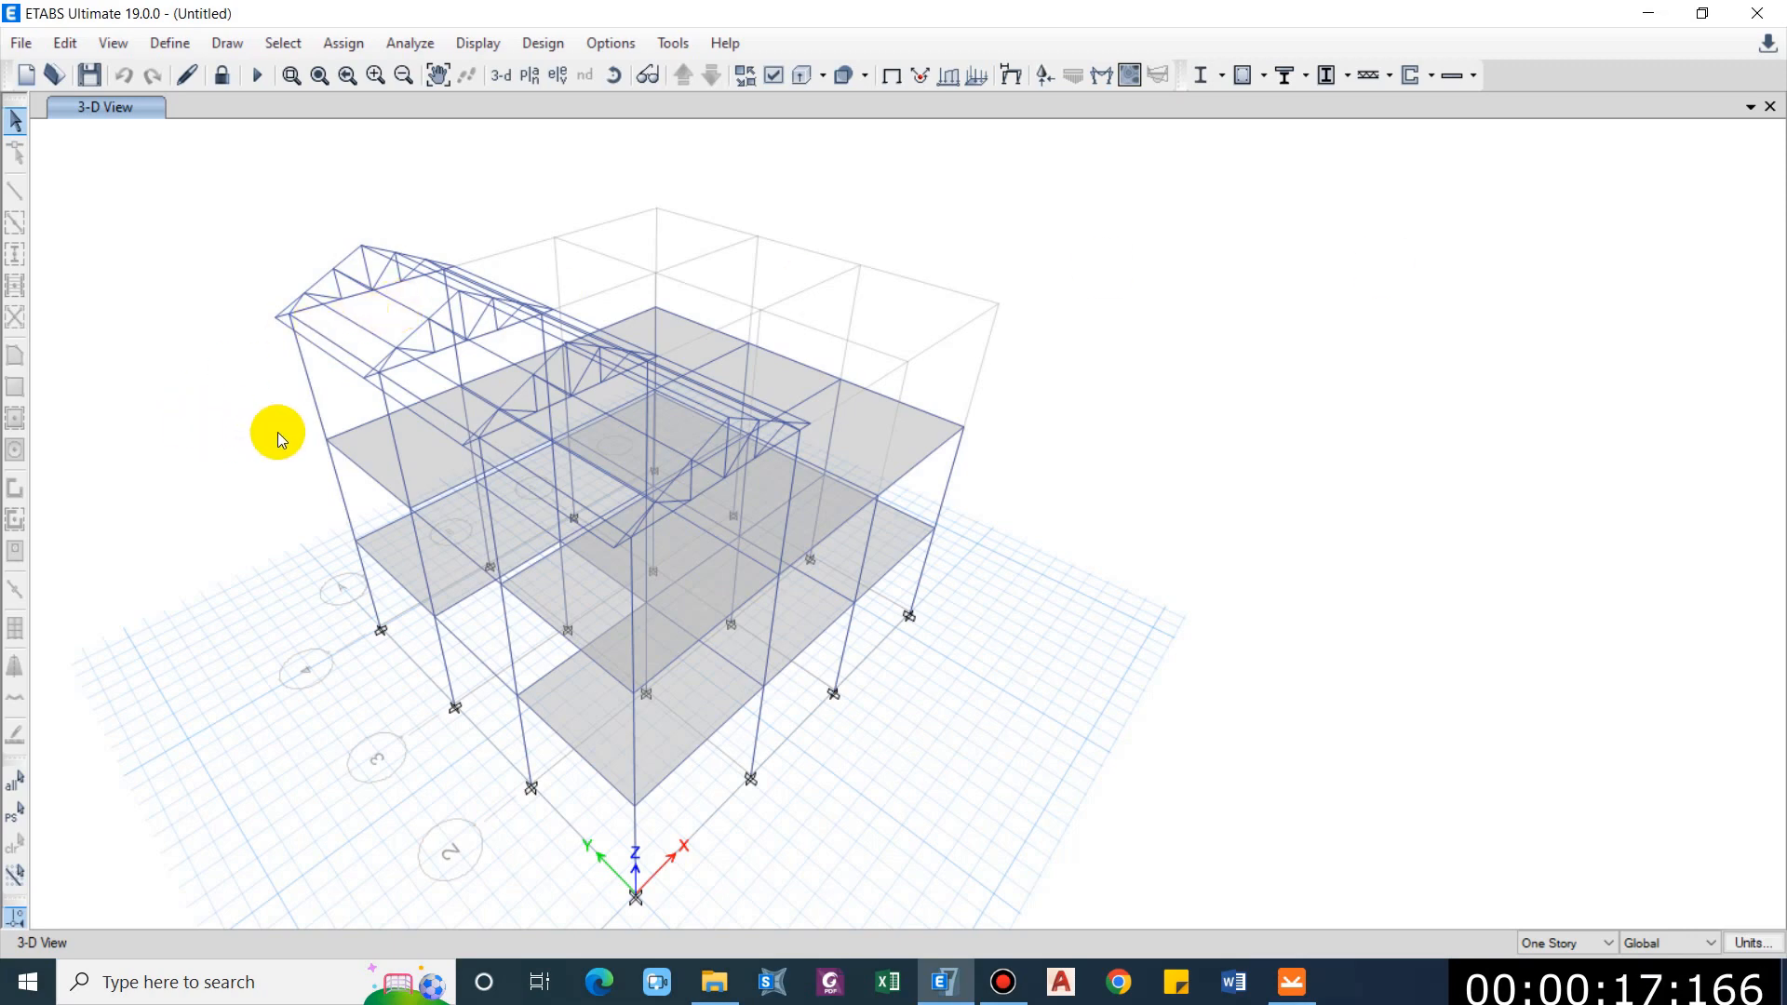
# Show the members as extruded sections in the 3-D view and inspect the whole building from the default and a lower angle.
pyautogui.click(802, 84)
pyautogui.scroll(5, 326, 437)
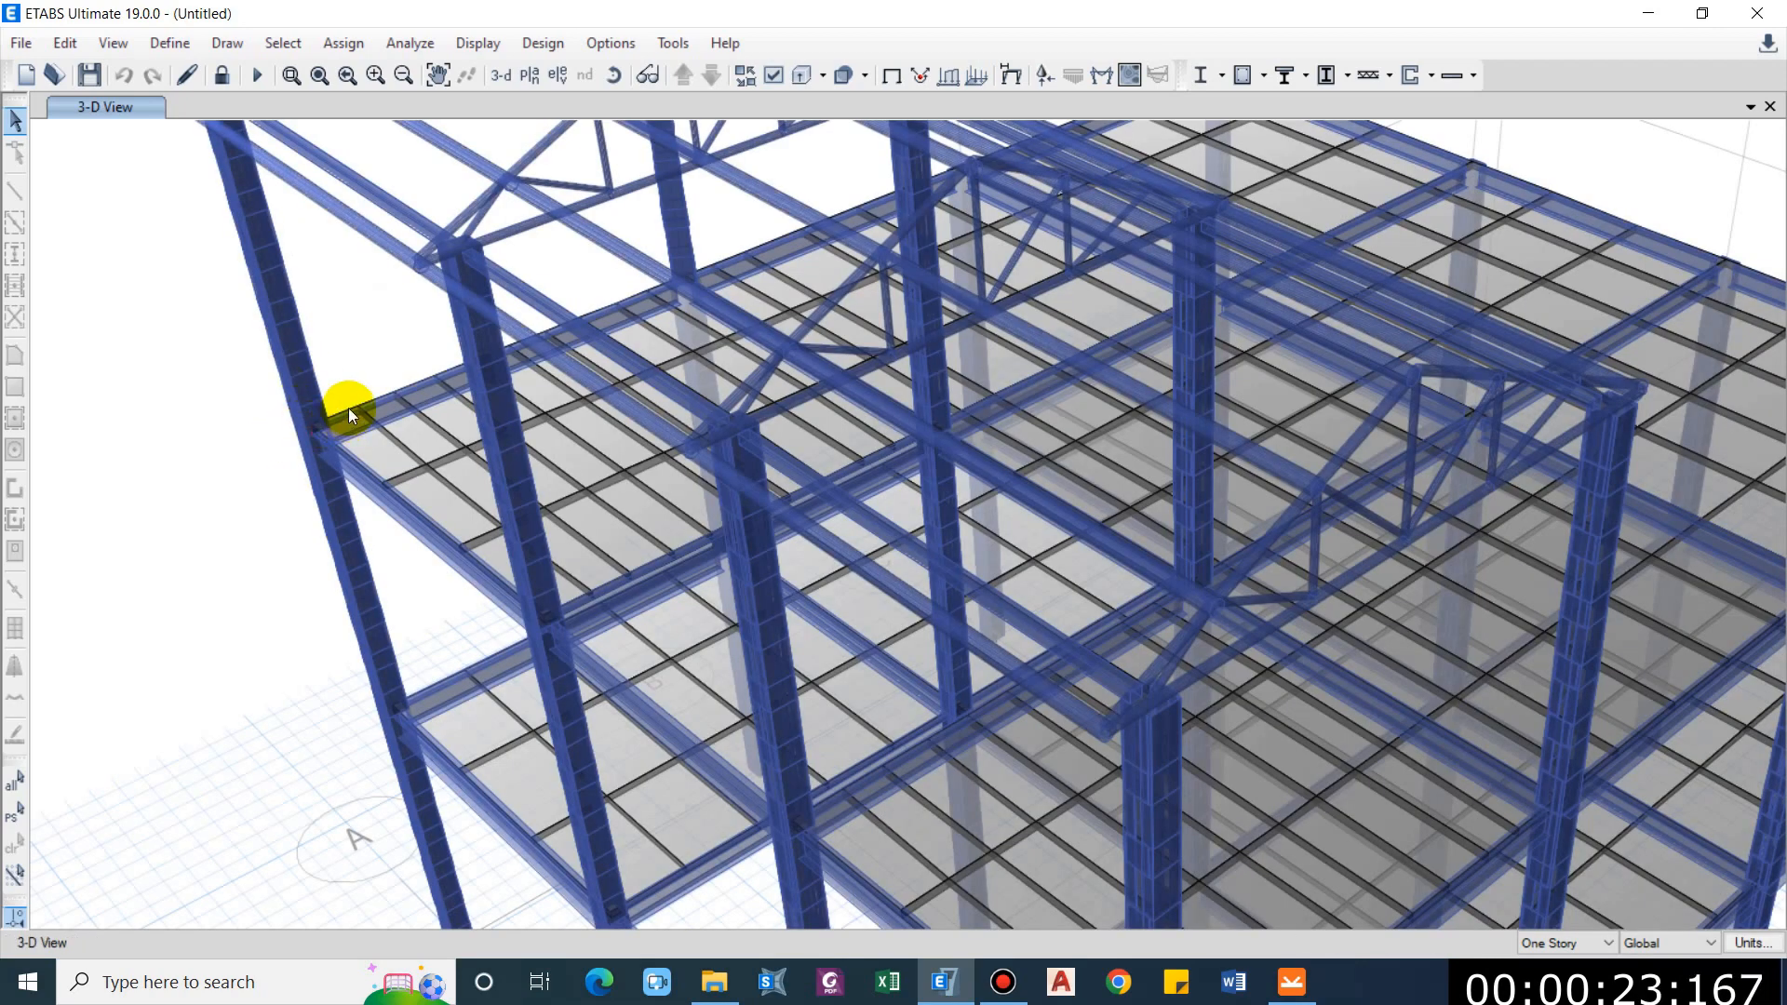
pyautogui.scroll(3, 311, 443)
pyautogui.click(501, 76)
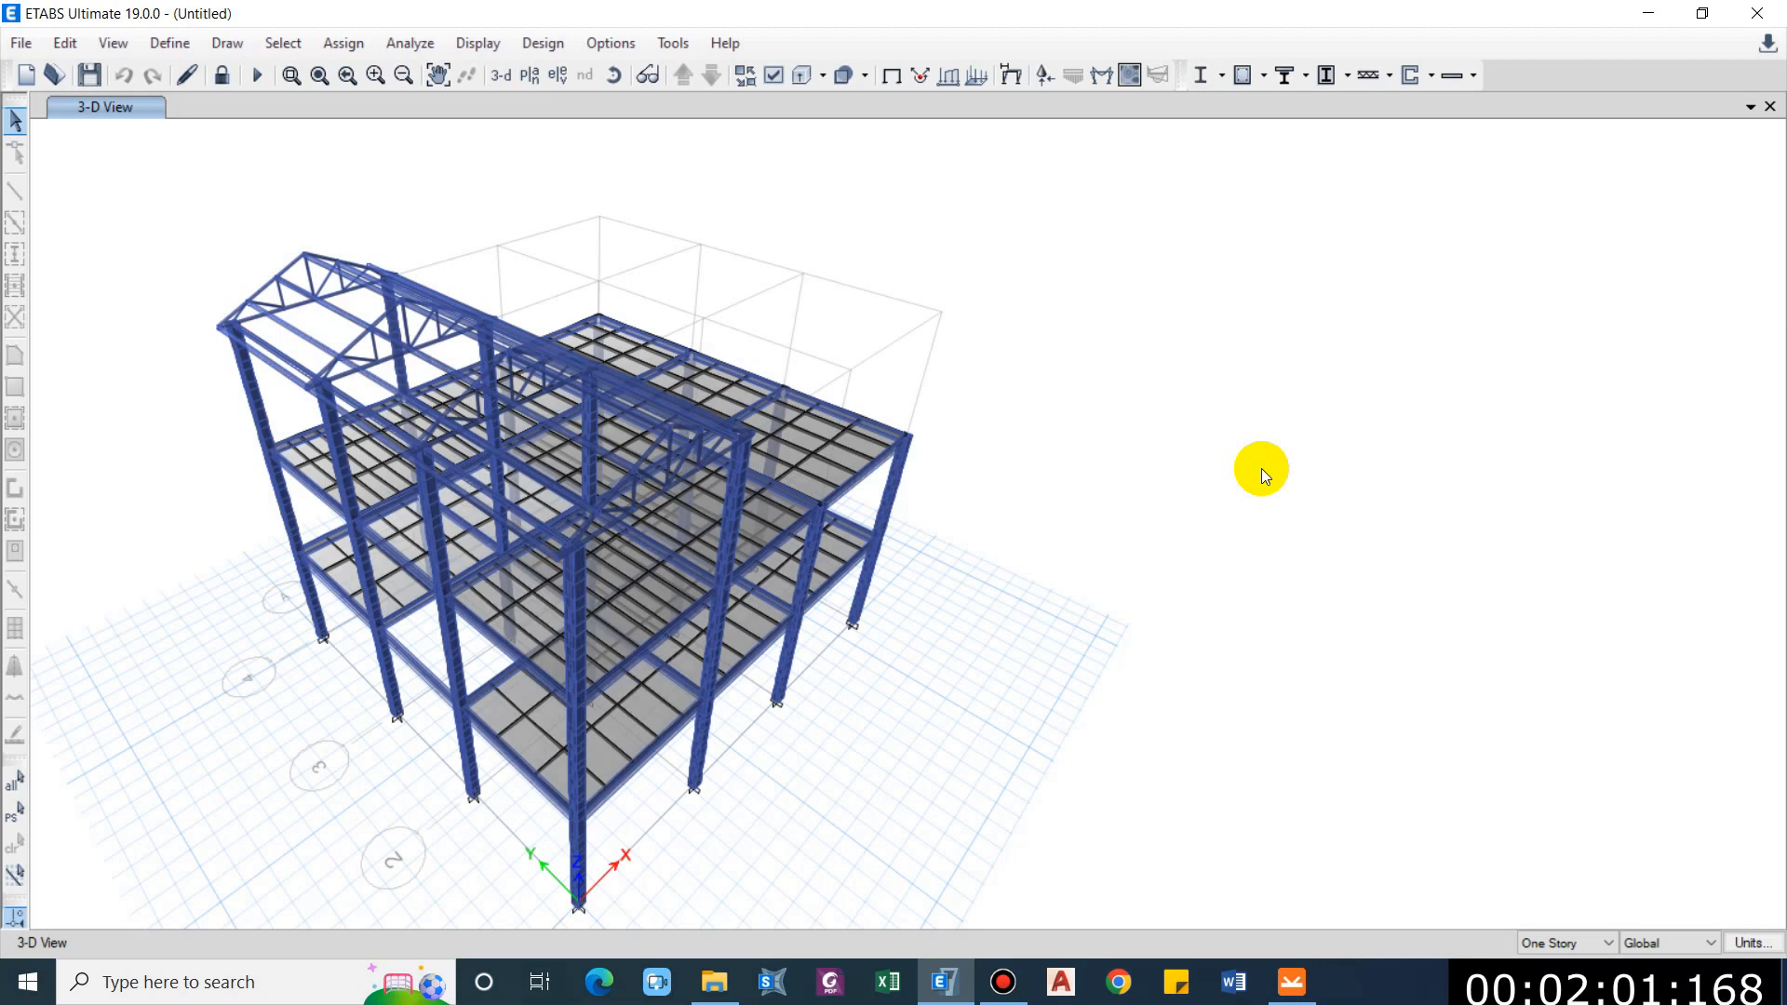
pyautogui.moveTo(613, 655)
pyautogui.keyDown('shift'); pyautogui.mouseDown(button='middle')
pyautogui.moveTo(586, 729)
pyautogui.moveTo(571, 662)
pyautogui.mouseUp(button='middle'); pyautogui.keyUp('shift')
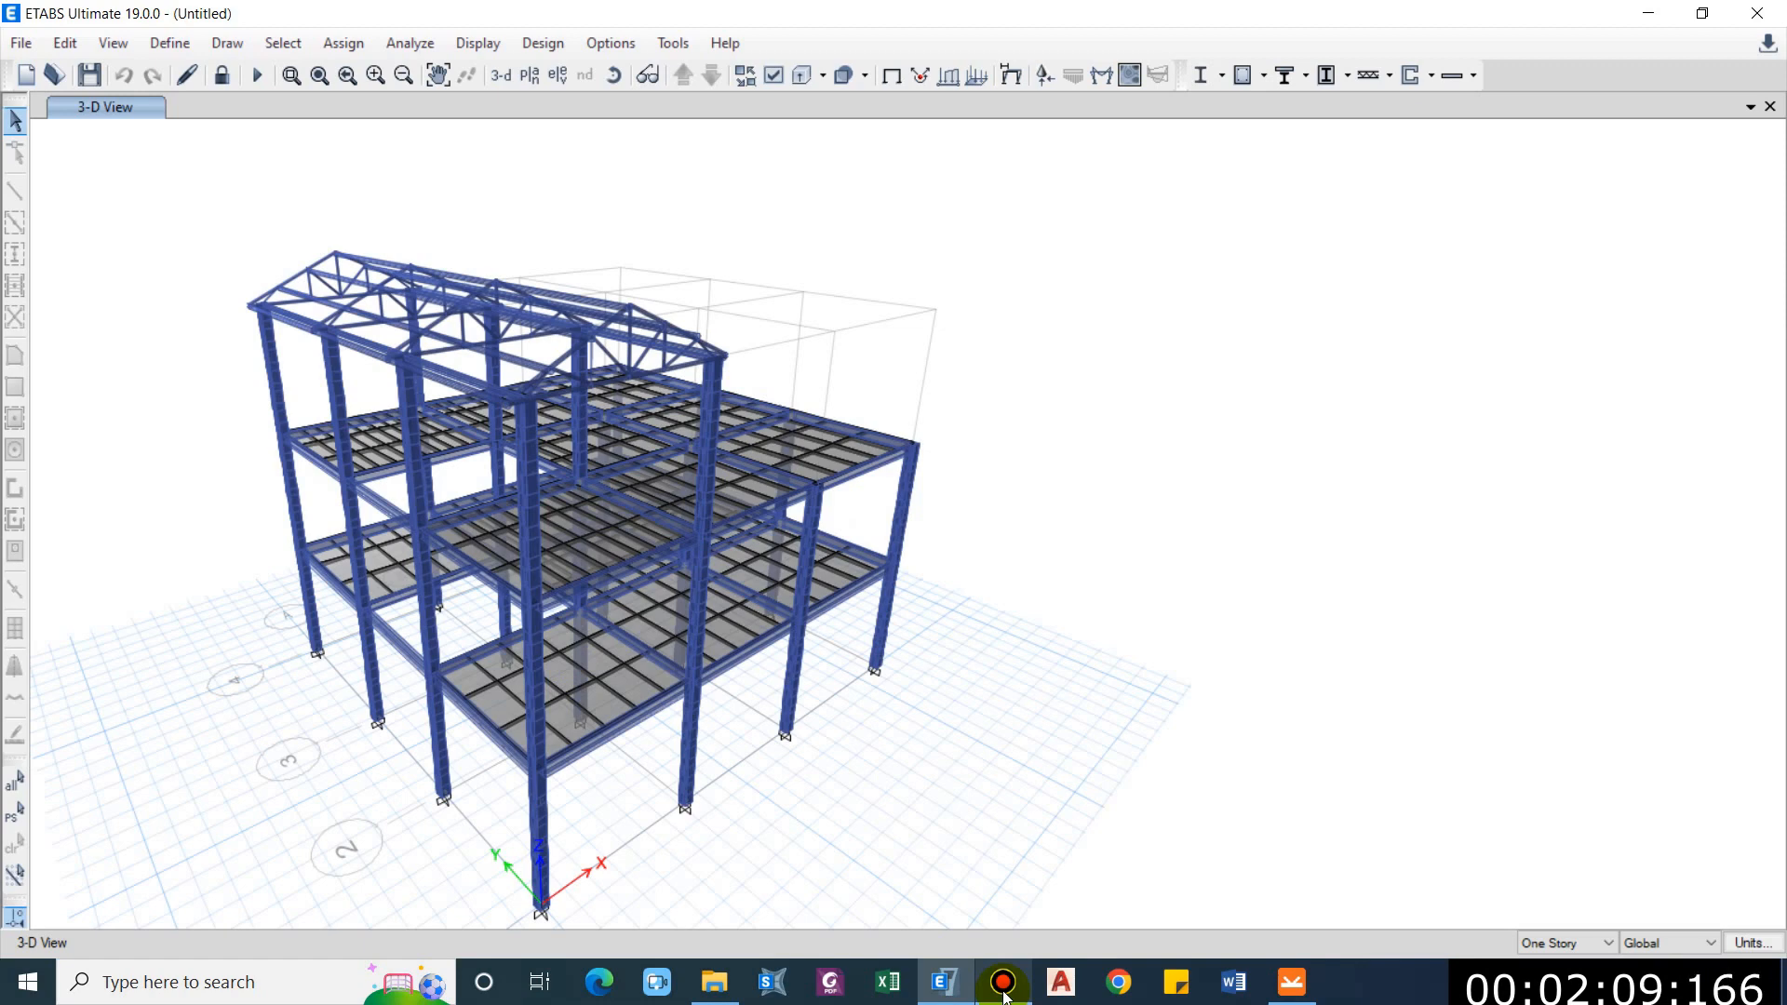
pyautogui.keyDown('shift'); pyautogui.moveTo(678, 833); pyautogui.dragTo(702, 802, button='middle'); pyautogui.keyUp('shift')
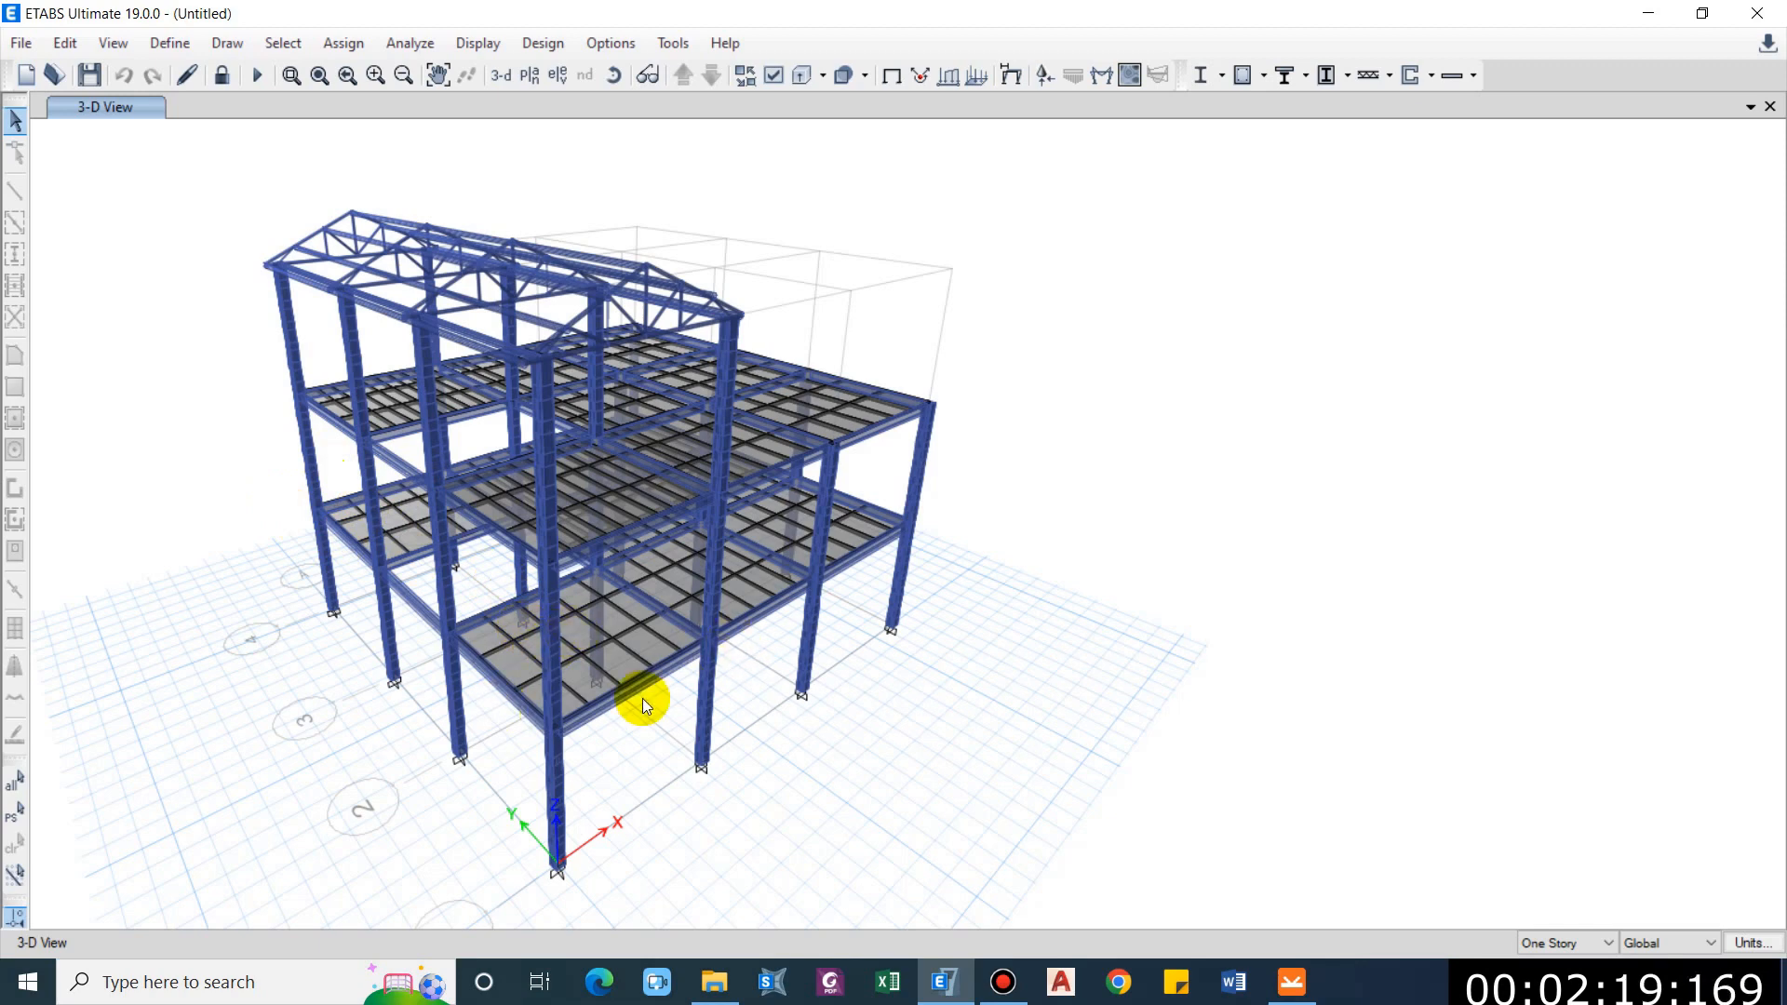
# Switch to the default plan view of Story1.
pyautogui.click(529, 74)
pyautogui.click(786, 445)
pyautogui.click(1008, 767)
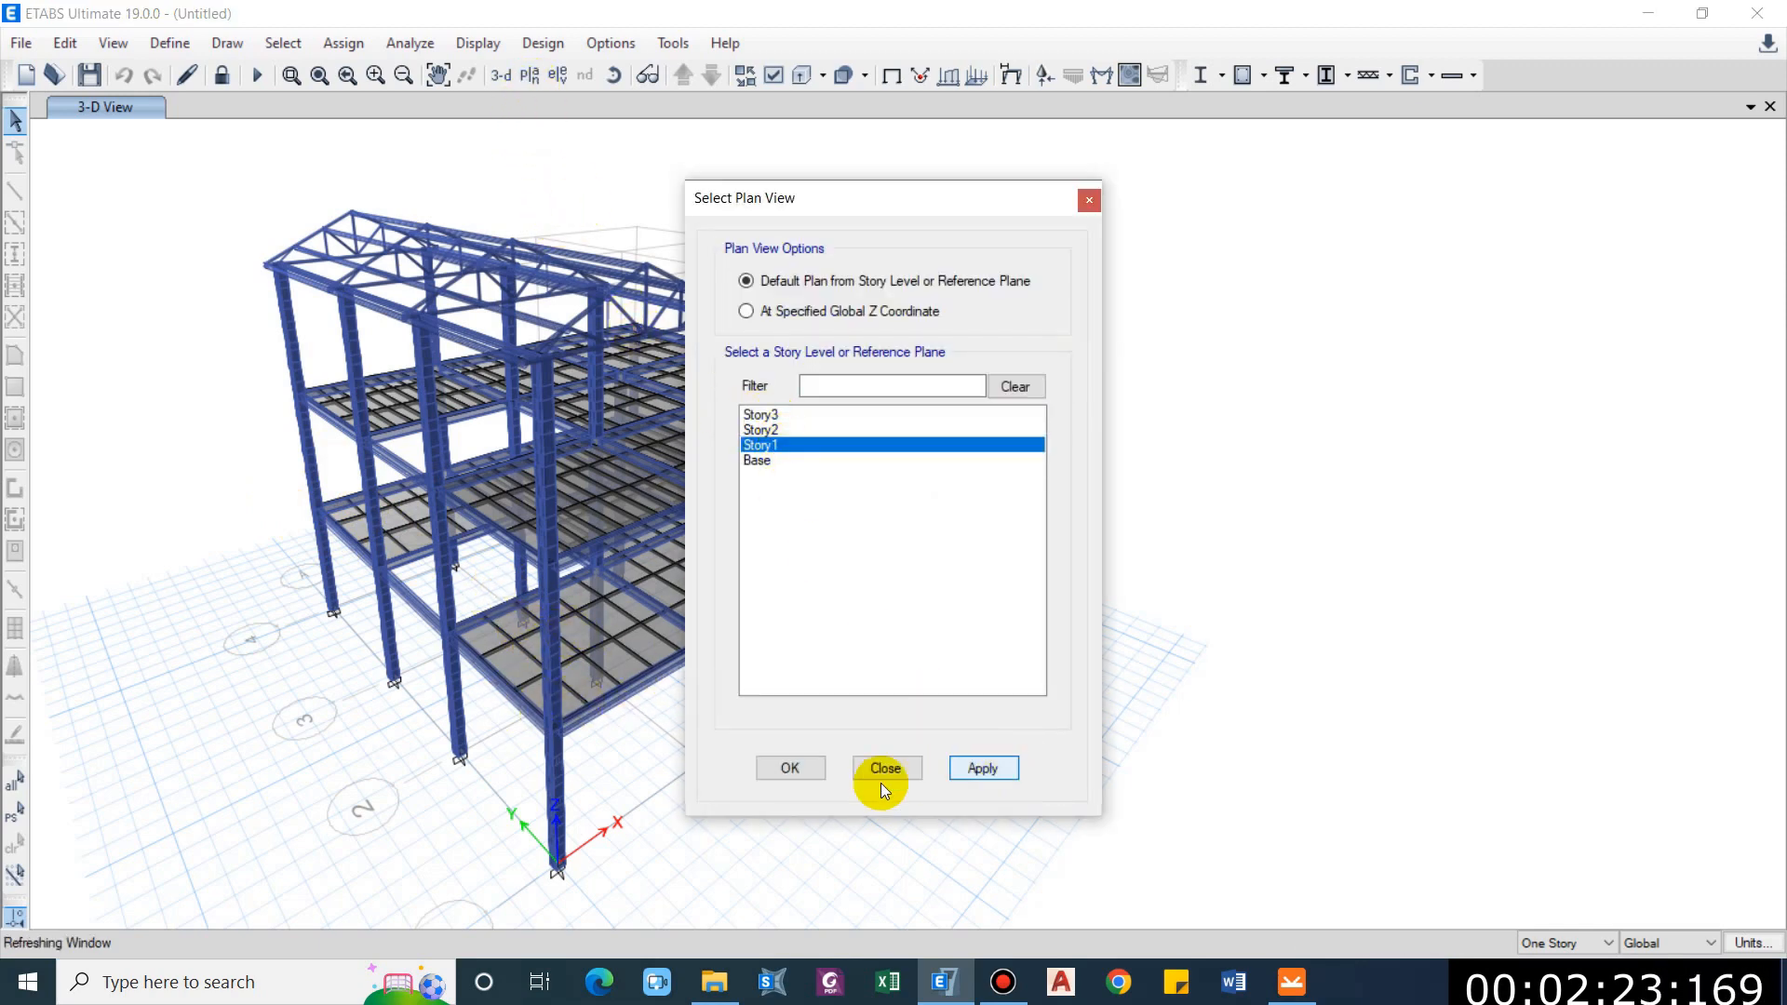
pyautogui.click(807, 771)
pyautogui.moveTo(917, 315); pyautogui.dragTo(639, 298, button='middle')
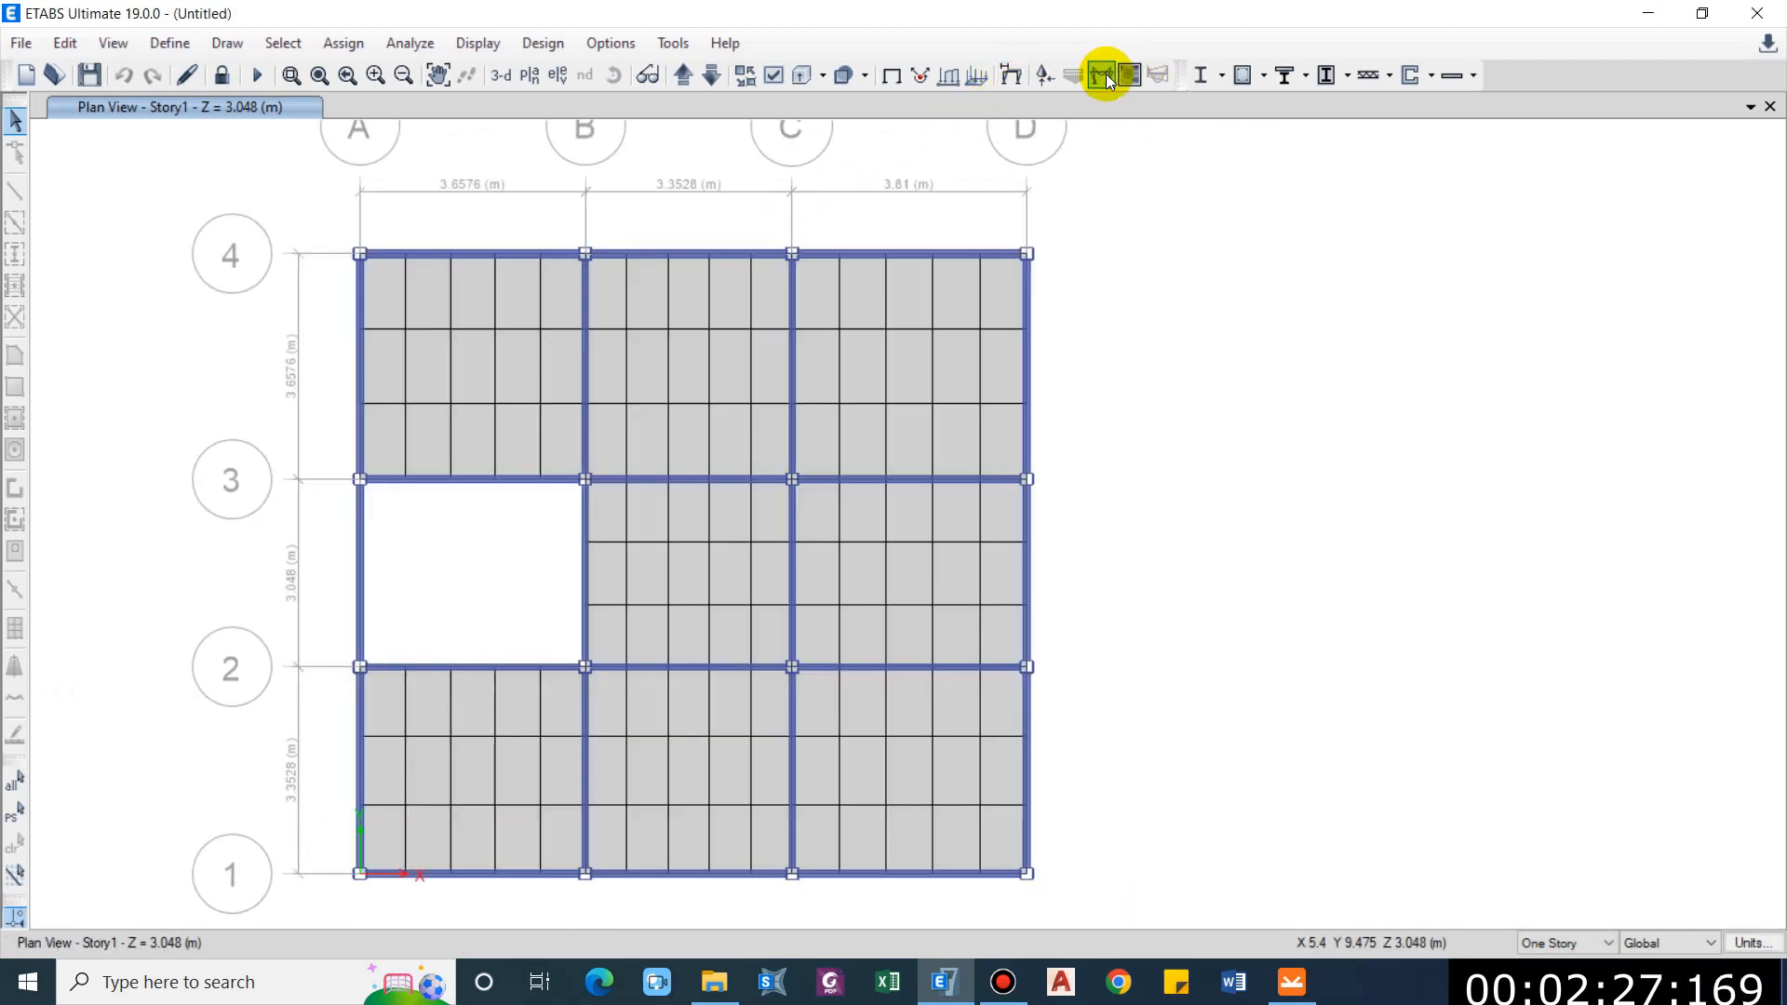
# Display the frames' Axial Force diagram for the Envelope combination at Max, with the extruded member display turned off.
pyautogui.click(1100, 74)
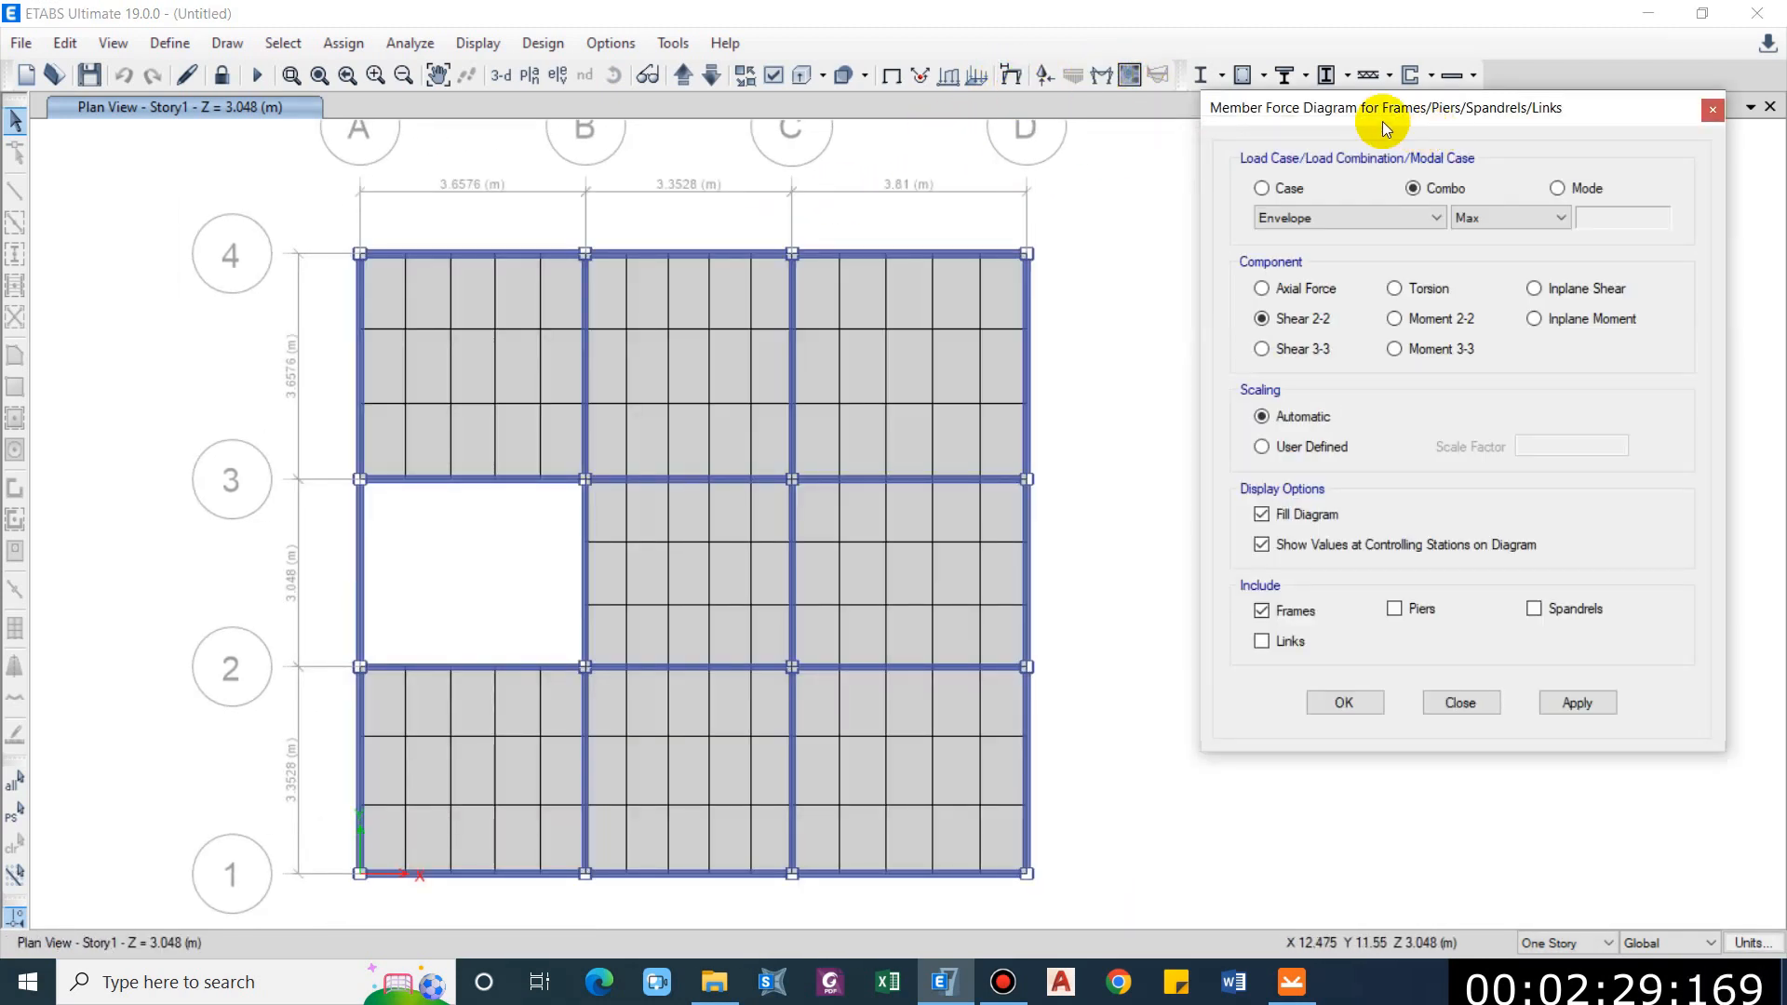
pyautogui.click(1320, 218)
pyautogui.click(1316, 216)
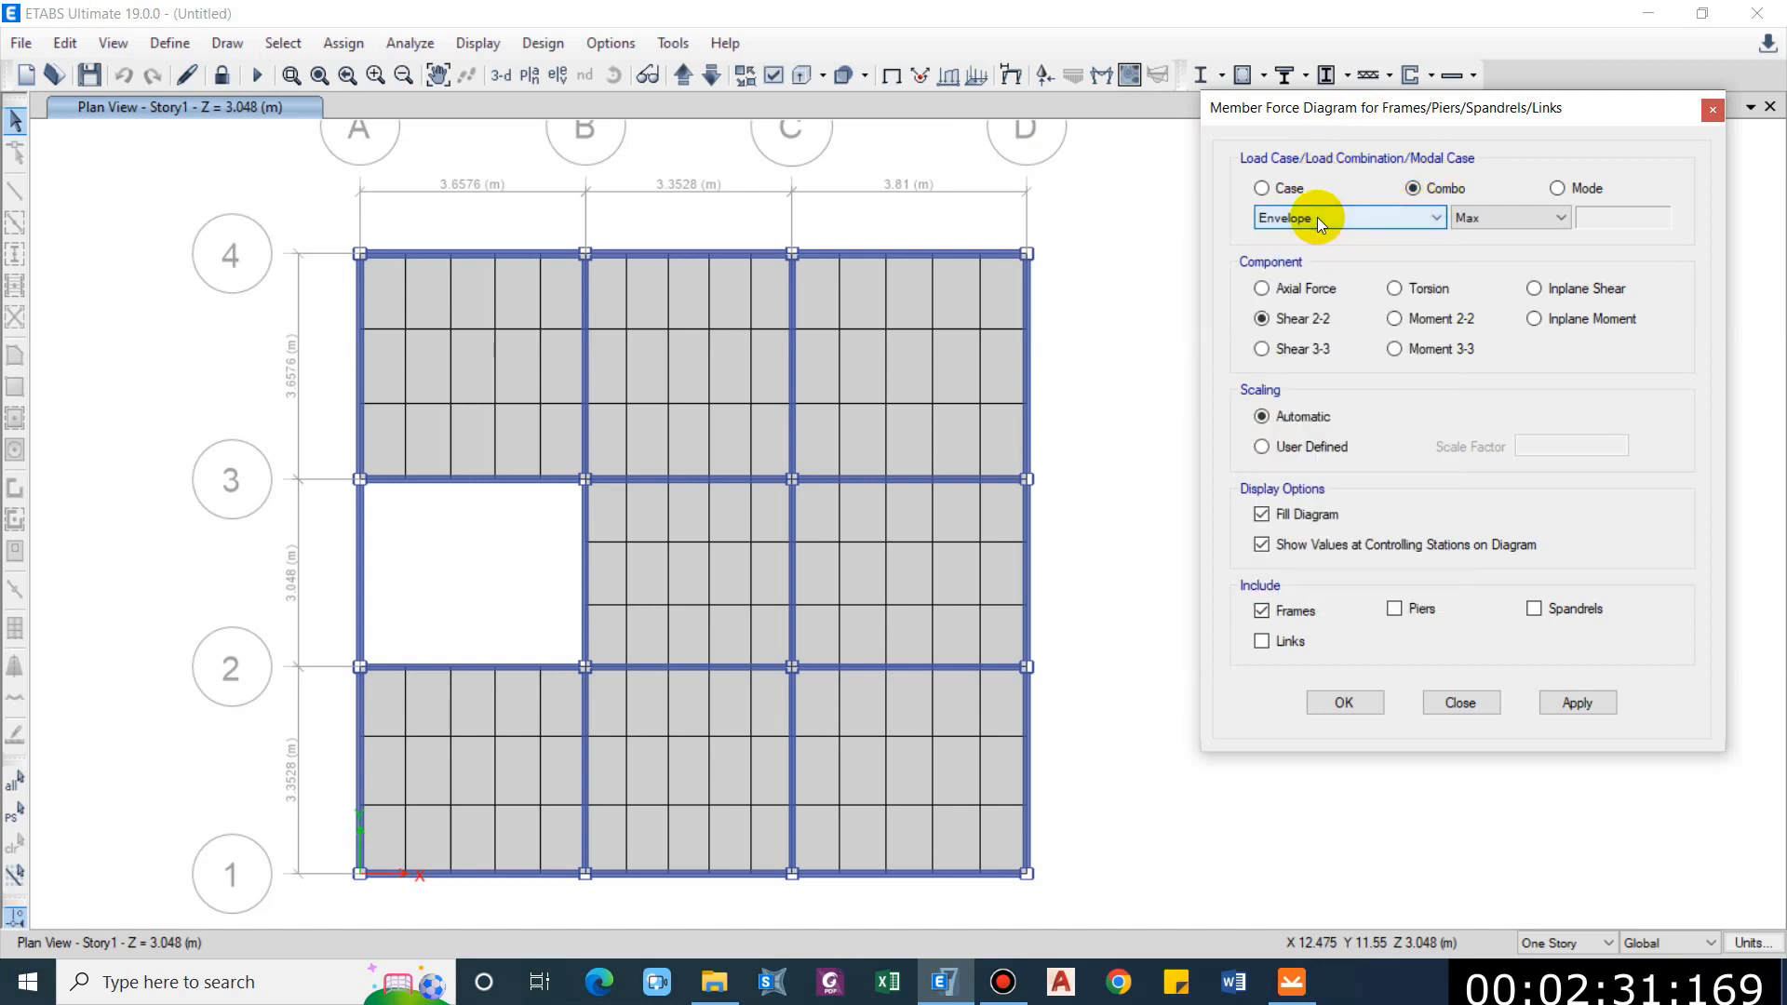
pyautogui.click(1316, 218)
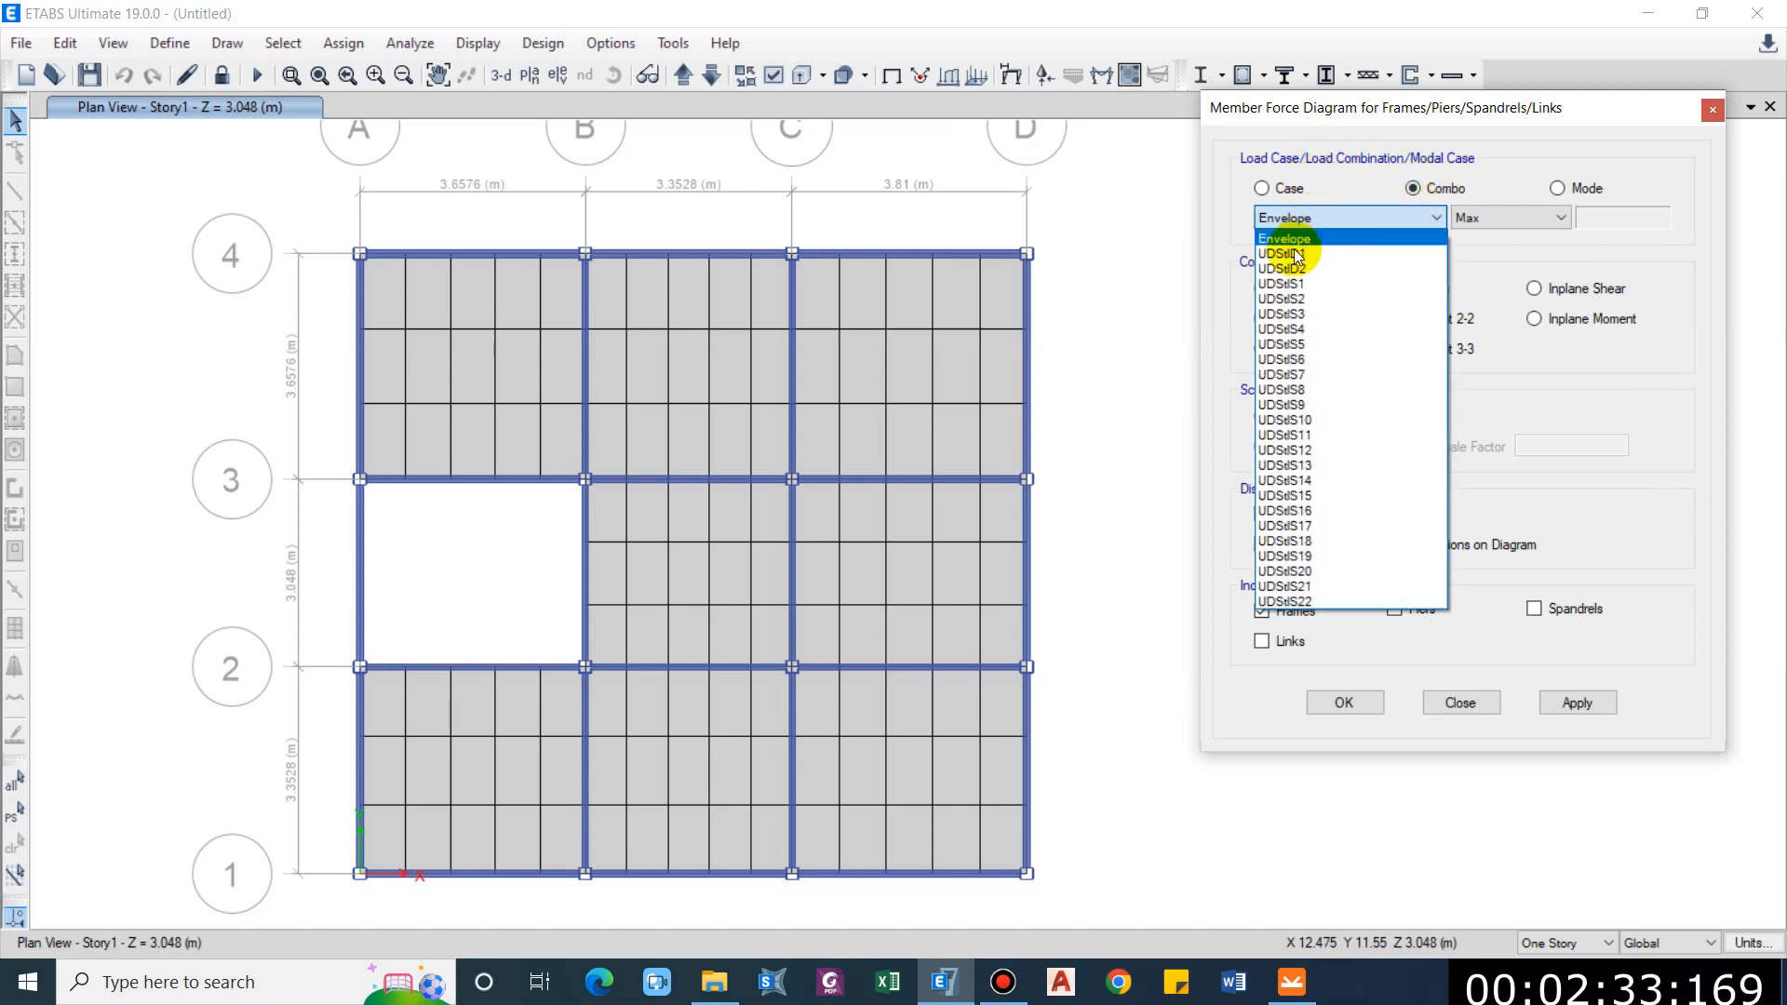
pyautogui.click(1307, 237)
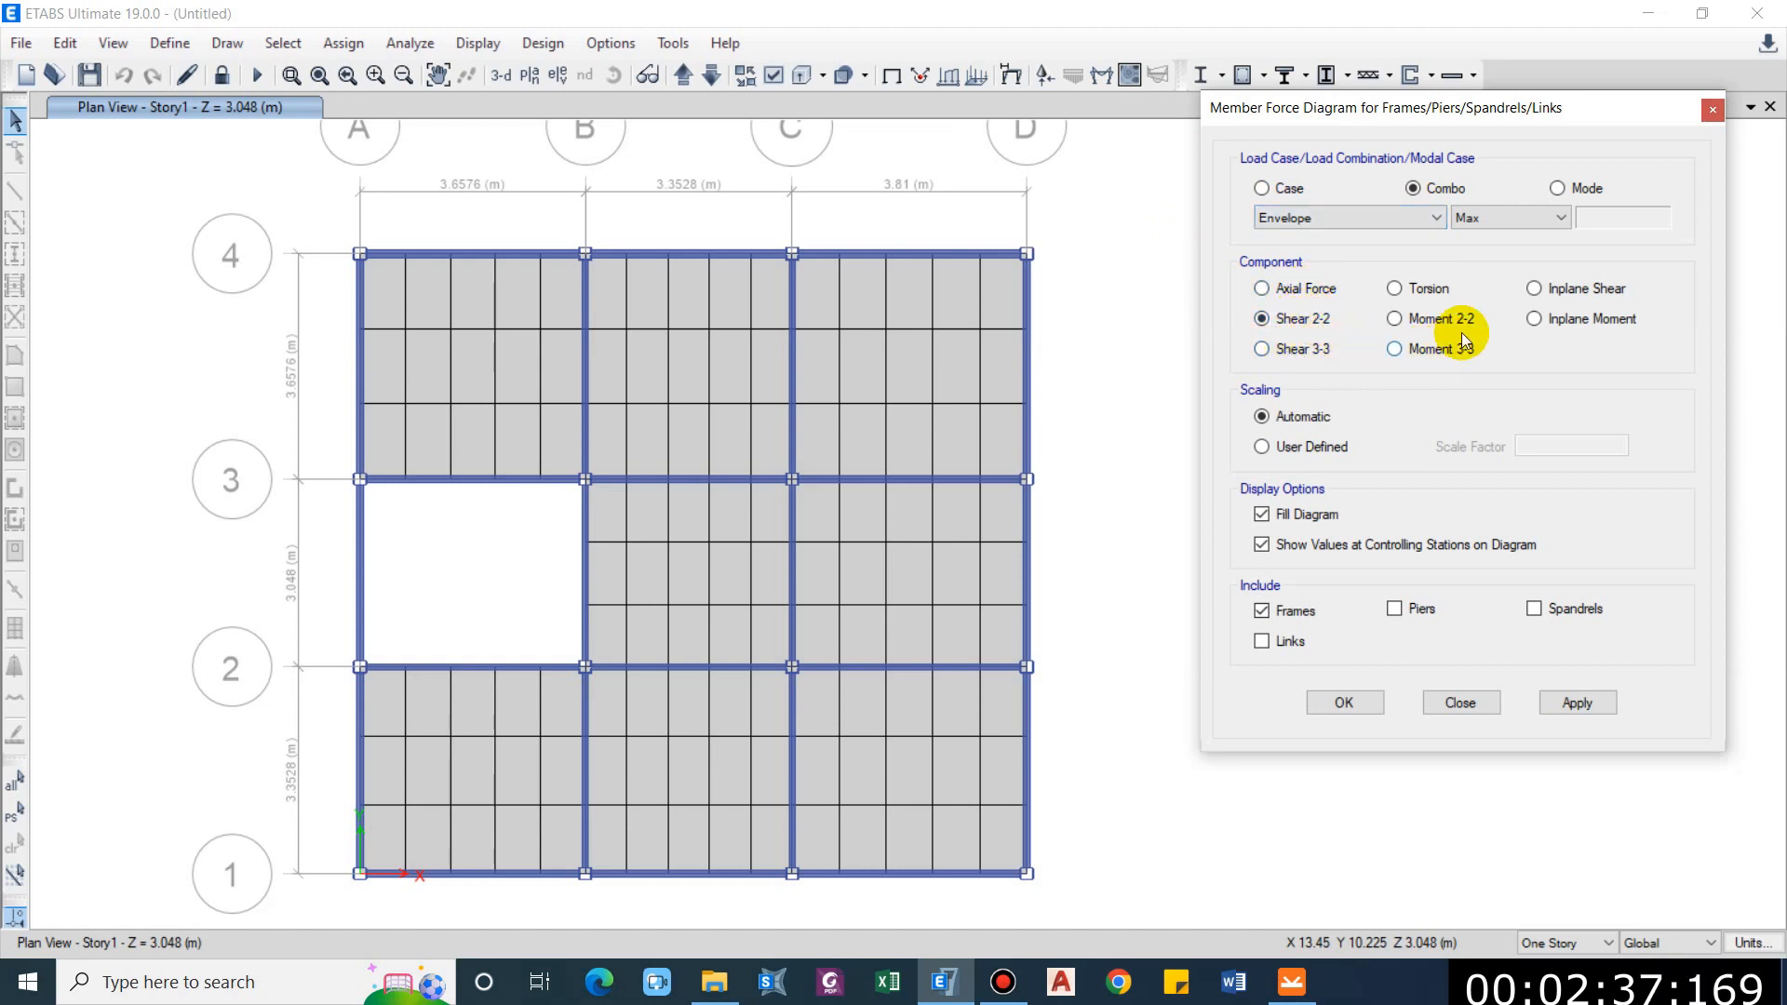
pyautogui.click(1301, 289)
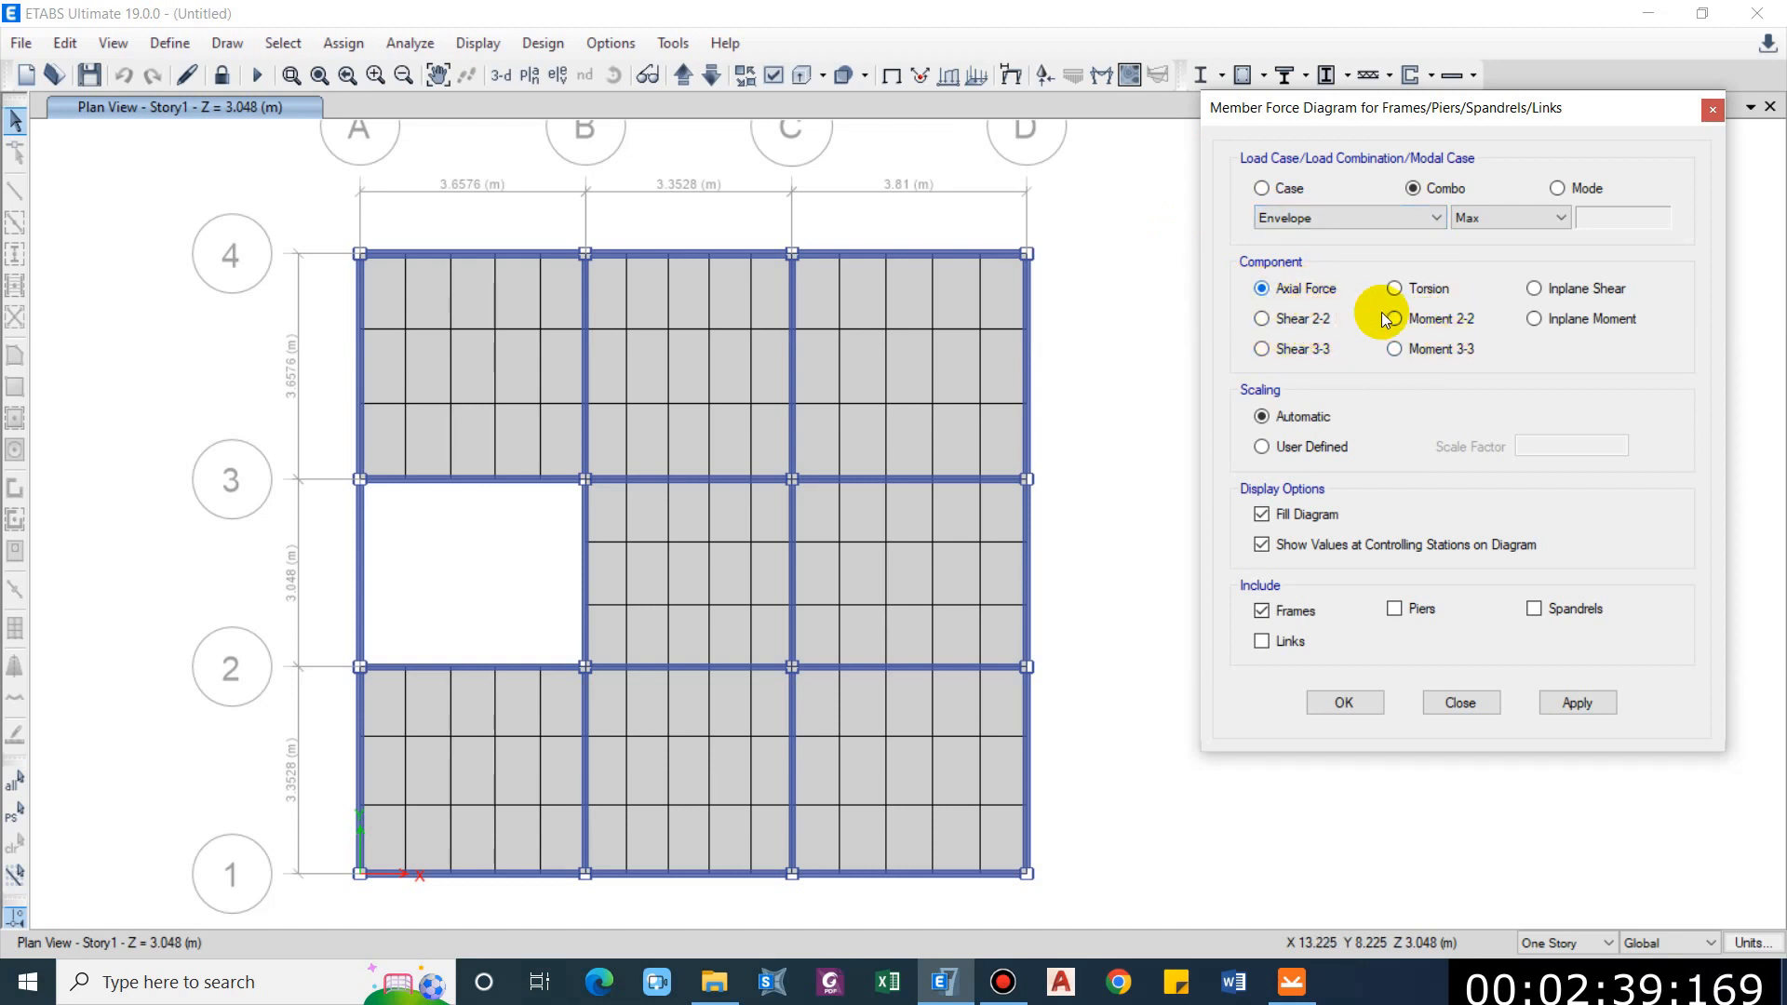
pyautogui.click(1307, 353)
pyautogui.click(1444, 321)
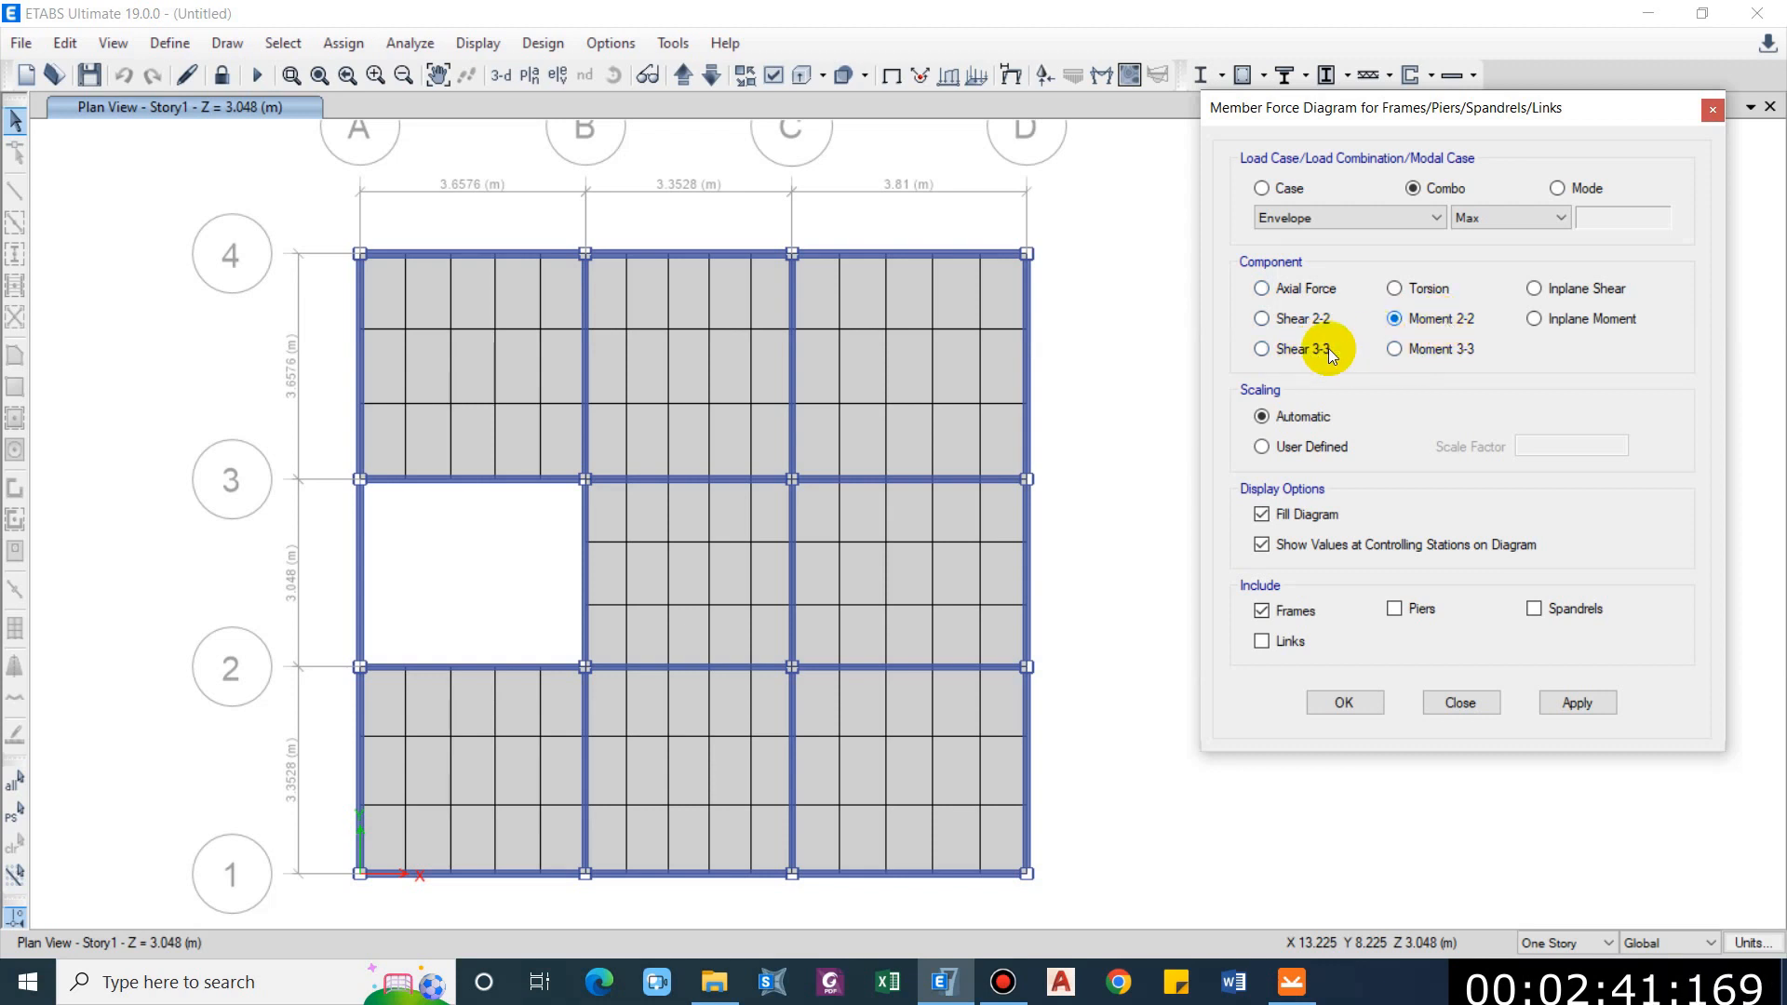
pyautogui.click(1277, 292)
pyautogui.click(1575, 703)
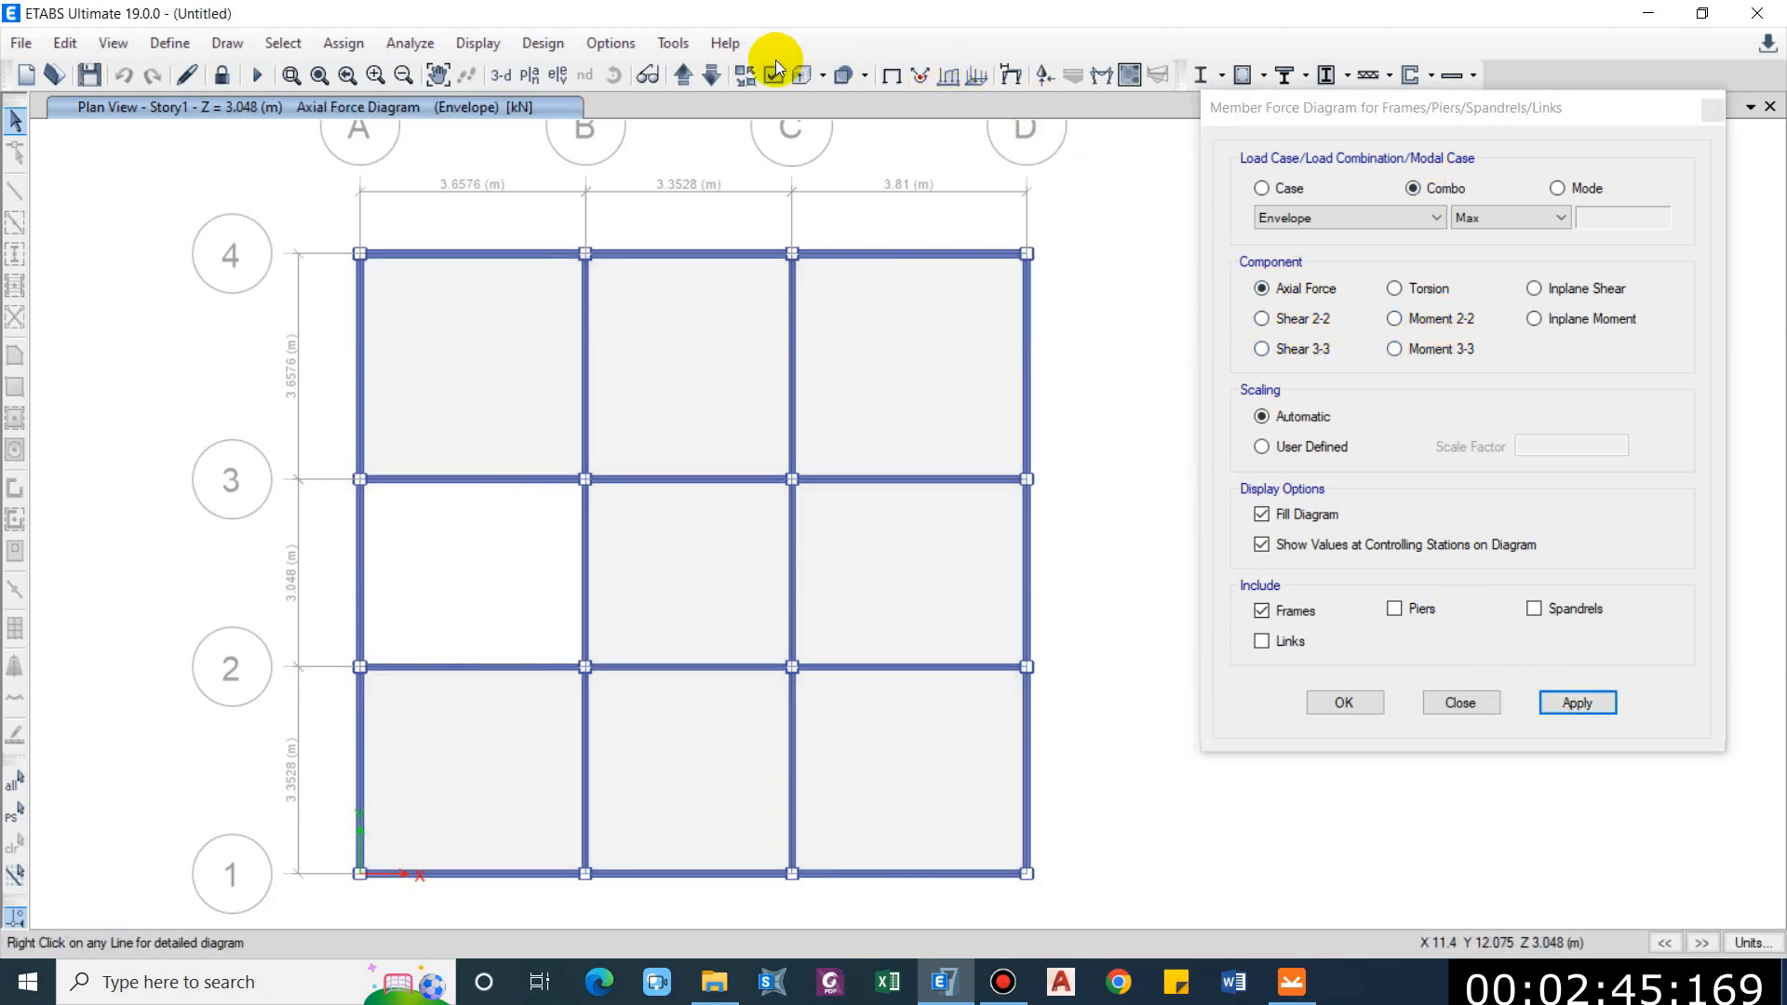
pyautogui.click(817, 78)
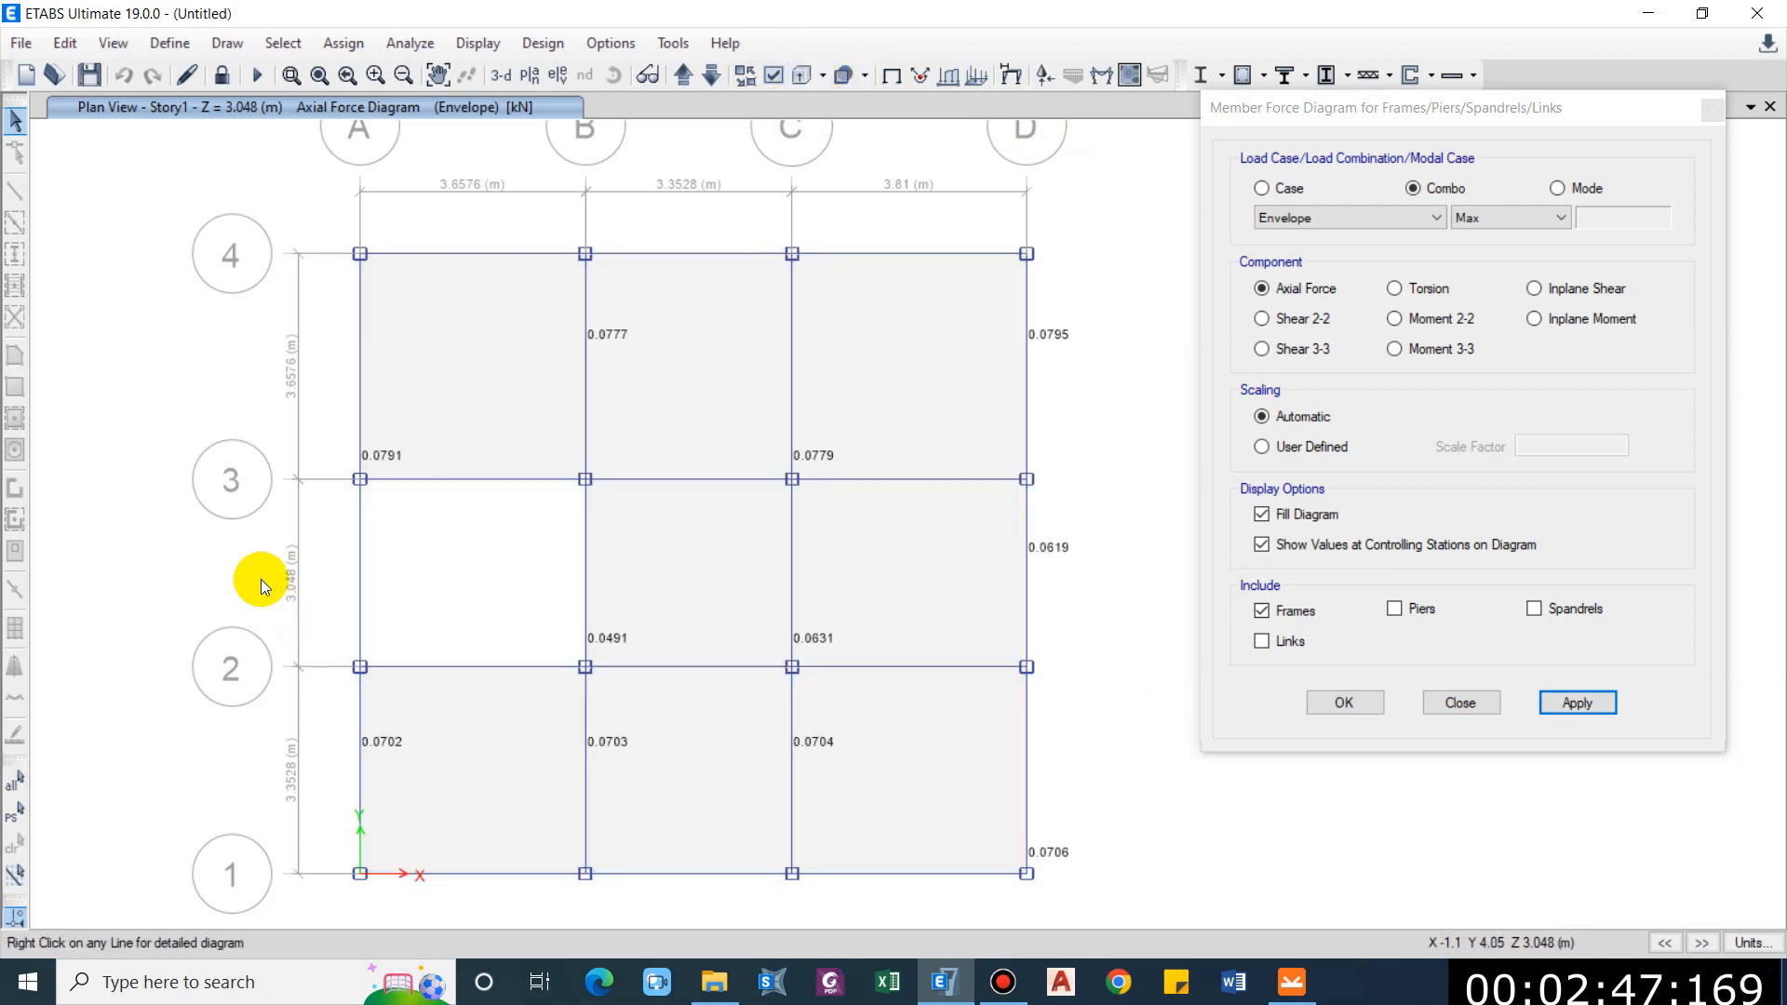
# View the Shear 2-2 and Shear 3-3 diagrams of the Story1 frames for the Envelope combination.
pyautogui.click(1270, 322)
pyautogui.click(1577, 703)
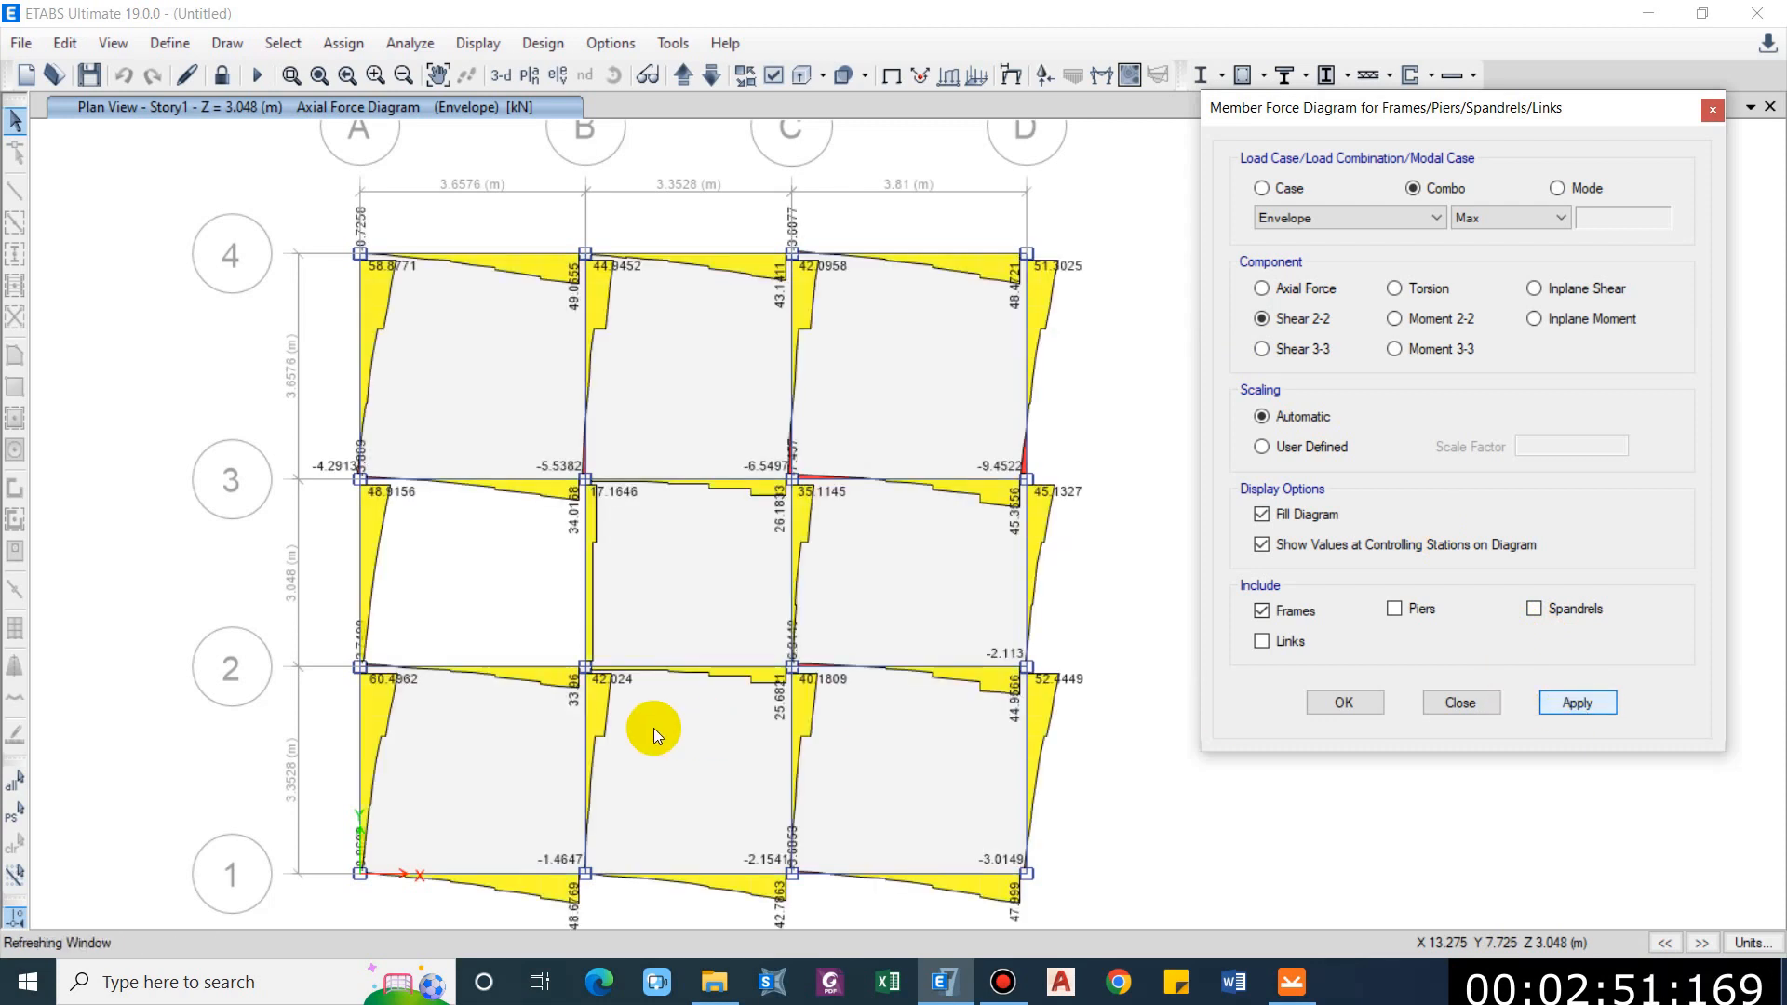
pyautogui.click(1298, 350)
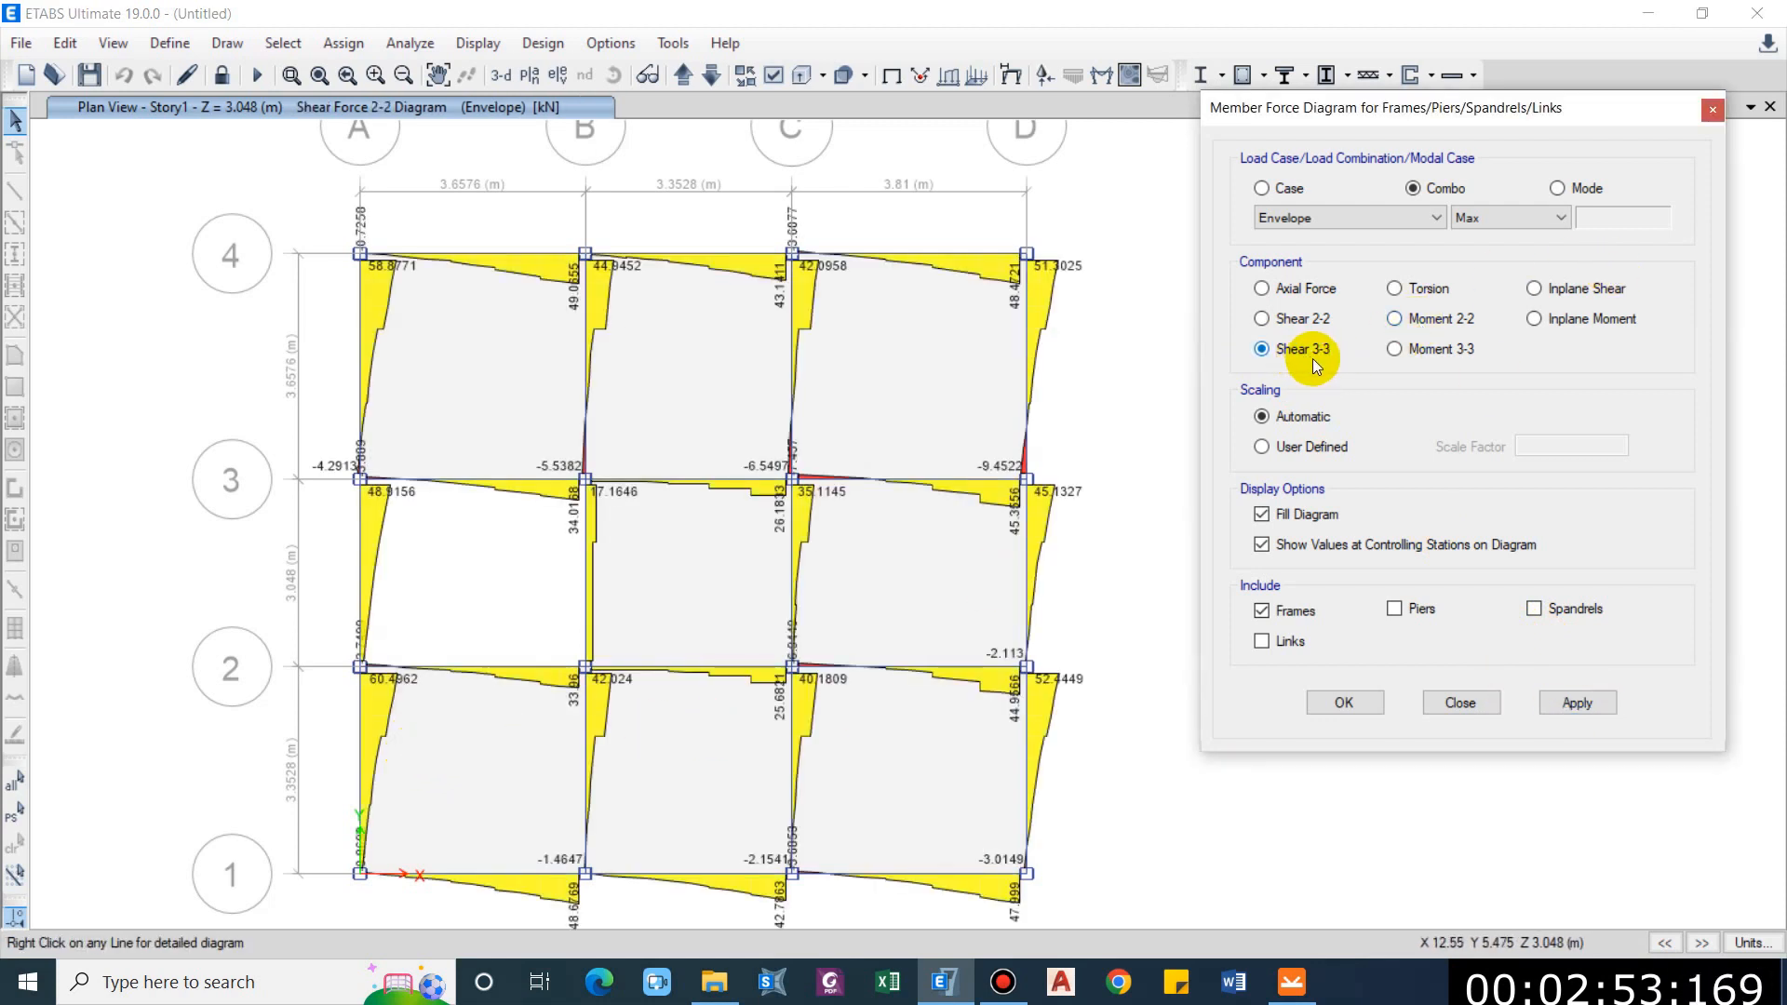
pyautogui.click(1579, 705)
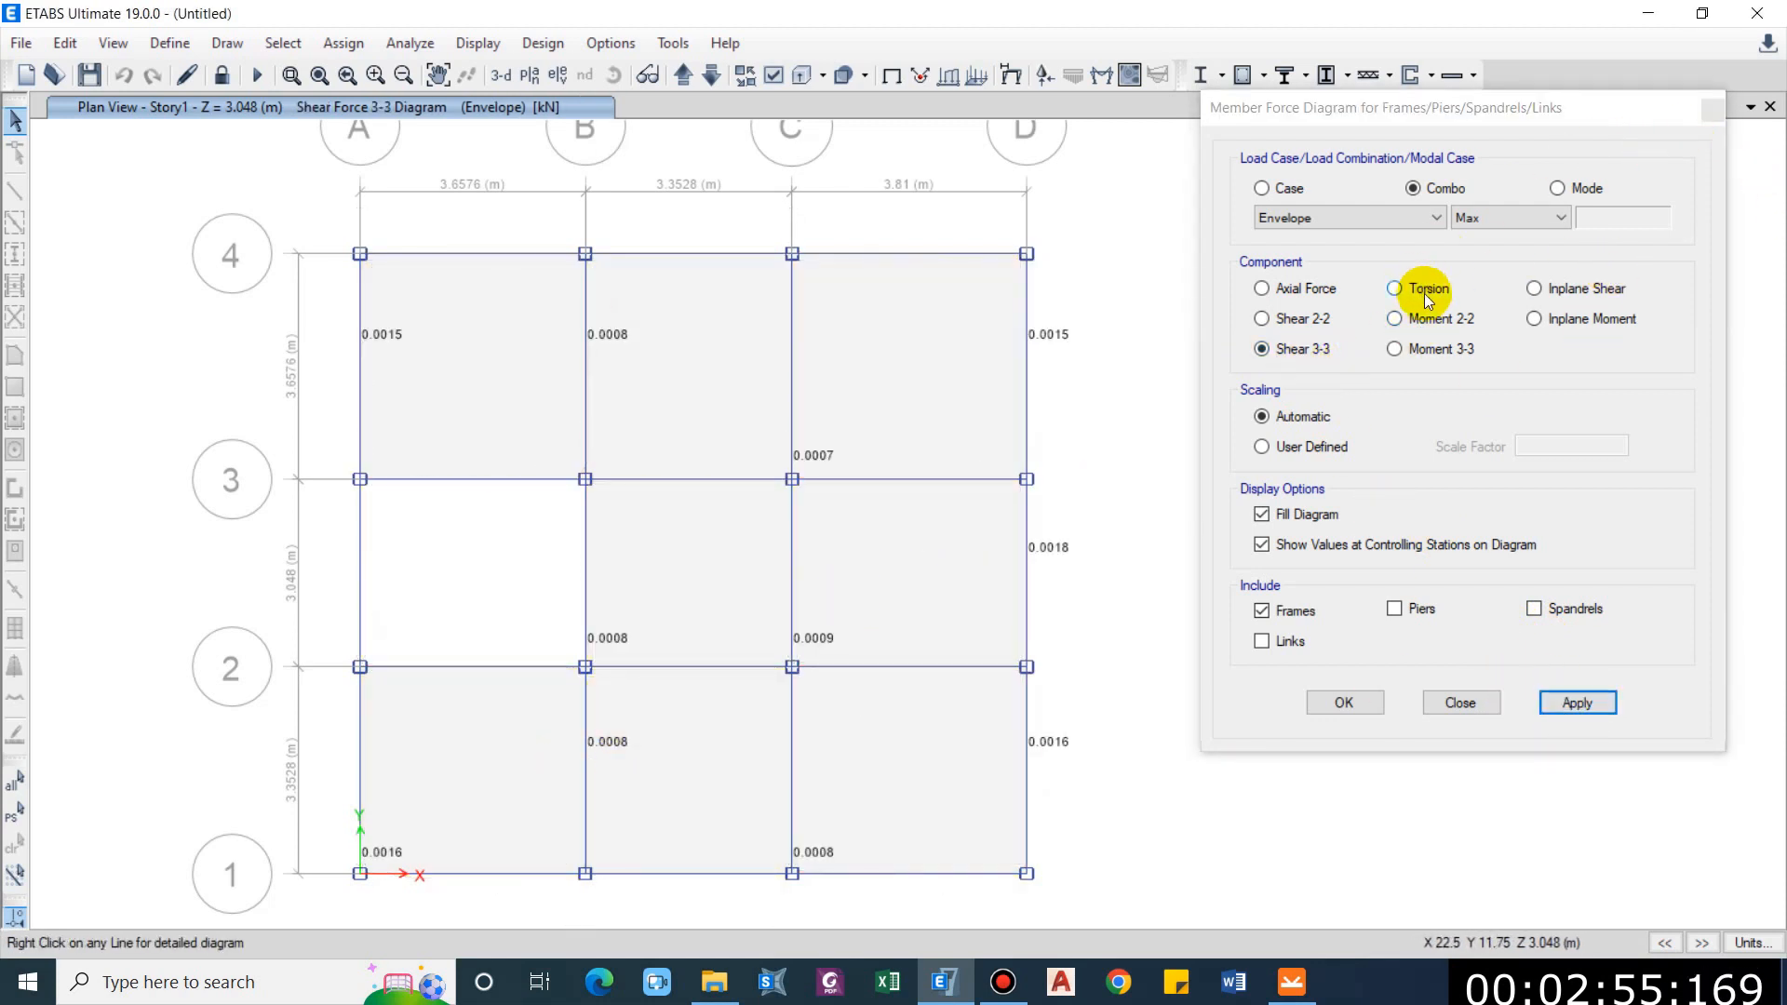
# Display the Moment 2-2 and Moment 3-3 diagrams of the Story1 frames for the Envelope combination.
pyautogui.click(1394, 318)
pyautogui.click(1576, 704)
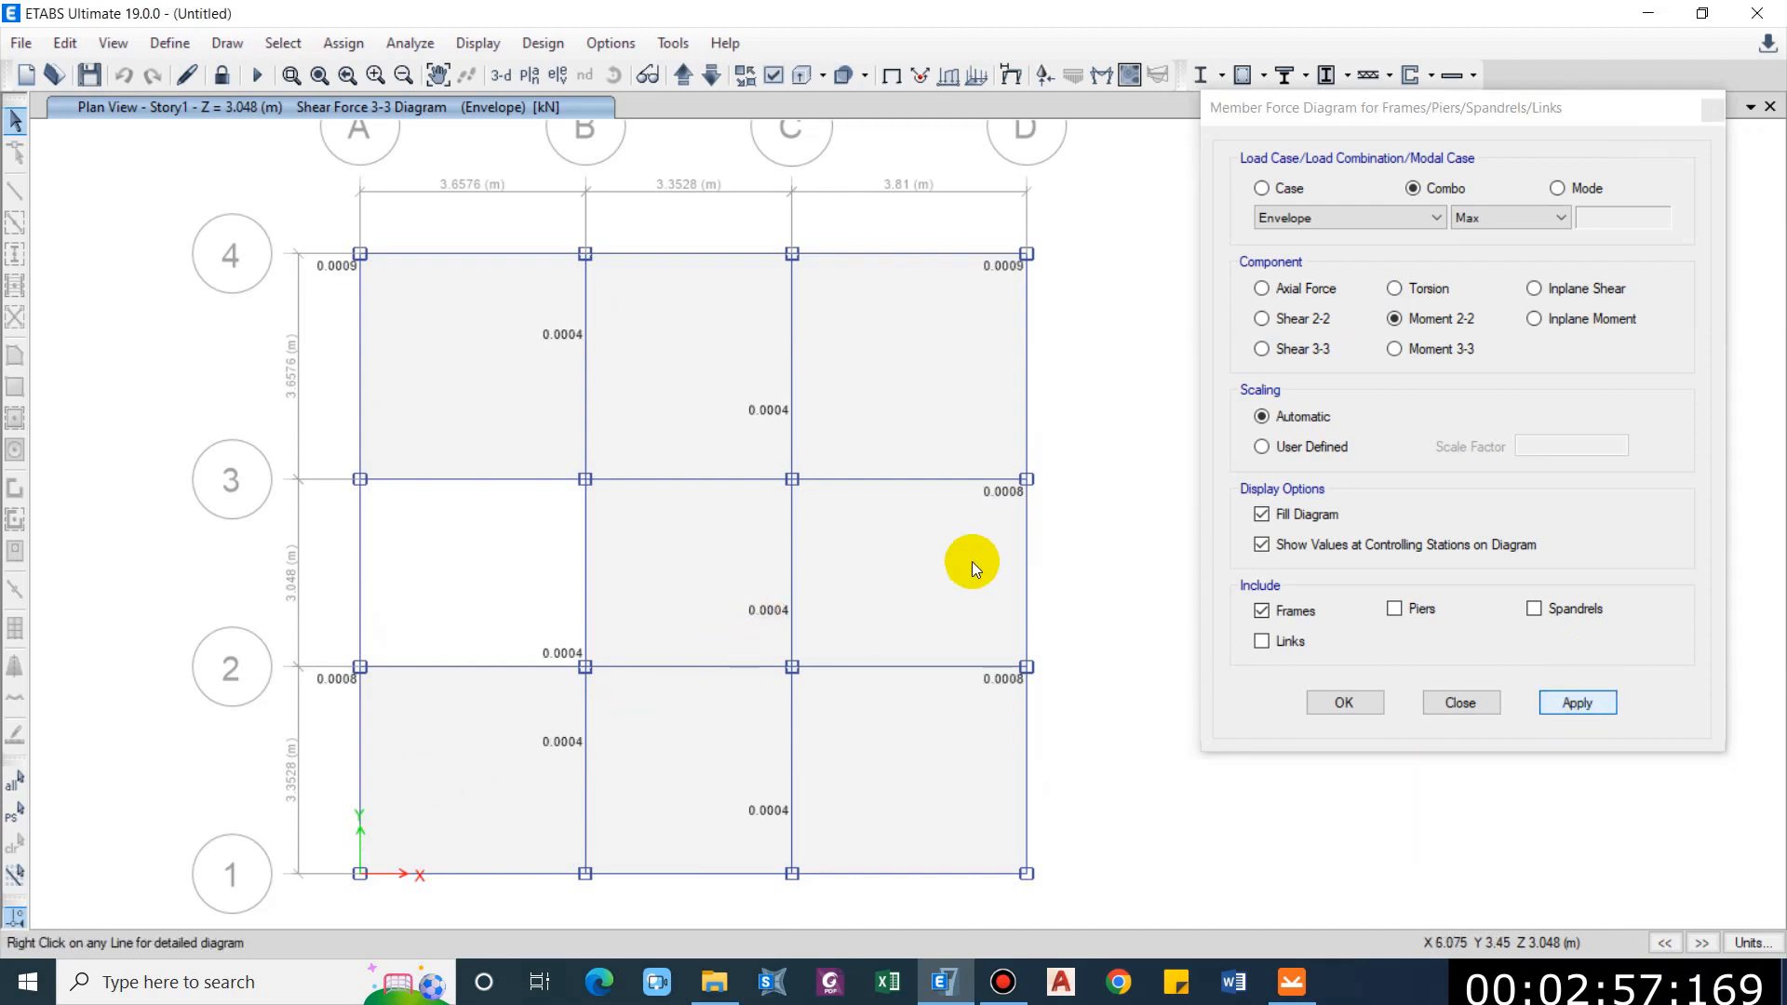
pyautogui.click(1405, 348)
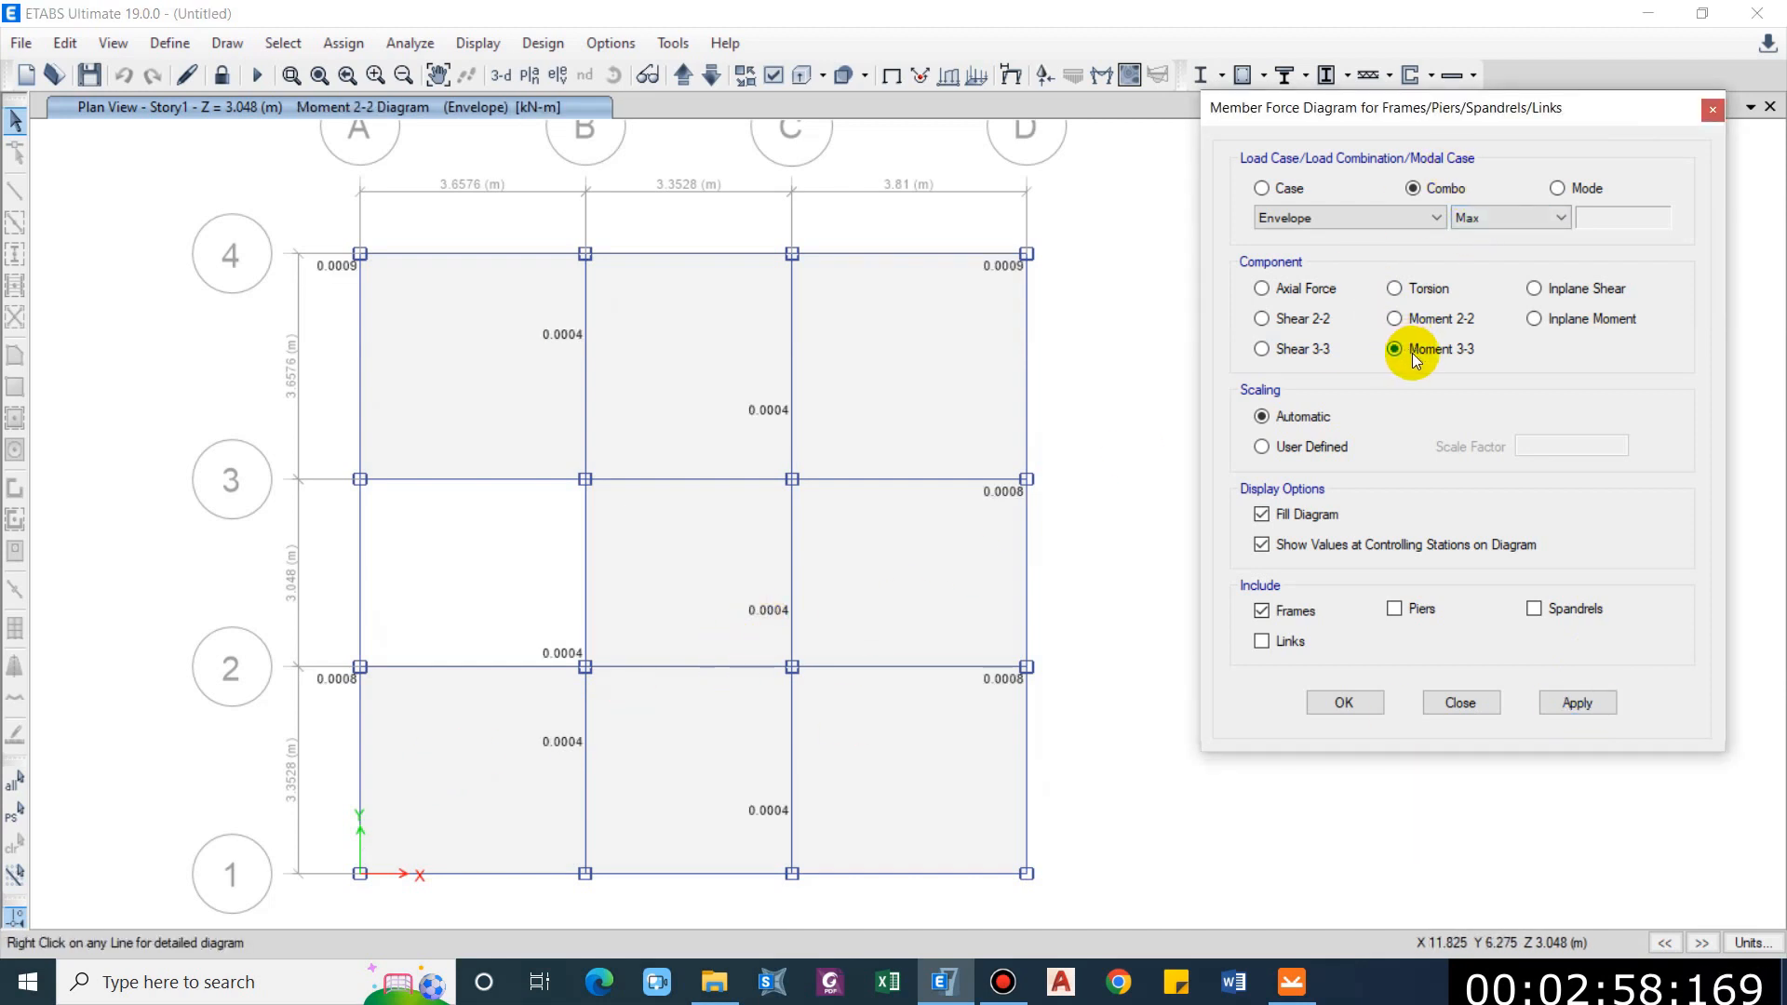
pyautogui.click(1571, 704)
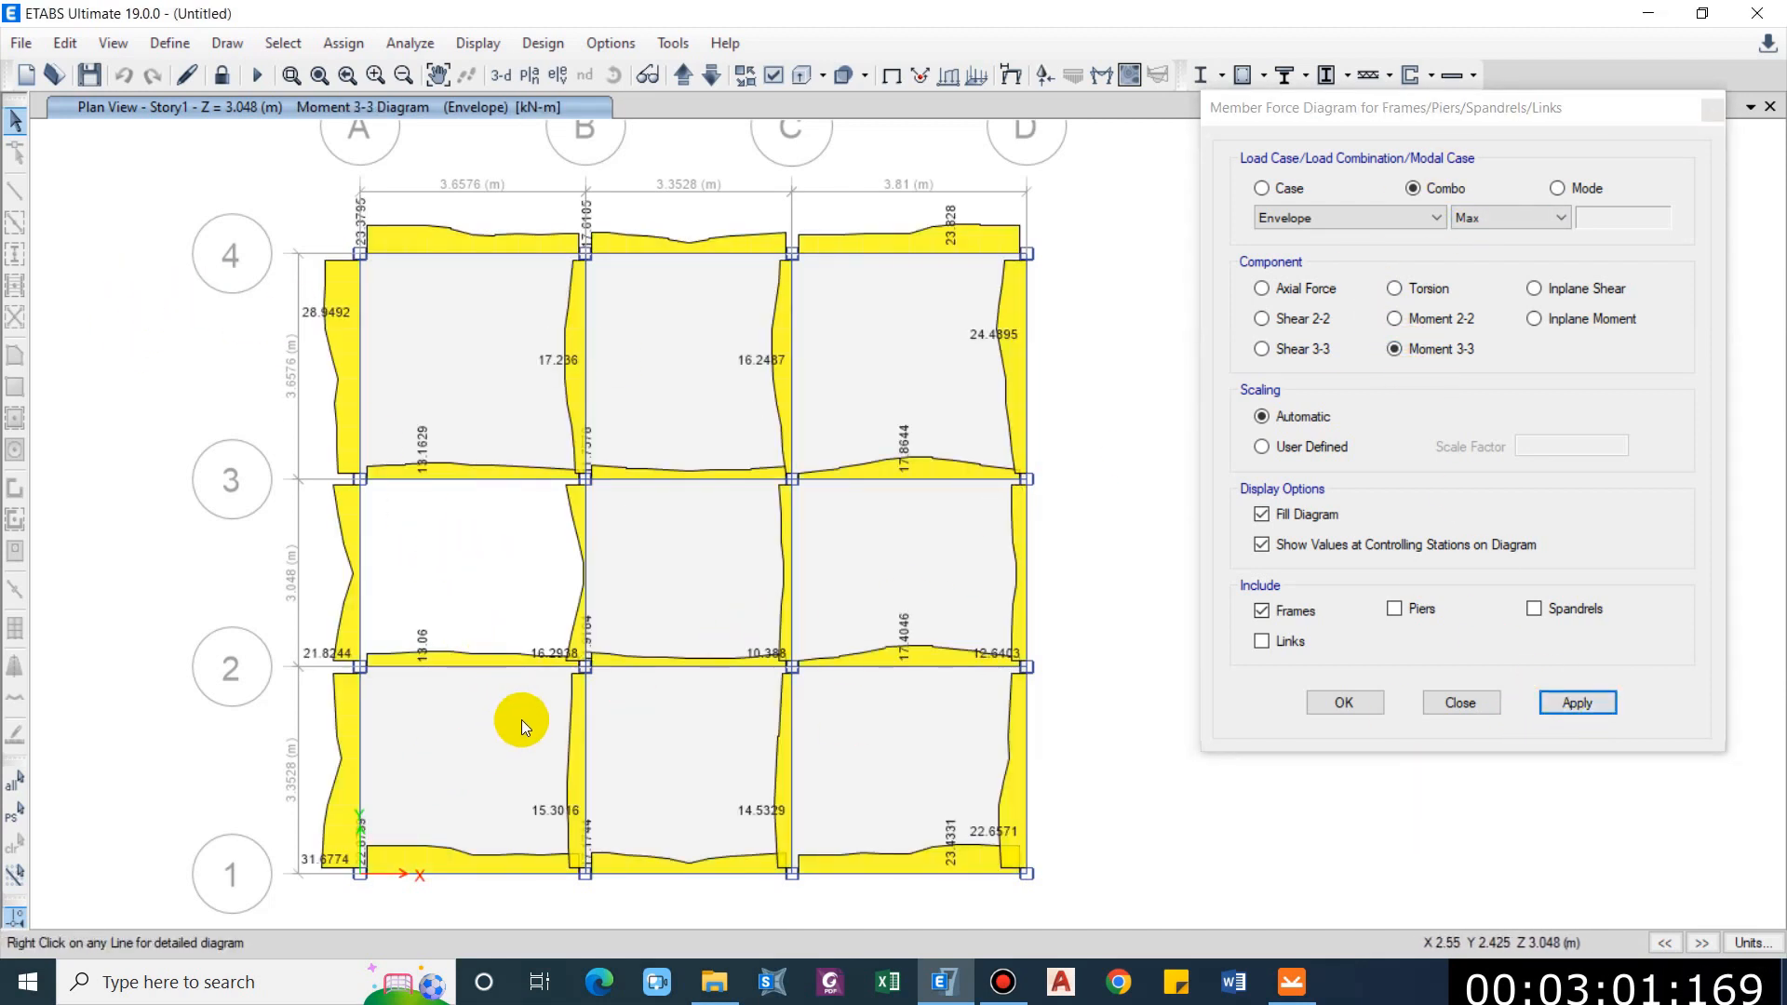
pyautogui.moveTo(1064, 528)
pyautogui.click(1476, 218)
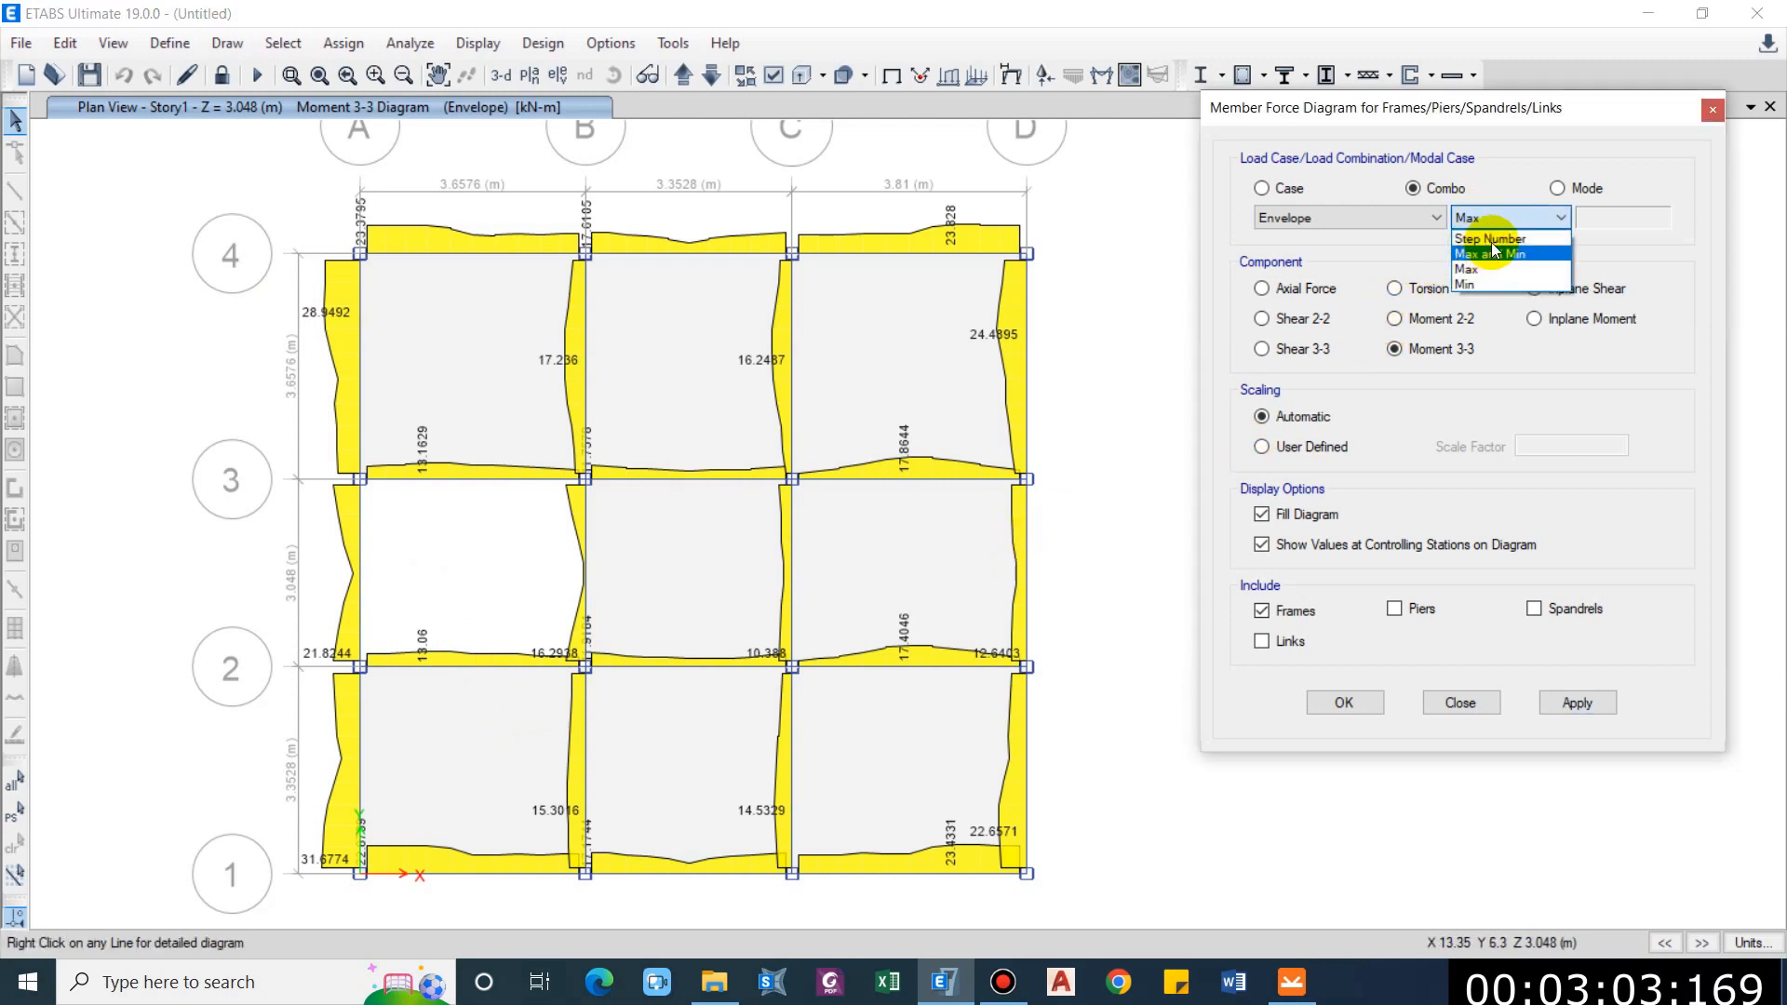
pyautogui.click(1493, 233)
pyautogui.click(1492, 232)
pyautogui.click(1494, 222)
pyautogui.click(1495, 221)
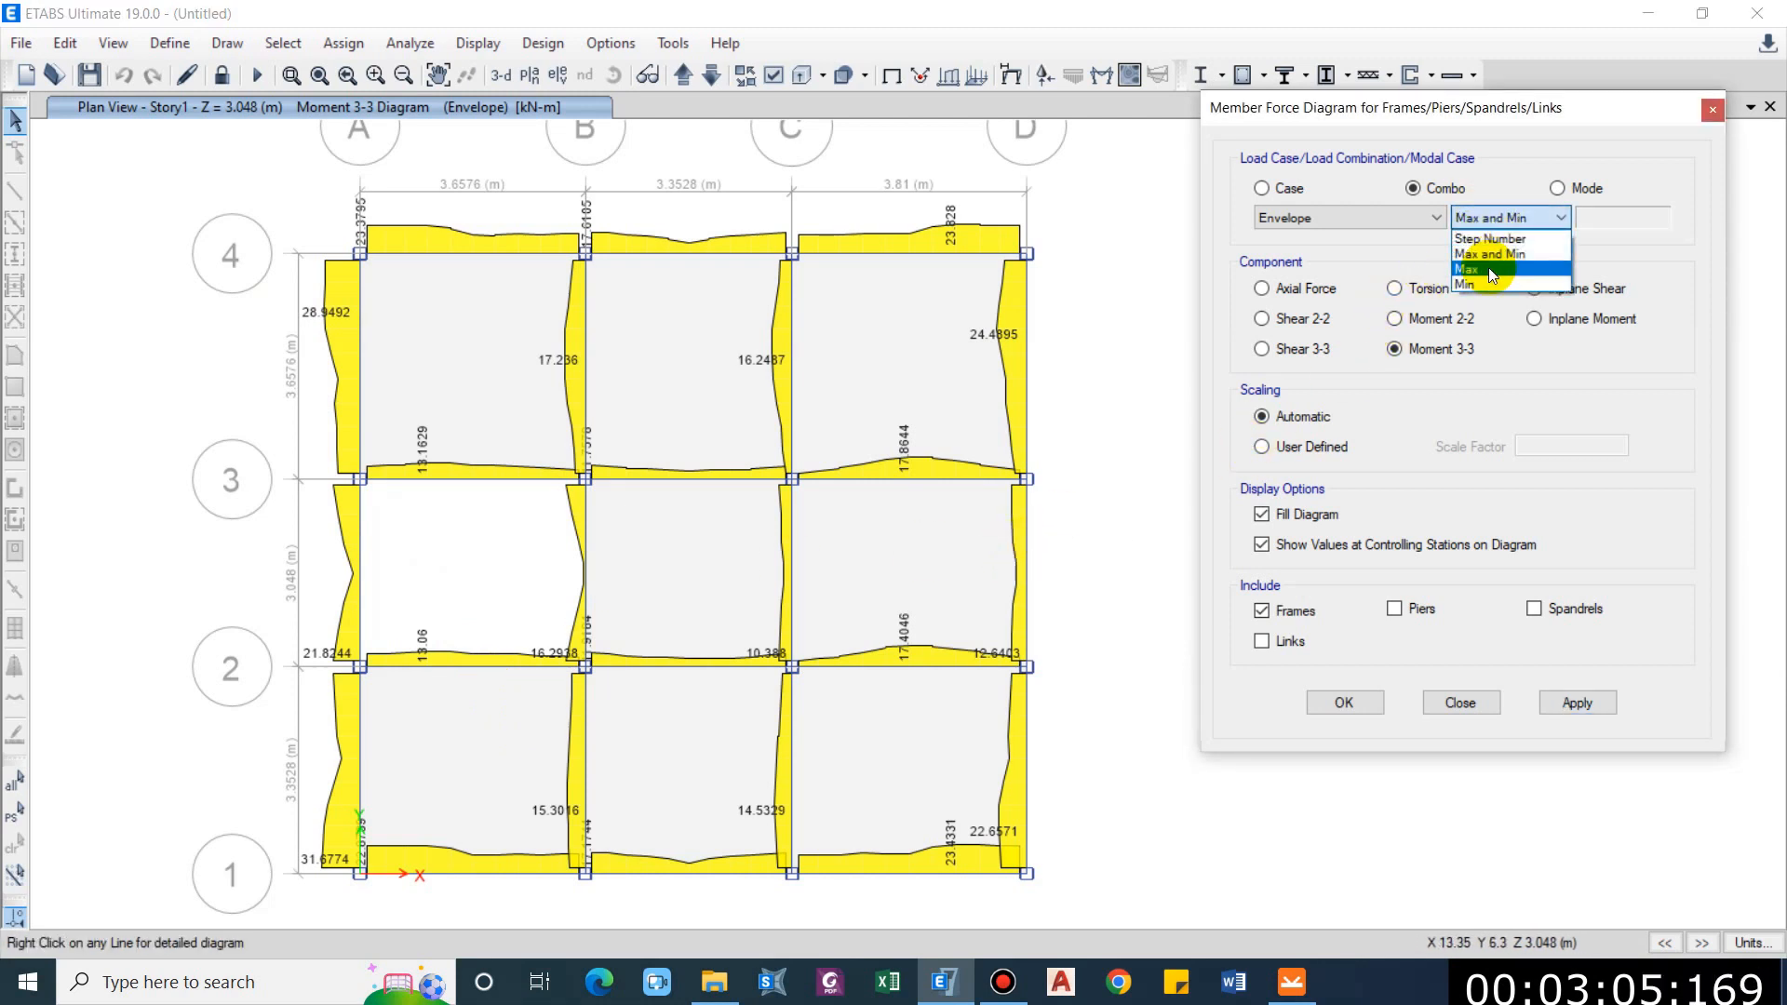
pyautogui.click(1499, 222)
pyautogui.click(1500, 220)
pyautogui.click(1480, 274)
pyautogui.click(1539, 218)
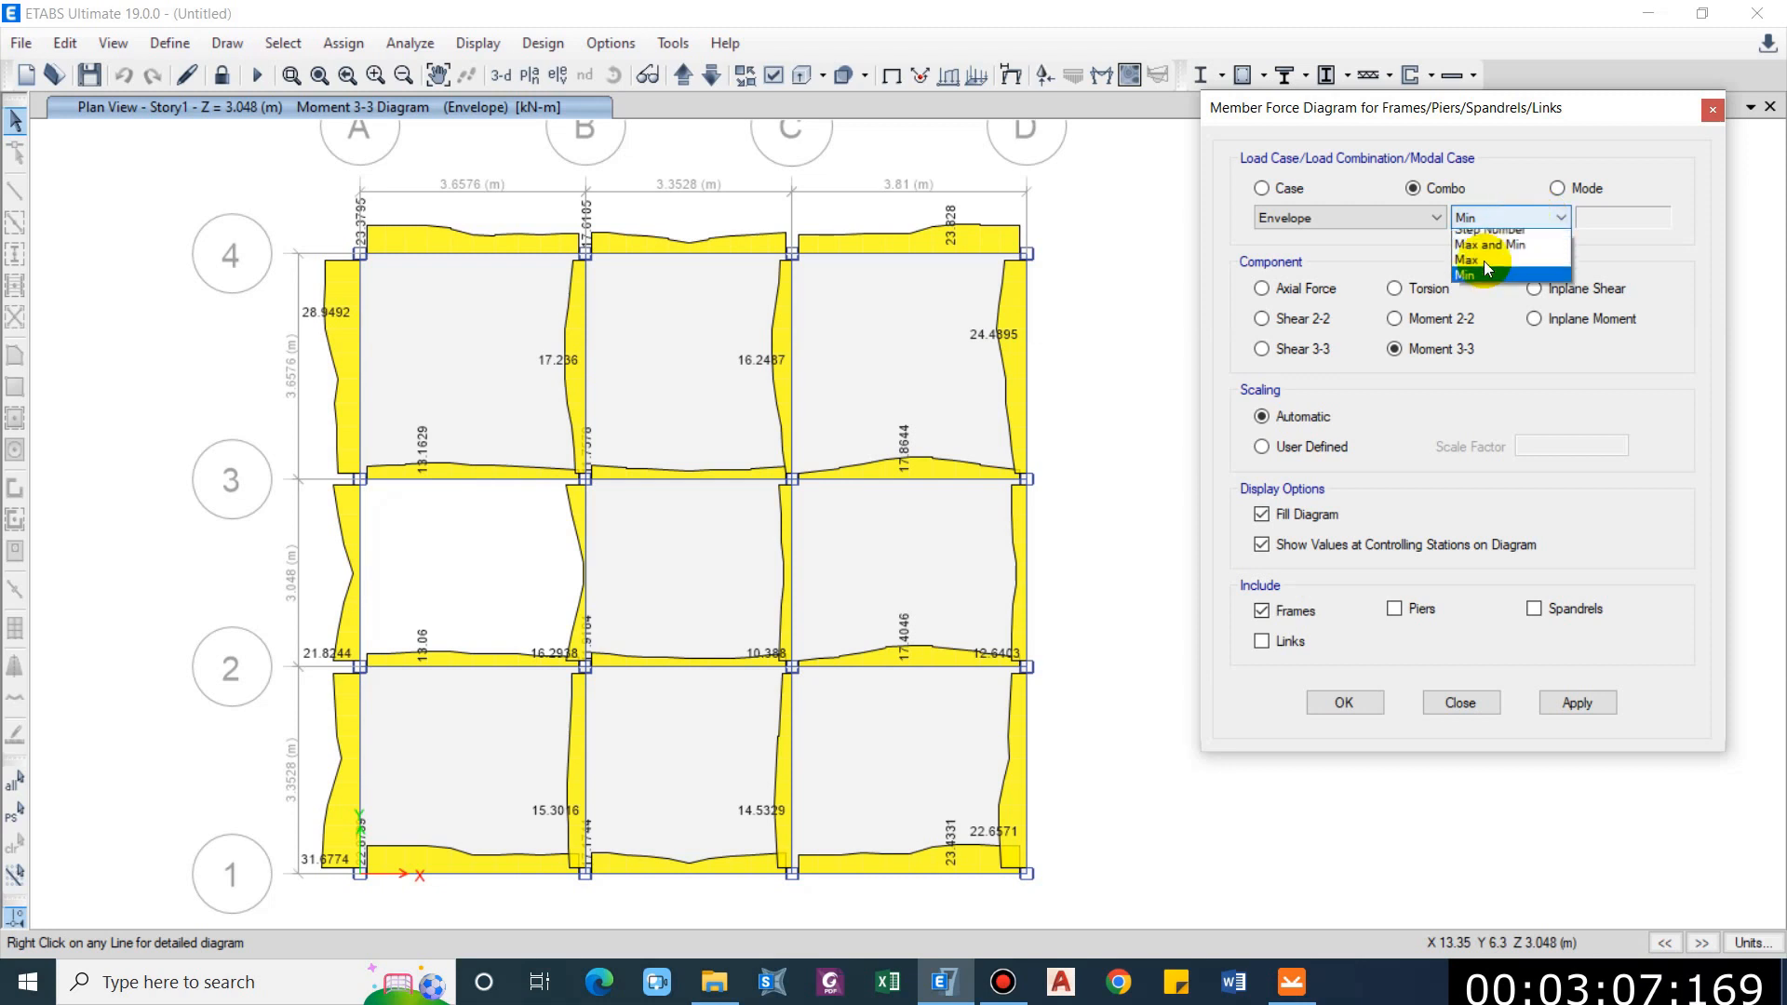
pyautogui.click(1483, 254)
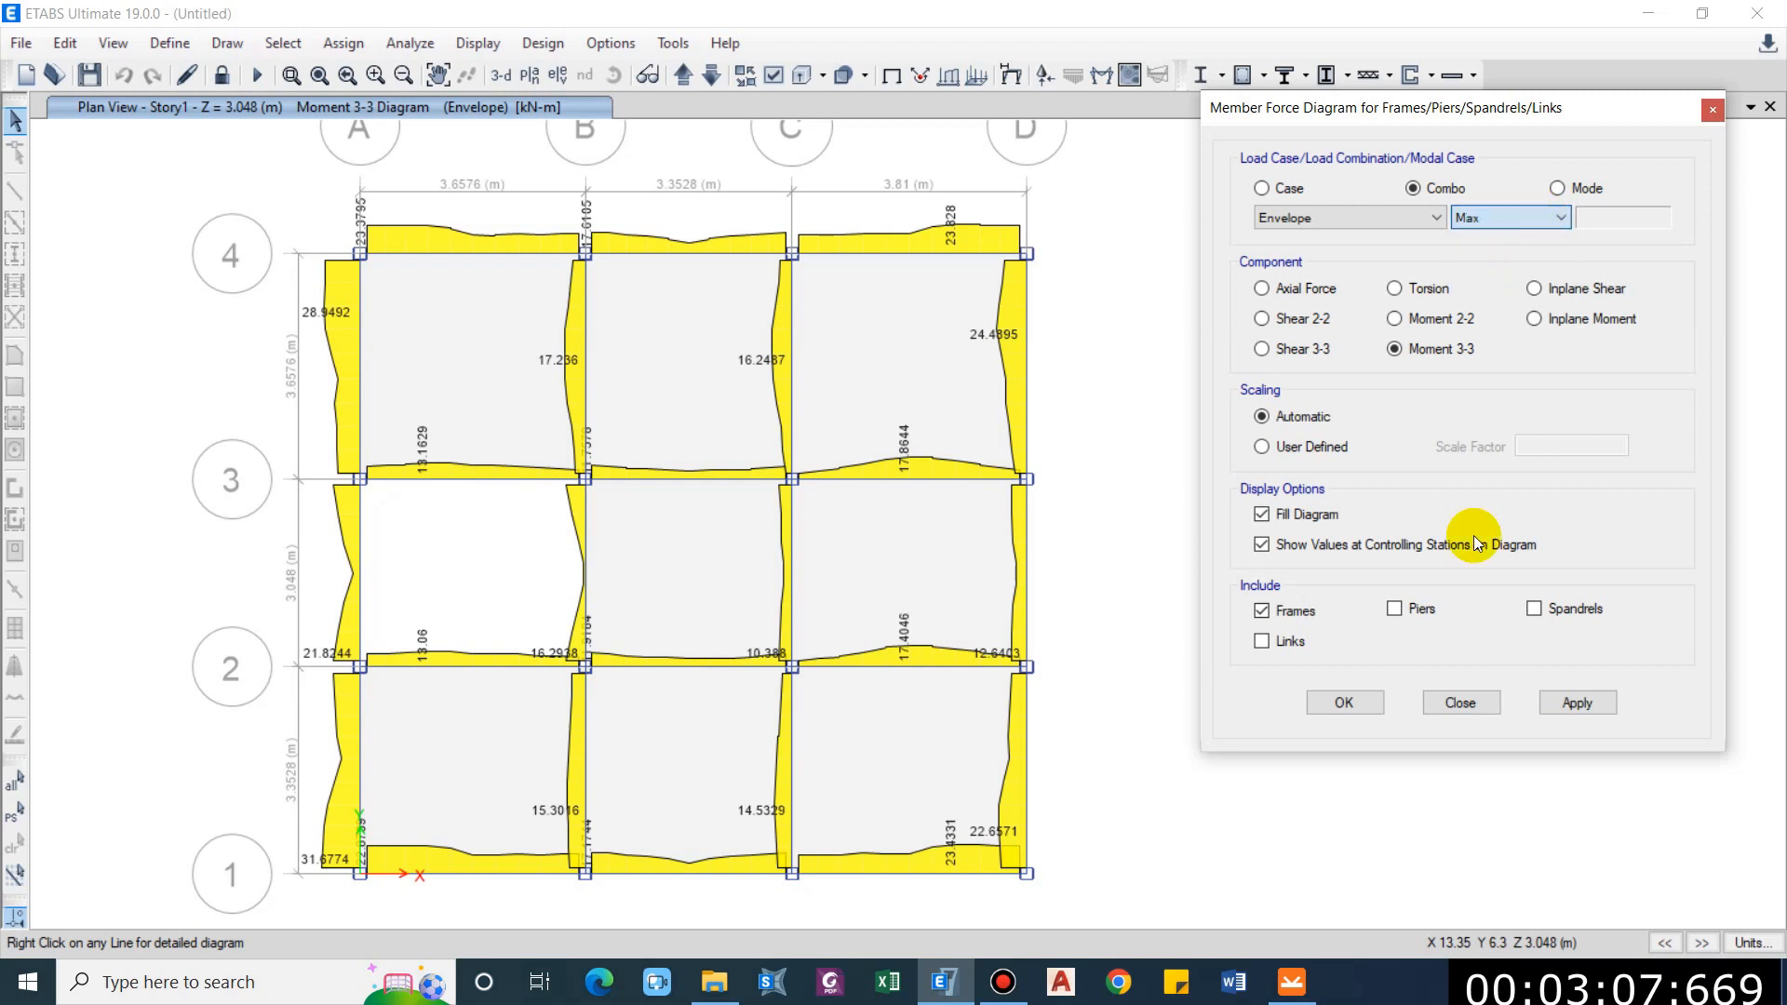
# Set the Envelope combination to Max and Min and apply it to the Moment 3-3 diagram.
pyautogui.click(1483, 223)
pyautogui.click(1489, 216)
pyautogui.click(1487, 223)
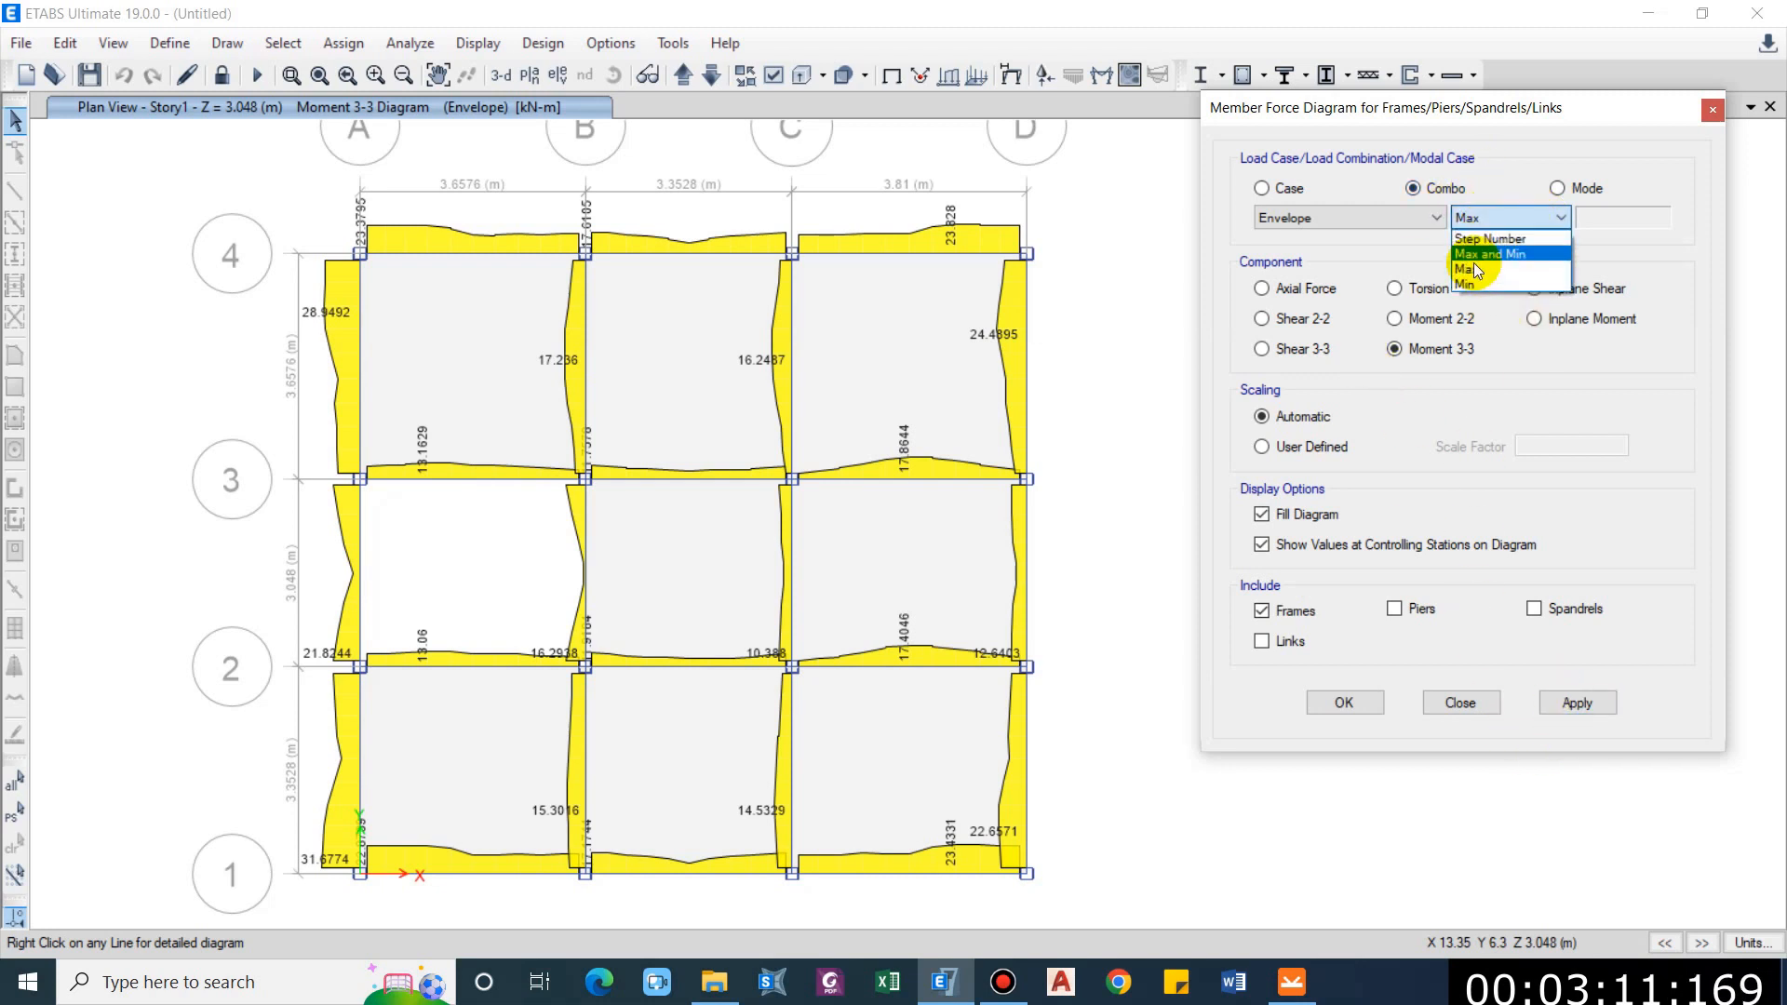
pyautogui.click(1488, 253)
pyautogui.click(1577, 703)
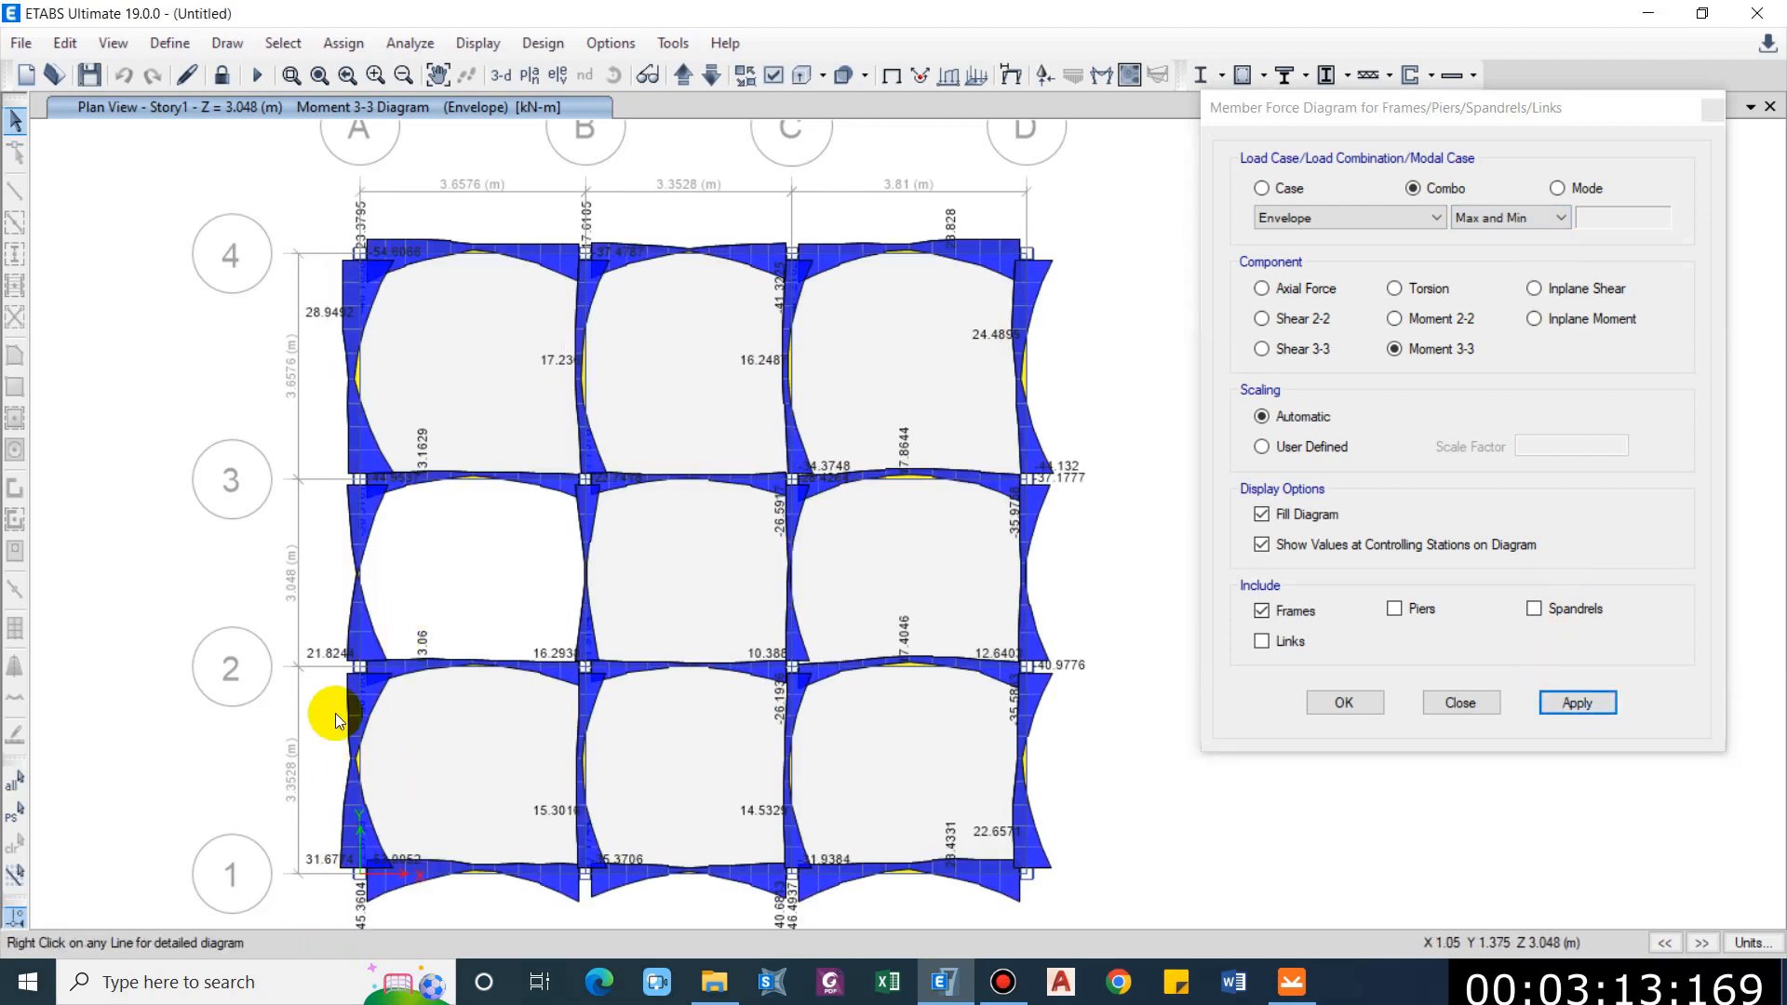
# Examine the detailed shear and moment diagrams of the grid A beam between grids 1 and 2, closing them when done.
pyautogui.rightClick(367, 759)
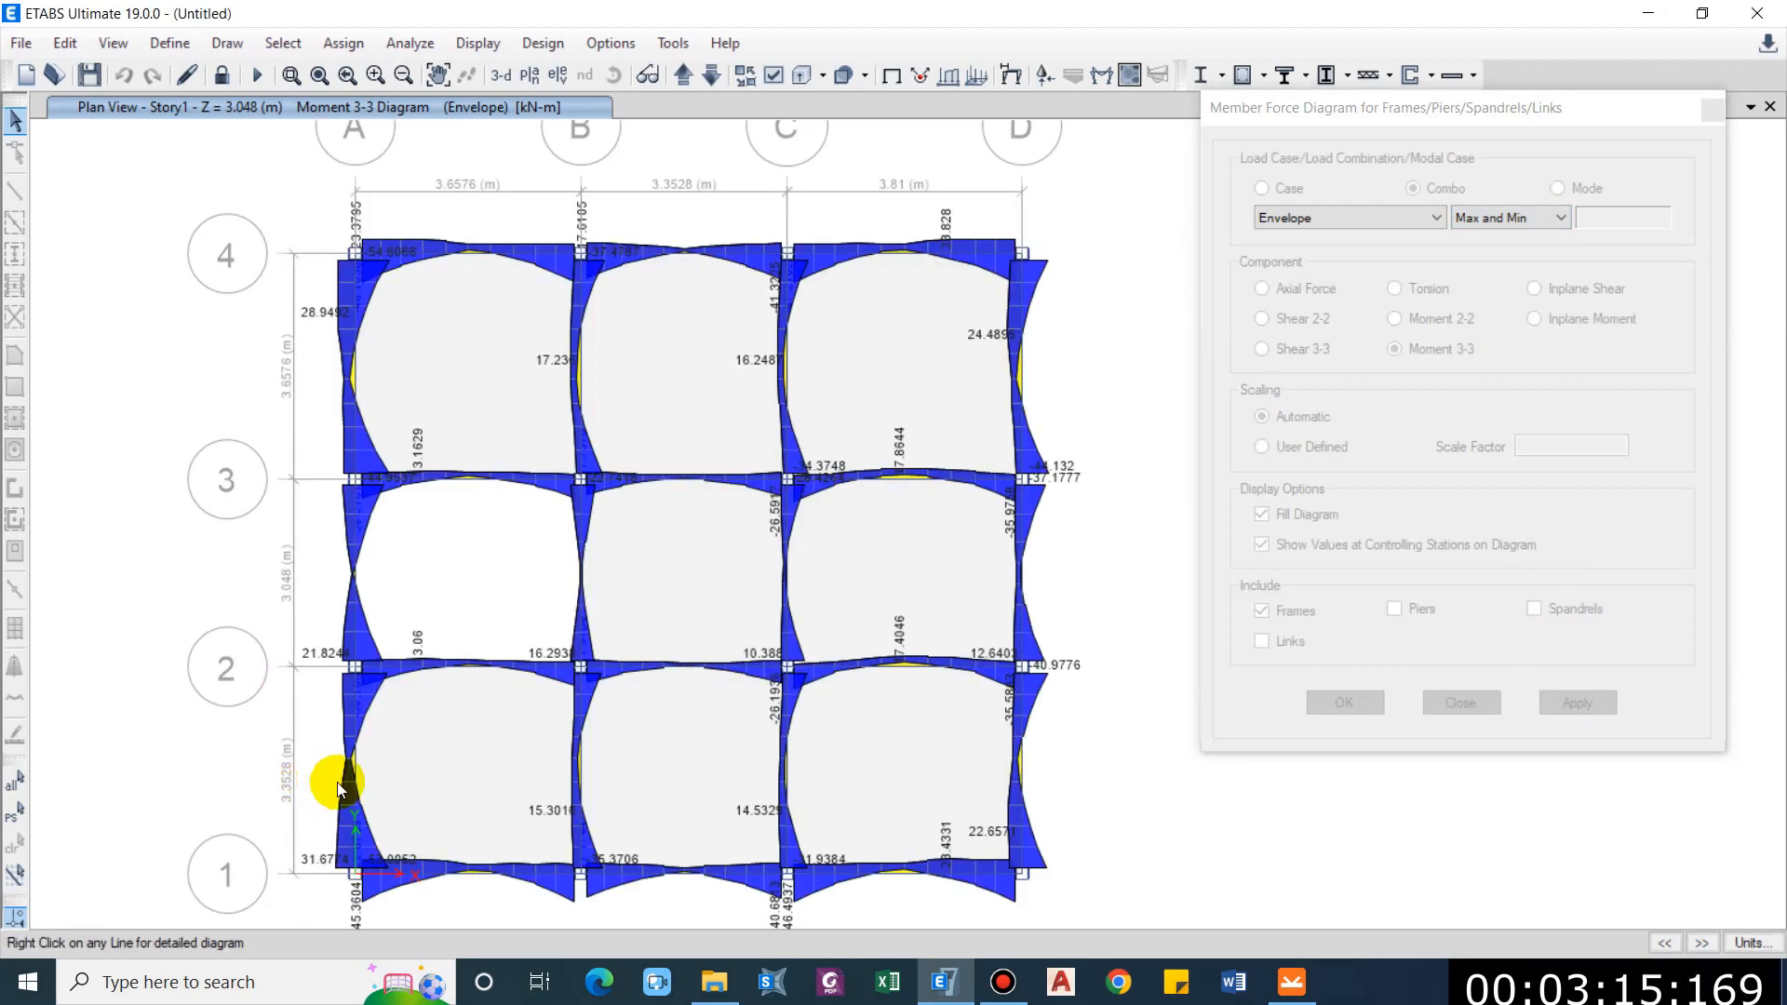
pyautogui.rightClick(350, 778)
pyautogui.click(352, 772)
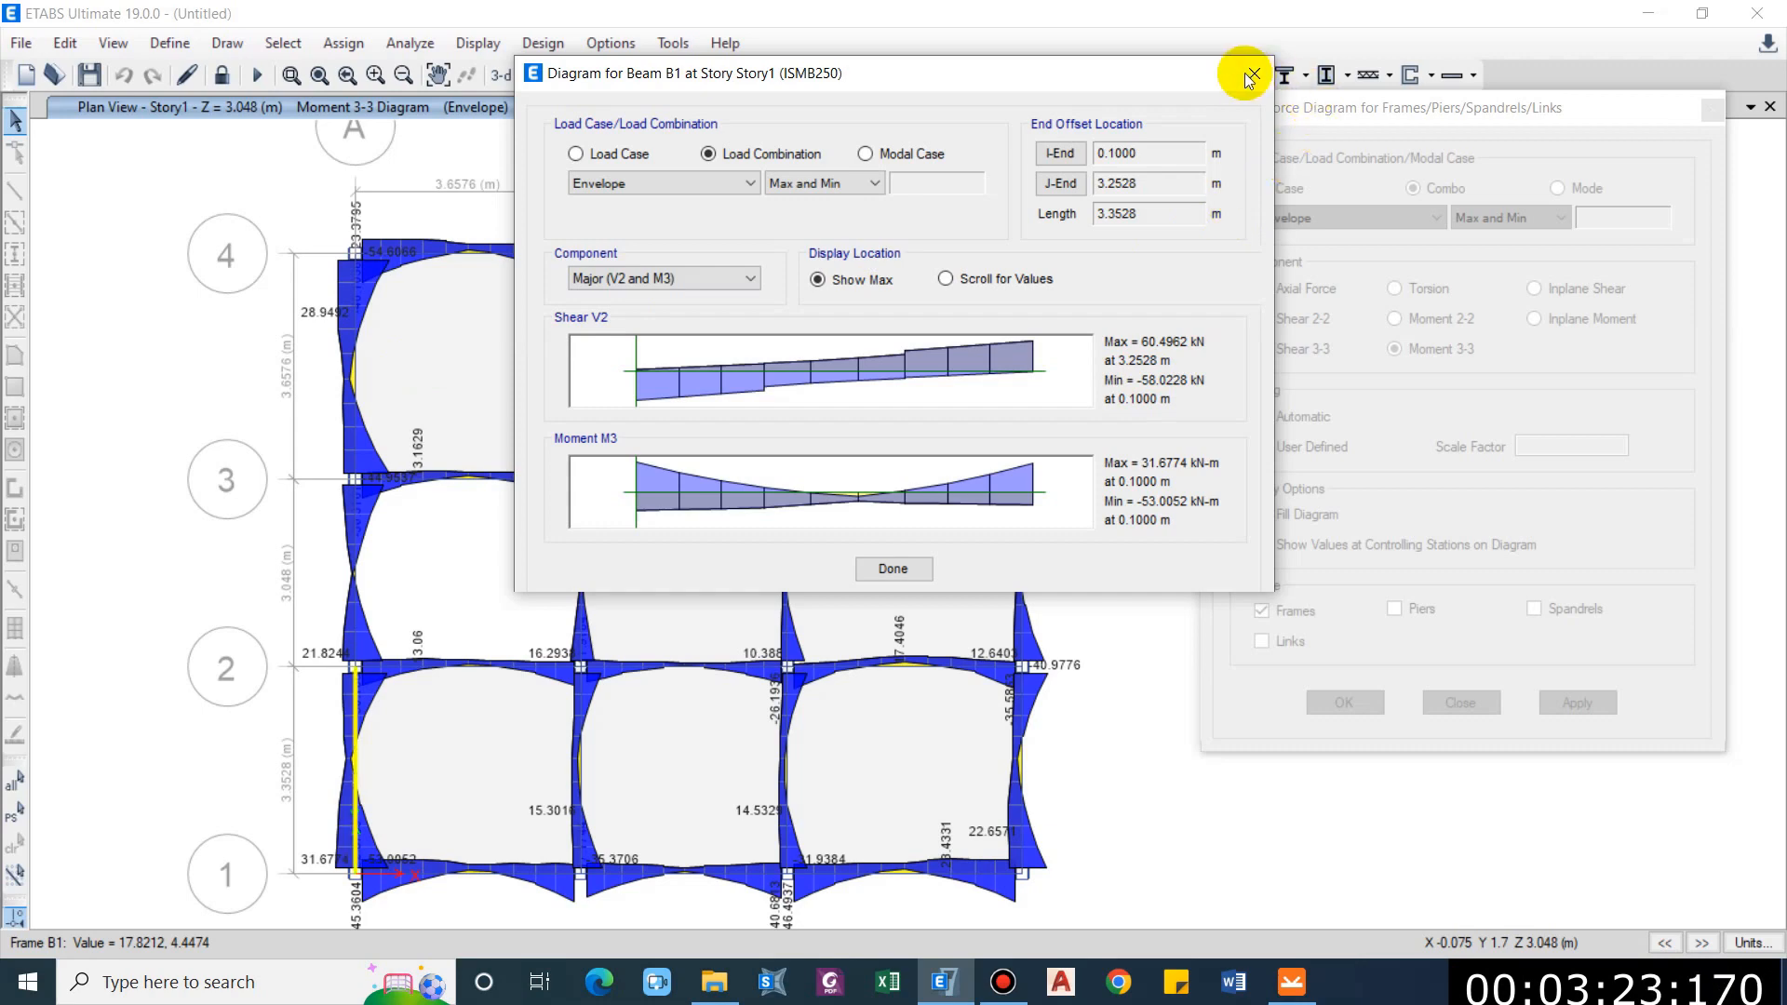
pyautogui.click(1253, 74)
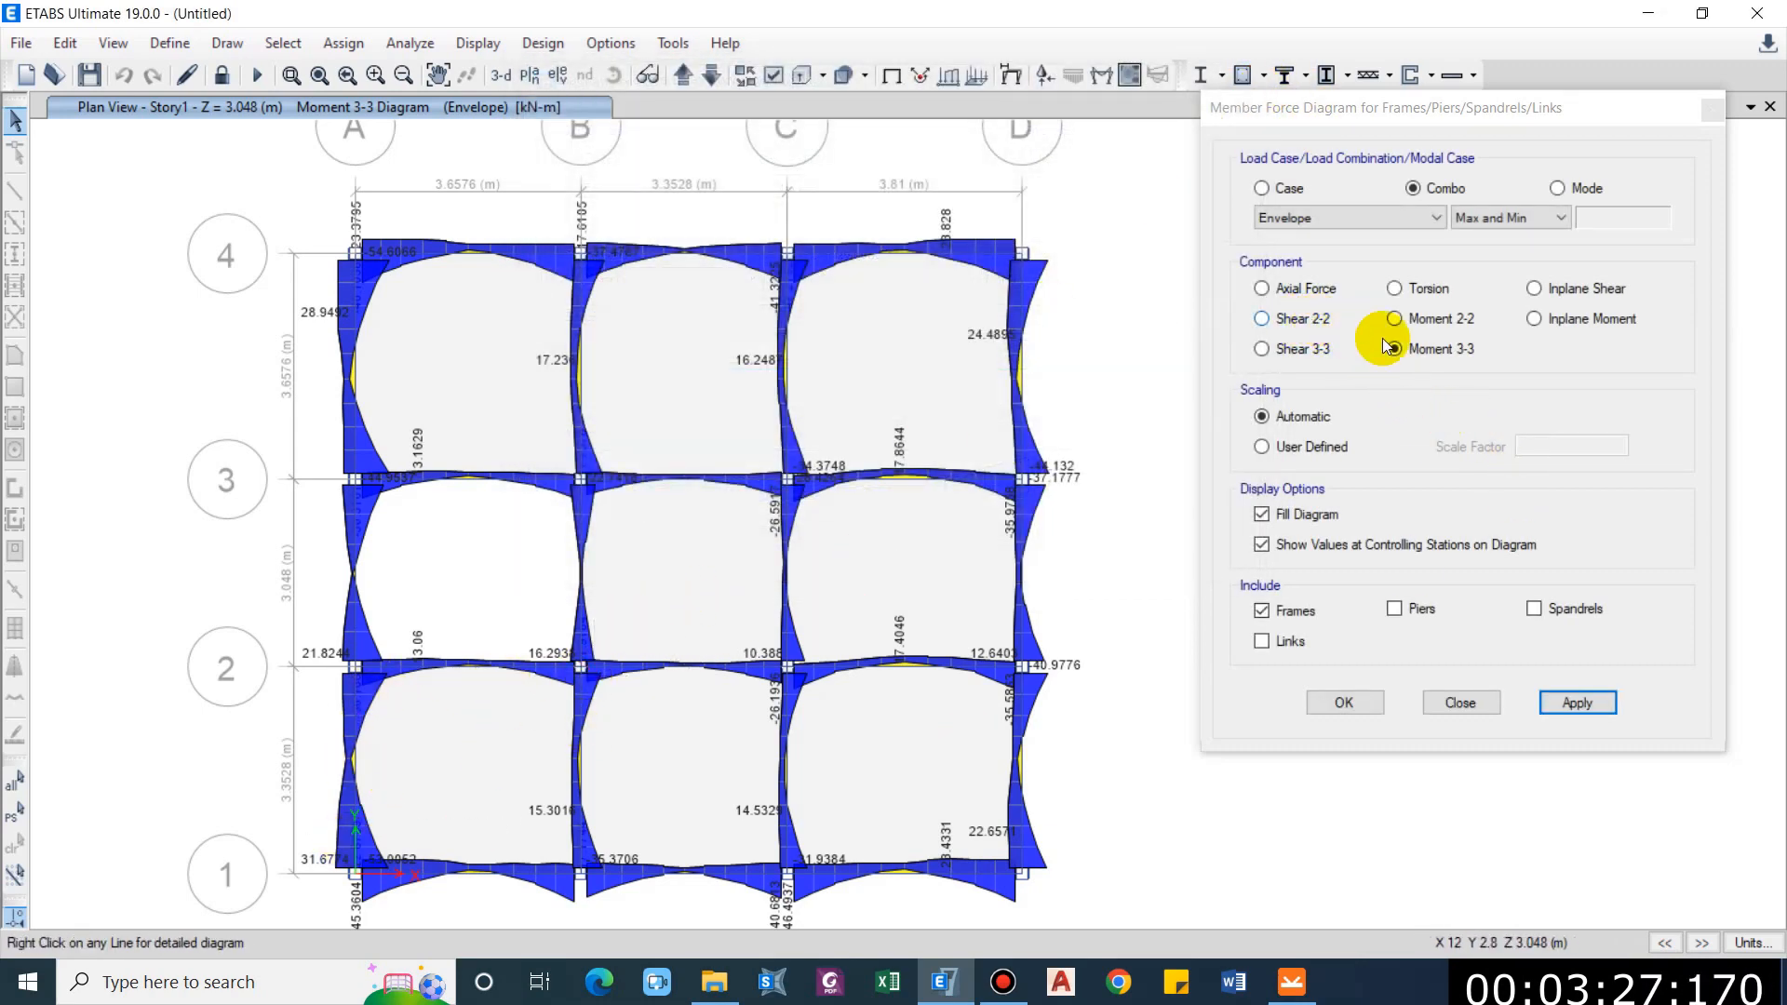
# Display the Shear 2-2 diagram for the Envelope combination with Max and Min values.
pyautogui.moveTo(612, 658)
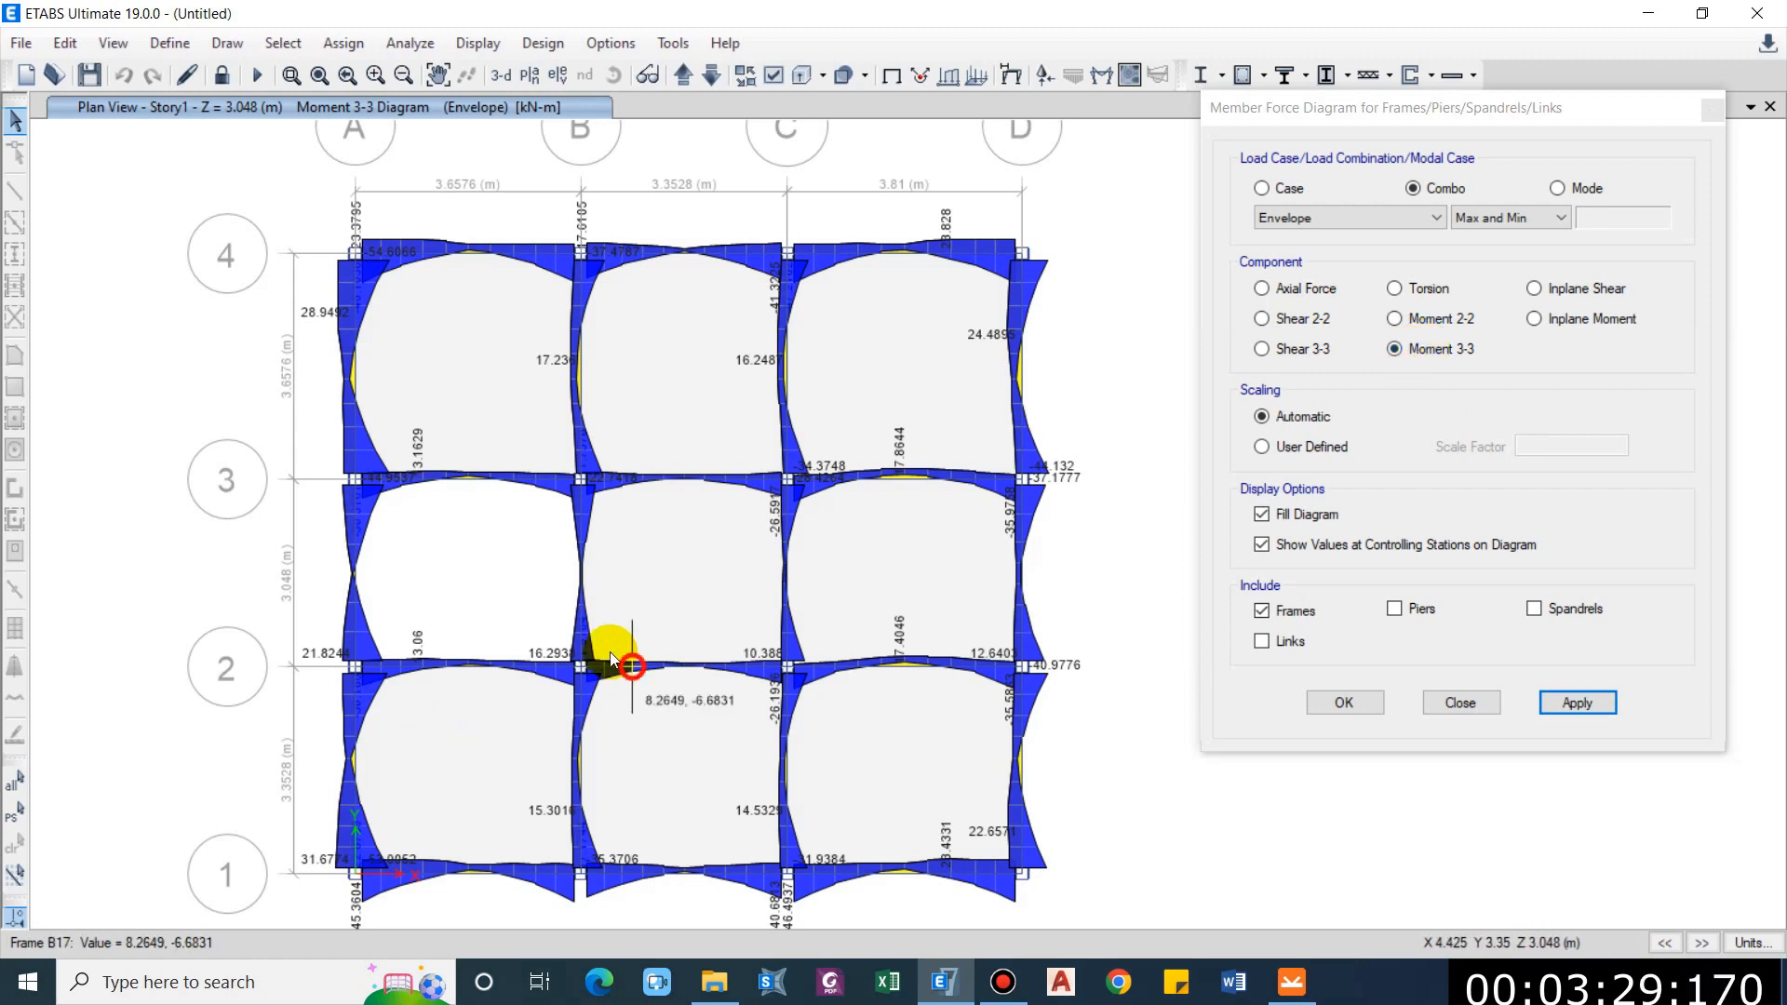
pyautogui.click(1316, 320)
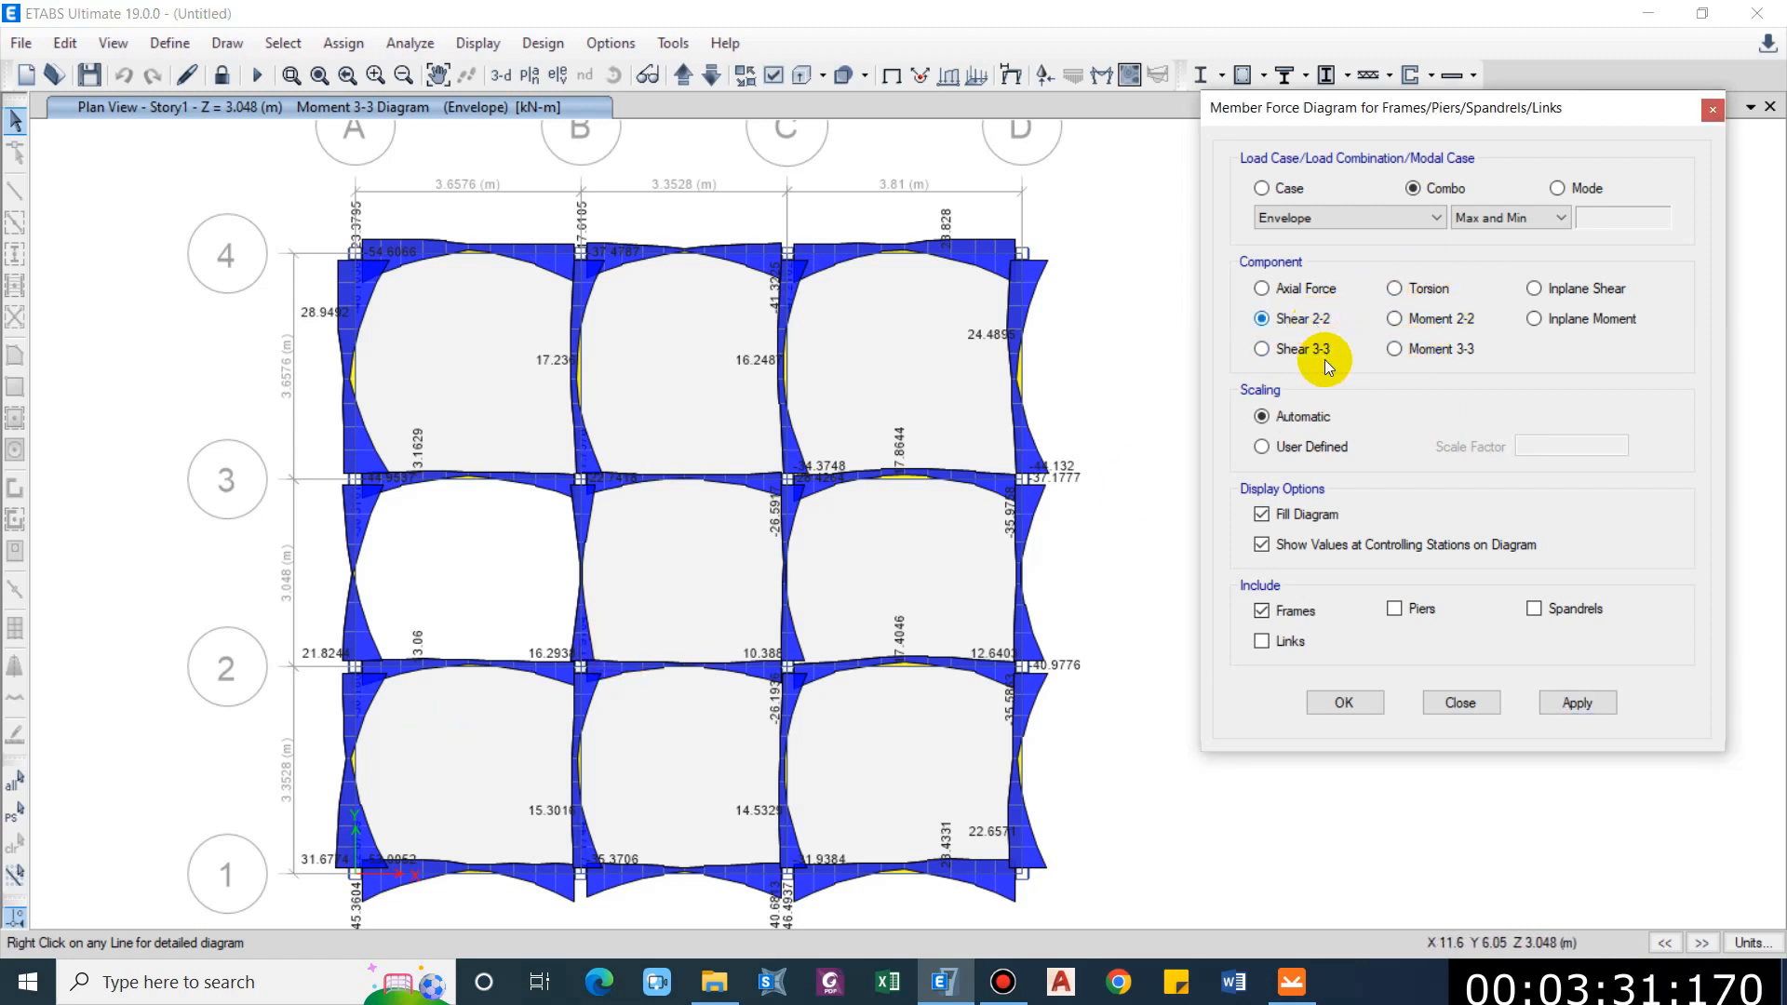
pyautogui.click(1600, 711)
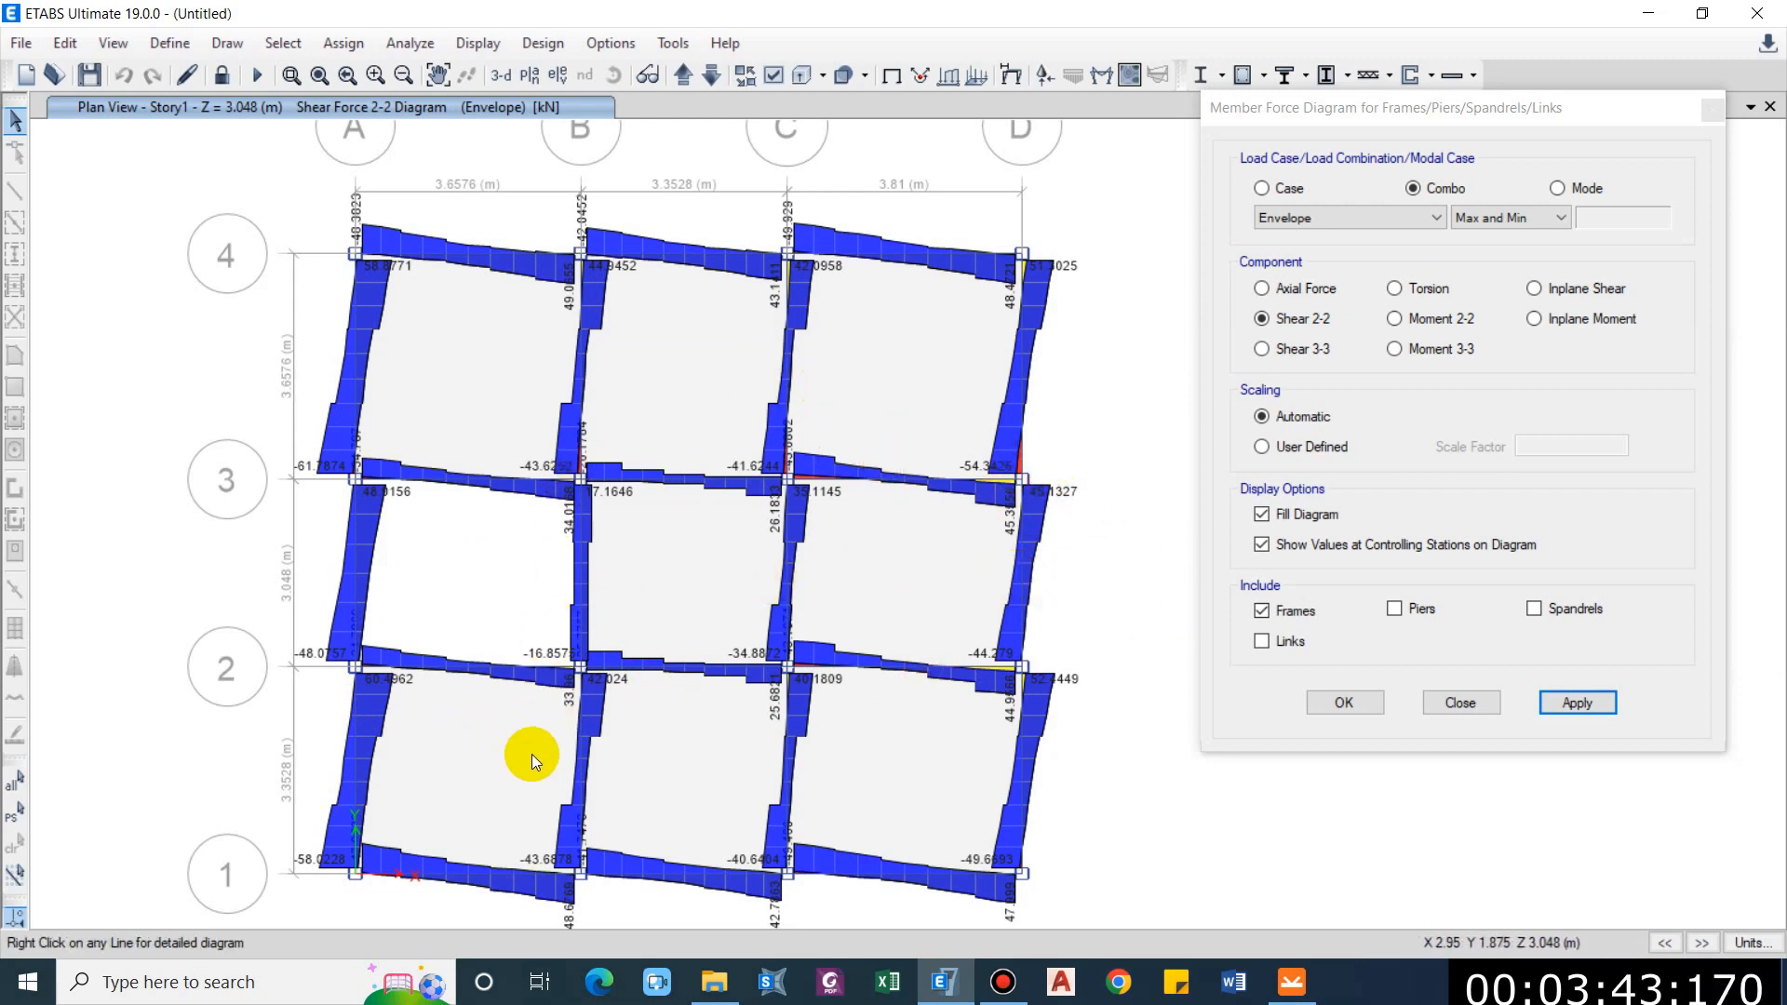
# Open the detailed diagram of the grid A beam between grids 1 and 2 from the Shear 2-2 plan and read its extremes.
pyautogui.moveTo(578, 687); pyautogui.dragTo(570, 683, button='middle')
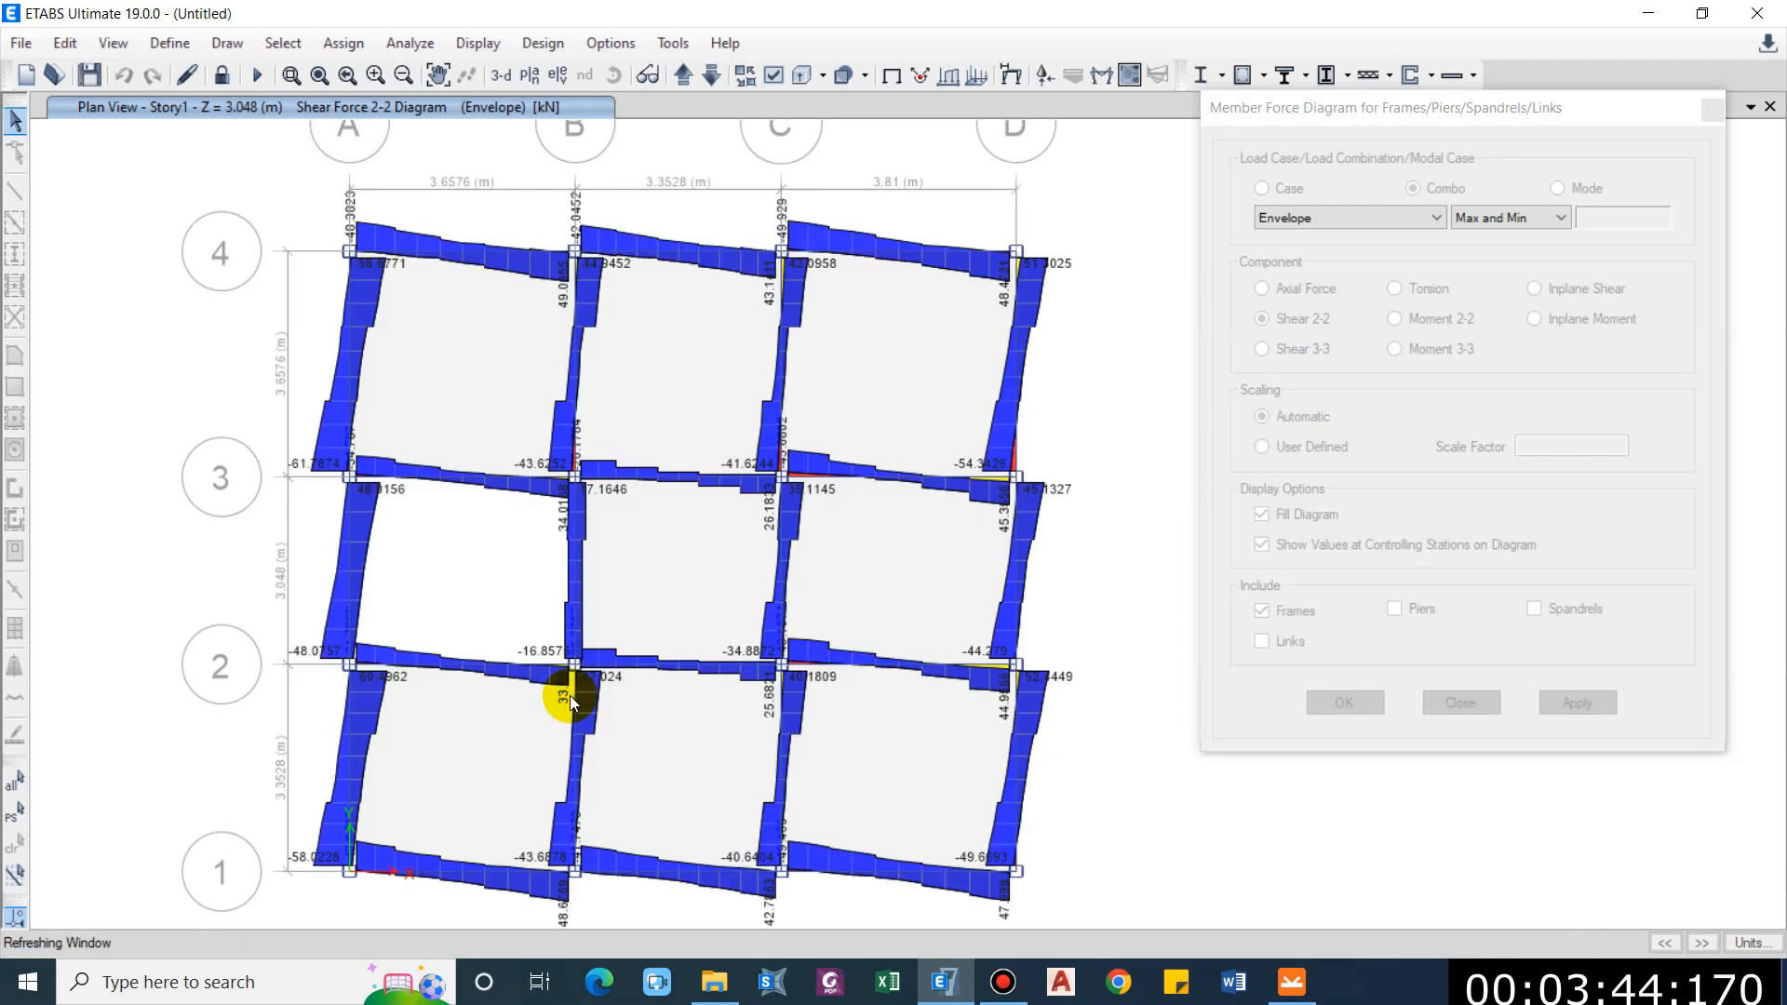
pyautogui.rightClick(349, 755)
pyautogui.click(209, 702)
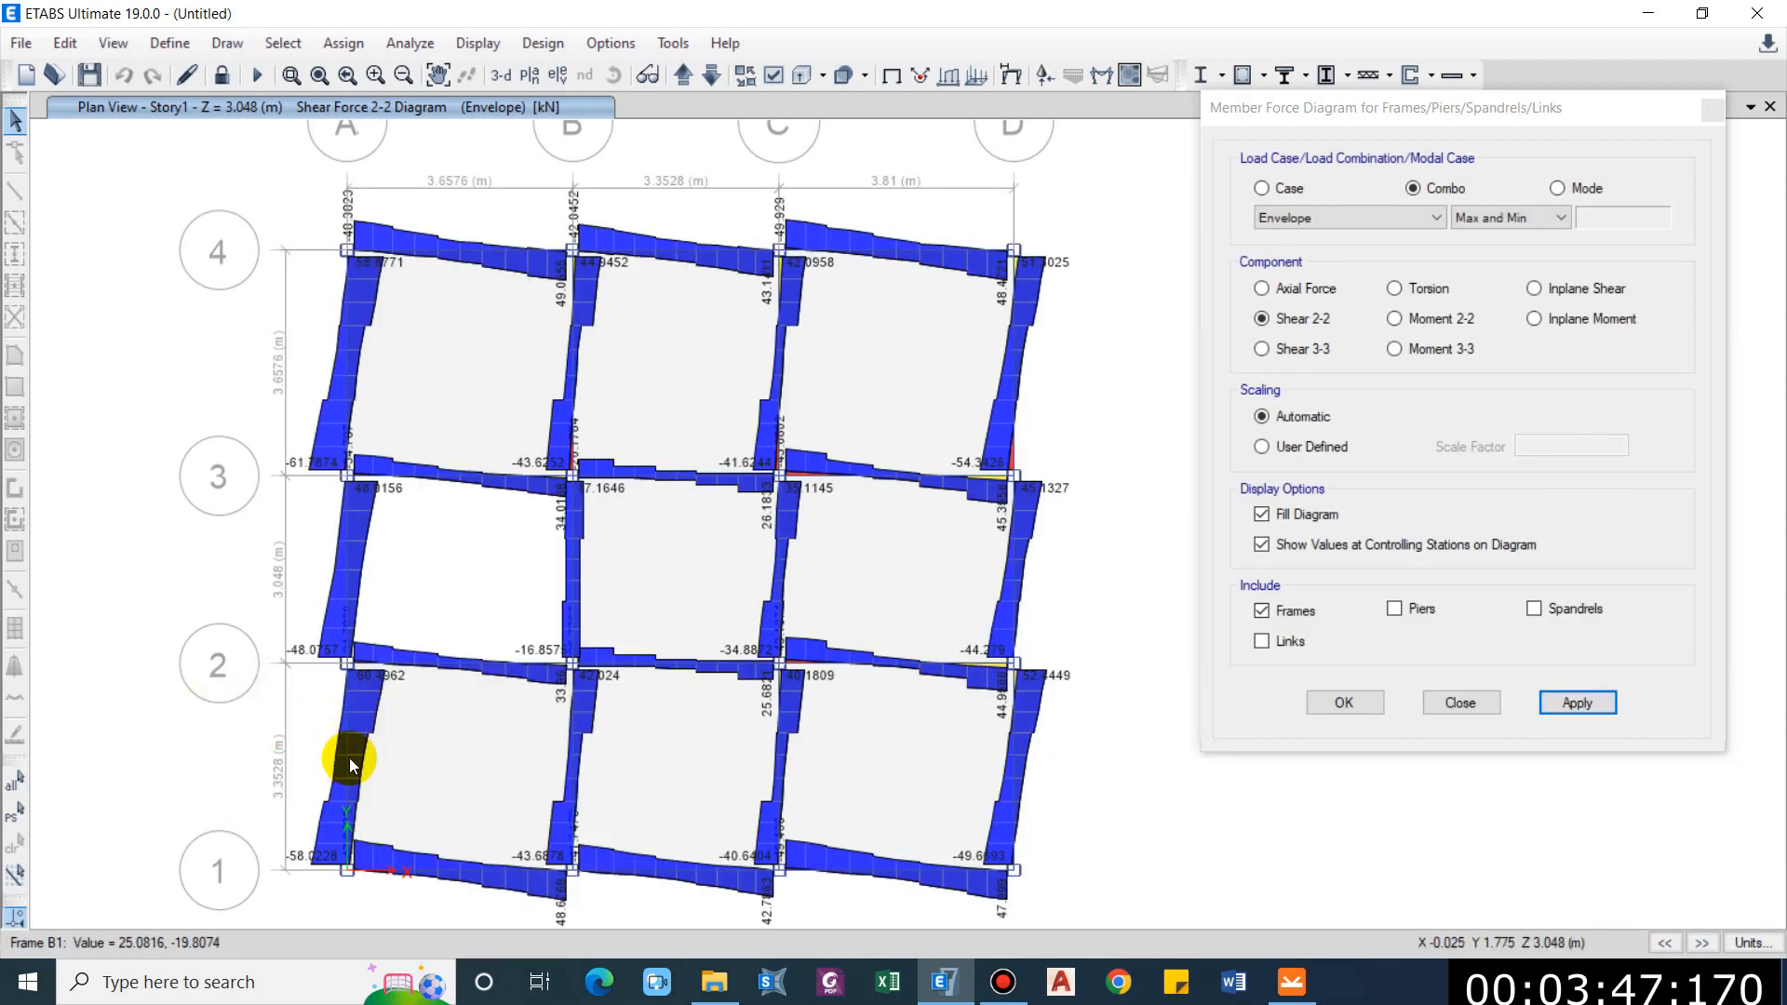
pyautogui.rightClick(350, 763)
pyautogui.click(348, 749)
pyautogui.rightClick(348, 749)
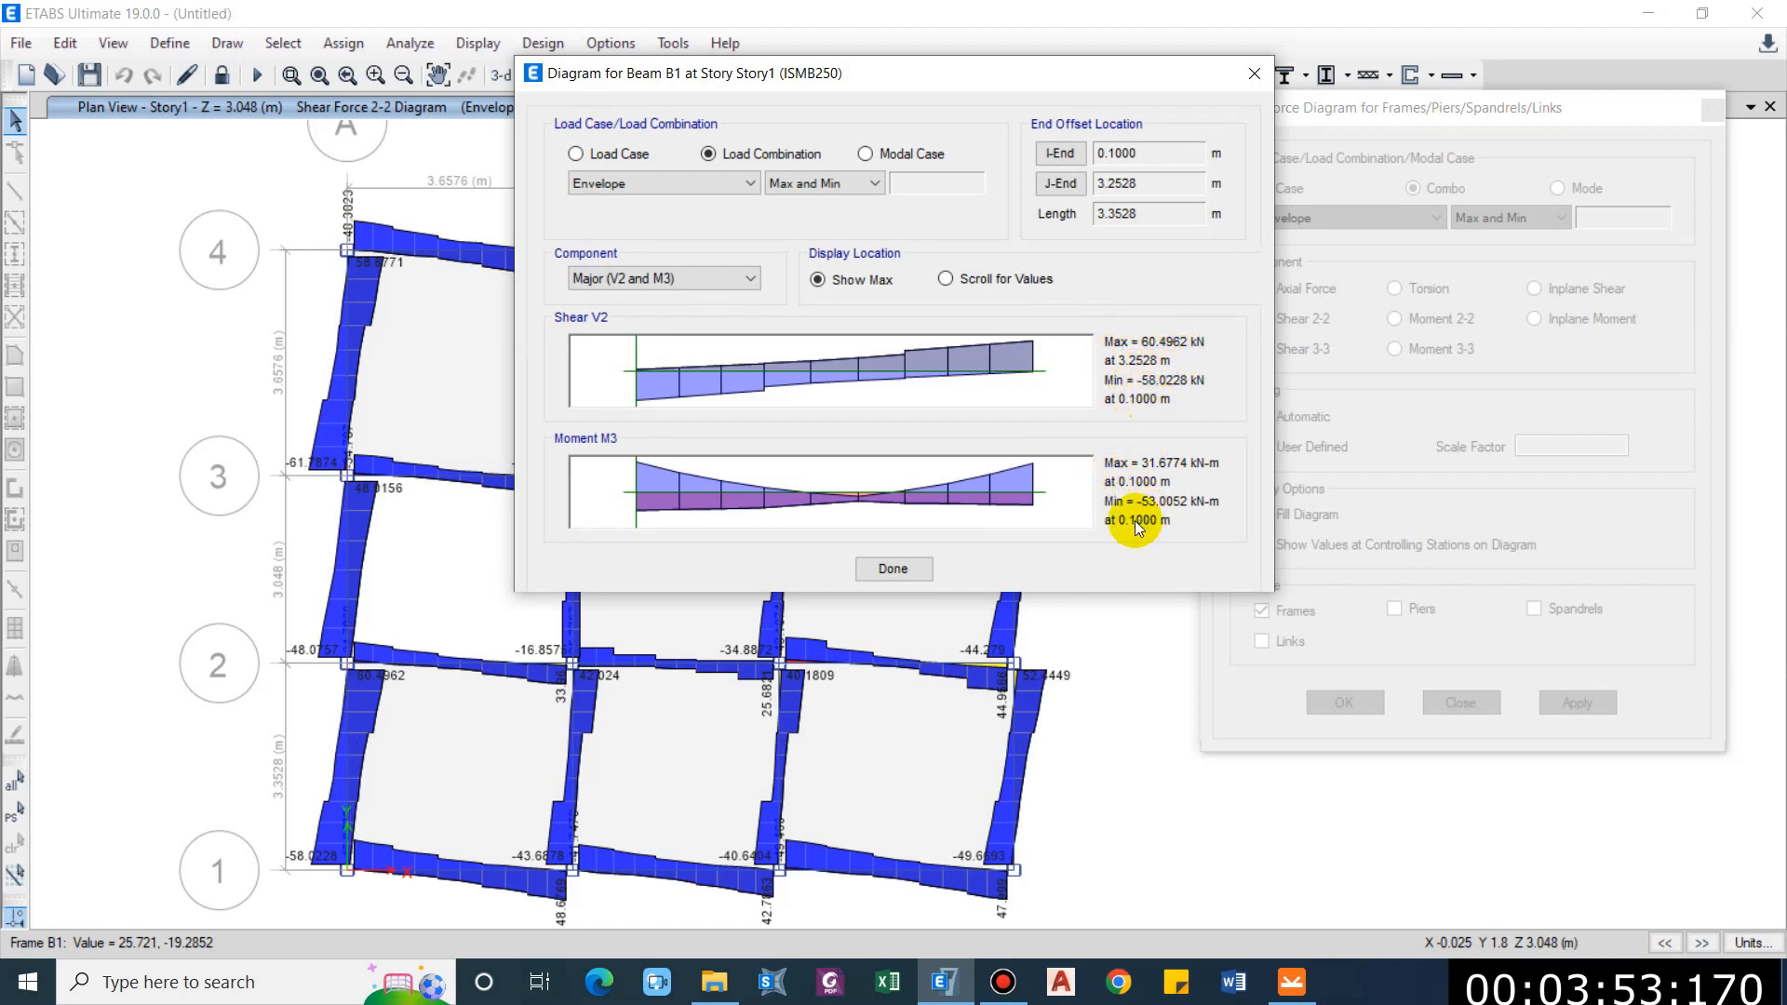
# Close the open beam diagram, then examine the detailed diagrams of the grid 1 beam between grids A and B and close them.
pyautogui.click(896, 566)
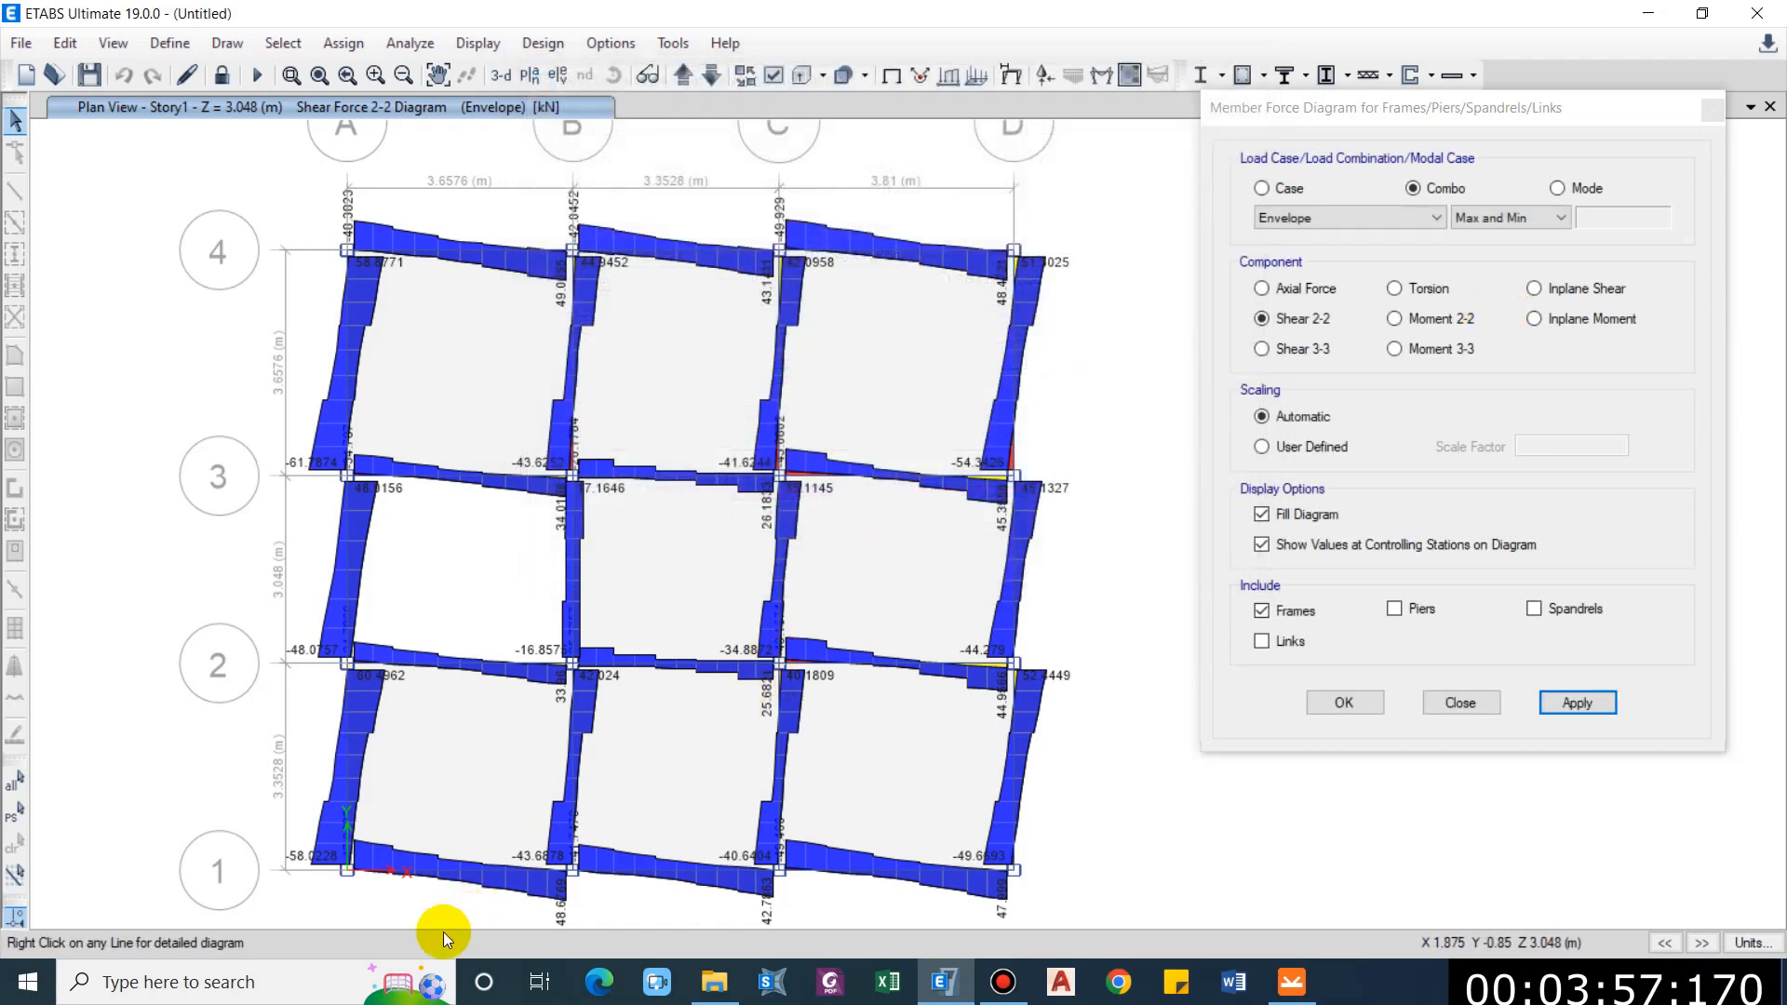
pyautogui.rightClick(470, 867)
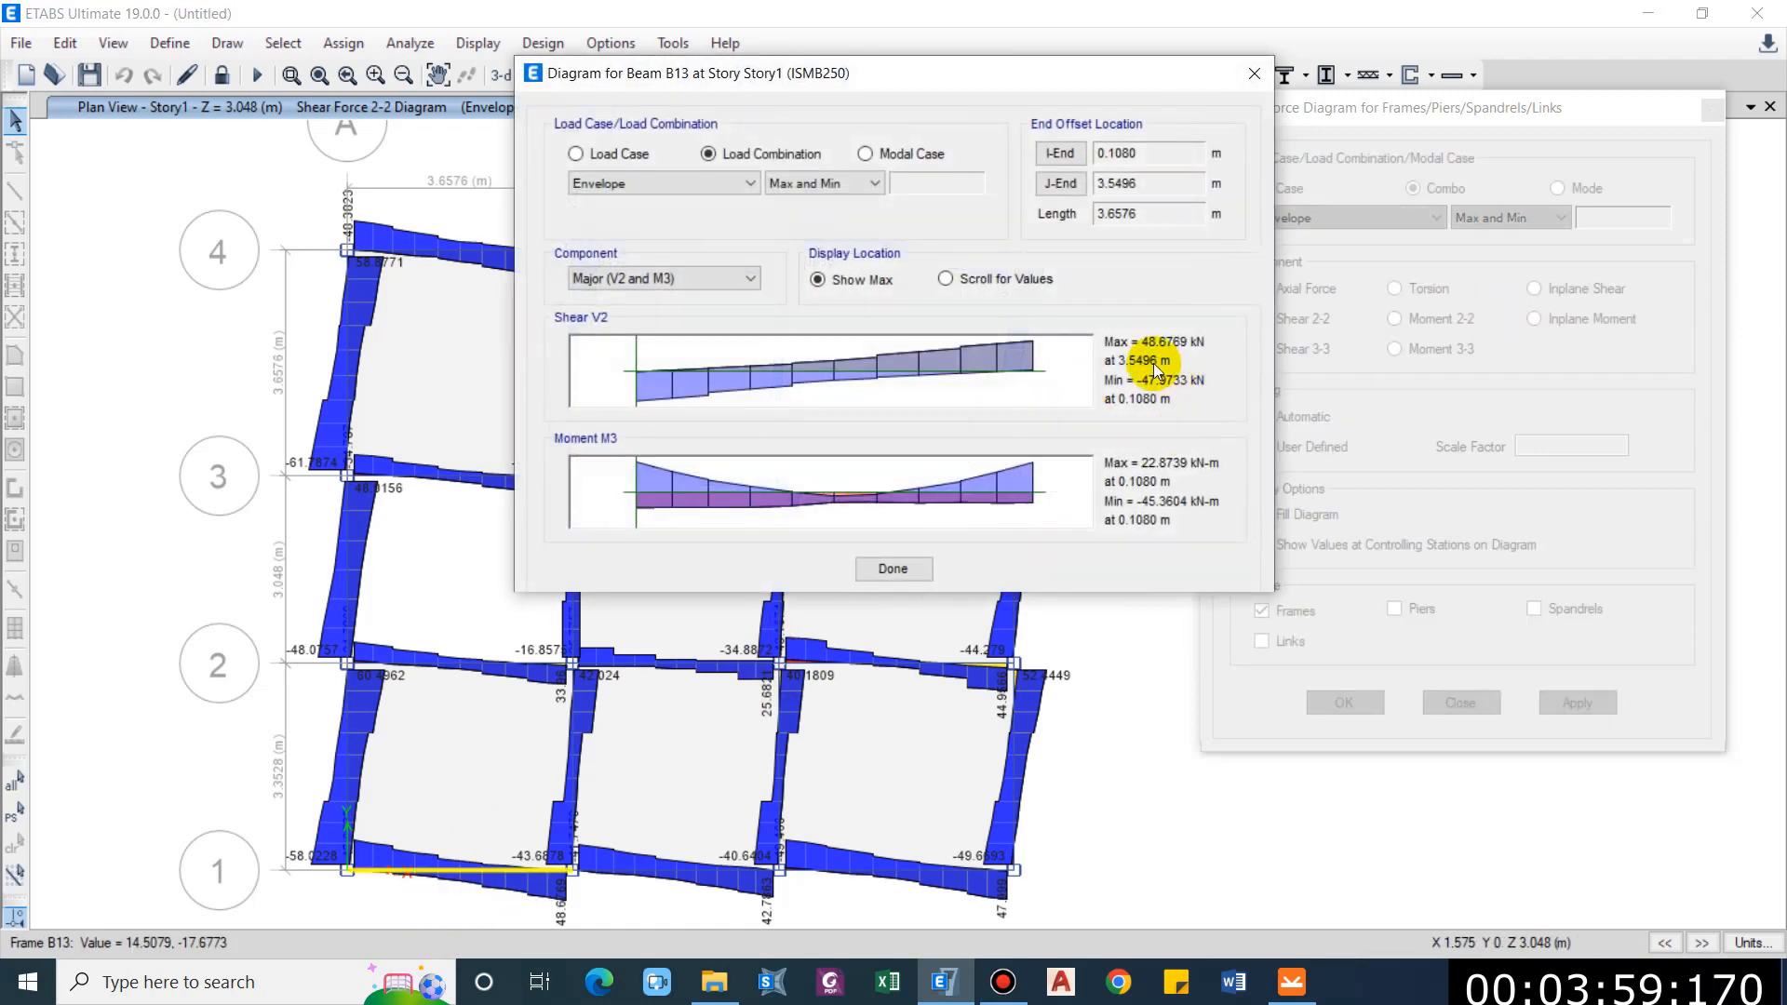
pyautogui.click(1247, 84)
# Examine the detailed shear and moment diagrams of the grid D beam between grids 3 and 4, closing them when done.
pyautogui.rightClick(1017, 551)
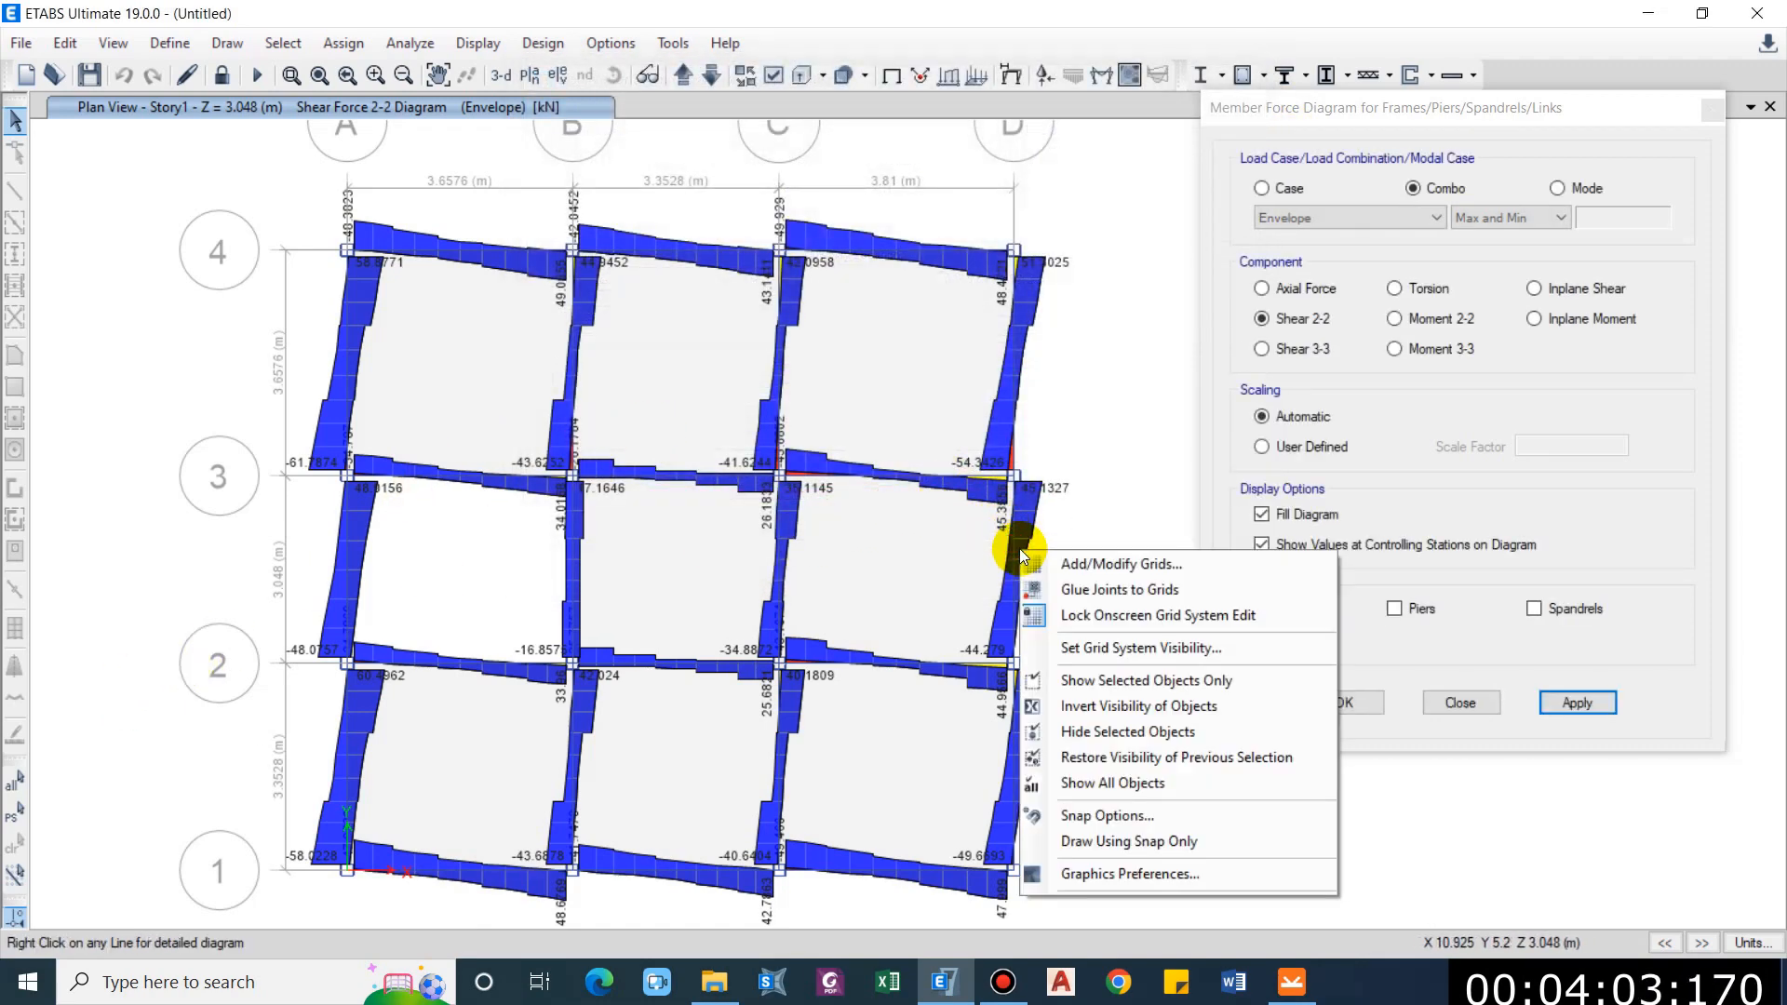
pyautogui.rightClick(1014, 439)
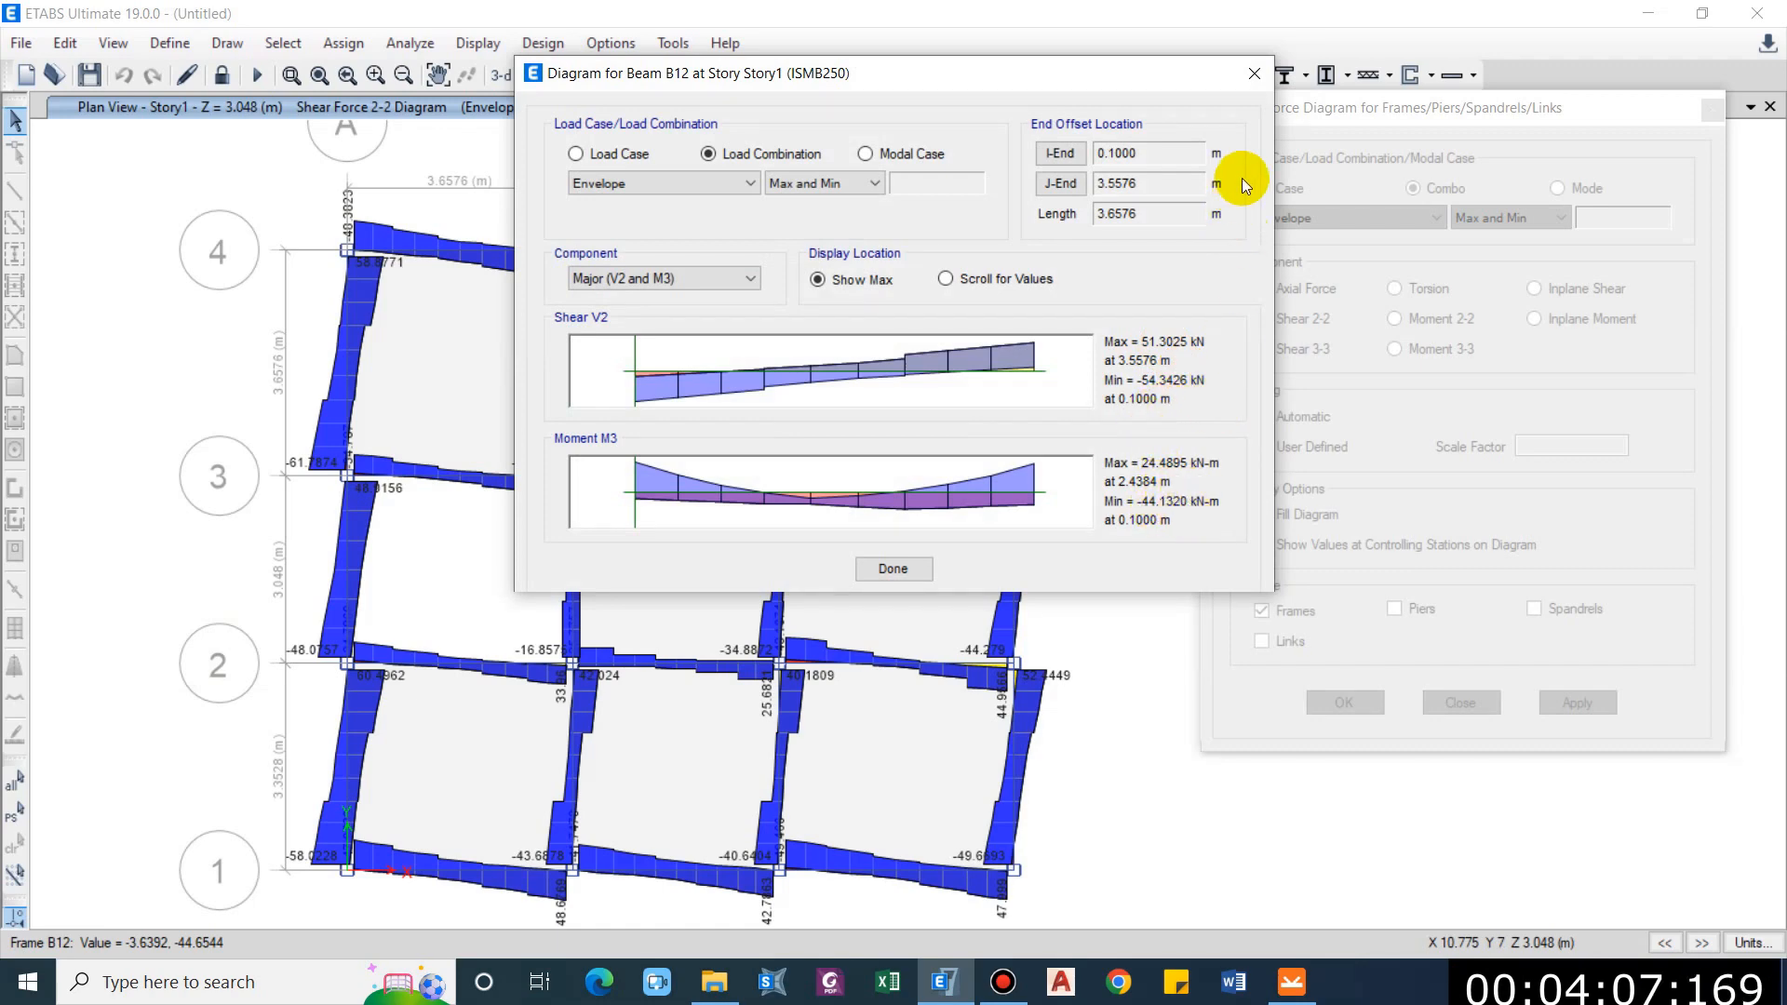
pyautogui.click(1254, 74)
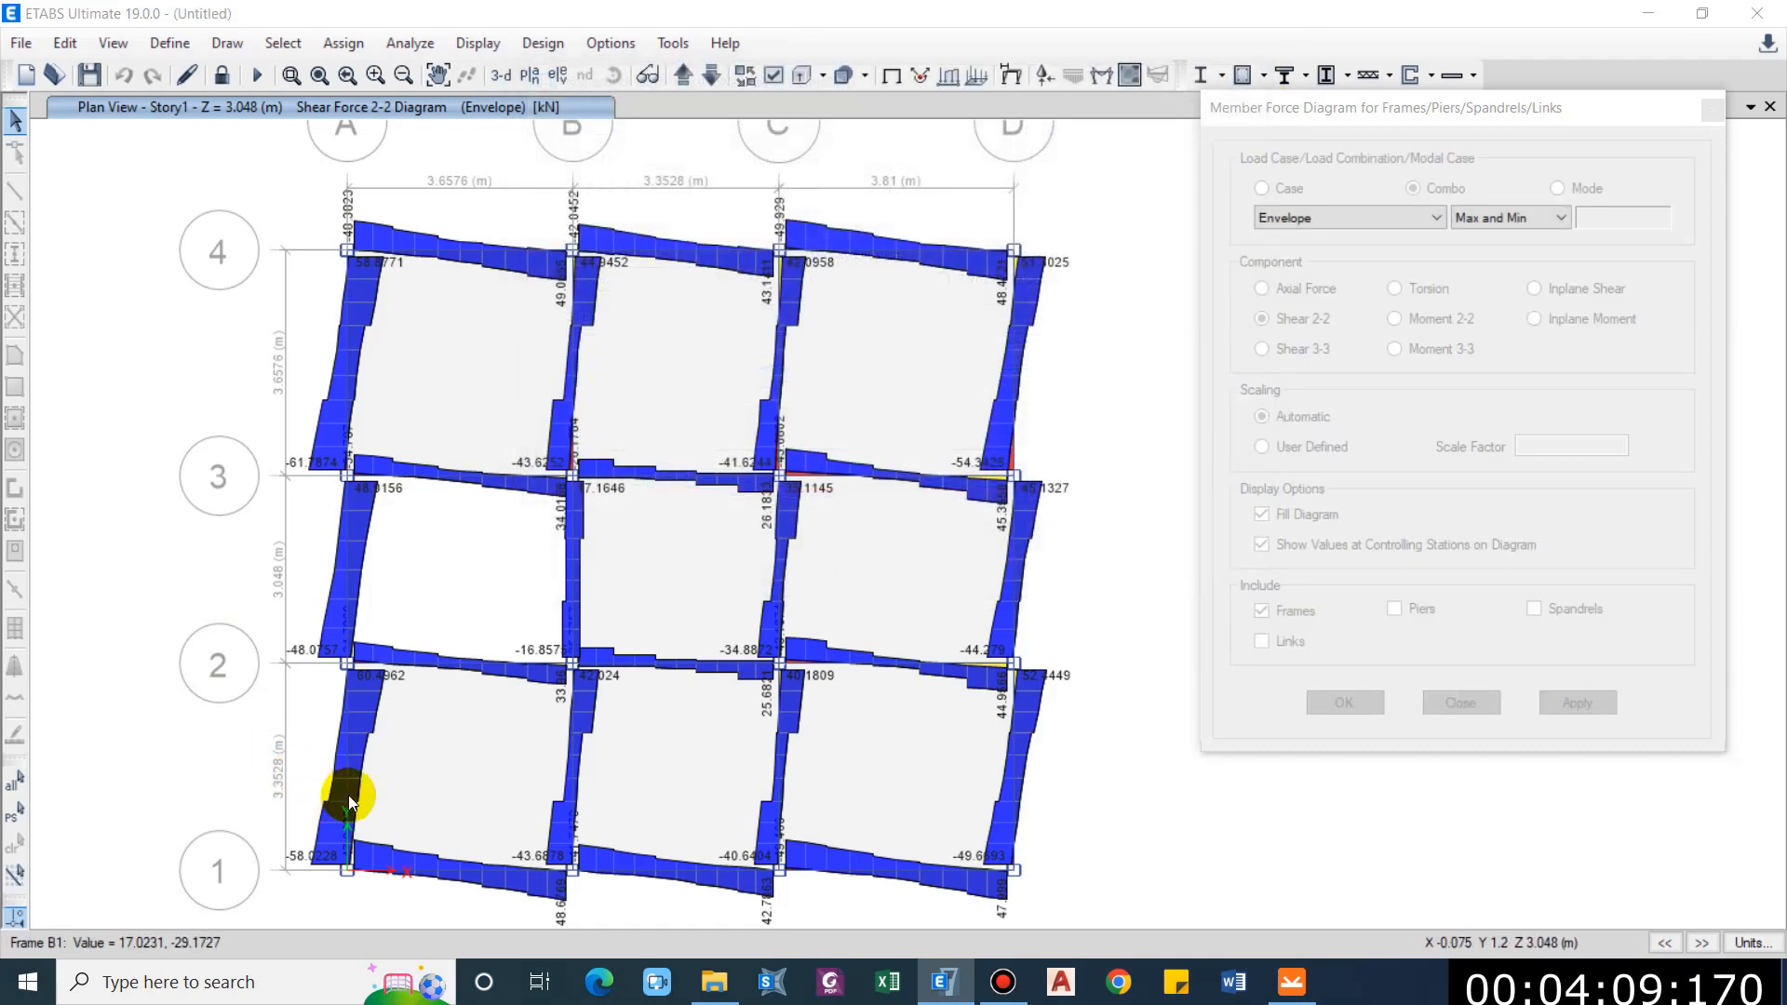
# Compare the detailed diagrams of the three grid A beams, between grids 1-2, 3-4 and 2-3, closing each one.
pyautogui.rightClick(348, 795)
pyautogui.click(1254, 74)
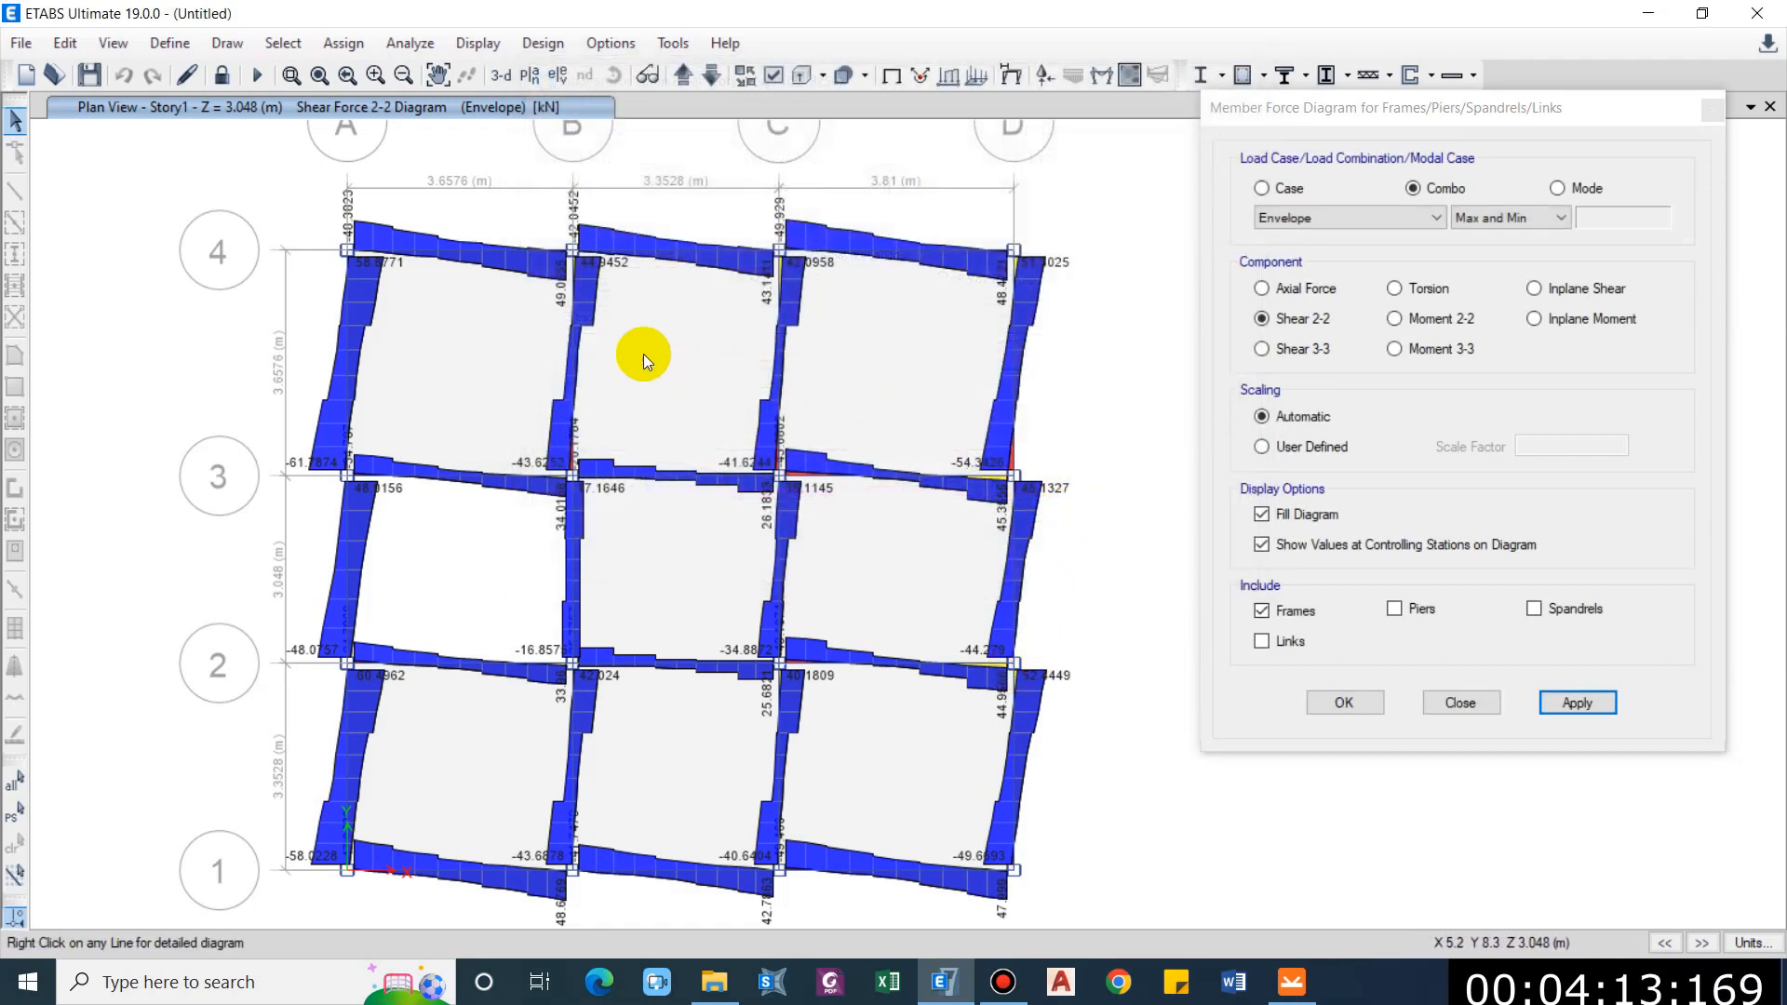
pyautogui.click(345, 428)
pyautogui.rightClick(346, 428)
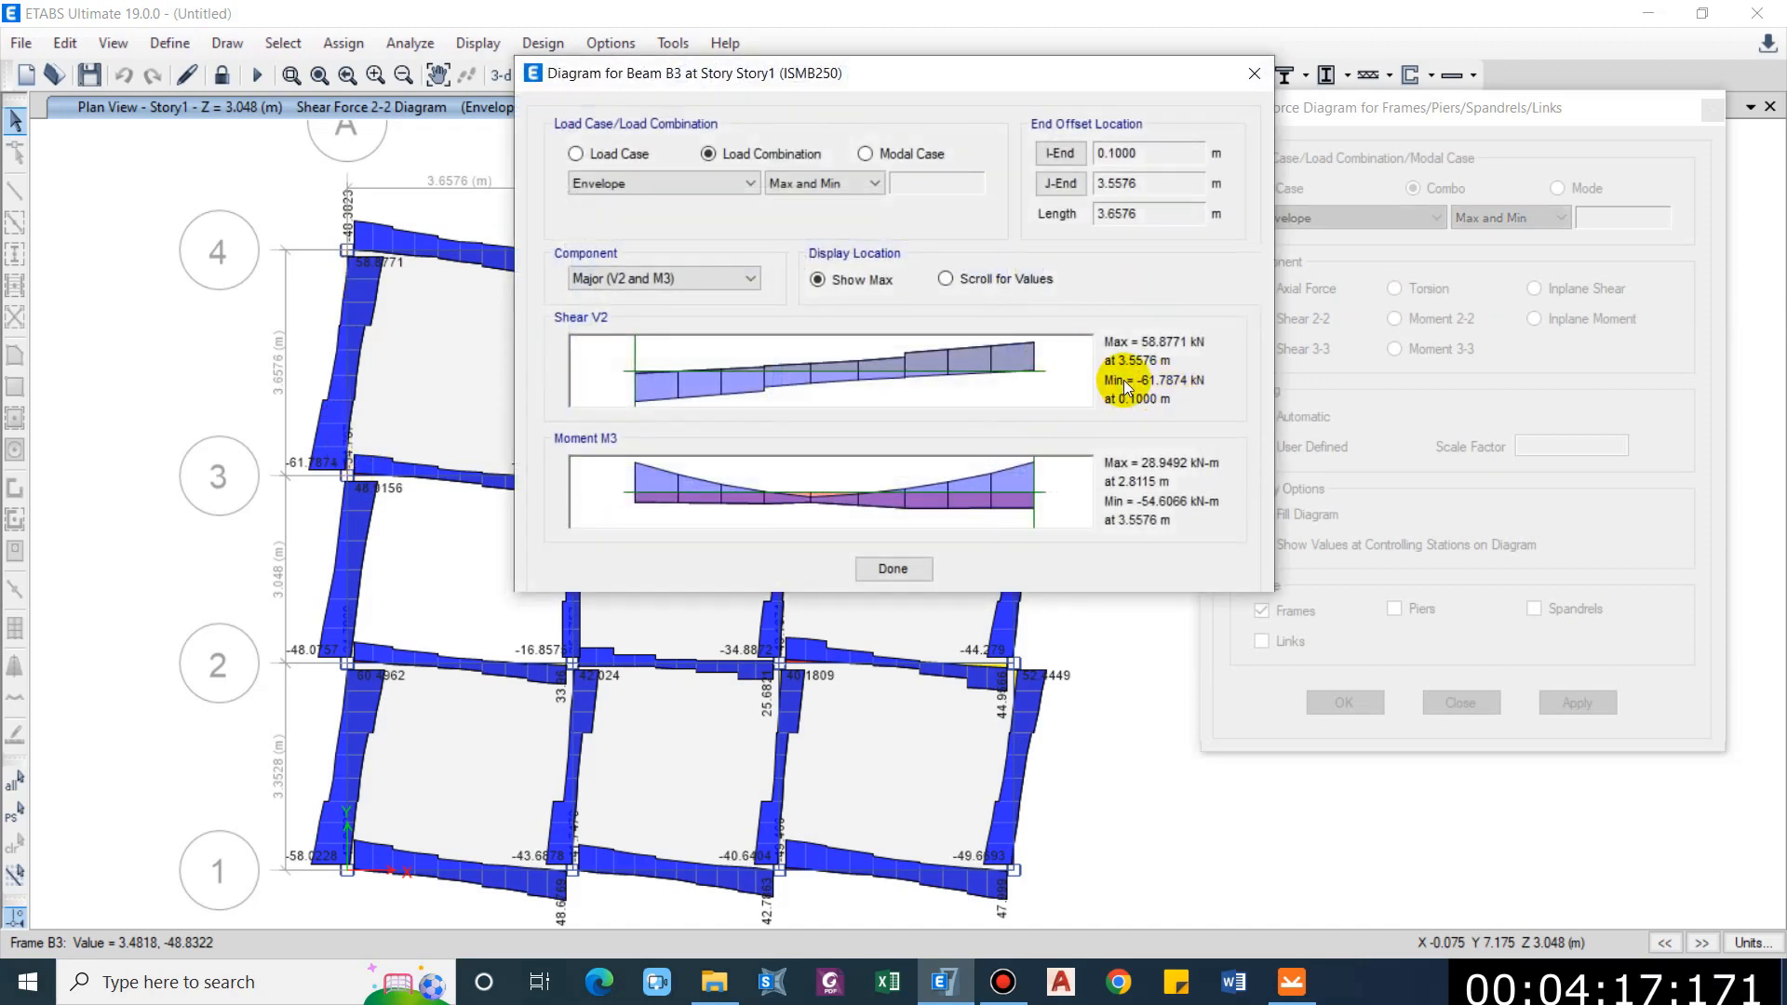
pyautogui.click(1253, 73)
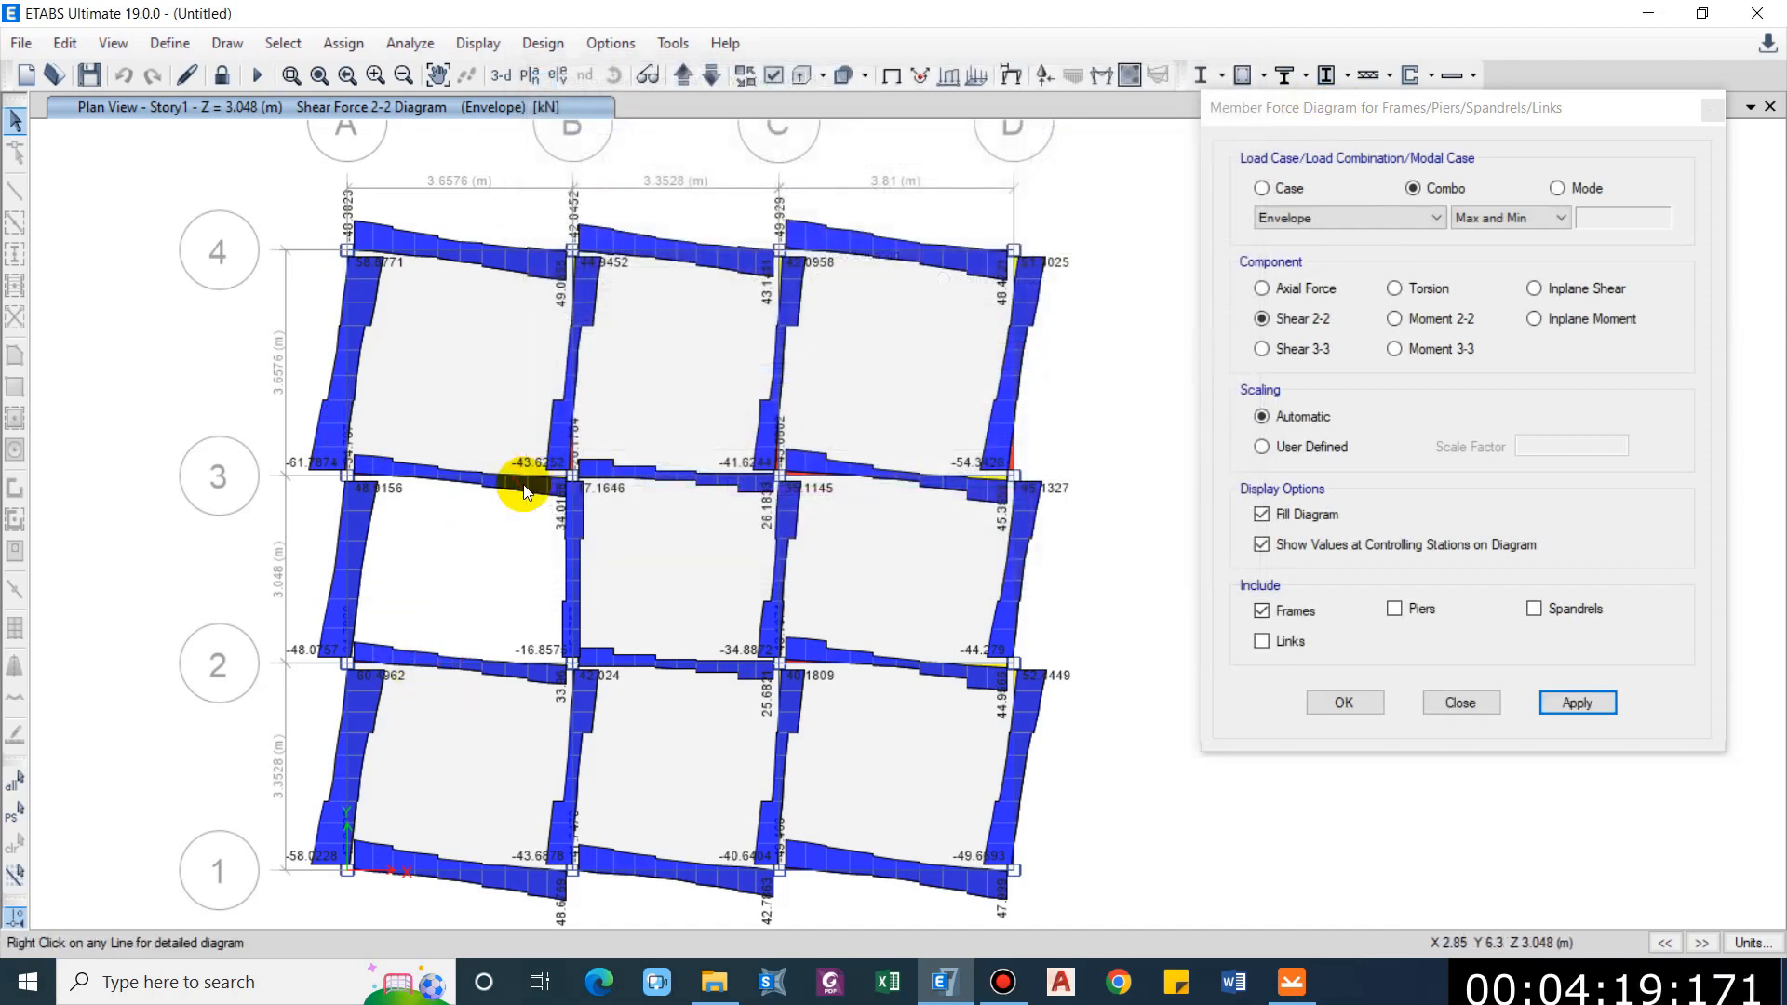
pyautogui.rightClick(354, 584)
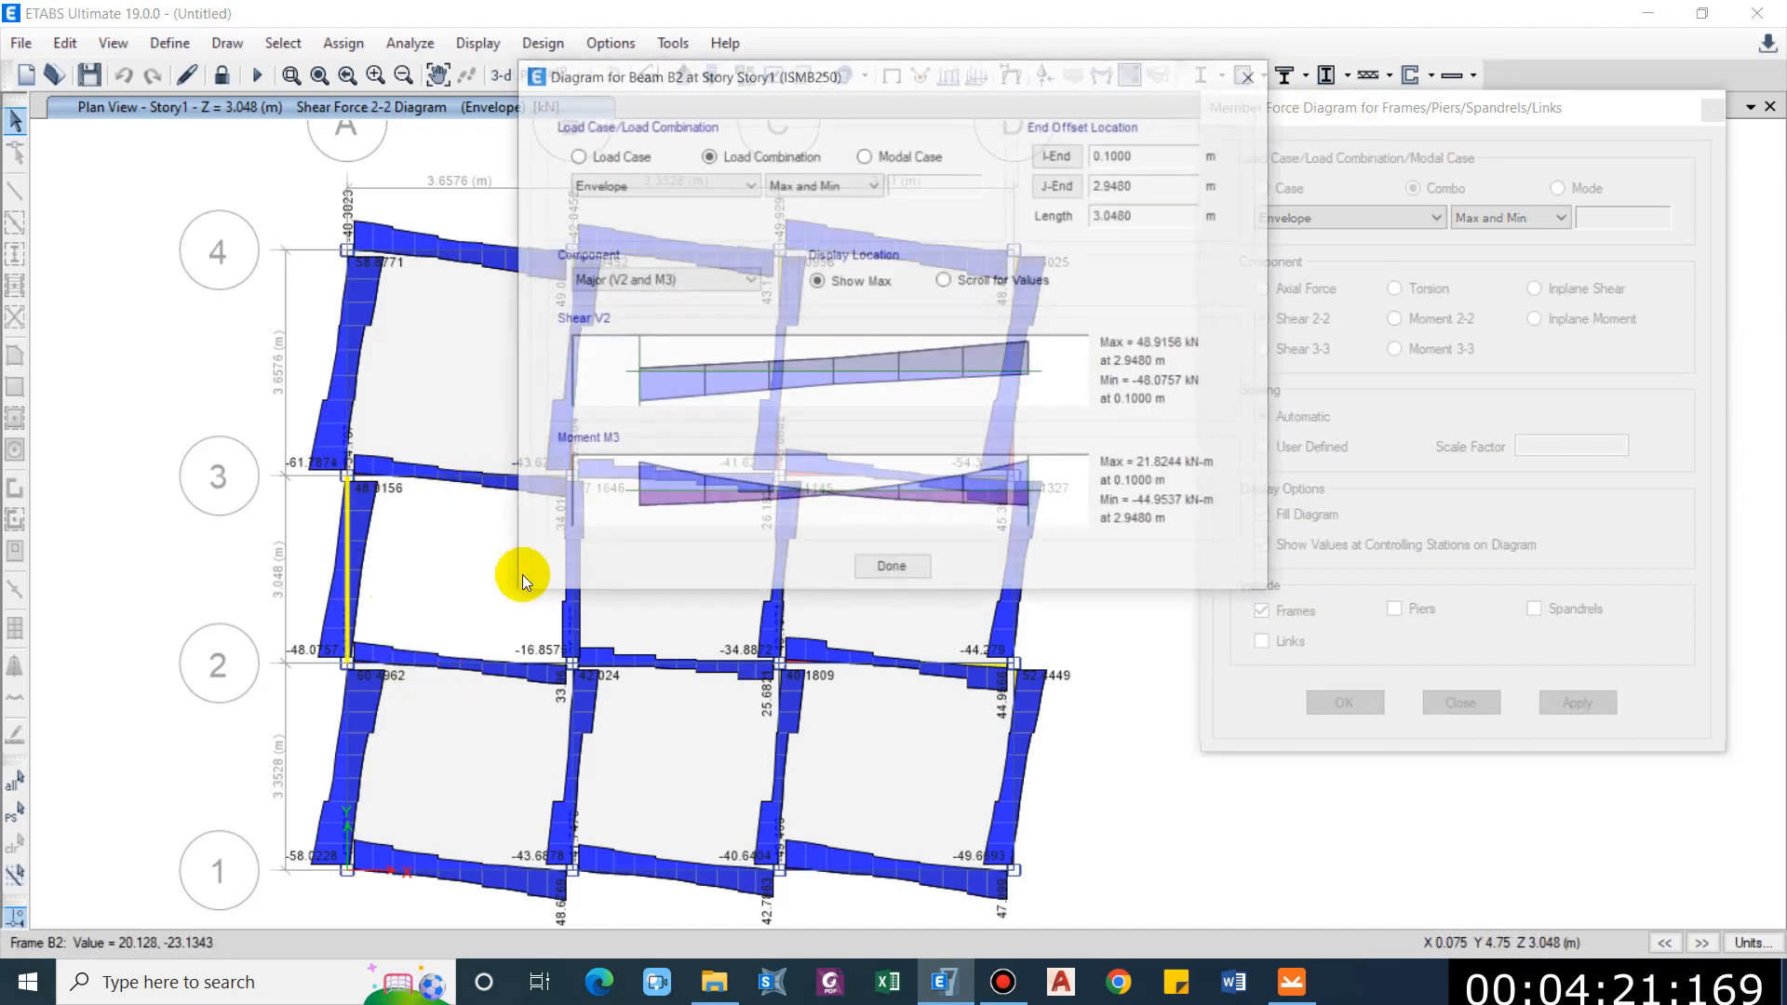
pyautogui.click(891, 569)
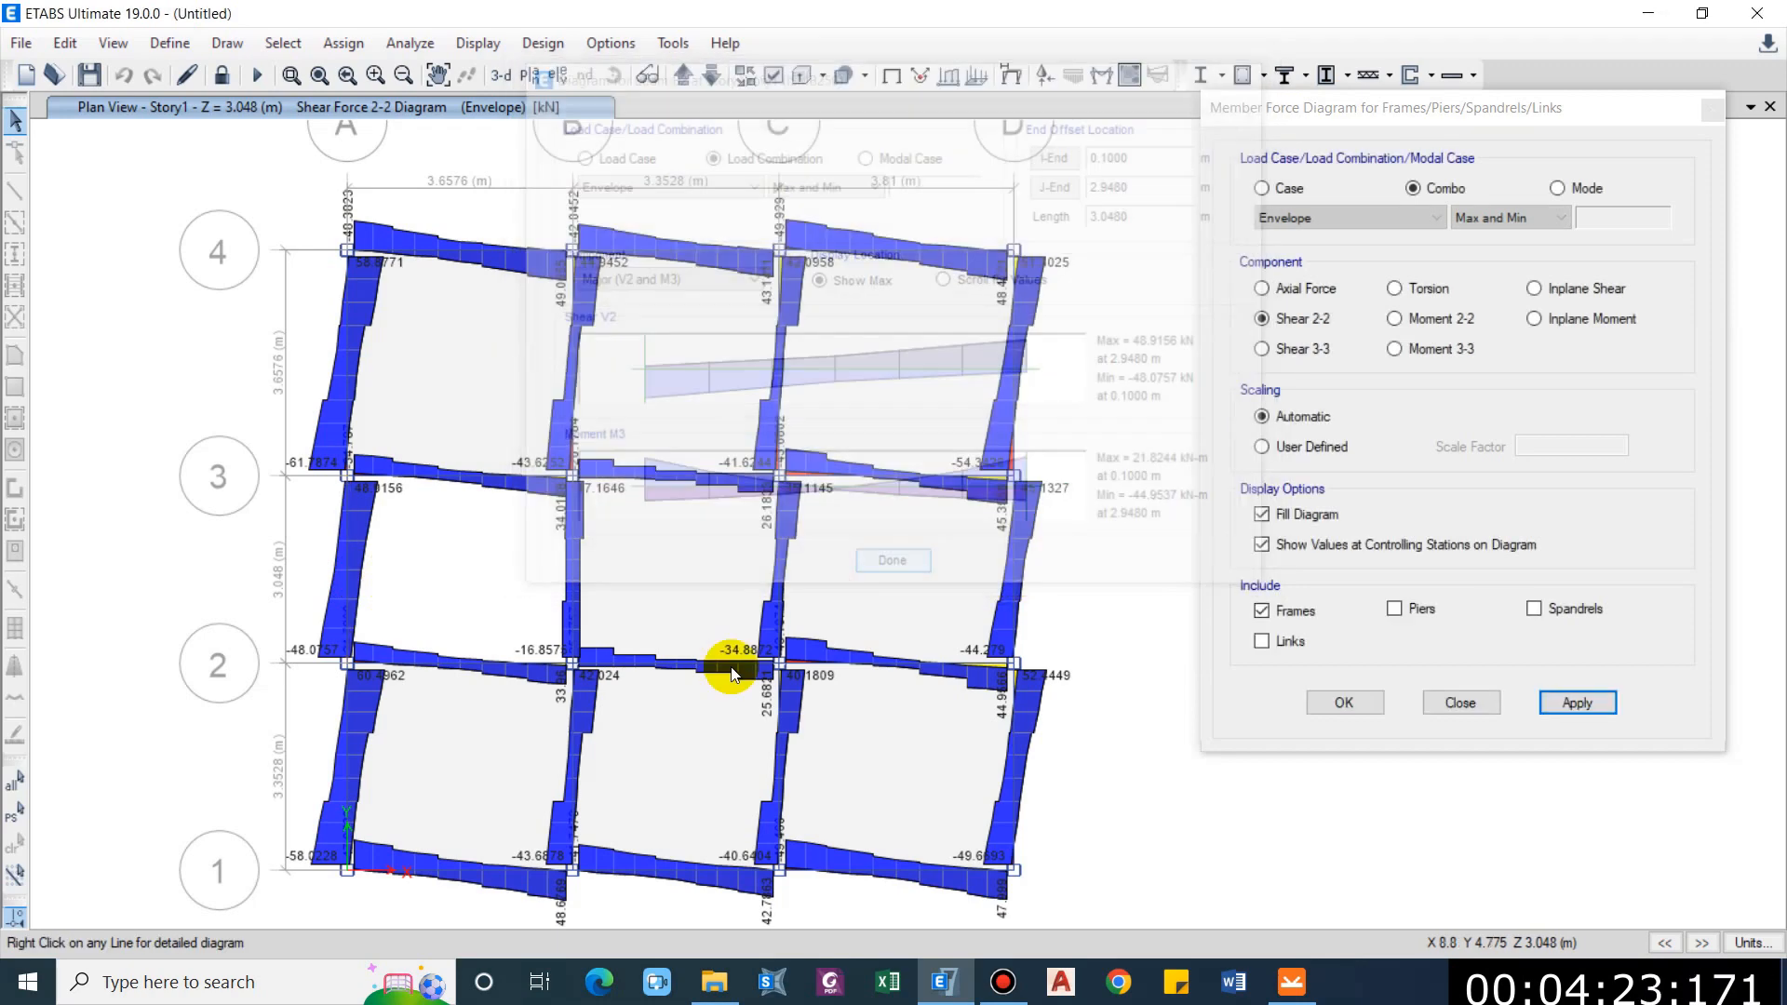
# Display the Envelope Moment 3-3 diagram and examine the detailed results of the grid 4 beam between grids A and B.
pyautogui.click(1447, 349)
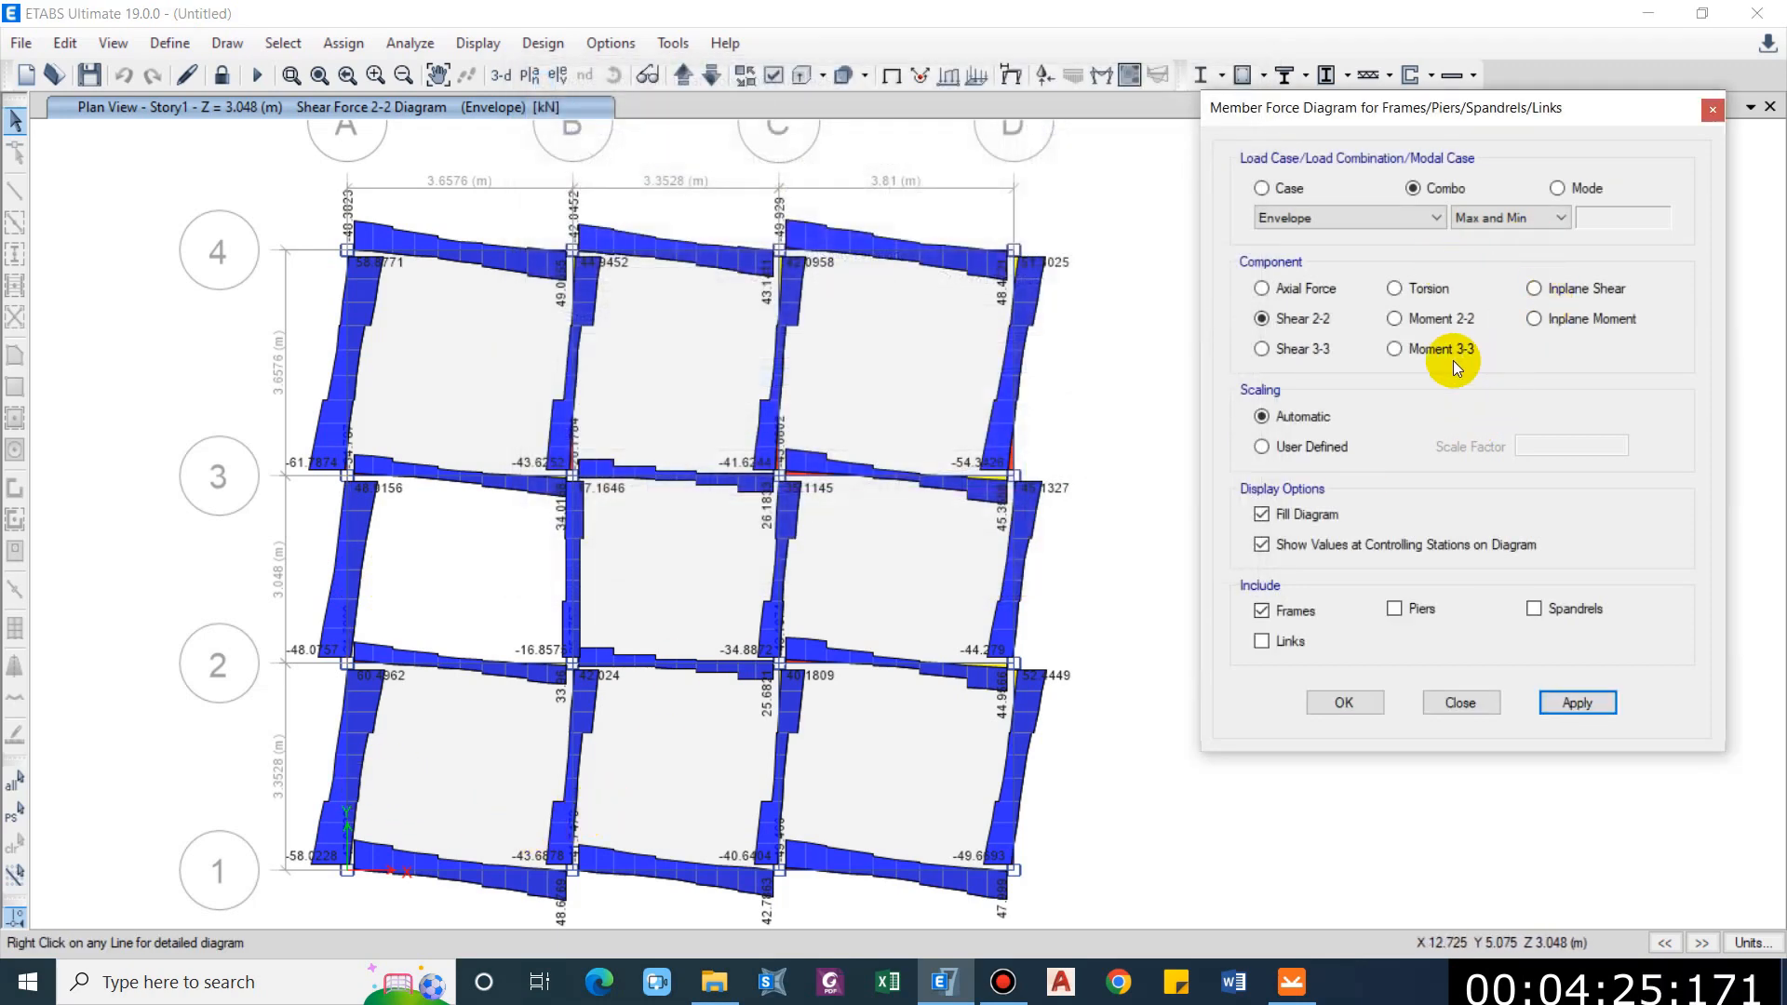
pyautogui.click(1541, 712)
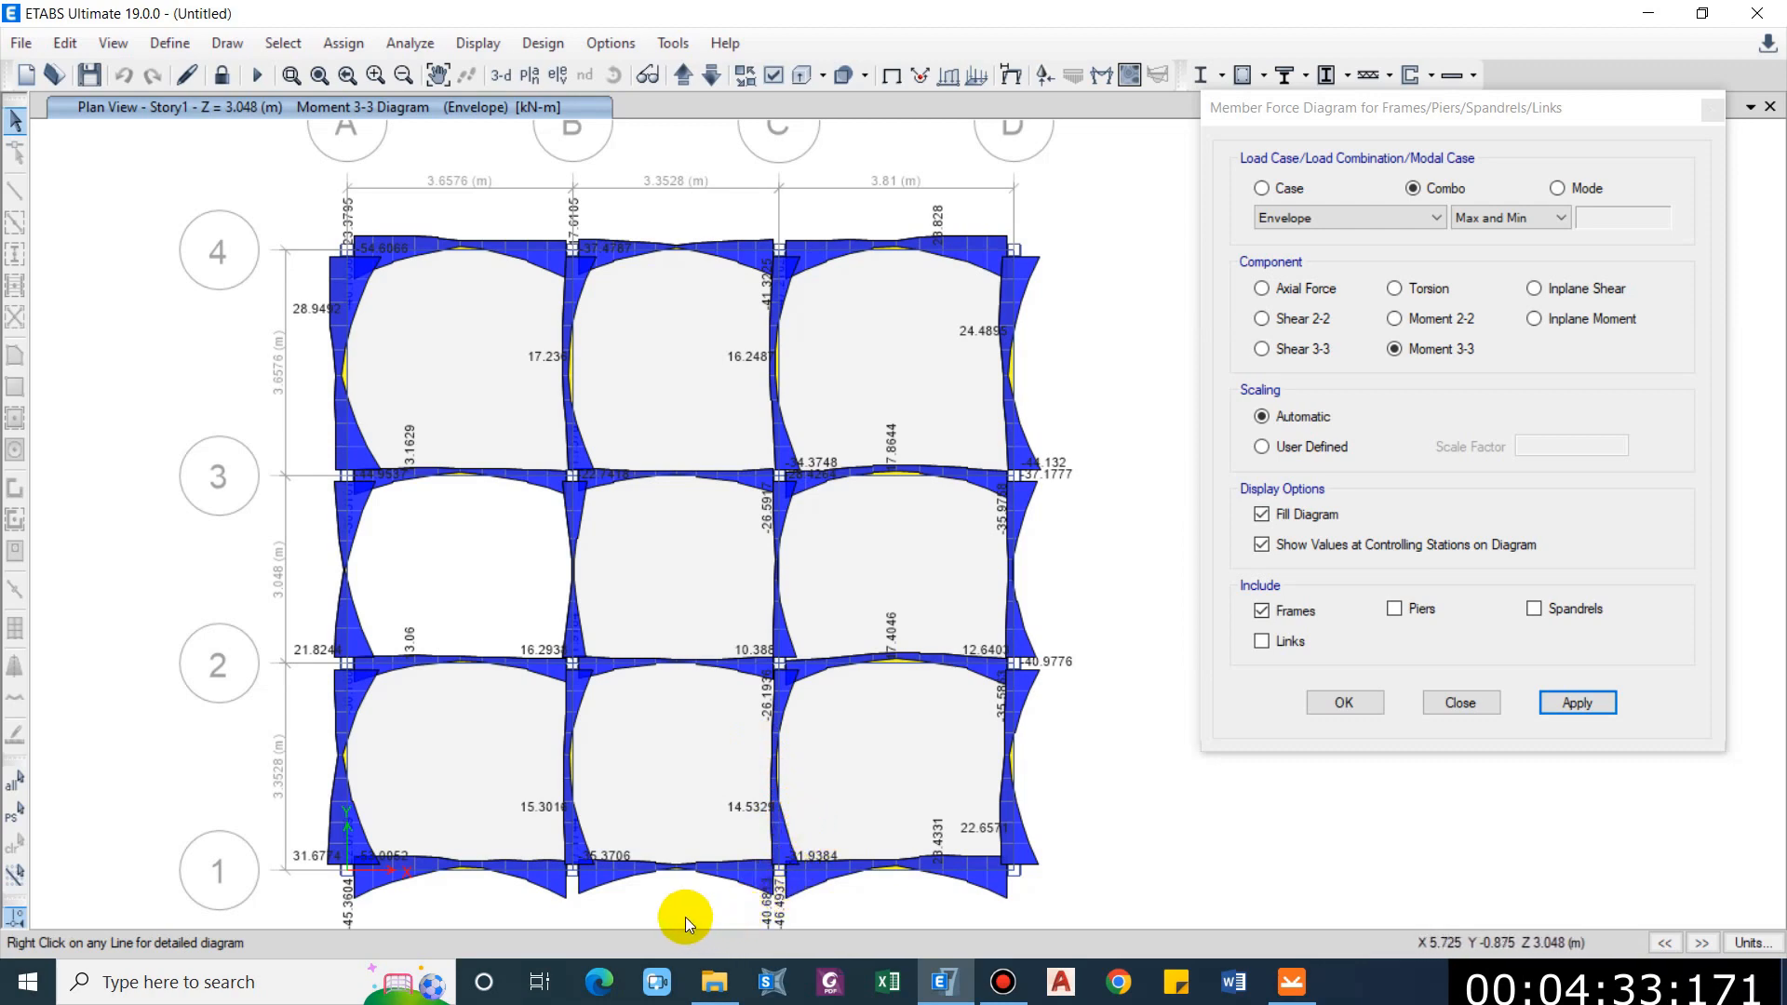
pyautogui.click(409, 251)
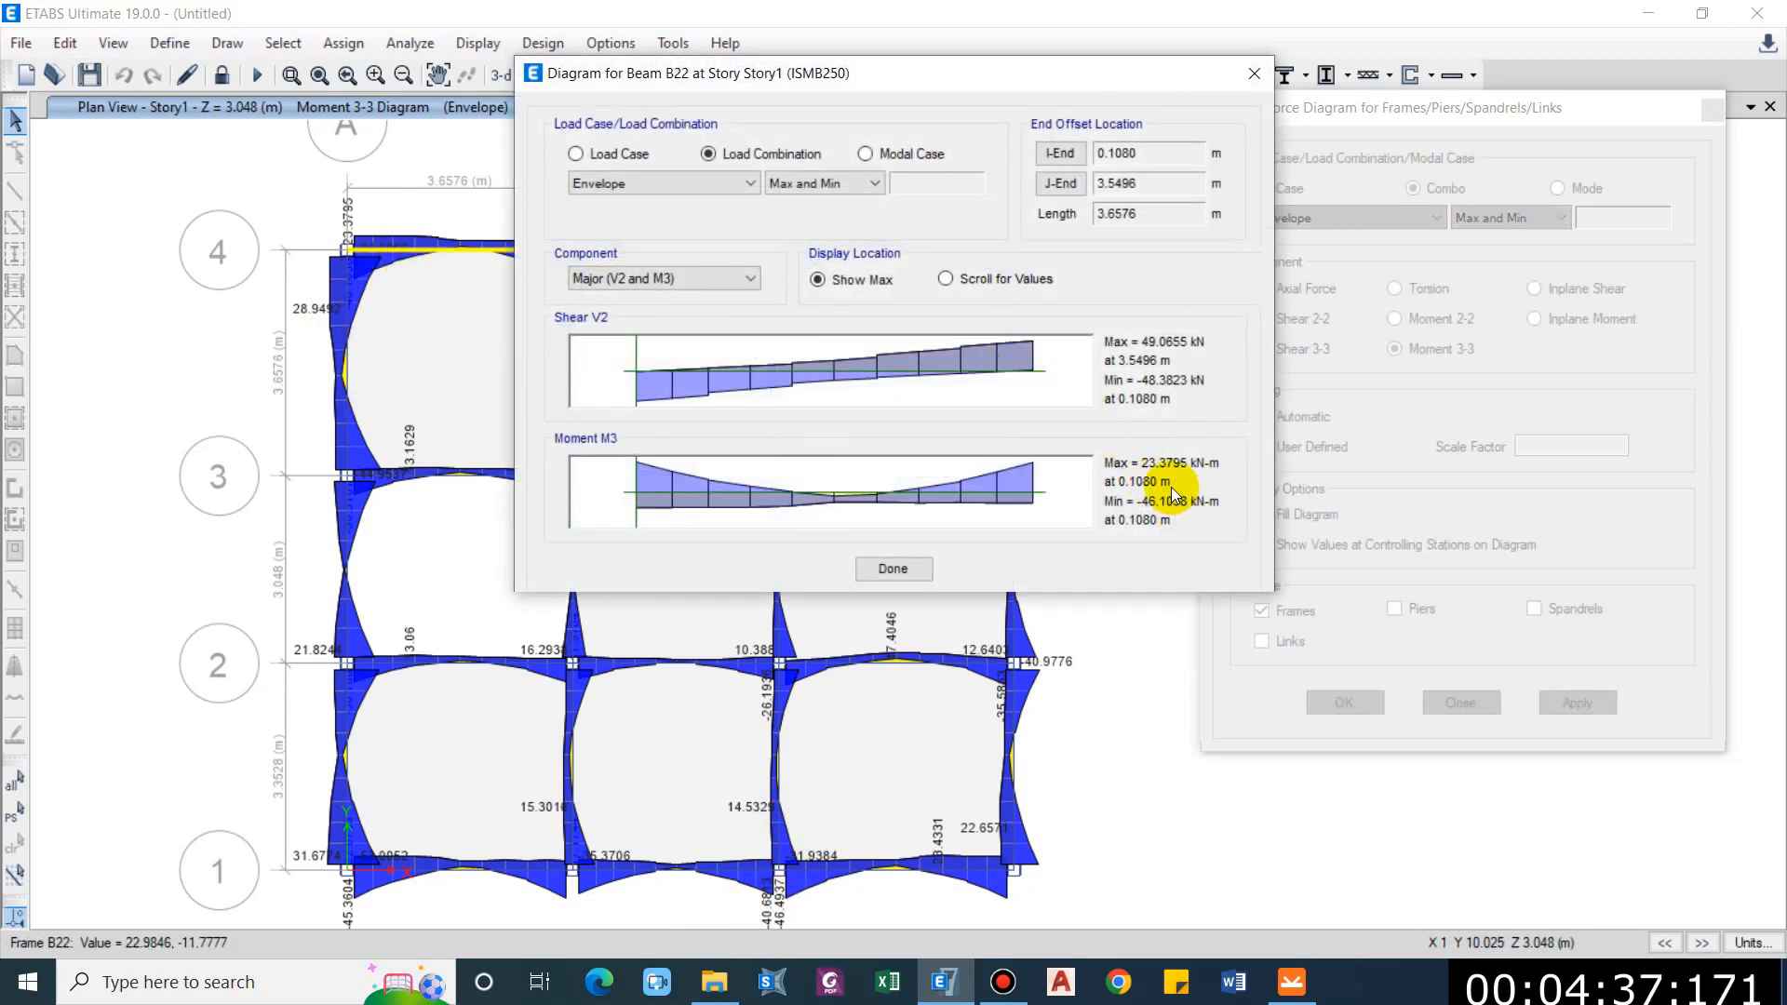
pyautogui.press('Escape')
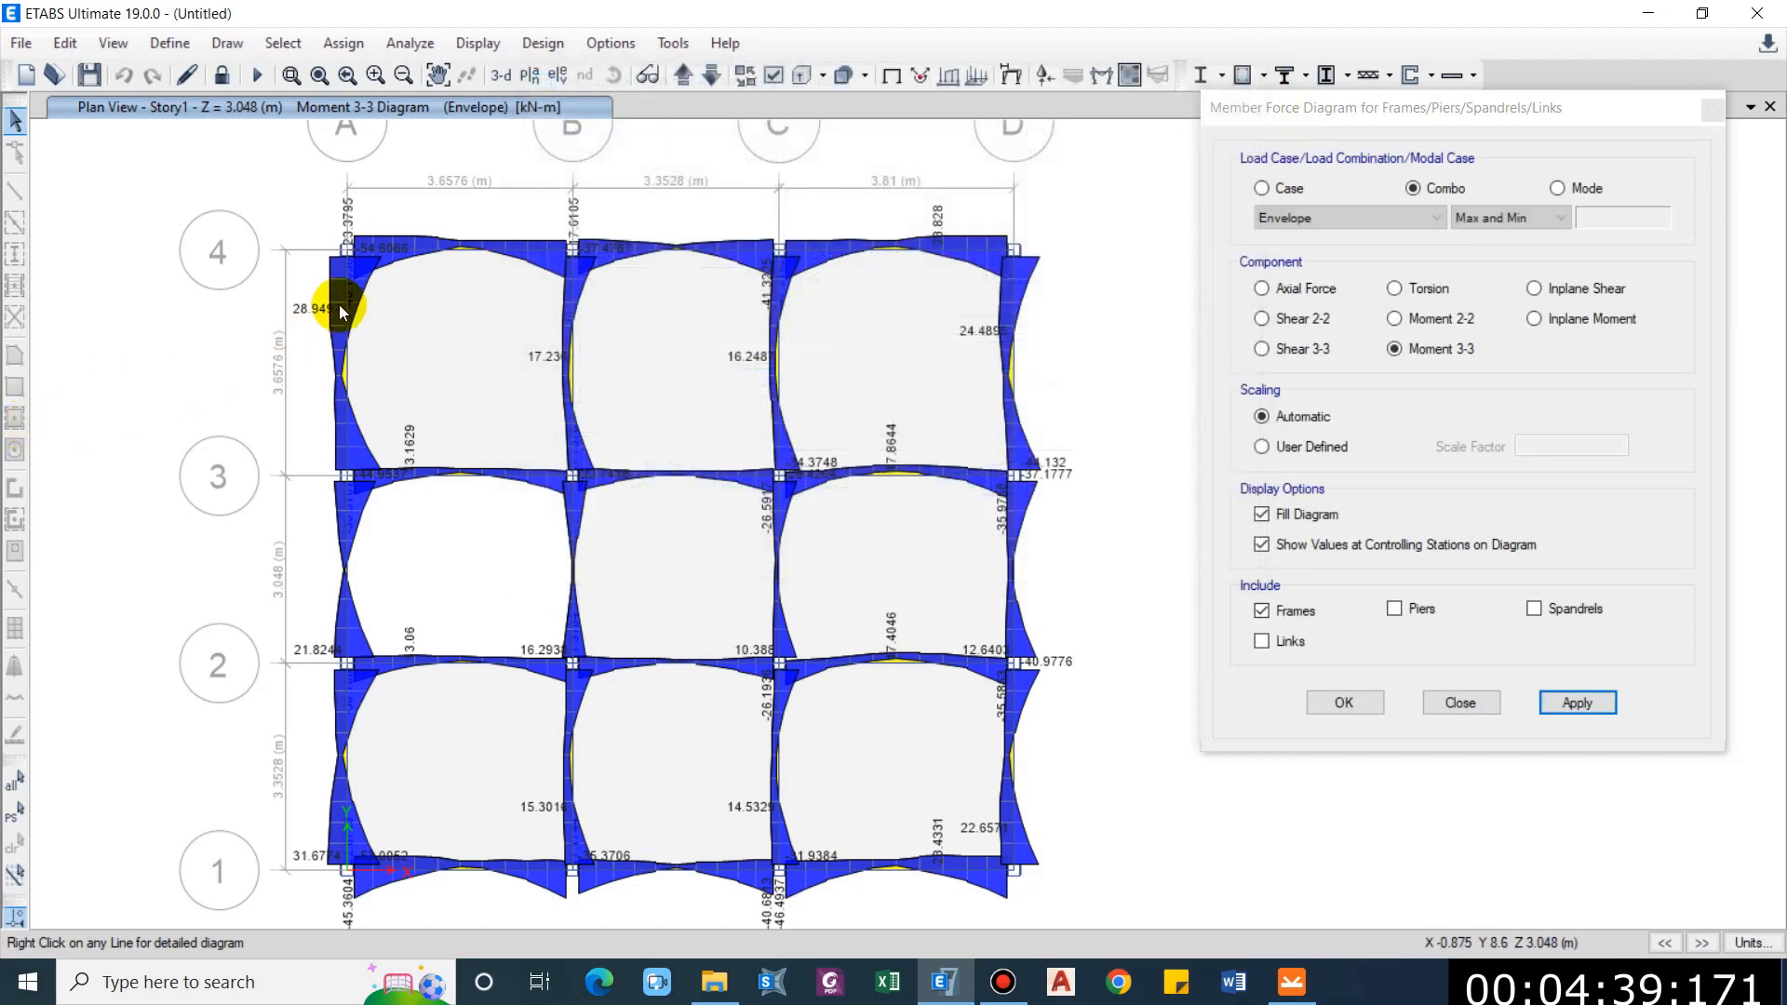
# Examine the detailed diagrams of the grid A beam between grids 3 and 4 and the end moments around the A-4 column joint.
pyautogui.rightClick(346, 296)
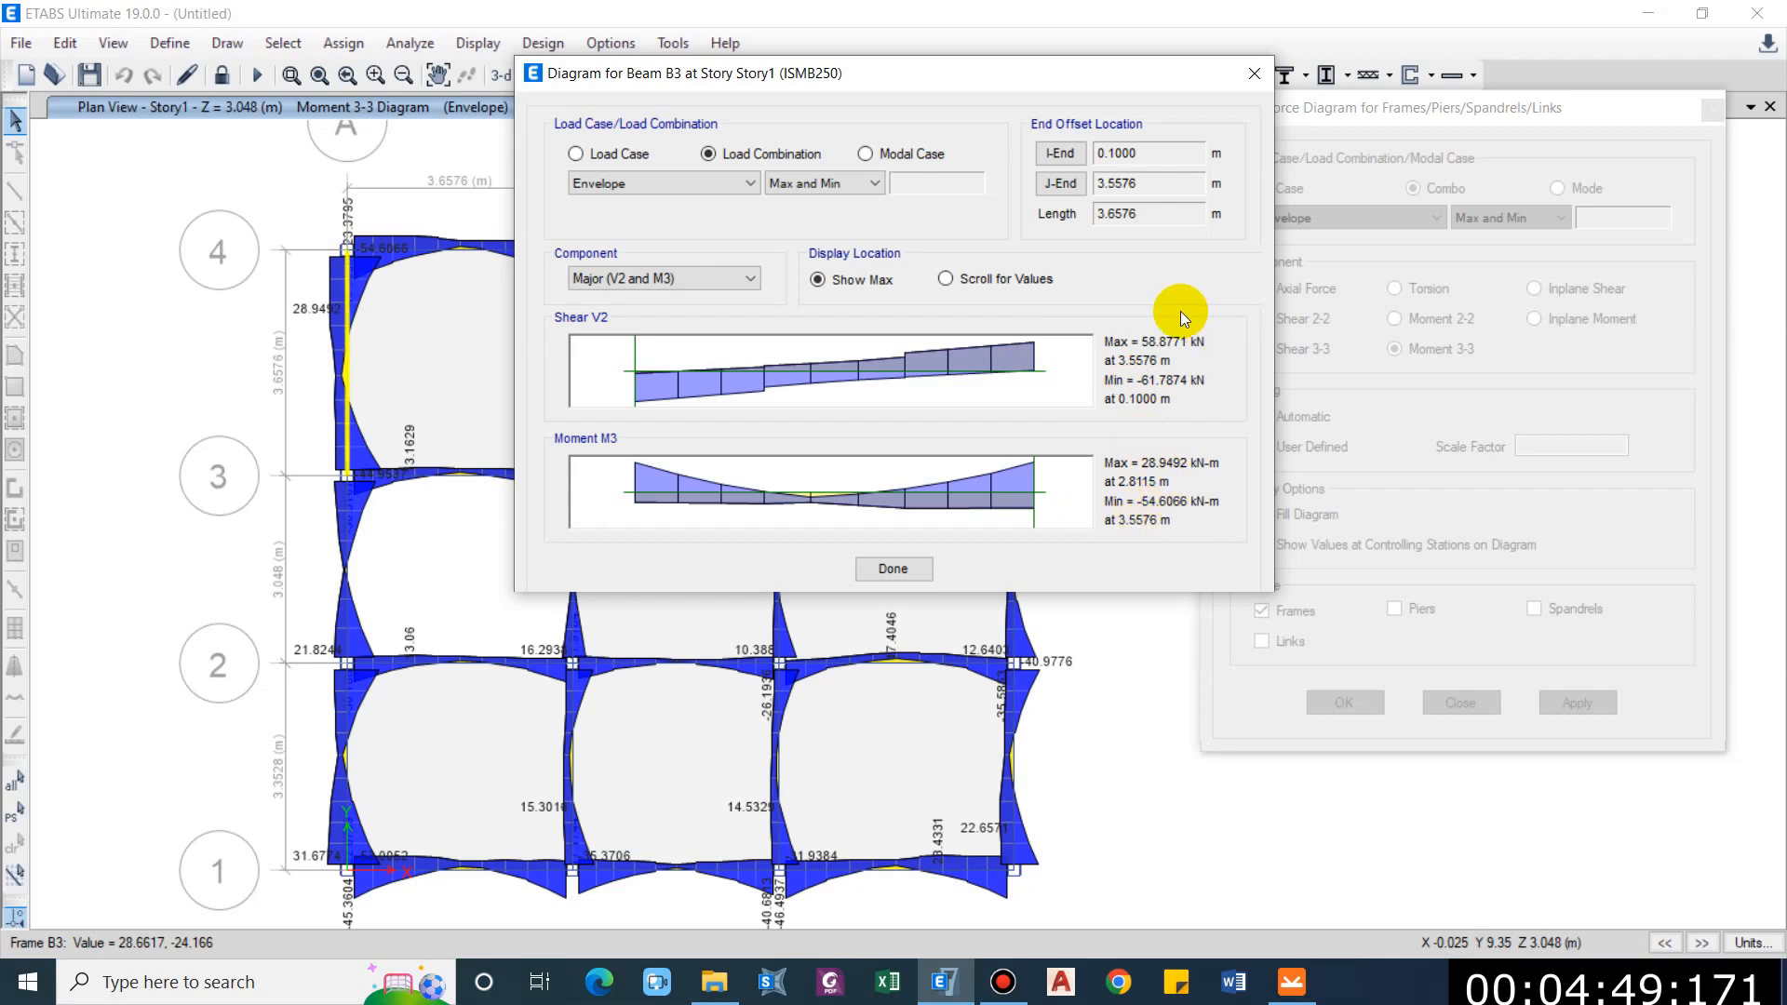
pyautogui.click(1254, 73)
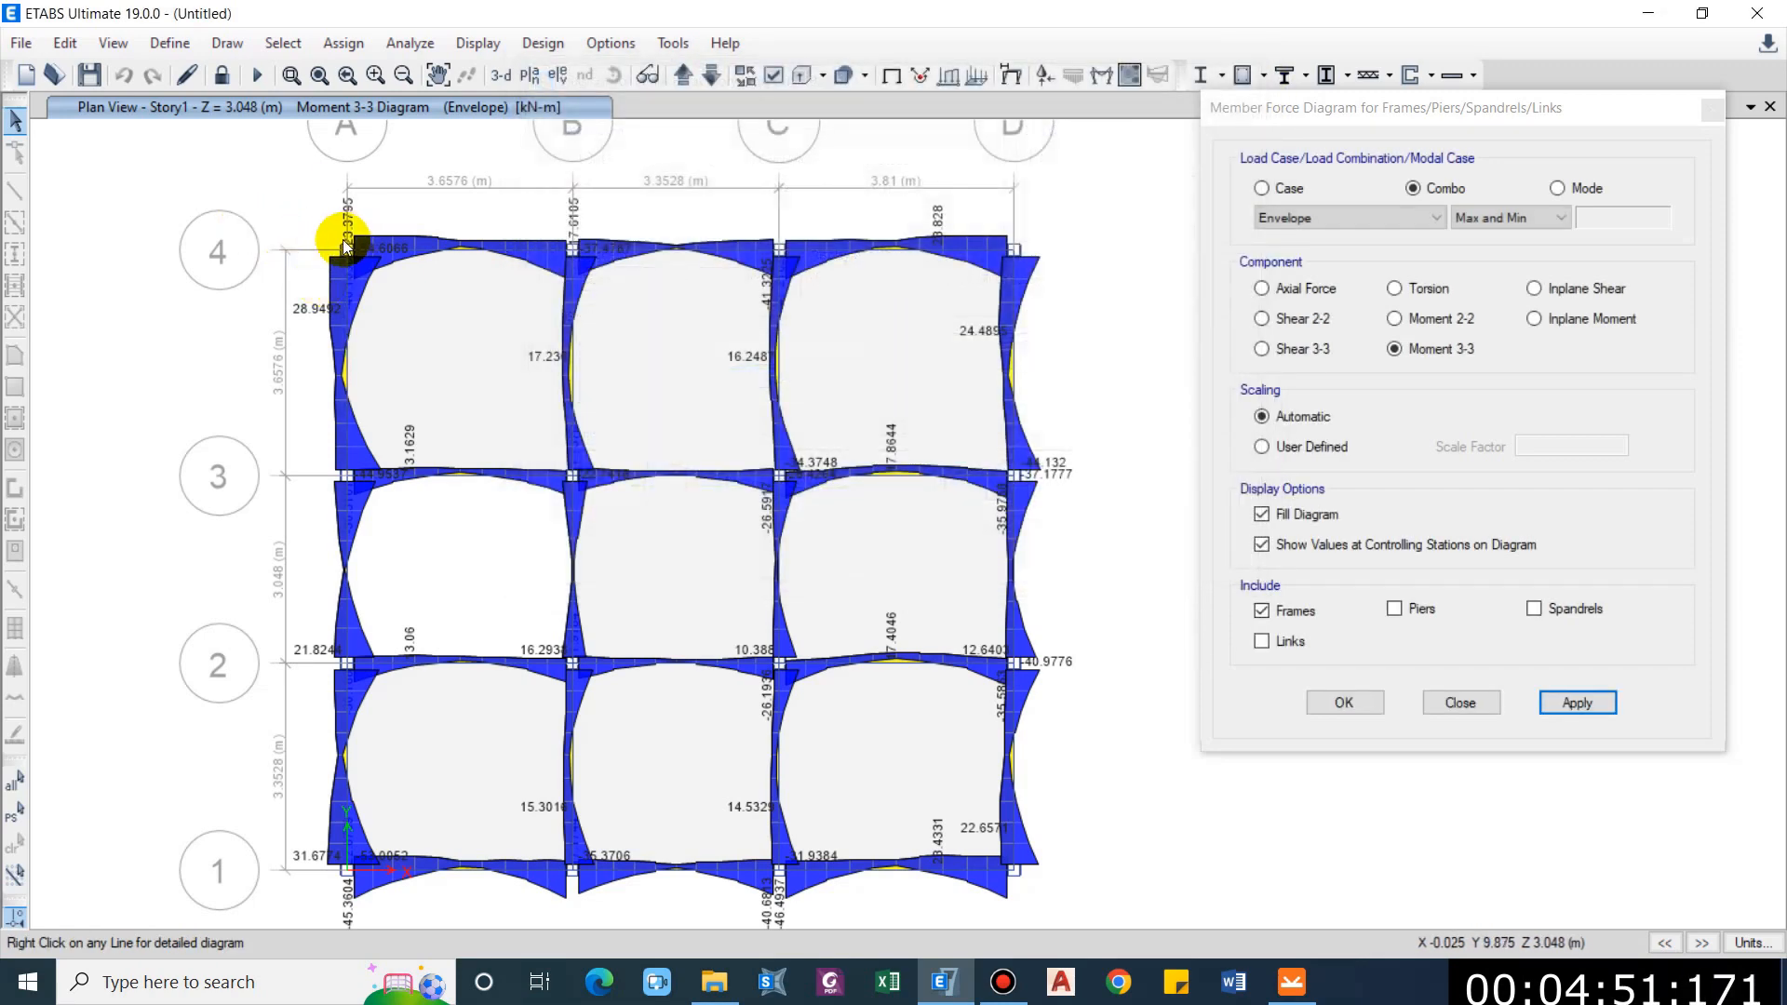
pyautogui.scroll(3, 340, 251)
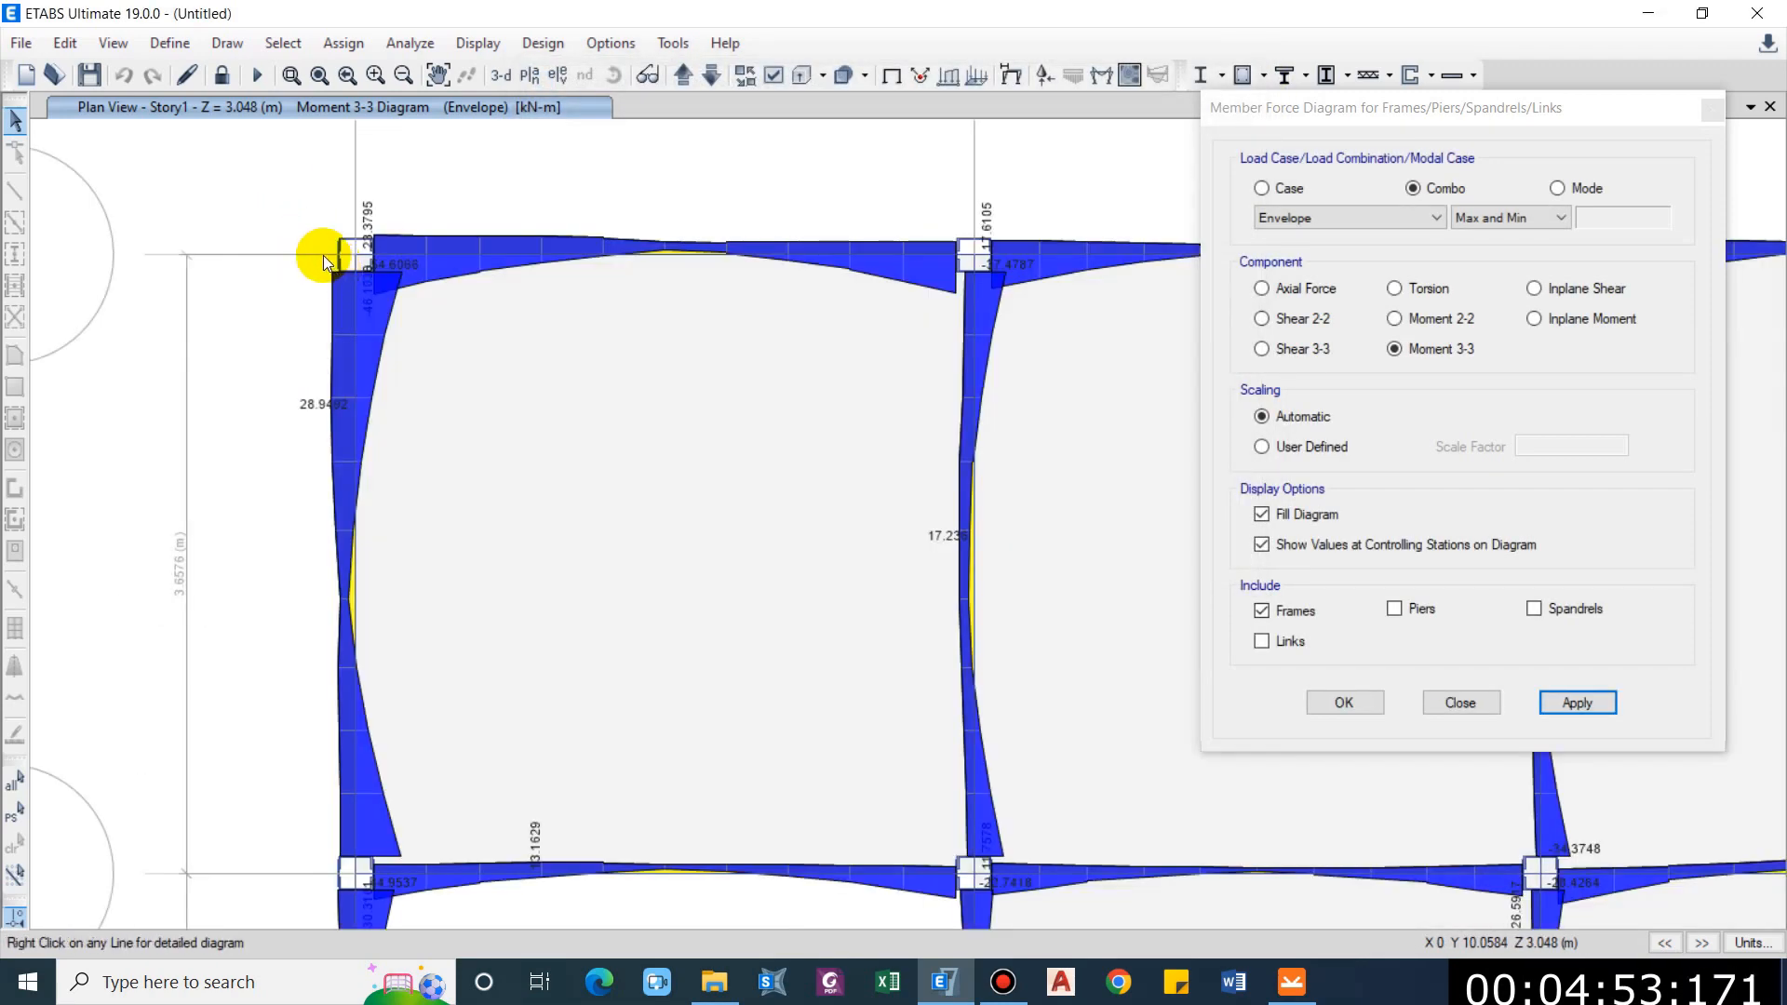
pyautogui.scroll(3, 348, 317)
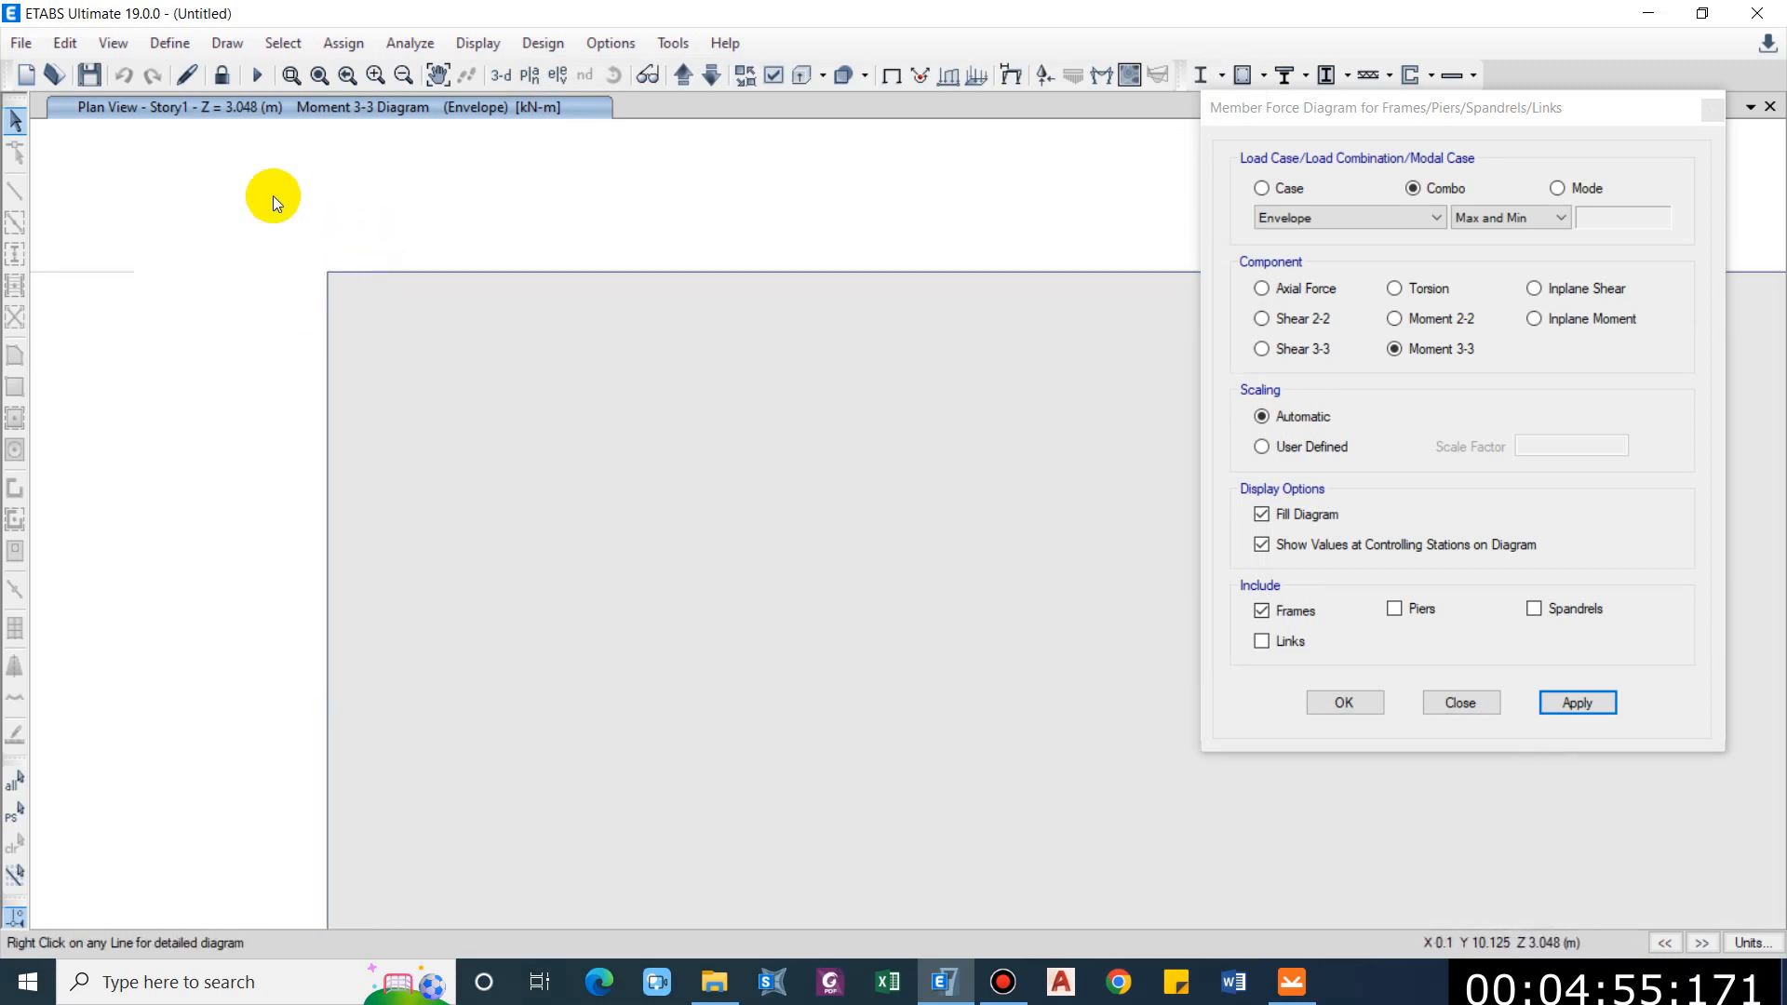
pyautogui.rightClick(328, 354)
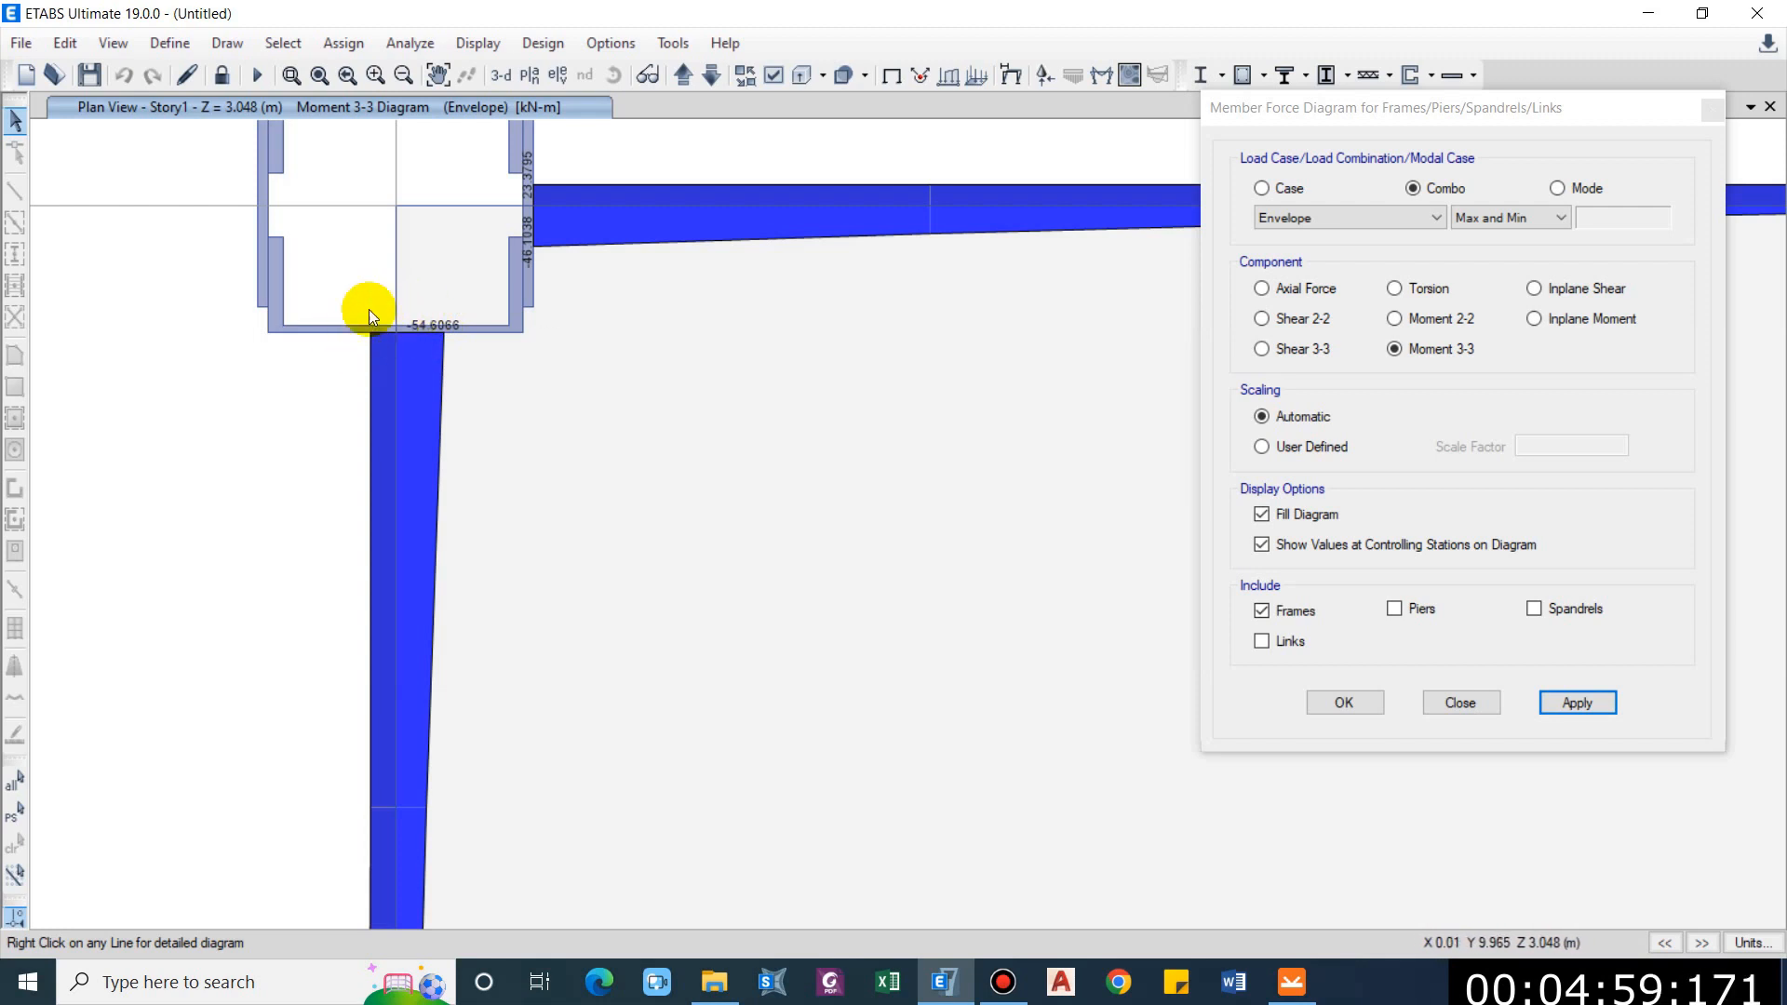
pyautogui.scroll(5, 363, 340)
pyautogui.scroll(-2, 377, 333)
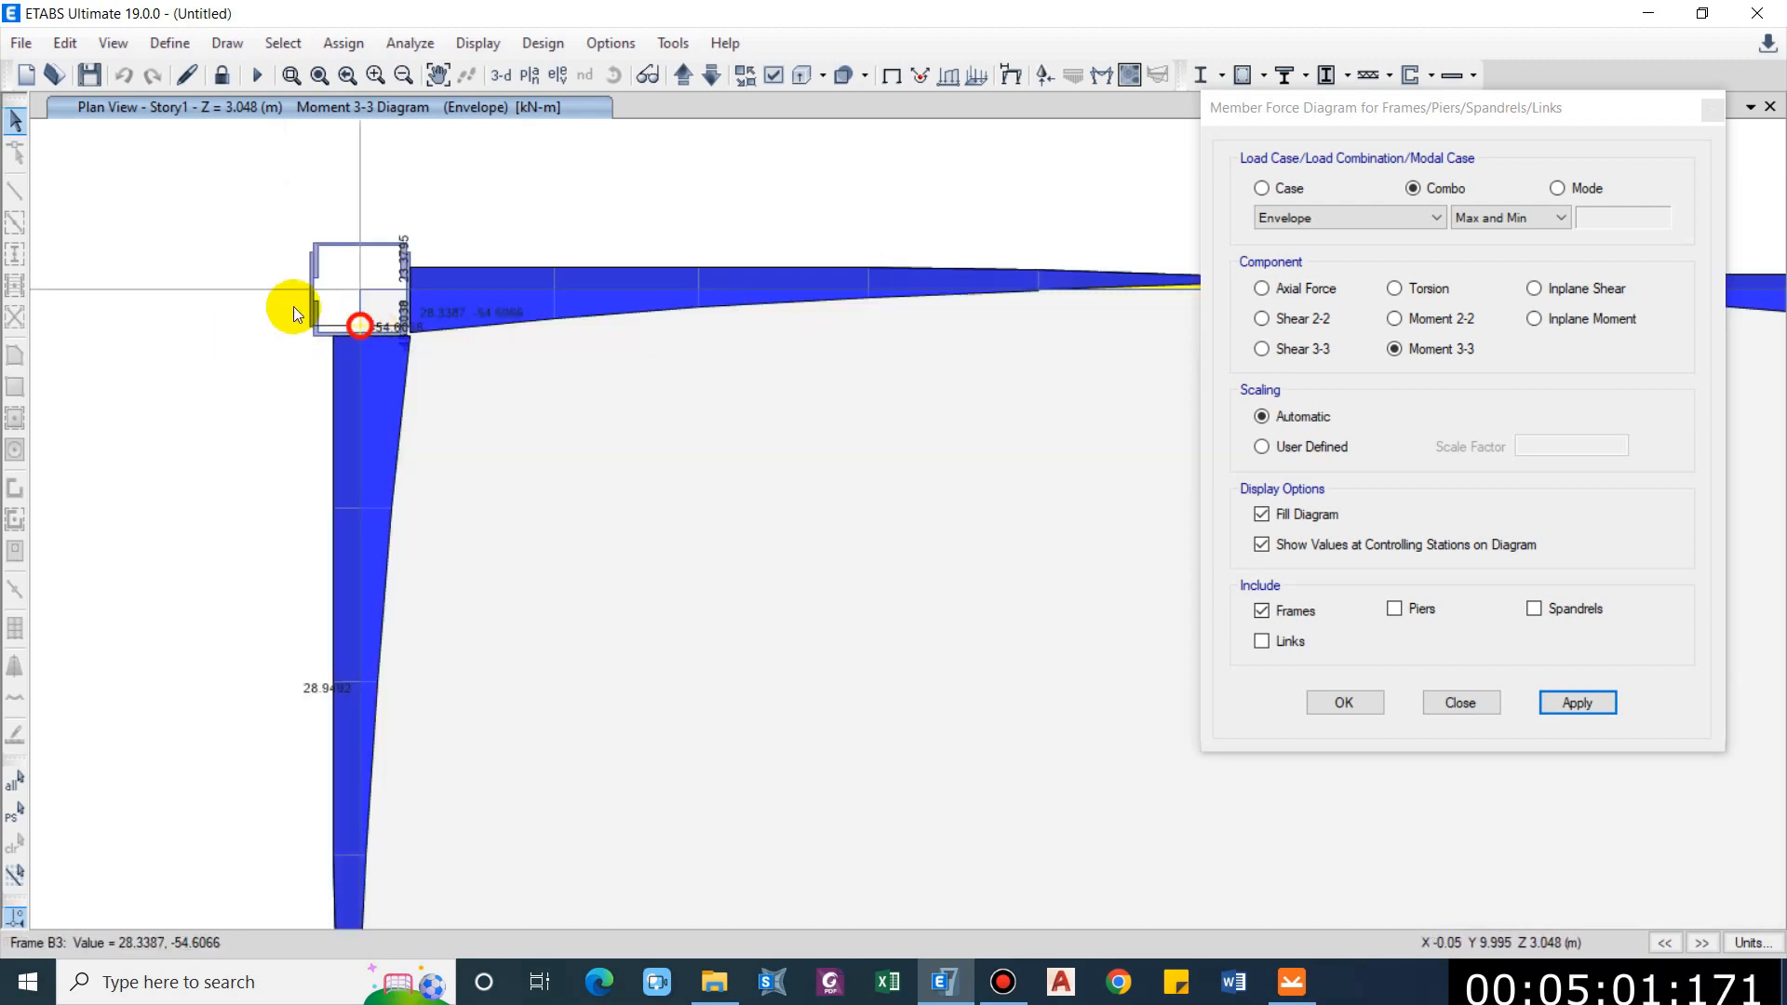
pyautogui.scroll(-5, 471, 518)
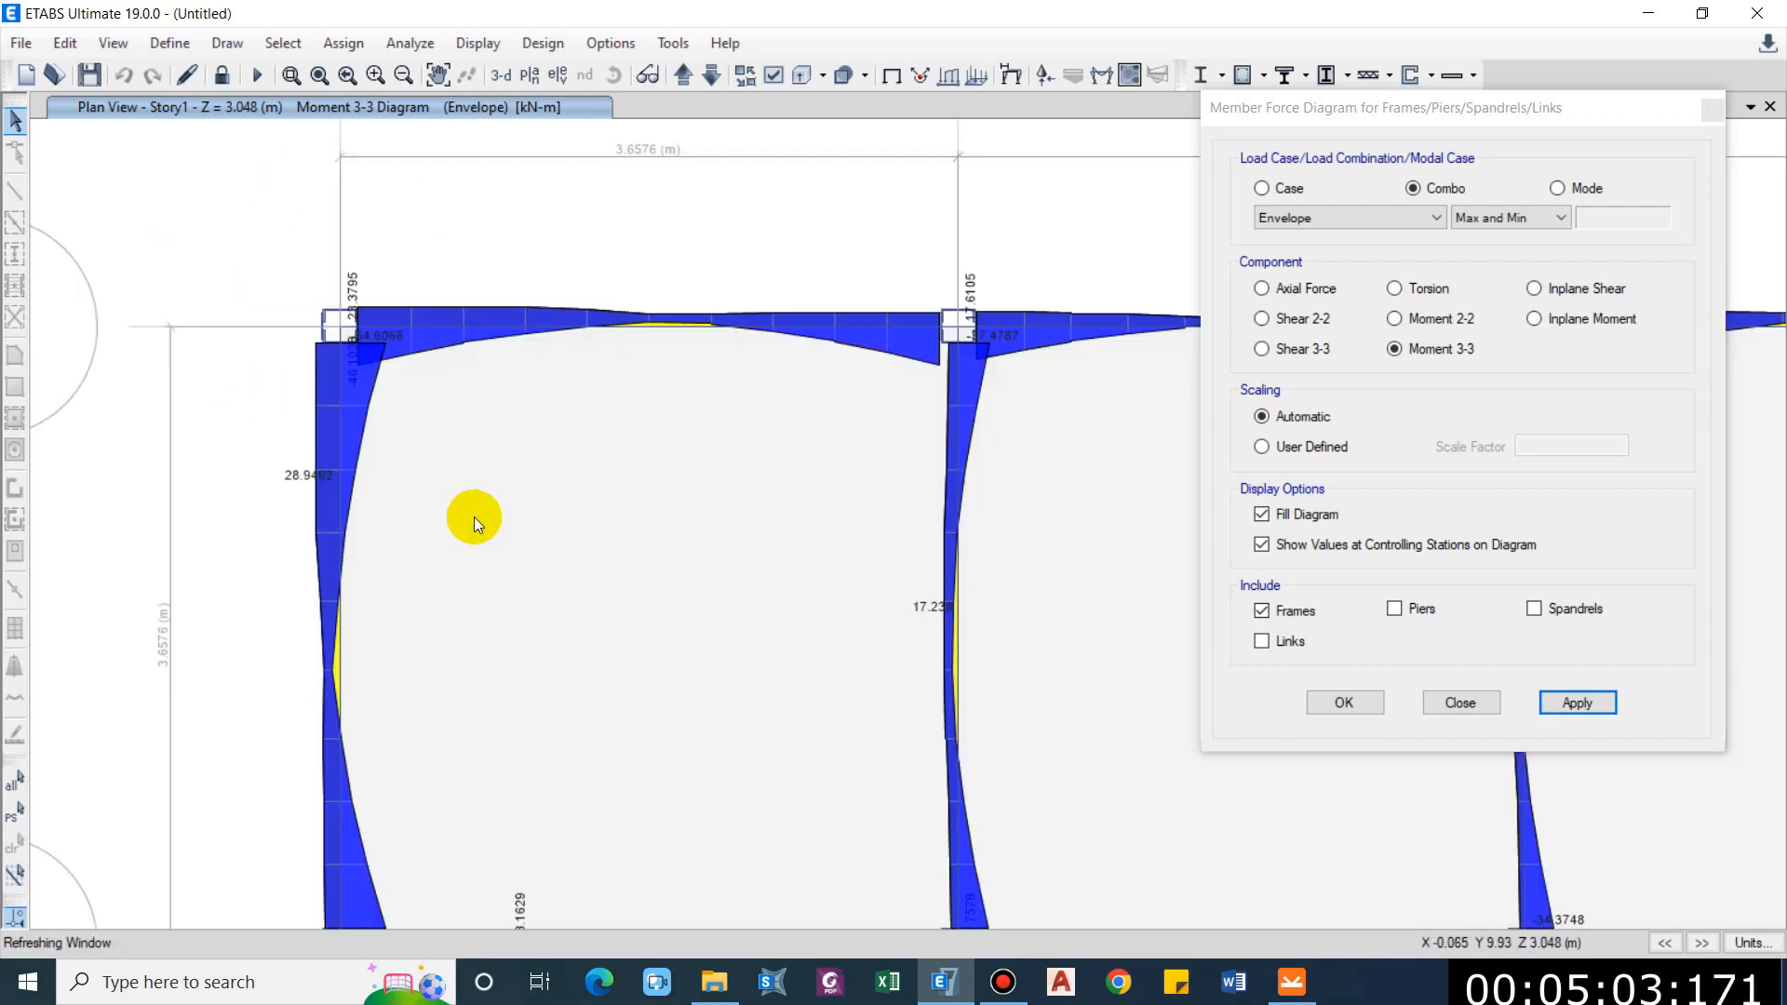
pyautogui.scroll(3, 483, 539)
pyautogui.moveTo(475, 458); pyautogui.dragTo(463, 415, button='middle')
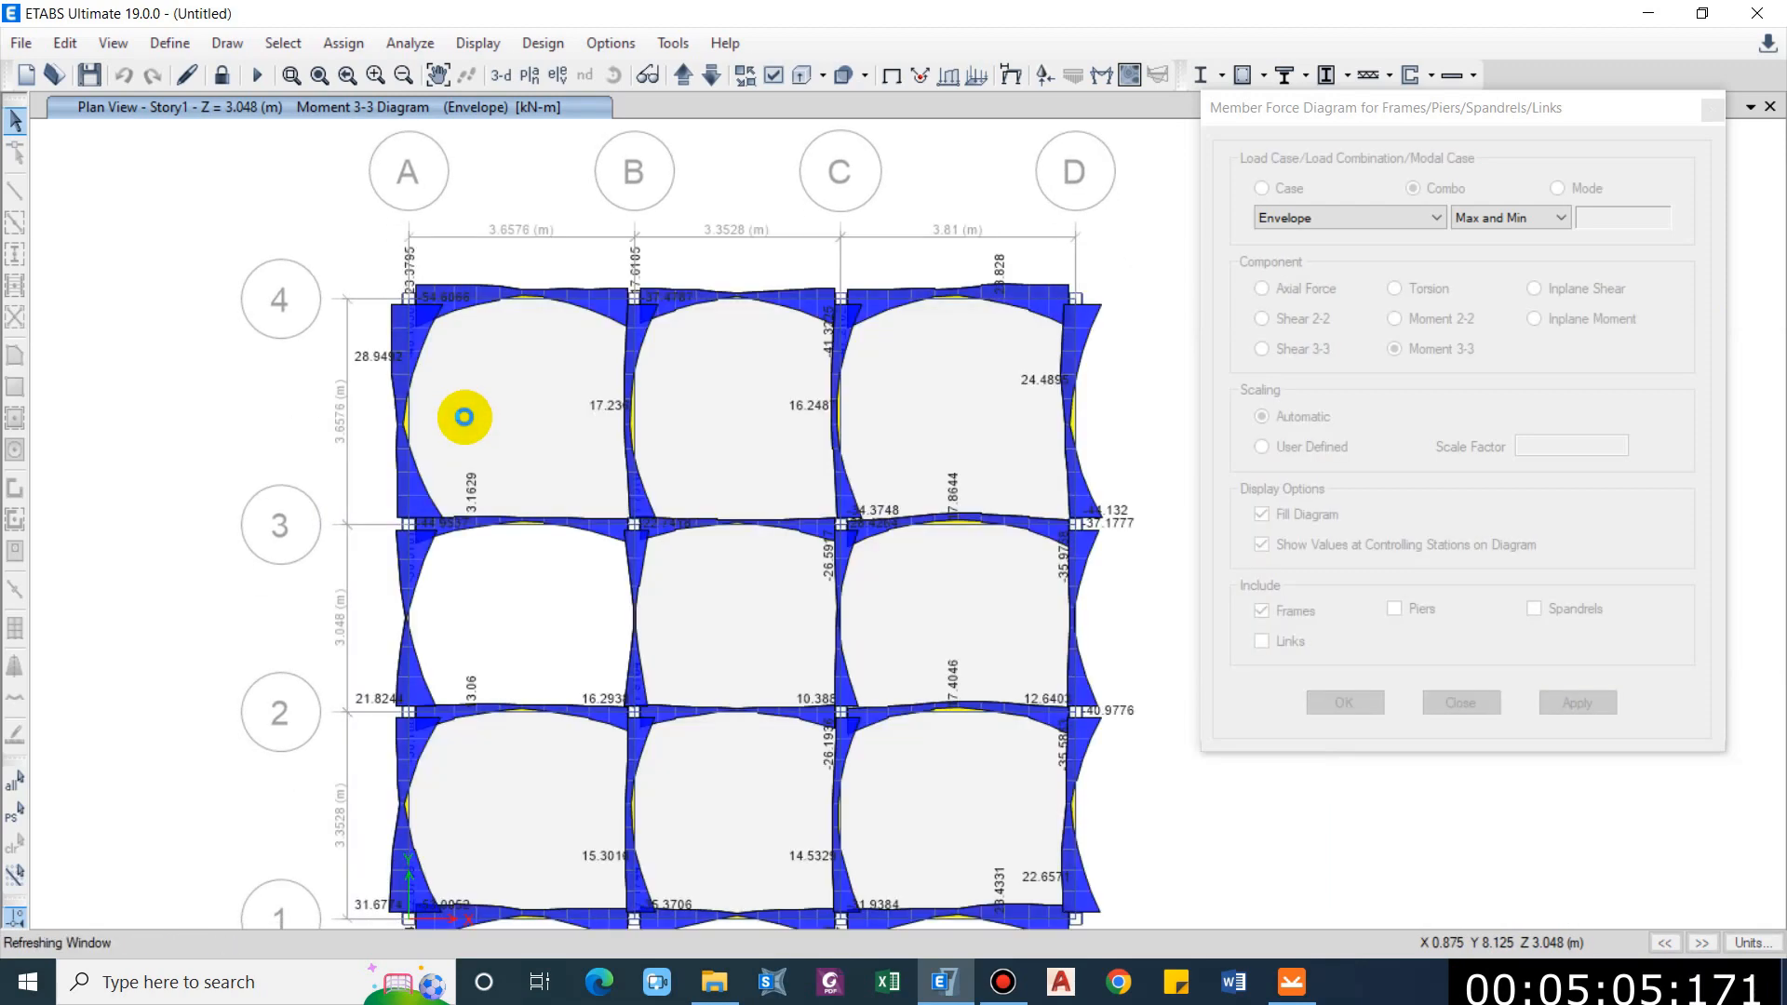
# Switch to IDEA StatiCa Connection and look through the class, geometry and design templates for a new project.
pyautogui.click(1291, 982)
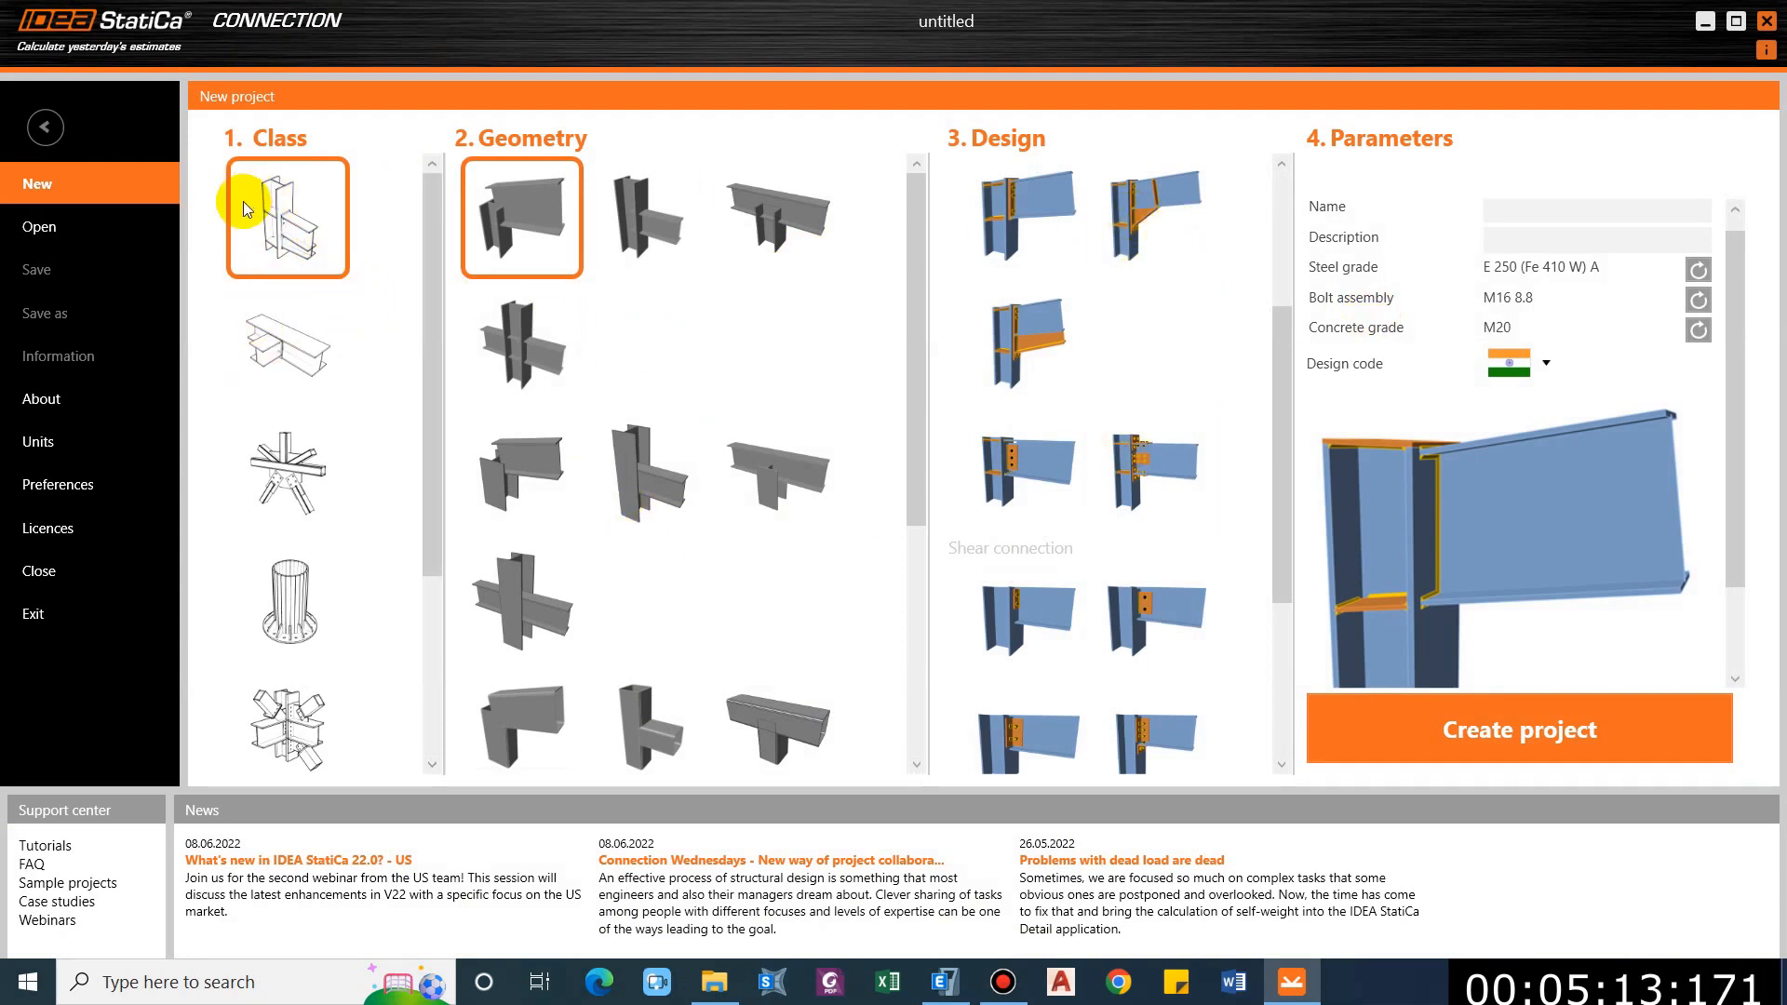
pyautogui.scroll(3, 1032, 238)
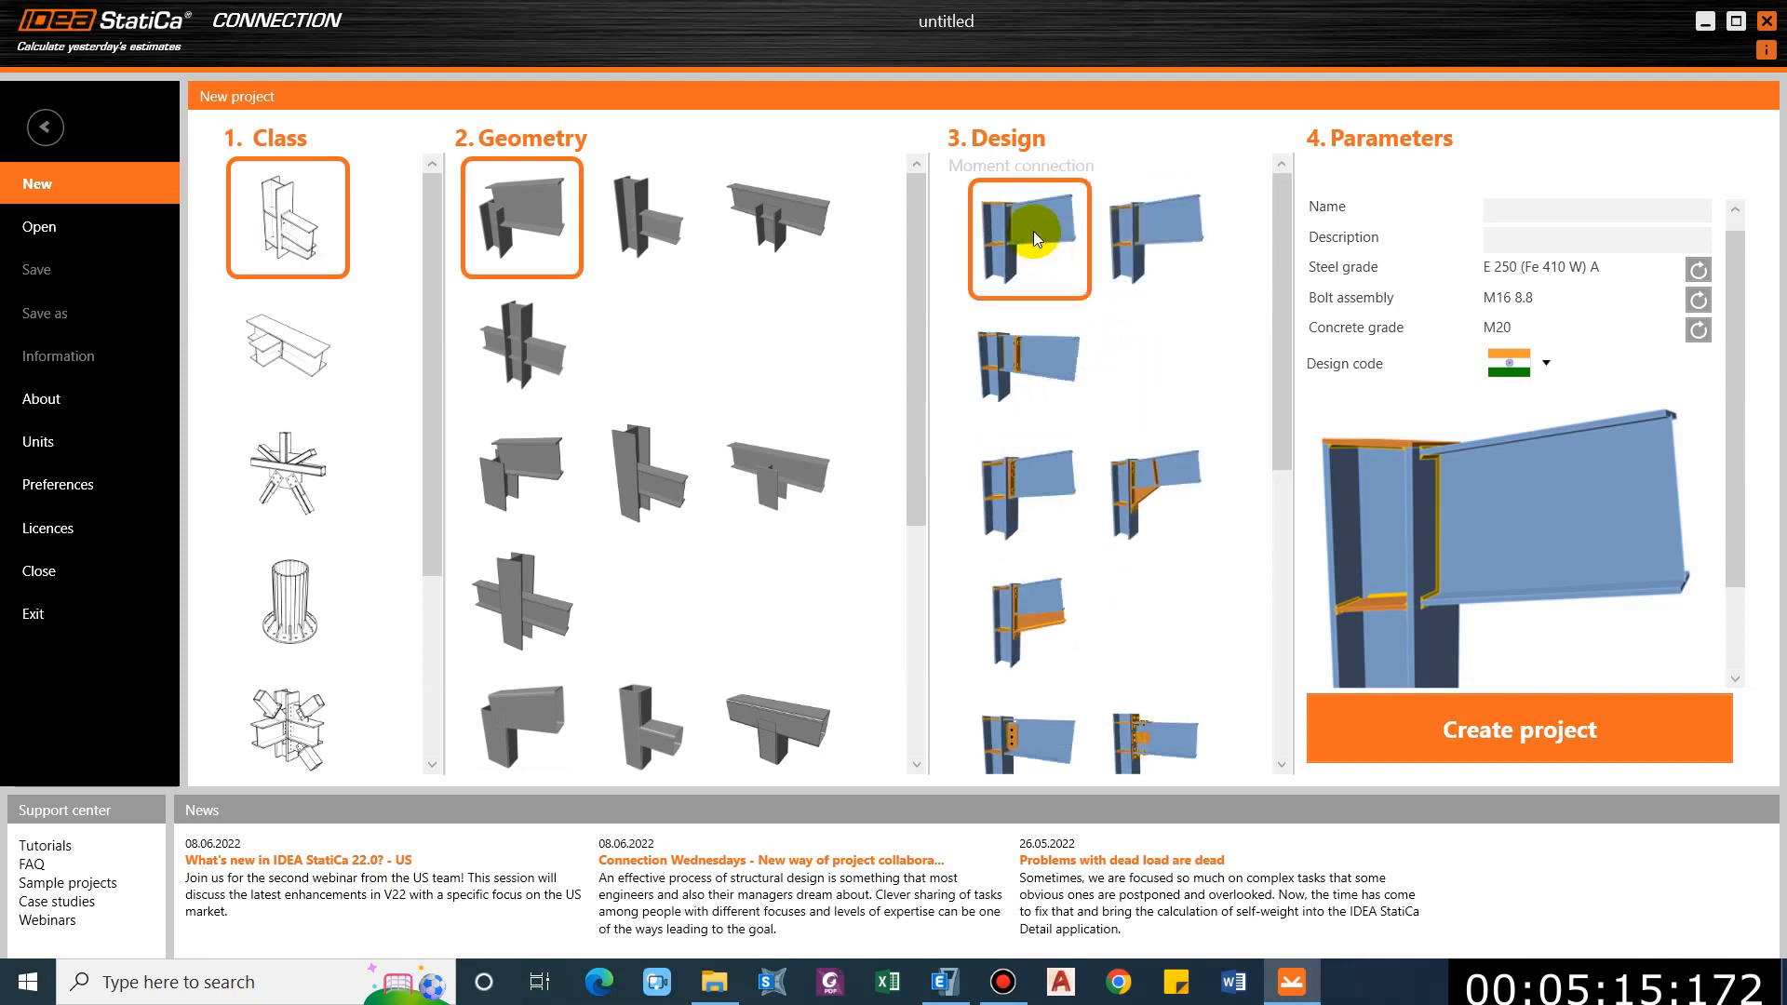
pyautogui.scroll(-1, 931, 751)
pyautogui.scroll(-6, 1029, 745)
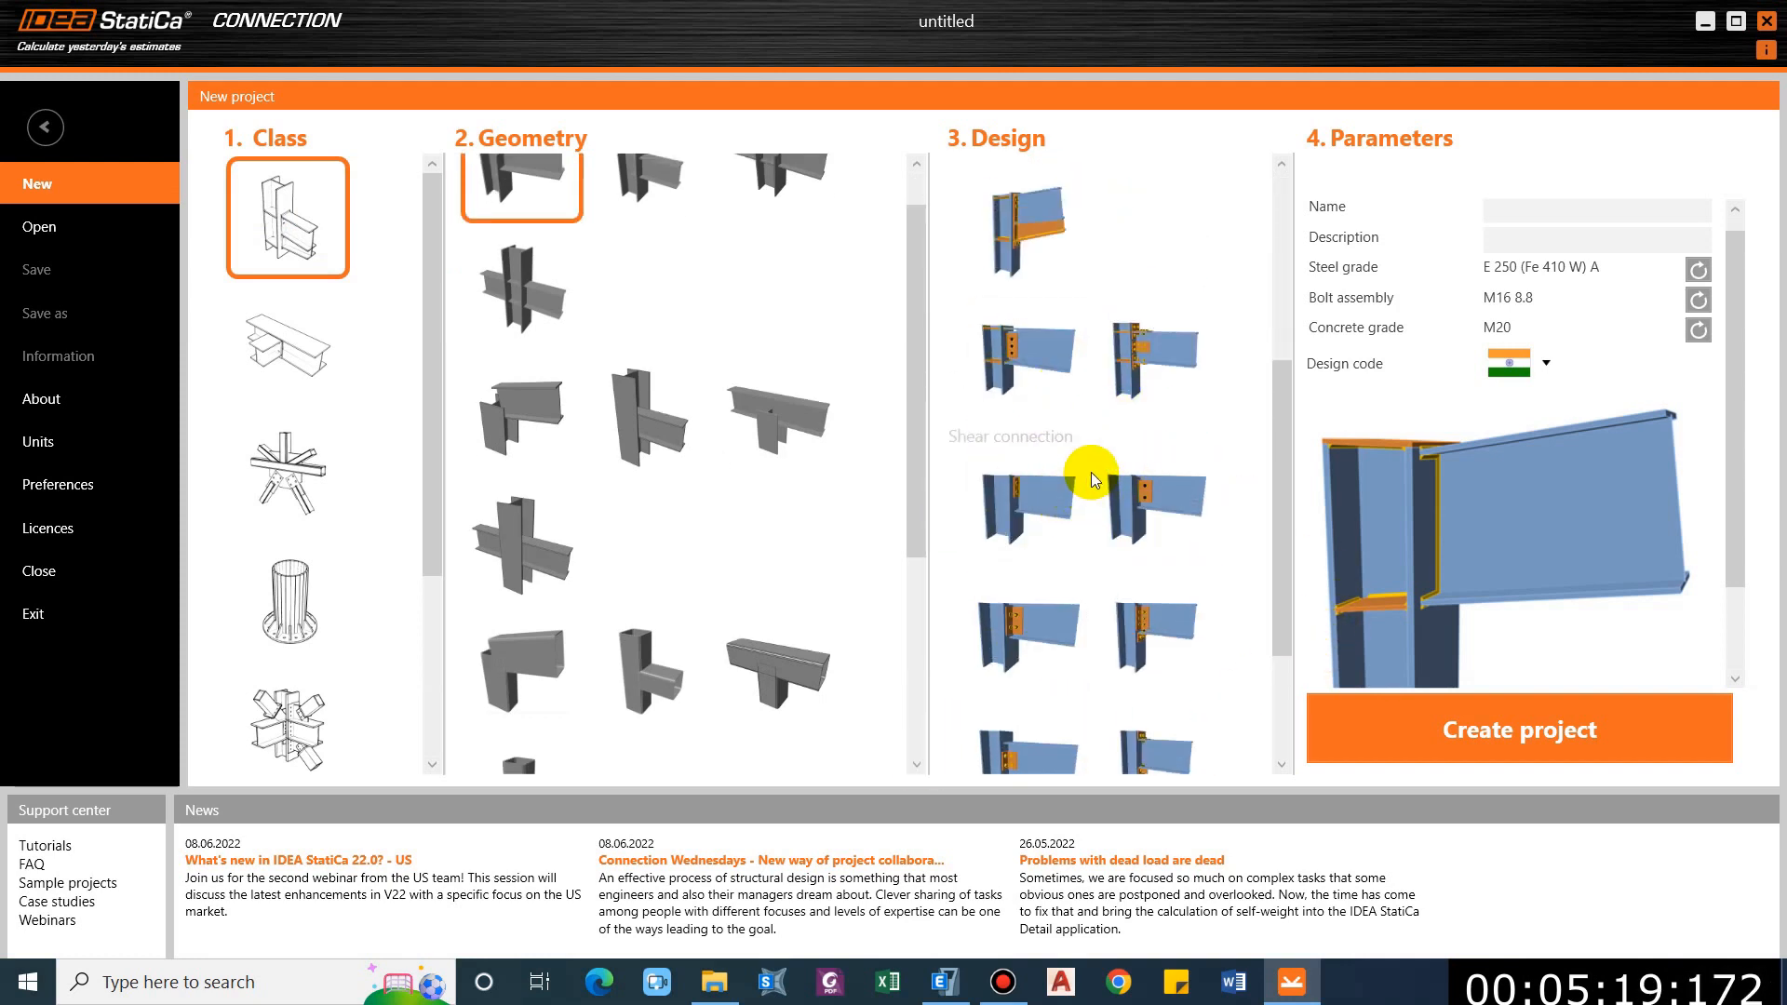
pyautogui.scroll(6, 1029, 456)
pyautogui.scroll(-1, 651, 502)
pyautogui.scroll(-3, 306, 534)
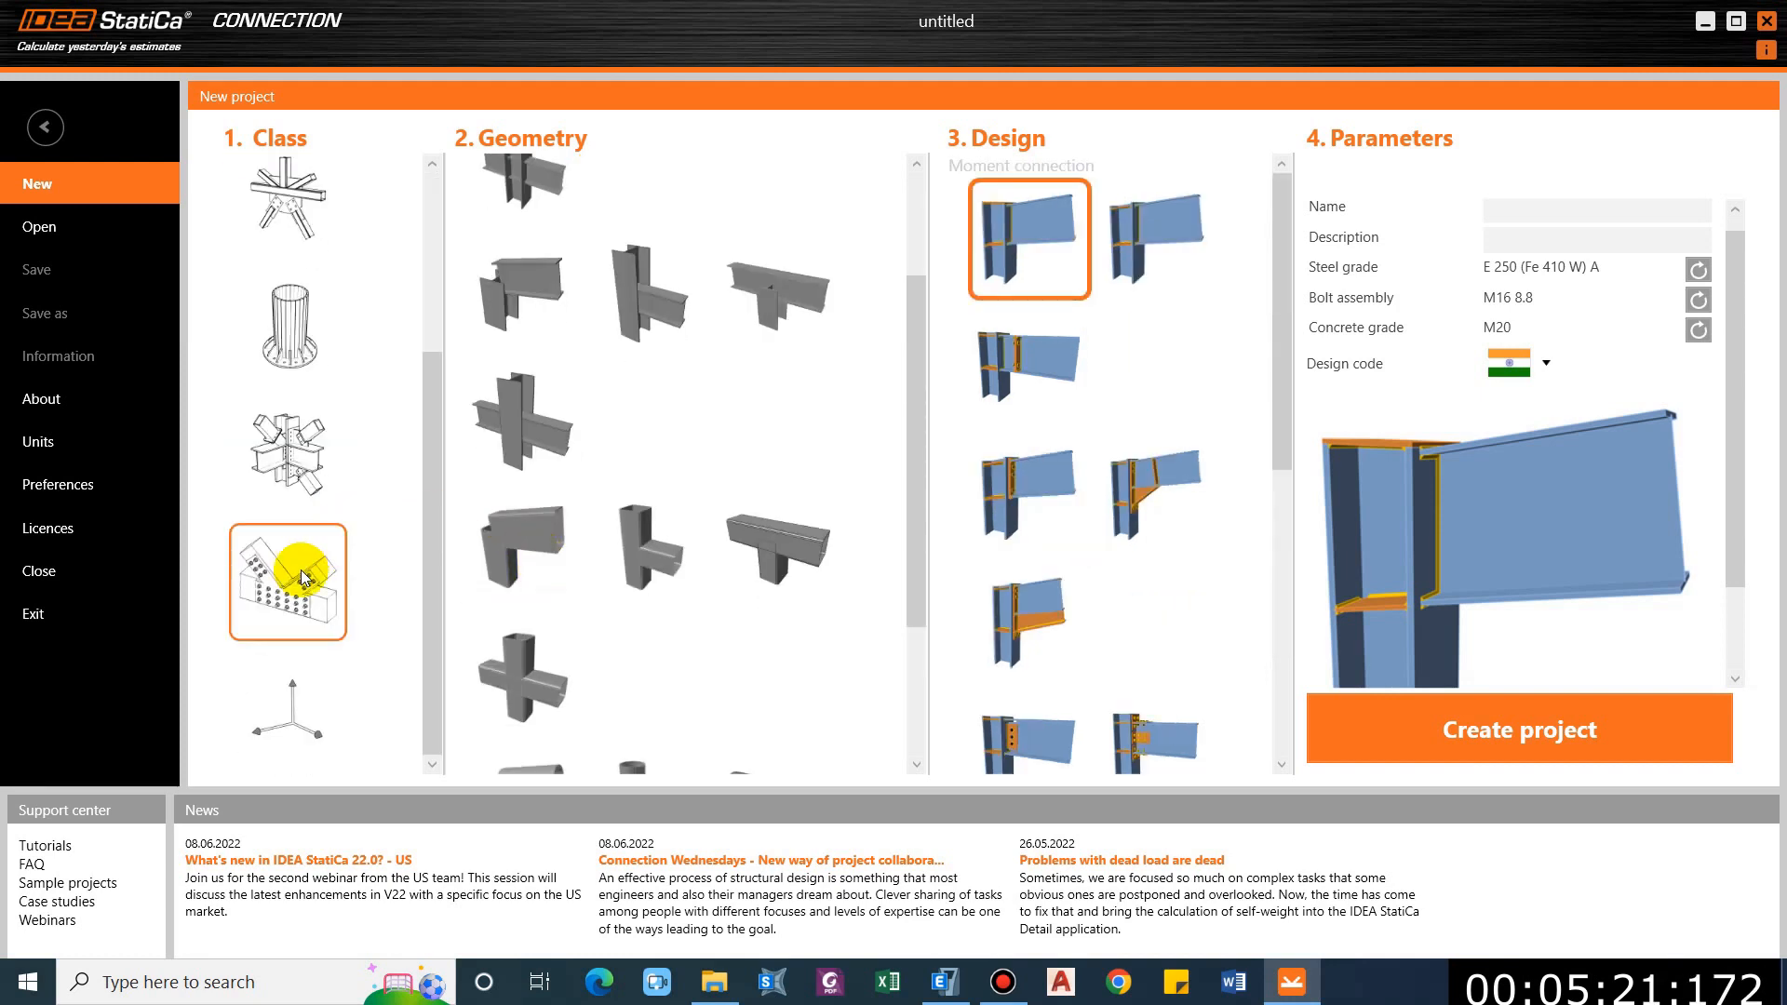
pyautogui.click(271, 707)
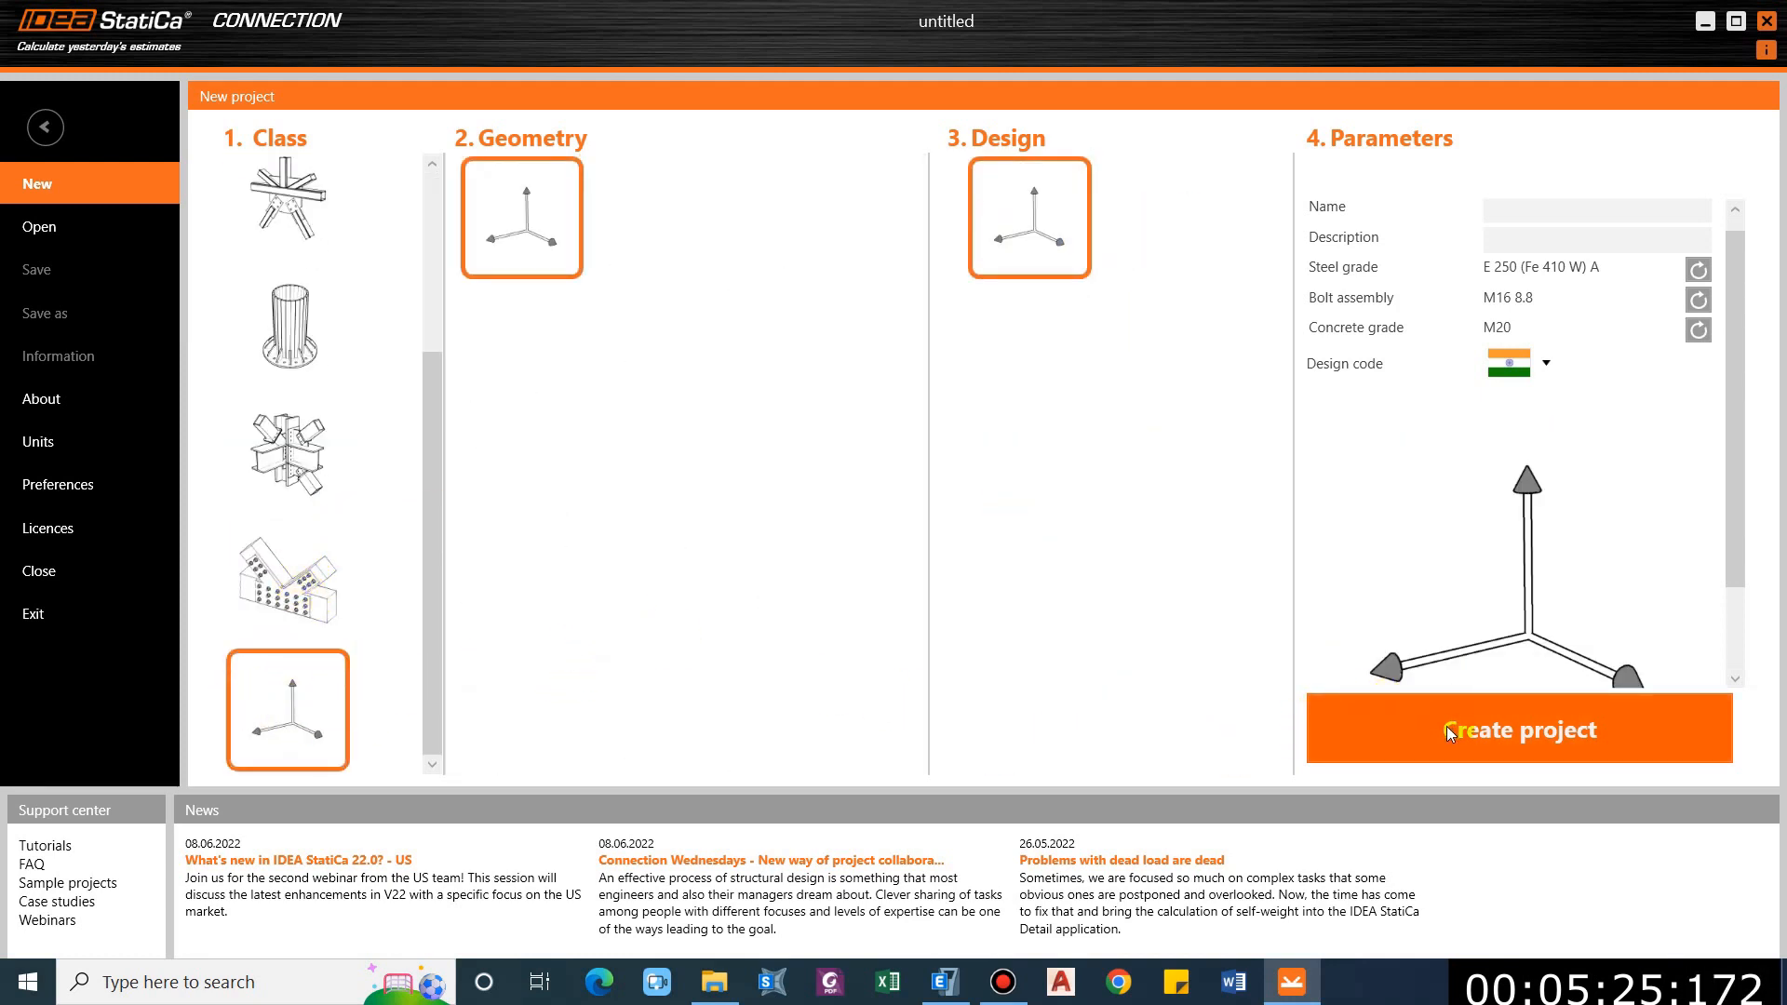
pyautogui.scroll(3, 300, 396)
pyautogui.click(291, 216)
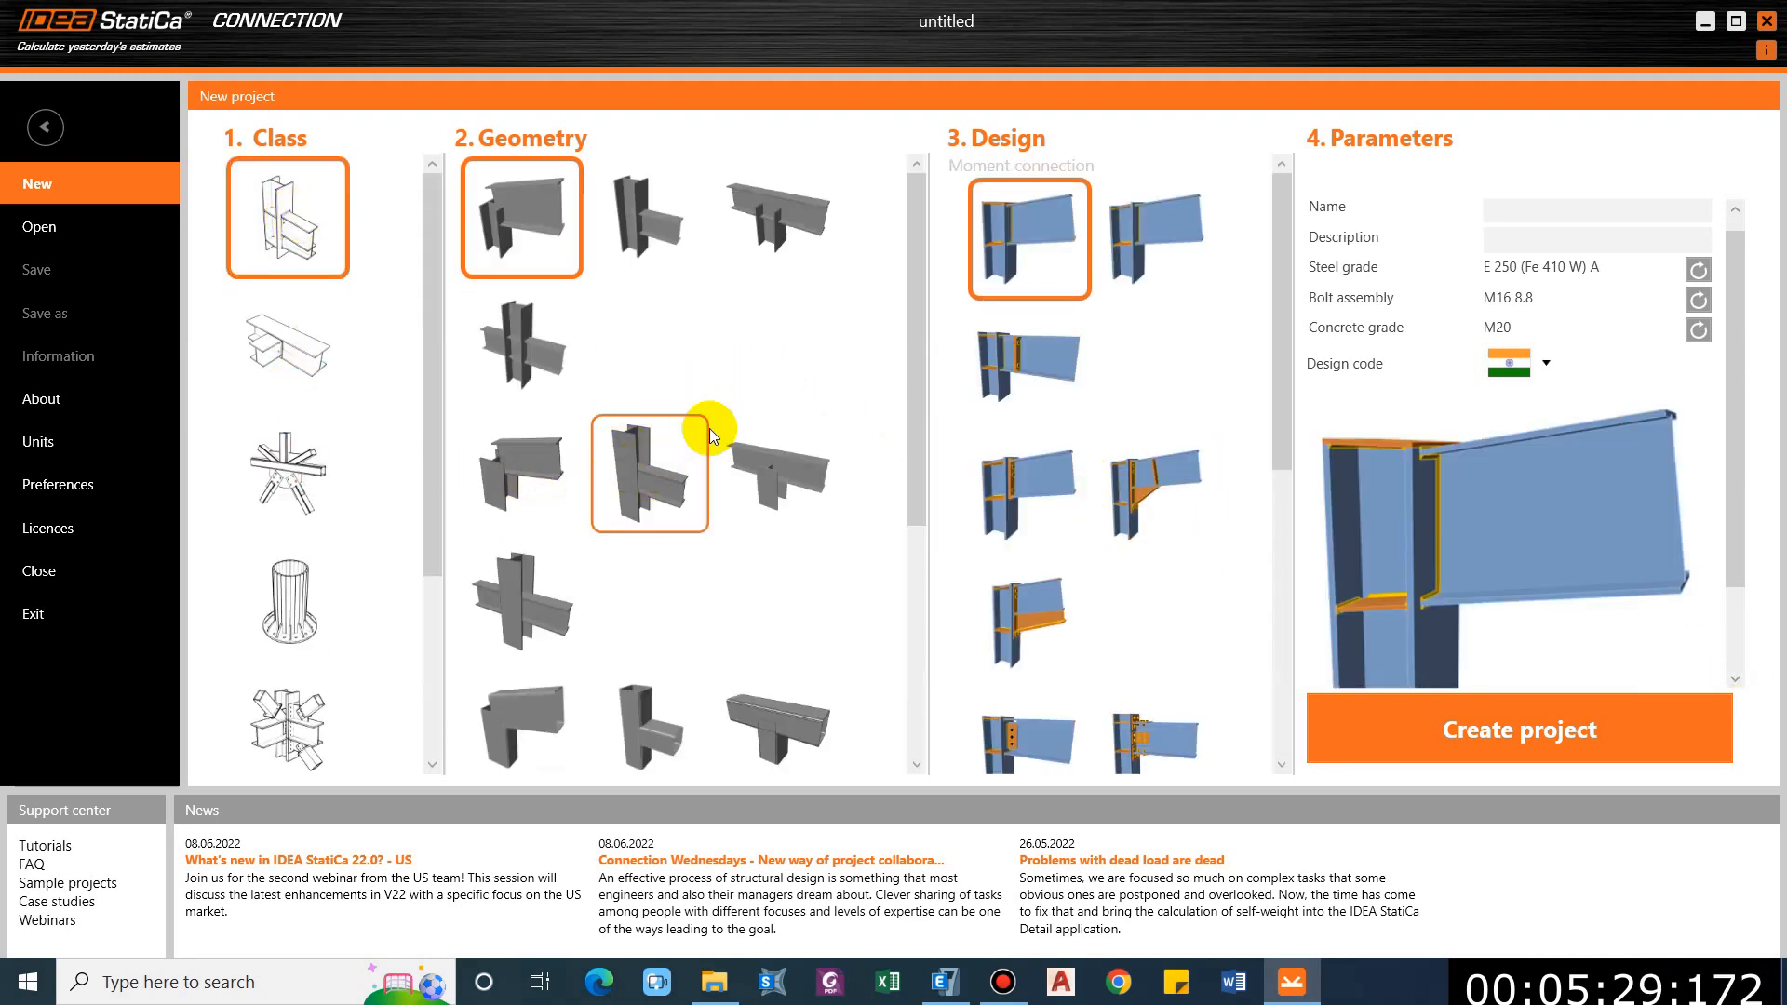
# Create a project from the continuous-column, one-sided beam geometry with the stiffened, bolted extended end plate moment connection design.
pyautogui.click(657, 232)
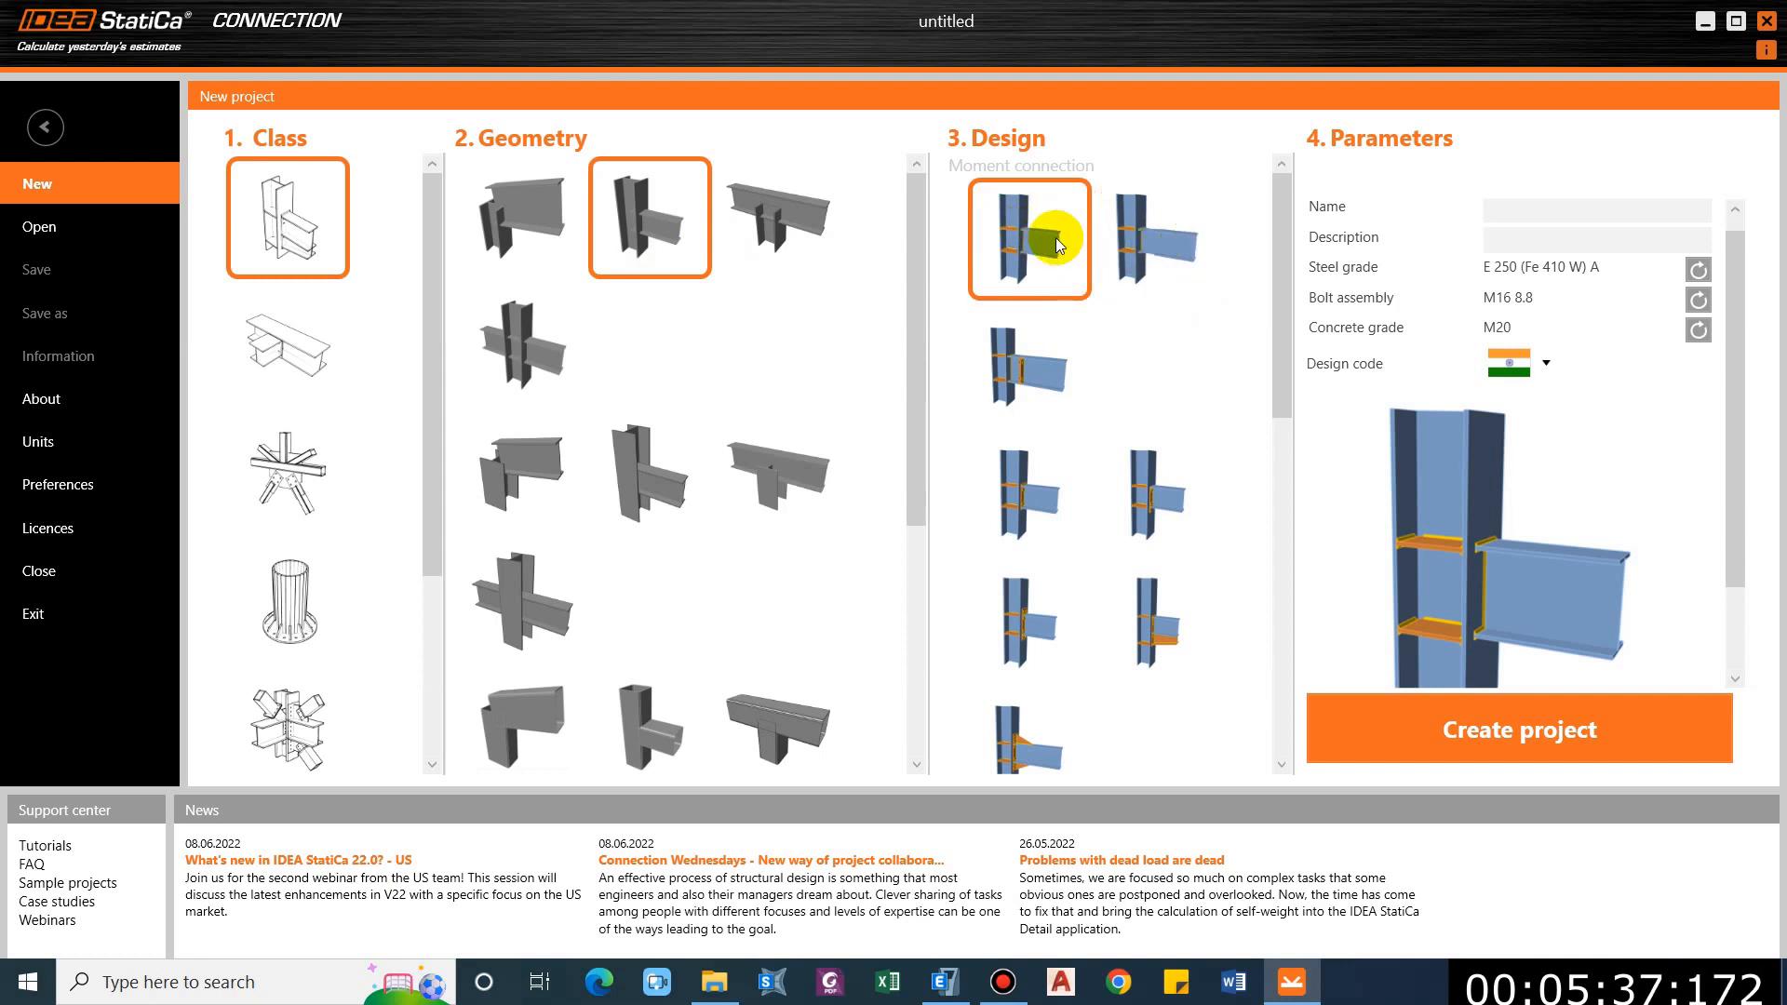
pyautogui.click(1156, 460)
pyautogui.click(1063, 493)
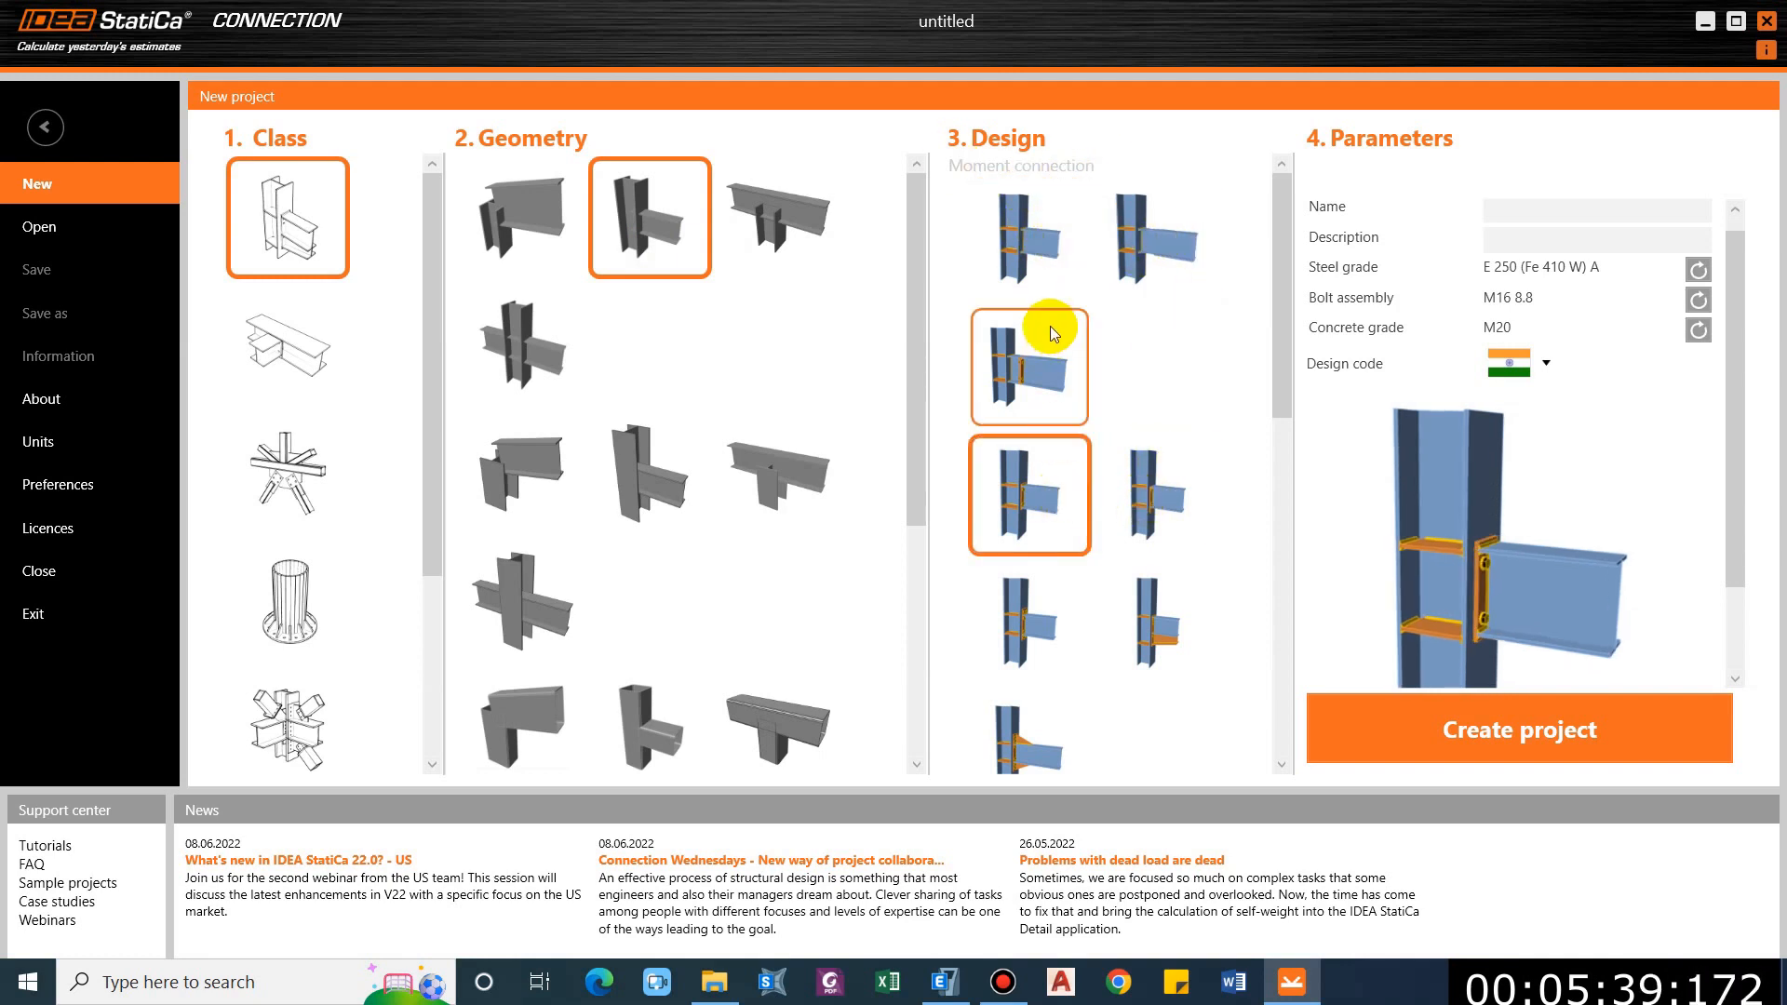
pyautogui.click(1046, 338)
pyautogui.click(1178, 538)
pyautogui.scroll(-1, 1108, 523)
pyautogui.click(1061, 564)
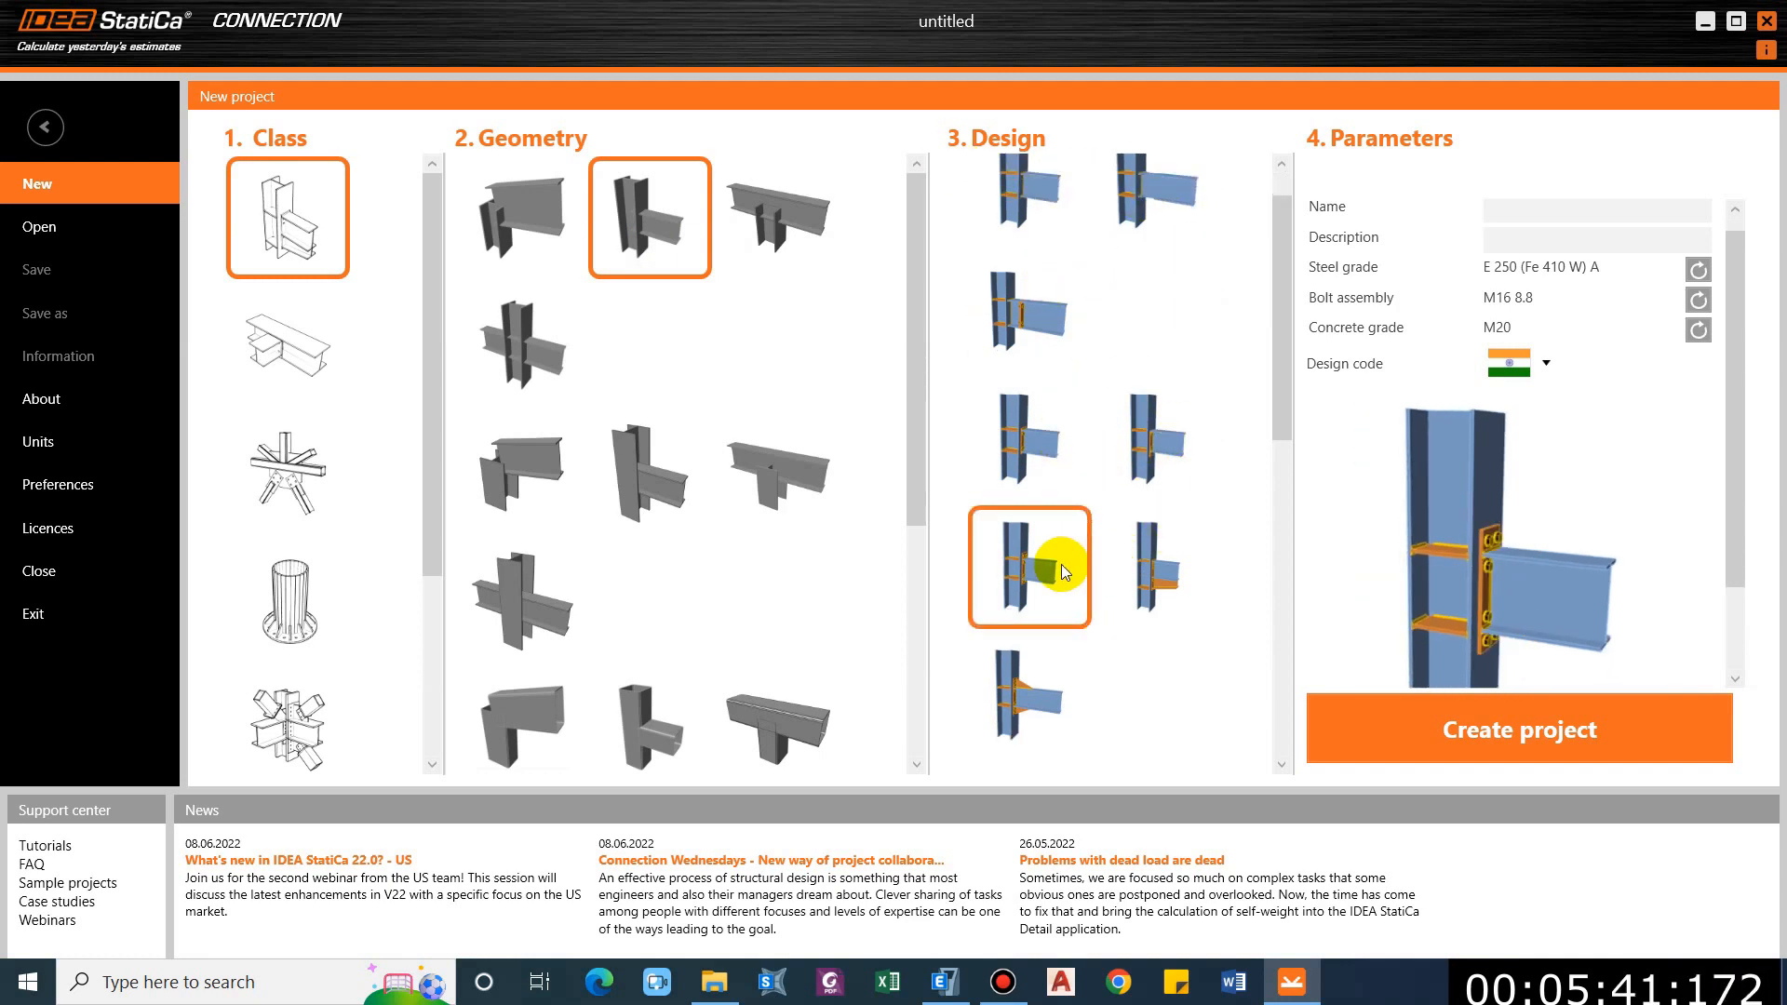
pyautogui.click(1531, 732)
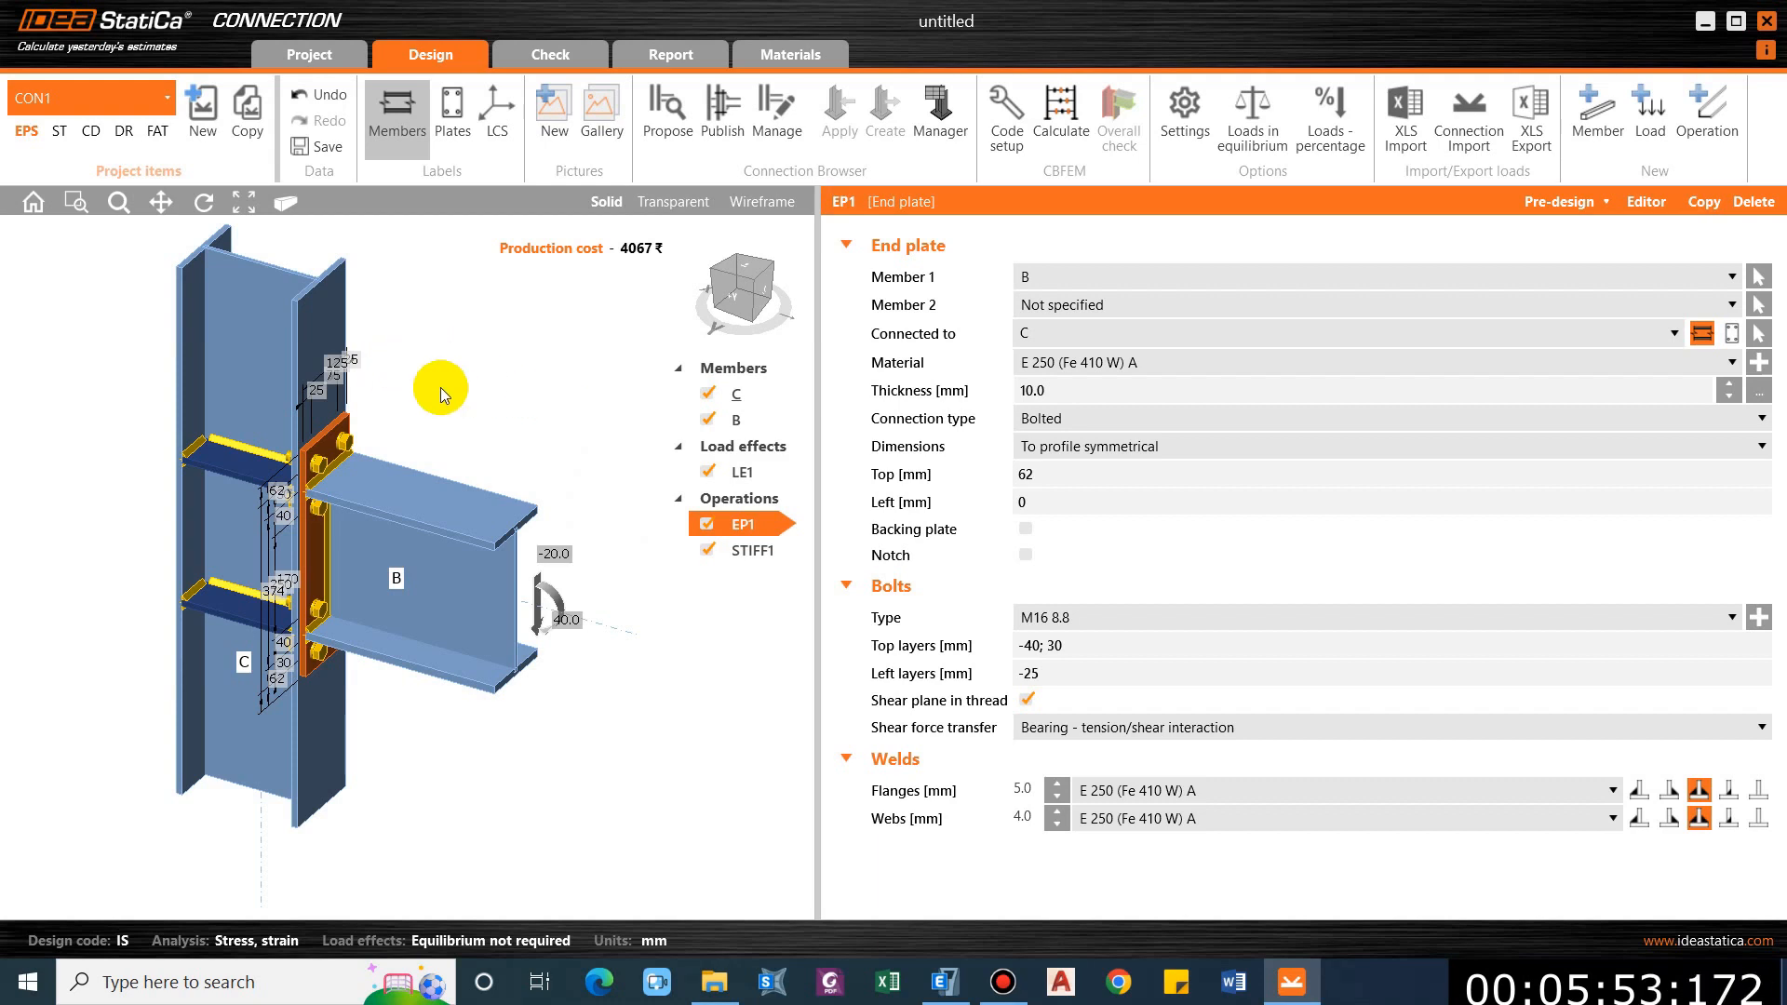
# Start a new general cross-section for column C with a rolled channel component and open the channel's shape catalogue.
pyautogui.click(707, 395)
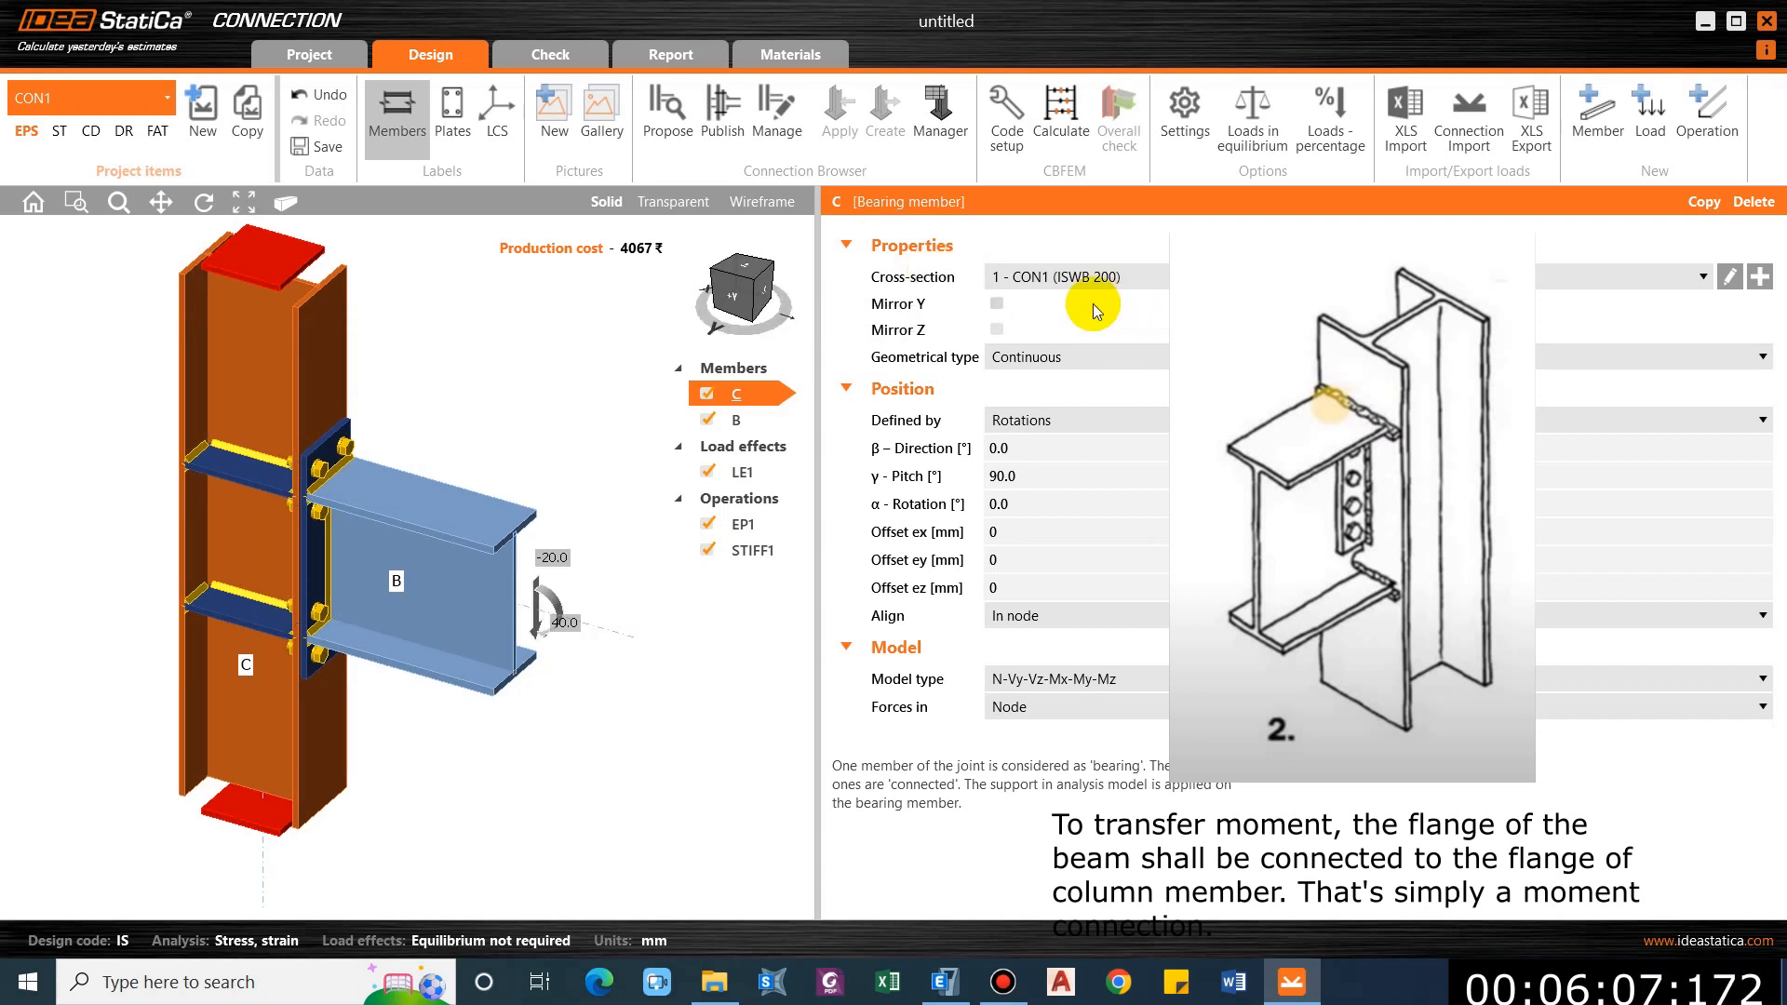
pyautogui.click(1759, 278)
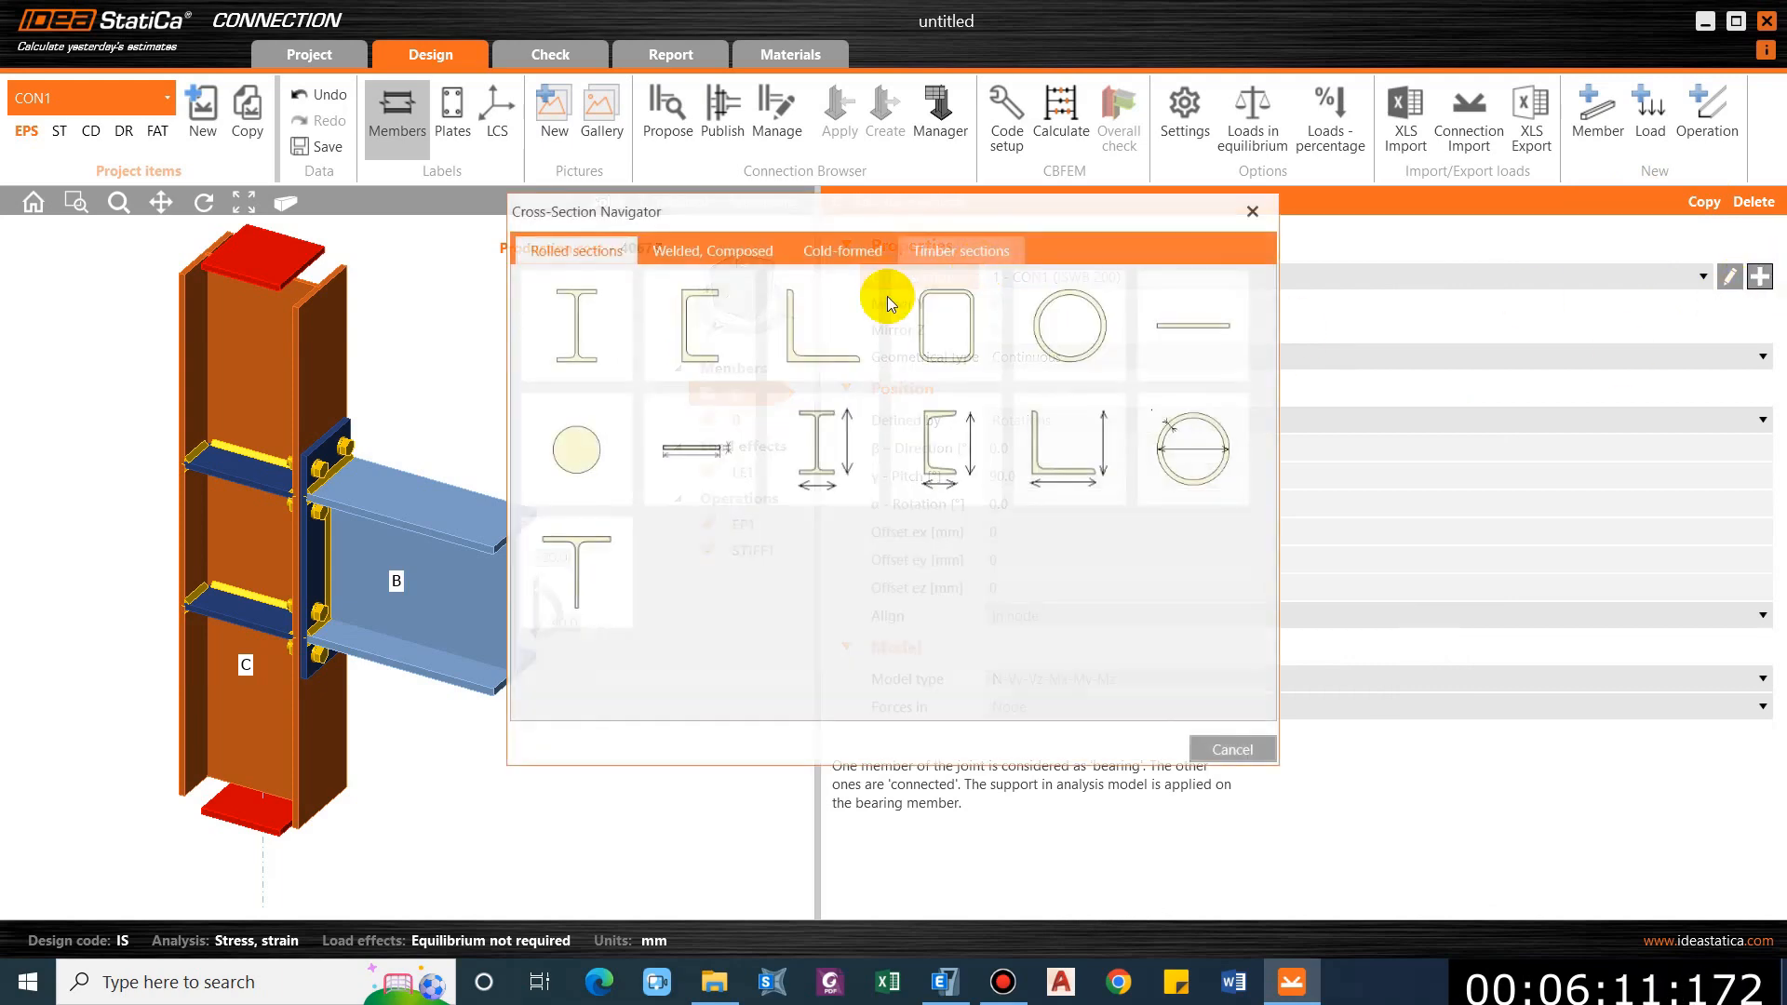
pyautogui.click(707, 251)
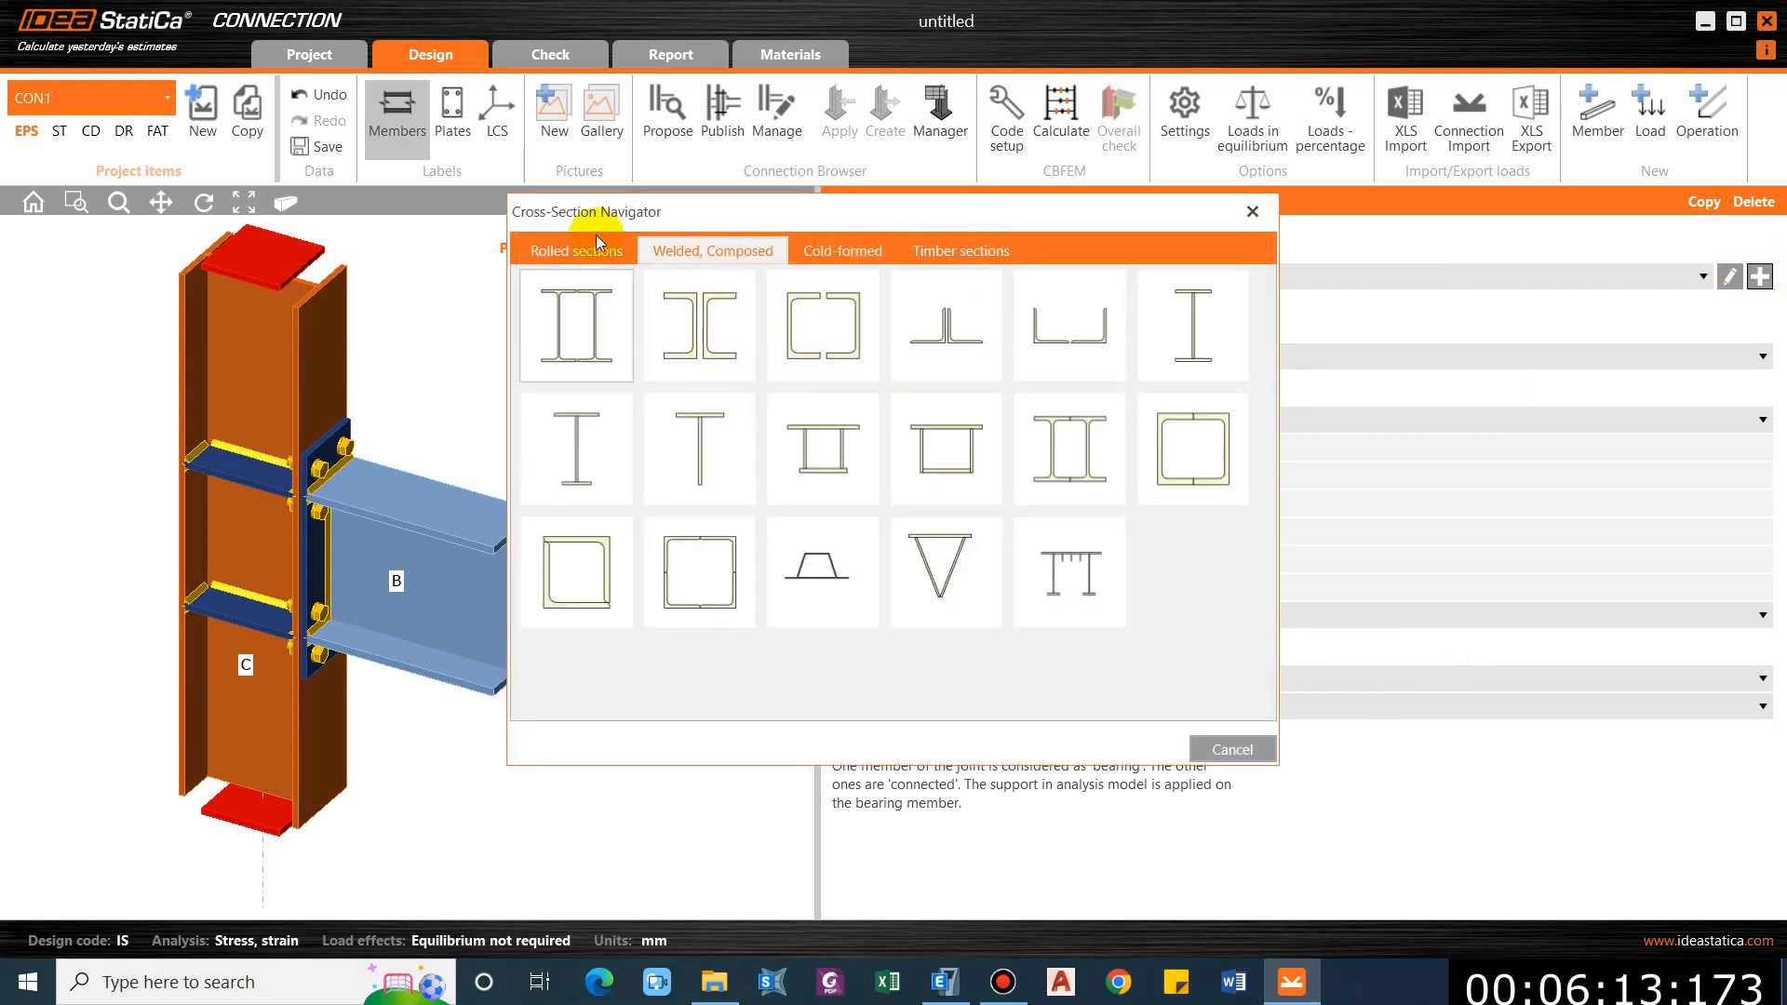
pyautogui.click(1060, 596)
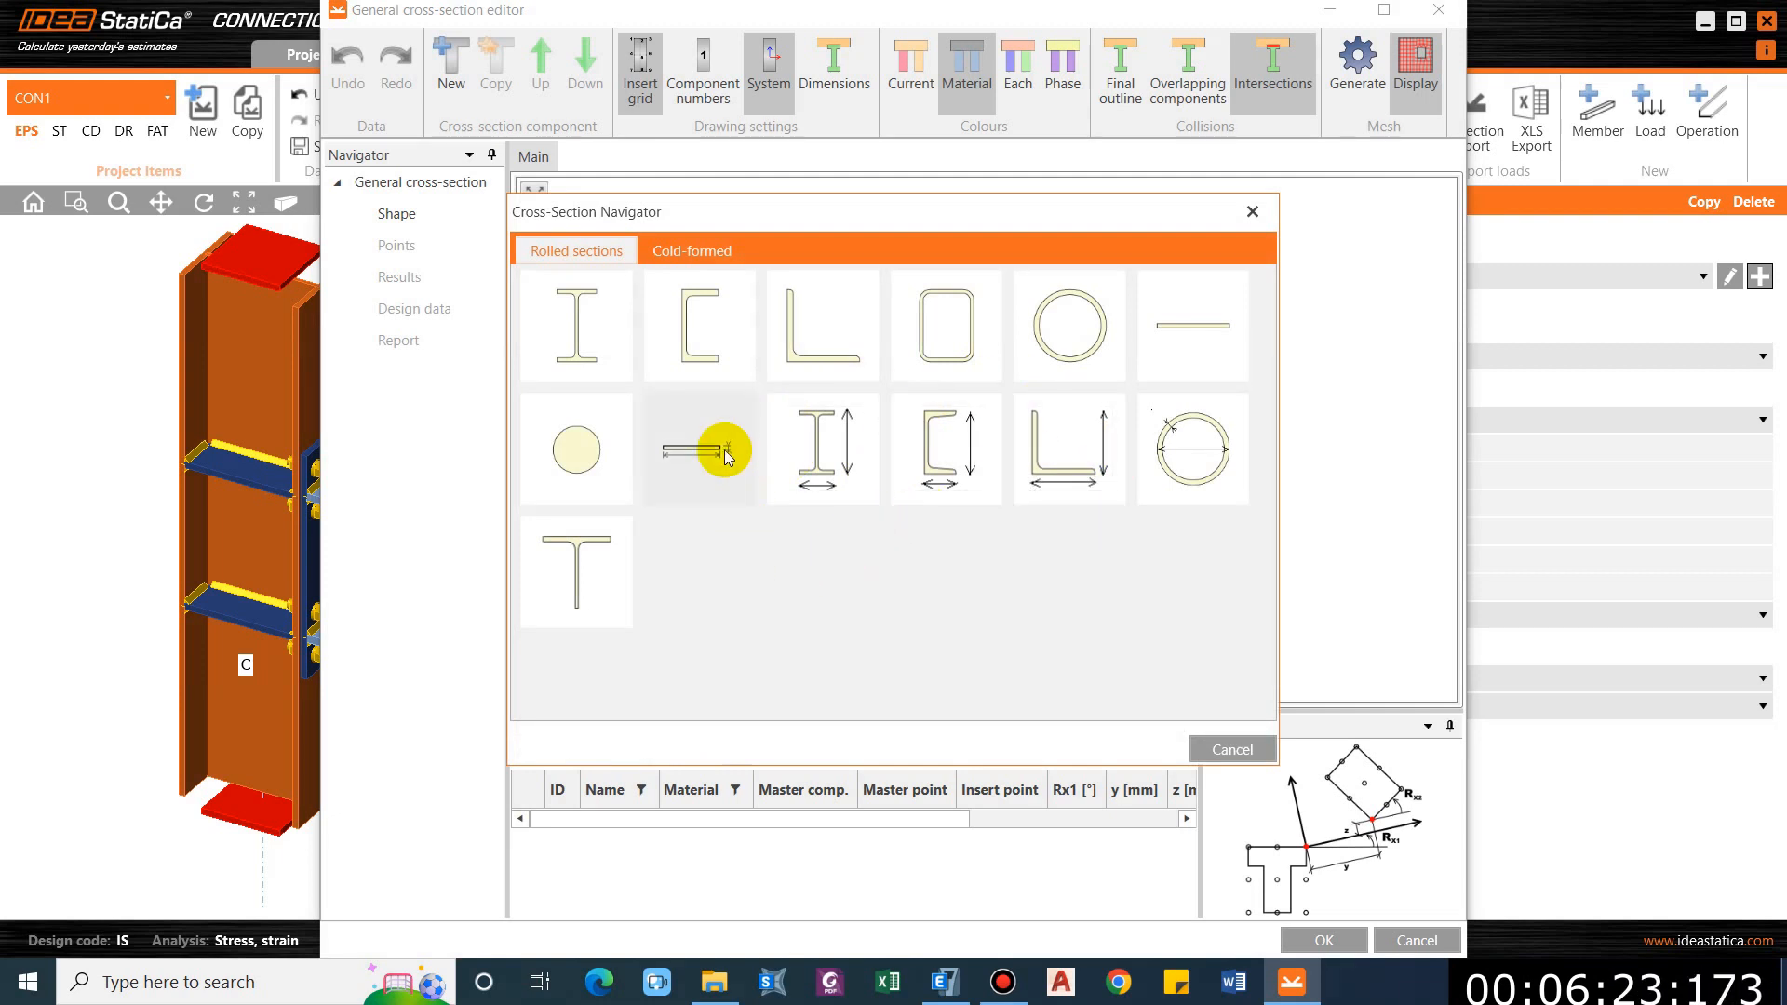
pyautogui.click(683, 328)
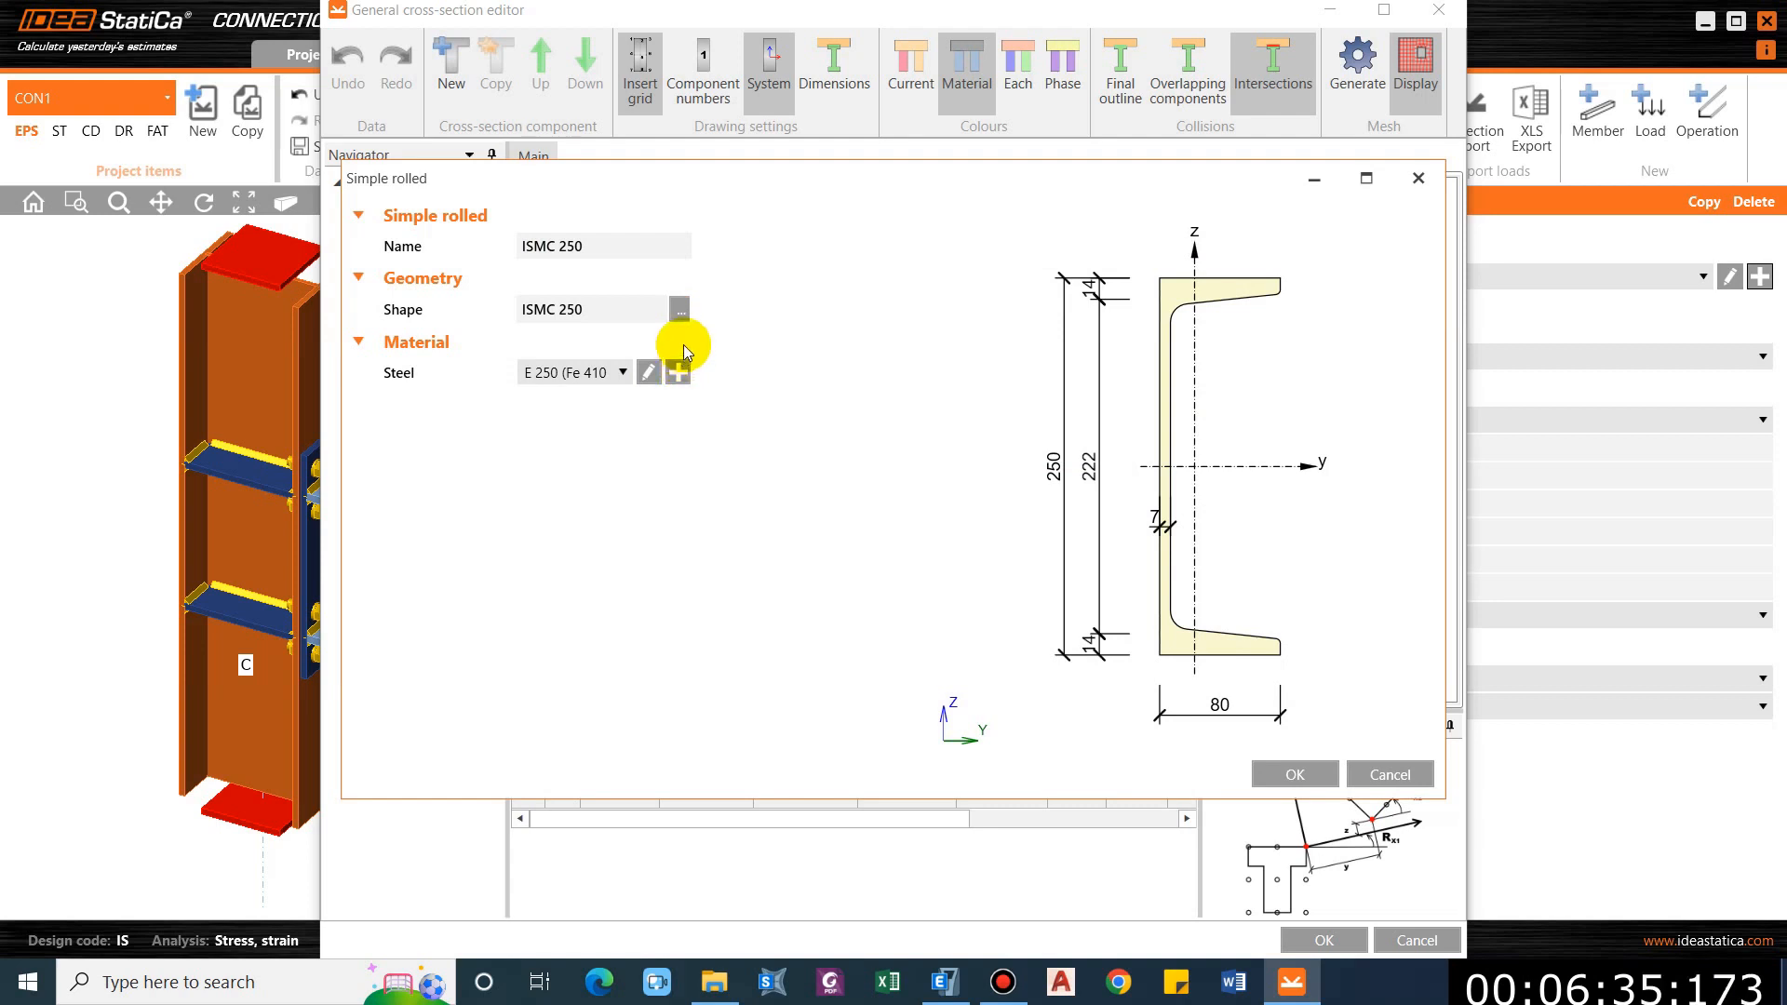
pyautogui.click(680, 313)
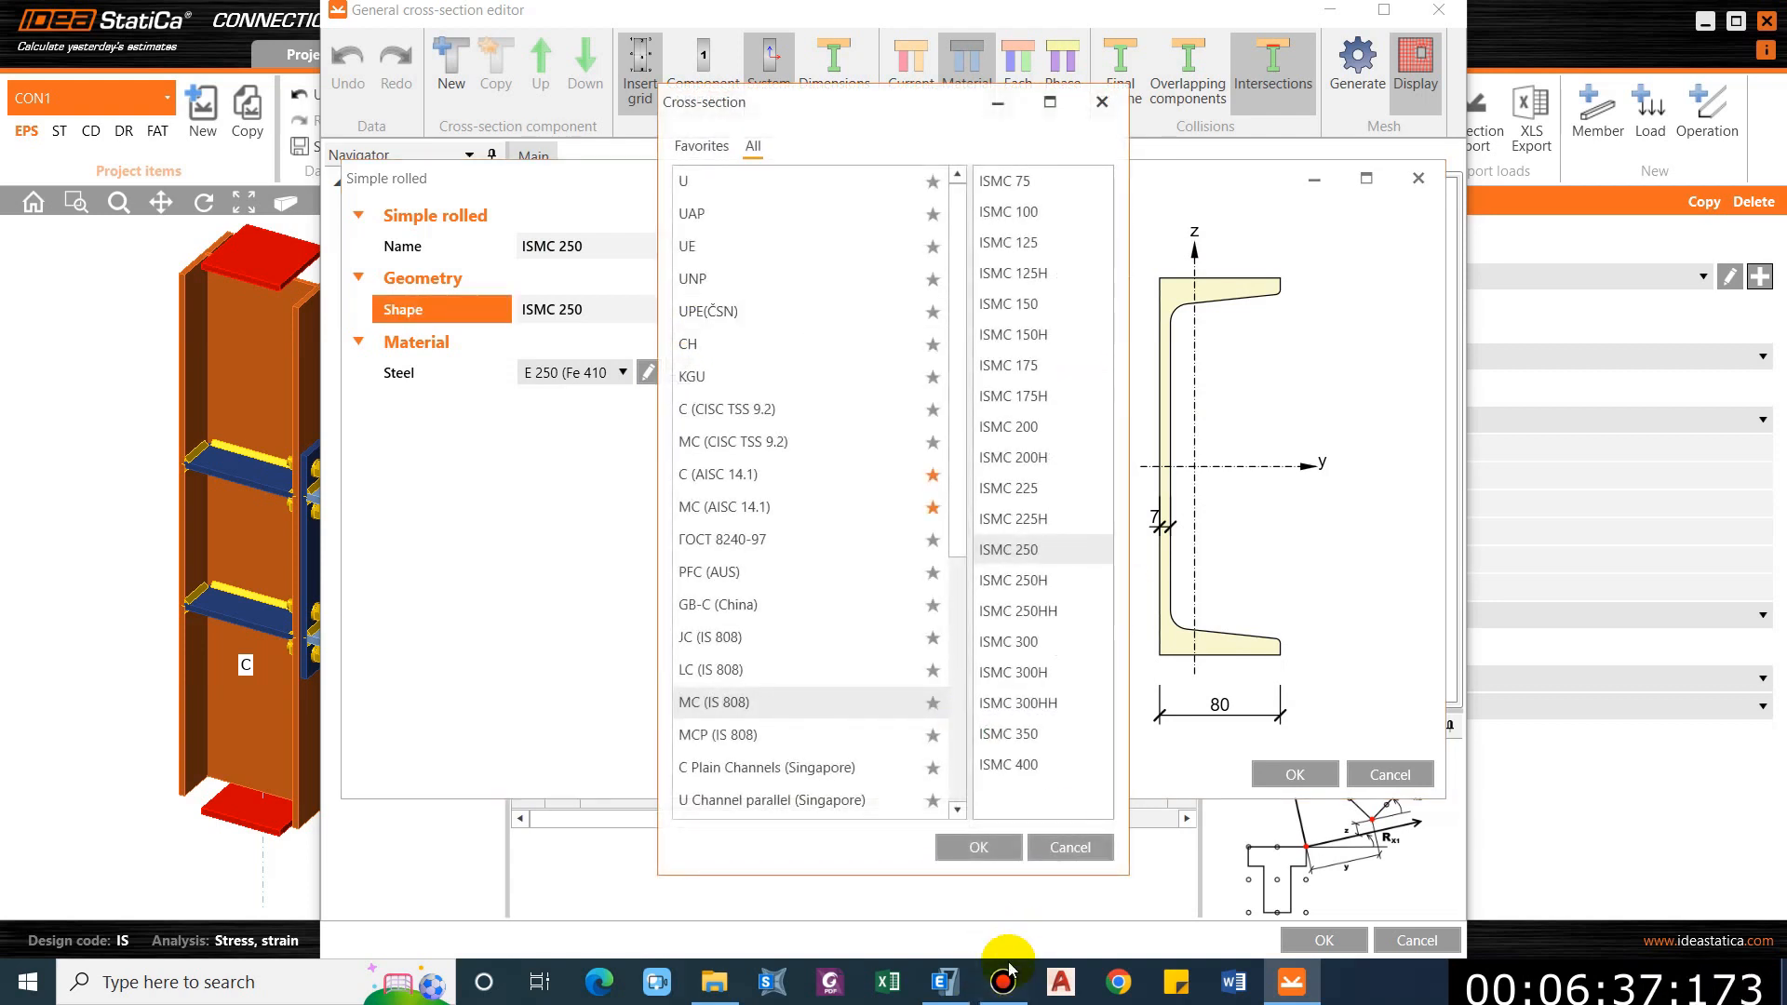
# Switch to ETABS and examine the 2ISMC 200 BUILT UP and 2ISMC-200 frame section definitions, including the Section Designer drawing.
pyautogui.click(954, 980)
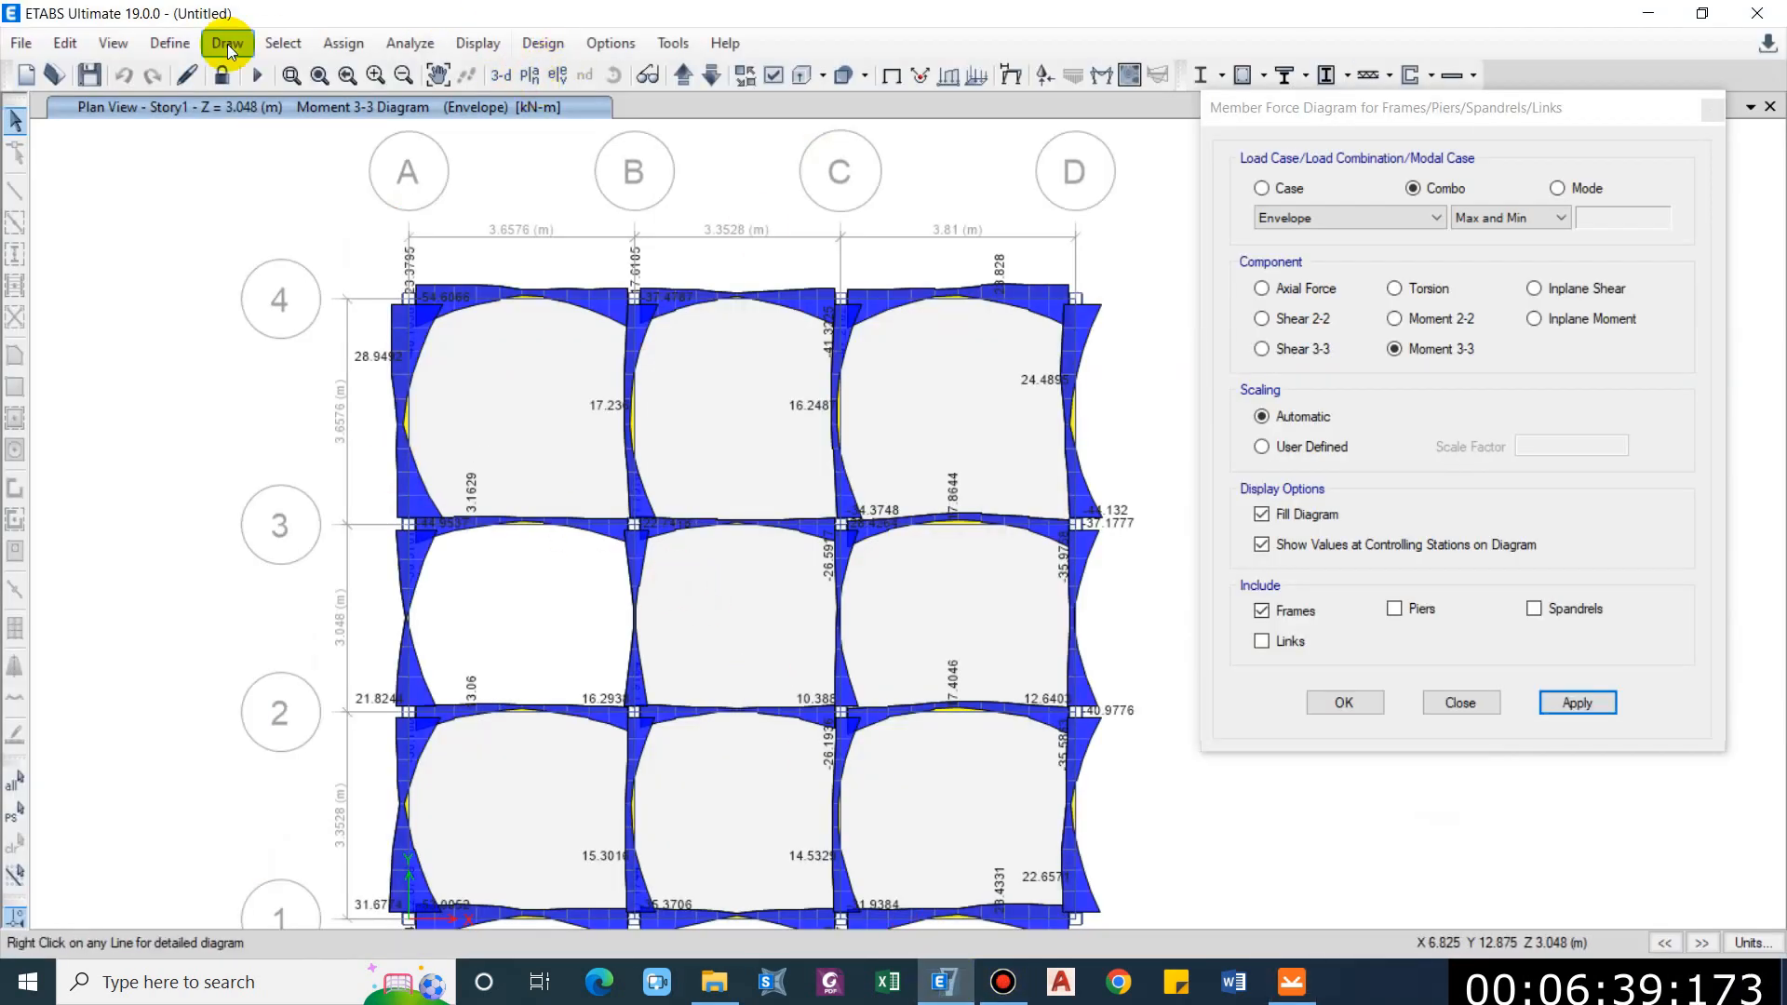
pyautogui.click(191, 48)
pyautogui.moveTo(214, 111)
pyautogui.click(568, 115)
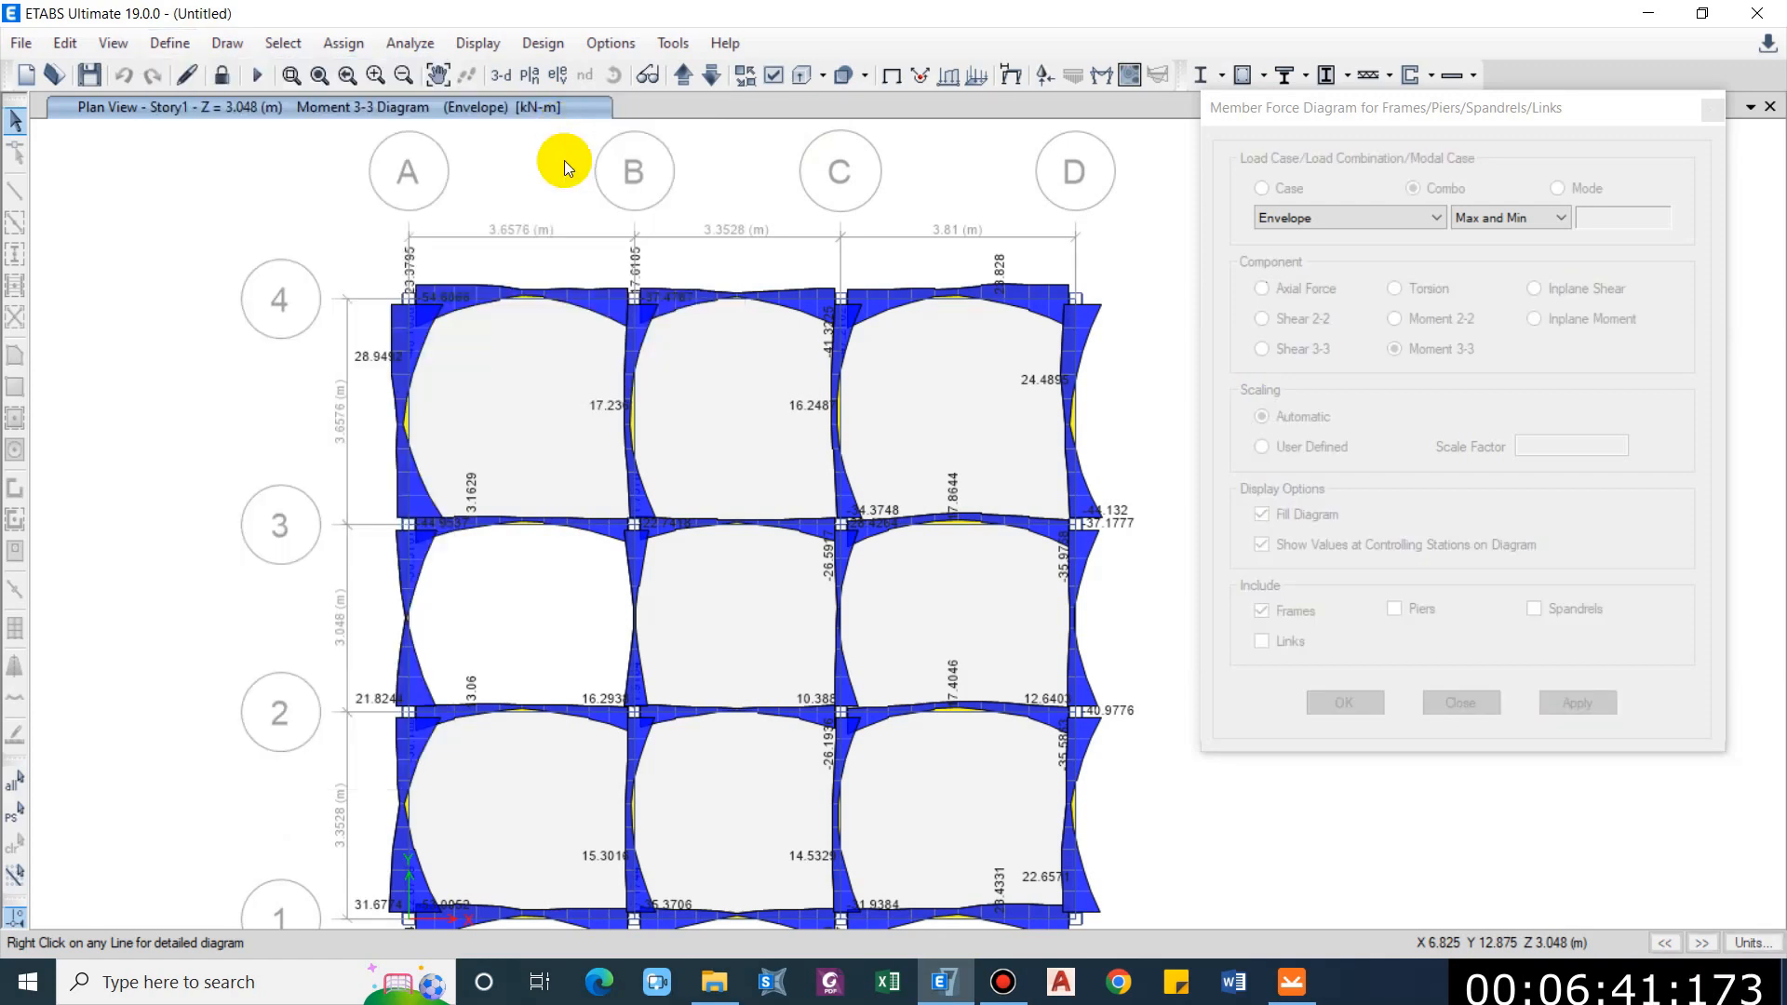
pyautogui.click(676, 437)
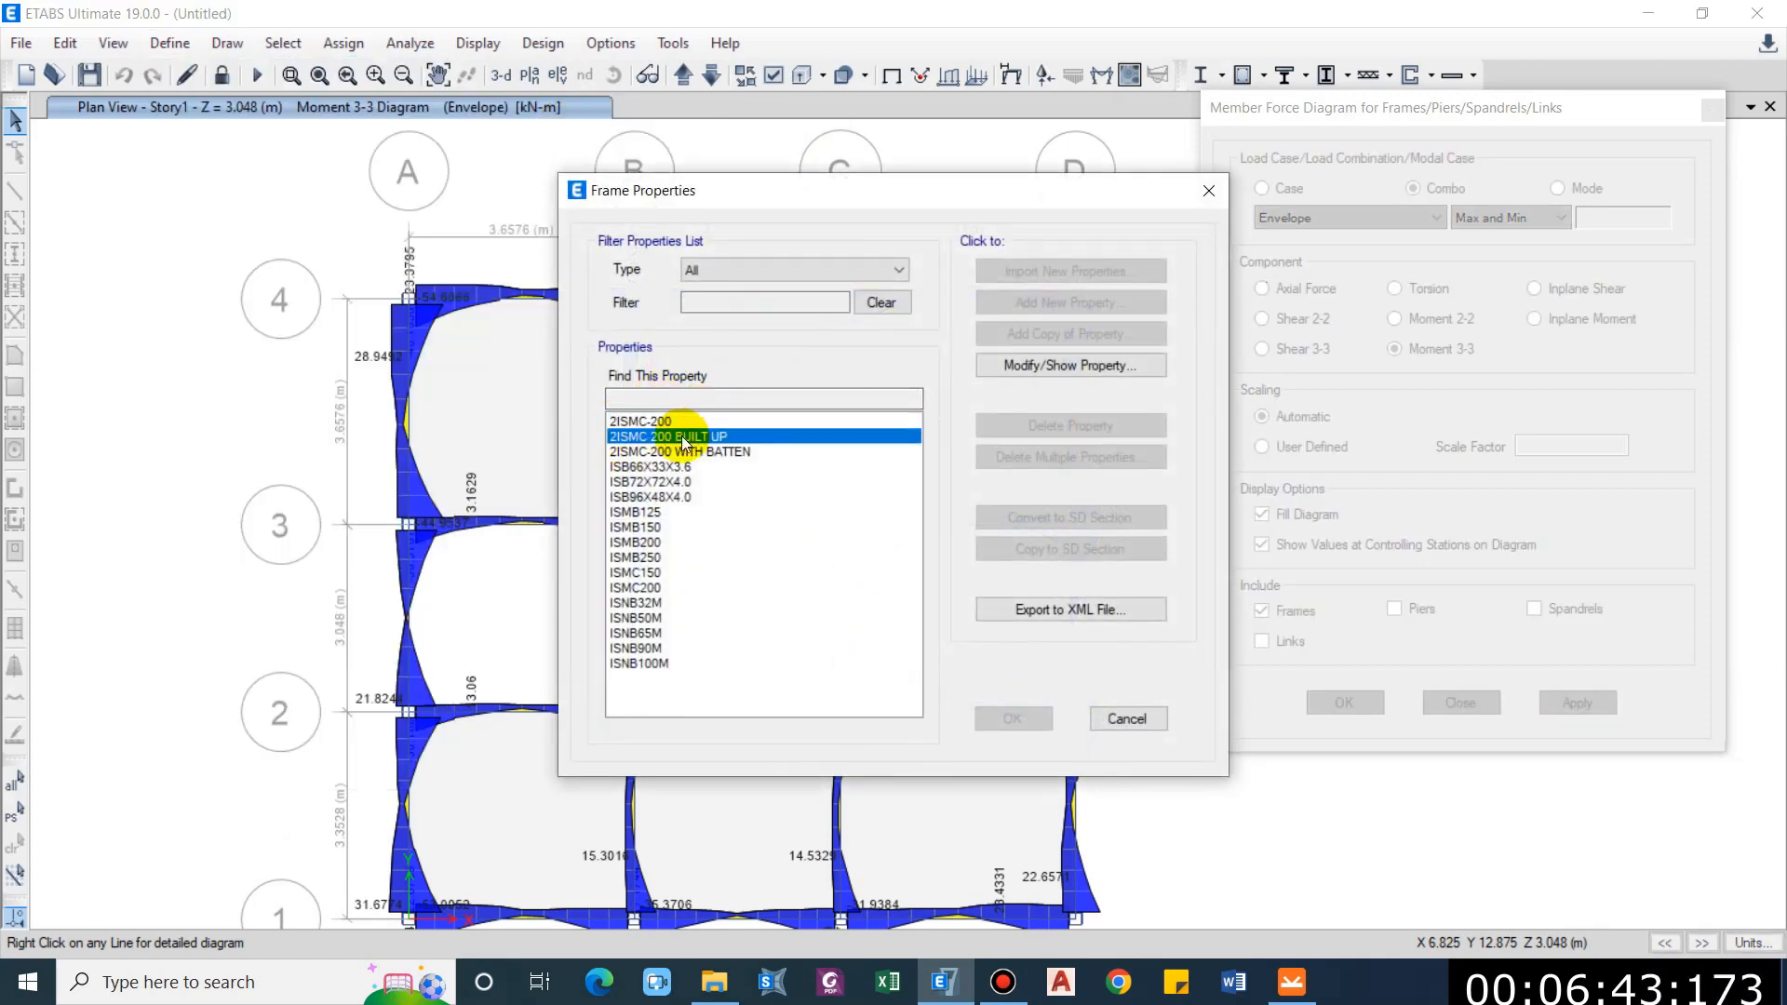
pyautogui.click(1024, 365)
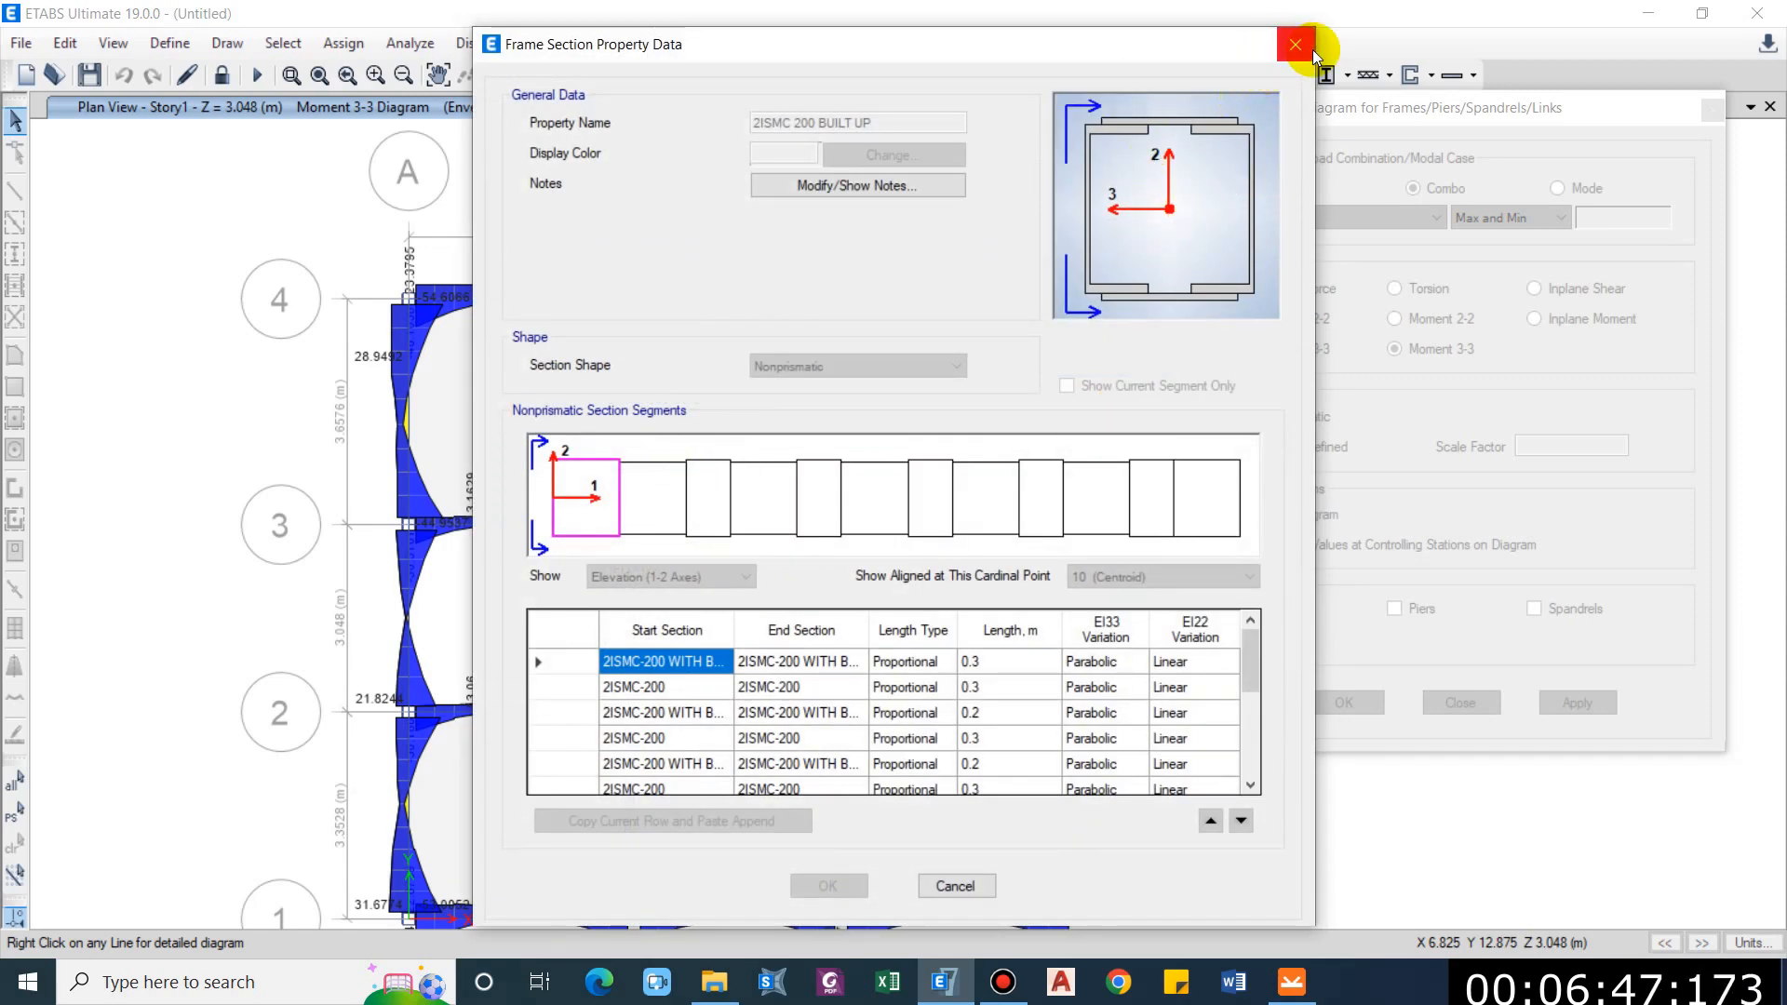
pyautogui.click(1298, 46)
pyautogui.click(680, 424)
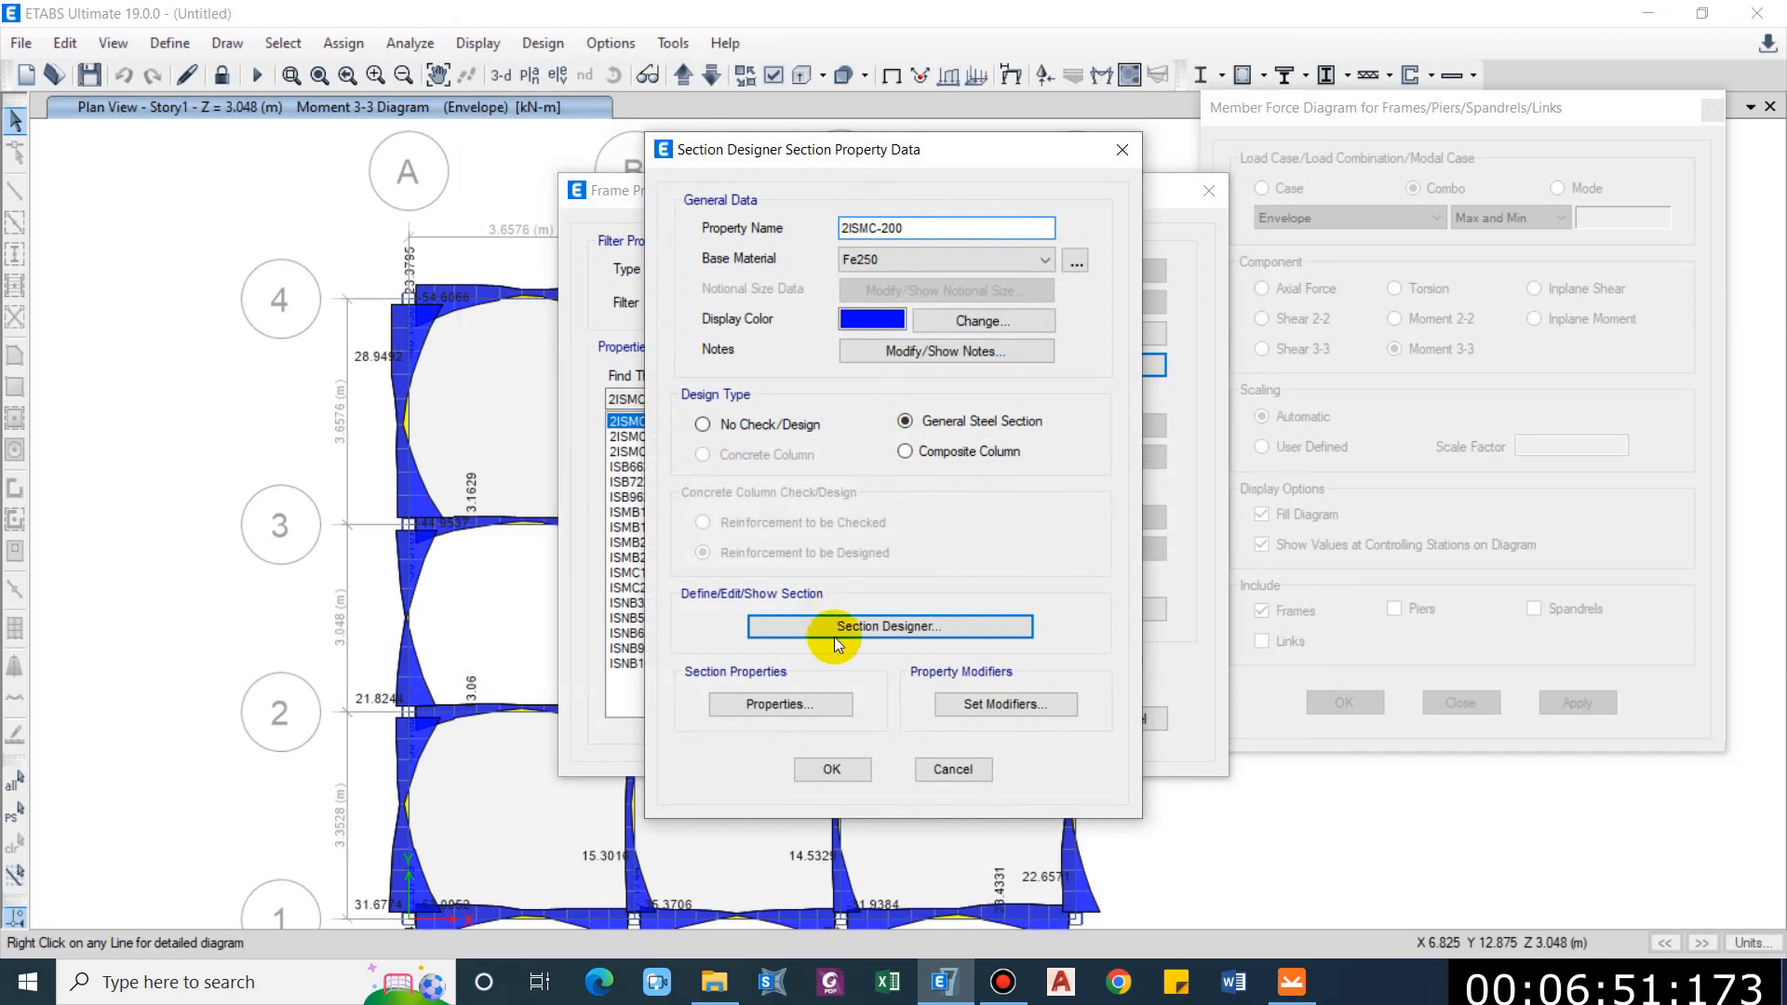
pyautogui.click(836, 633)
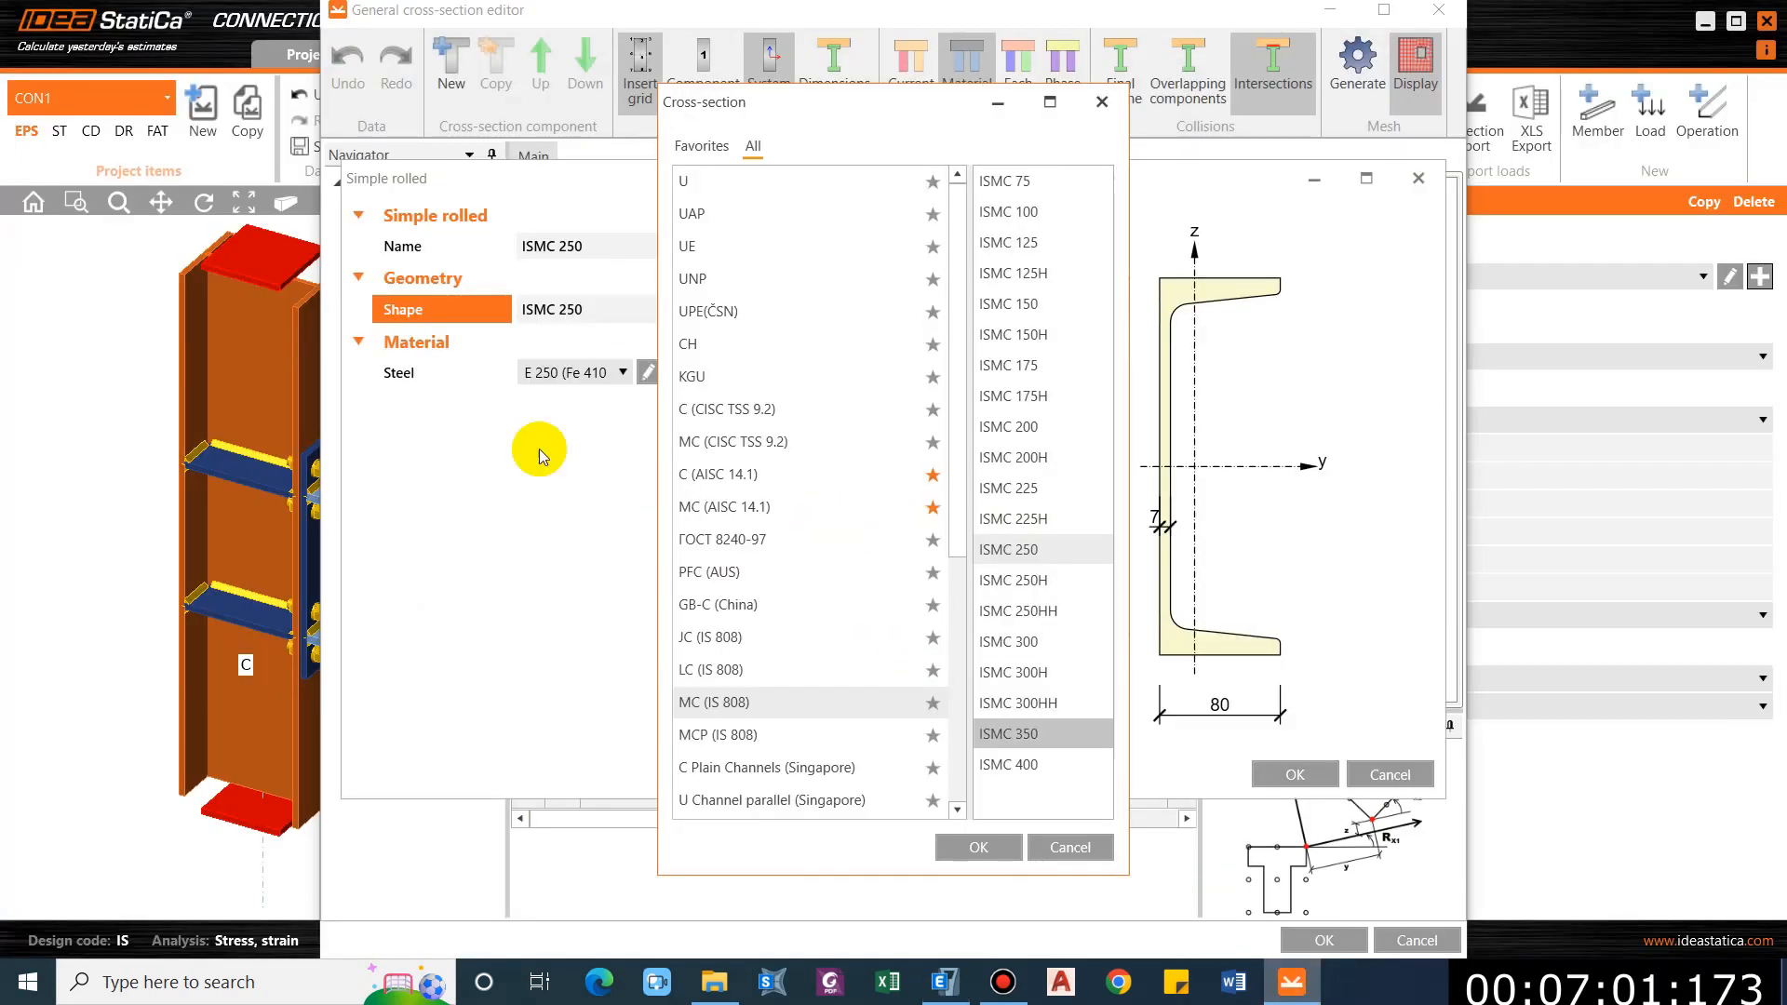
# In IDEA StatiCa, choose ISMC 200 as the channel shape and add it to the general cross-section.
pyautogui.click(1020, 433)
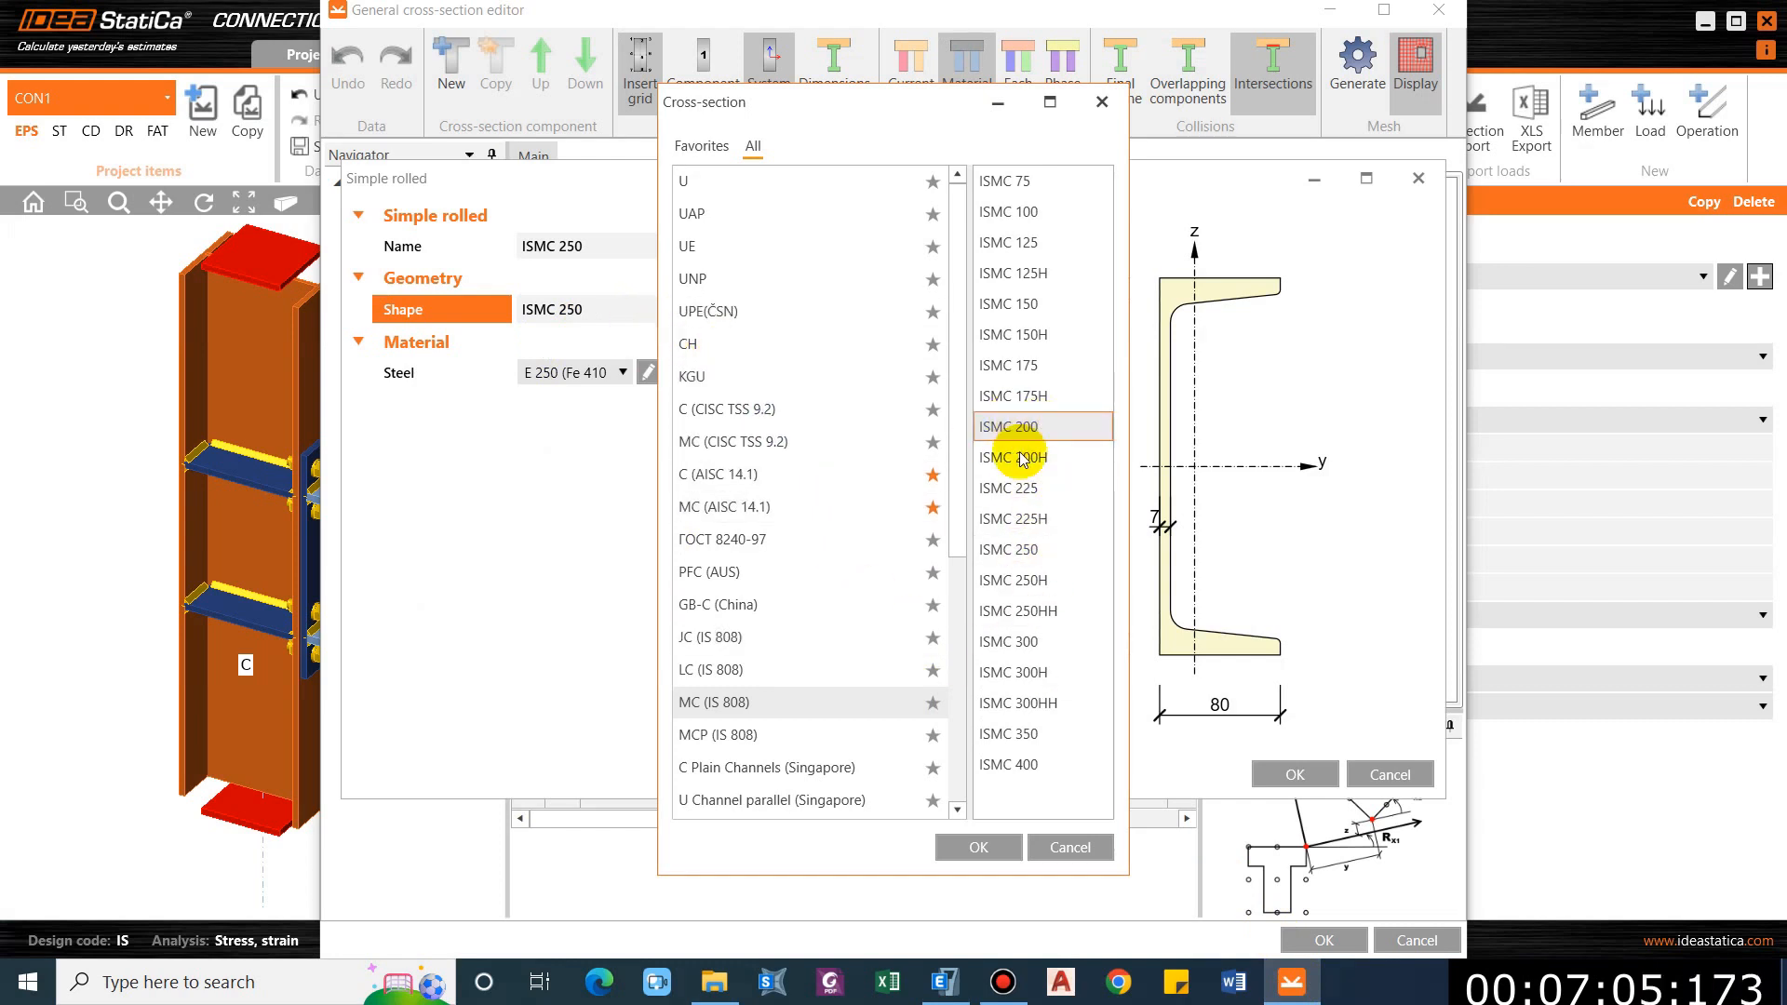
pyautogui.click(979, 847)
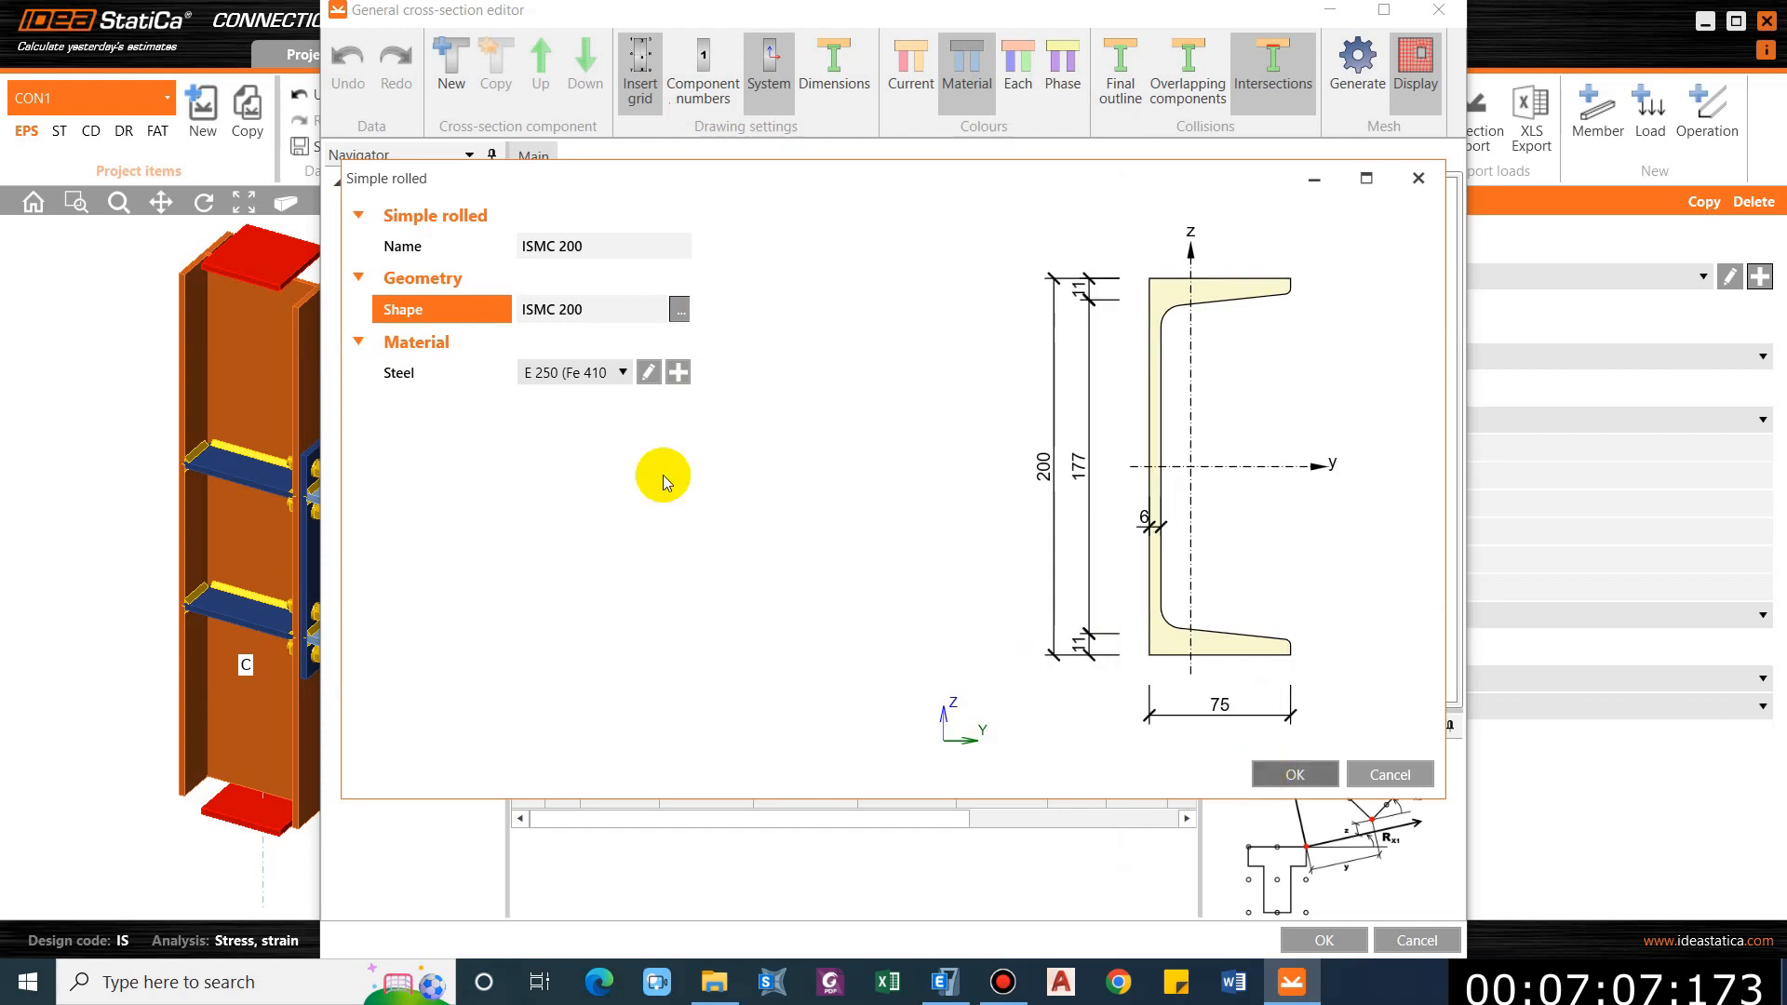
pyautogui.click(1271, 771)
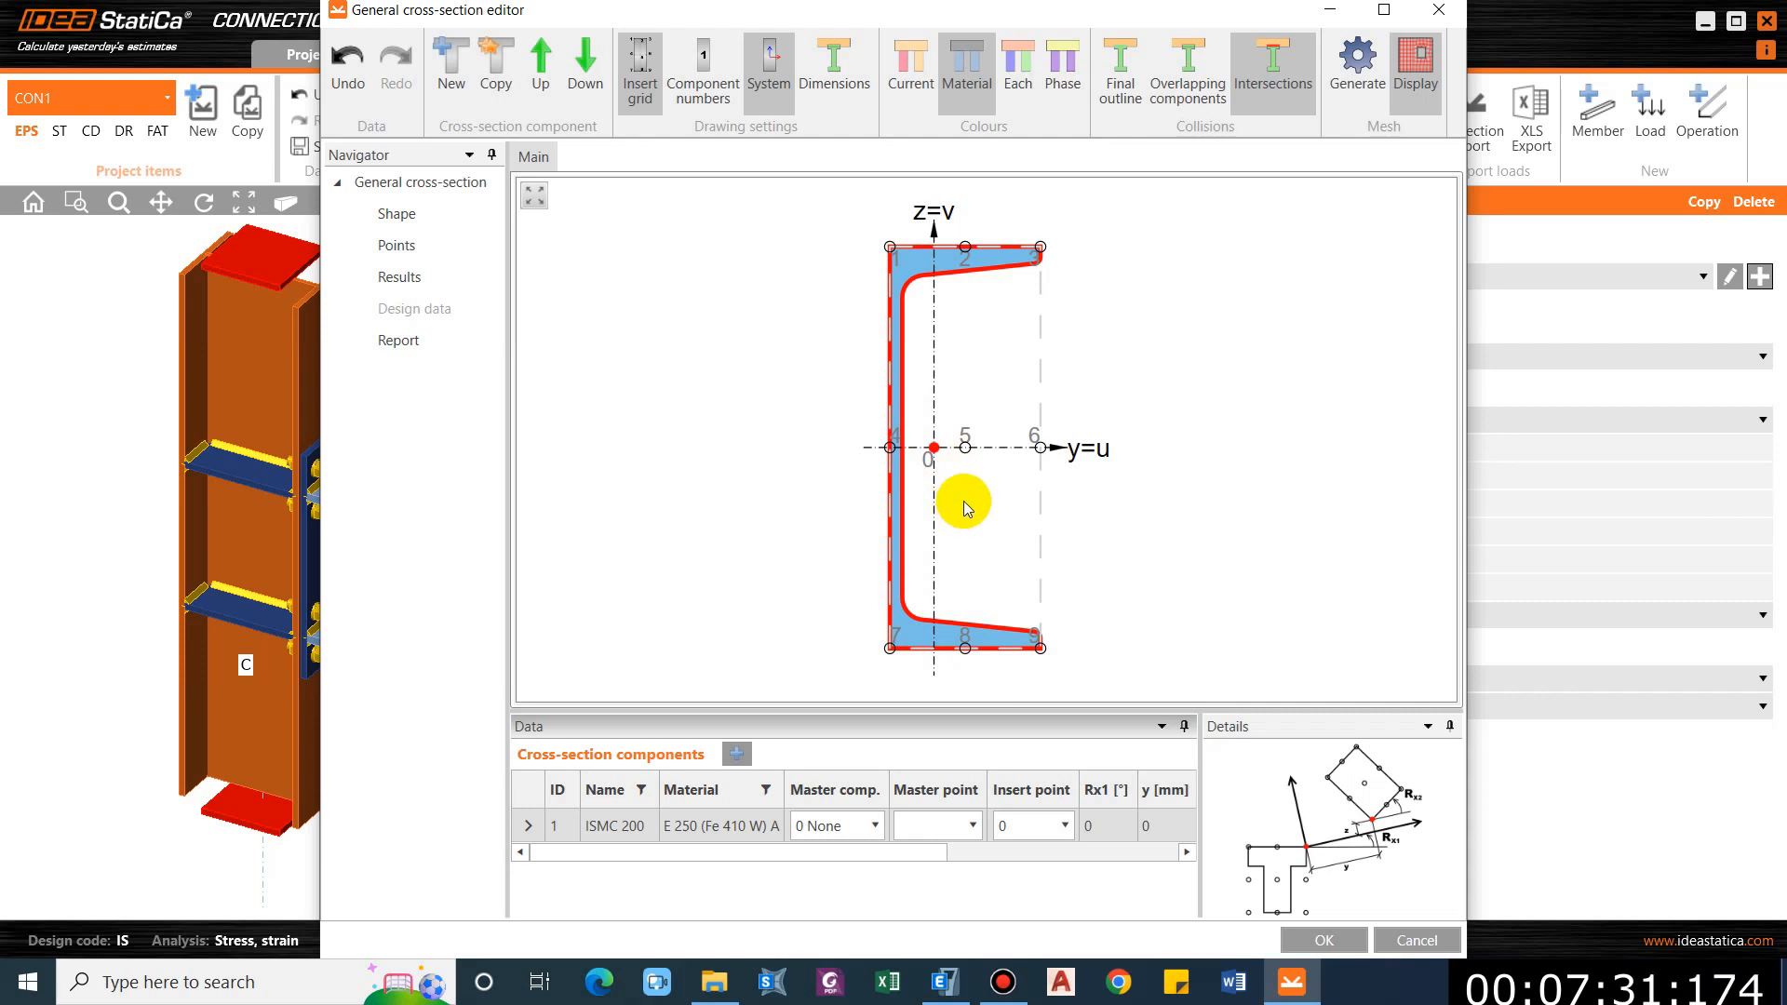
# Add a general plate component 8 mm thick and 200 mm wide in E 250 steel to the cross-section.
pyautogui.click(462, 86)
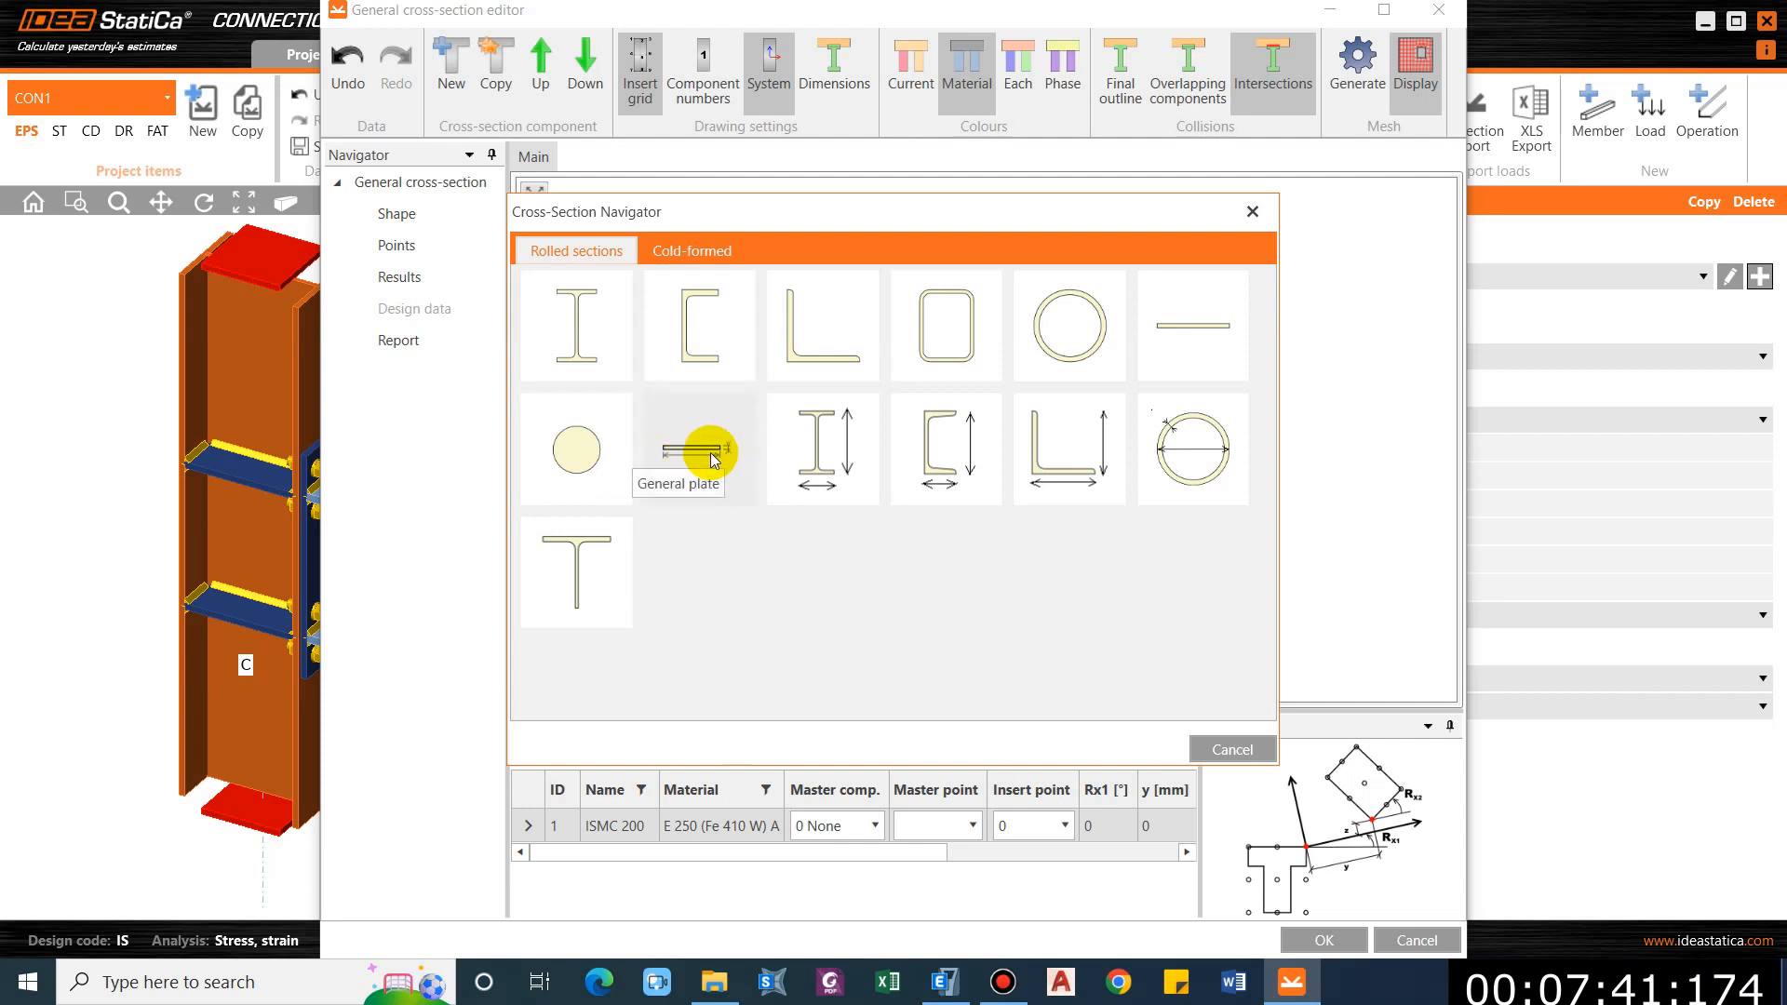
pyautogui.click(713, 454)
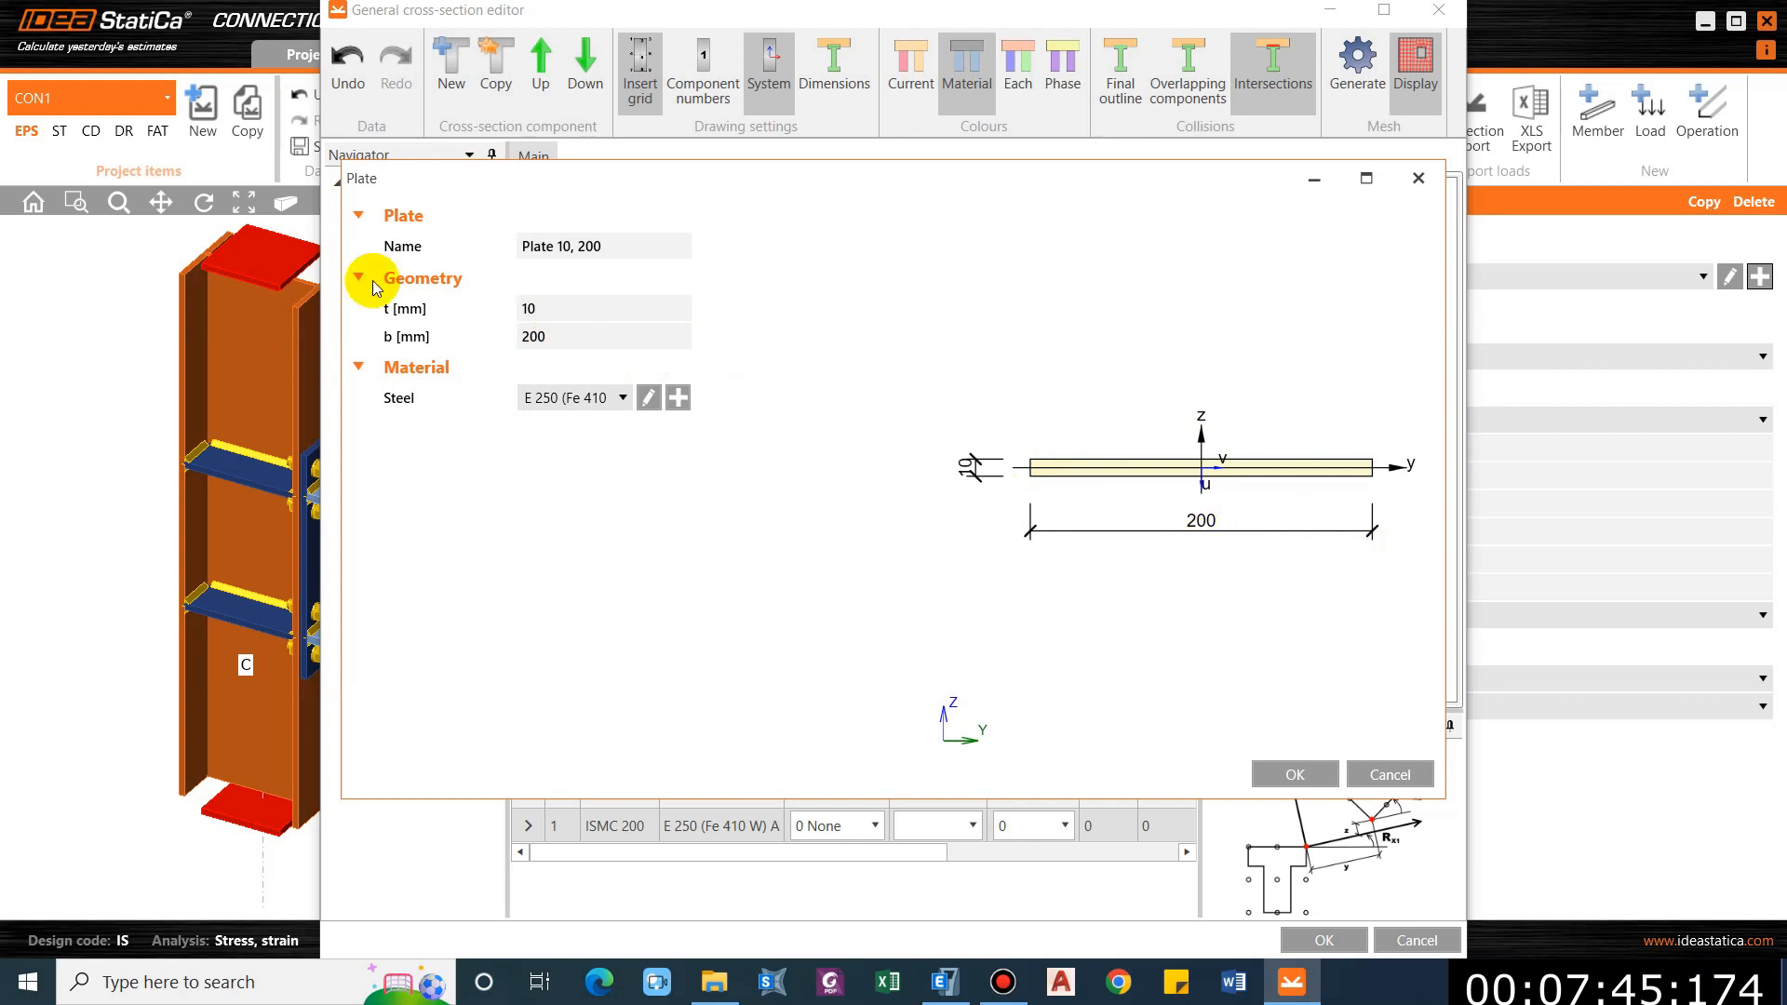
pyautogui.click(538, 308)
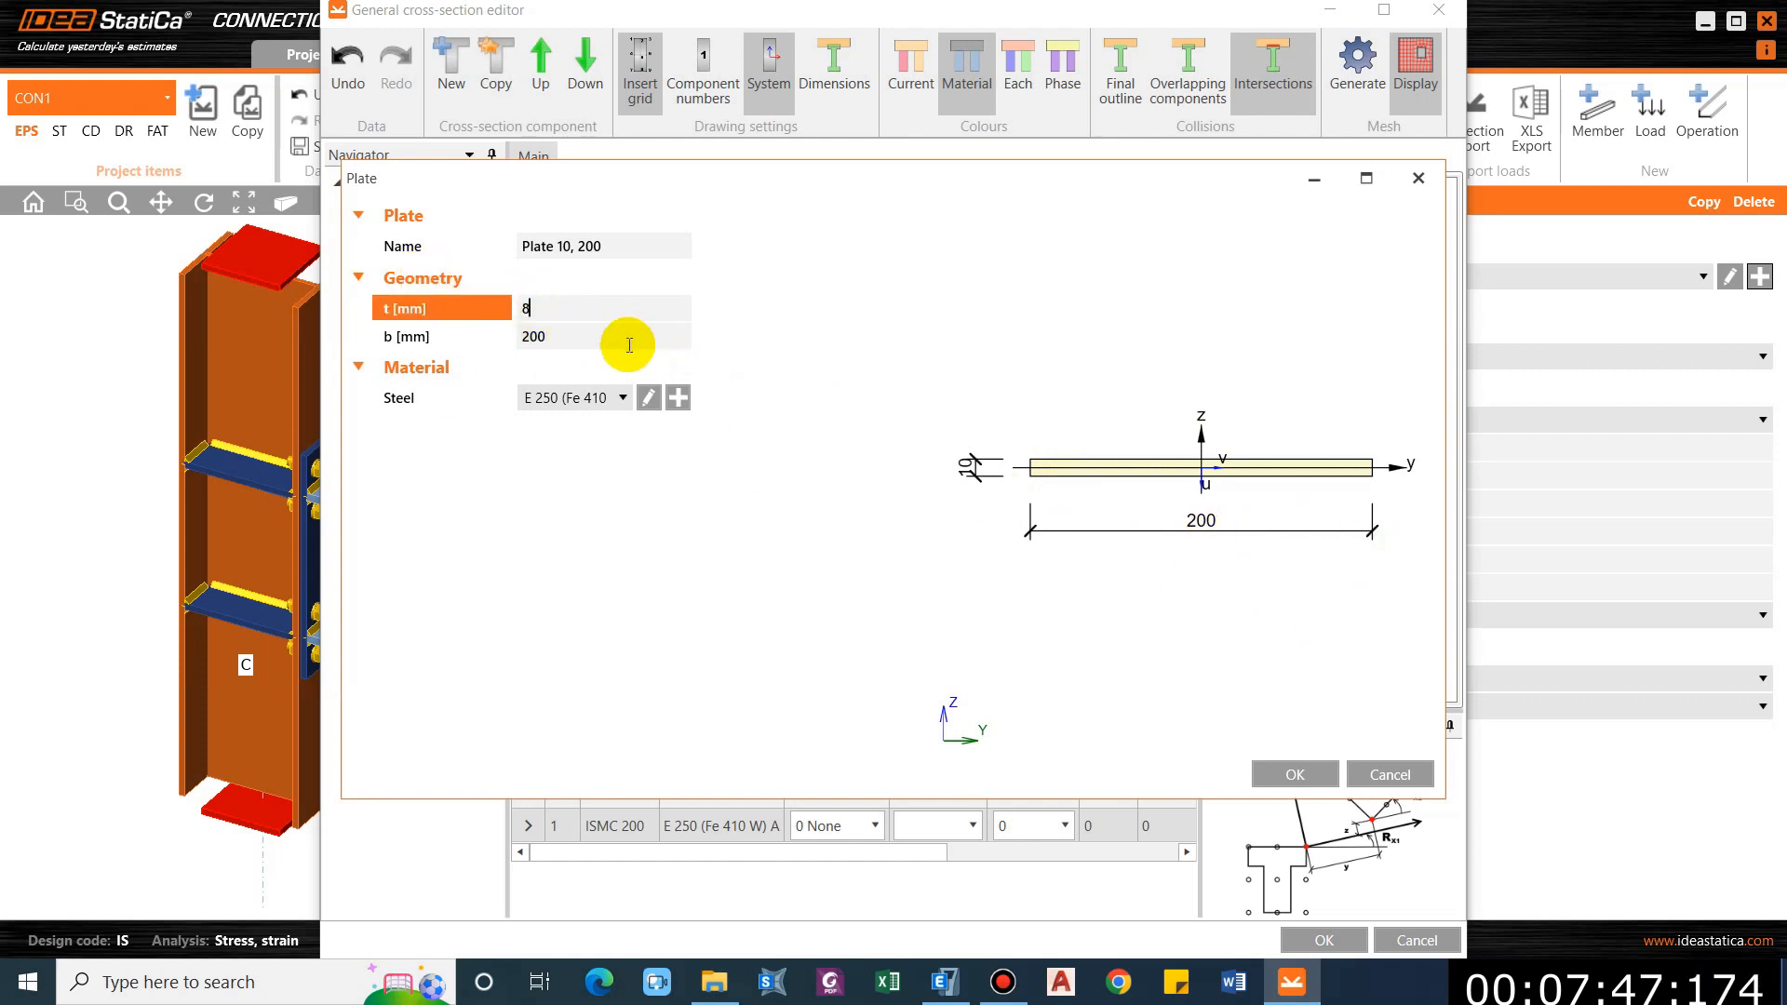
pyautogui.click(1307, 776)
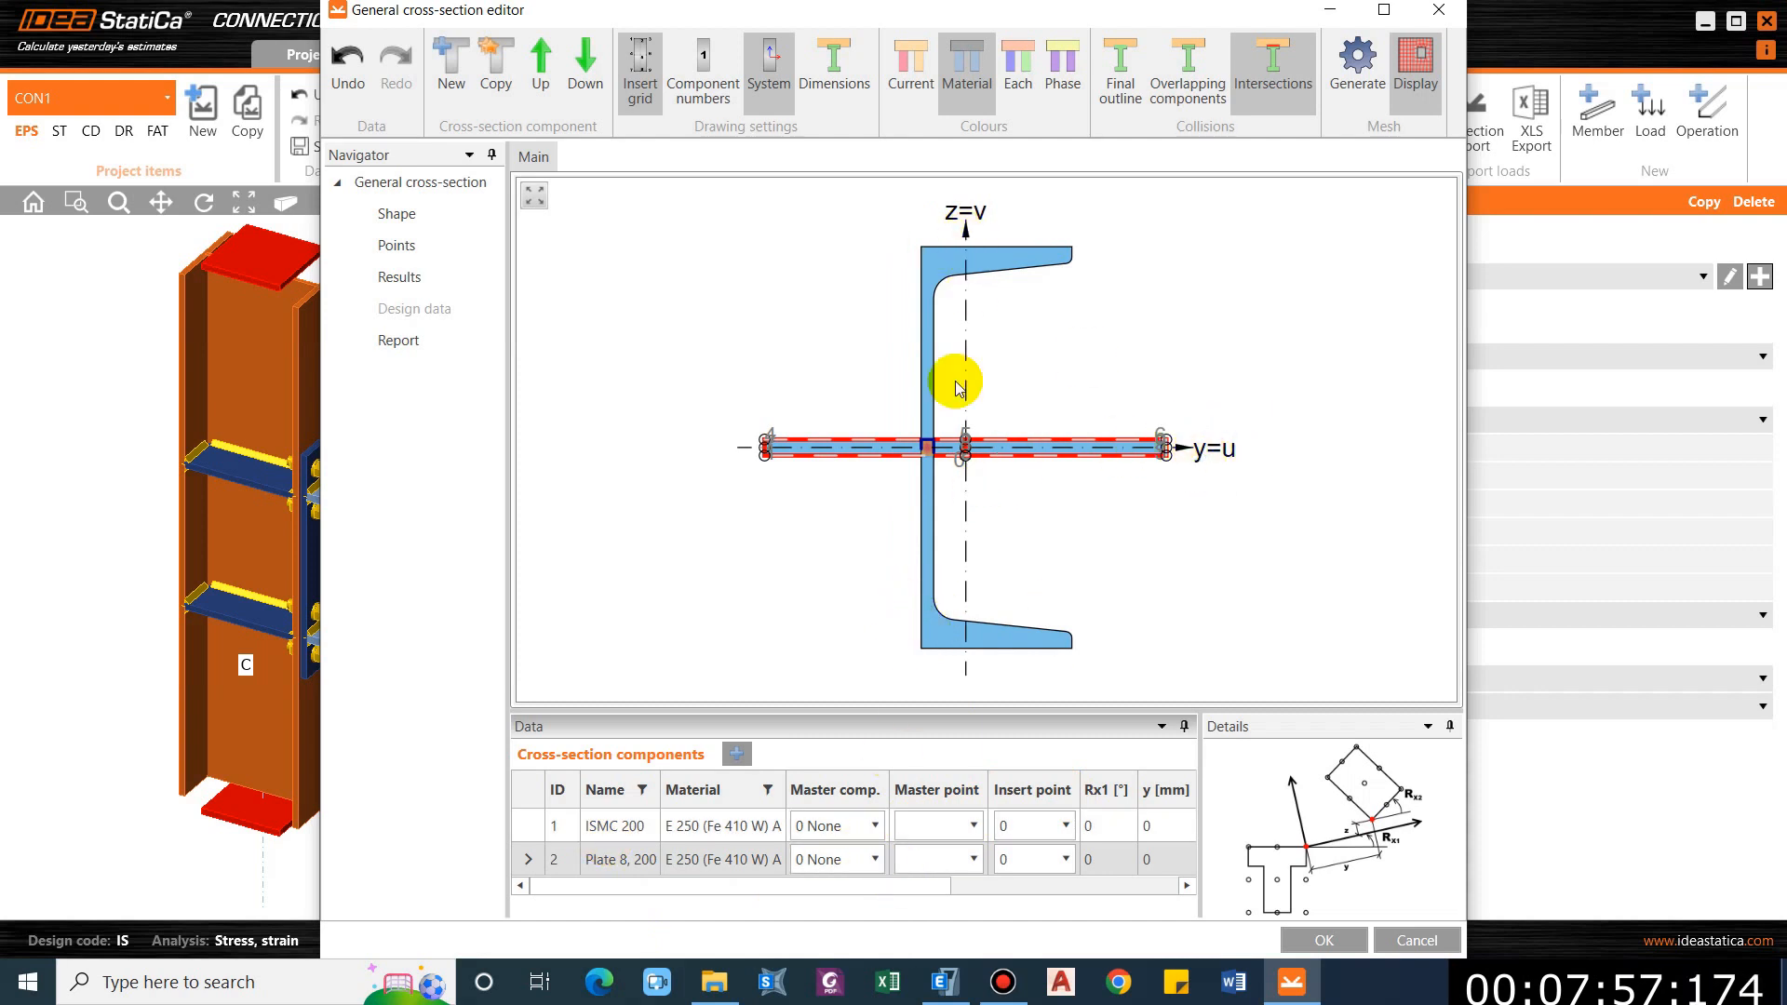
# Try y offsets of -100 mm and -90 mm for the ISMC 200 channel.
pyautogui.moveTo(845, 888); pyautogui.dragTo(1059, 888)
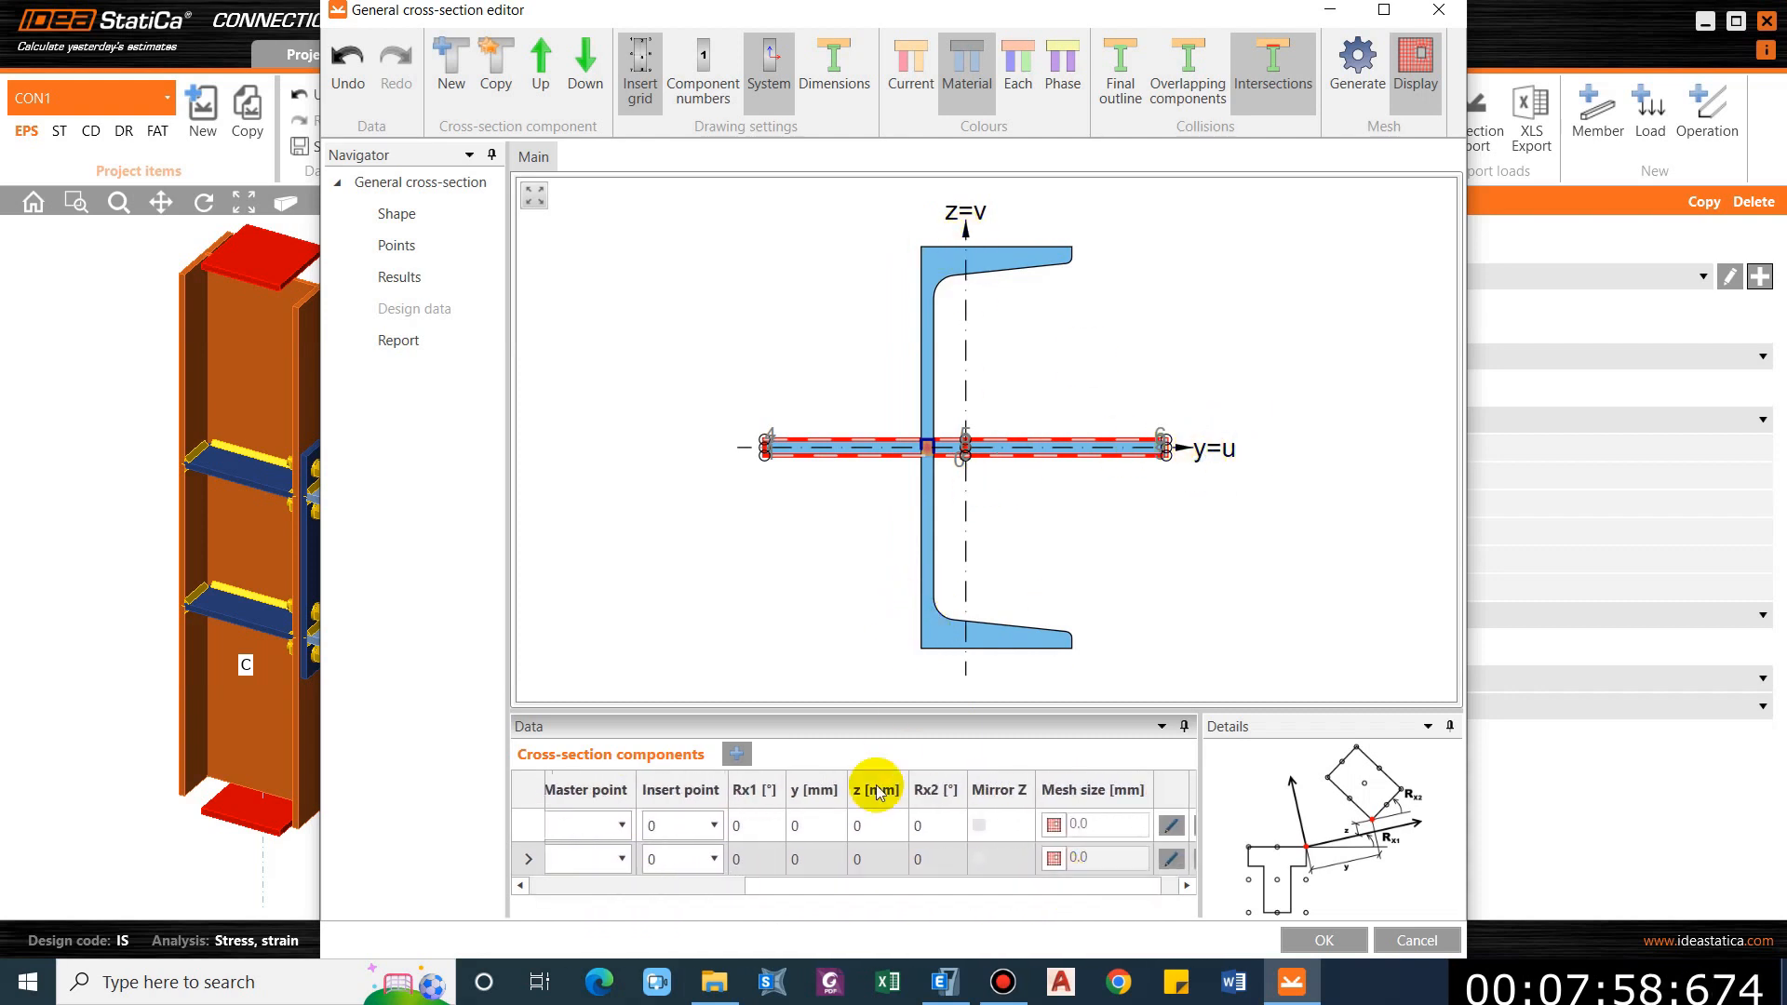
pyautogui.click(813, 825)
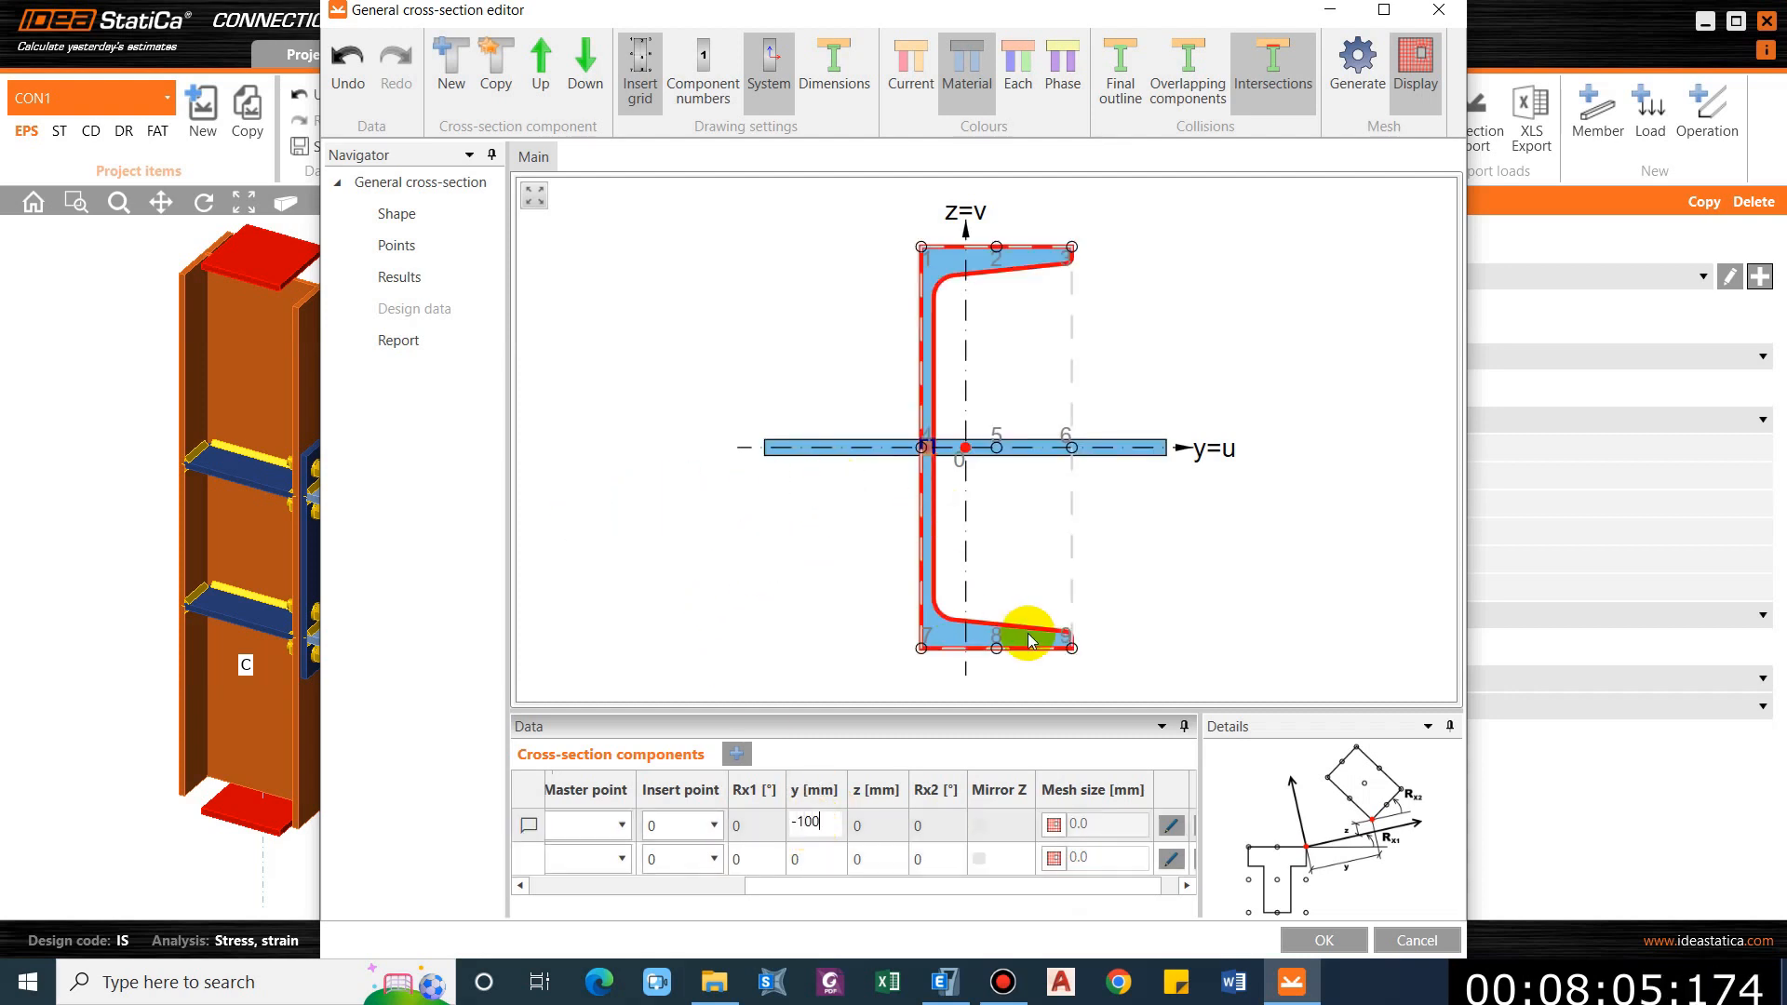
pyautogui.press('Tab')
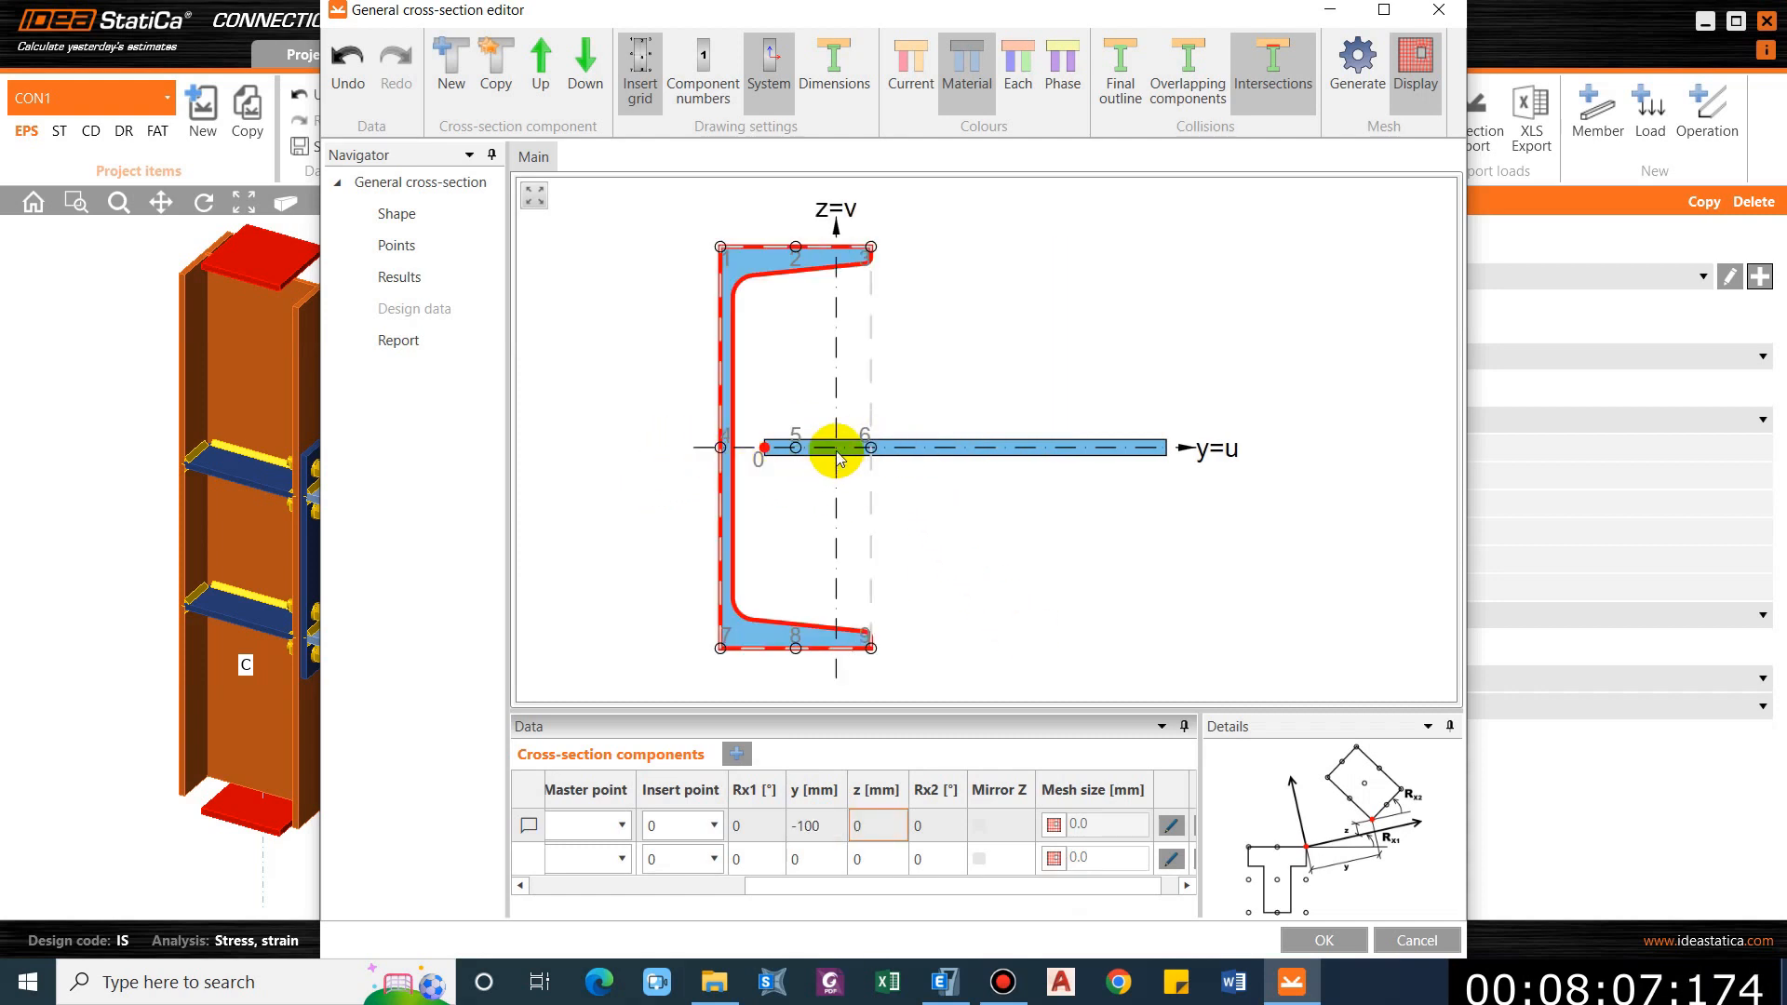
pyautogui.click(830, 827)
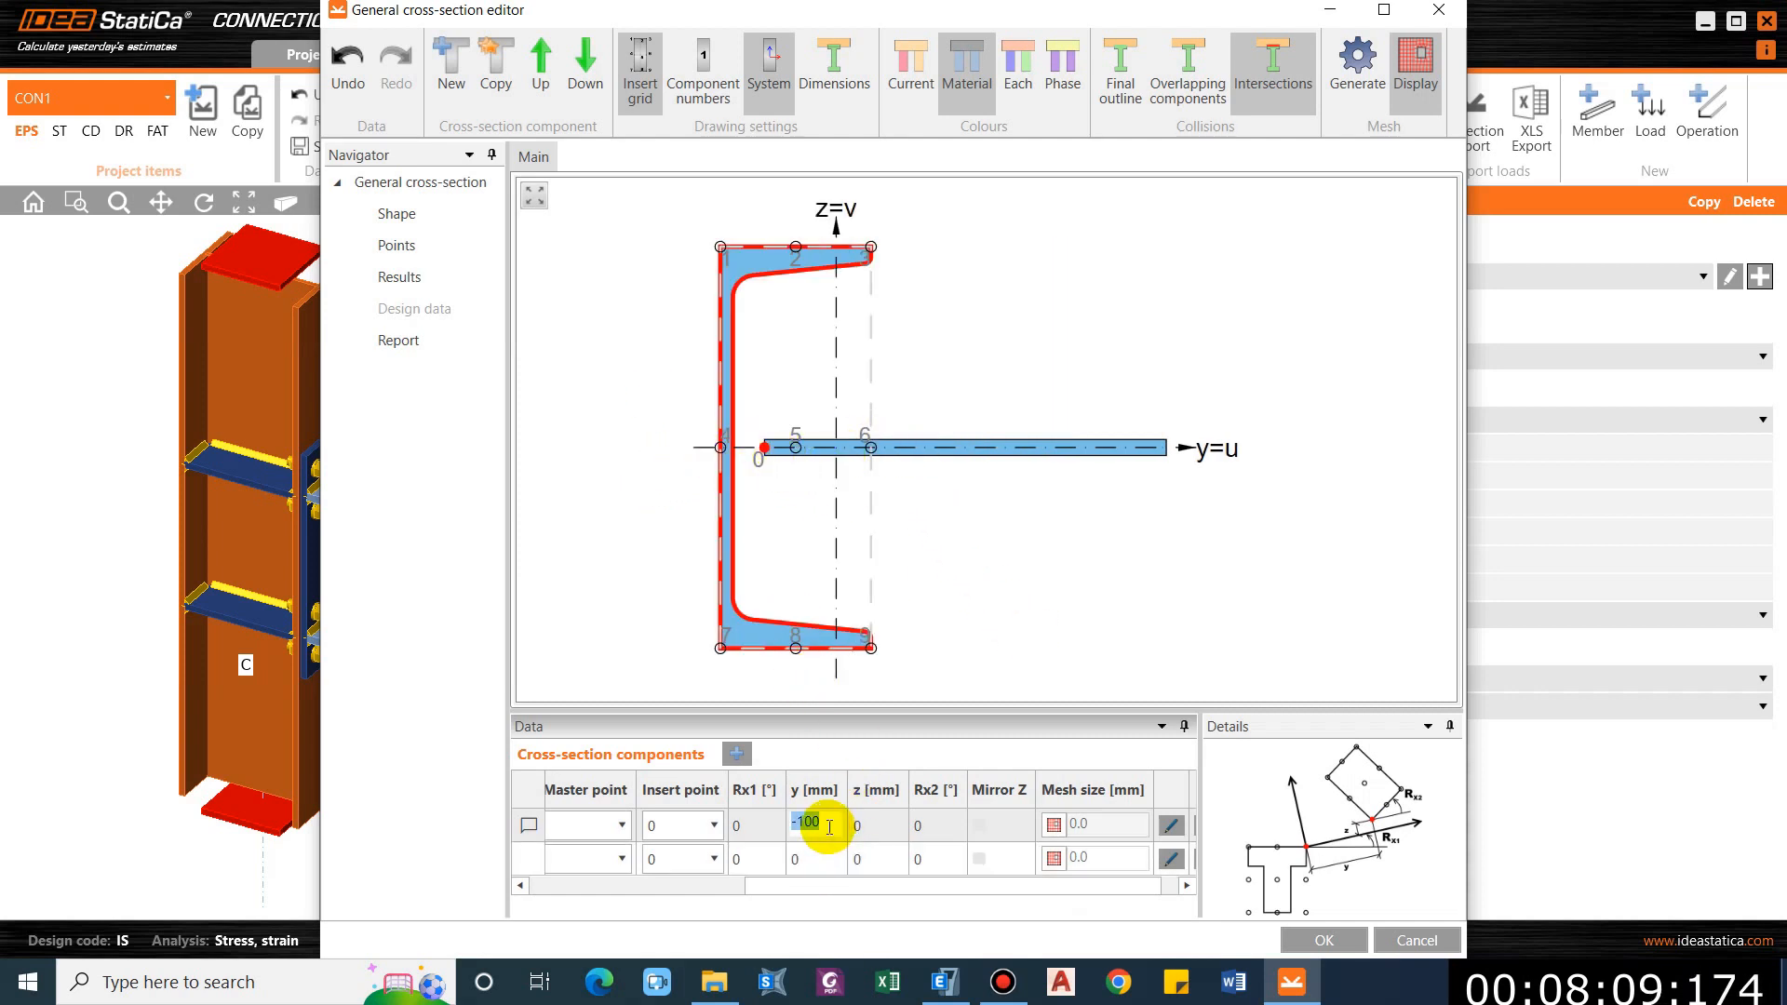
pyautogui.write('-90')
pyautogui.press('Tab')
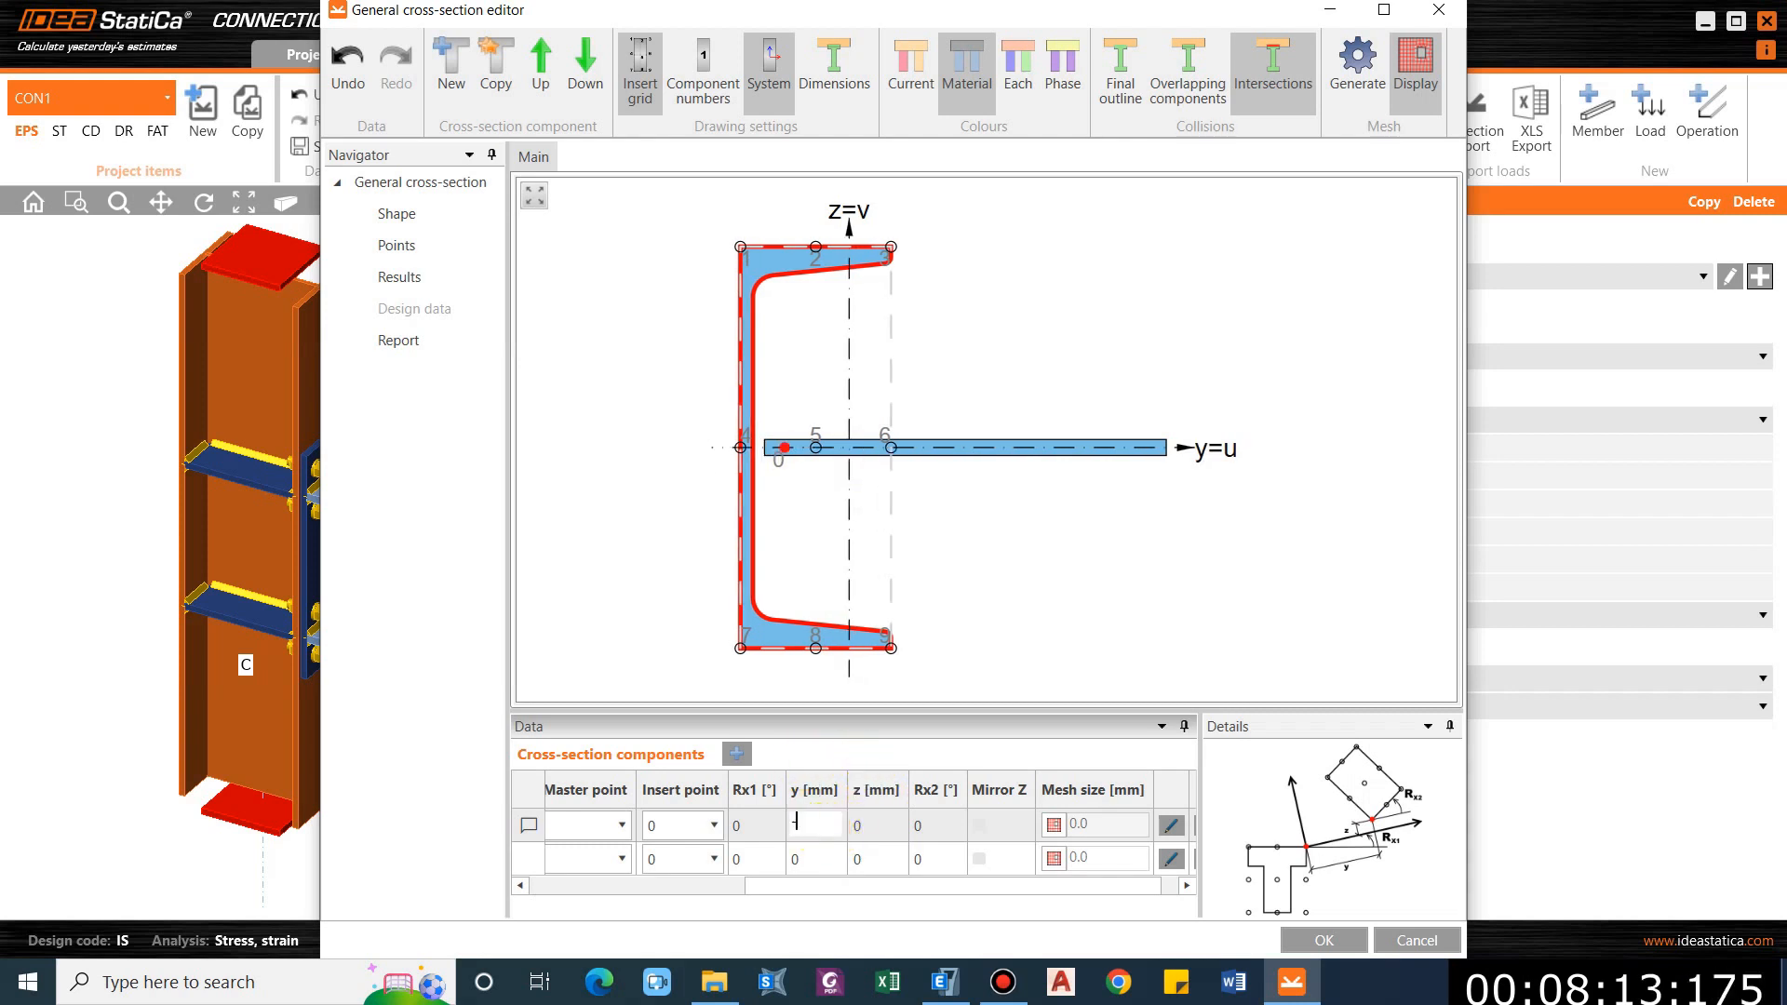
# Set the ISMC 200 channel's y offset to -78 mm to align its web with the plate's end.
pyautogui.press('BackSpace')
pyautogui.press('BackSpace')
pyautogui.write('78')
pyautogui.press('Tab')
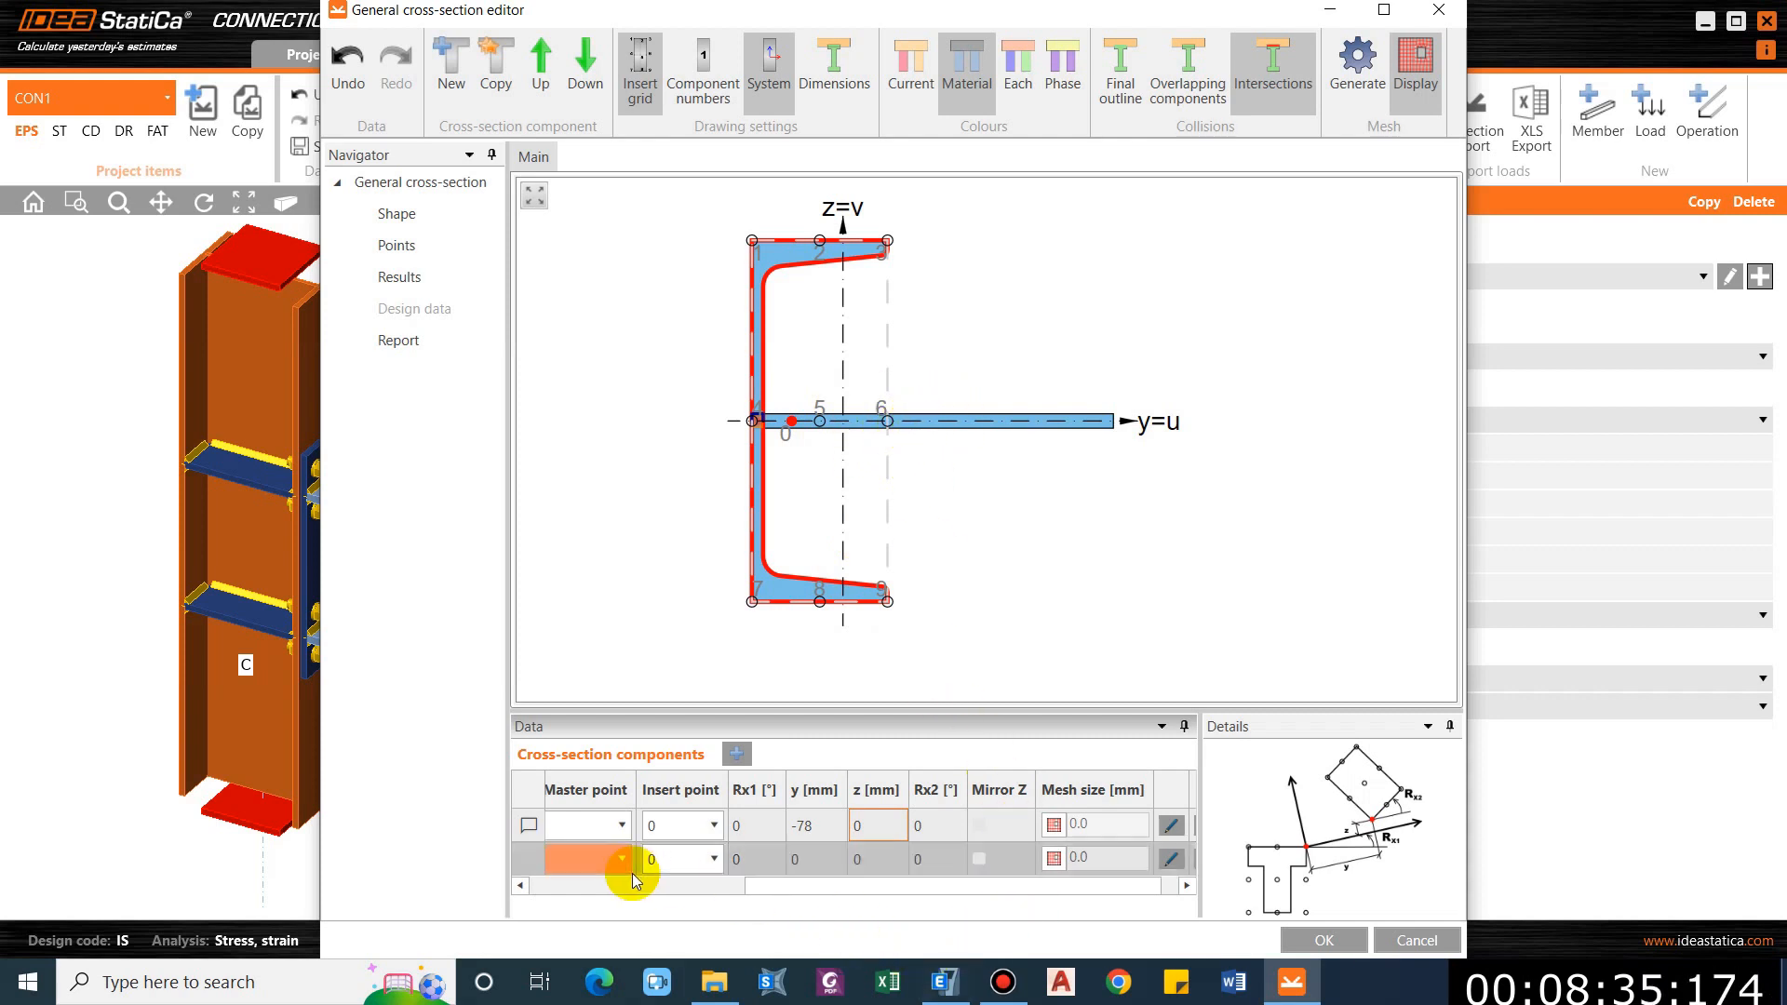
# Set the 8 mm plate's z offset to -104 mm and check its fit under the channel's lower flange.
pyautogui.click(663, 884)
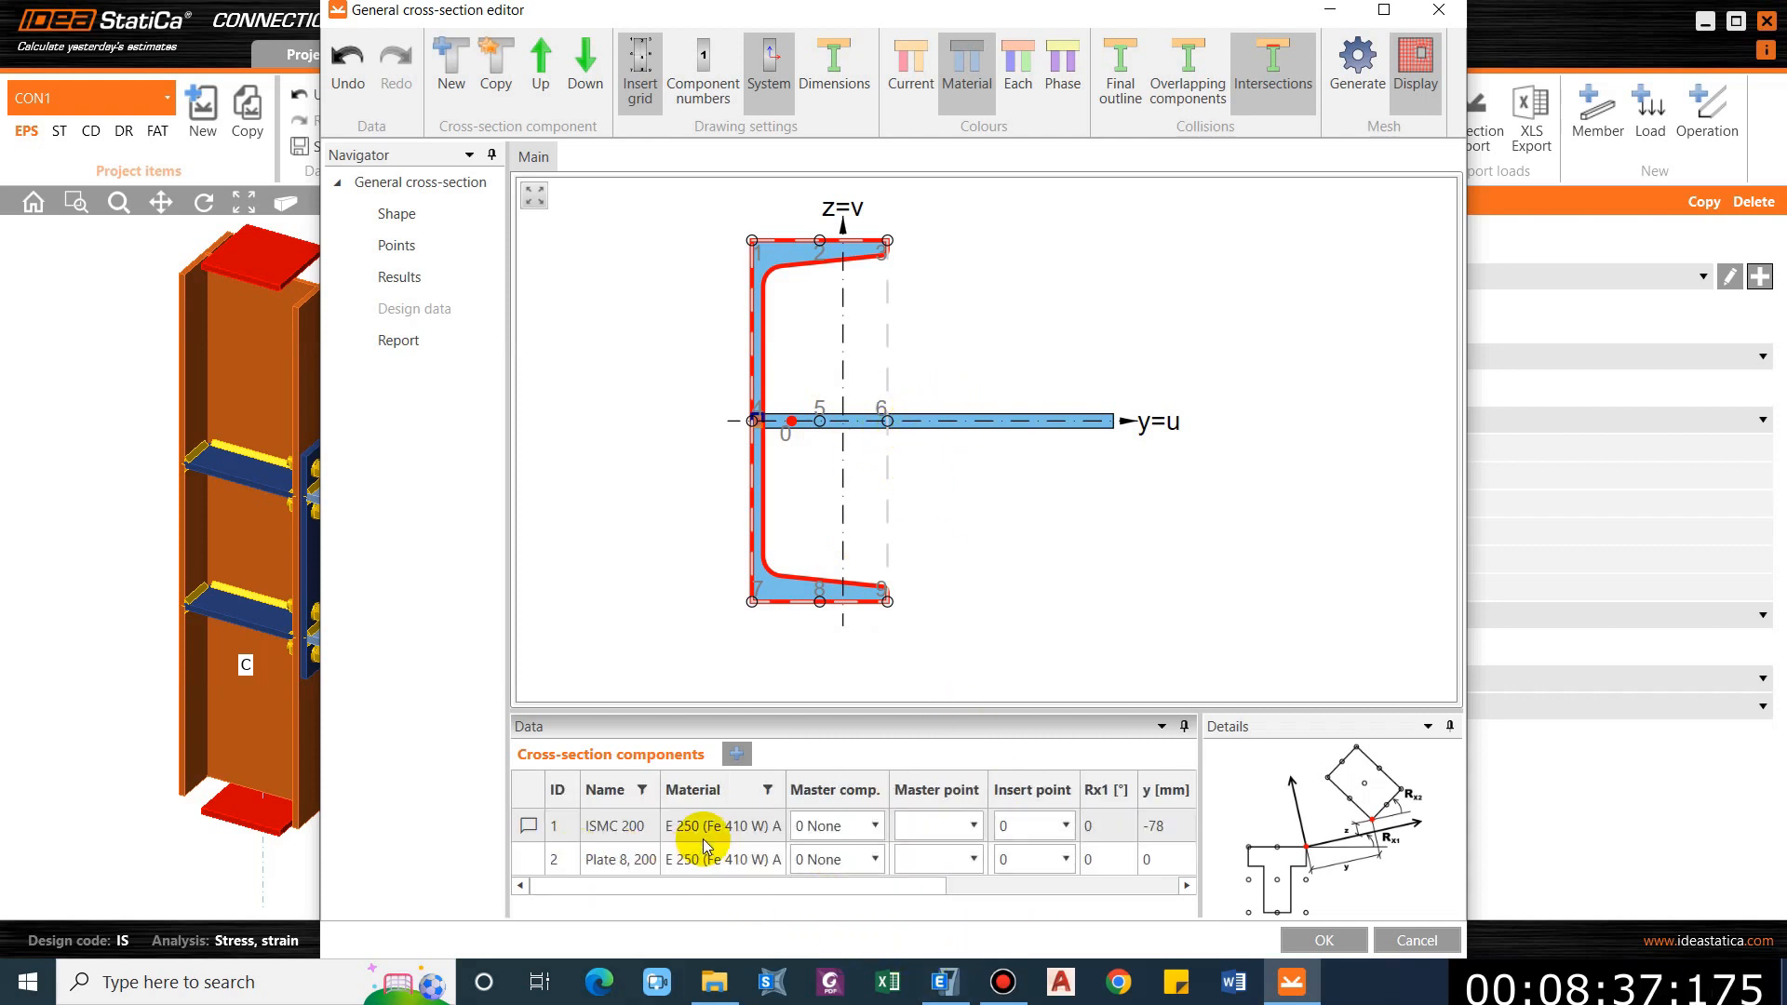
pyautogui.moveTo(757, 886); pyautogui.dragTo(1149, 869)
pyautogui.click(828, 859)
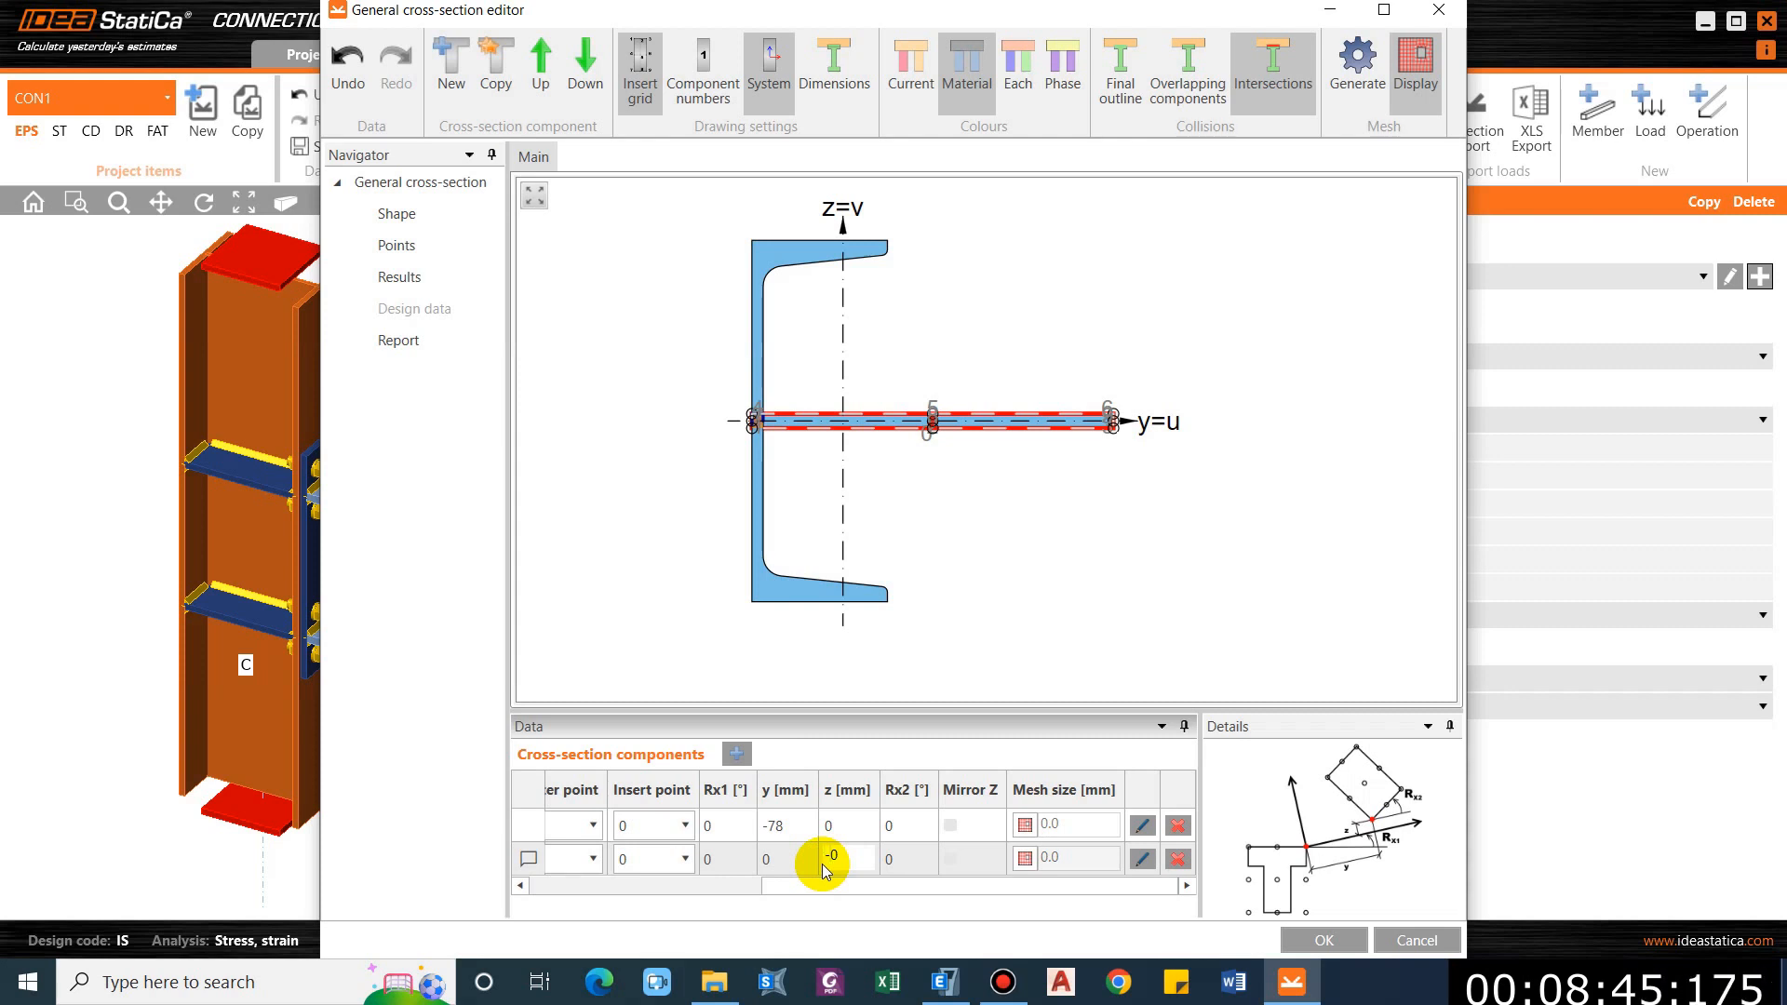
pyautogui.write('-104')
pyautogui.press('Tab')
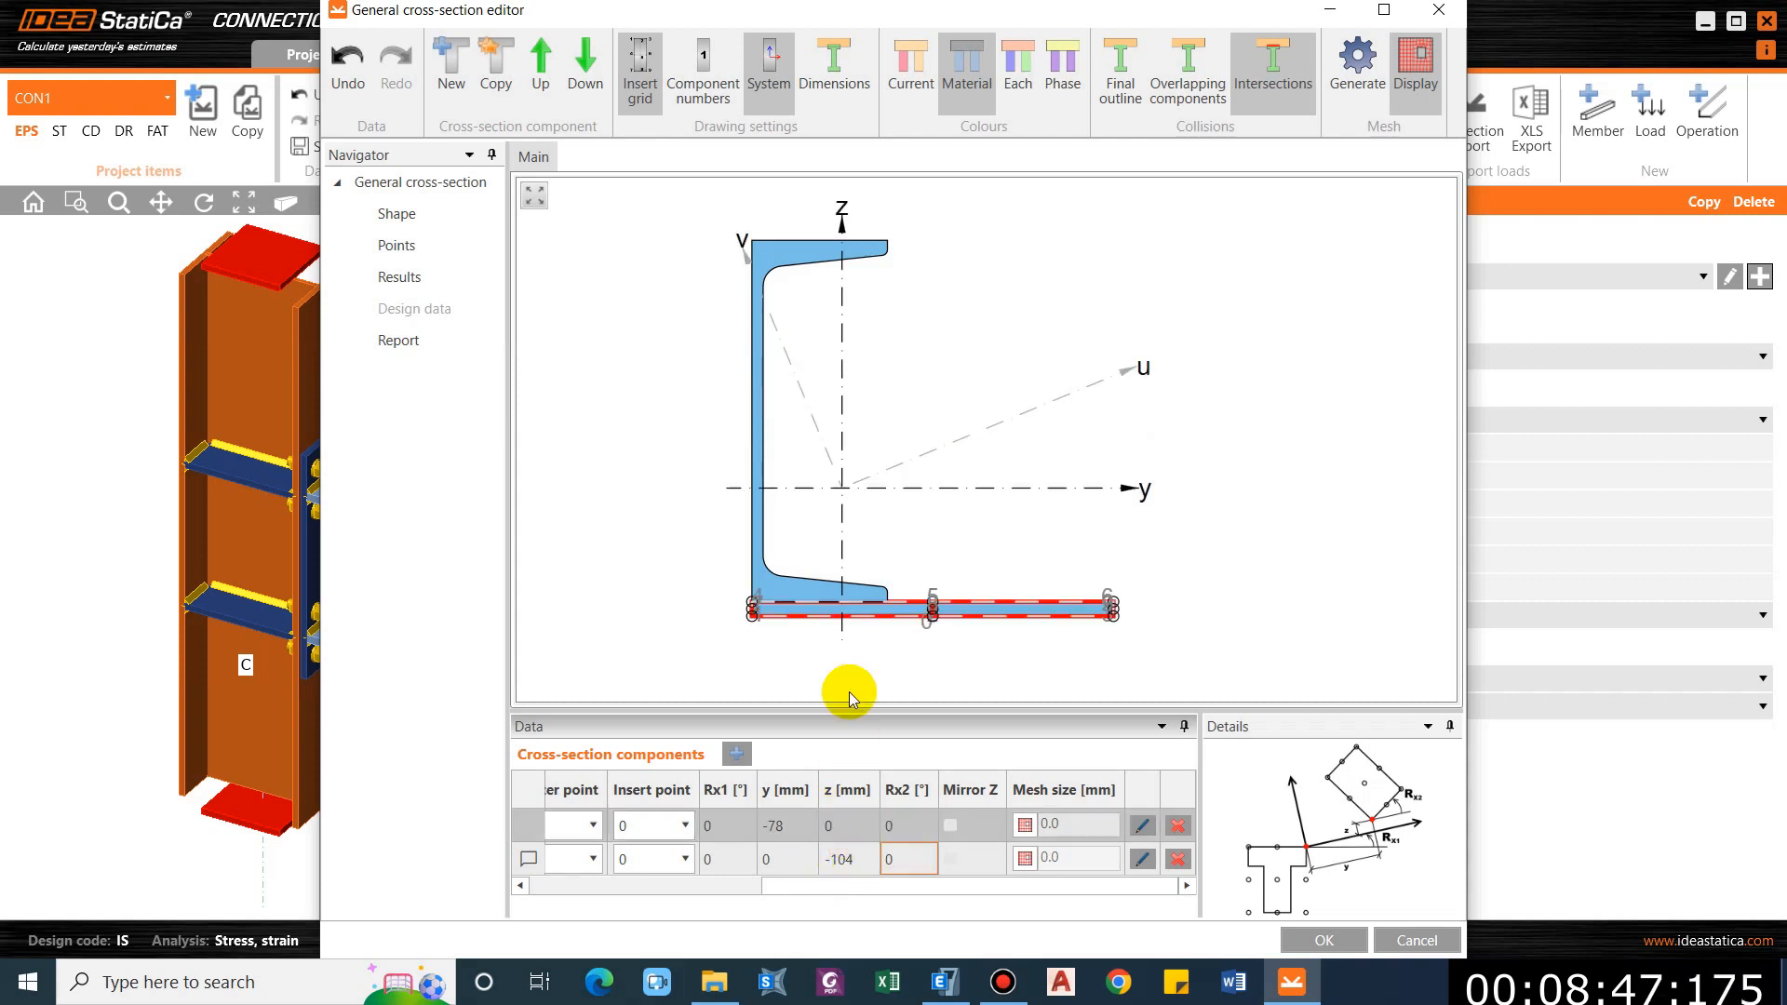
pyautogui.scroll(5, 745, 581)
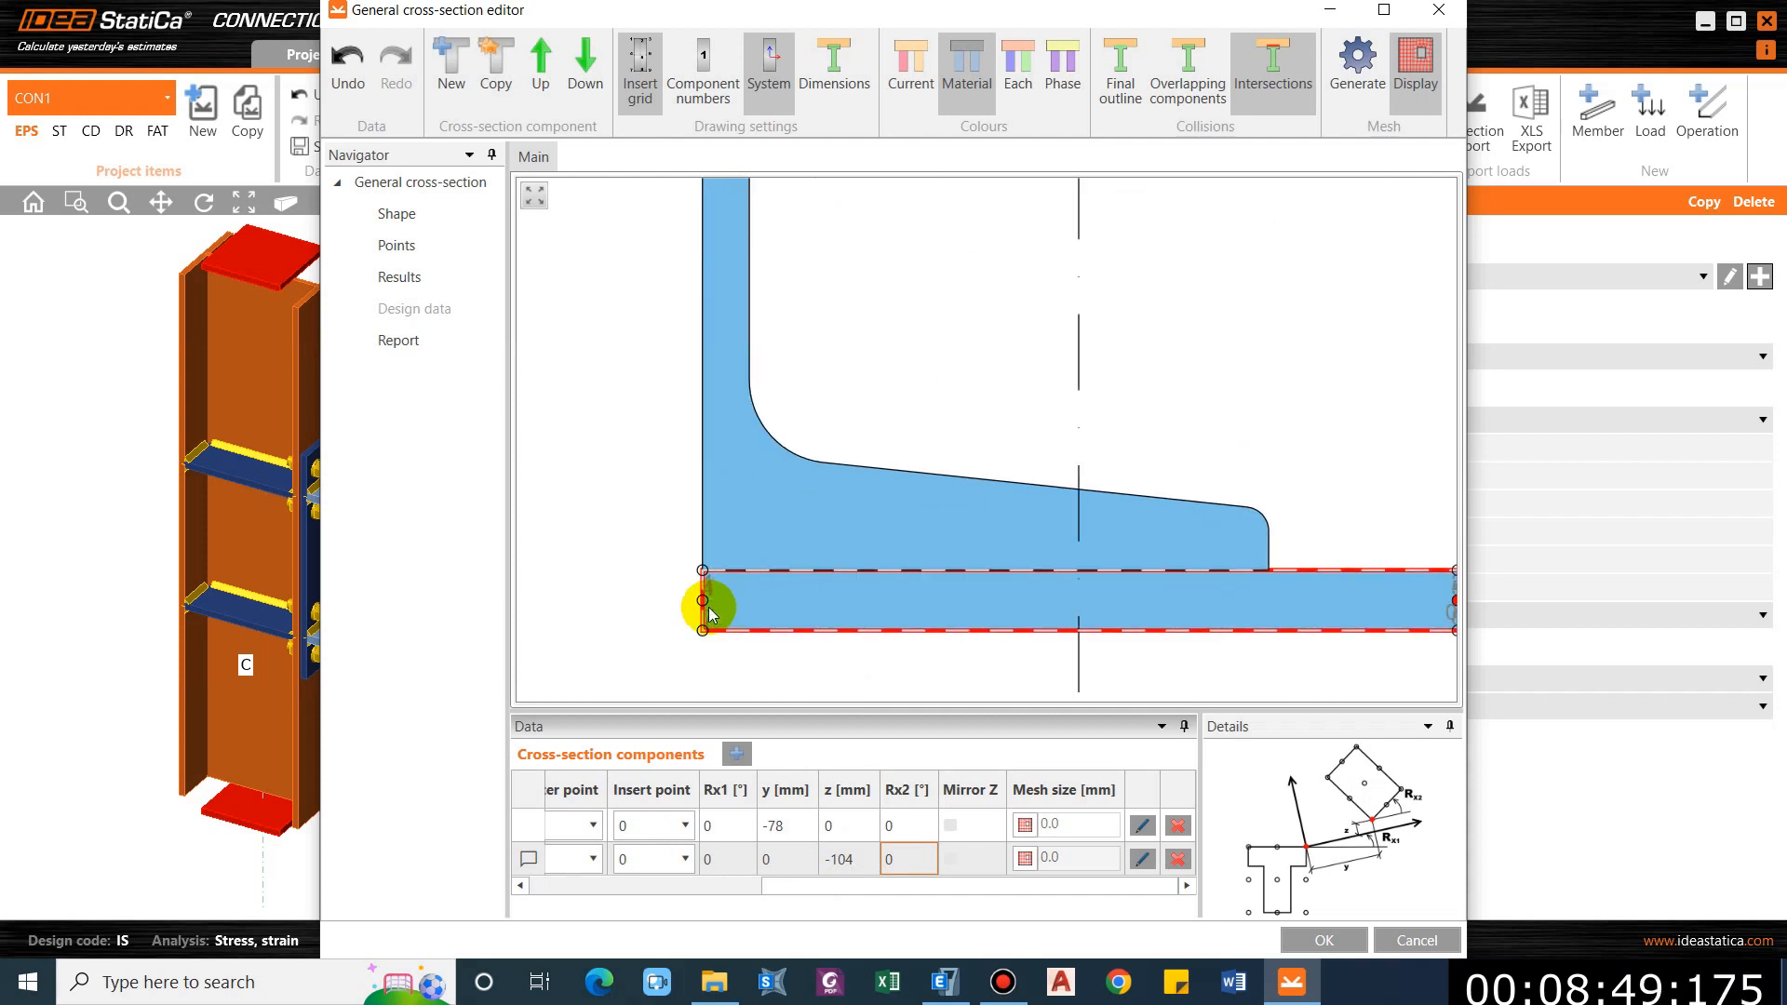
pyautogui.scroll(-5, 707, 615)
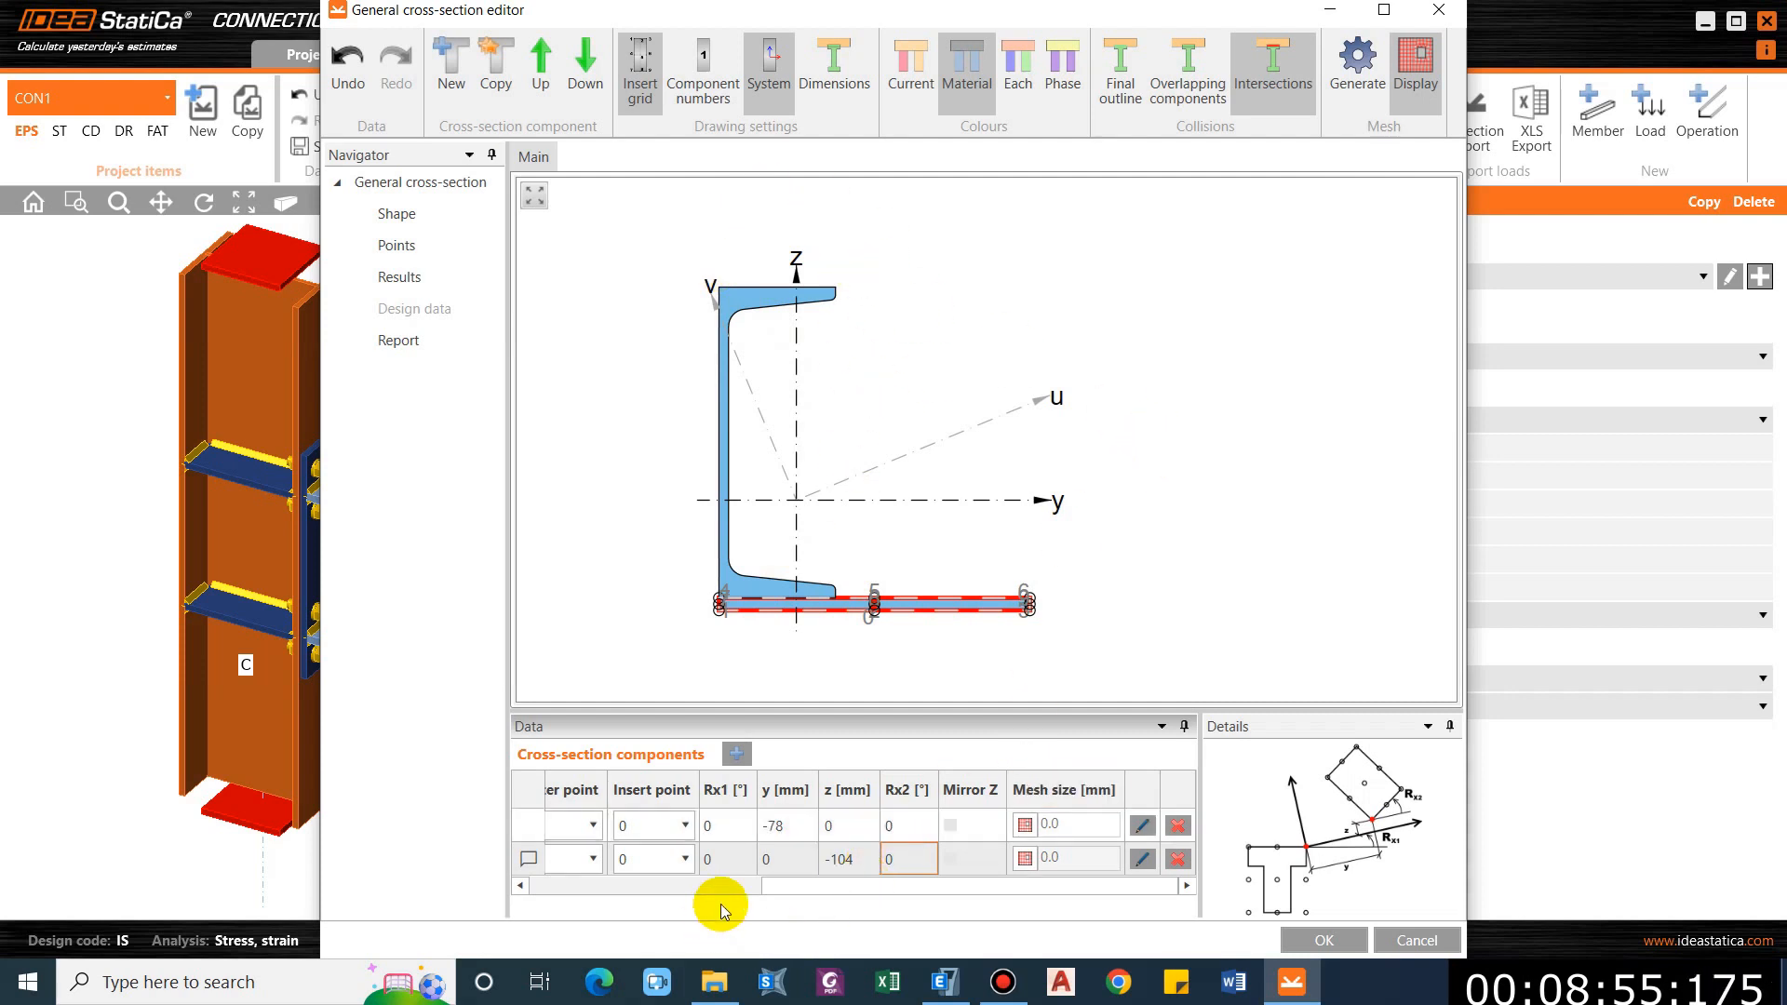
# Copy the ISMC 200 channel, mirror the copy about Z and set its y offset to 78 mm.
pyautogui.moveTo(833, 885); pyautogui.dragTo(603, 885)
pyautogui.click(496, 65)
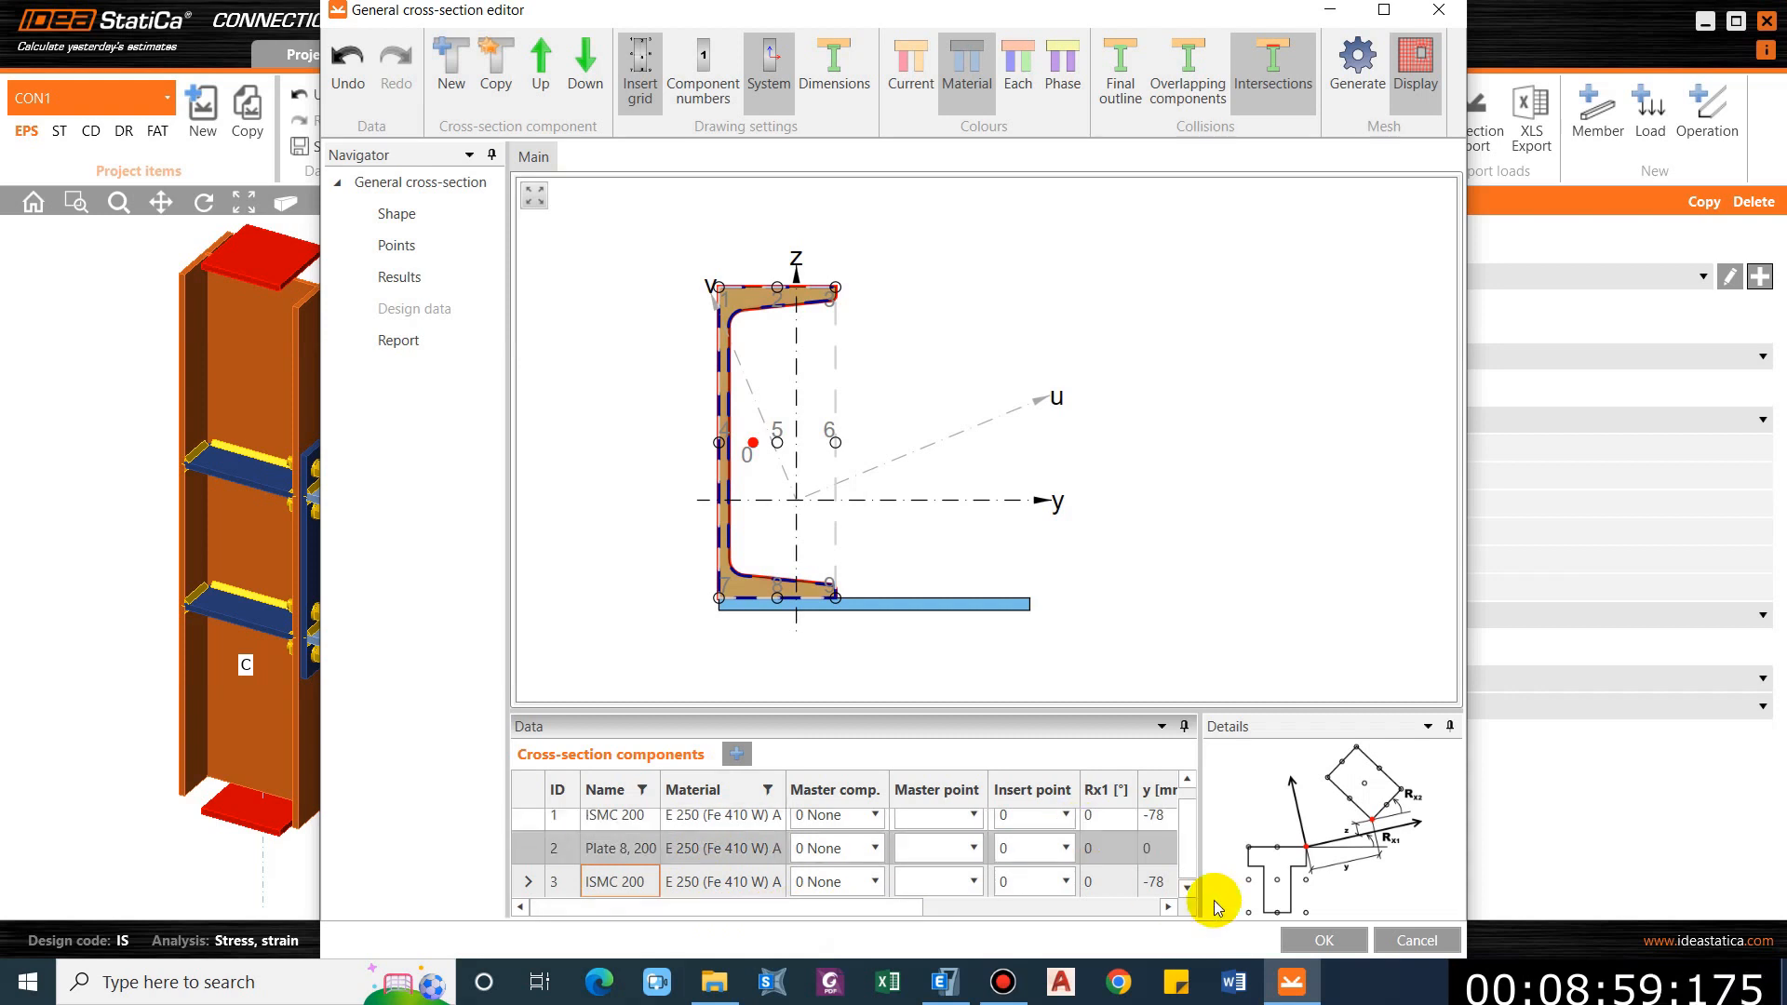
pyautogui.click(1168, 907)
pyautogui.click(1168, 907)
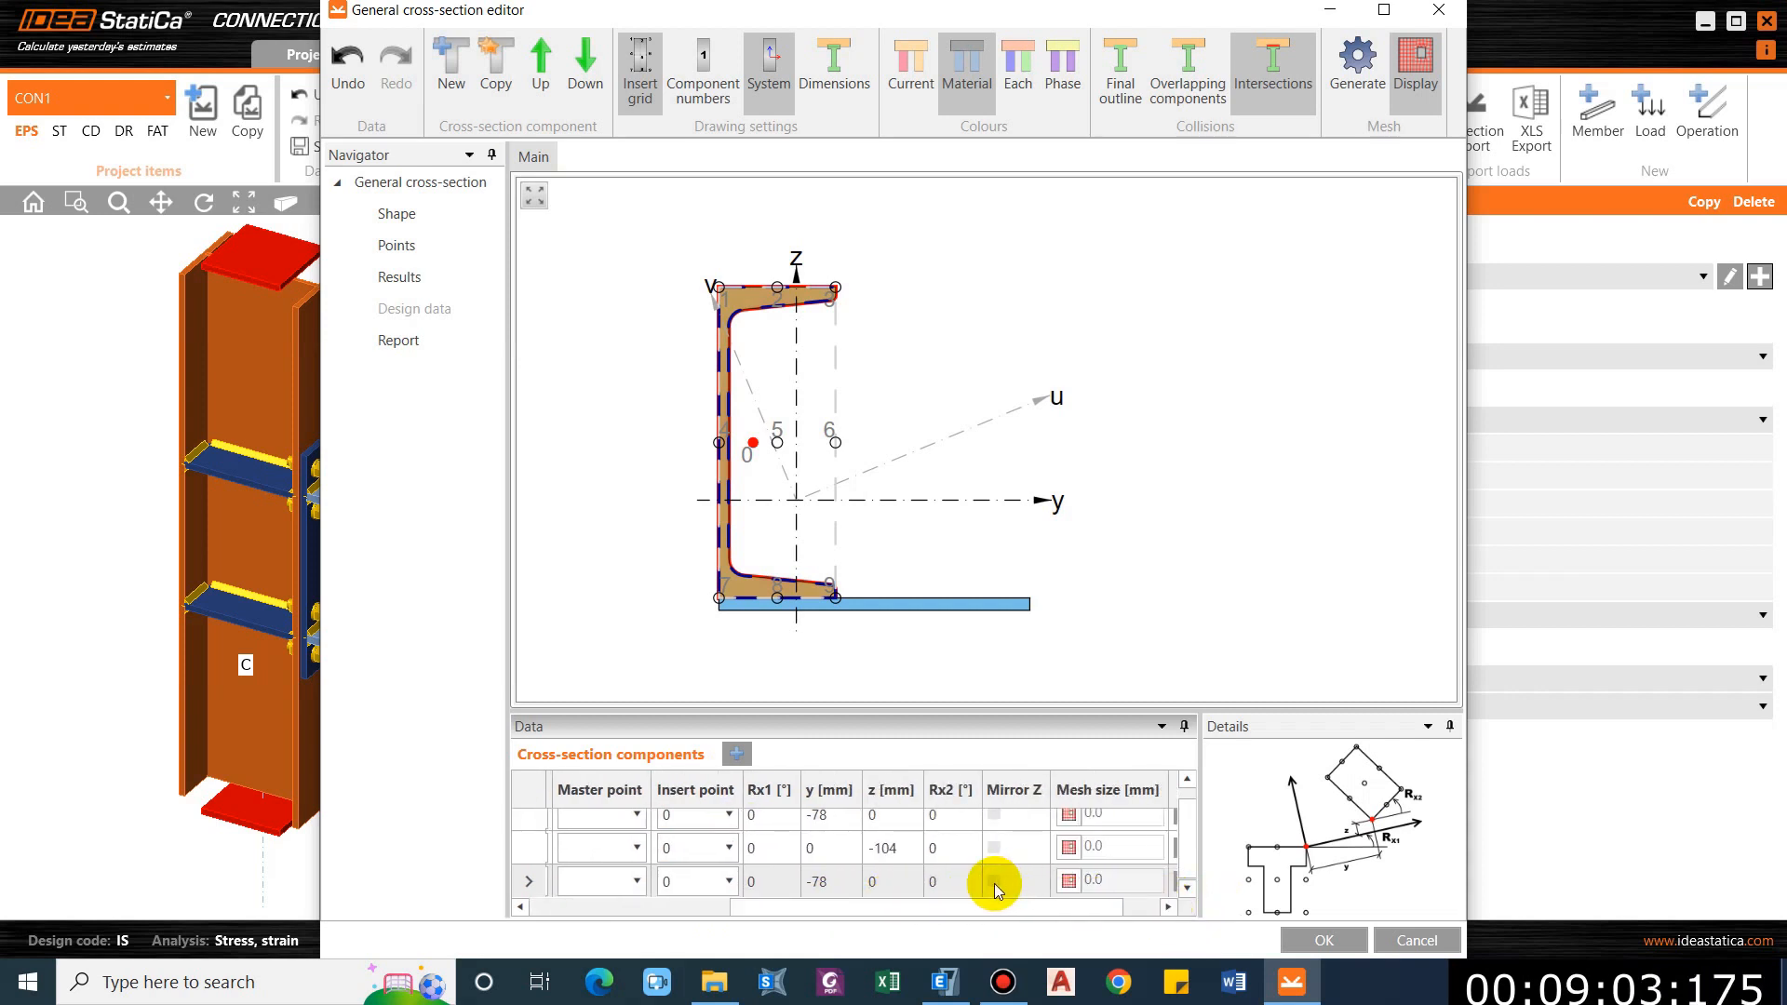
pyautogui.click(994, 885)
pyautogui.click(810, 882)
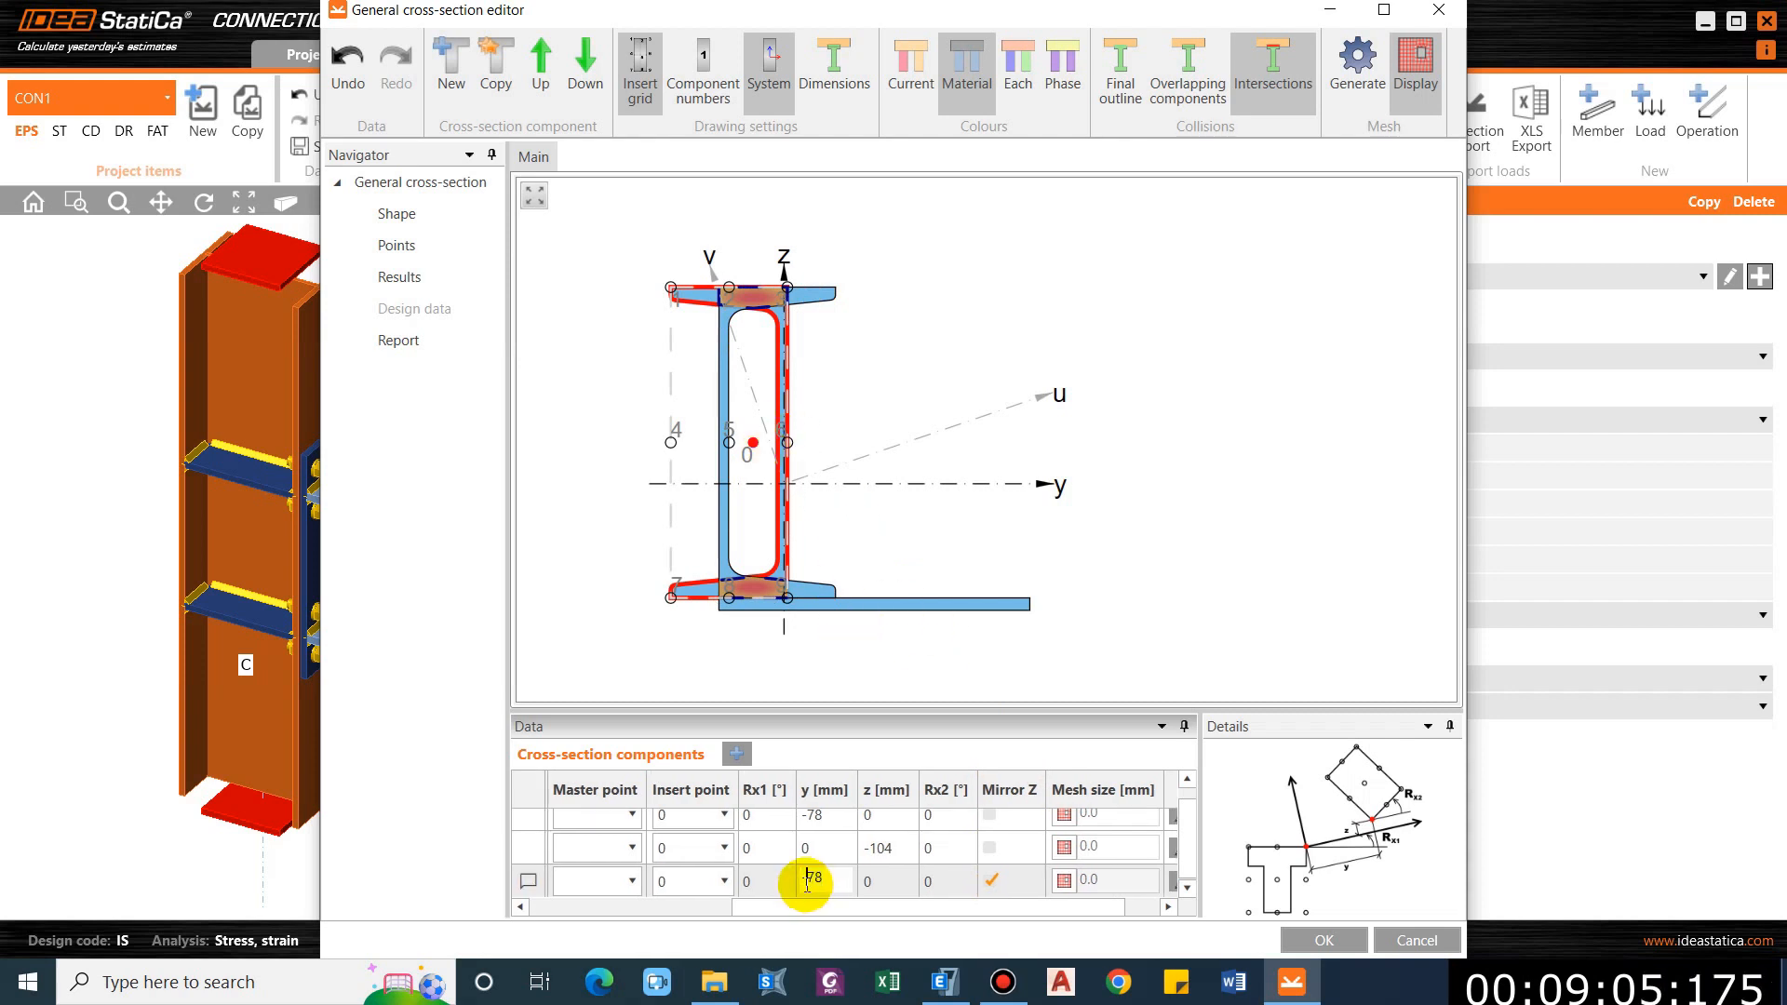
pyautogui.click(889, 882)
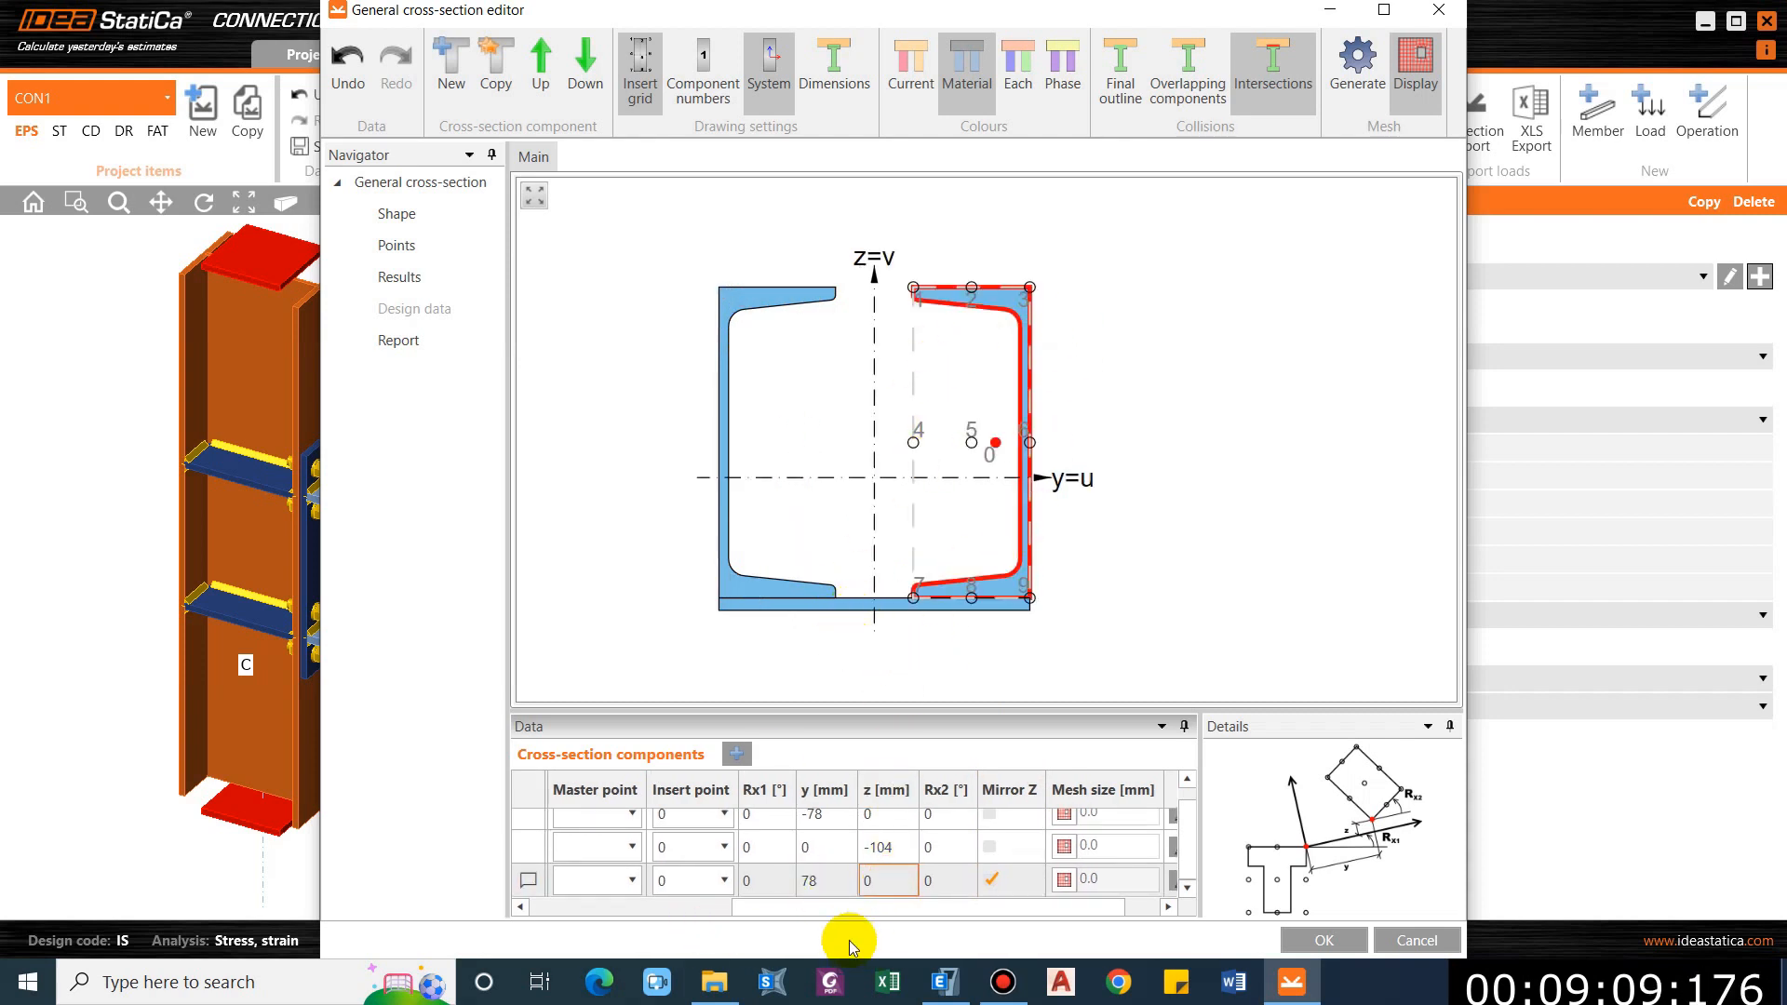
# Copy the 8 mm plate and set the copy's z offset to 104 mm, above the channels' upper flanges.
pyautogui.moveTo(769, 907); pyautogui.dragTo(595, 910)
pyautogui.click(618, 846)
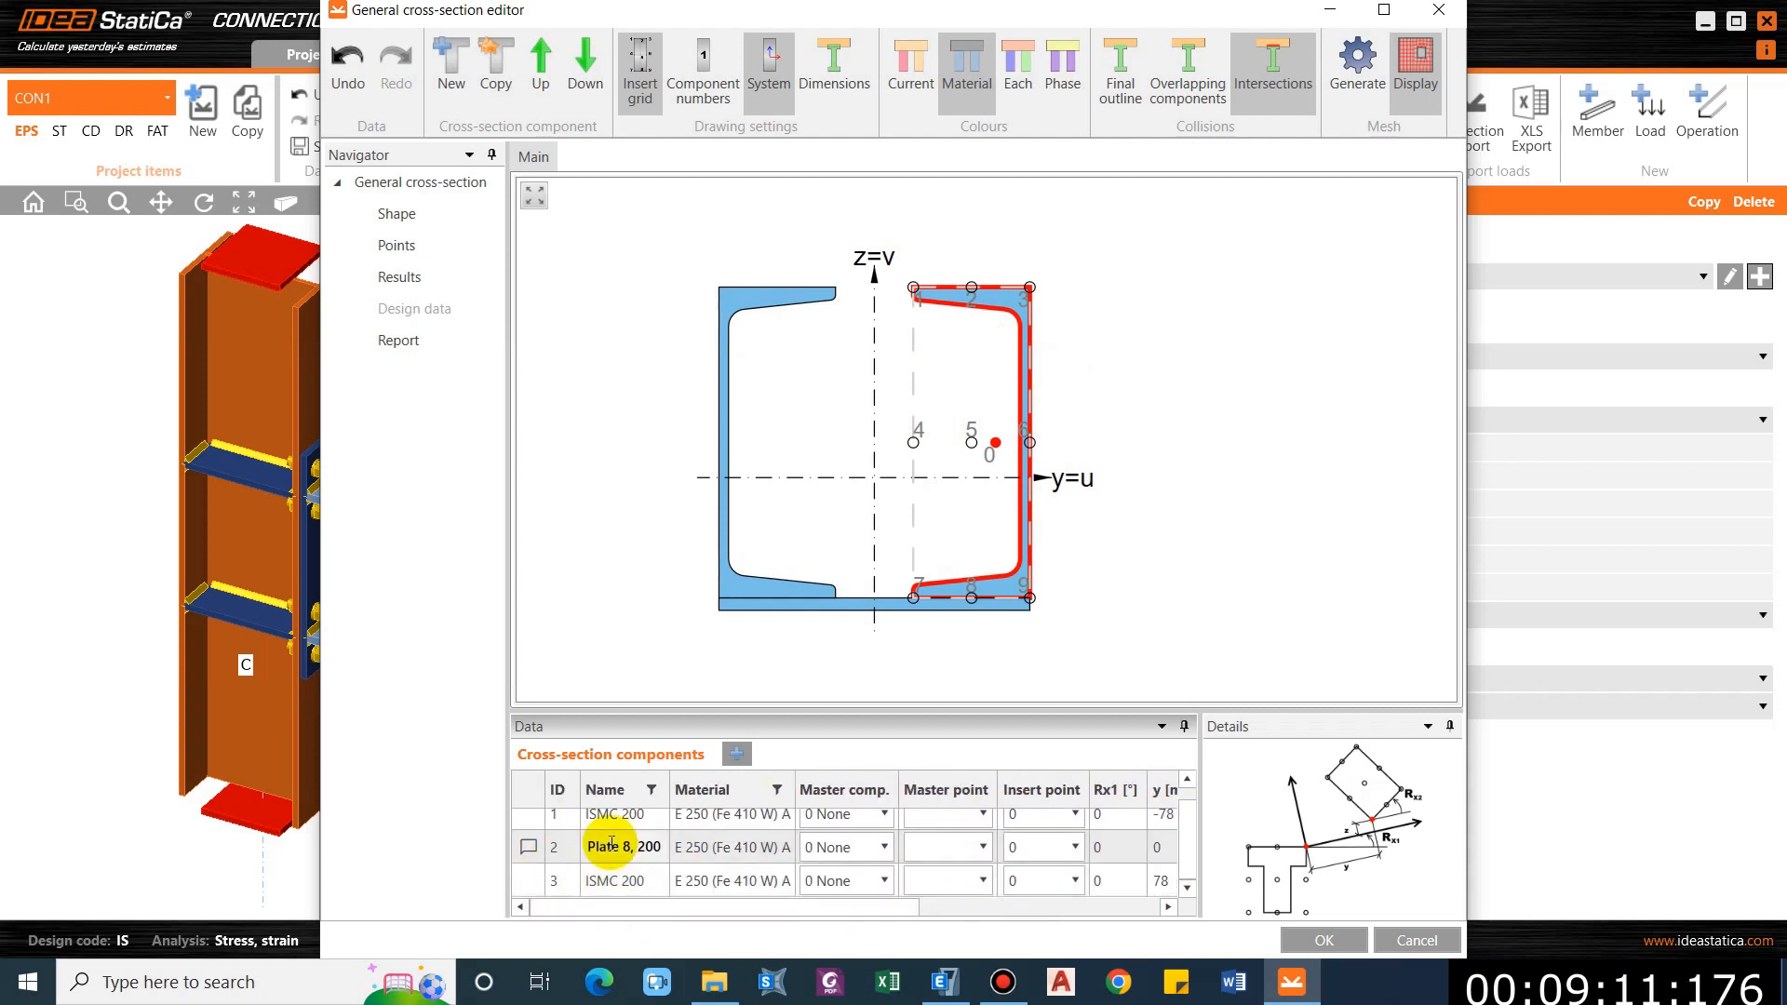
pyautogui.click(980, 90)
pyautogui.click(817, 880)
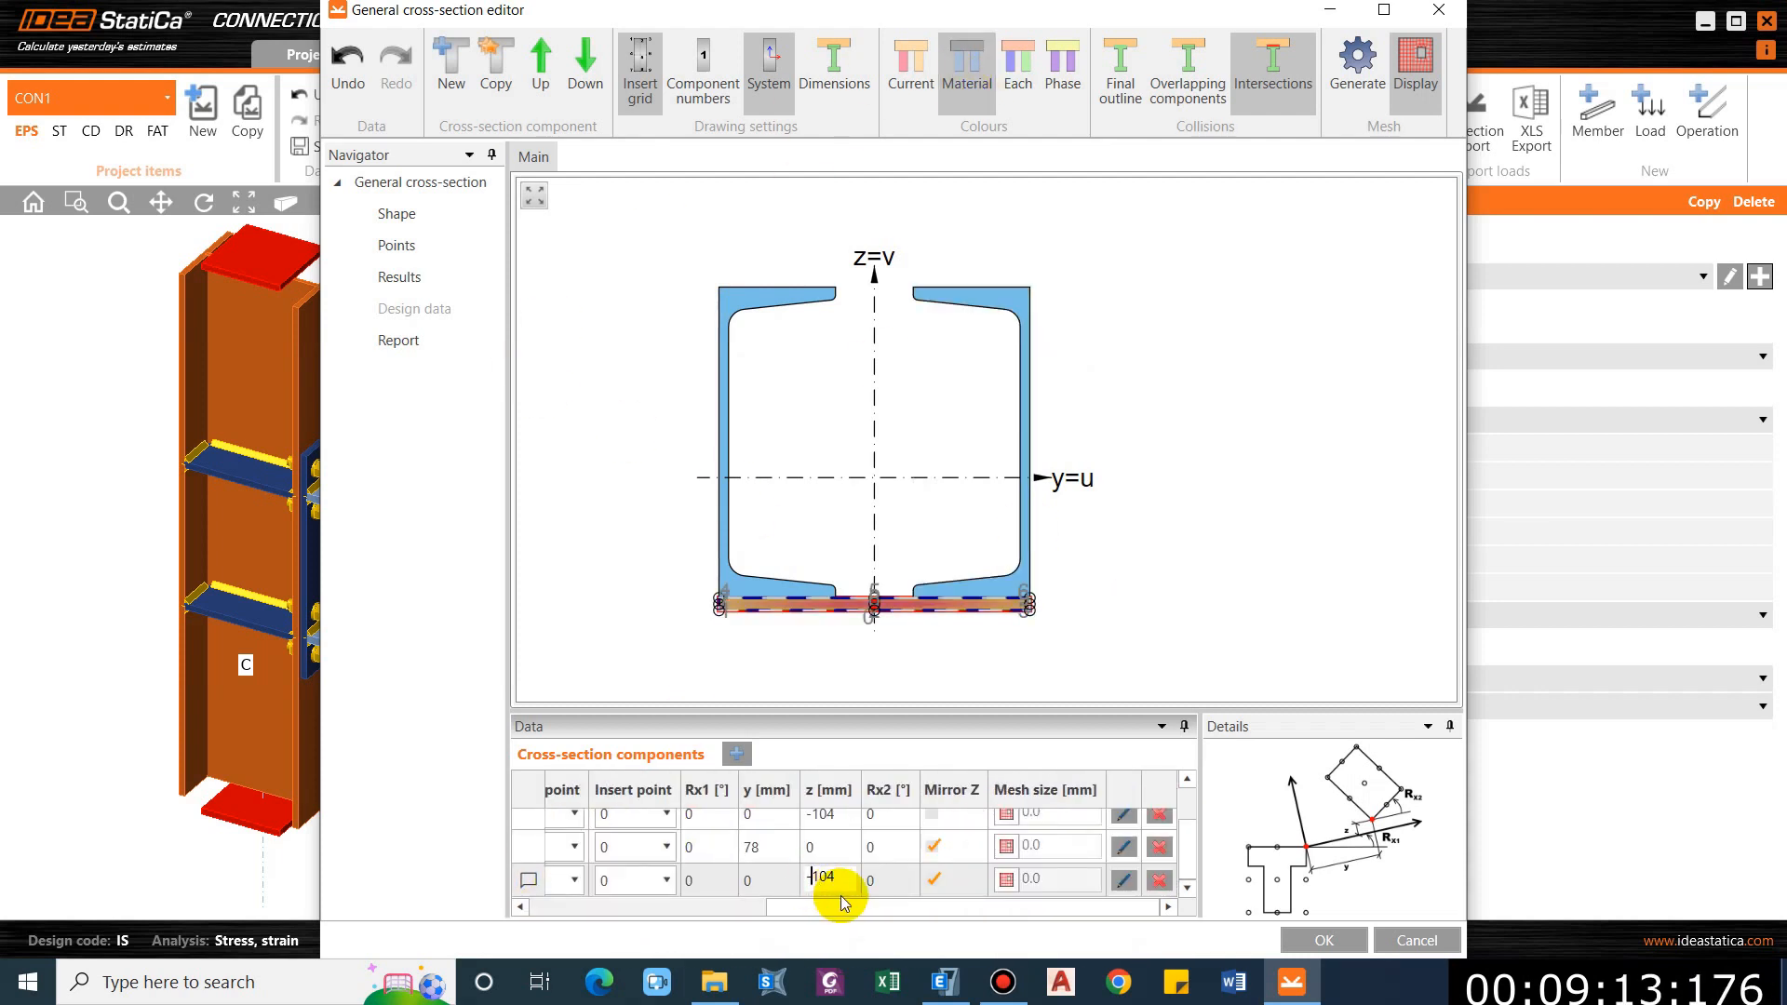
pyautogui.press('BackSpace')
pyautogui.press('Return')
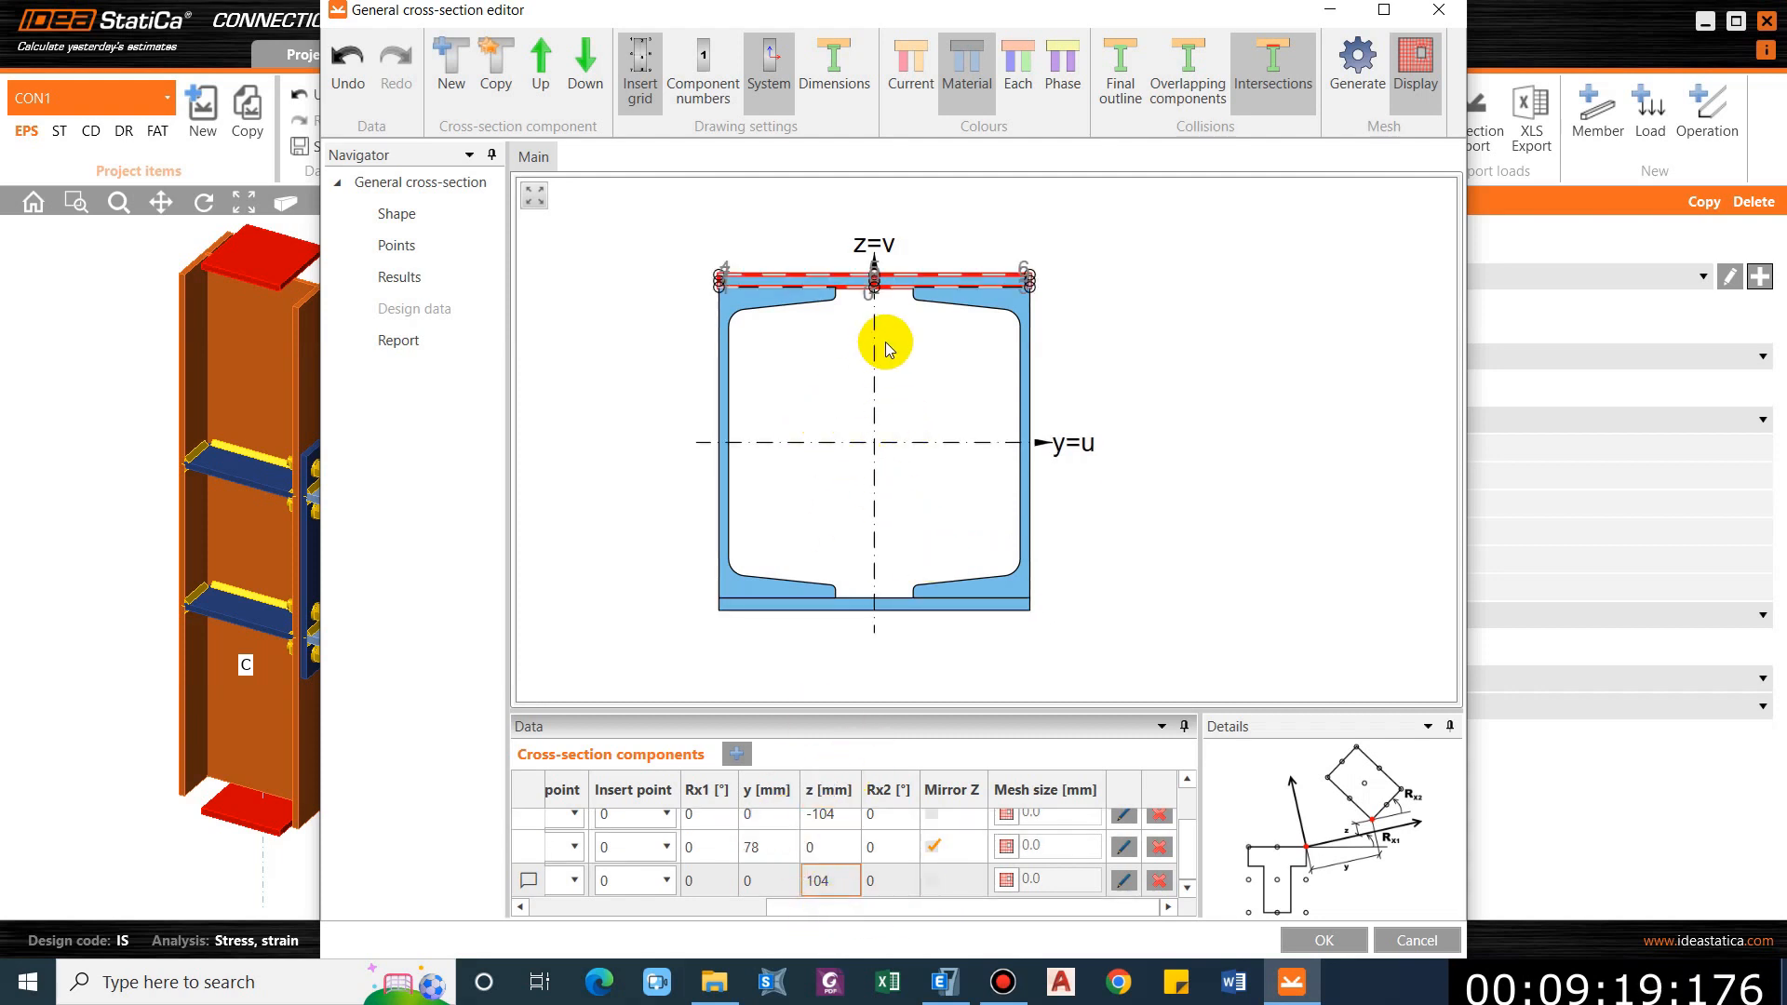
pyautogui.scroll(1, 798, 427)
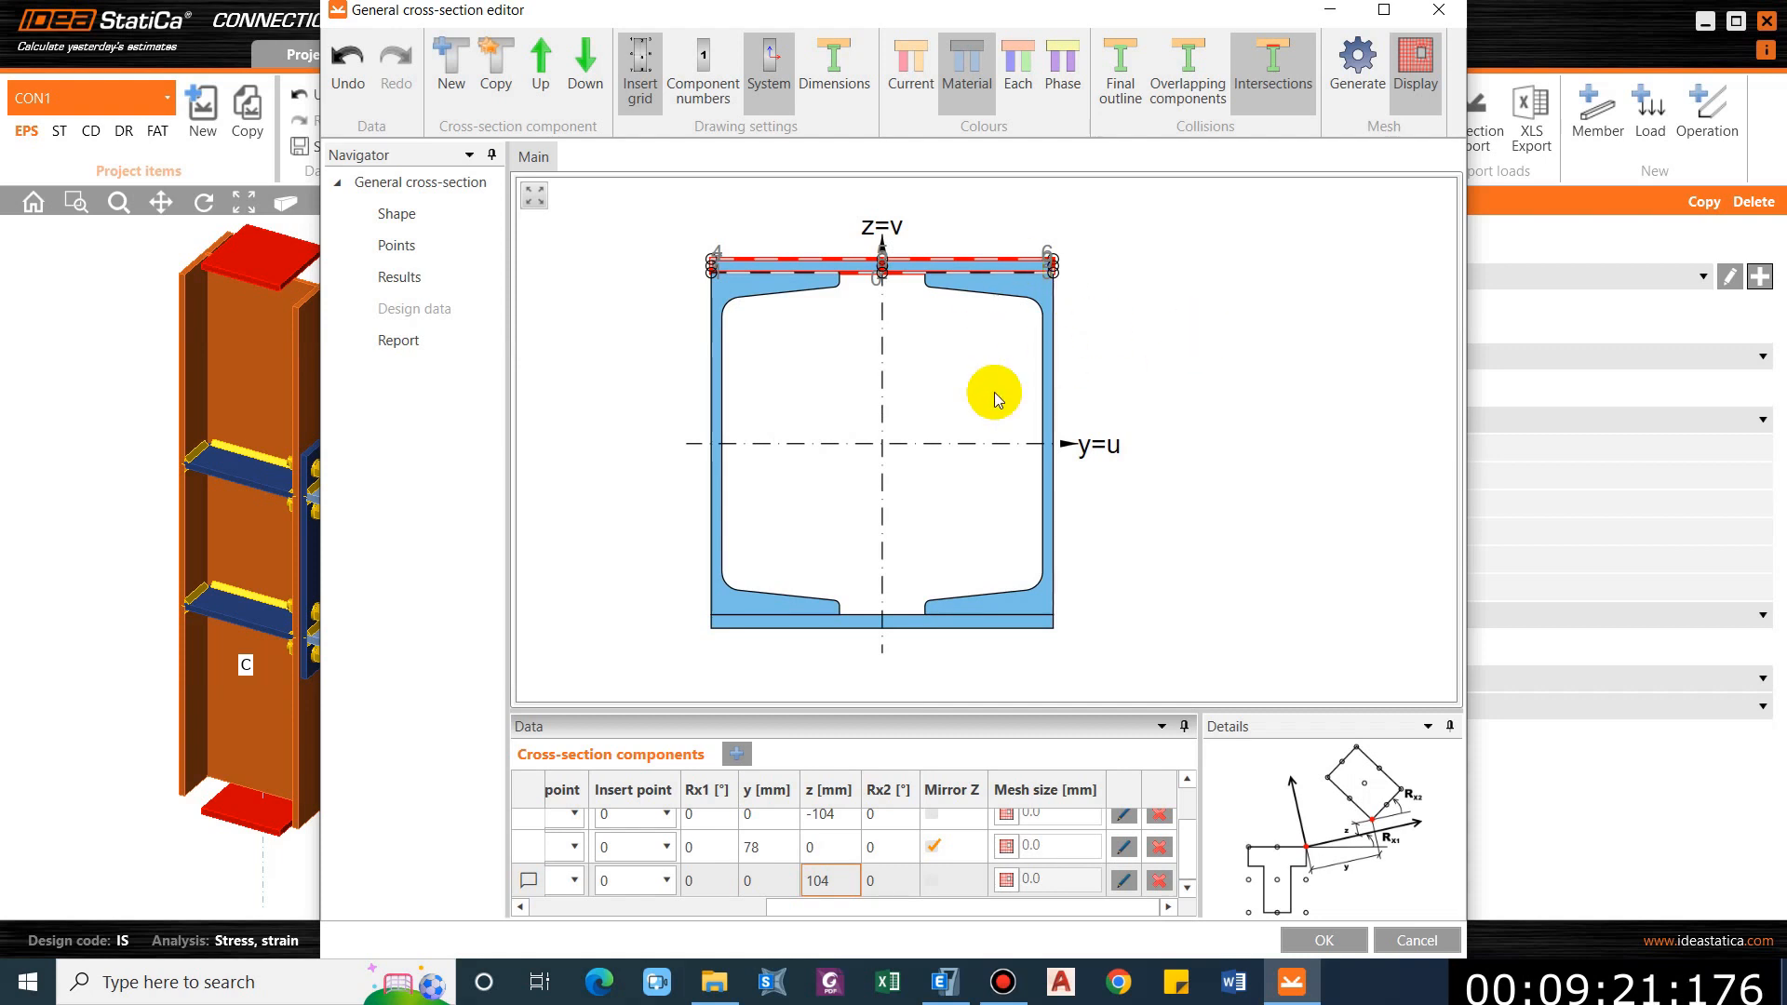
pyautogui.press('Tab')
# Switch to ETABS, check the plate's width and position in the Section Designer for 2ISMC-200 WITH BATTEN, and return to IDEA StatiCa.
pyautogui.click(898, 981)
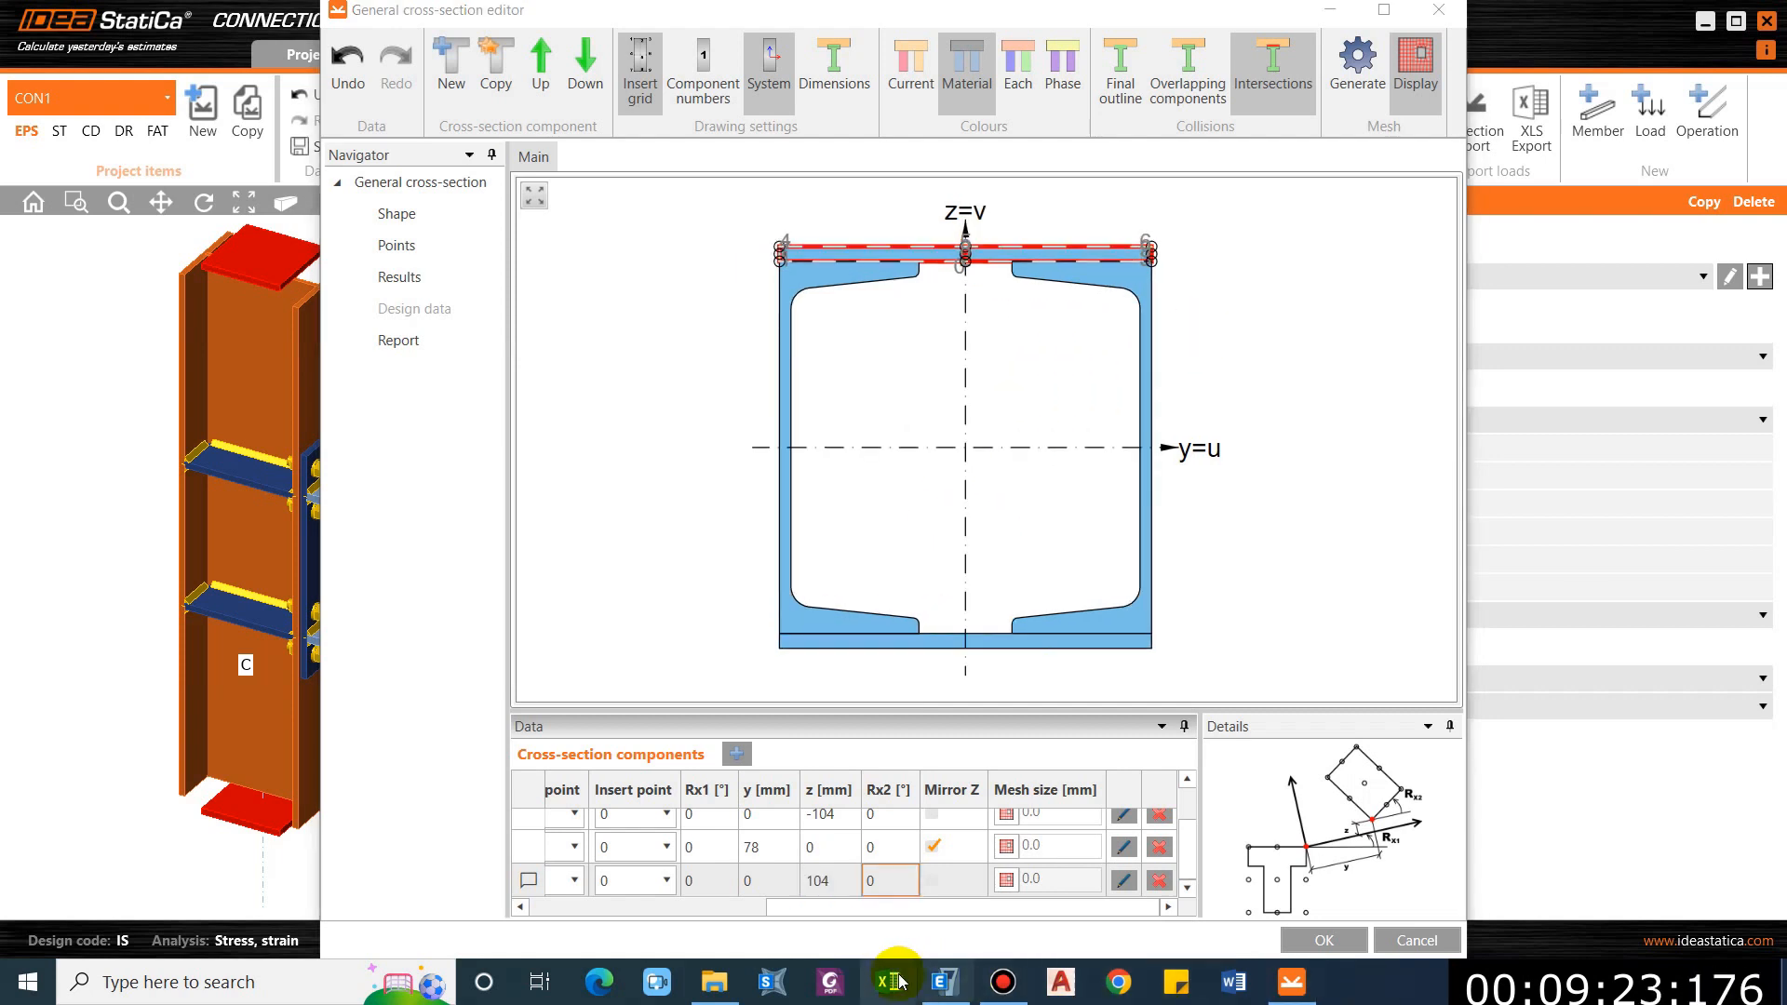
pyautogui.click(943, 981)
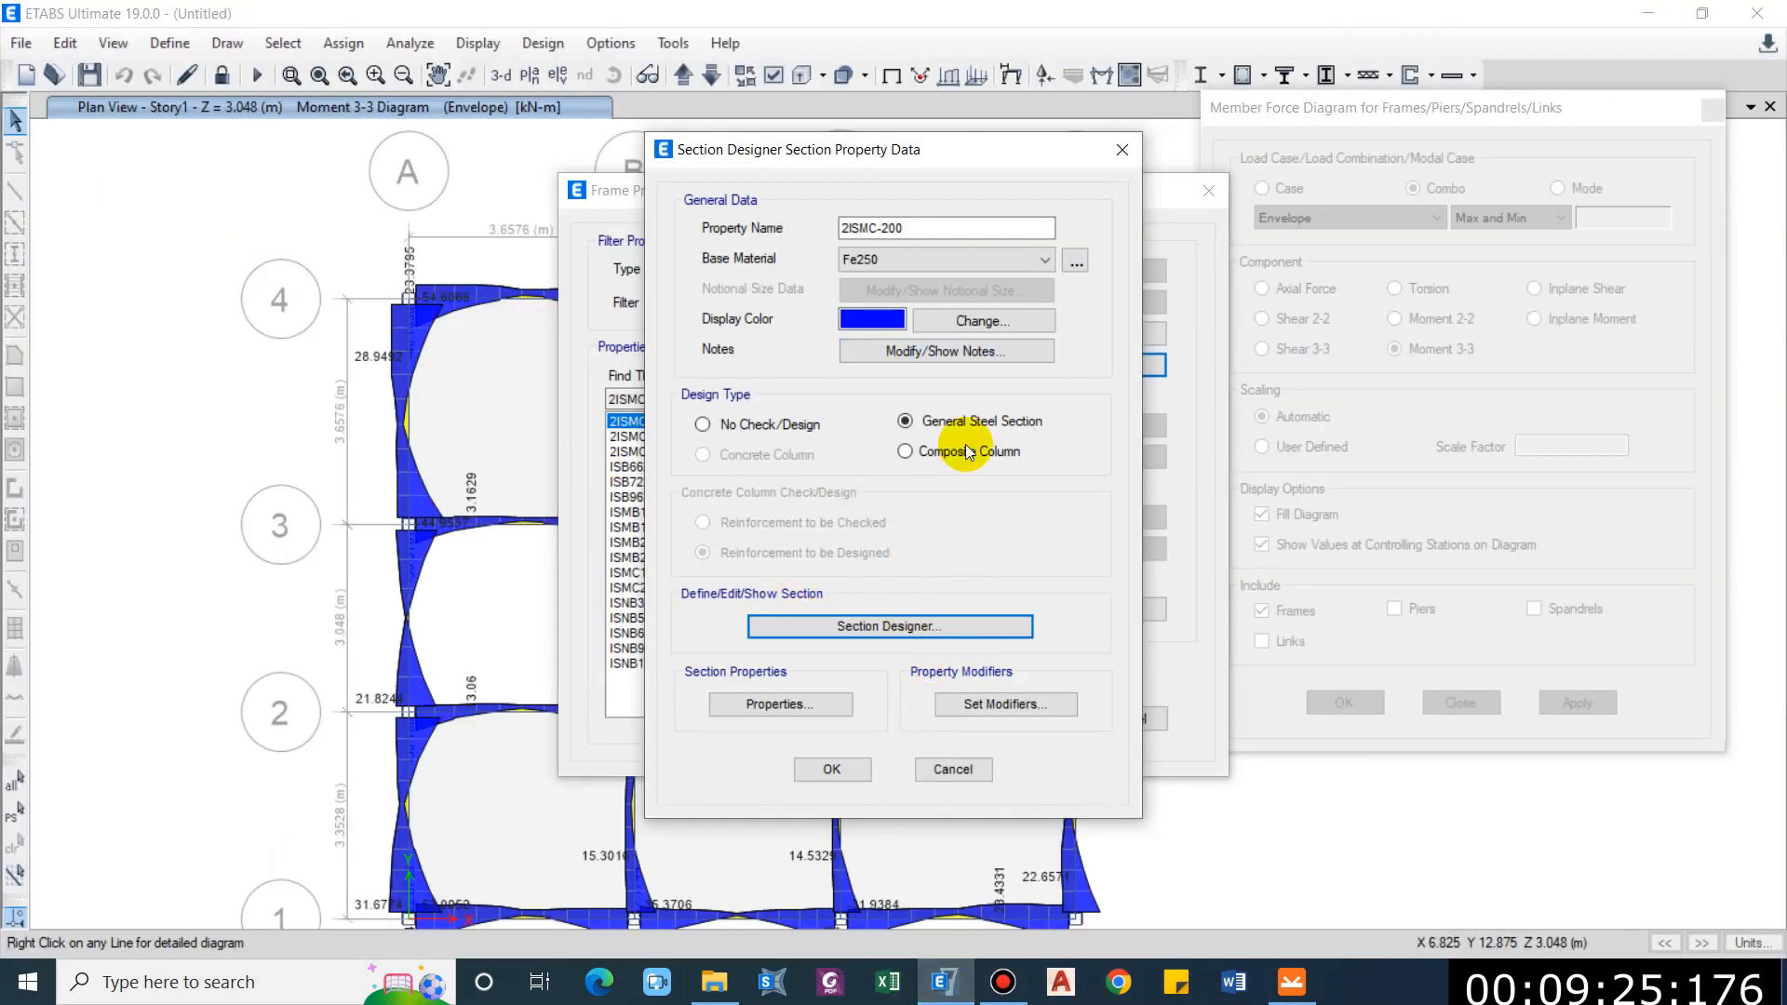
pyautogui.click(861, 626)
pyautogui.doubleClick(830, 277)
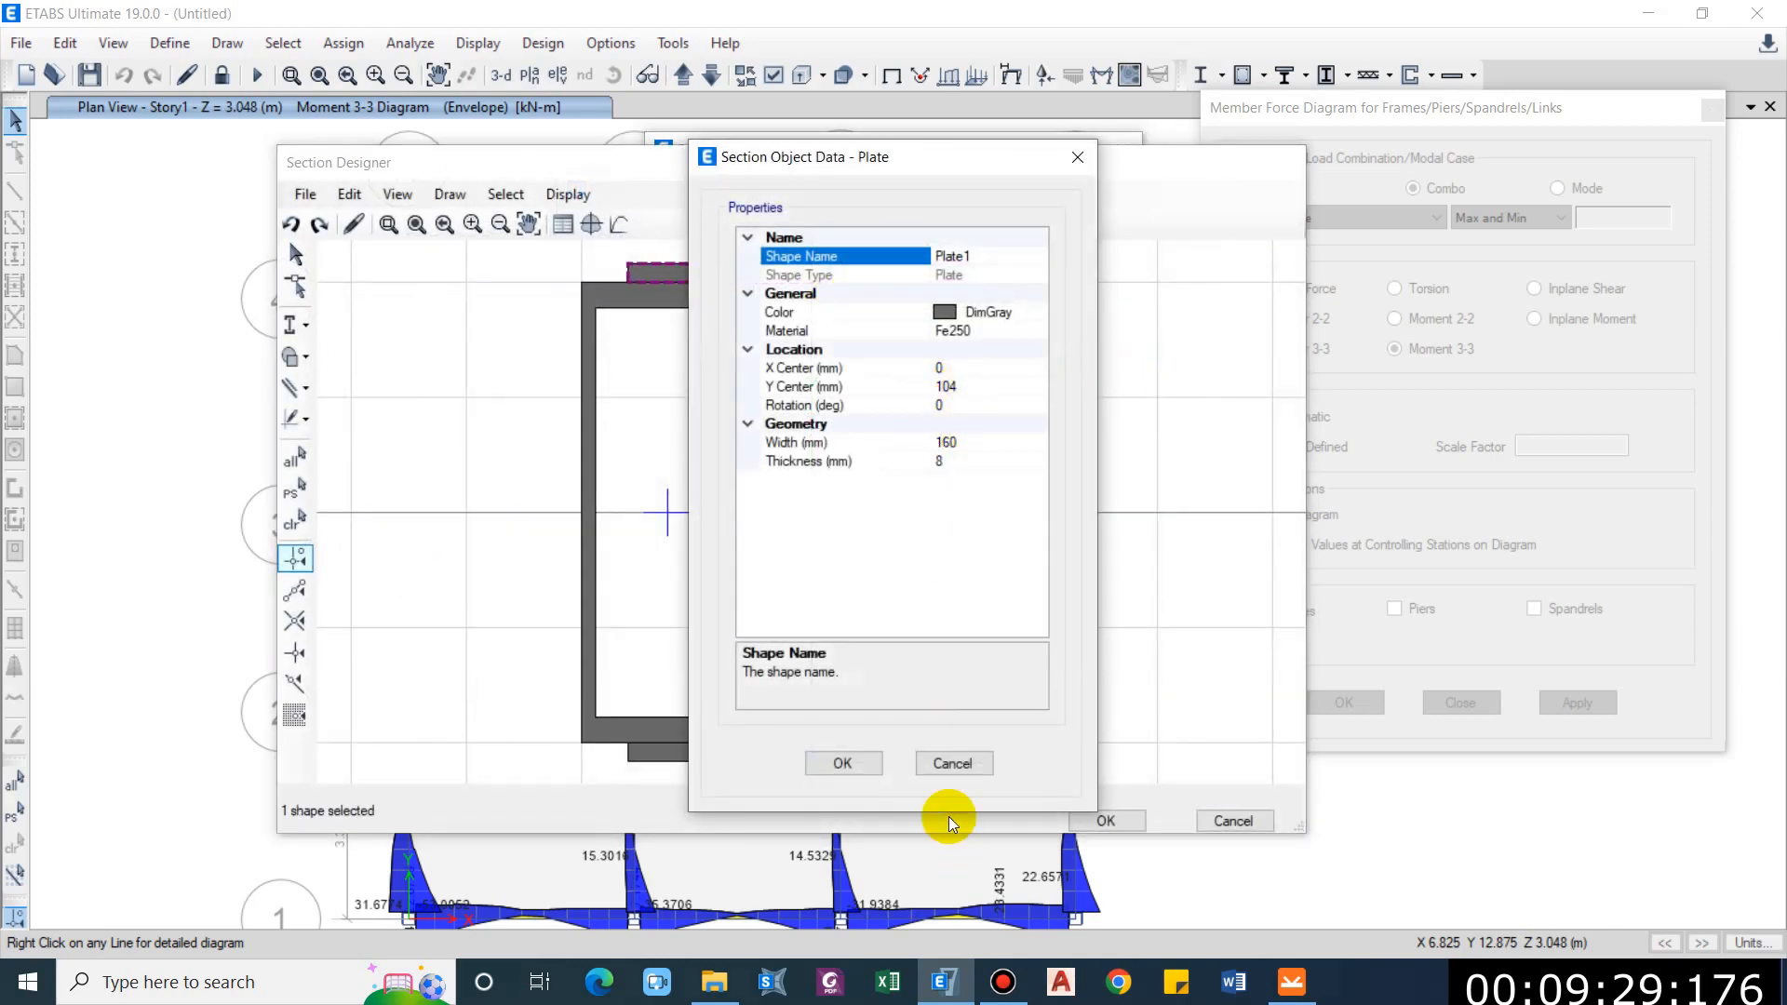
pyautogui.click(952, 763)
pyautogui.click(1233, 821)
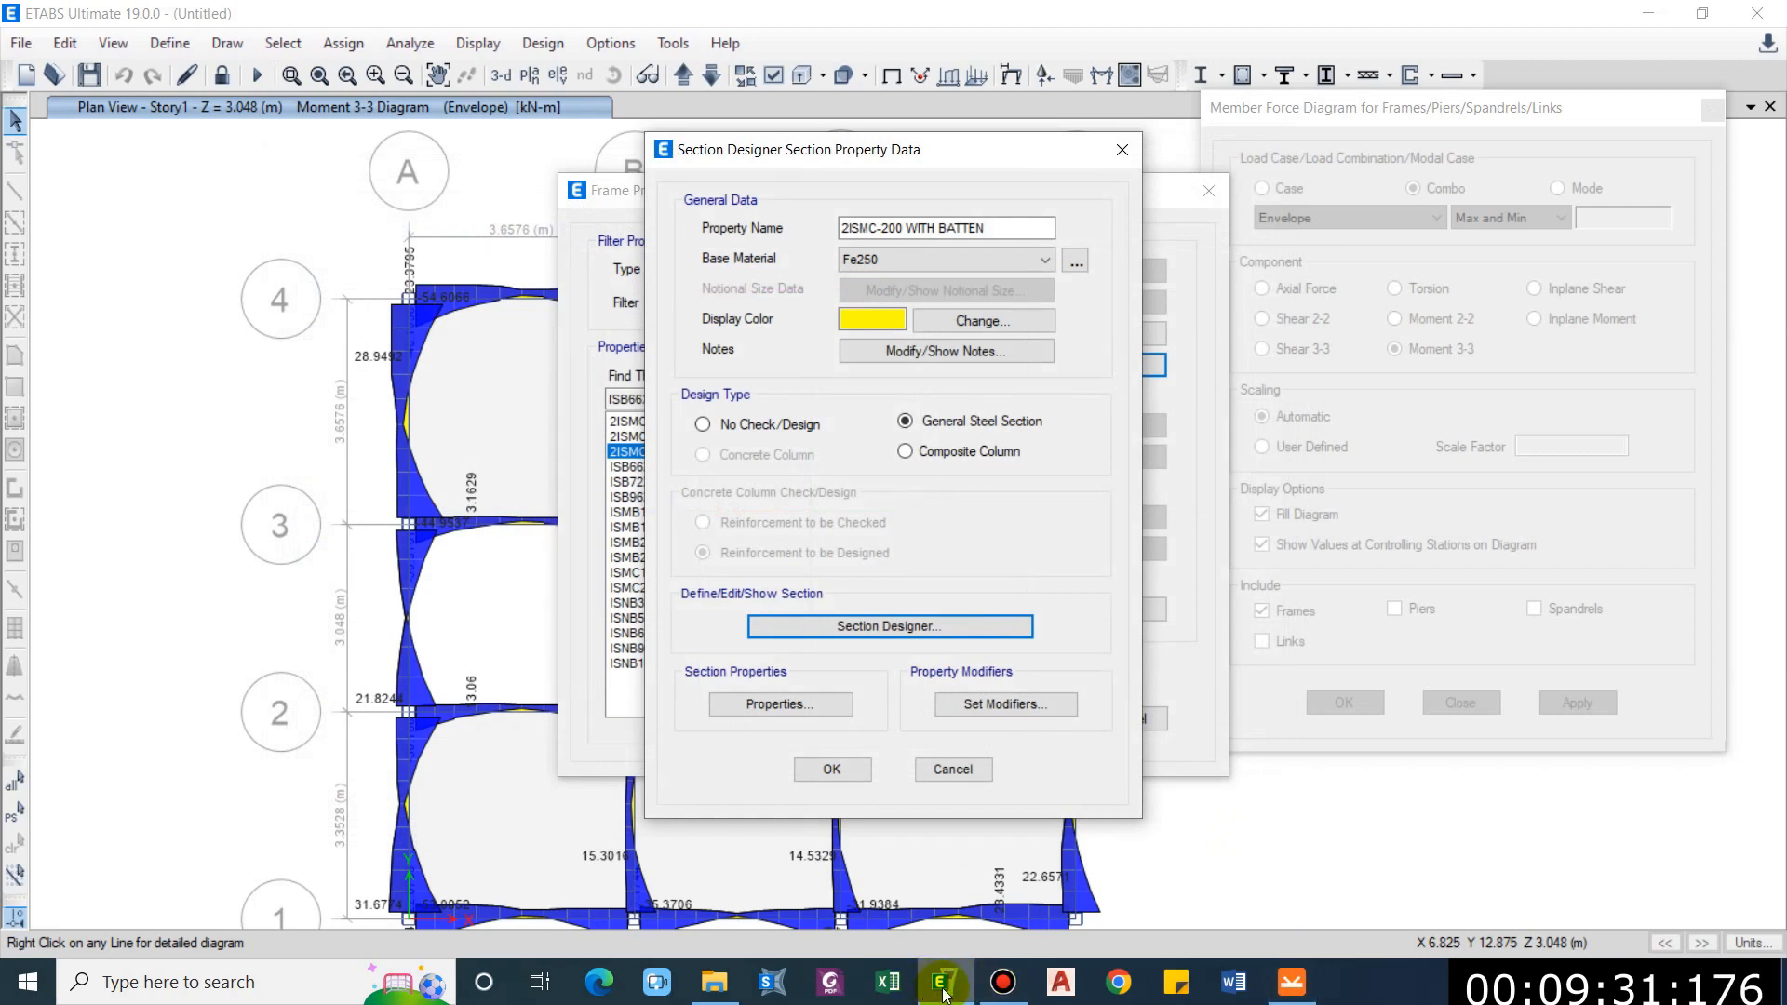
pyautogui.click(1291, 982)
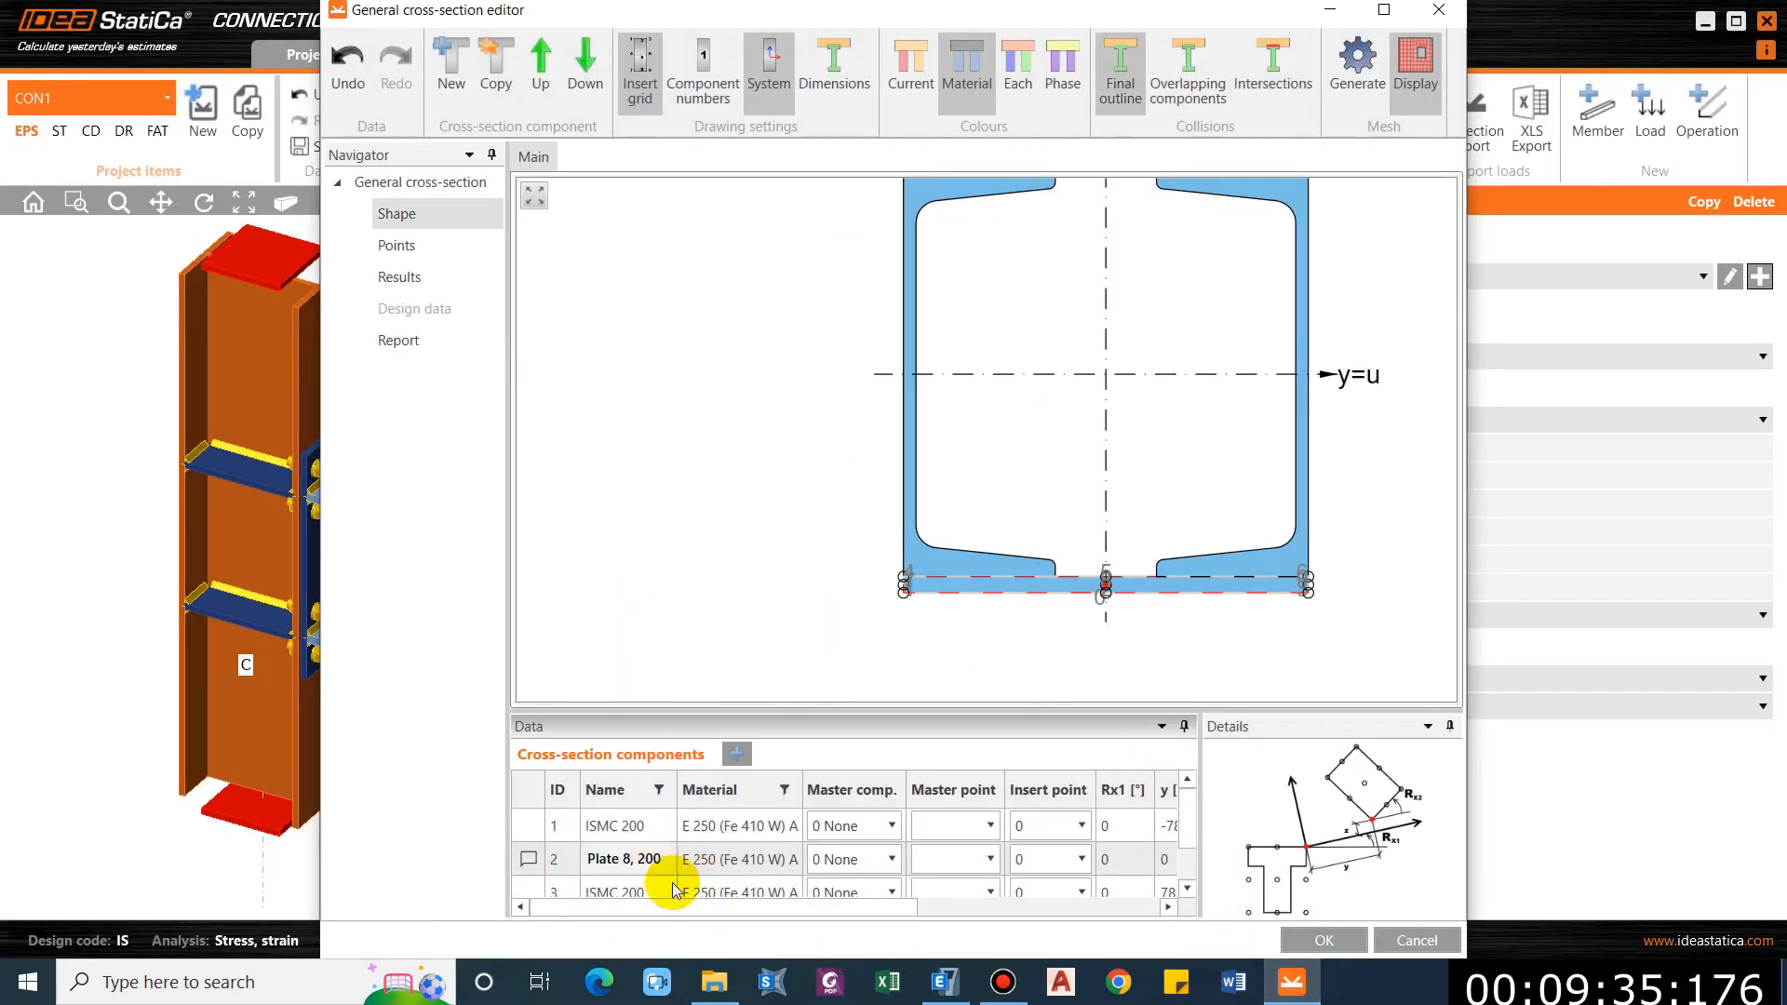
# Set the lower plate's width b to 160 mm.
pyautogui.moveTo(706, 907); pyautogui.dragTo(1093, 899)
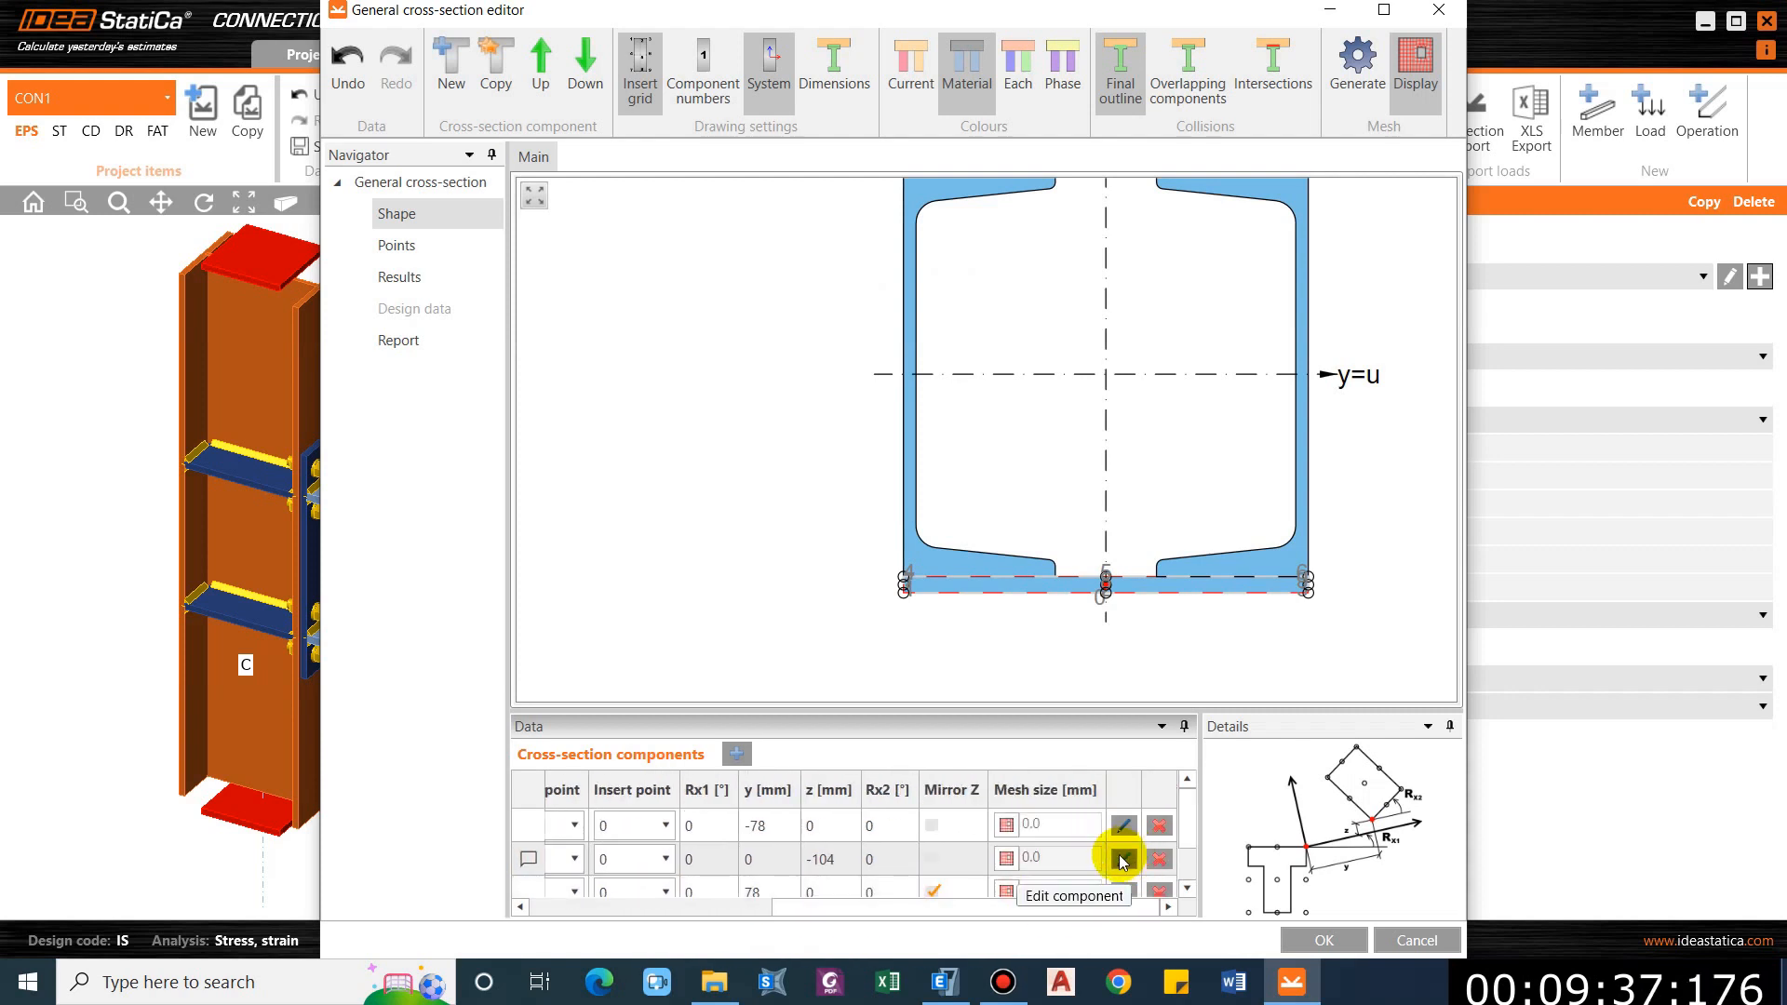
pyautogui.click(1124, 859)
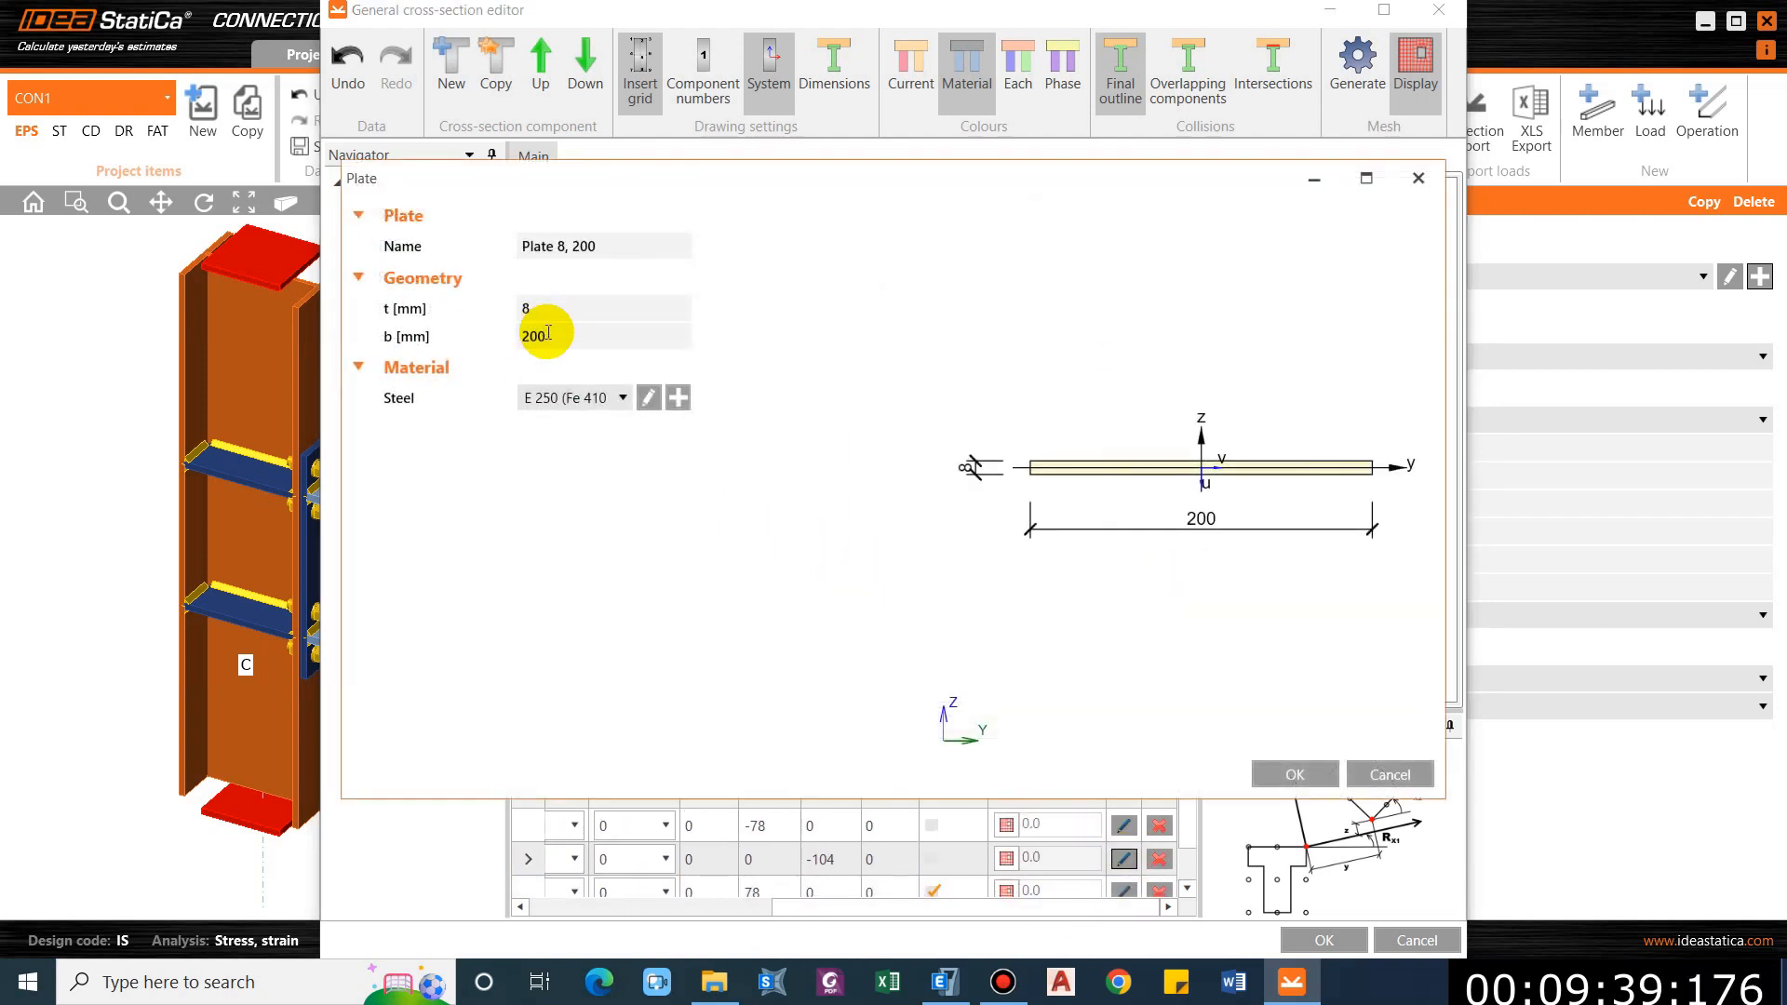
pyautogui.click(455, 333)
pyautogui.write('160')
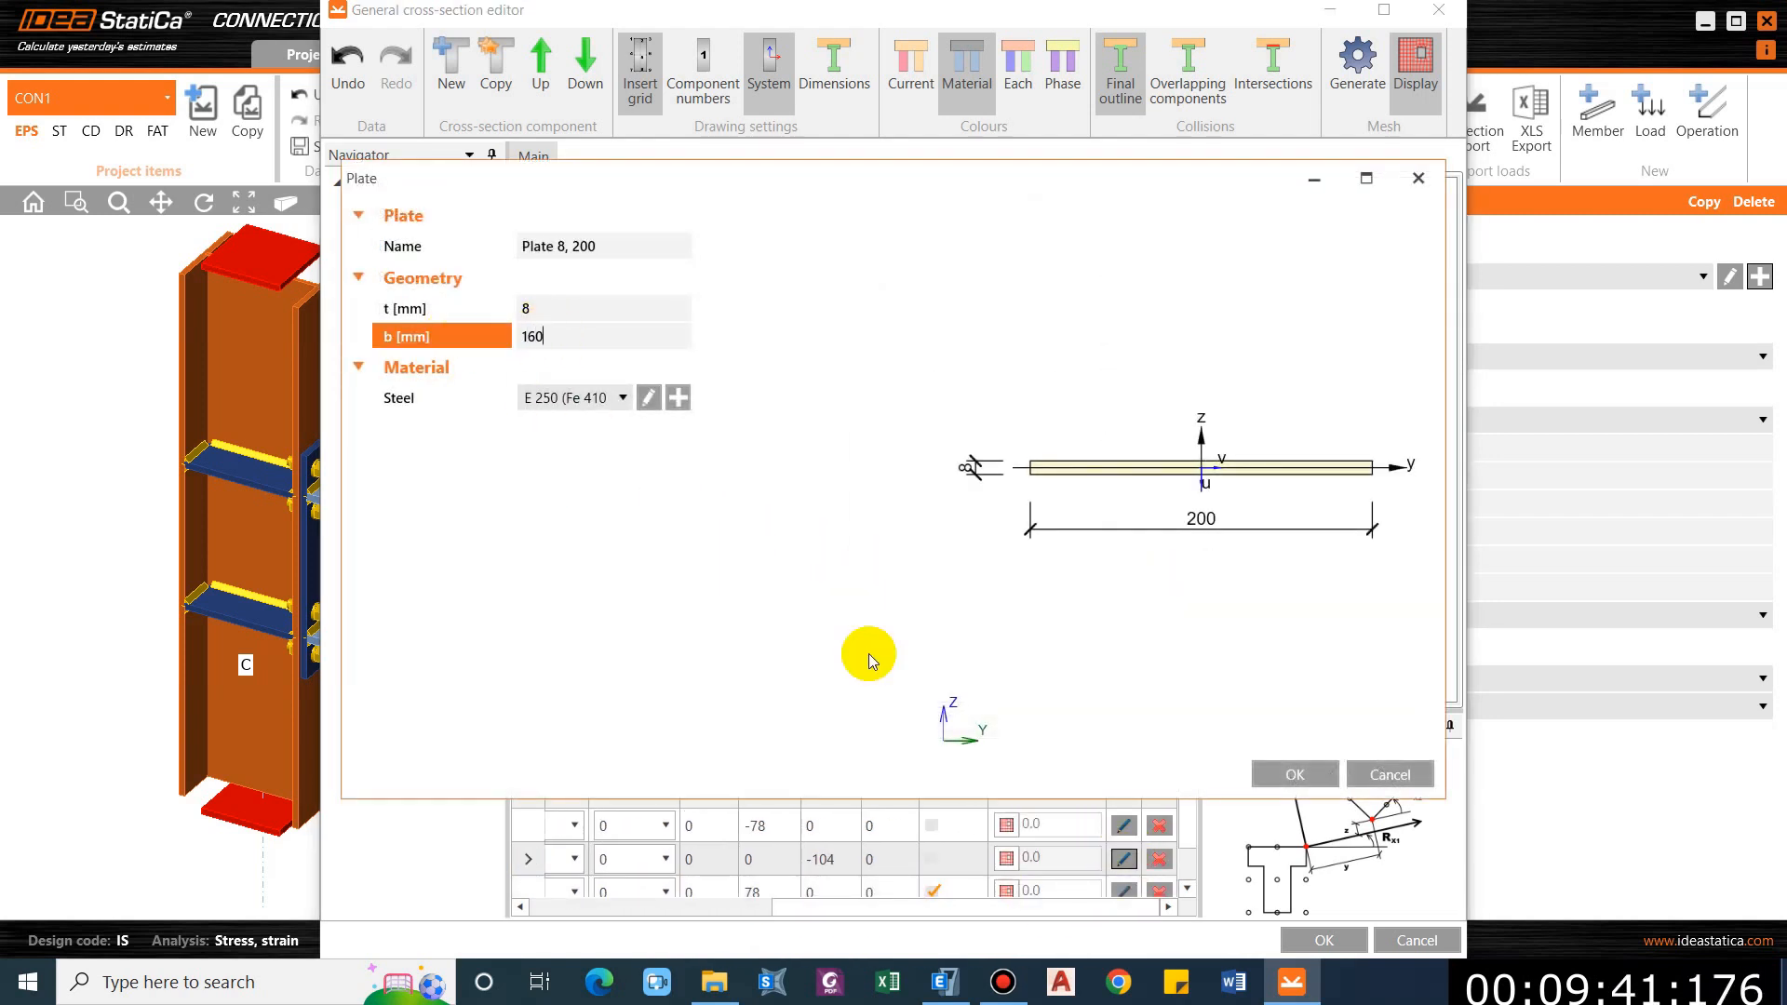
pyautogui.click(1320, 784)
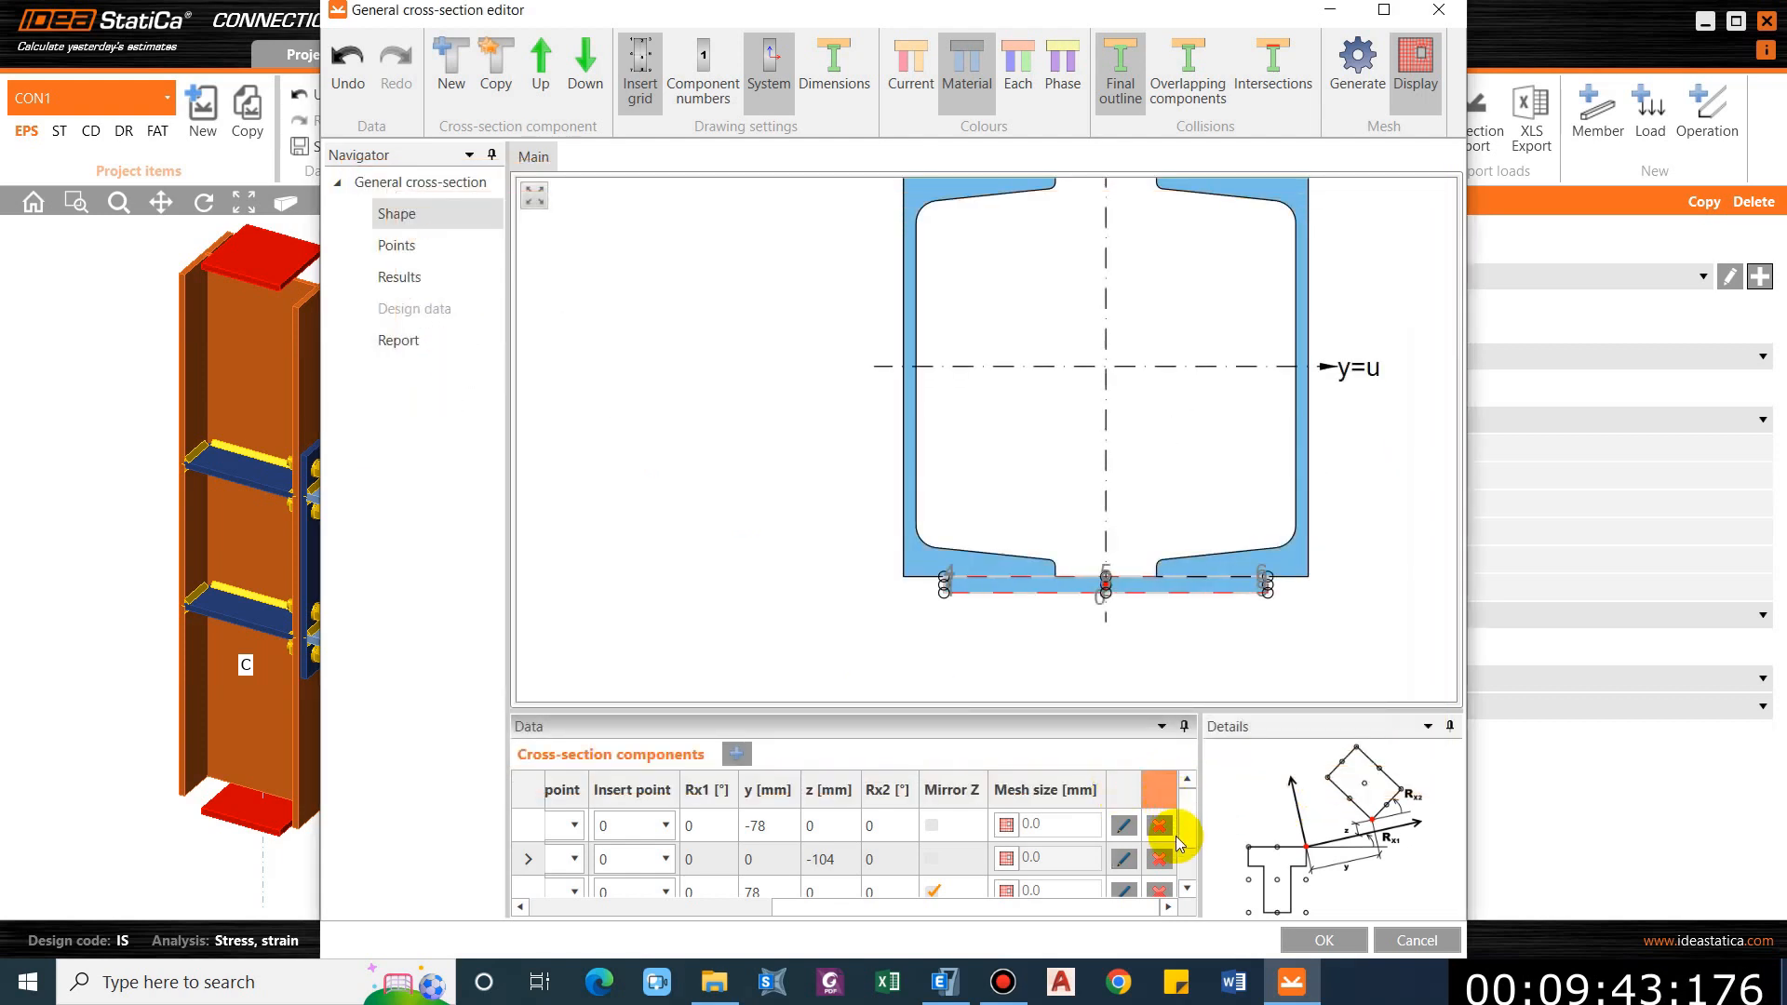
# Set the upper plate's width b to 160 mm and apply the finished general cross-section to column C.
pyautogui.scroll(-1, 1187, 873)
pyautogui.click(1129, 884)
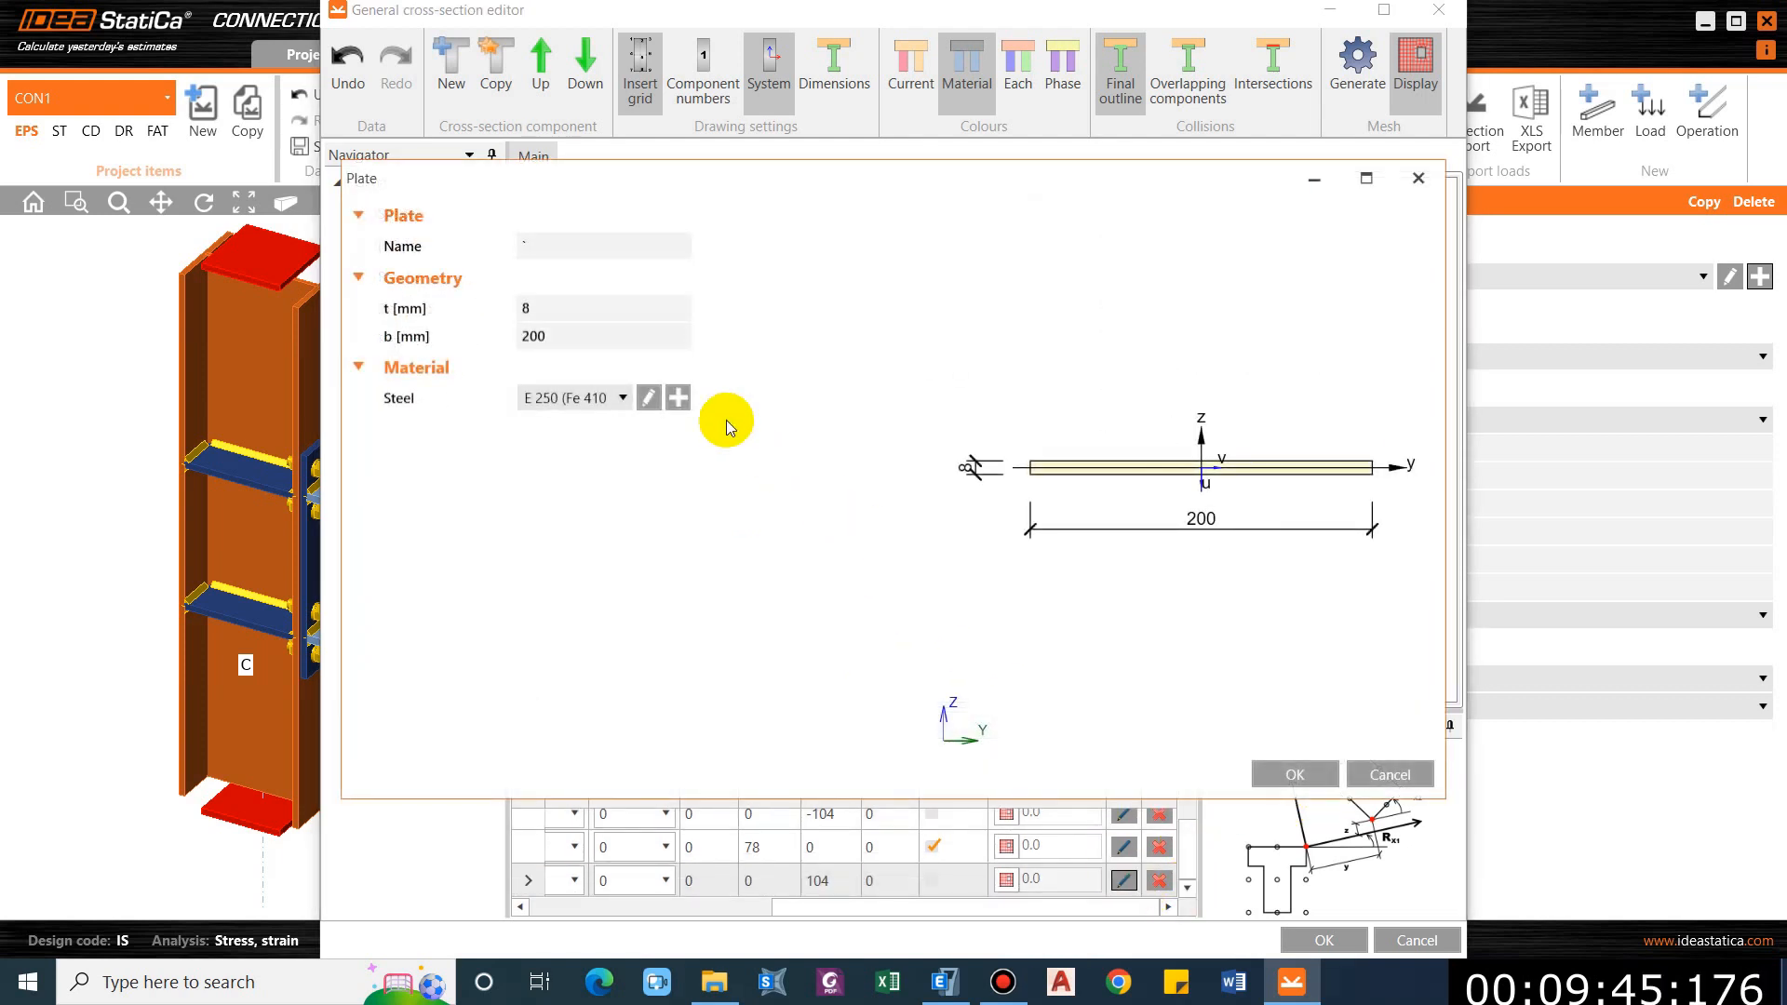
pyautogui.click(549, 337)
pyautogui.write('160')
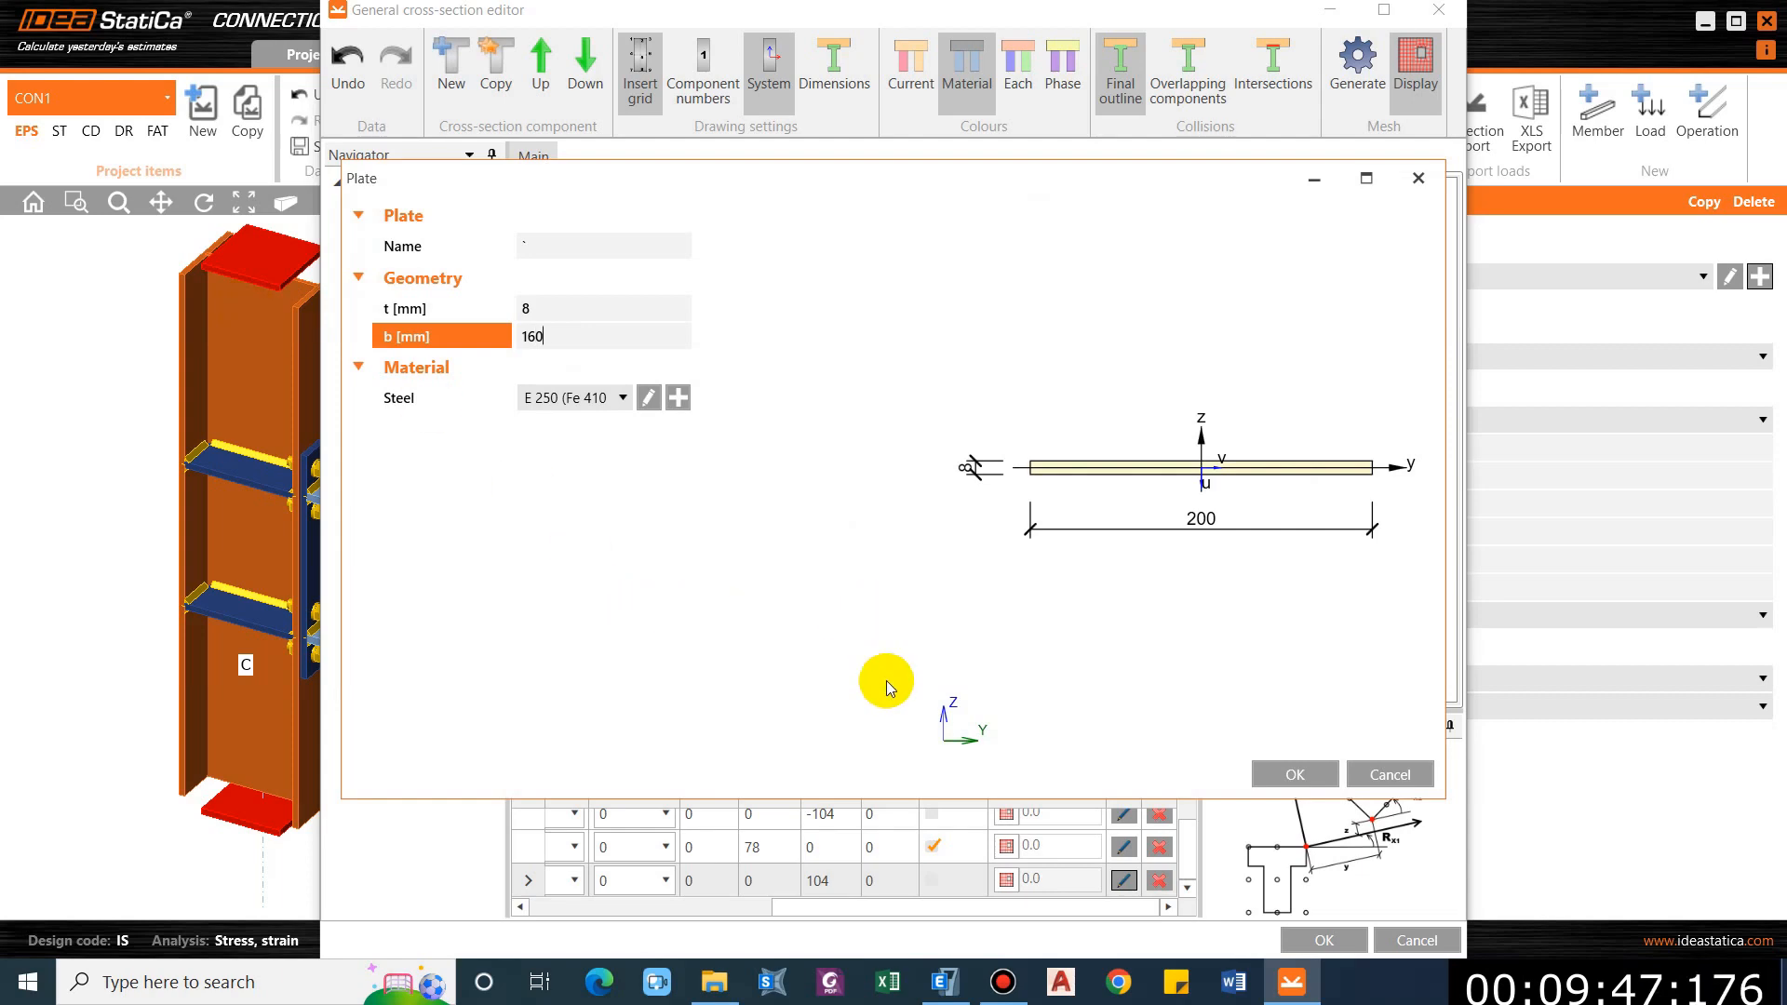
pyautogui.click(1295, 774)
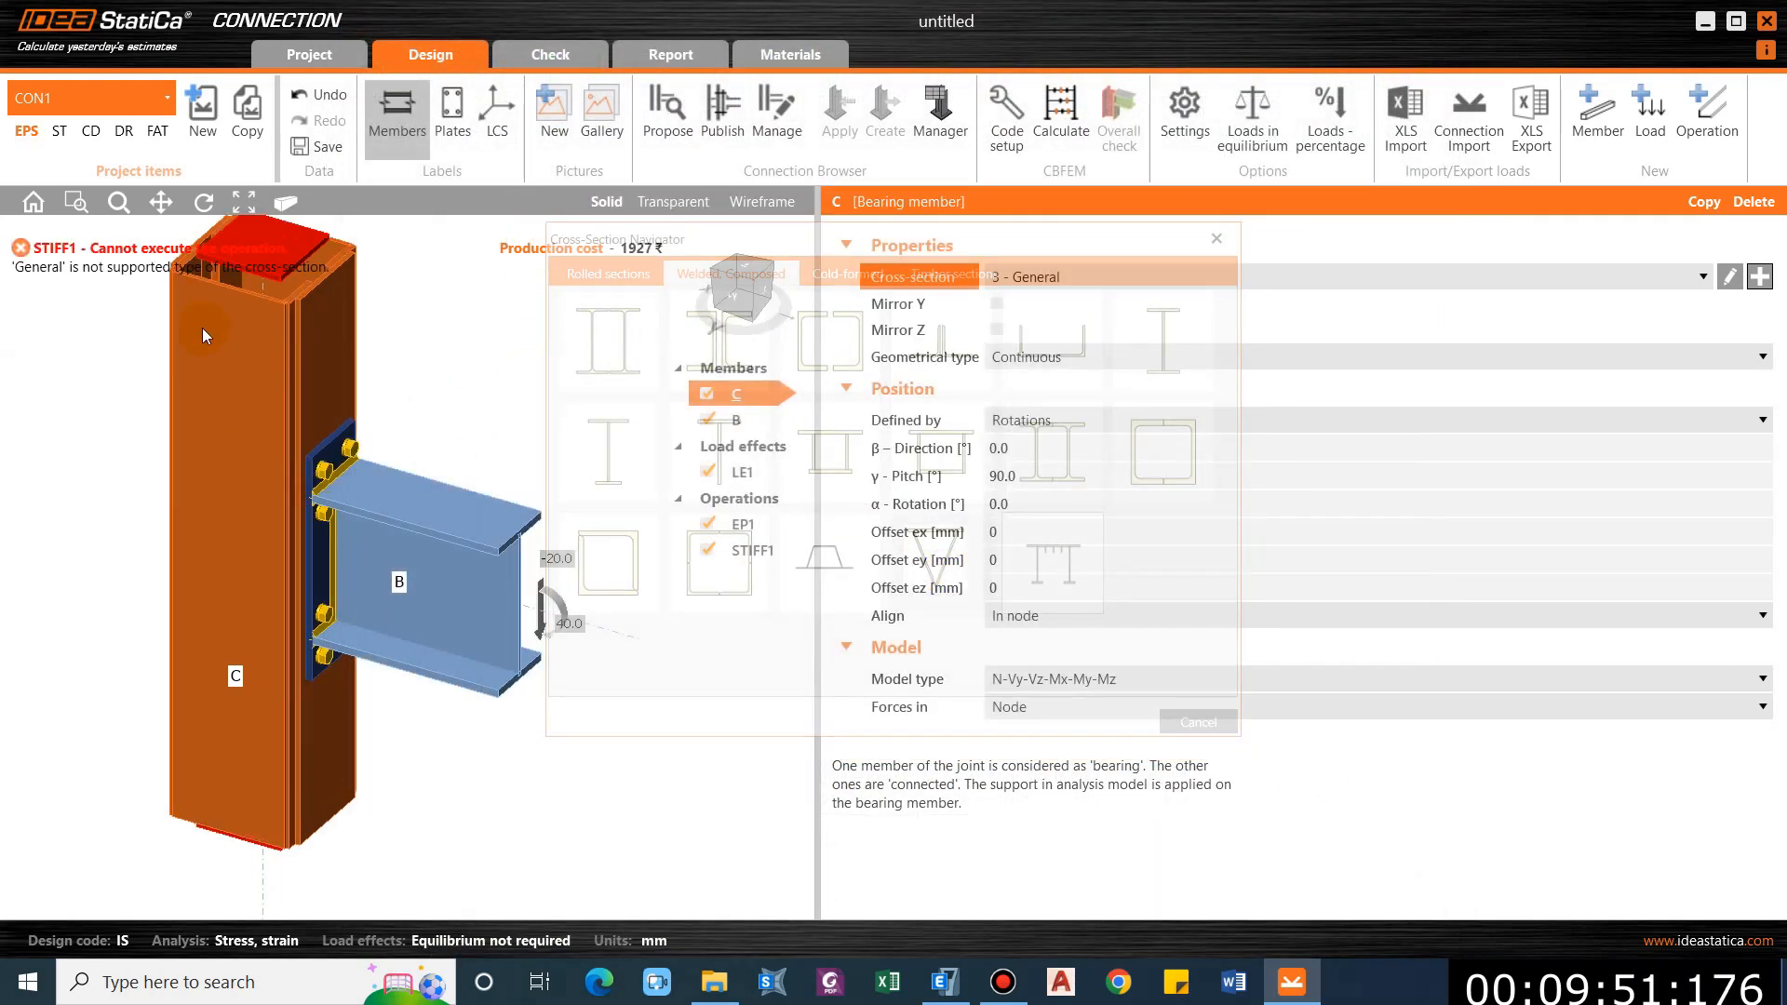
pyautogui.scroll(-5, 364, 443)
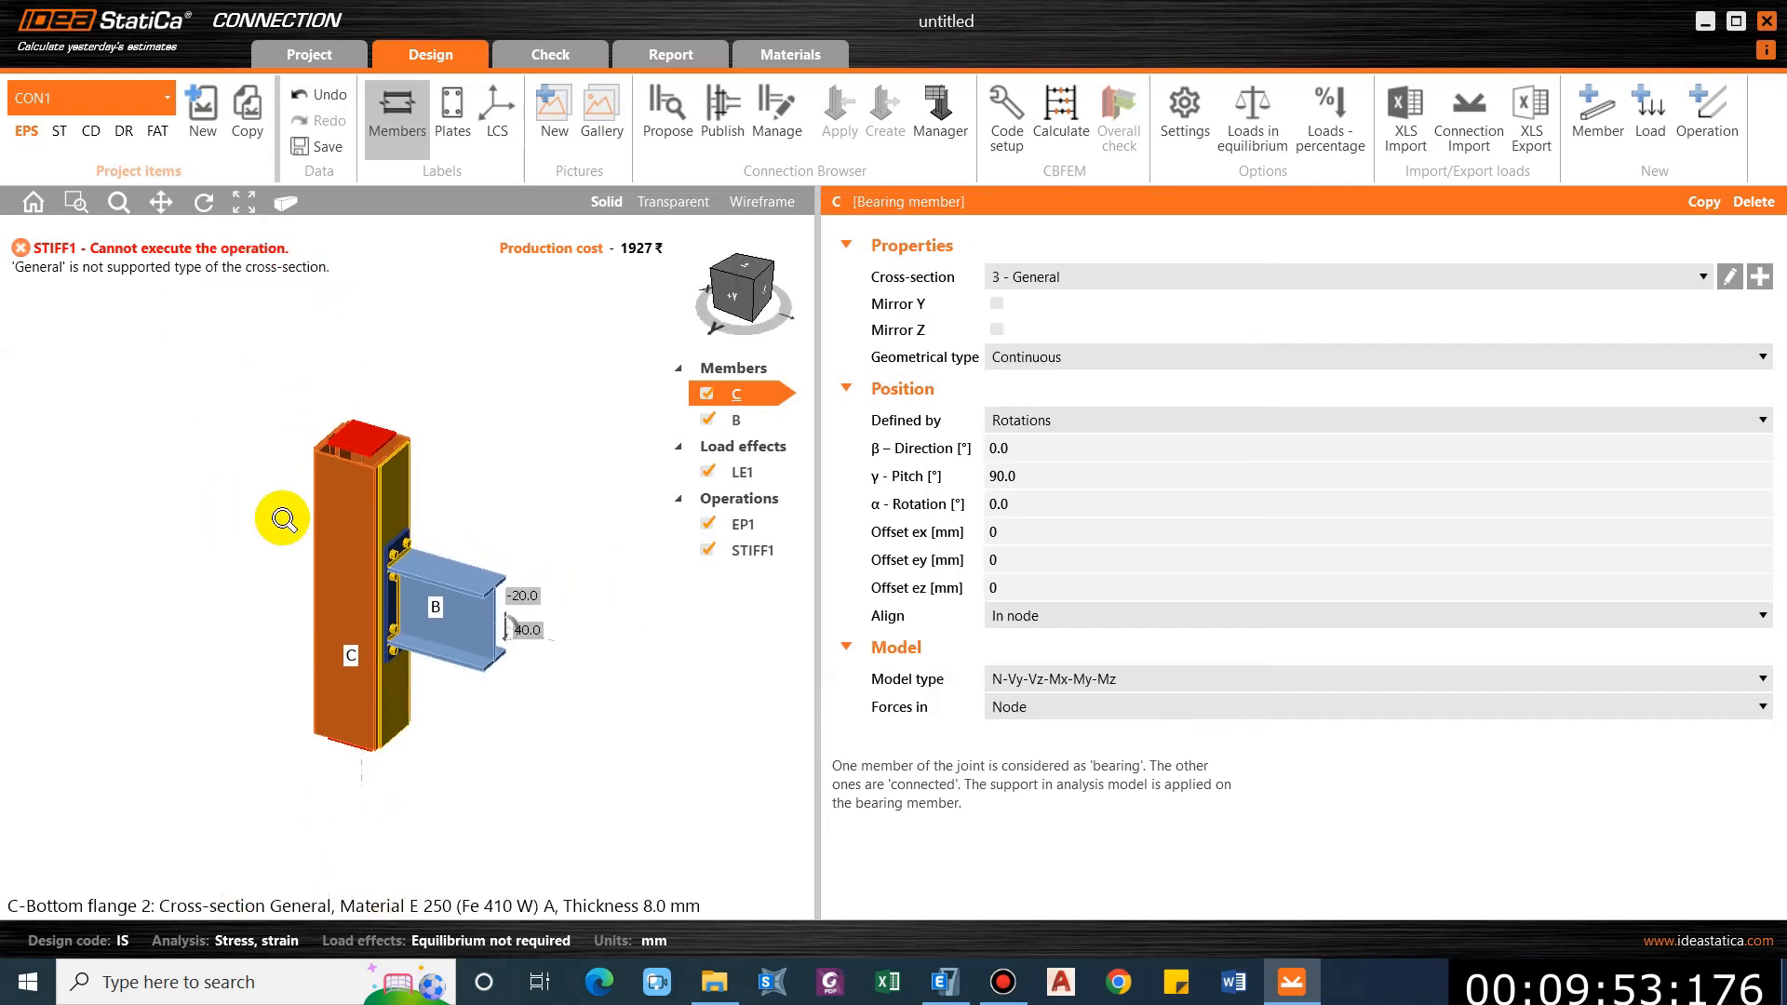
pyautogui.scroll(2, 416, 494)
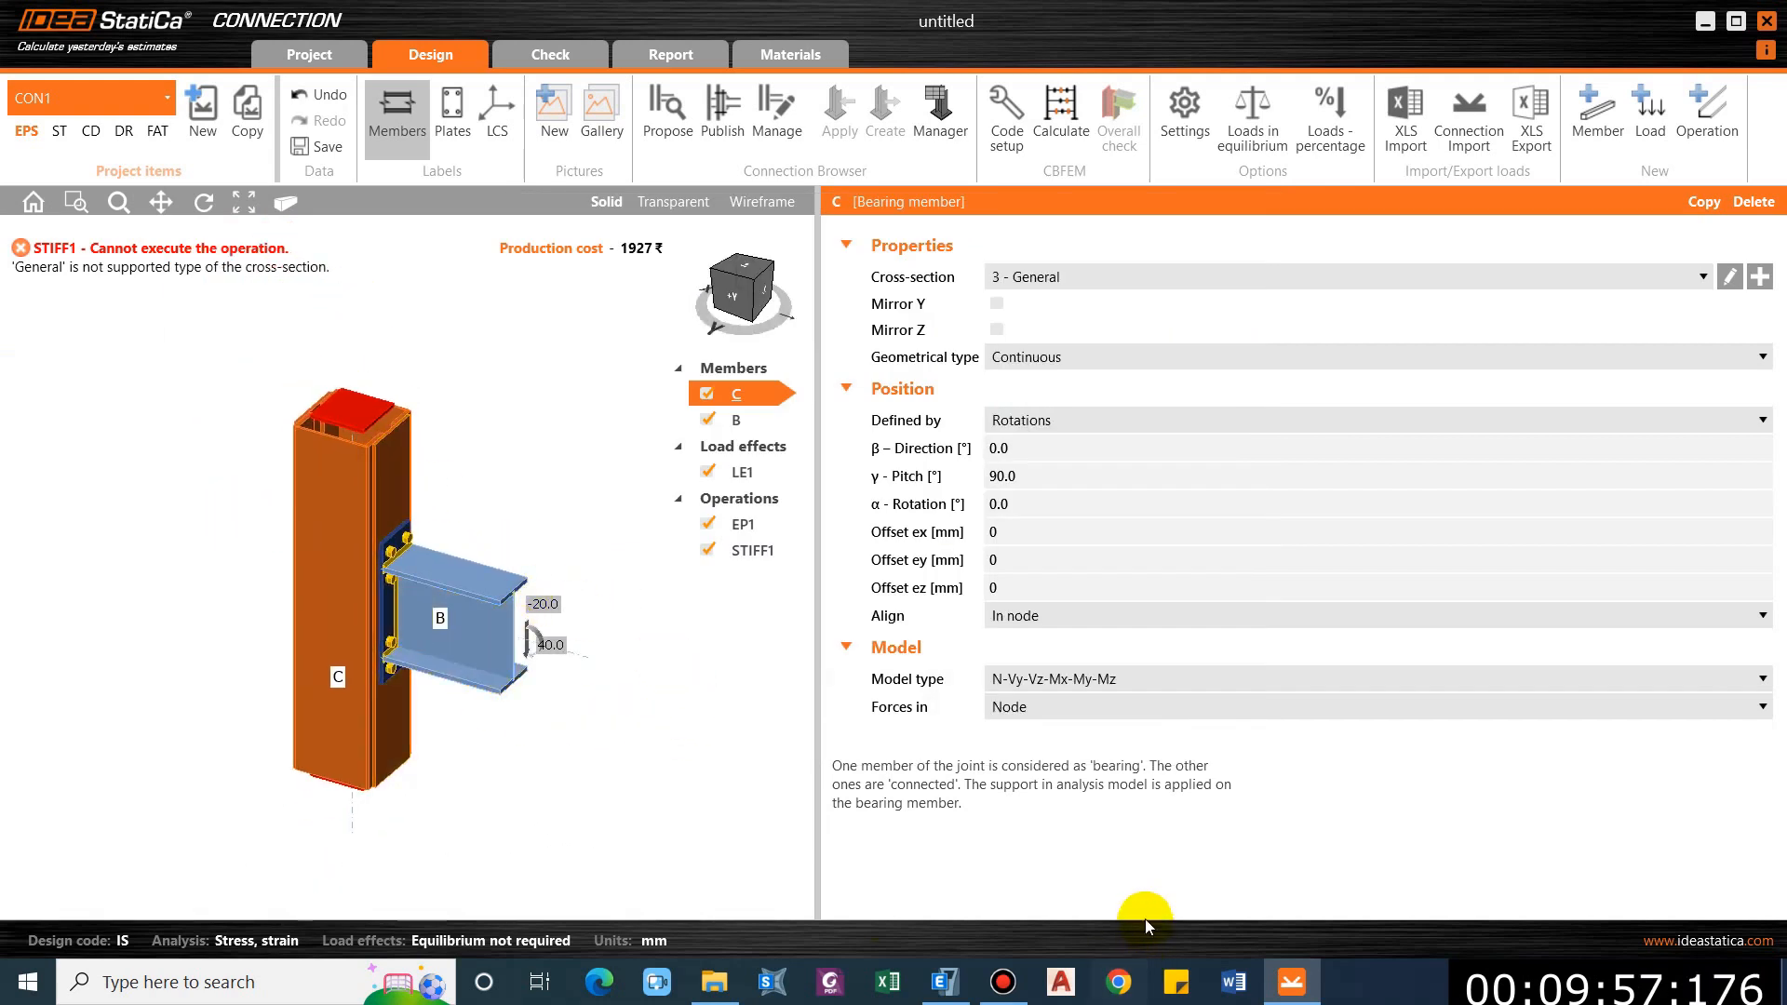
# Switch to ETABS, close the section property dialogs and examine the orientation of the column at grid A-4 in plan.
pyautogui.click(936, 979)
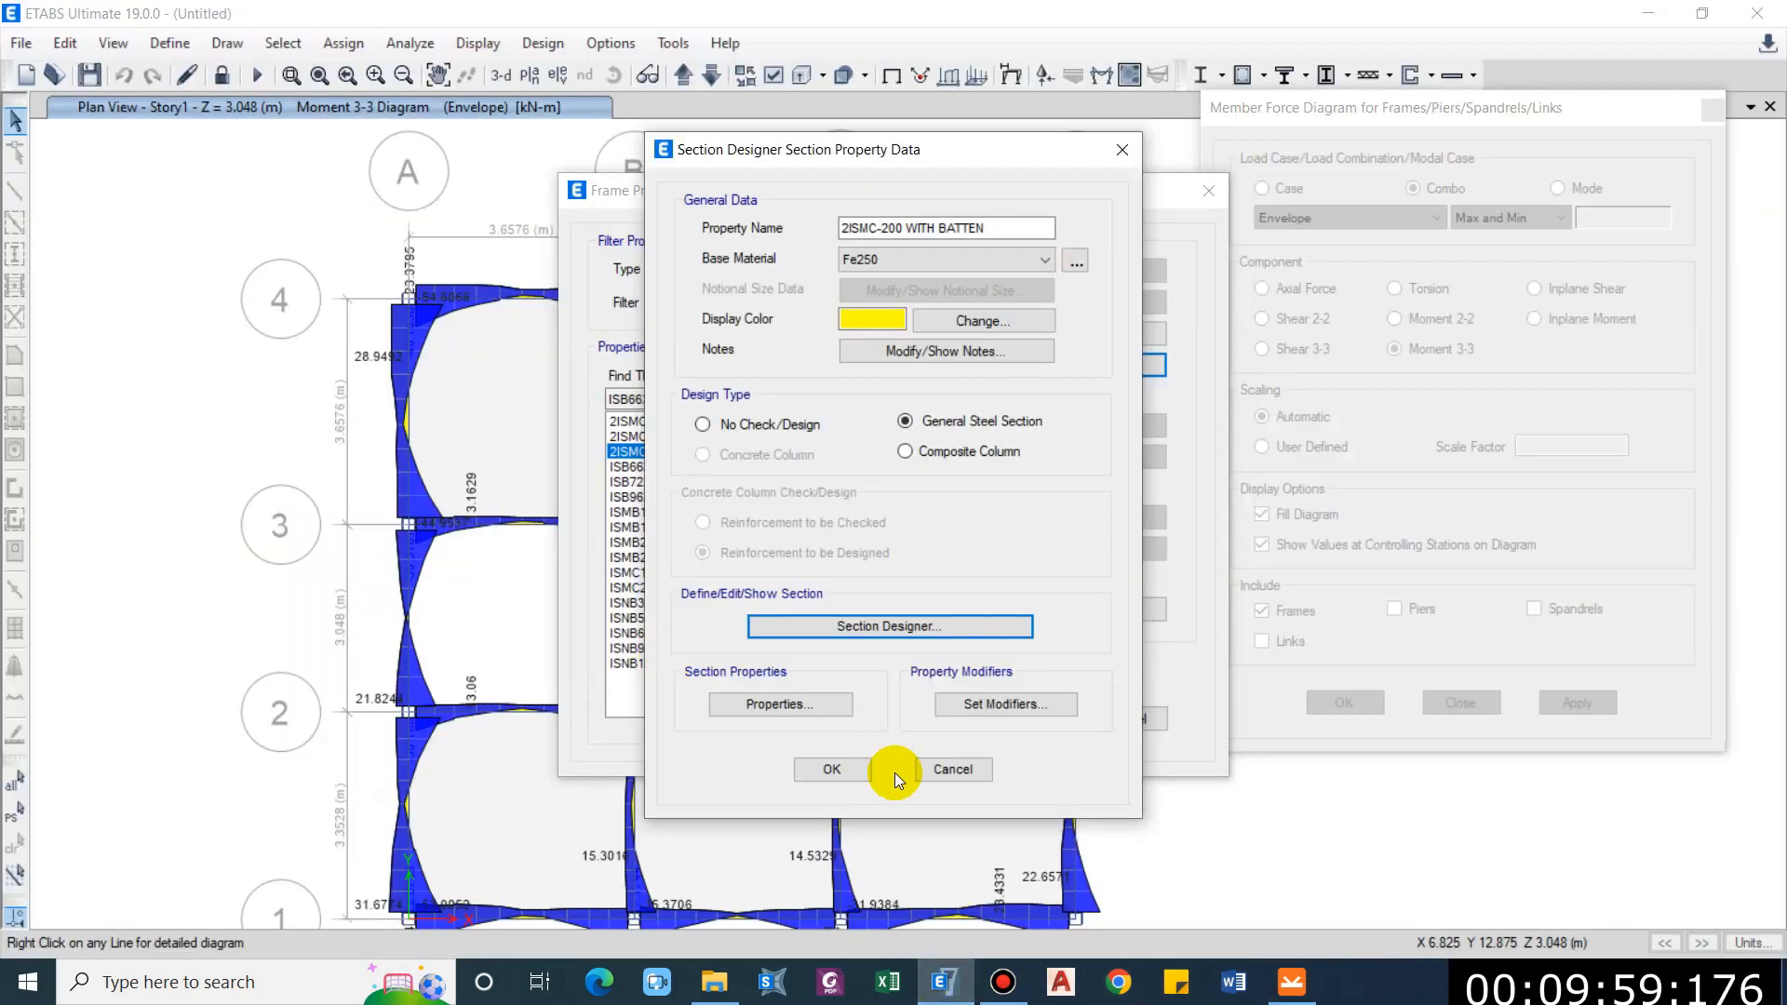
pyautogui.click(955, 768)
pyautogui.click(1116, 717)
pyautogui.click(1482, 715)
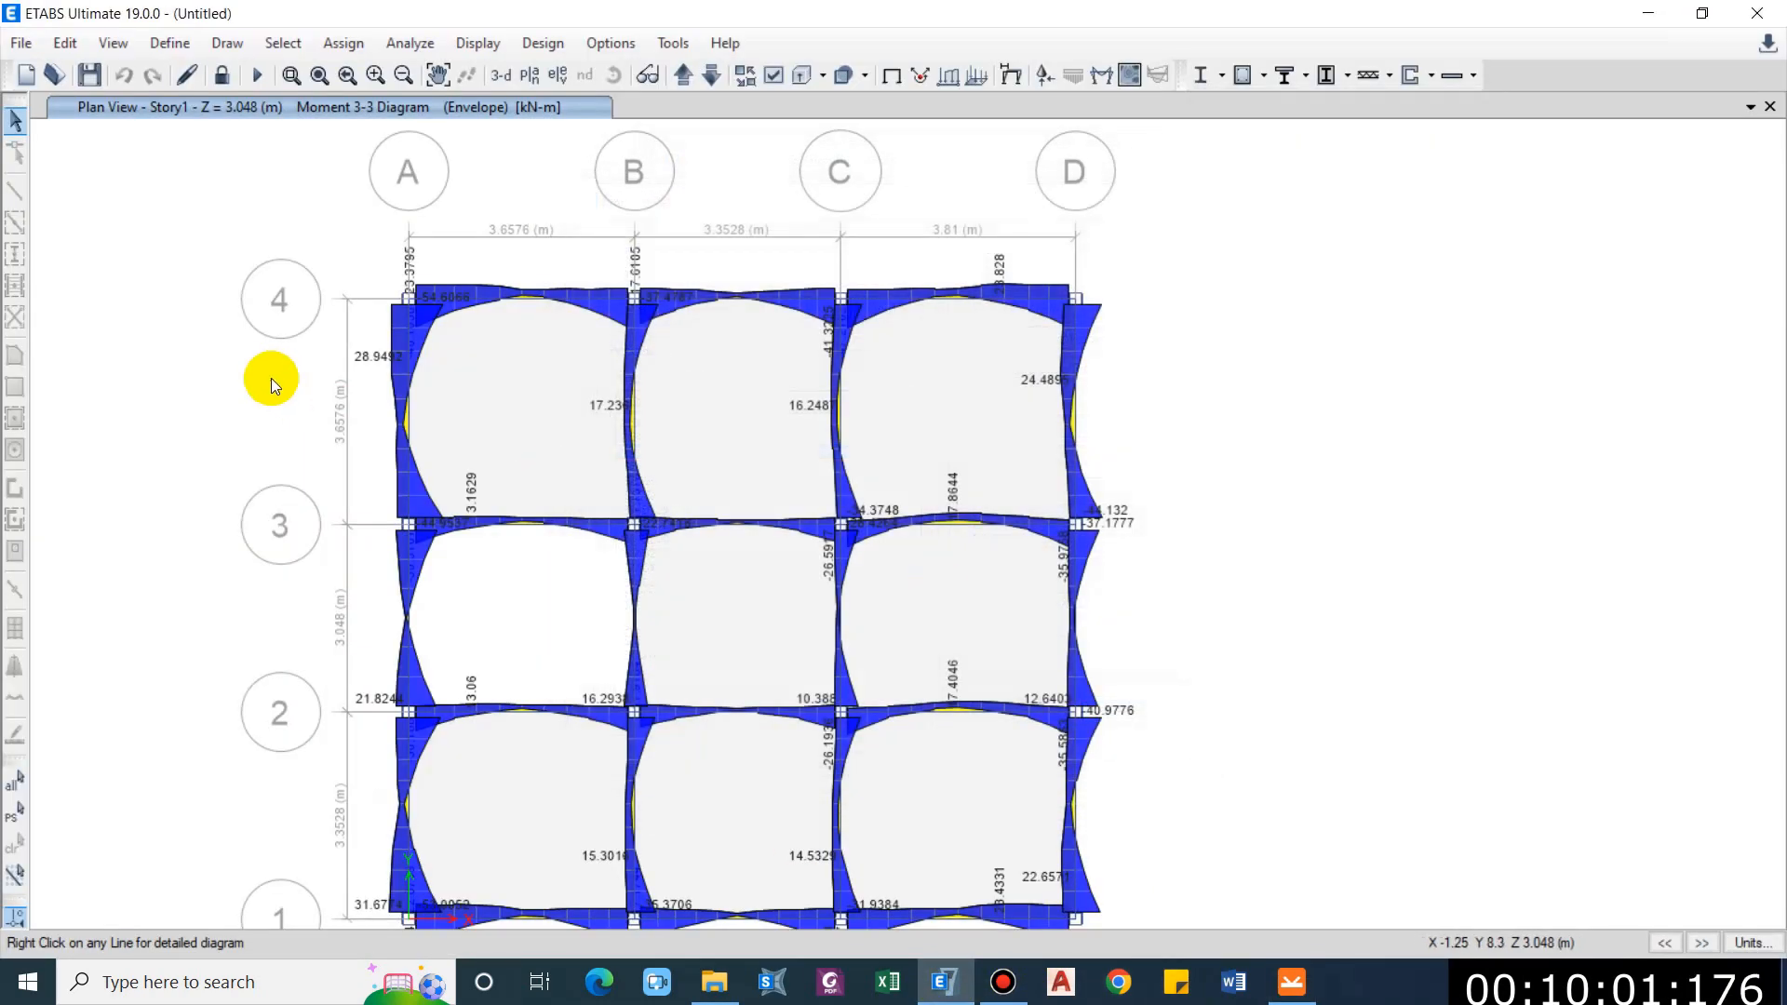
pyautogui.rightClick(381, 328)
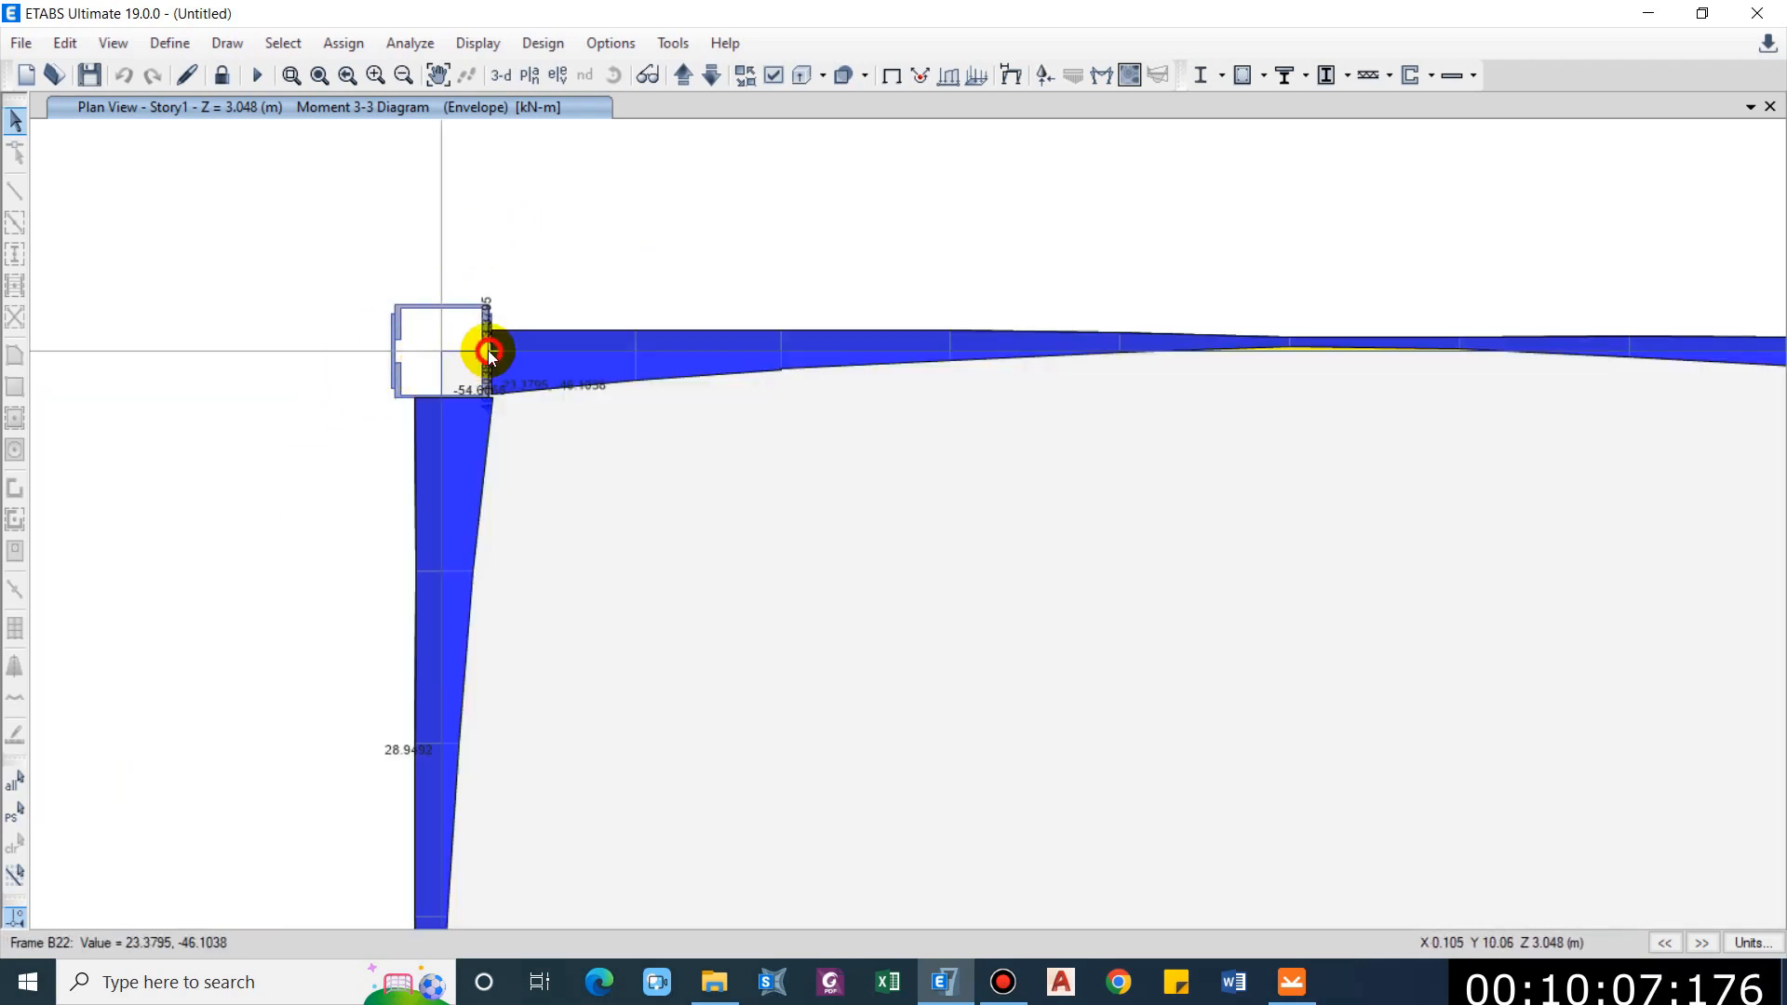
pyautogui.scroll(3, 487, 351)
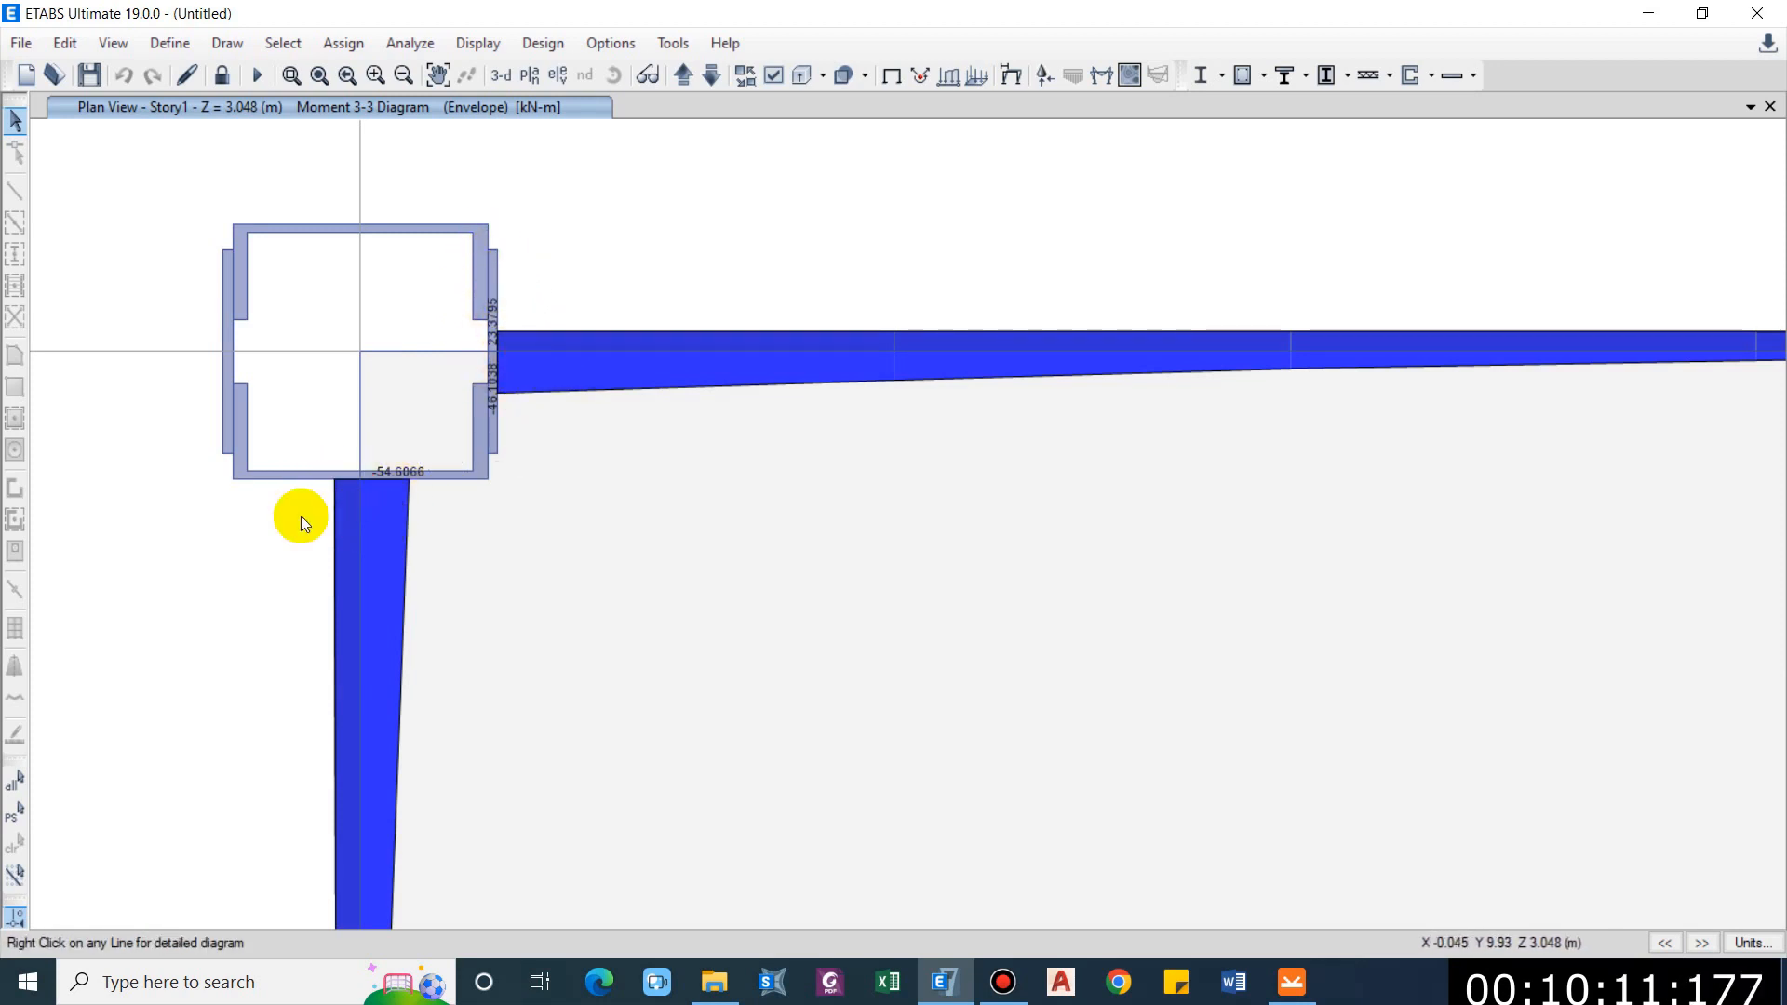
pyautogui.scroll(-3, 365, 453)
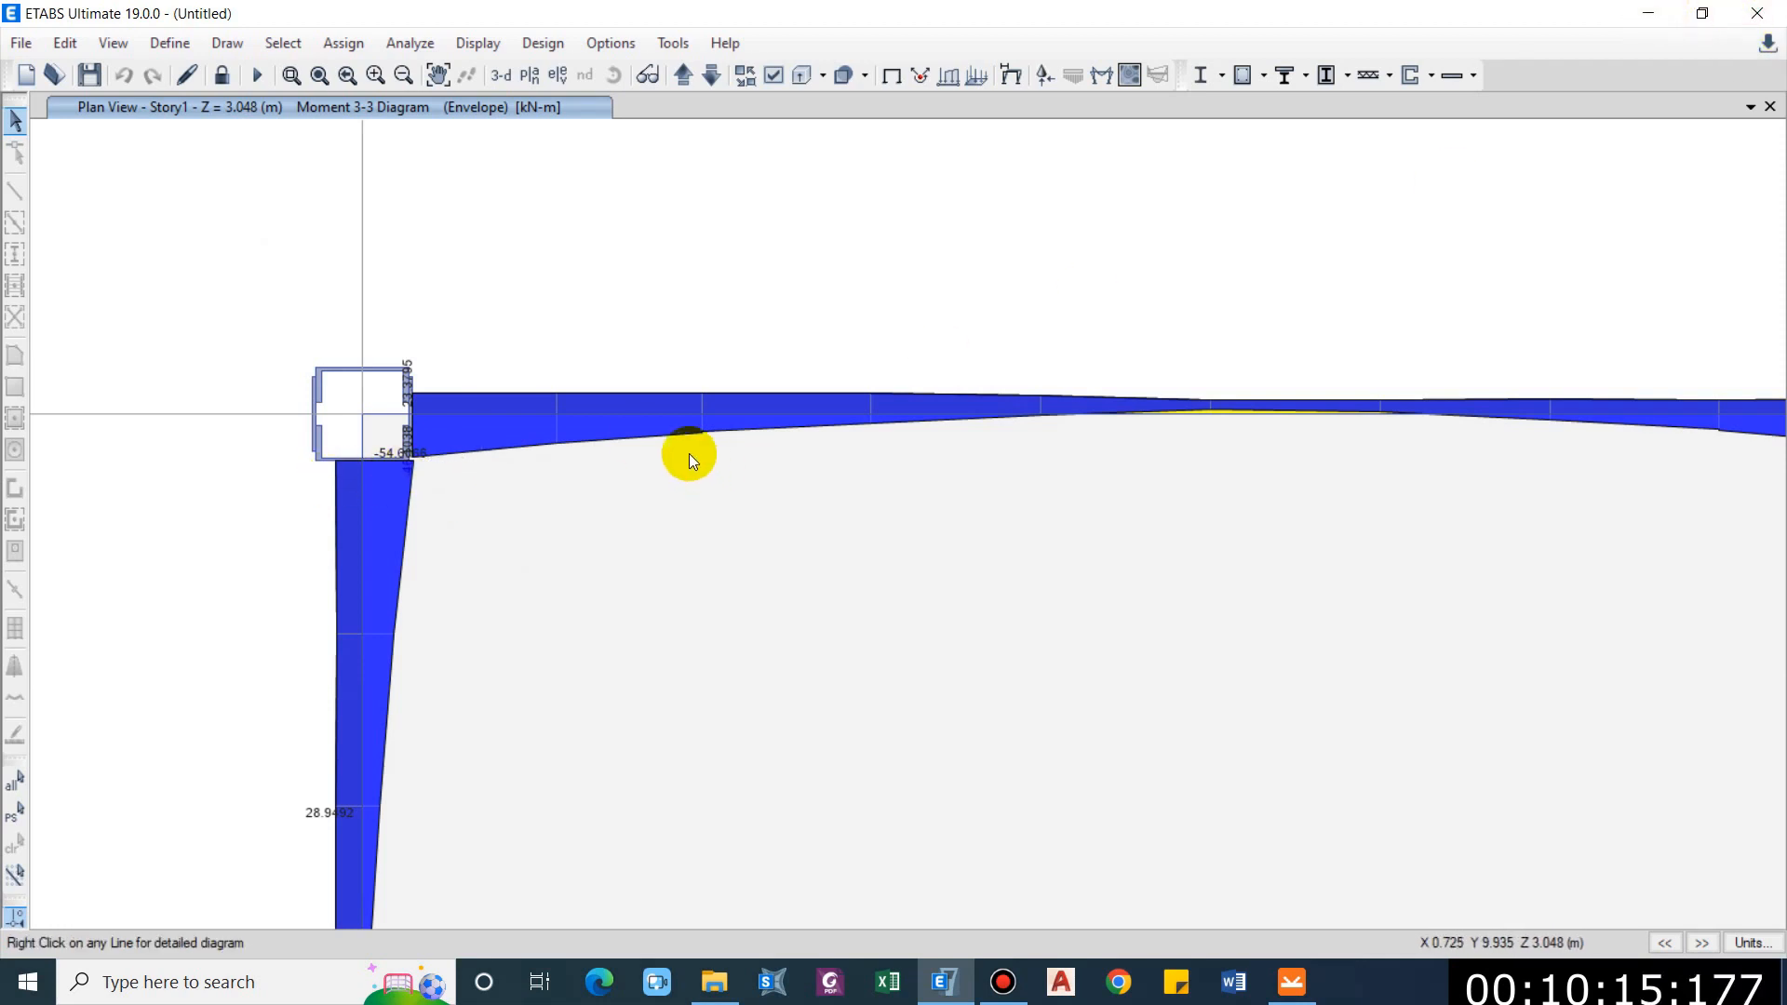
pyautogui.moveTo(513, 416)
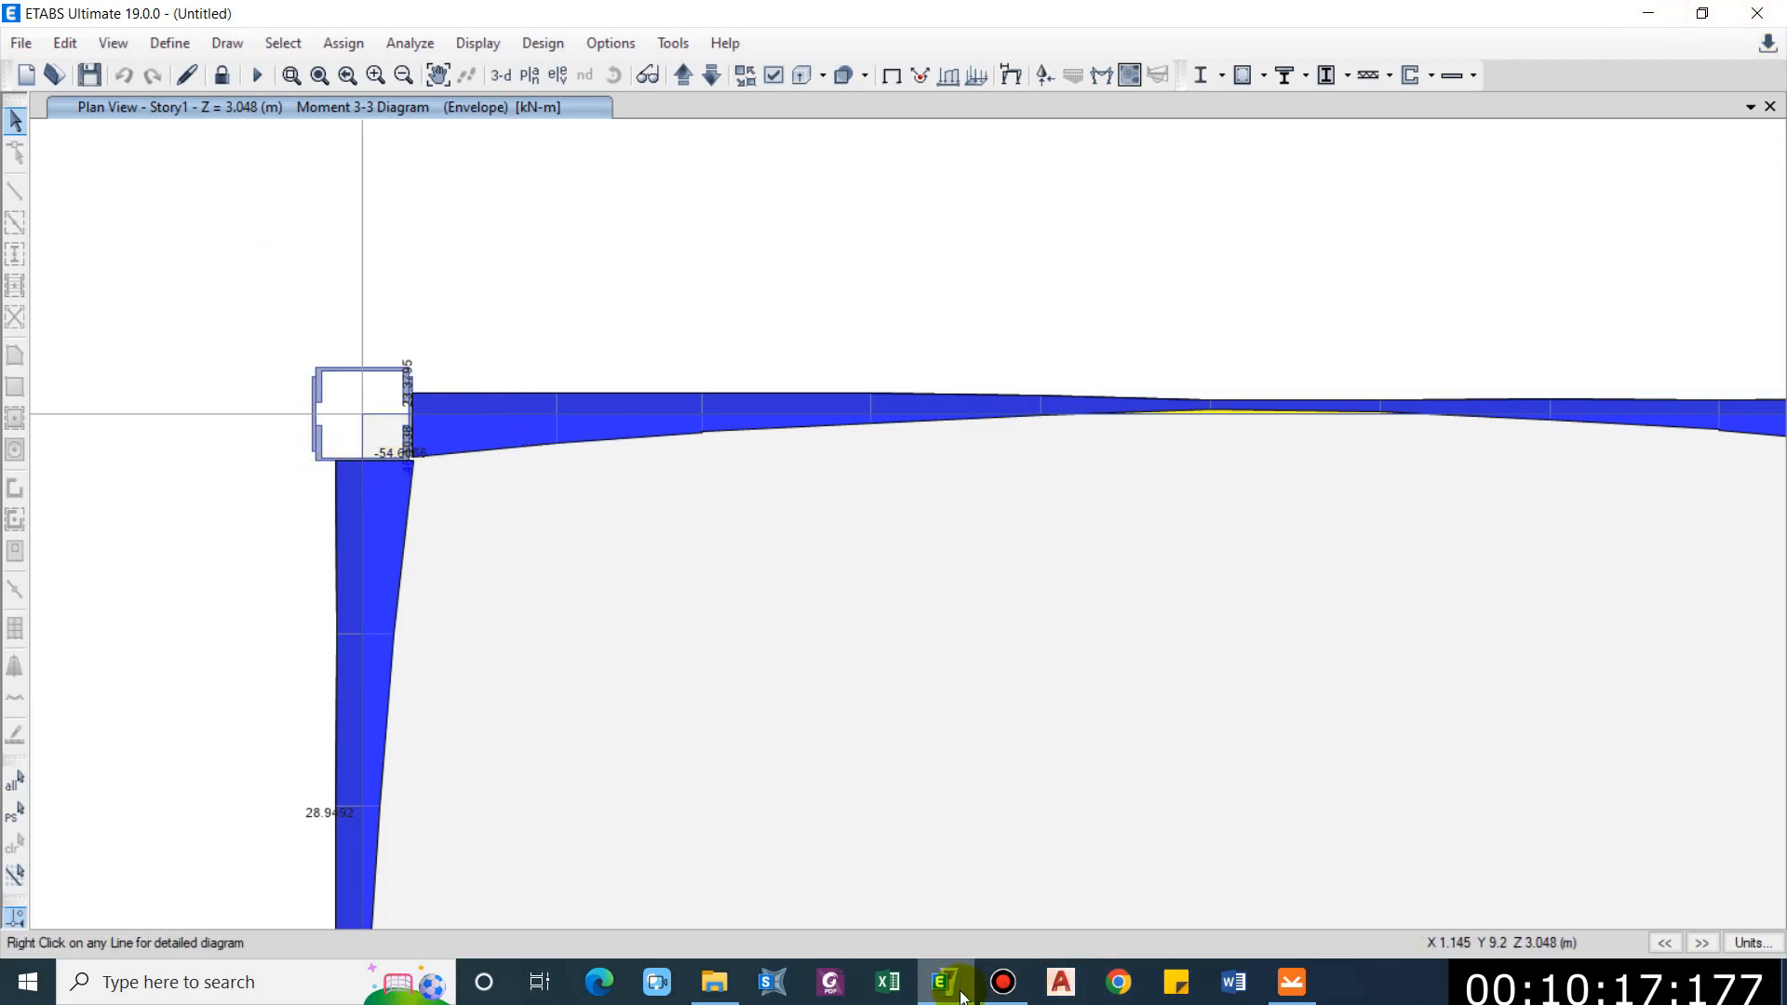
pyautogui.click(1298, 984)
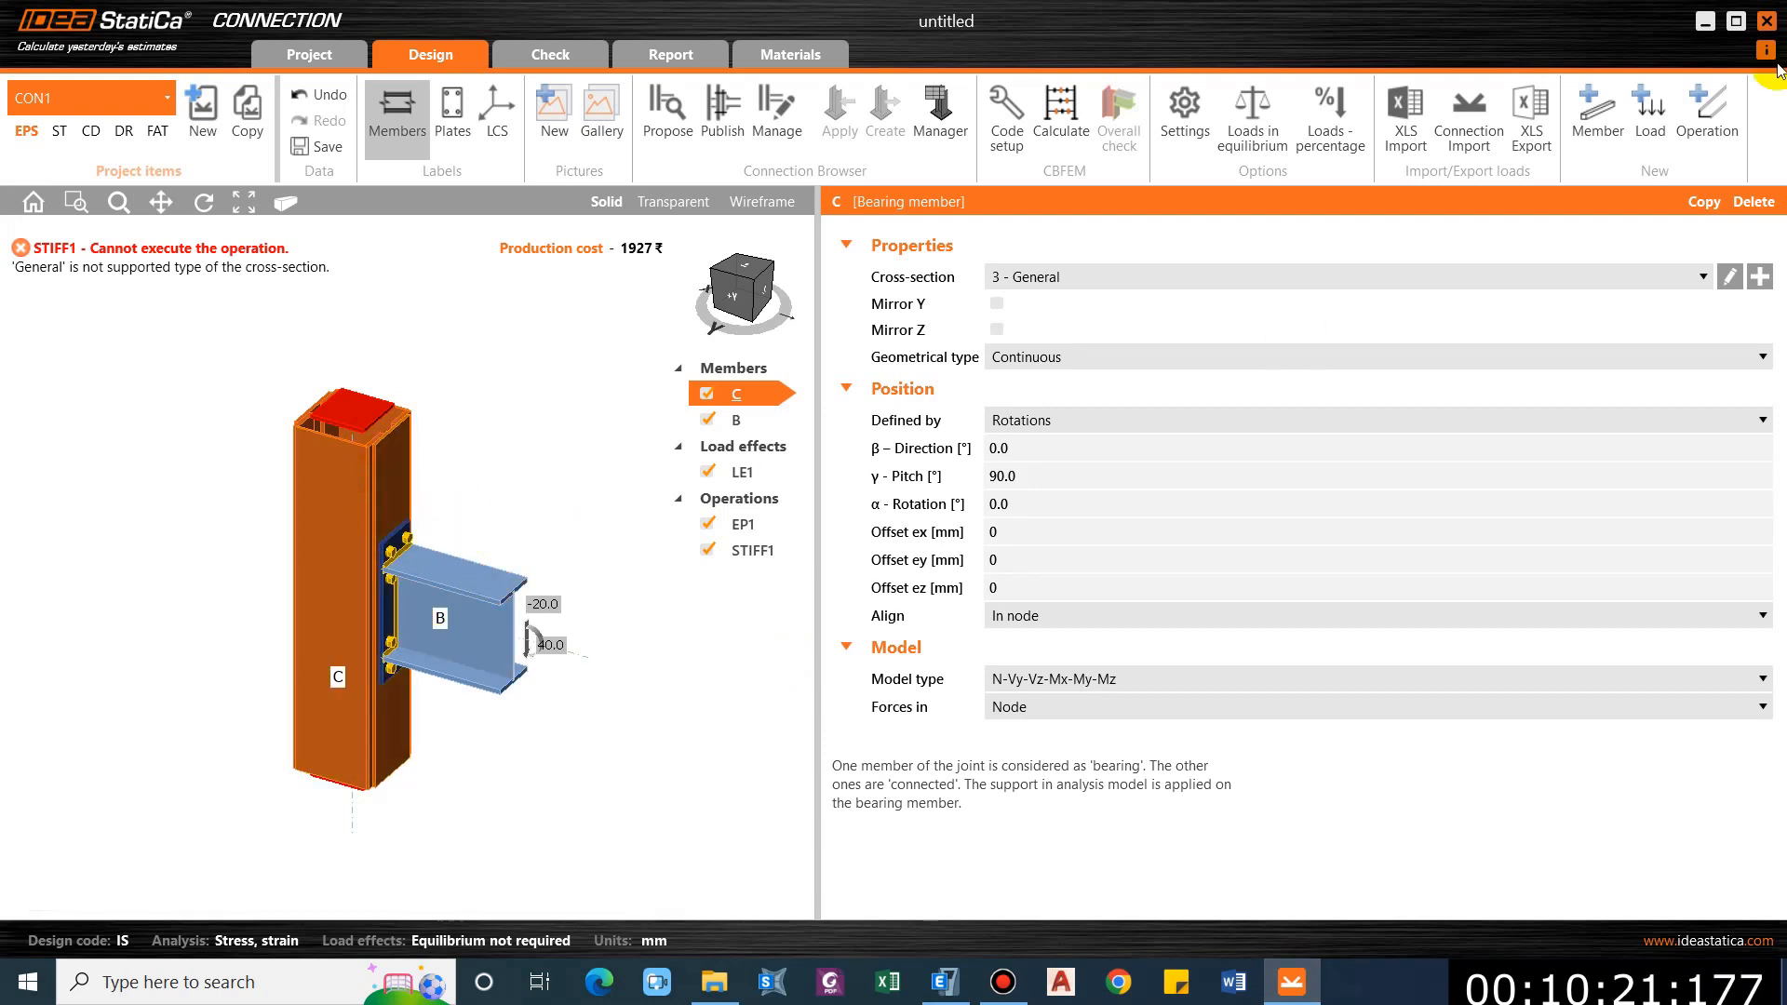
# Compare beam B's cross-section with the section assigned to the ETABS beam at corner A-4, hiding the moment diagram.
pyautogui.click(456, 622)
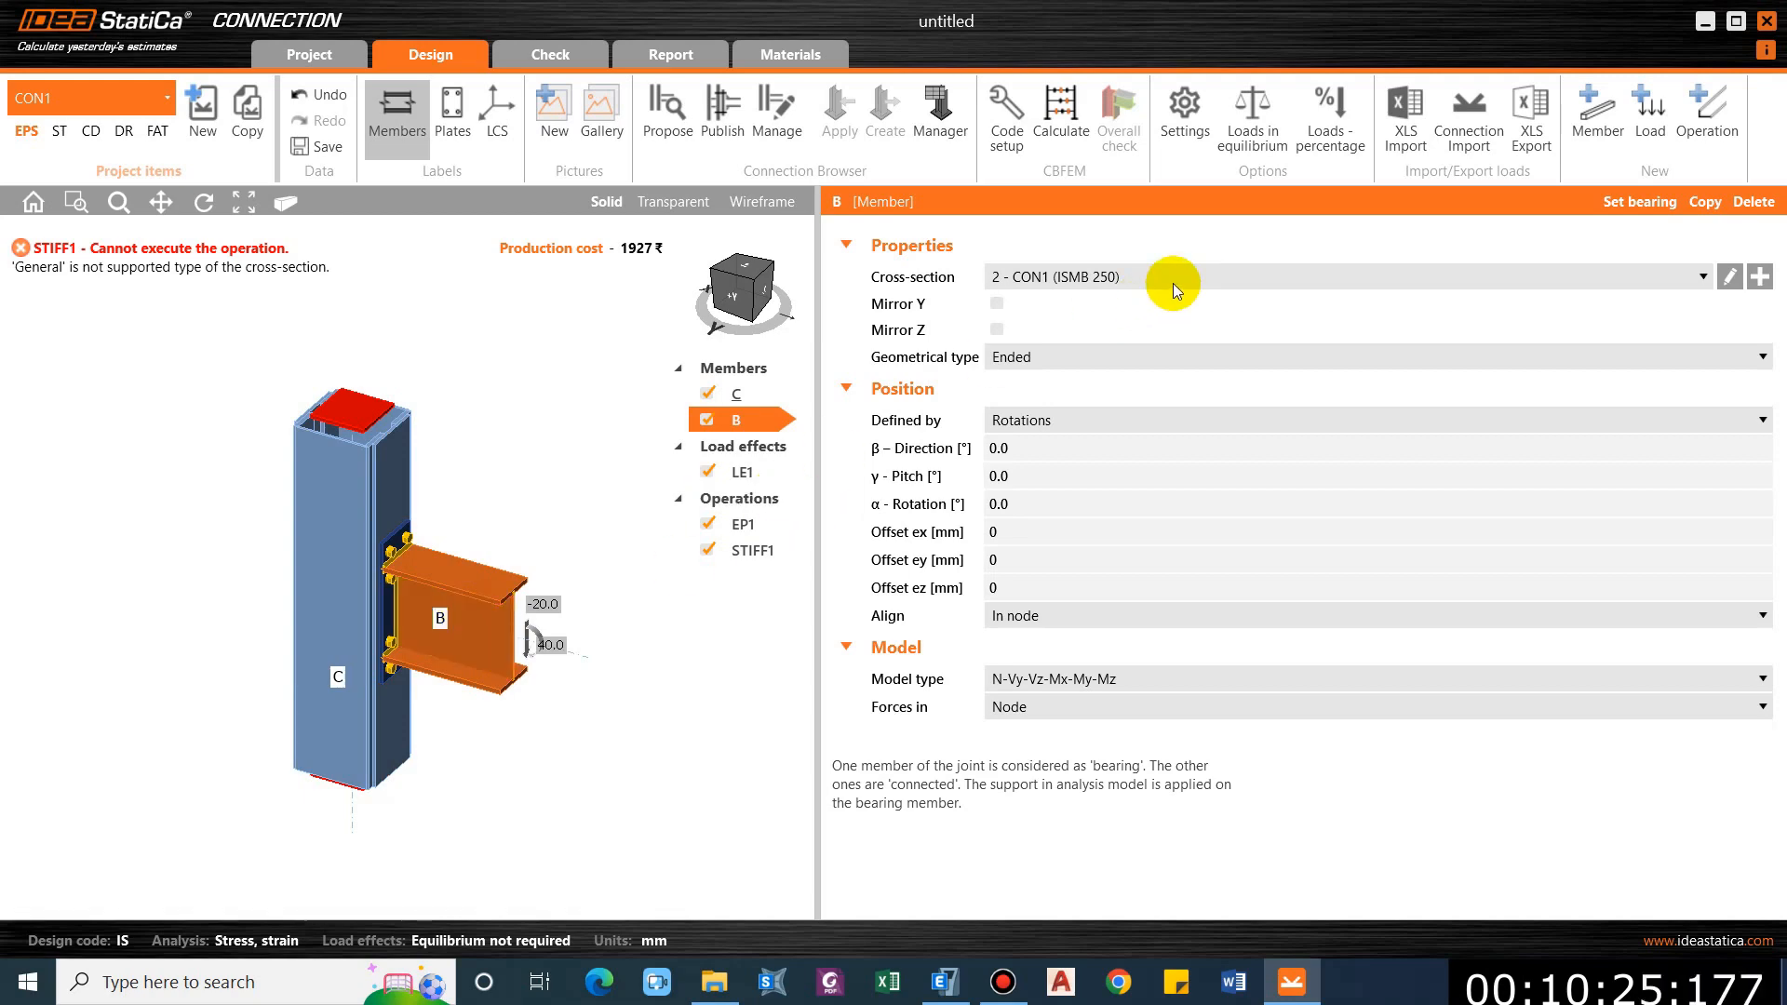
pyautogui.click(1706, 22)
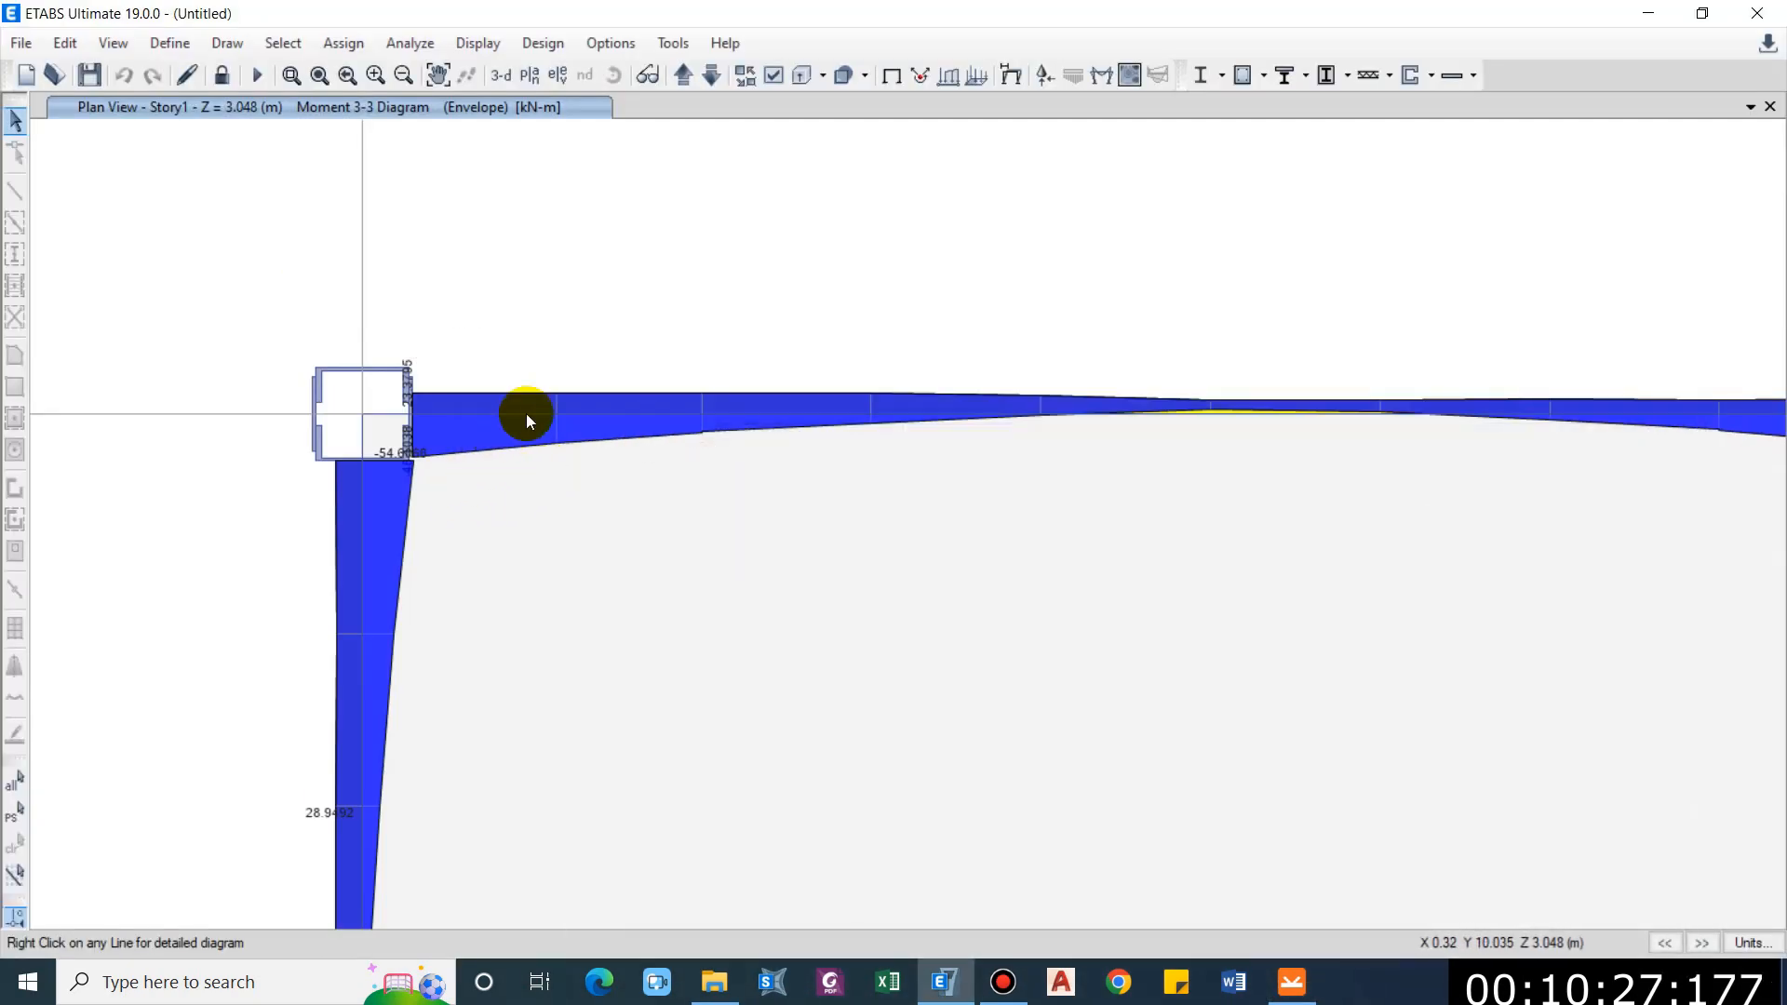
pyautogui.click(893, 78)
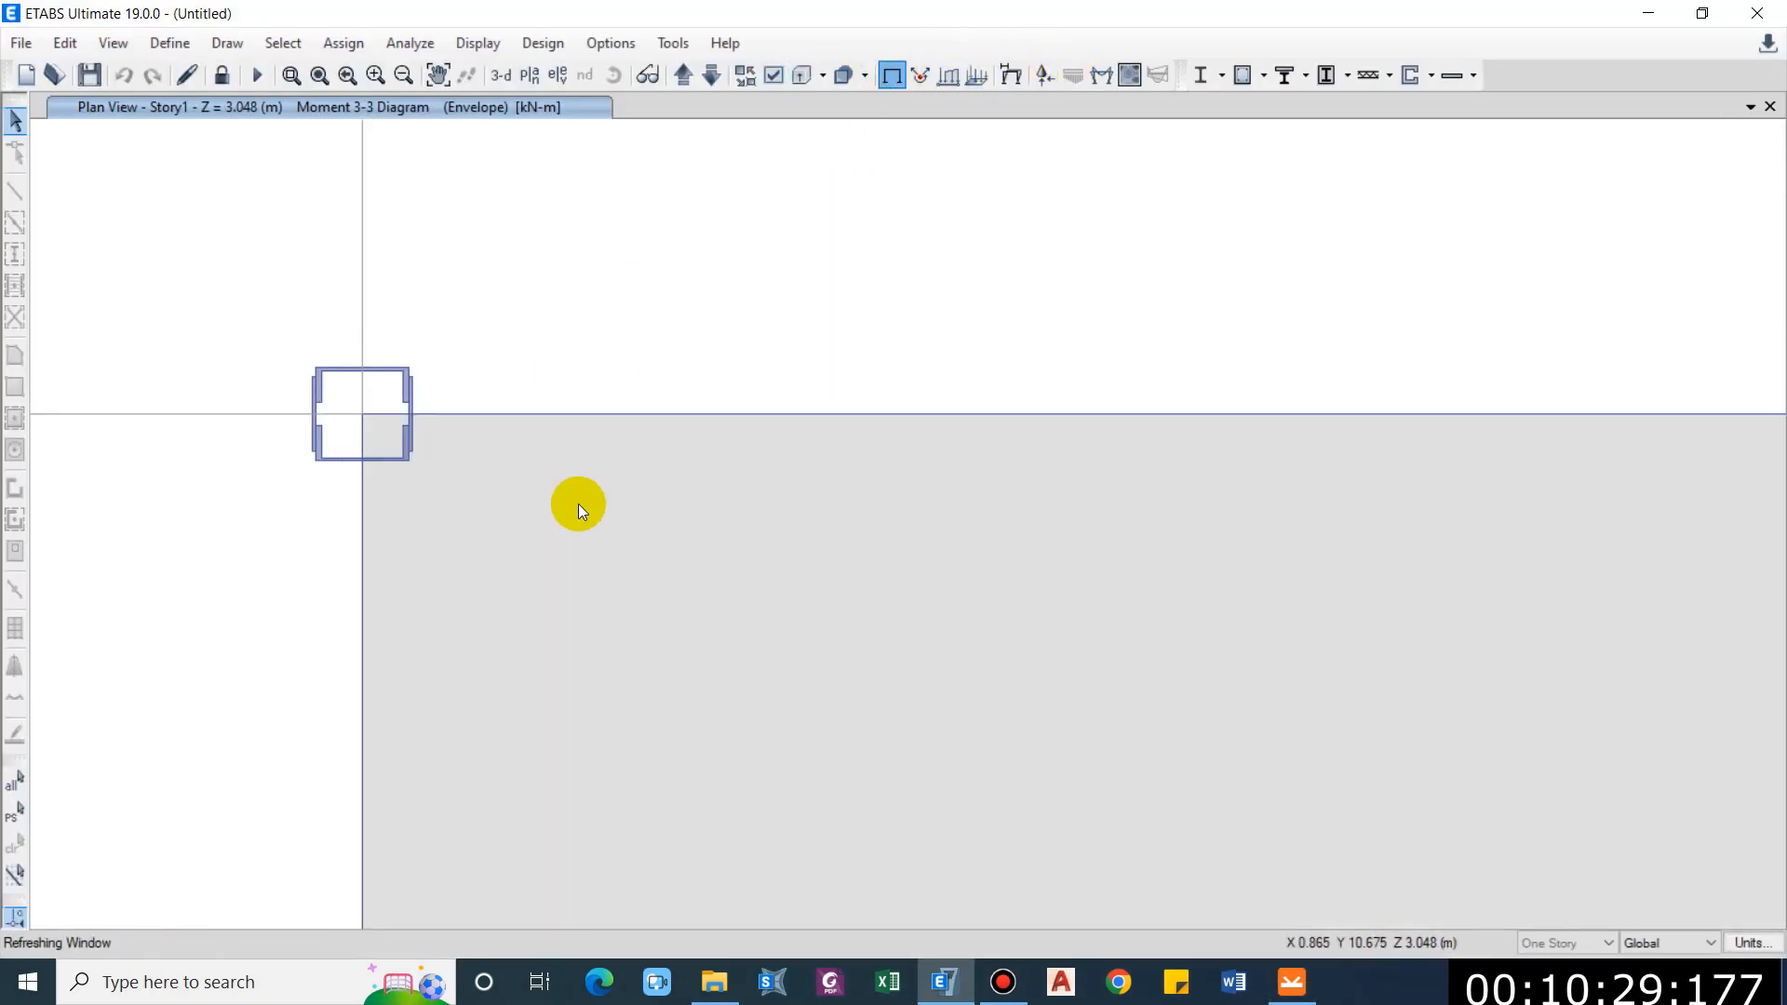
pyautogui.rightClick(583, 411)
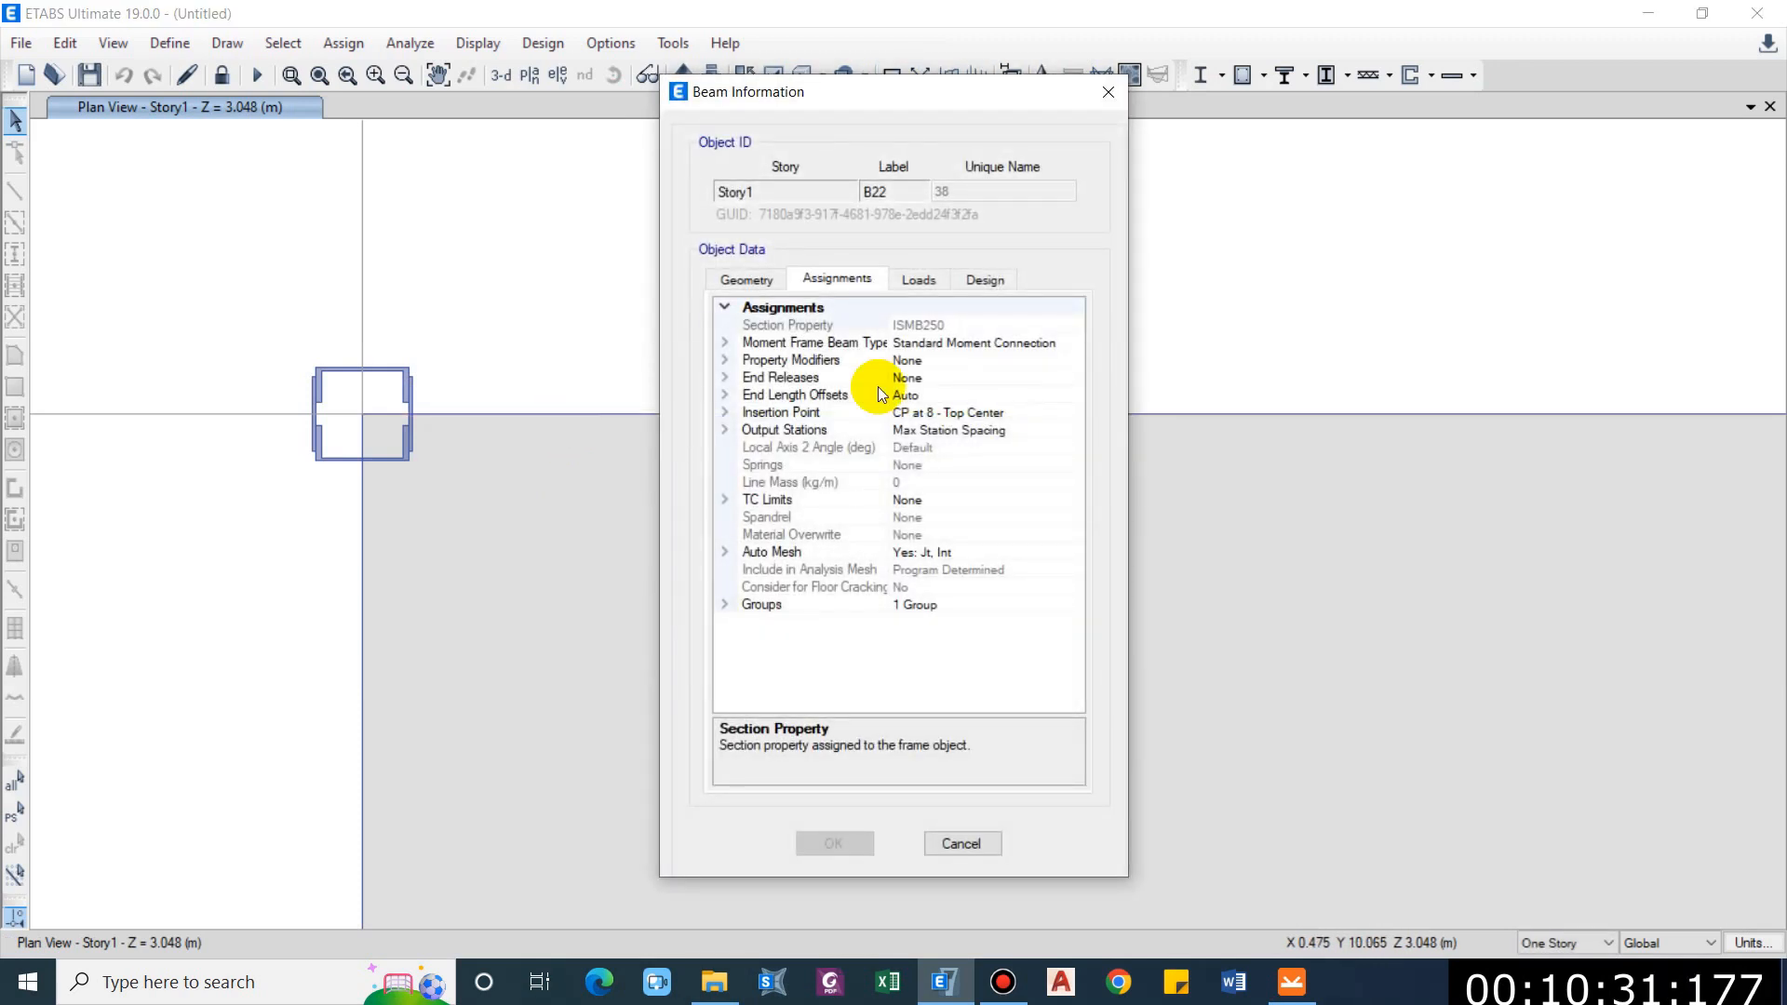
pyautogui.press('Escape')
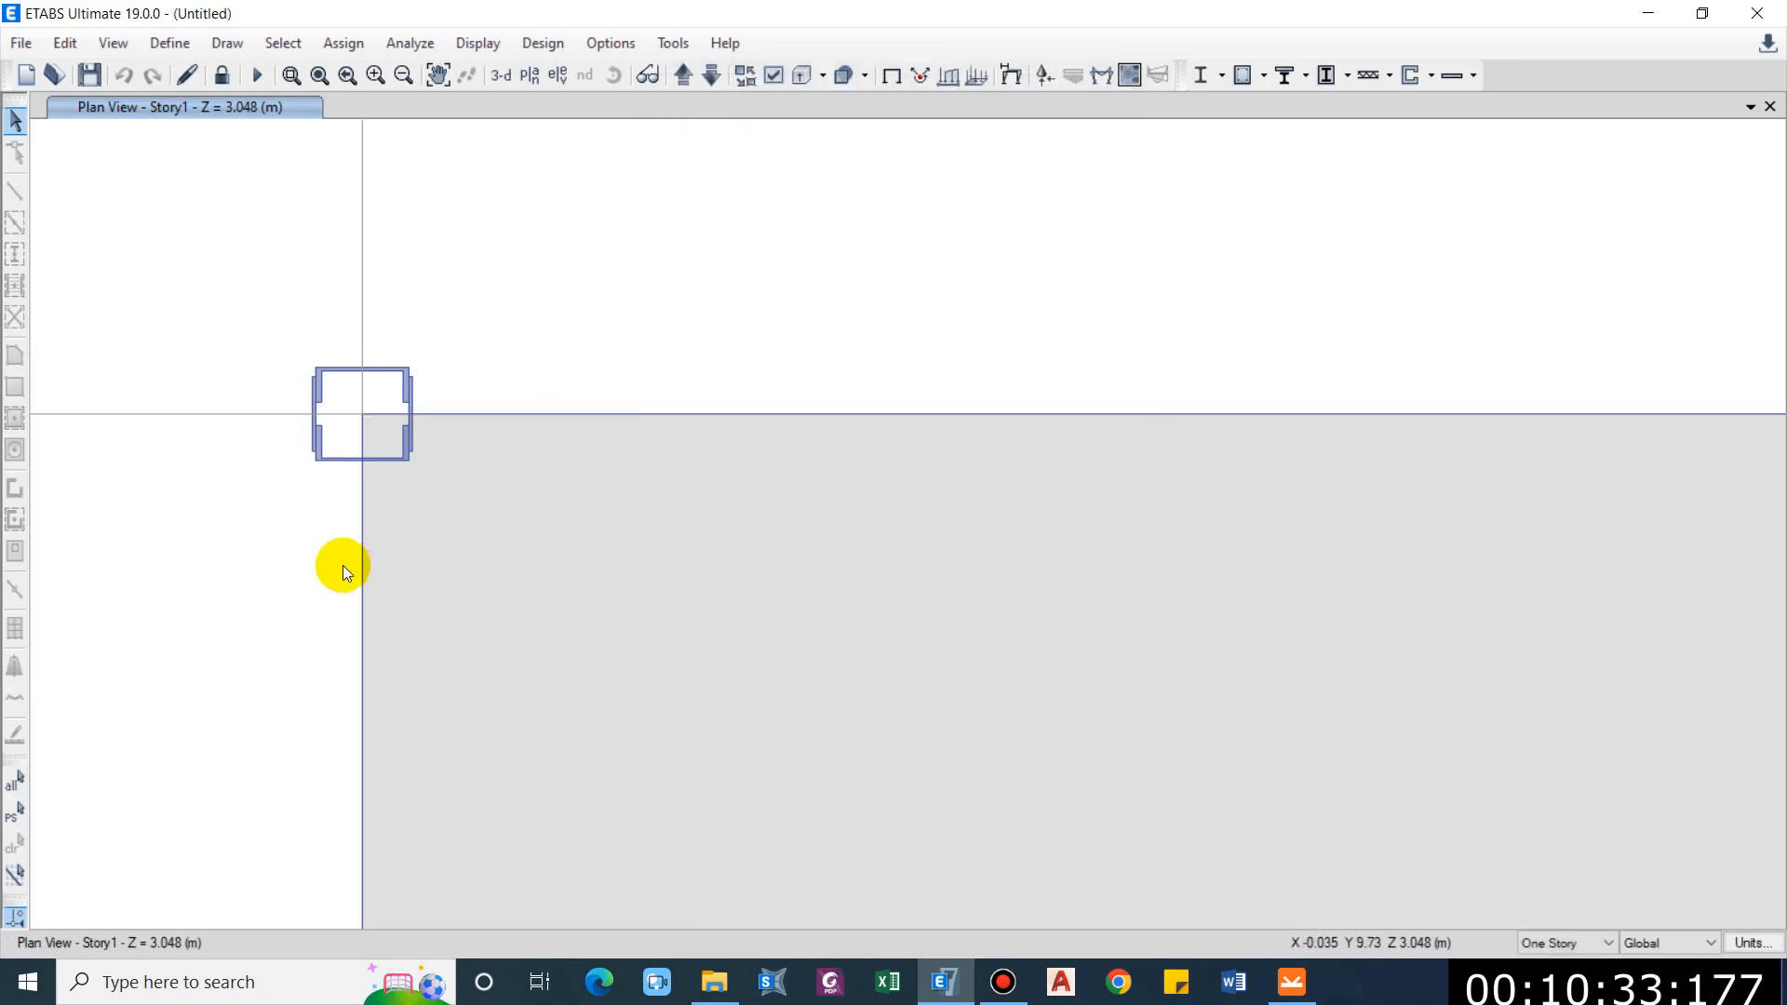
pyautogui.rightClick(361, 565)
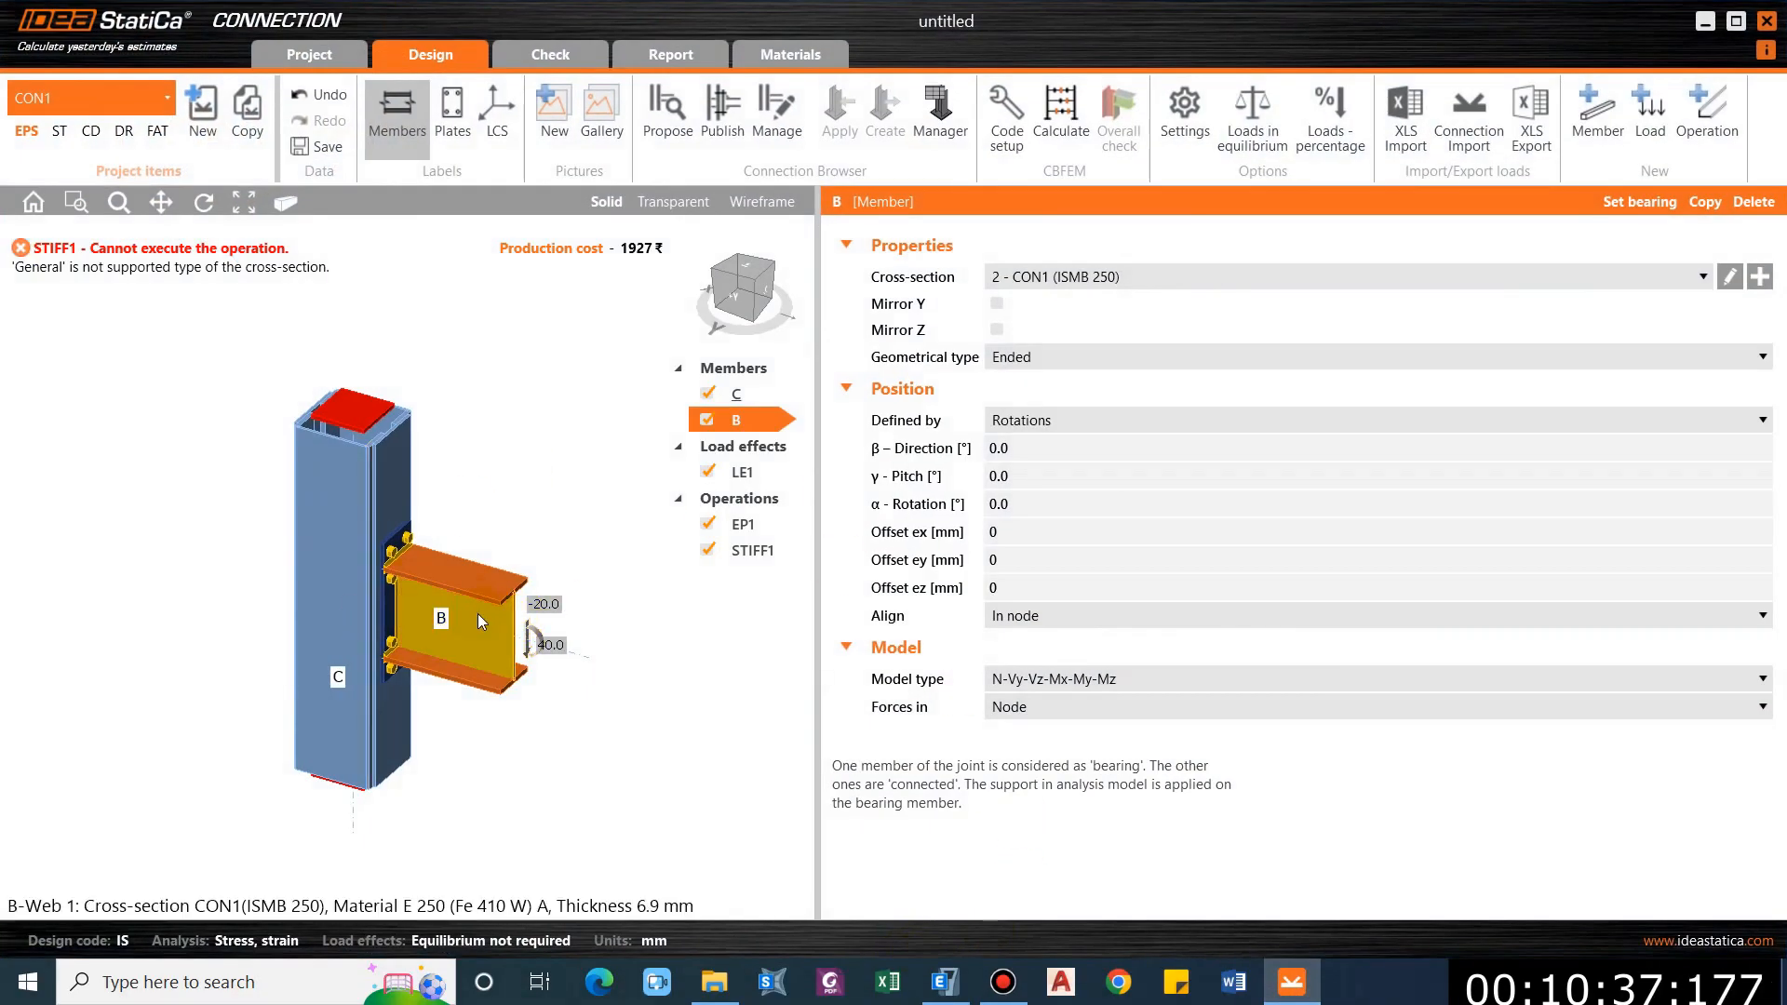
# Set column C's cross-section to 1 - CON1 (ISWB 200).
pyautogui.scroll(2, 465, 639)
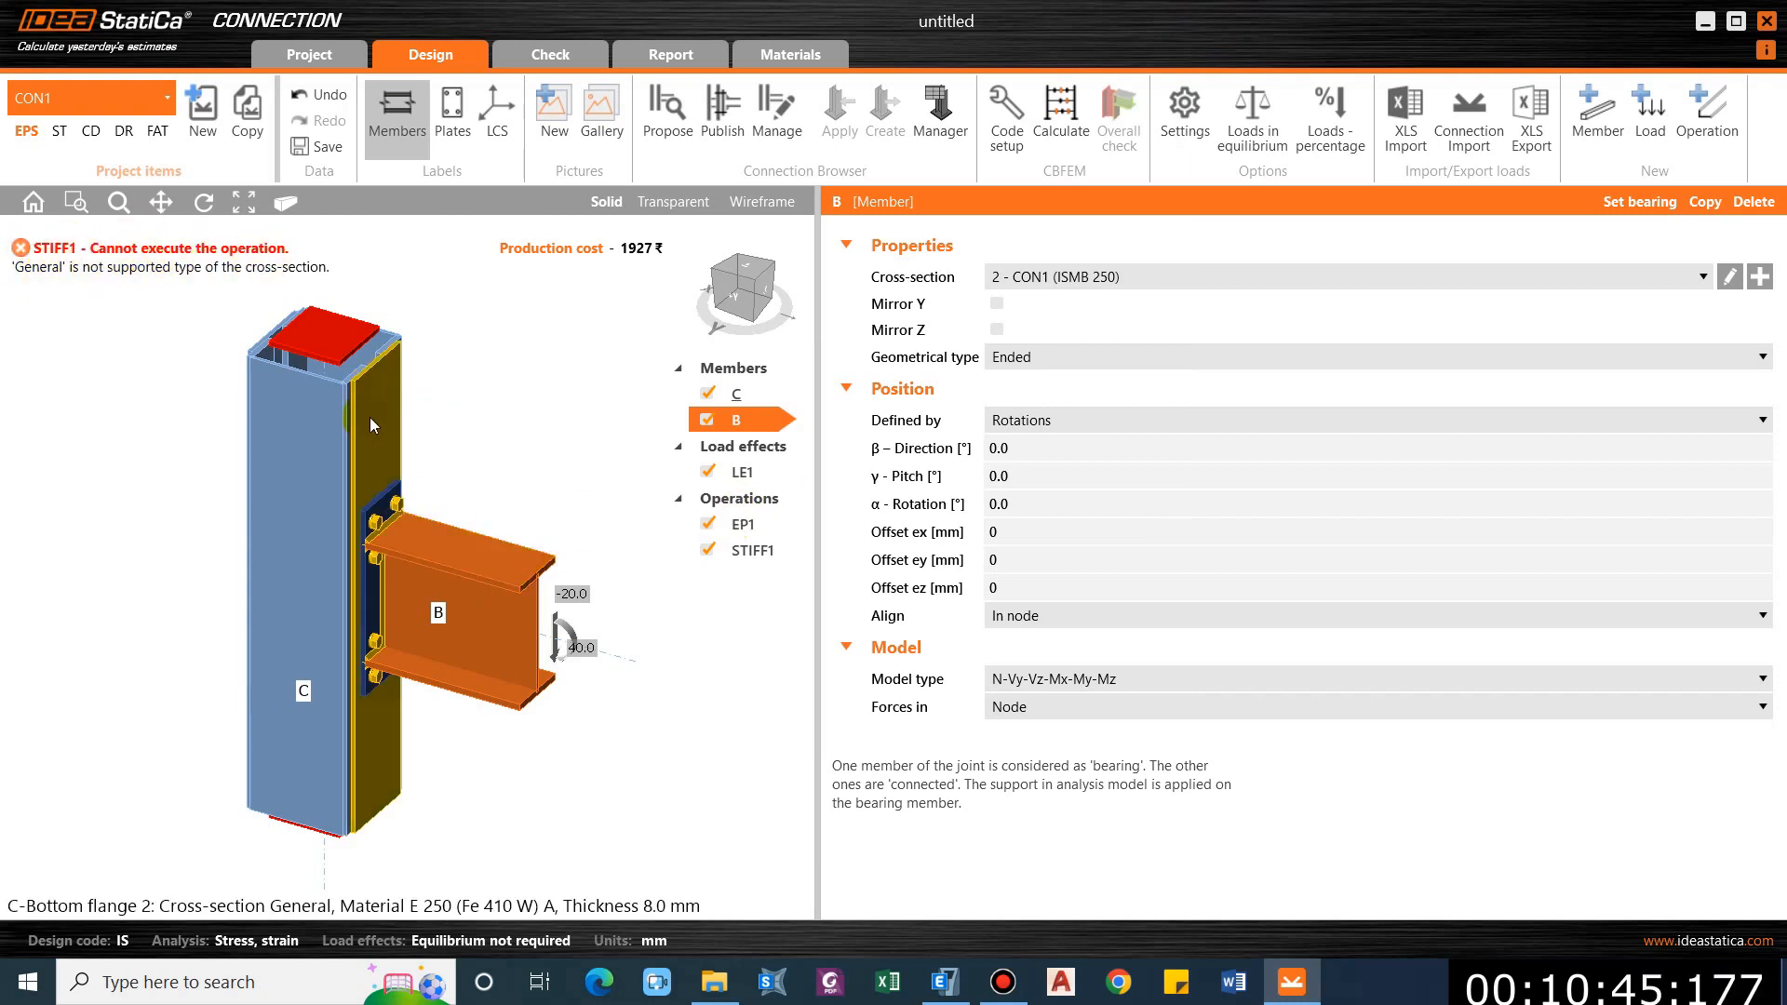
pyautogui.click(734, 391)
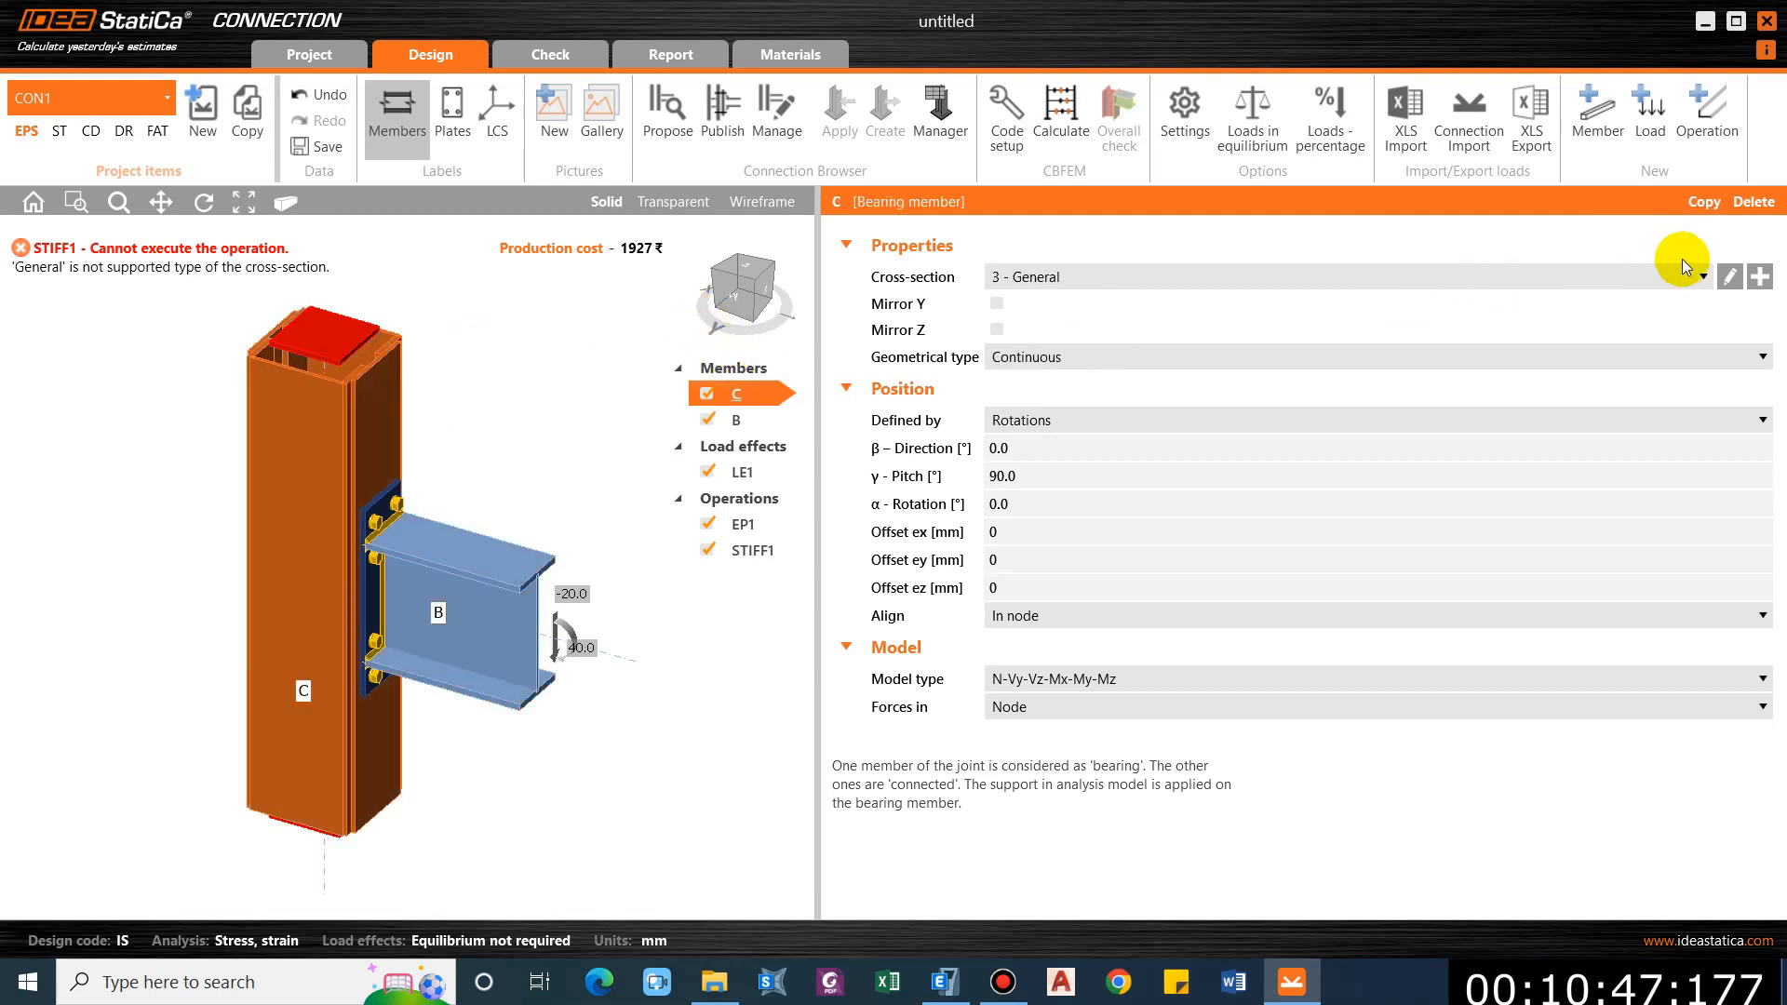
pyautogui.click(1701, 277)
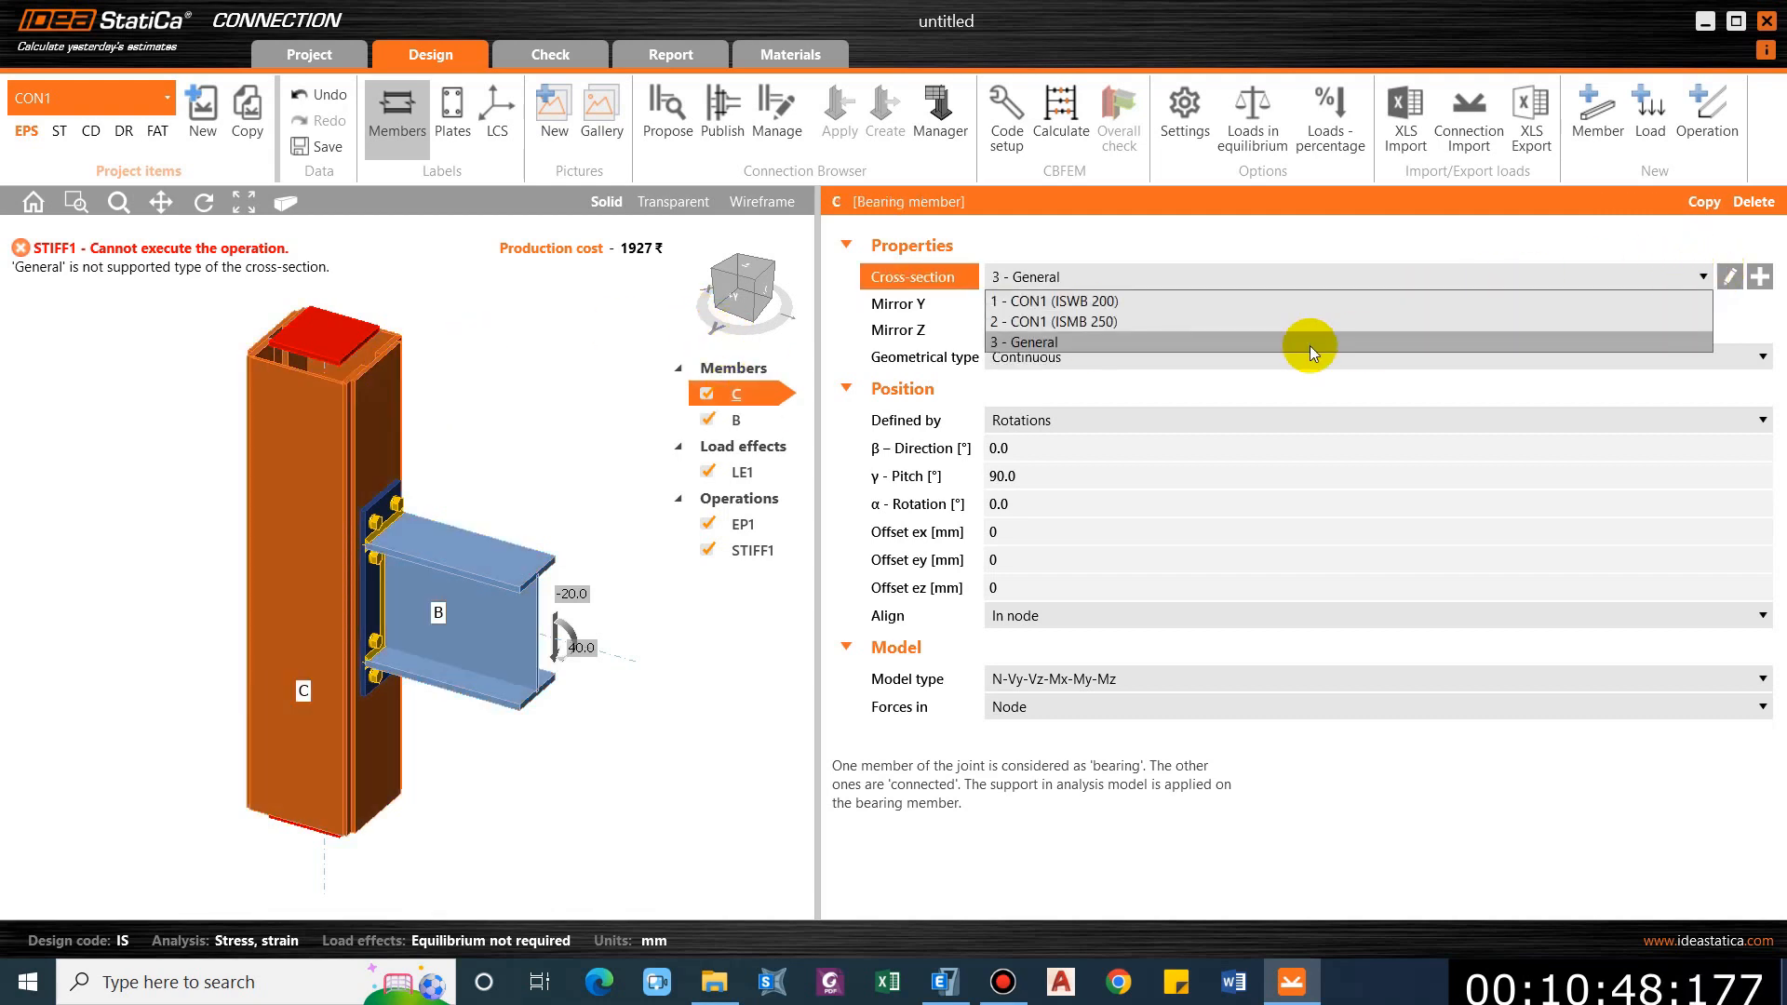
pyautogui.click(1137, 306)
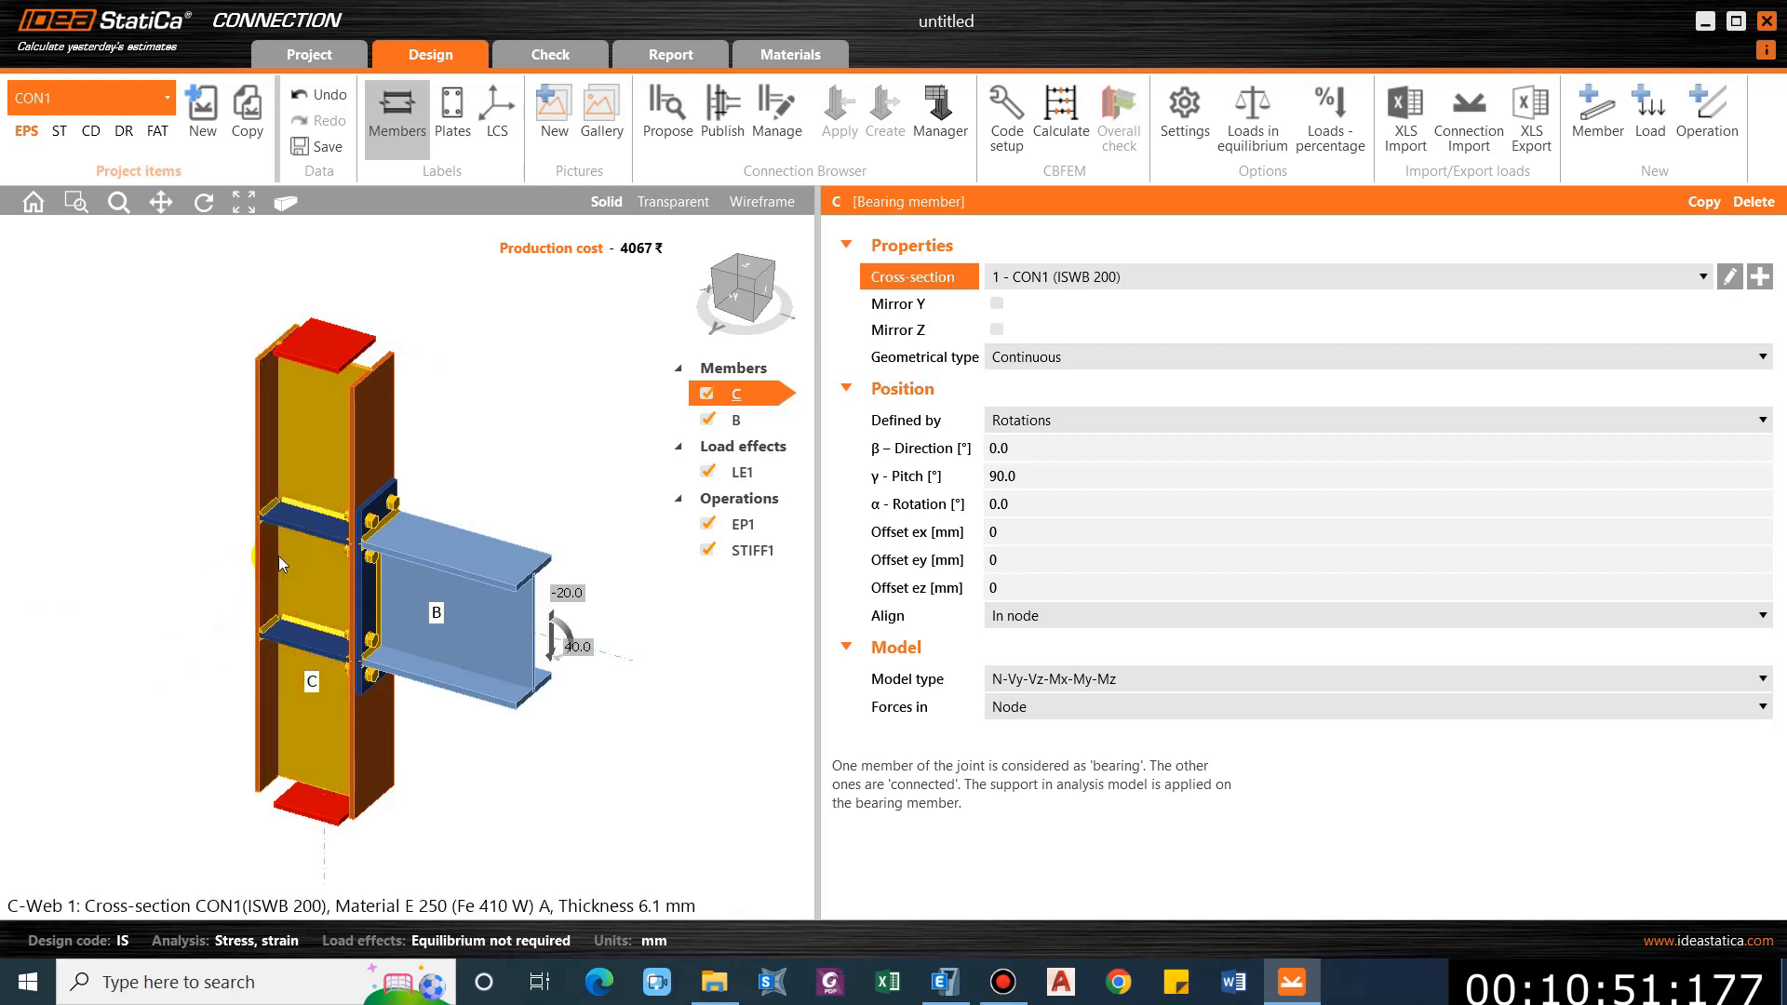
# Set column C's cross-section to 3 - General.
pyautogui.scroll(1, 278, 555)
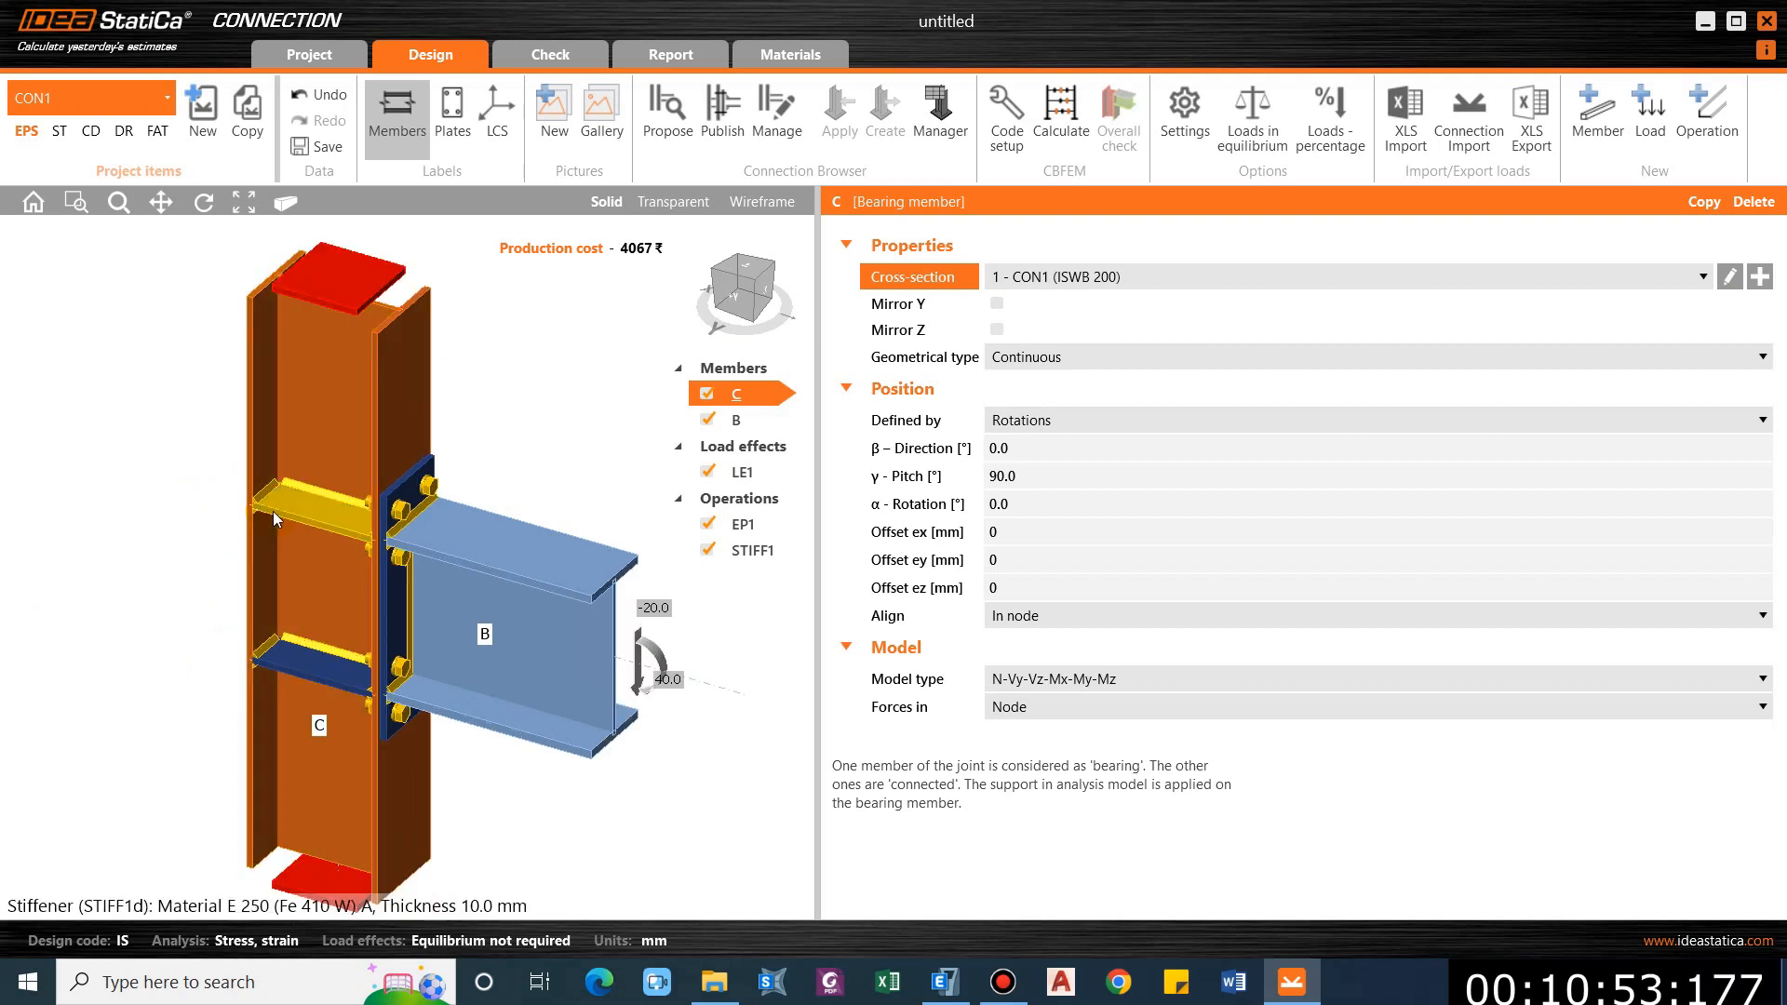
pyautogui.click(1075, 276)
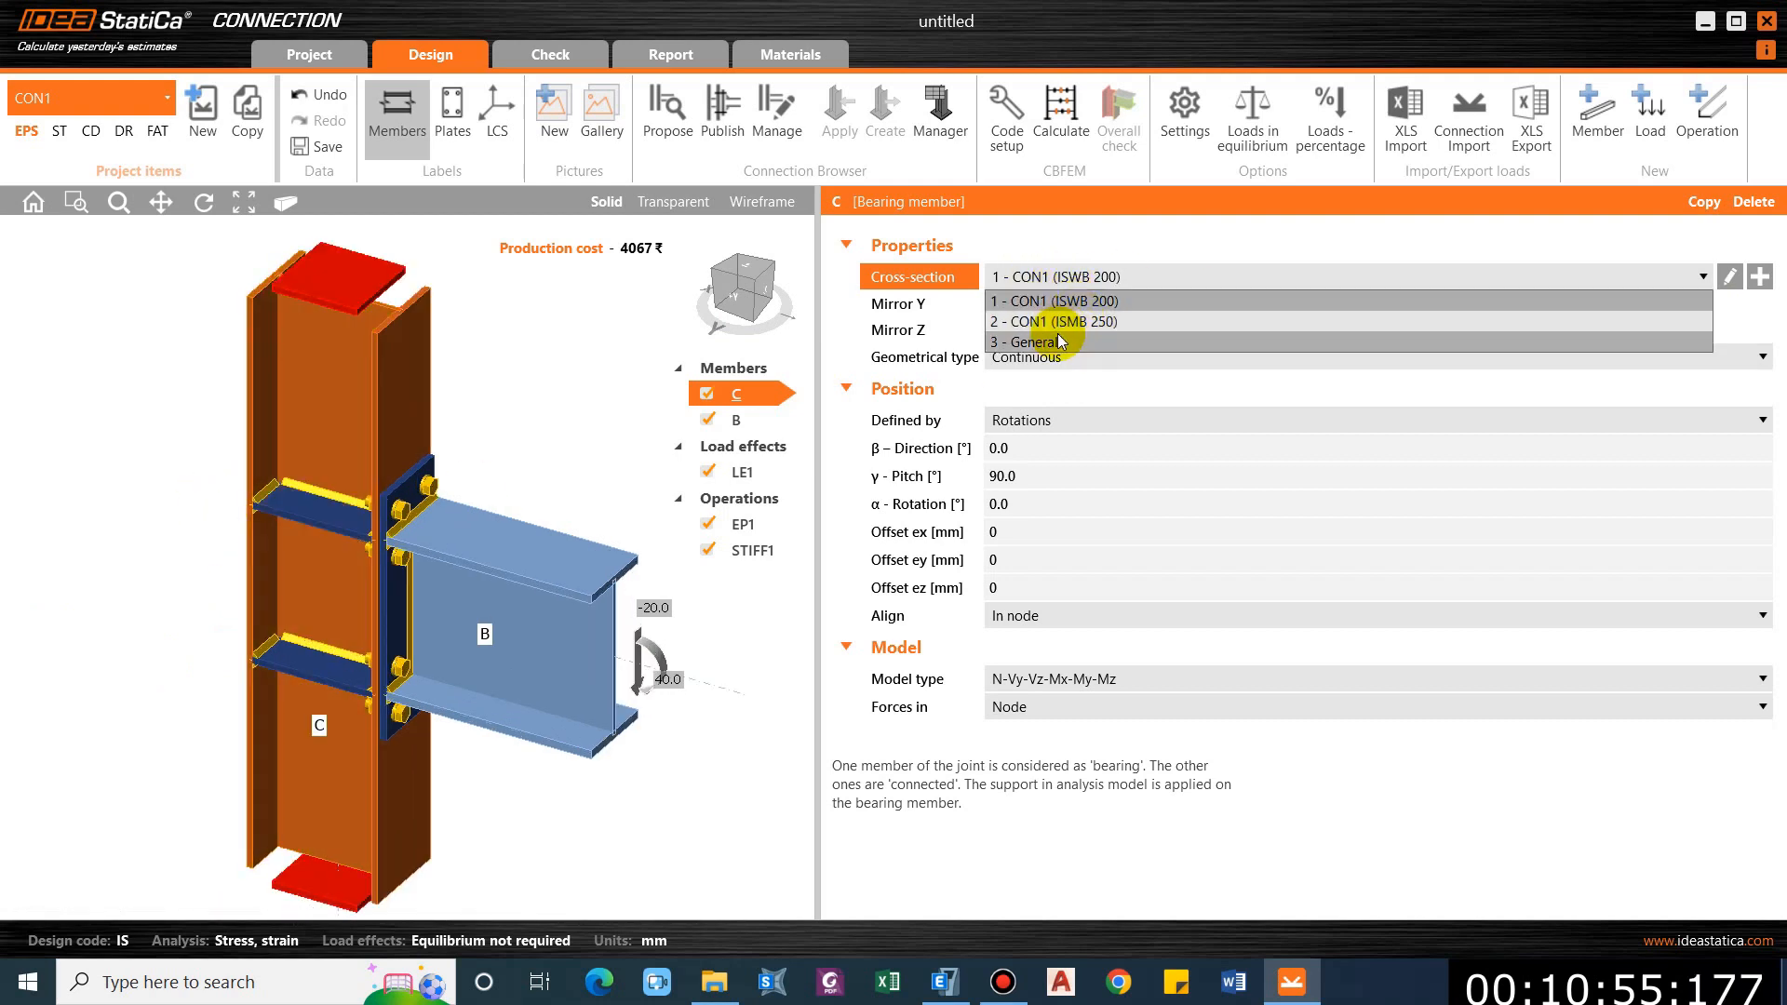
pyautogui.click(1035, 342)
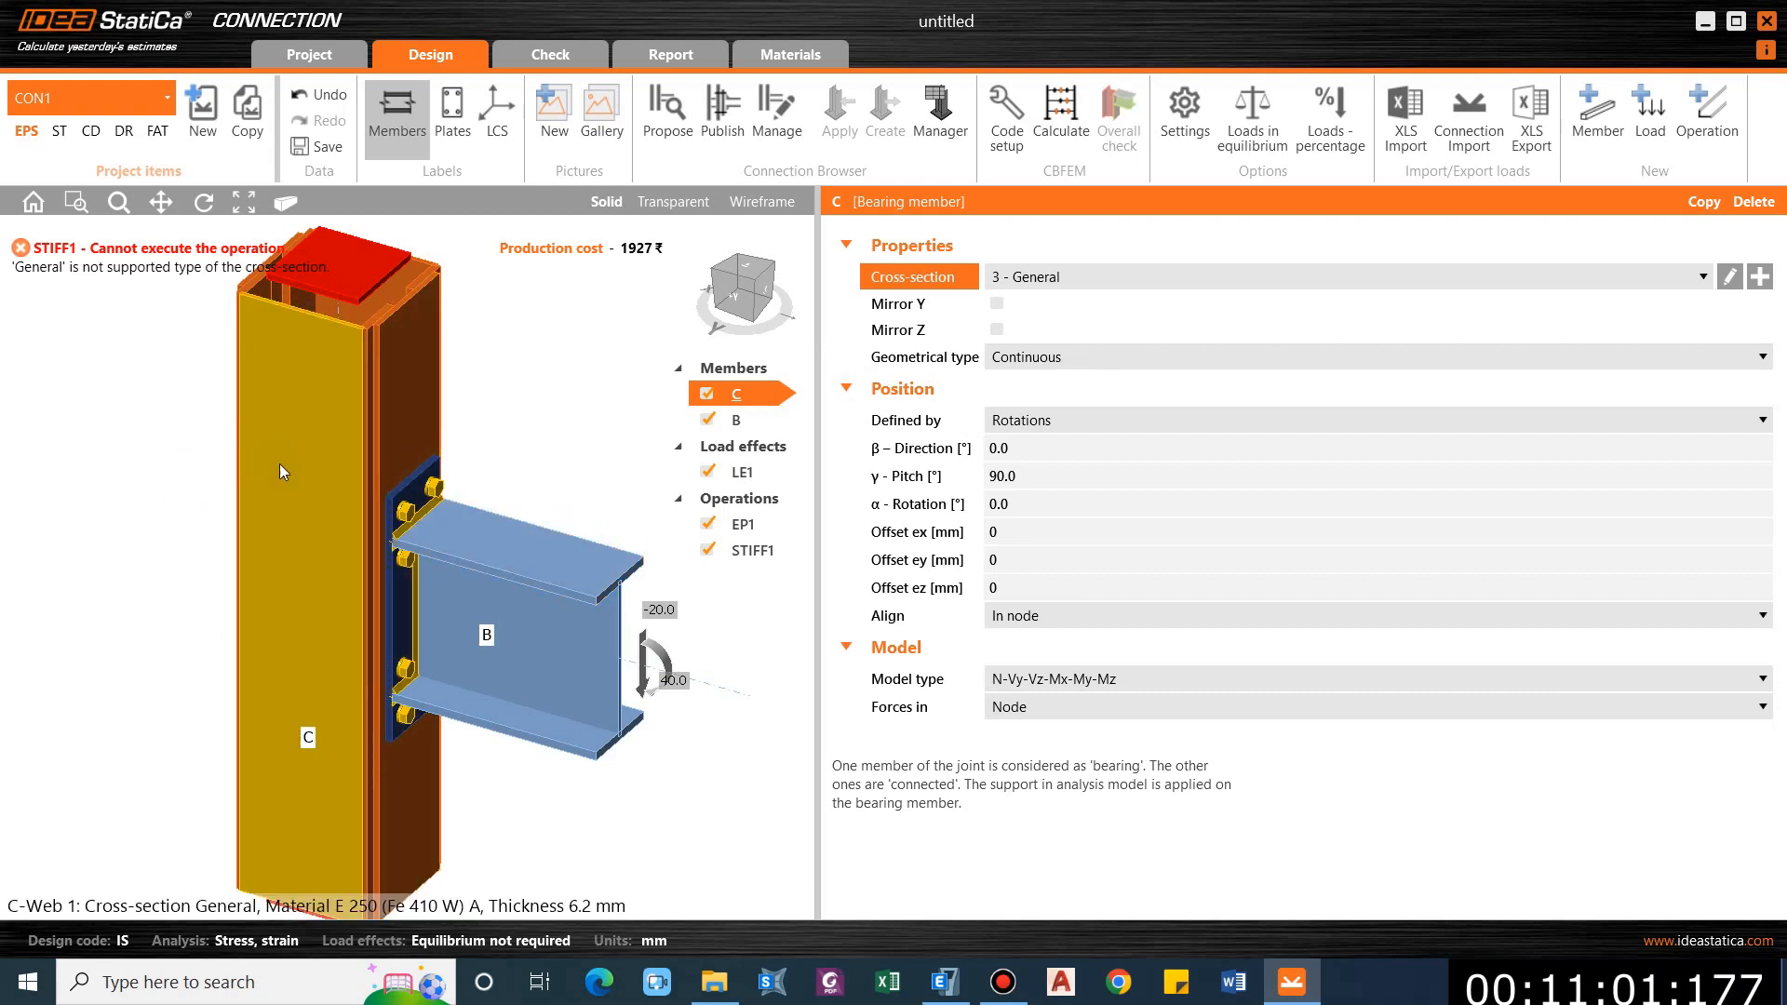
# Deactivate the stiffener operation STIFF1 without deleting it.
pyautogui.click(642, 485)
pyautogui.click(711, 549)
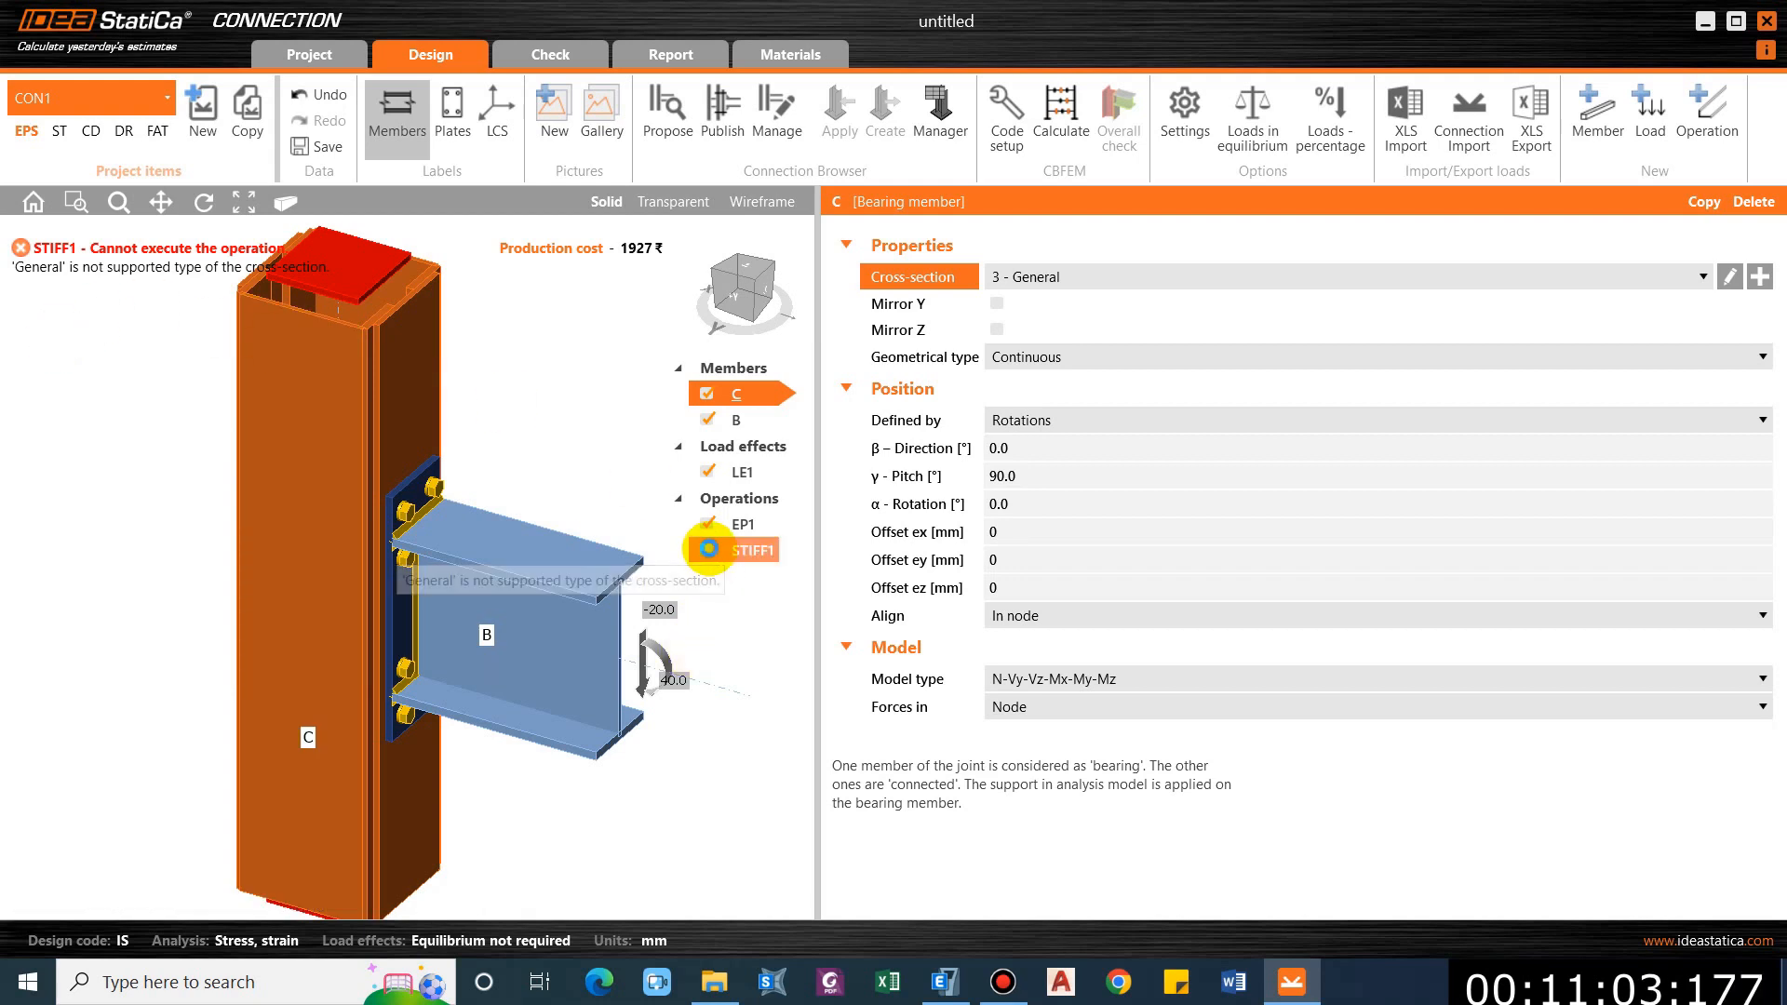
pyautogui.rightClick(739, 557)
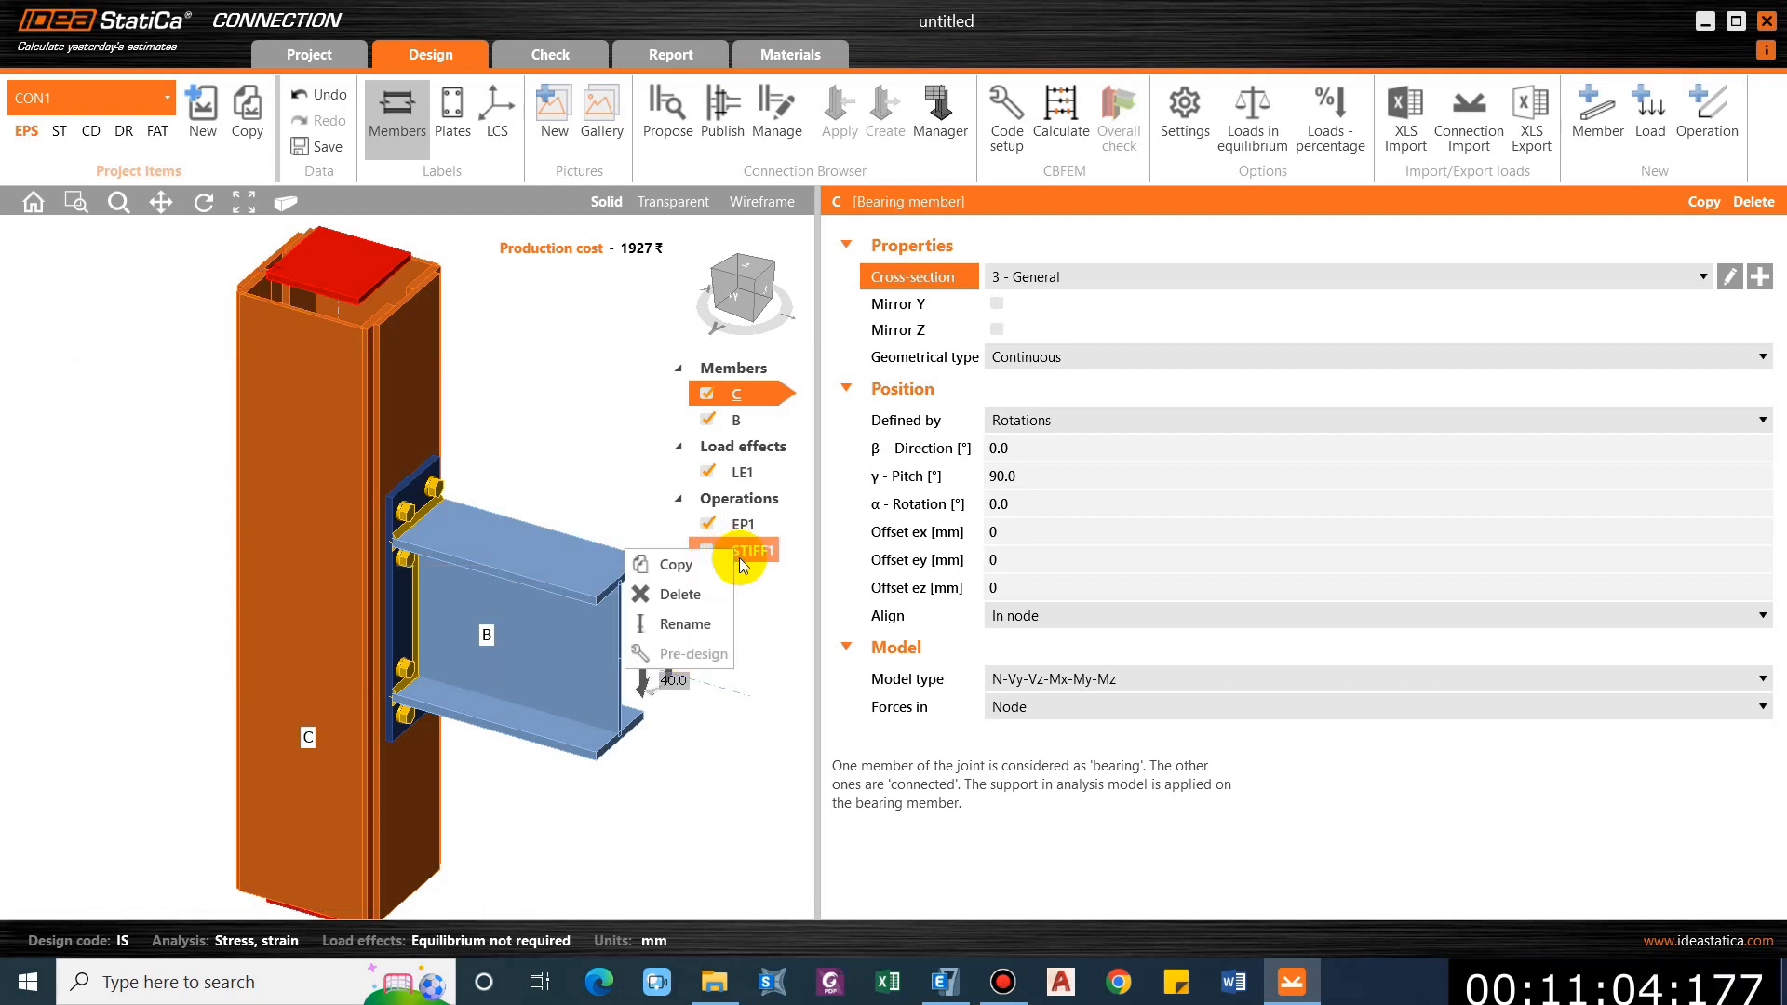
pyautogui.click(759, 611)
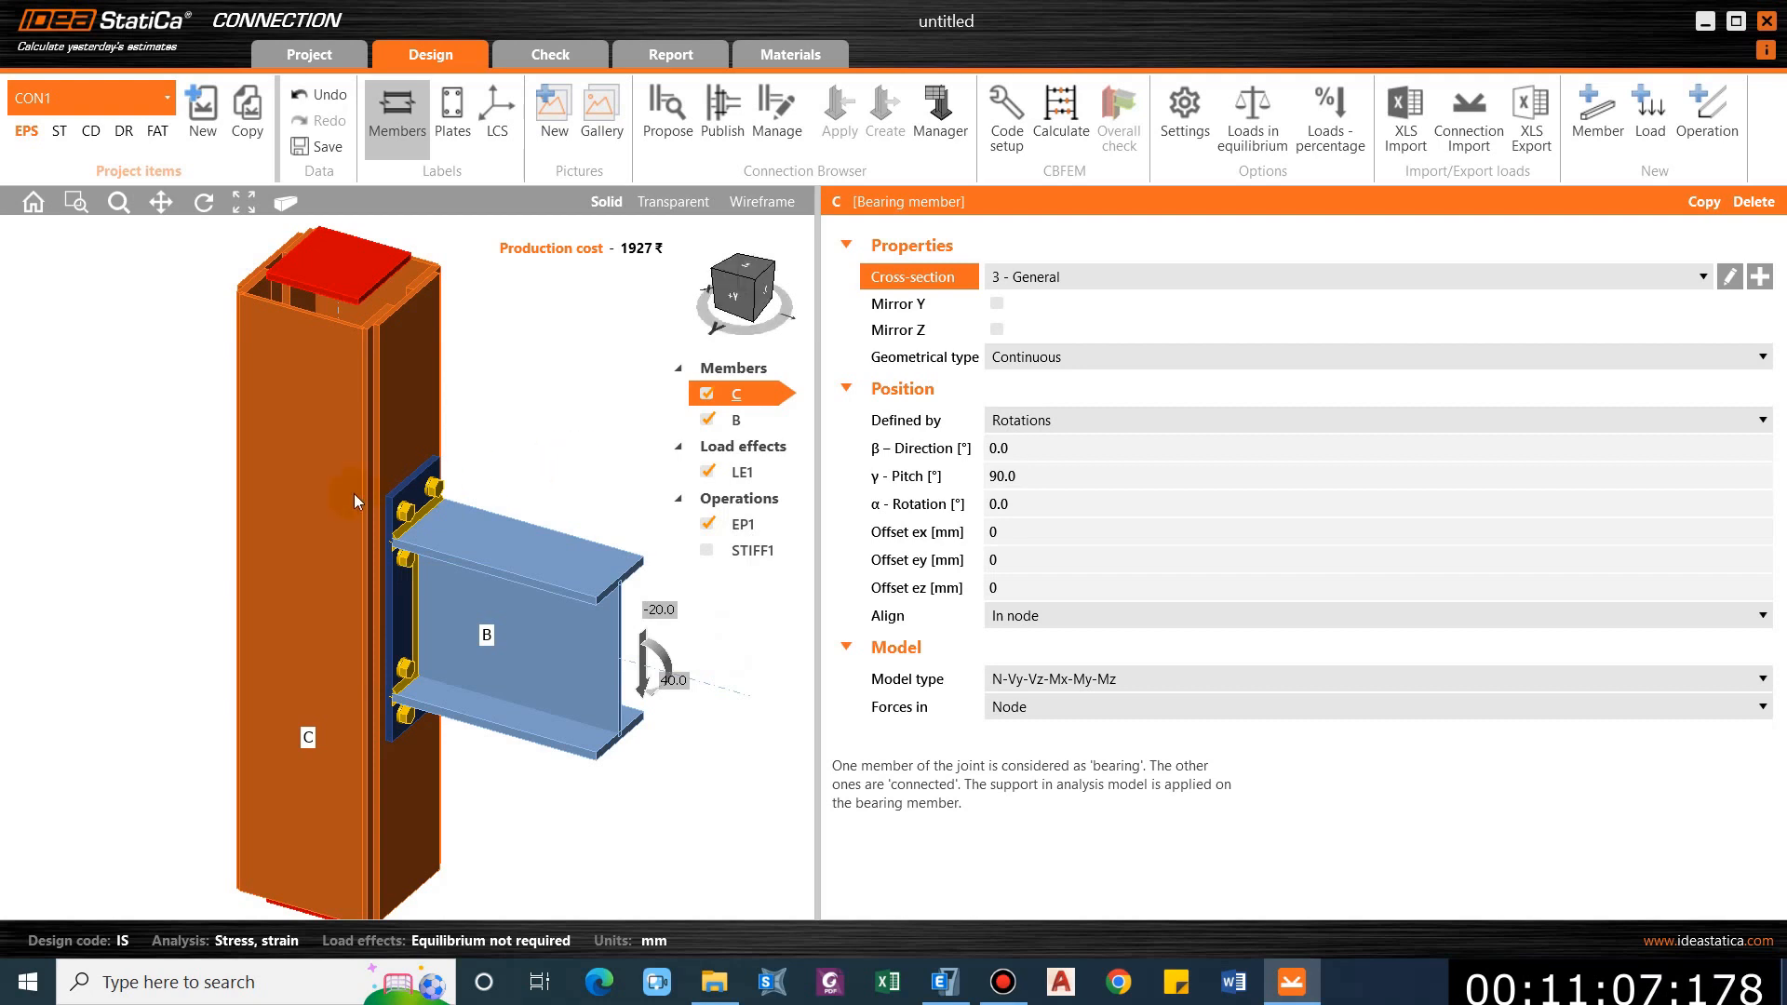
# Change the connection type of end plate EP1 to Welded and inspect the plate at the column face.
pyautogui.scroll(2, 400, 518)
pyautogui.click(420, 493)
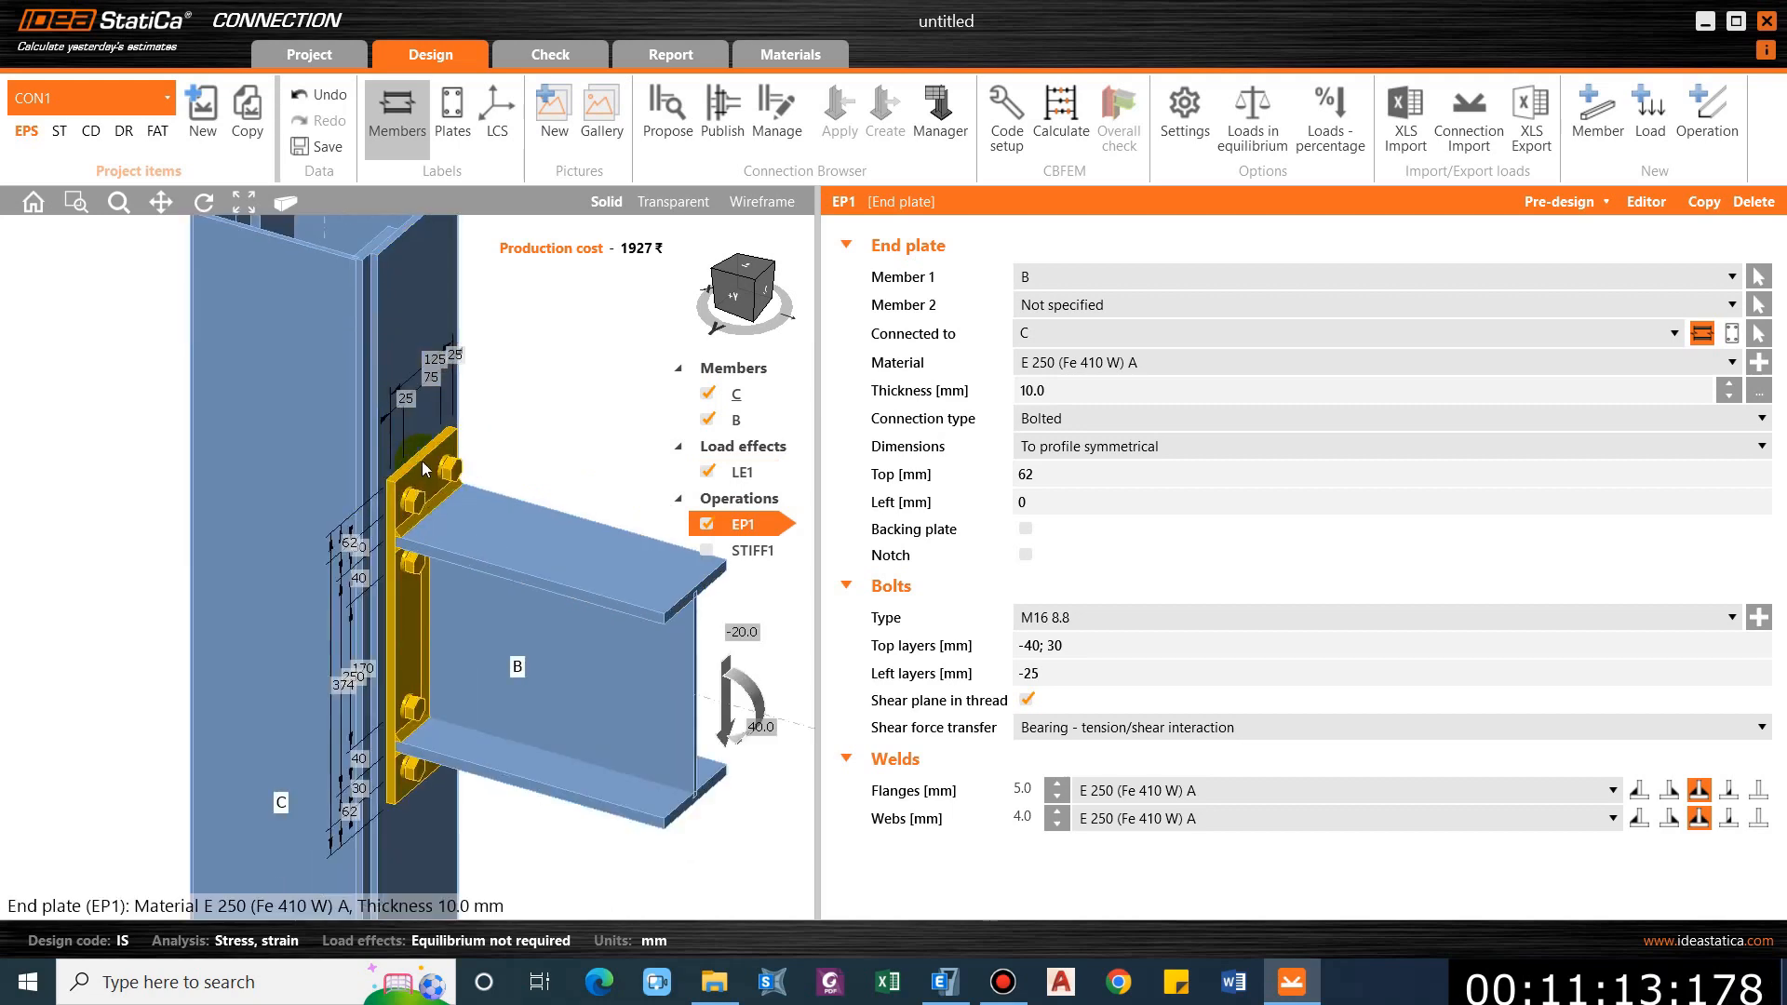
pyautogui.scroll(-2, 433, 462)
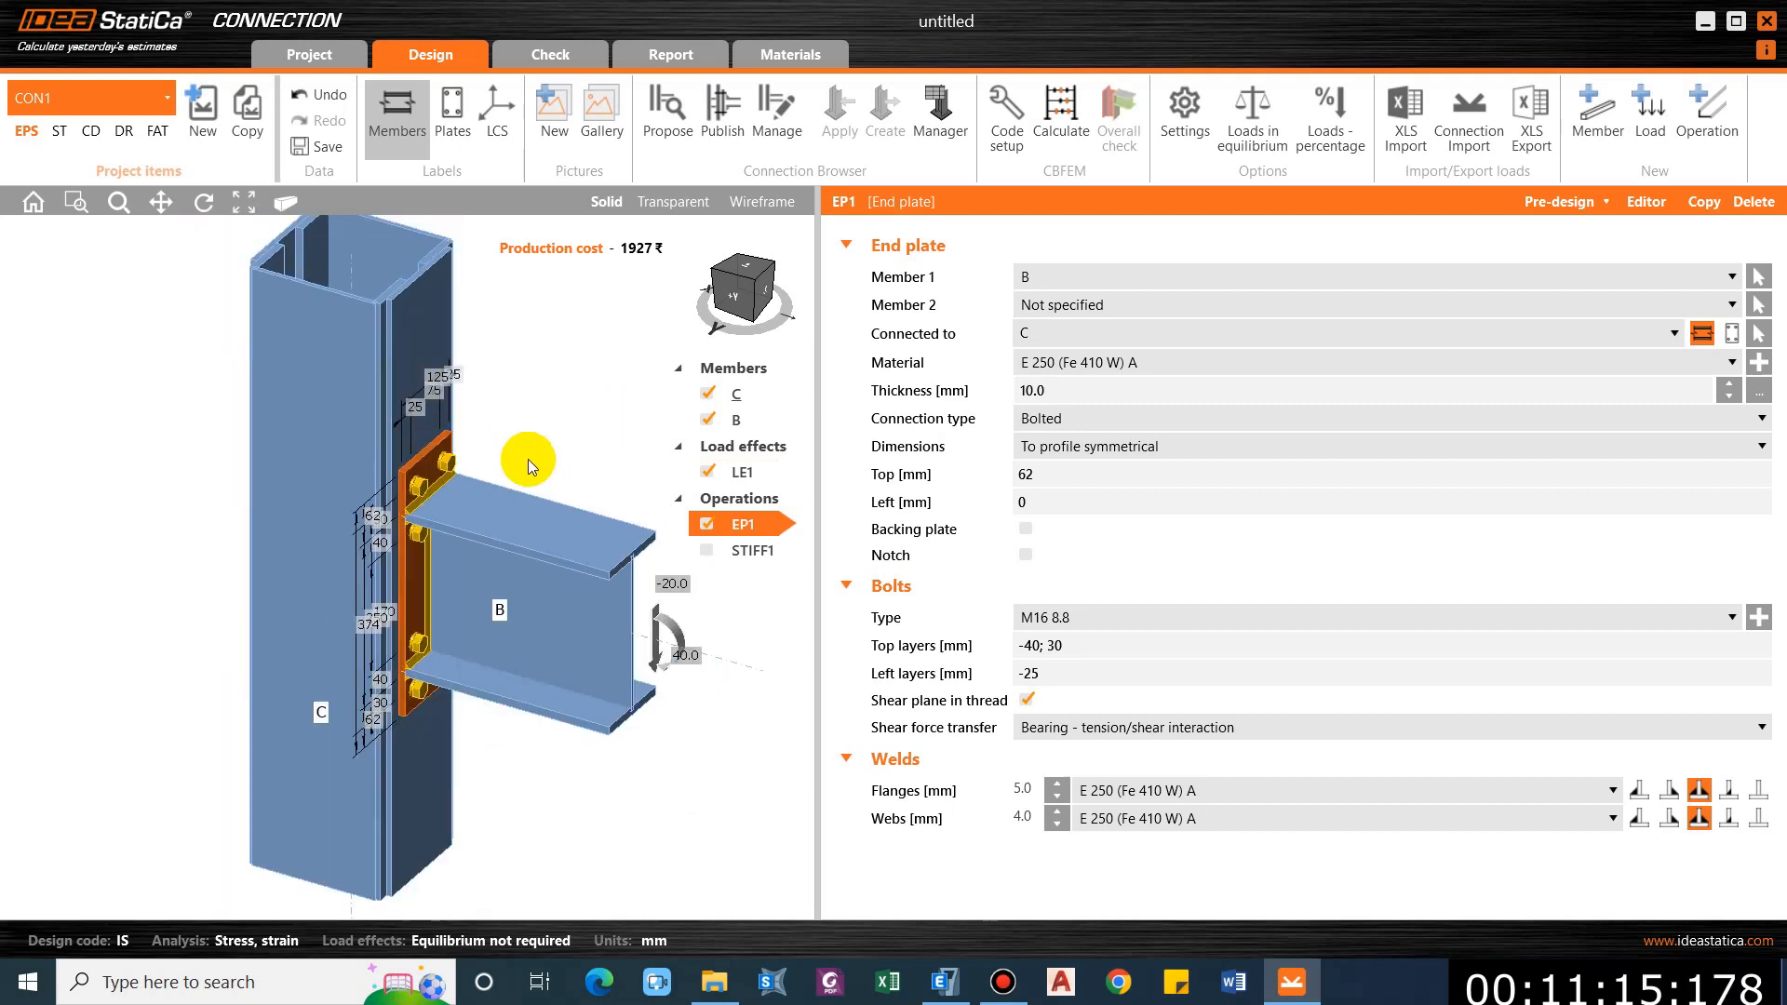
pyautogui.scroll(-2, 602, 483)
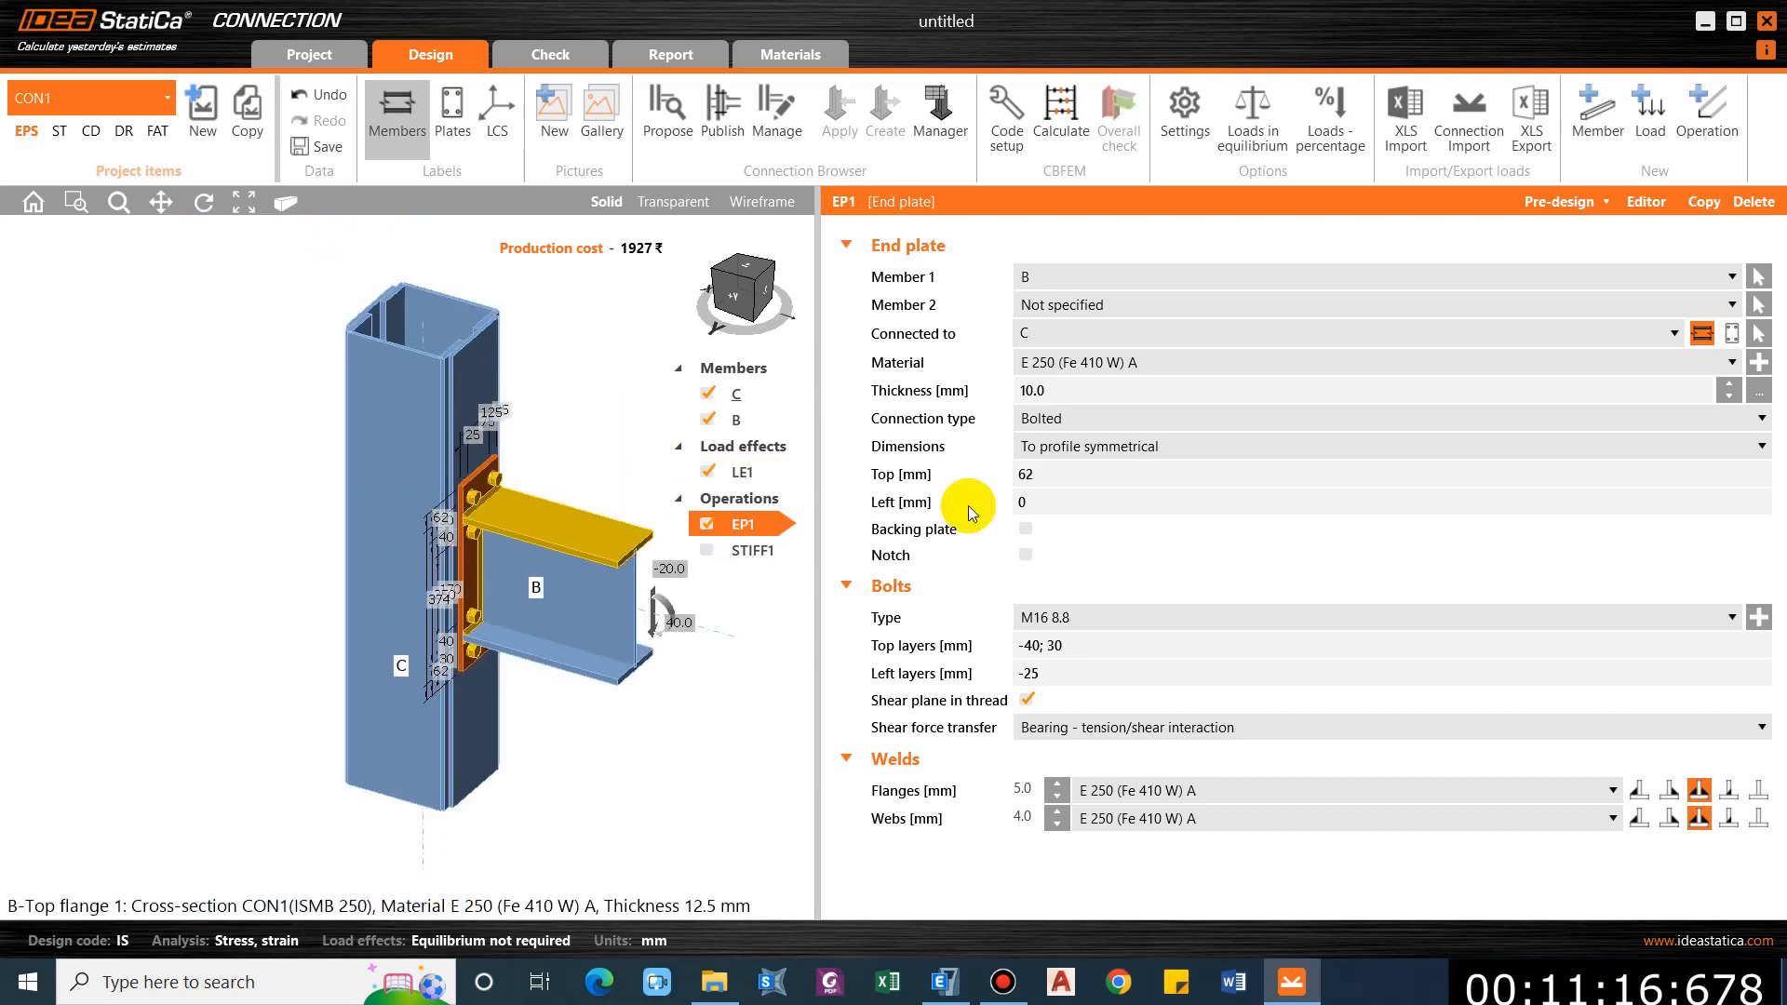
pyautogui.click(1044, 421)
pyautogui.click(1044, 463)
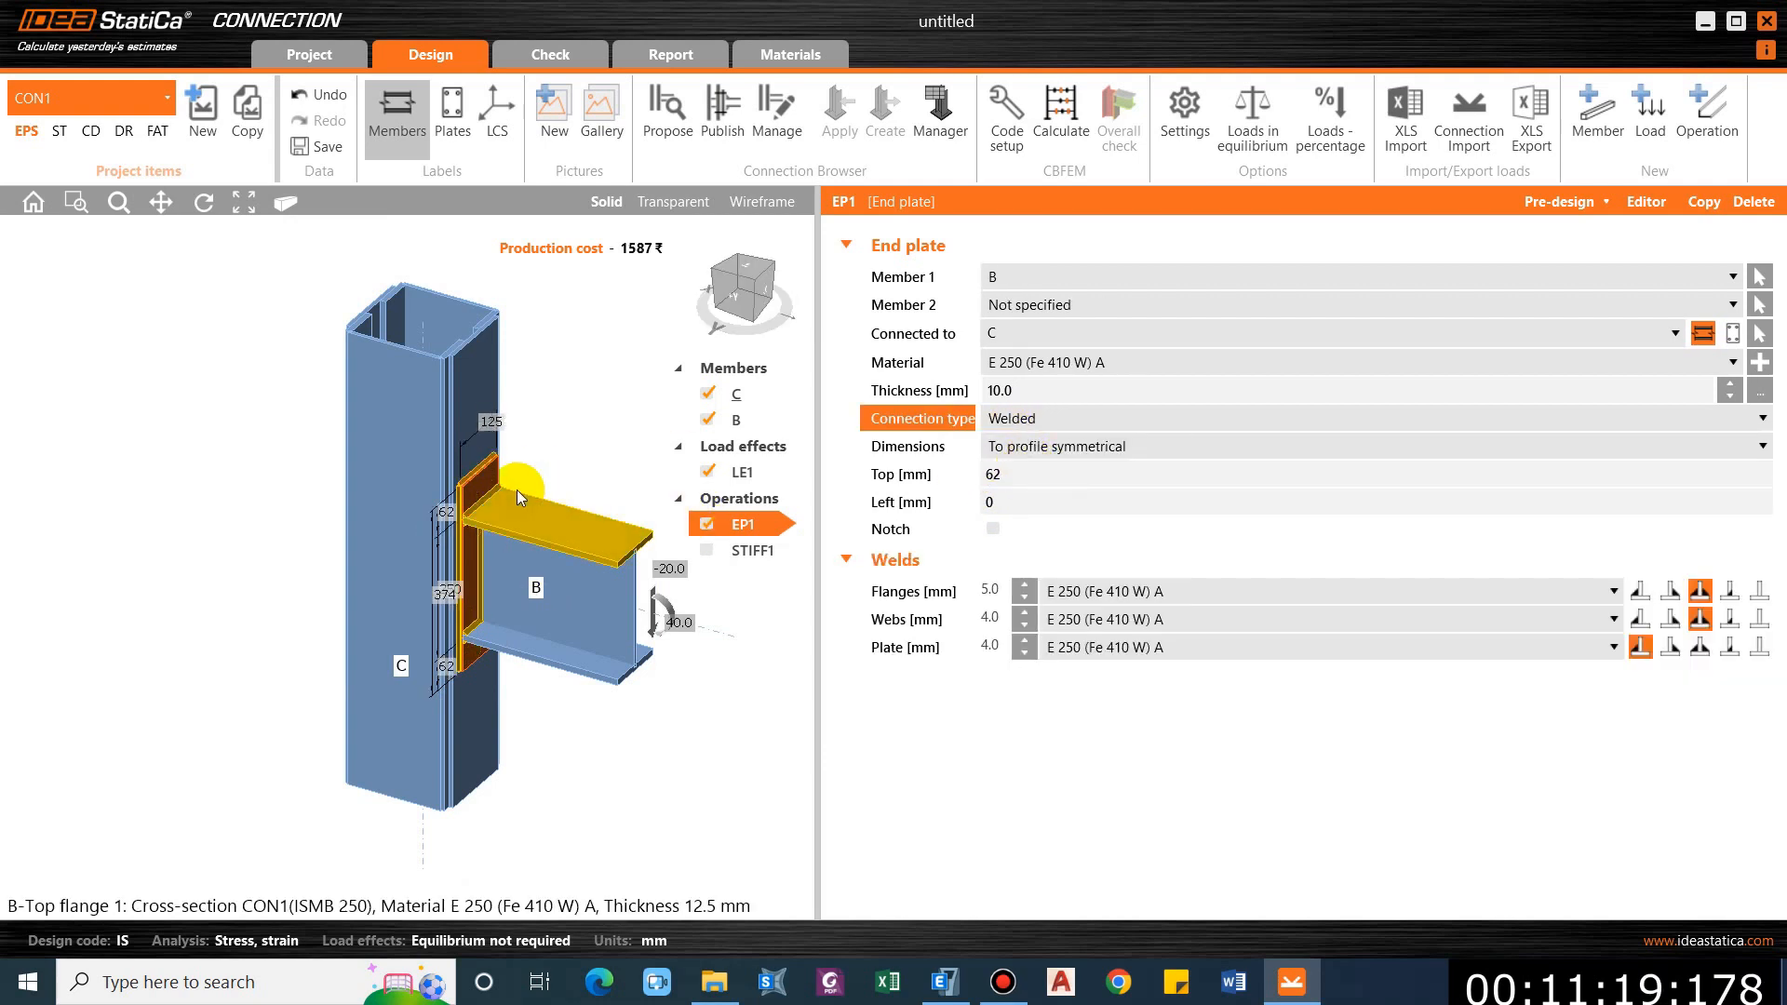
pyautogui.scroll(2, 534, 489)
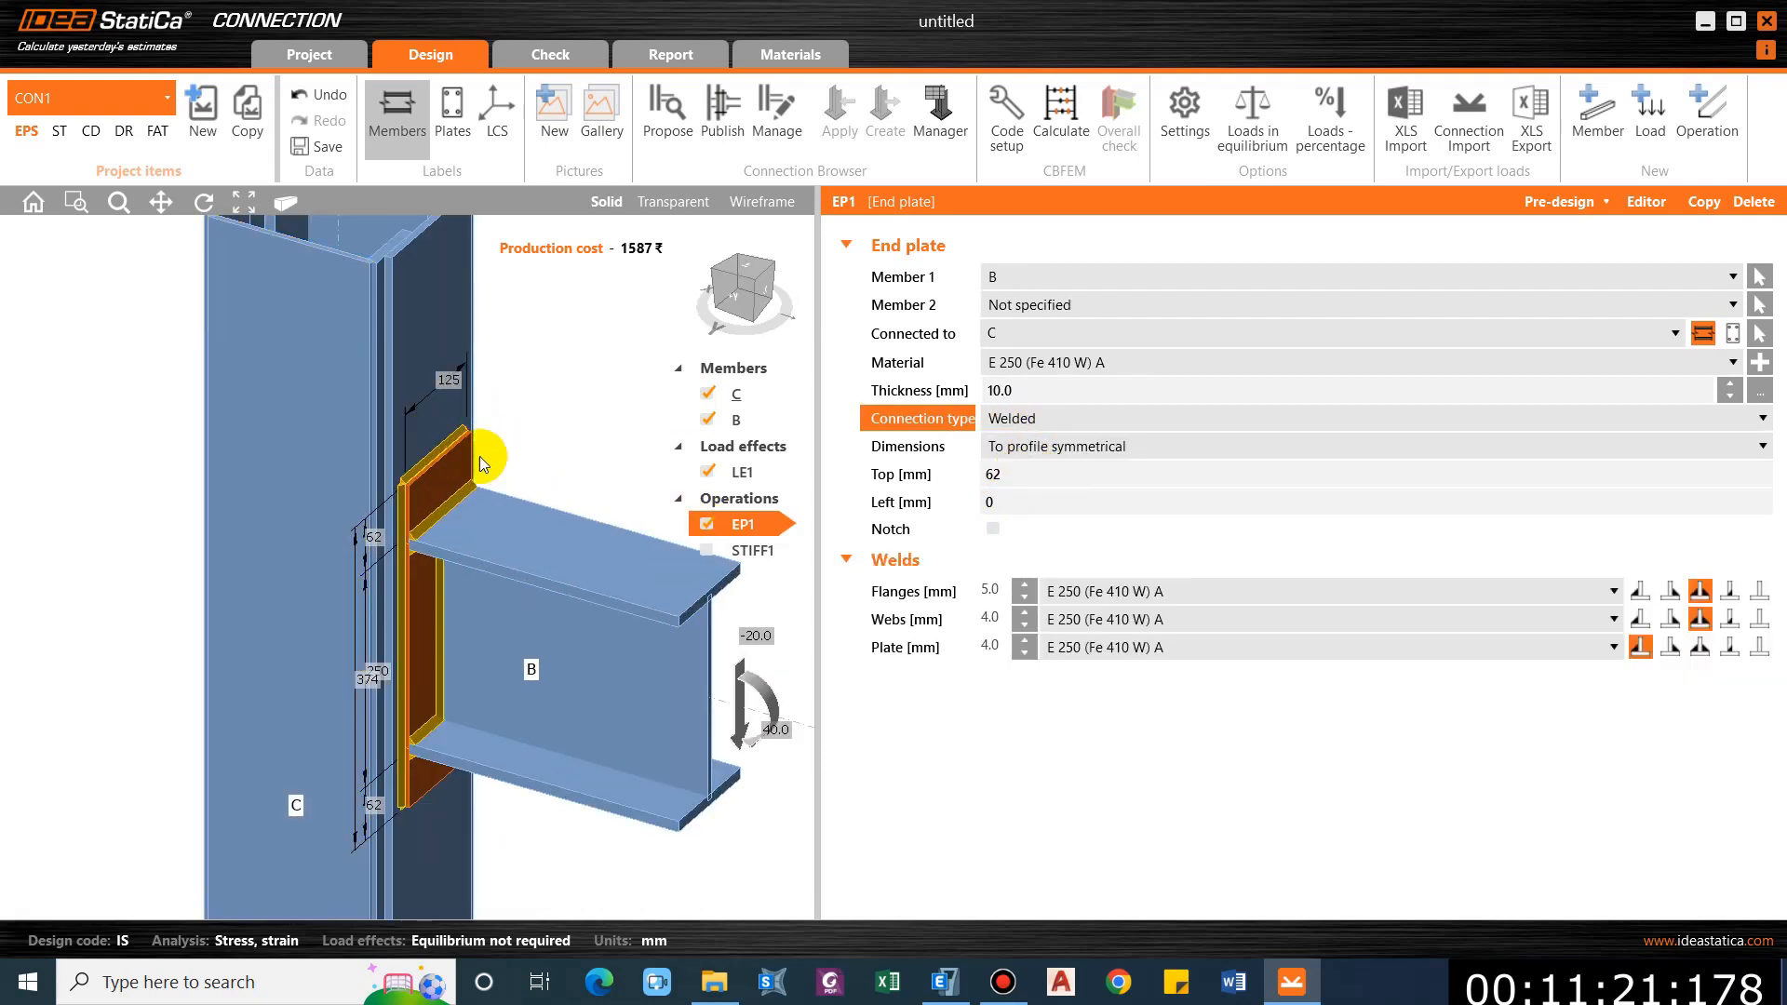
pyautogui.scroll(-4, 452, 506)
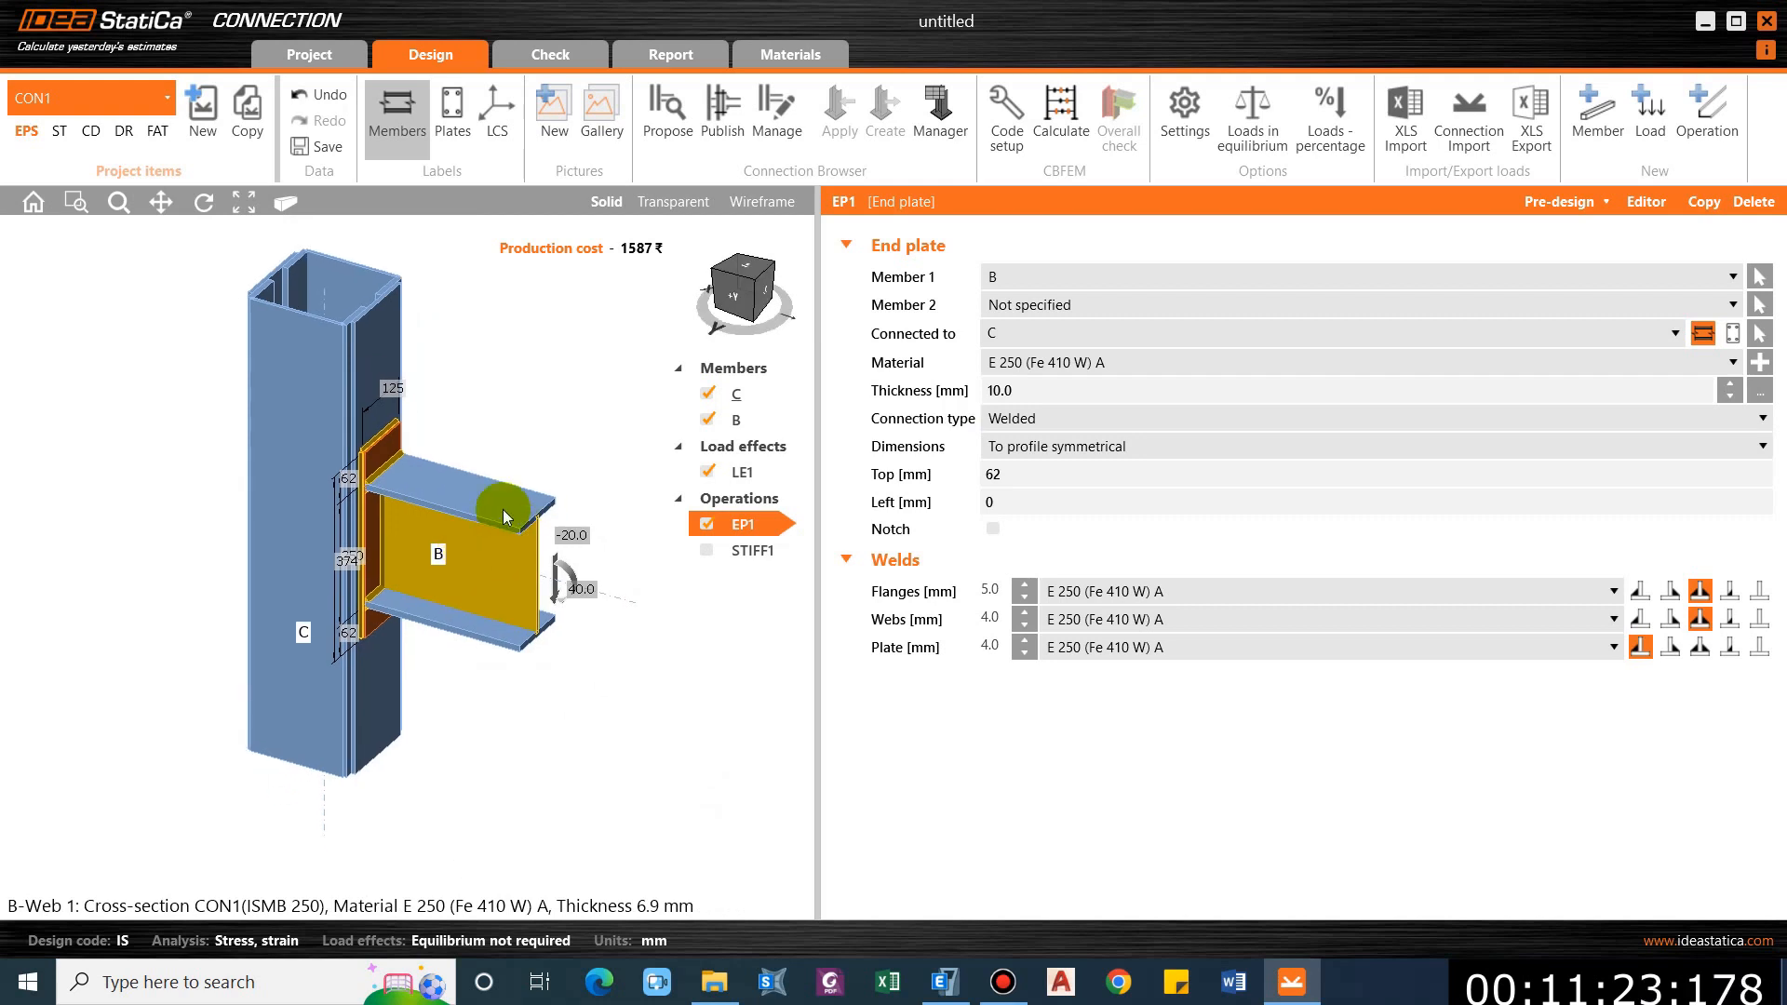
pyautogui.scroll(2, 518, 523)
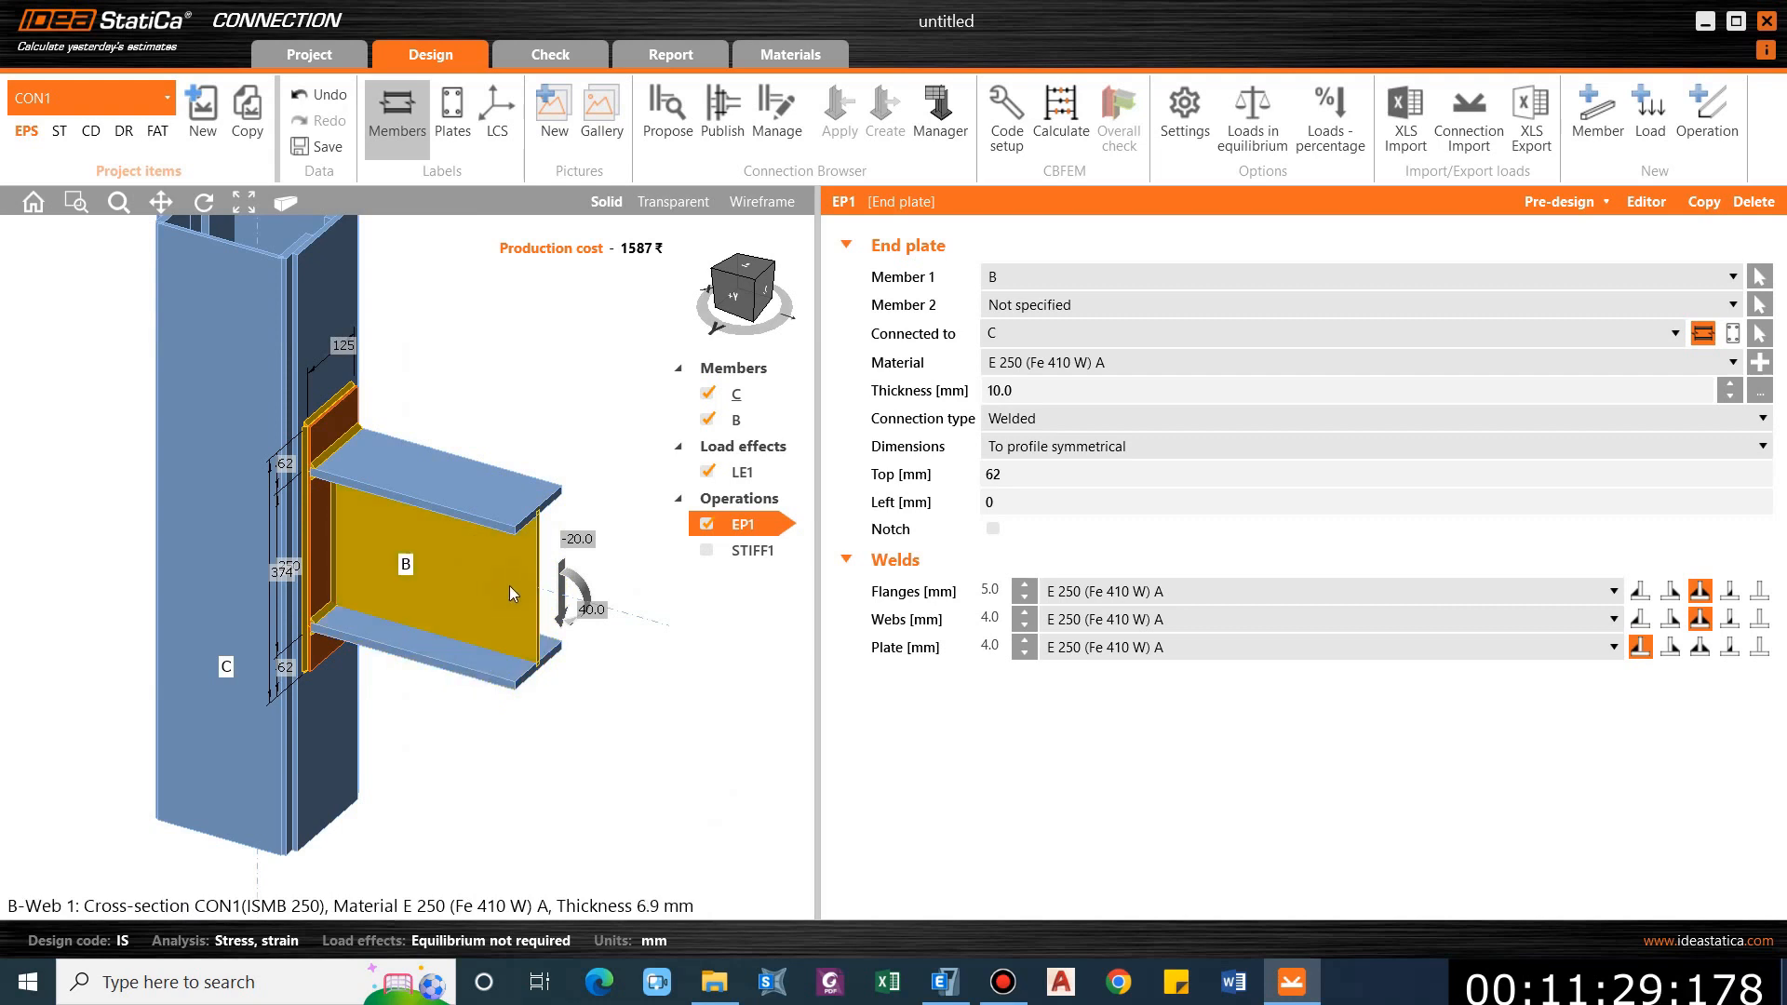
# Switch to ETABS, apply the Envelope Moment 3-3 diagram and view the detailed force diagram of the beam starting at A-4.
pyautogui.click(433, 482)
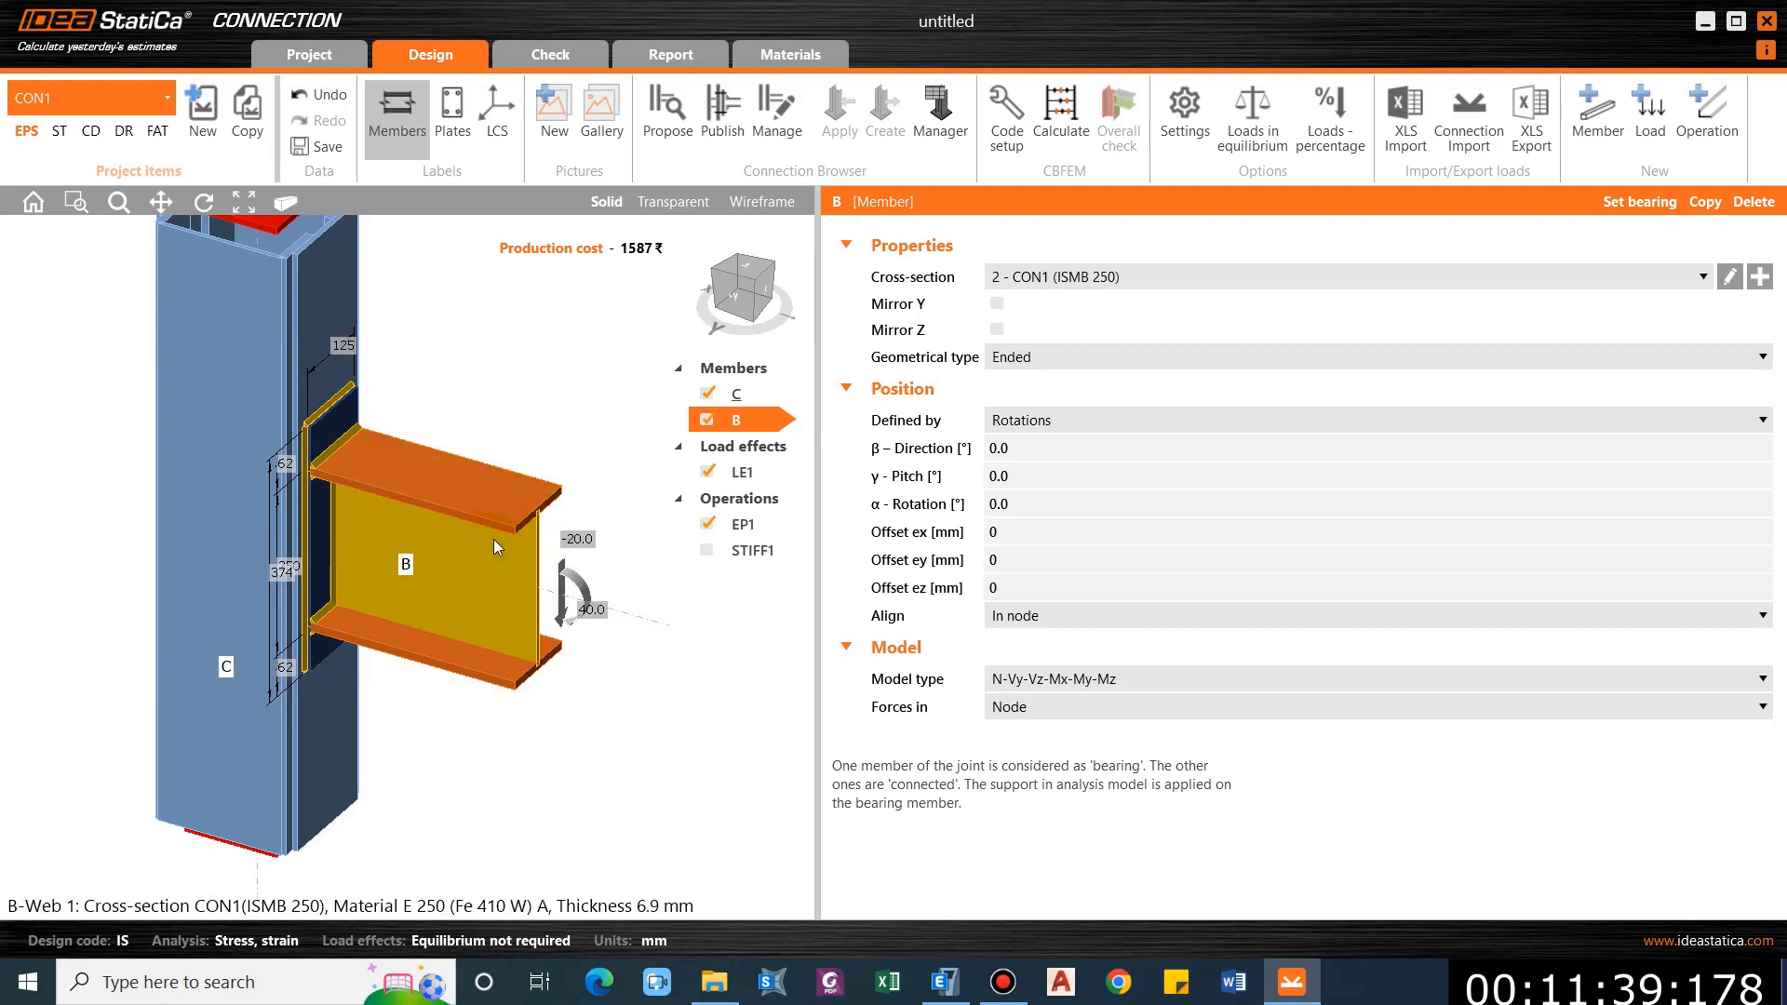
pyautogui.click(942, 982)
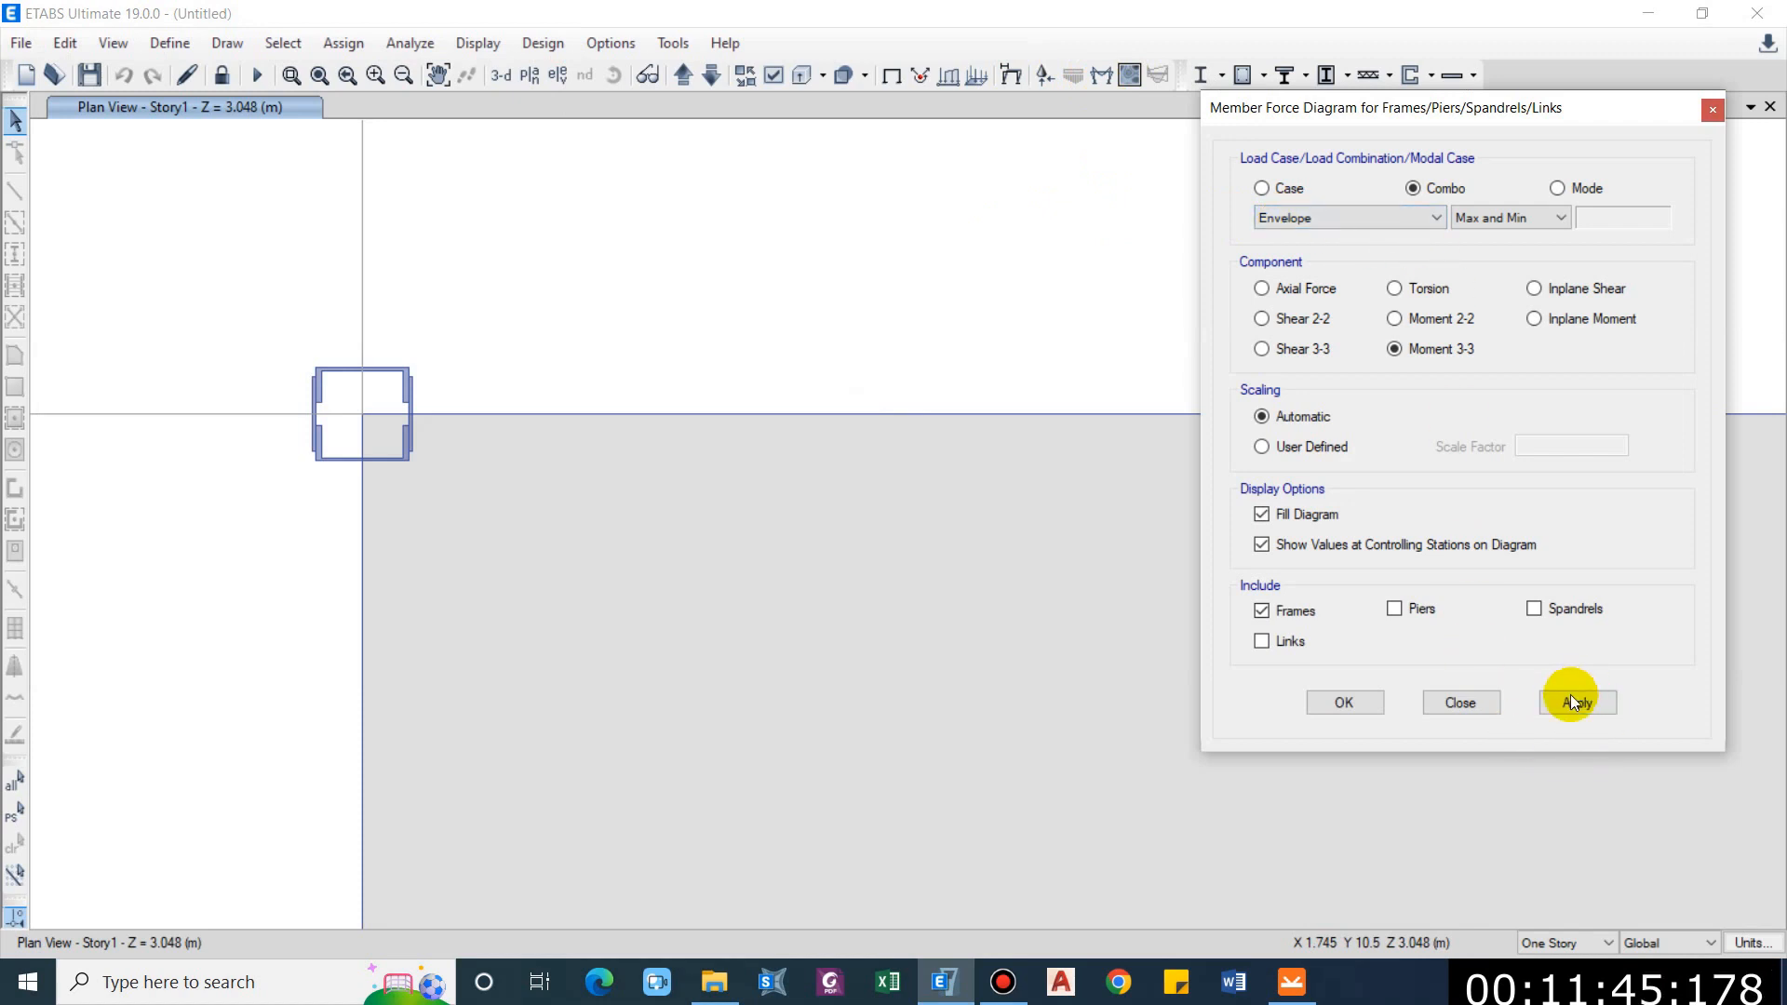
pyautogui.click(1577, 703)
pyautogui.rightClick(539, 413)
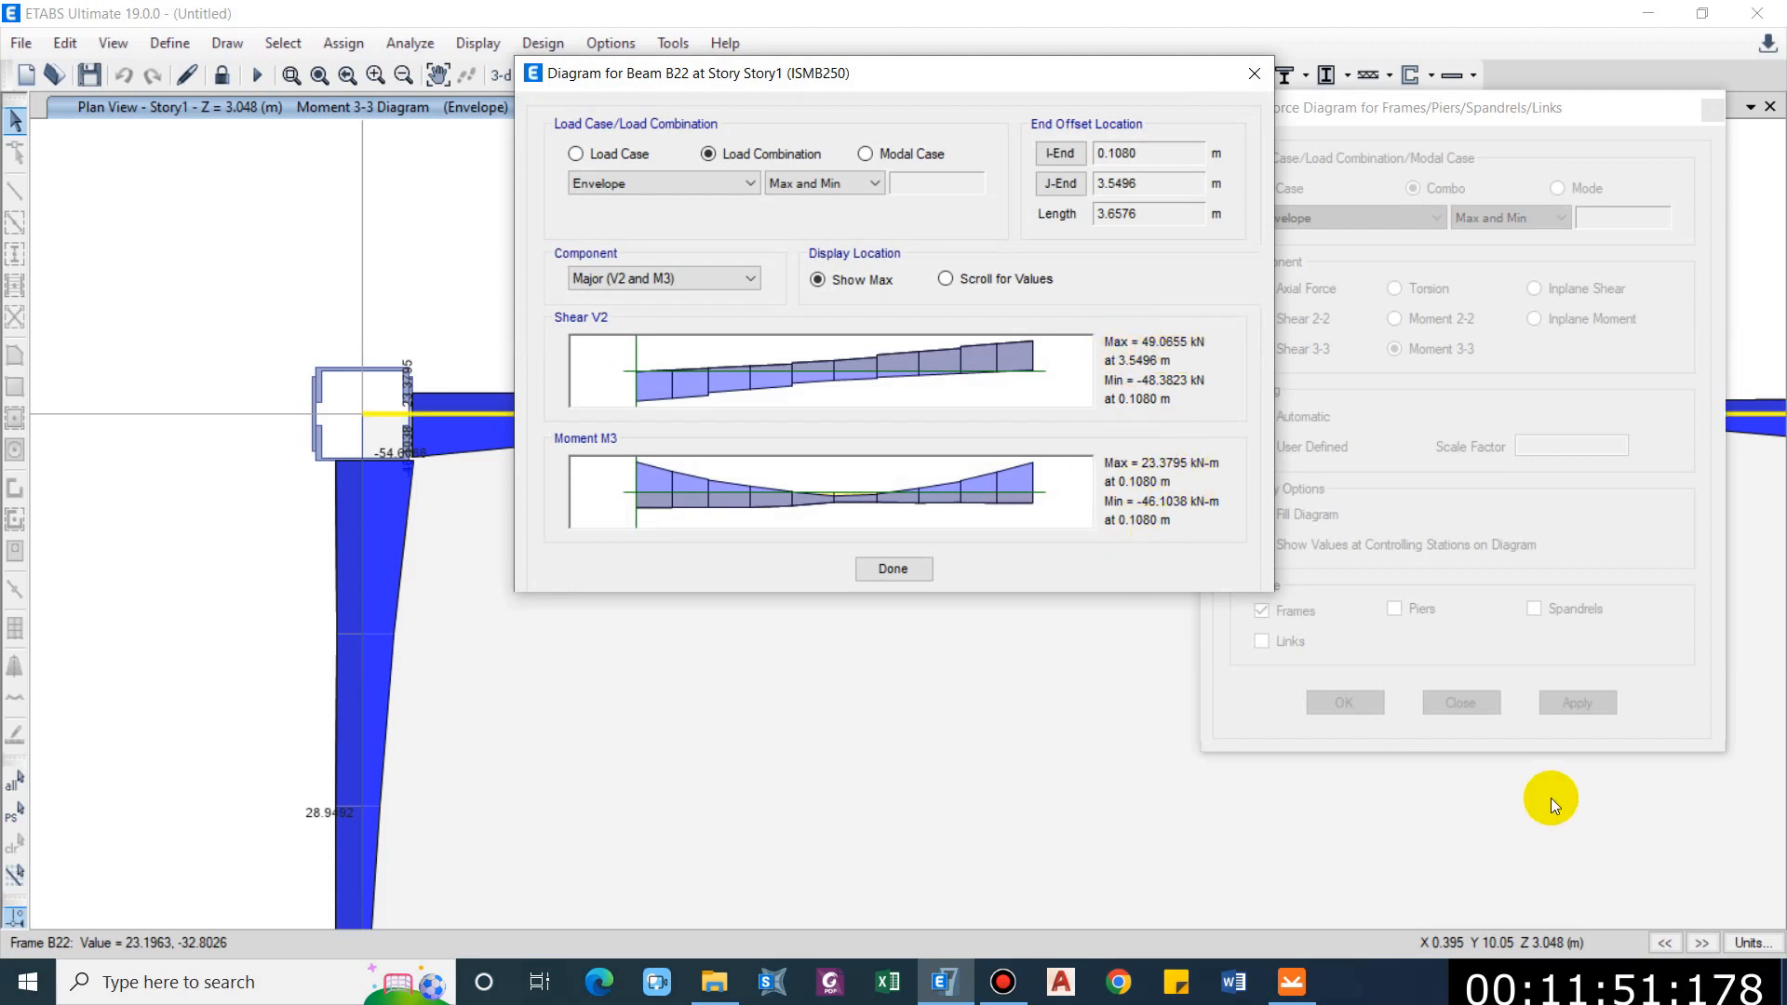
# Switch back to IDEA StatiCa and review load effect LE1 and the model type options of beam B.
pyautogui.hotkey('alt', 'Tab')
pyautogui.click(746, 469)
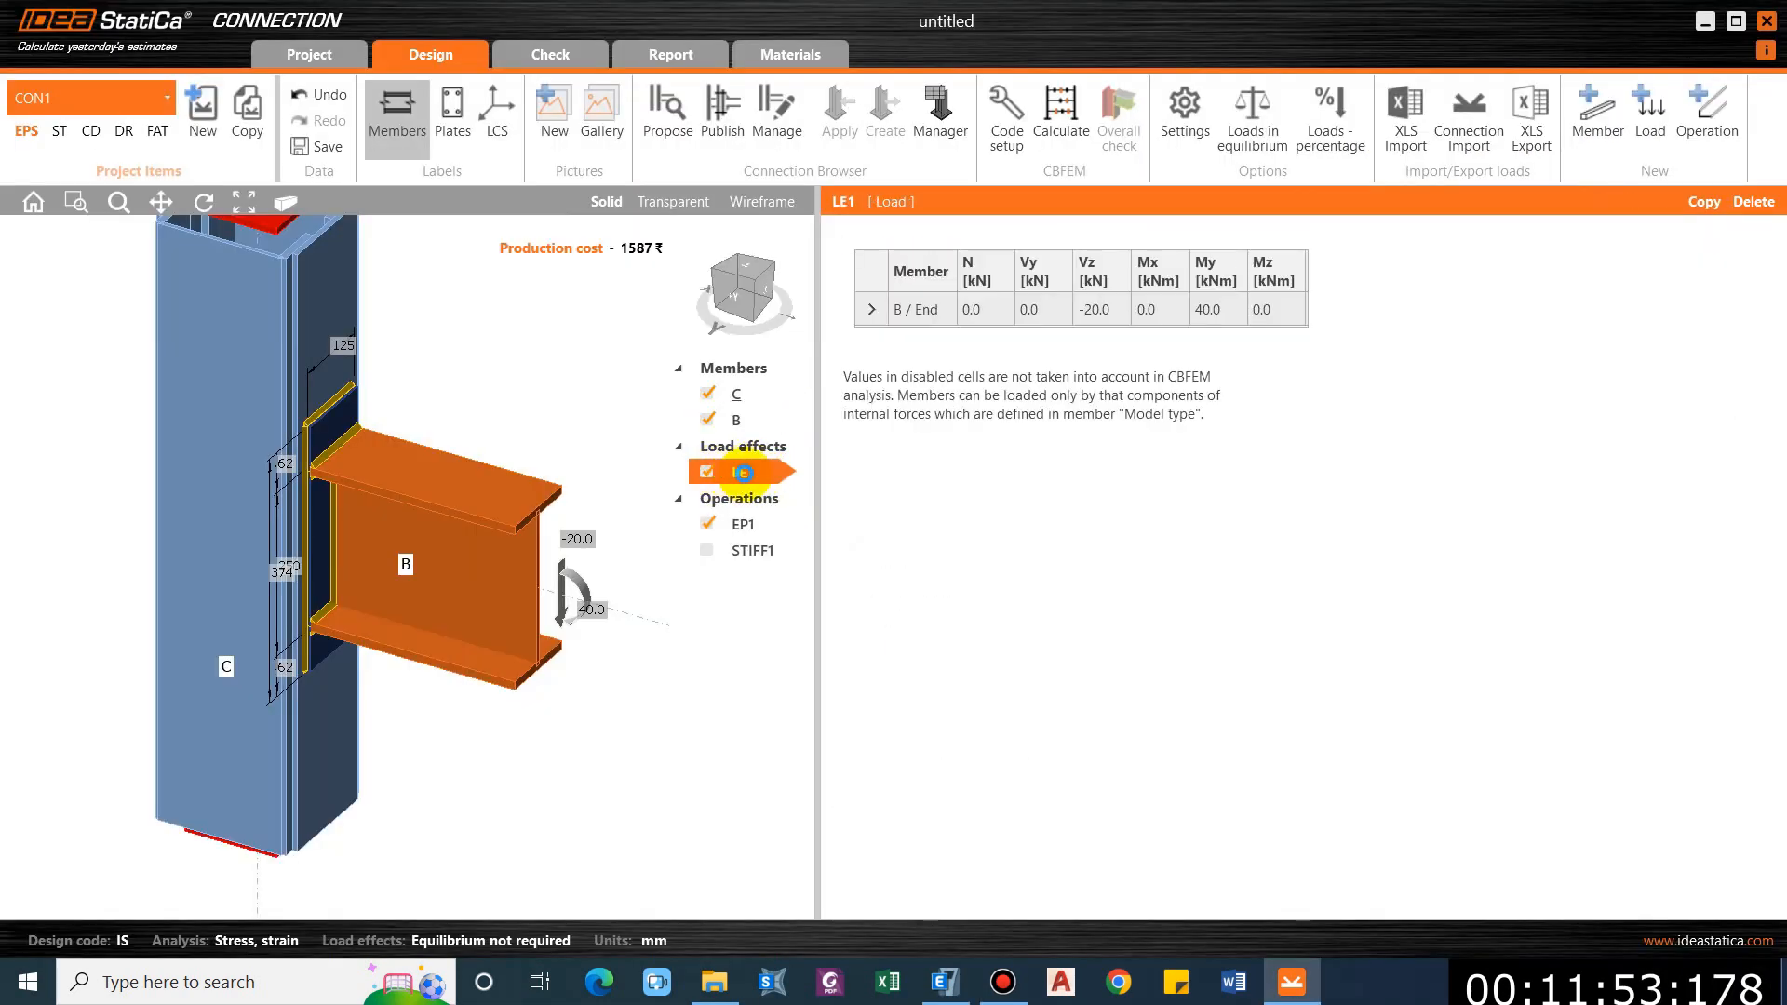
pyautogui.click(731, 418)
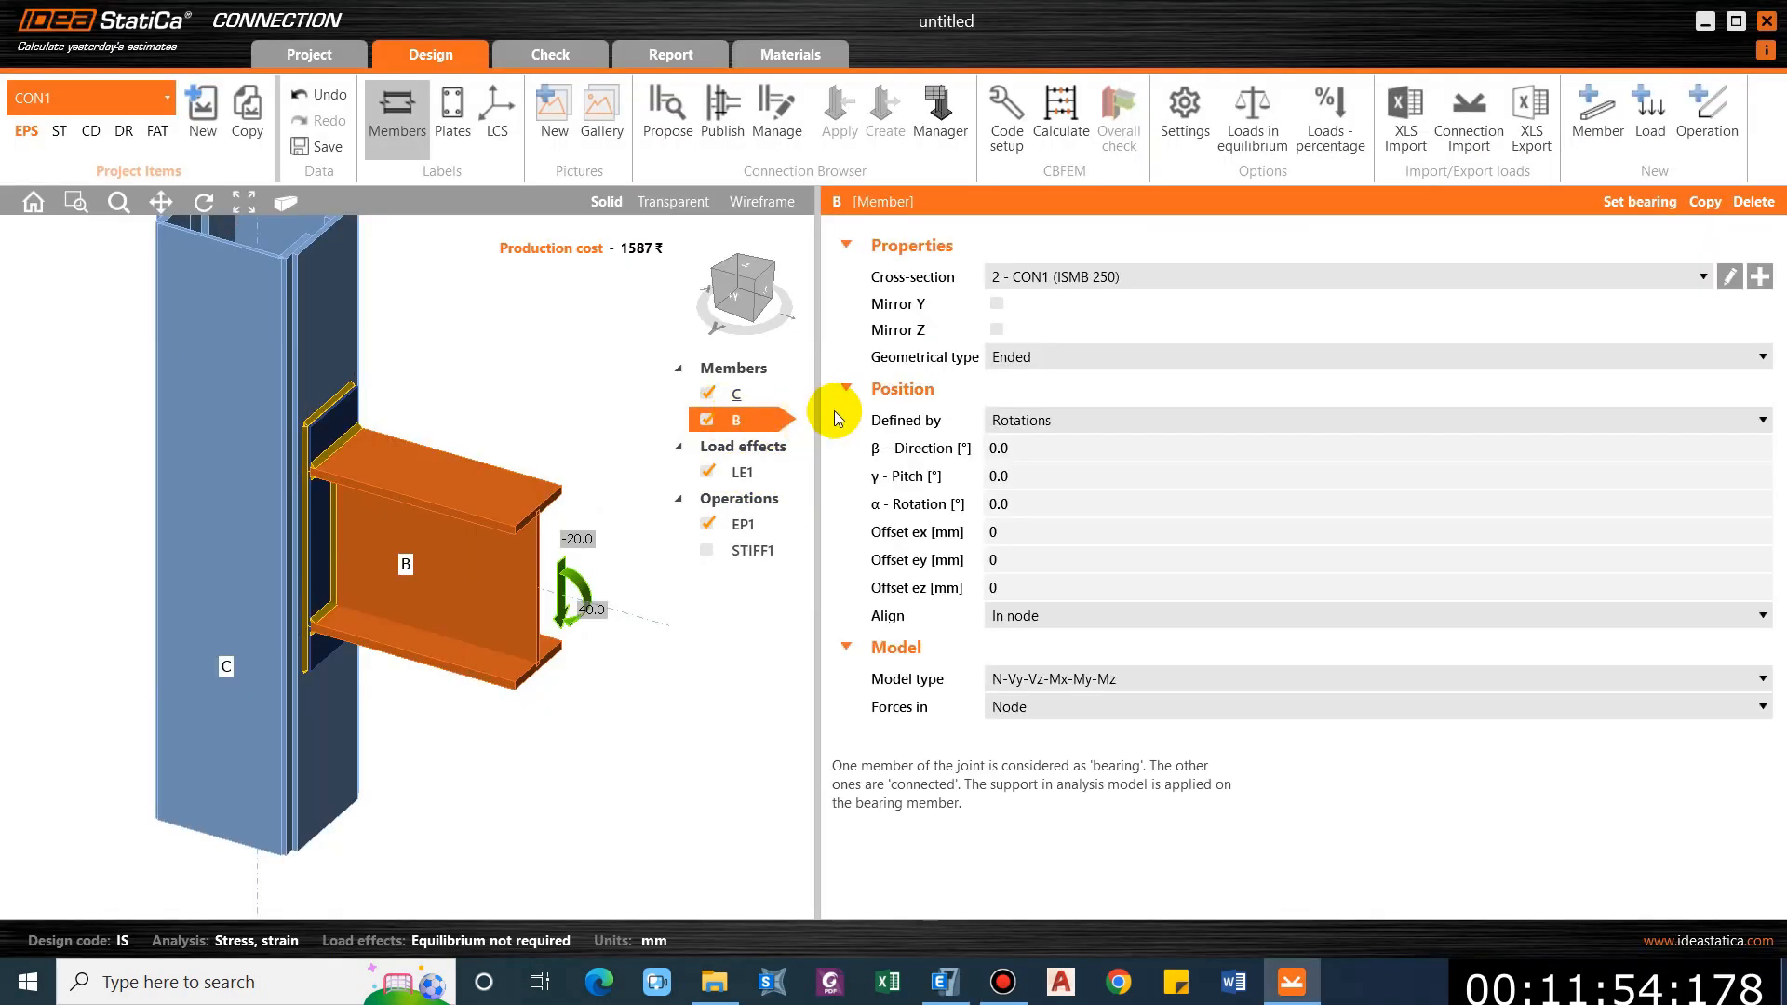
pyautogui.click(1031, 679)
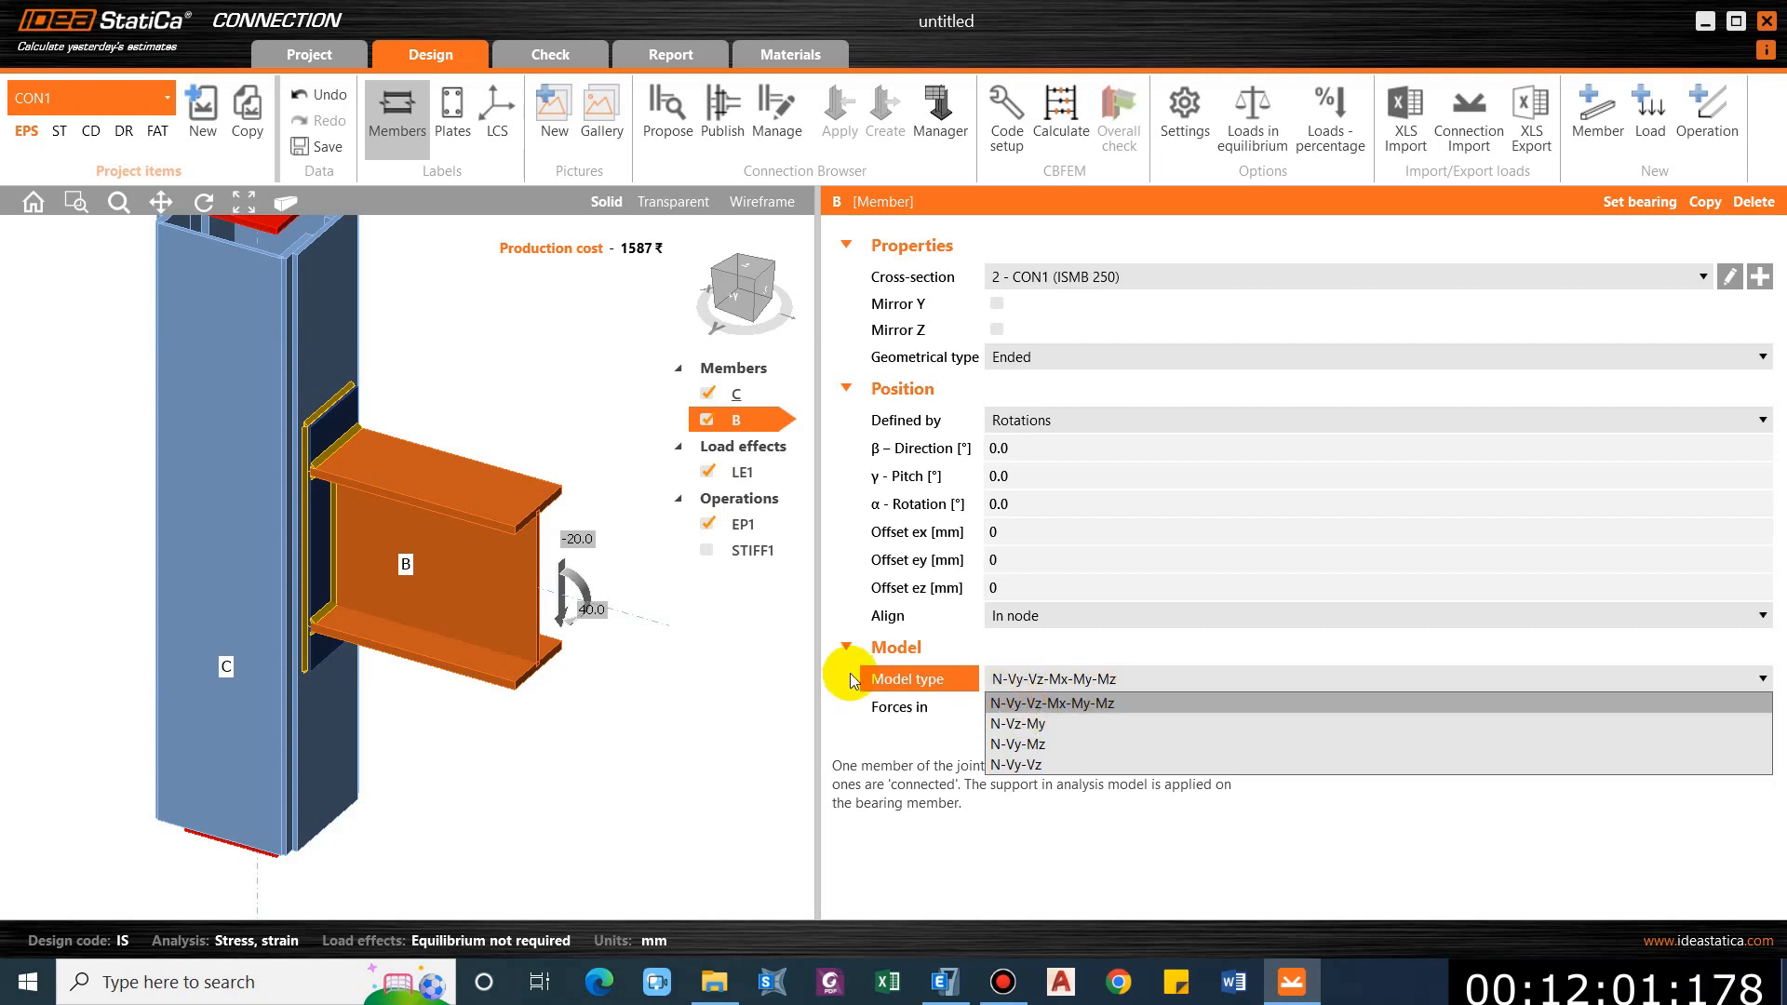
pyautogui.click(1055, 687)
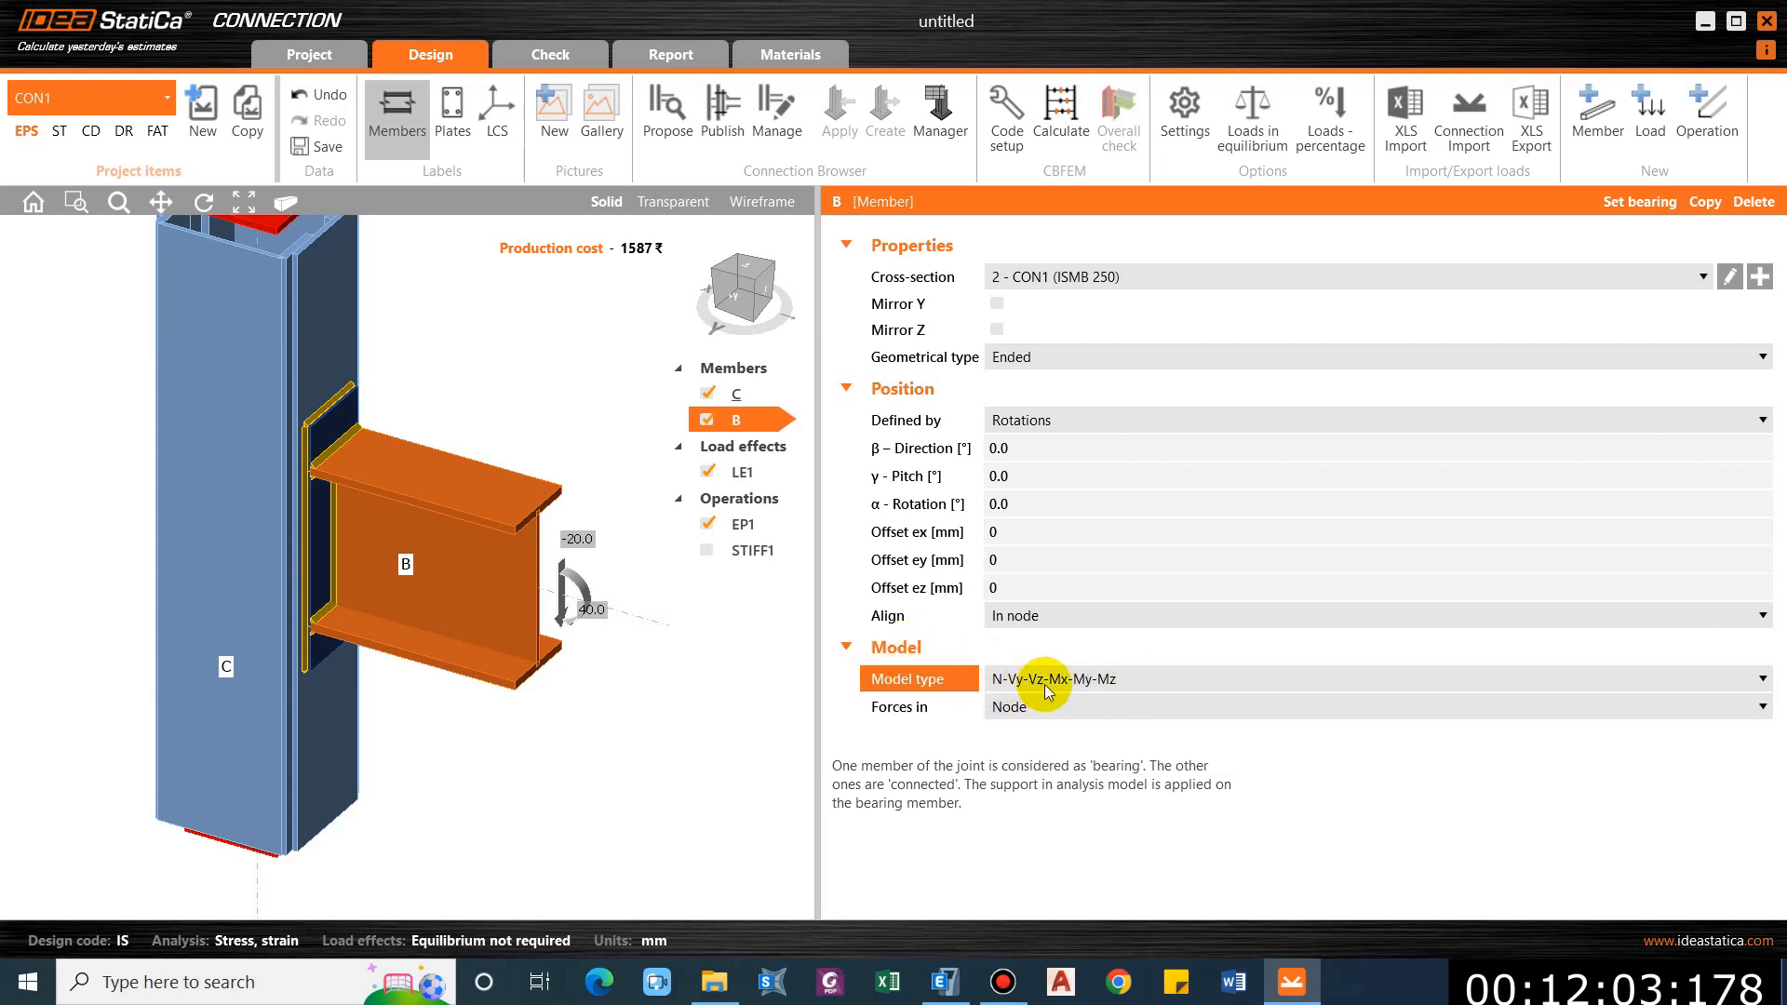
pyautogui.click(1048, 690)
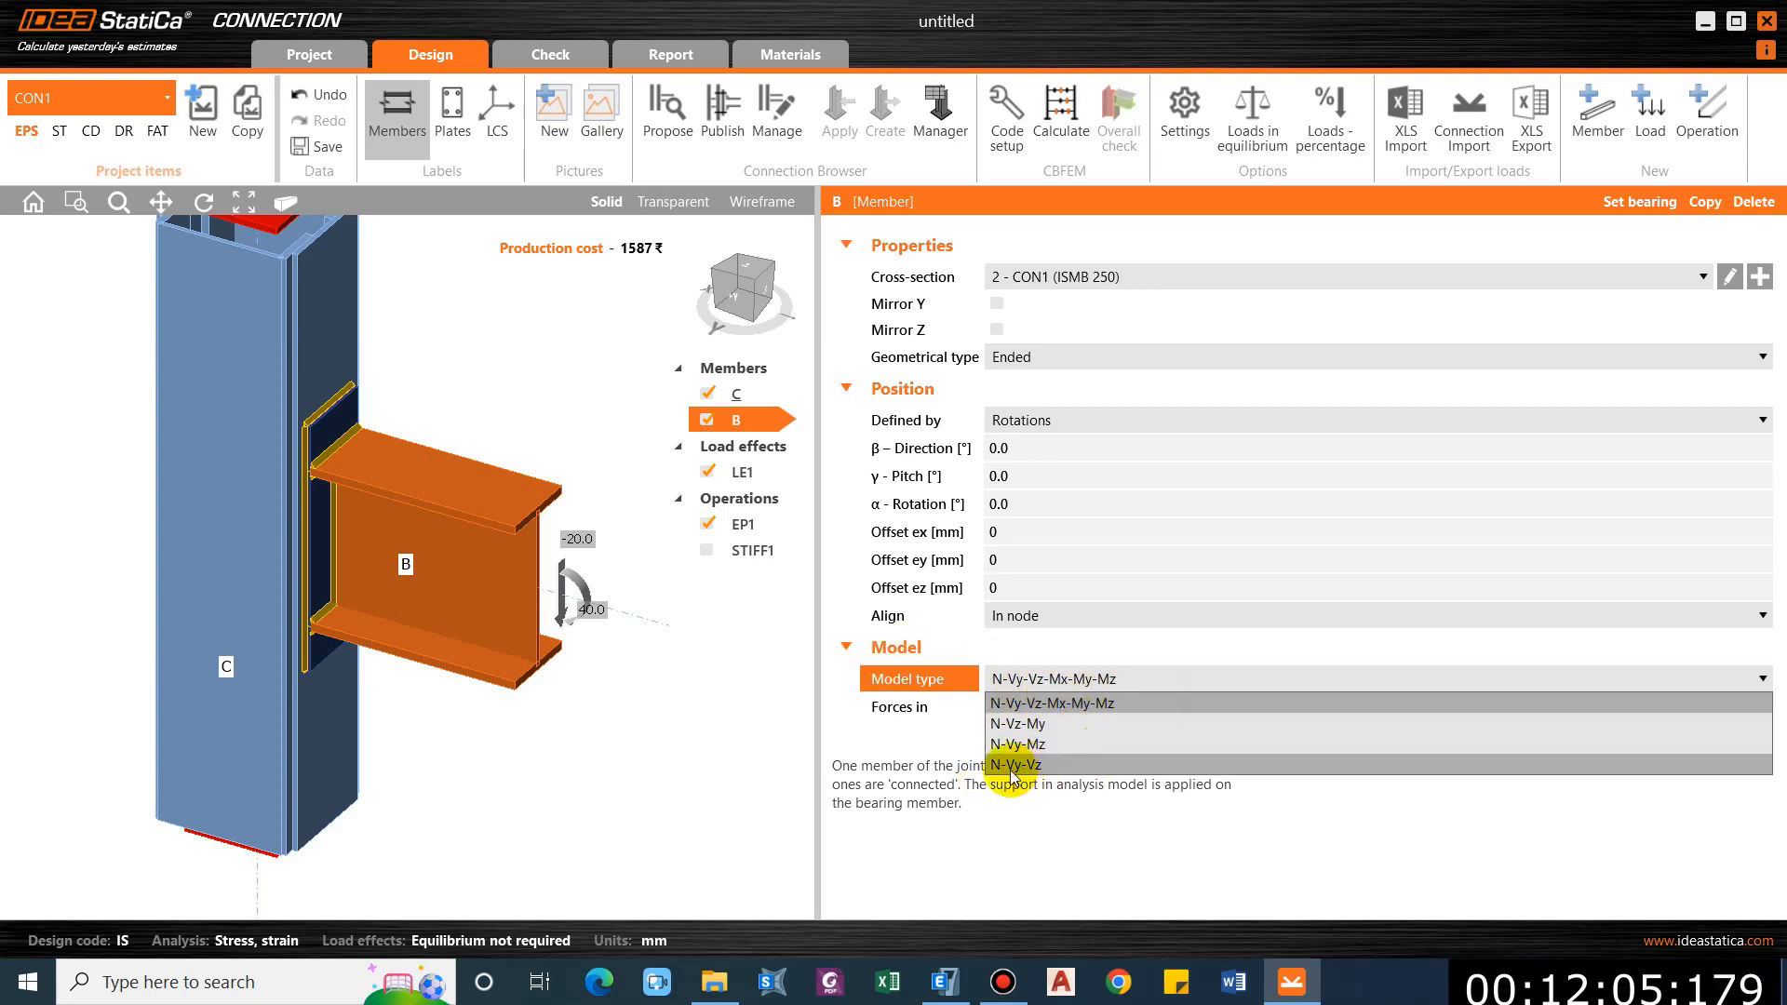
pyautogui.click(1061, 685)
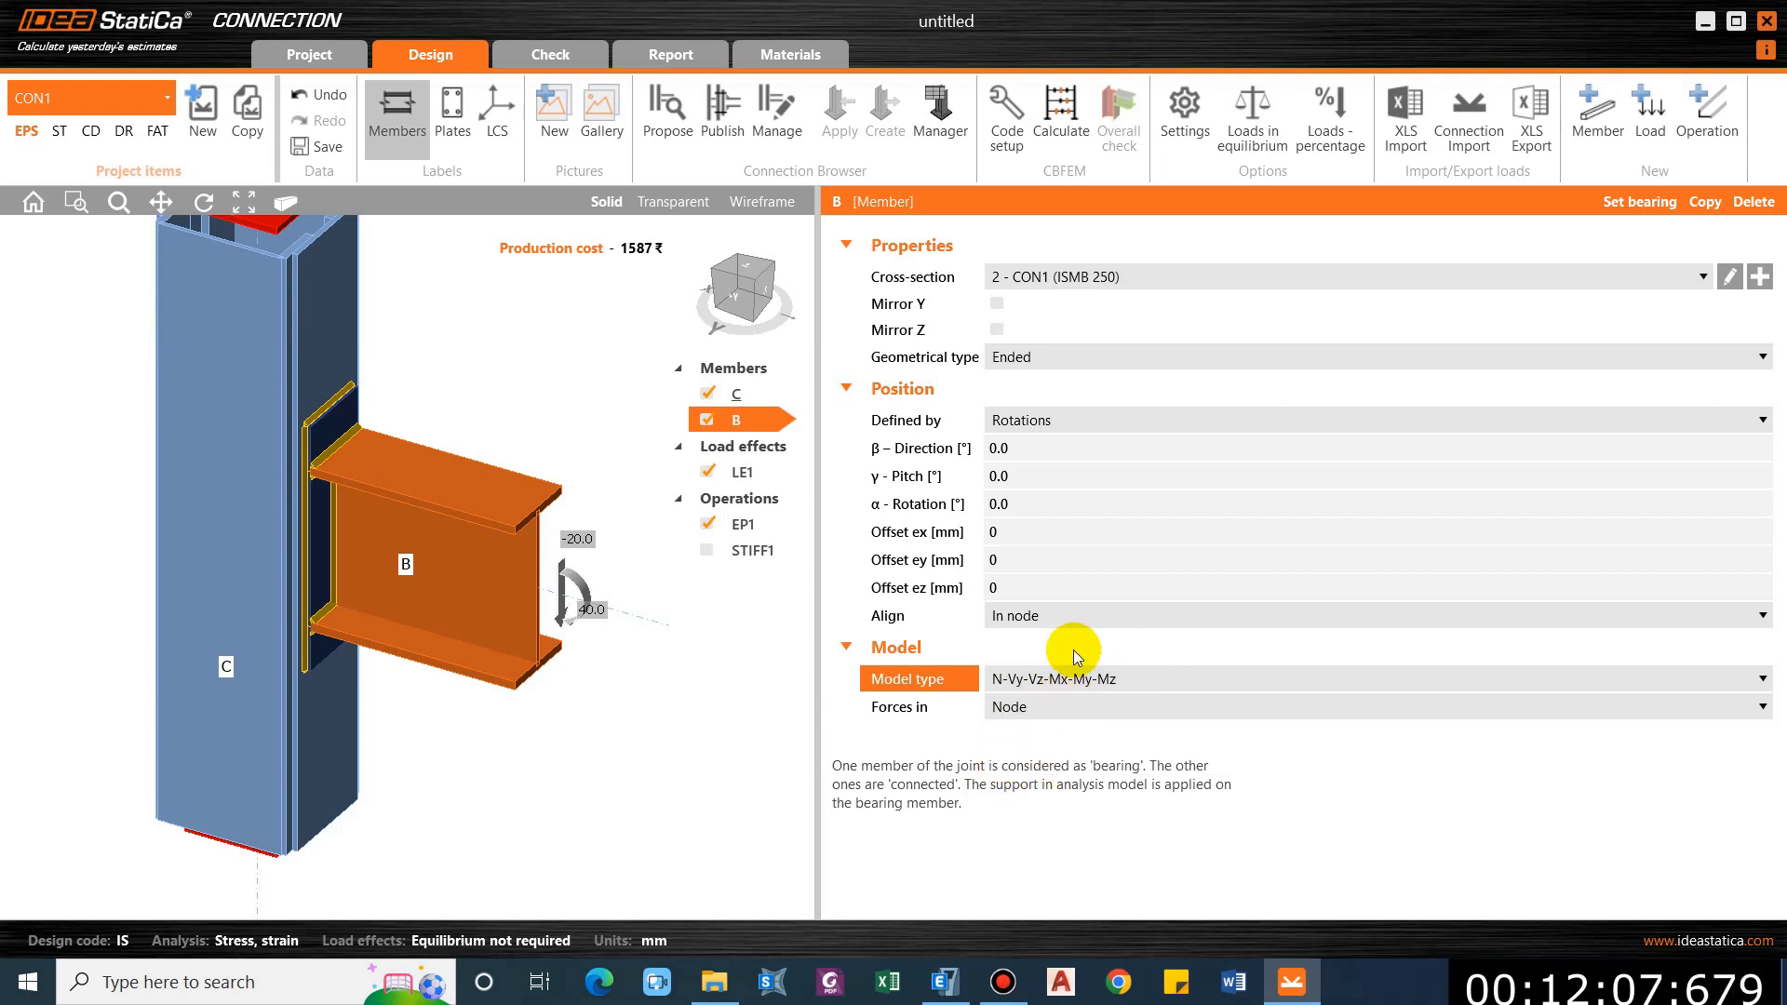
# Open load effect LE1 and turn on the display of the members' local coordinate systems.
pyautogui.click(741, 472)
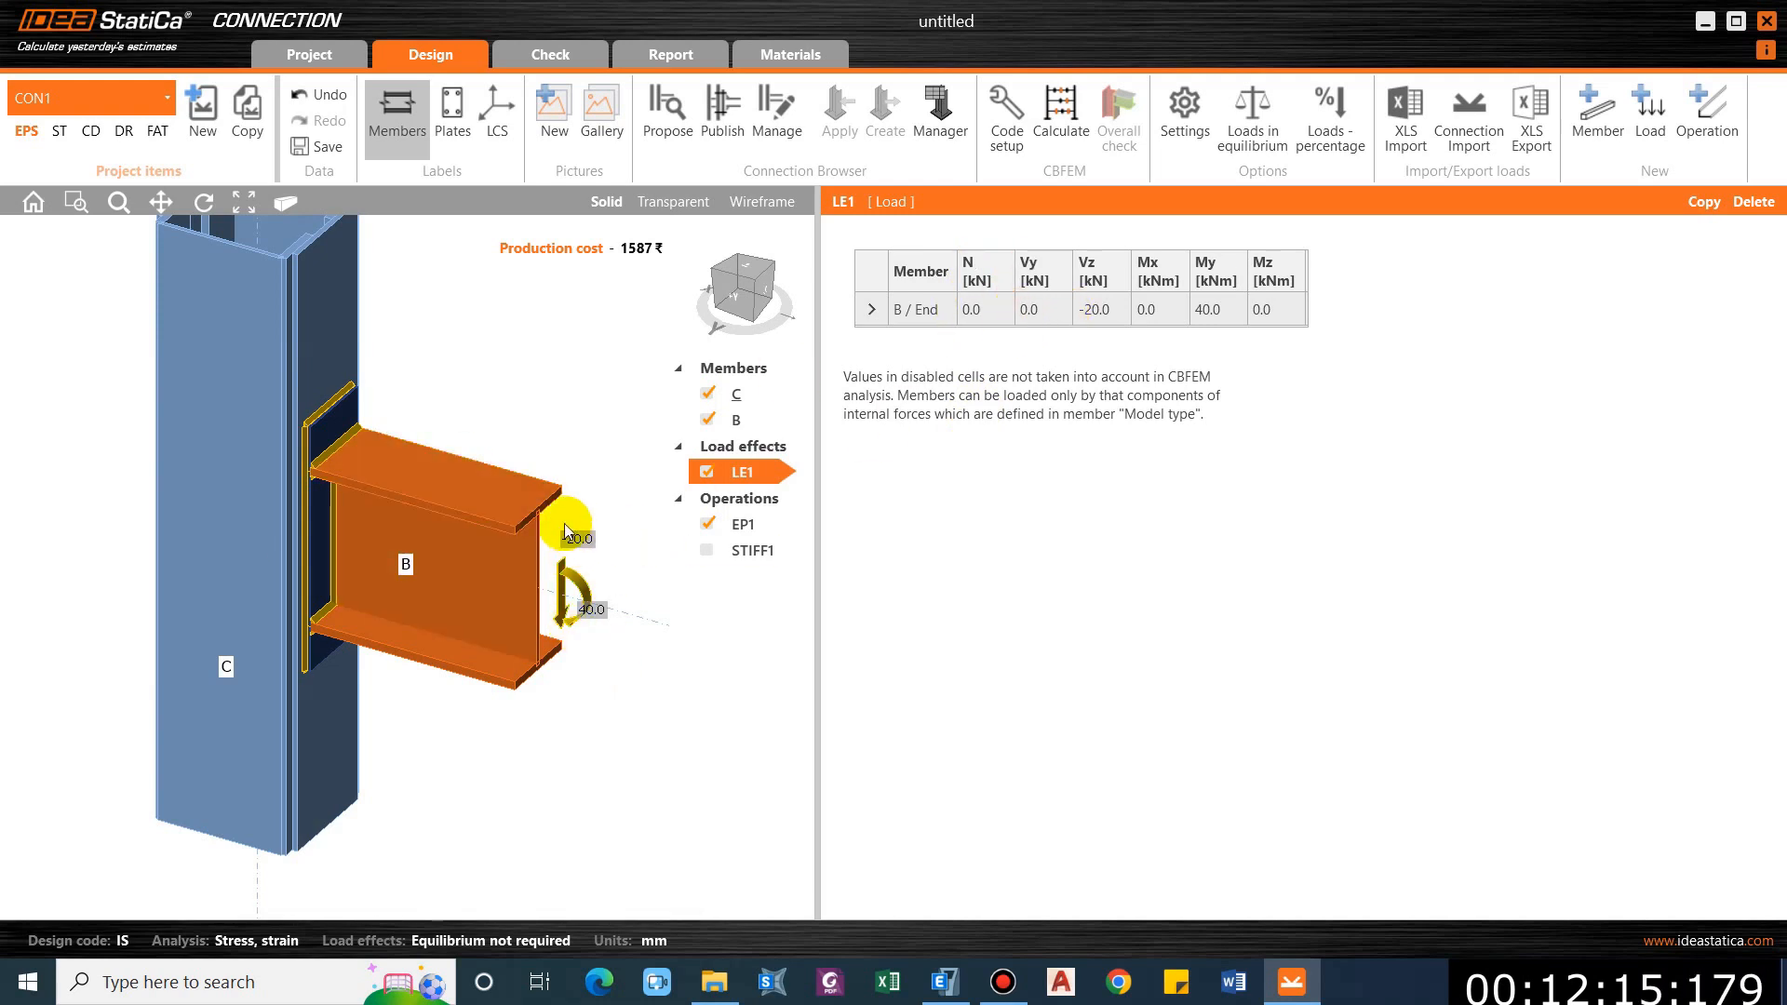
pyautogui.click(453, 110)
pyautogui.click(497, 109)
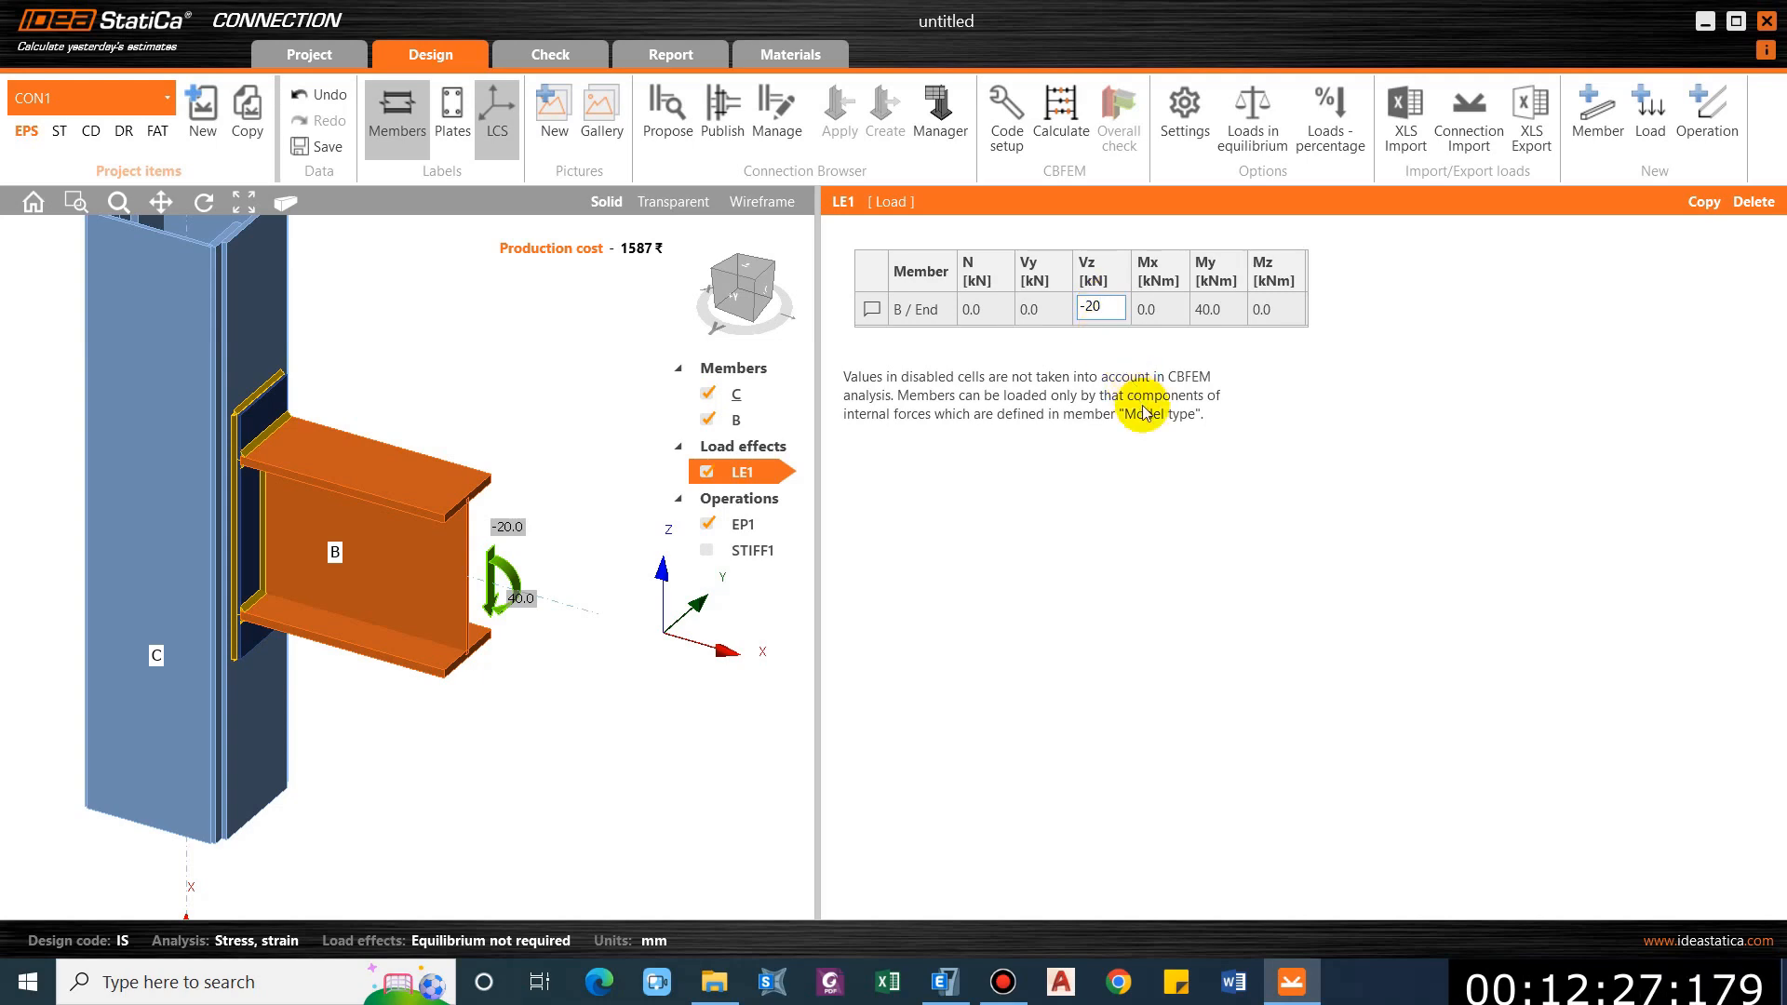
# Check the shear of the ETABS beam at A-4 and set LE1's Vz to -50 kN in IDEA StatiCa.
pyautogui.click(967, 986)
pyautogui.rightClick(494, 372)
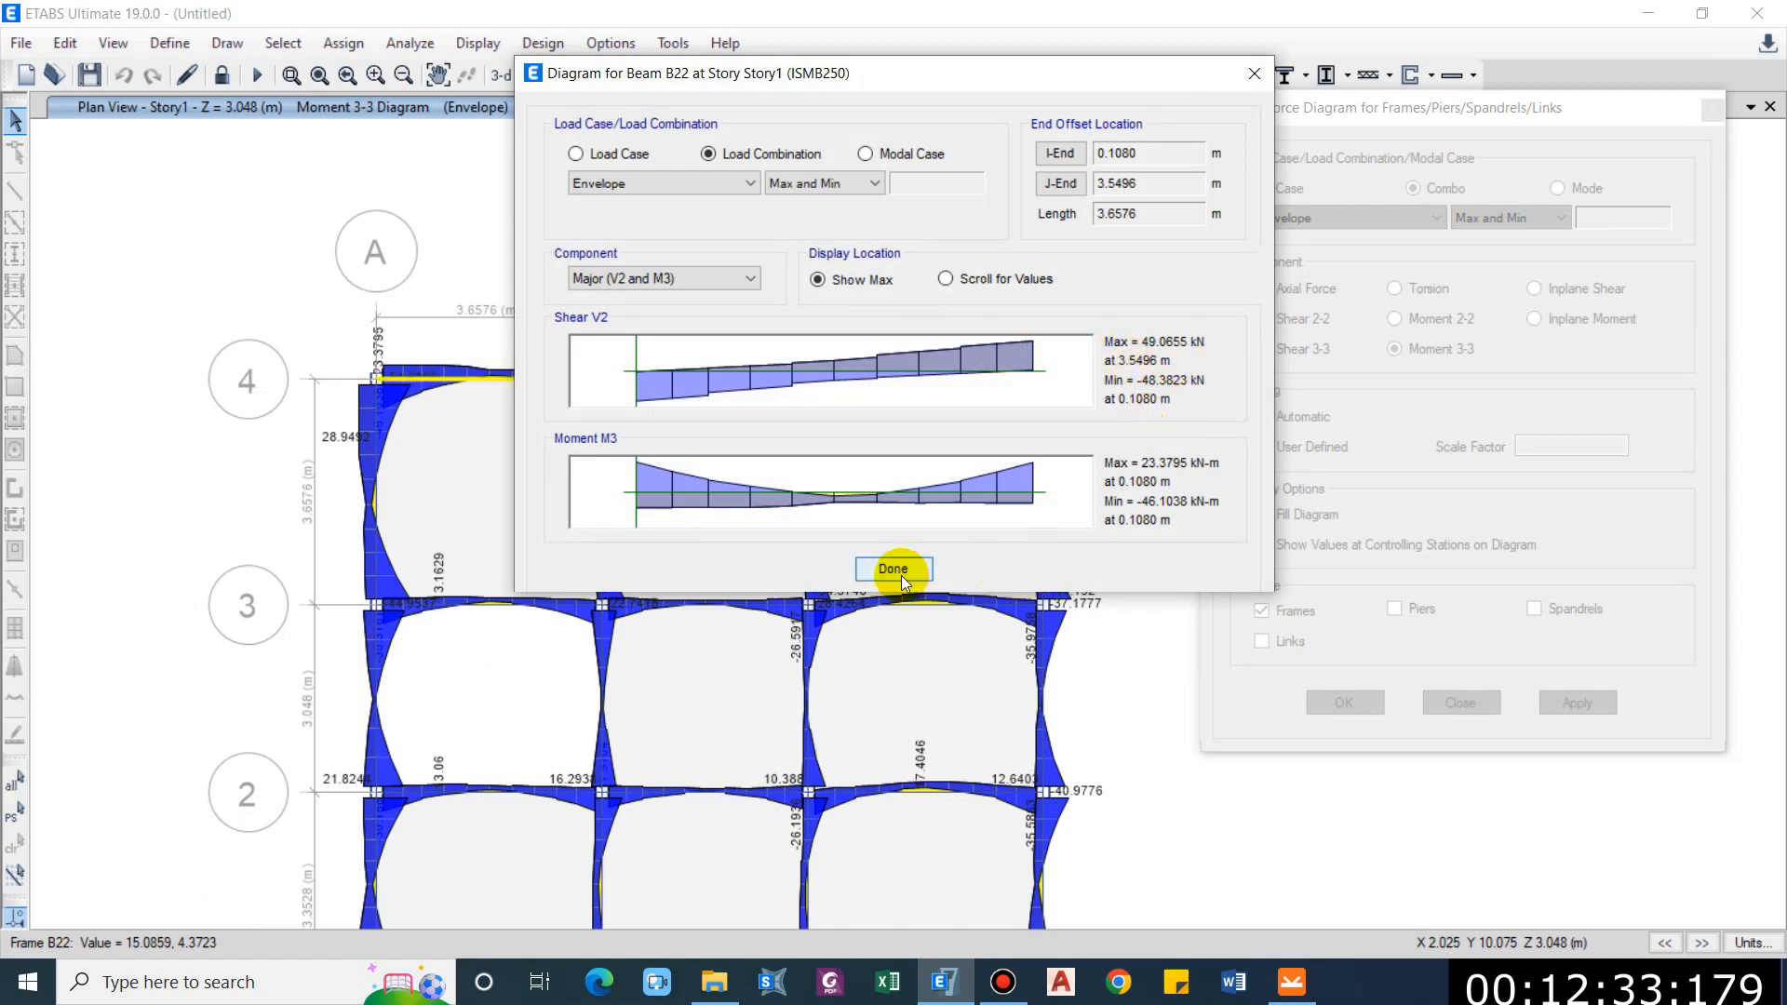
pyautogui.click(893, 569)
pyautogui.click(1292, 982)
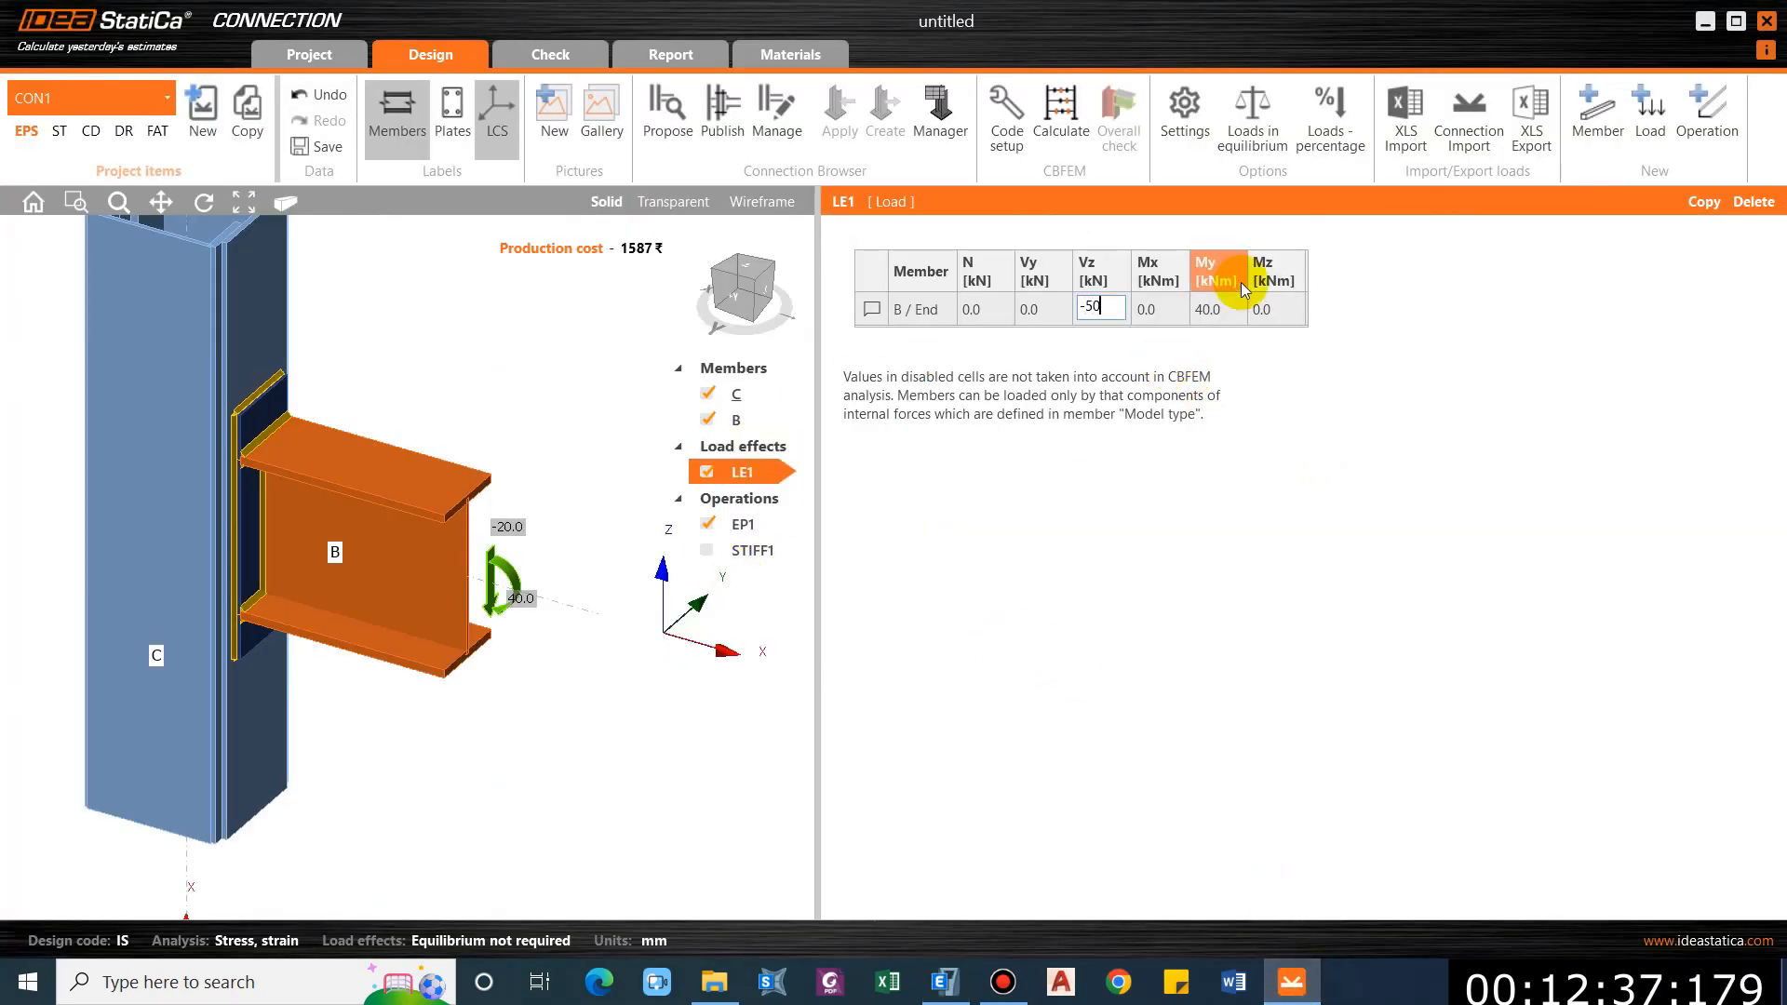
pyautogui.write('-50')
pyautogui.click(1142, 544)
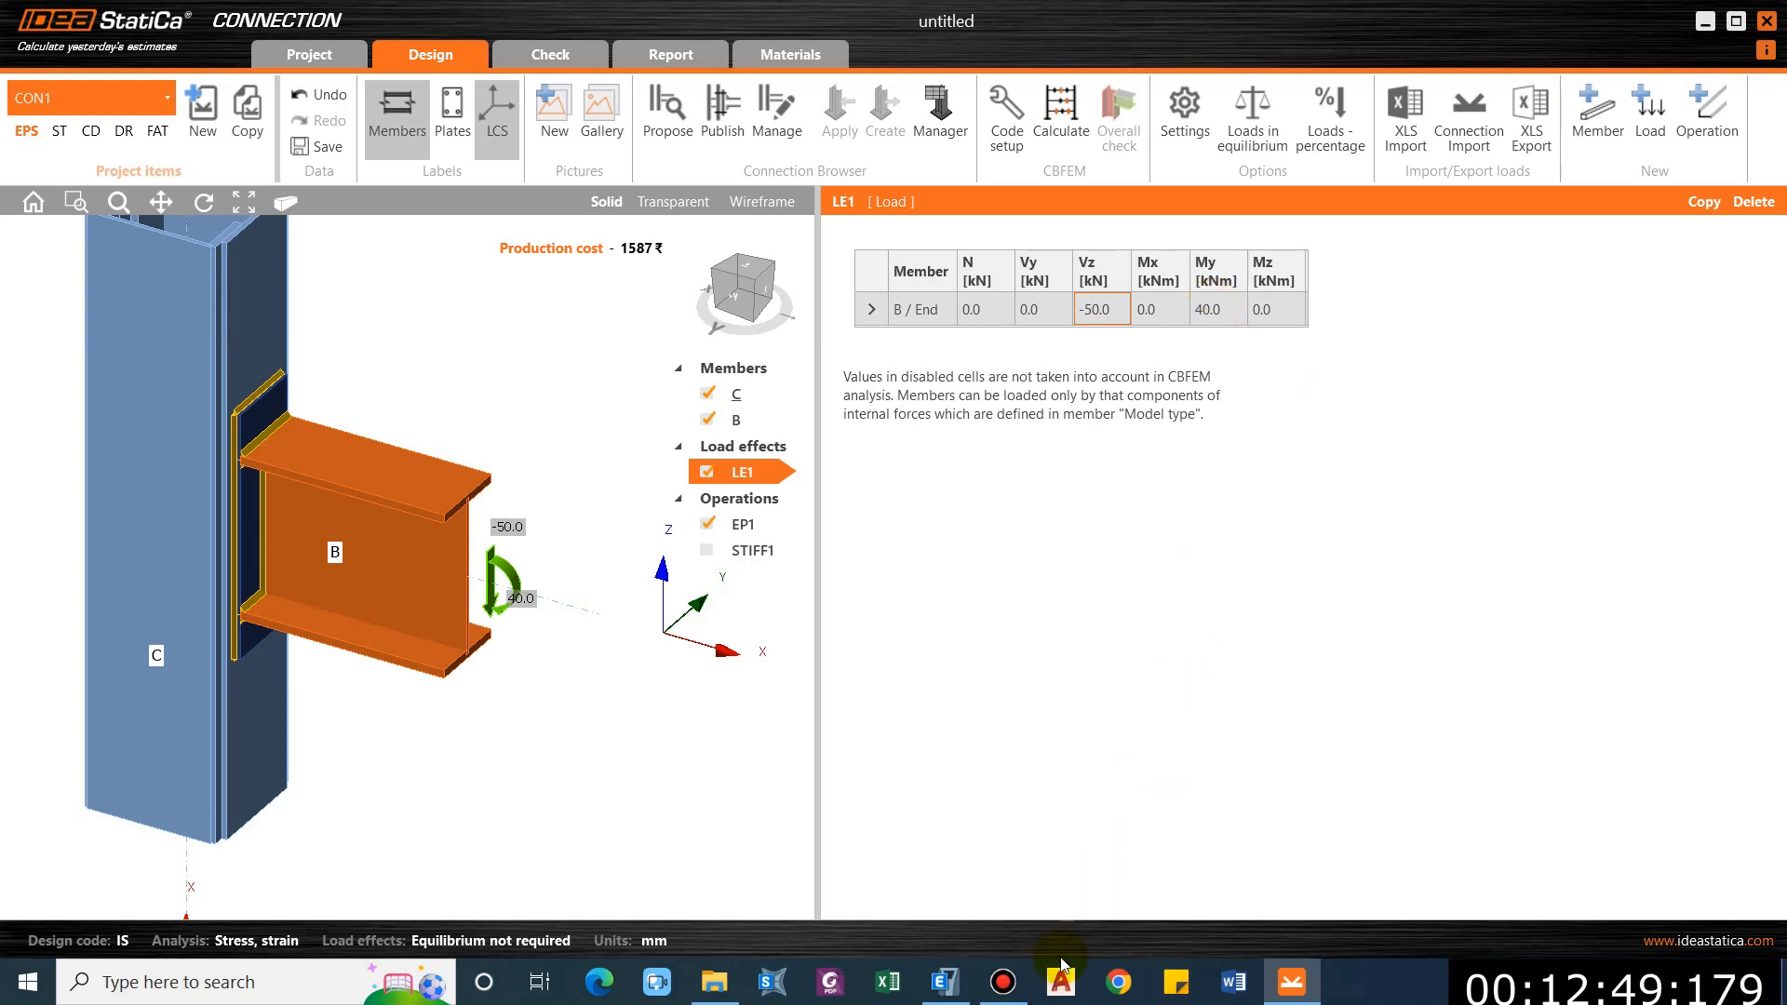
# Check the major moment of the ETABS beam at A-4 and set LE1's My to 50 kNm in IDEA StatiCa.
pyautogui.click(949, 988)
pyautogui.rightClick(462, 379)
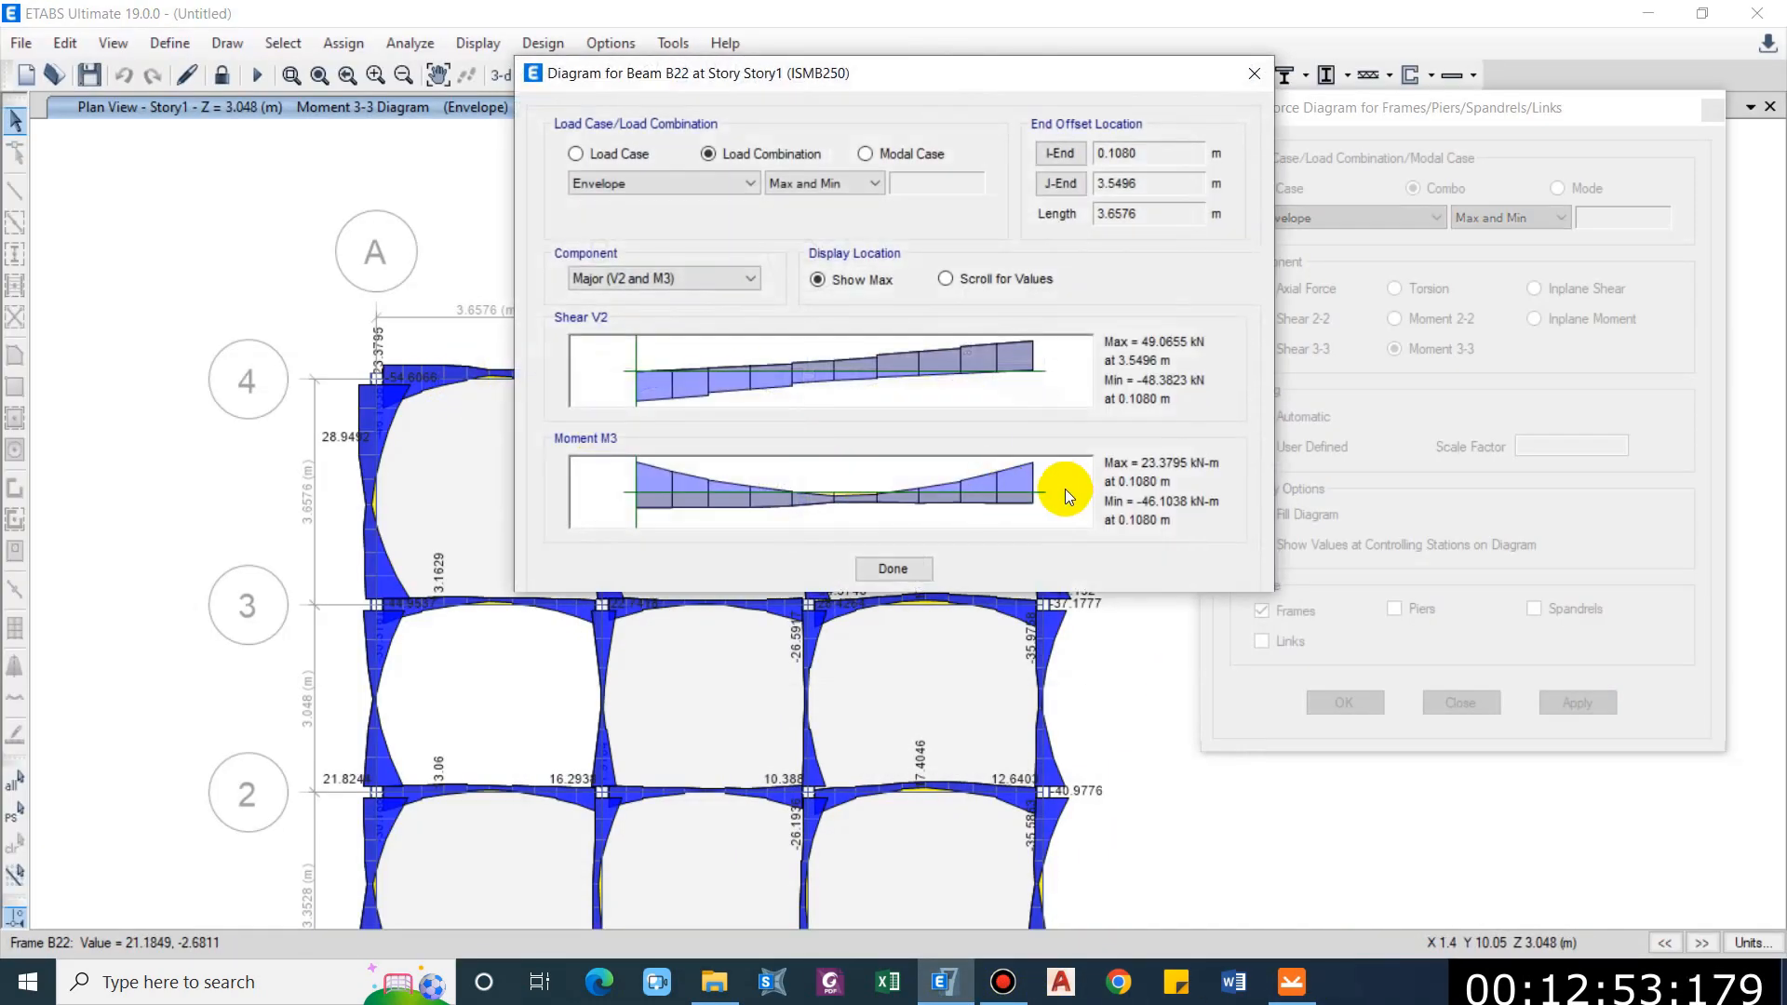
pyautogui.click(893, 568)
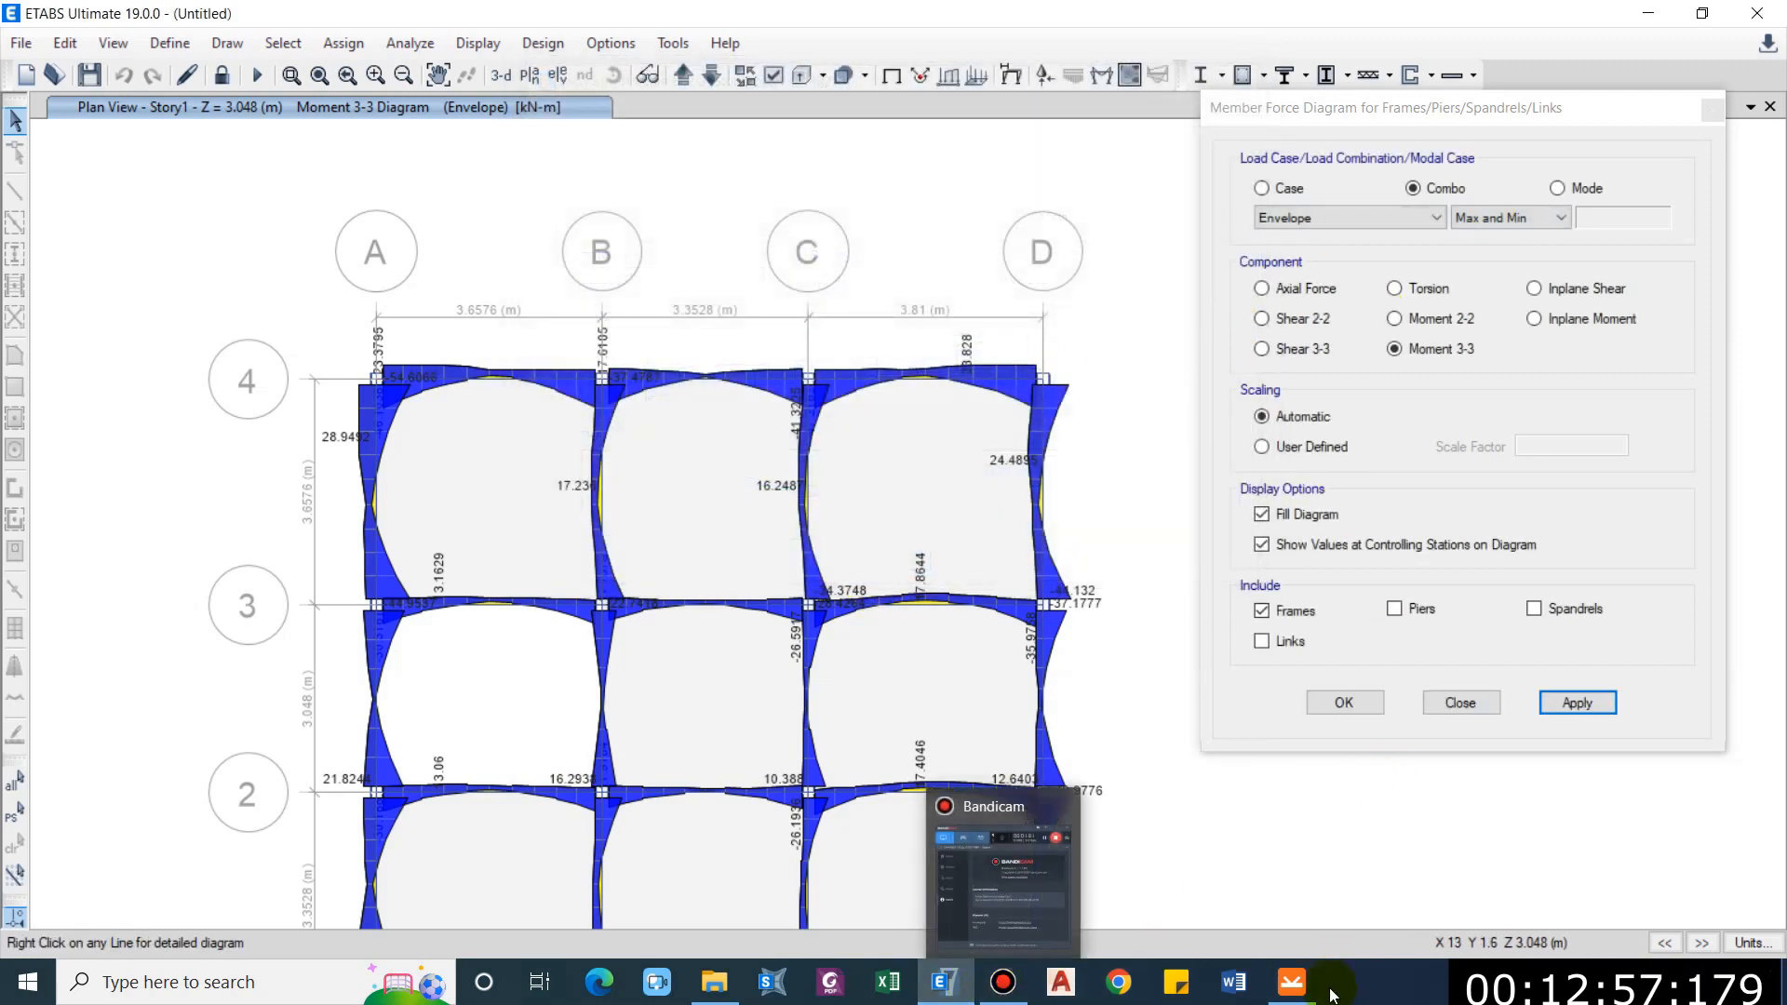
pyautogui.click(1292, 982)
pyautogui.doubleClick(1208, 310)
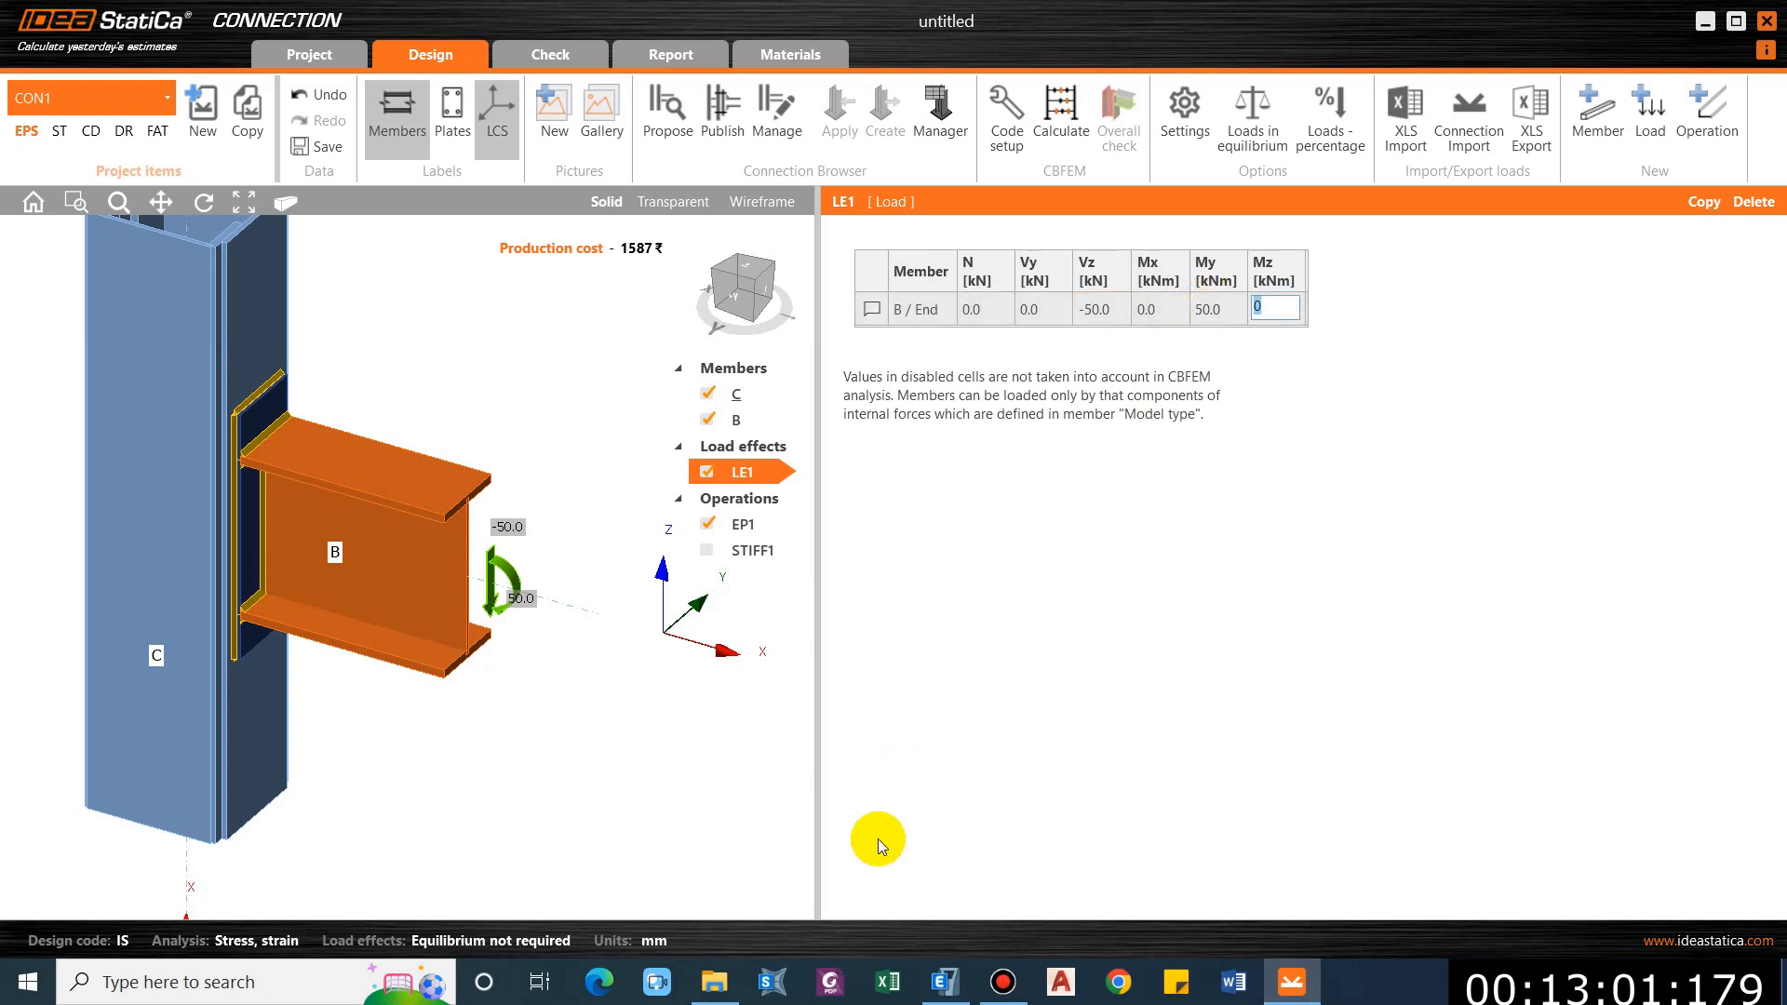
pyautogui.click(506, 730)
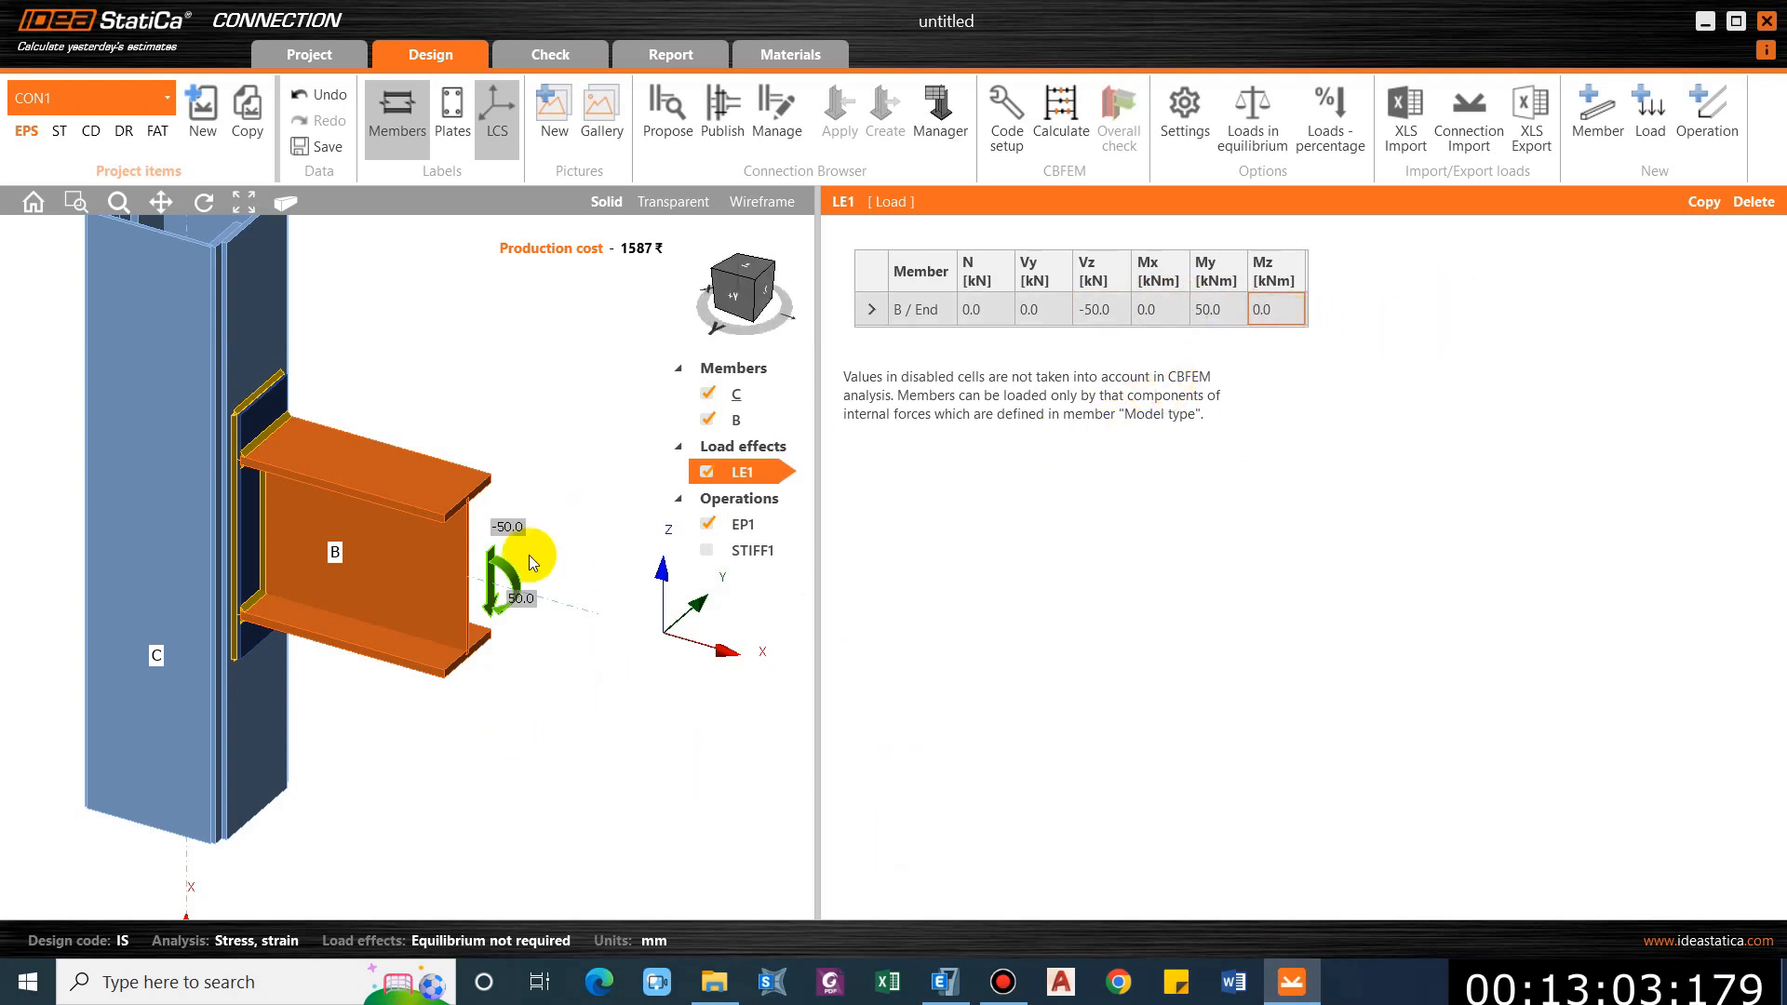
# Open the end plate operation EP1 and set the plate thickness to 8 mm.
pyautogui.scroll(-2, 416, 568)
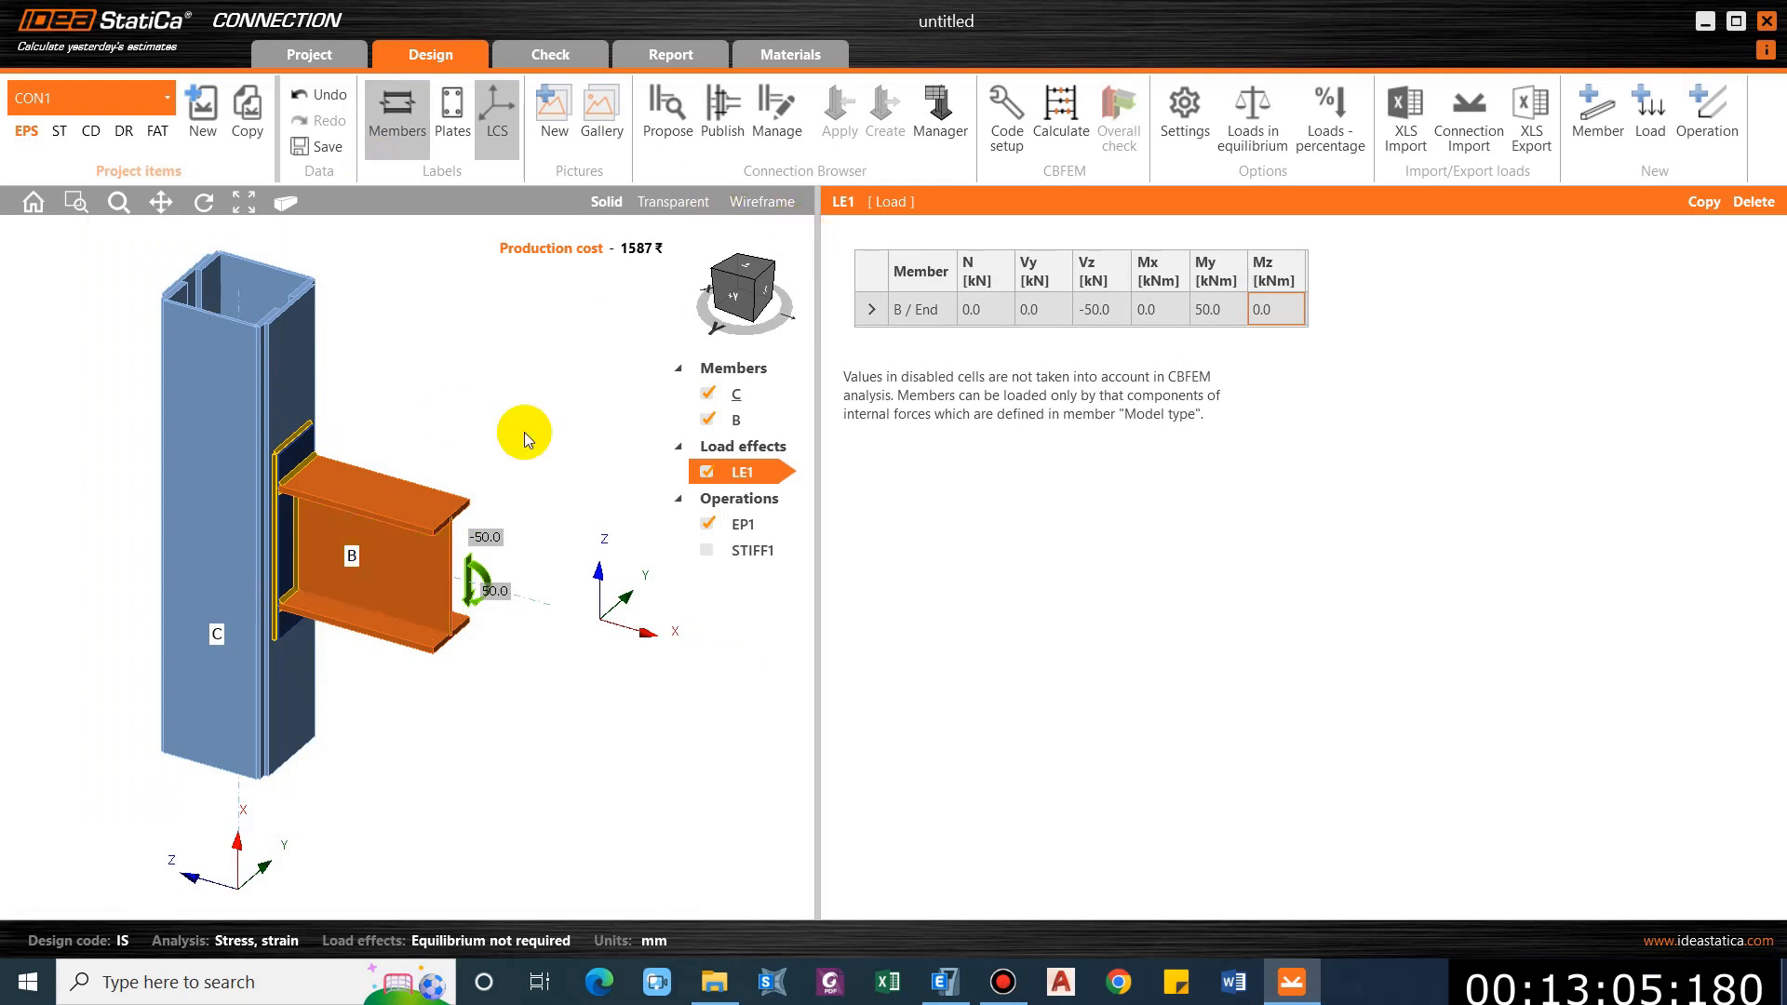
pyautogui.click(740, 532)
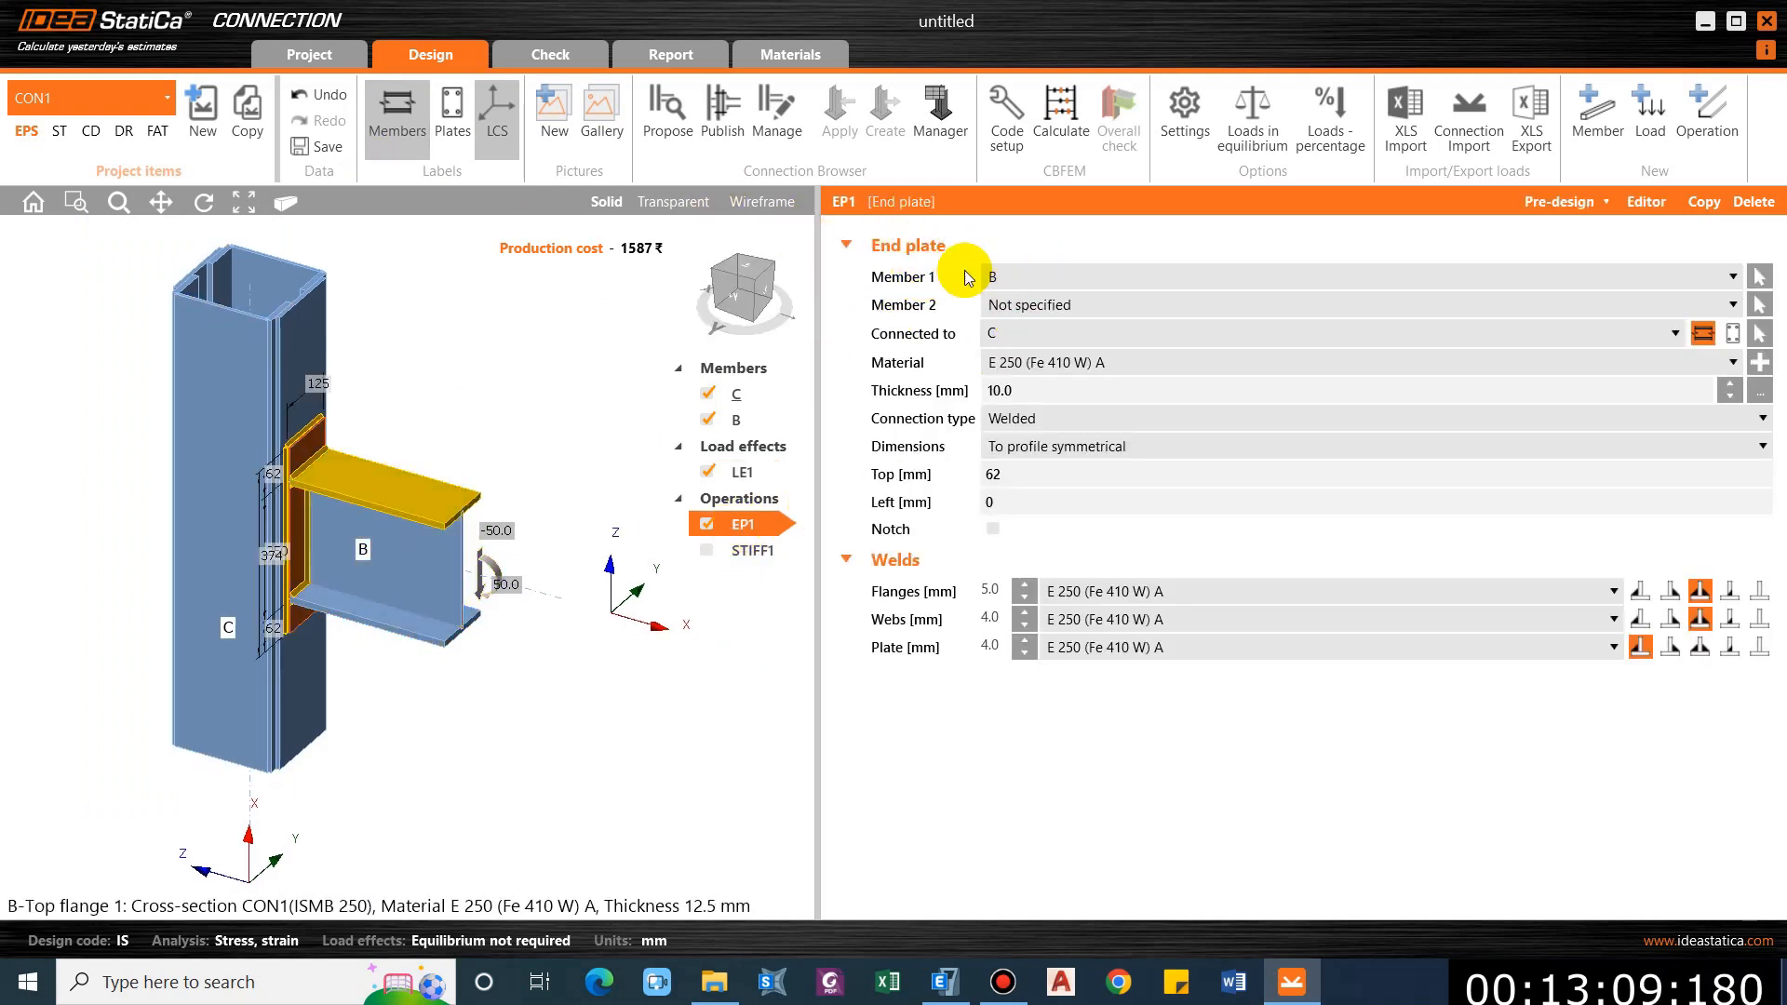
pyautogui.scroll(2, 348, 449)
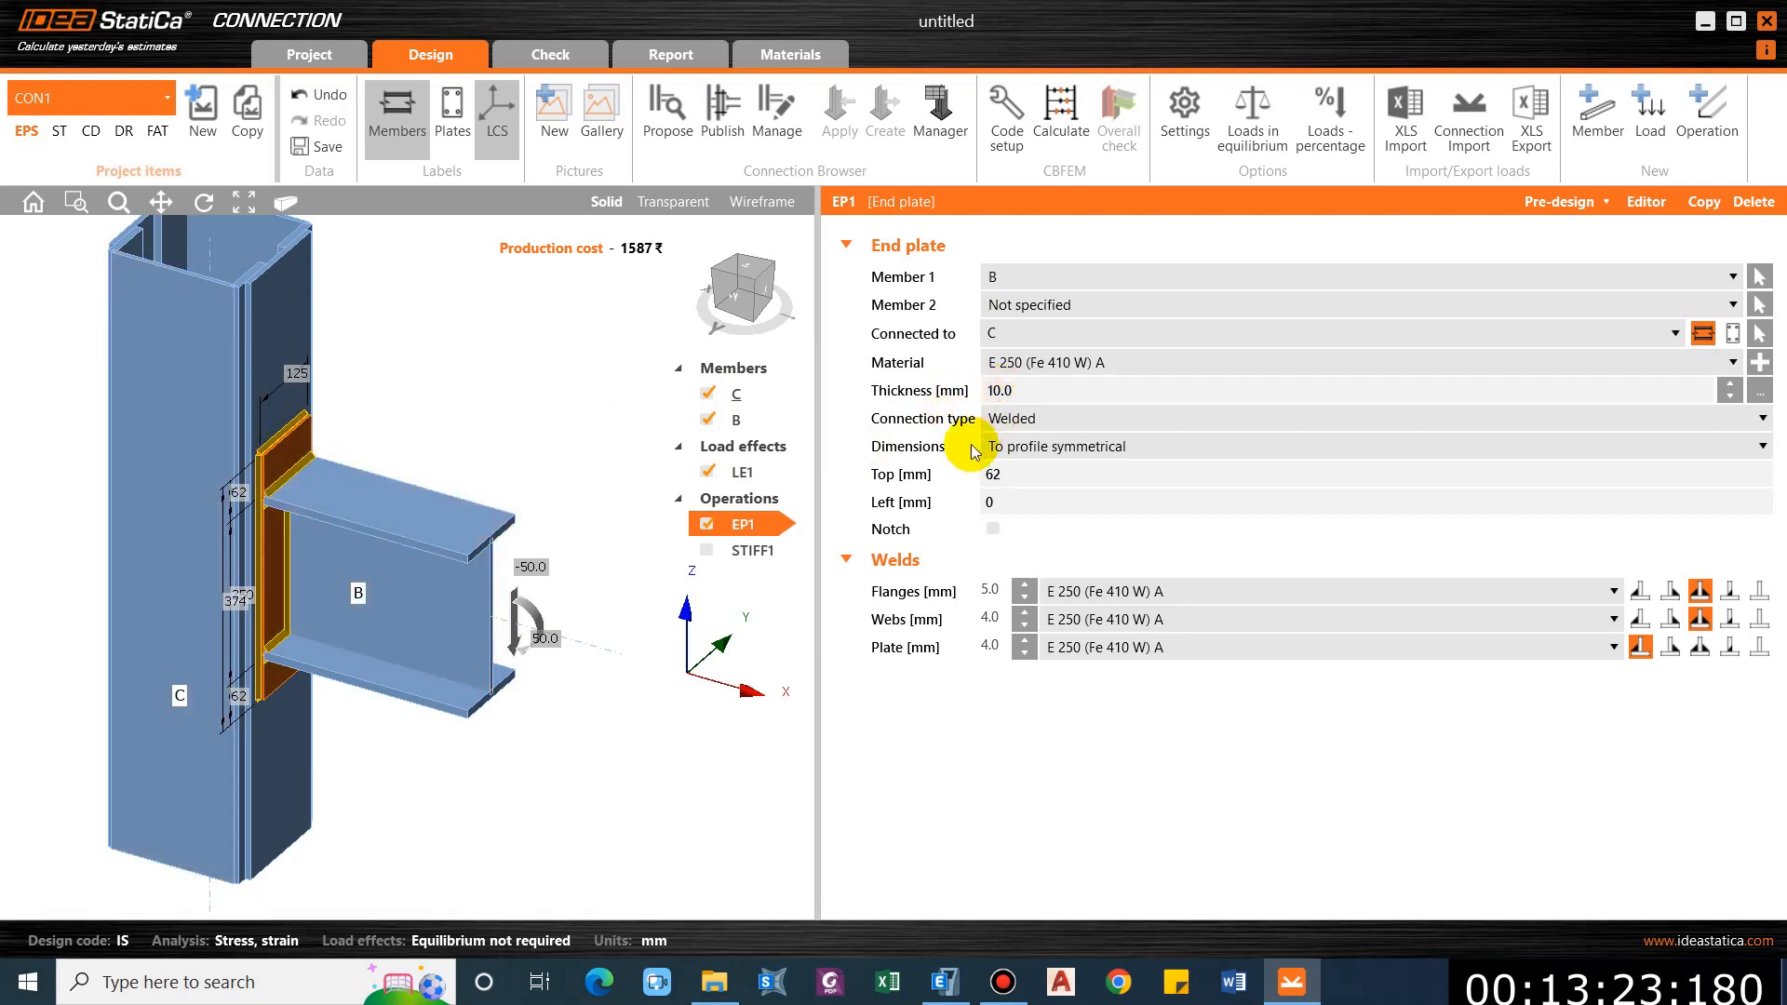
pyautogui.click(976, 395)
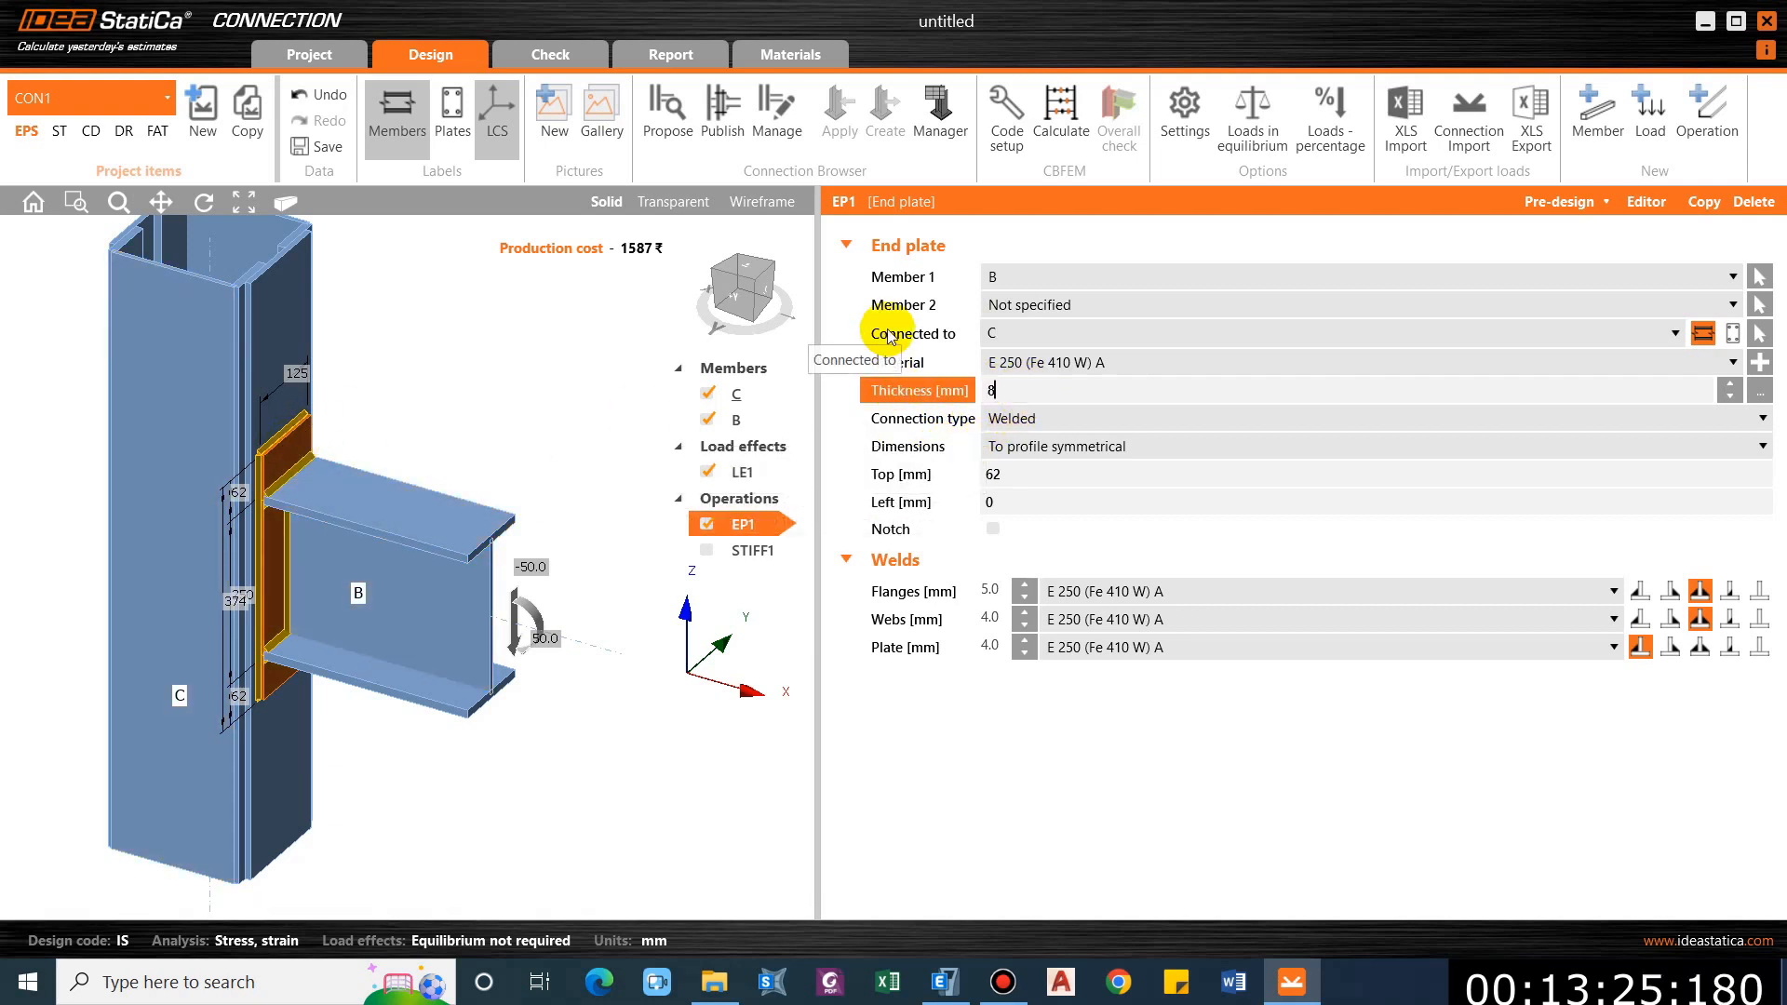
pyautogui.write('8')
pyautogui.press('Tab')
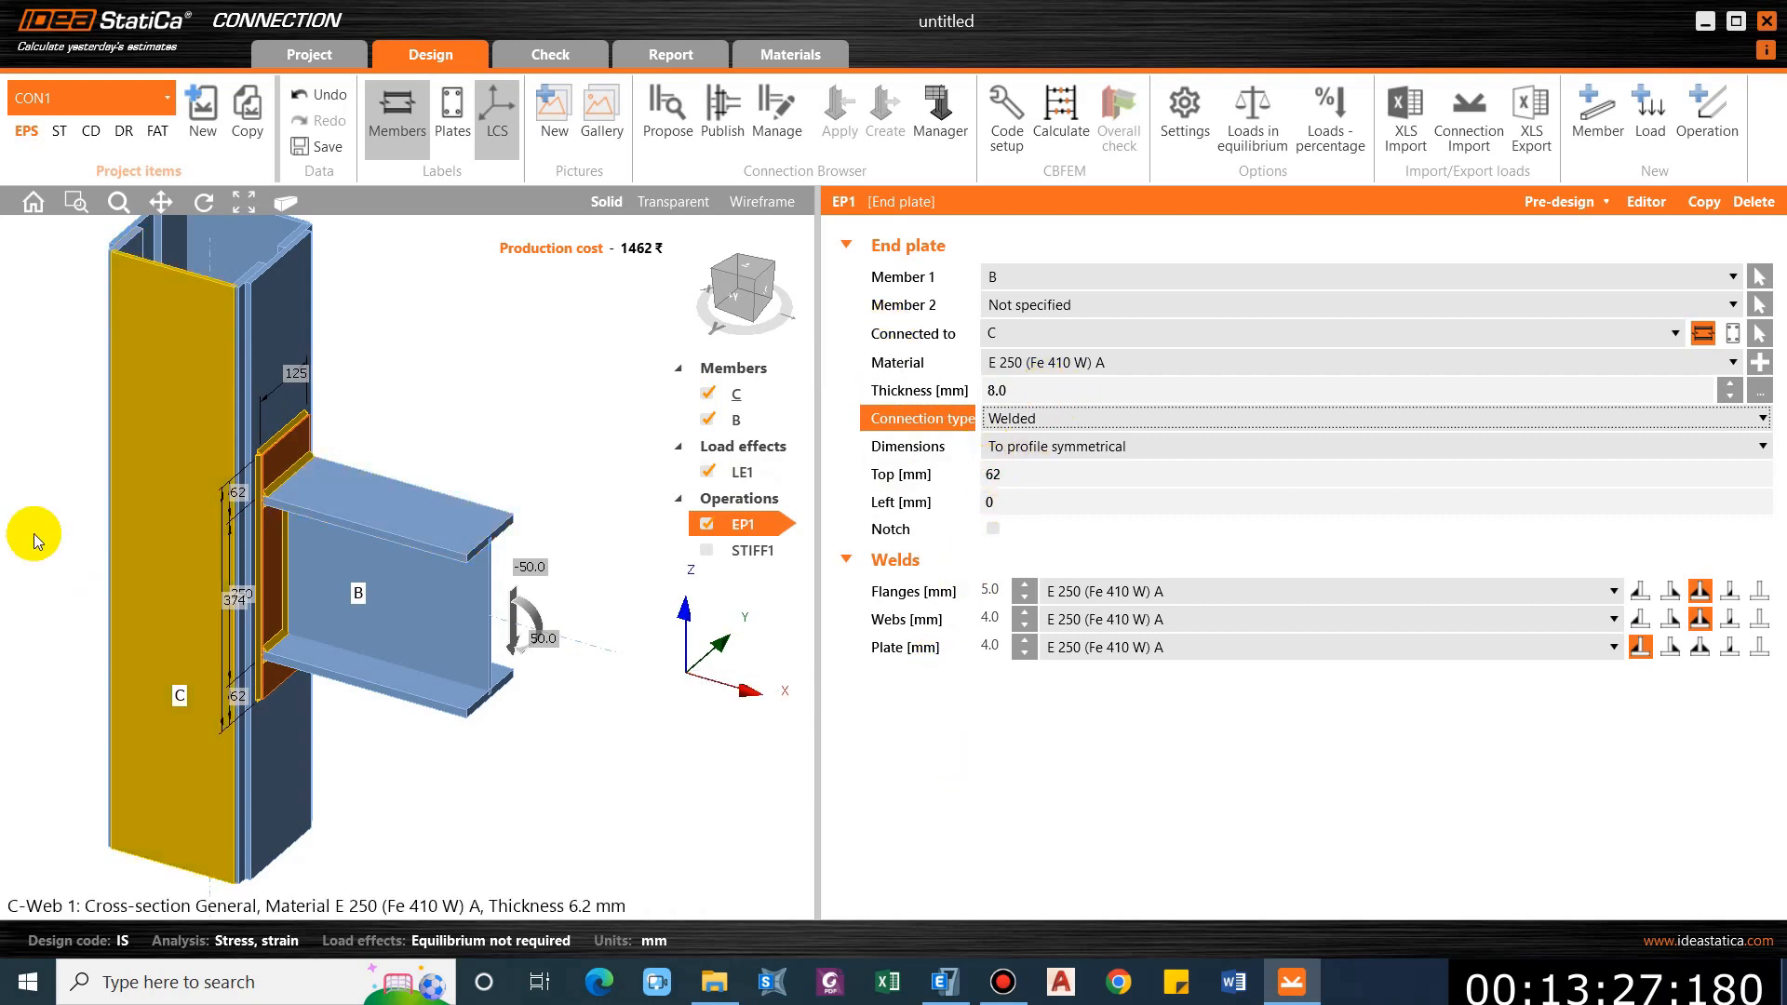
# Try the Rectangle and Rectangle symmetrical dimension types for end plate EP1, and restore To profile symmetrical.
pyautogui.scroll(3, 155, 527)
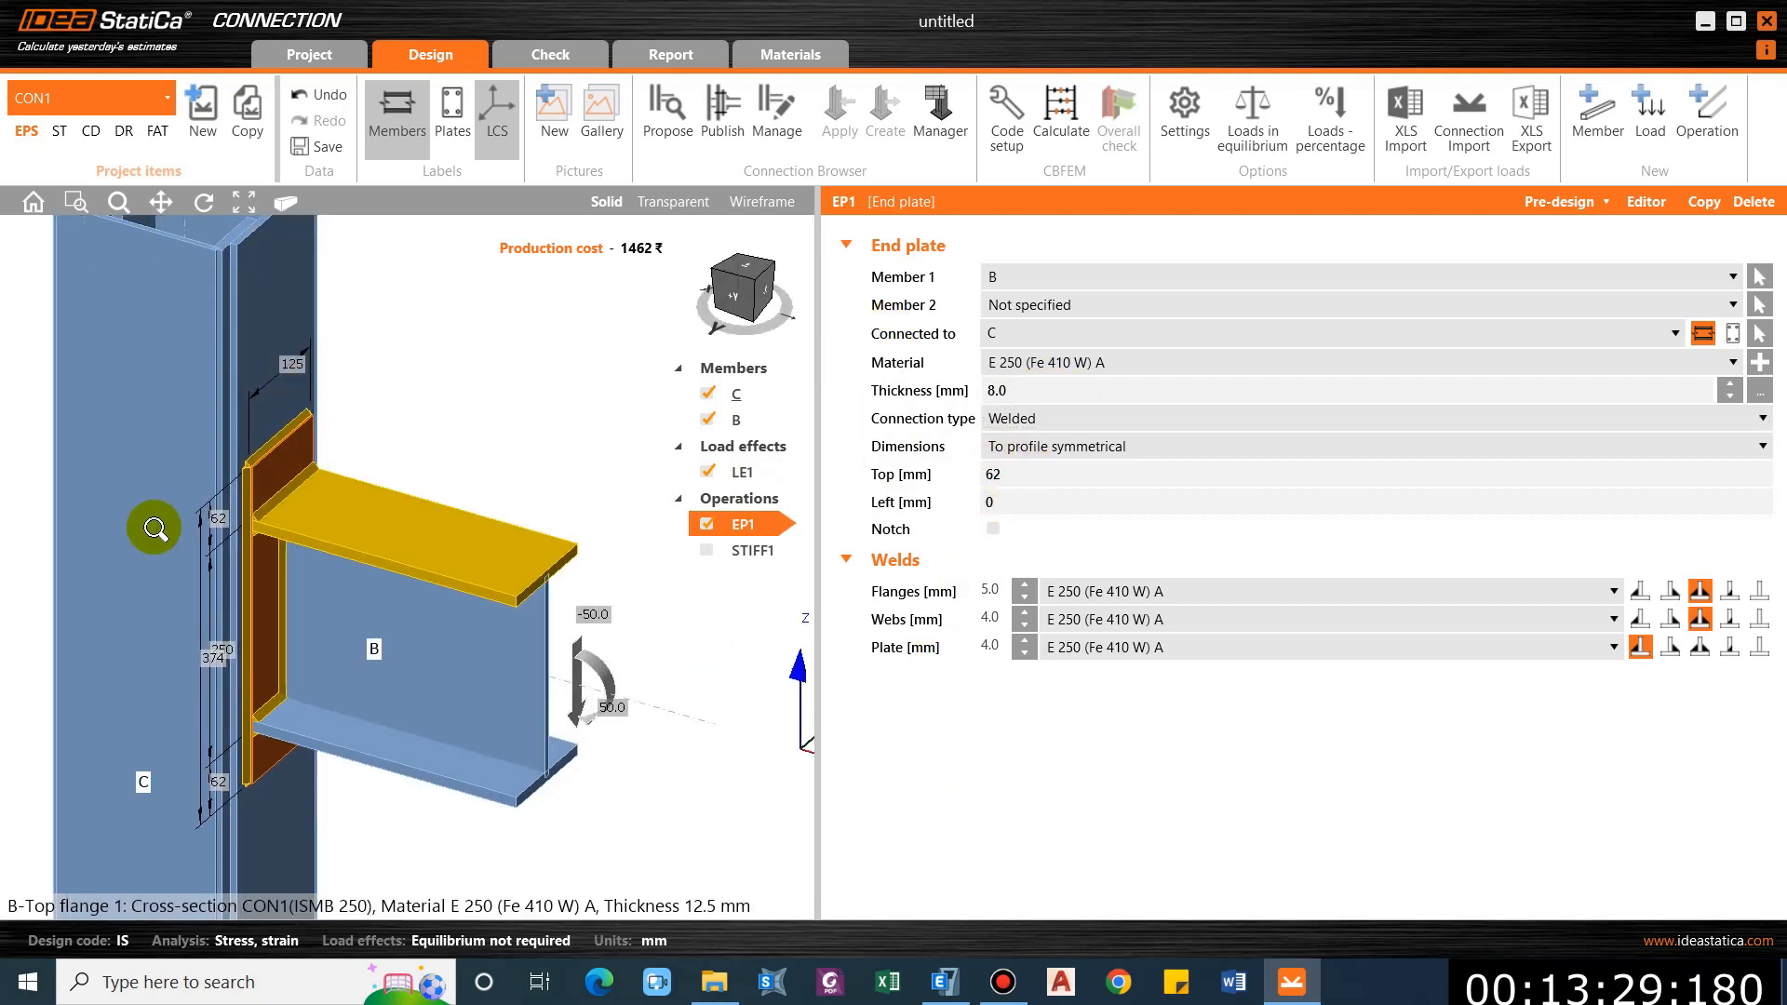
pyautogui.moveTo(154, 528); pyautogui.dragTo(313, 574, button='right')
pyautogui.moveTo(322, 580); pyautogui.dragTo(682, 355, button='right')
pyautogui.click(730, 354)
pyautogui.click(1051, 446)
pyautogui.click(1038, 514)
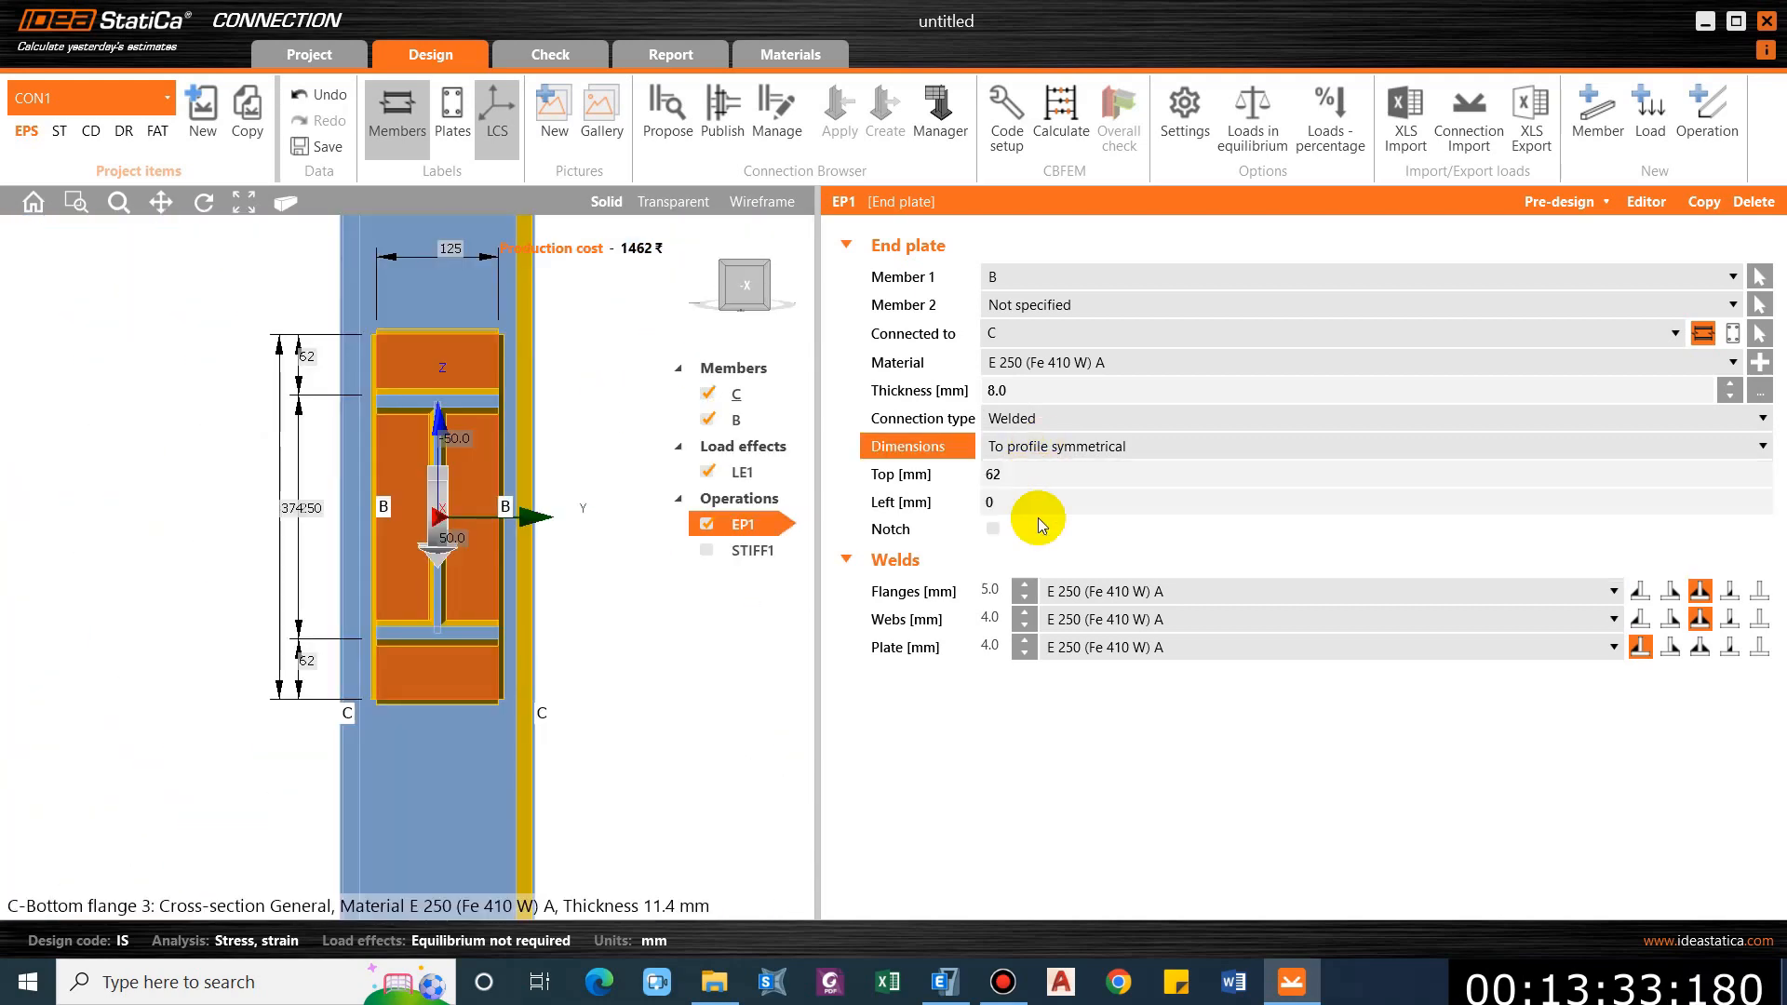
pyautogui.click(1068, 470)
pyautogui.click(1070, 446)
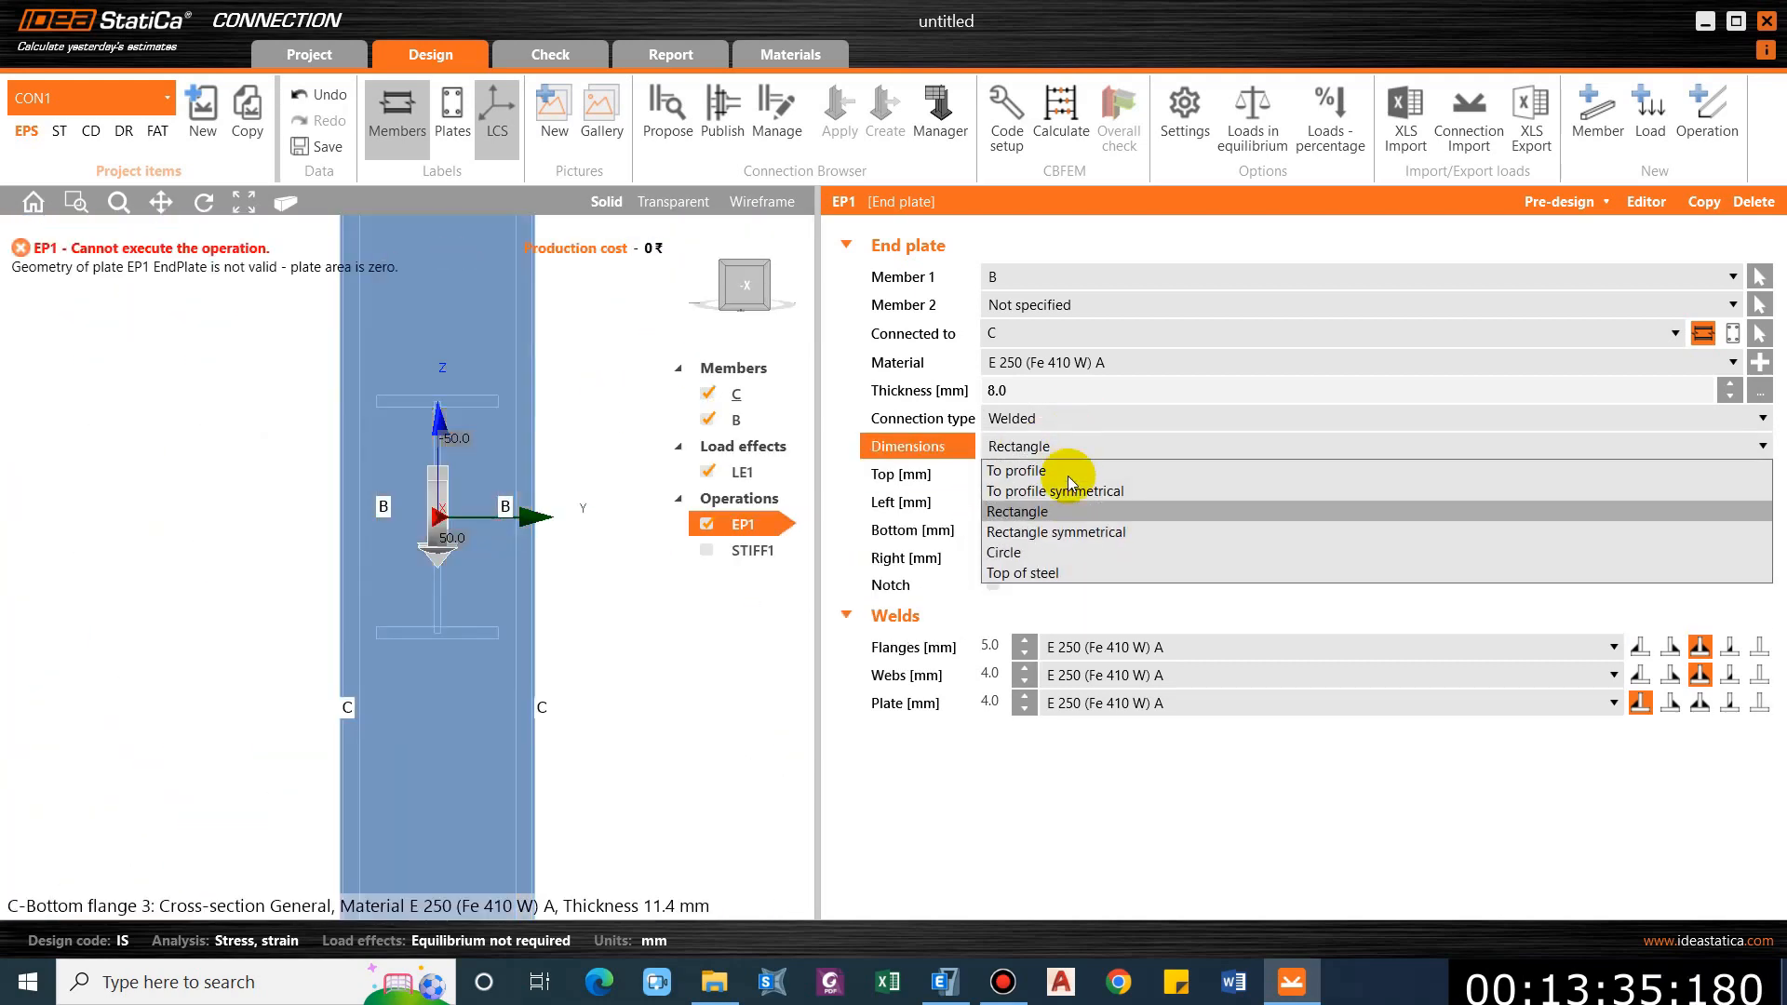
pyautogui.click(1091, 527)
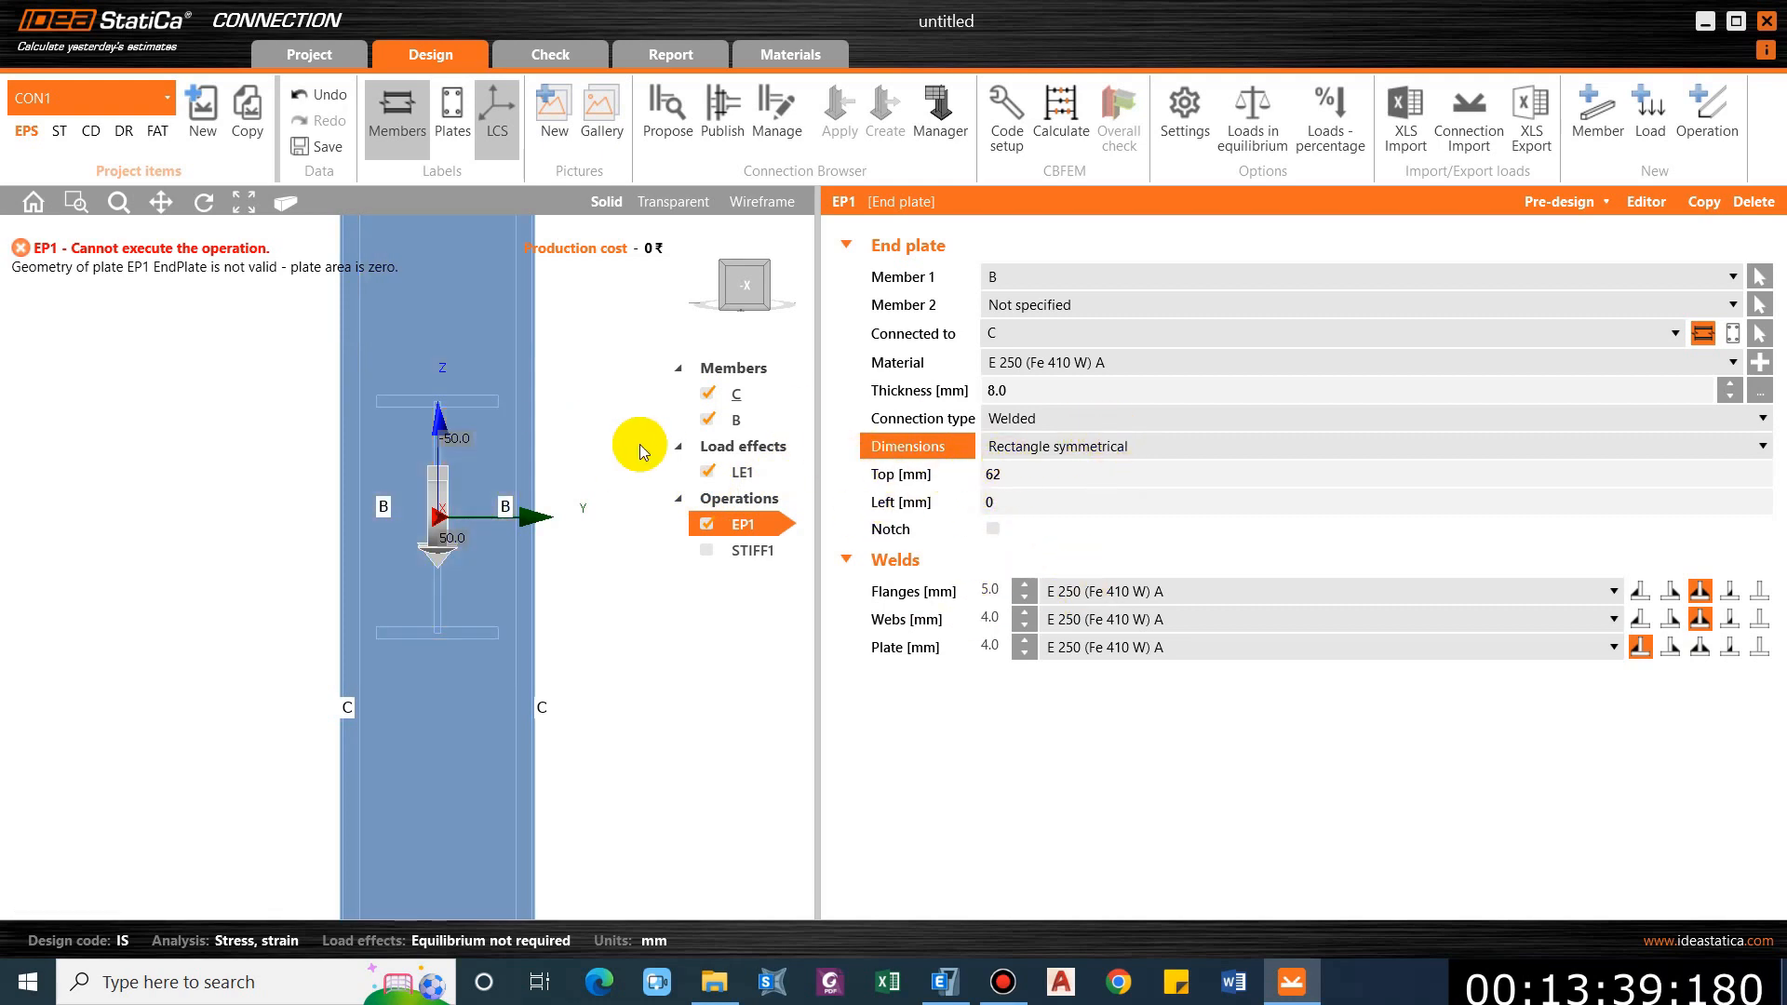
pyautogui.click(1051, 449)
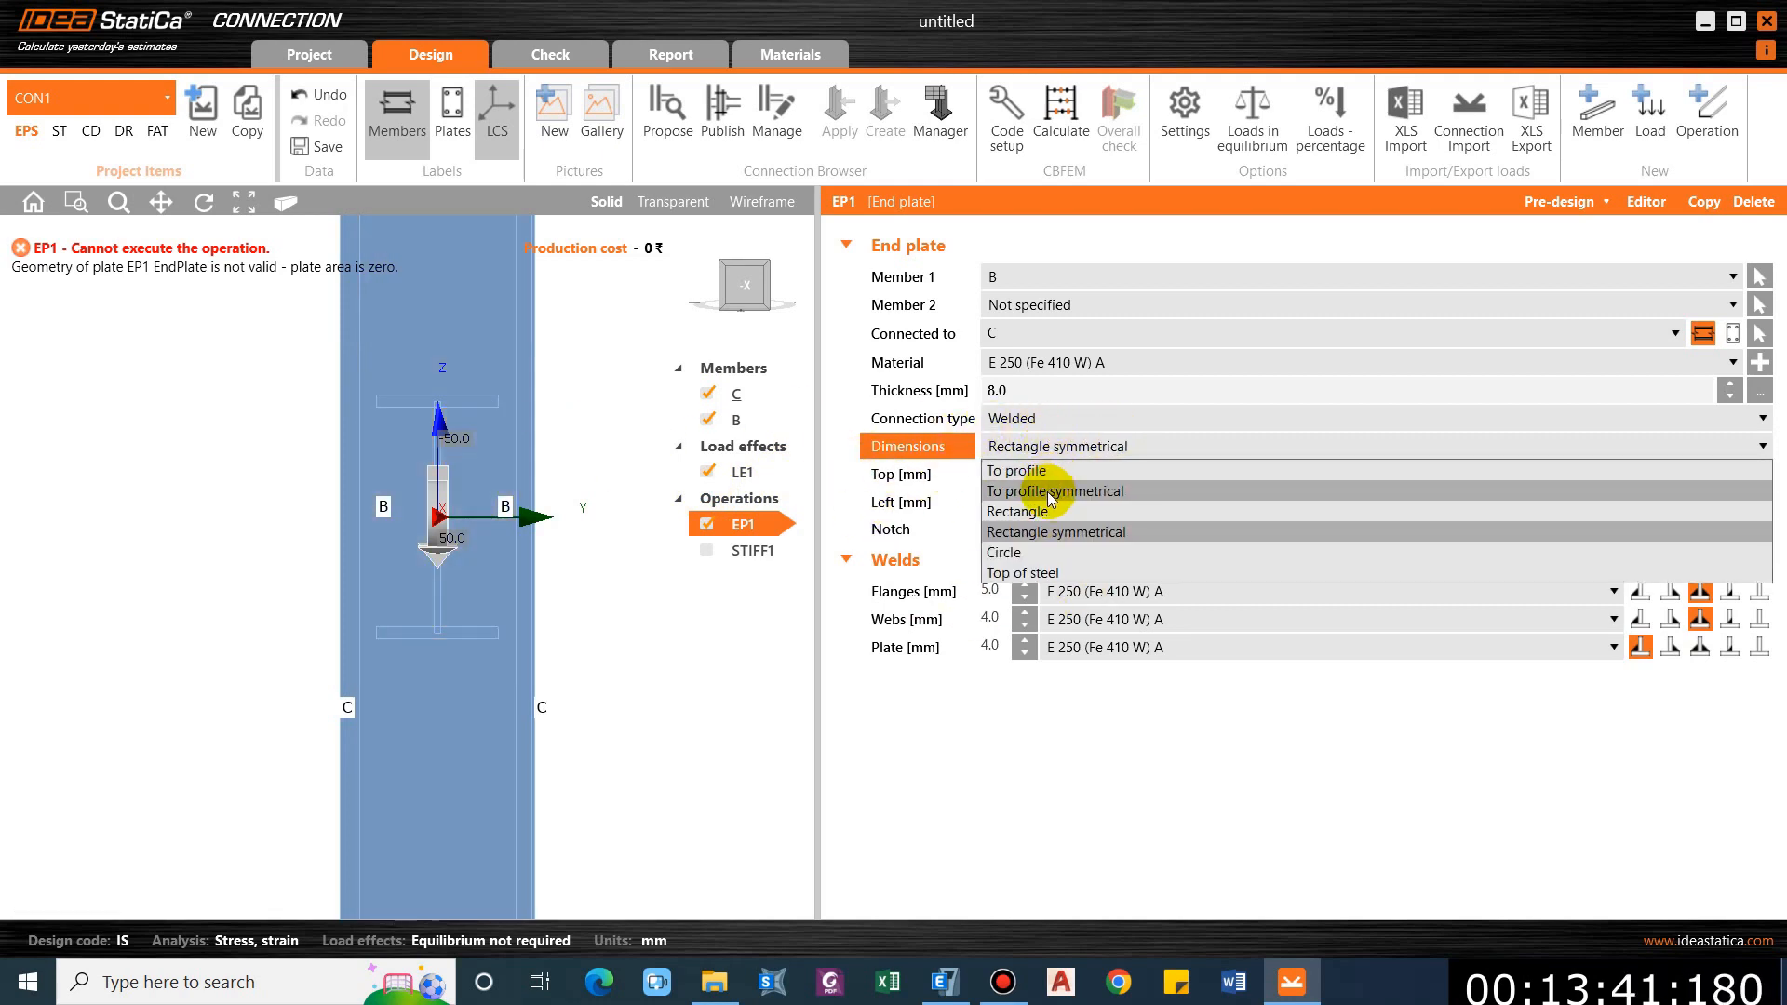
pyautogui.click(1049, 473)
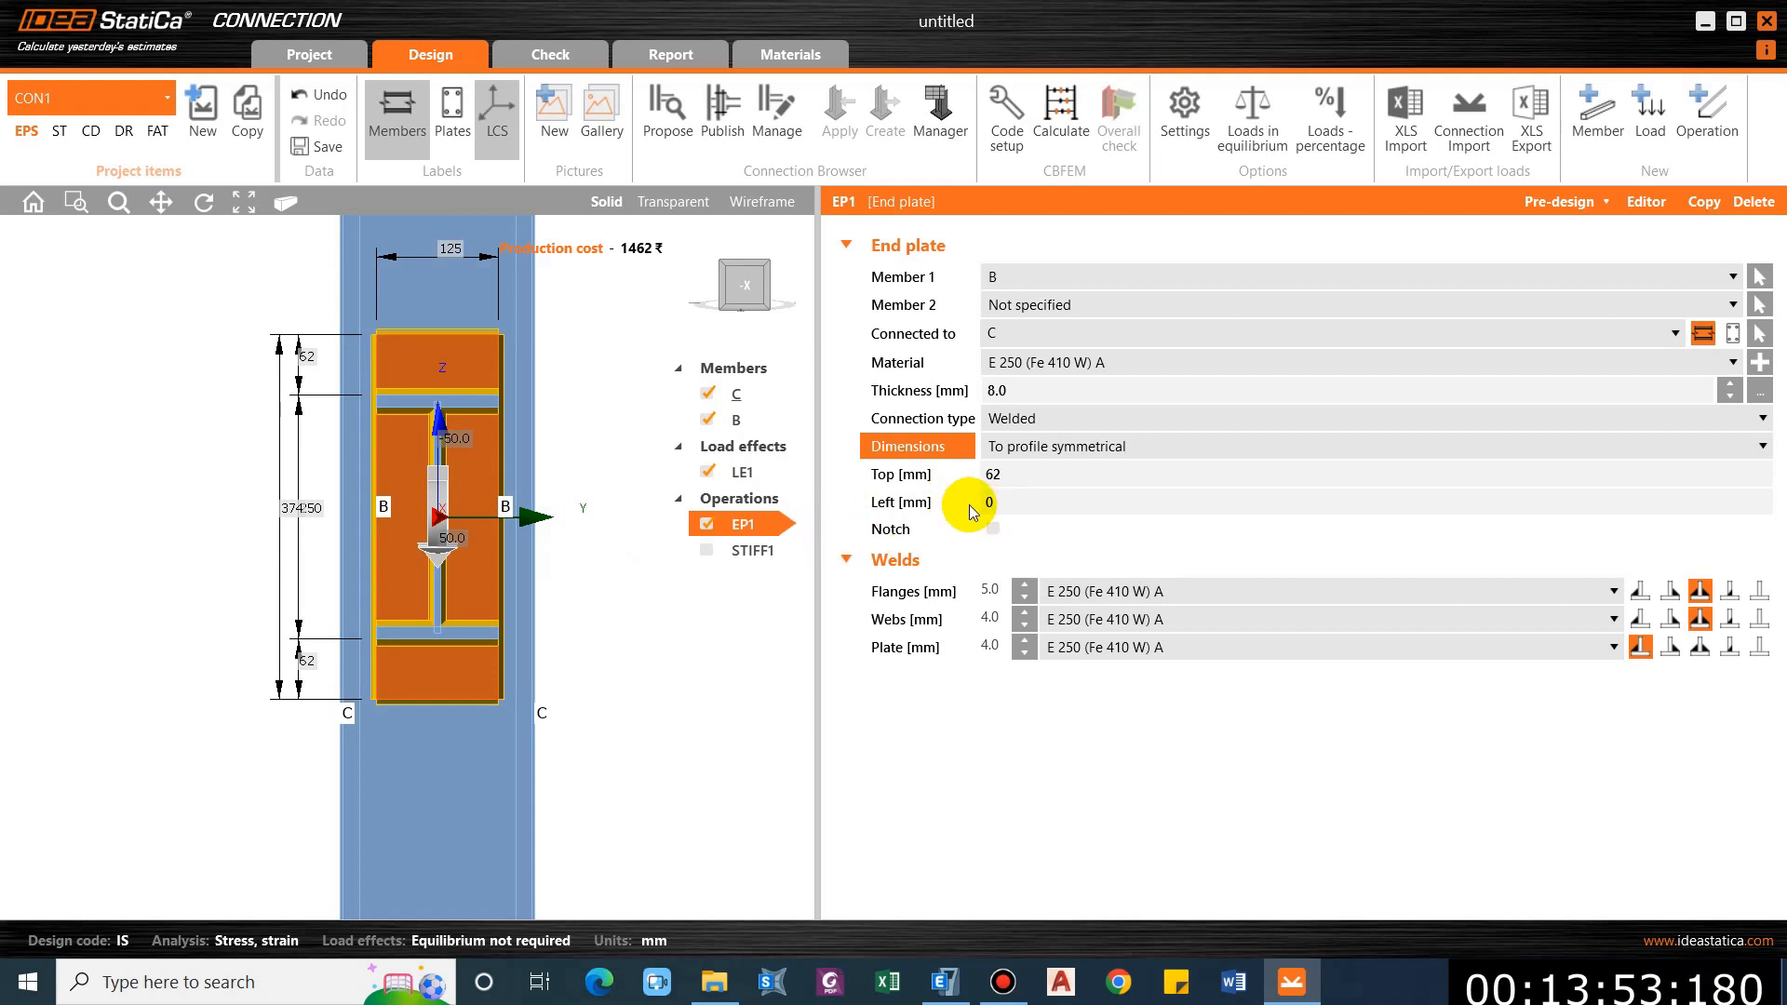
# Try a 20 mm left extension on end plate EP1 and set it back to 0.
pyautogui.click(1005, 502)
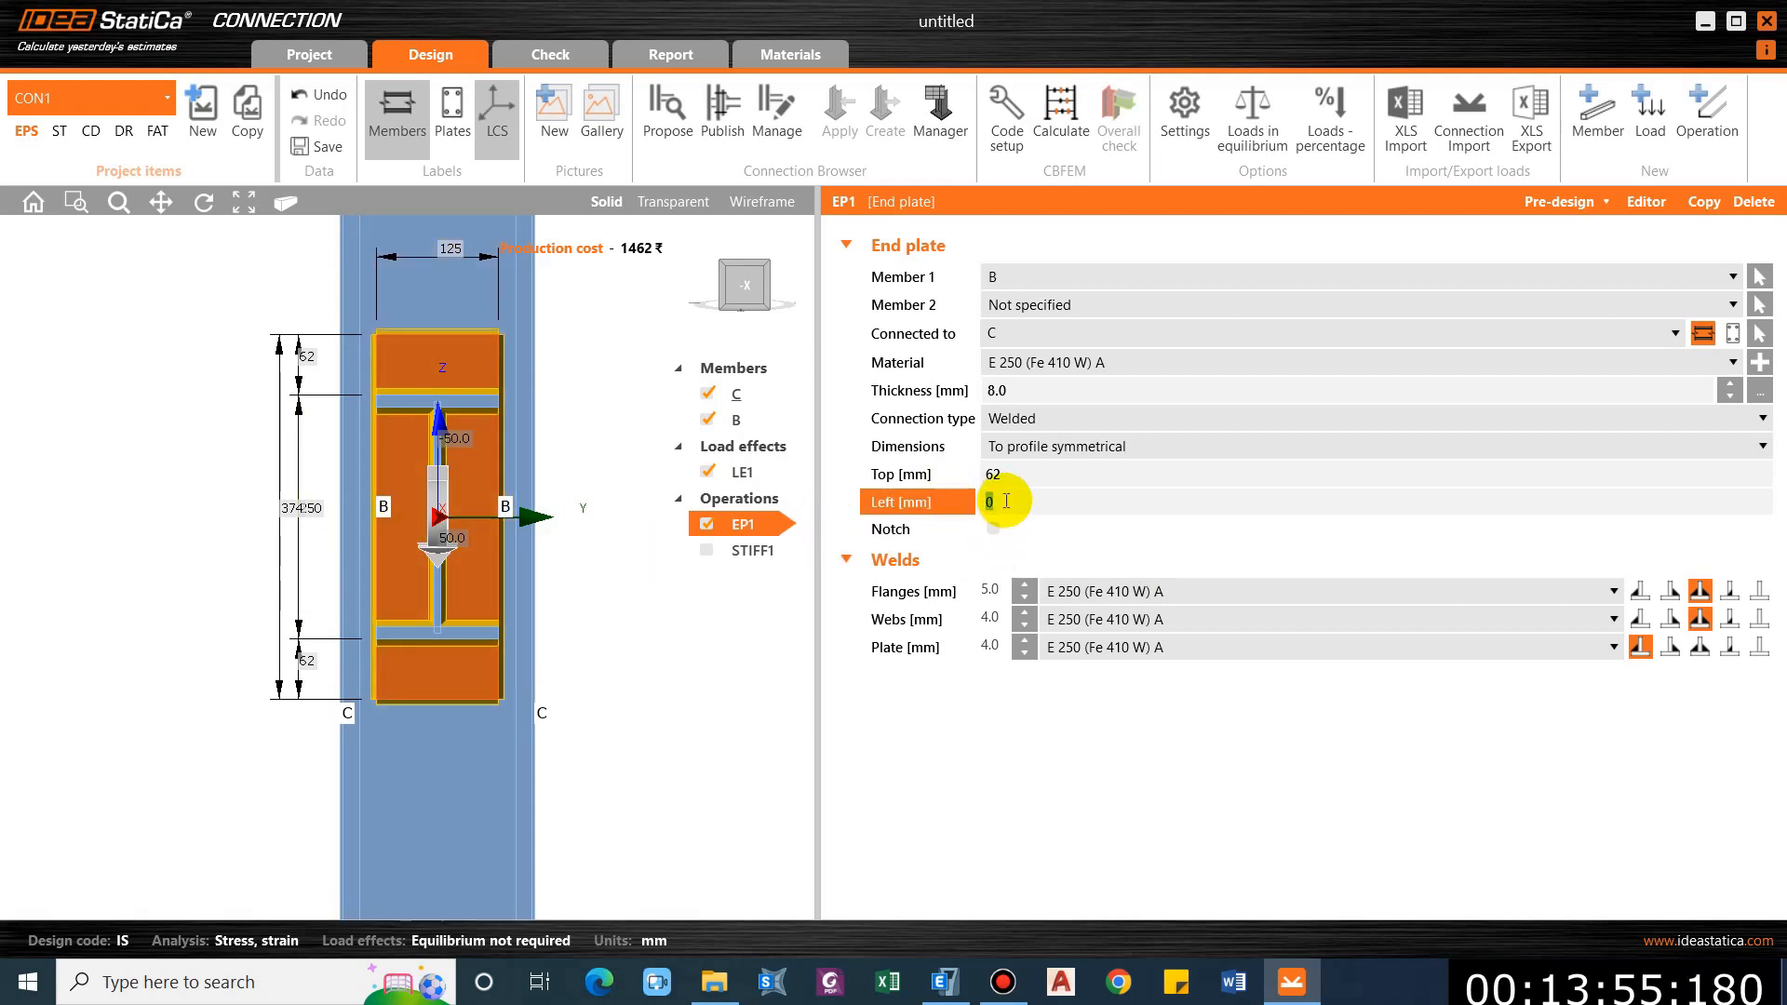
pyautogui.press('Tab')
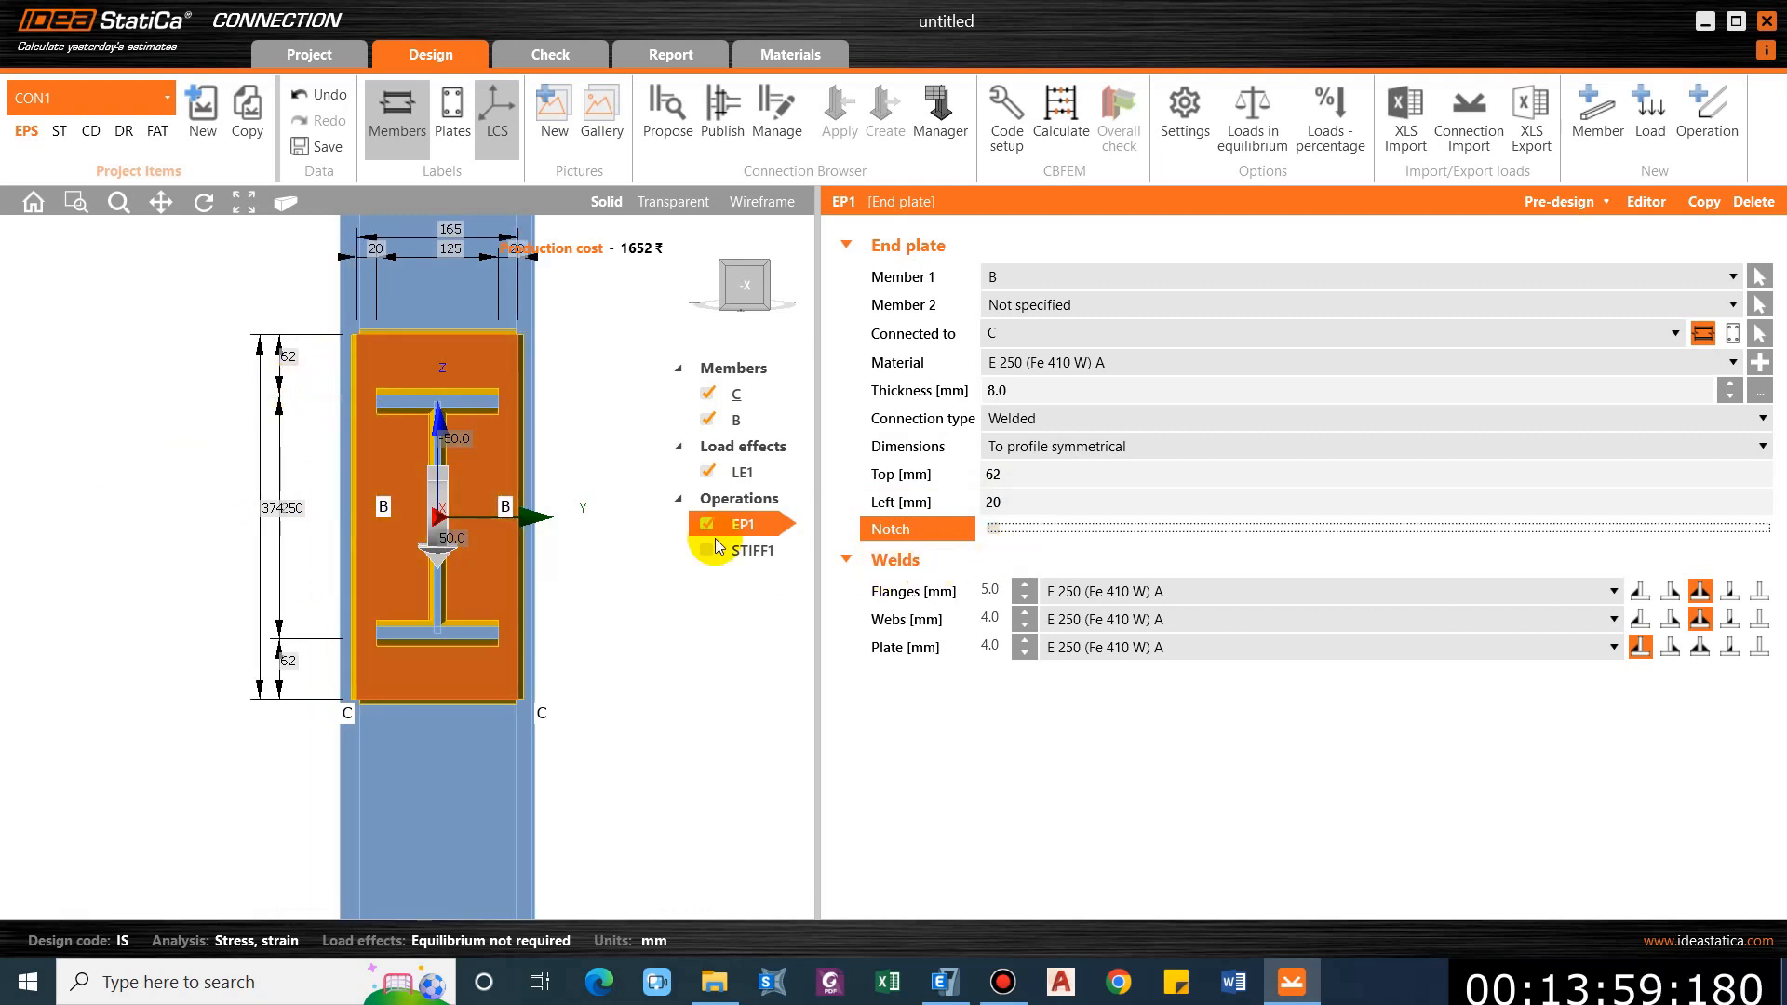
pyautogui.click(951, 505)
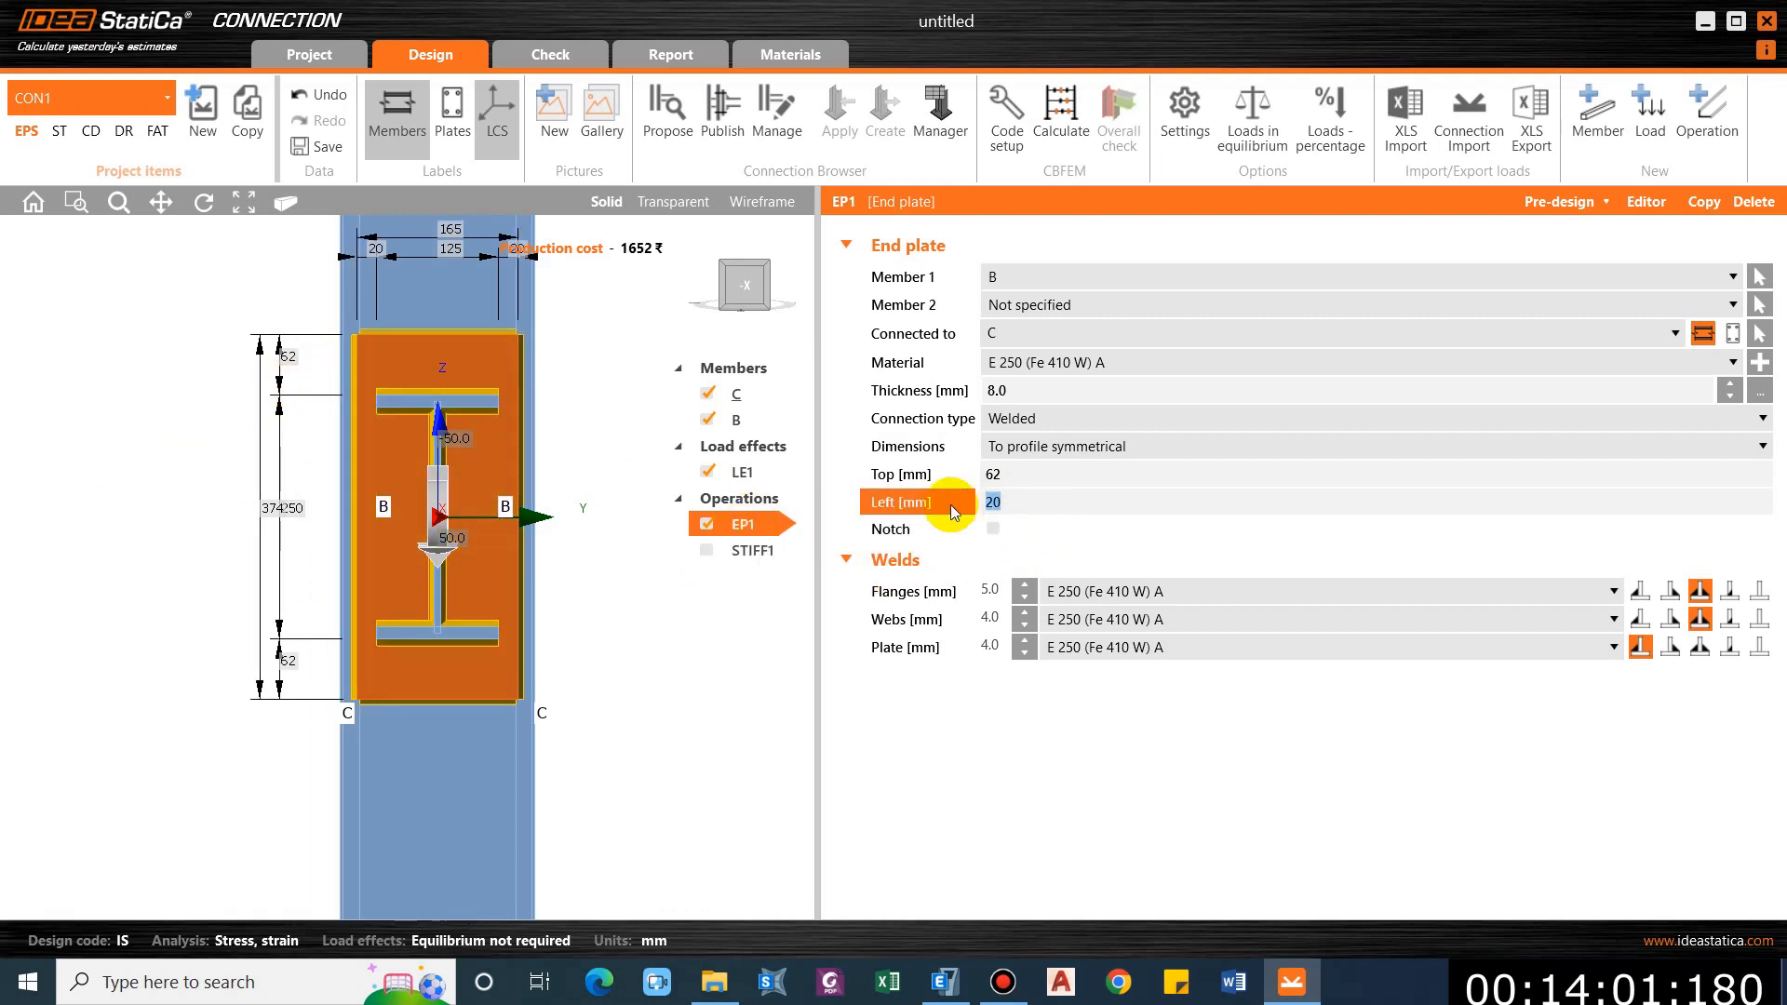
pyautogui.write('0')
pyautogui.press('Tab')
# Try a one-sided fillet weld on the beam flanges of EP1 and restore the double-sided fillet.
pyautogui.moveTo(639, 517); pyautogui.dragTo(256, 636, button='right')
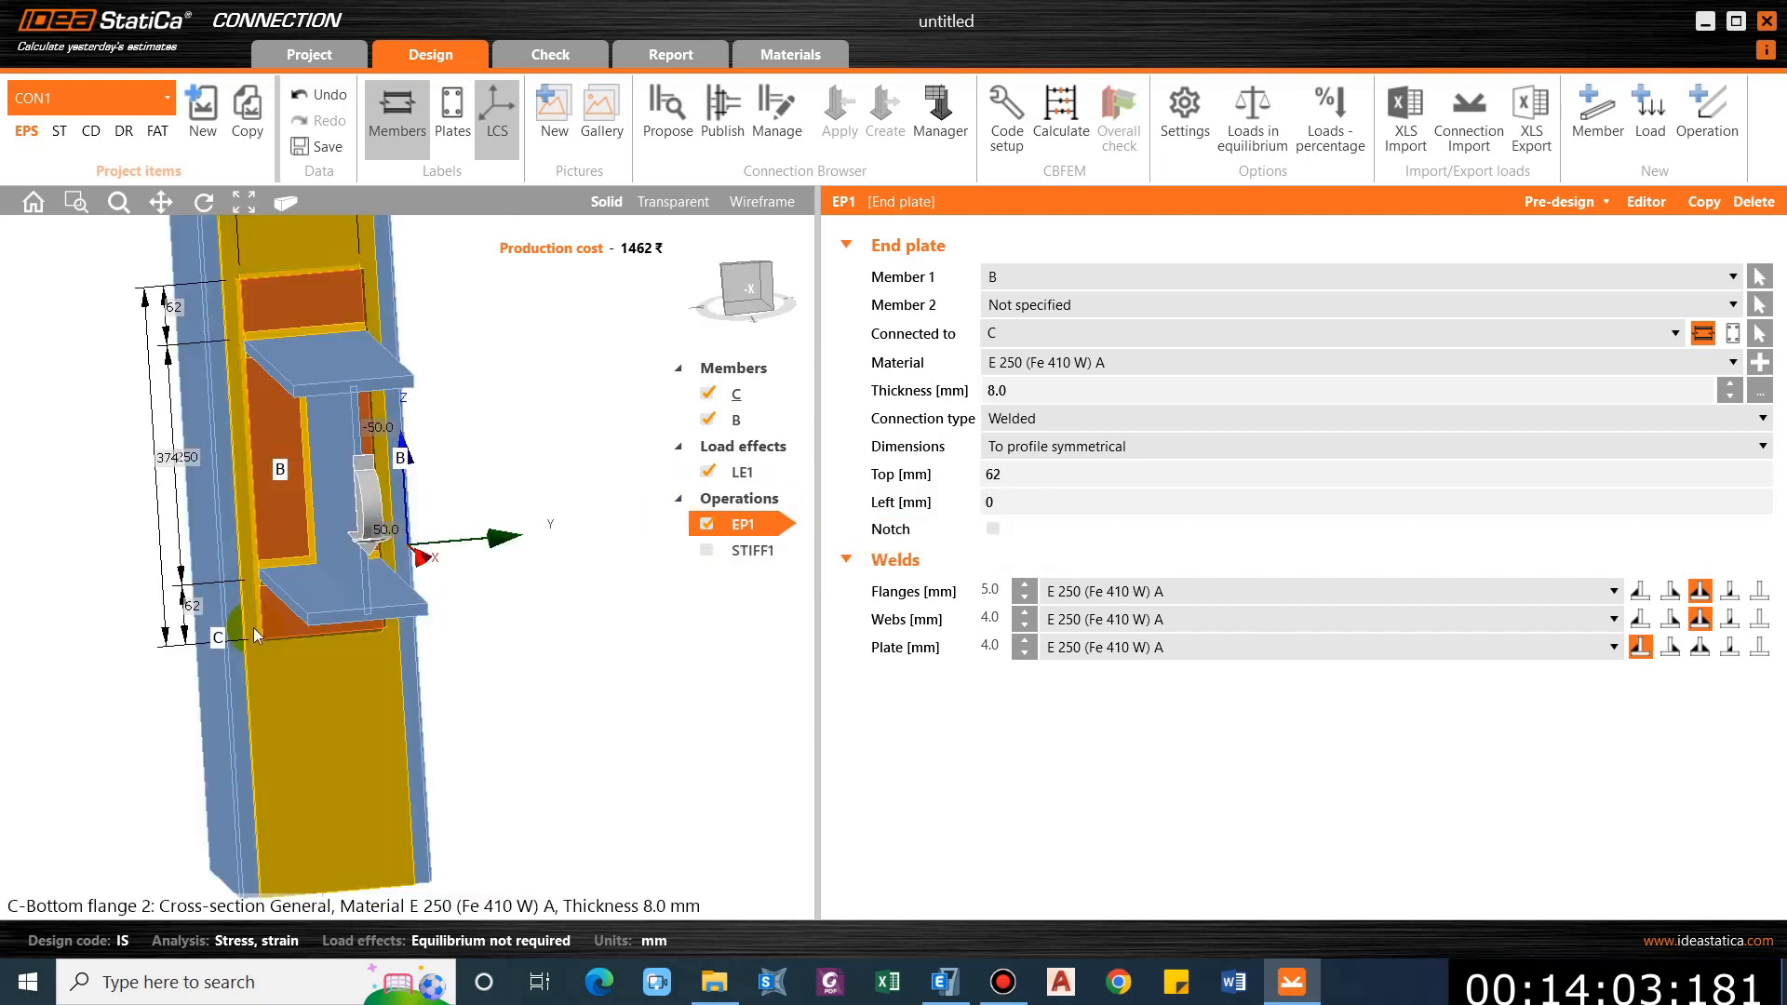
pyautogui.moveTo(173, 717); pyautogui.dragTo(447, 570, button='right')
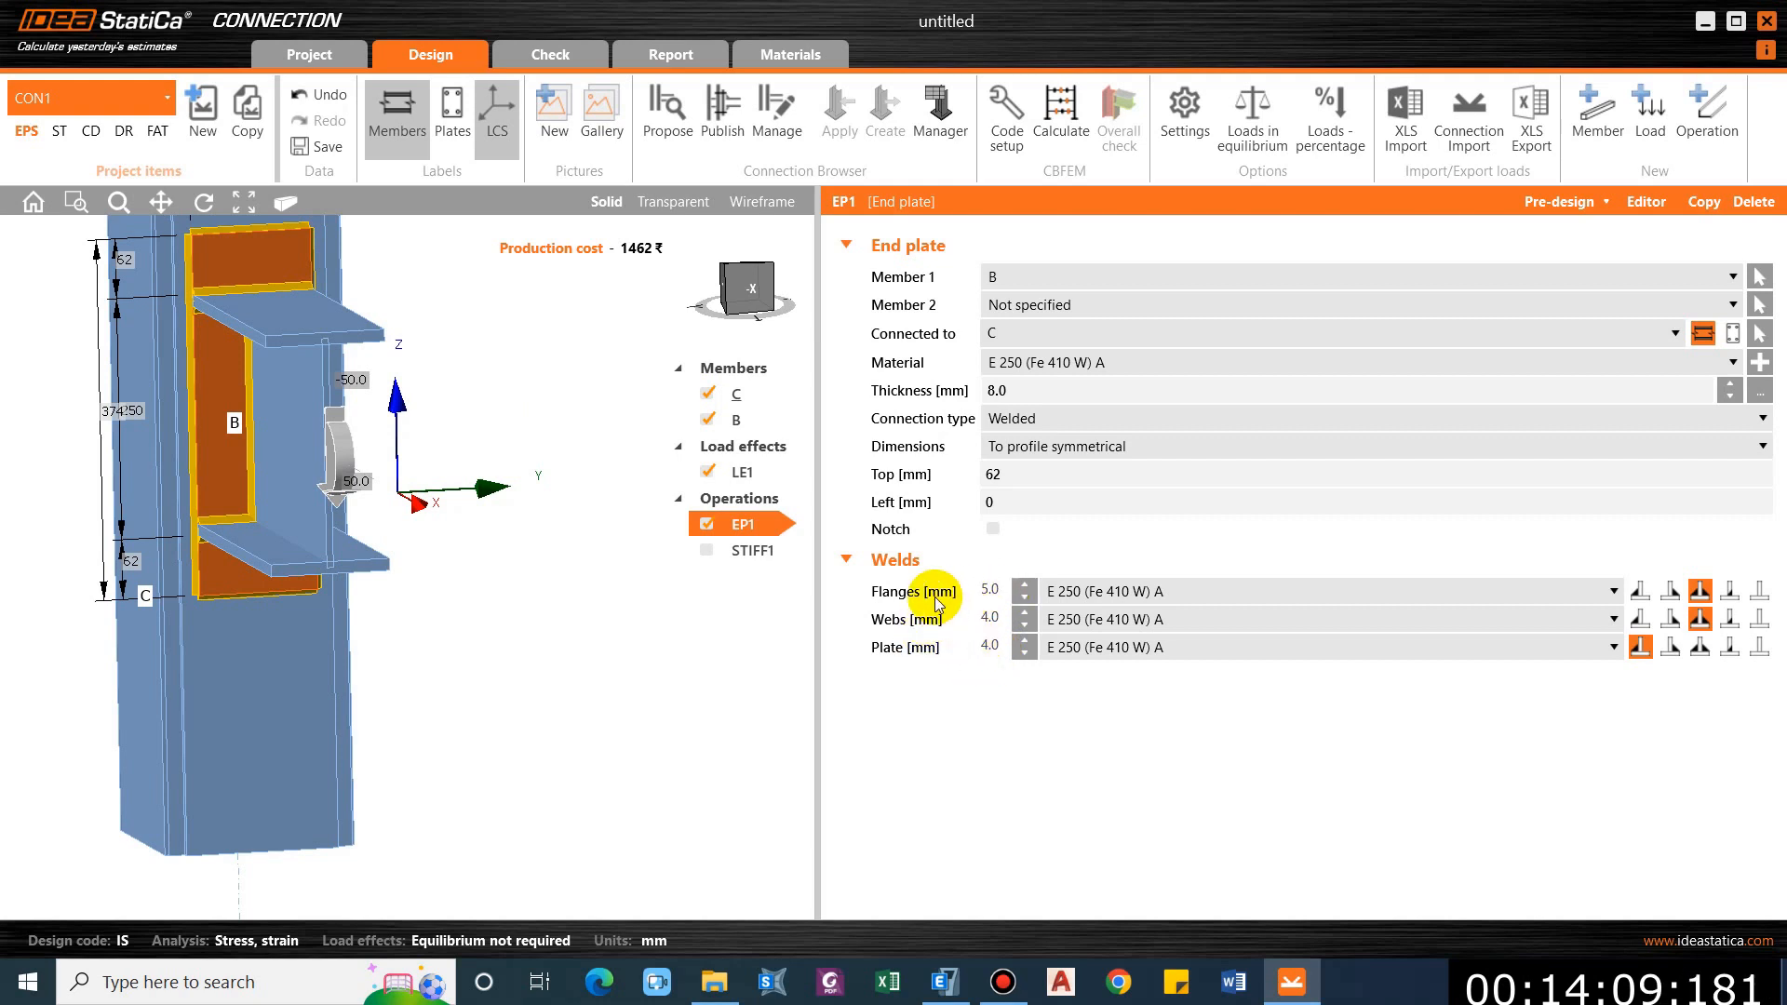
pyautogui.scroll(2, 277, 321)
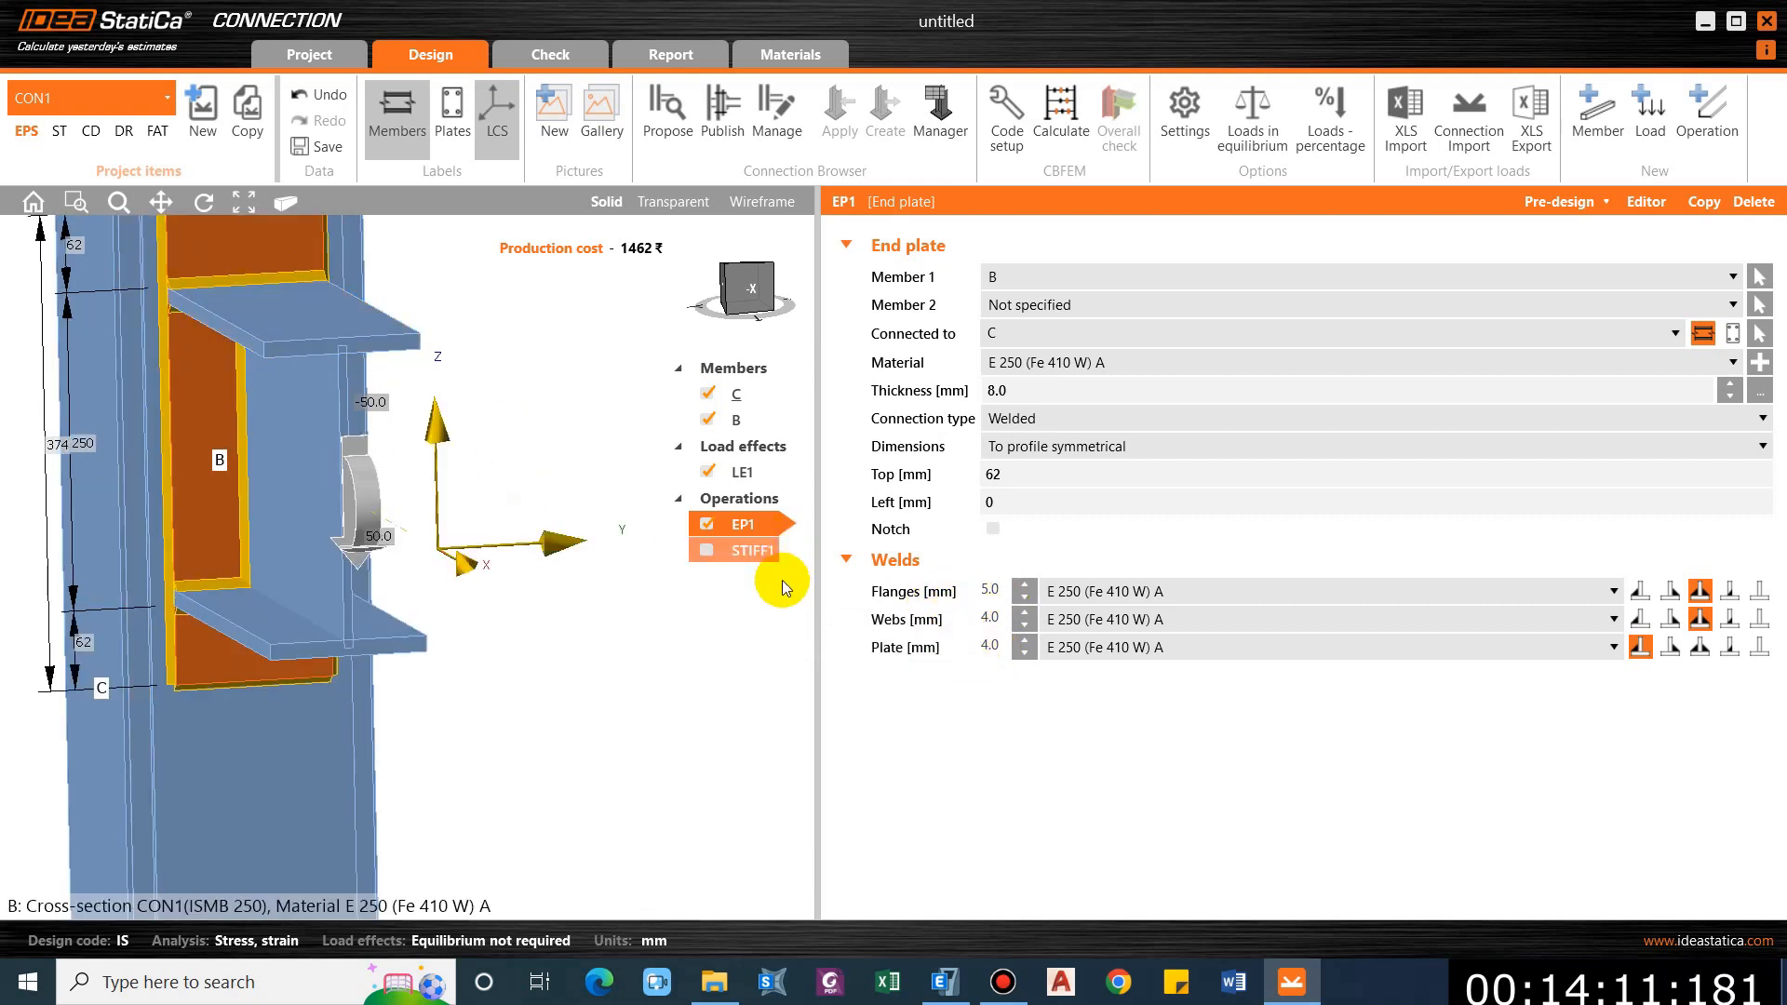
pyautogui.moveTo(218, 320); pyautogui.dragTo(266, 381, button='middle')
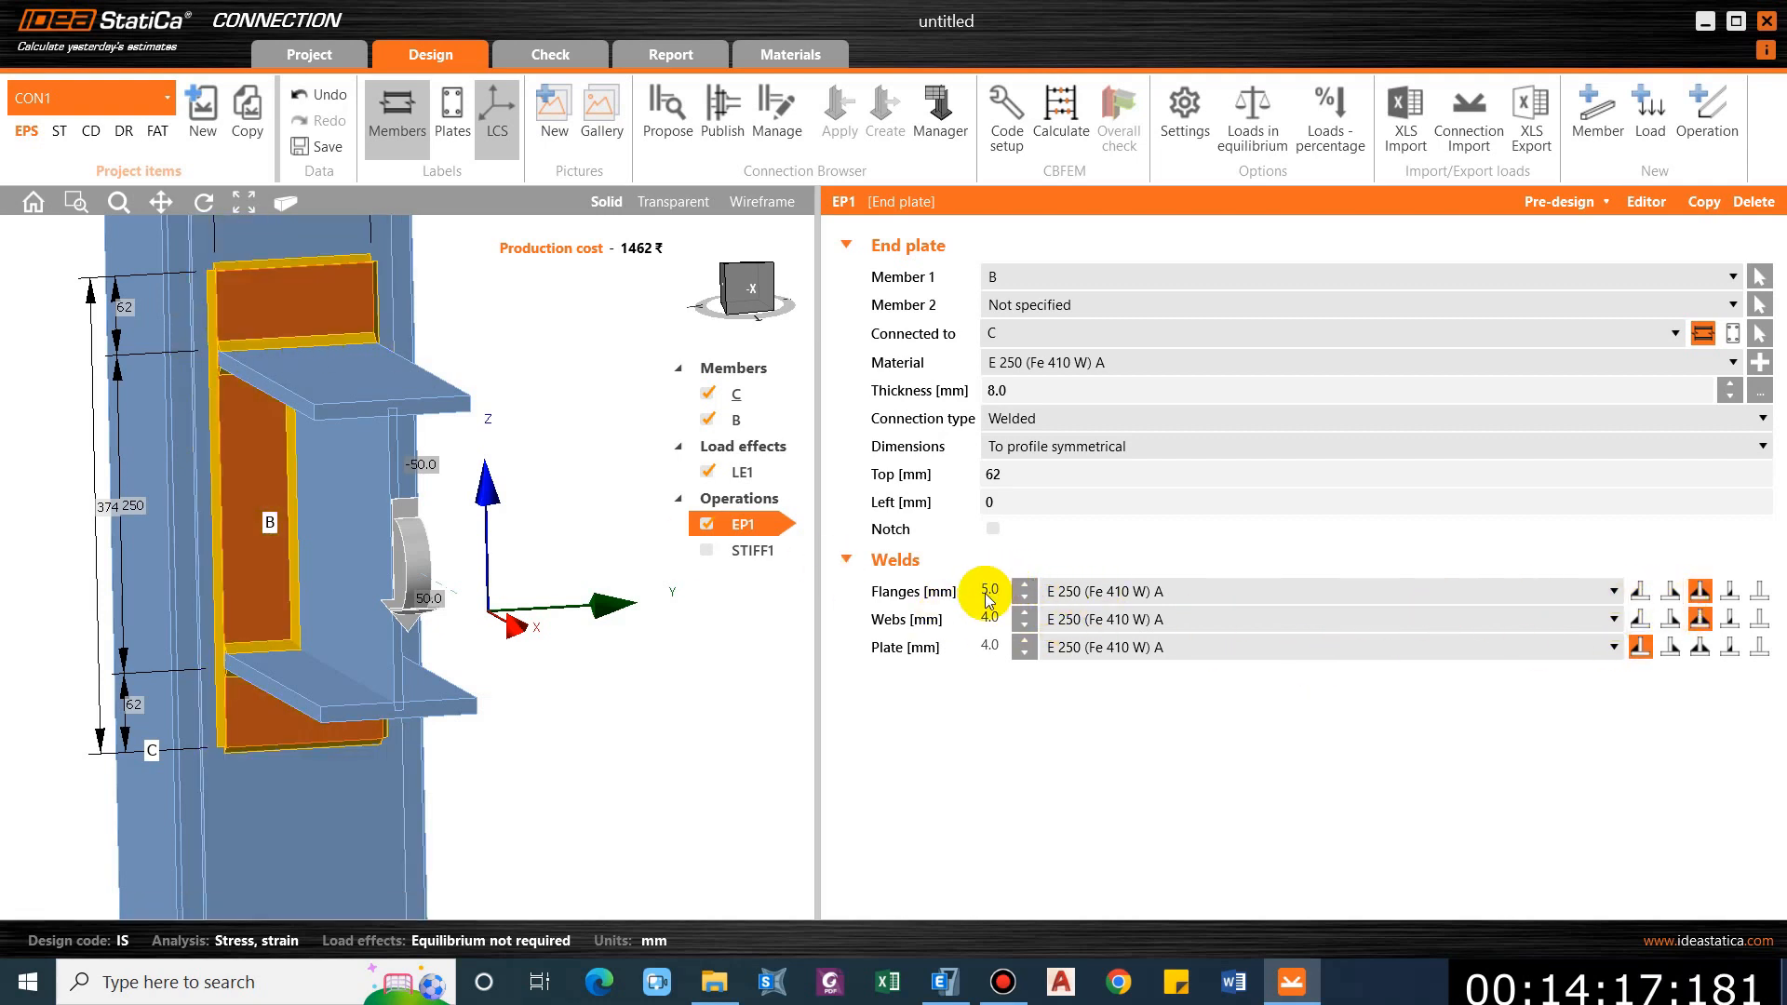
pyautogui.click(1644, 600)
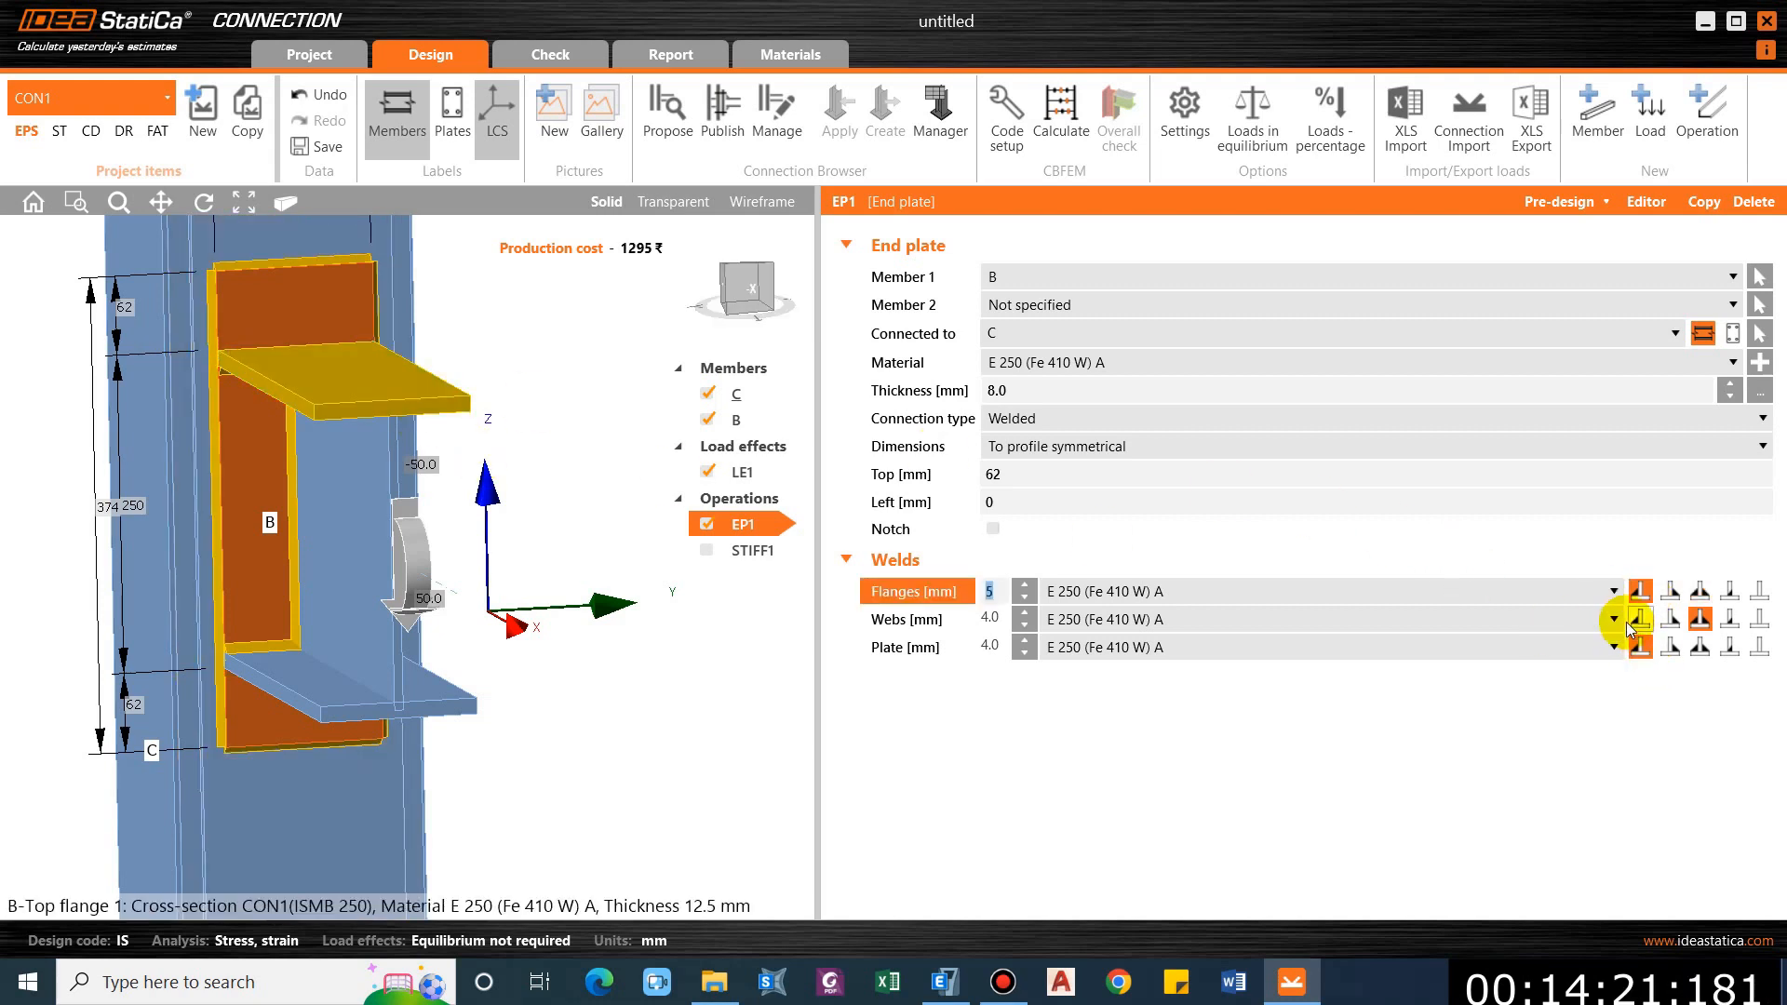
pyautogui.click(1701, 592)
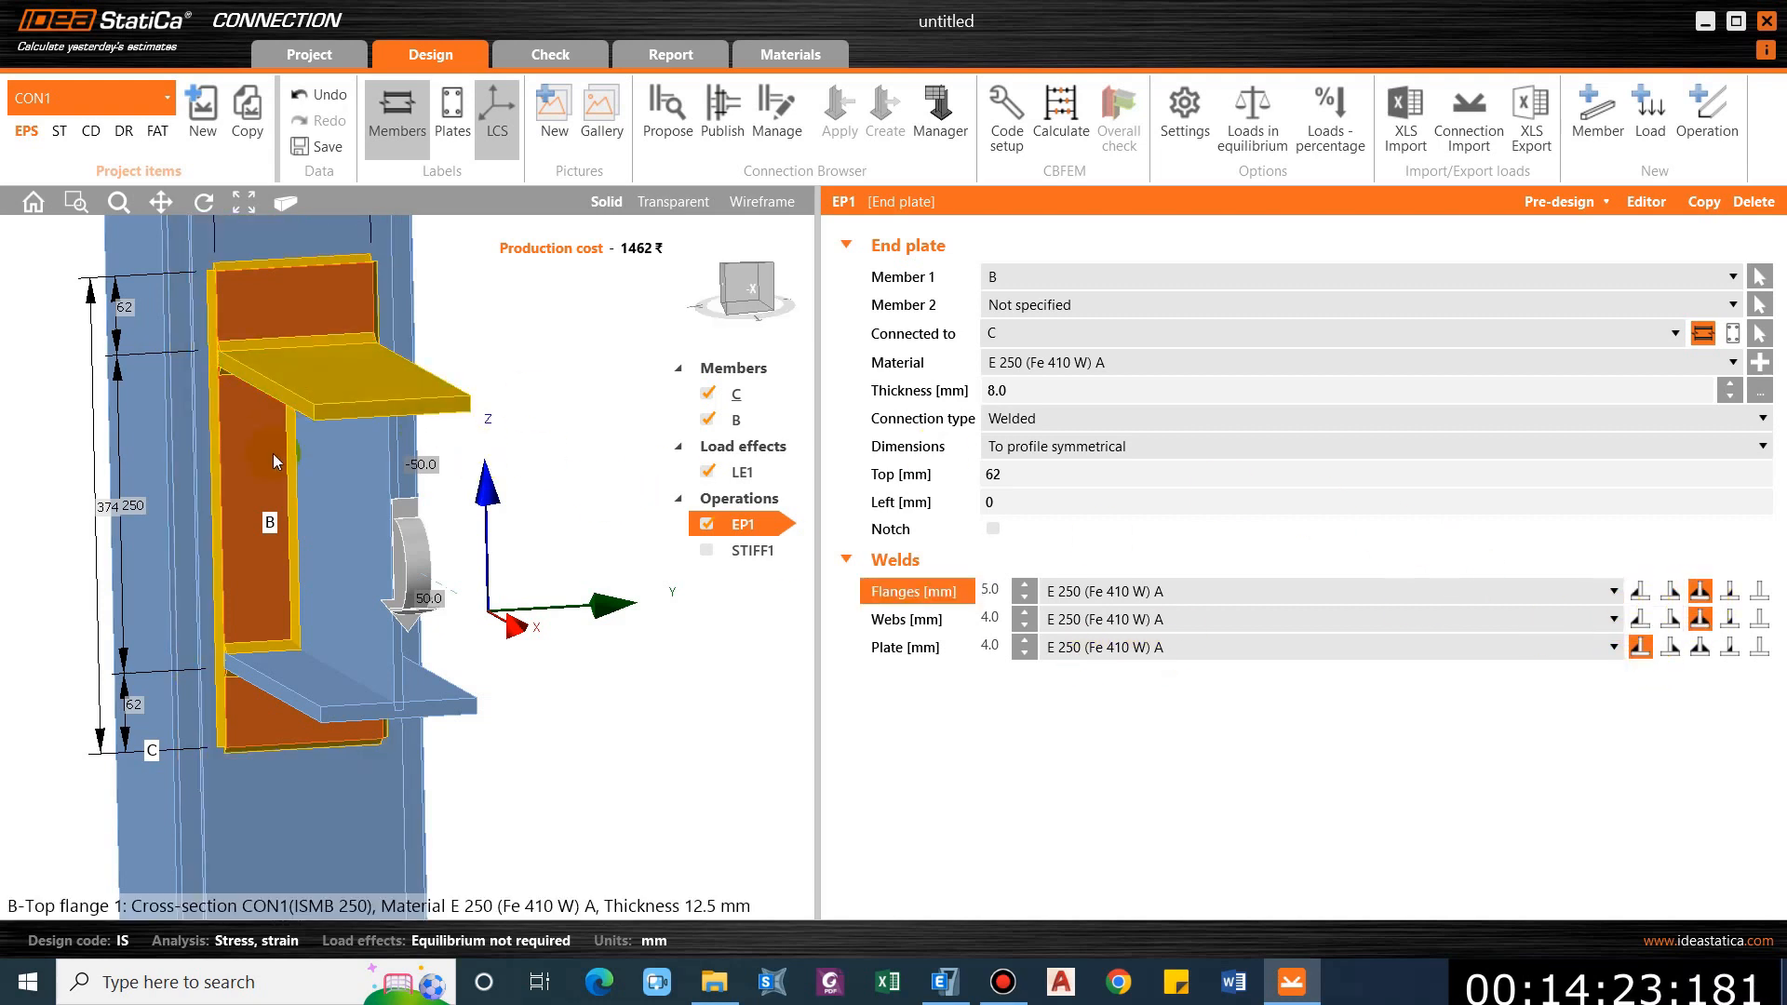
# Inspect the end plate's welds from below and run the CBFEM calculation of the connection.
pyautogui.moveTo(272, 454); pyautogui.dragTo(340, 707, button='right')
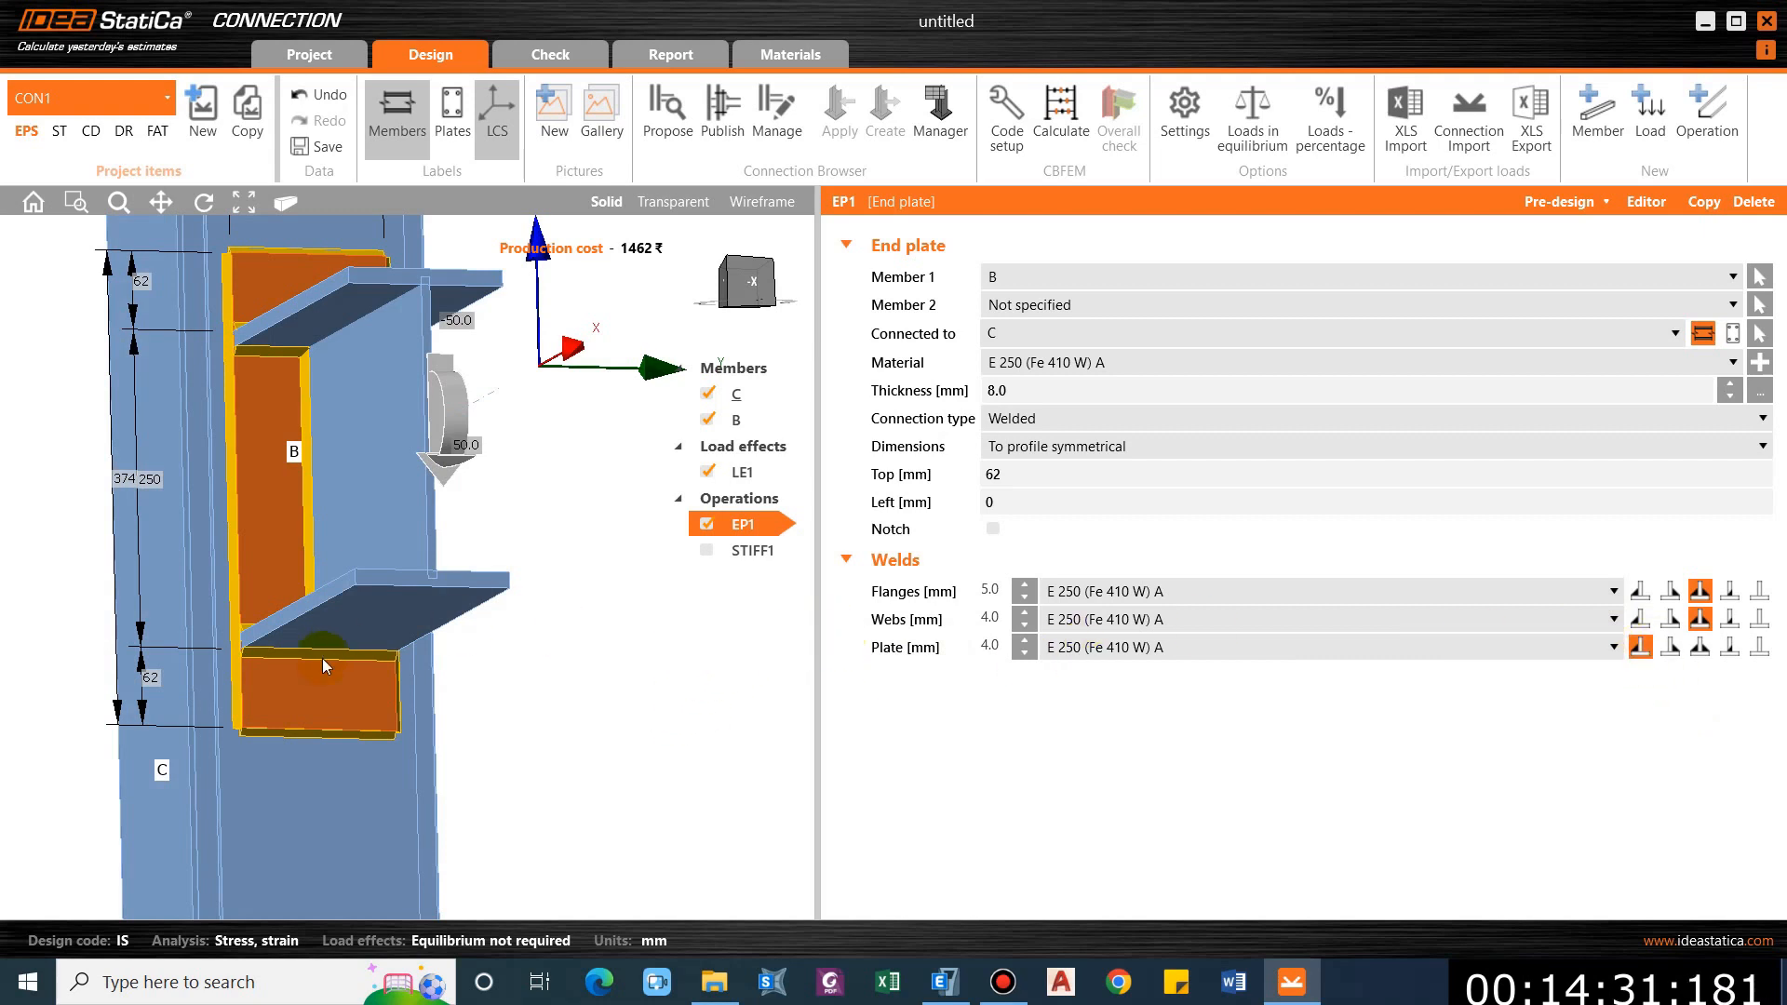
pyautogui.moveTo(323, 666); pyautogui.dragTo(290, 677, button='right')
pyautogui.scroll(-4, 371, 544)
pyautogui.moveTo(479, 597); pyautogui.dragTo(467, 471, button='right')
pyautogui.scroll(3, 475, 466)
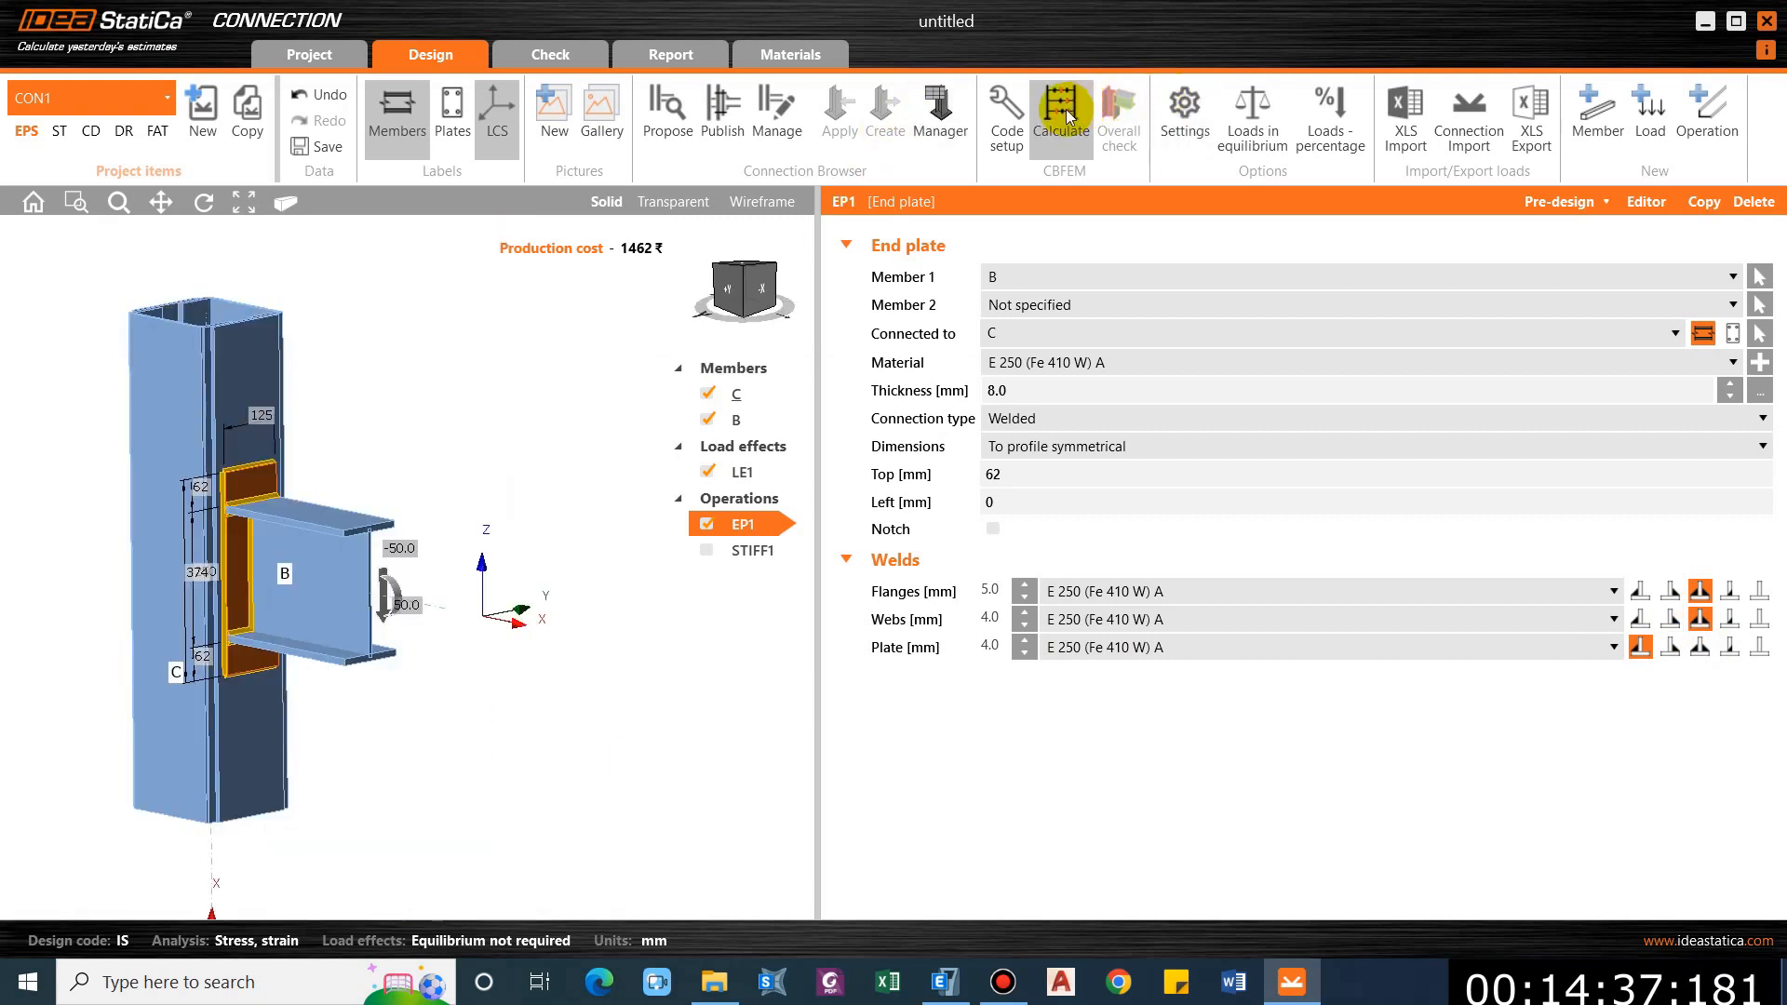
pyautogui.click(1065, 116)
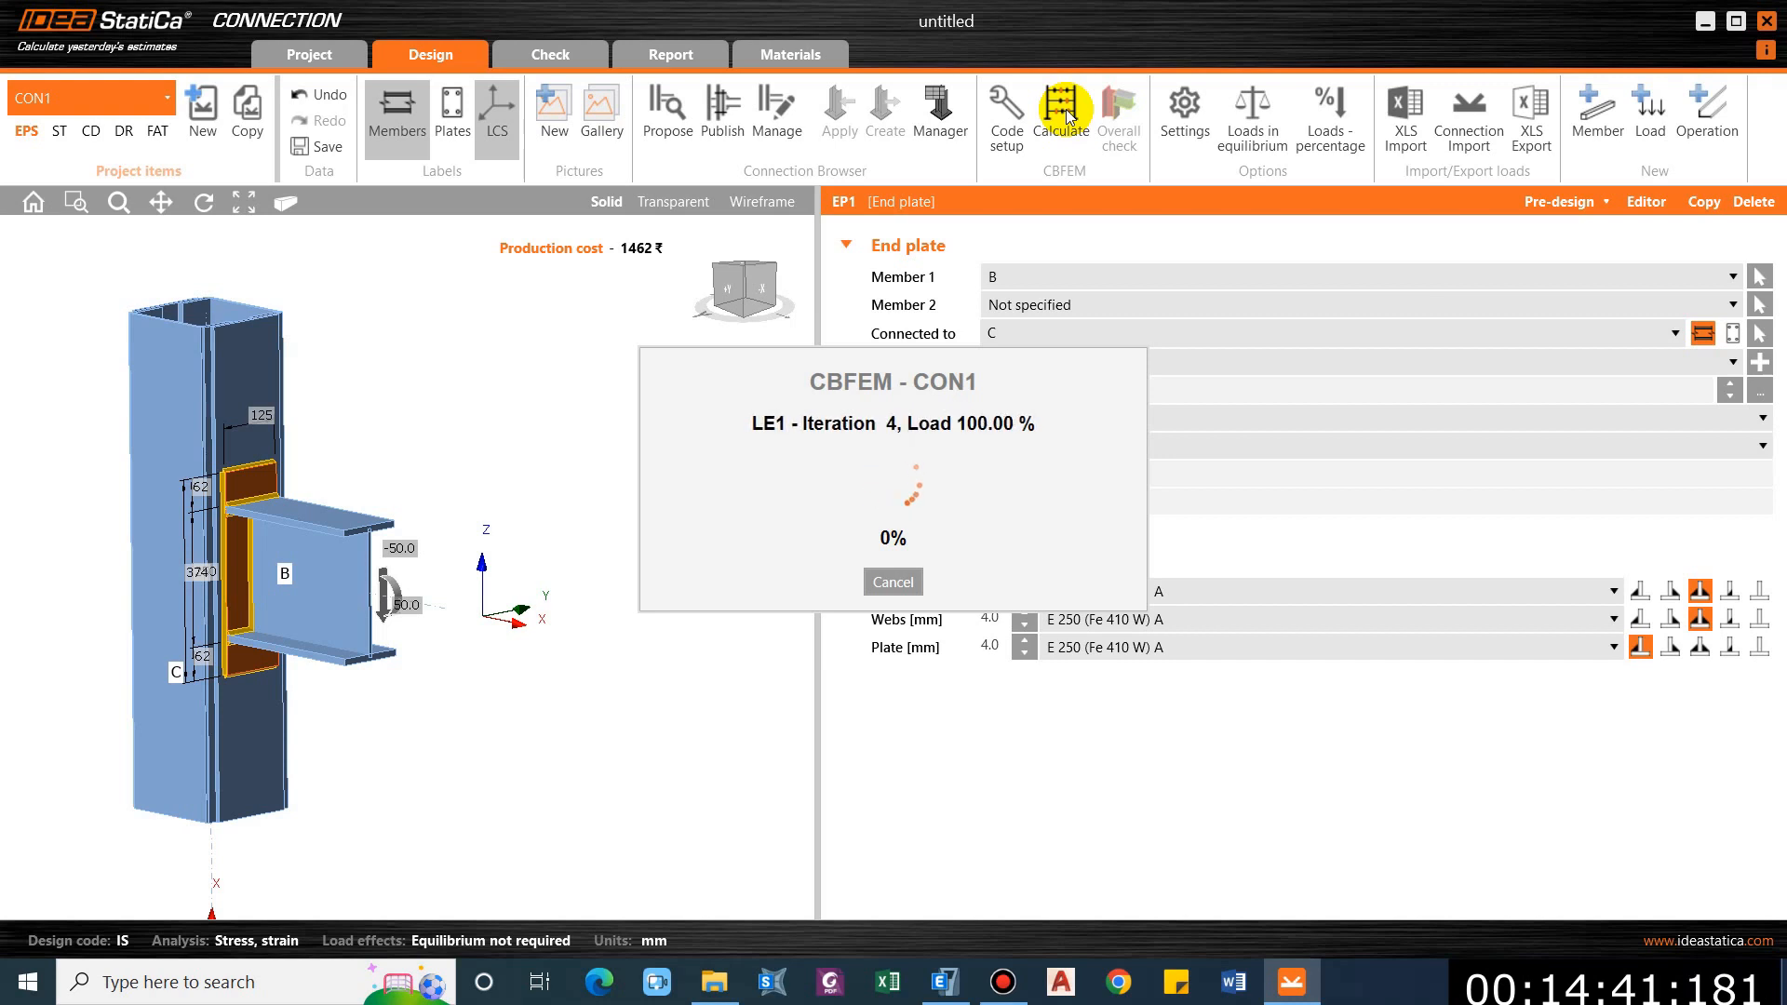
# Examine the overall check of plates and welds around the end plate and beam B's top flange.
pyautogui.moveTo(355, 448); pyautogui.dragTo(428, 456, button='middle')
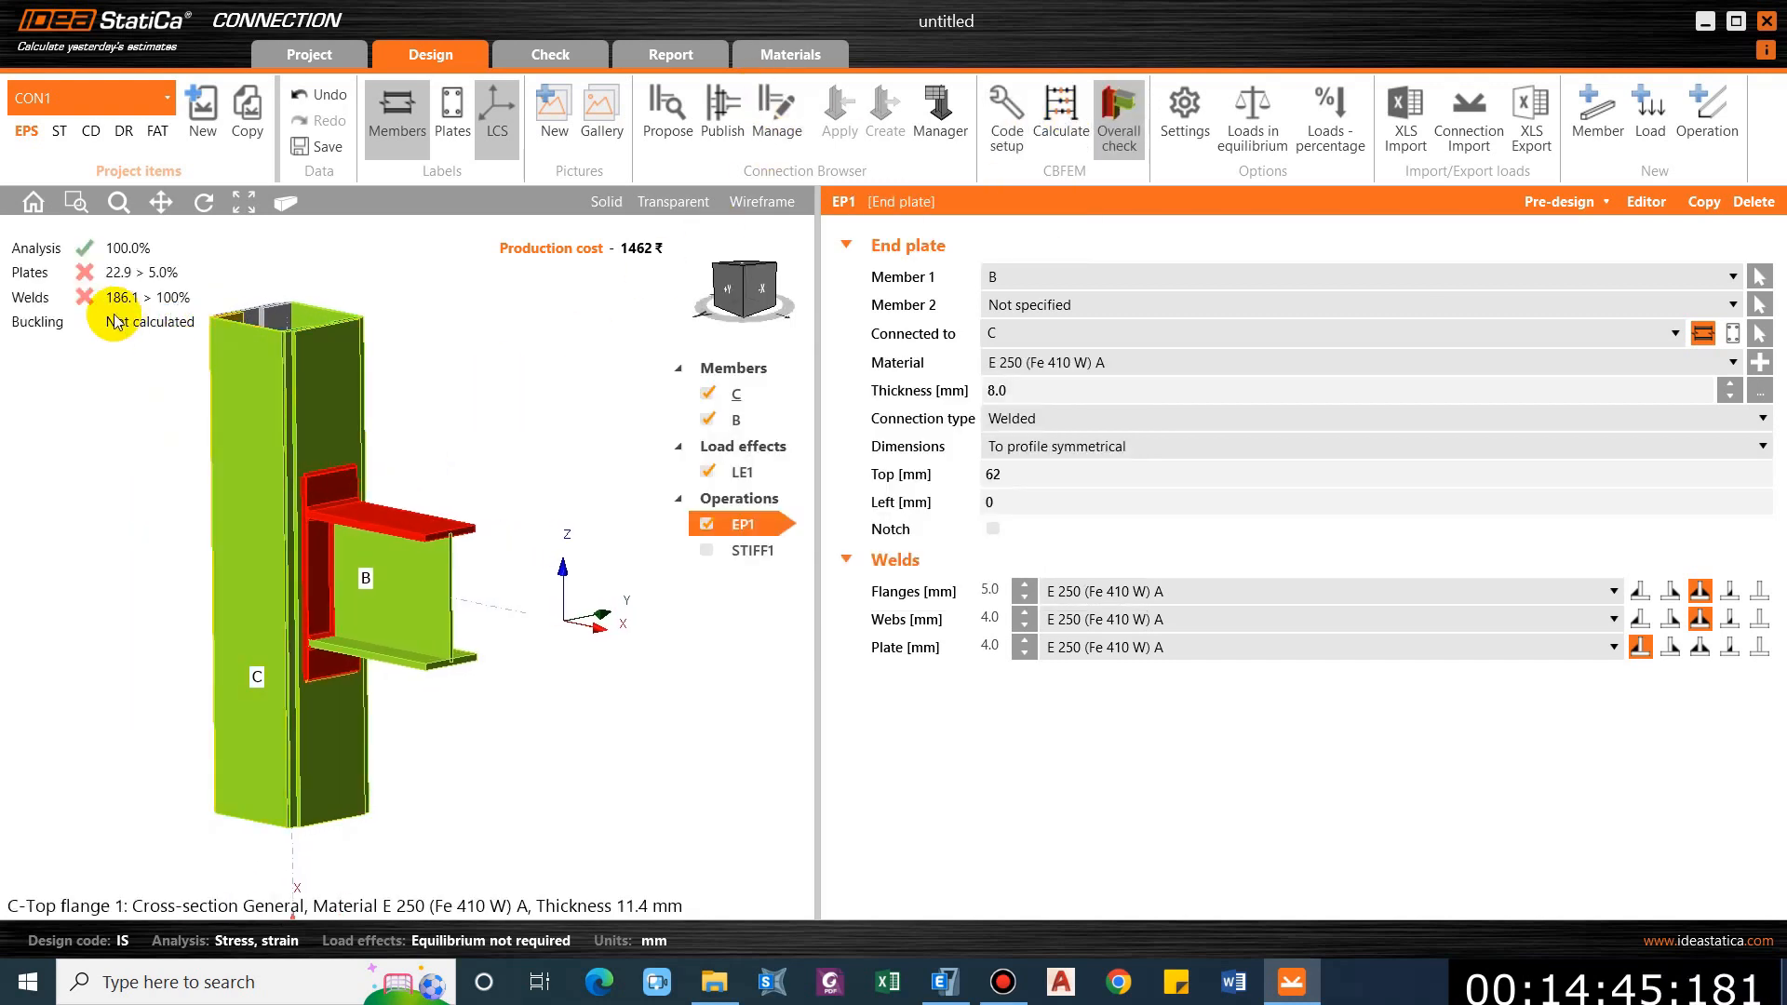
pyautogui.scroll(2, 443, 523)
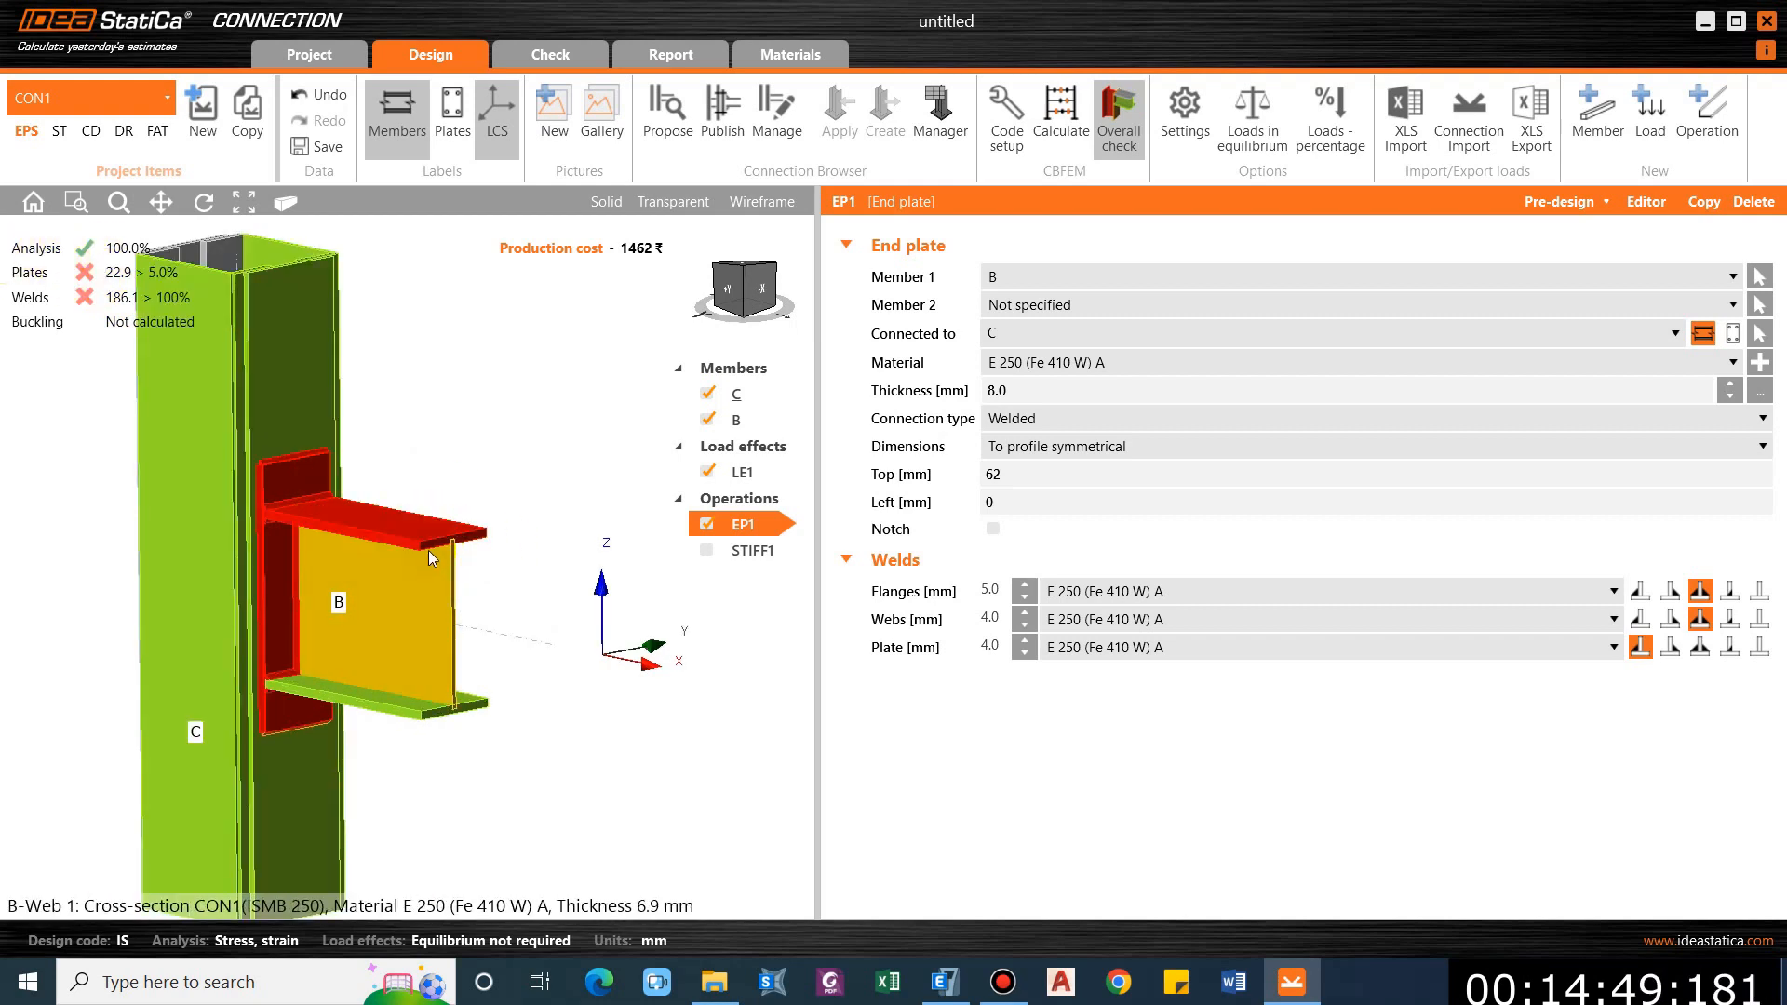
pyautogui.scroll(4, 289, 493)
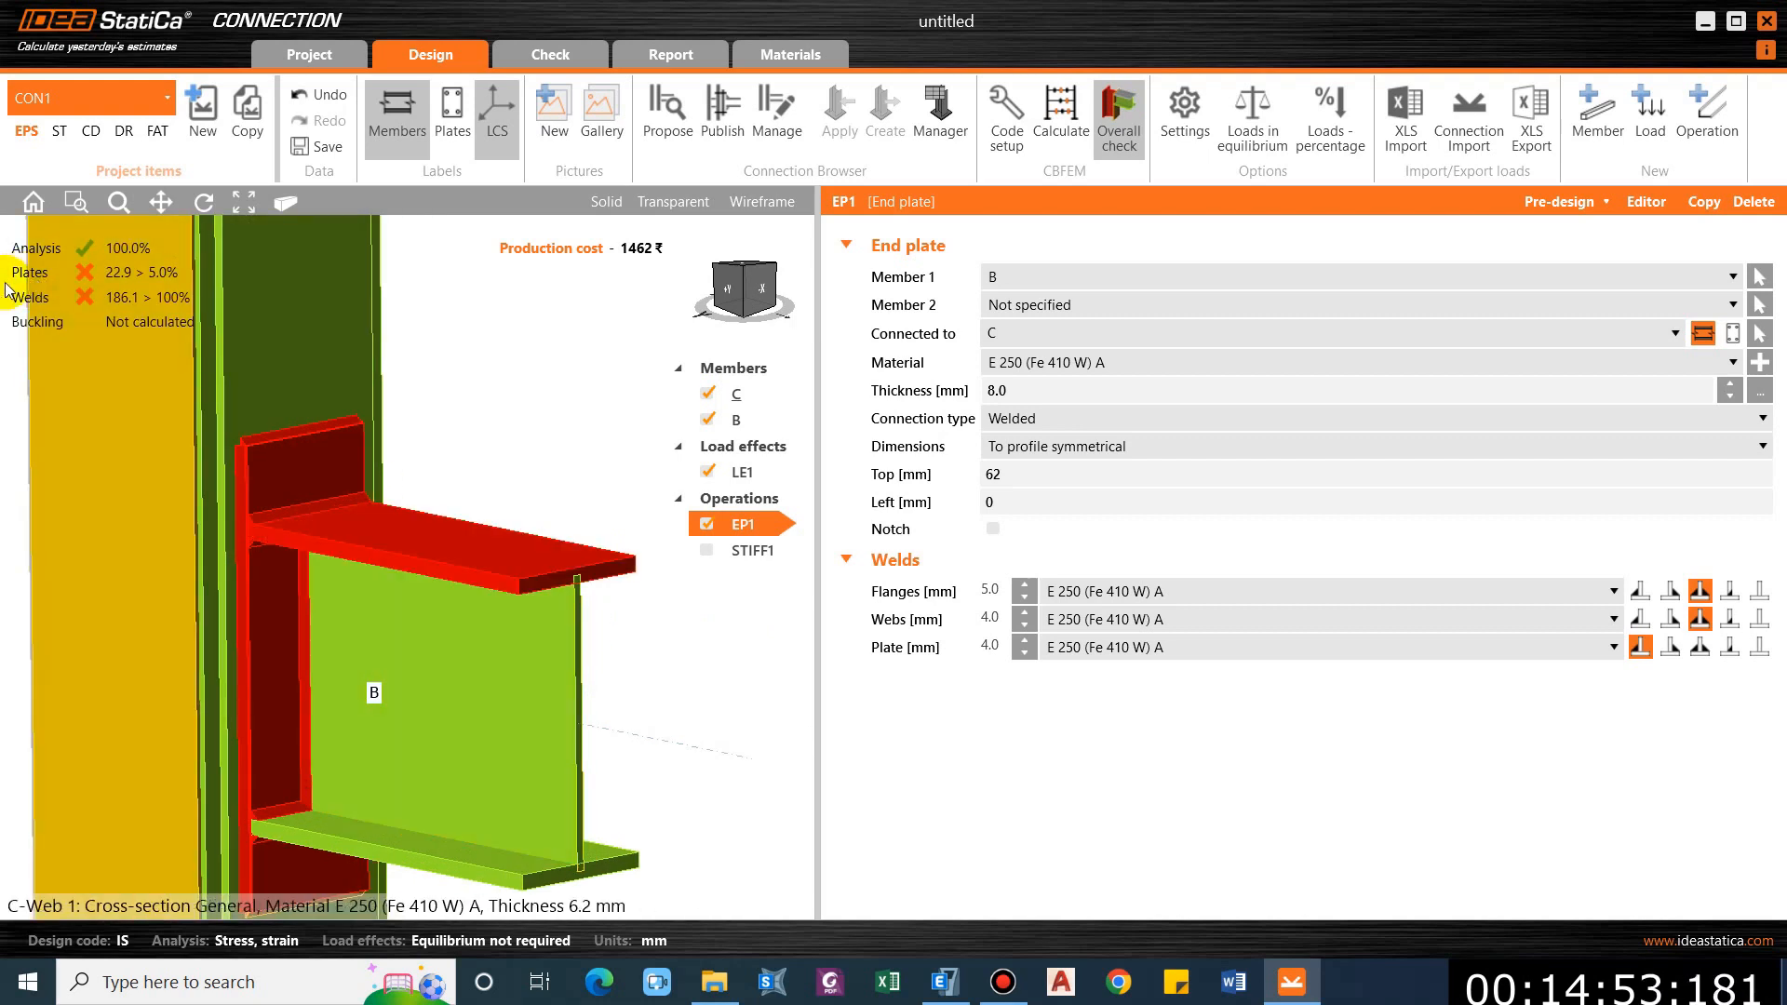
pyautogui.scroll(-4, 177, 327)
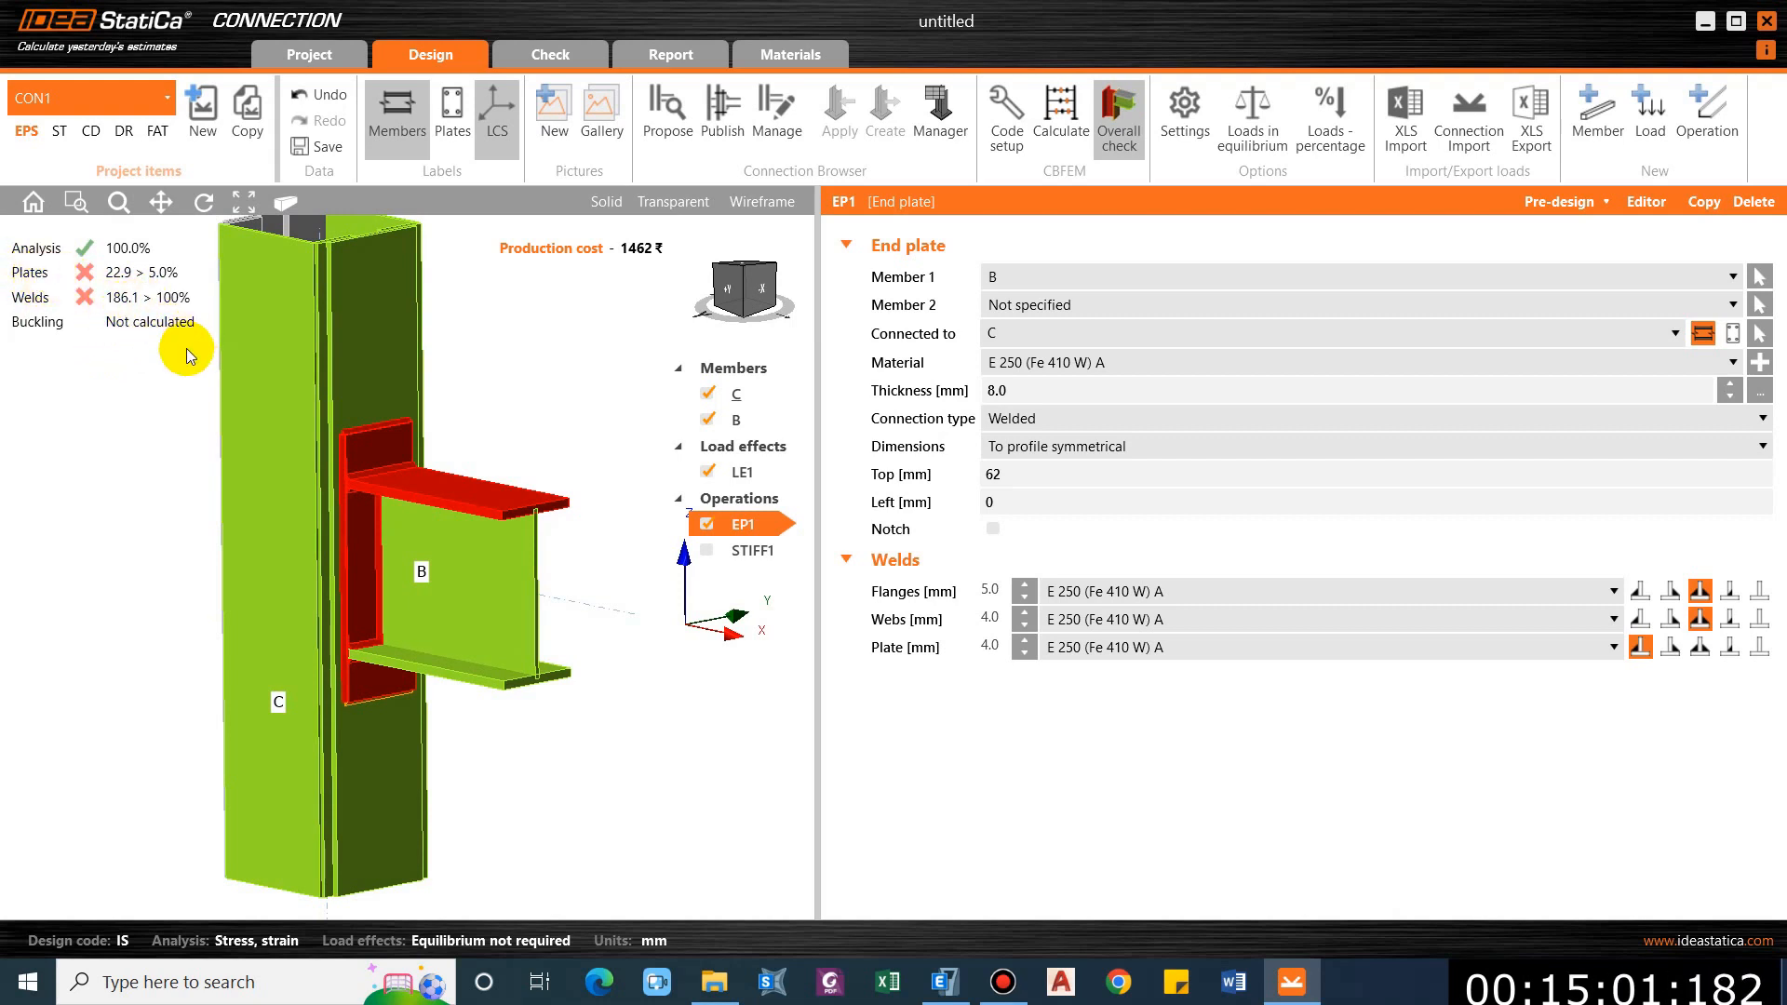
pyautogui.moveTo(250, 411); pyautogui.dragTo(224, 429, button='middle')
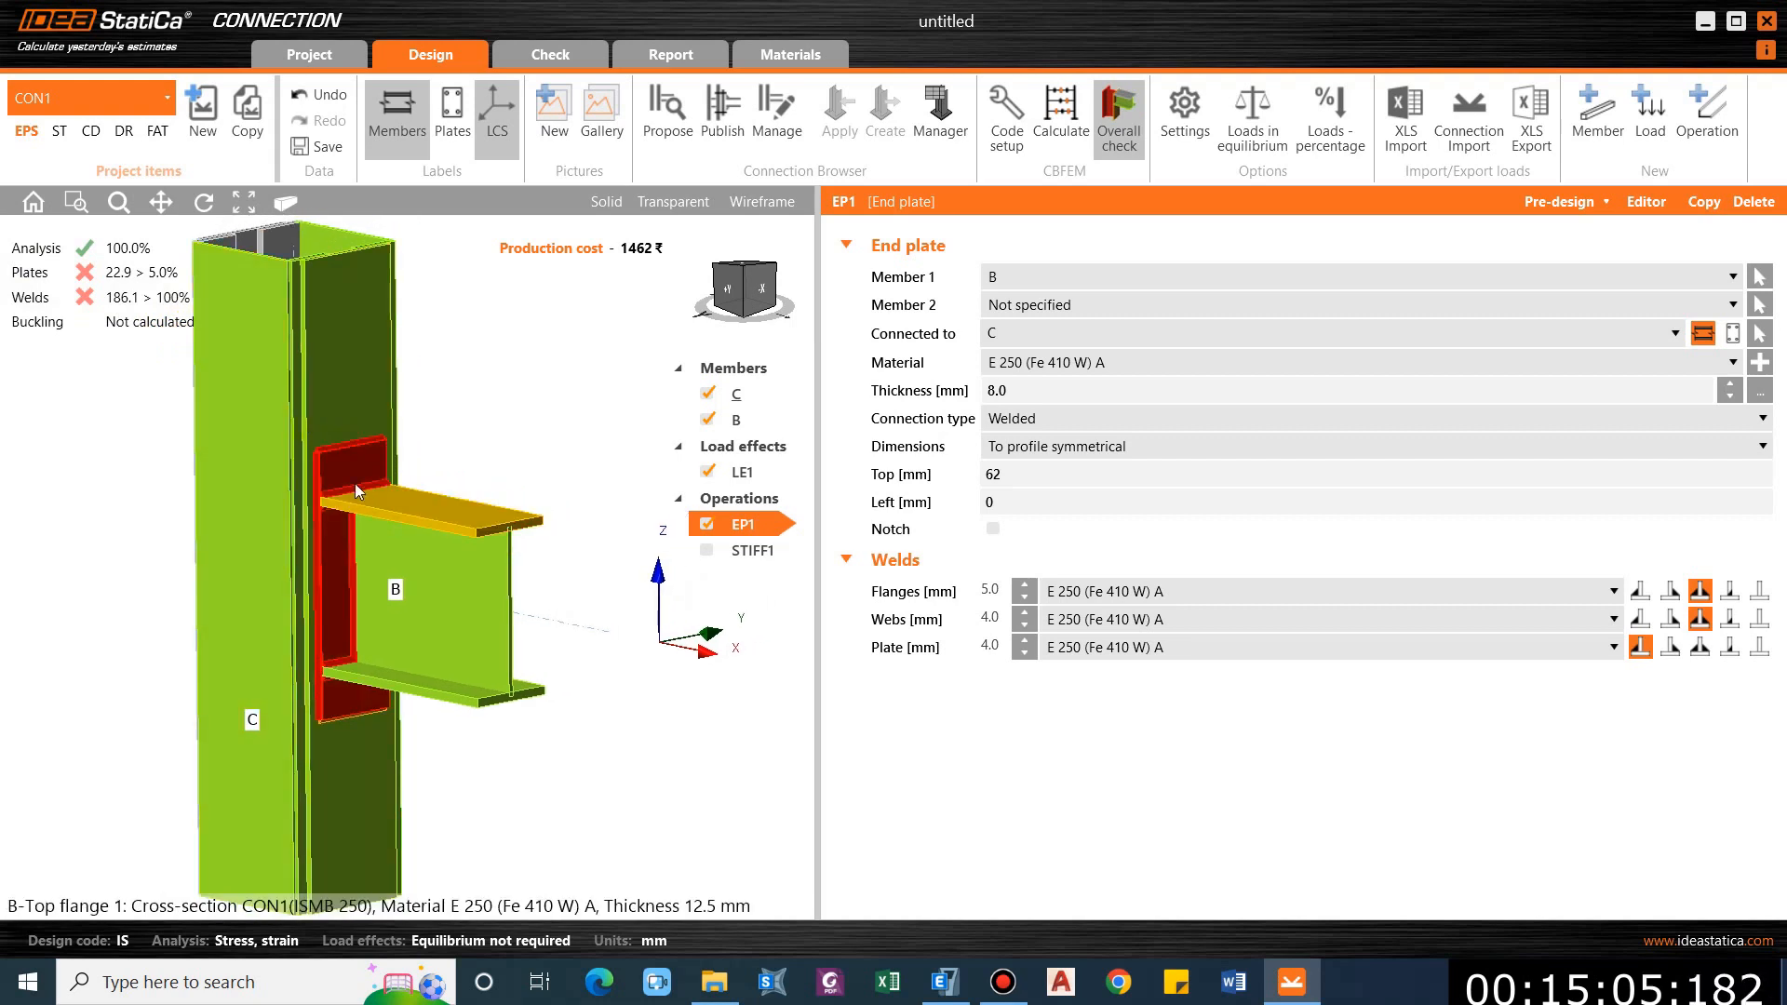
pyautogui.scroll(2, 456, 524)
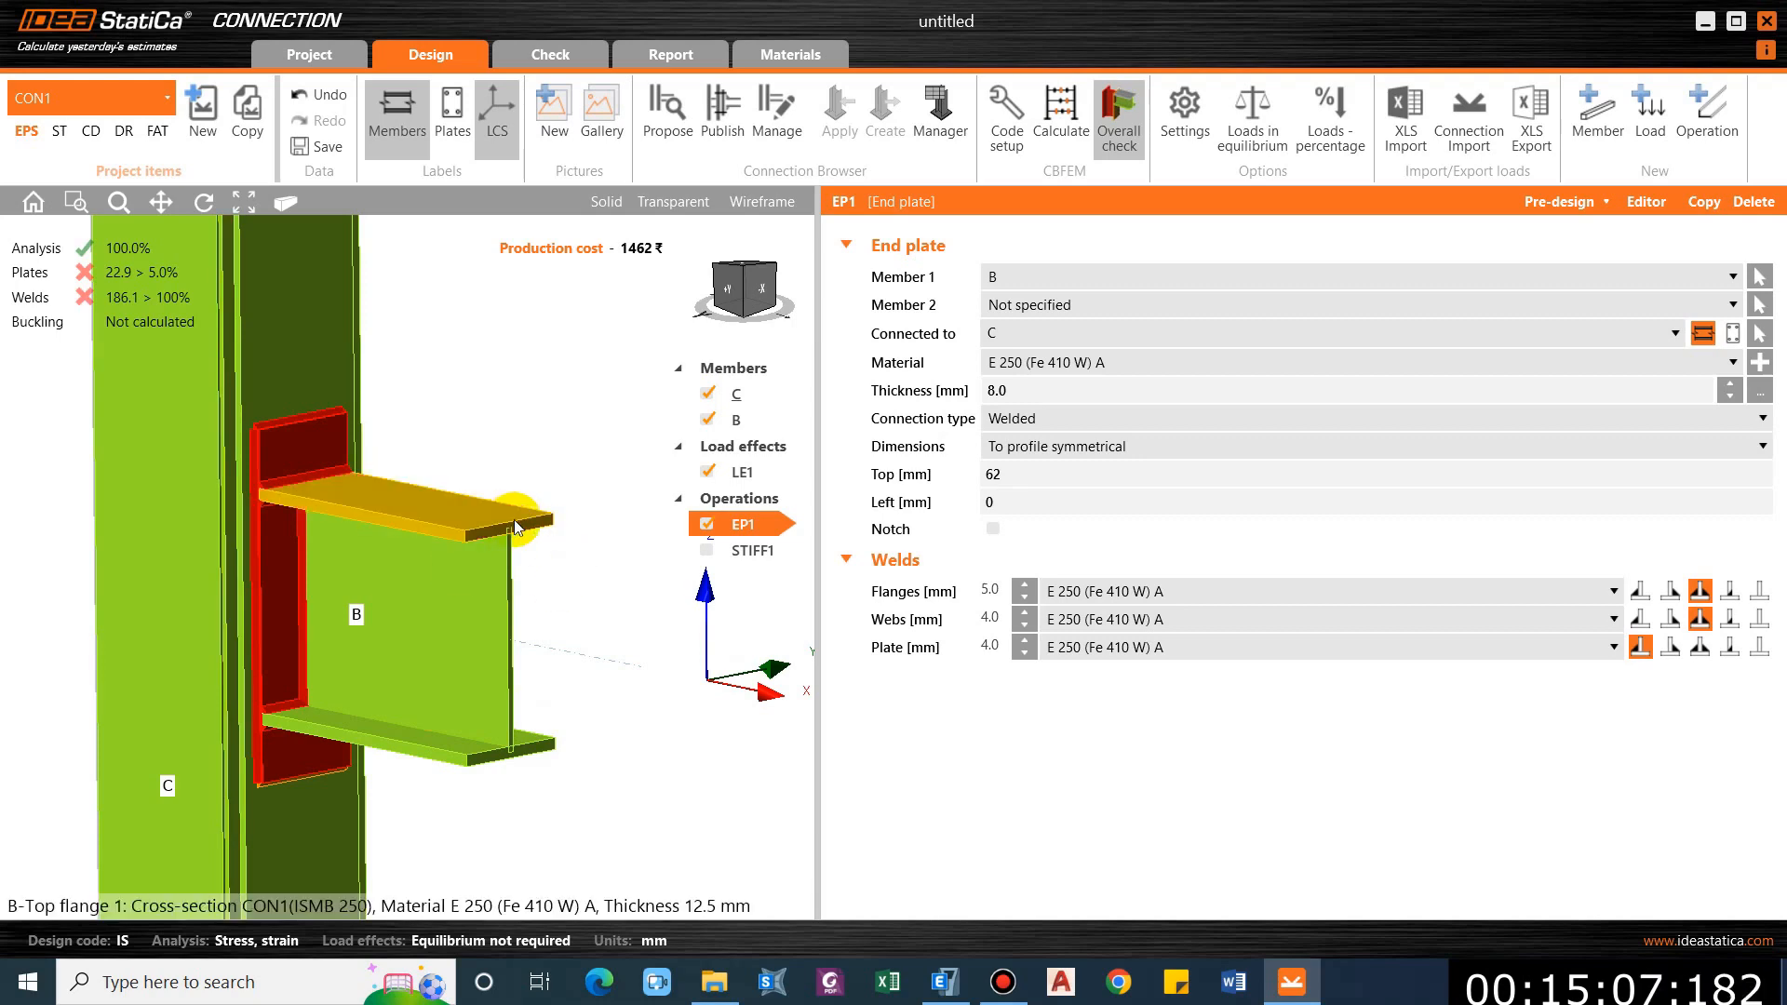
pyautogui.scroll(2, 556, 523)
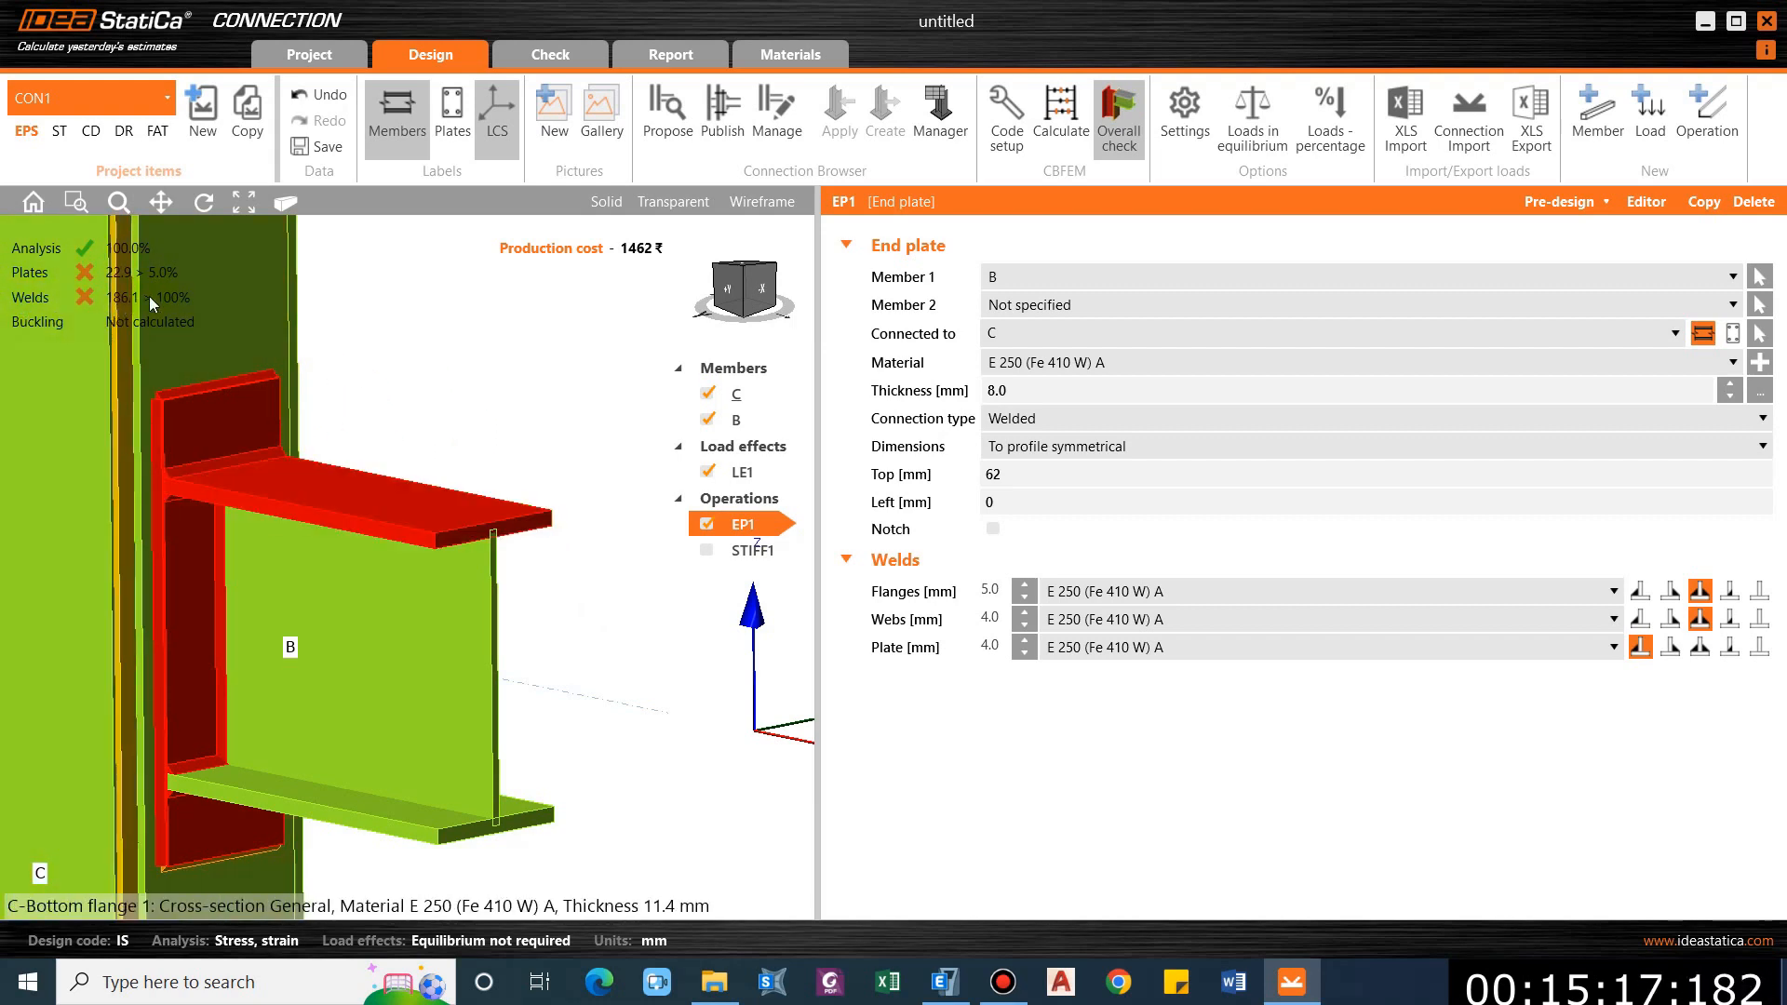
pyautogui.scroll(-4, 433, 383)
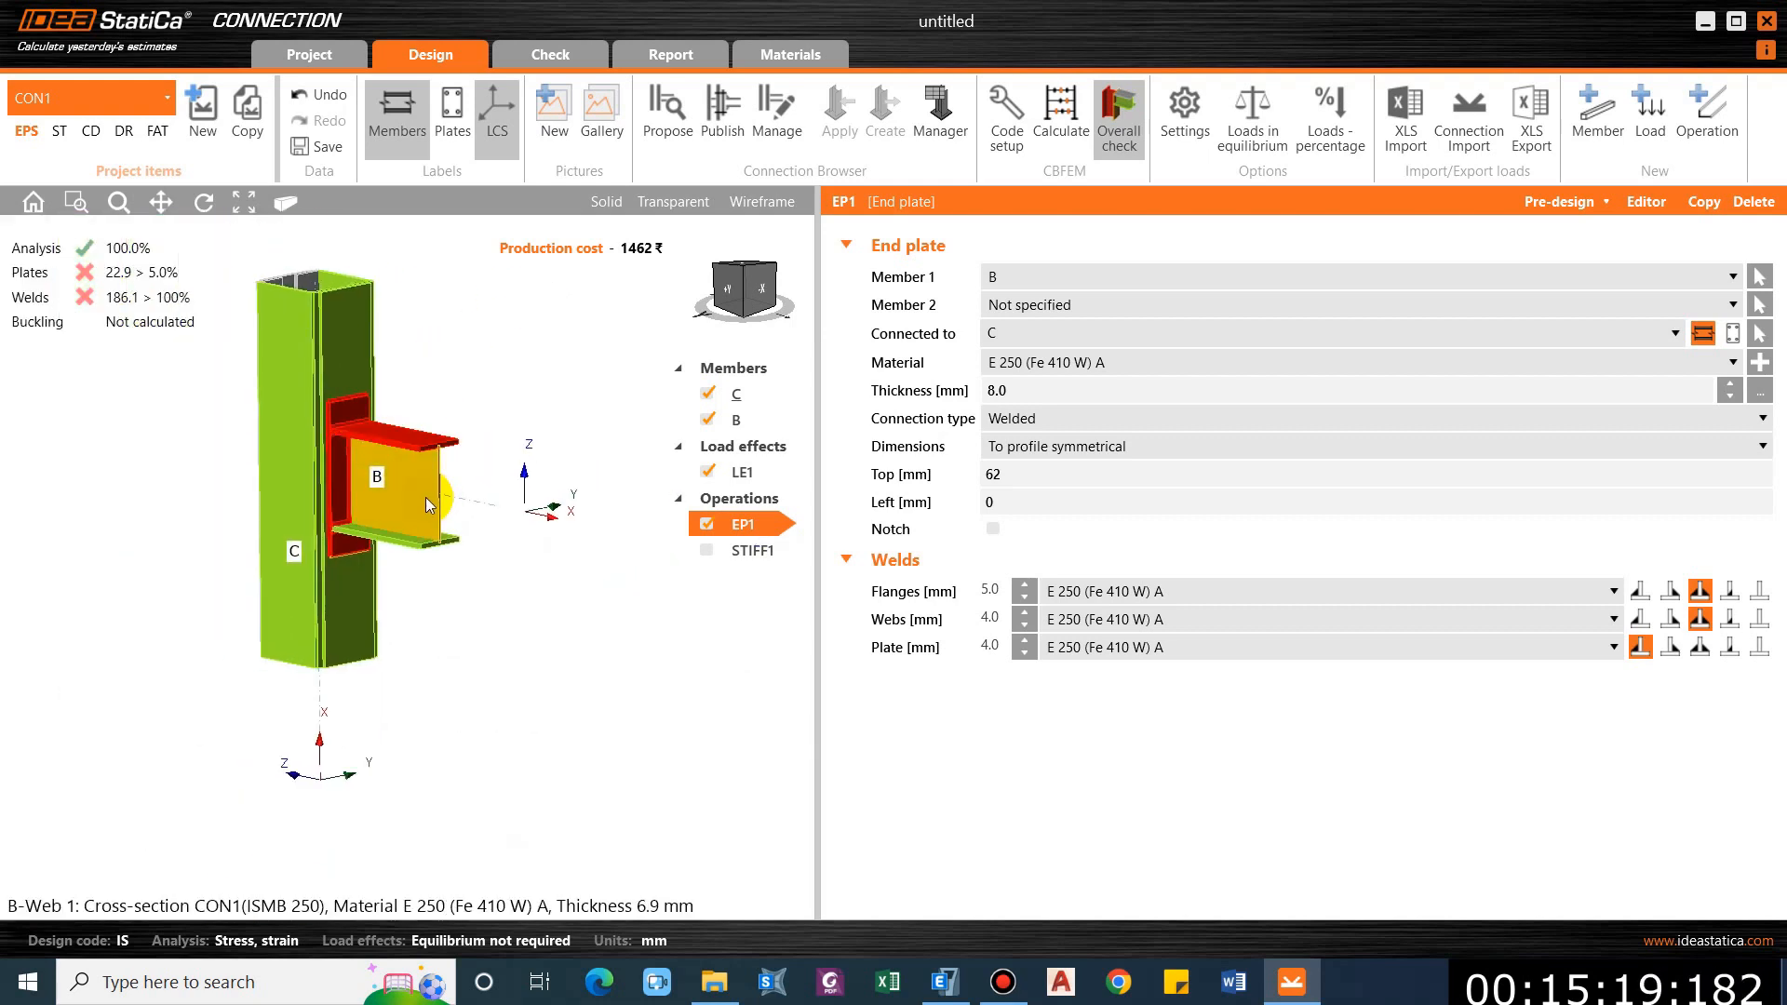
# Add a Stiffening member operation to the connection.
pyautogui.rightClick(744, 501)
pyautogui.click(635, 514)
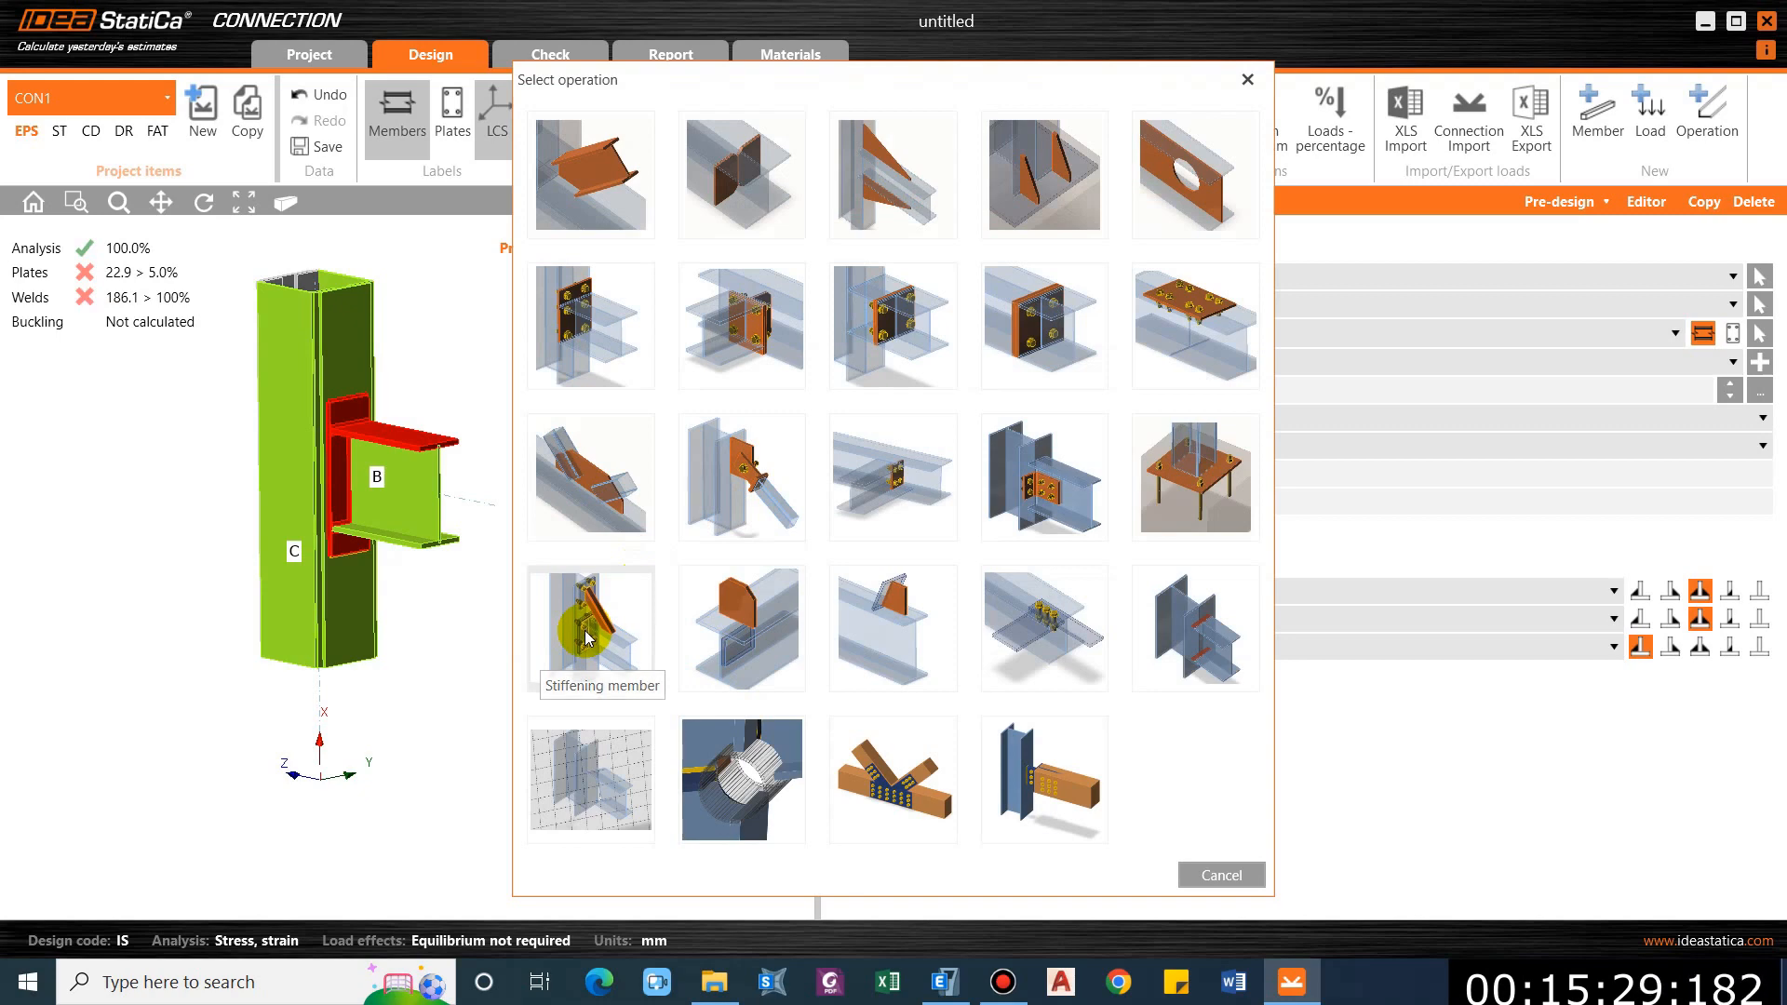
pyautogui.click(588, 639)
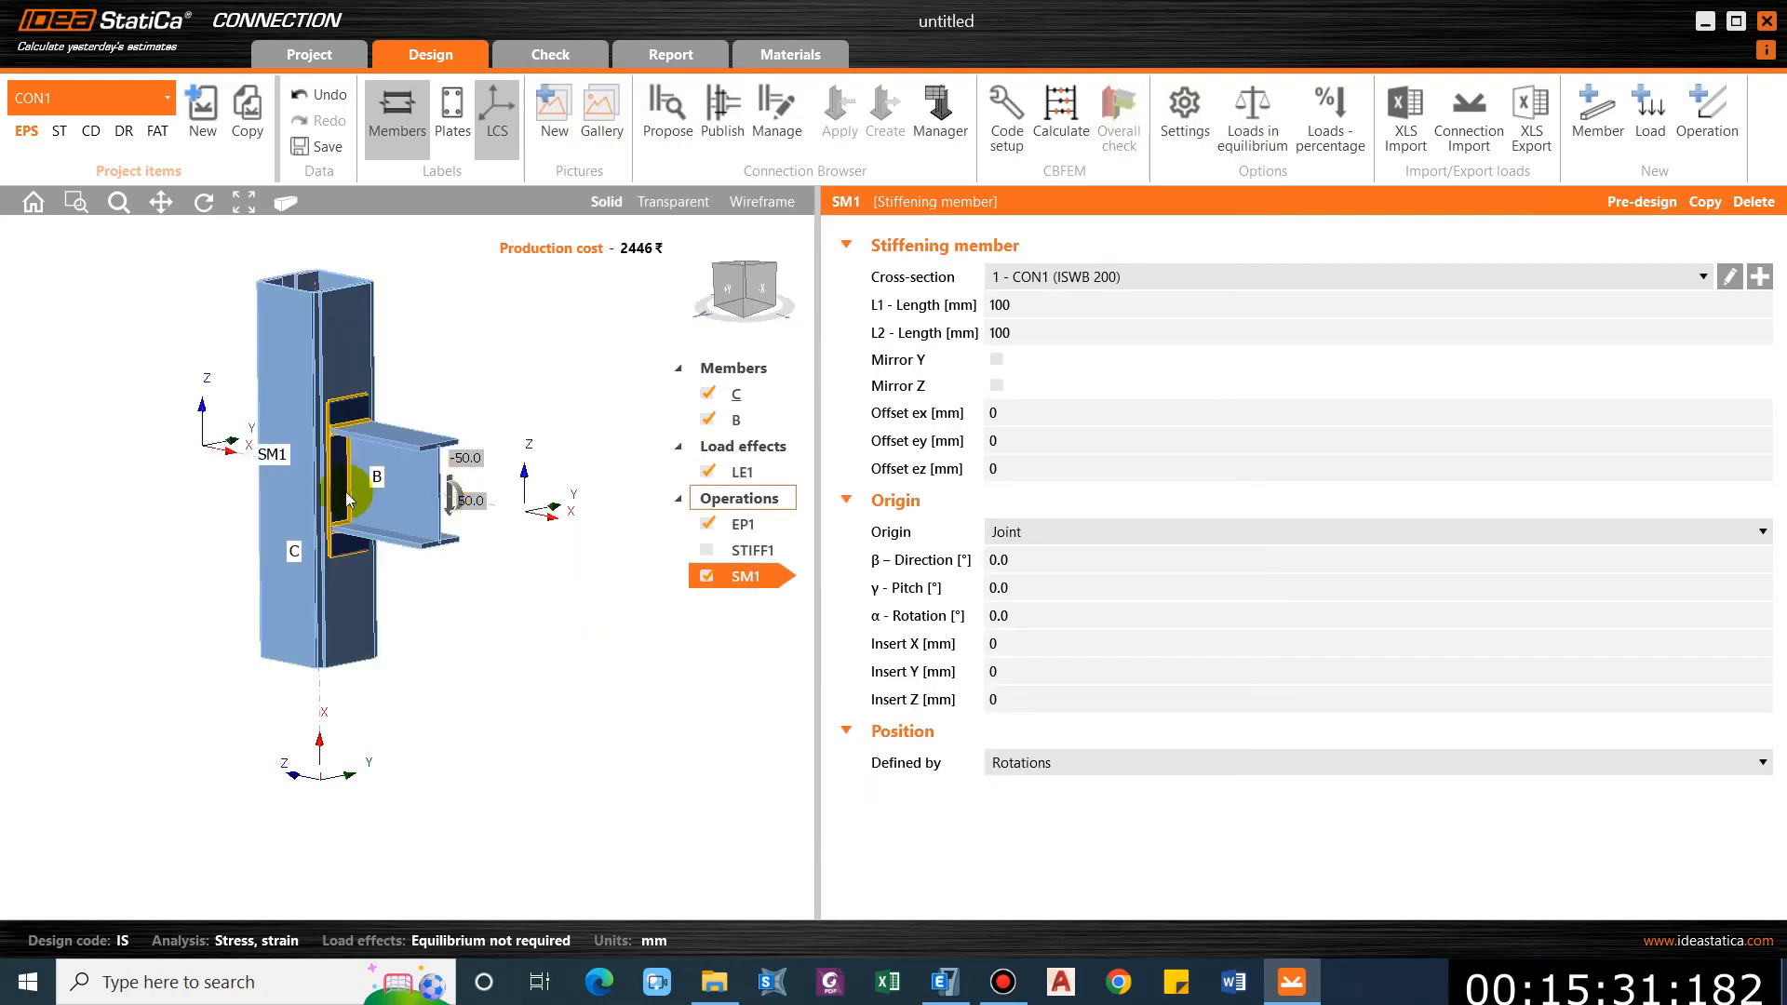
# Extend end plate EP1 beyond the beam flanges by 80 mm, and increase the top extension to 100 mm.
pyautogui.scroll(5, 346, 499)
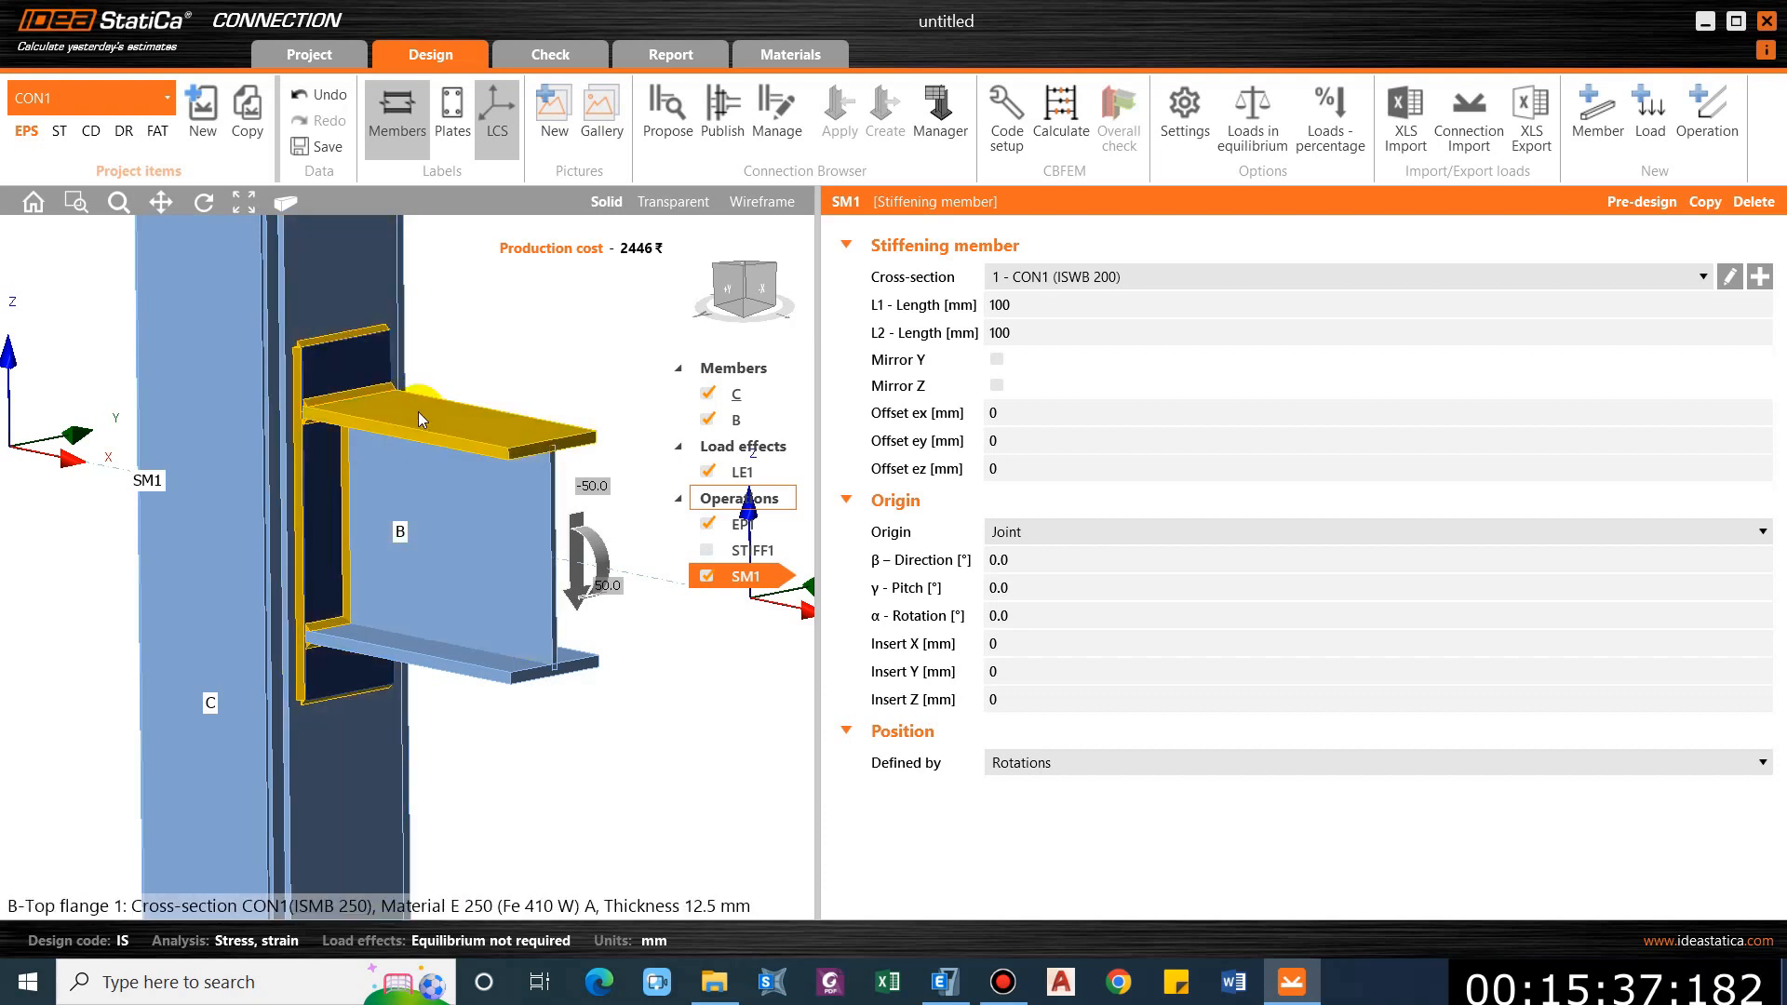
pyautogui.click(516, 538)
pyautogui.click(974, 470)
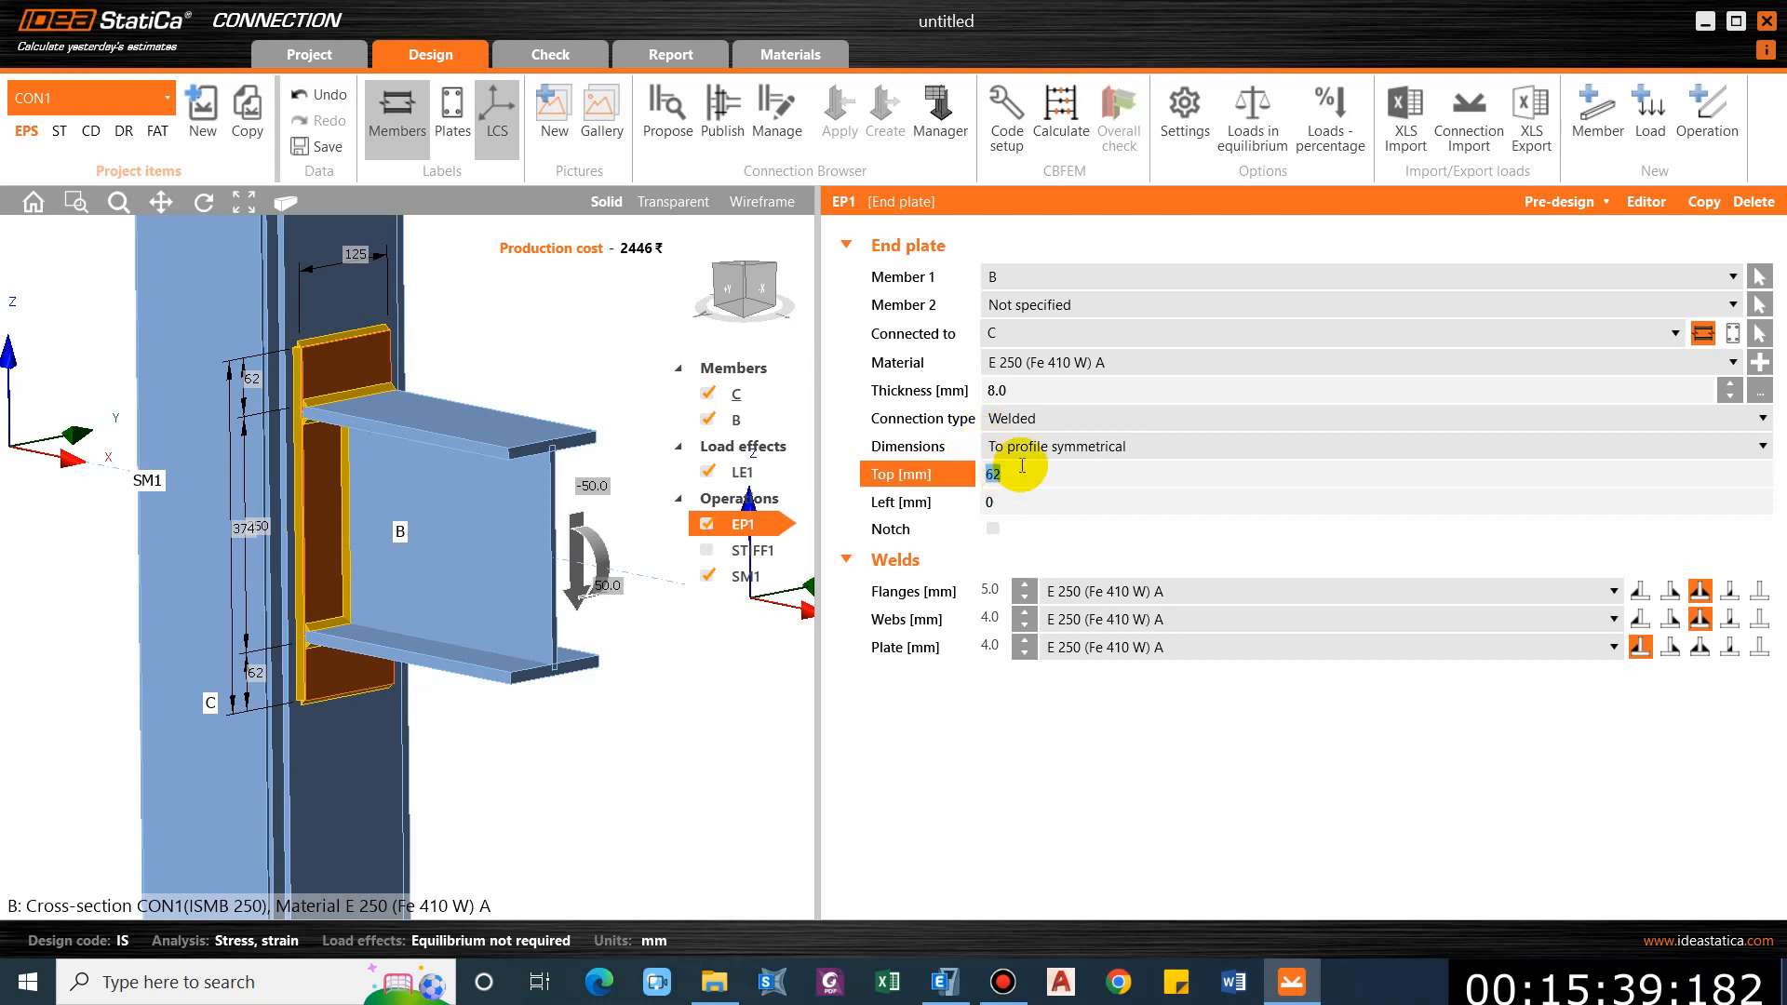
pyautogui.write('80')
pyautogui.press('Tab')
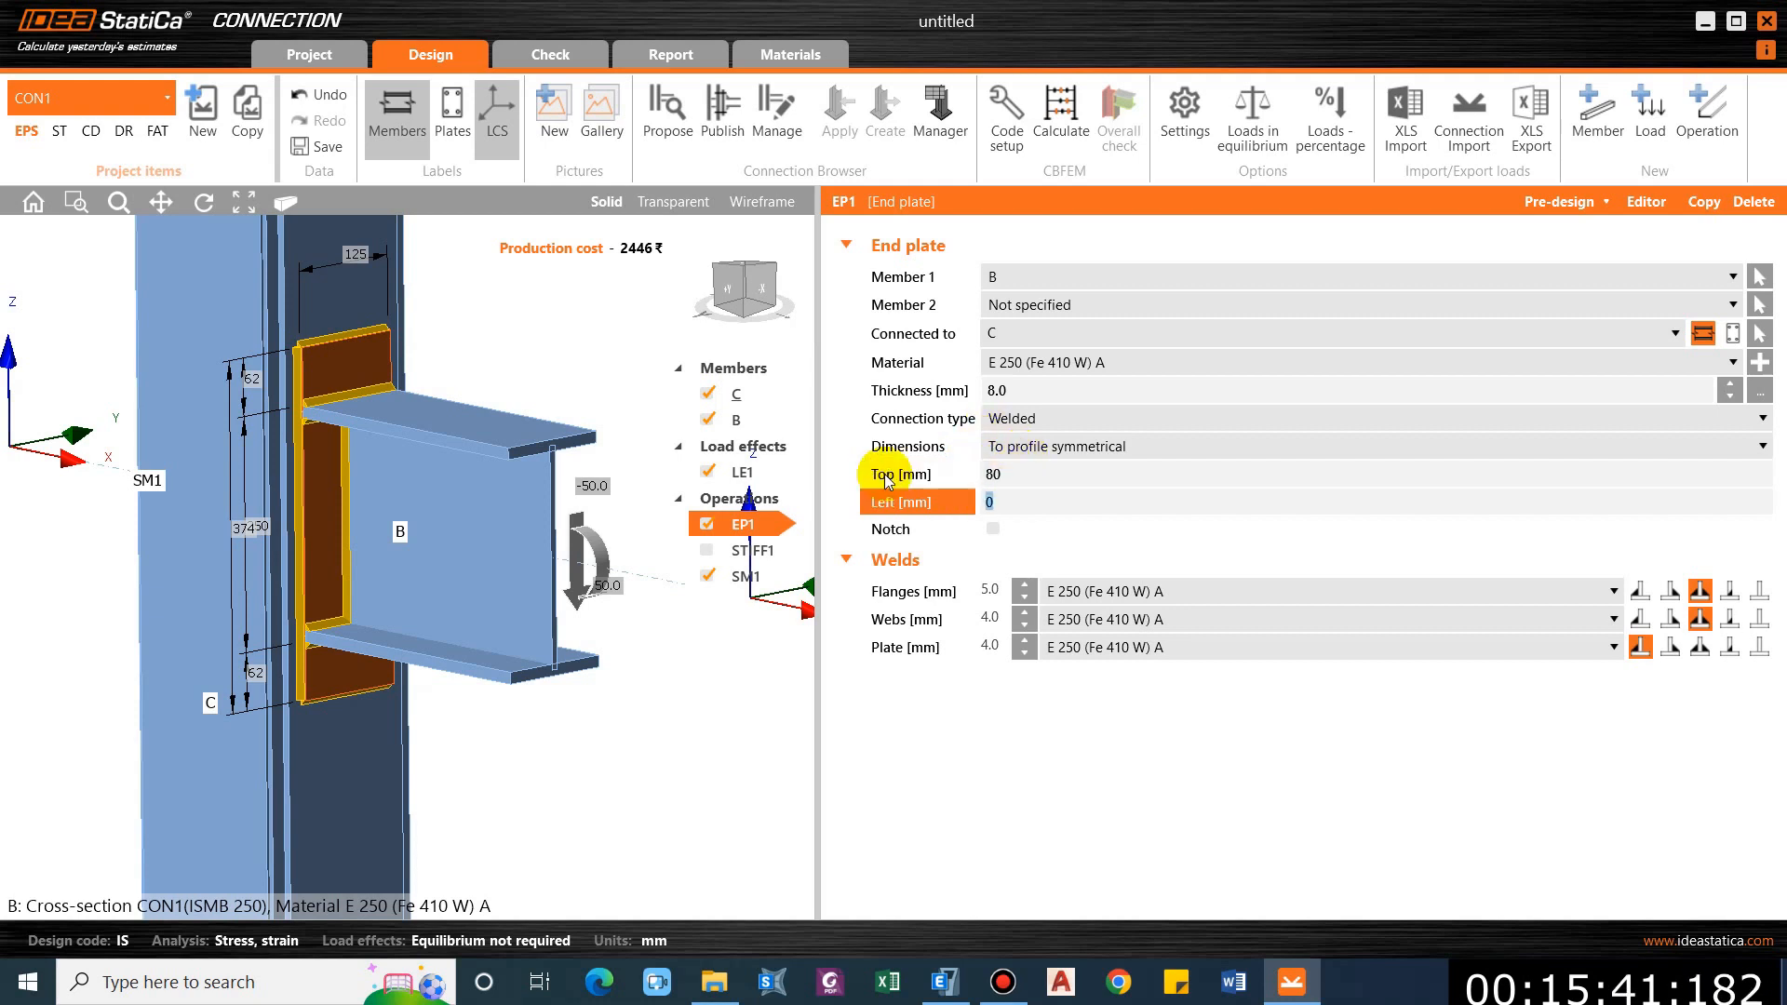
pyautogui.click(1017, 474)
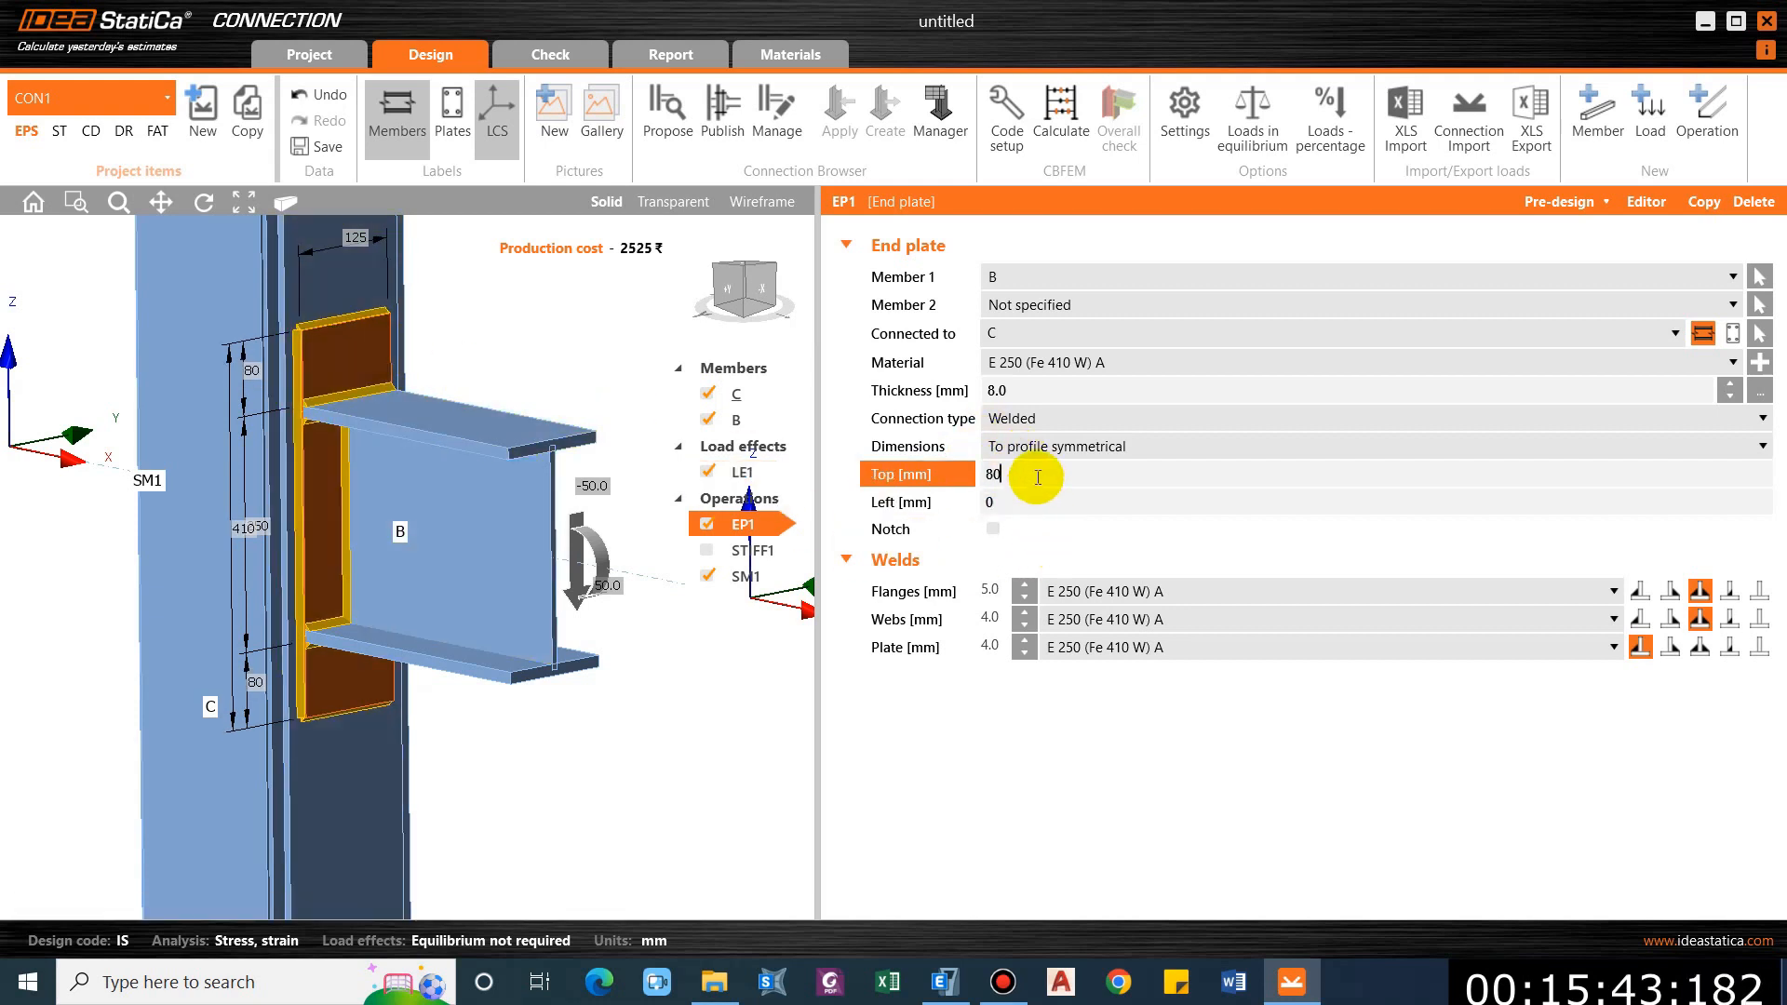
pyautogui.write('100')
pyautogui.press('Tab')
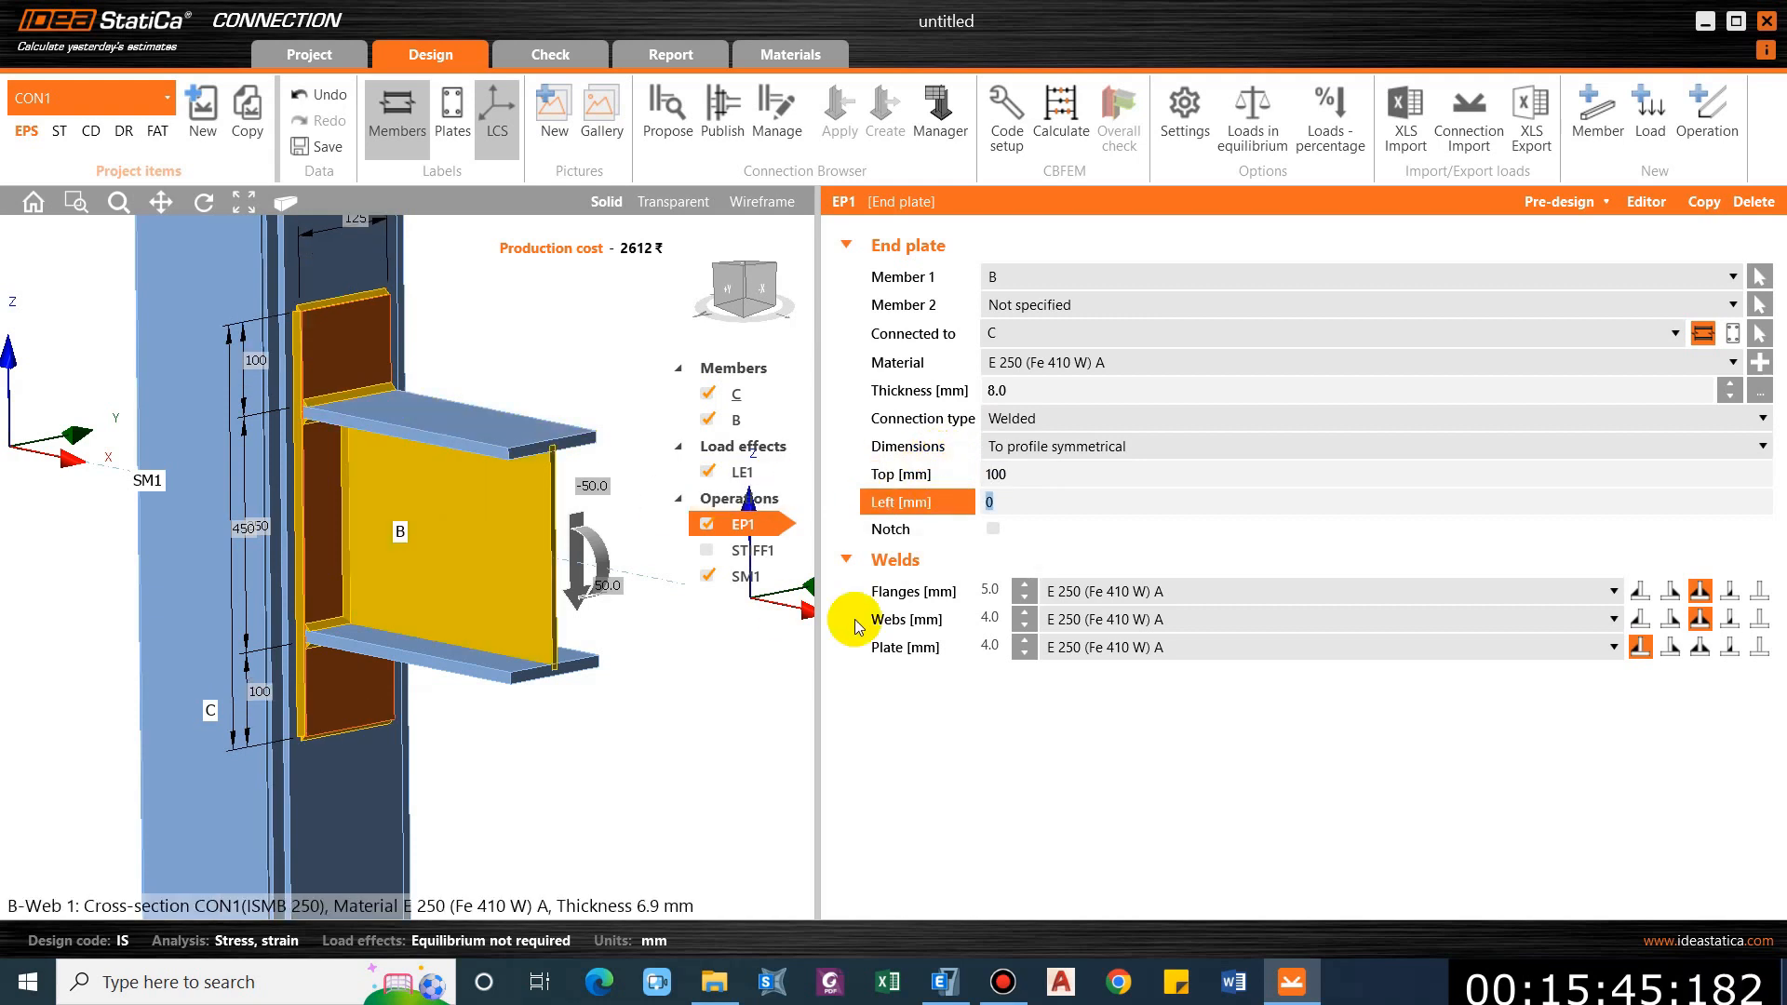
# Create a parametric rolled angle cross-section with 5 mm thickness for stiffening member SM1.
pyautogui.click(747, 581)
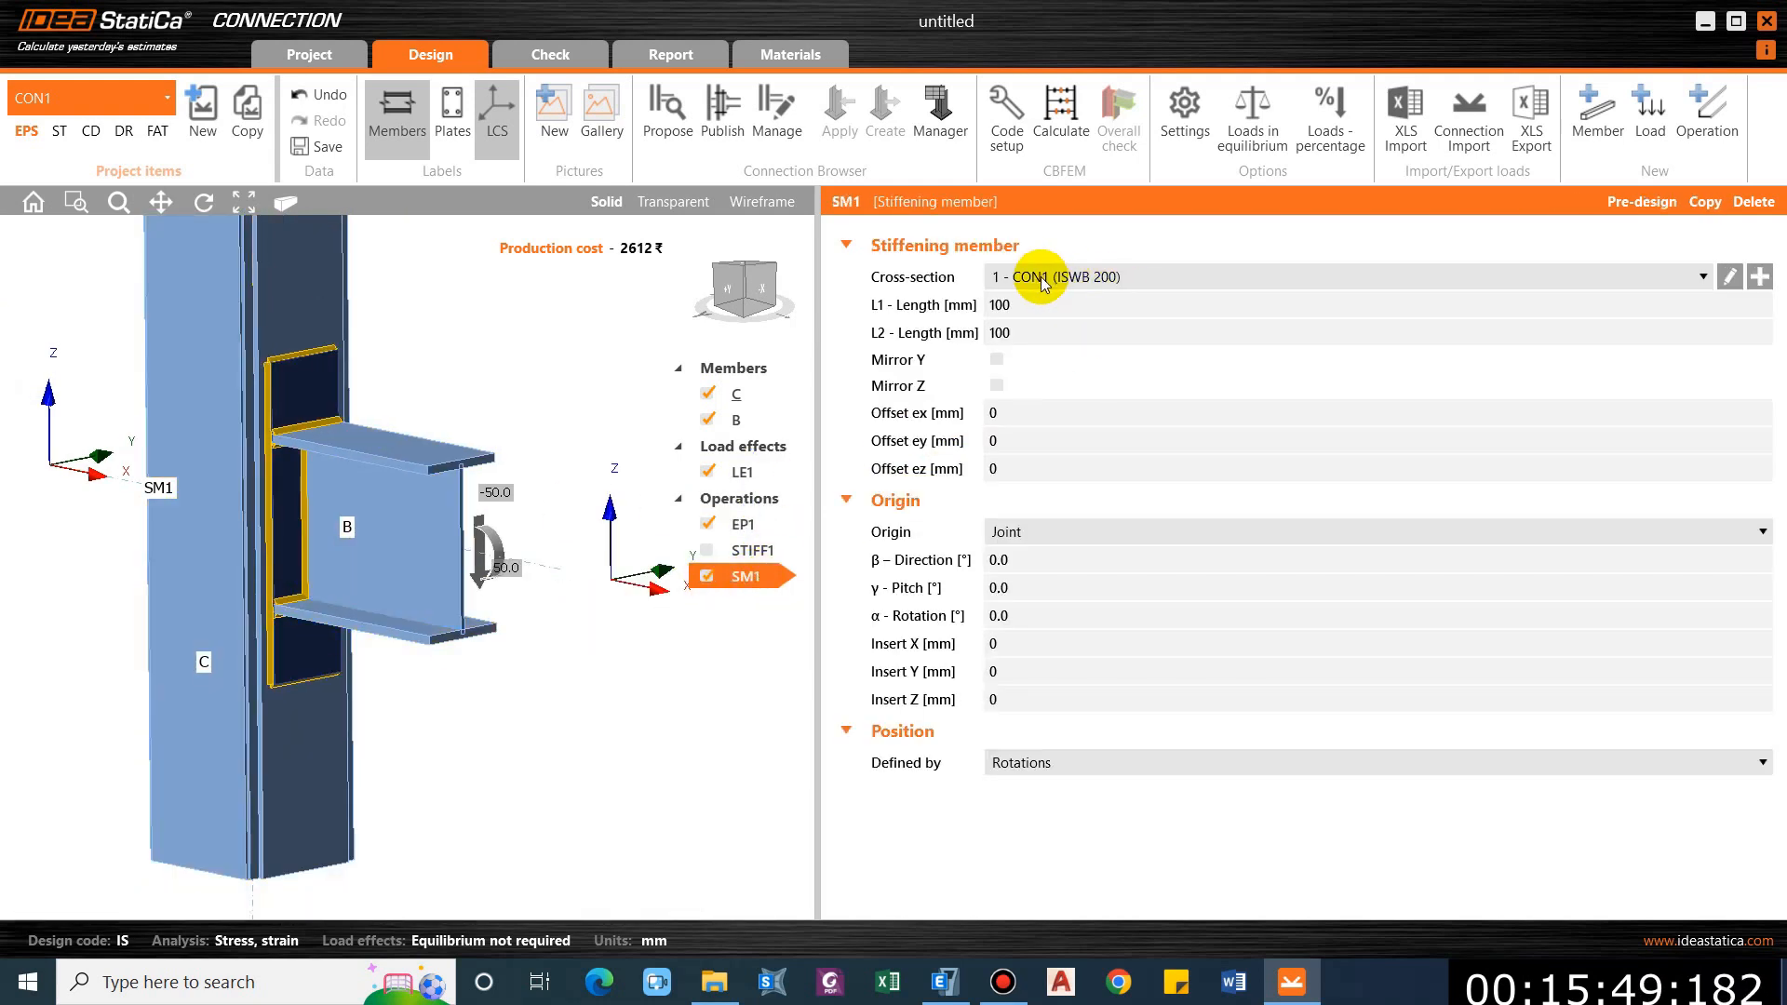
pyautogui.click(1729, 278)
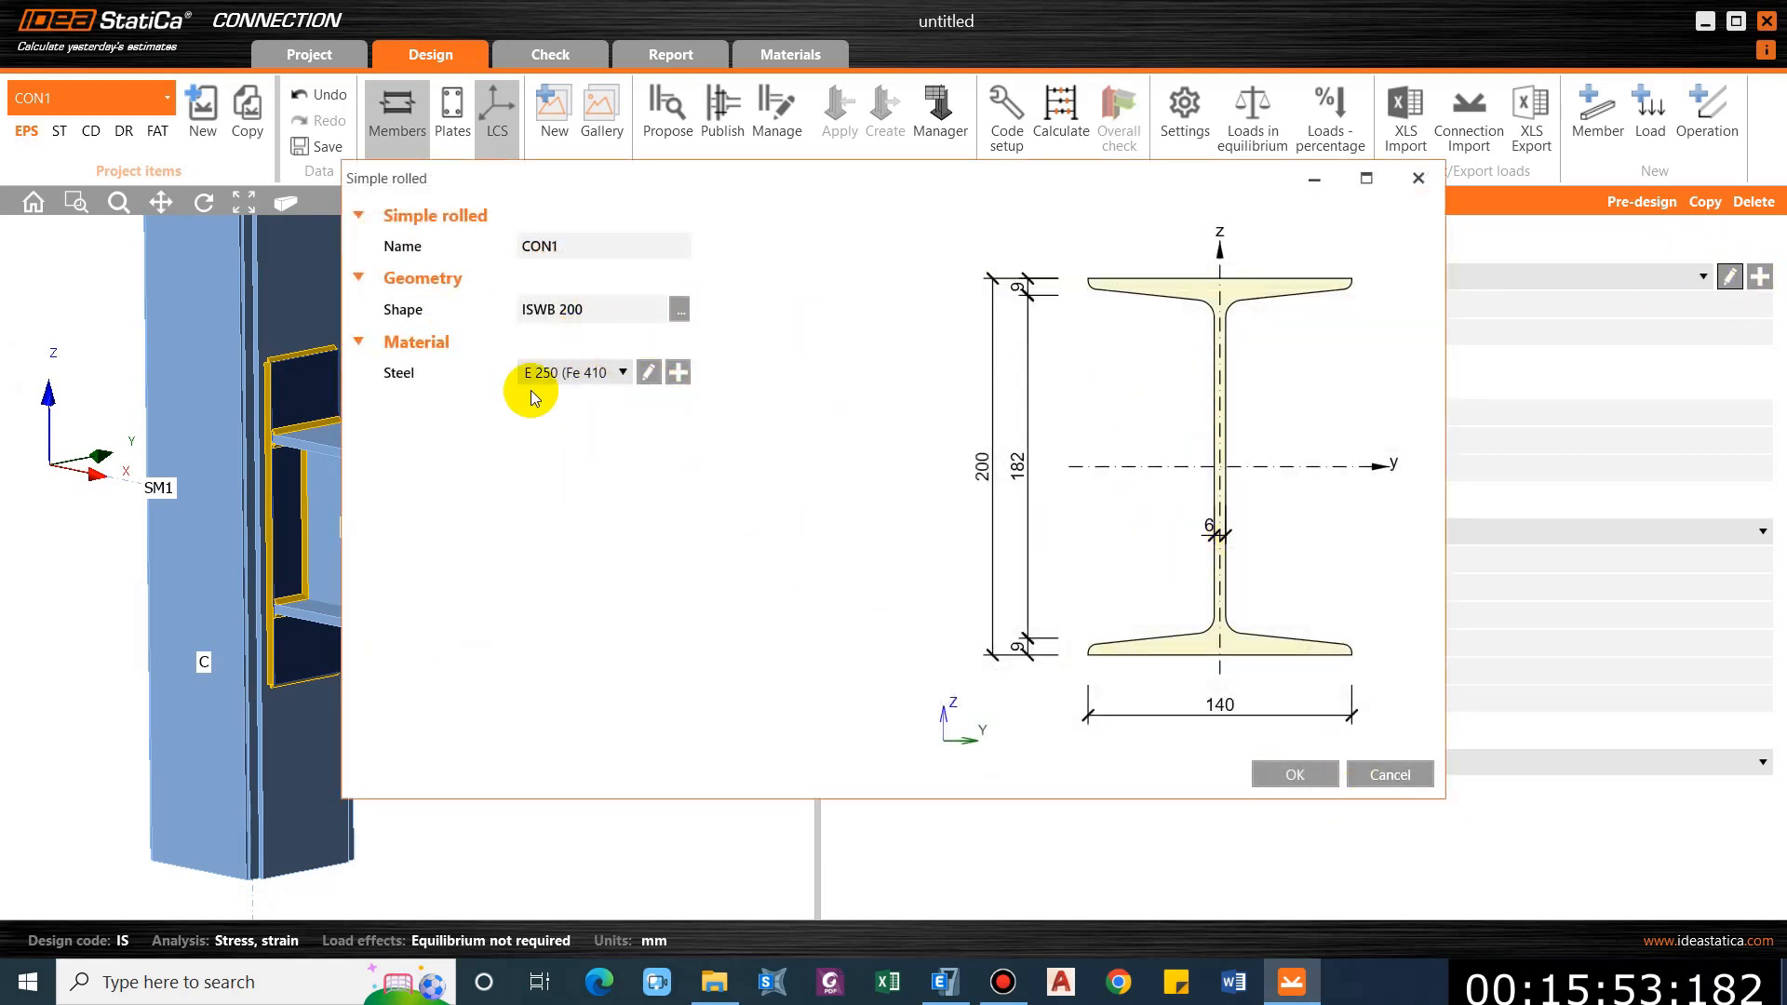
pyautogui.click(1421, 771)
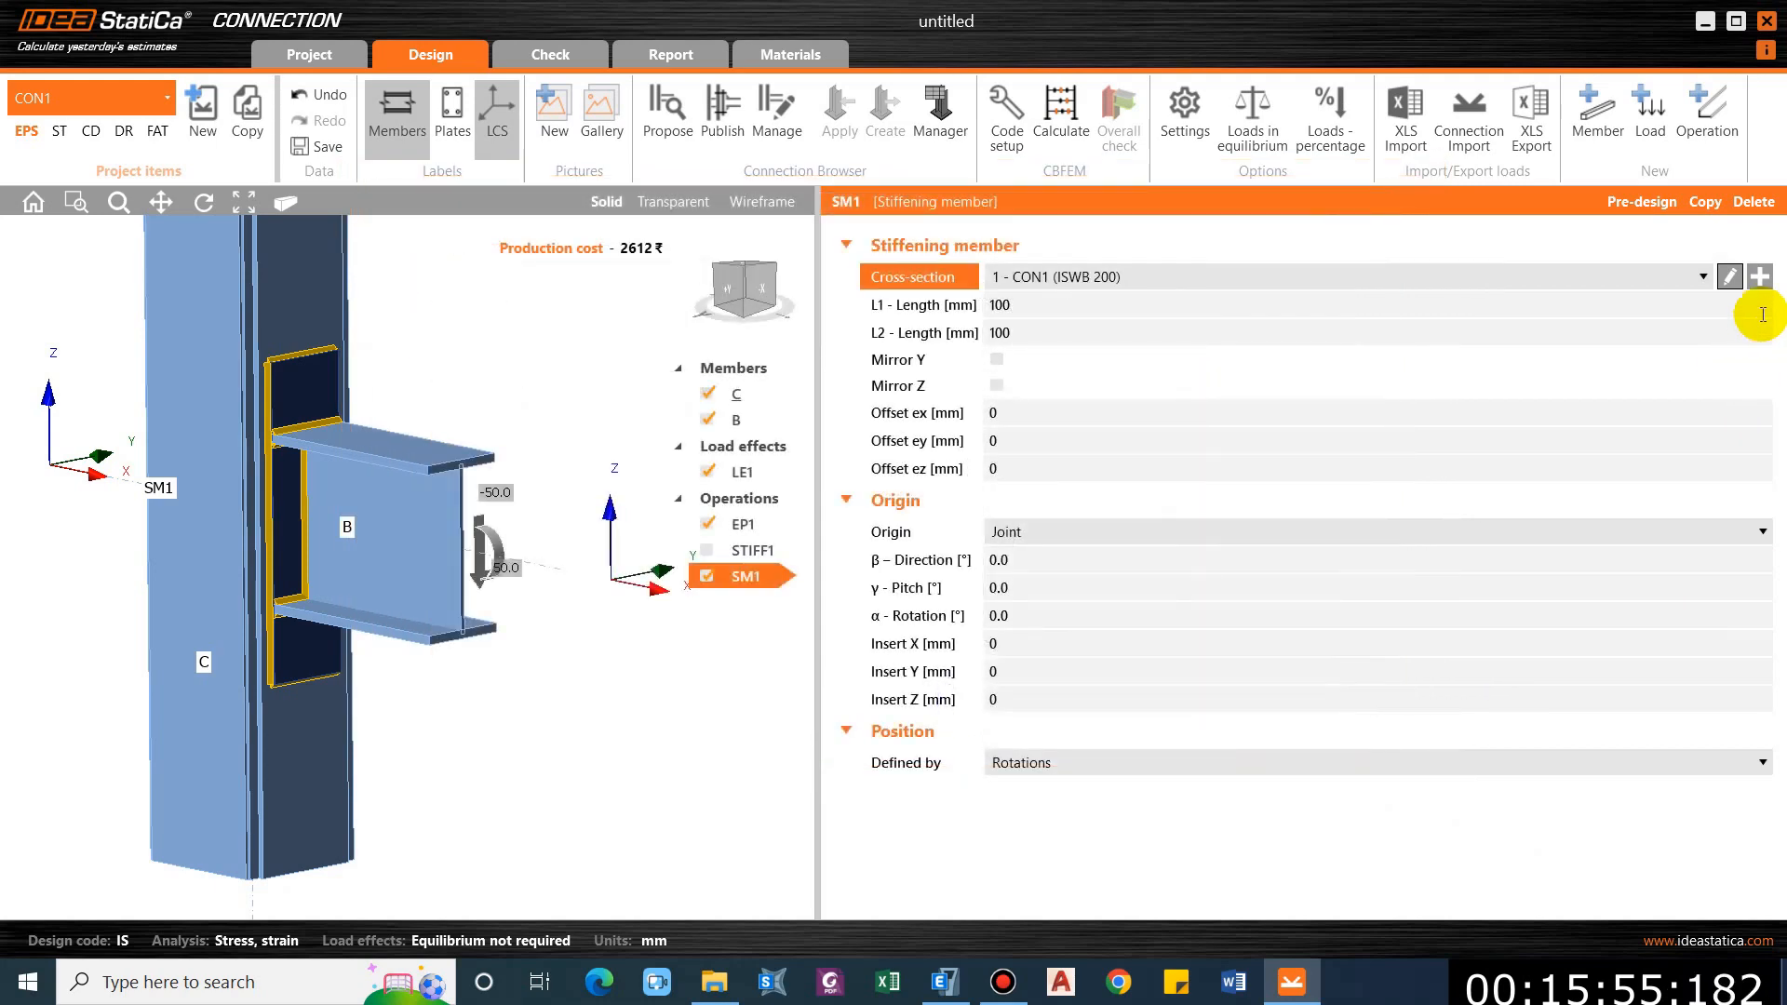
pyautogui.click(1755, 282)
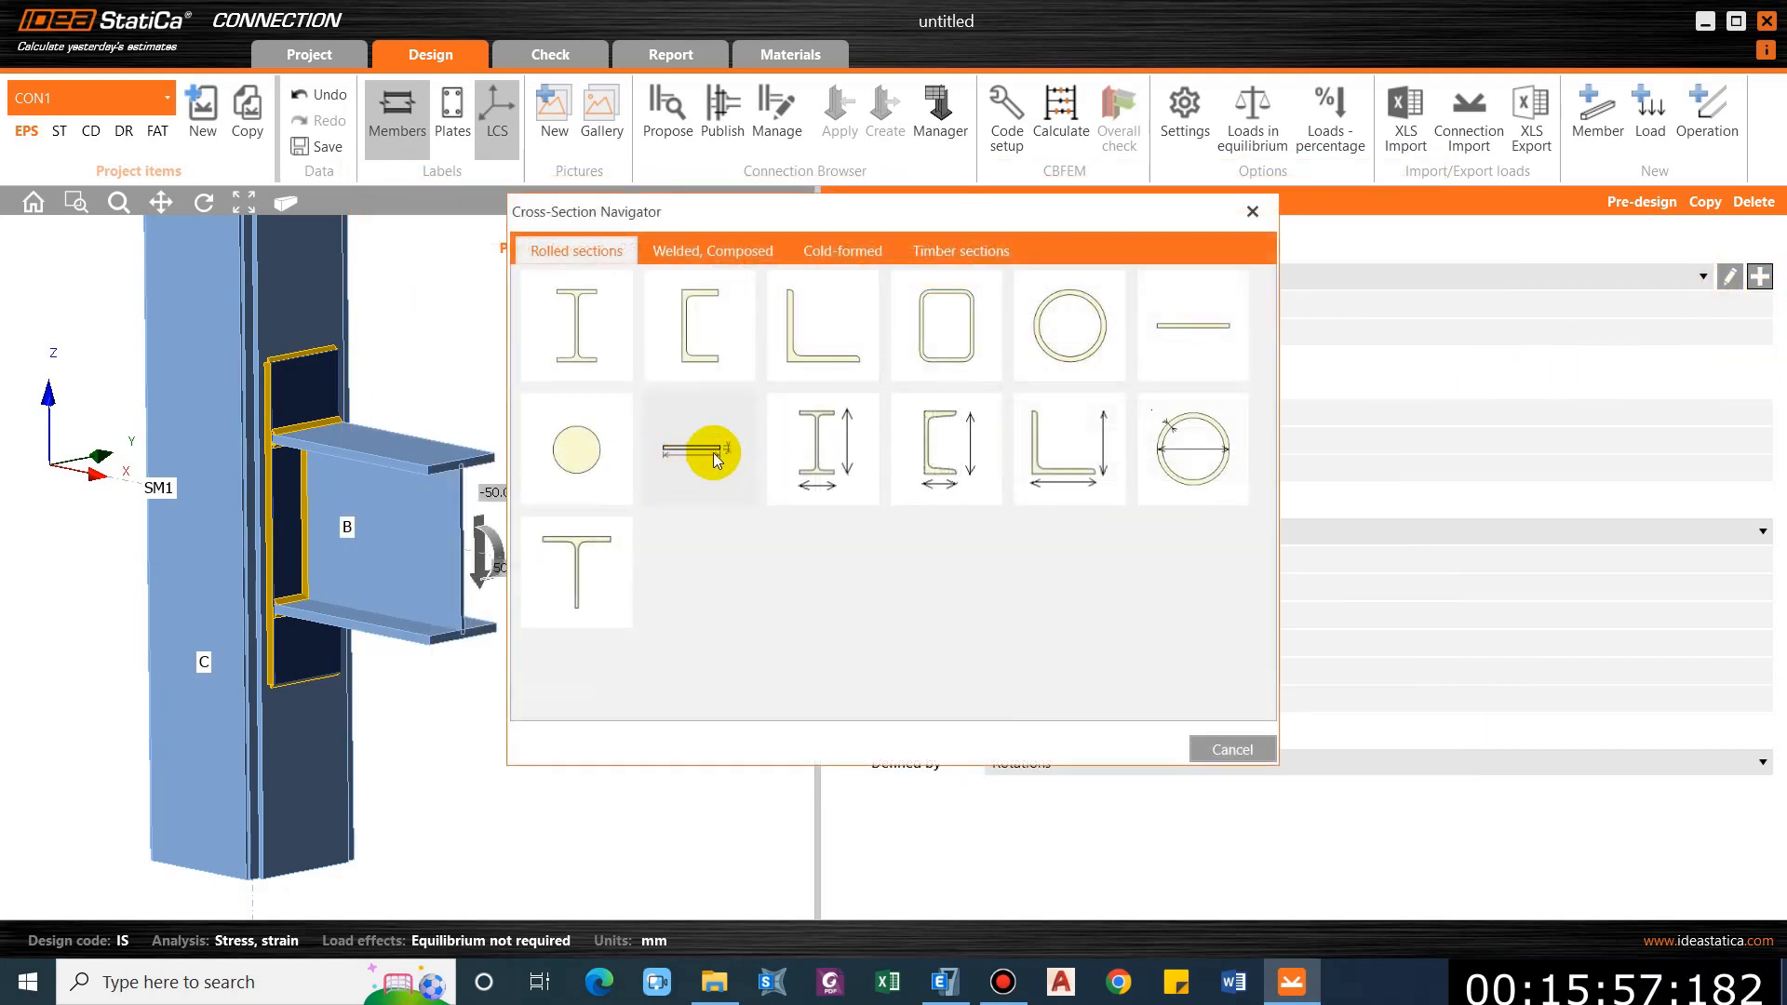
pyautogui.click(1070, 473)
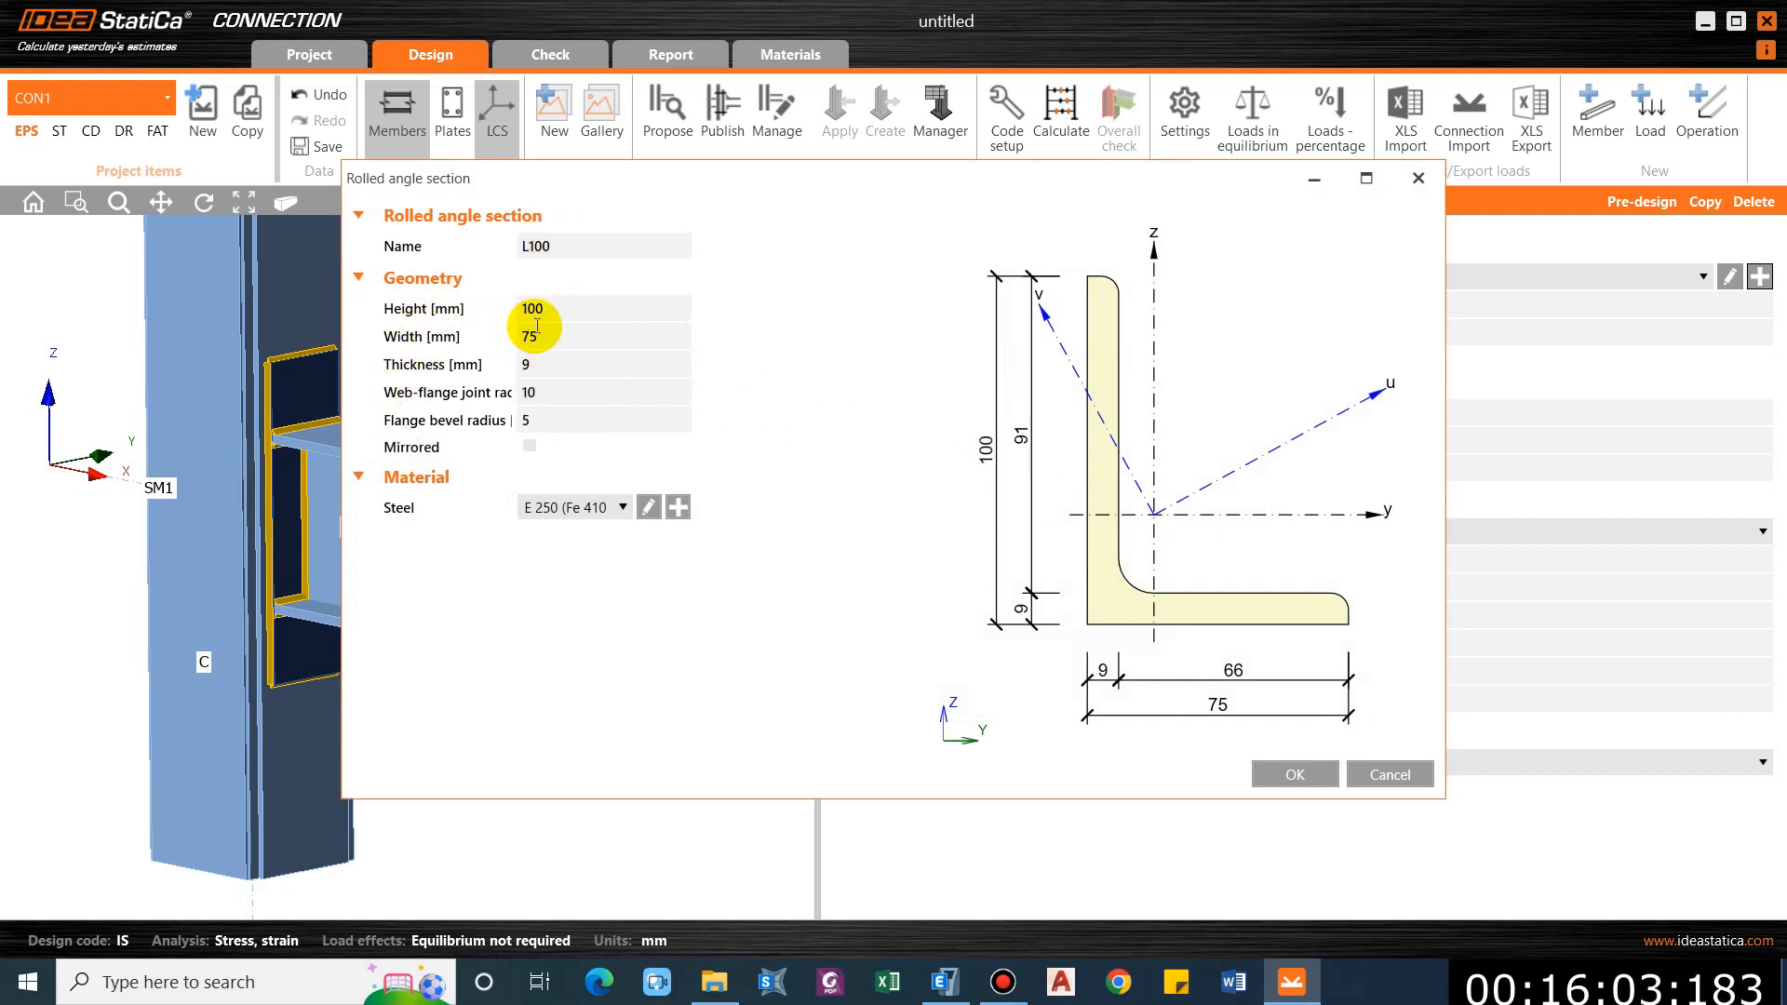
pyautogui.click(391, 359)
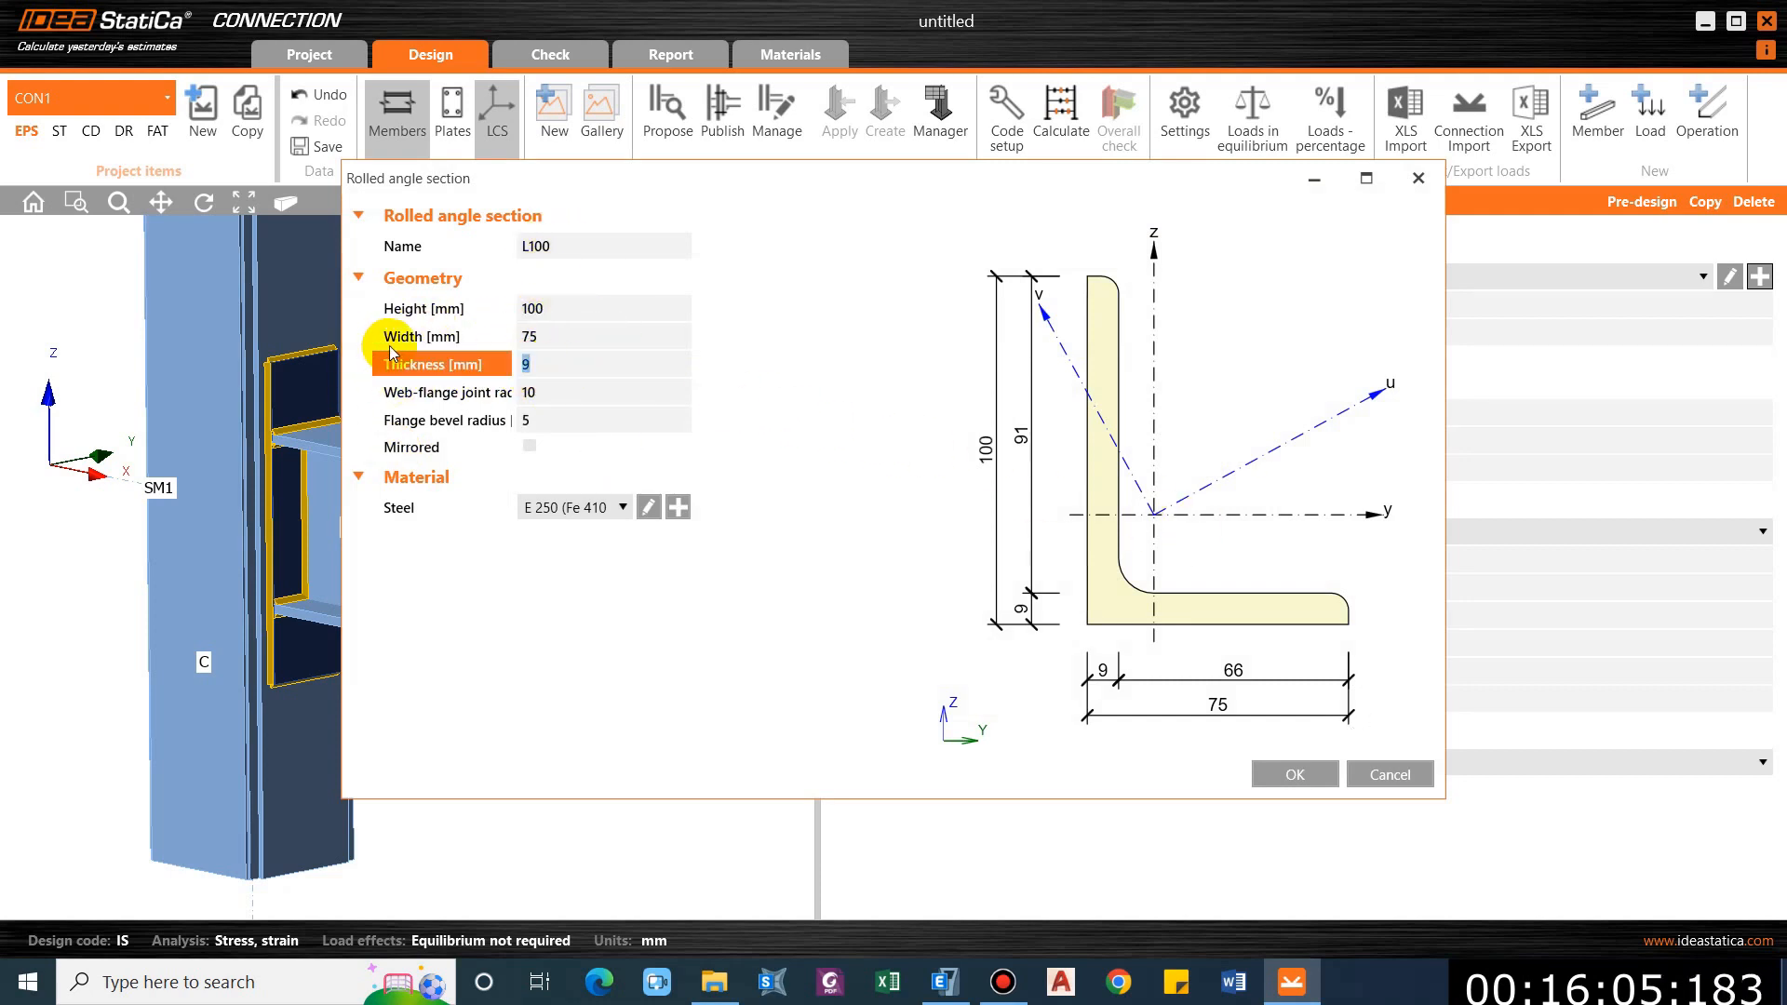
pyautogui.write('8')
pyautogui.press('BackSpace')
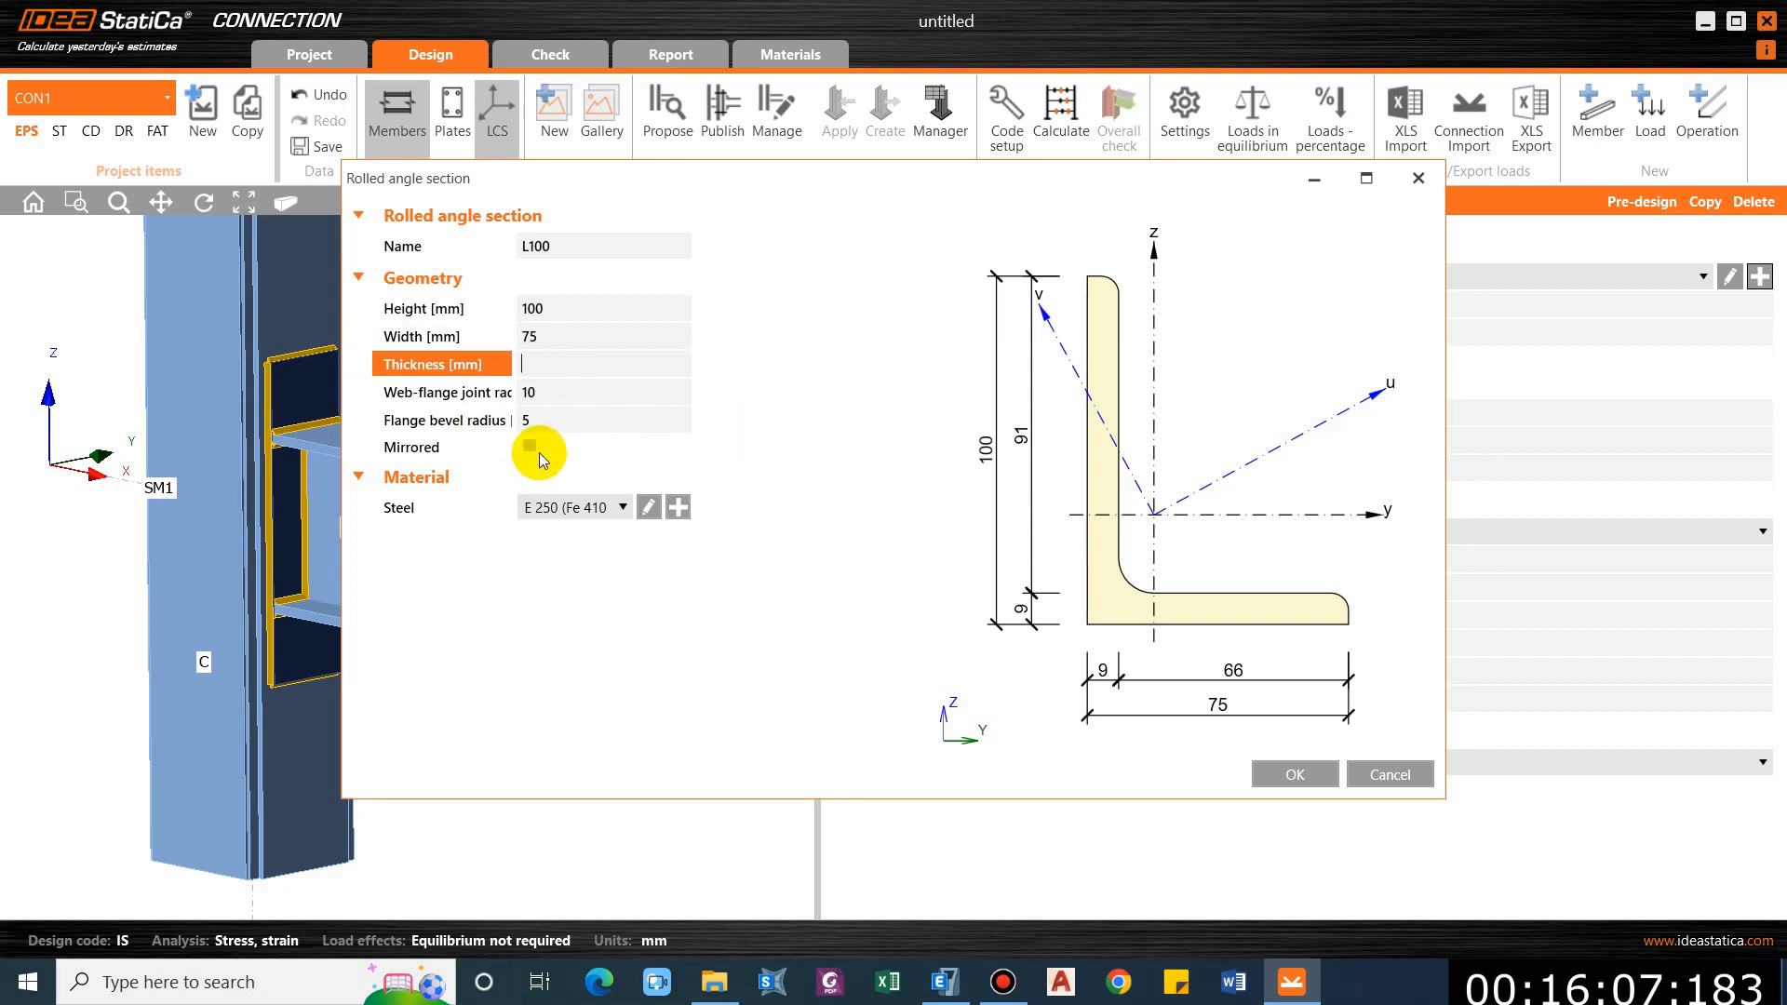
pyautogui.write('5')
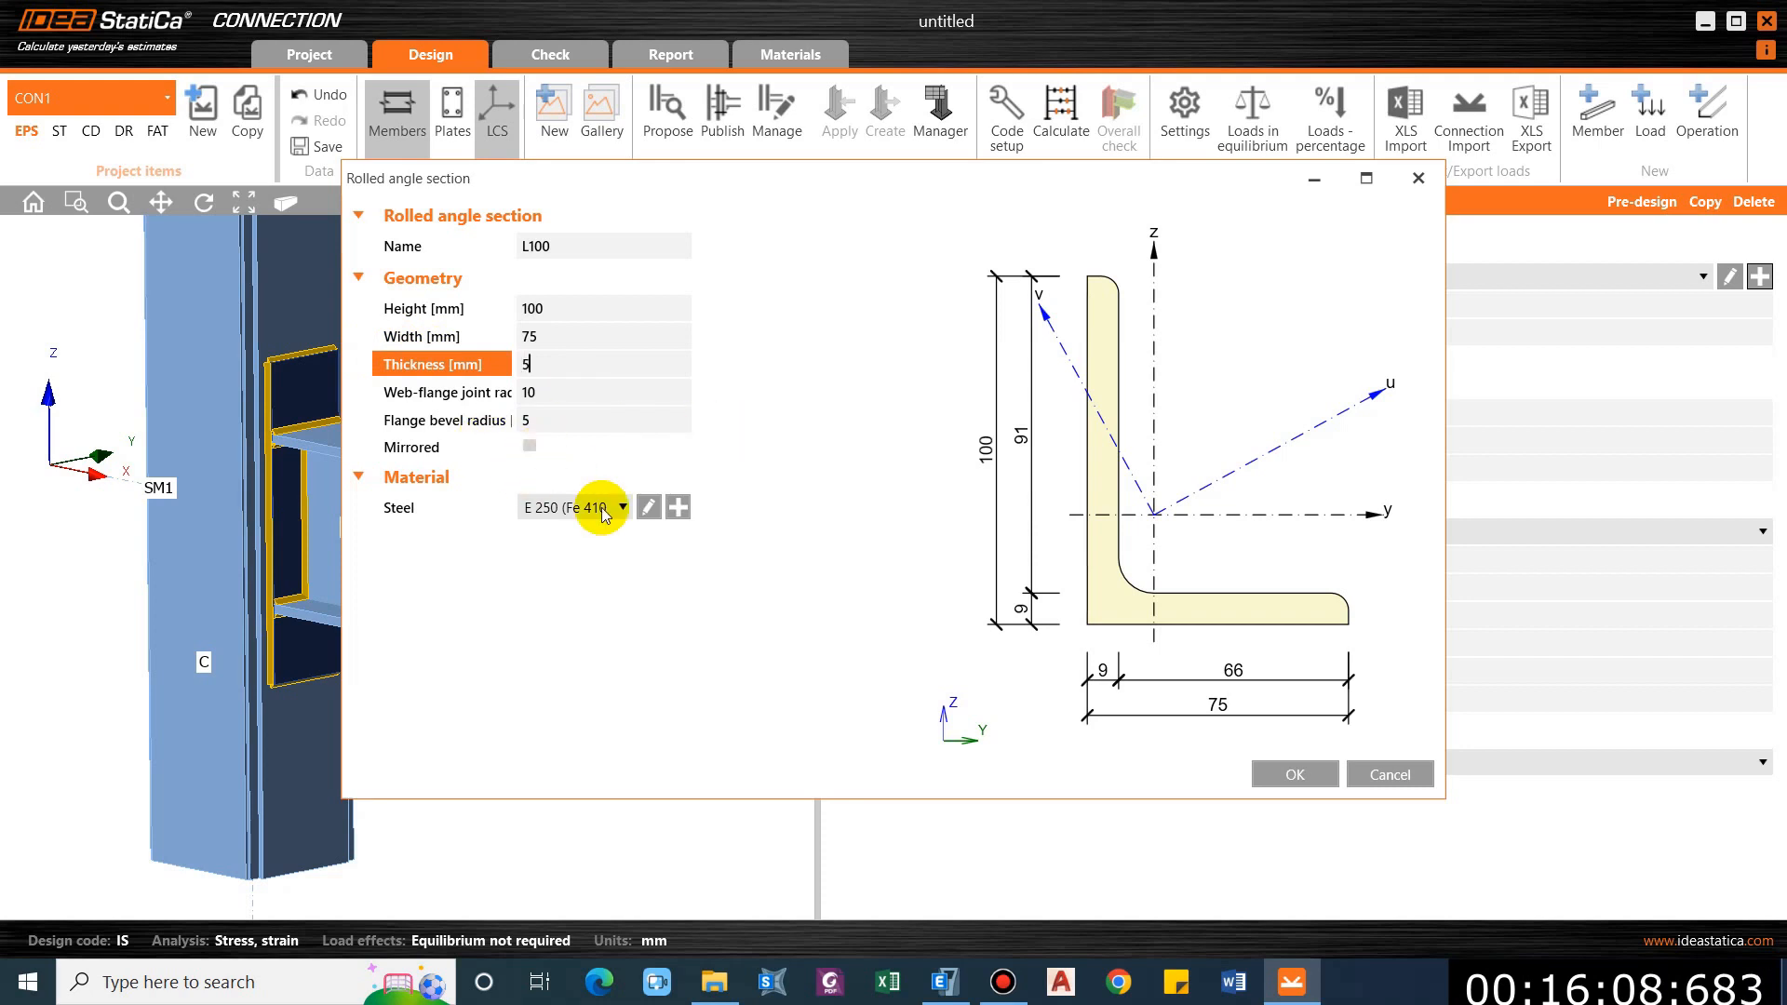
# Set the angle's web-flange joint radius and flange bevel radius to 0 and assign the section to SM1.
pyautogui.click(544, 392)
pyautogui.write('0')
pyautogui.click(594, 424)
pyautogui.write('0')
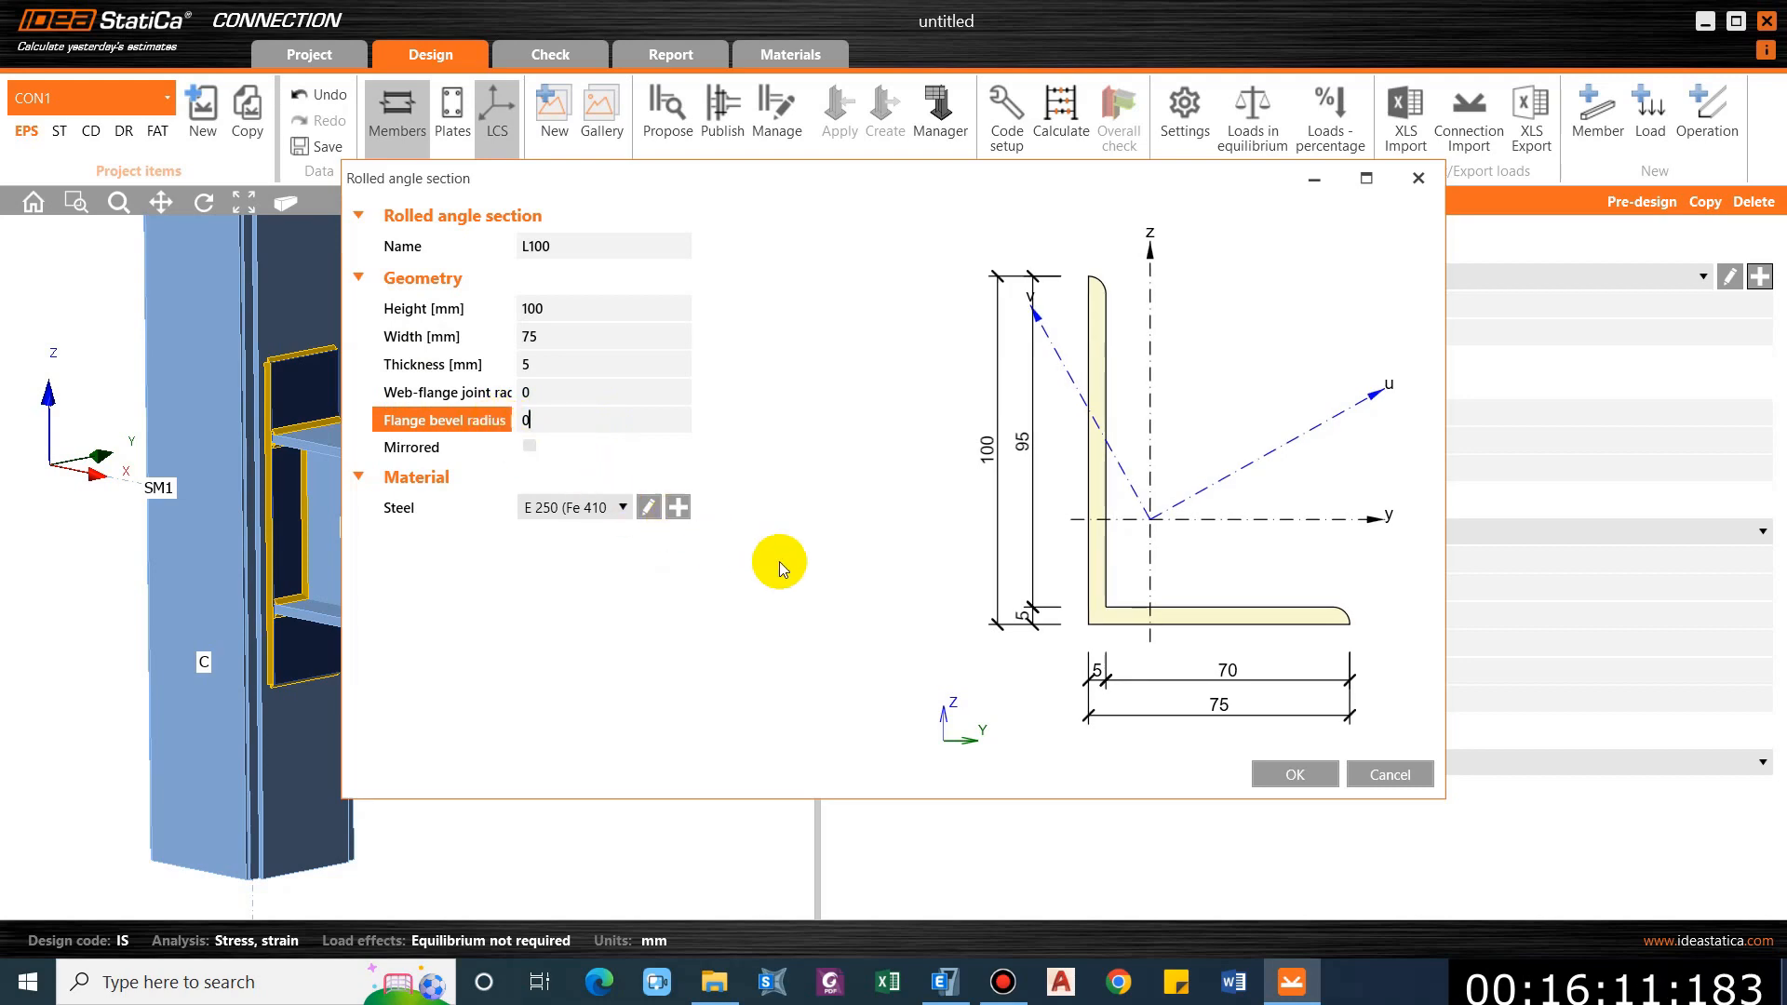
pyautogui.click(610, 395)
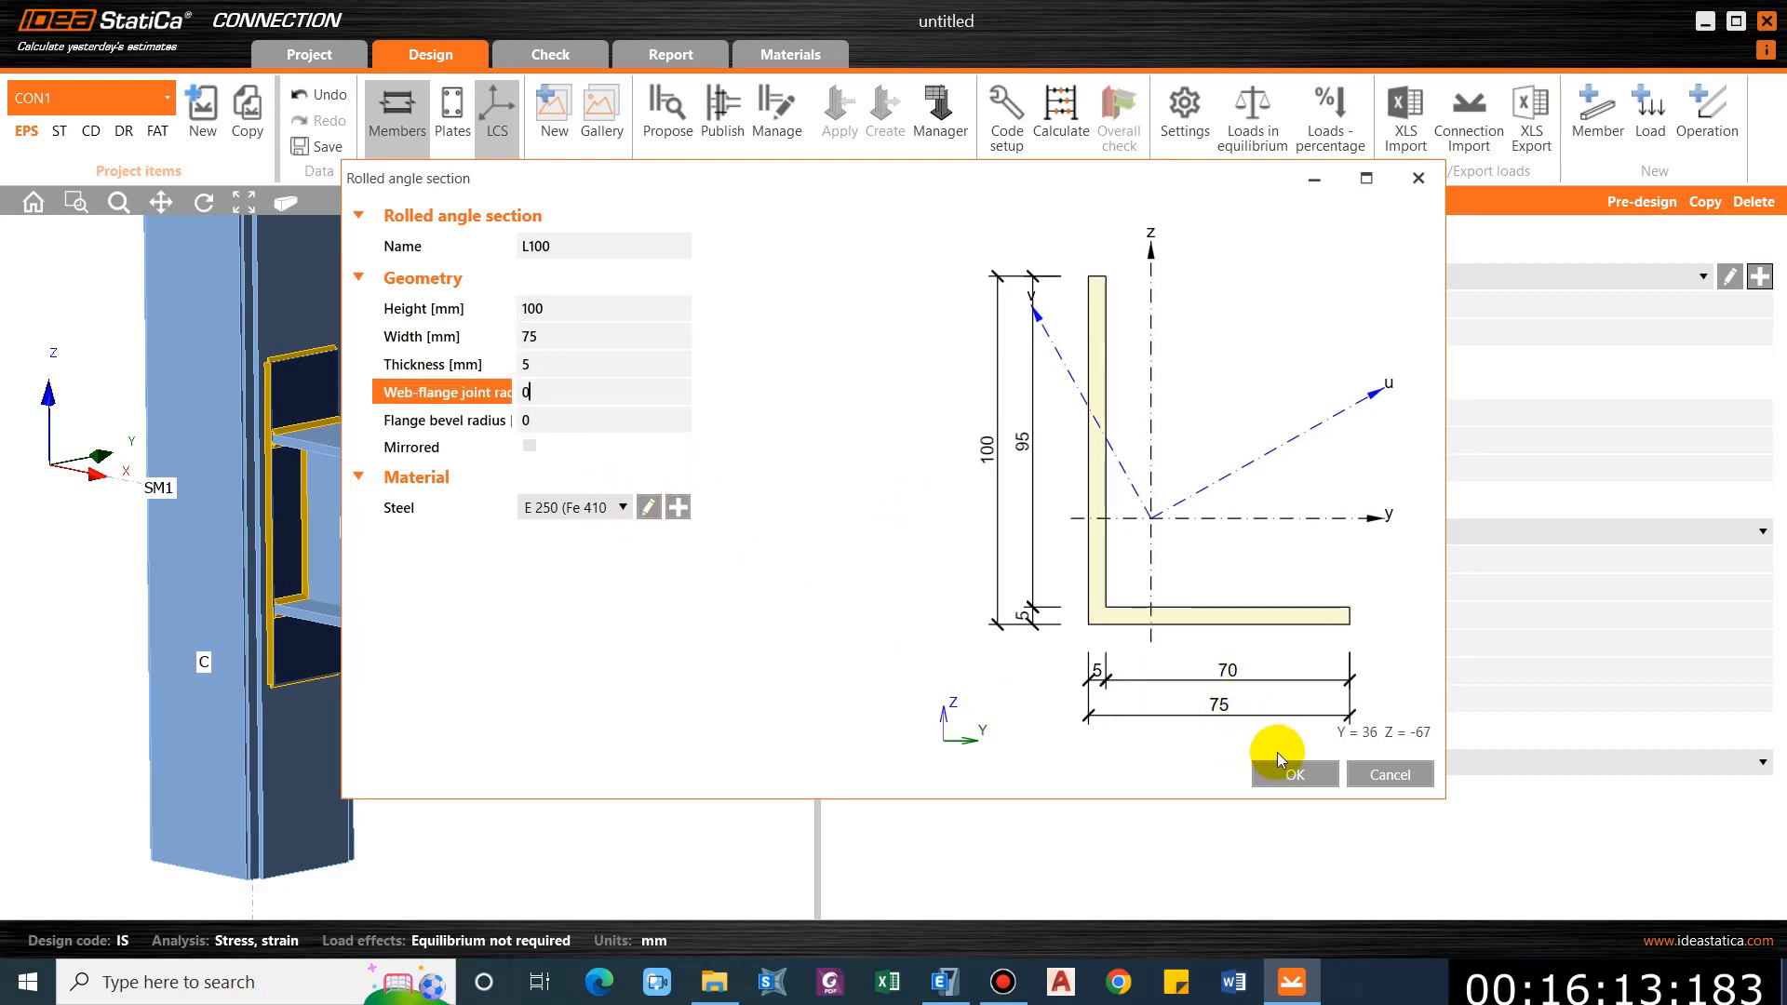
pyautogui.click(1298, 775)
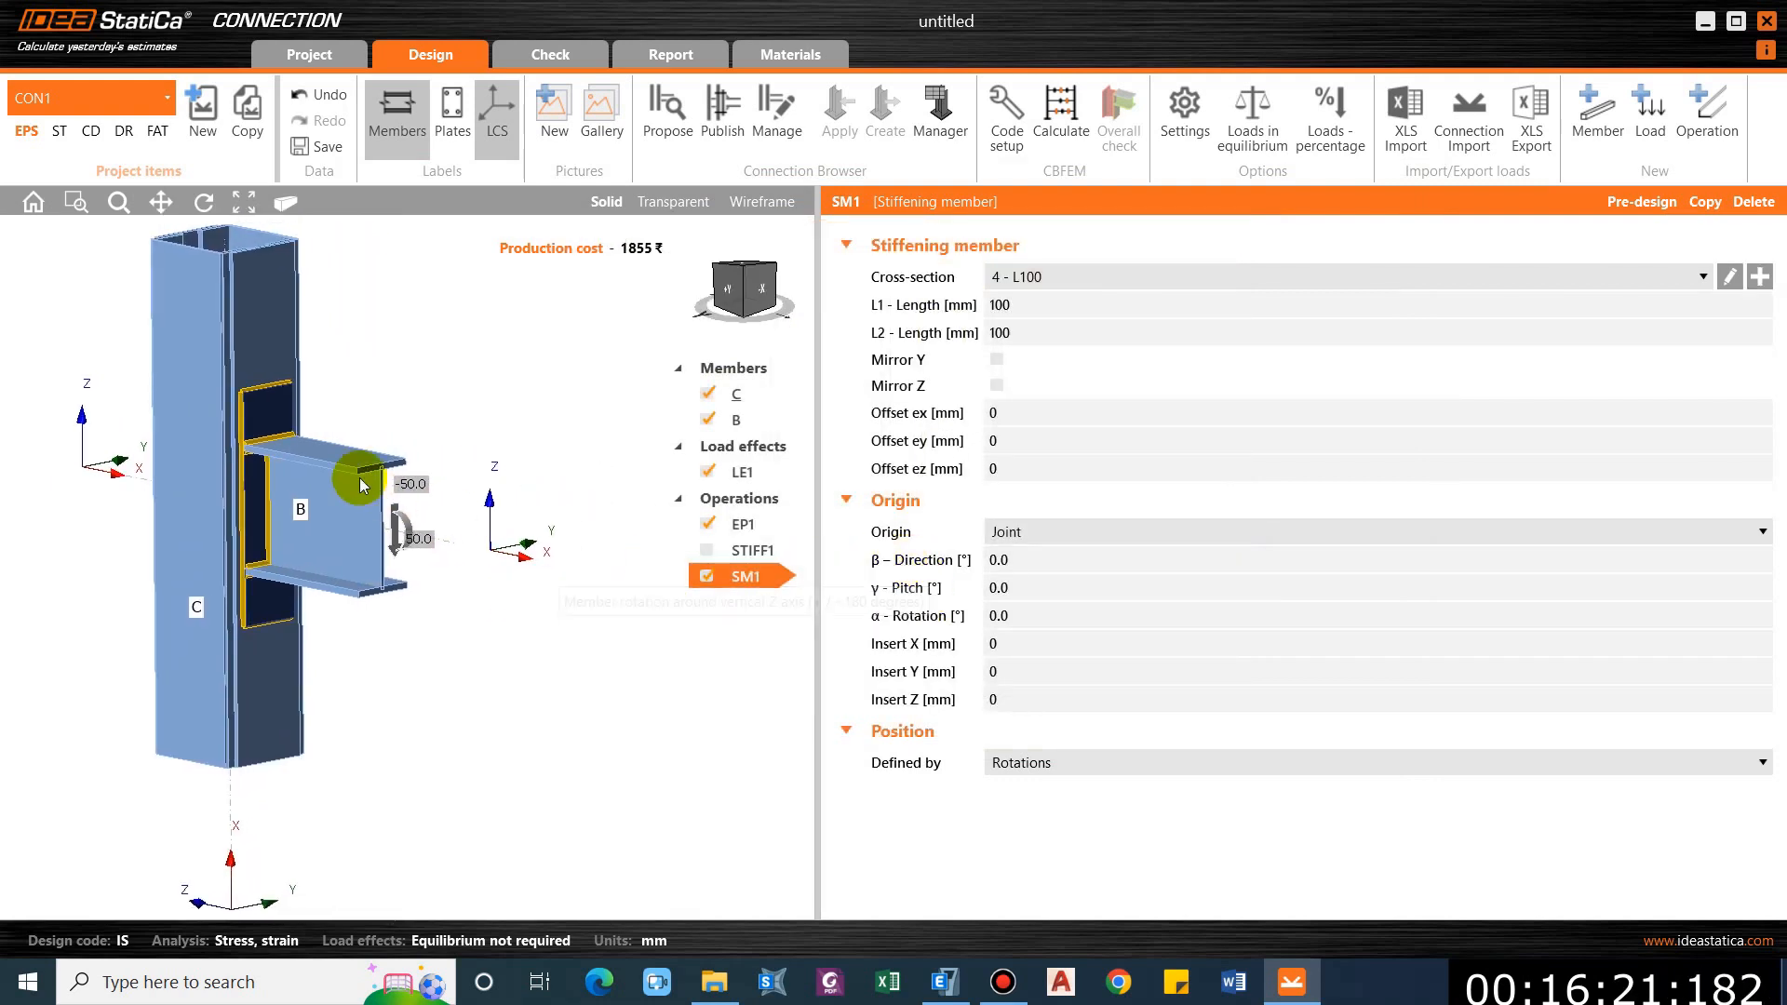
# Examine the column and beam from the side and from above to locate stiffening member SM1.
pyautogui.scroll(2, 353, 477)
pyautogui.scroll(-5, 312, 529)
pyautogui.scroll(2, 327, 502)
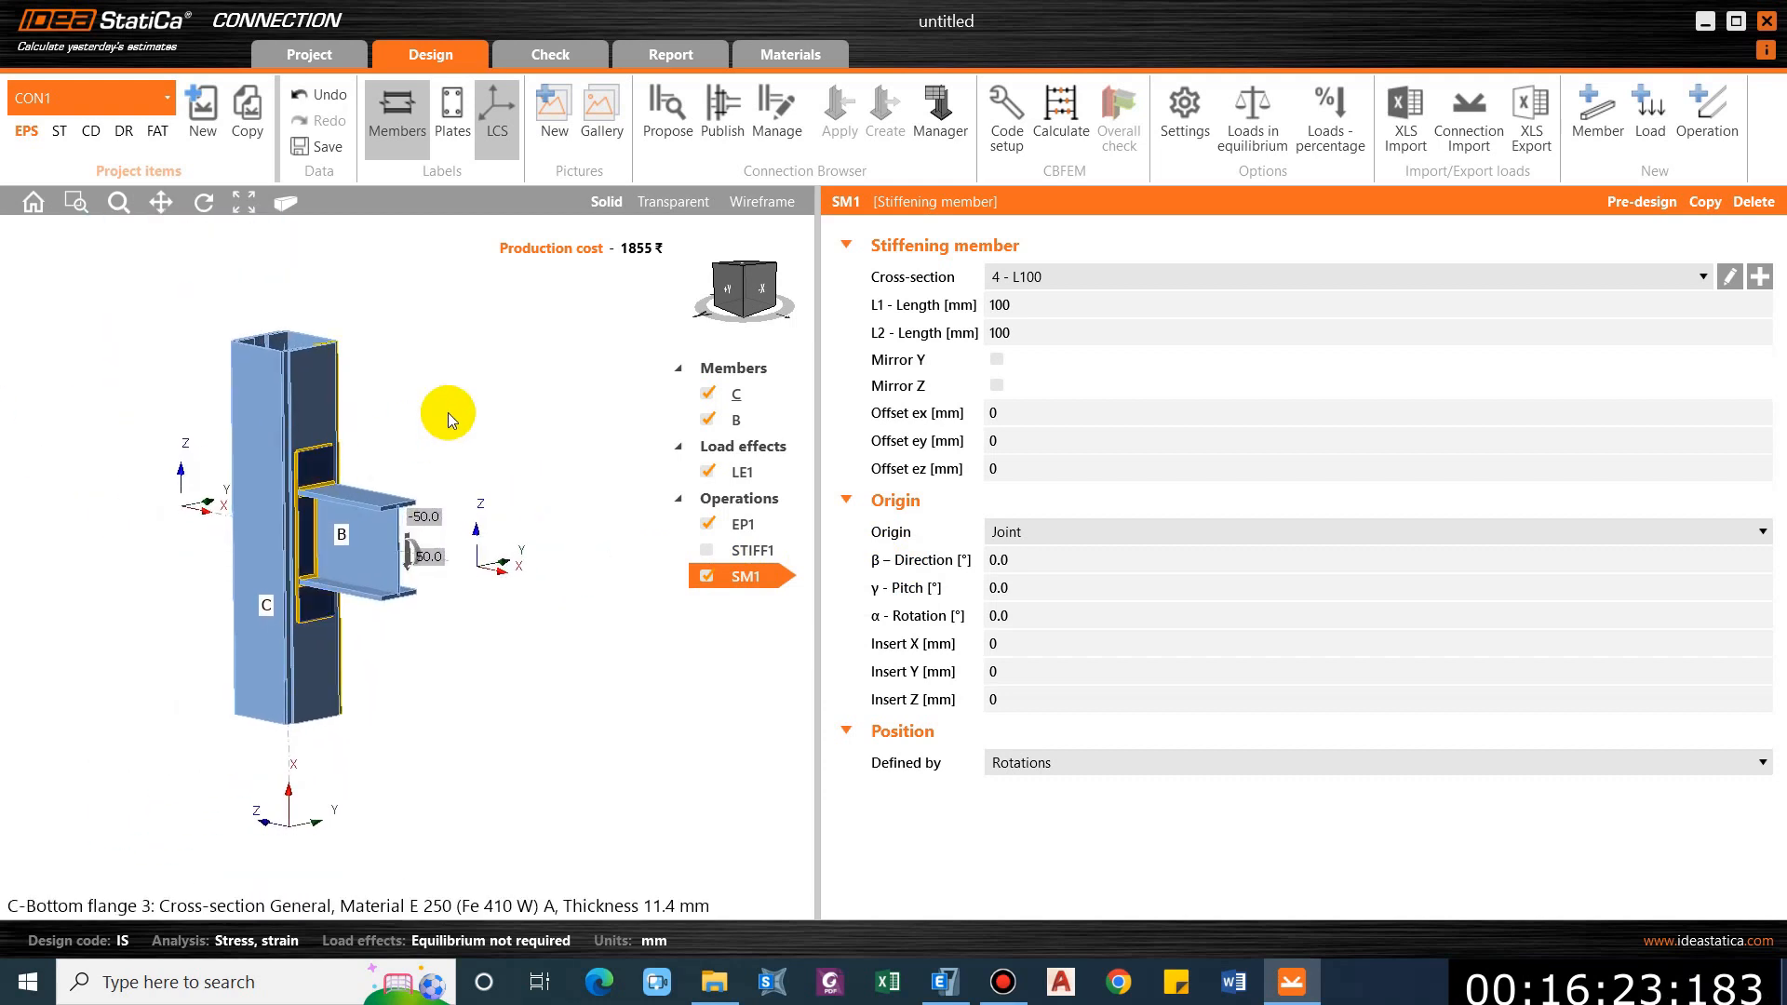
pyautogui.moveTo(449, 415); pyautogui.dragTo(211, 642, button='middle')
pyautogui.scroll(6, 363, 529)
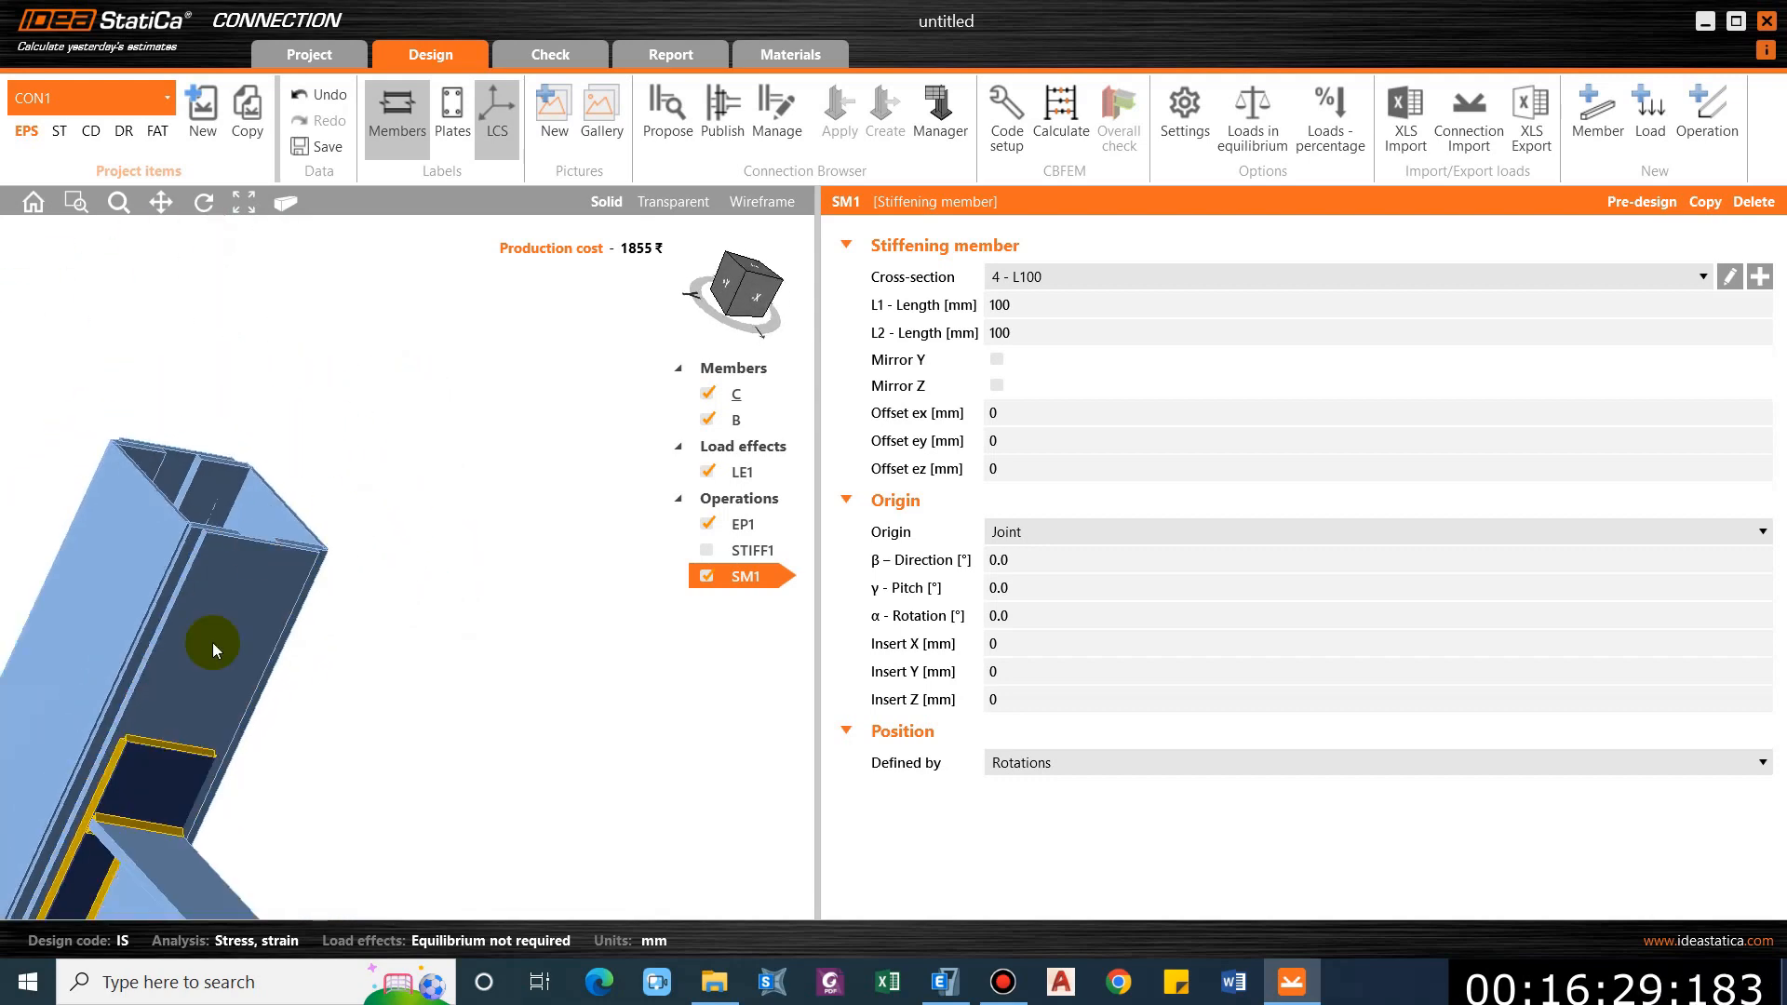
pyautogui.click(738, 296)
pyautogui.scroll(-3, 438, 614)
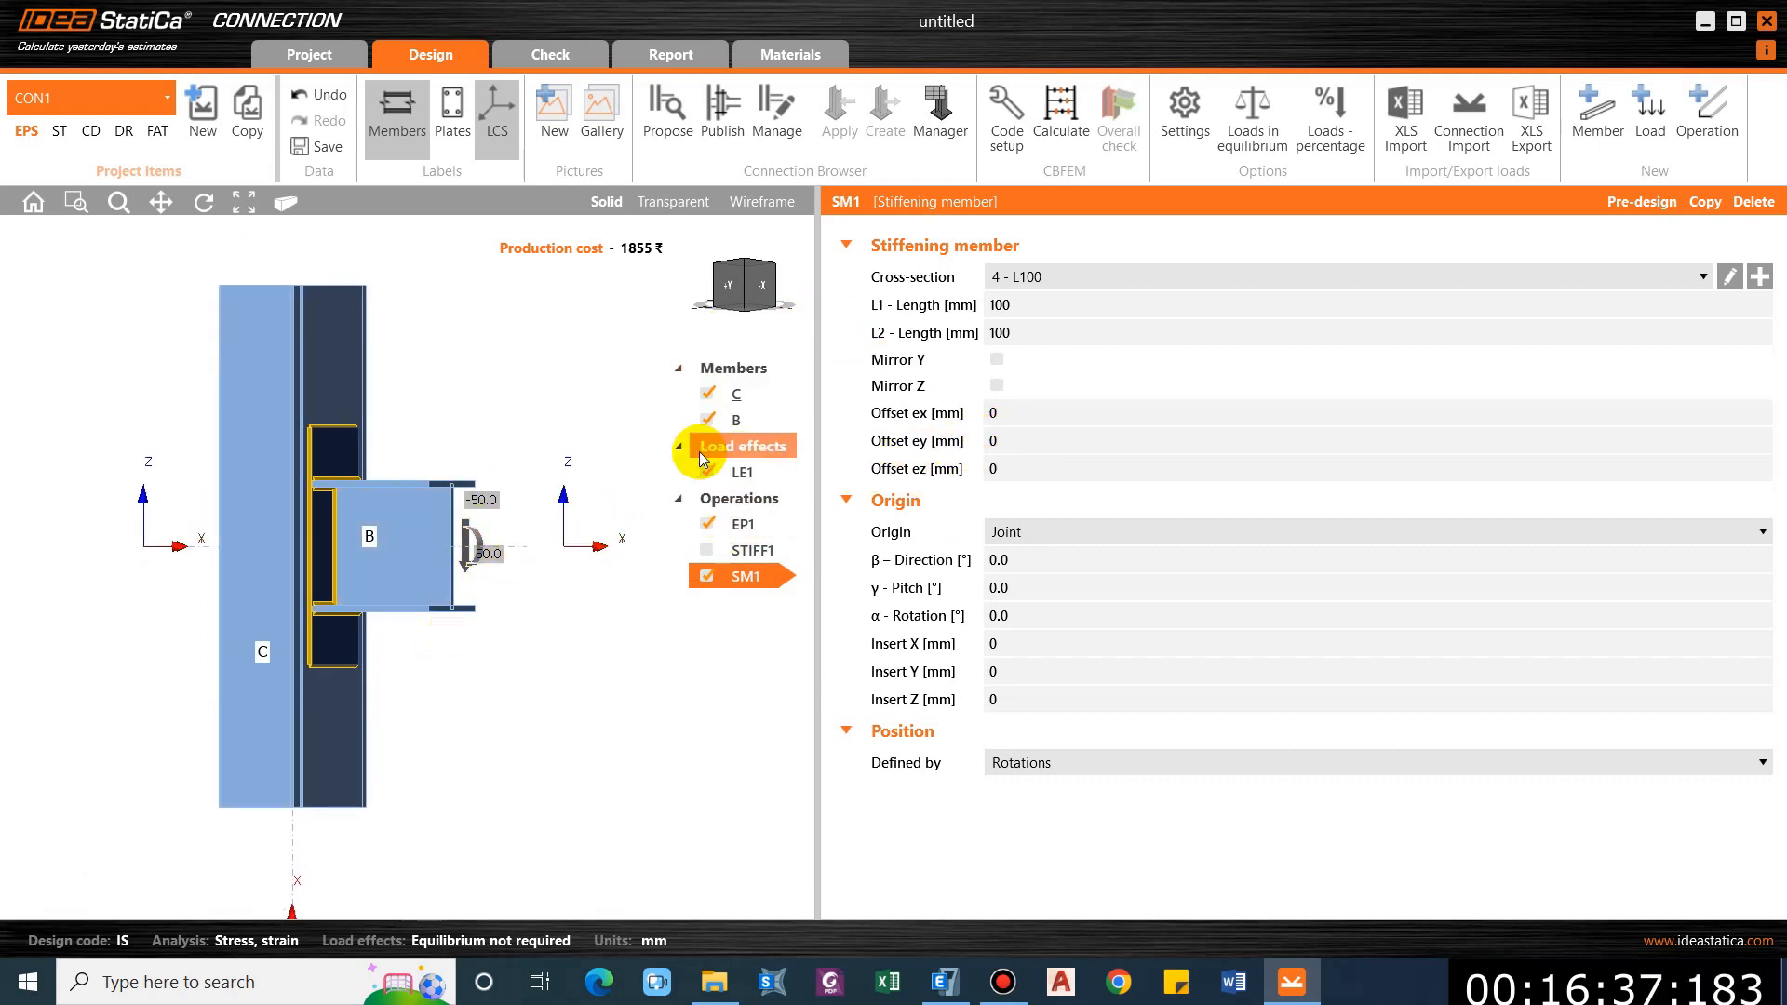
pyautogui.moveTo(403, 605); pyautogui.dragTo(359, 570, button='right')
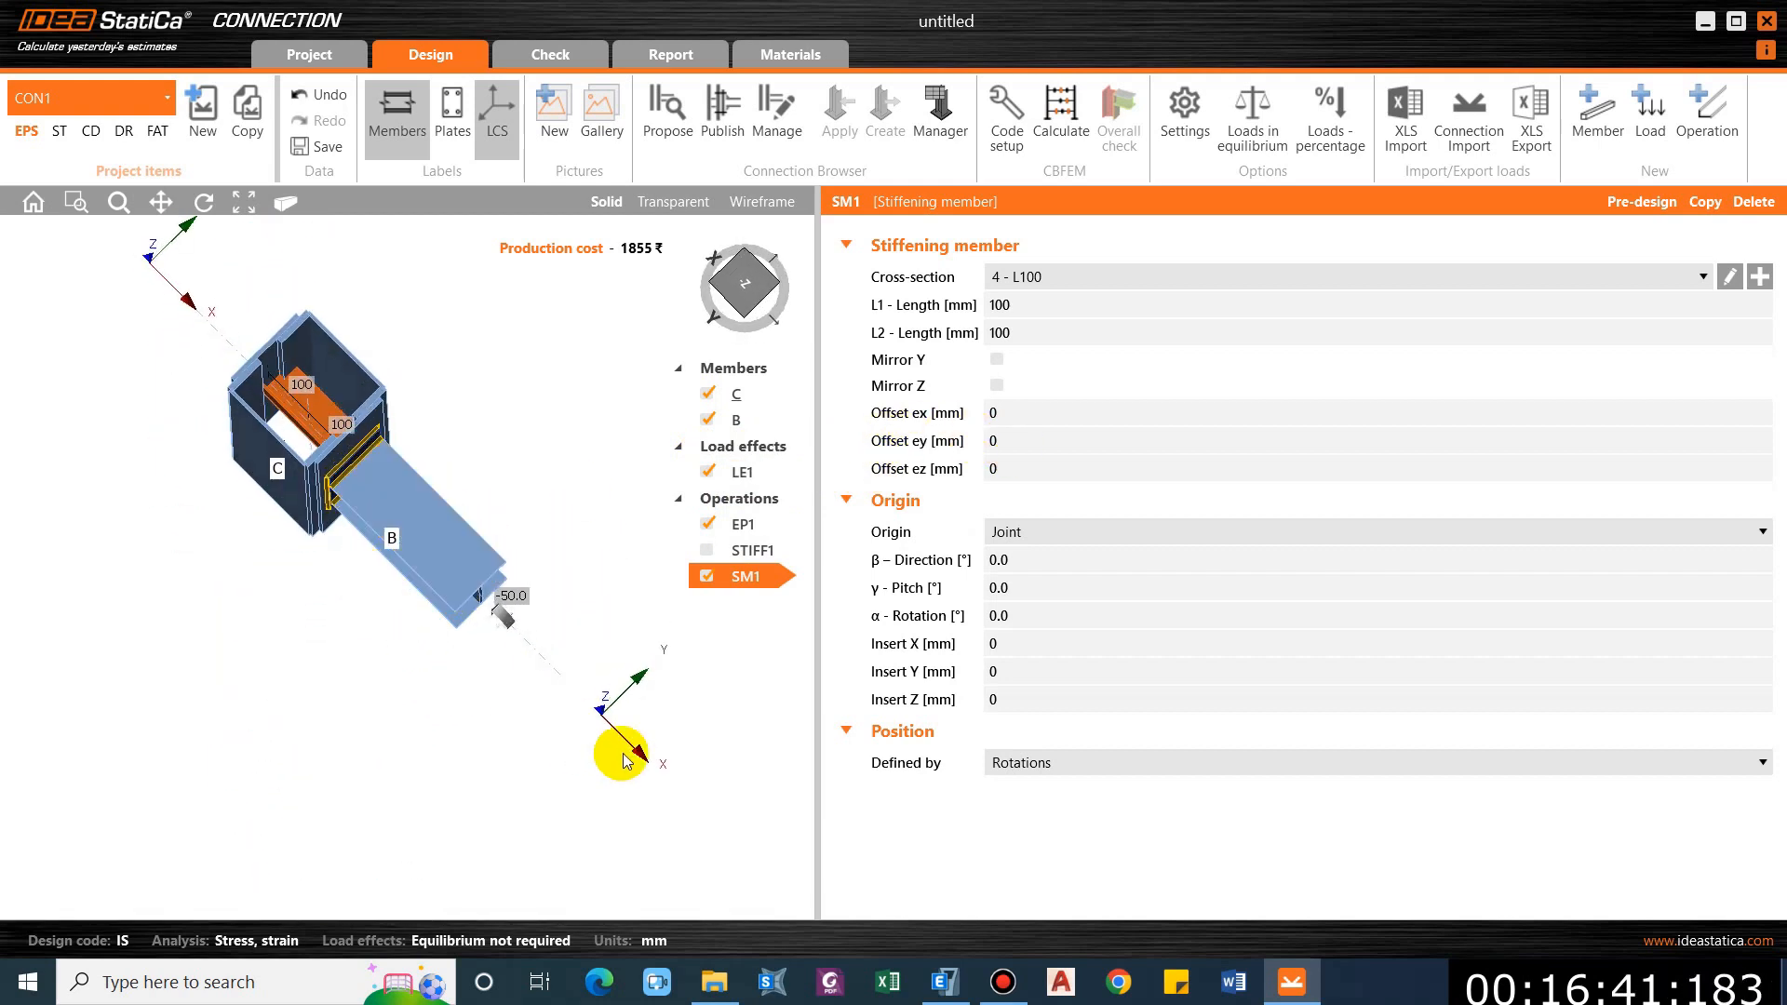
# Try offset ex values of 100 mm and 300 mm to move SM1 out of the column along the beam.
pyautogui.click(994, 412)
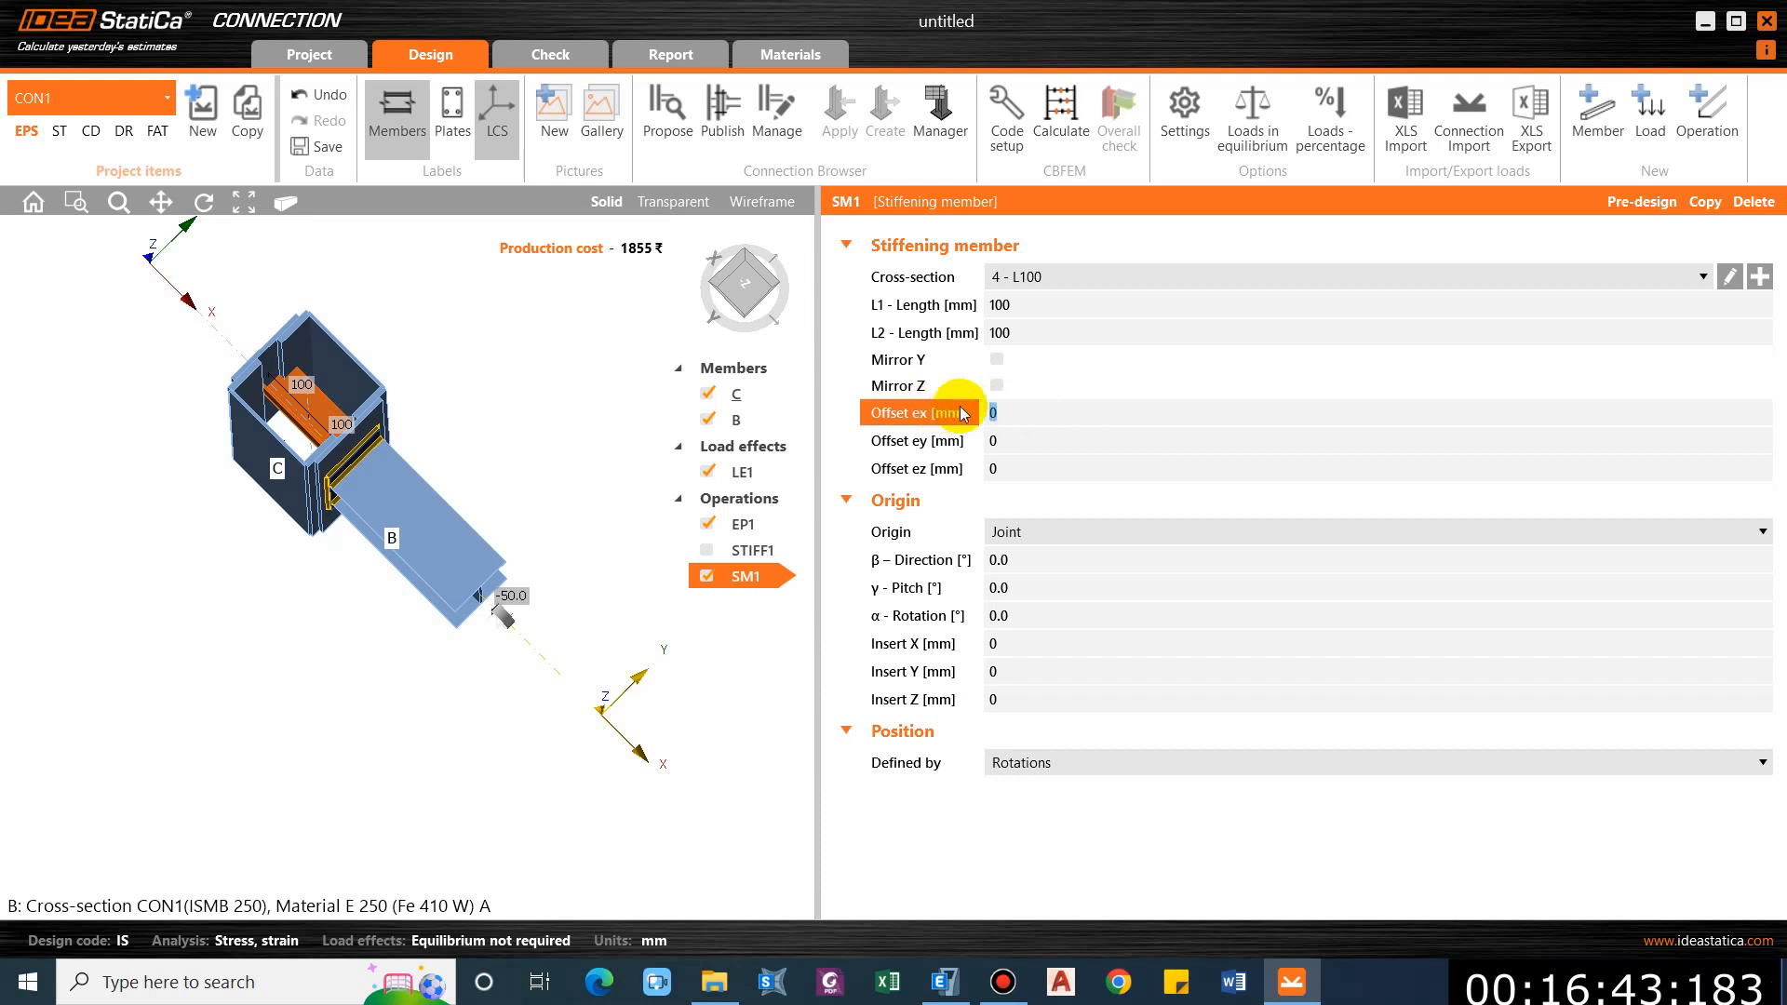
pyautogui.press('Tab')
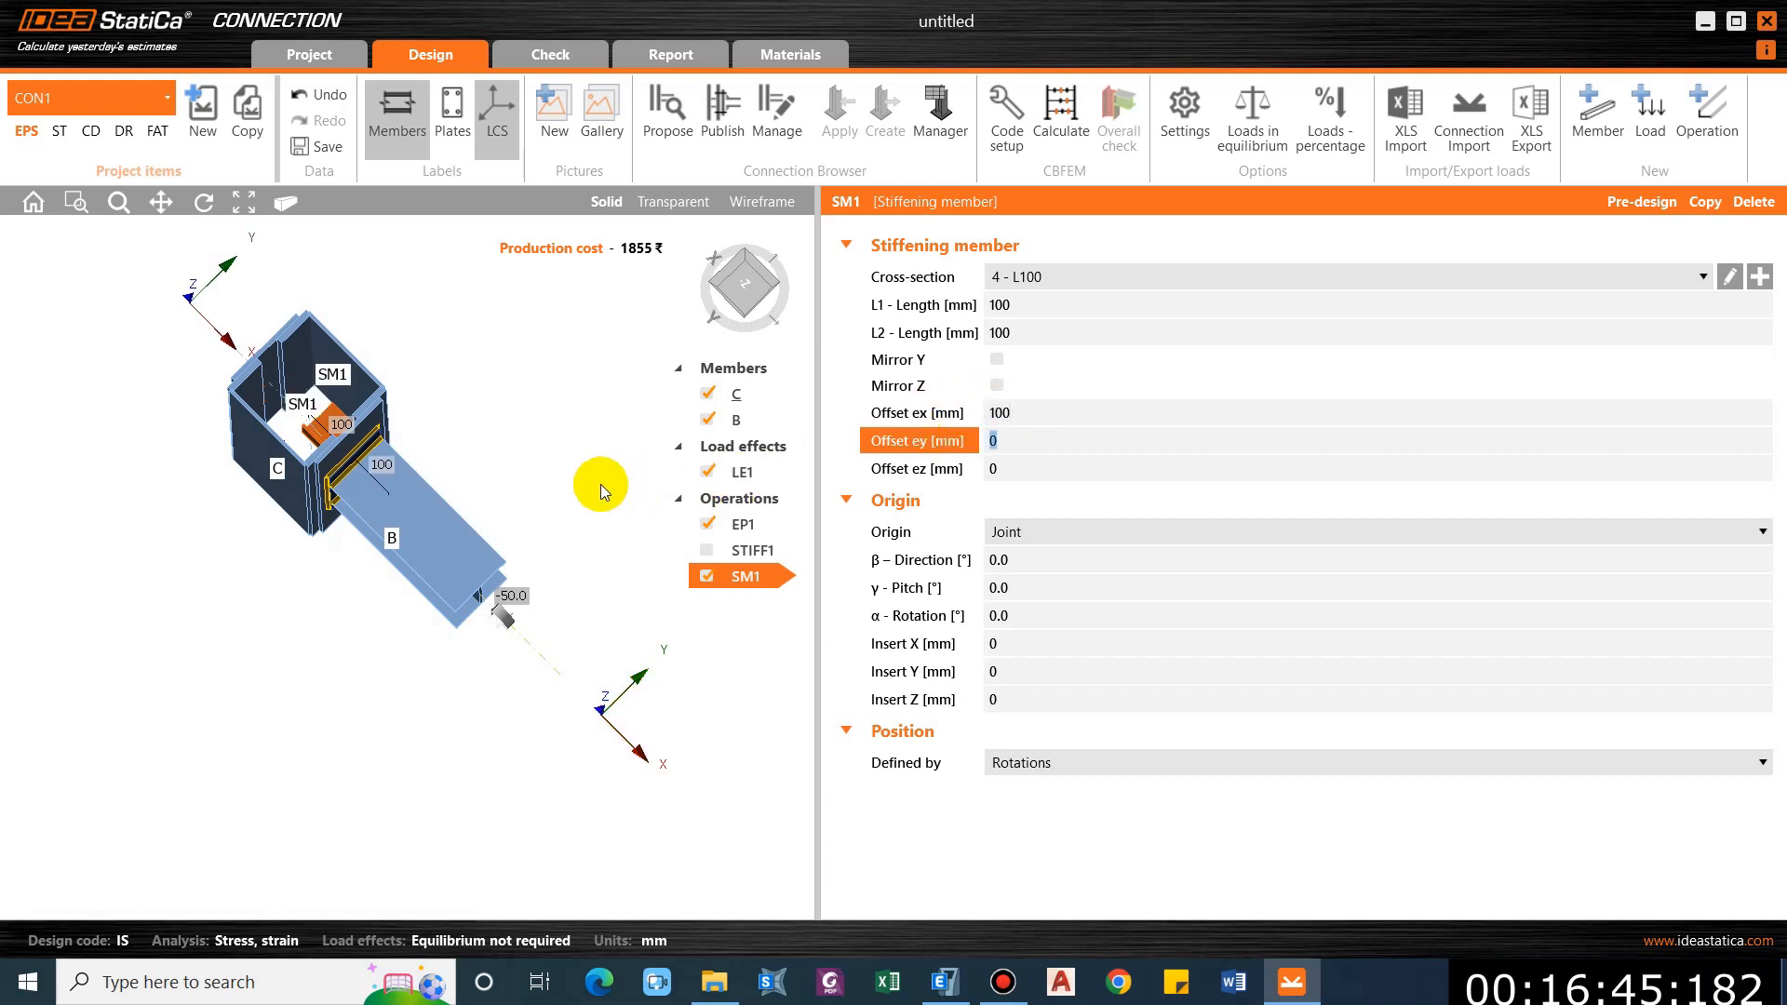
pyautogui.click(962, 410)
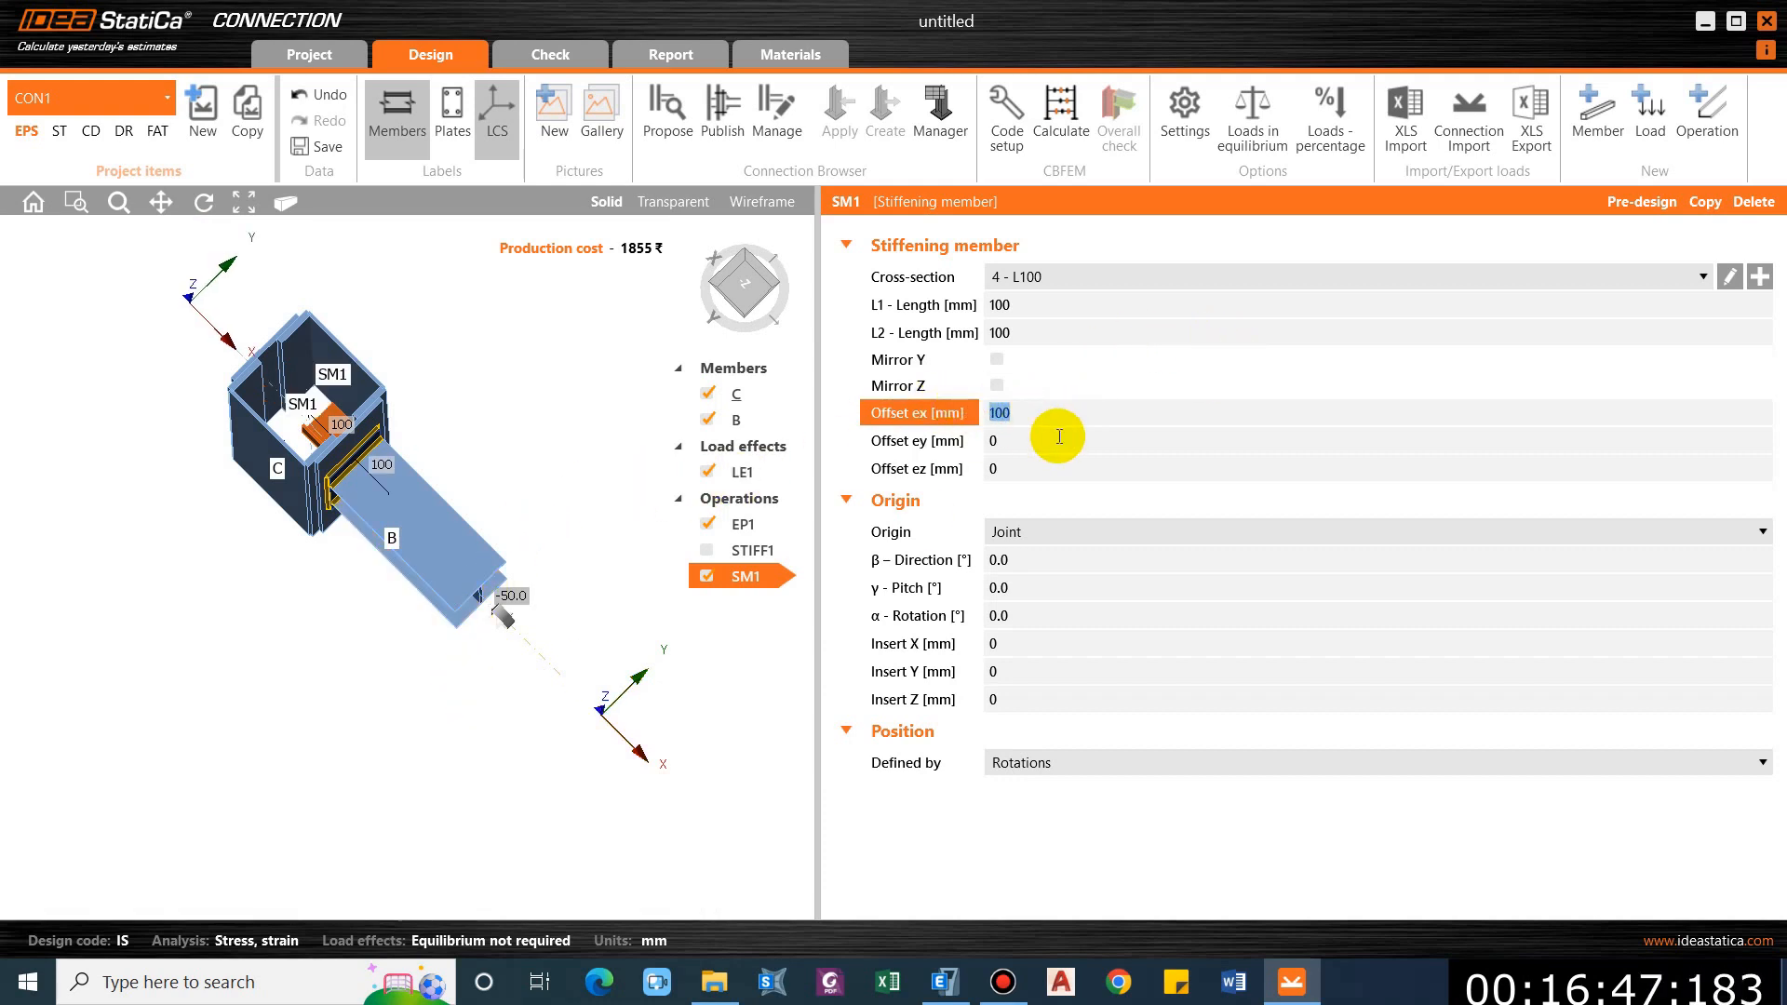
pyautogui.write('300')
pyautogui.press('Tab')
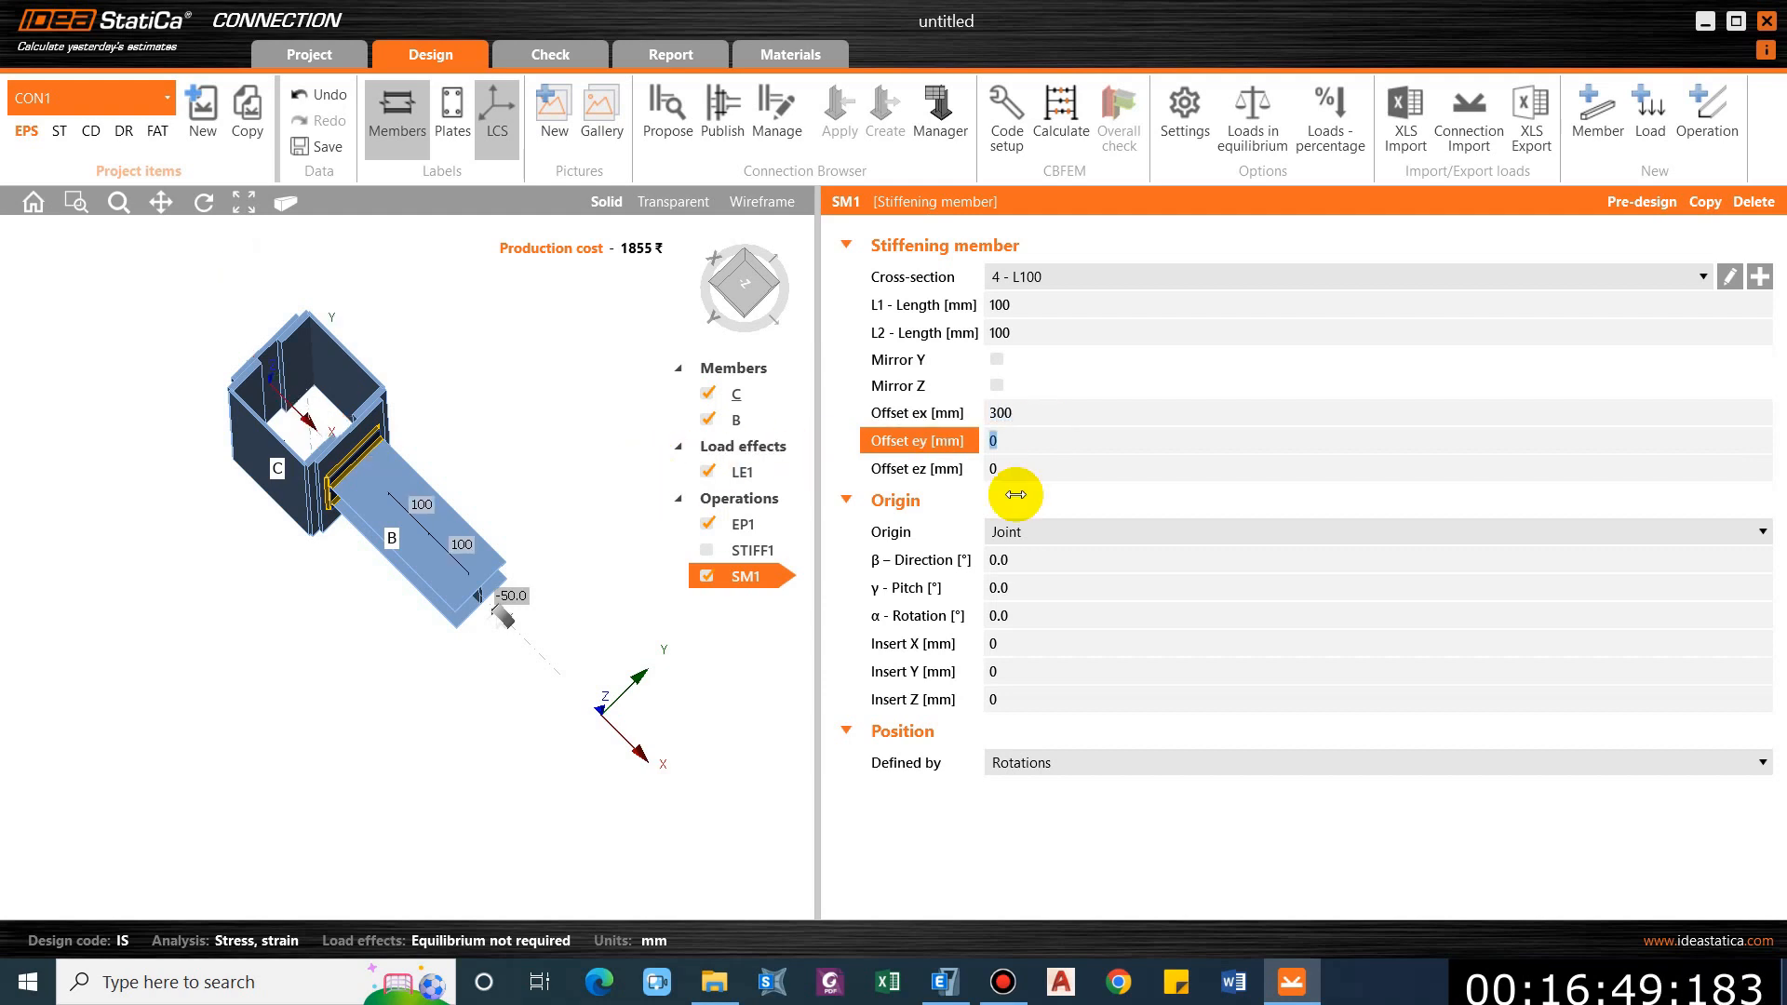
# Set SM1's offset ez to 150 mm to raise the stiffening angle above the beam's top flange.
pyautogui.click(872, 471)
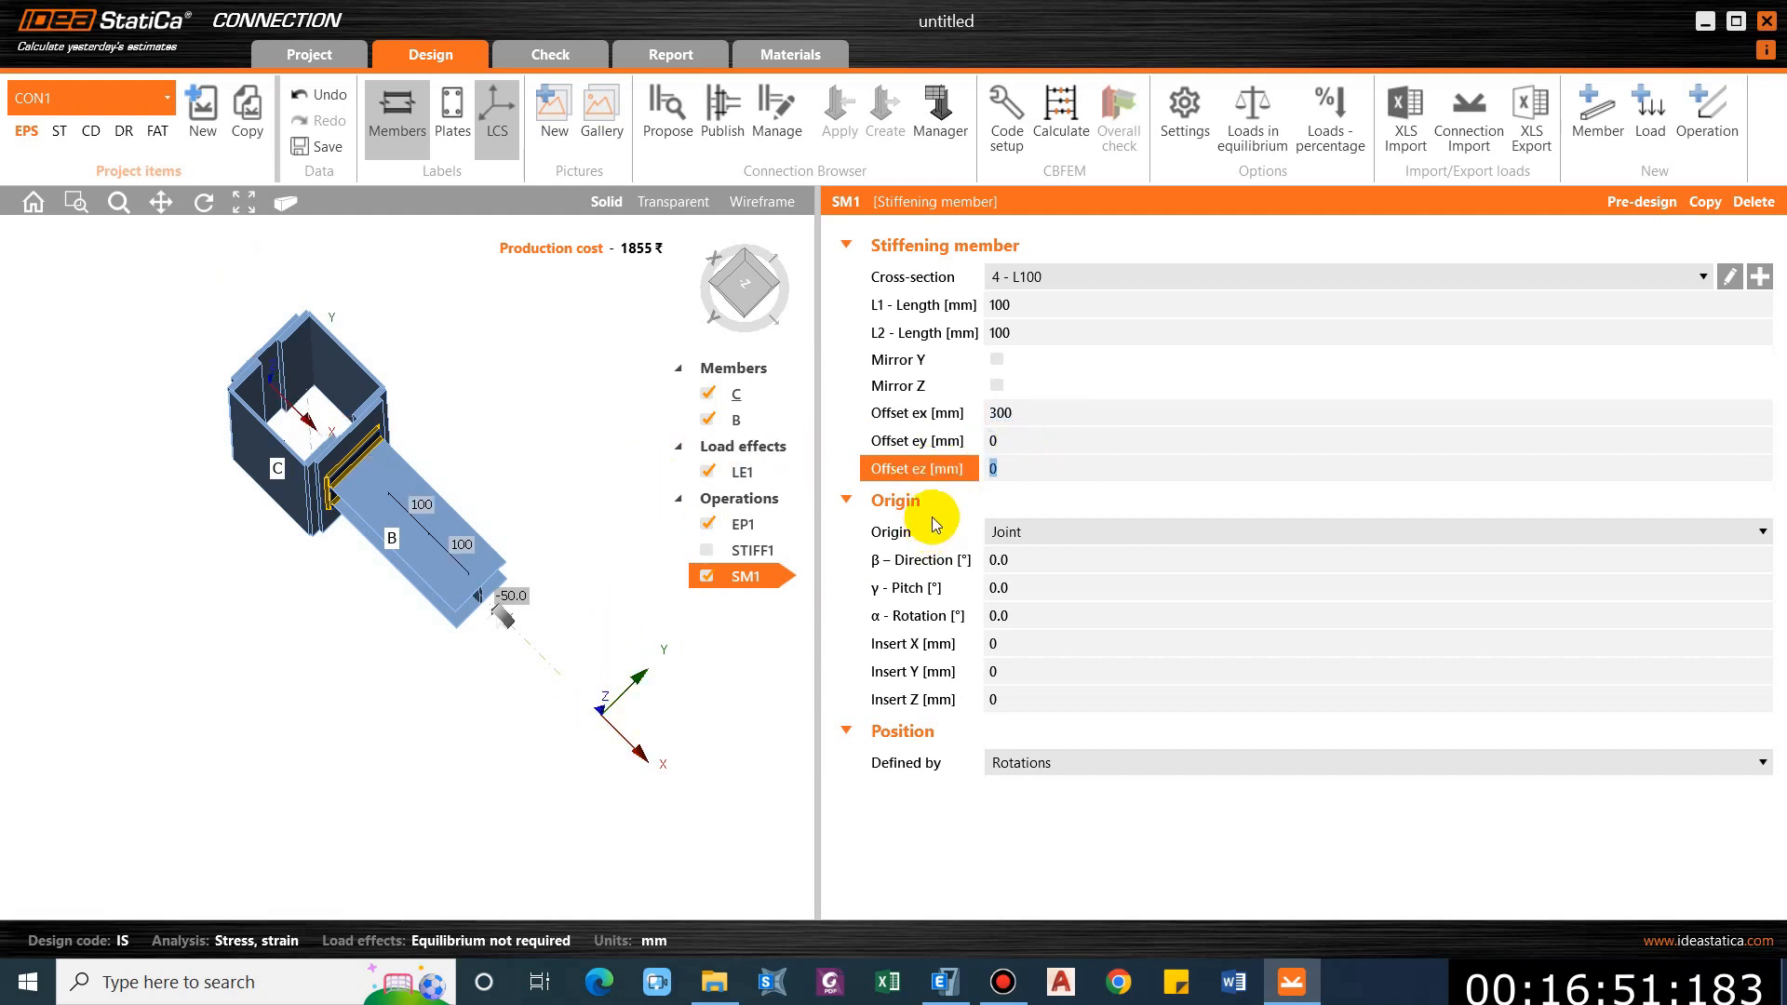
pyautogui.write('150')
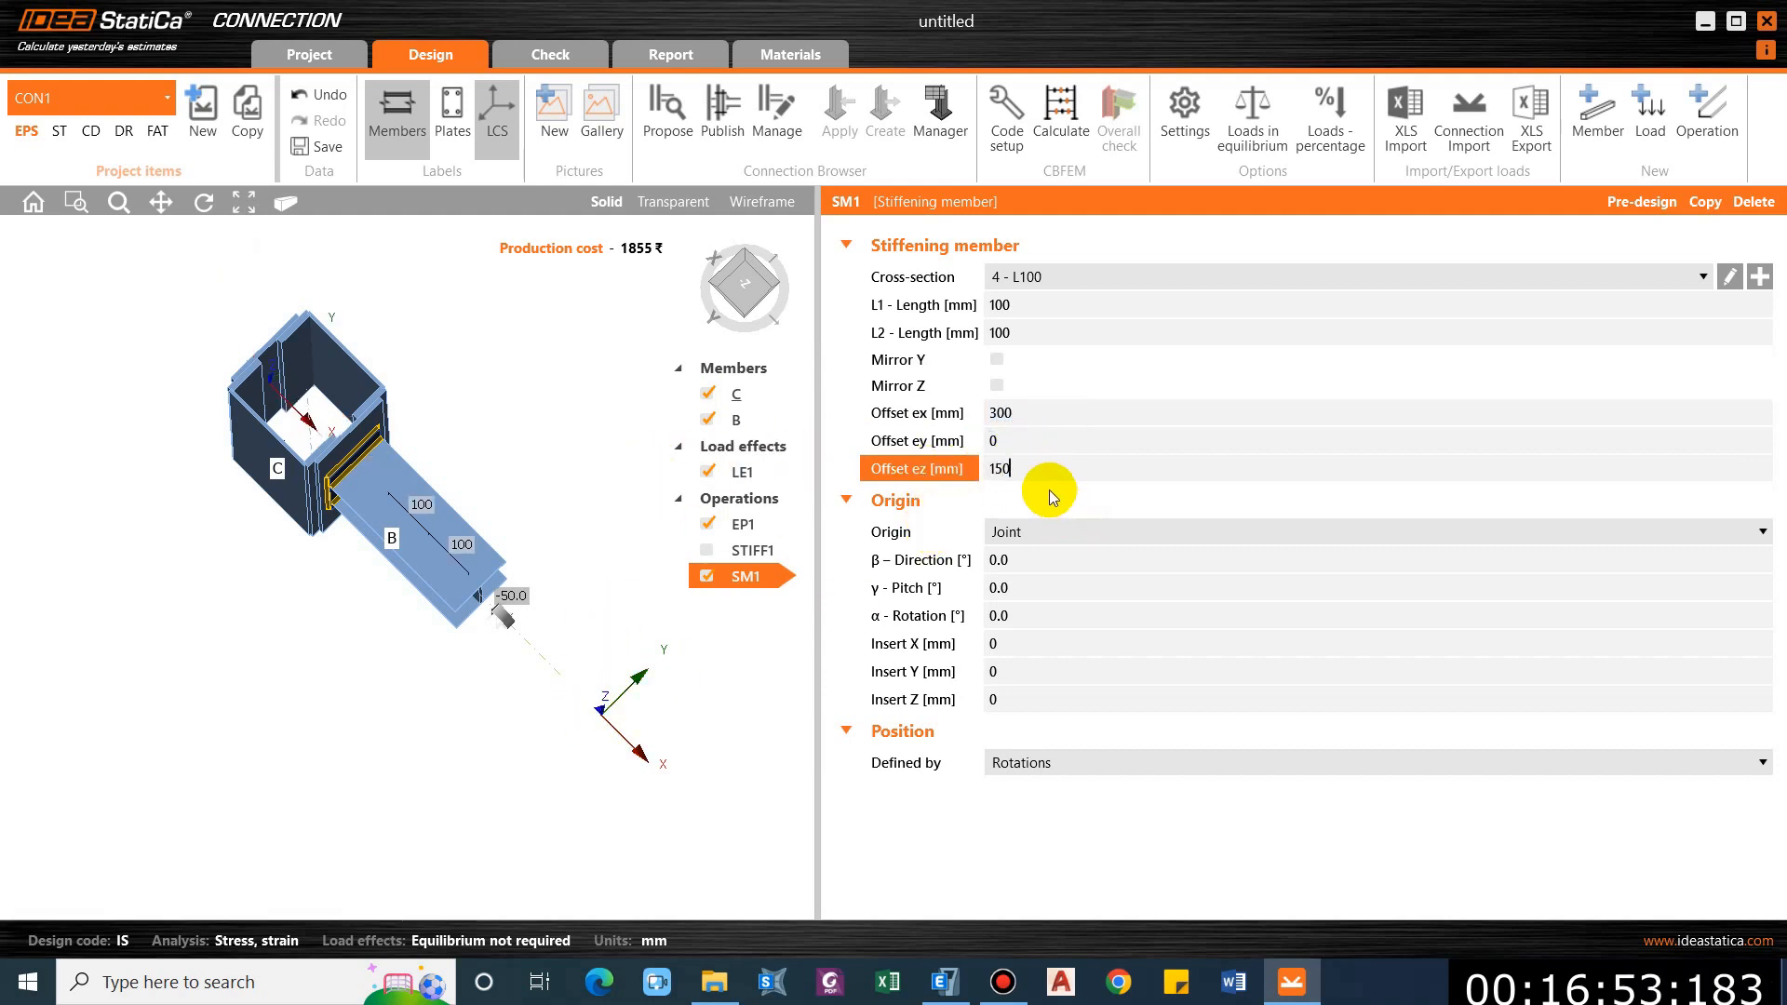
pyautogui.press('Tab')
# Rotate stiffening member SM1 to a β direction of -90° and reset its offset ex to 0.
pyautogui.moveTo(518, 670); pyautogui.dragTo(461, 441, button='right')
pyautogui.scroll(4, 462, 435)
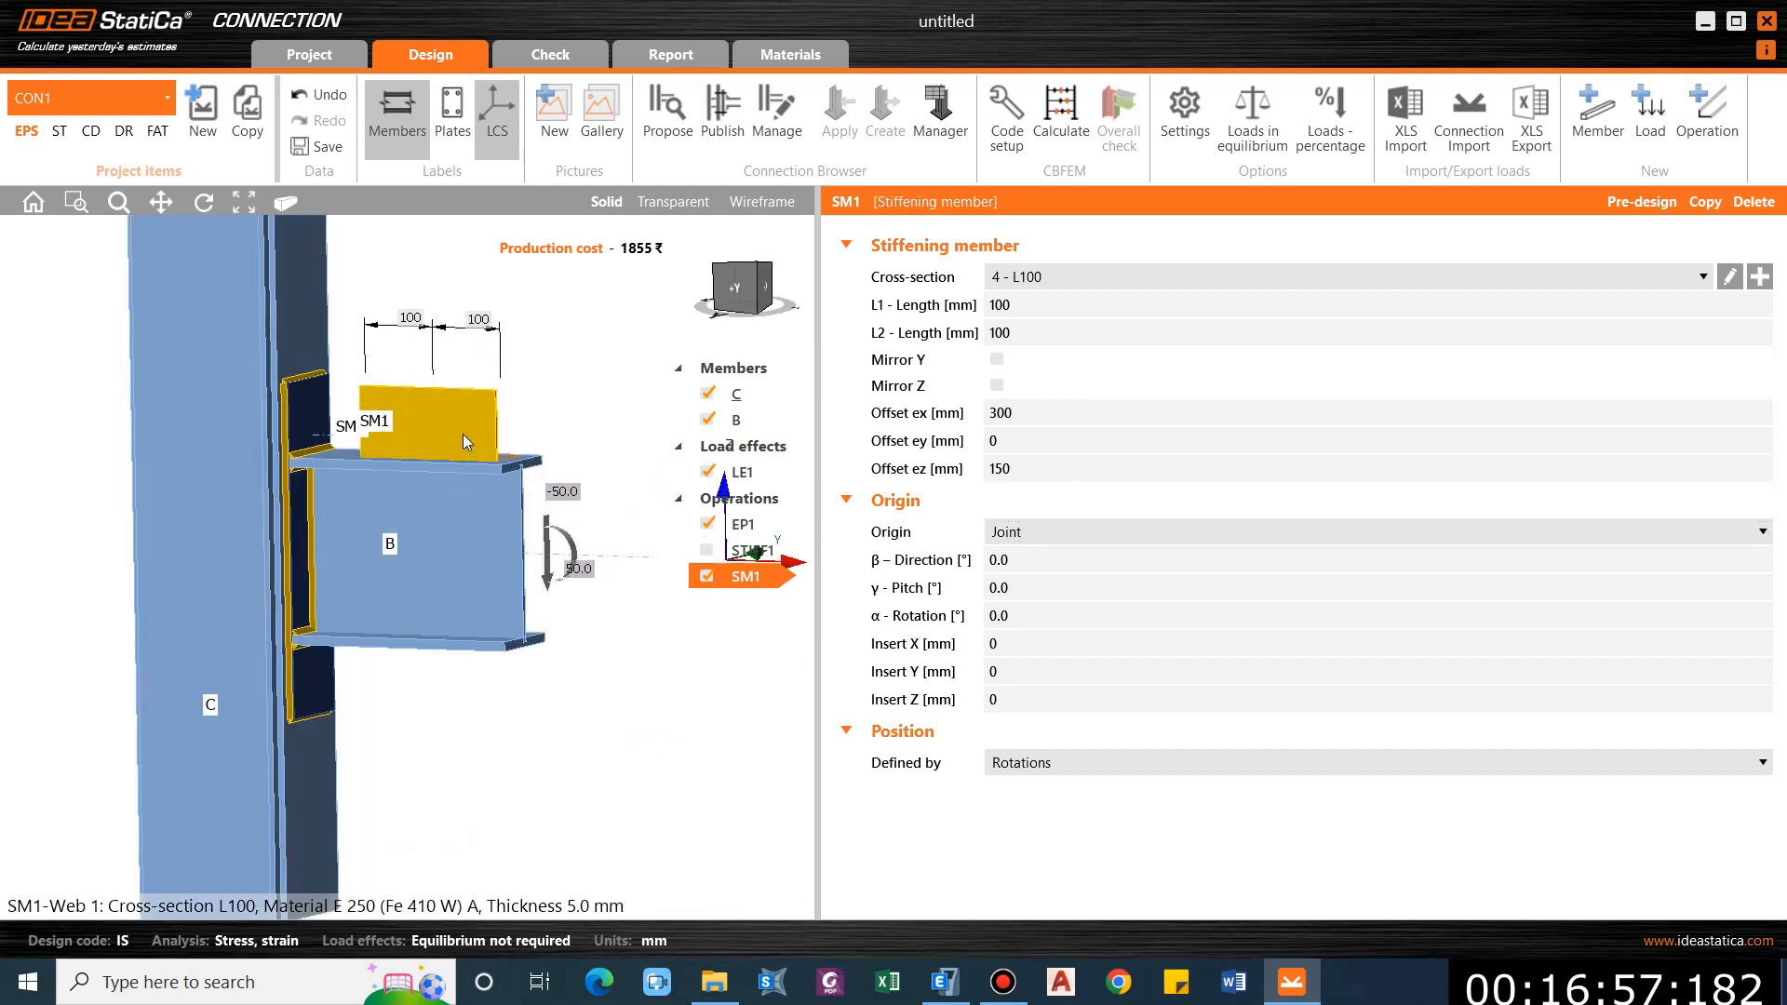
pyautogui.moveTo(570, 422); pyautogui.dragTo(562, 432, button='right')
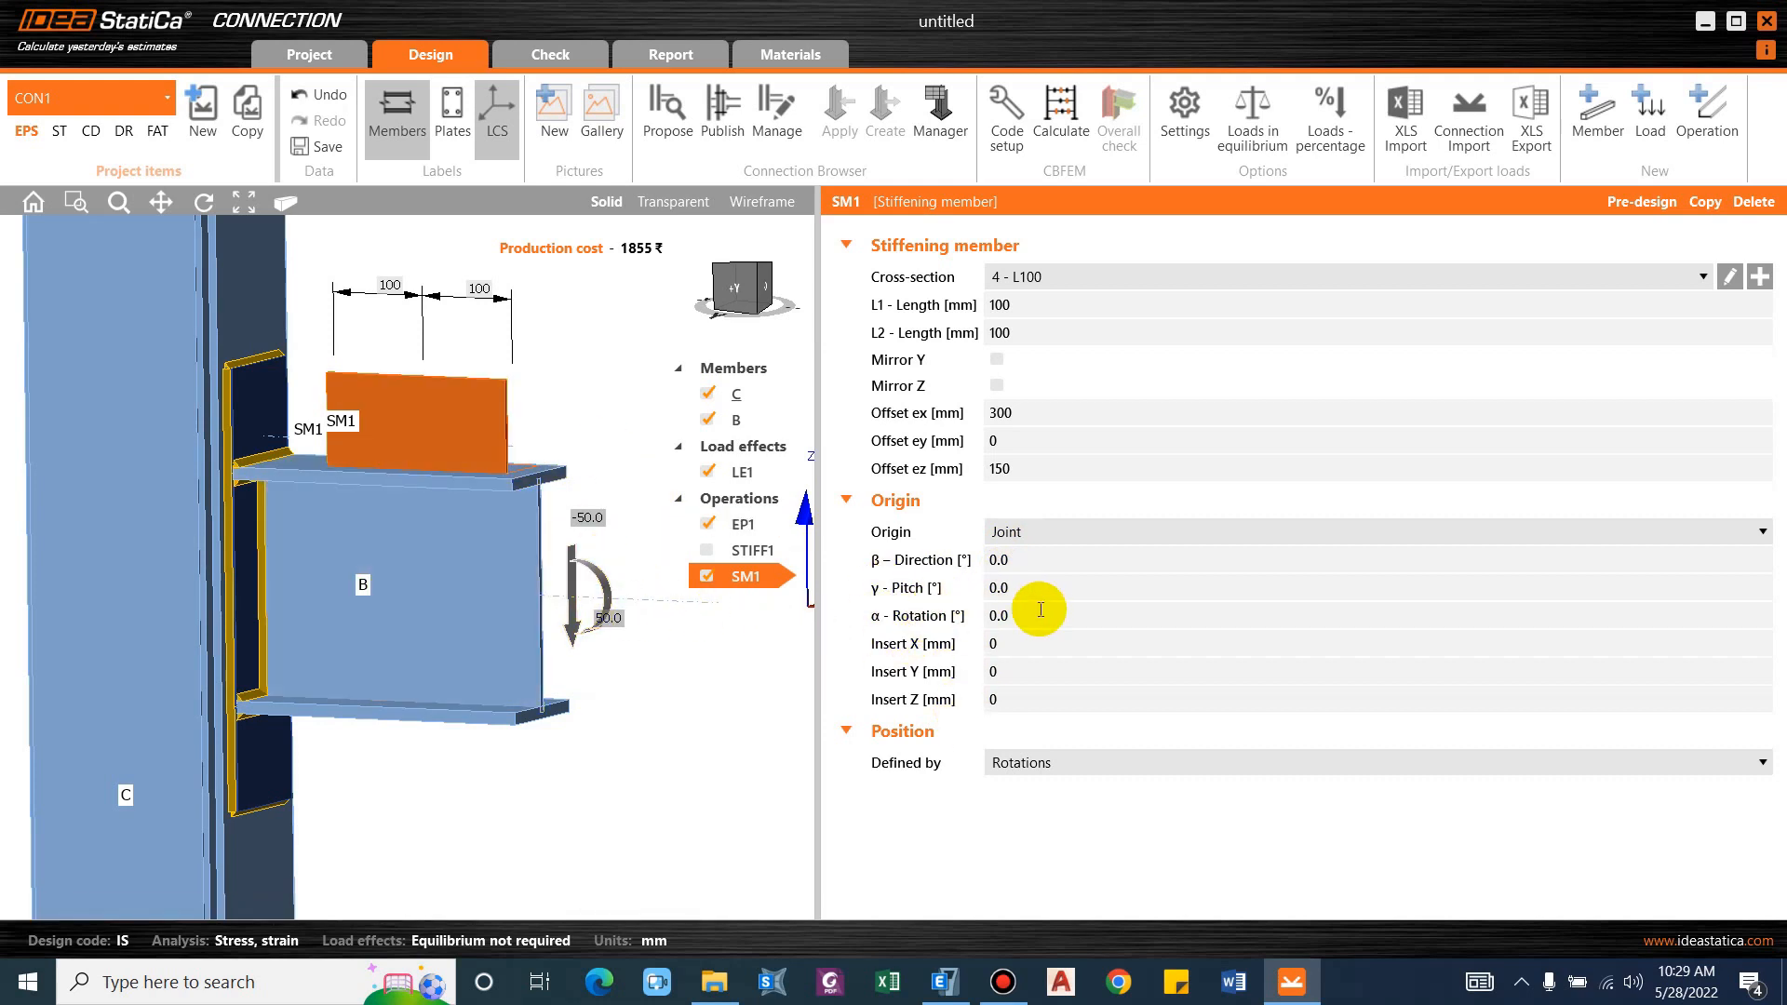
pyautogui.click(1035, 560)
pyautogui.write('-90')
pyautogui.press('Tab')
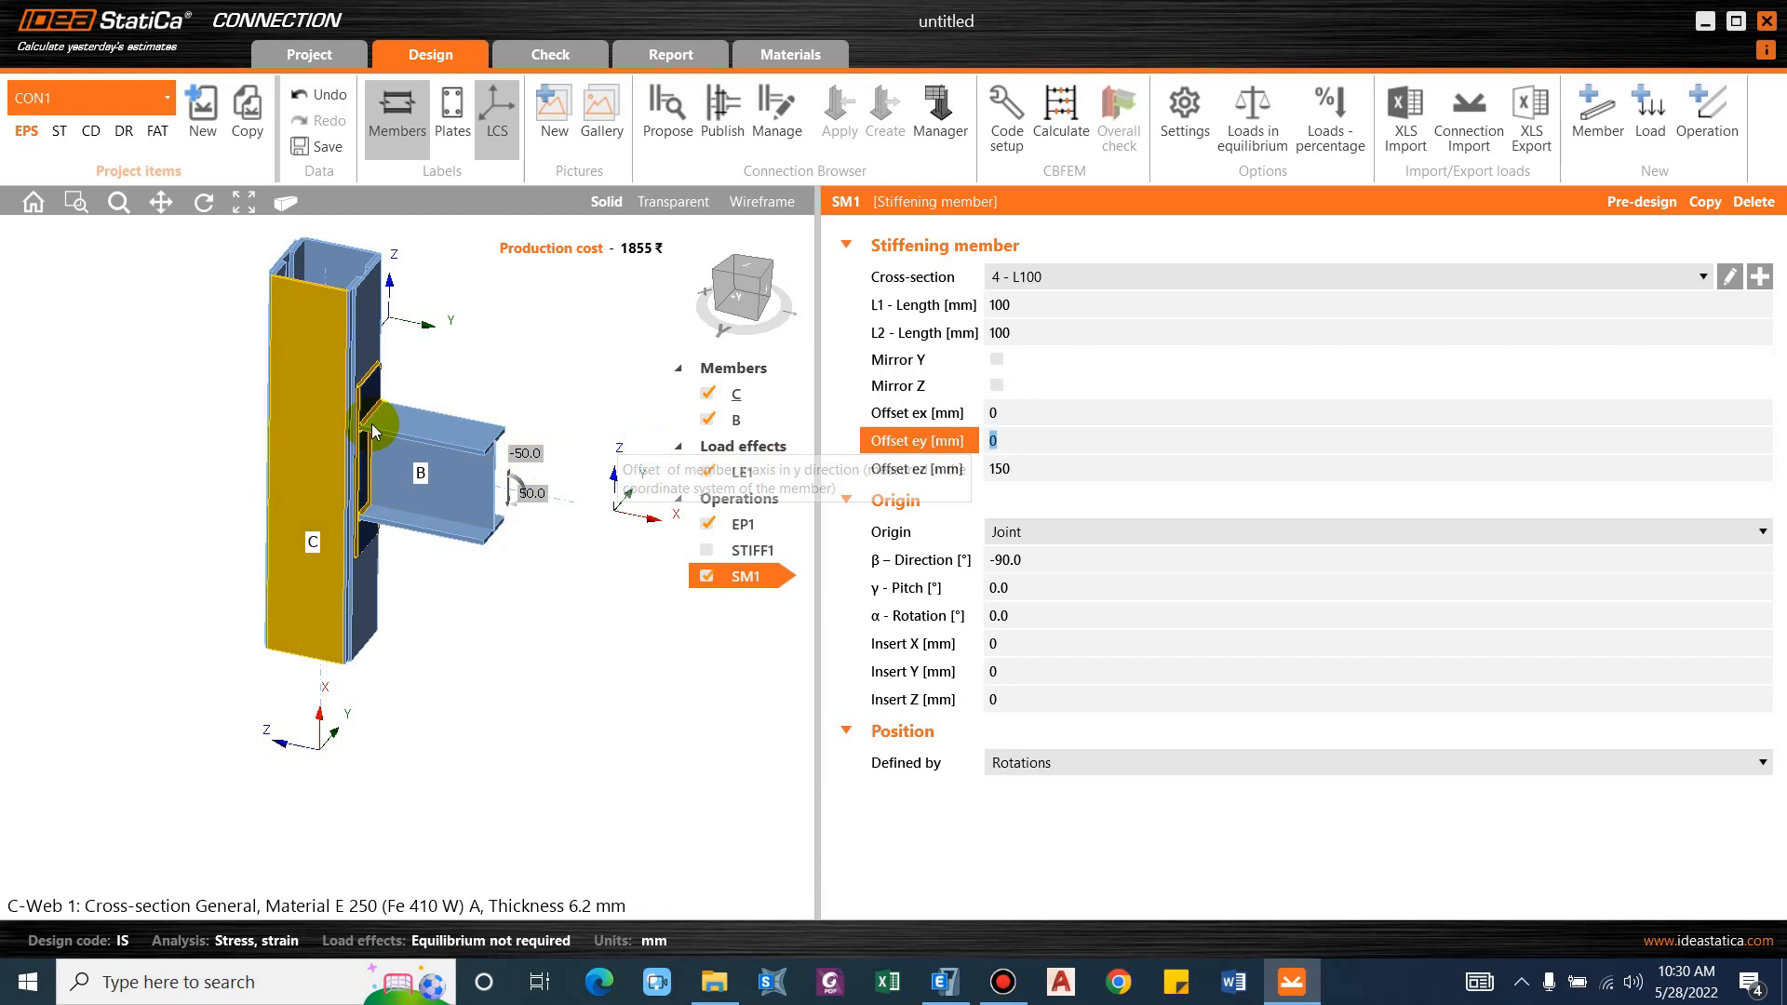
# Shift SM1 along the beam with an offset ey of 300 mm, and reduce that offset to 150 mm.
pyautogui.scroll(2, 371, 422)
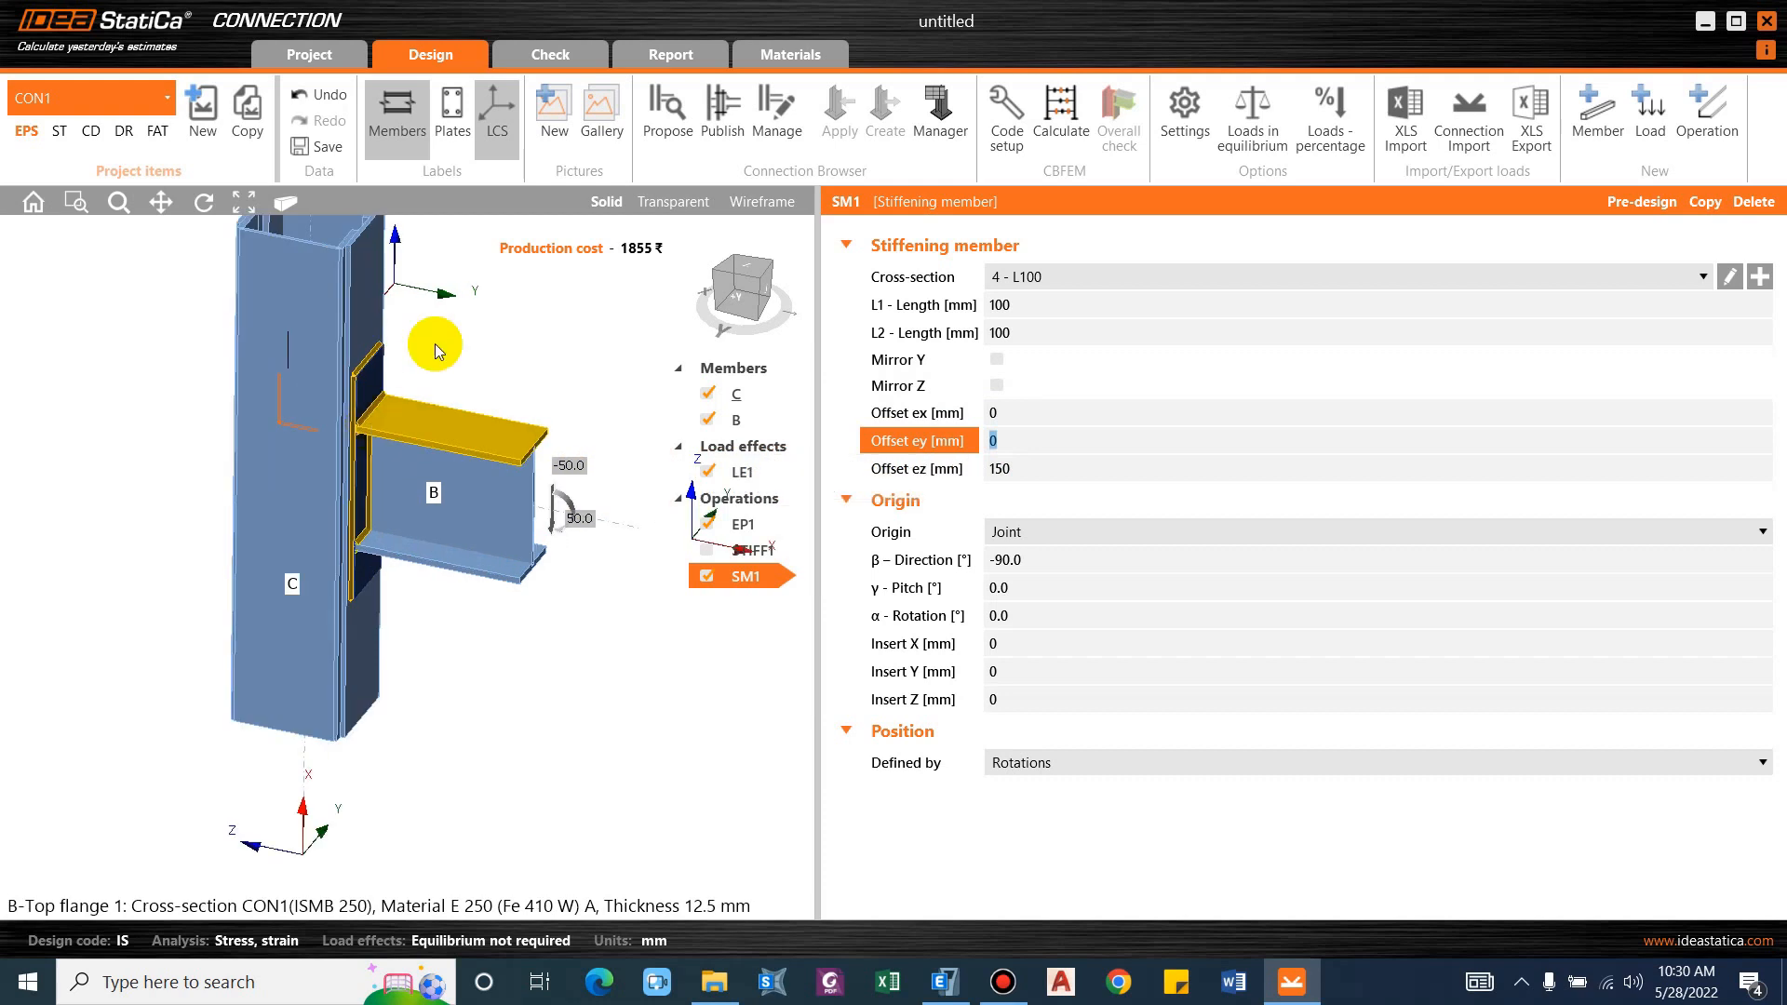
pyautogui.moveTo(404, 345); pyautogui.dragTo(332, 288, button='right')
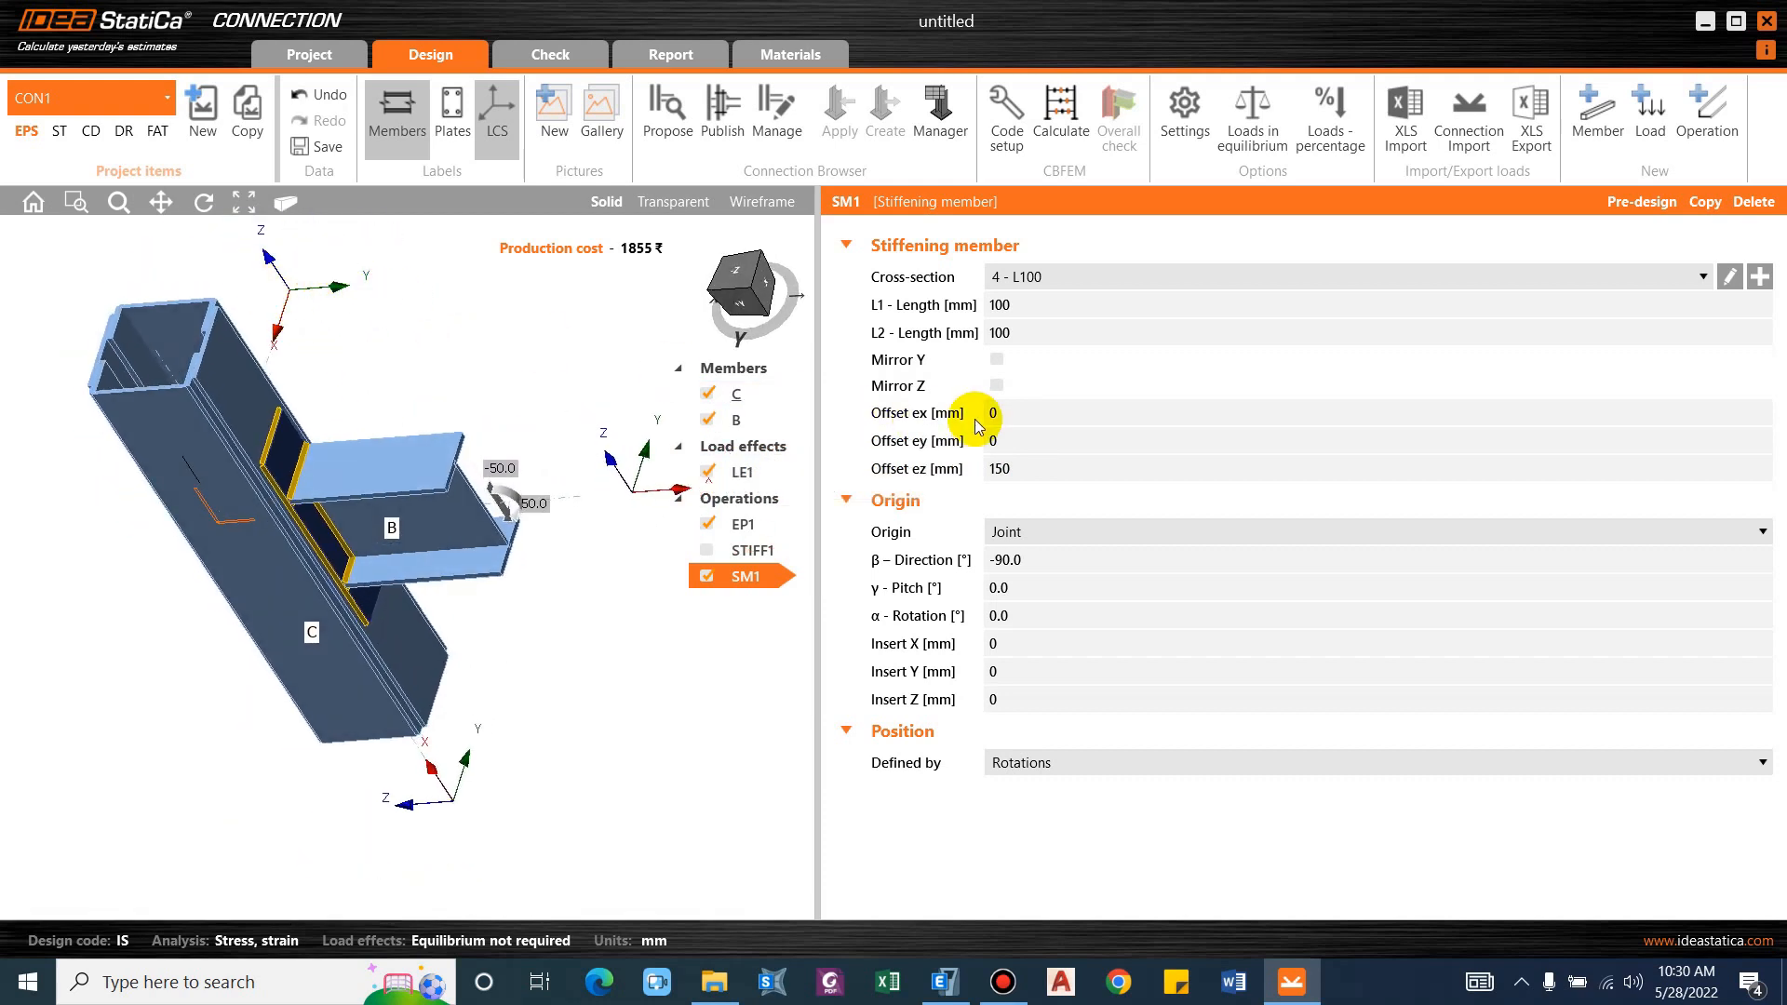
pyautogui.click(874, 443)
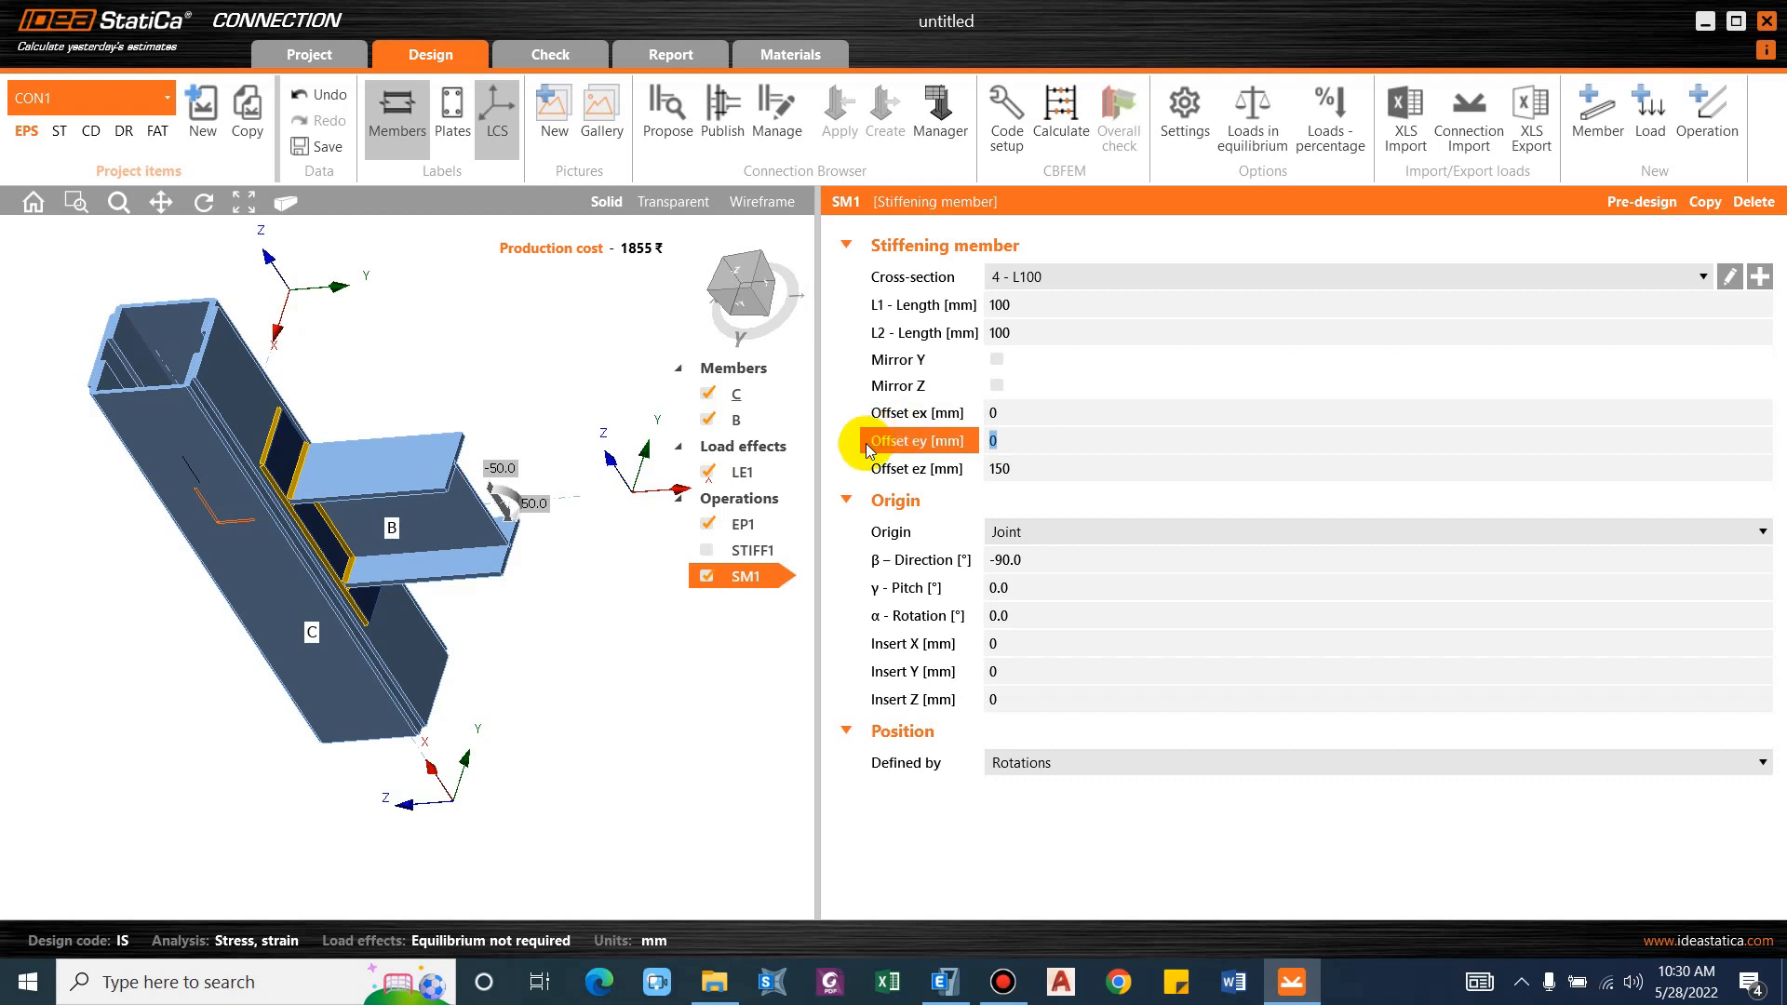
pyautogui.write('300')
pyautogui.press('Tab')
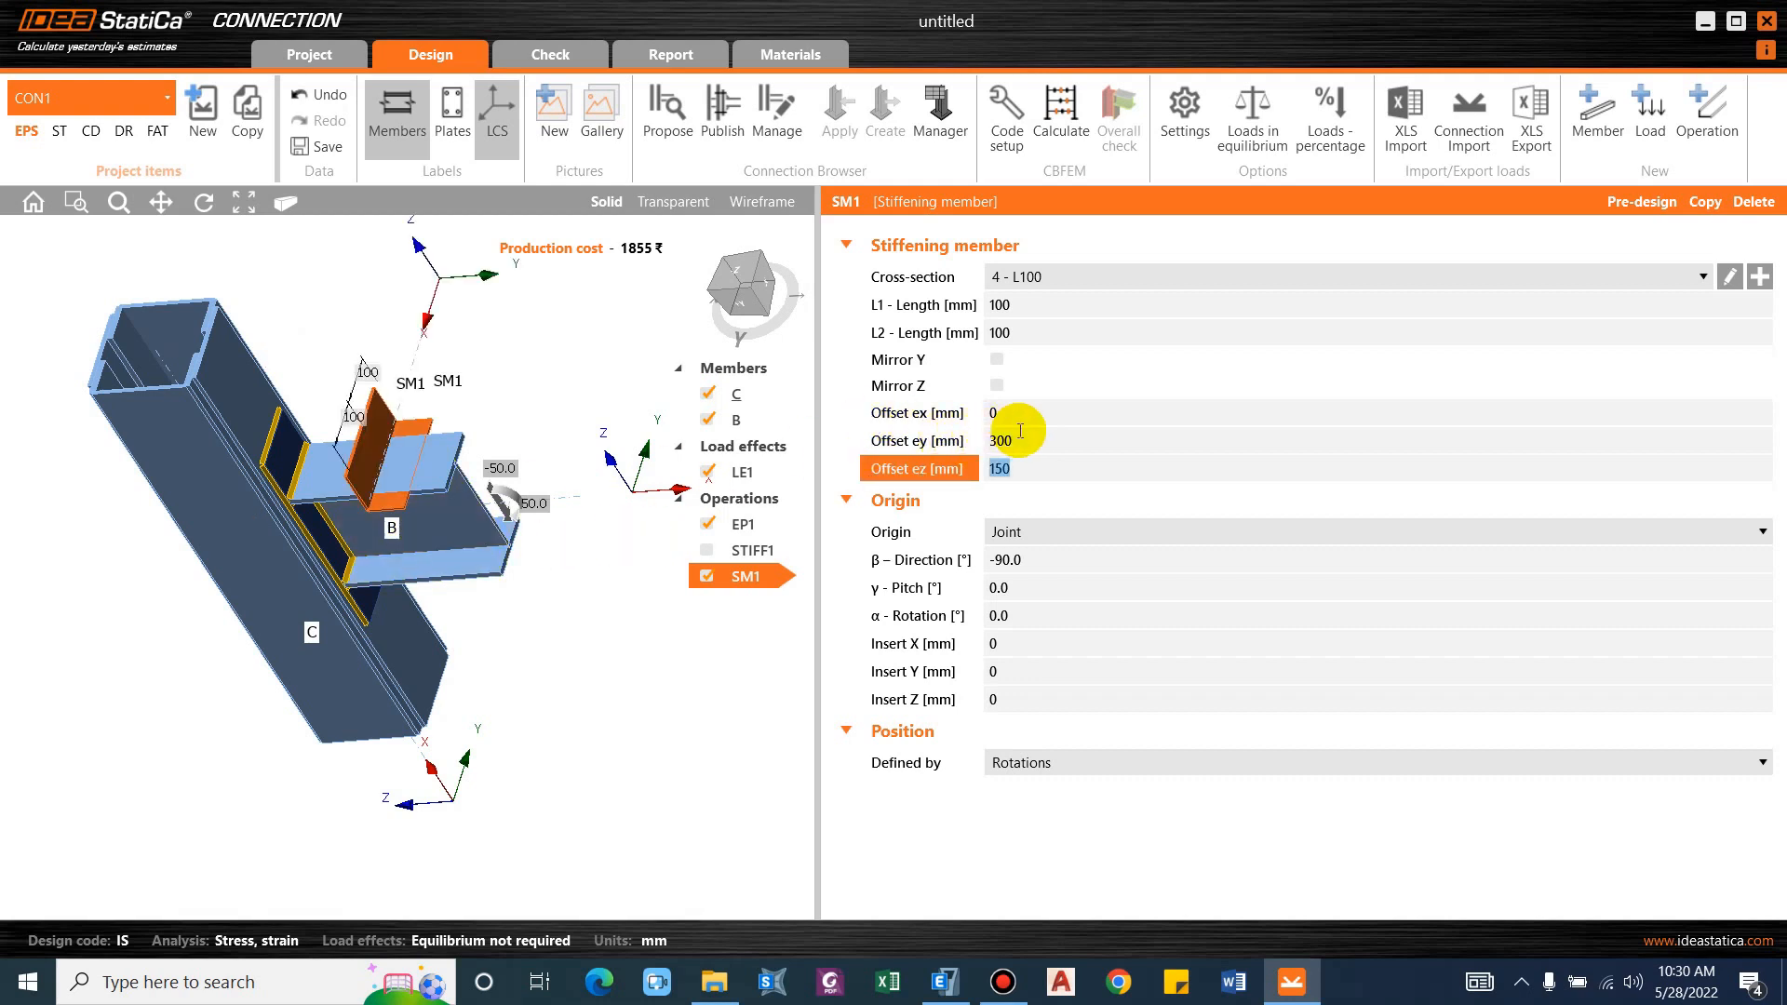
pyautogui.click(943, 445)
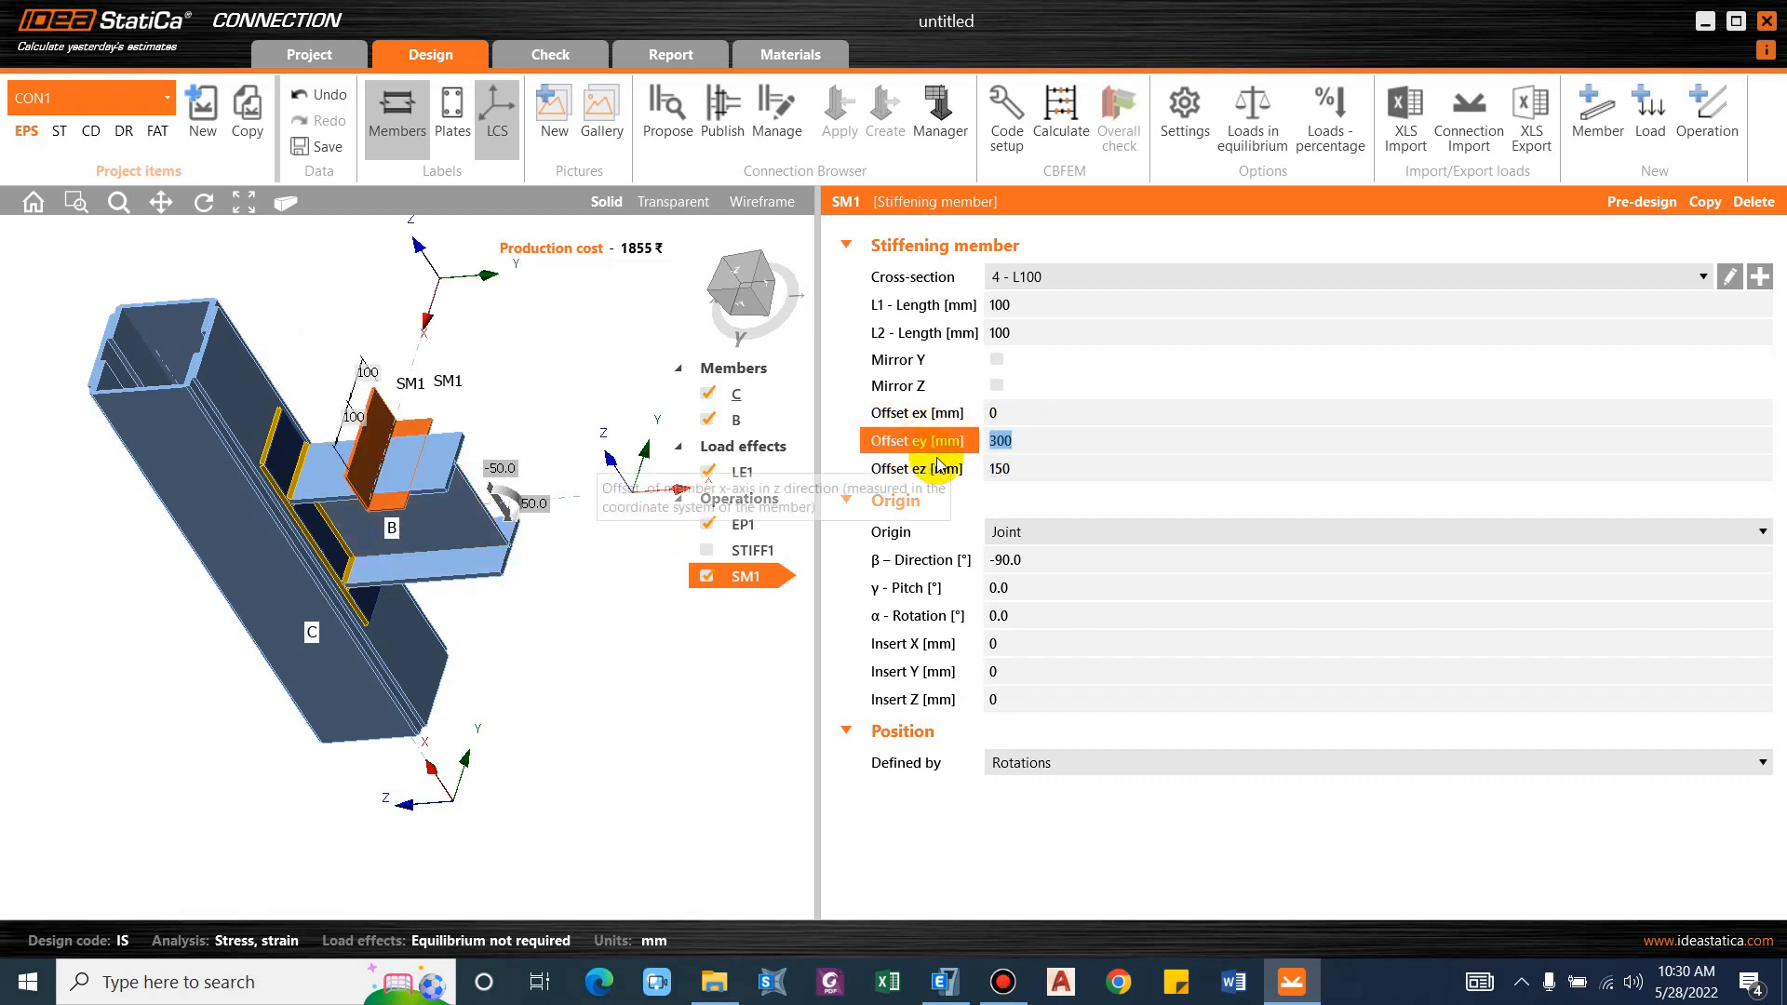
pyautogui.write('150')
pyautogui.press('Tab')
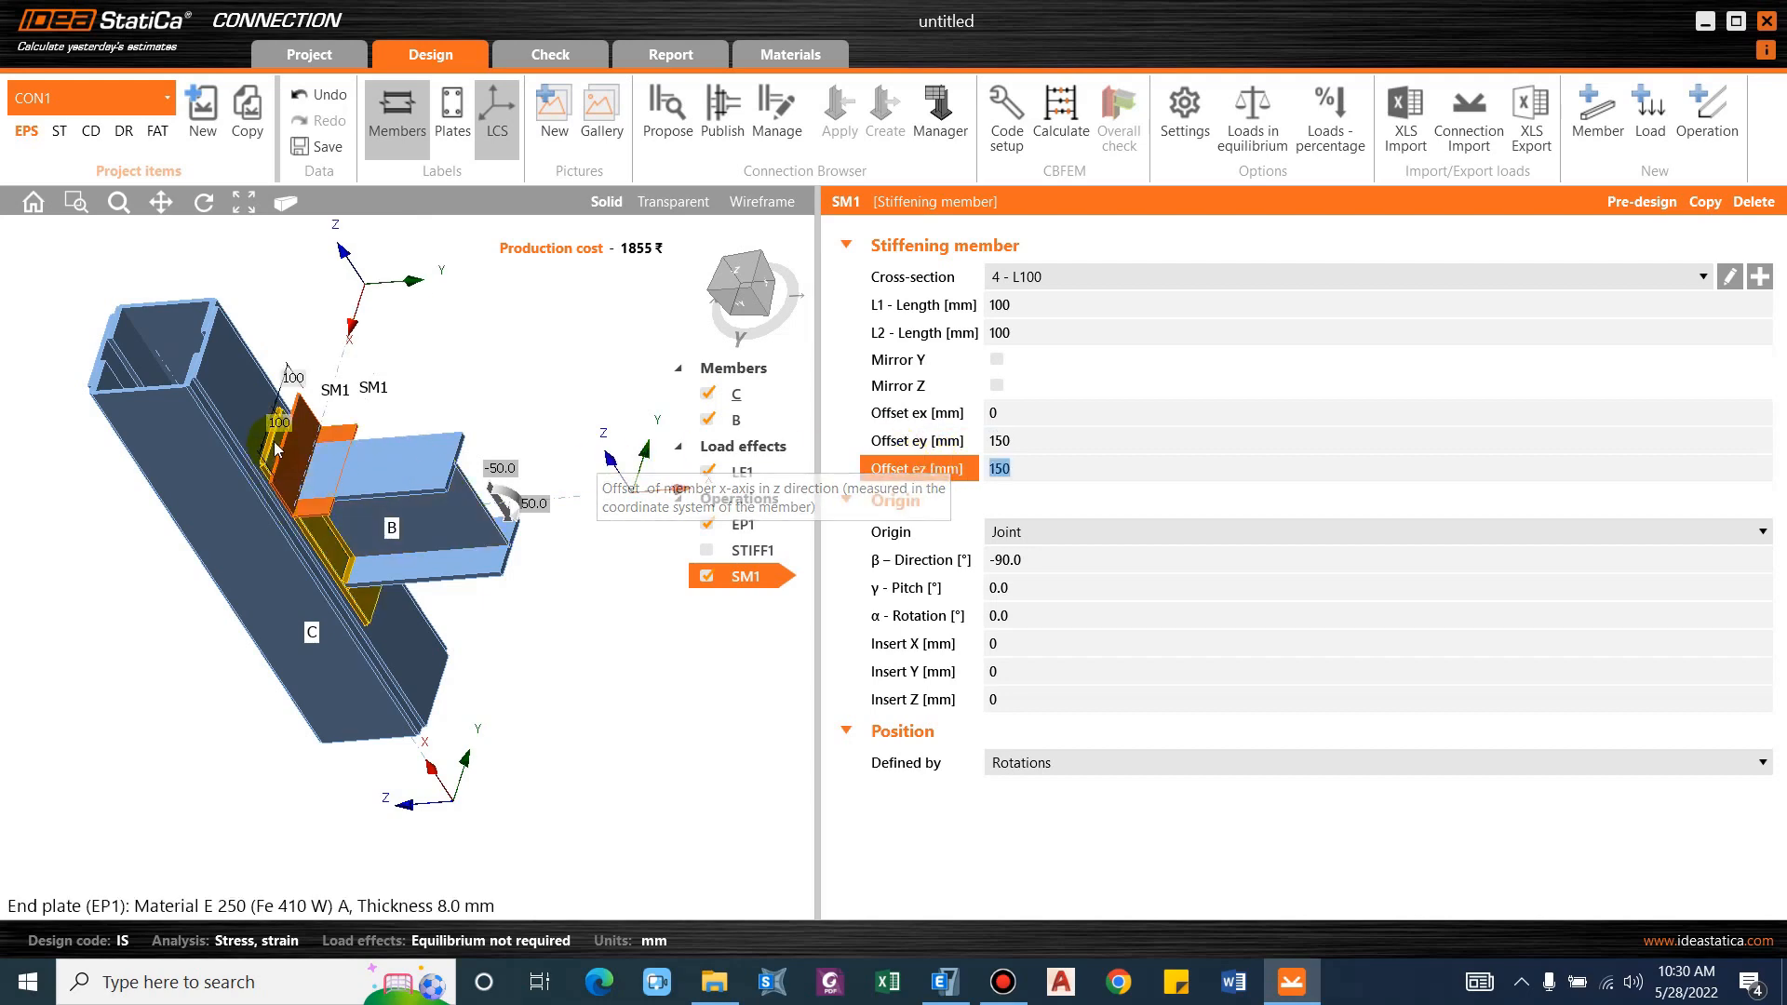
# Shorten stiffening member SM1 by setting both its L1 and L2 lengths to 50 mm.
pyautogui.scroll(3, 363, 544)
pyautogui.moveTo(363, 544); pyautogui.dragTo(648, 561, button='right')
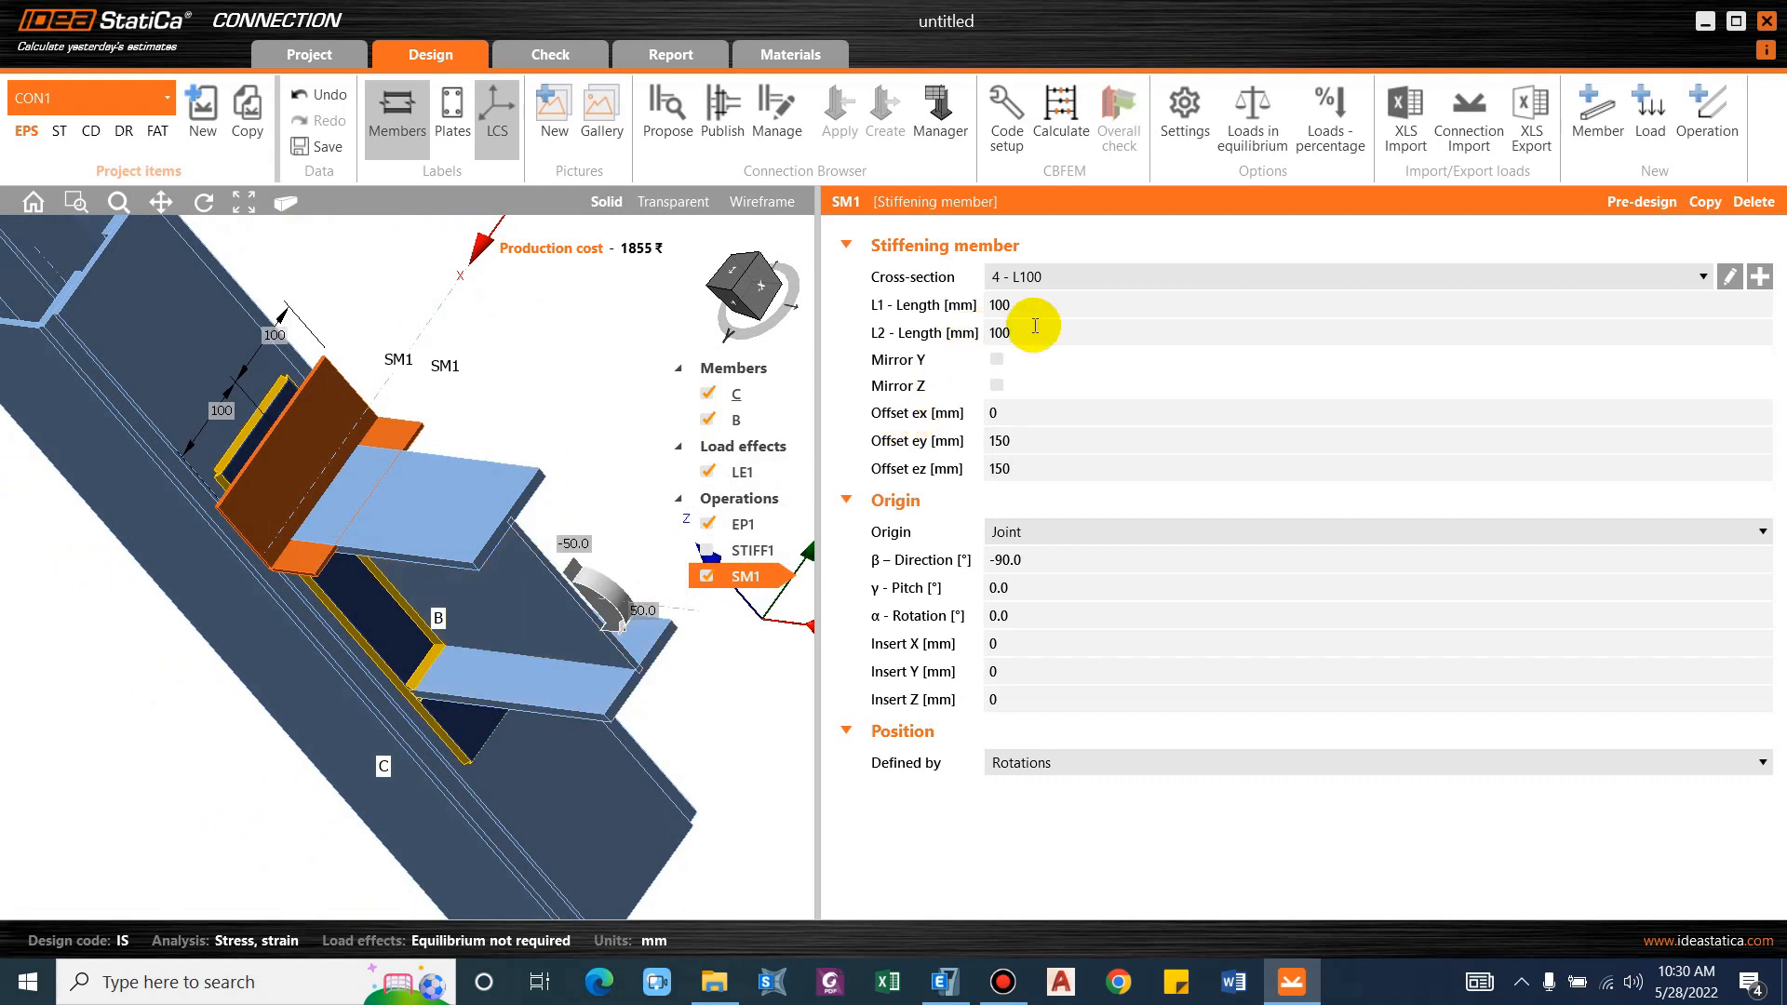
pyautogui.click(917, 314)
pyautogui.write('50')
pyautogui.press('Tab')
pyautogui.write('50')
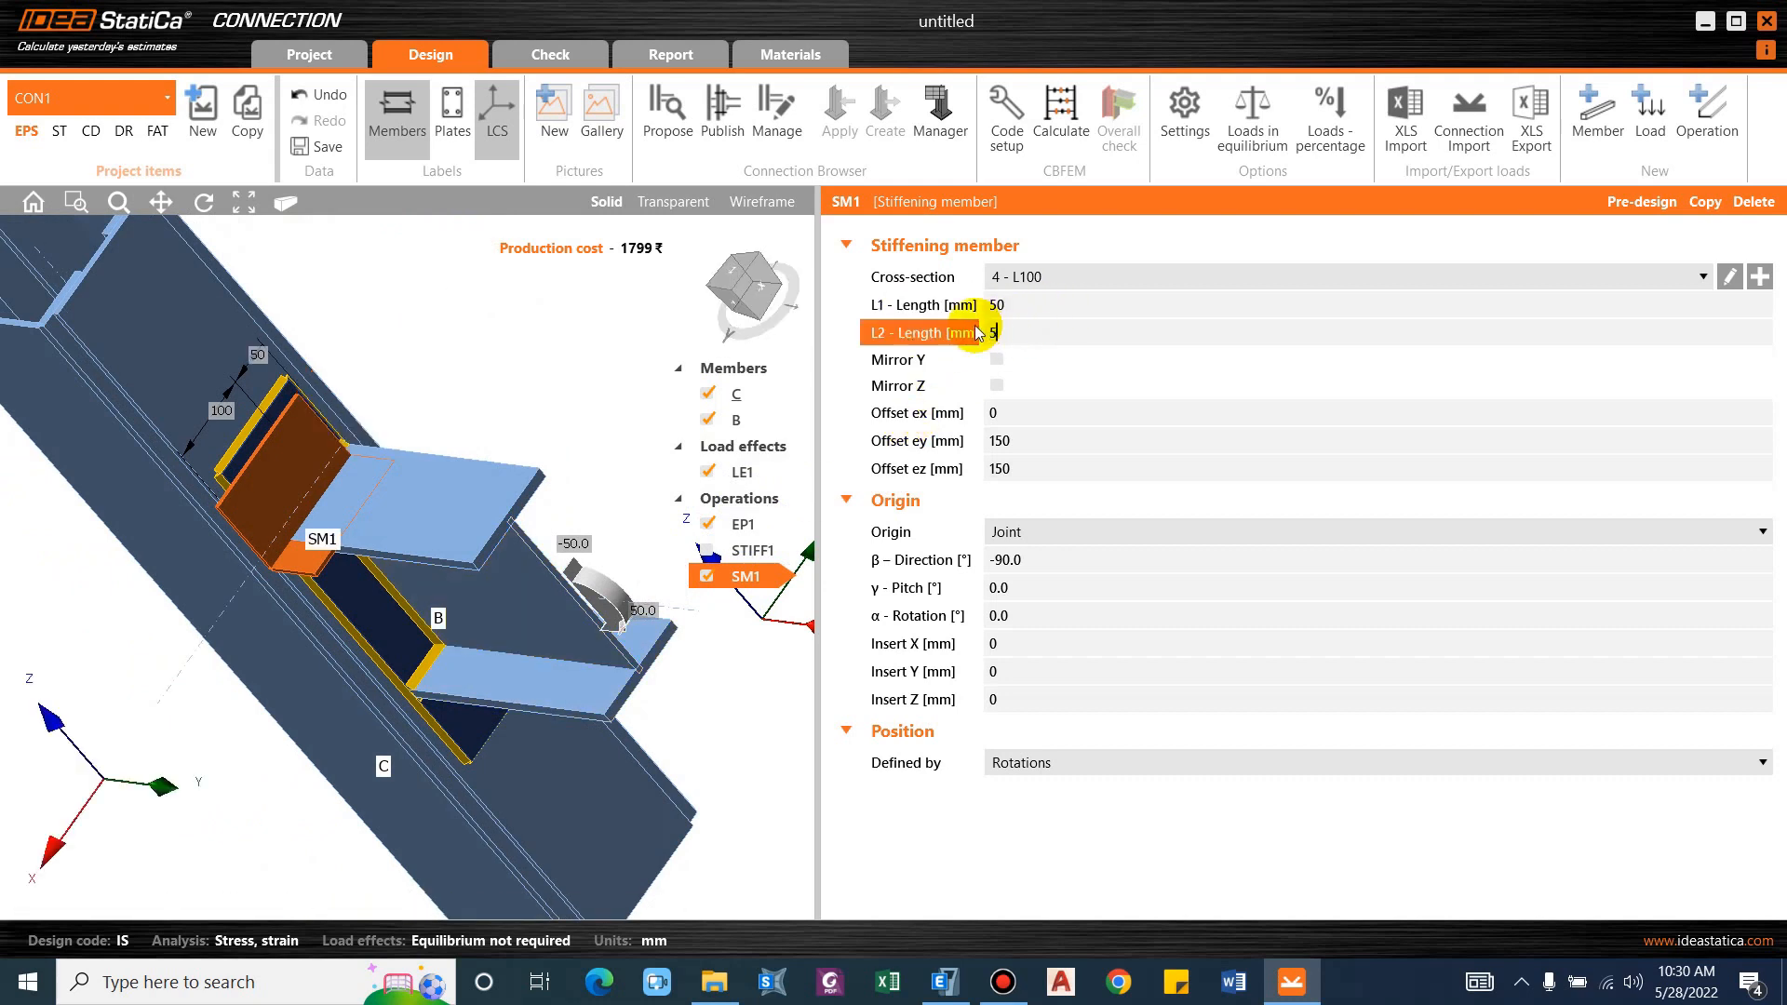
pyautogui.press('Tab')
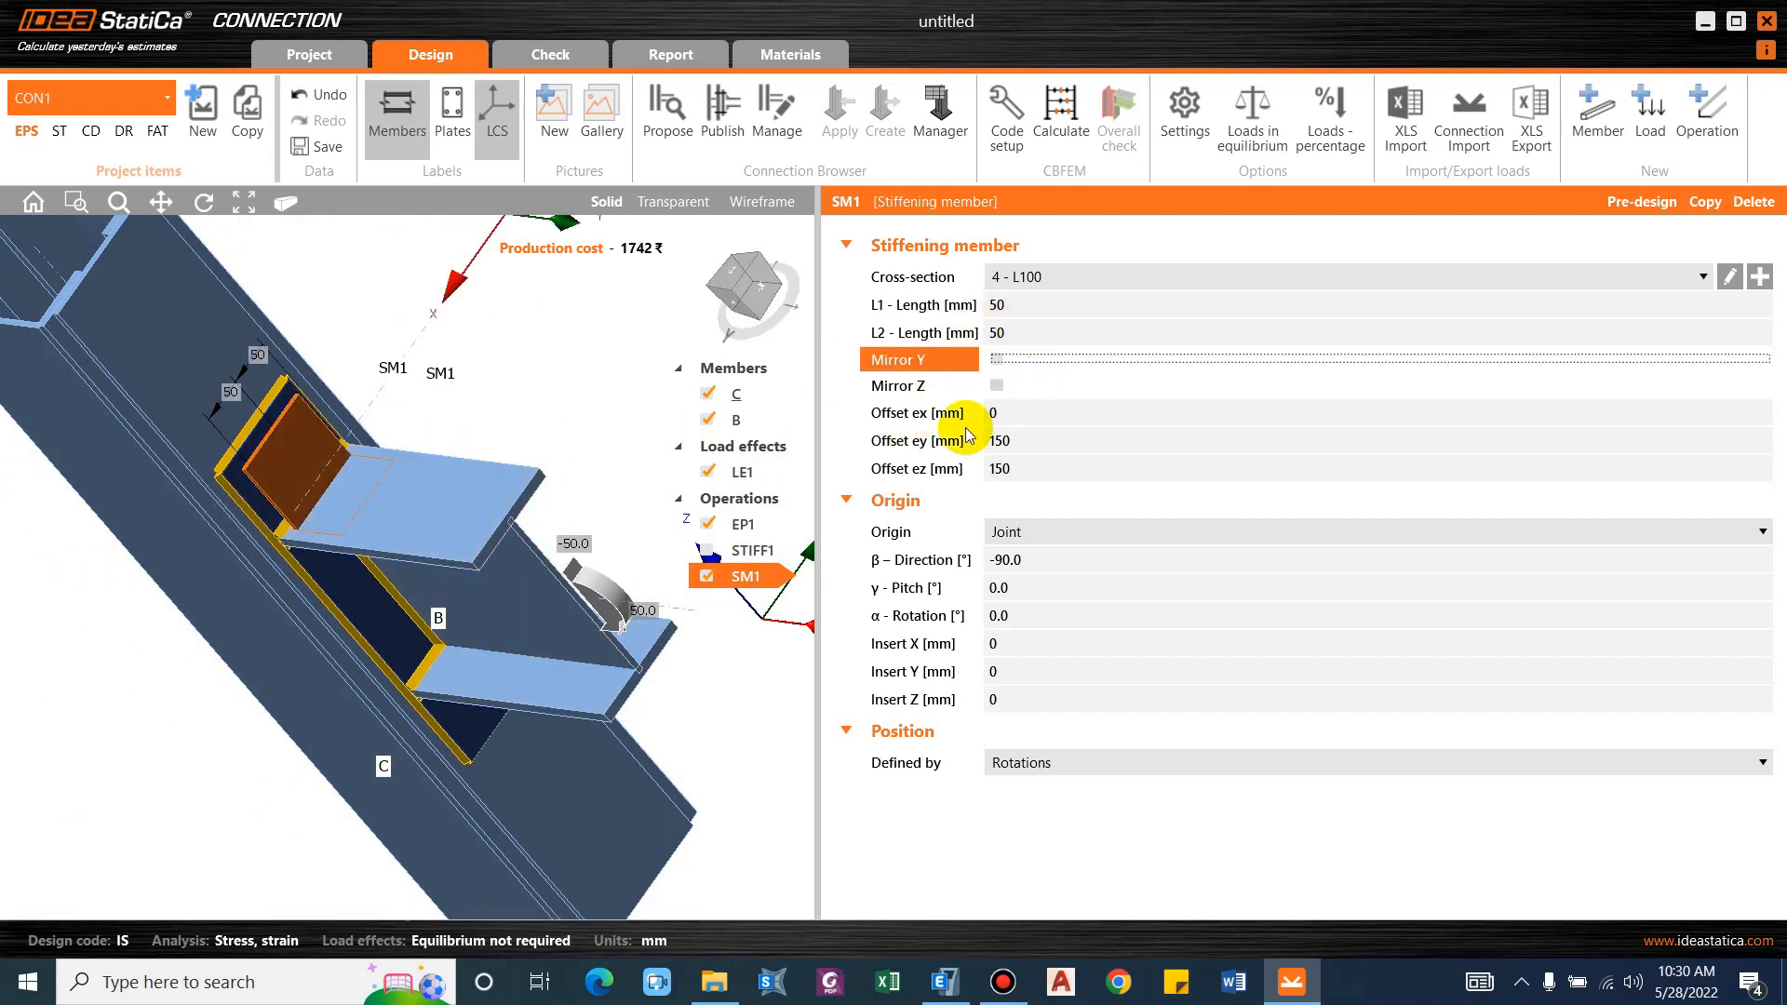
# Try an offset ez of 200 mm for SM1 and check the angle's height above the beam's top flange.
pyautogui.click(961, 478)
pyautogui.write('20')
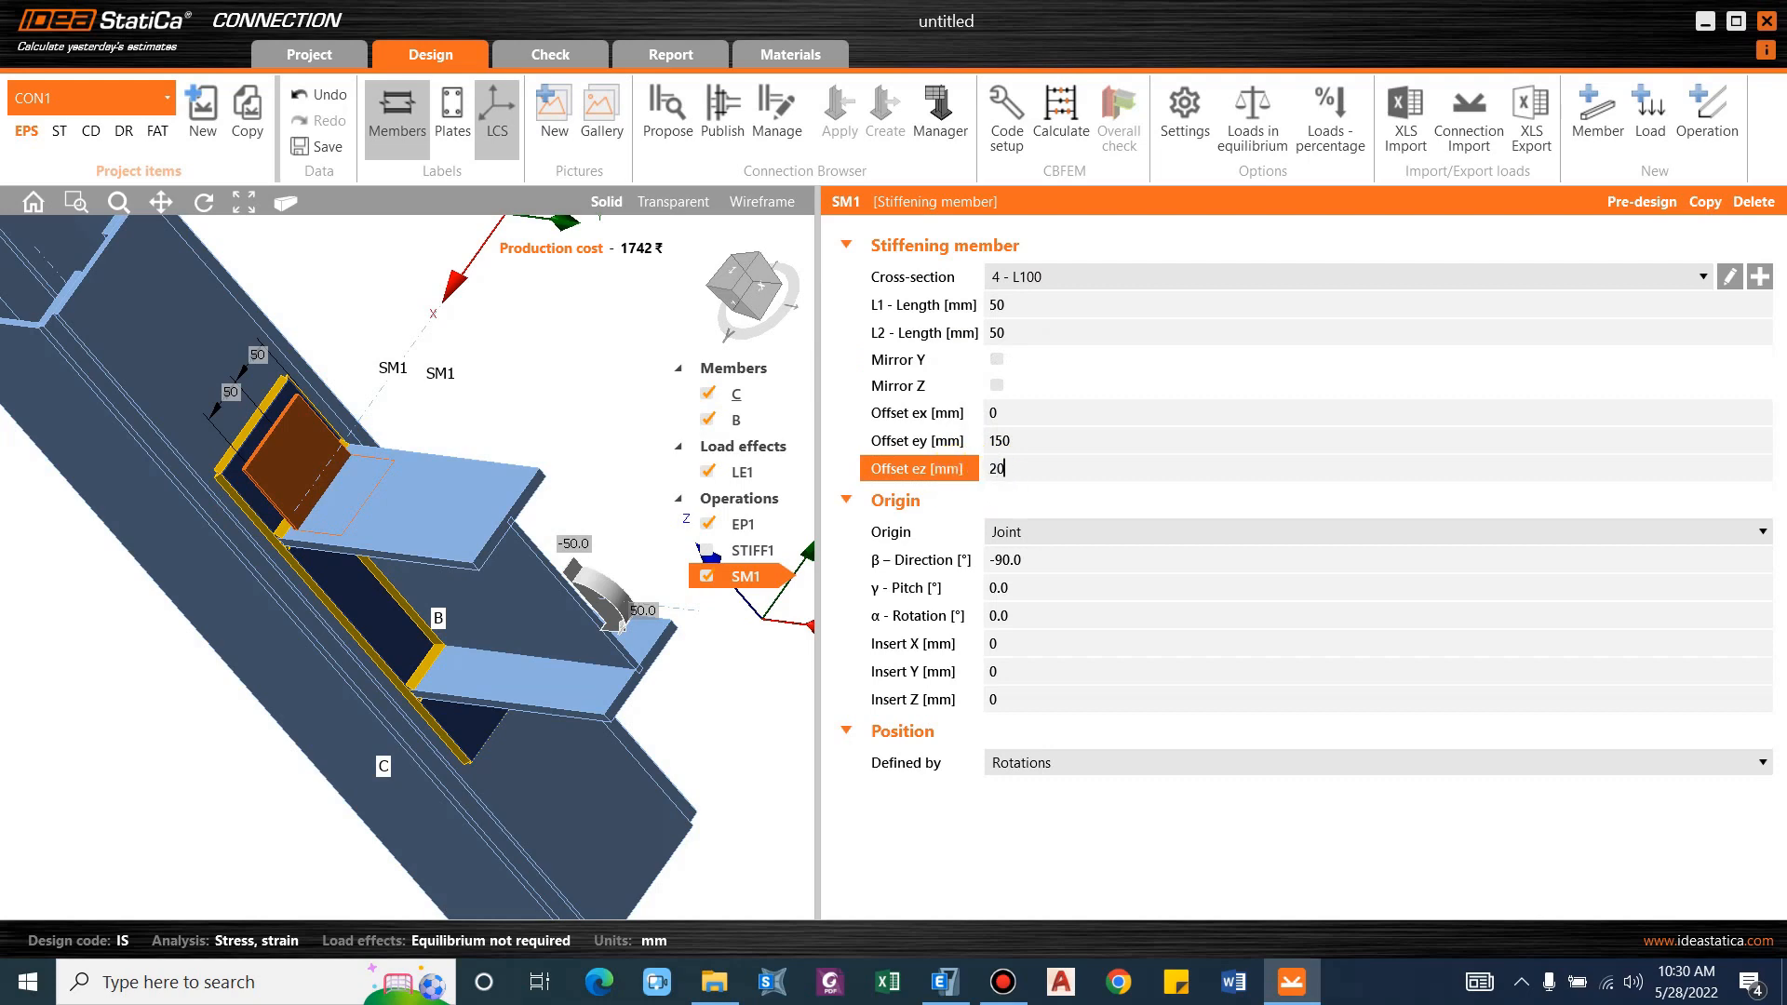
pyautogui.write('0')
pyautogui.press('Tab')
pyautogui.moveTo(140, 586); pyautogui.dragTo(671, 410, button='right')
pyautogui.click(769, 289)
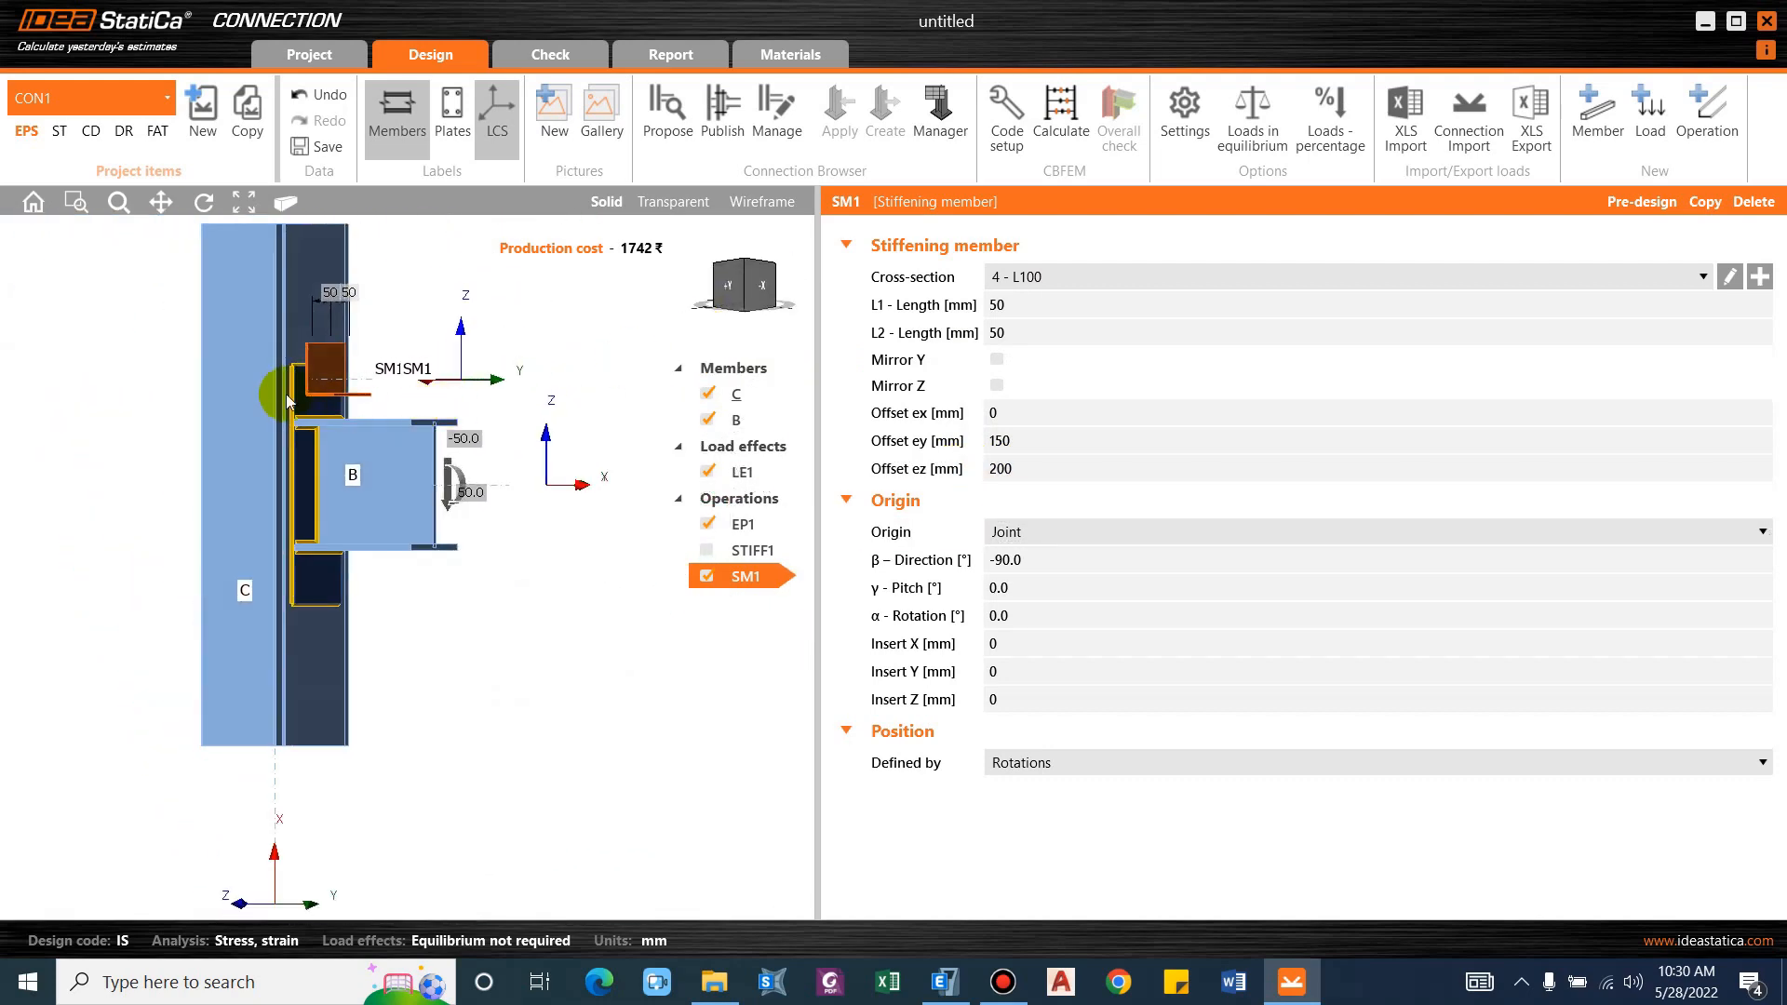
pyautogui.scroll(3, 288, 400)
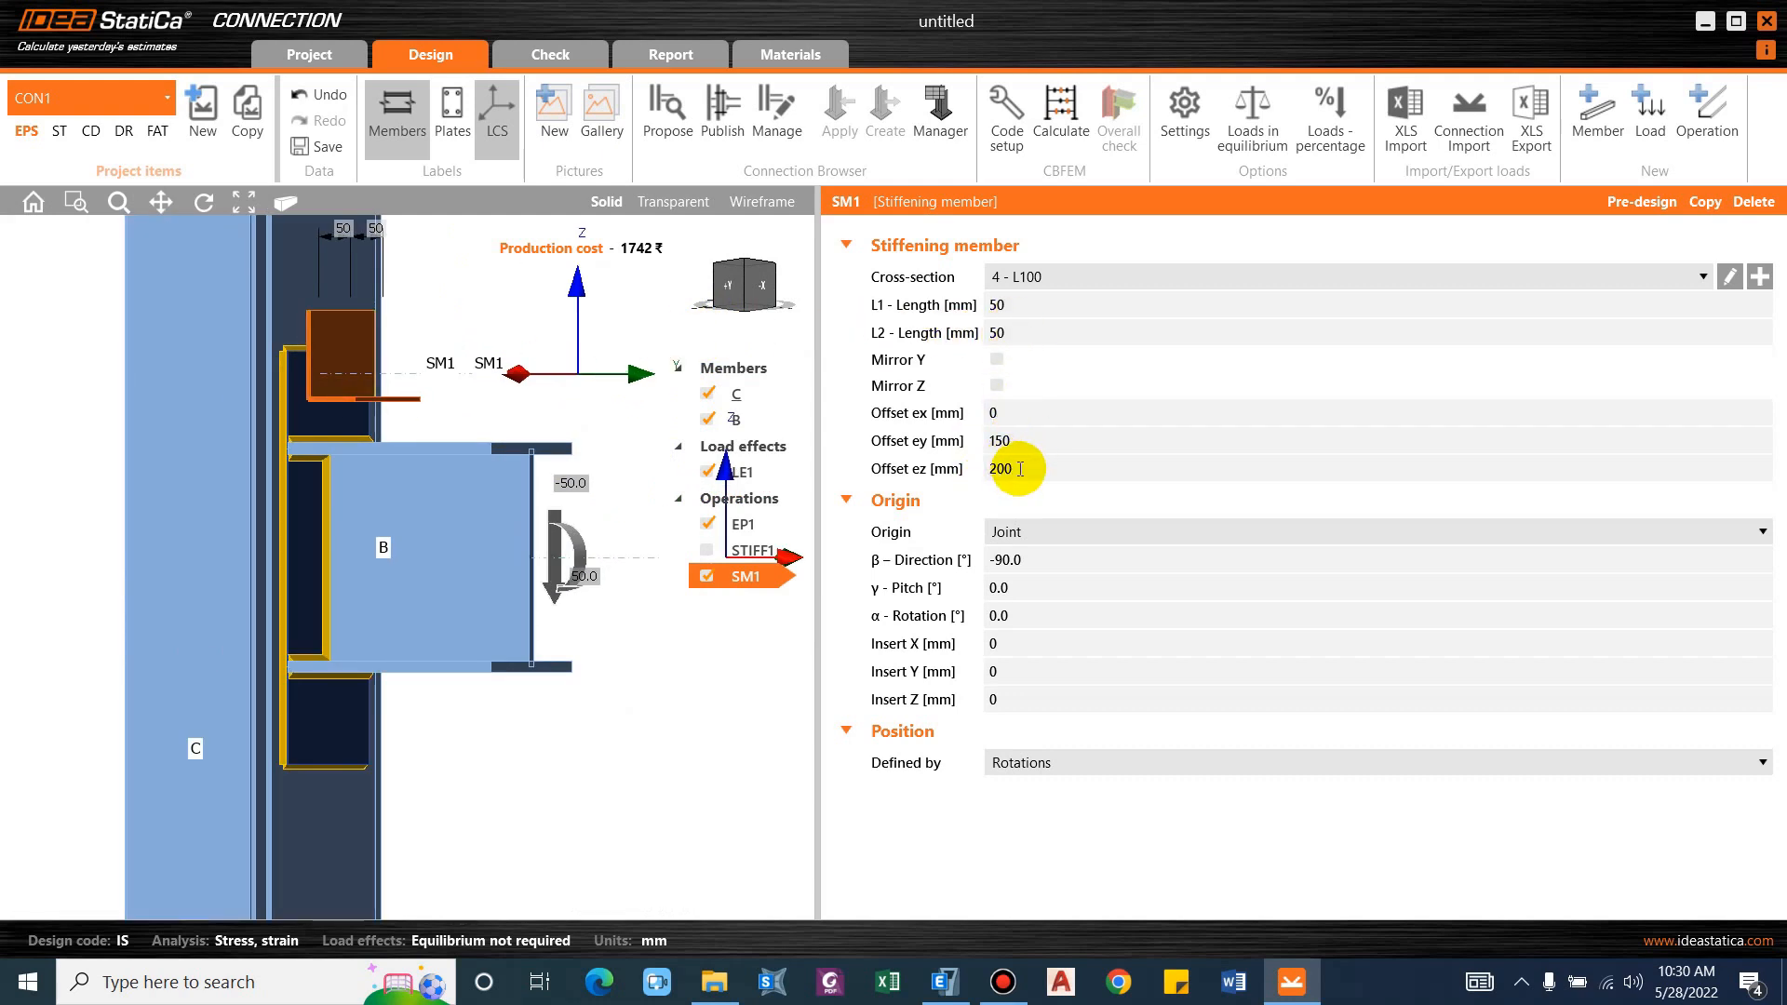
pyautogui.click(900, 471)
pyautogui.moveTo(369, 328); pyautogui.dragTo(623, 409, button='right')
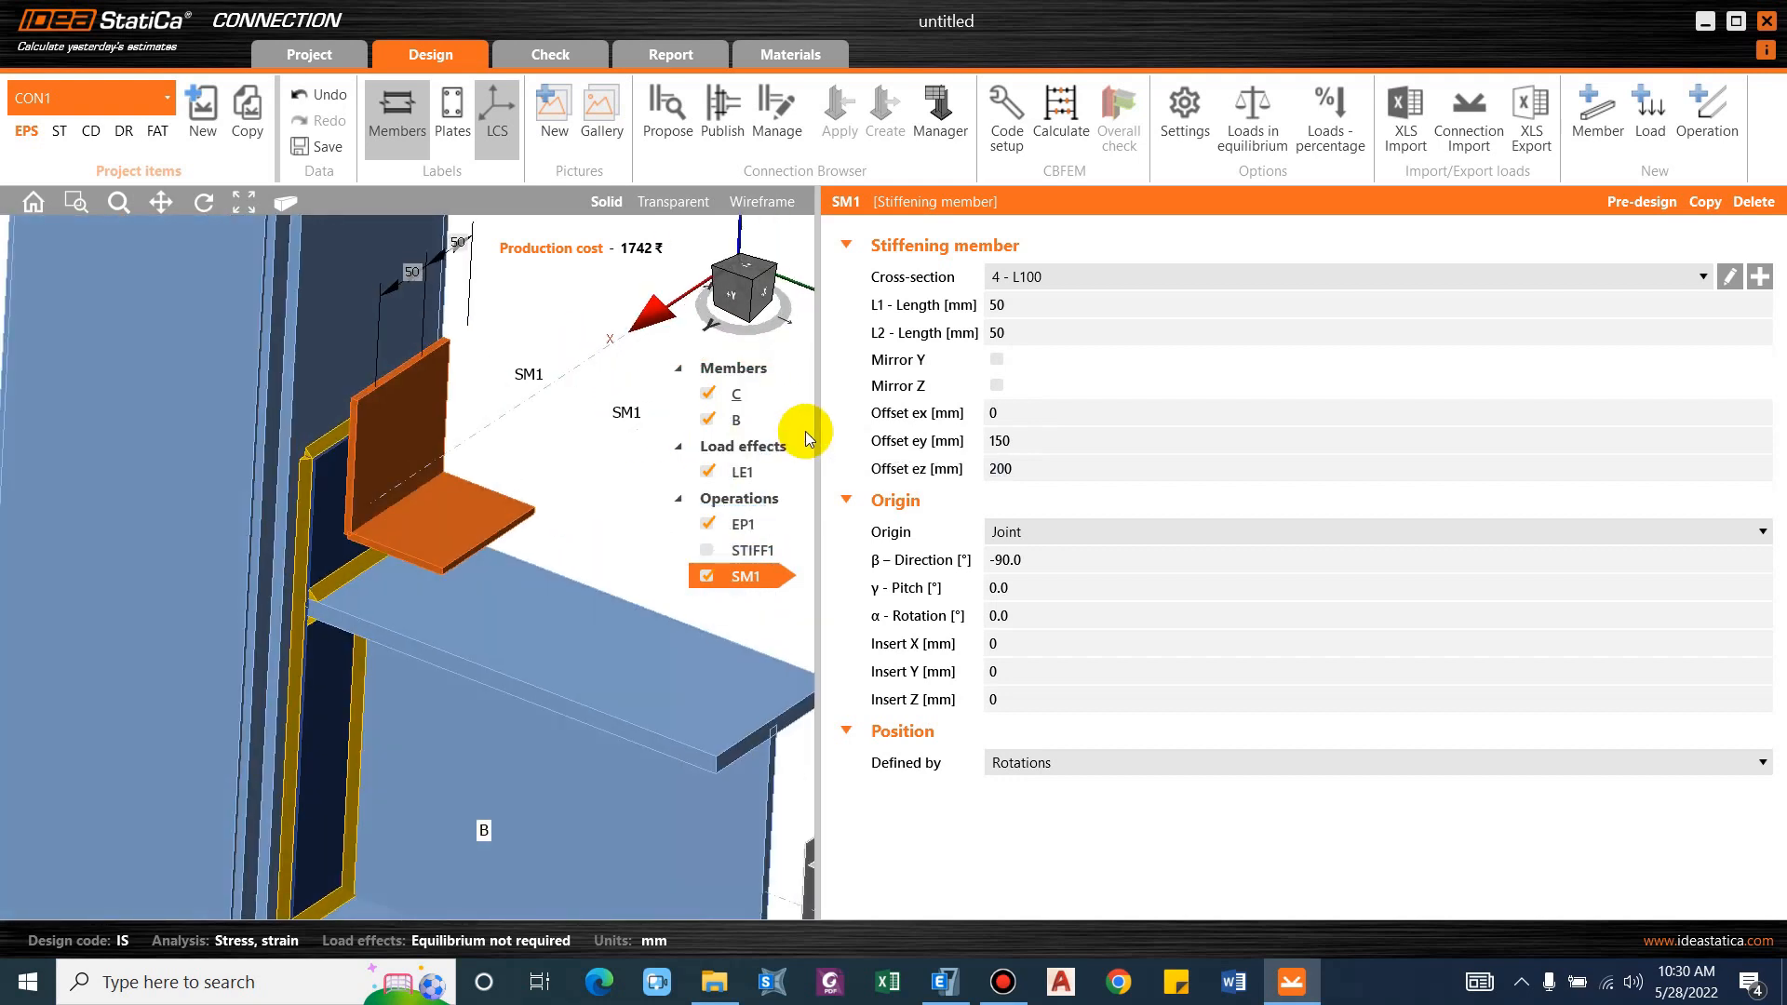
# Lower SM1 towards the beam's top flange with an offset ez of 175 mm, and reduce that offset to 160 mm.
pyautogui.click(1020, 468)
pyautogui.write('175')
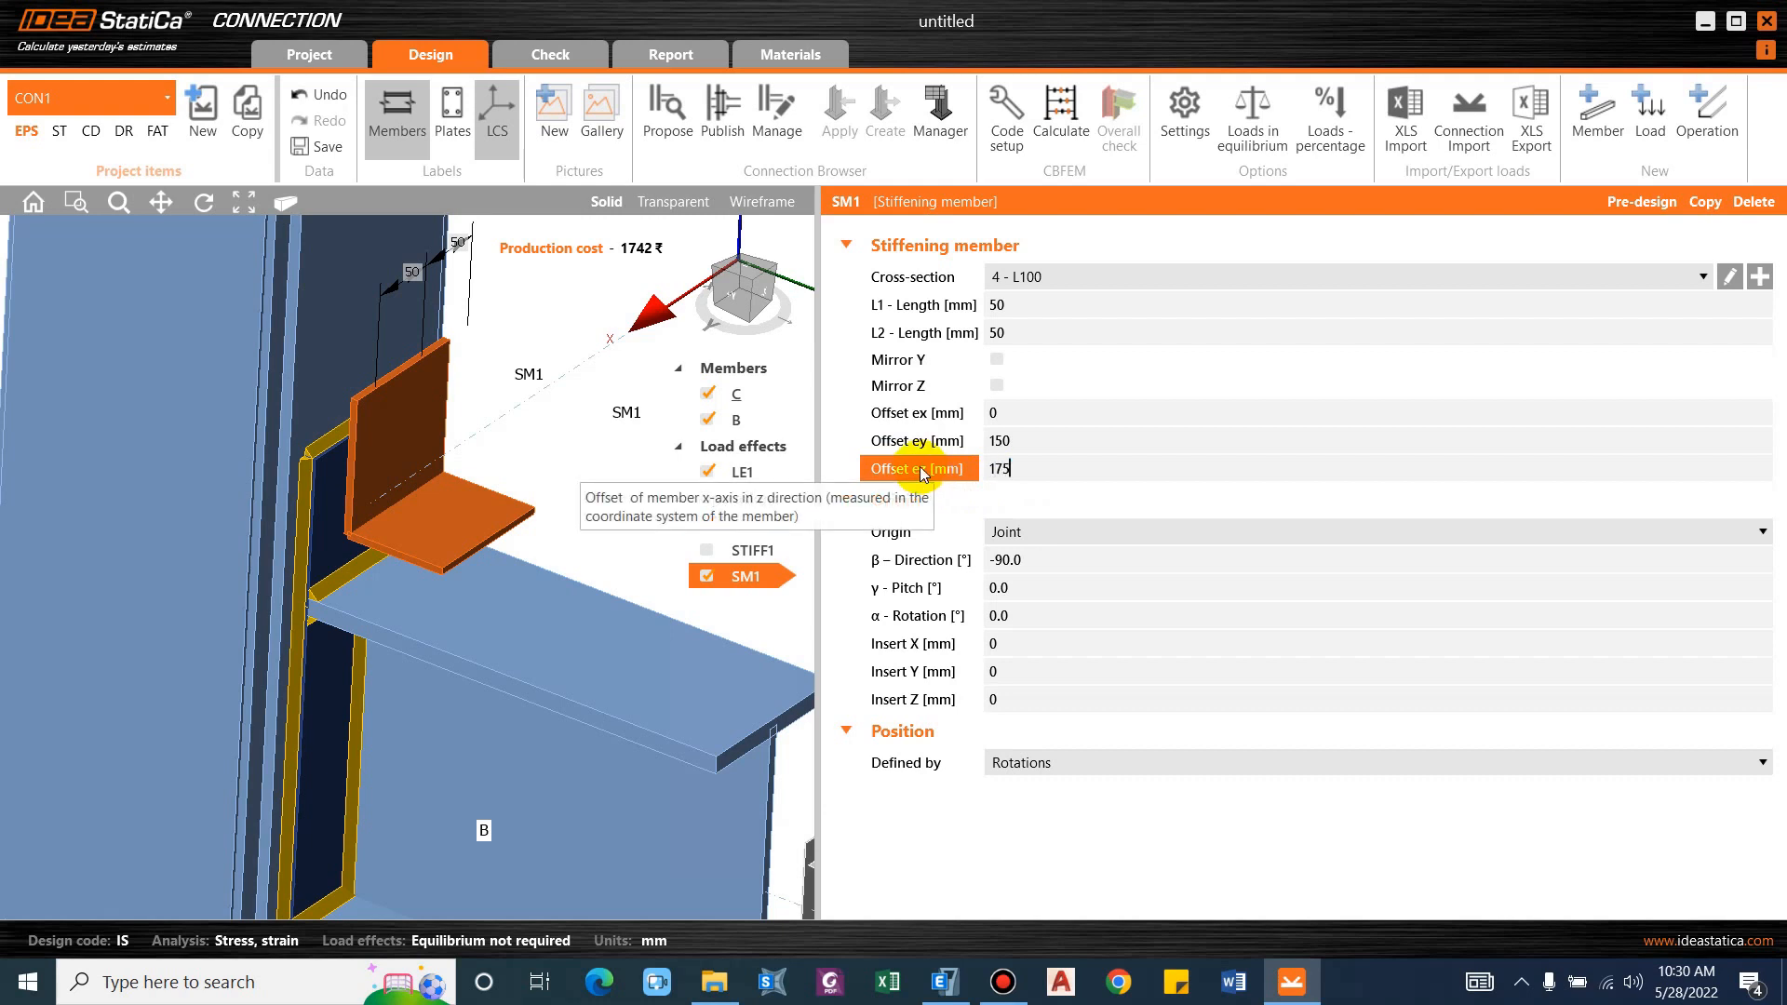
pyautogui.press('Tab')
pyautogui.click(1041, 463)
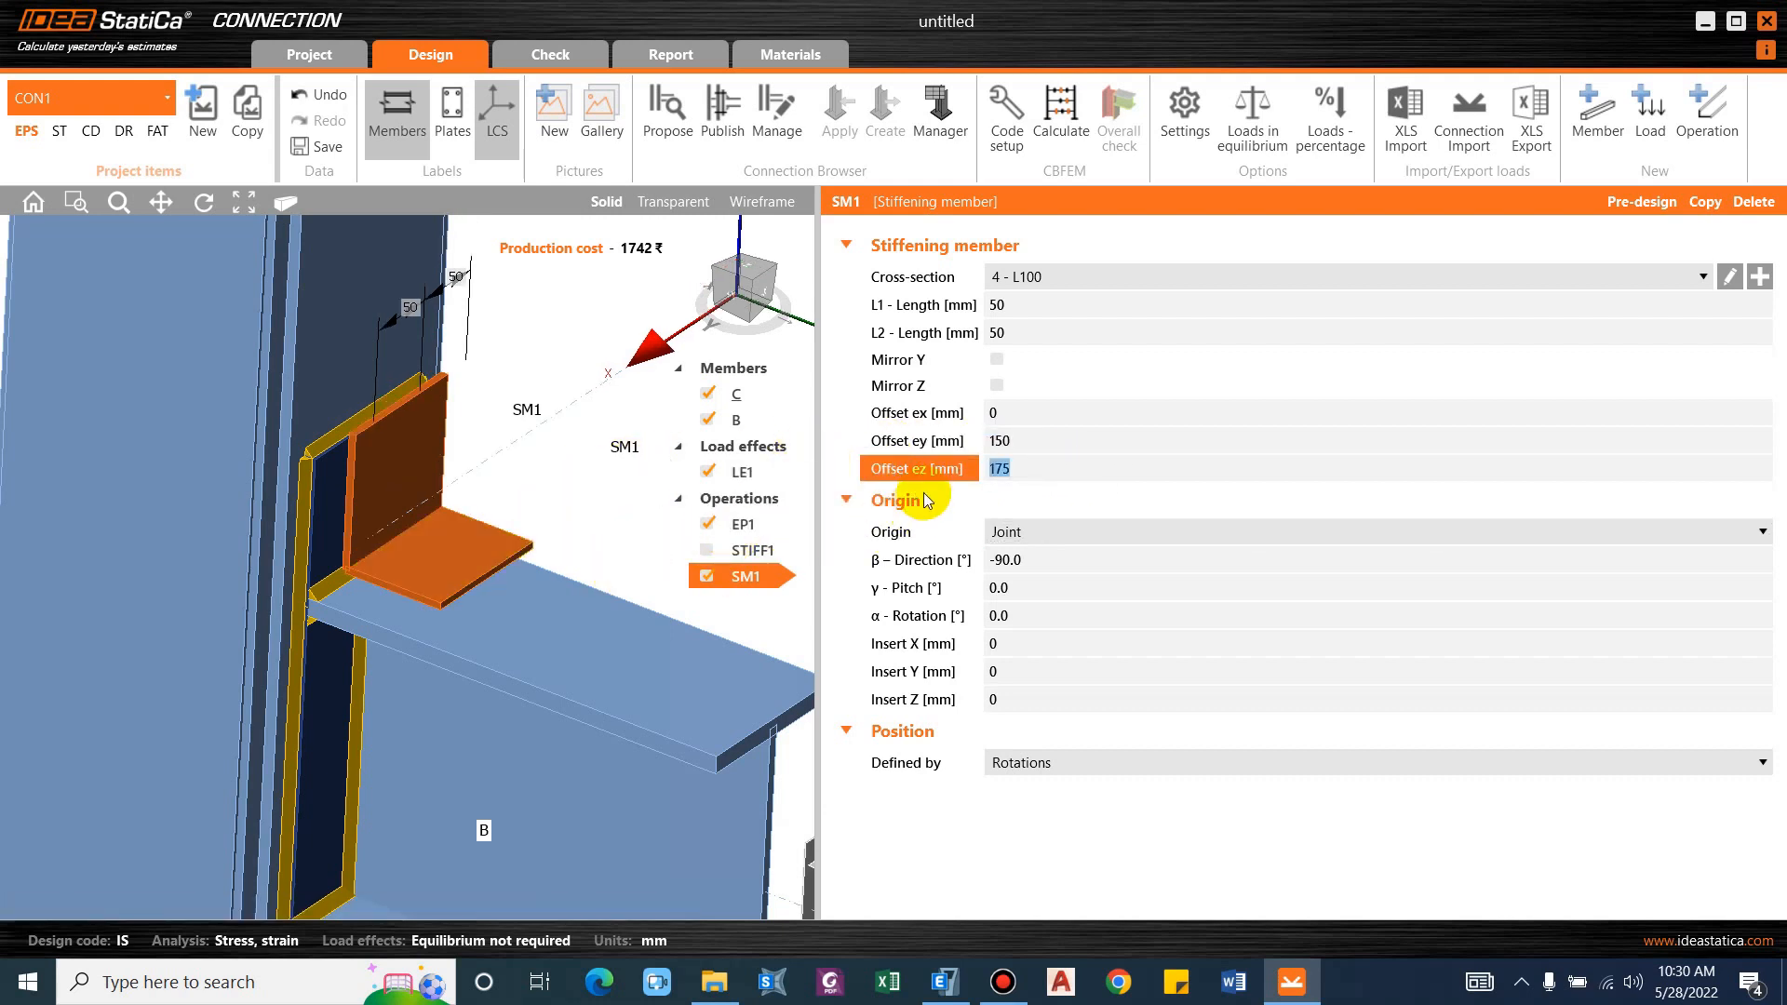
pyautogui.write('160')
pyautogui.press('Tab')
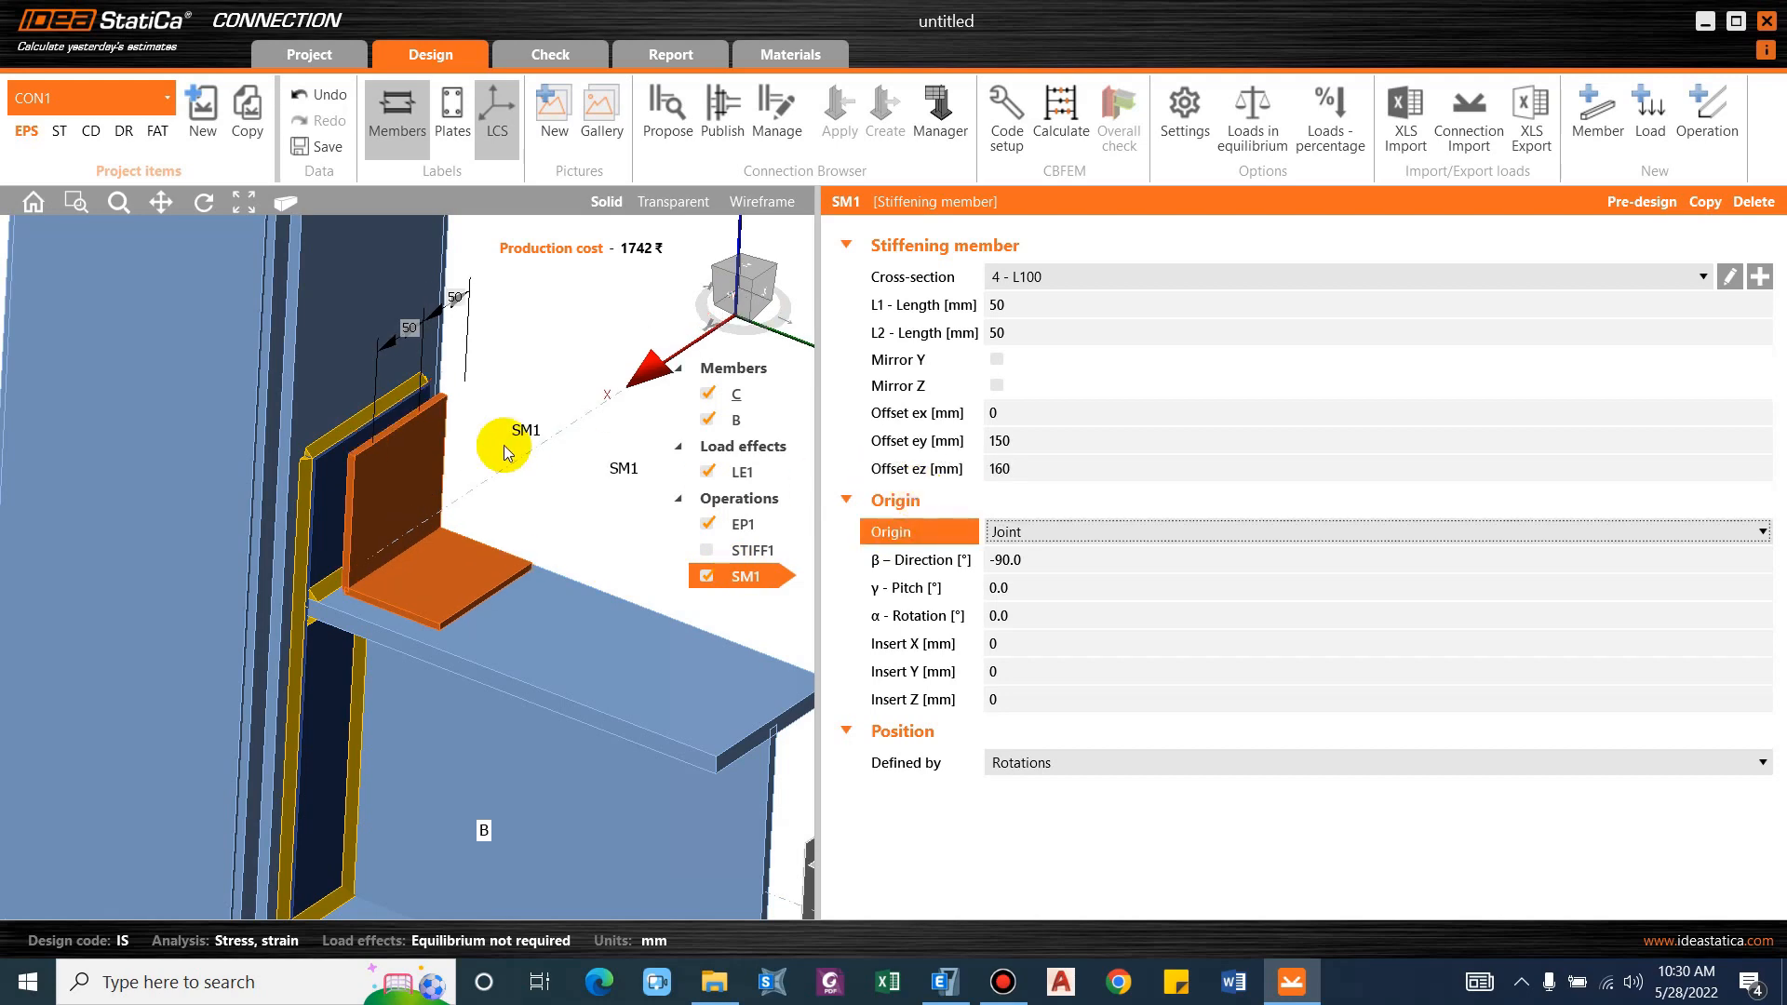
pyautogui.moveTo(499, 439); pyautogui.dragTo(438, 596, button='right')
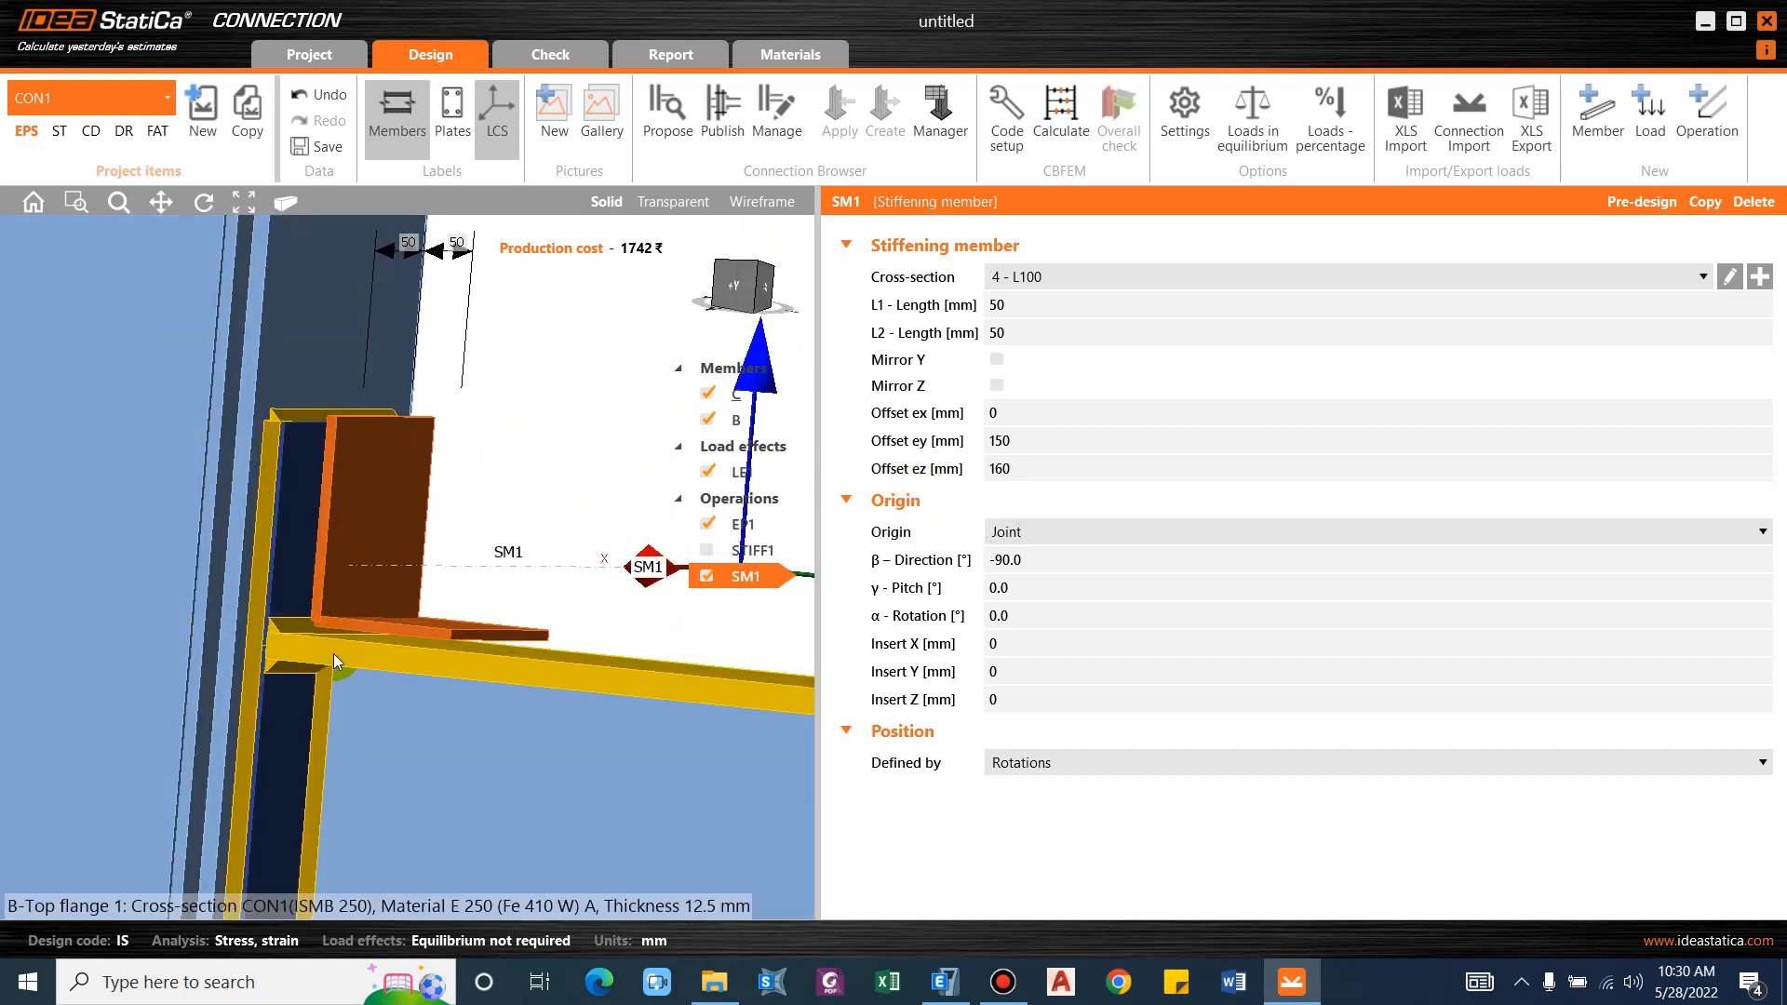
# Change the flange weld of end plate EP1 to the same single-sided fillet type as its plate weld.
pyautogui.click(742, 524)
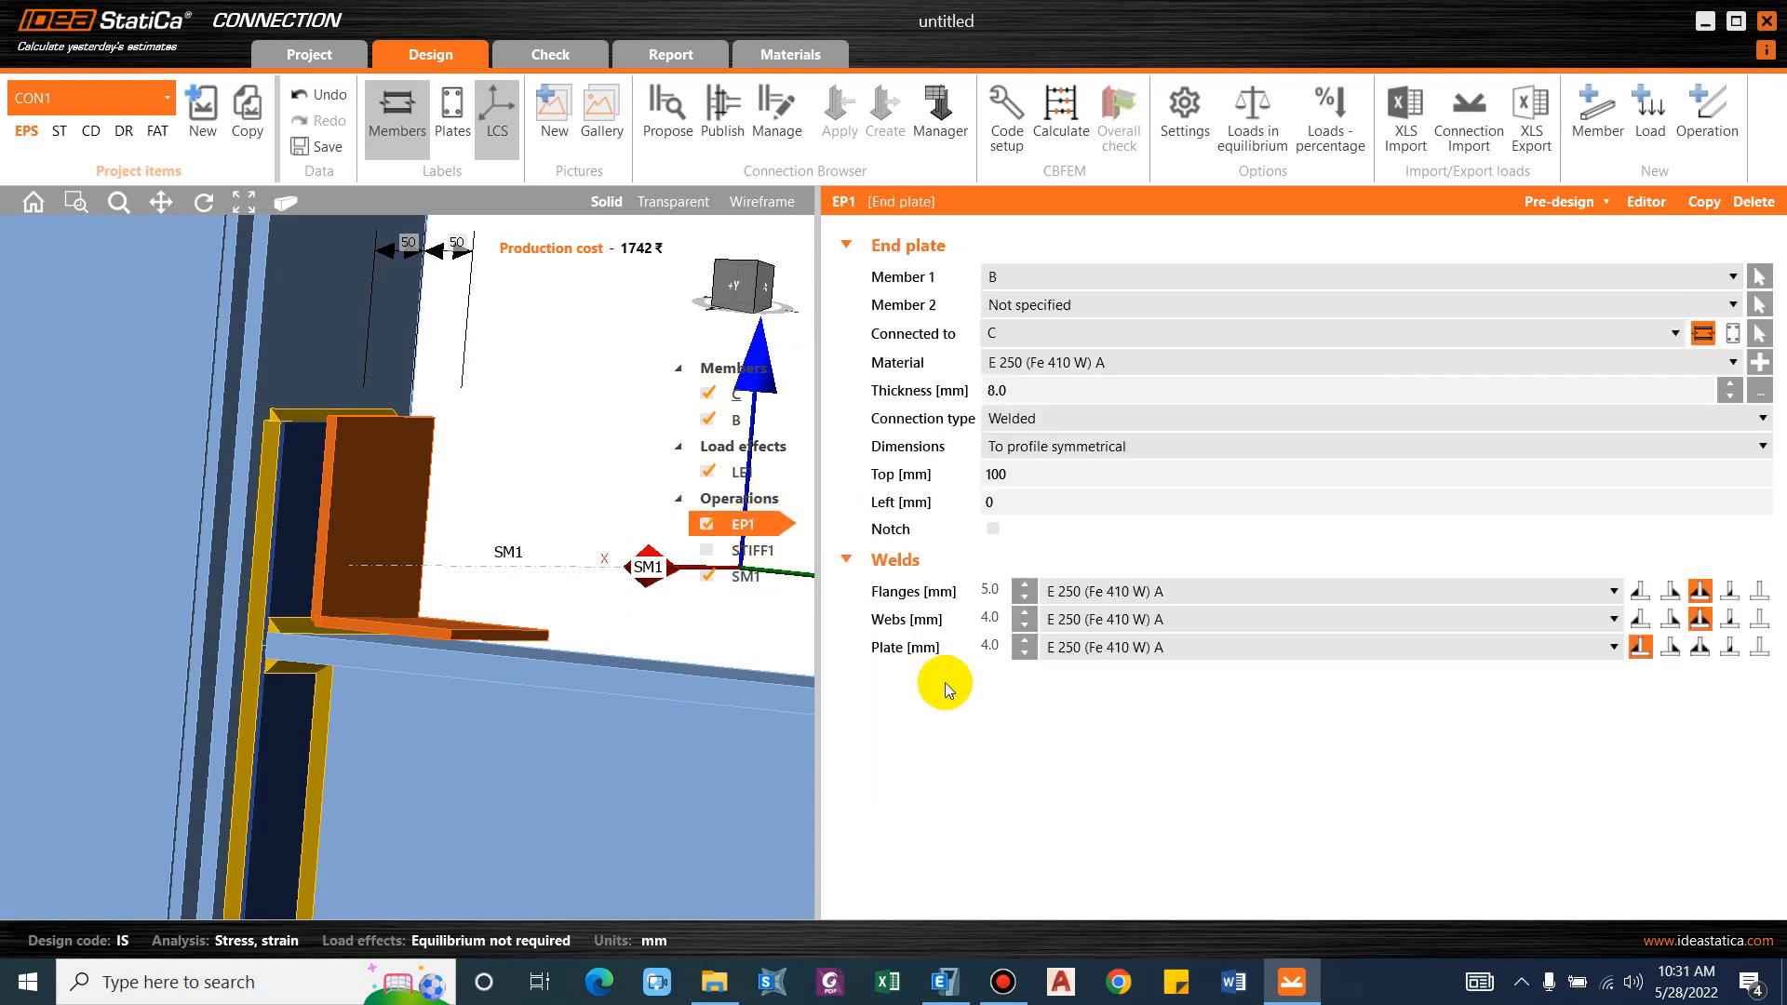
pyautogui.click(1670, 594)
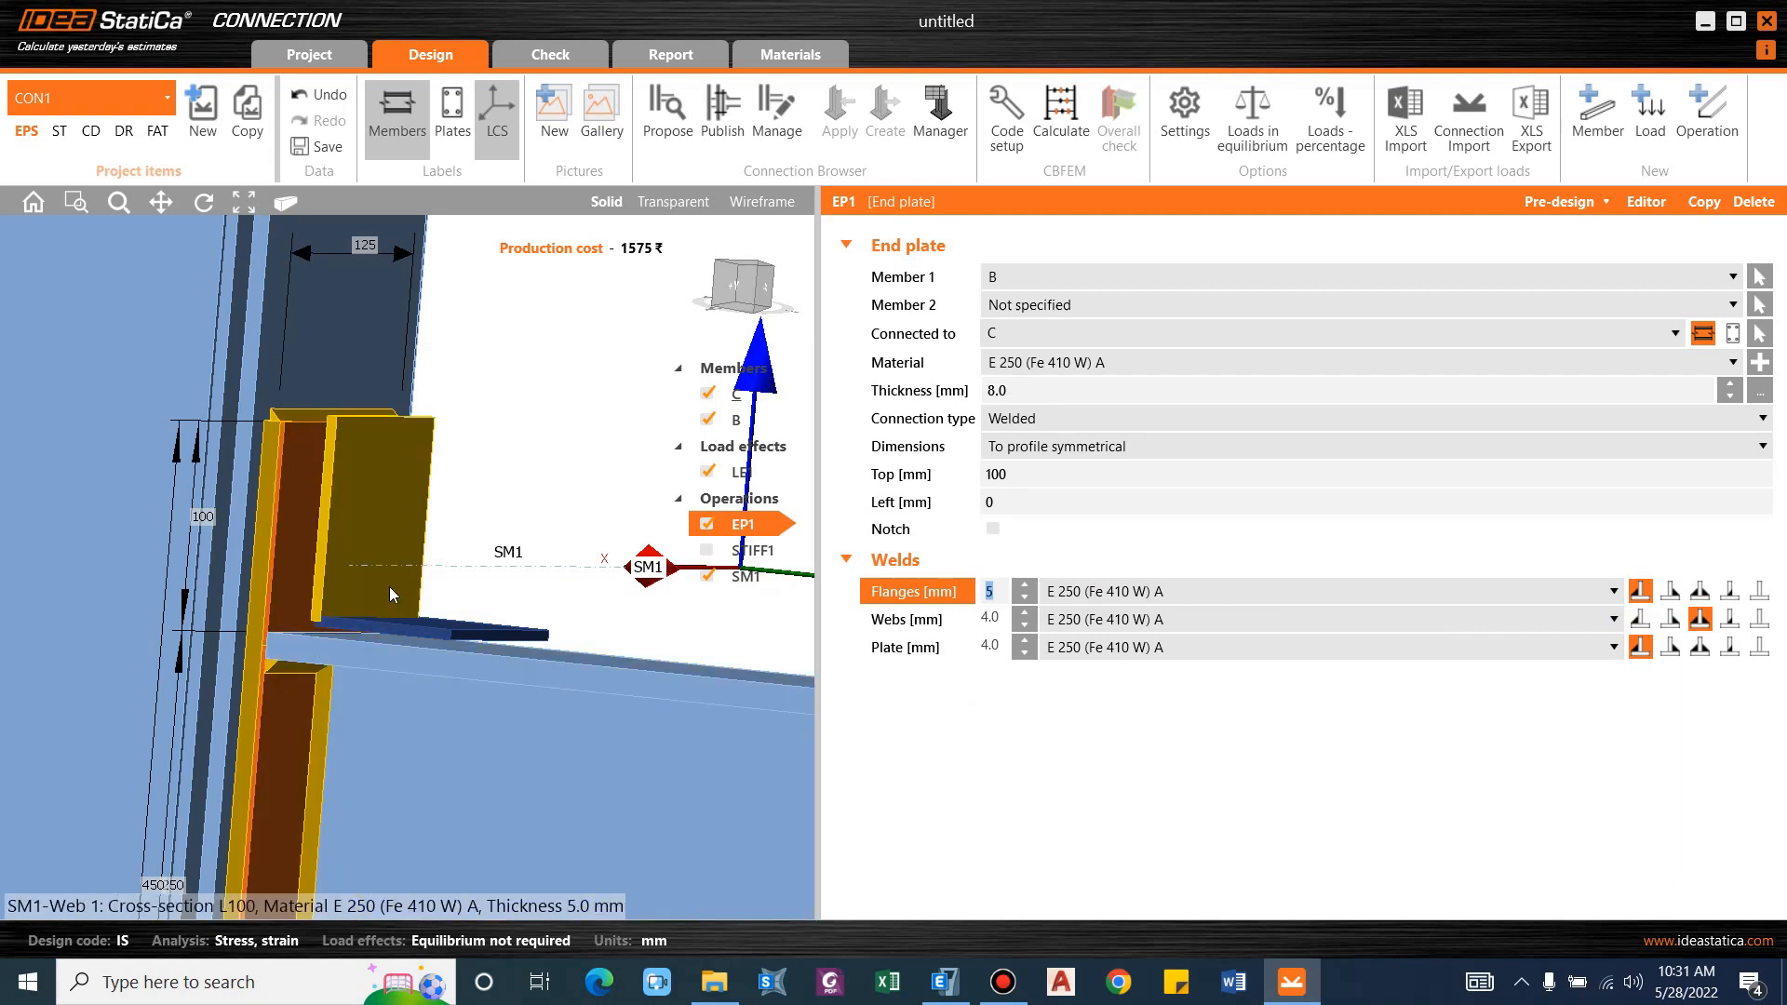
pyautogui.moveTo(386, 603); pyautogui.dragTo(348, 617, button='right')
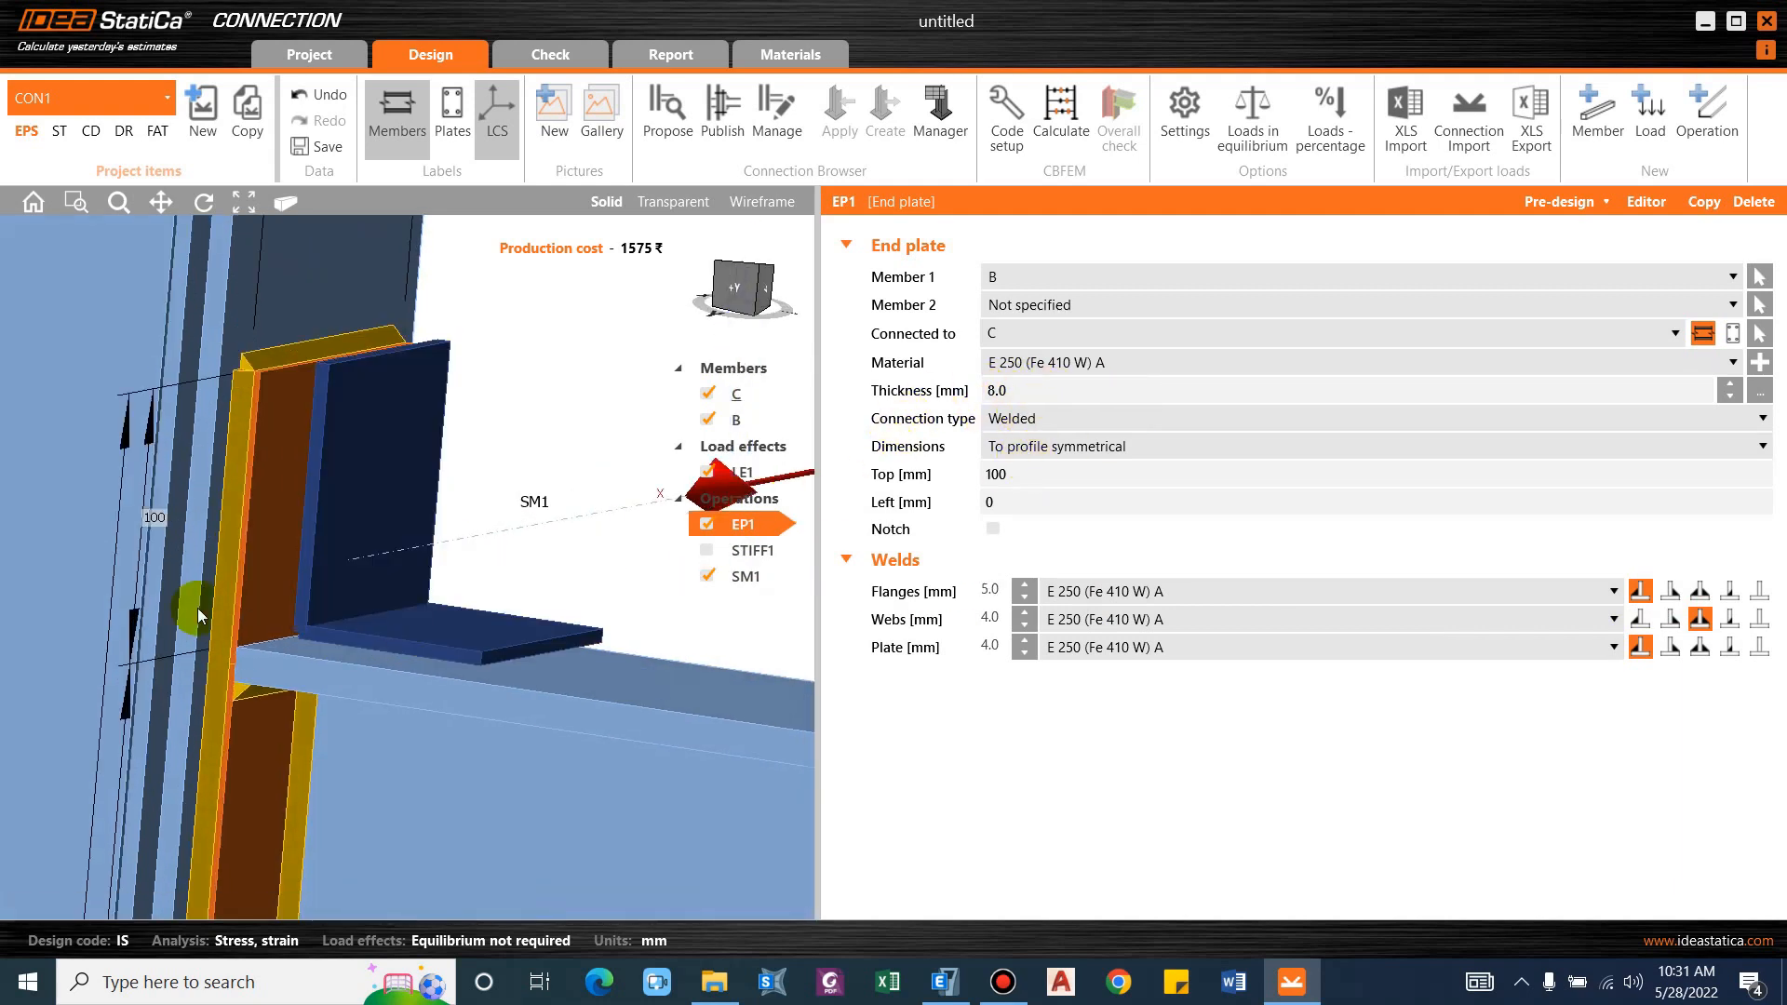
pyautogui.moveTo(372, 646); pyautogui.dragTo(545, 599, button='right')
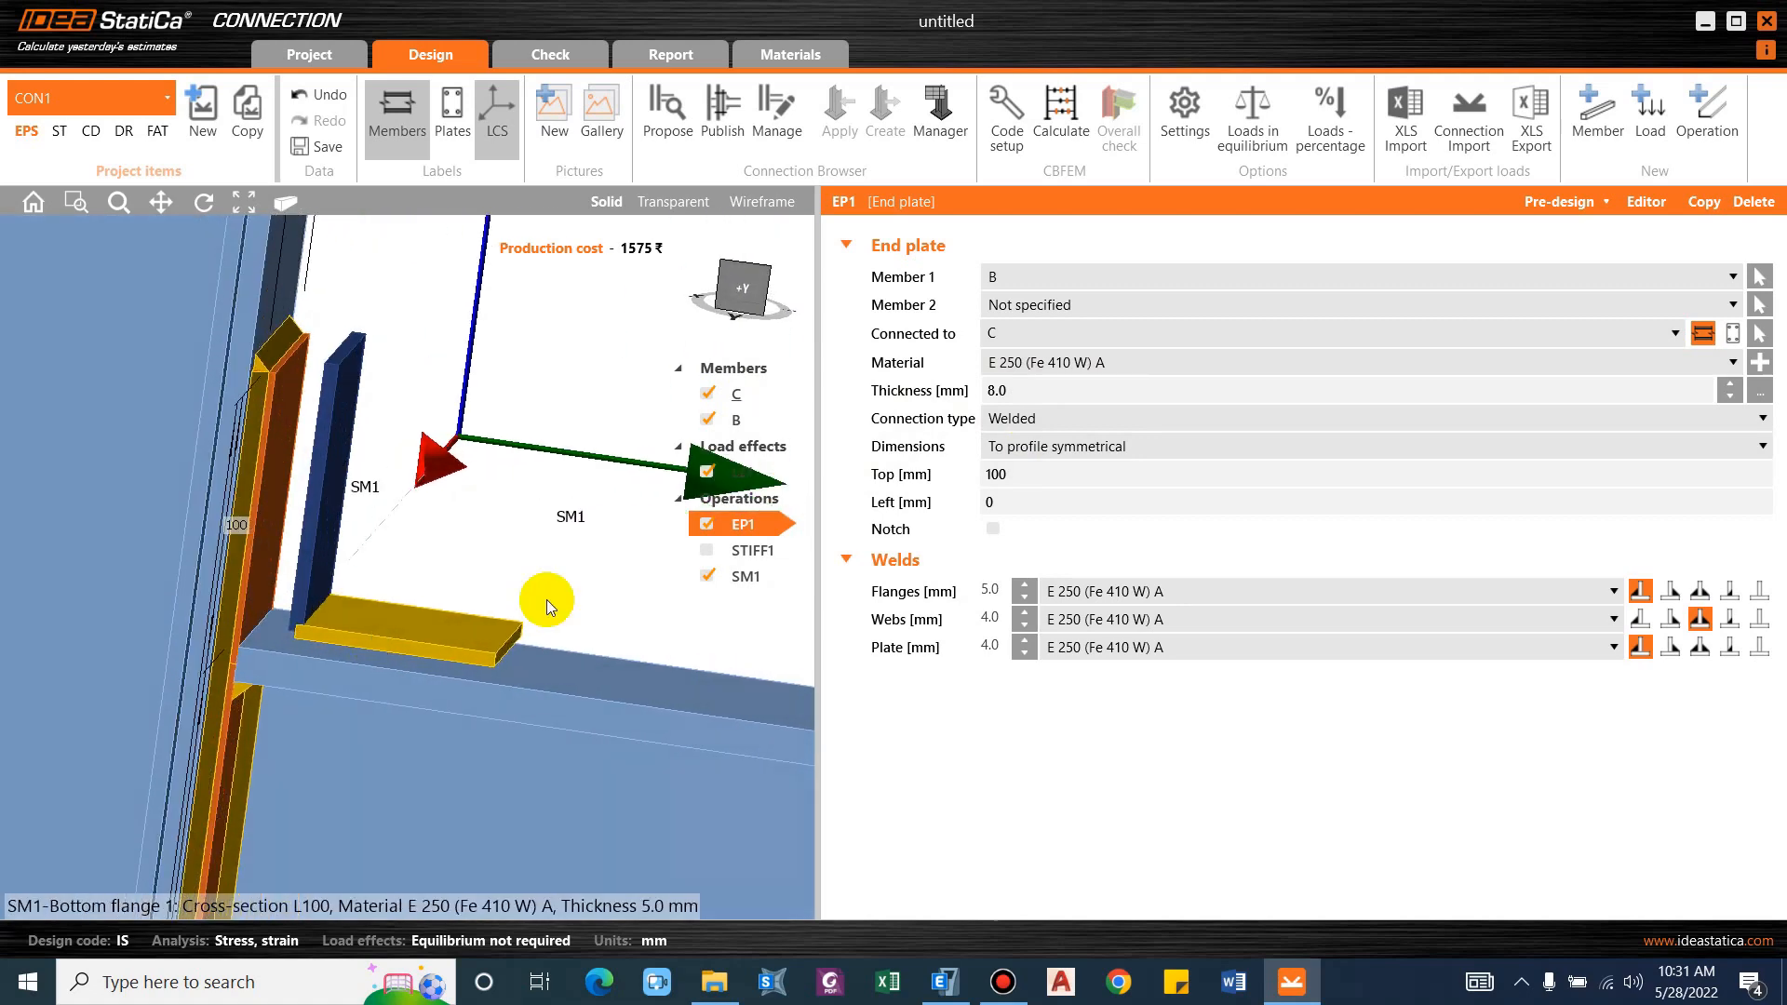
pyautogui.click(1012, 390)
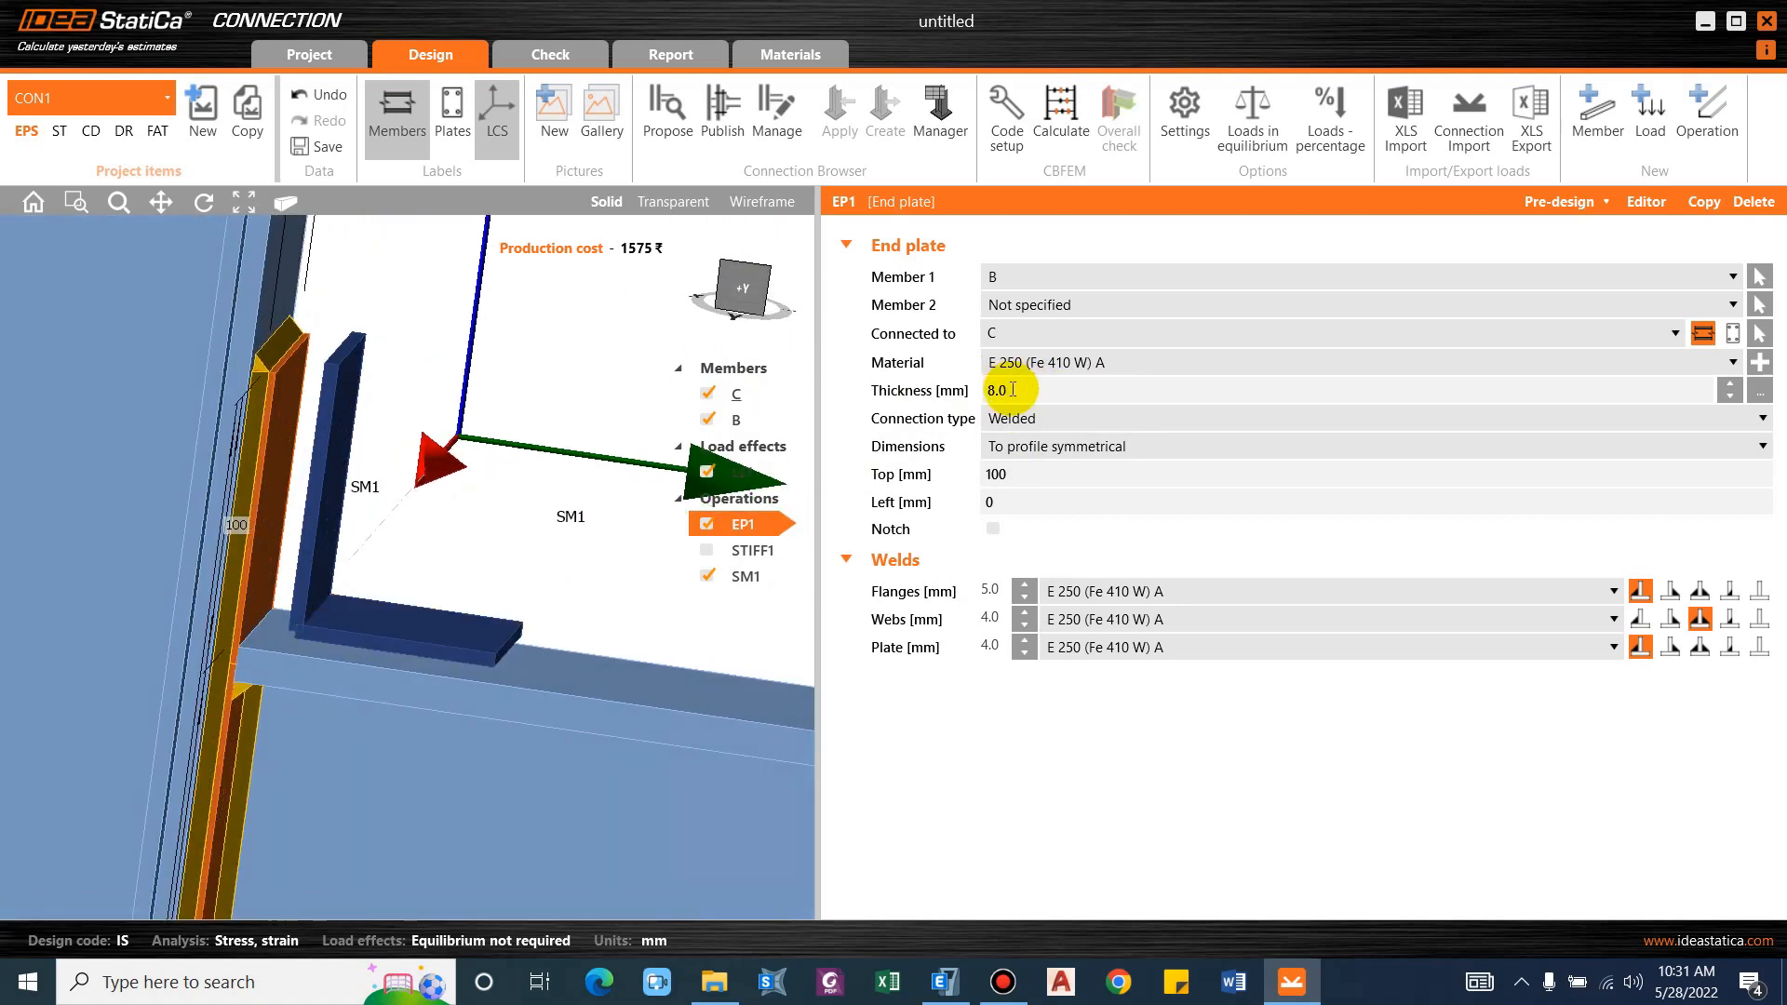
# Set the offset ey of stiffening member SM1 to 135 mm to bring the angle closer to the end plate.
pyautogui.click(744, 576)
pyautogui.click(1000, 440)
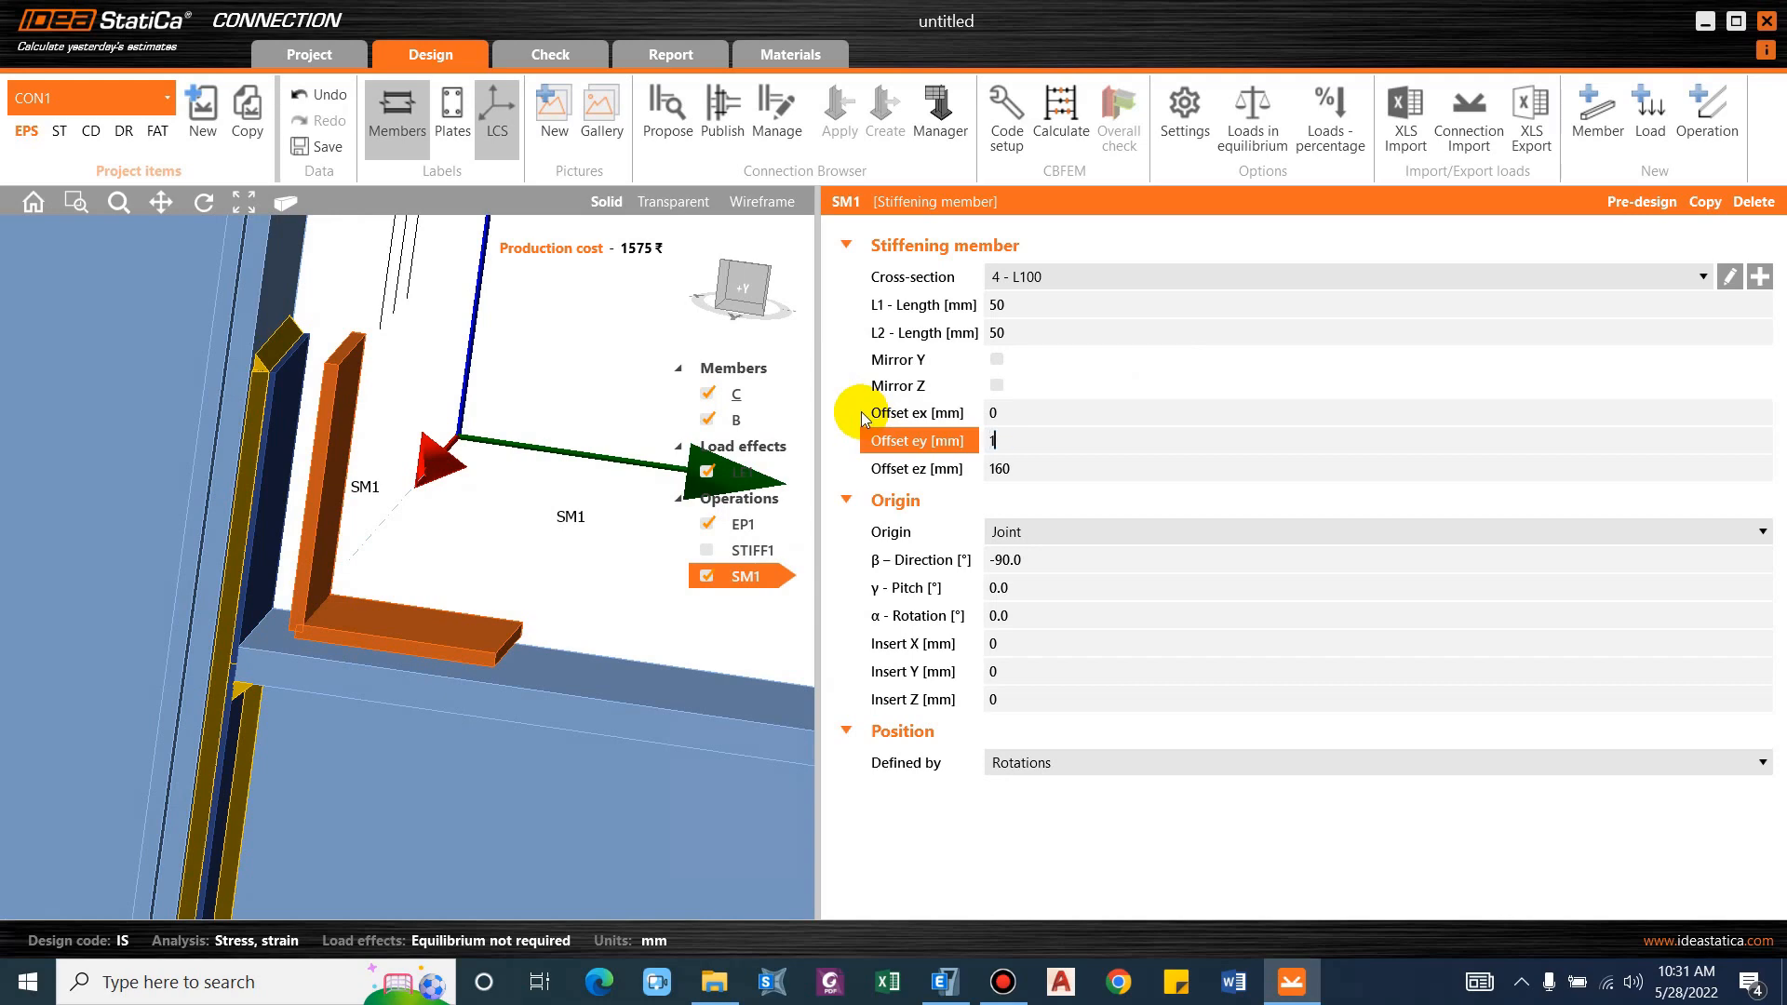
pyautogui.write('135')
pyautogui.press('Tab')
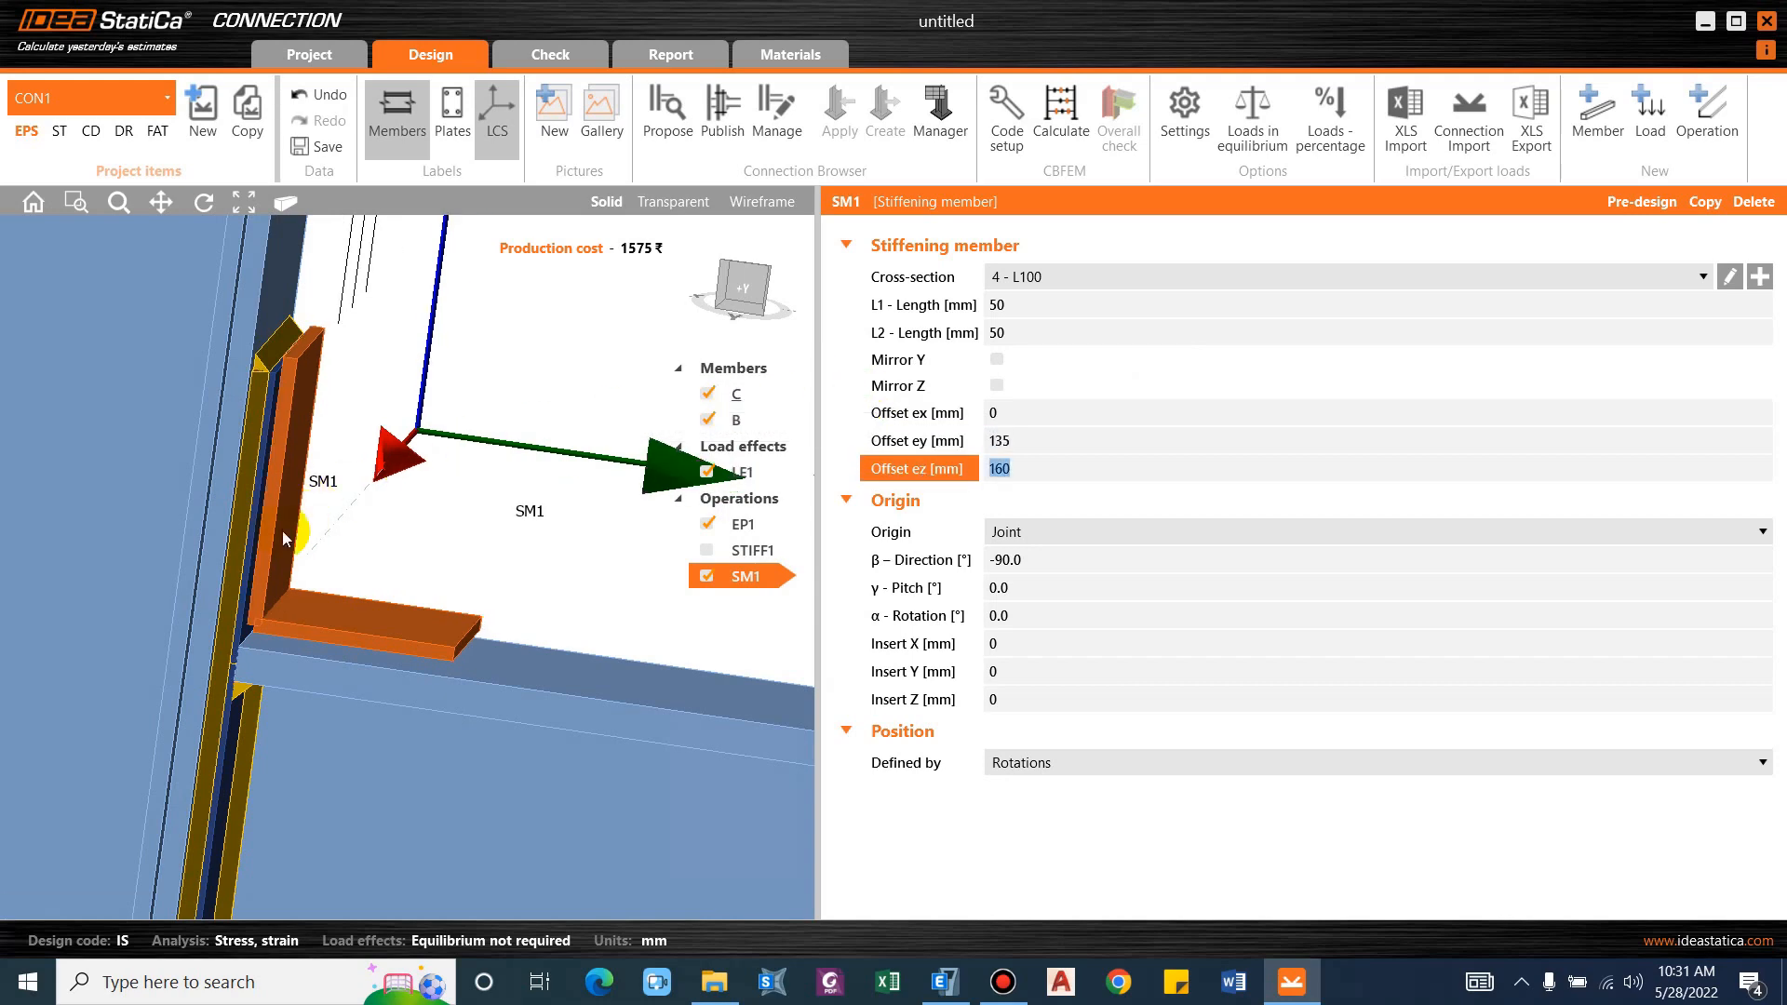
pyautogui.scroll(5, 279, 577)
pyautogui.moveTo(299, 618); pyautogui.dragTo(310, 606, button='right')
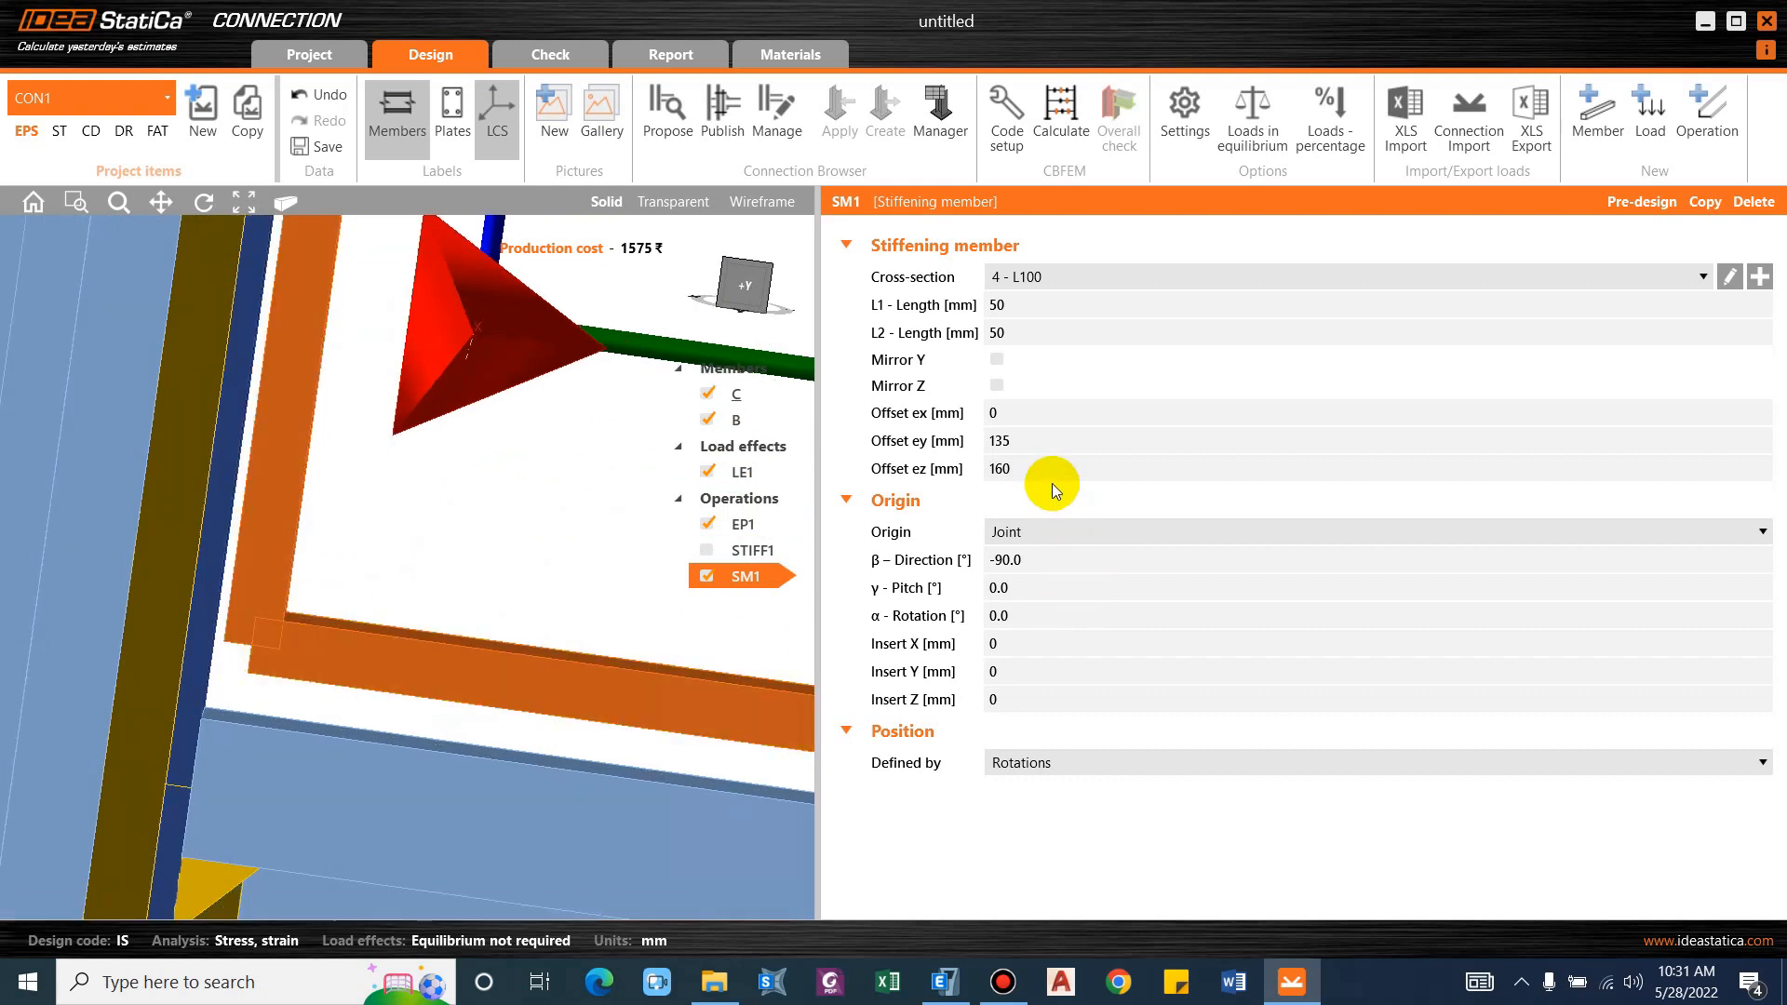
# Fine-tune SM1's position against the end plate by trying an offset ey of 130 mm and setting it to 133 mm.
pyautogui.click(935, 446)
pyautogui.press('Tab')
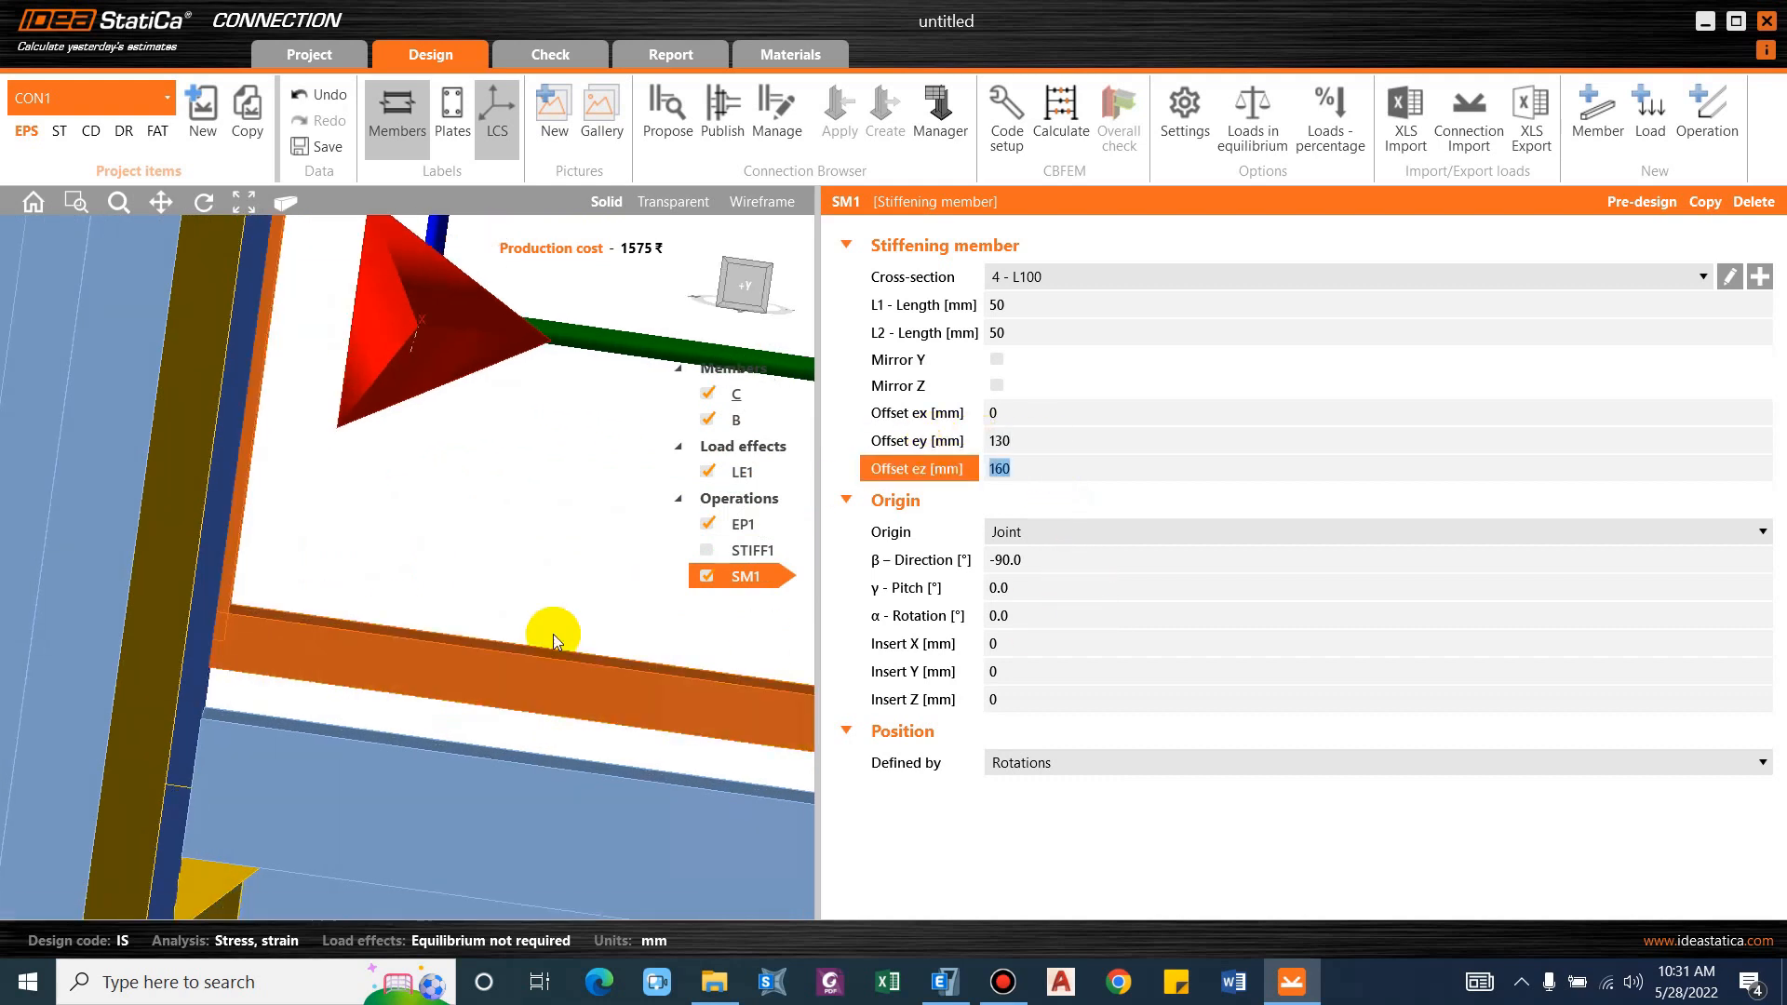
pyautogui.write('13')
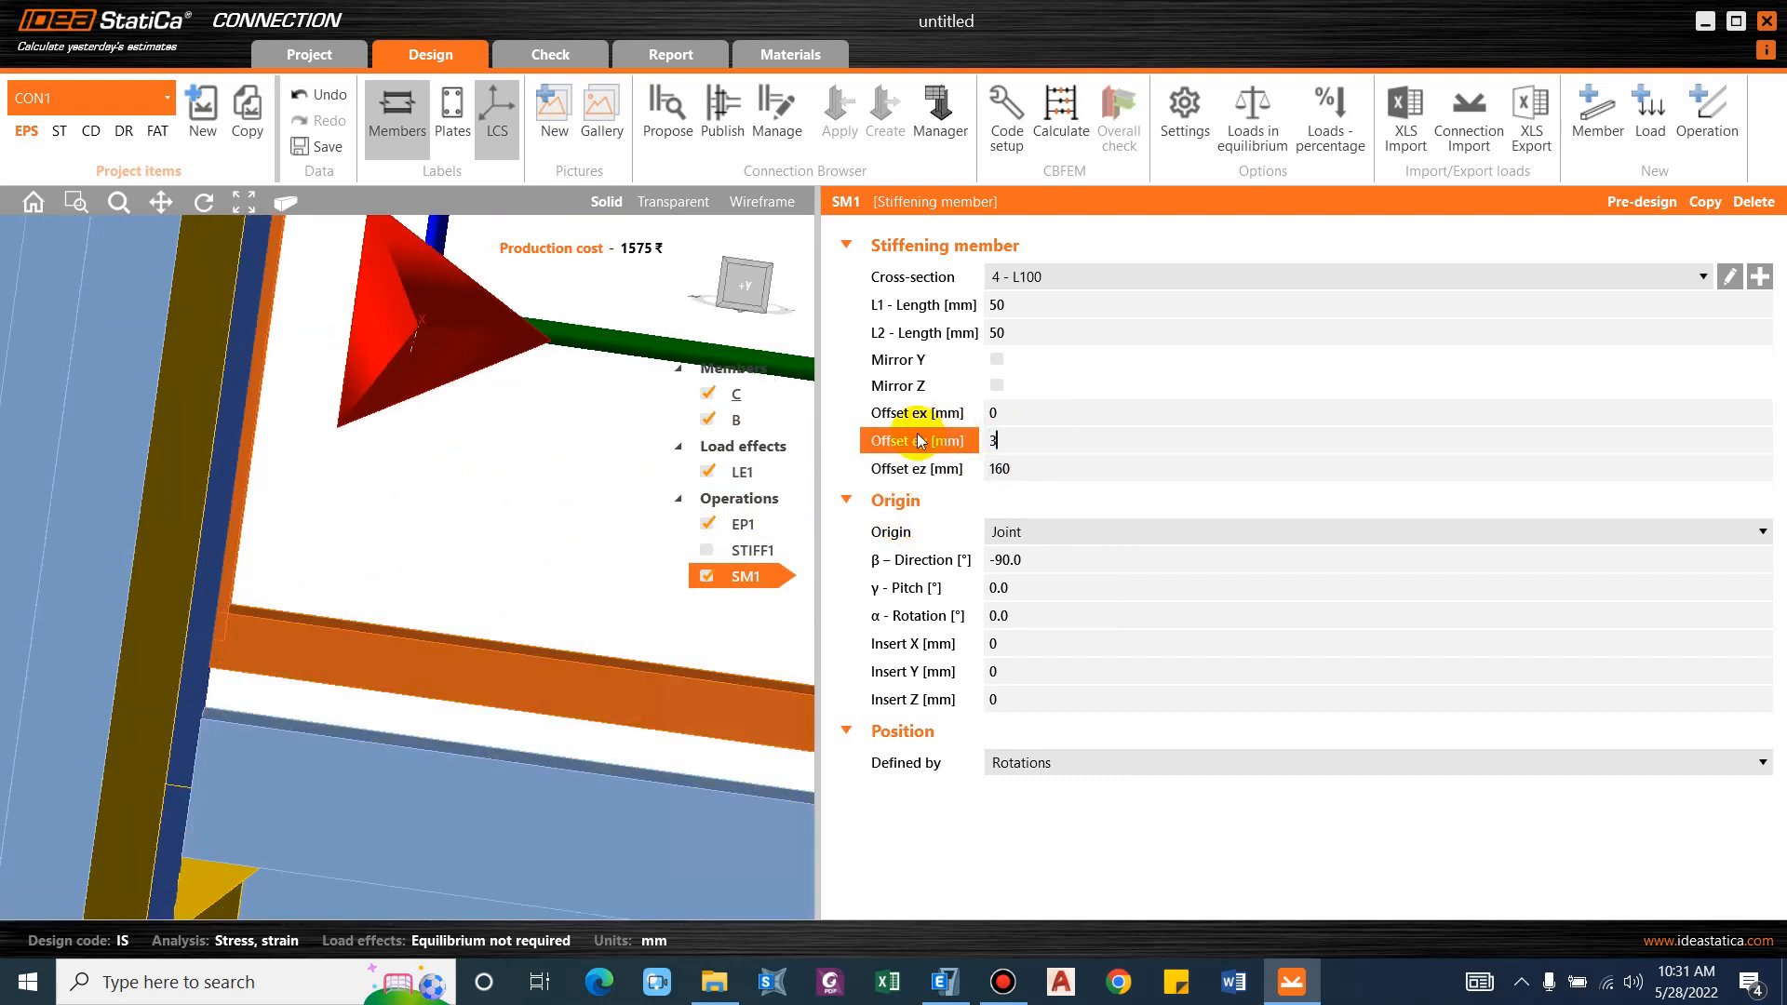
pyautogui.press('BackSpace')
pyautogui.press('BackSpace')
pyautogui.write('133')
pyautogui.press('Tab')
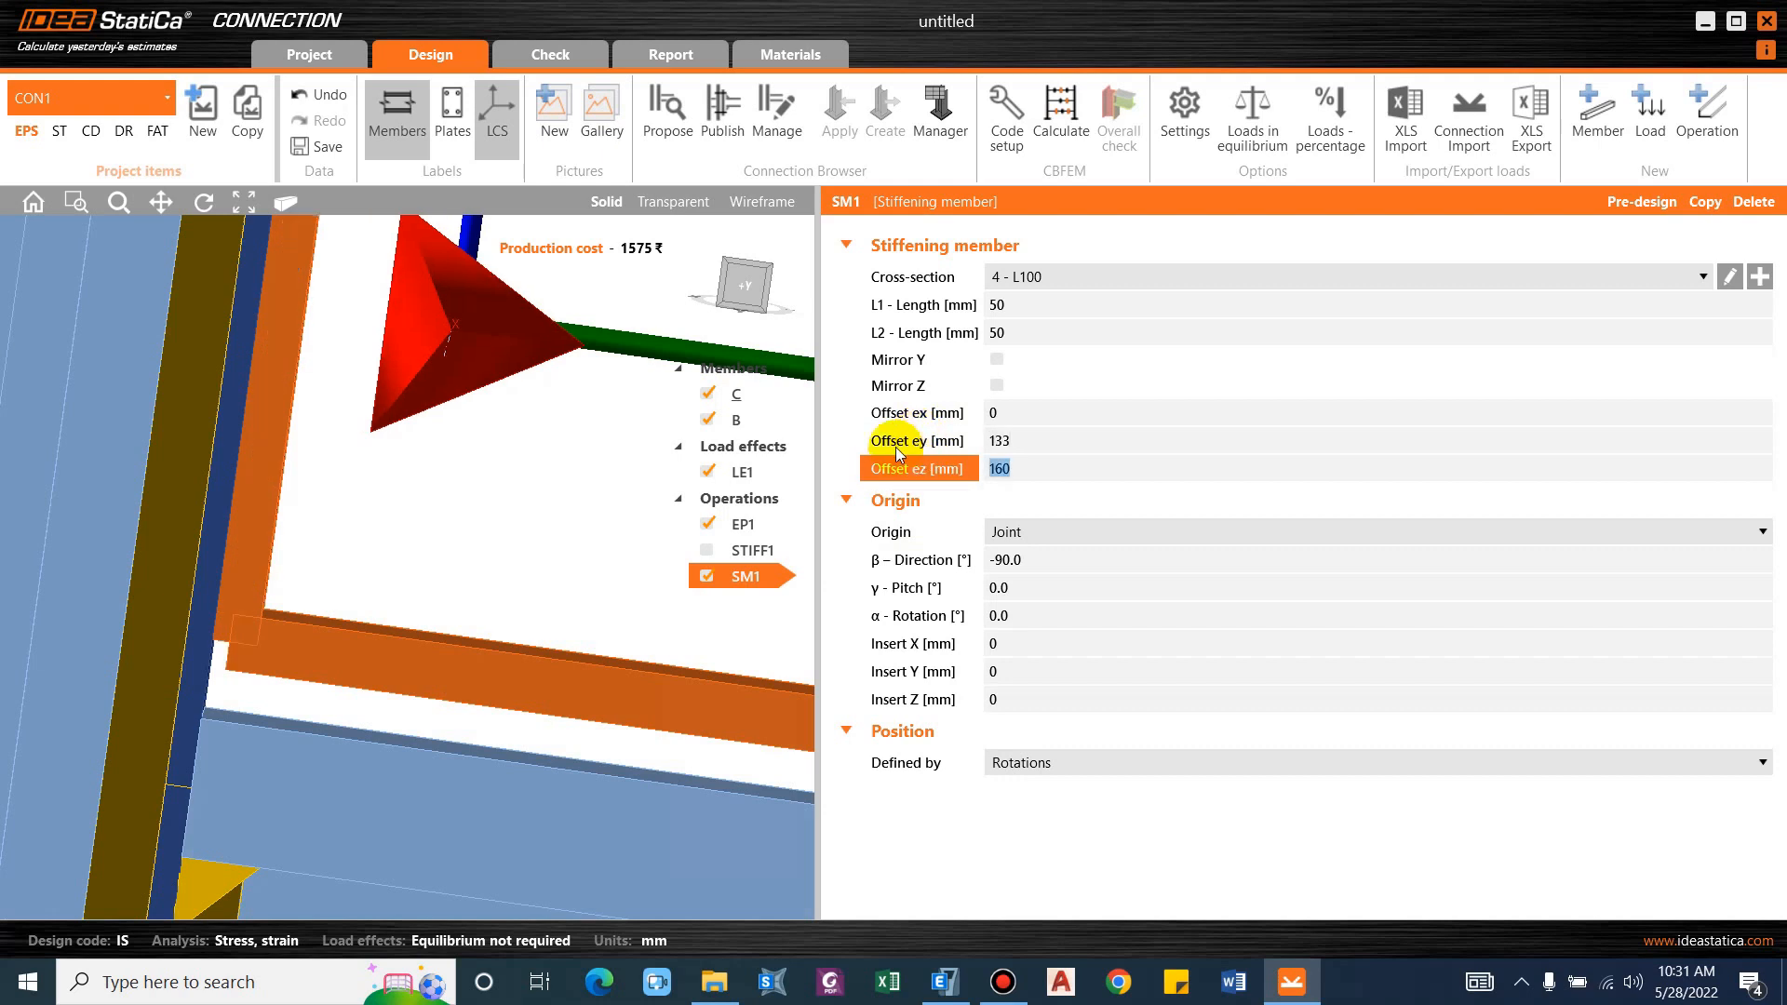
pyautogui.moveTo(428, 717); pyautogui.dragTo(459, 717)
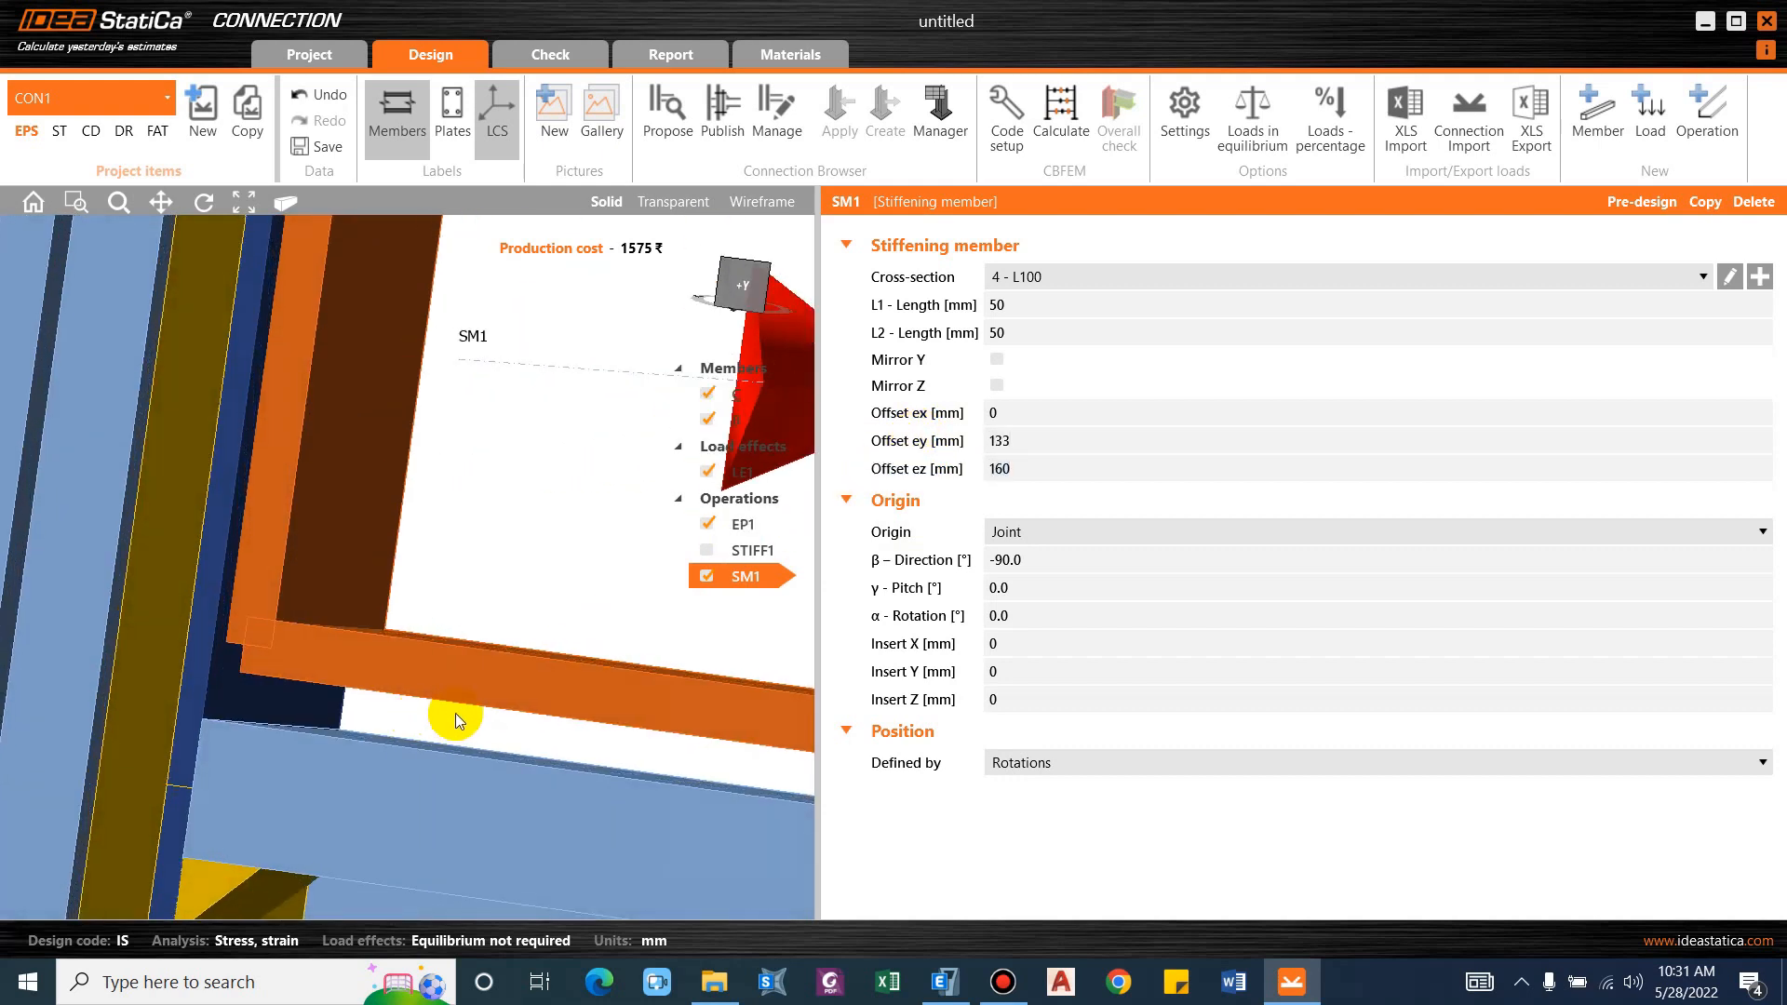
# Set stiffening member SM1's Offset ey to 134 mm and check its position against the beam's top flange.
pyautogui.click(1019, 449)
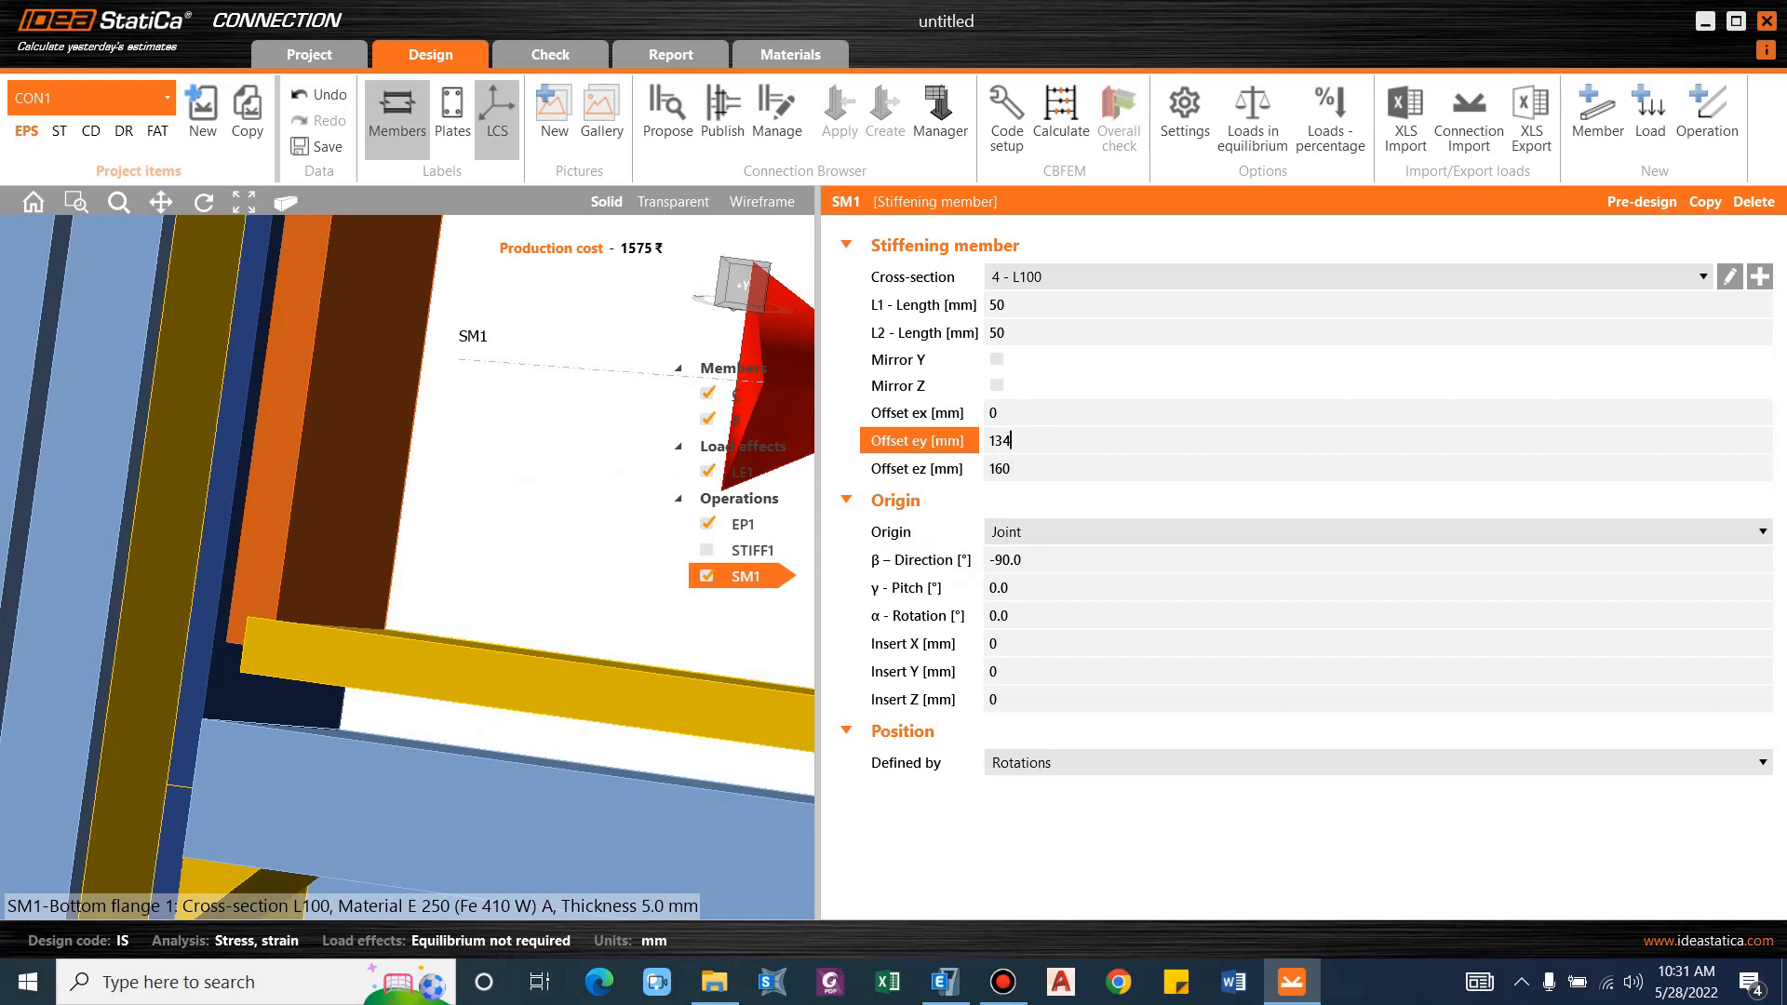
pyautogui.press('Tab')
pyautogui.scroll(3, 246, 782)
pyautogui.moveTo(312, 738); pyautogui.dragTo(319, 746)
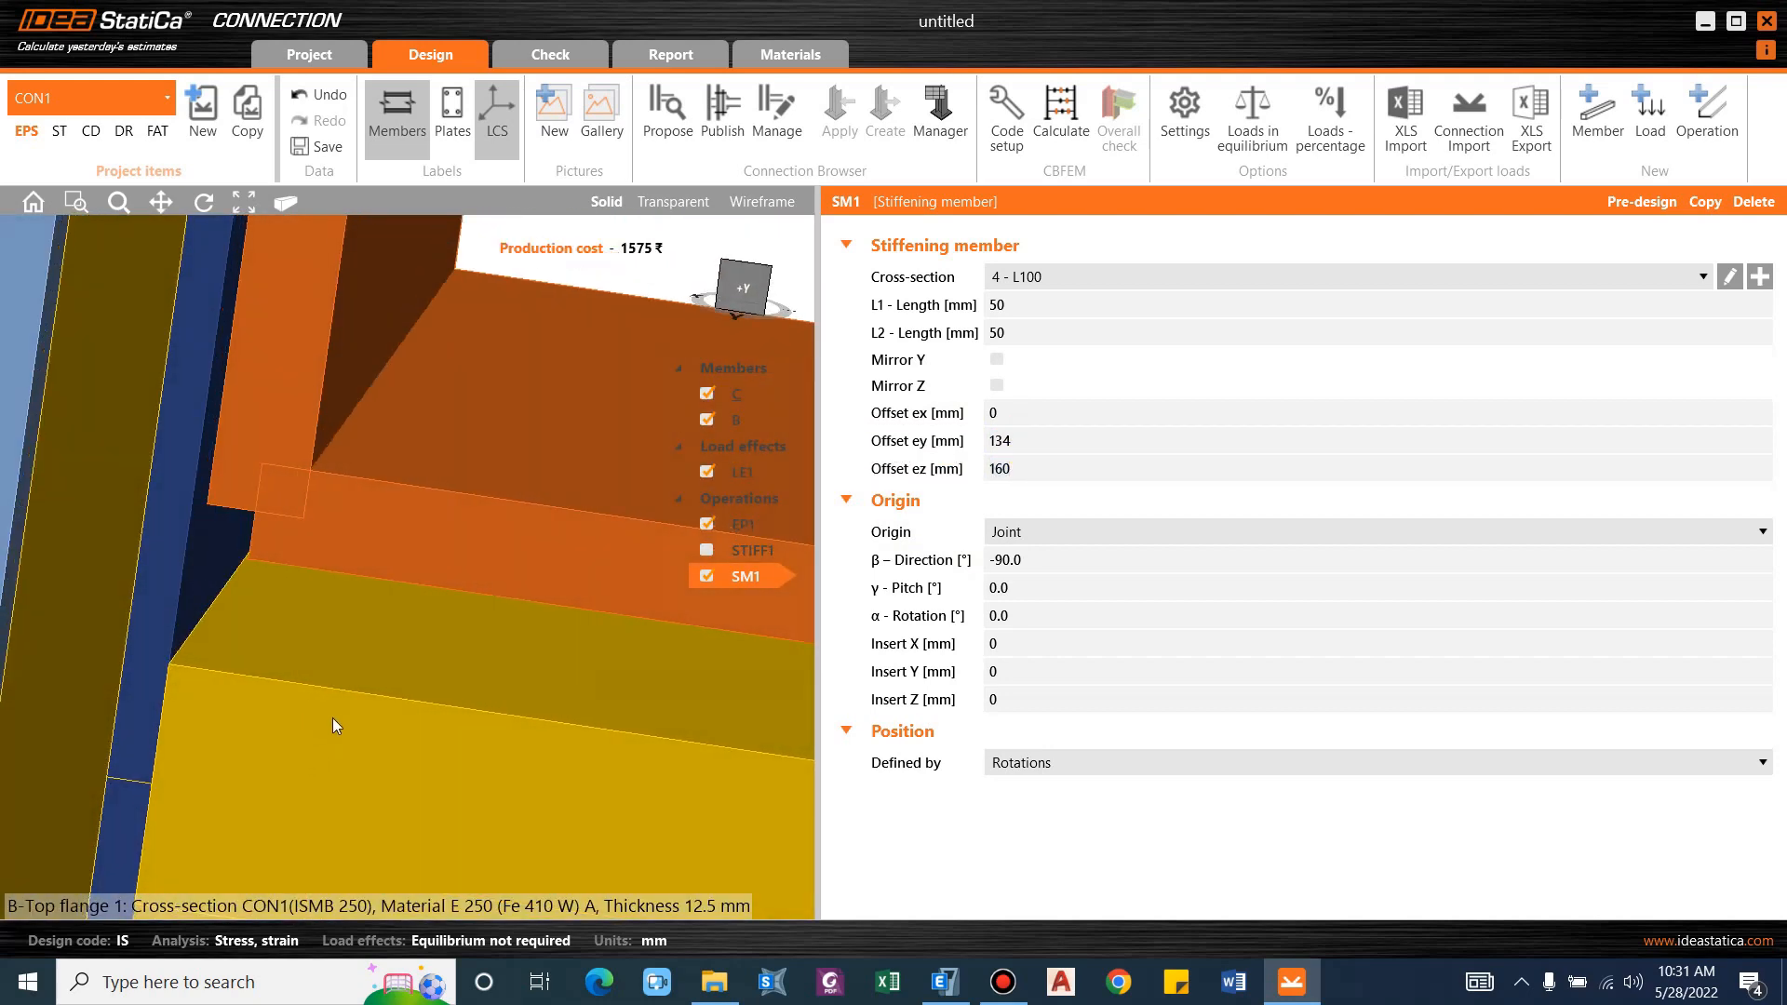
pyautogui.scroll(-3, 443, 703)
pyautogui.moveTo(450, 702); pyautogui.dragTo(453, 696)
# Try 150 mm as stiffening member SM1's Offset ez, and set it to 155 mm so the angle sits on the beam flange.
pyautogui.click(1039, 472)
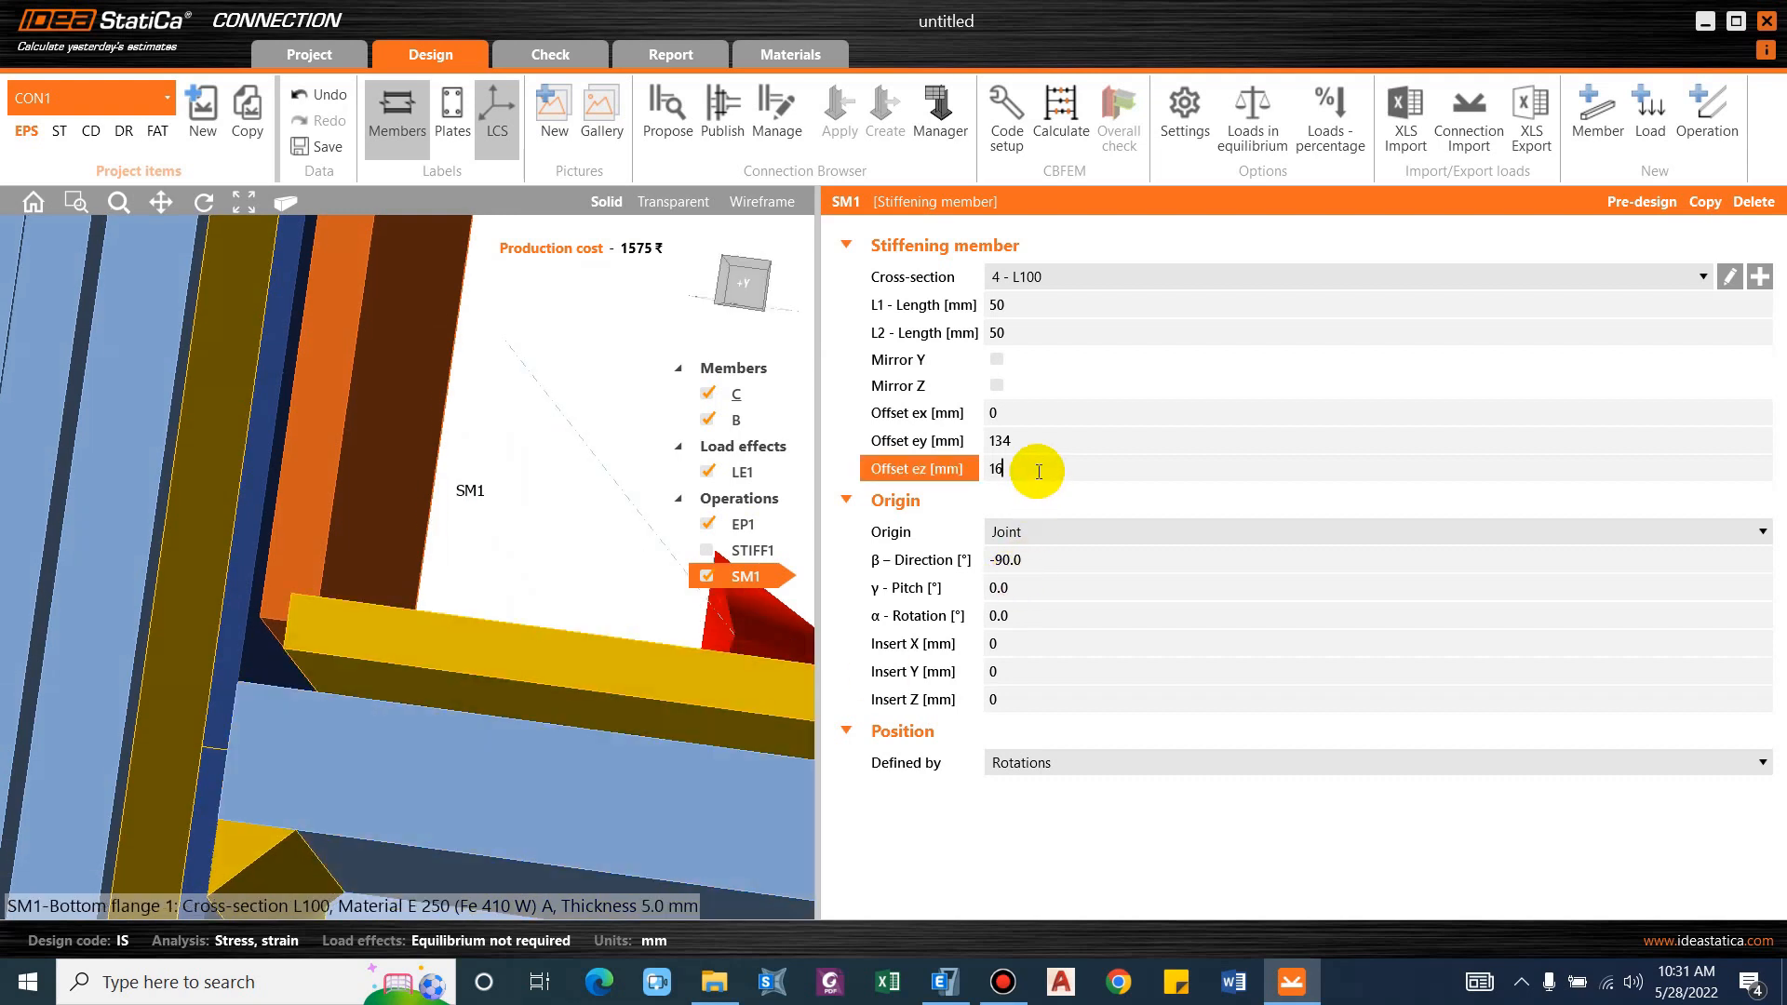
pyautogui.press('Tab')
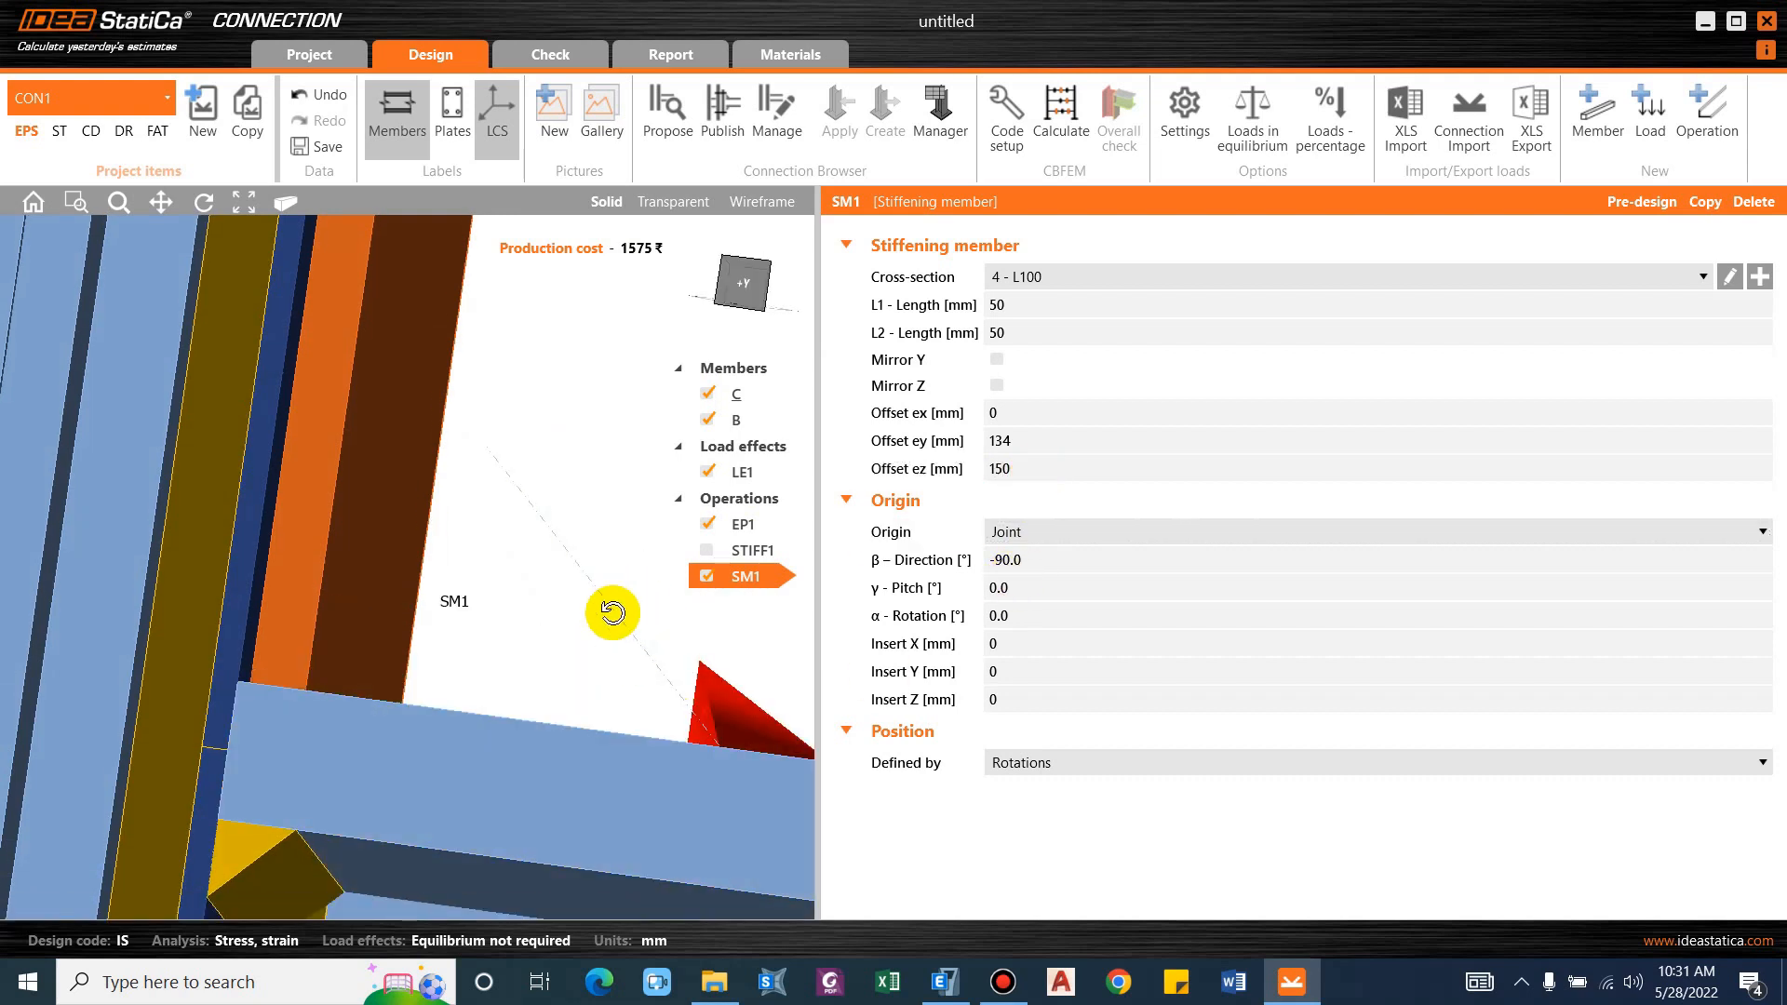
pyautogui.scroll(3, 605, 614)
pyautogui.doubleClick(1040, 476)
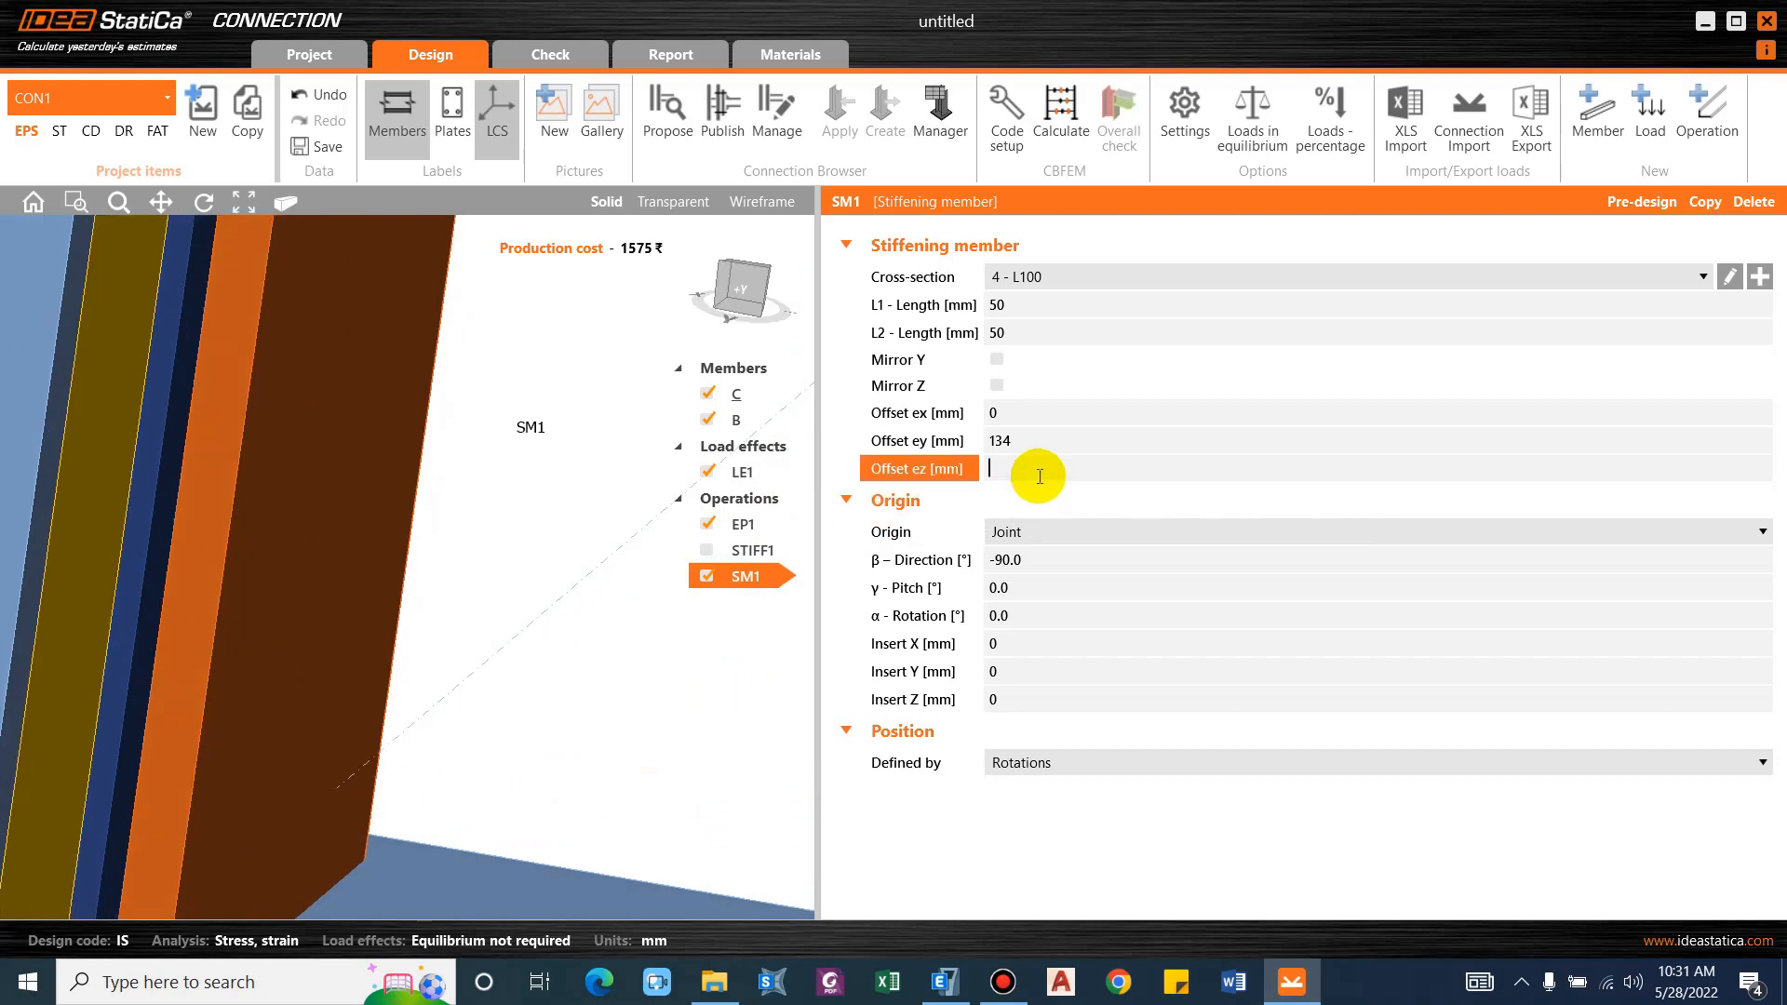
pyautogui.press('Tab')
pyautogui.moveTo(490, 606); pyautogui.dragTo(382, 541, button='right')
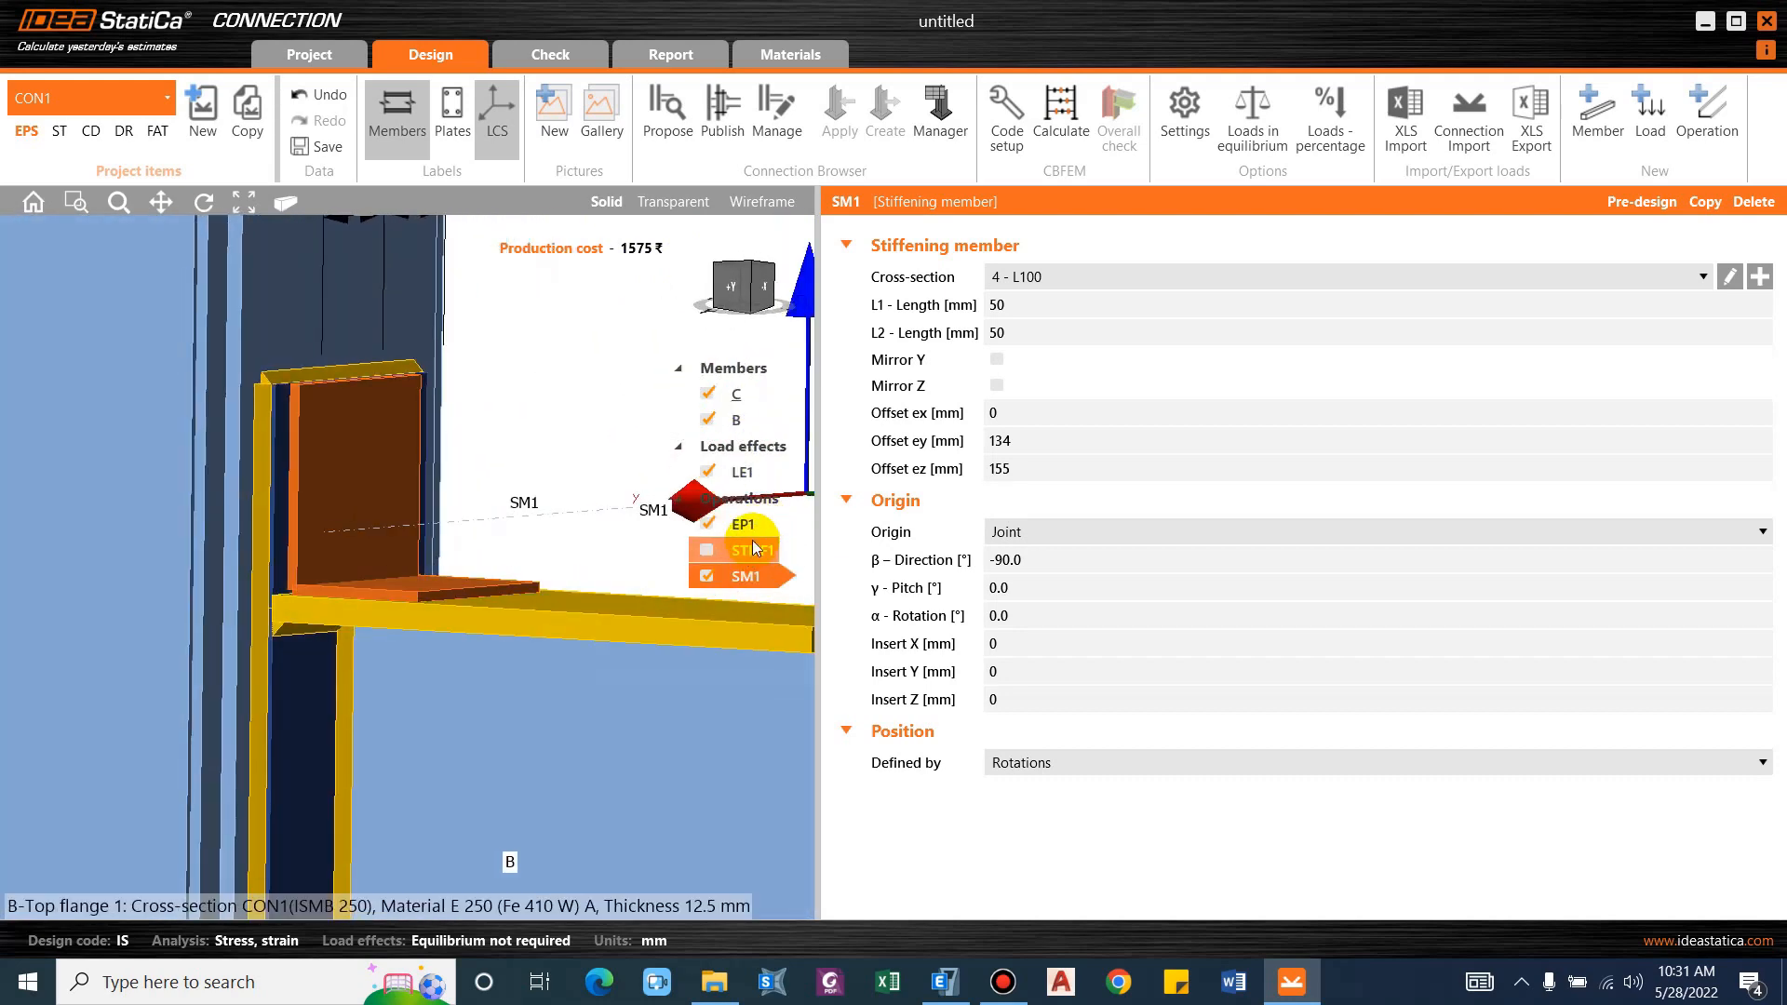
# Set the Top dimension of end plate EP1 to 110 mm.
pyautogui.click(752, 549)
pyautogui.press('Up')
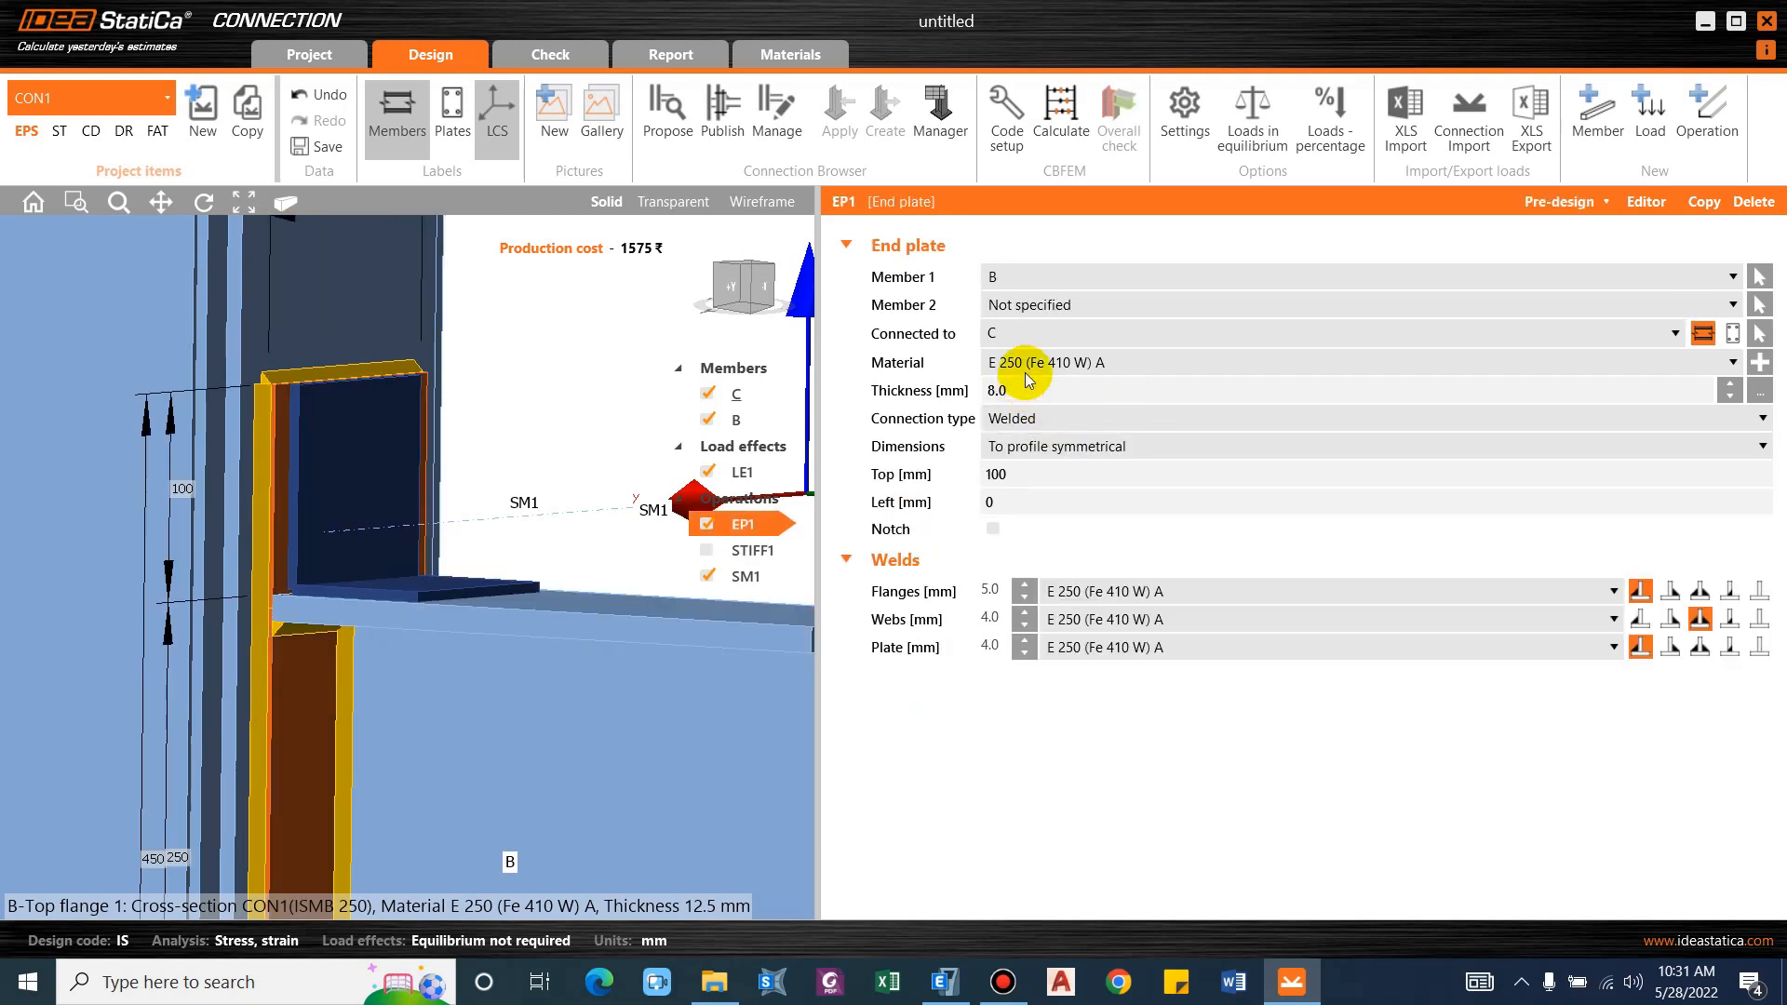
pyautogui.click(996, 474)
pyautogui.write('11')
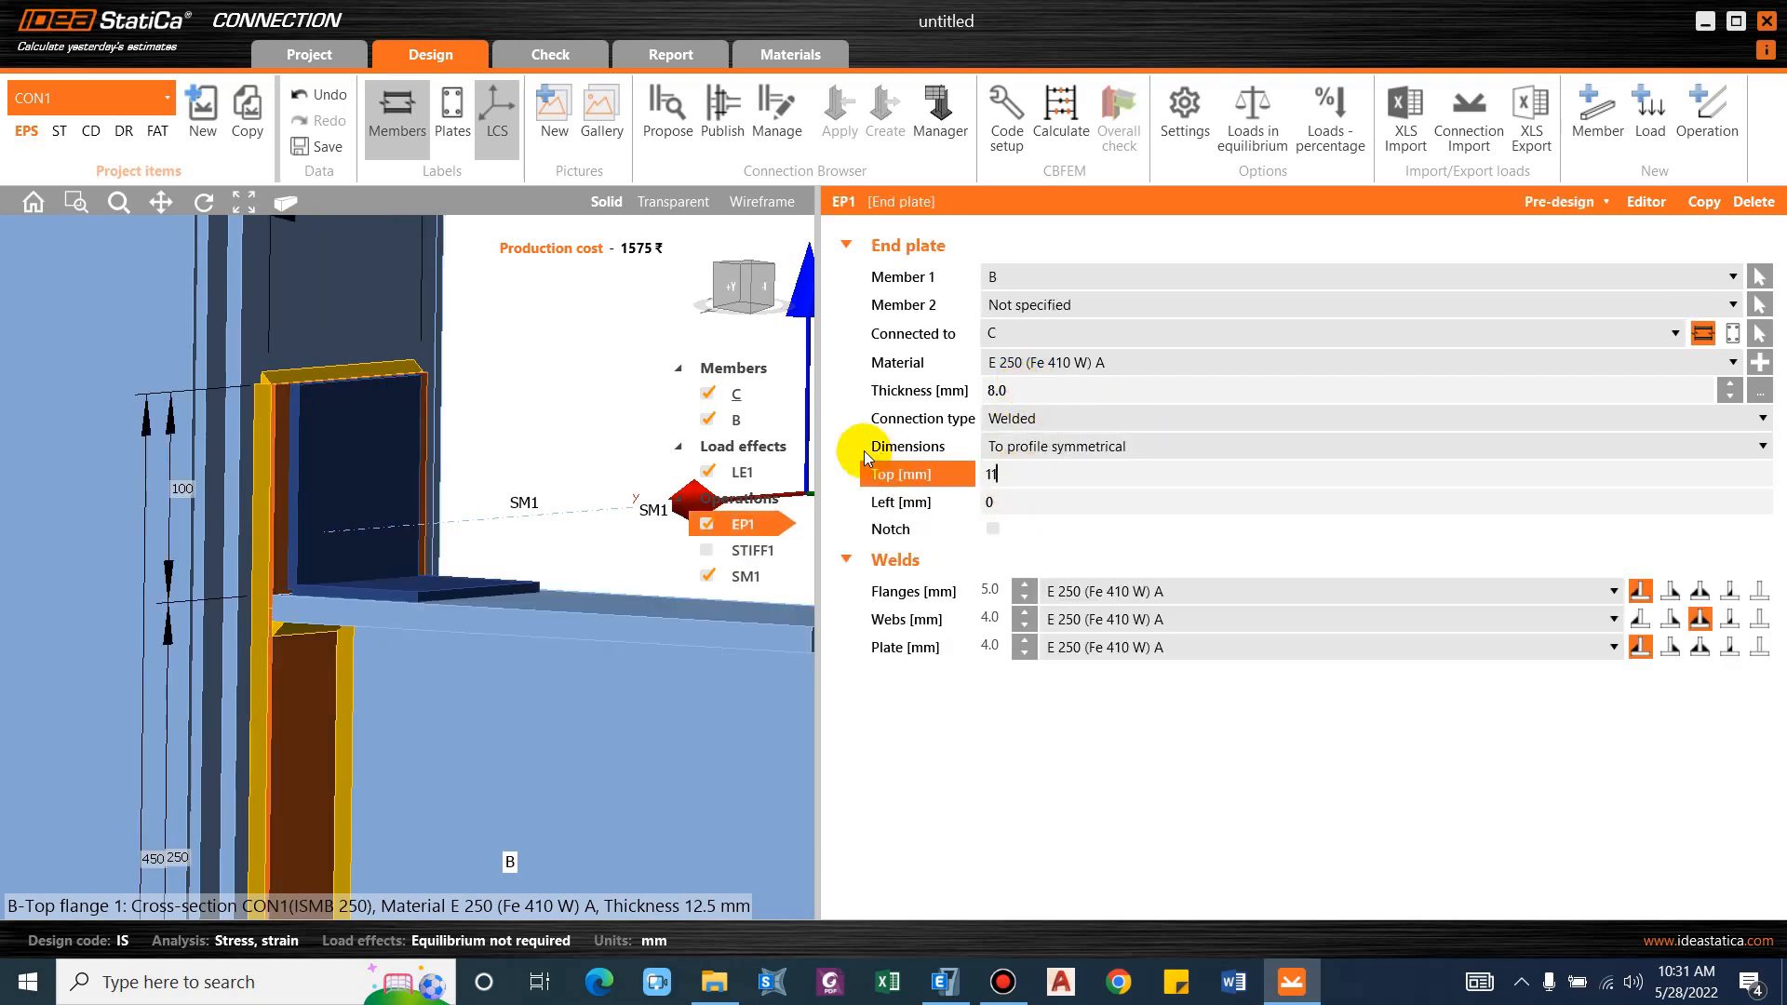
pyautogui.write('0')
pyautogui.press('Return')
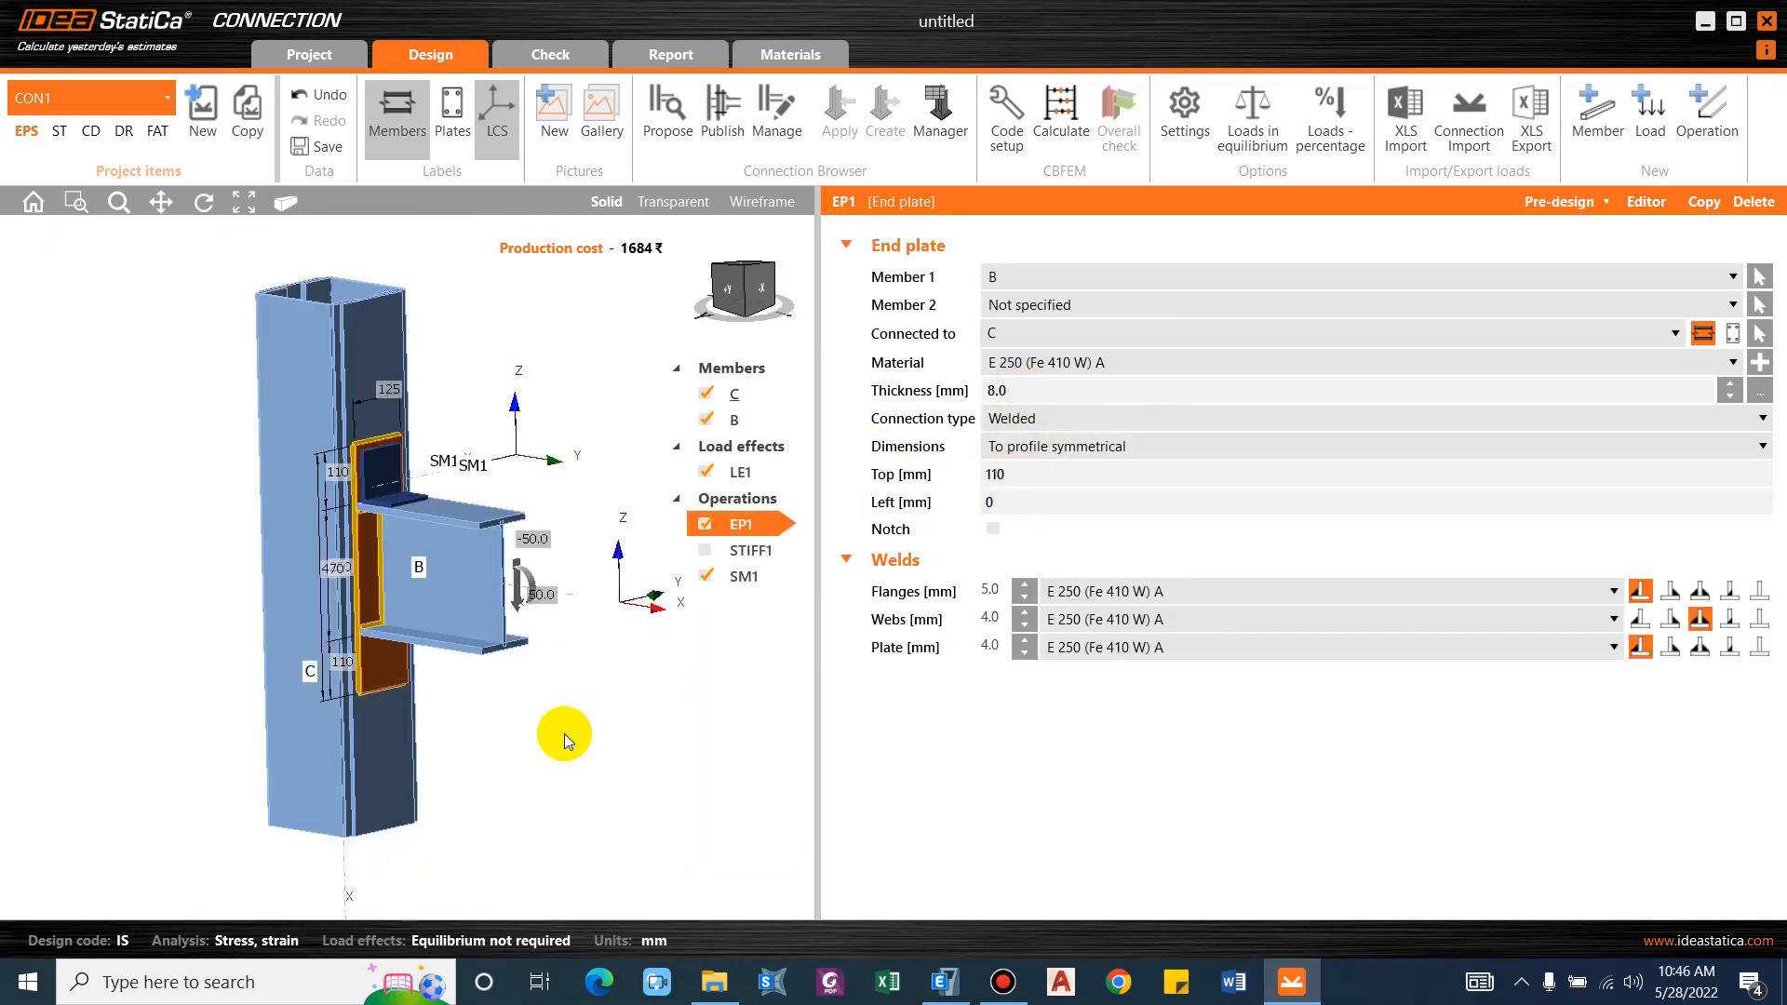
# Add a new Weld or contact operation for the angle above the beam's top flange.
pyautogui.moveTo(549, 733); pyautogui.dragTo(511, 707, button='middle')
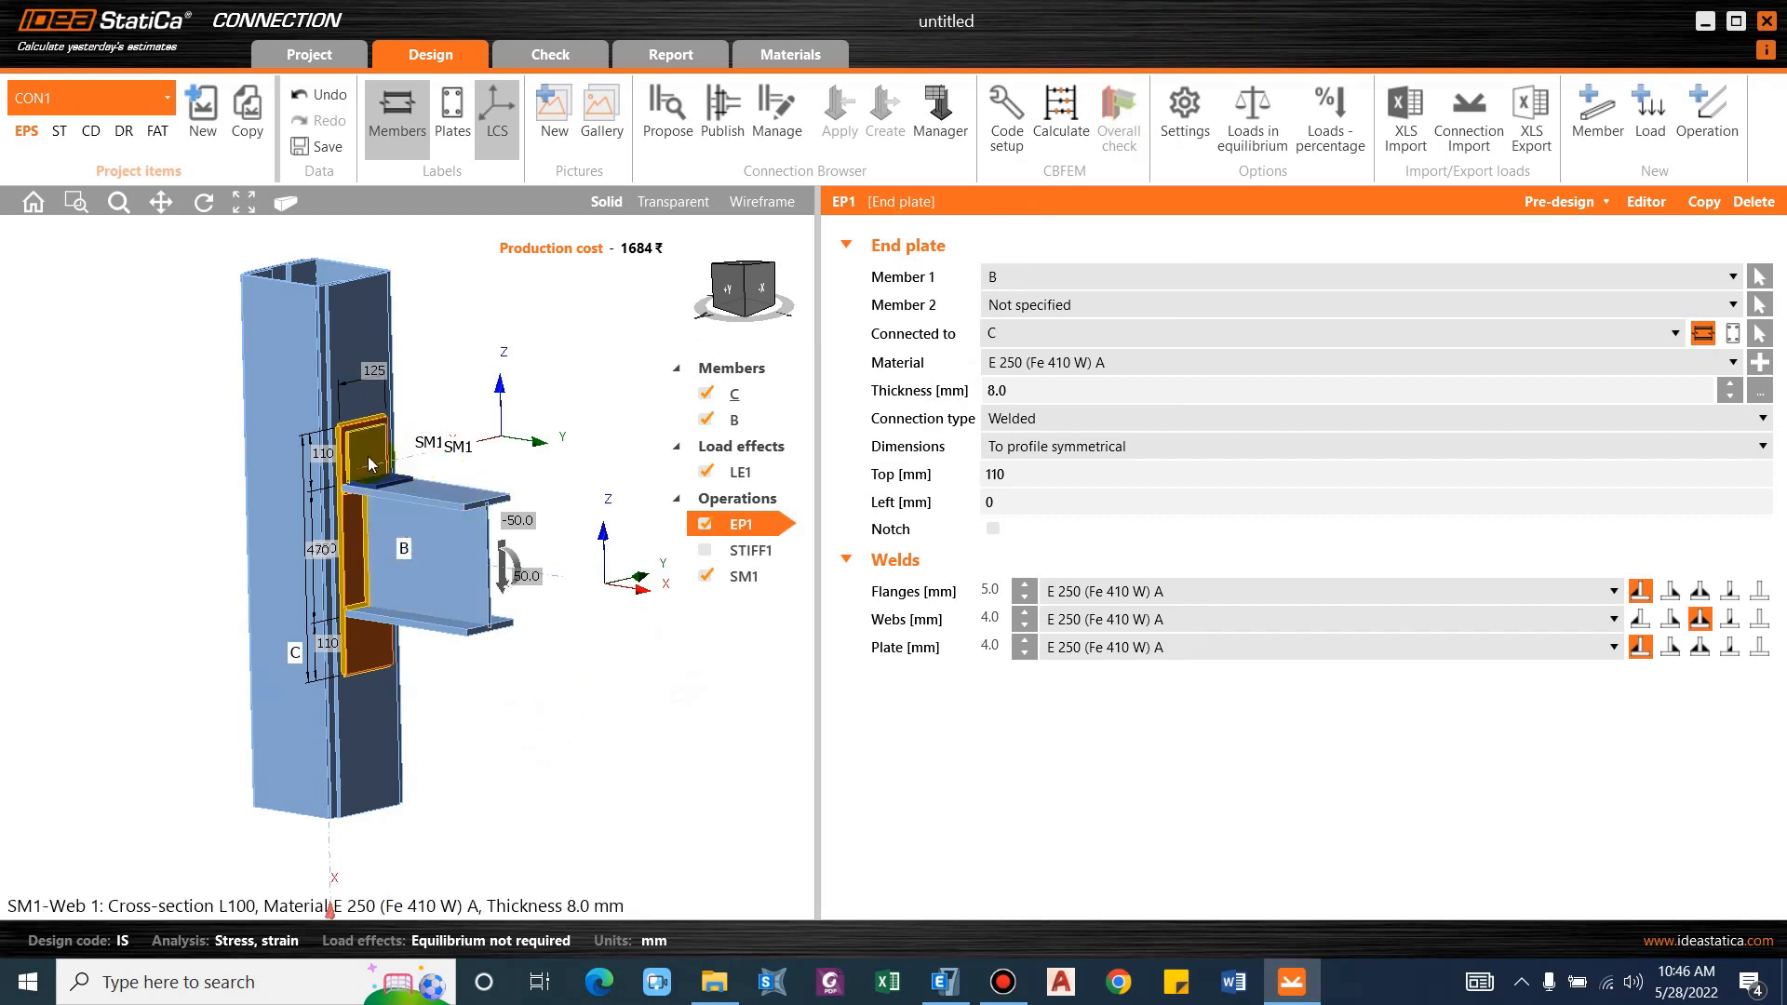
pyautogui.scroll(5, 367, 458)
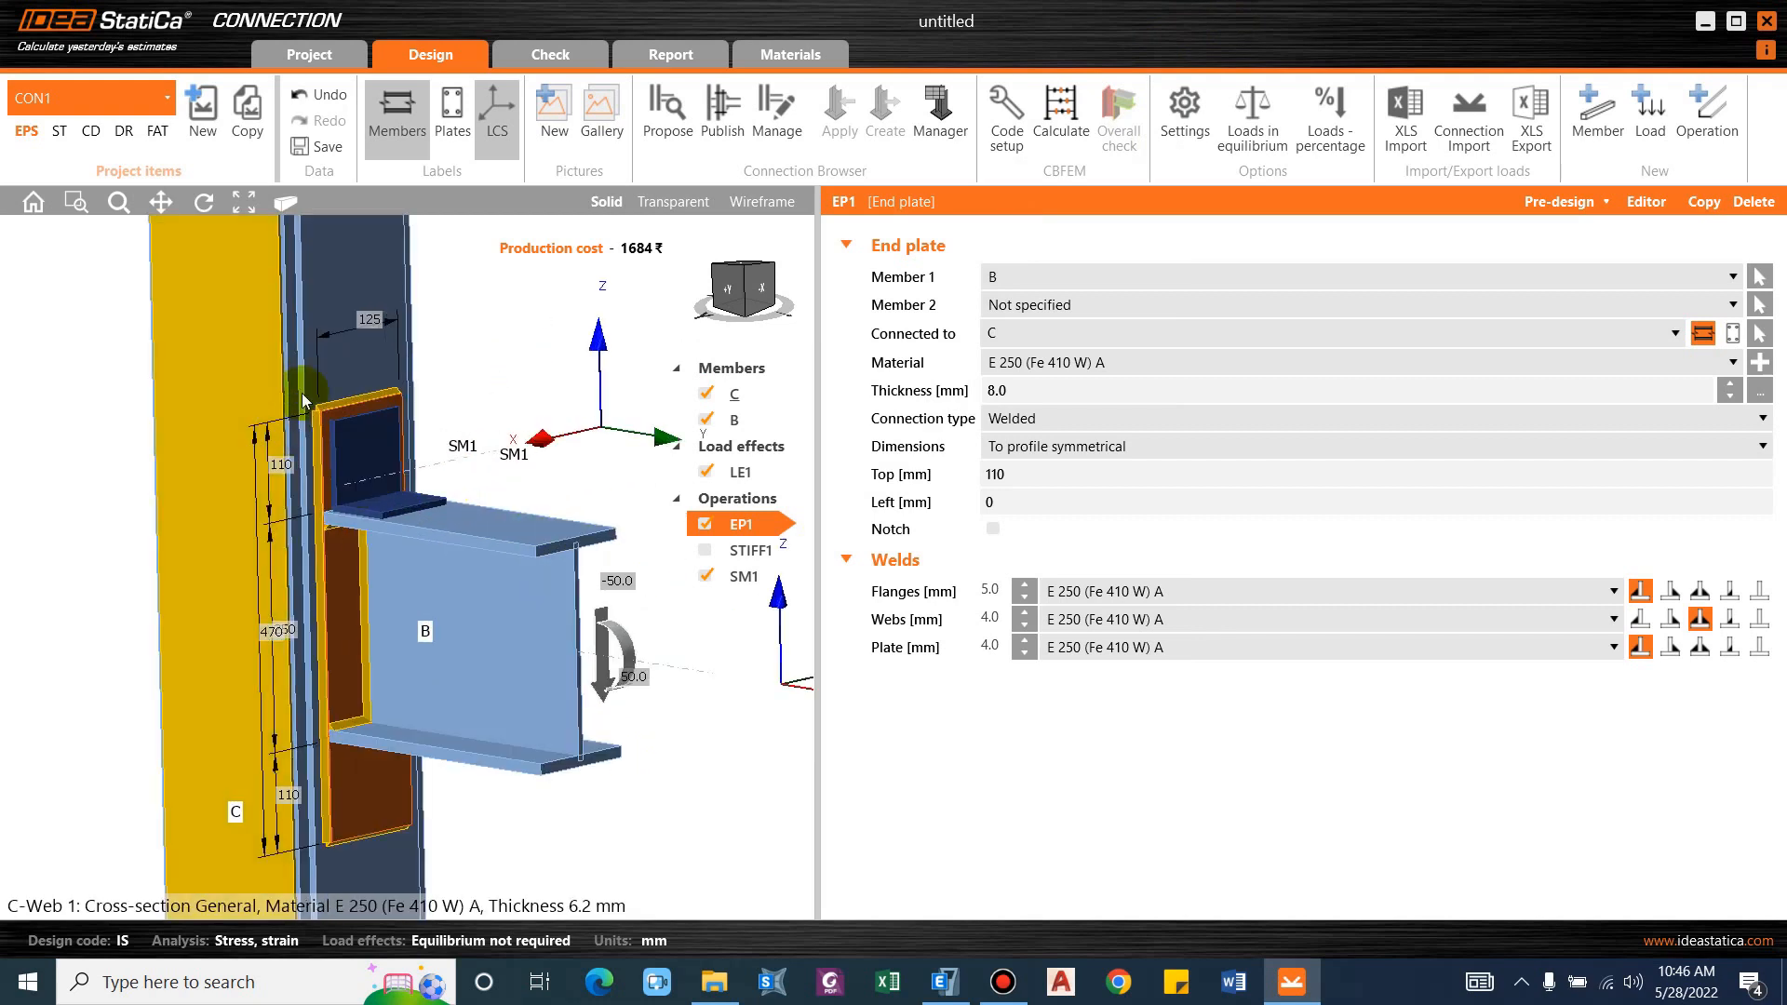
pyautogui.scroll(2, 344, 400)
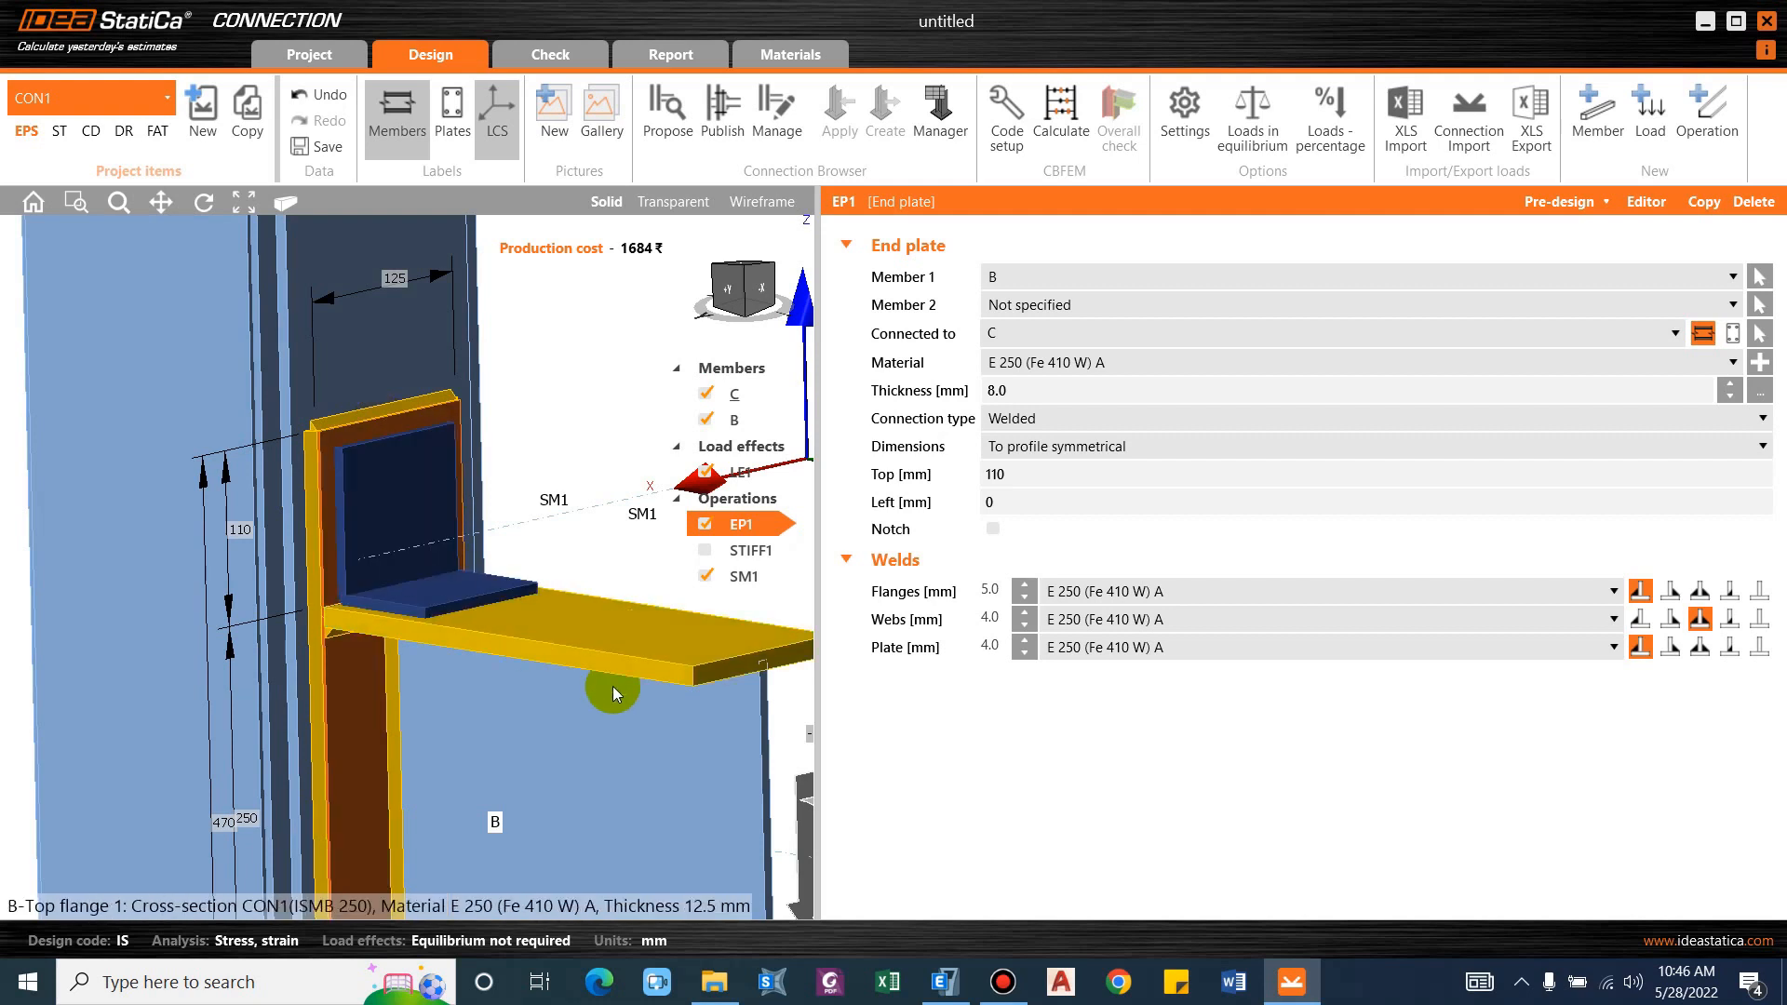
pyautogui.scroll(-3, 511, 569)
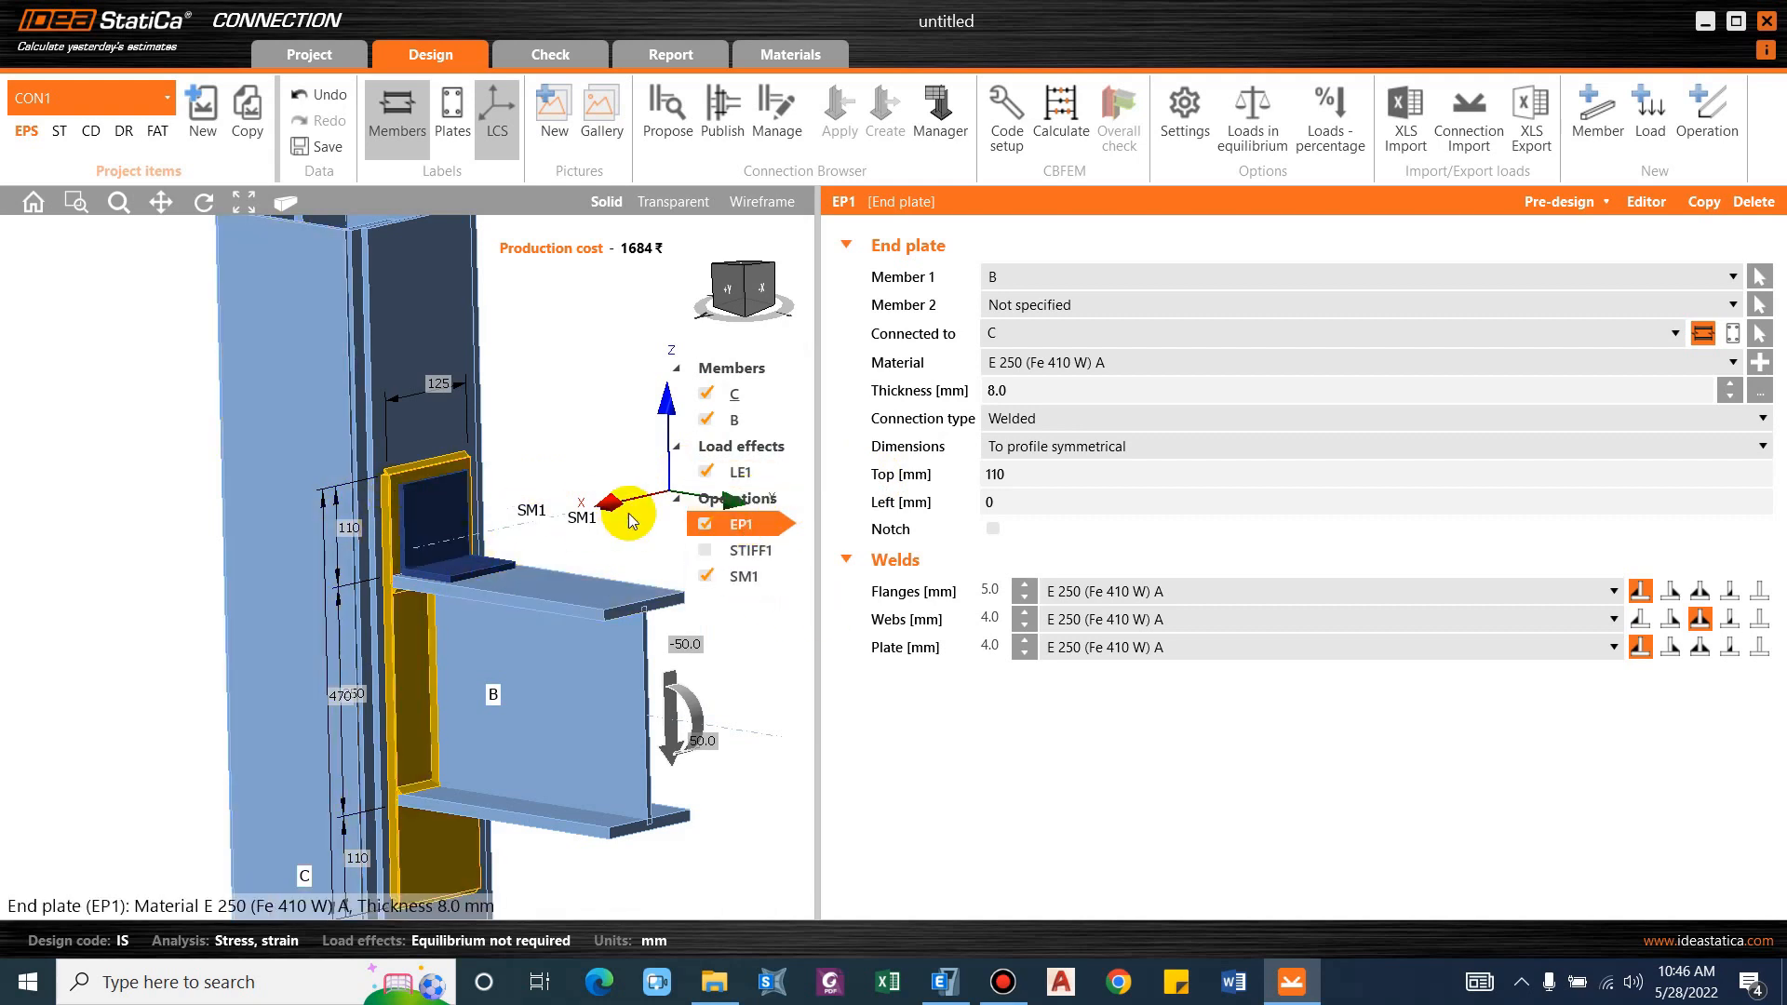
pyautogui.rightClick(740, 502)
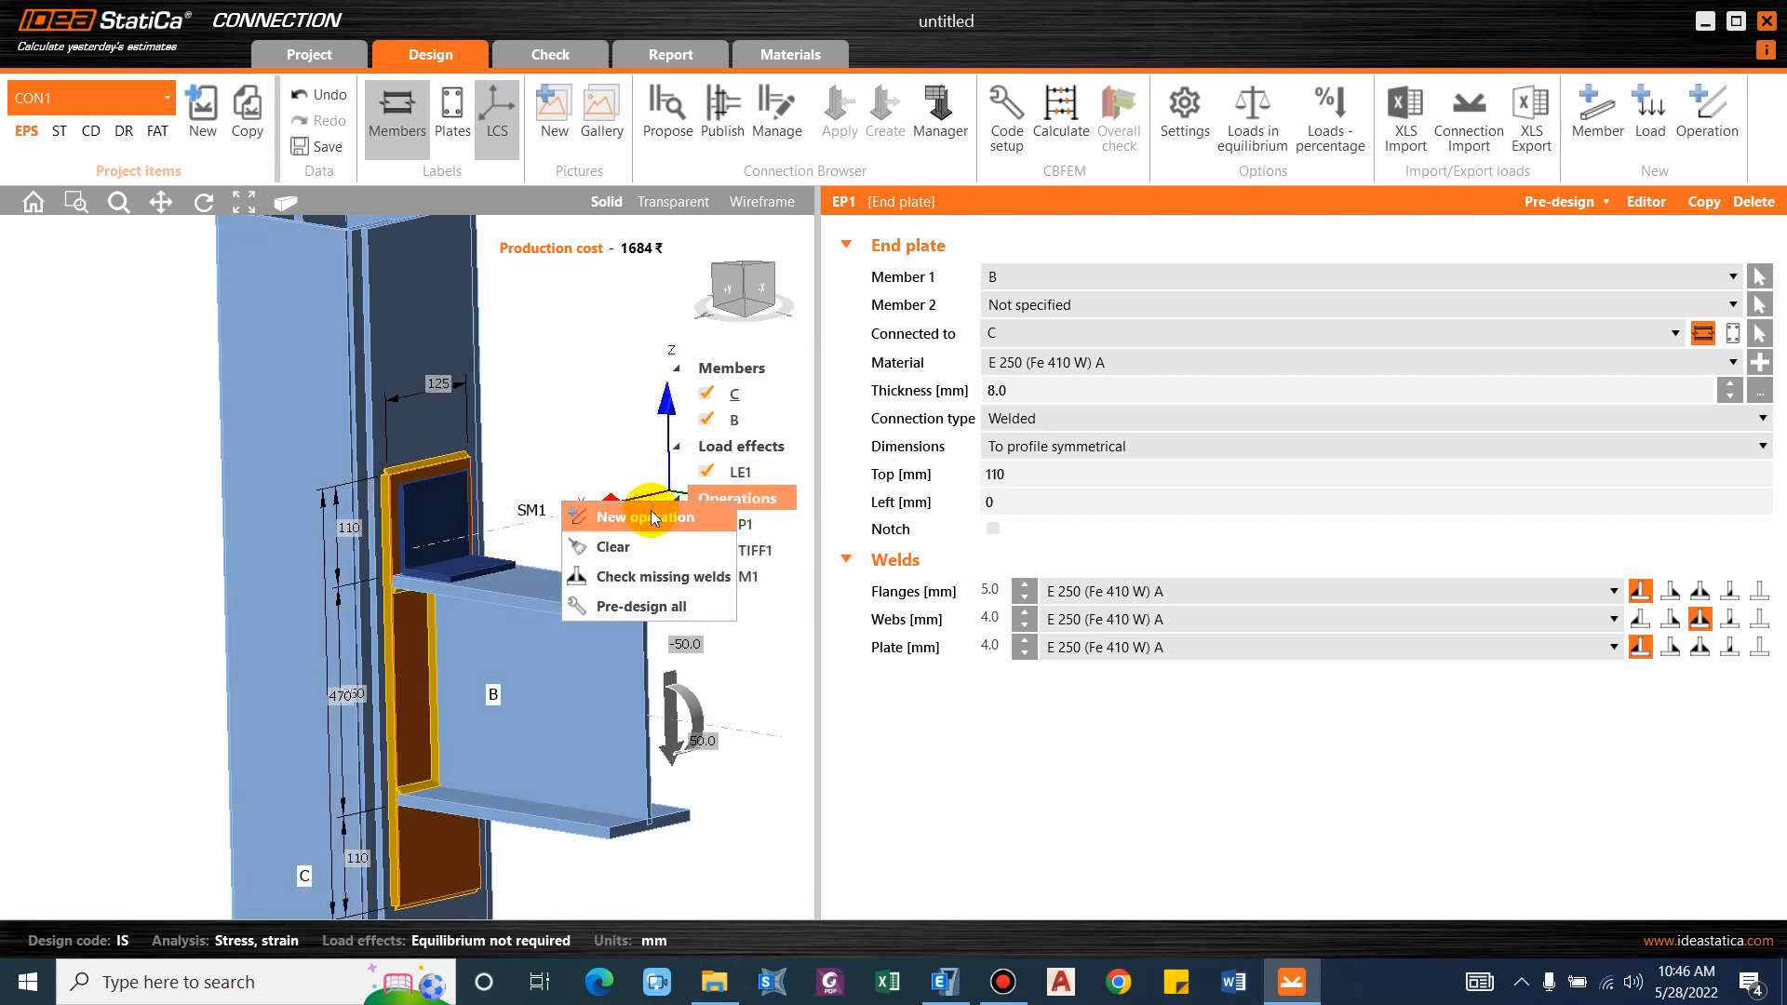
pyautogui.click(651, 510)
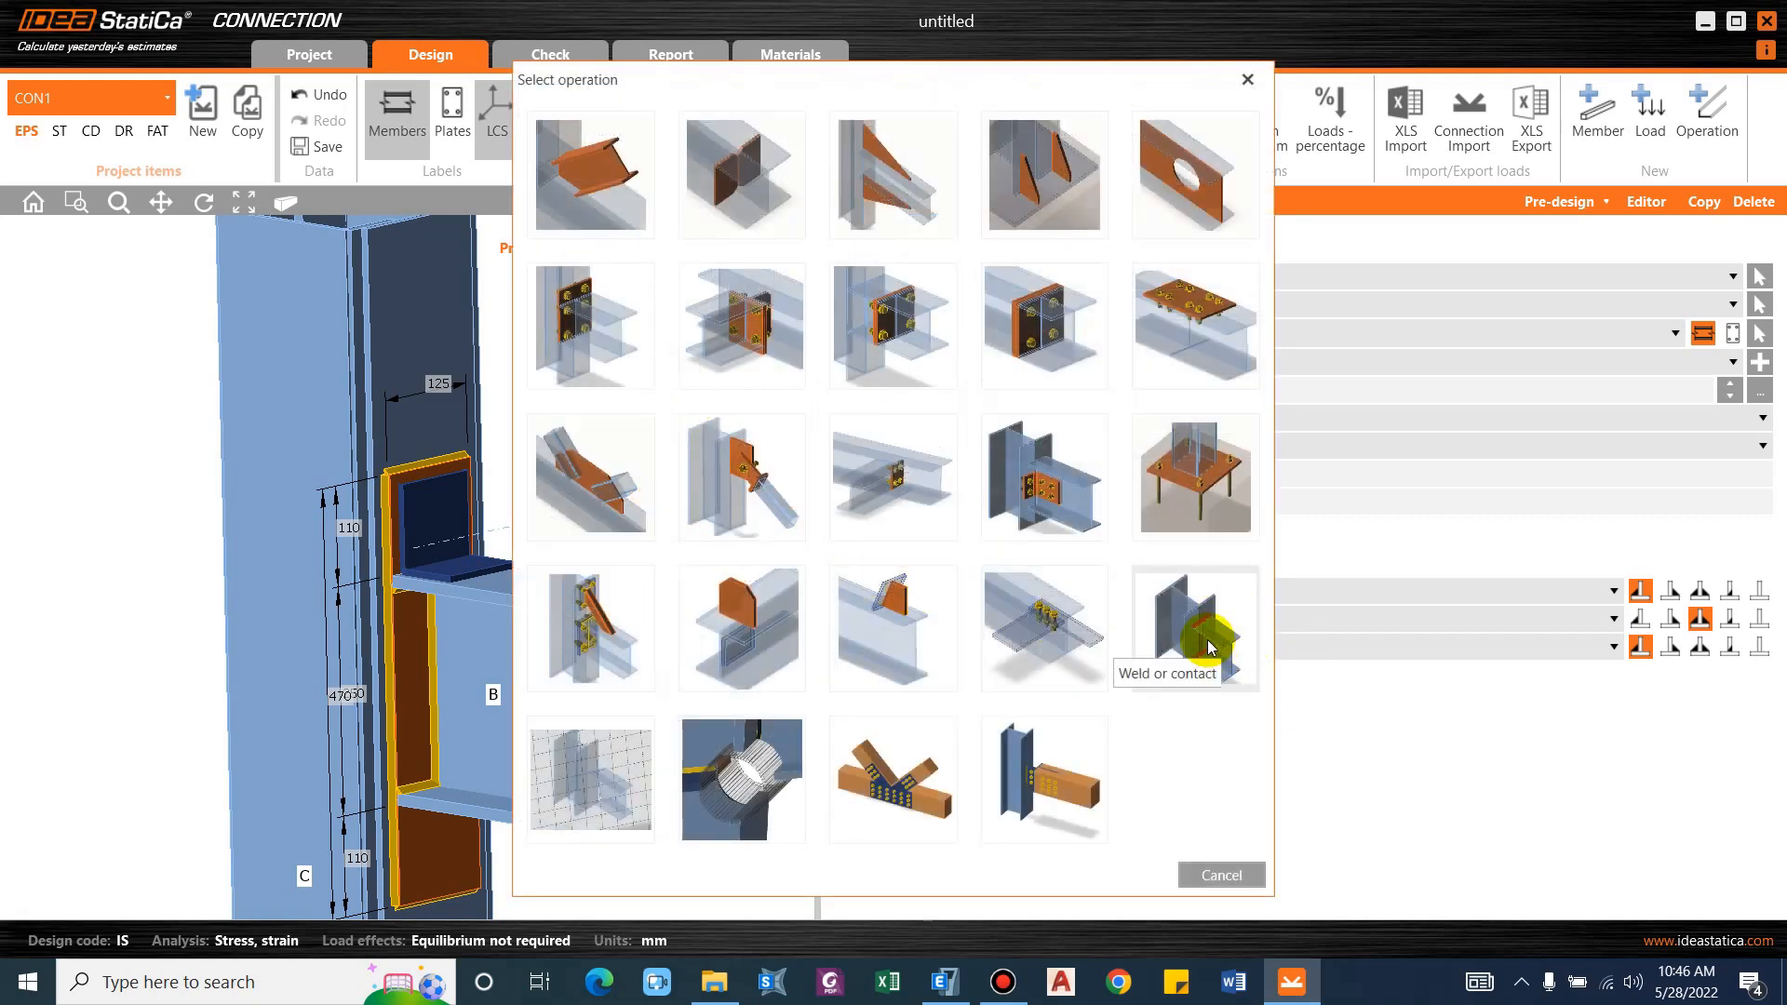
pyautogui.click(1207, 639)
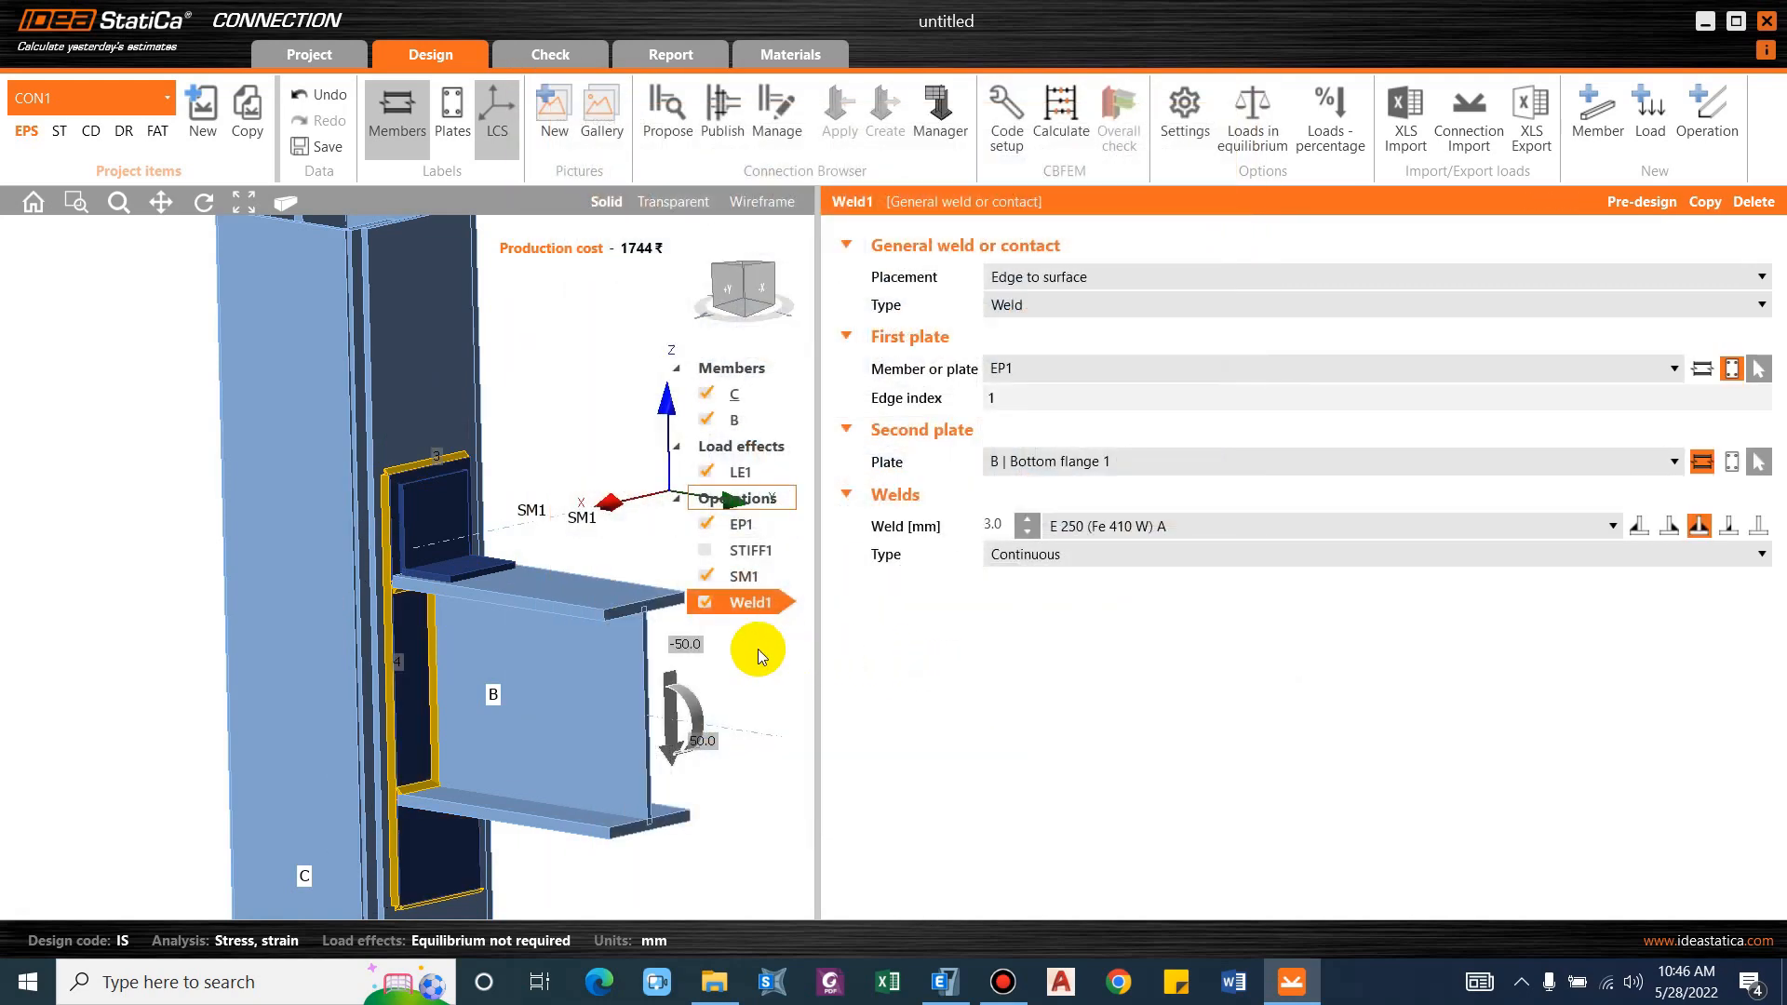
# Set the weld's first plate to the member plate SM1 | Web 1.
pyautogui.scroll(2, 558, 605)
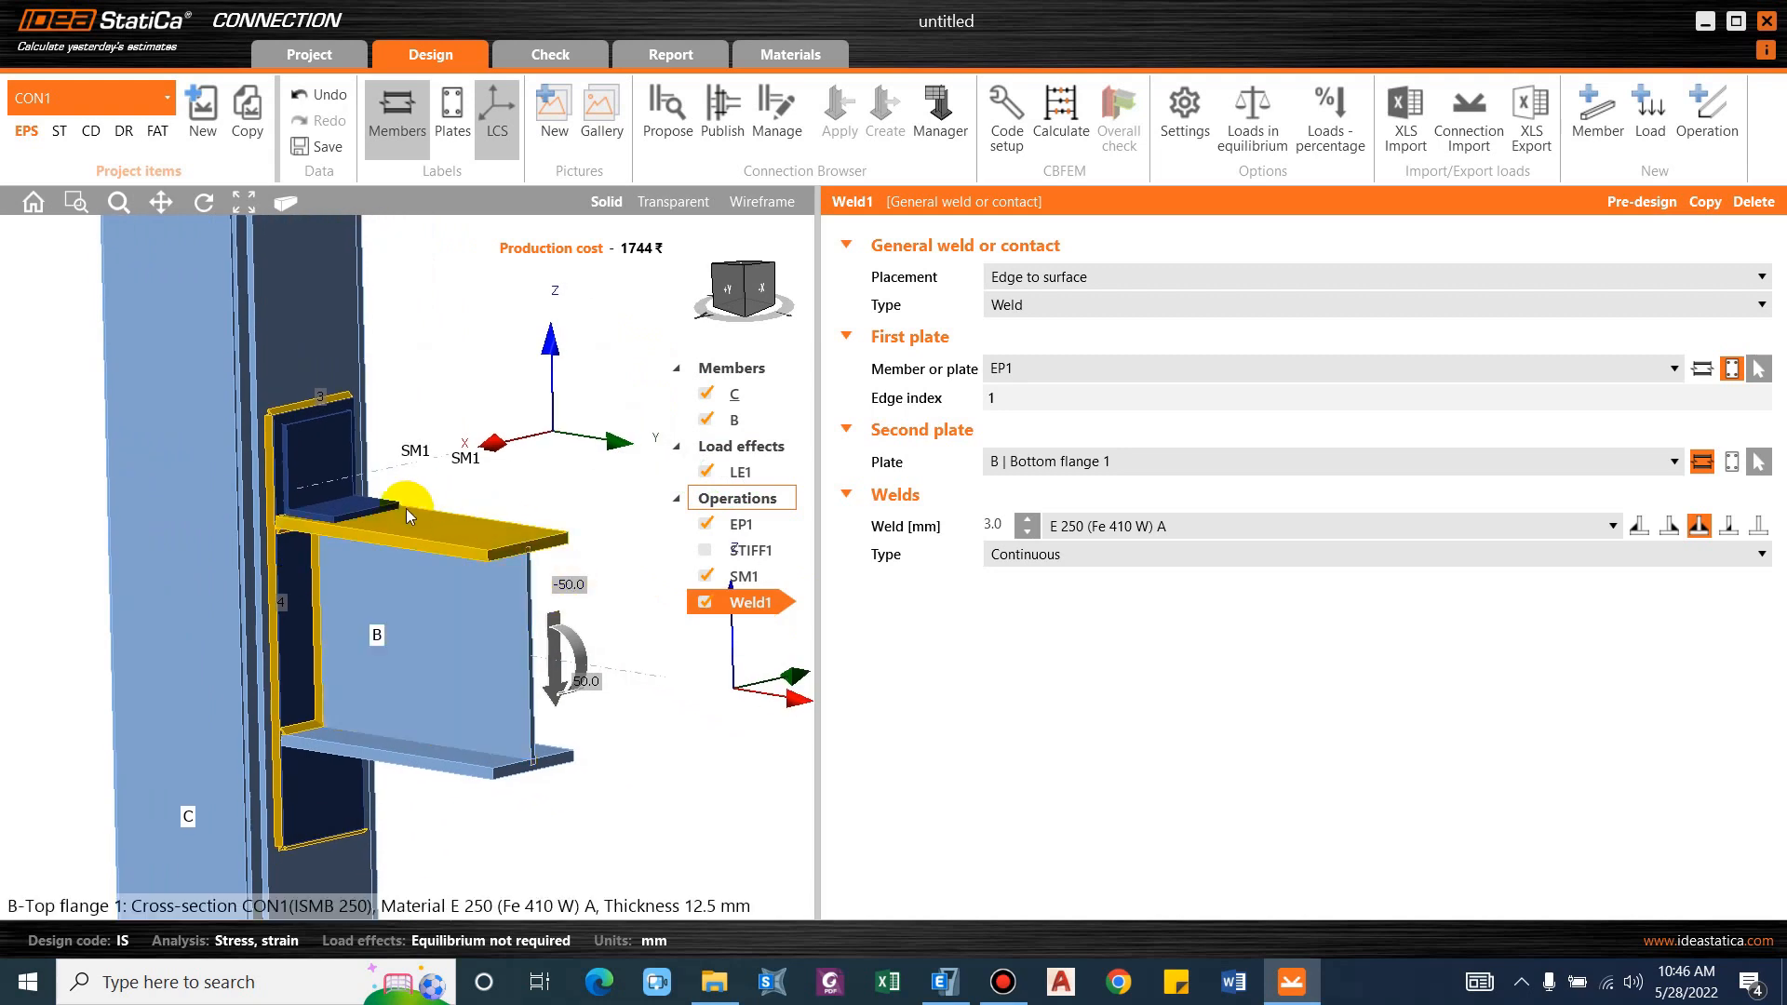
pyautogui.scroll(1, 281, 443)
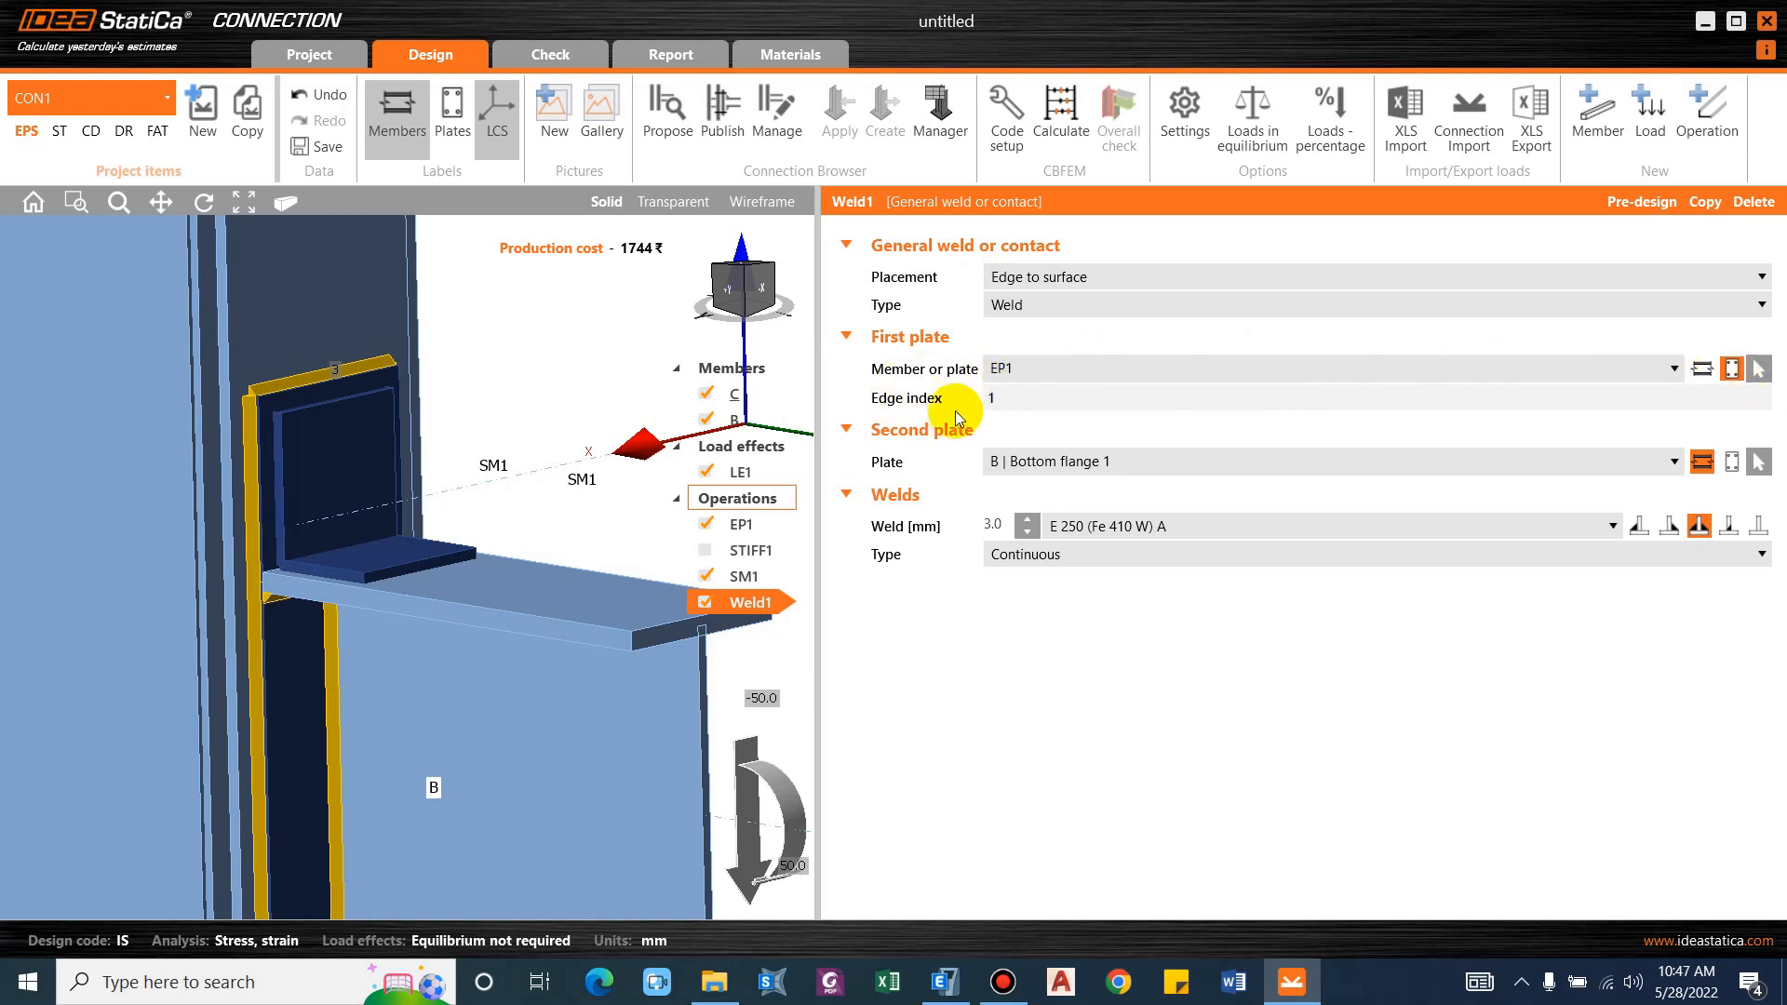
pyautogui.scroll(3, 294, 438)
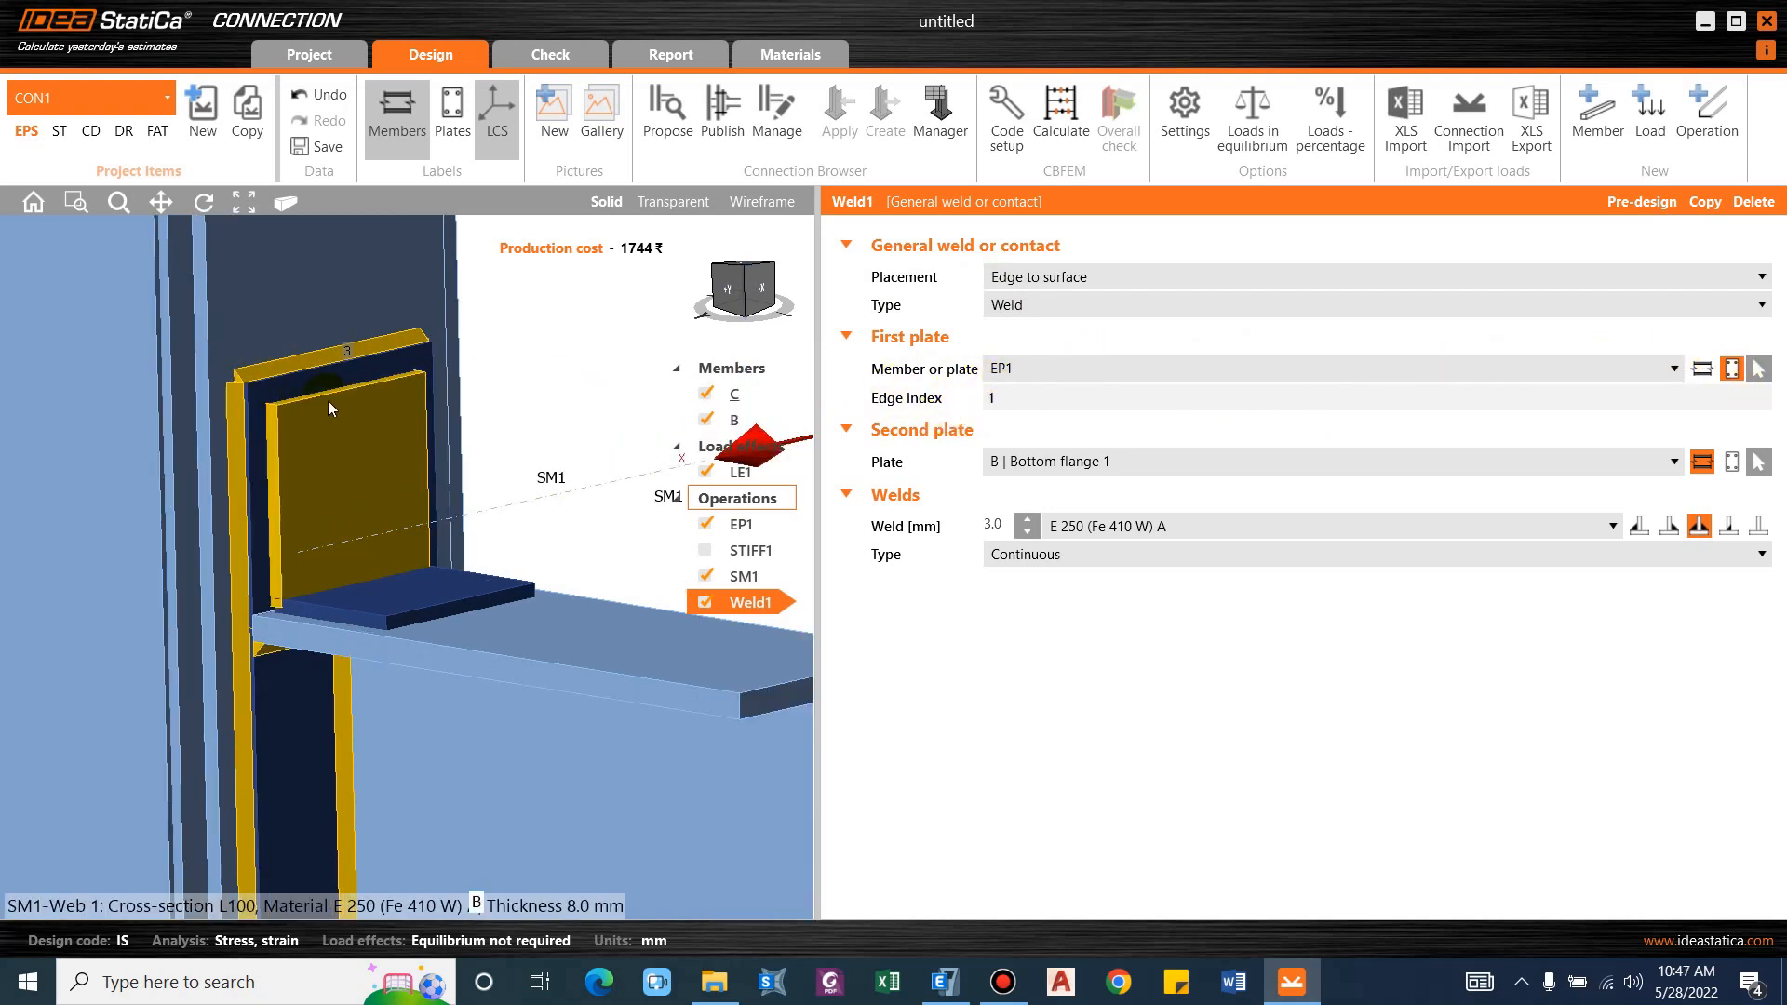
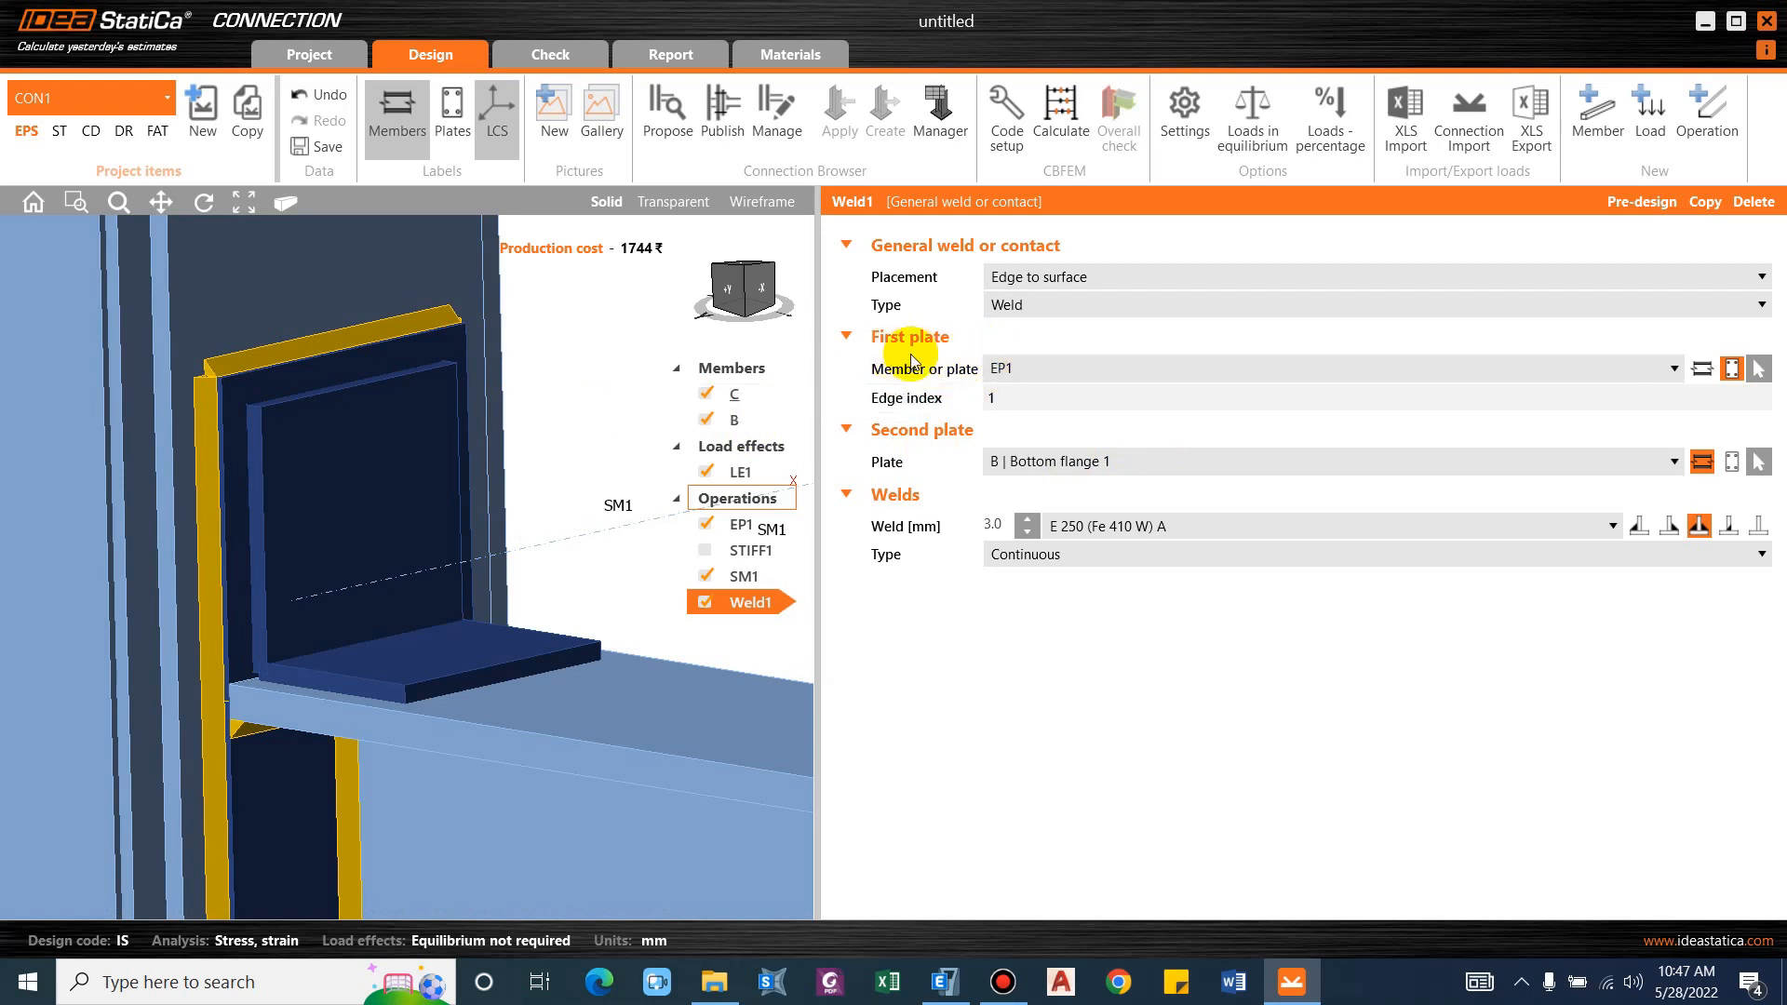
pyautogui.click(1703, 370)
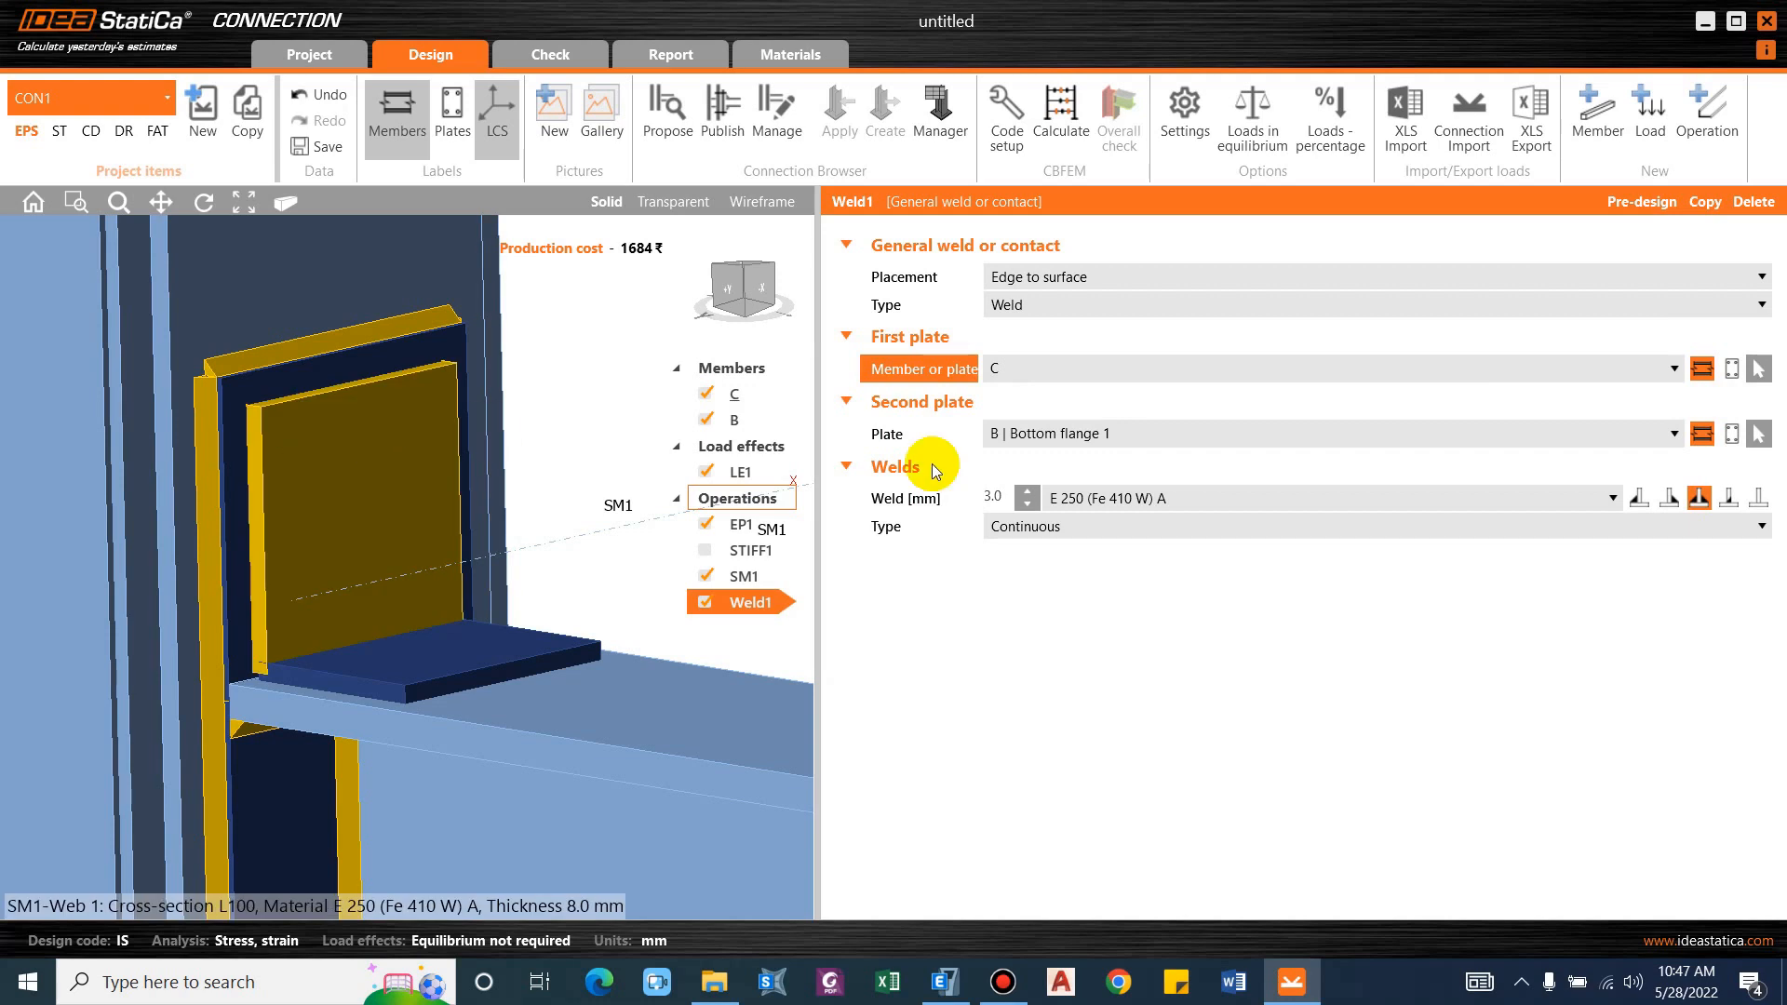
pyautogui.click(1337, 369)
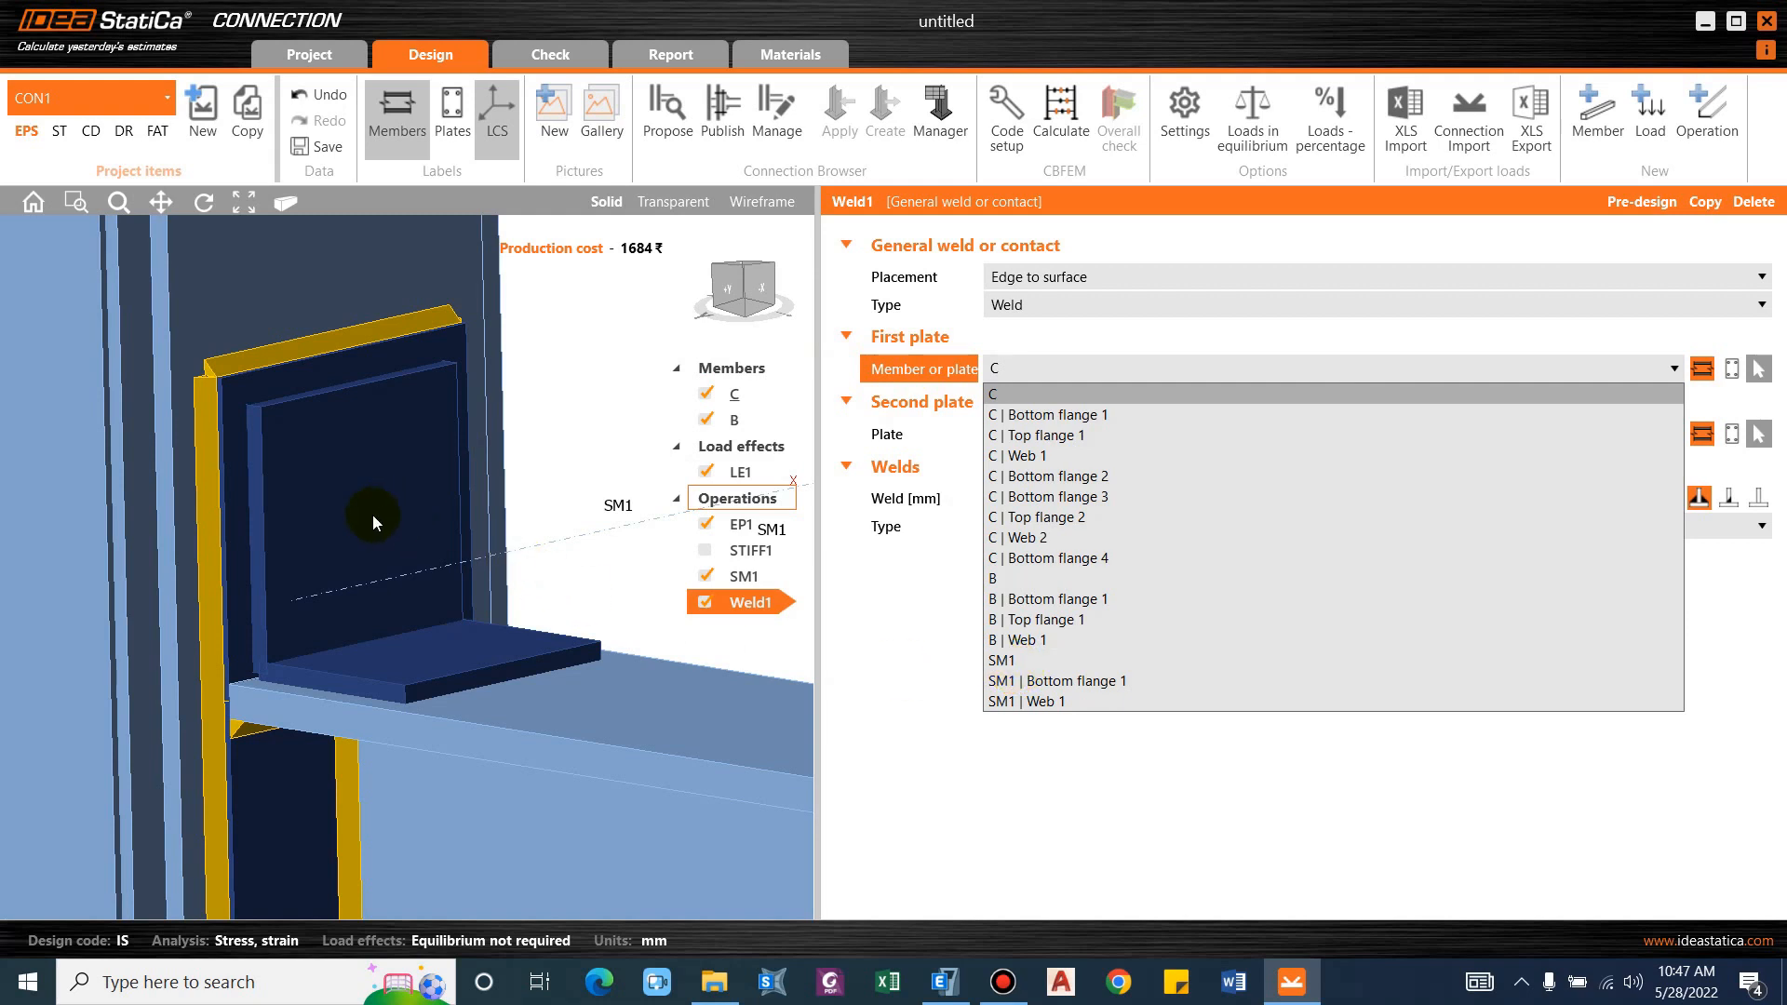
pyautogui.click(331, 411)
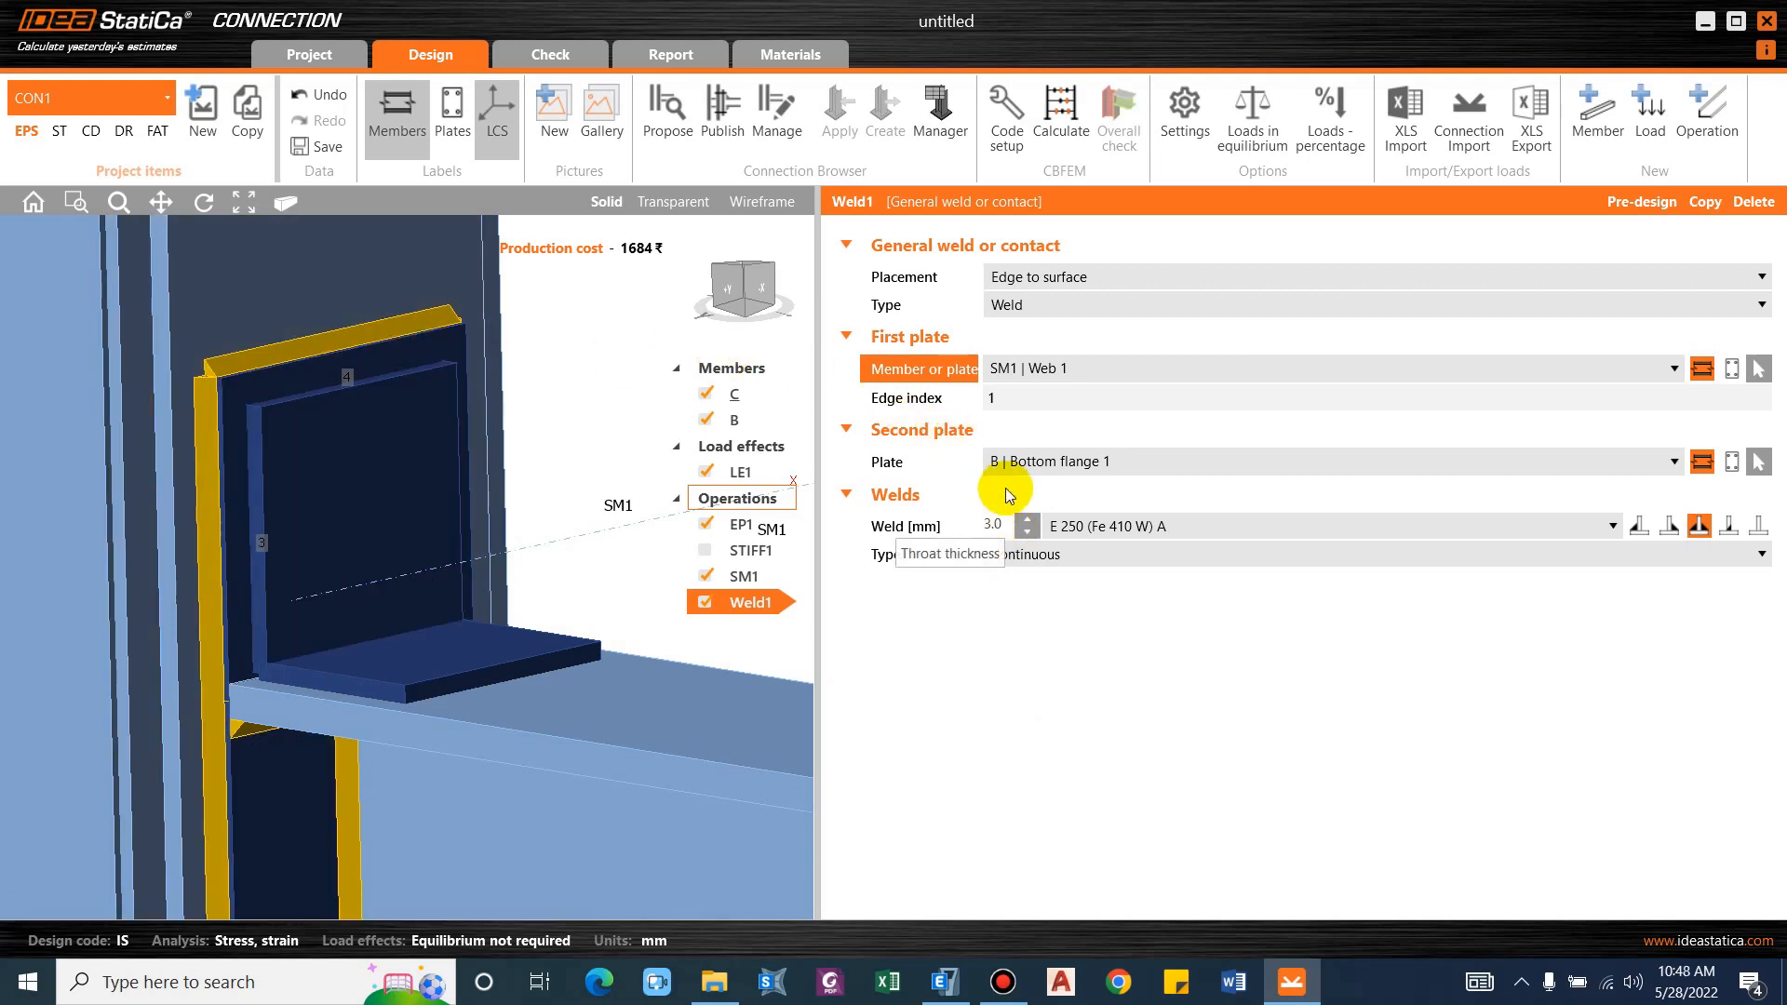
# Set the edge index of the weld's first plate to 1 3 4, covering the web's free edges.
pyautogui.scroll(3, 263, 547)
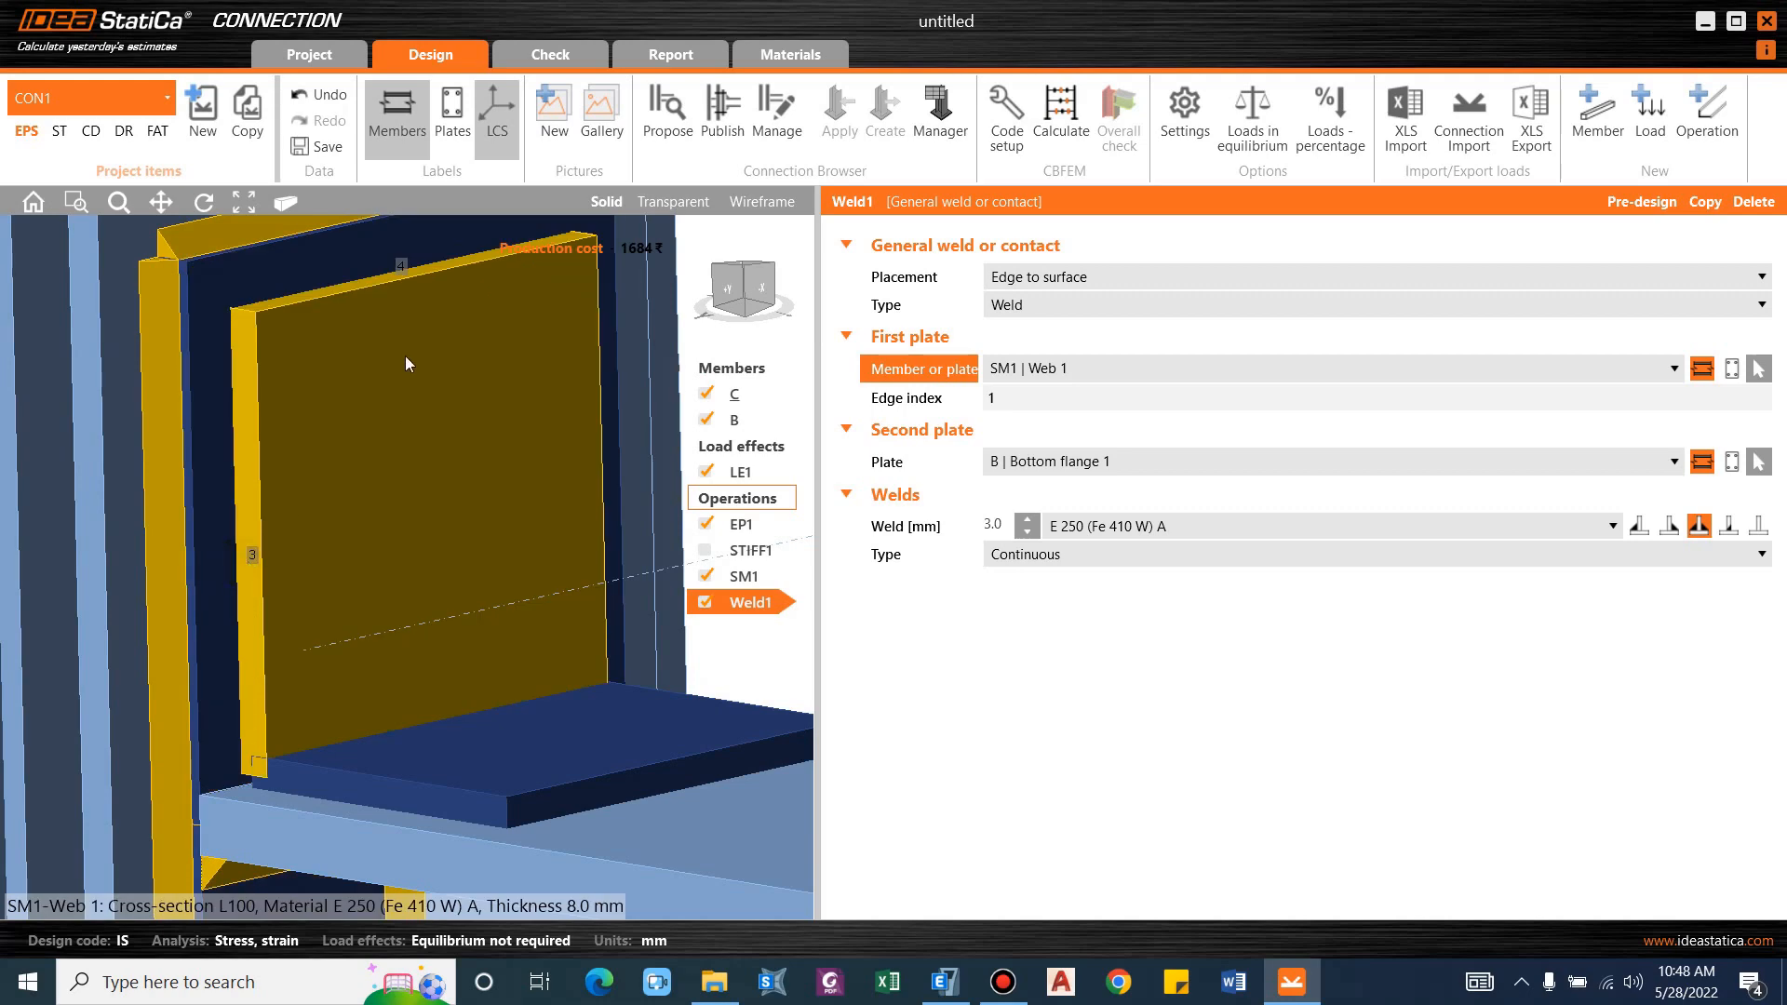
pyautogui.scroll(-3, 410, 283)
pyautogui.moveTo(516, 418); pyautogui.dragTo(328, 500, button='right')
pyautogui.scroll(4, 327, 501)
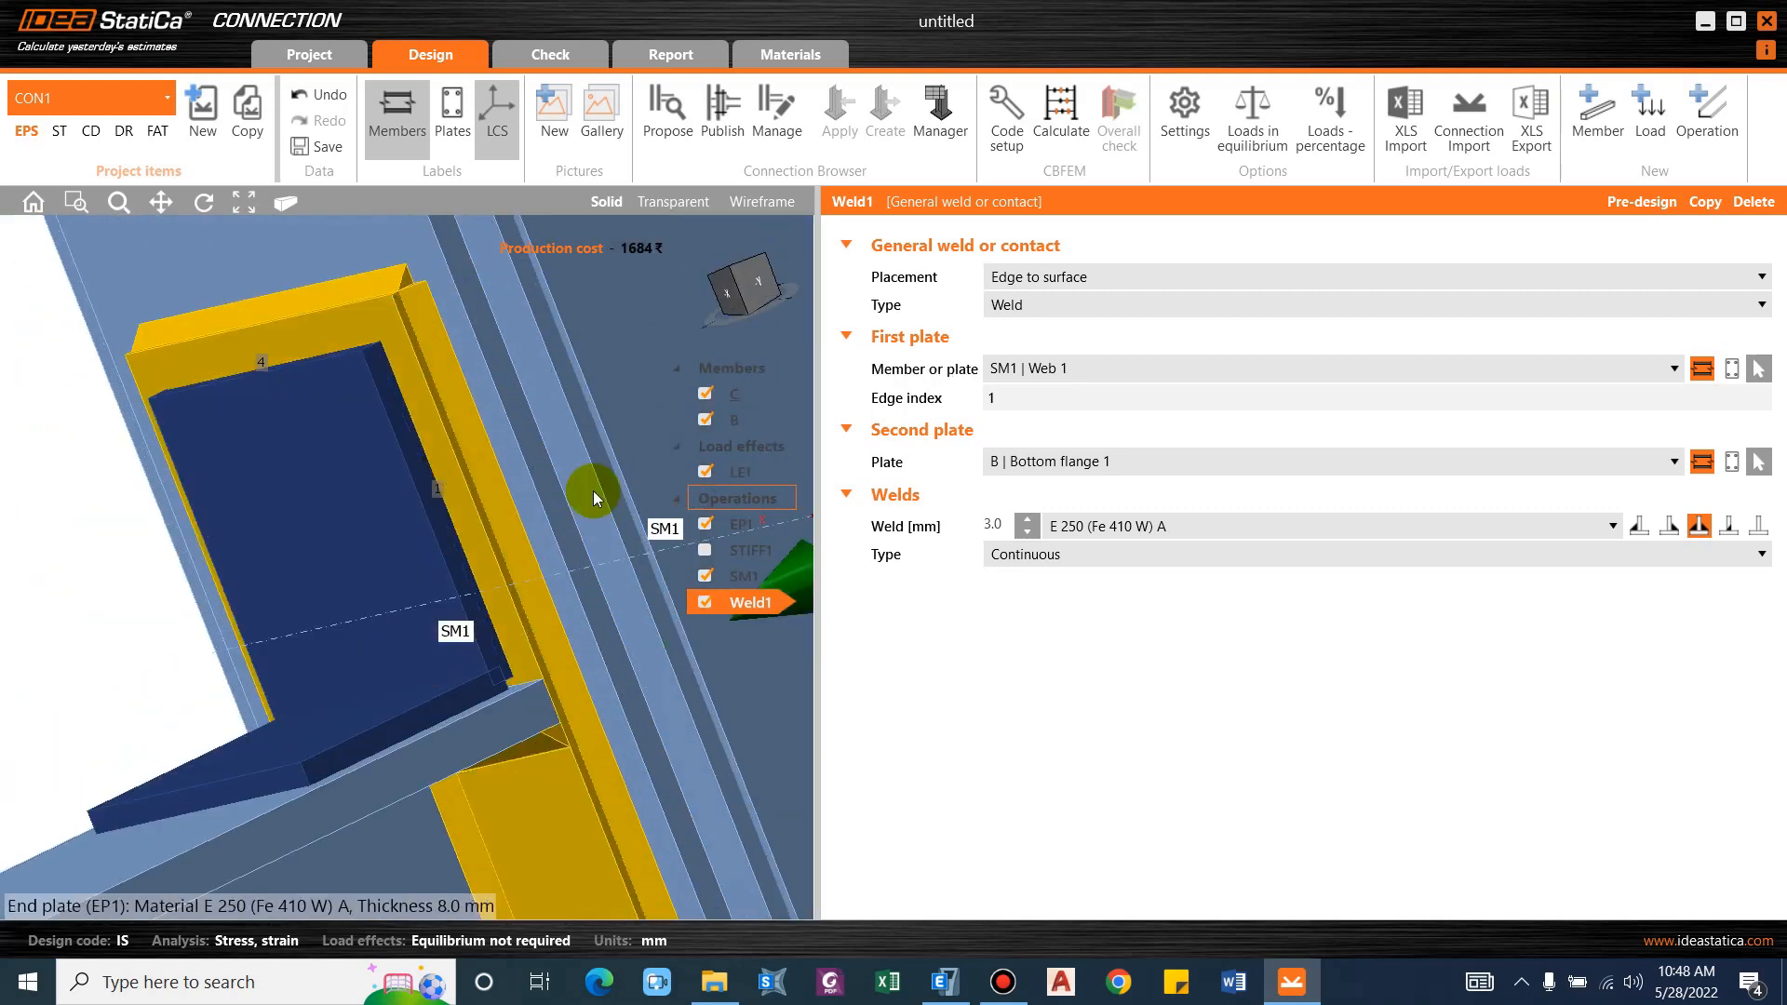
pyautogui.click(1013, 397)
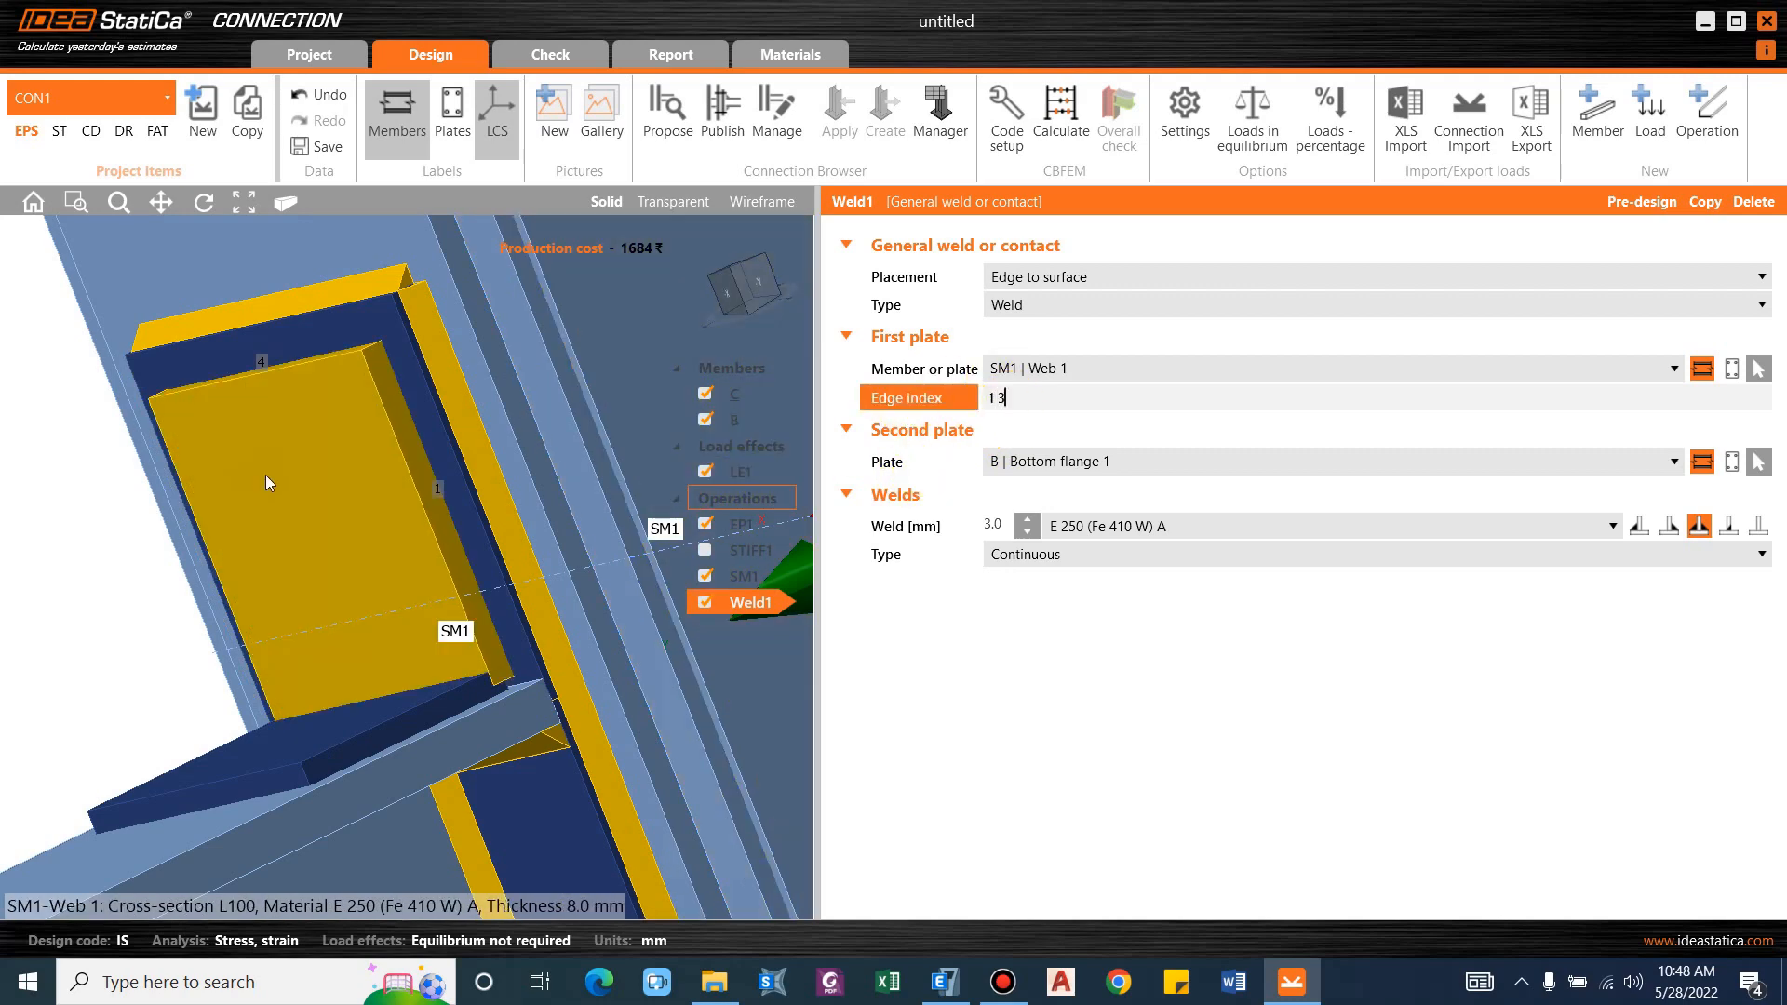
pyautogui.write('4')
# Set the weld's second plate to end plate EP1 instead of a member plate.
pyautogui.click(1028, 462)
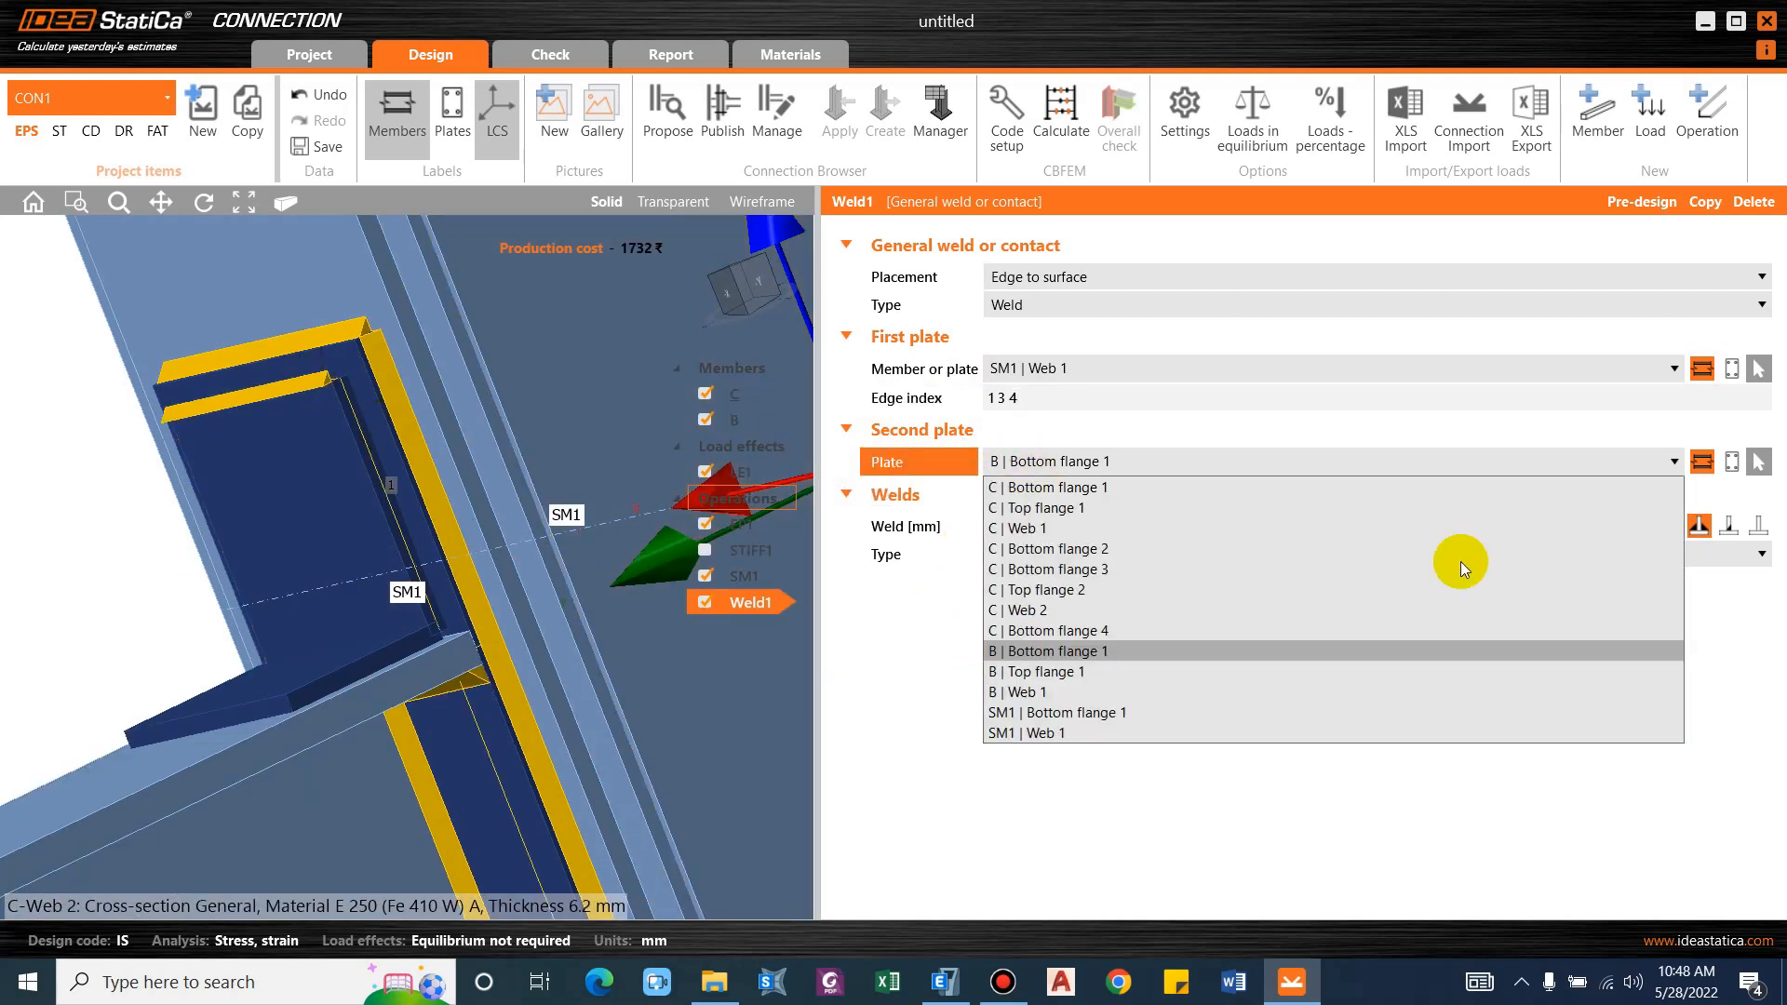
pyautogui.click(1656, 651)
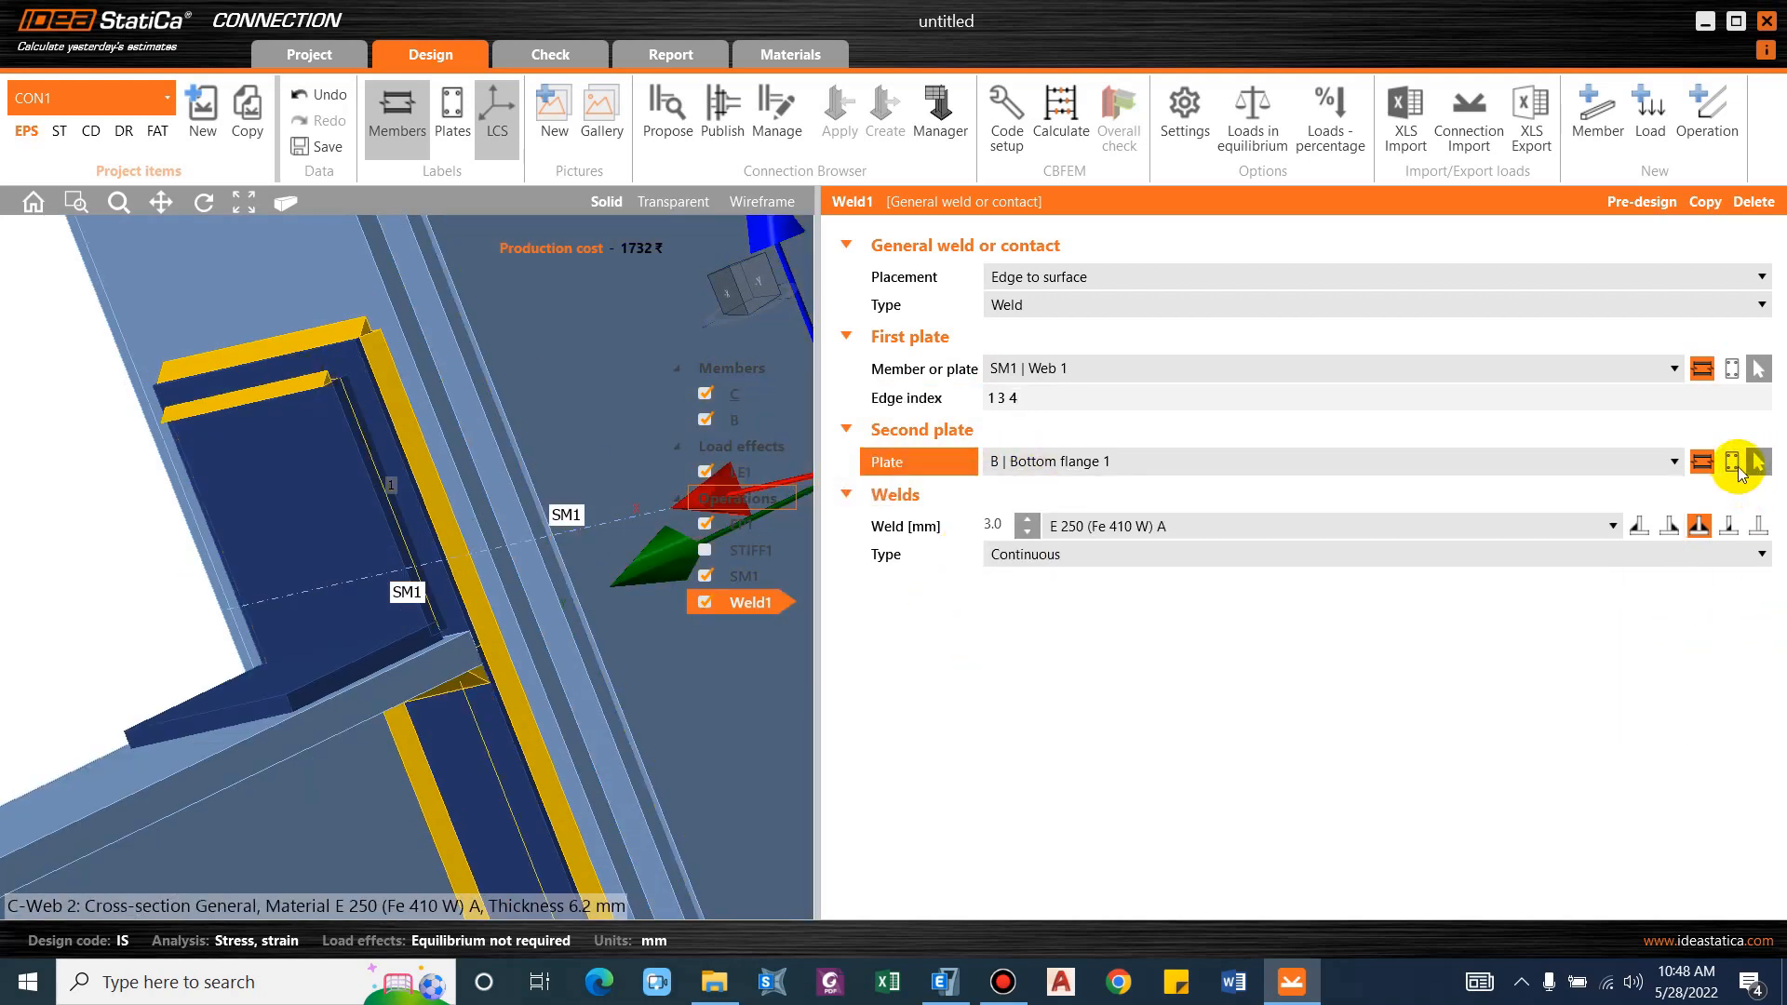
pyautogui.click(1731, 465)
pyautogui.click(906, 470)
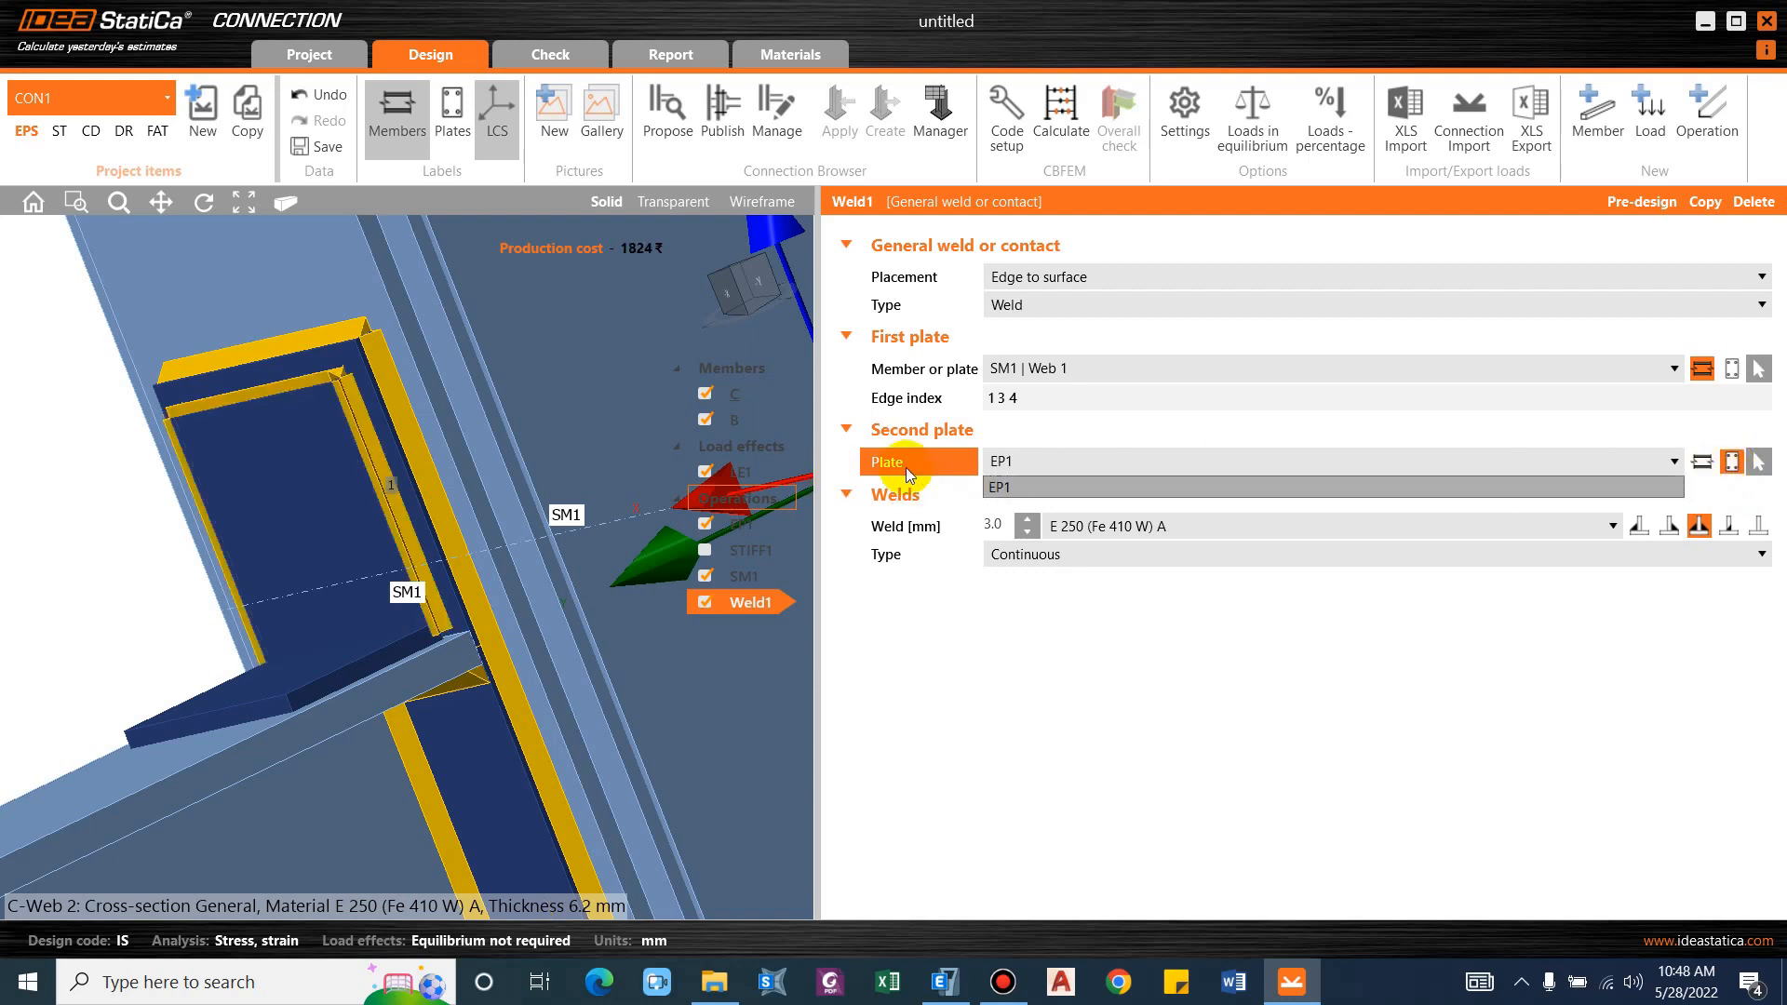
pyautogui.click(1120, 716)
# Change Weld1 to a single-sided fillet weld on the outer side of the web's edges.
pyautogui.moveTo(152, 443); pyautogui.dragTo(429, 415, button='right')
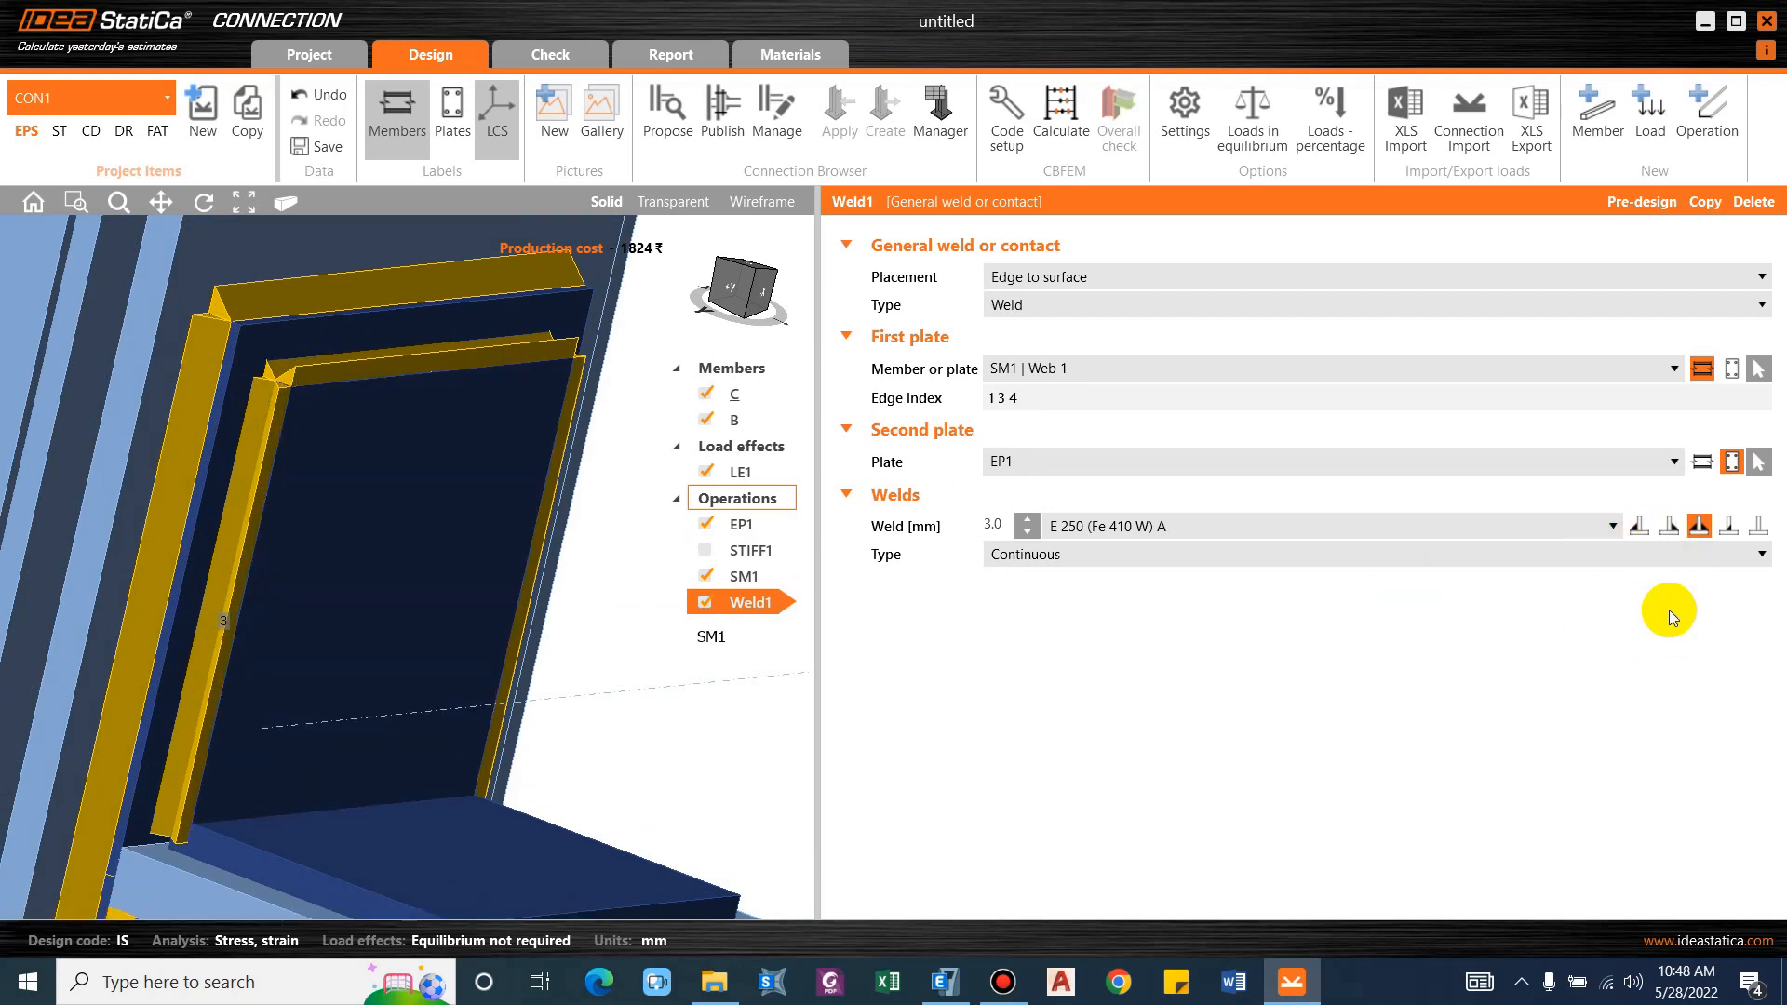
pyautogui.click(1644, 536)
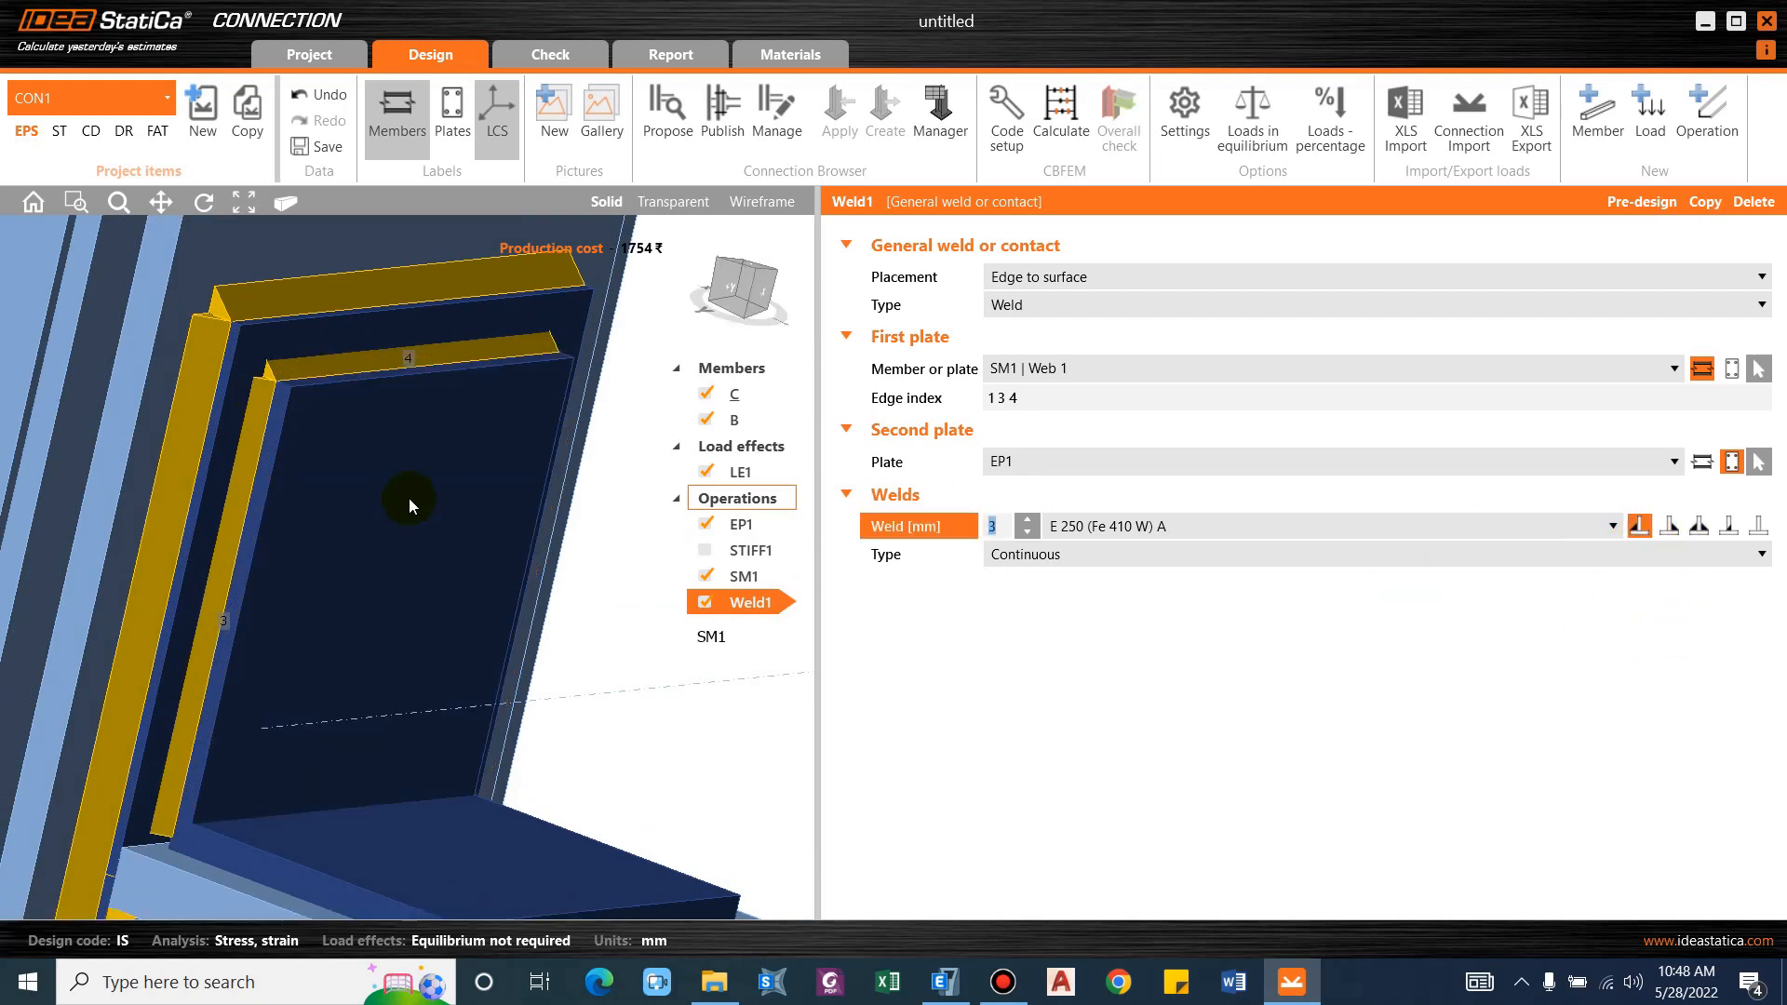
# Examine how SM1's bottom flange sits on the beam's top flange and which plates are available as Weld1's first plate.
pyautogui.moveTo(283, 519); pyautogui.dragTo(270, 564, button='middle')
pyautogui.moveTo(289, 446); pyautogui.dragTo(389, 427, button='middle')
pyautogui.click(495, 434)
pyautogui.moveTo(459, 506); pyautogui.dragTo(242, 410, button='middle')
pyautogui.click(228, 451)
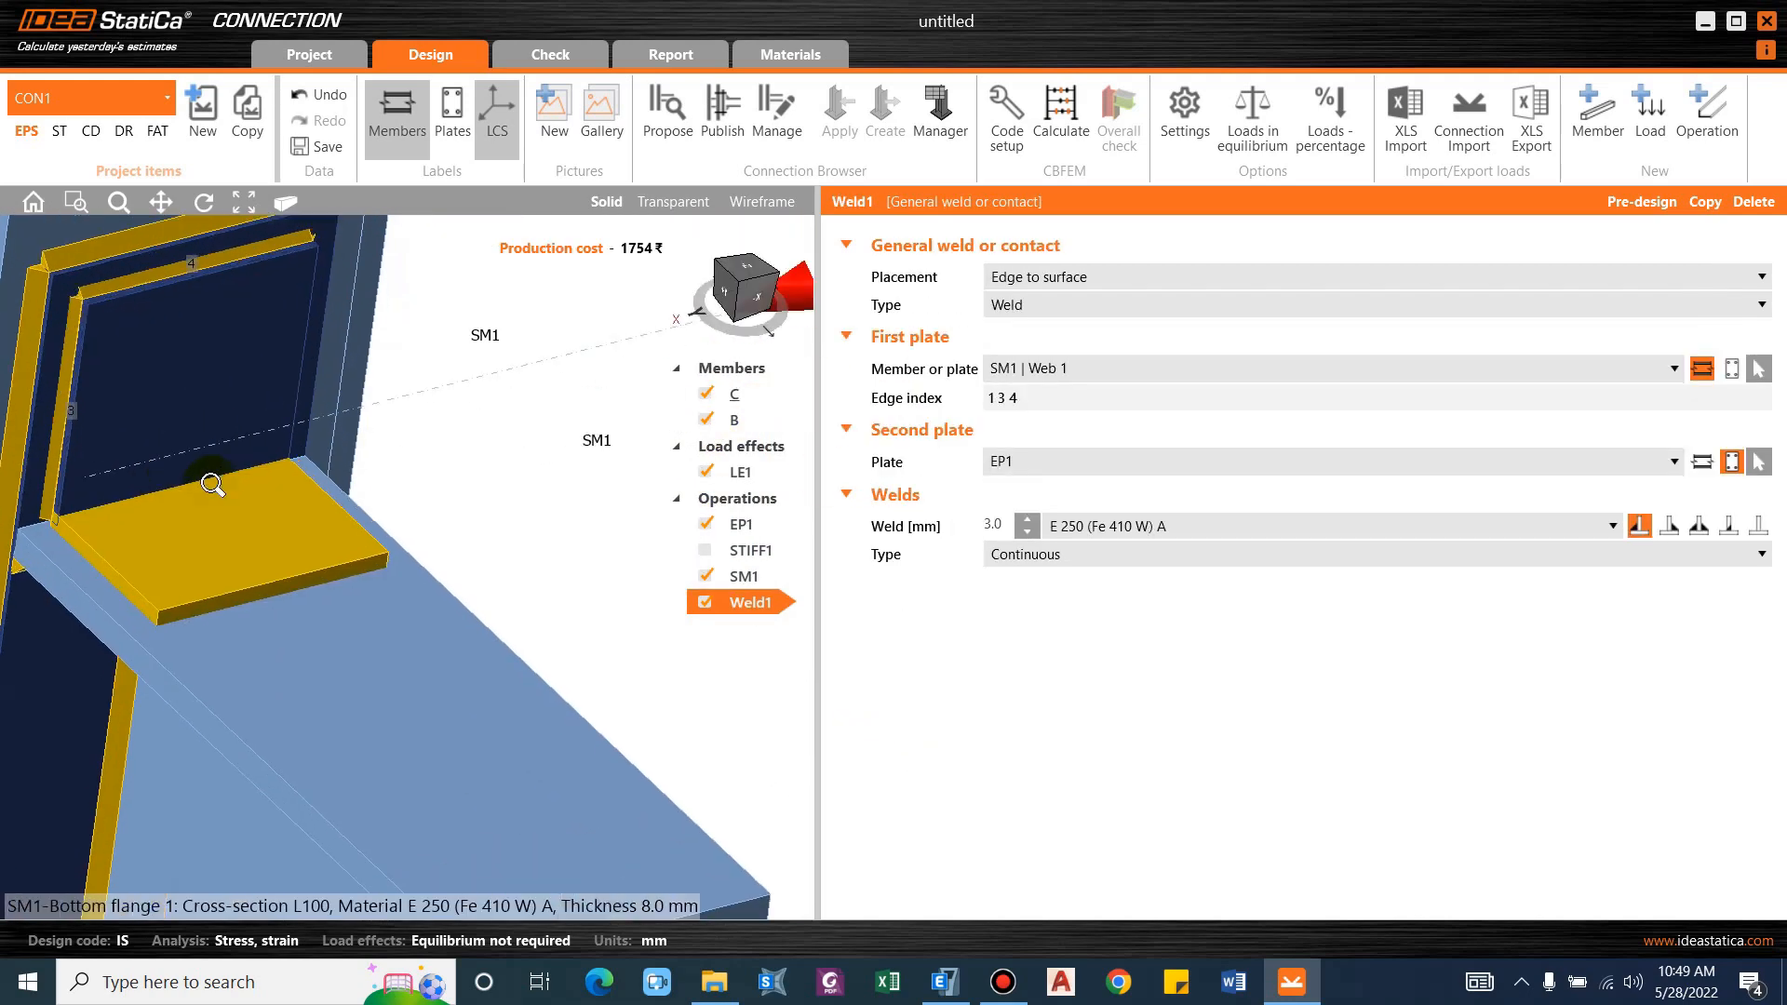
pyautogui.moveTo(333, 516); pyautogui.dragTo(337, 521, button='middle')
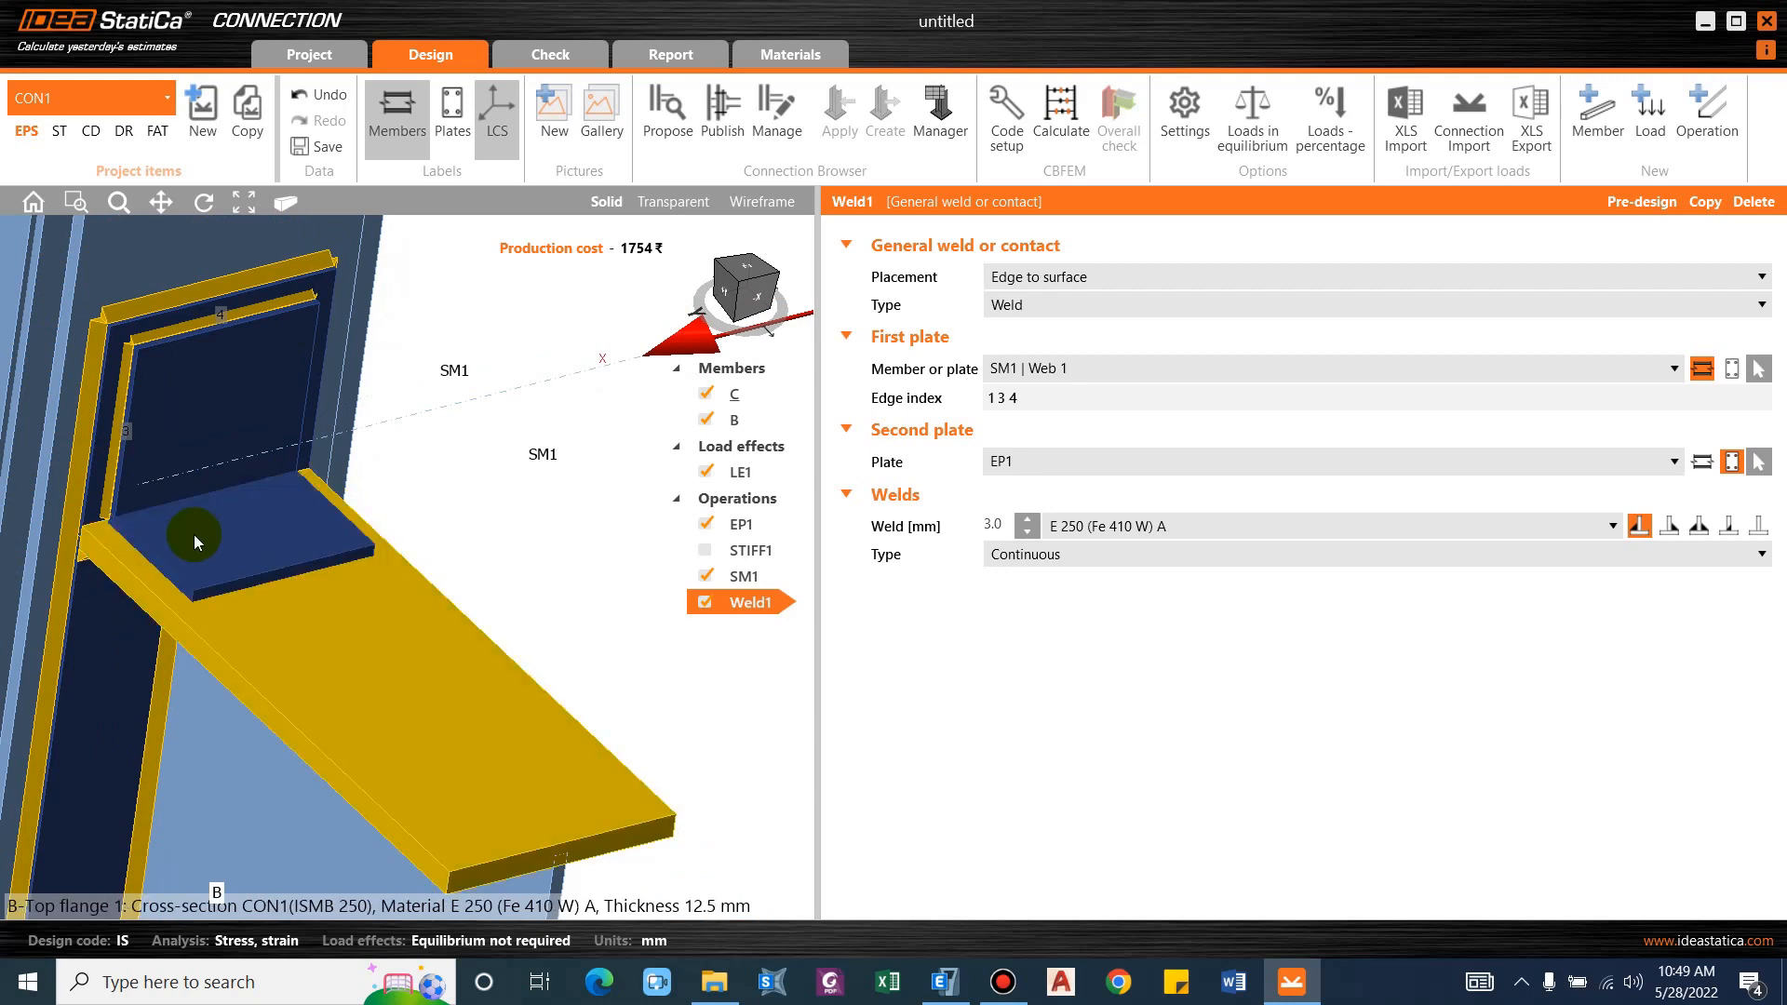
pyautogui.click(1038, 369)
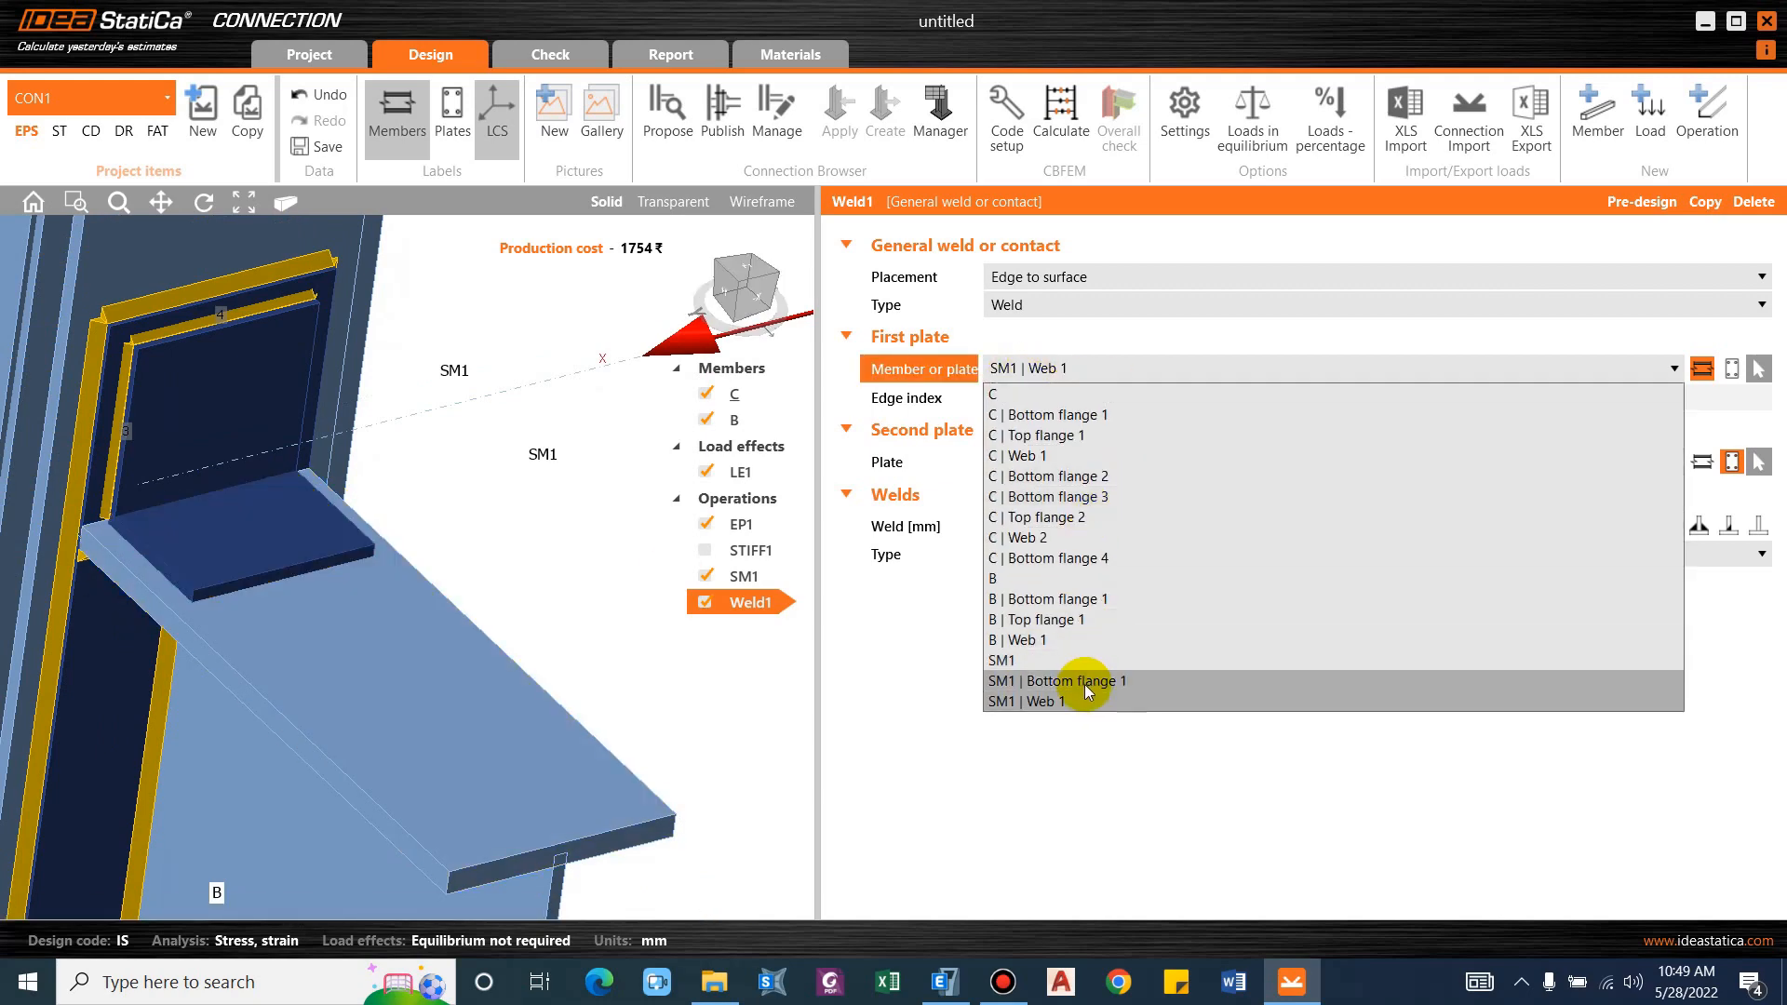
pyautogui.click(455, 422)
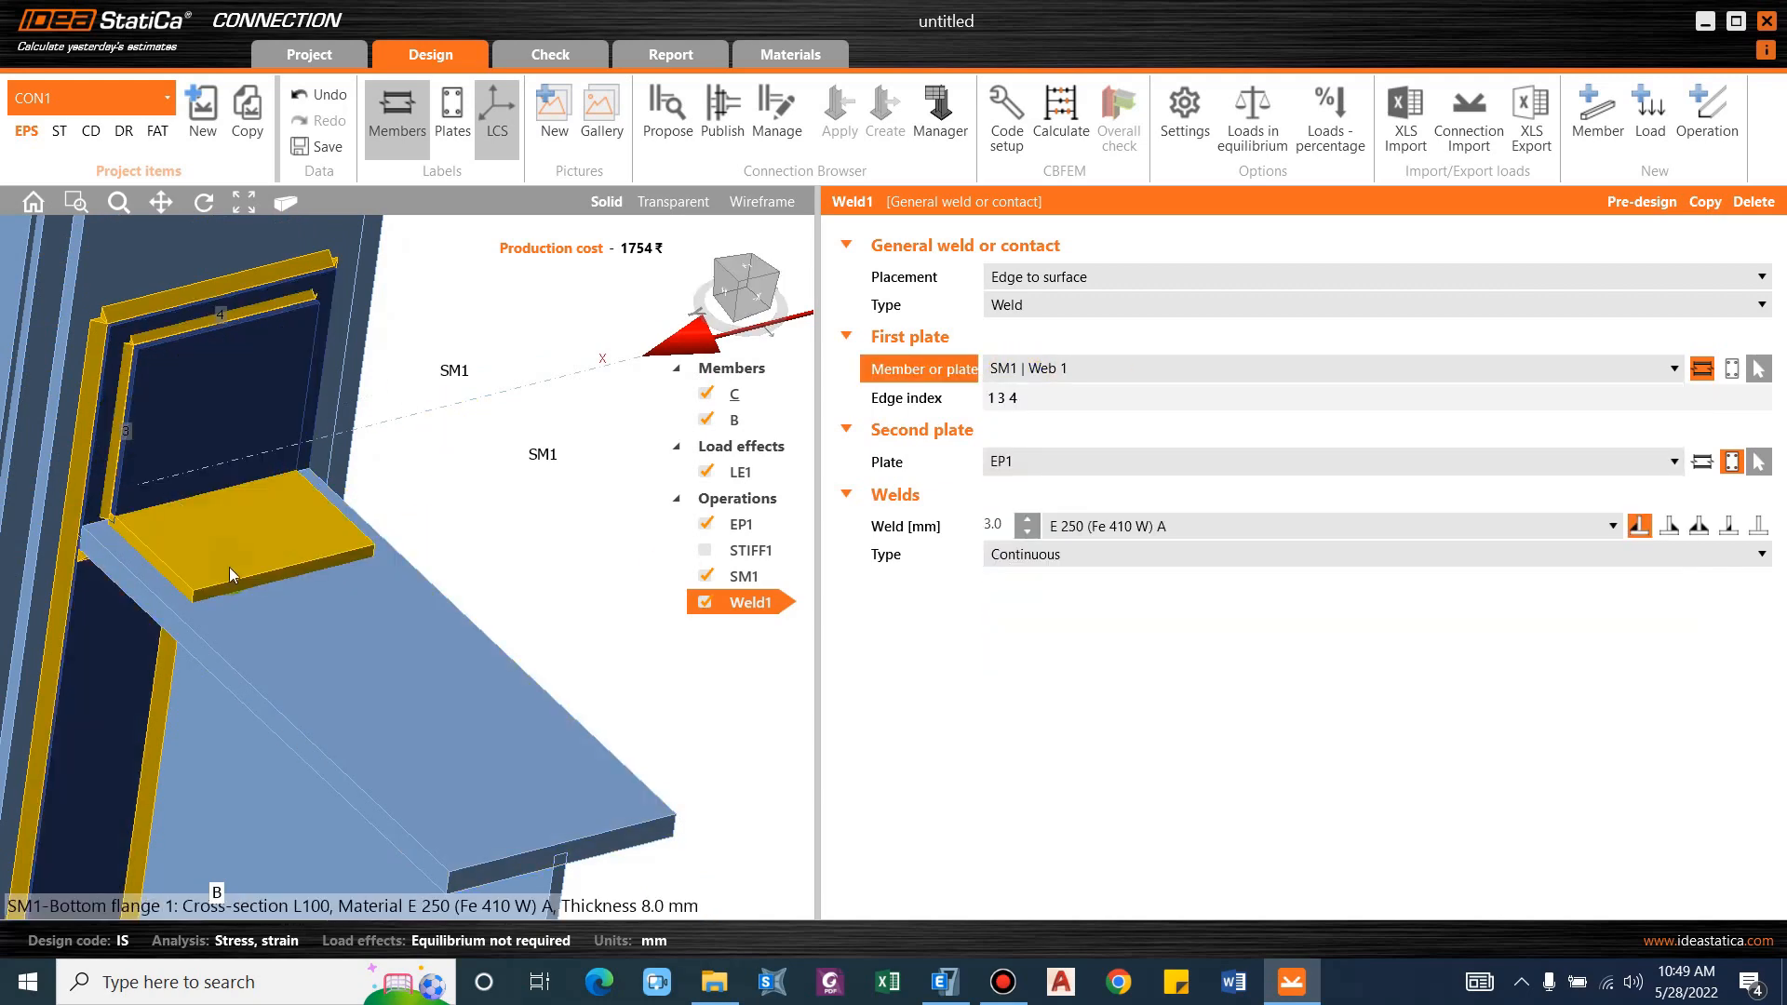
# Set Weld1's size to 5 mm.
pyautogui.moveTo(387, 651); pyautogui.dragTo(362, 579, button='right')
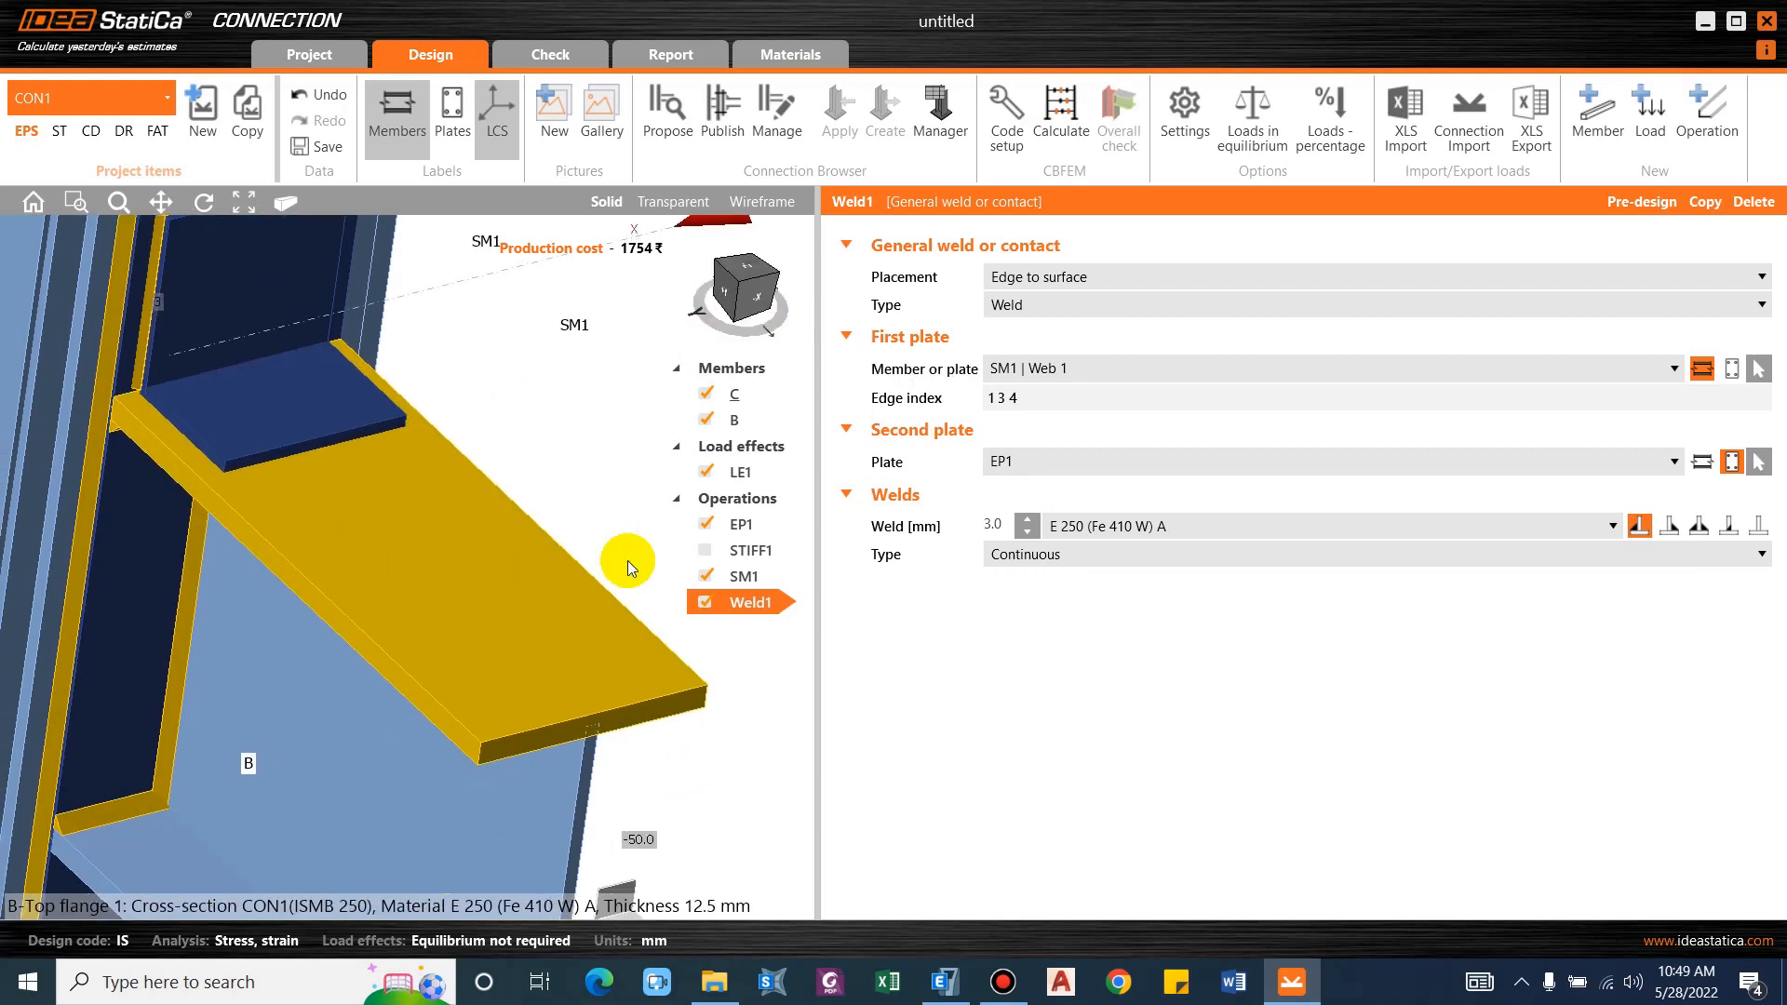
pyautogui.moveTo(301, 378); pyautogui.dragTo(330, 503, button='middle')
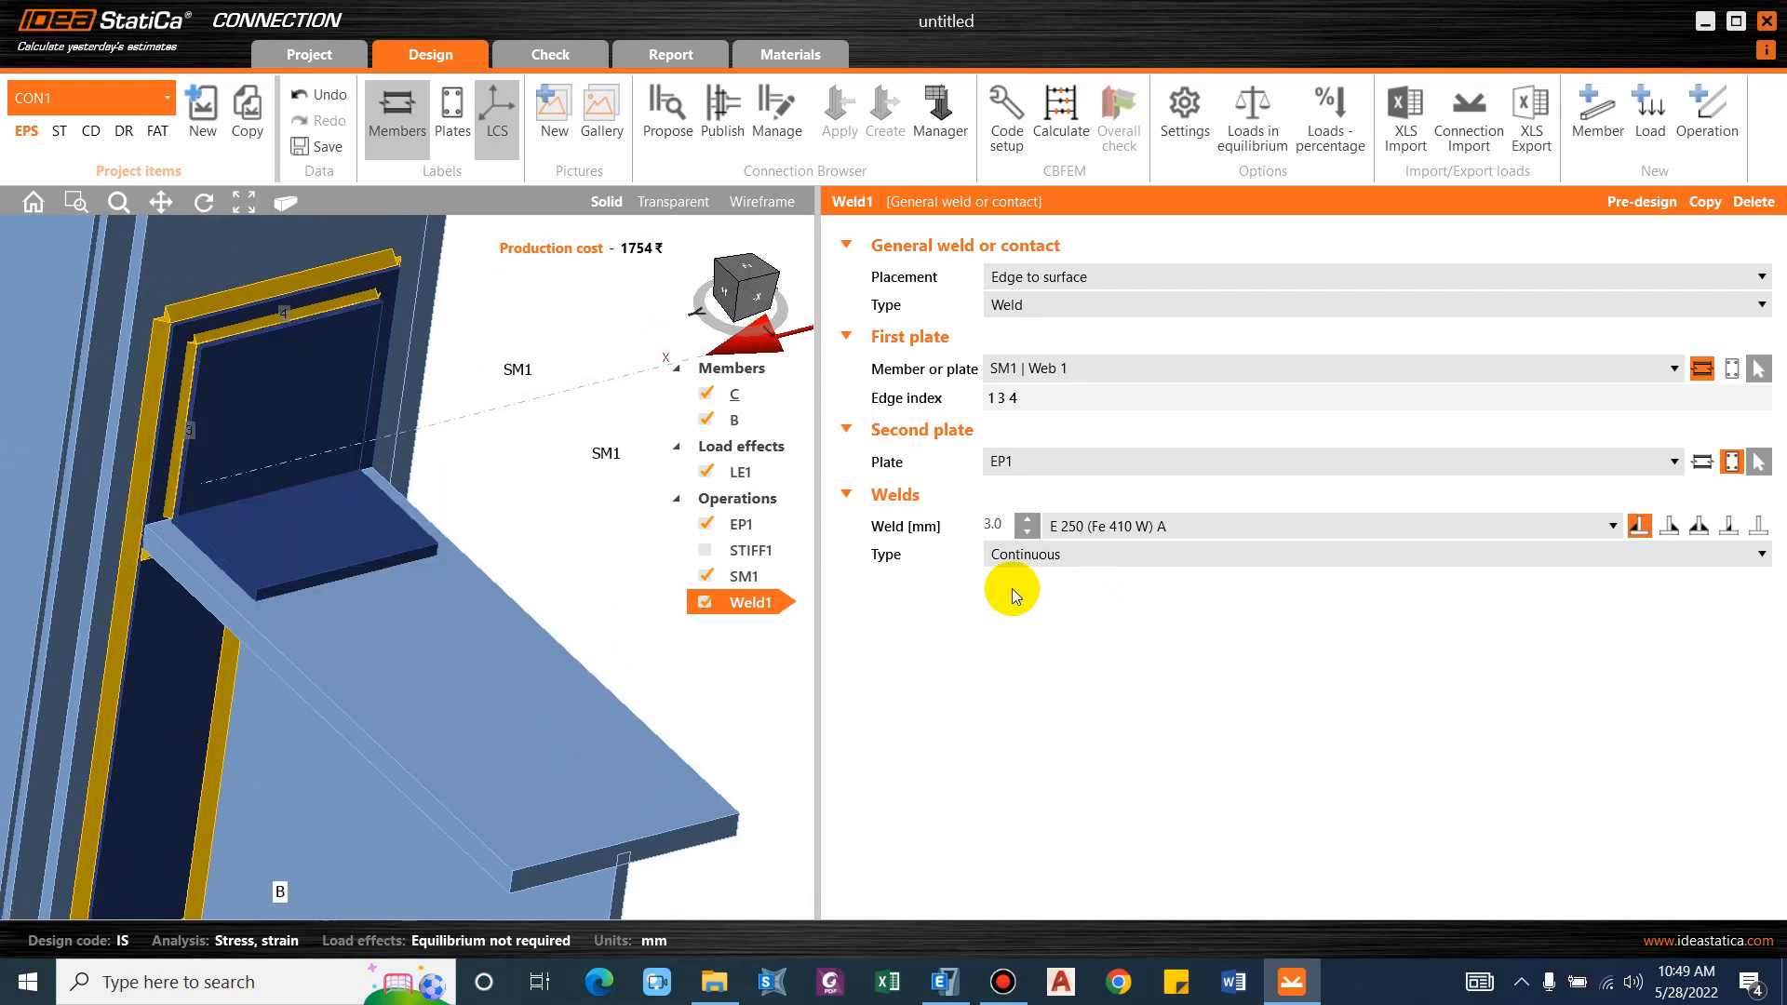
pyautogui.click(994, 526)
pyautogui.write('5')
pyautogui.press('Tab')
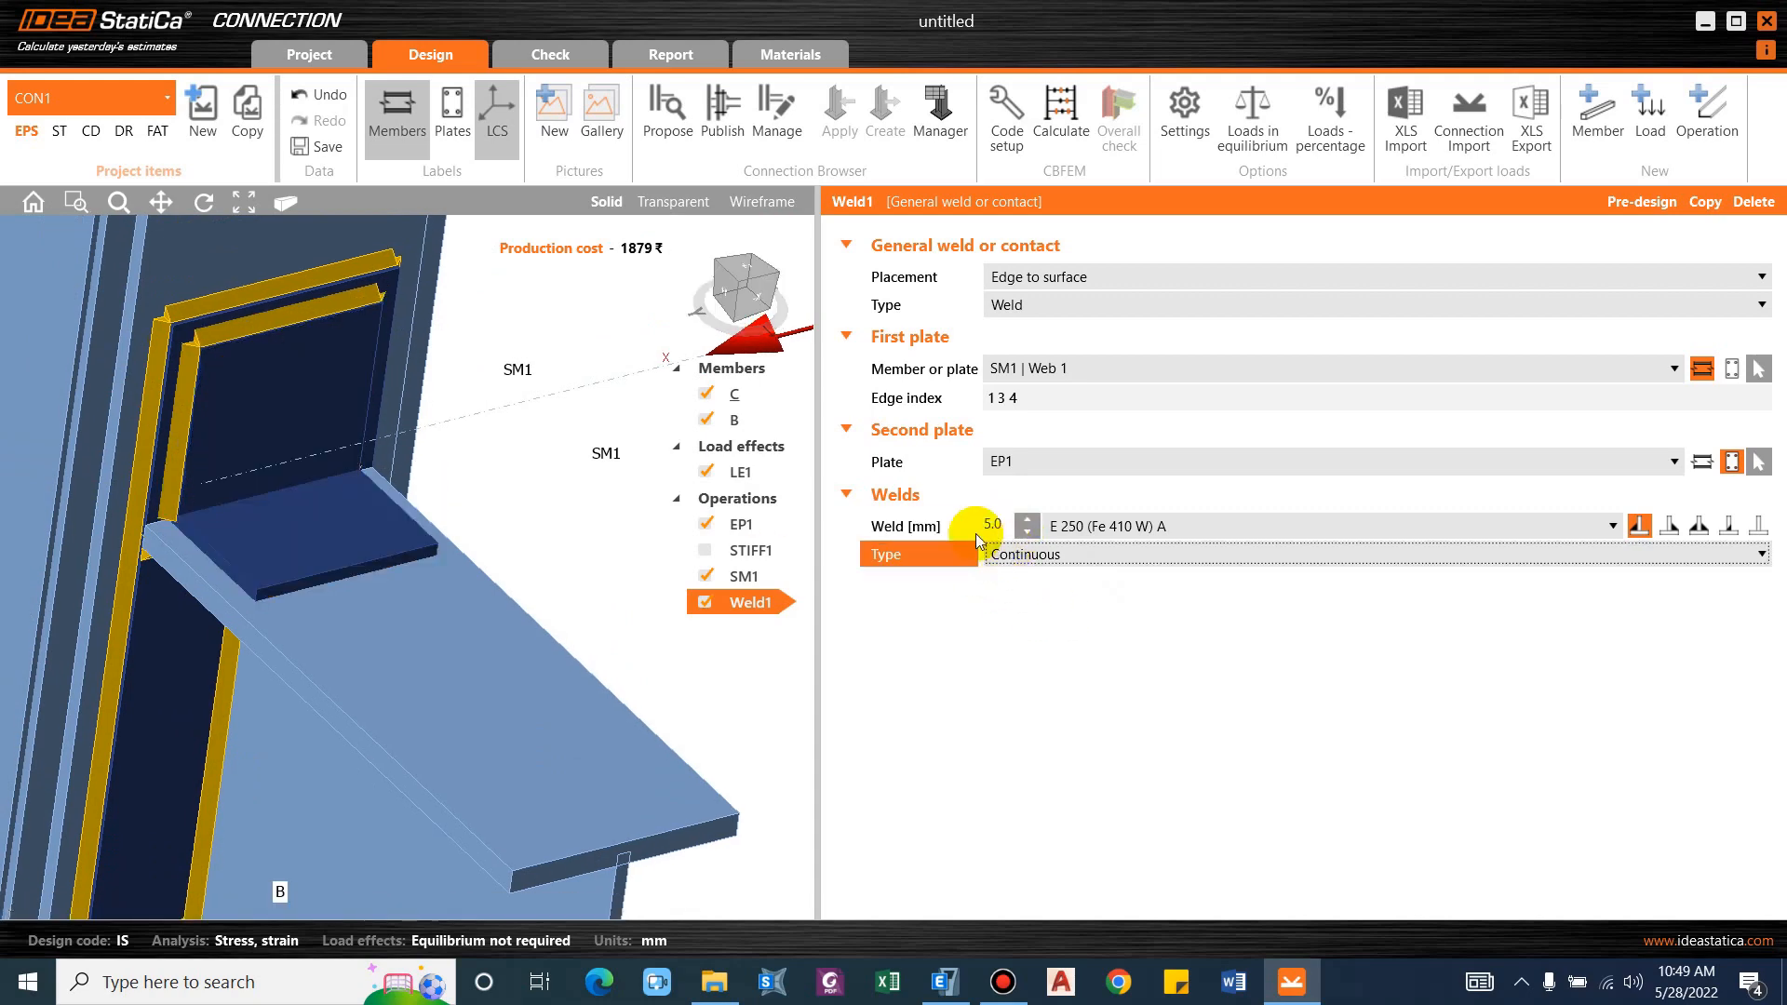
pyautogui.click(996, 527)
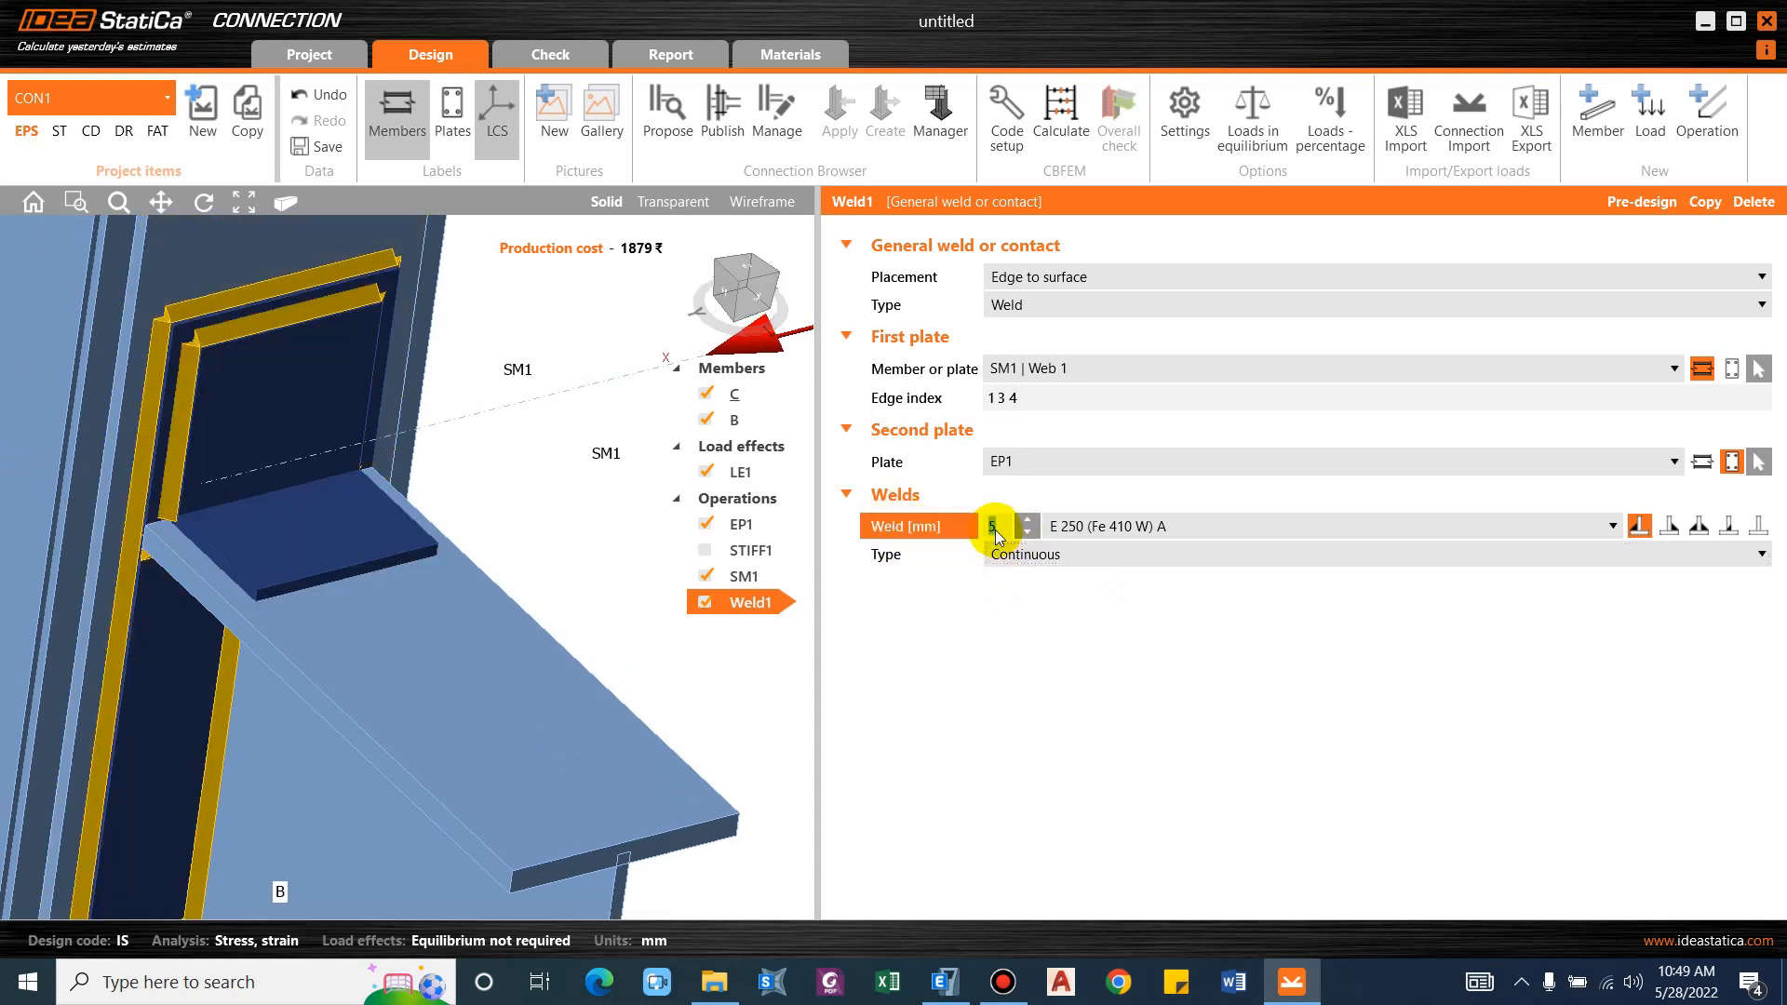
pyautogui.scroll(5, 215, 350)
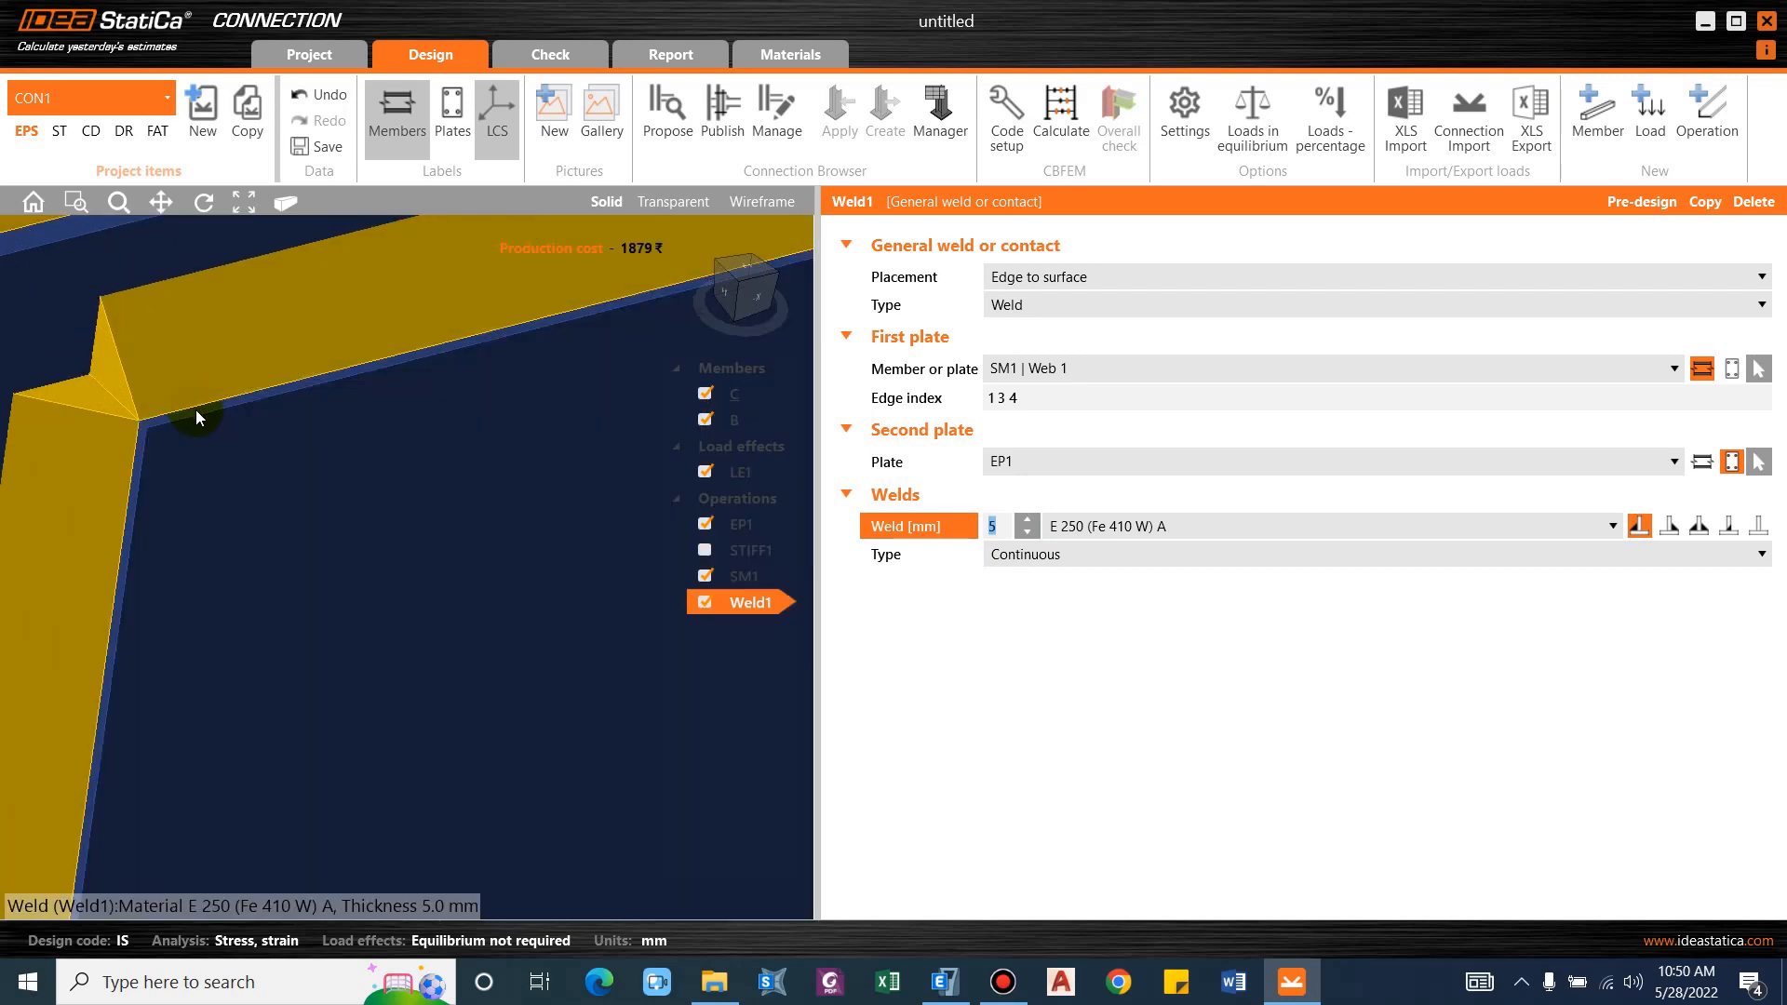
pyautogui.scroll(-5, 192, 418)
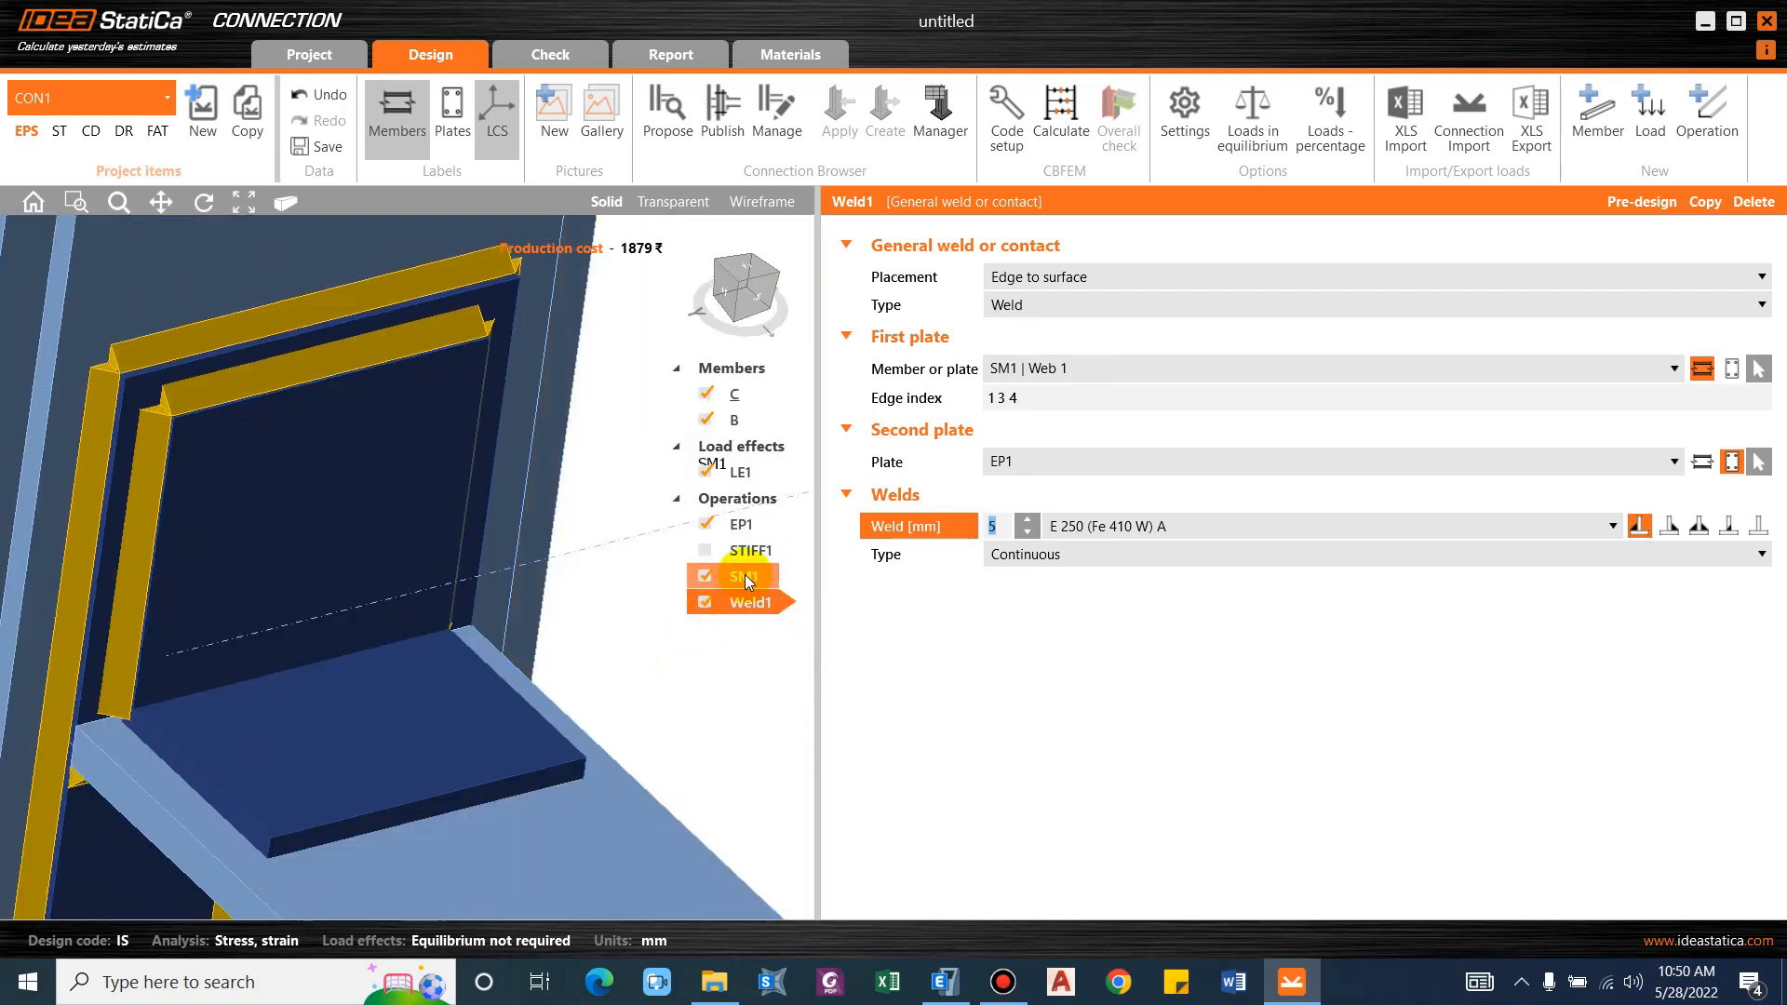
# Check the thickness of SM1's L100 angle cross-section.
pyautogui.click(745, 575)
pyautogui.click(1730, 279)
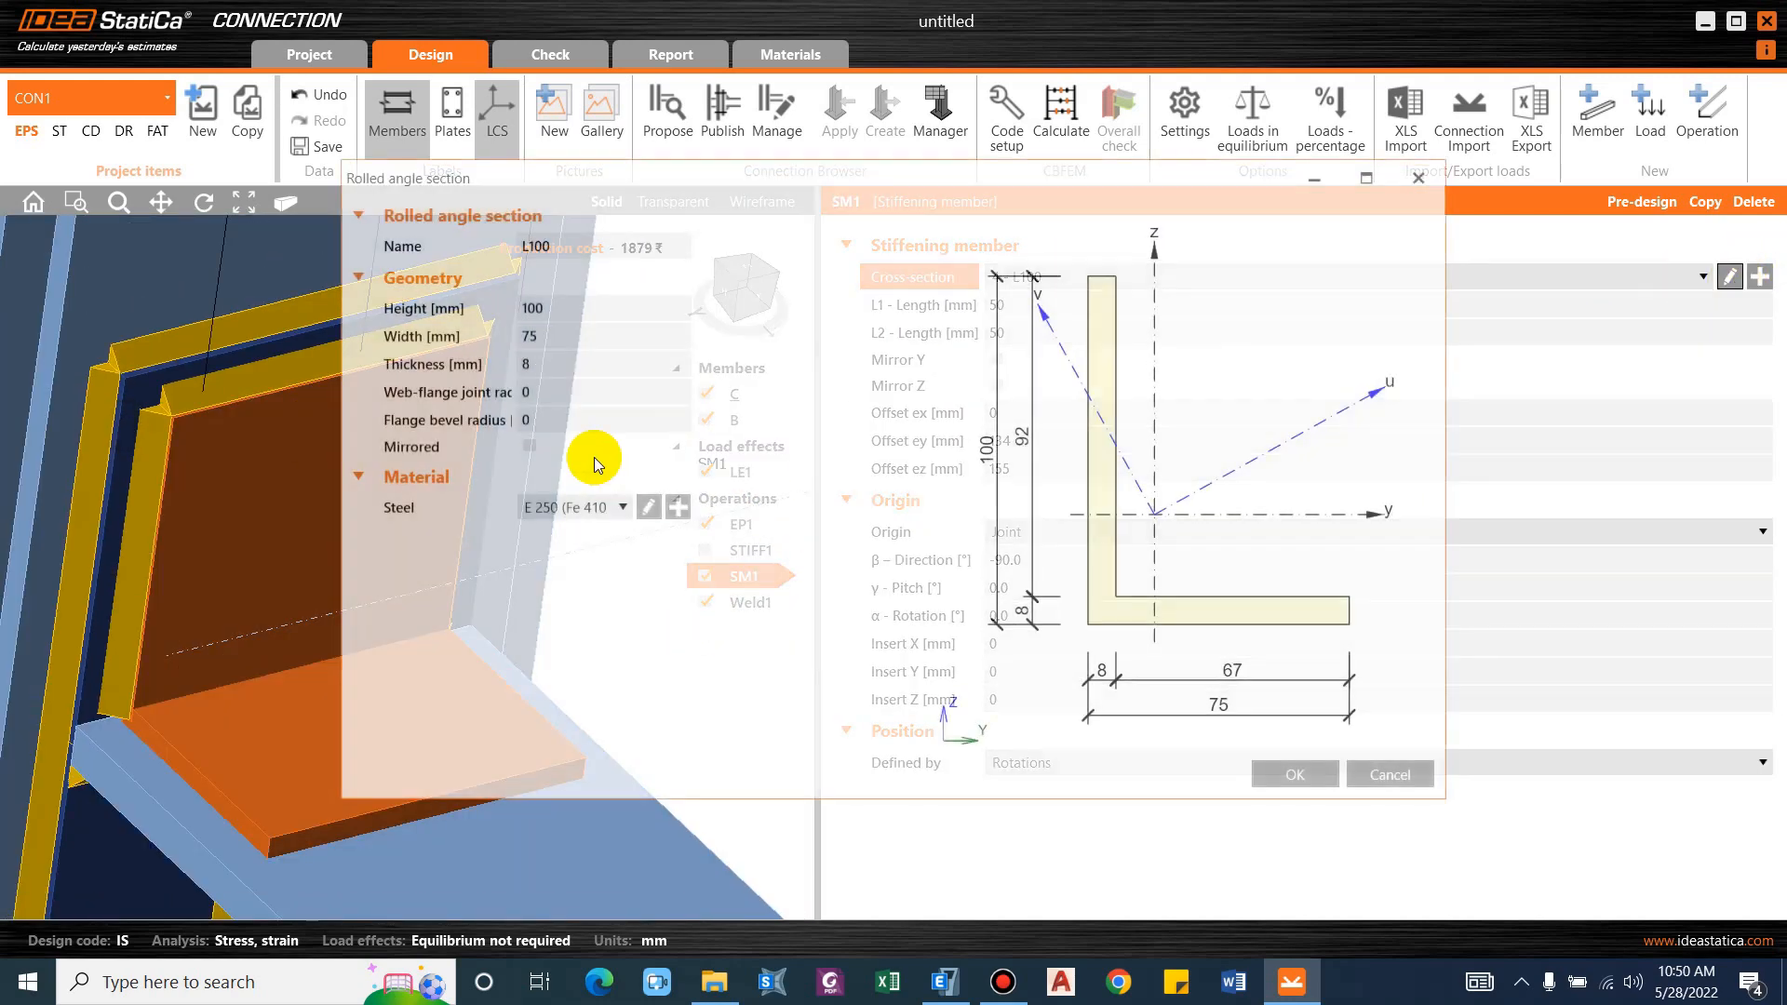
pyautogui.click(1375, 776)
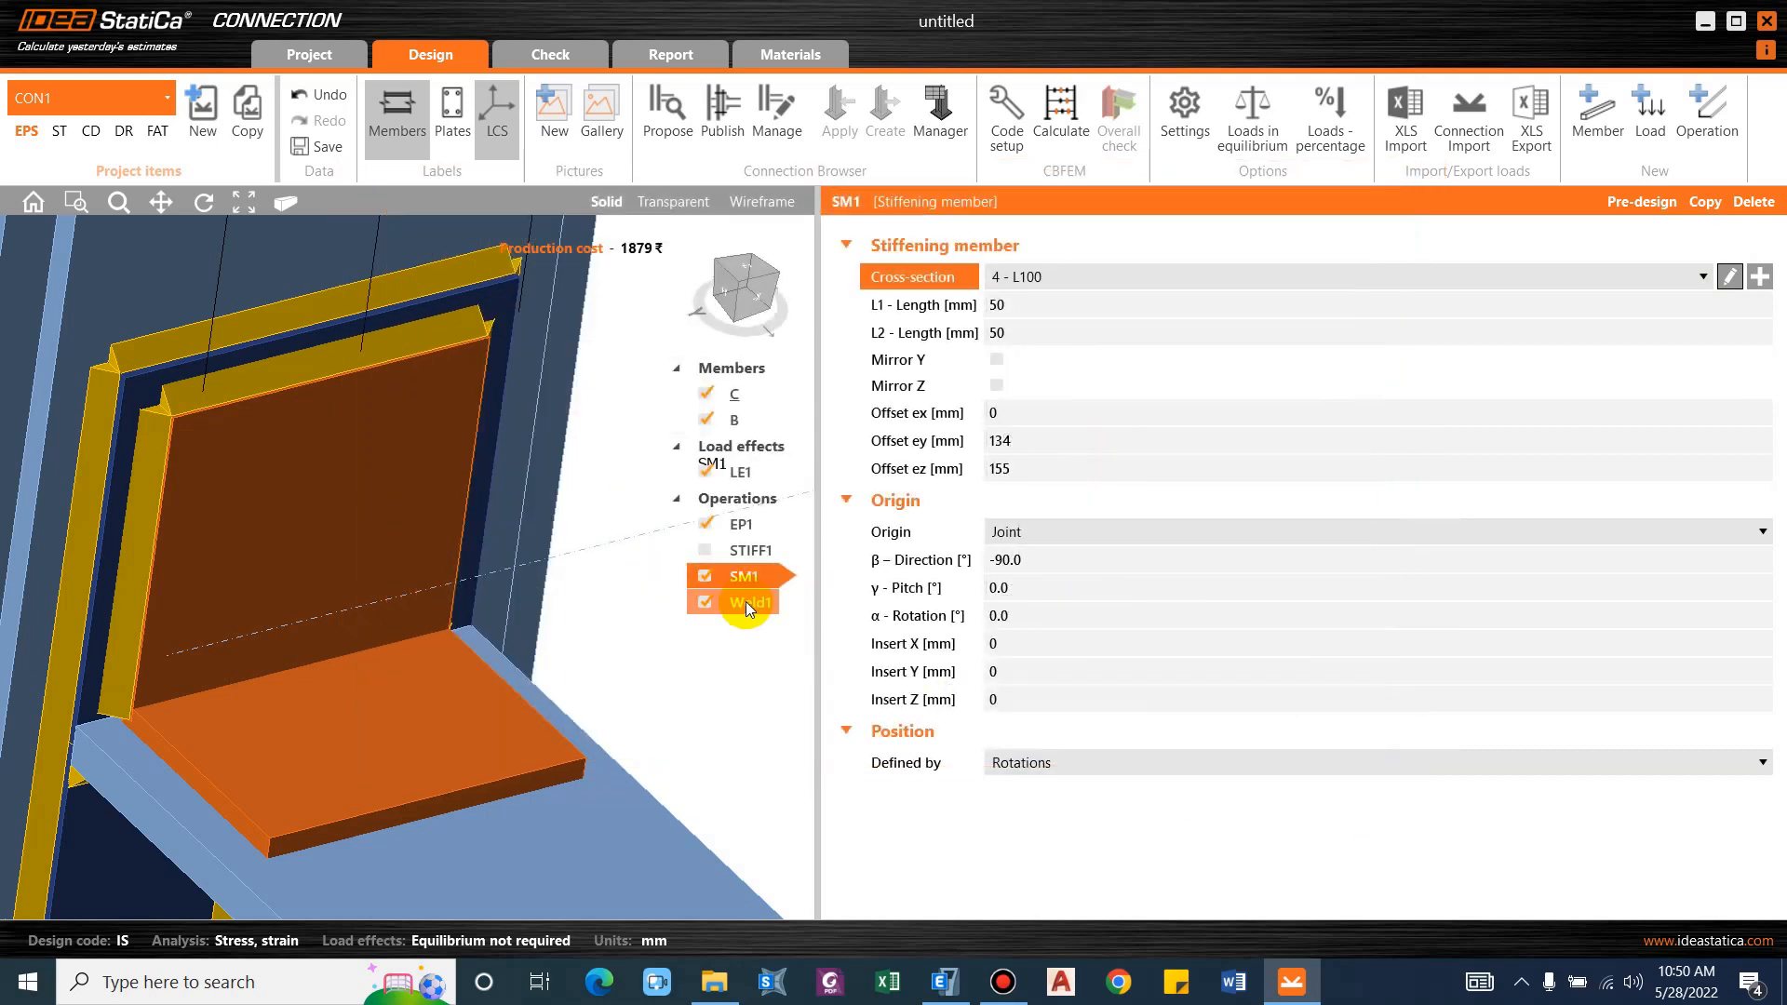
# Set Weld1's size to 8 mm to suit the angle between SM1's web and the end plate.
pyautogui.click(745, 601)
pyautogui.click(1026, 521)
pyautogui.click(1026, 521)
pyautogui.click(1026, 521)
pyautogui.click(990, 555)
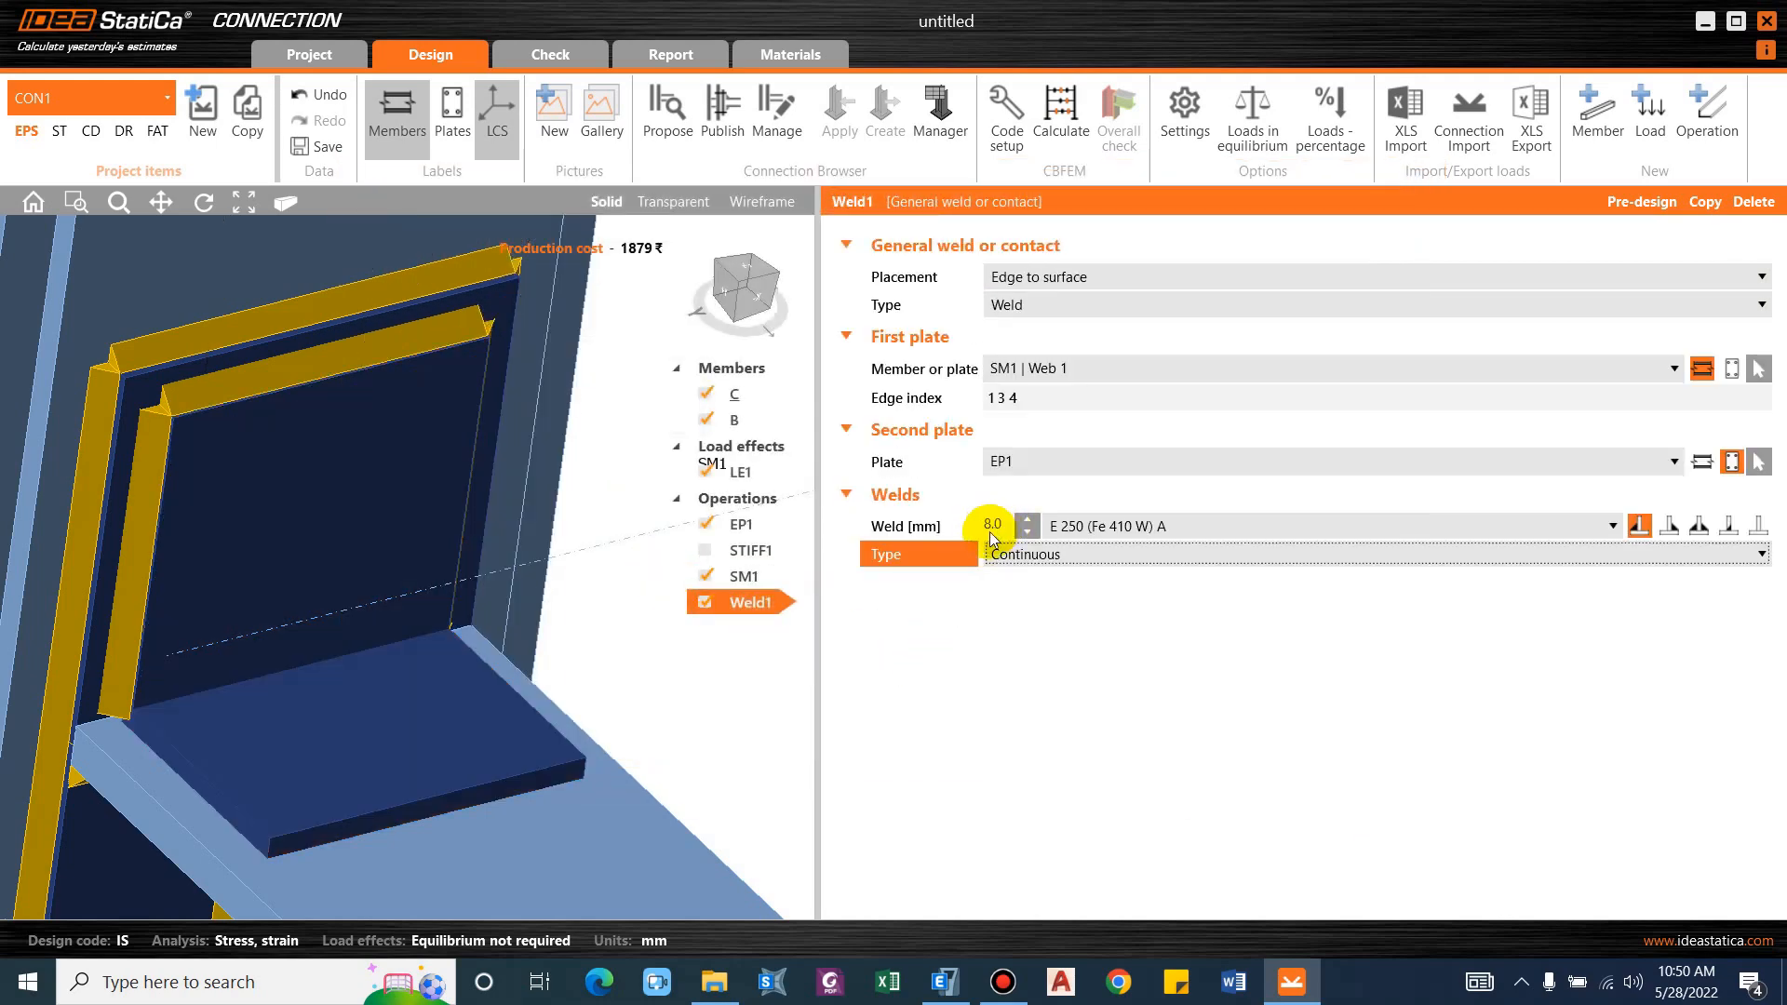
pyautogui.scroll(5, 257, 416)
pyautogui.scroll(-3, 257, 416)
pyautogui.moveTo(233, 406); pyautogui.dragTo(532, 534, button='right')
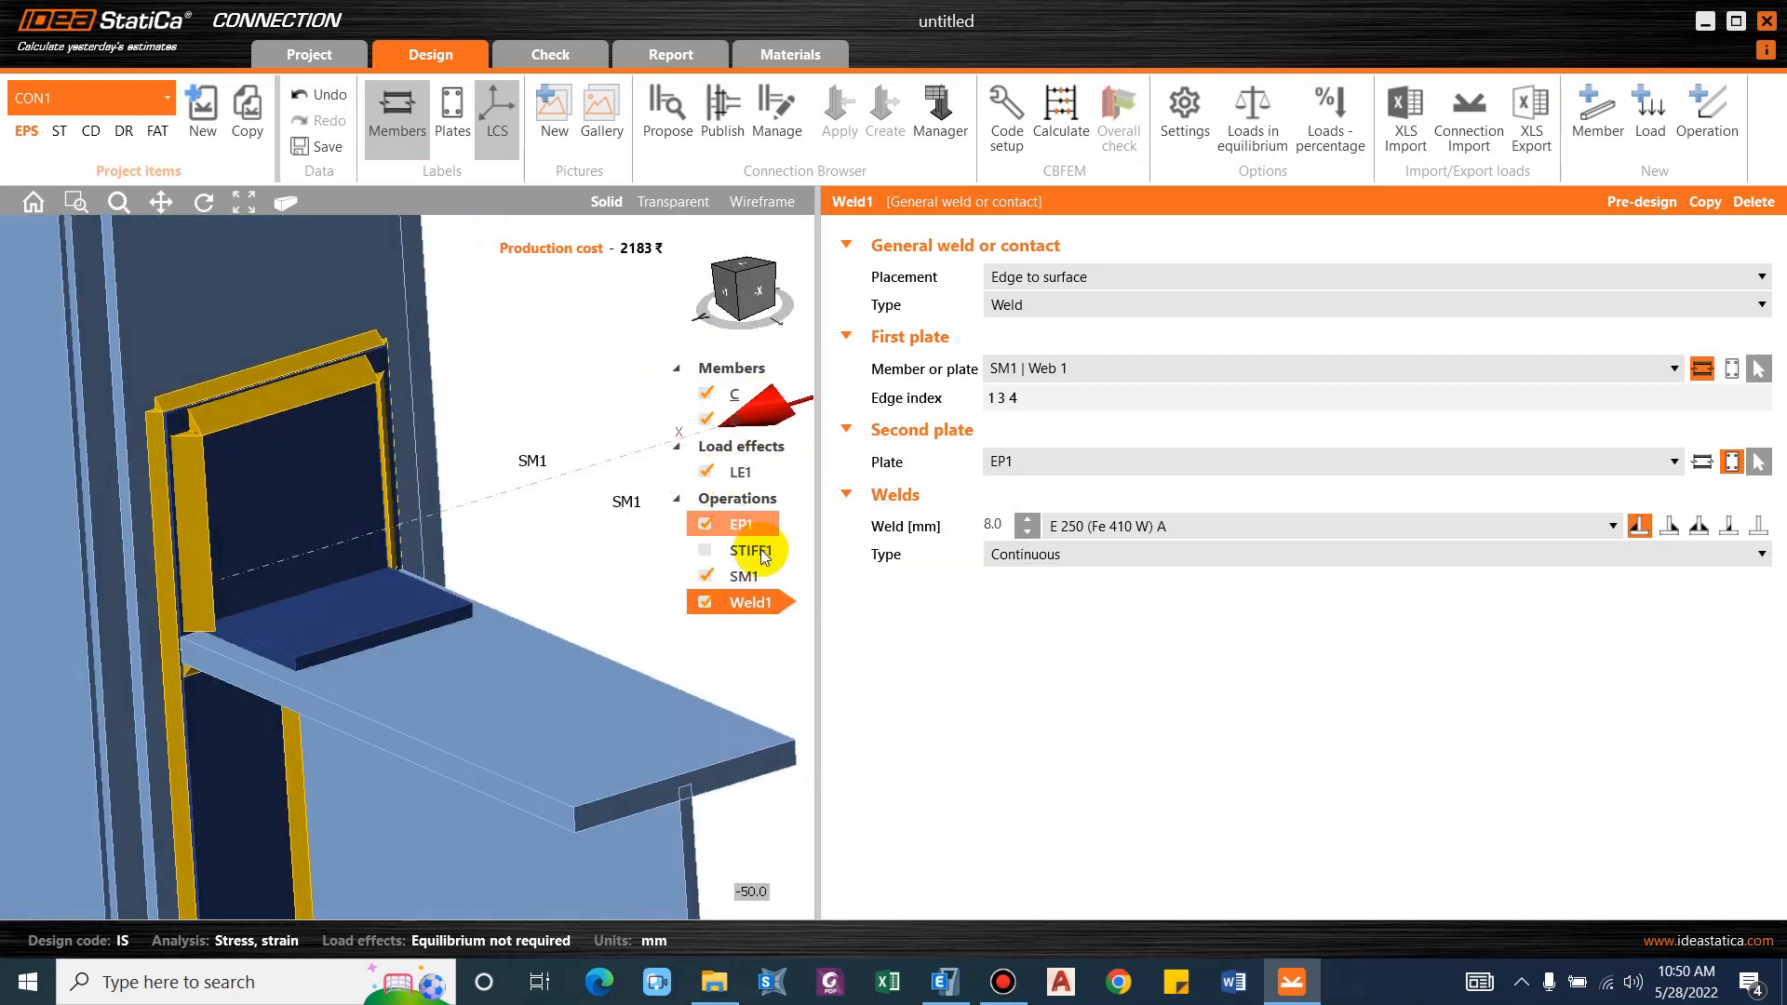
# Copy Weld1 and set the copy's first plate to SM1 | Bottom flange 1.
pyautogui.rightClick(742, 605)
pyautogui.click(686, 618)
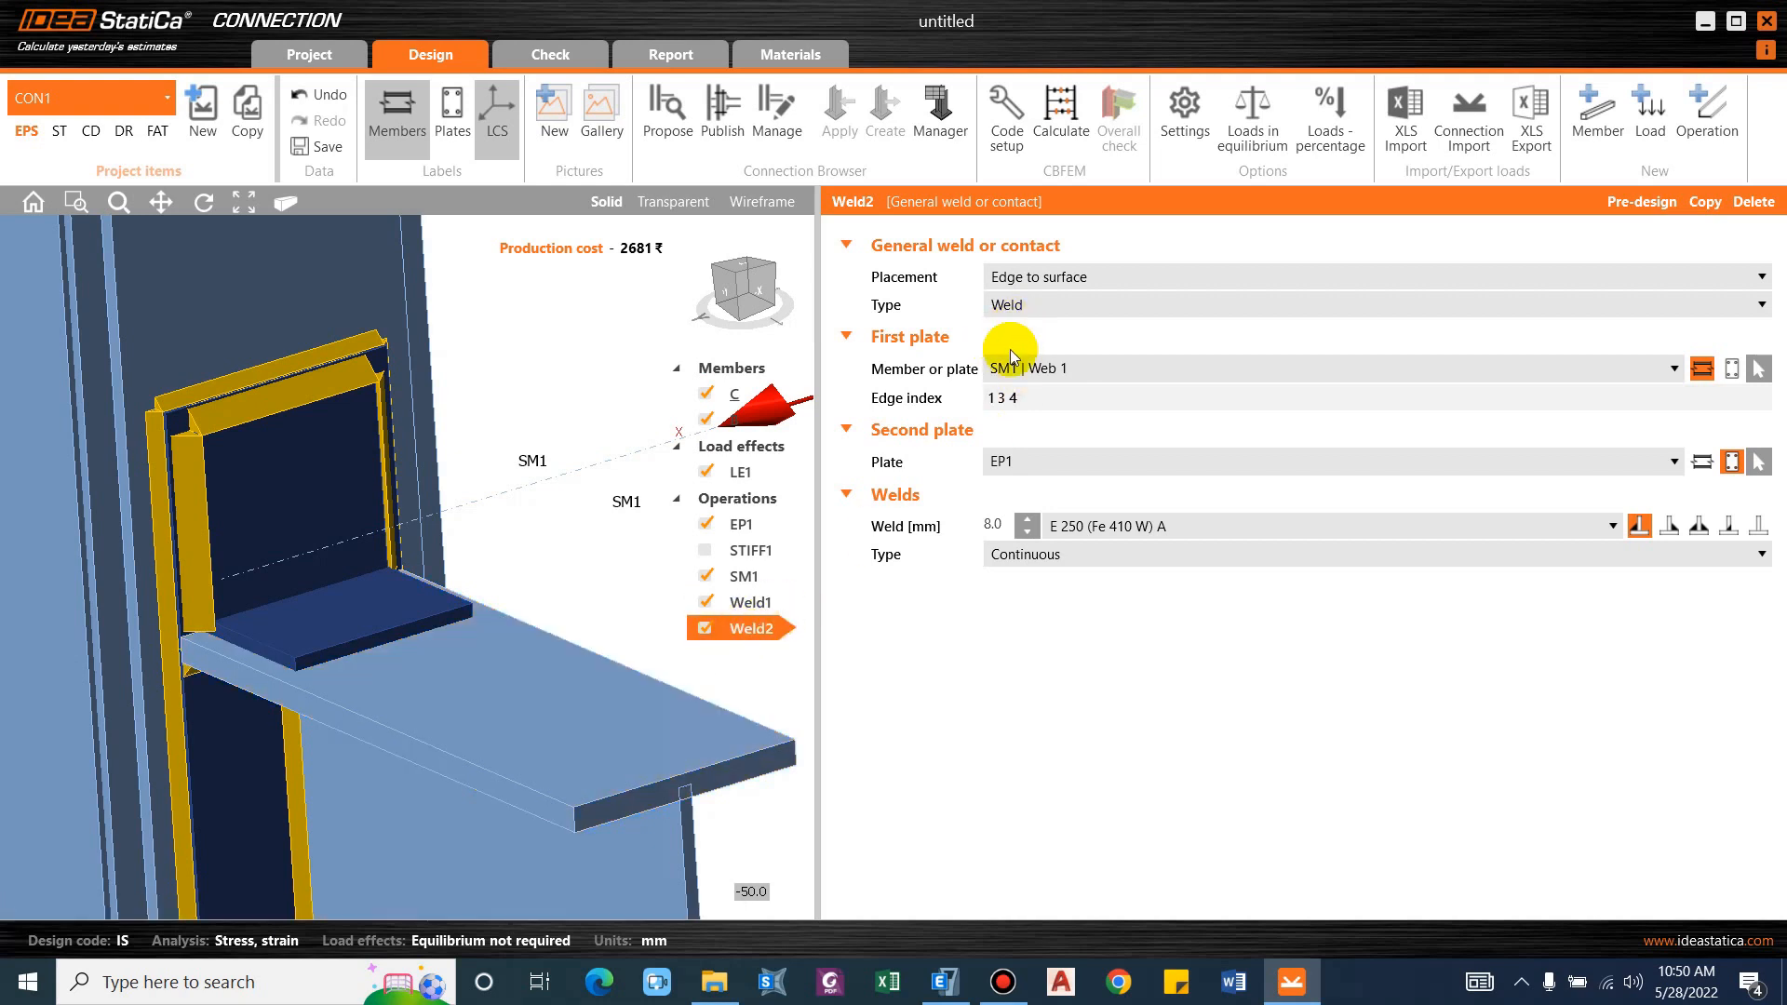
pyautogui.click(1017, 374)
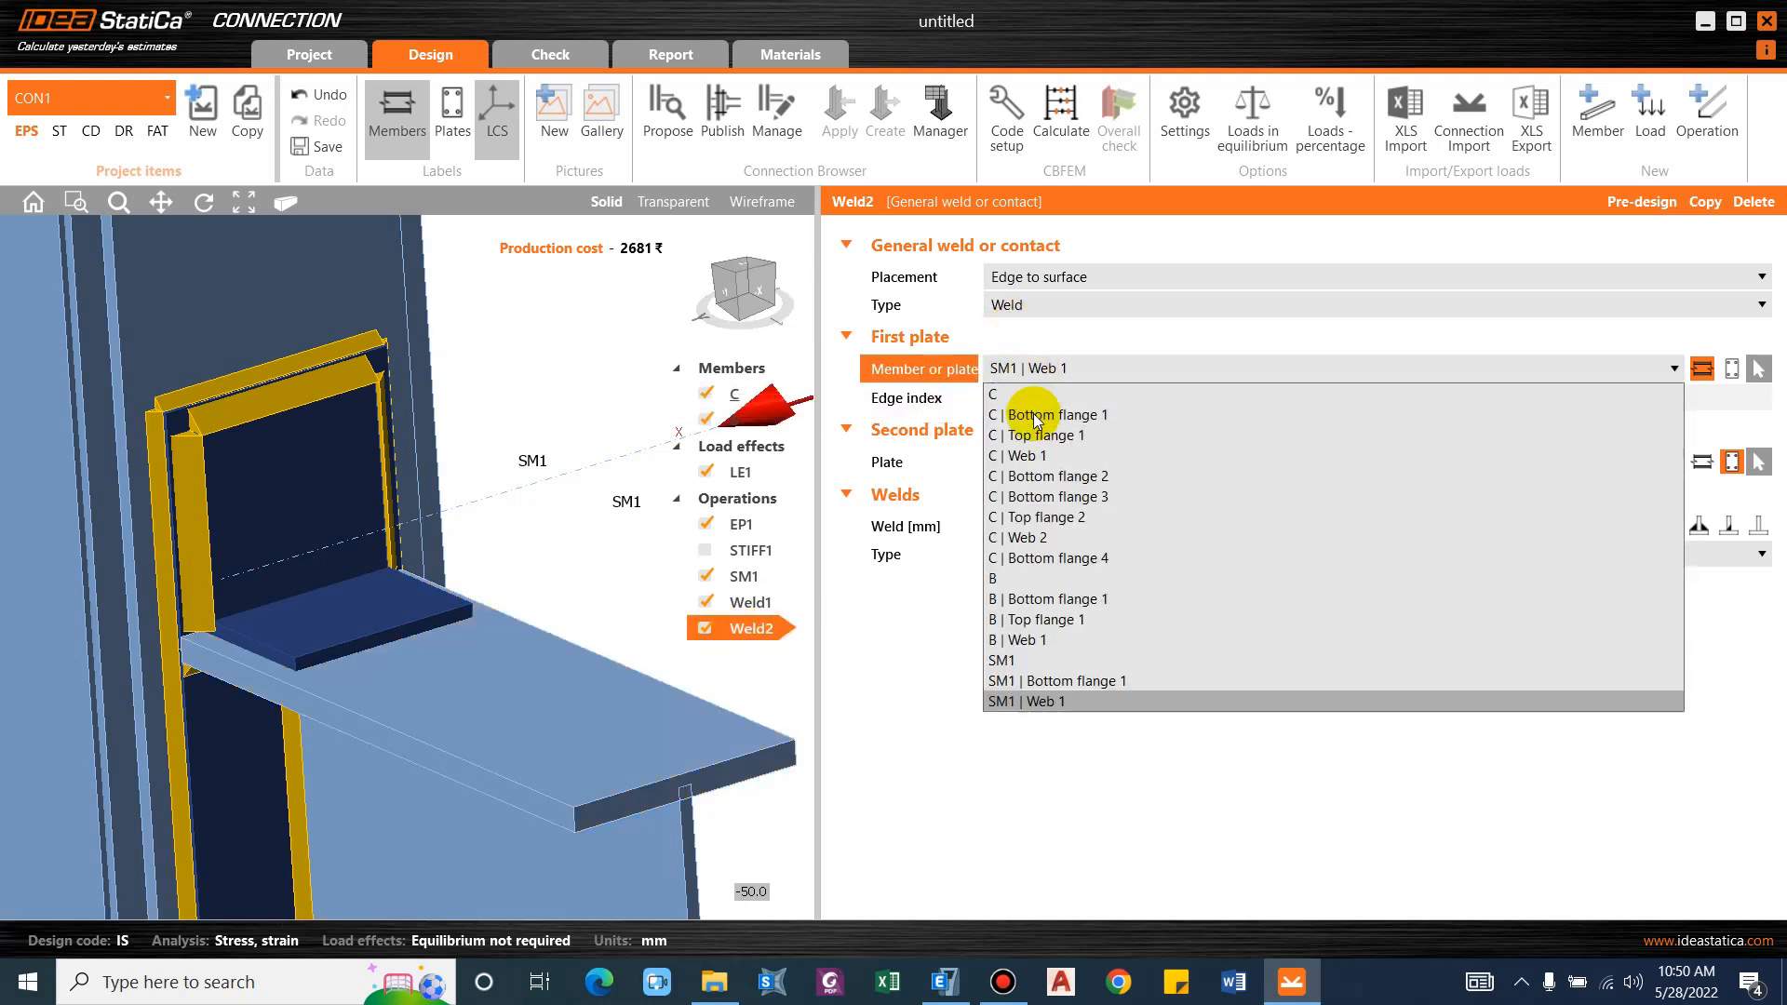
pyautogui.click(1067, 689)
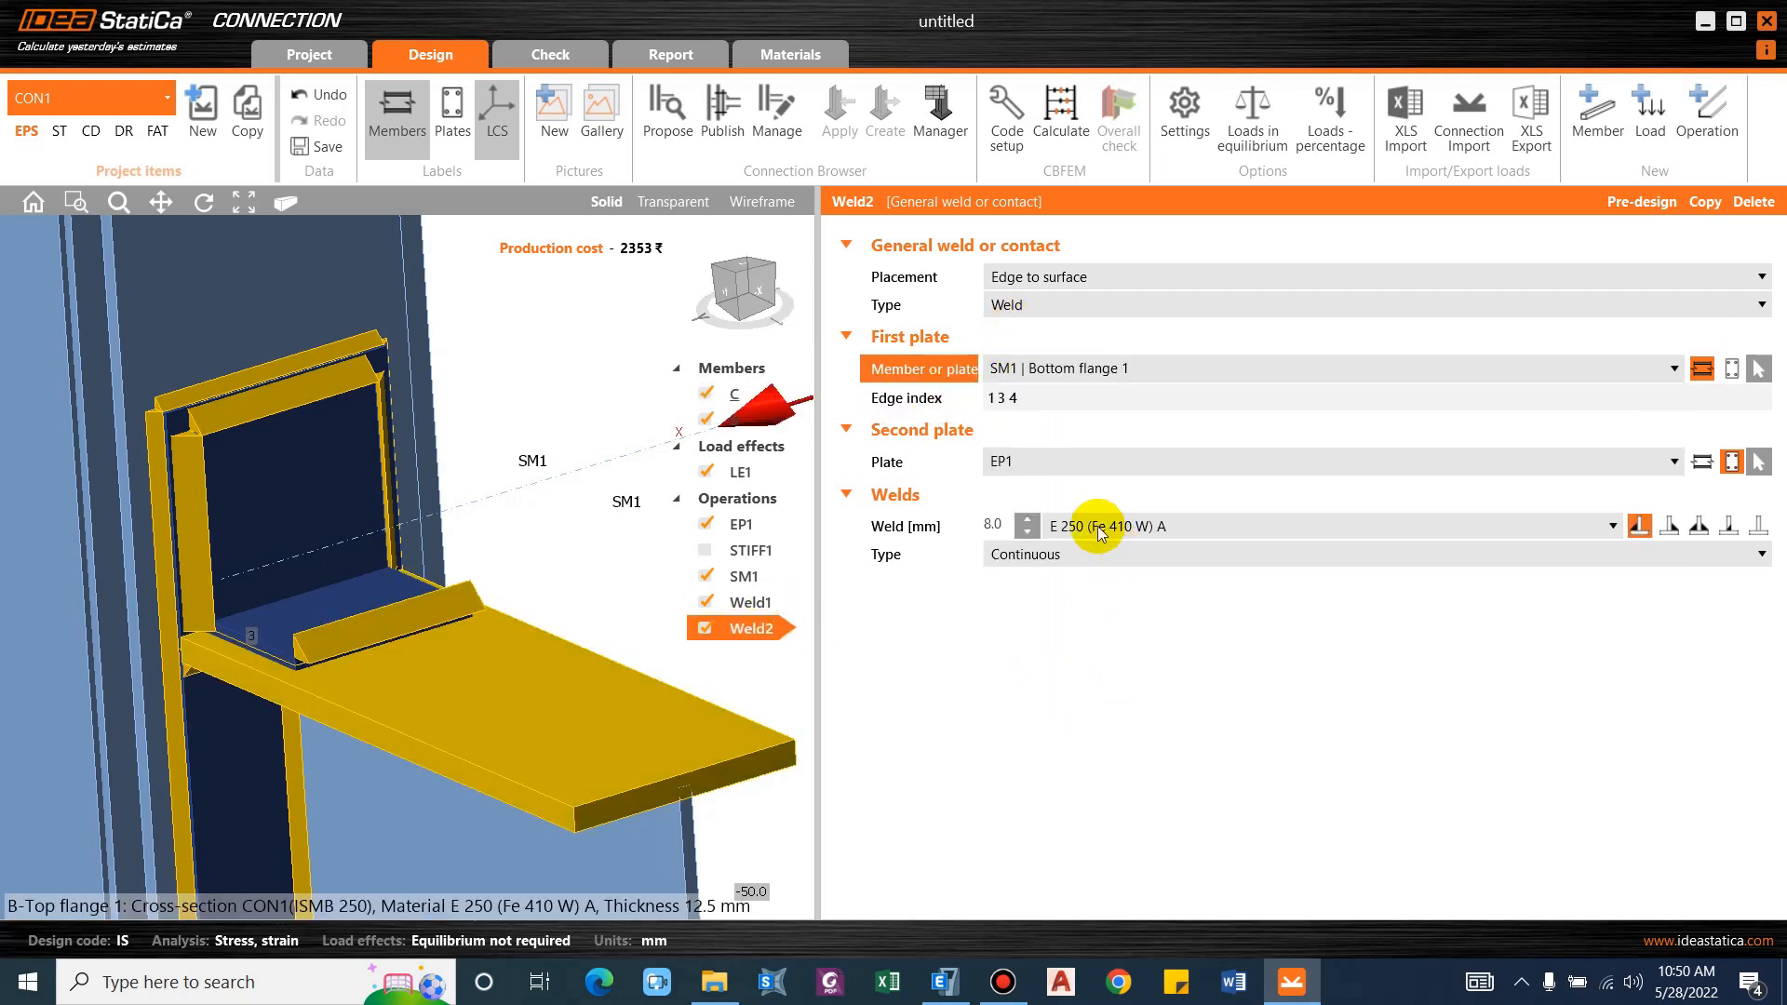
pyautogui.click(1057, 471)
pyautogui.click(1070, 366)
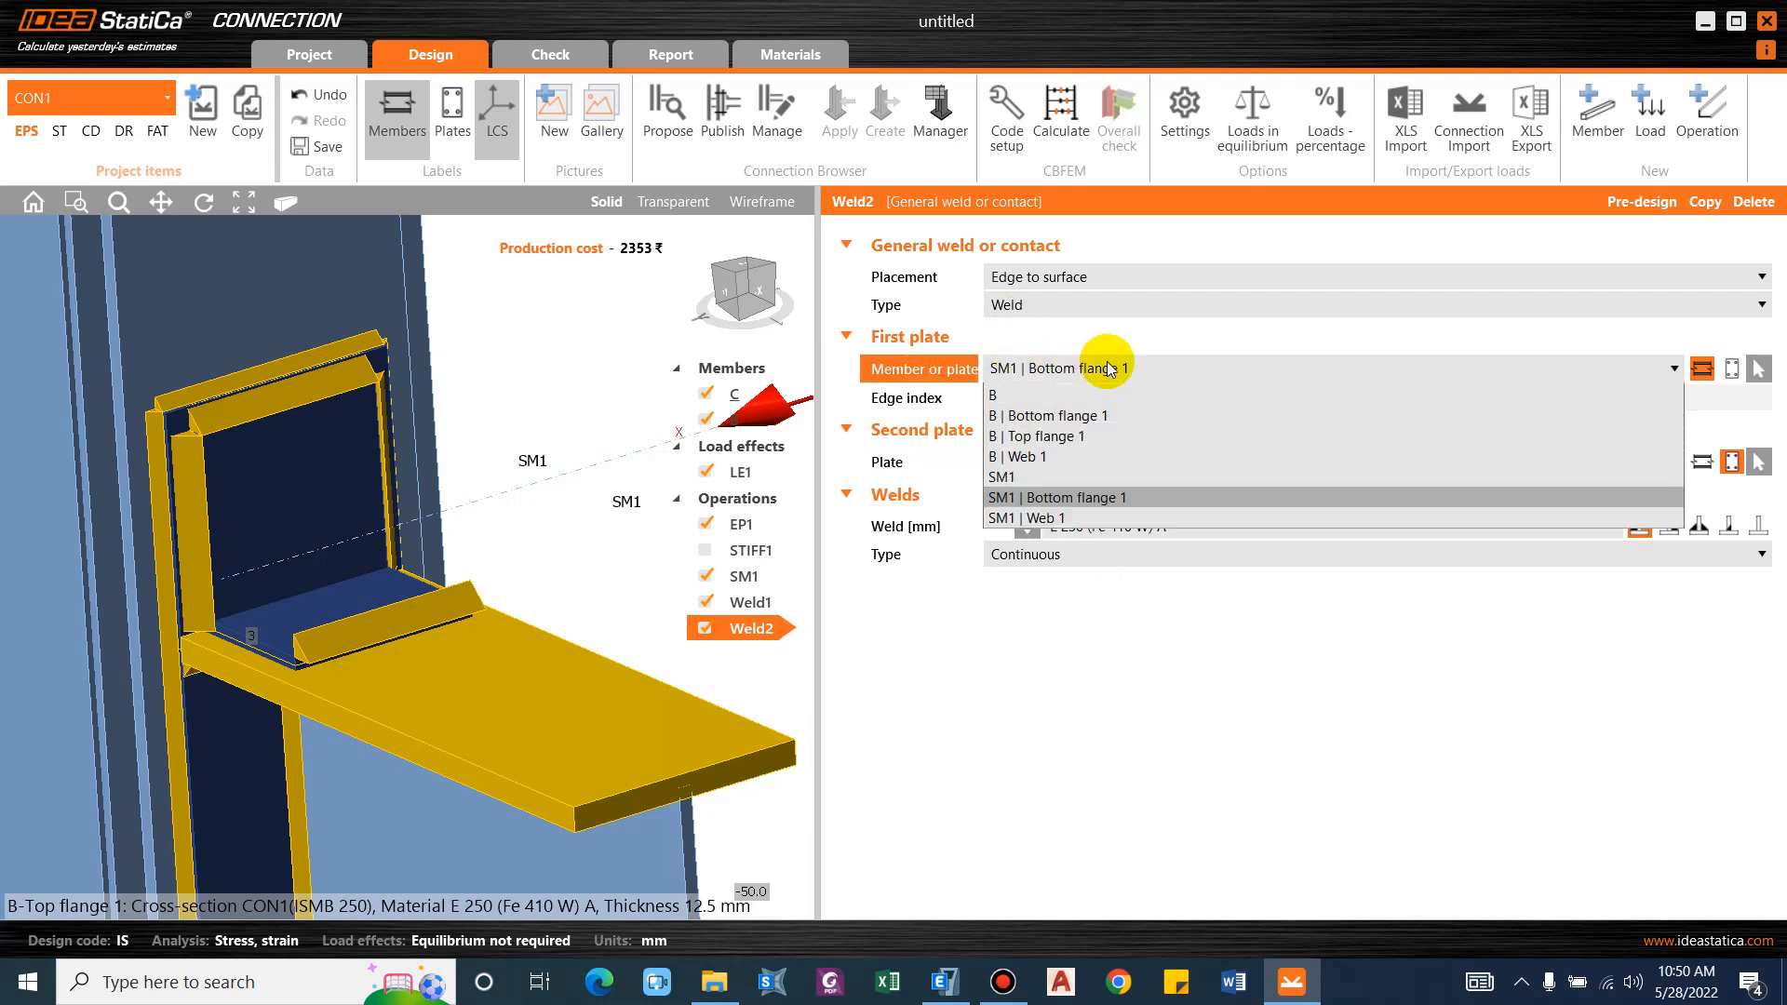
pyautogui.click(1107, 370)
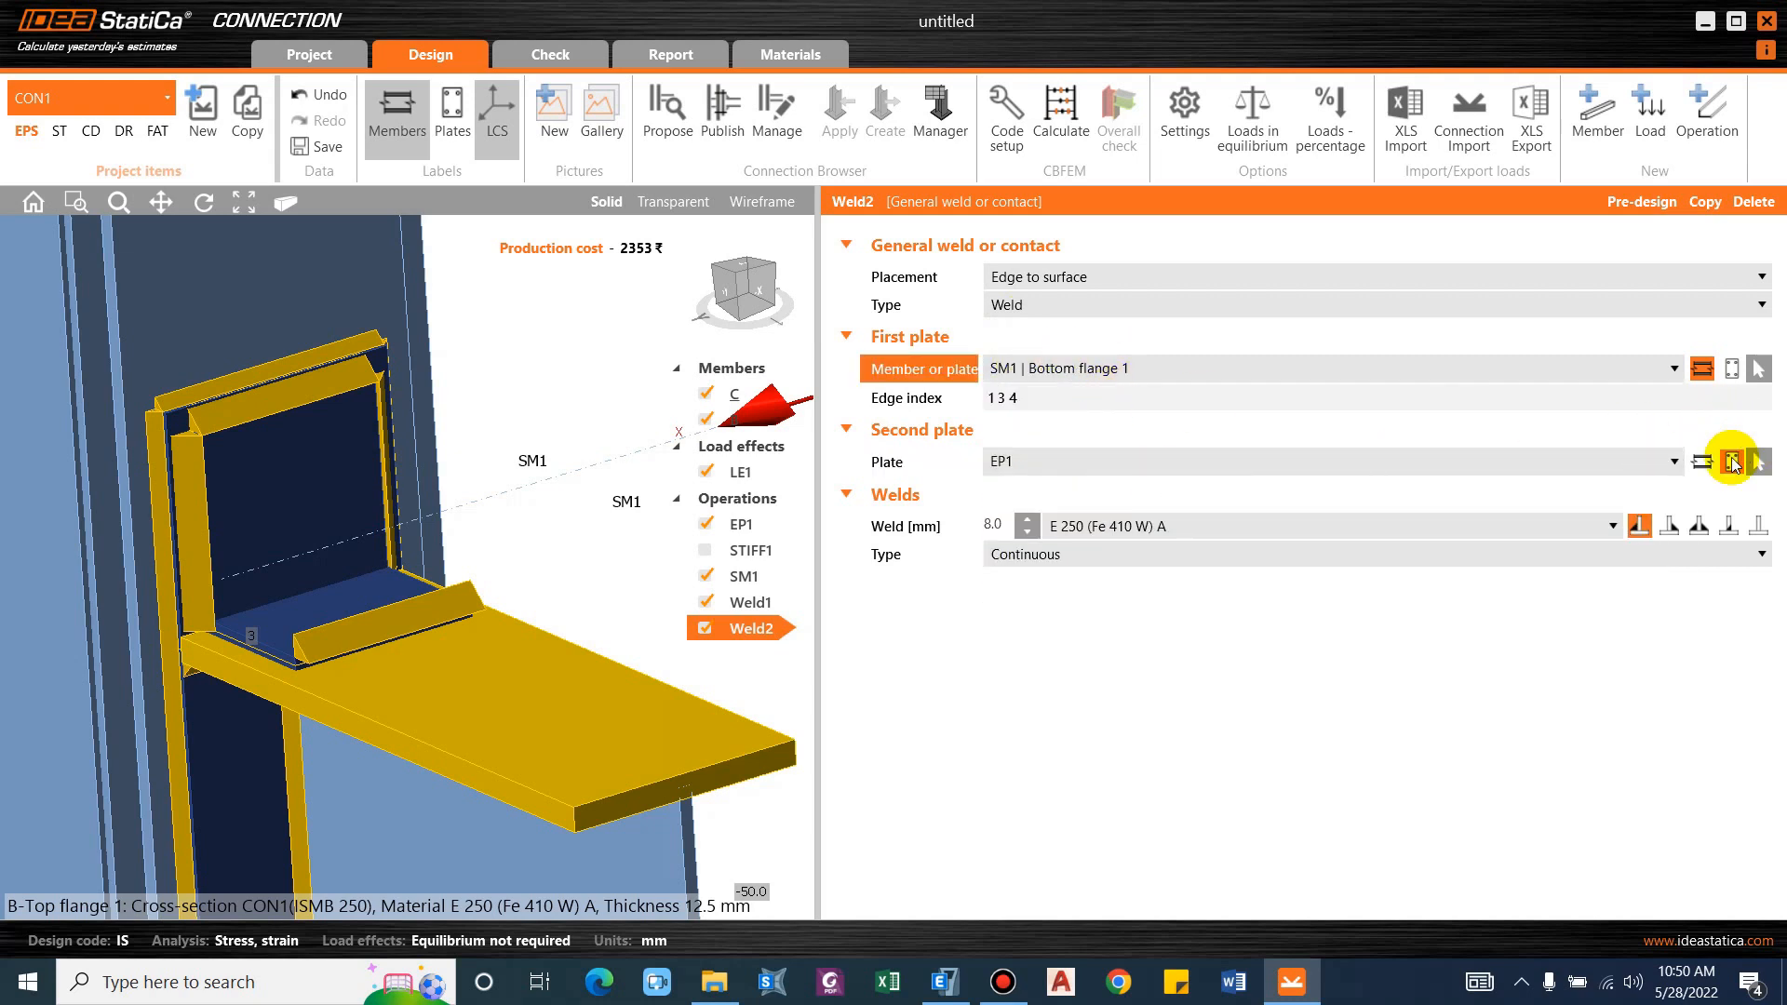
# Switch Weld2's second plate to a member plate and choose B | Top flange 1.
pyautogui.click(1732, 464)
pyautogui.click(1353, 465)
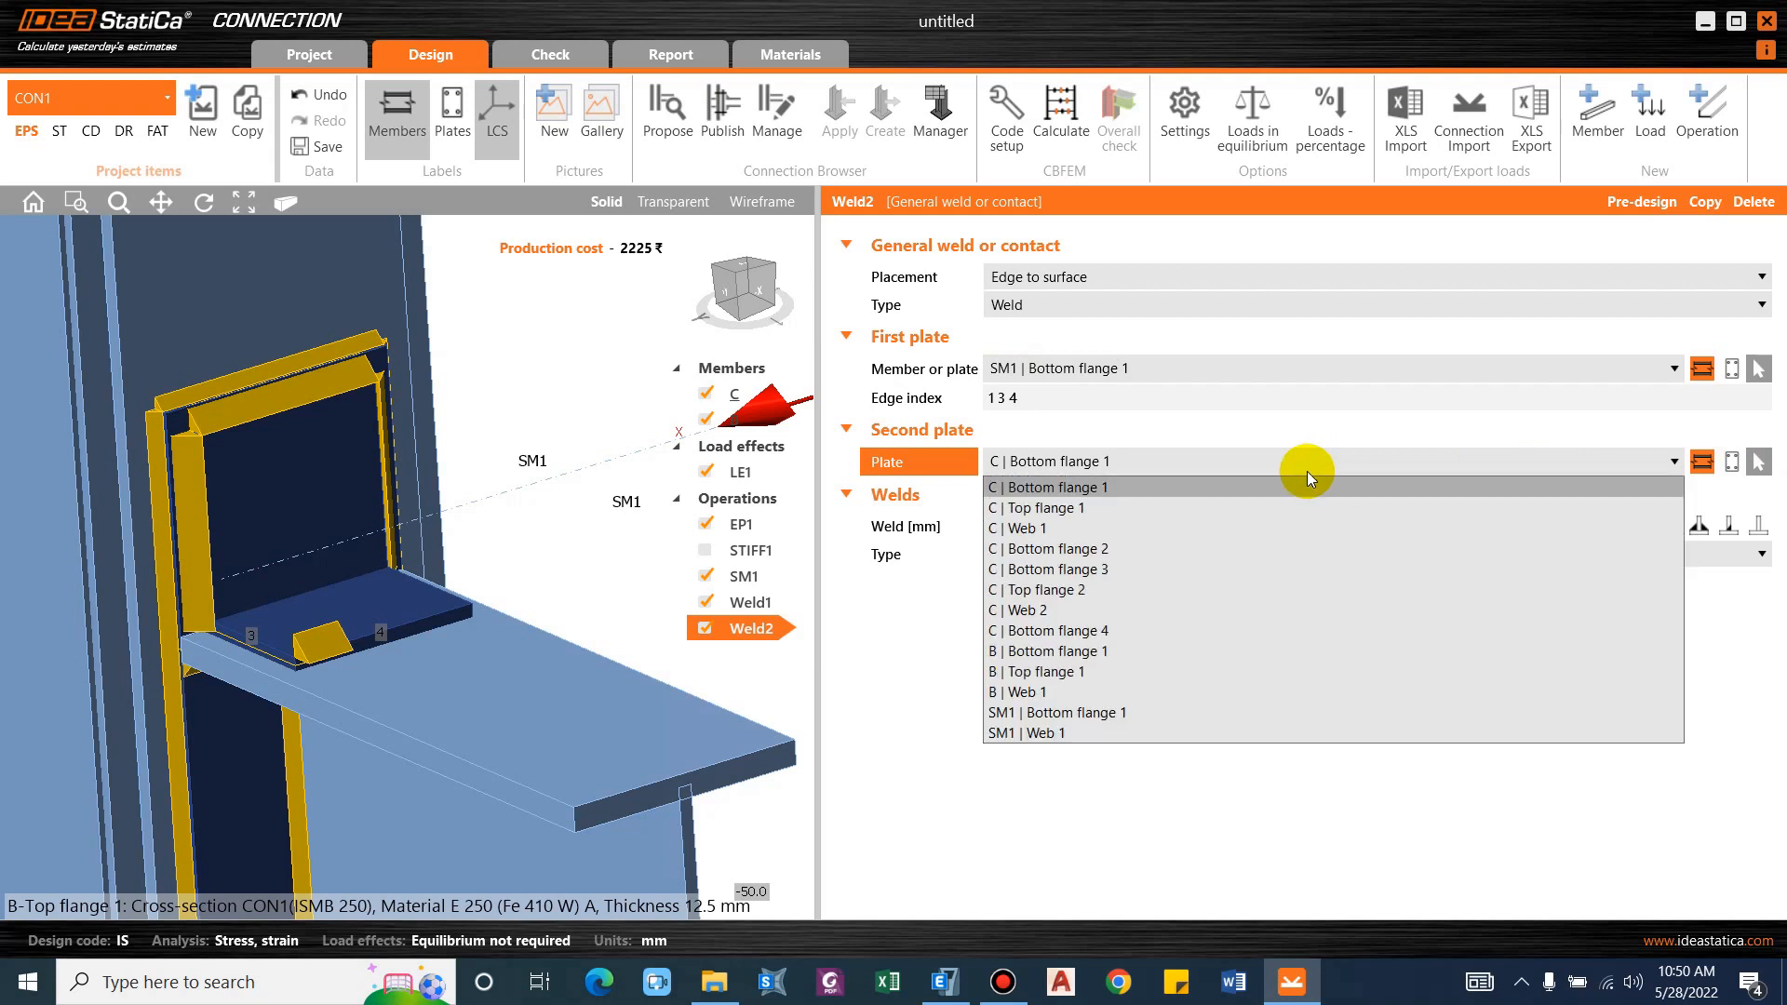
pyautogui.click(1042, 671)
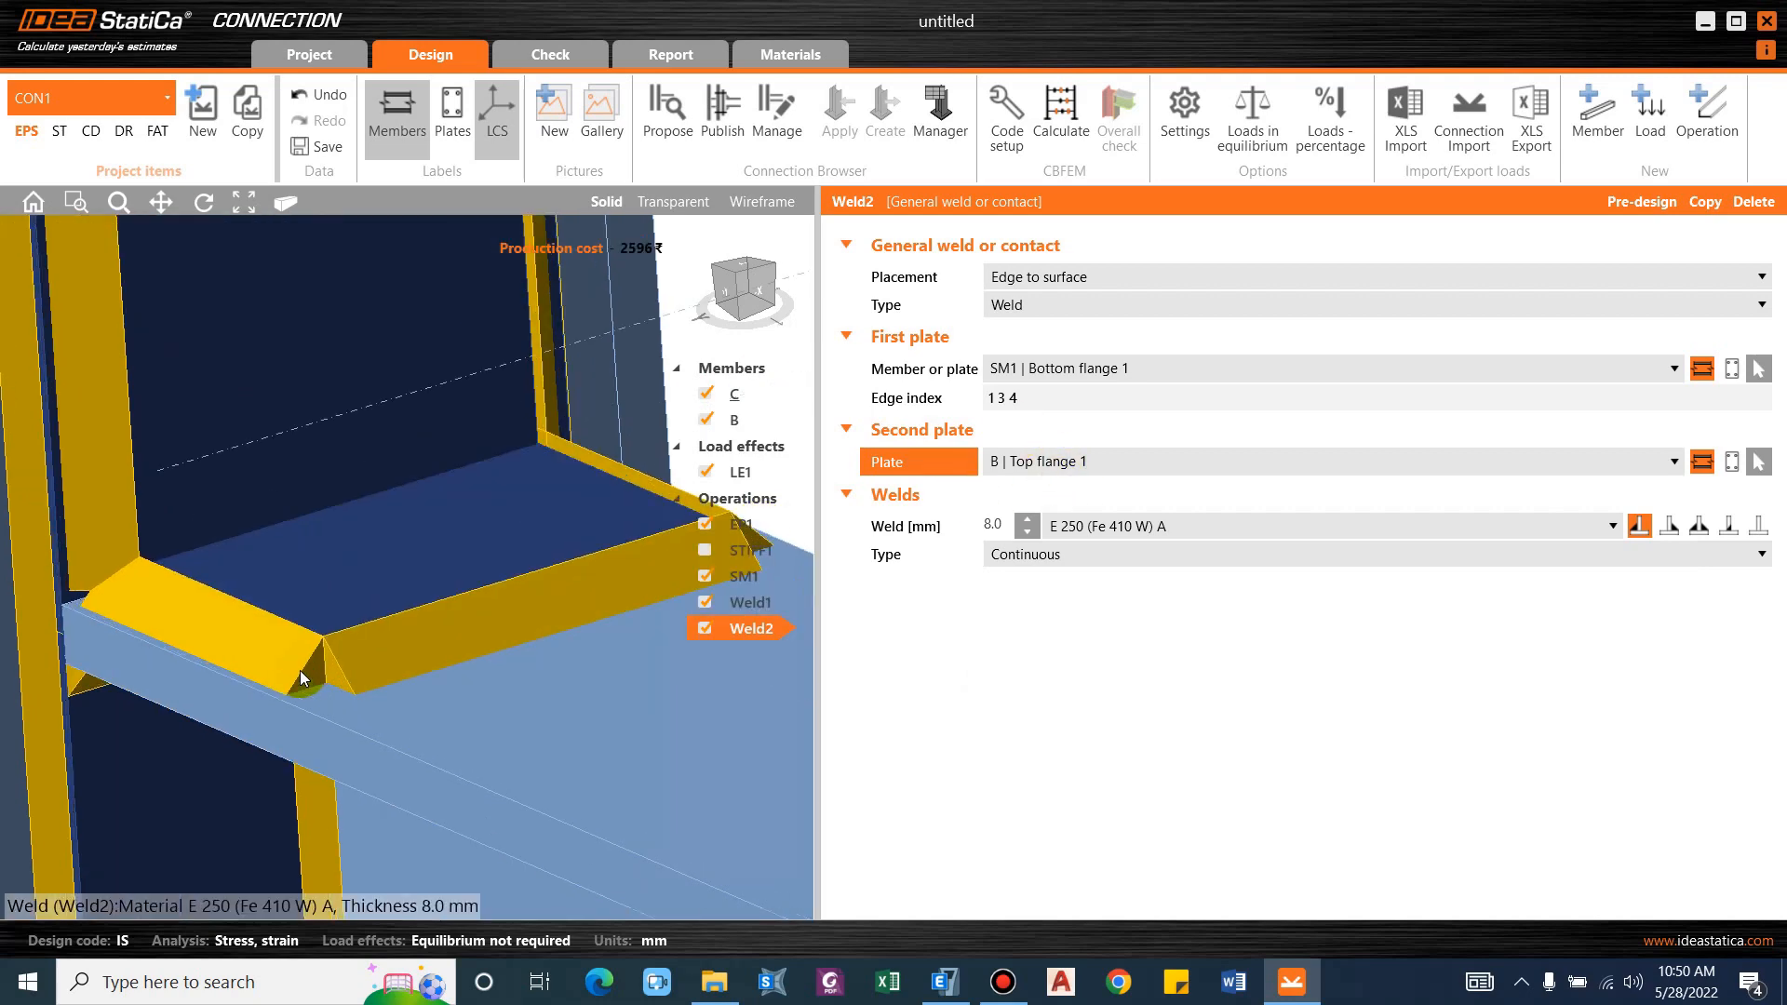
pyautogui.moveTo(300, 670); pyautogui.dragTo(210, 620, button='right')
pyautogui.moveTo(420, 644); pyautogui.dragTo(495, 453, button='right')
pyautogui.moveTo(495, 452); pyautogui.dragTo(513, 341, button='middle')
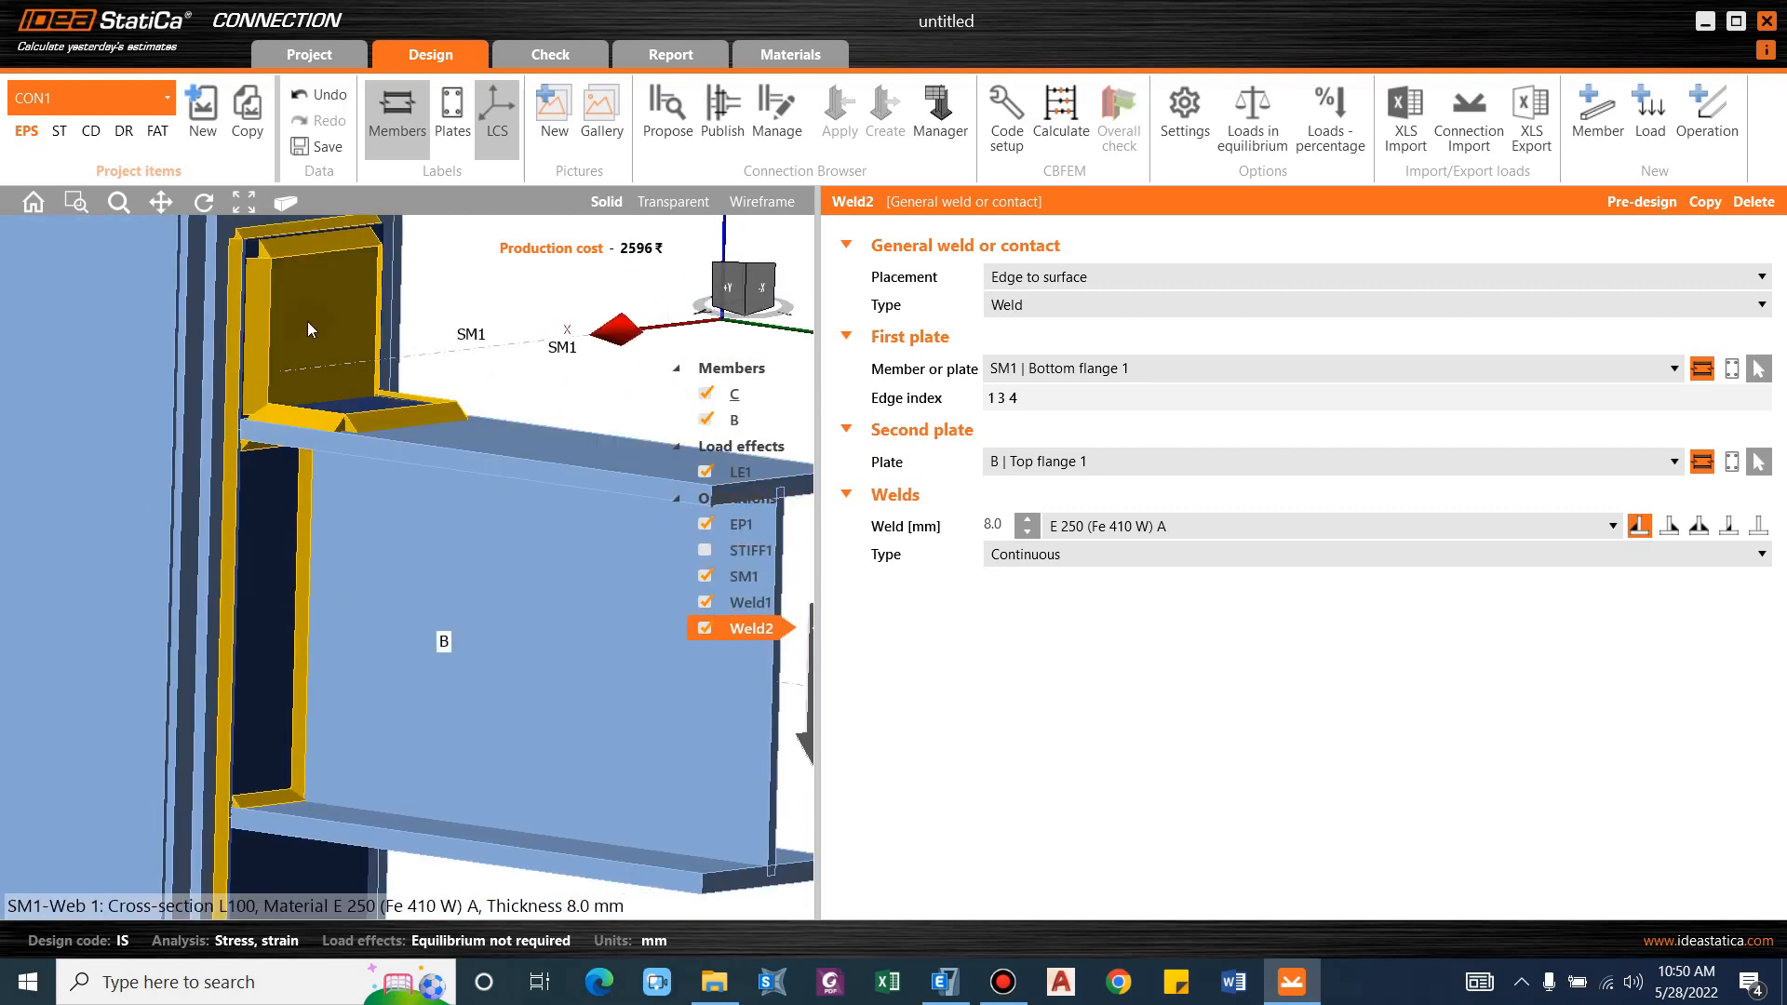
pyautogui.scroll(-5, 326, 606)
pyautogui.moveTo(326, 607); pyautogui.dragTo(291, 506, button='right')
pyautogui.scroll(2, 292, 505)
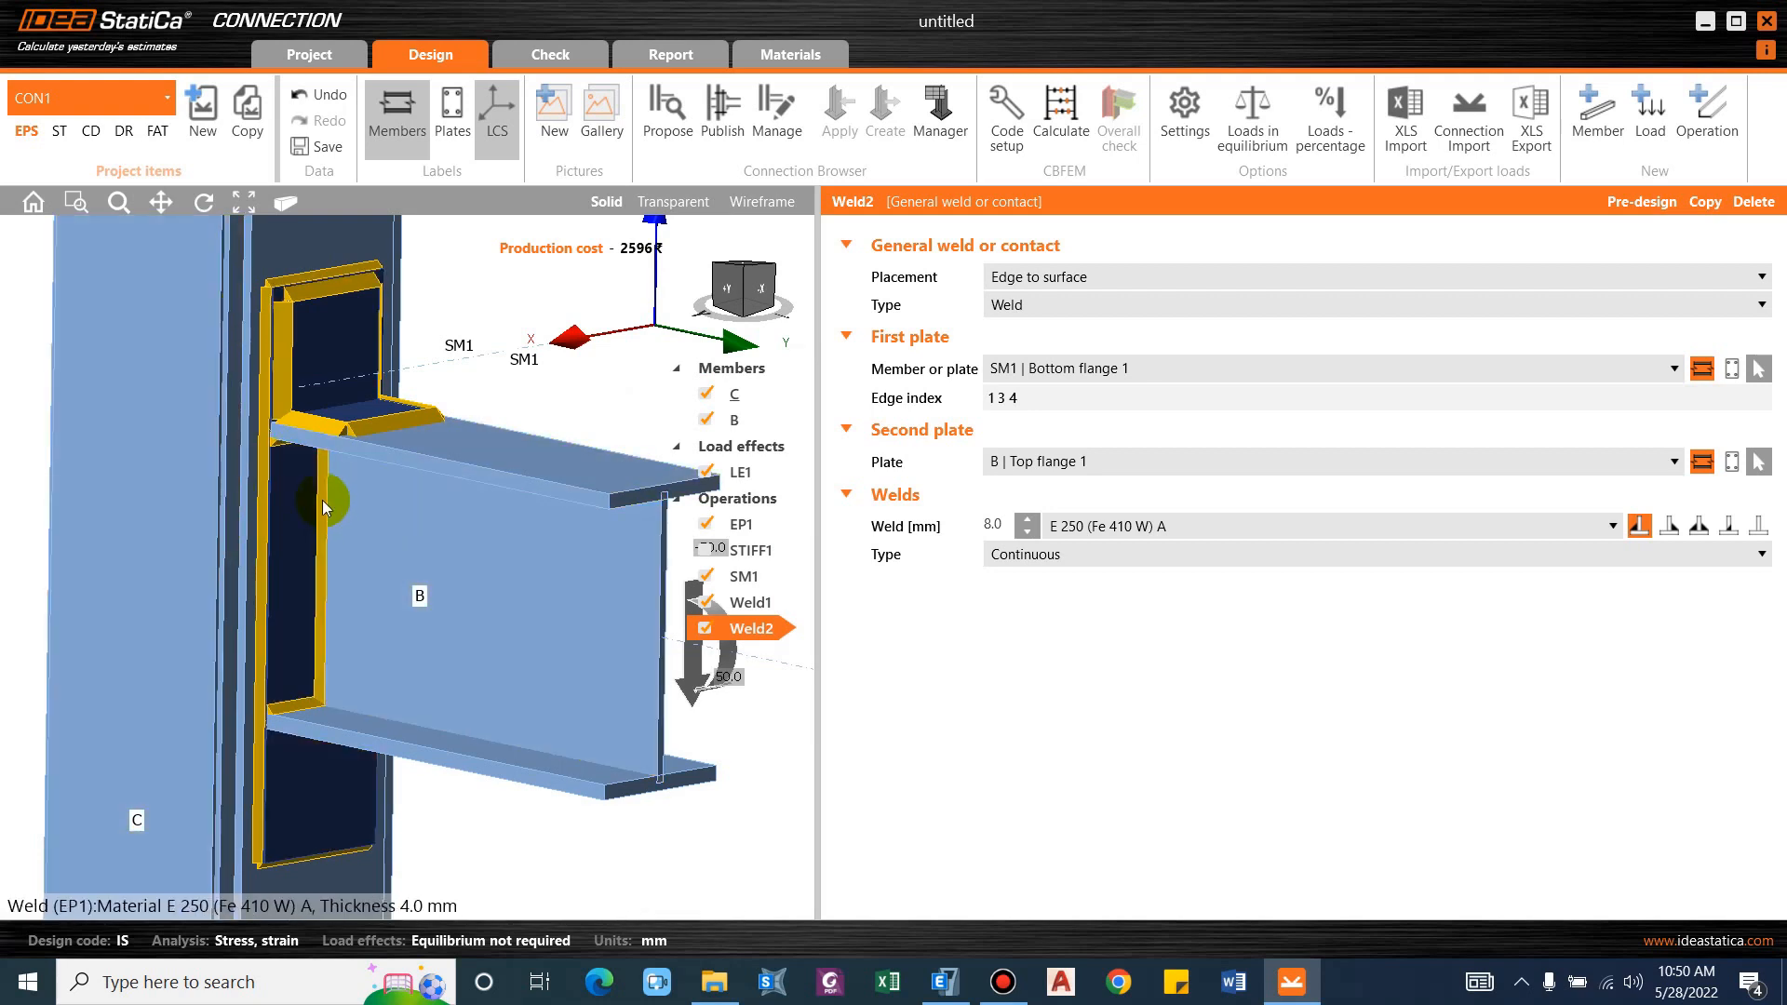
pyautogui.scroll(-2, 316, 364)
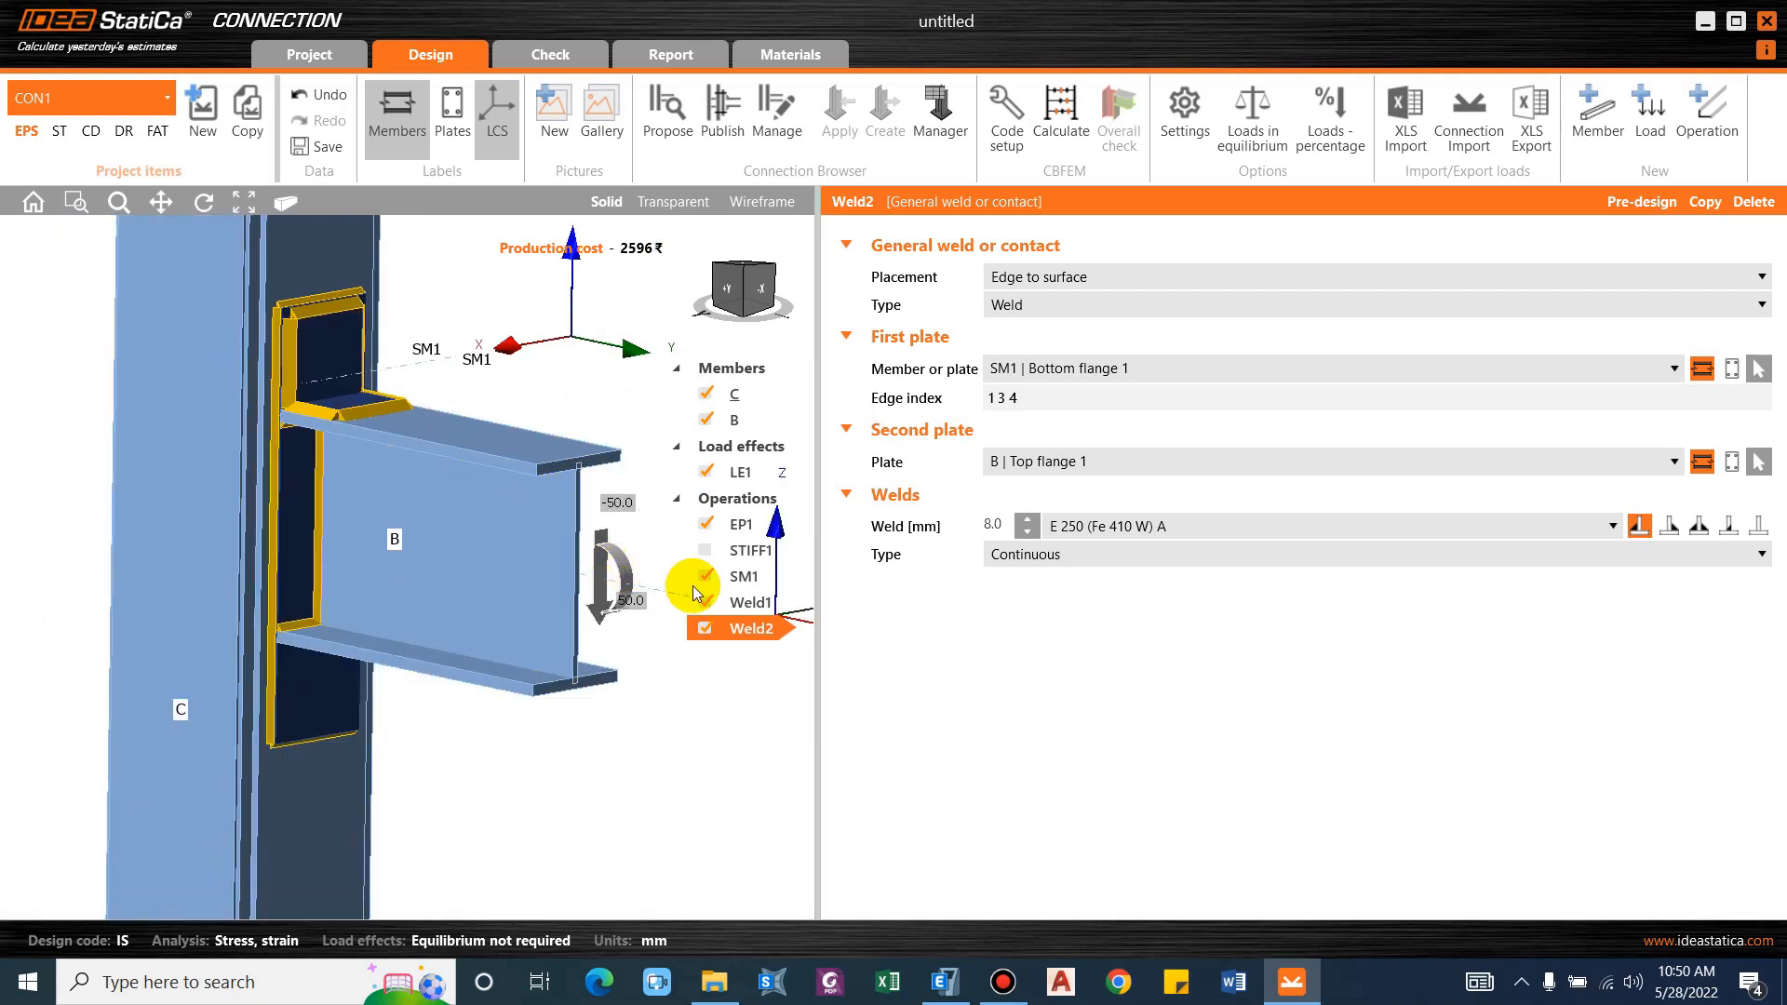
# Copy stiffening member SM1 and set the copy's pitch to 180° to place it below the beam.
pyautogui.click(749, 577)
pyautogui.rightClick(740, 596)
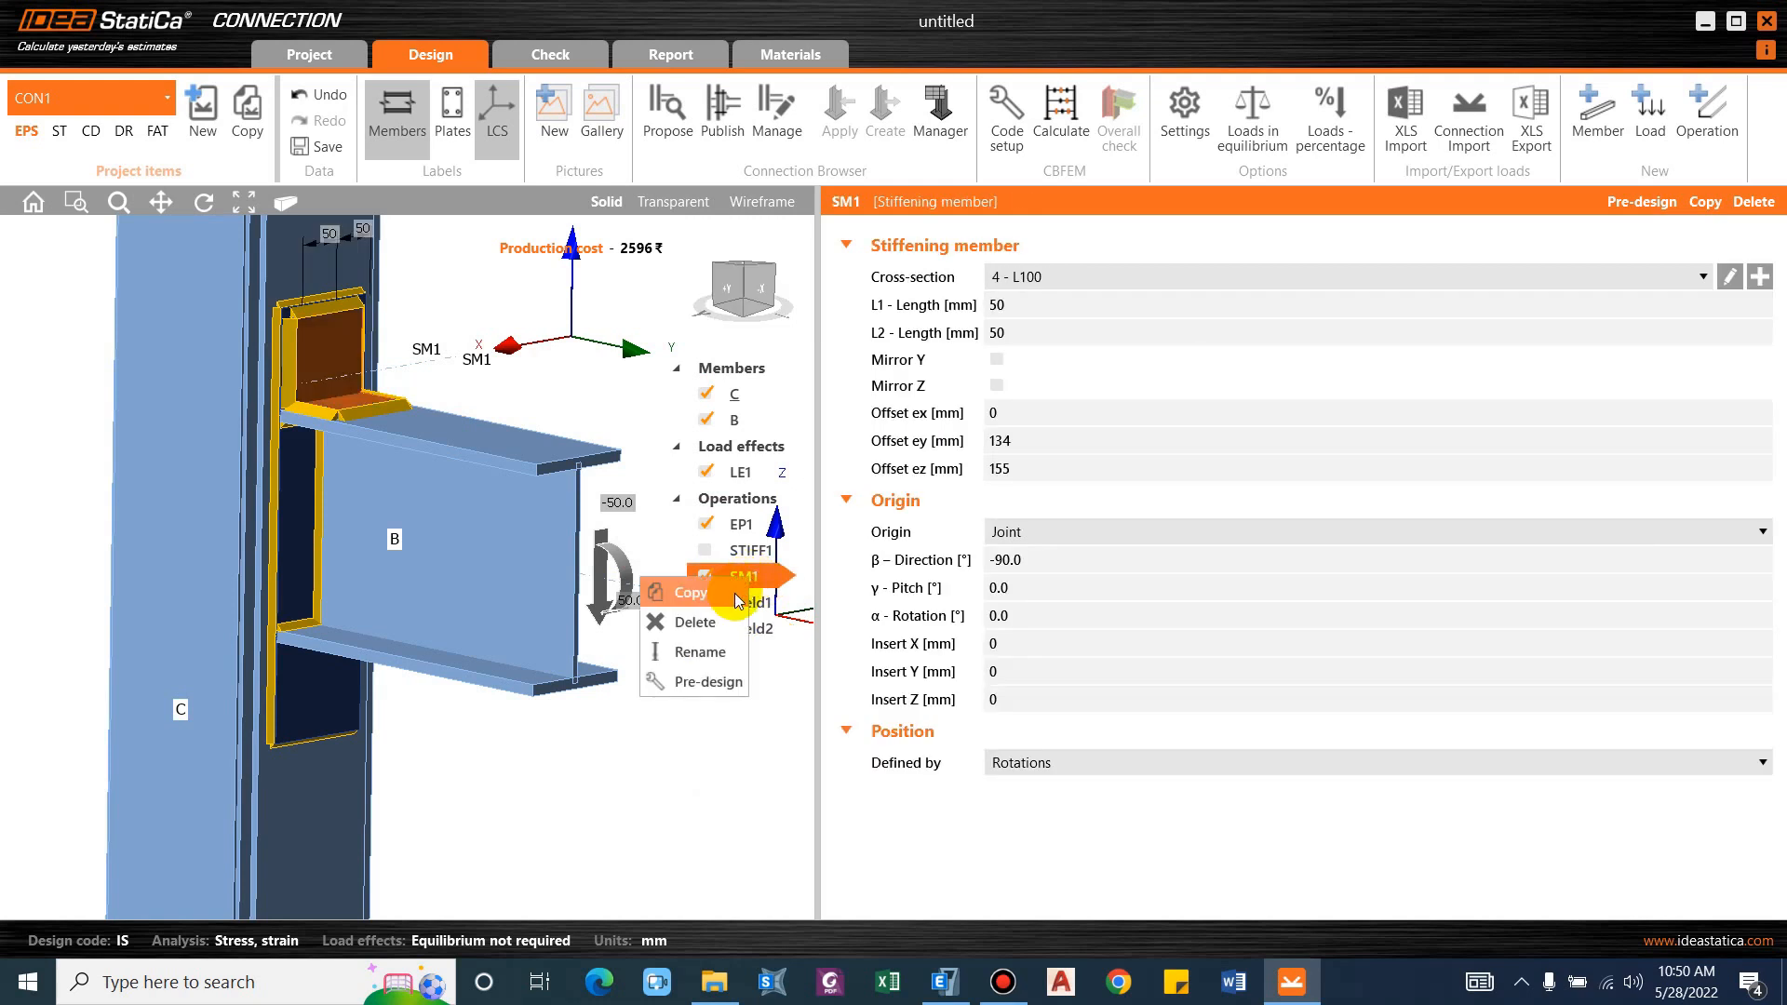
pyautogui.click(728, 603)
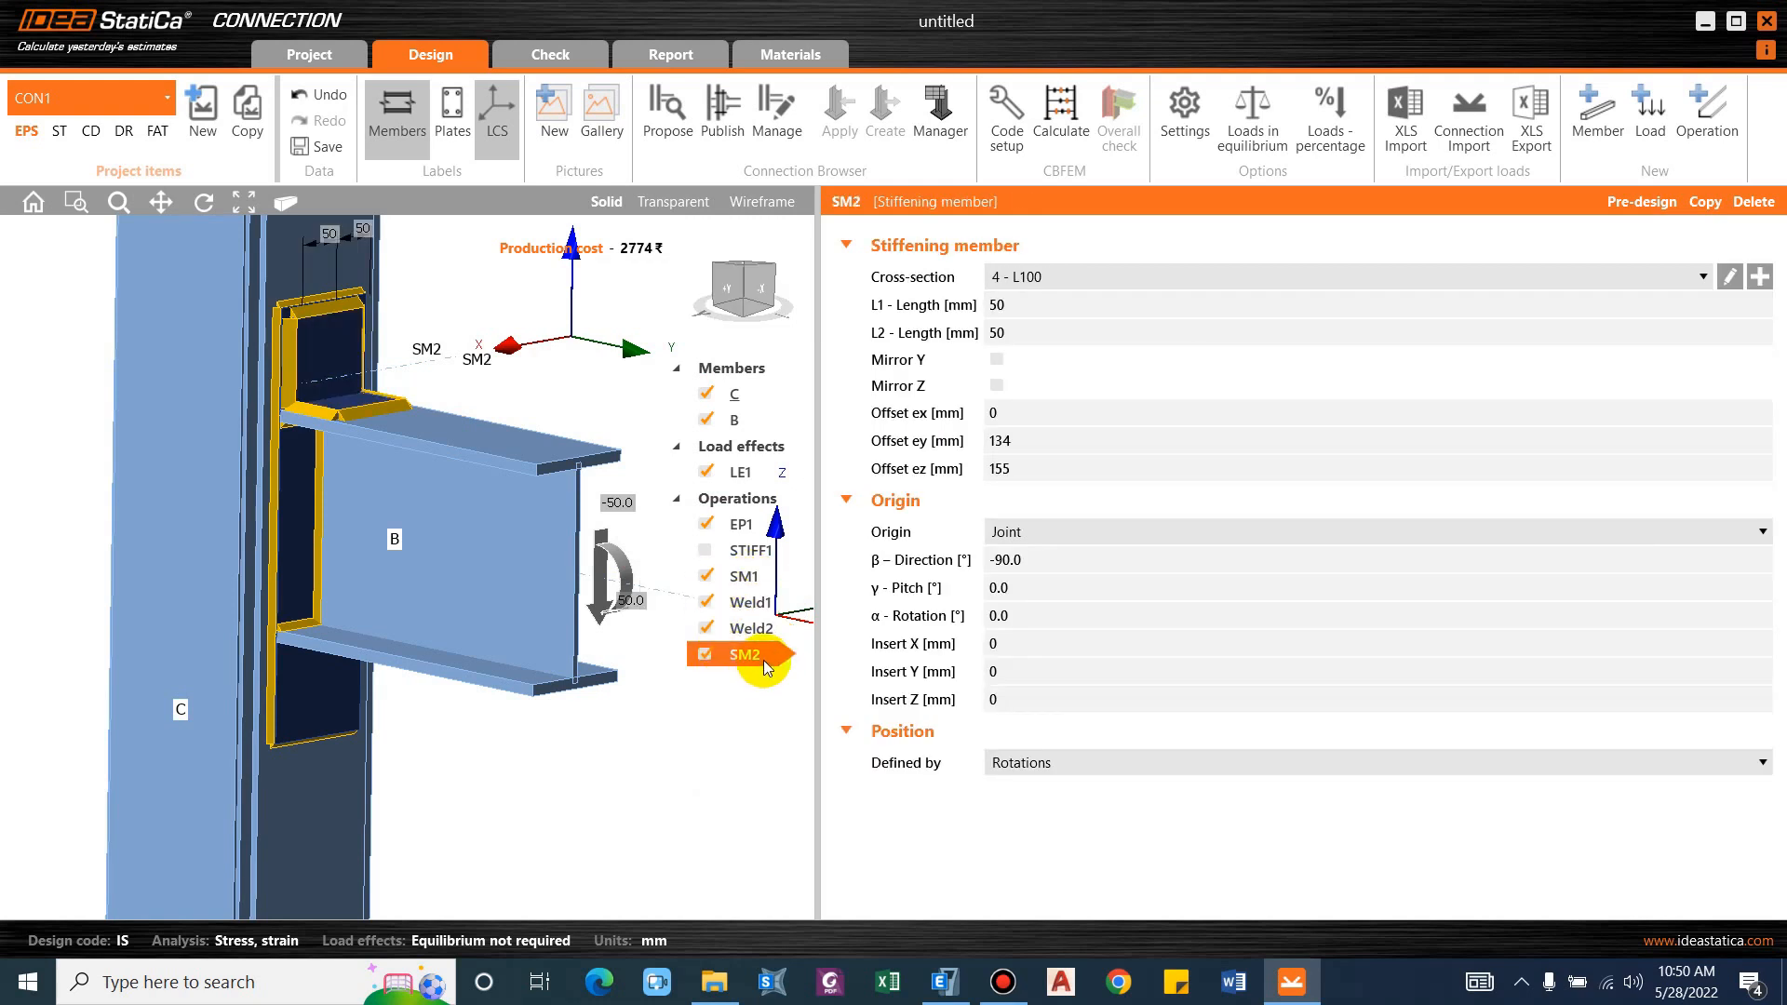
pyautogui.click(913, 585)
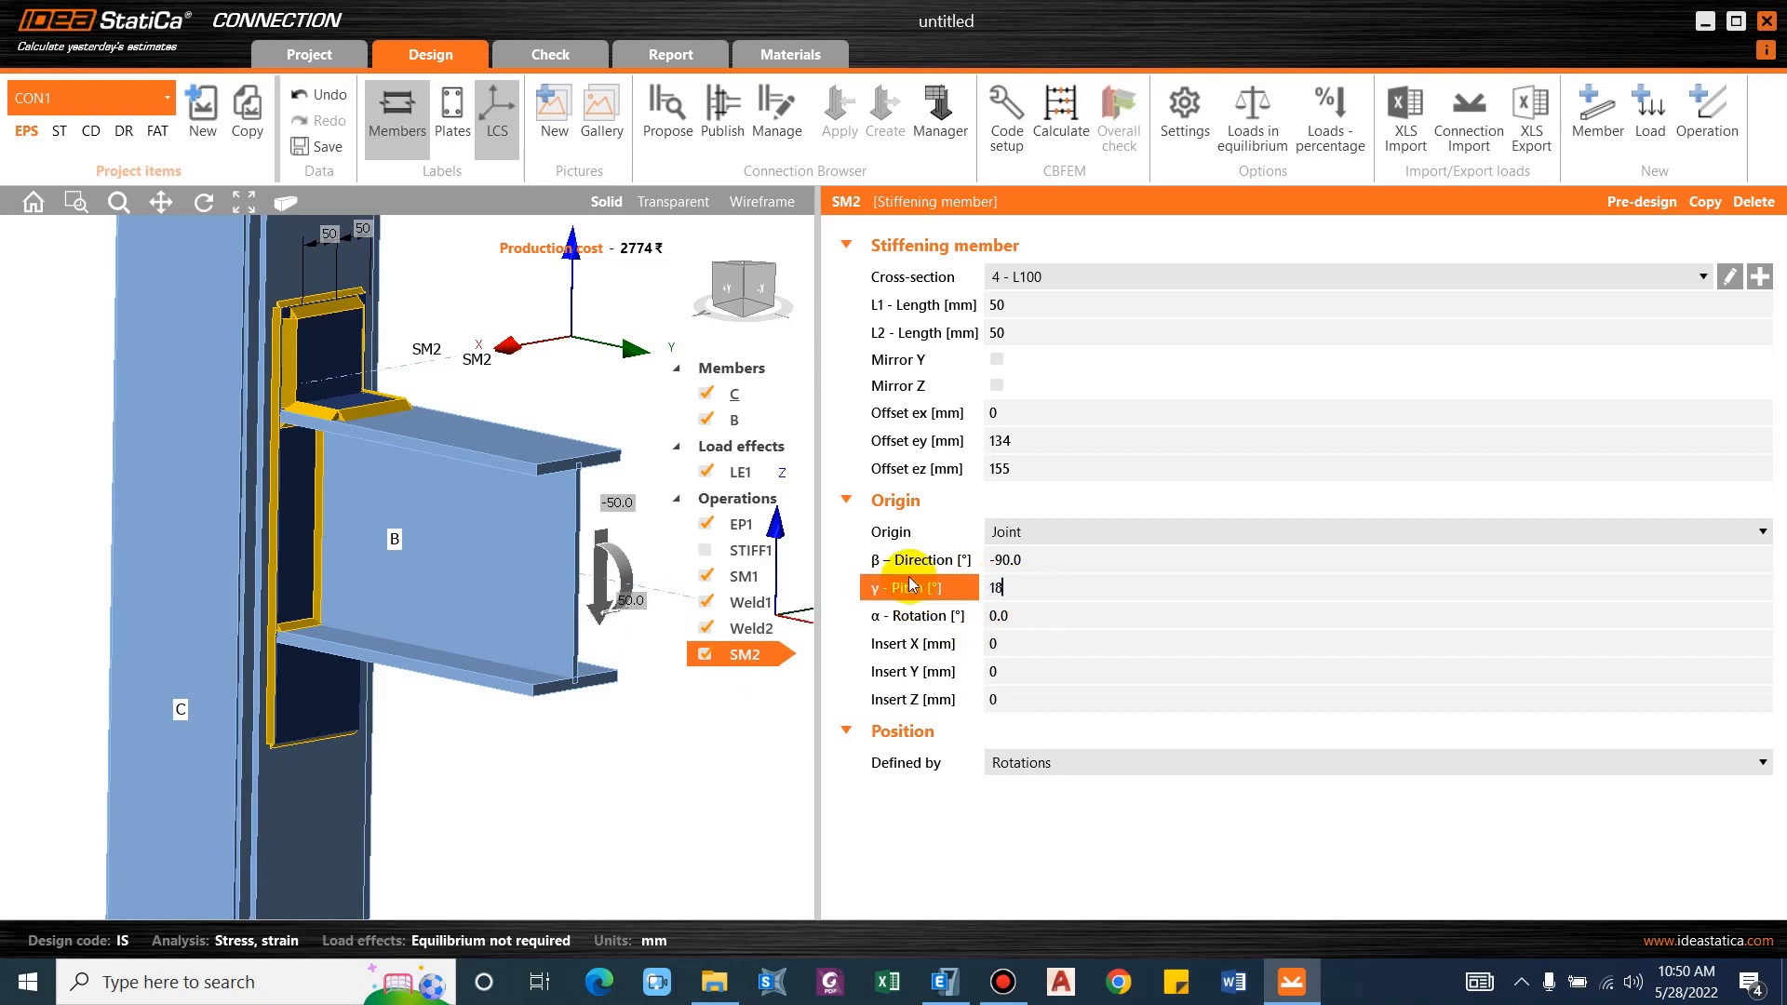
pyautogui.press('Tab')
pyautogui.moveTo(370, 738); pyautogui.dragTo(261, 721, button='right')
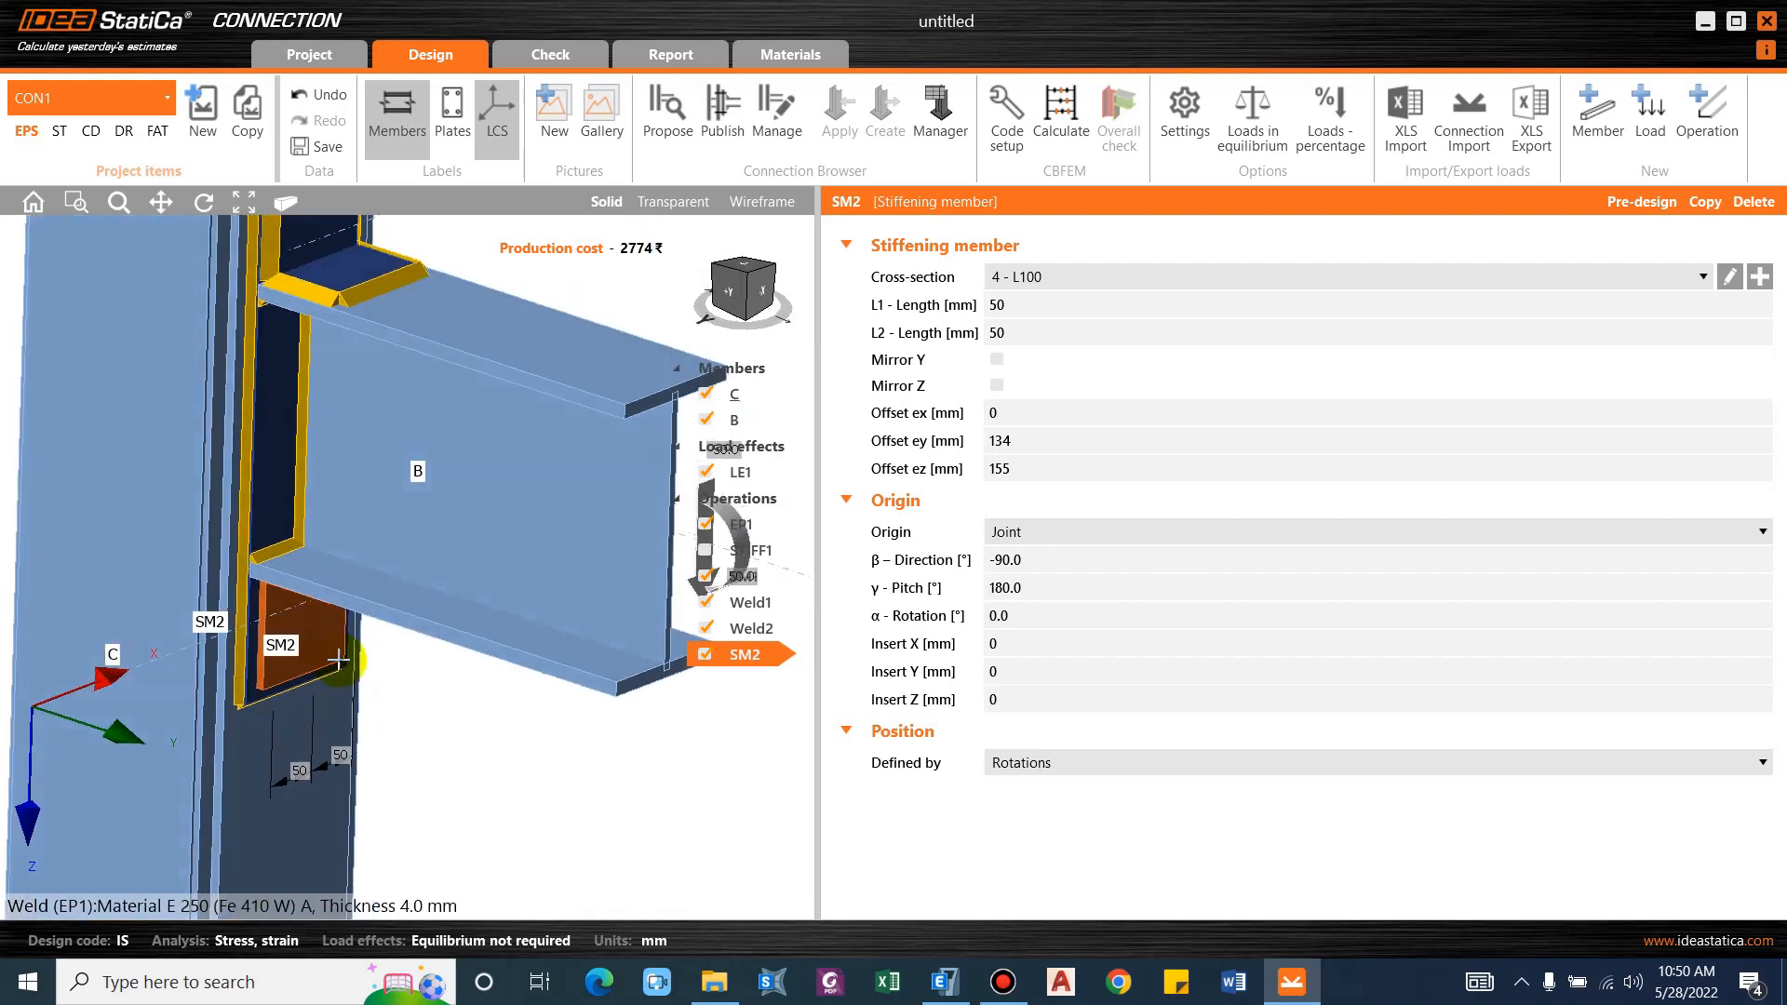
pyautogui.click(707, 684)
# Copy both Weld1 and Weld2 for use on the lower angle.
pyautogui.click(750, 602)
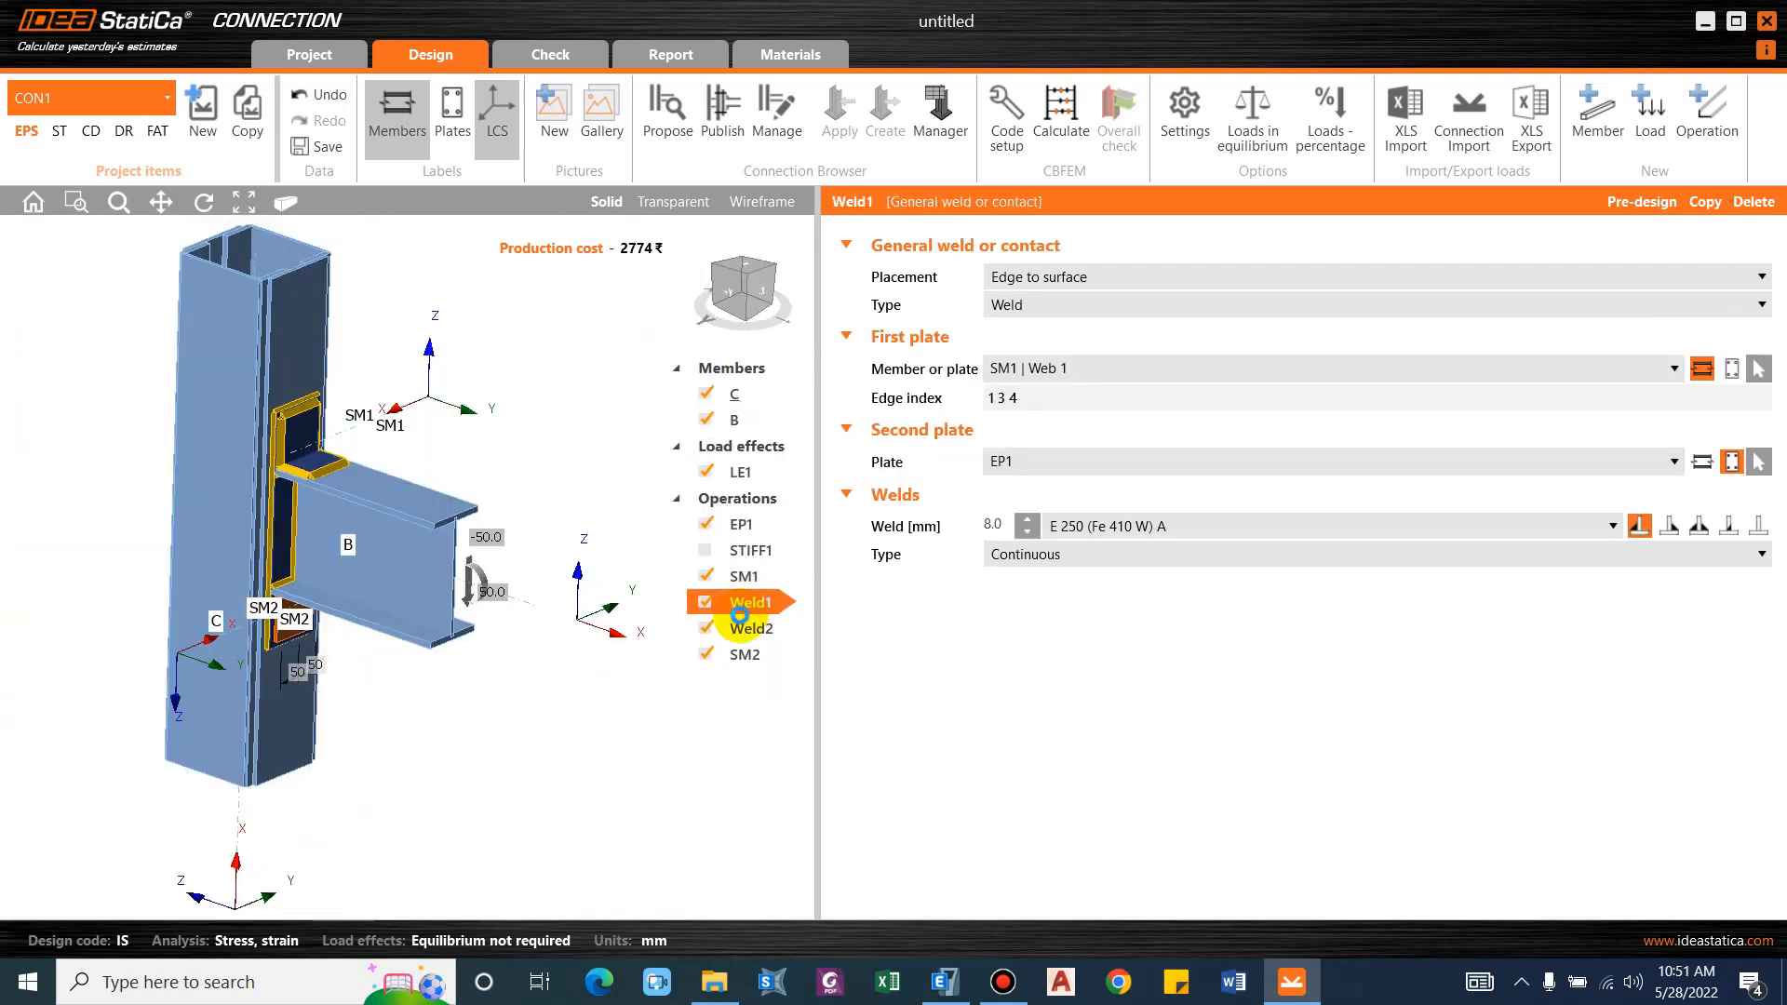
pyautogui.rightClick(745, 610)
pyautogui.click(708, 618)
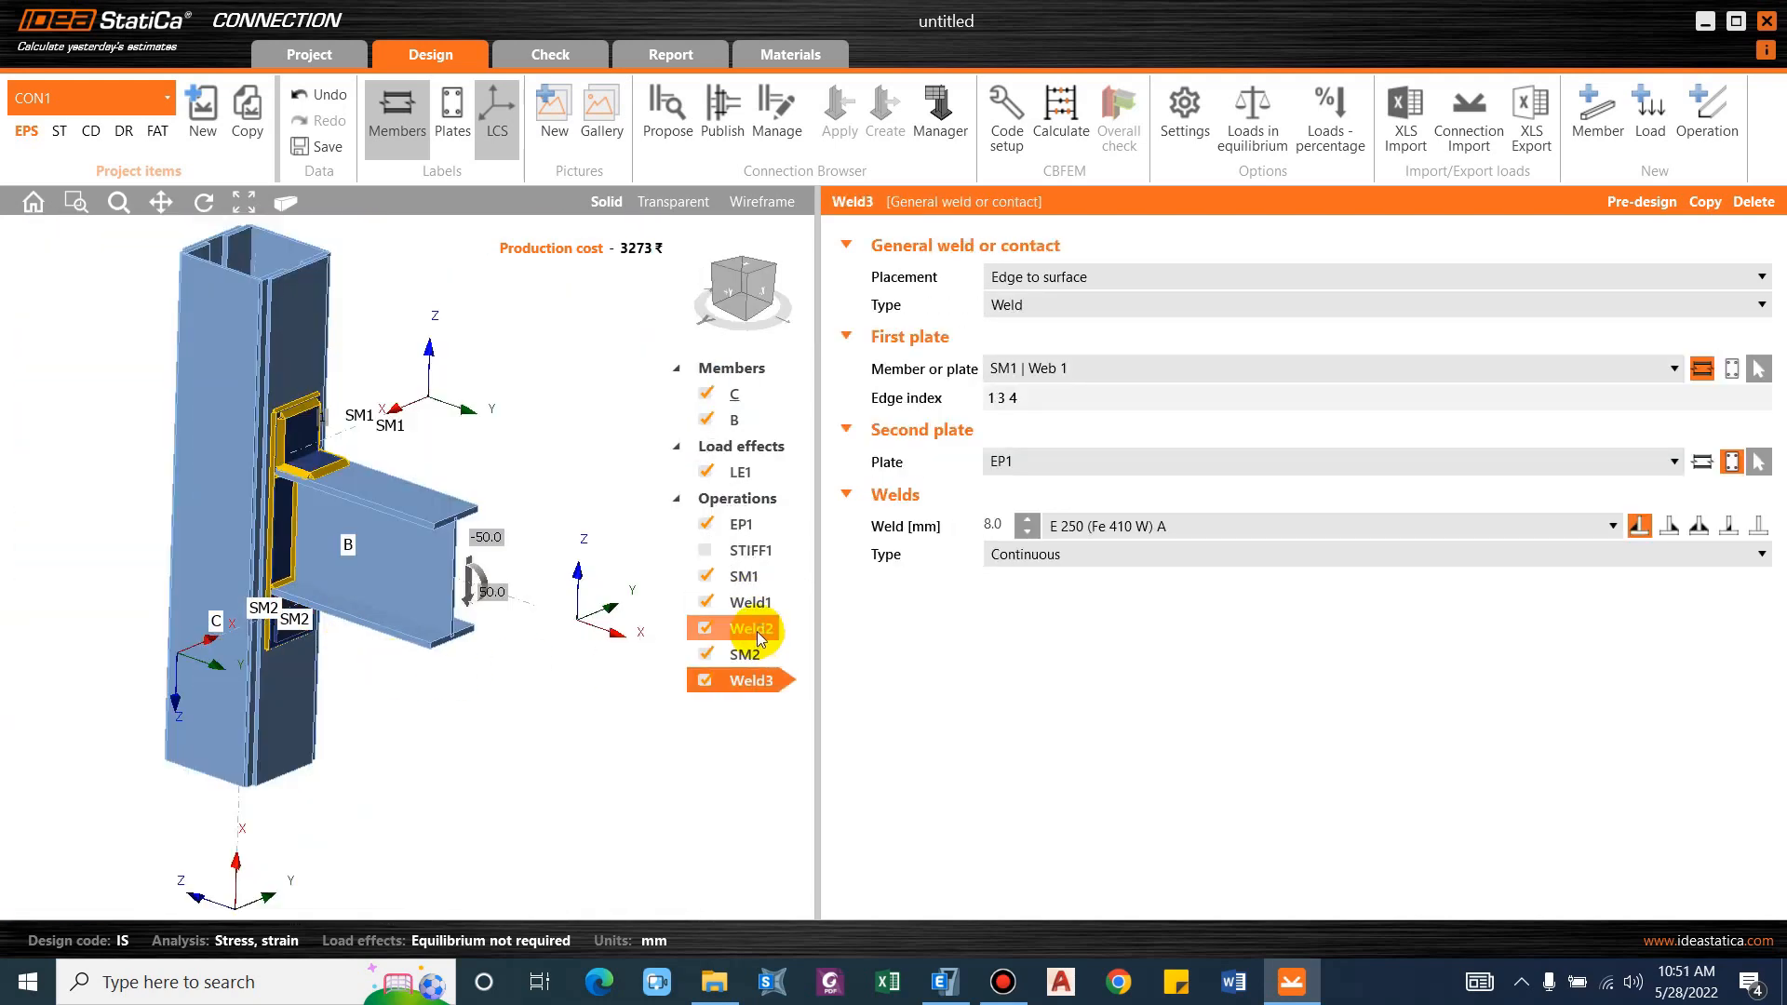
pyautogui.rightClick(756, 630)
pyautogui.click(728, 640)
# Set Weld3's first plate to SM2 | Web 1 so it joins the lower angle to the end plate.
pyautogui.click(750, 687)
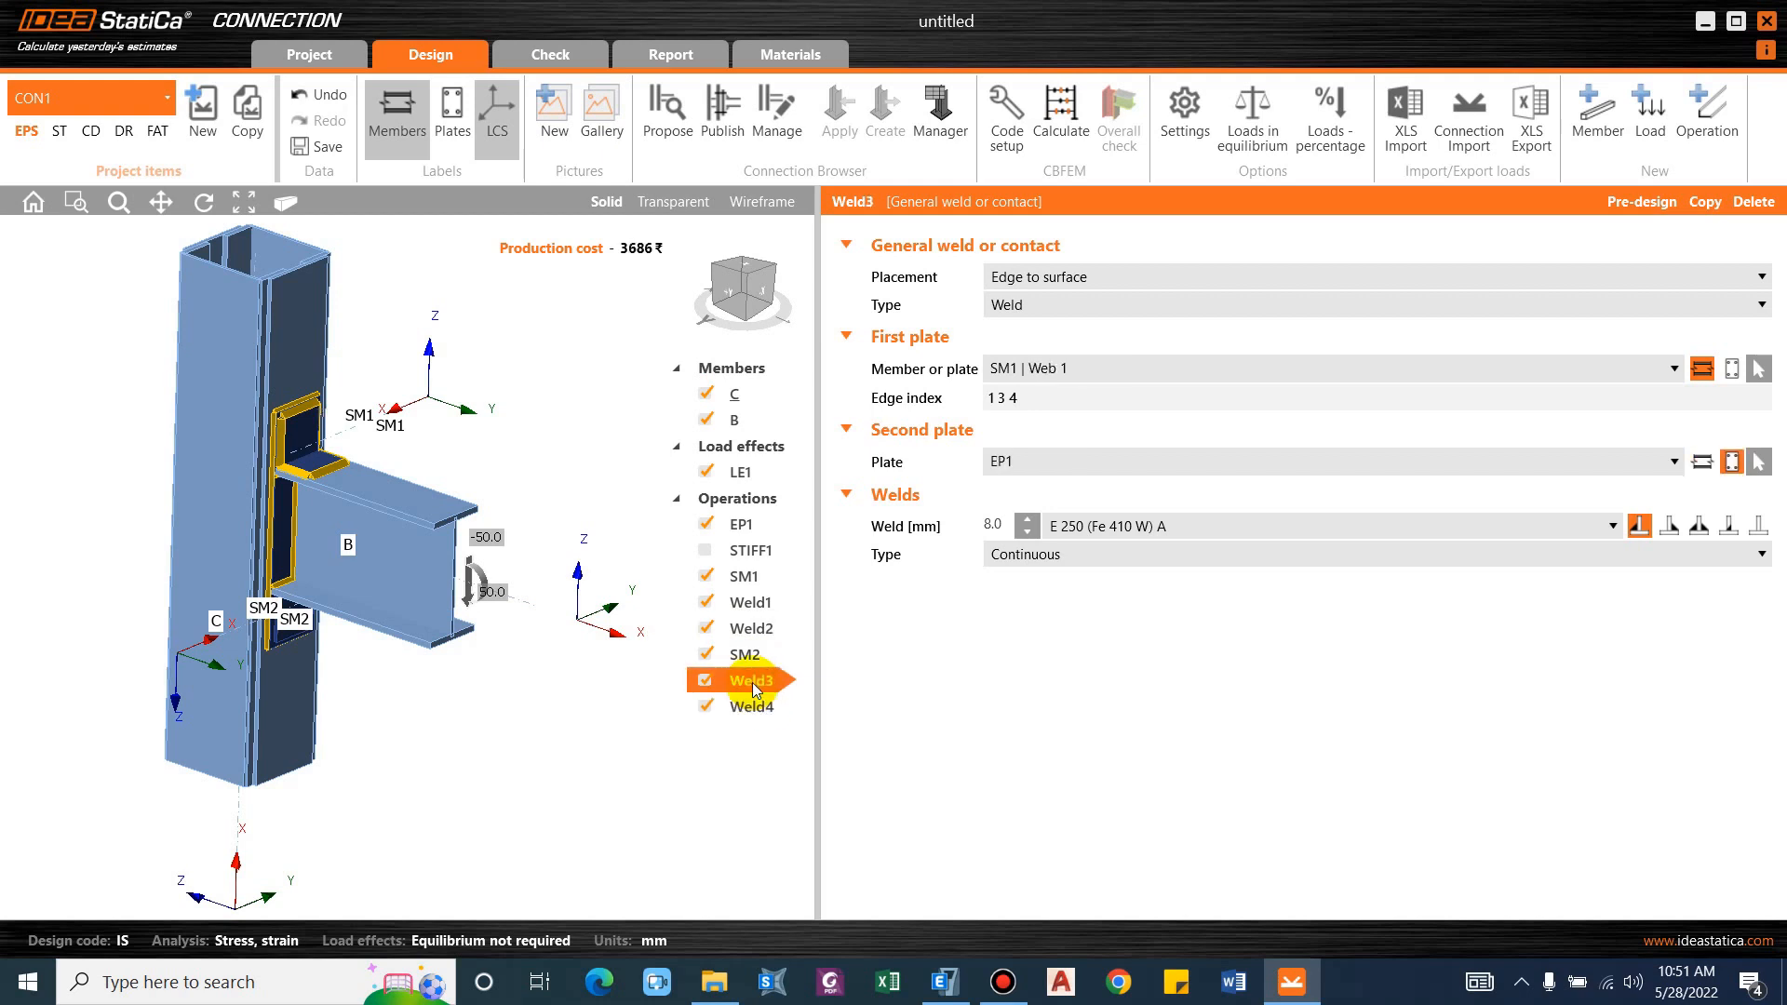
pyautogui.click(1040, 370)
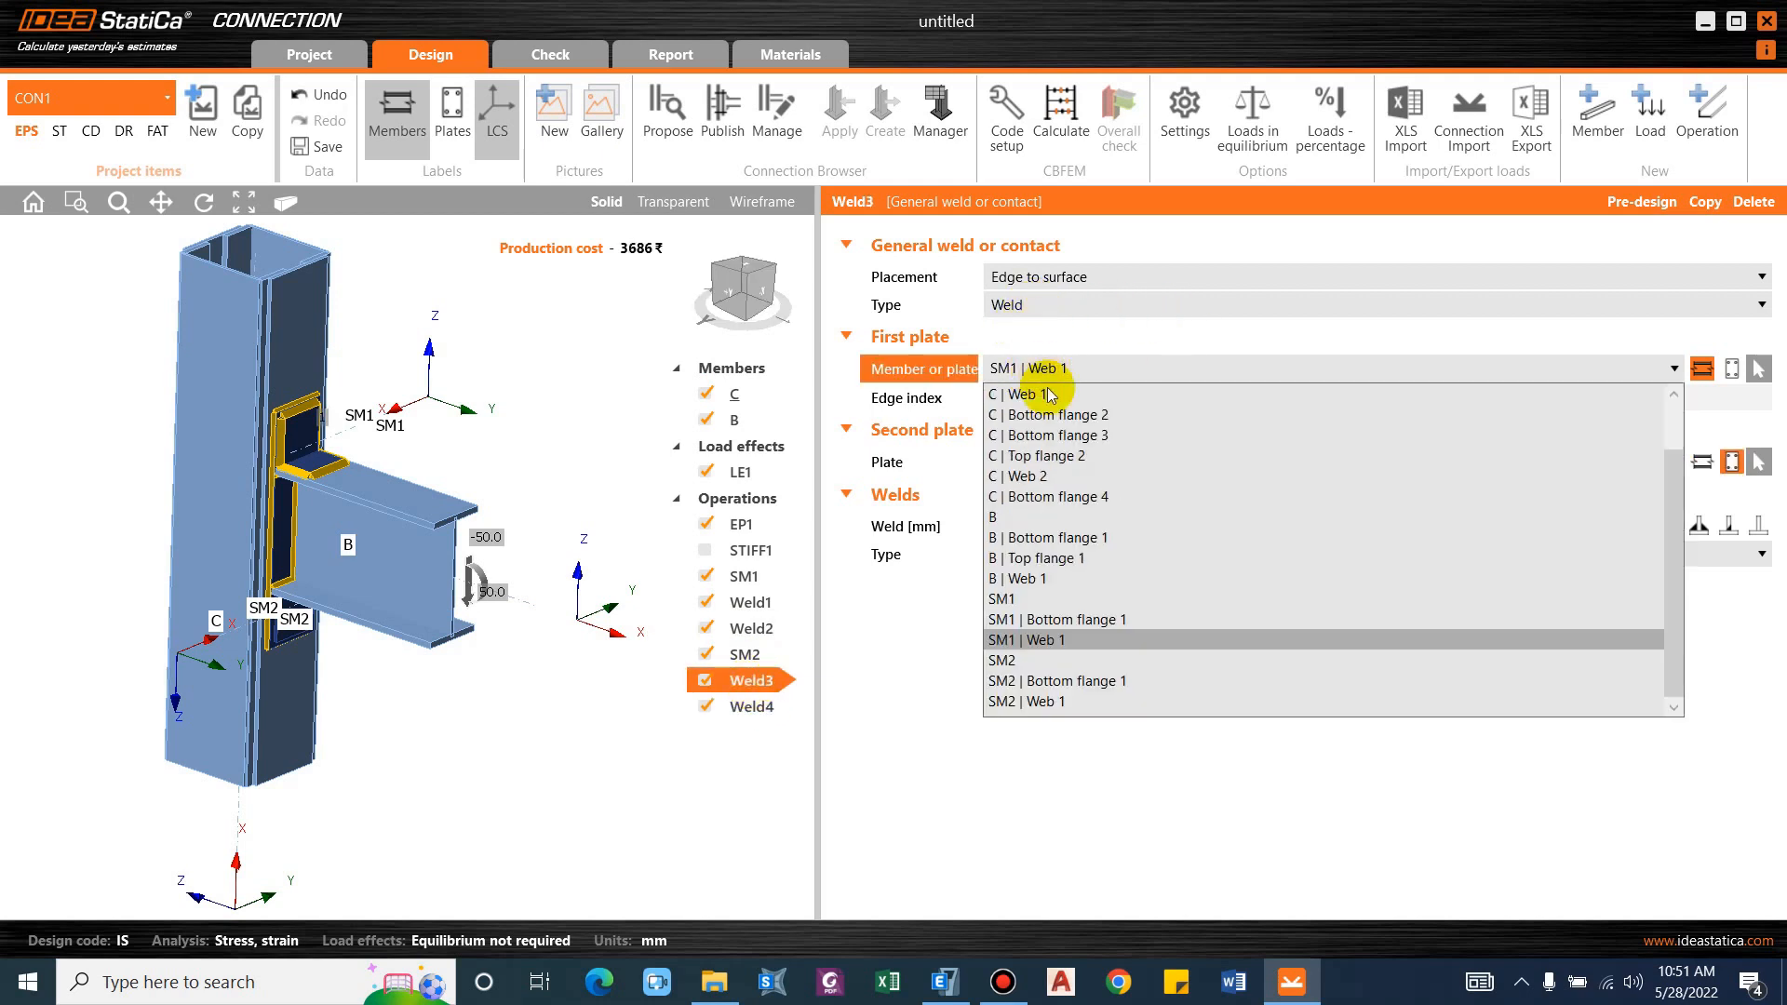
pyautogui.click(1031, 700)
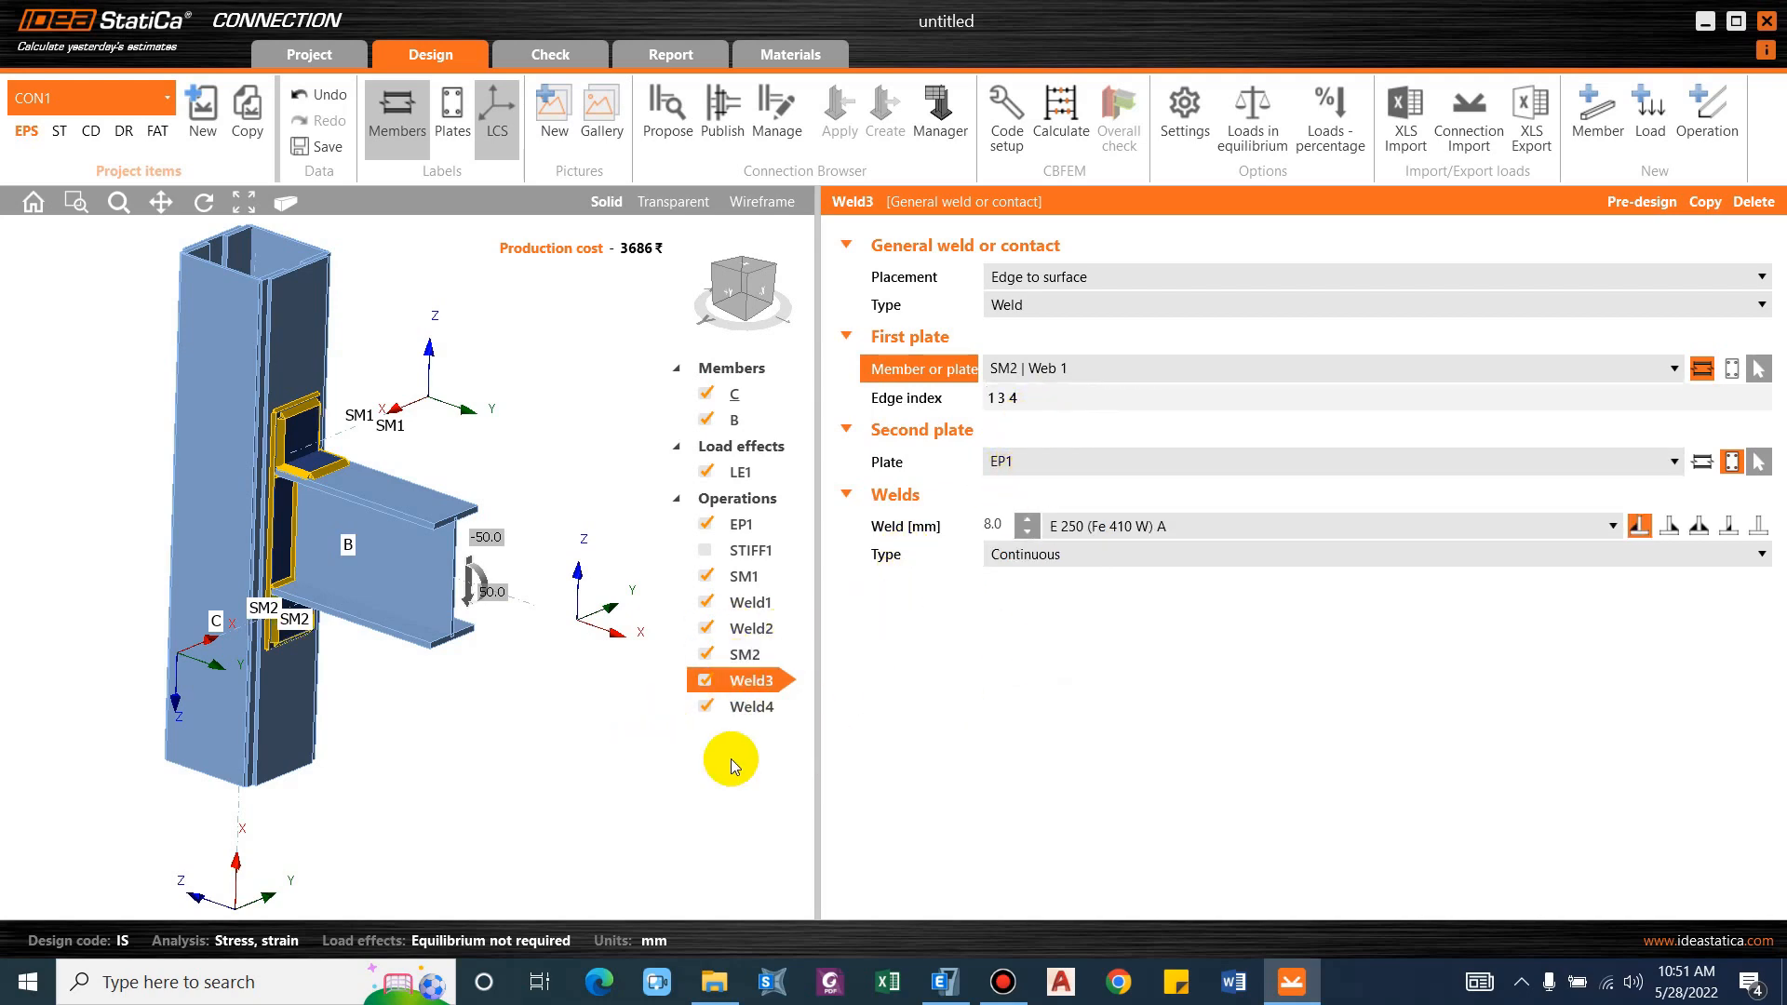
pyautogui.moveTo(632, 682); pyautogui.dragTo(424, 710, button='middle')
pyautogui.scroll(3, 423, 709)
pyautogui.scroll(5, 207, 659)
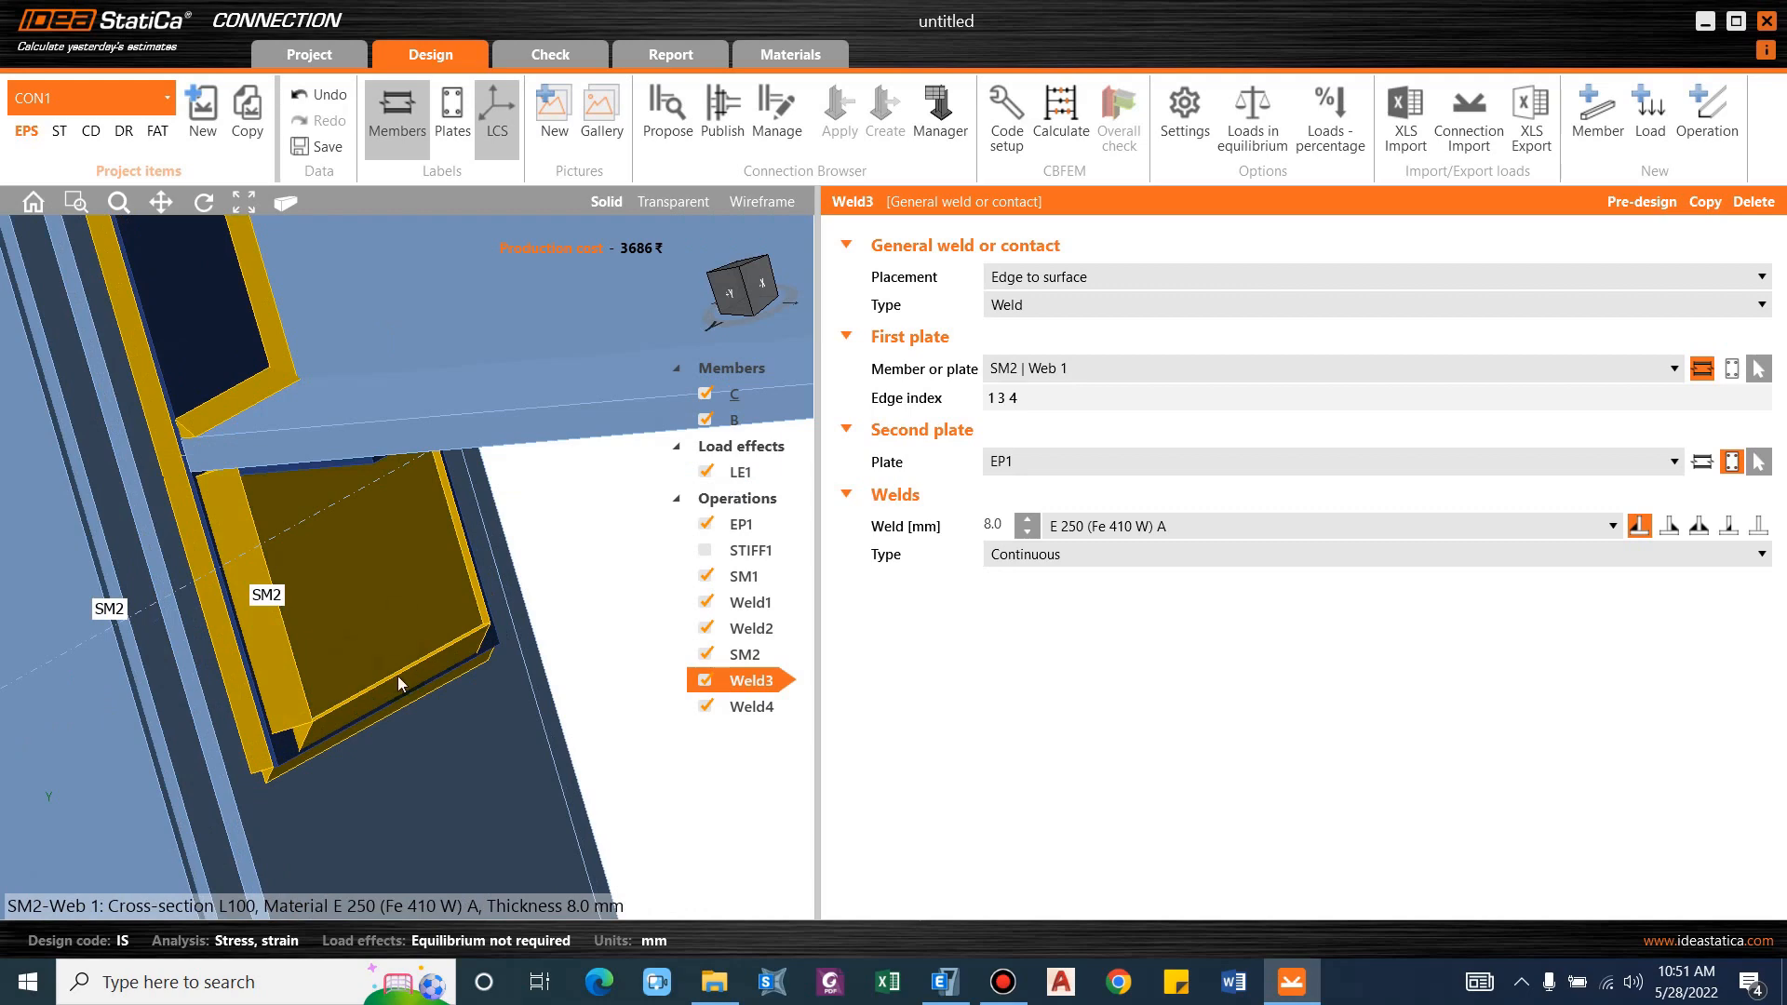
pyautogui.scroll(-10, 399, 676)
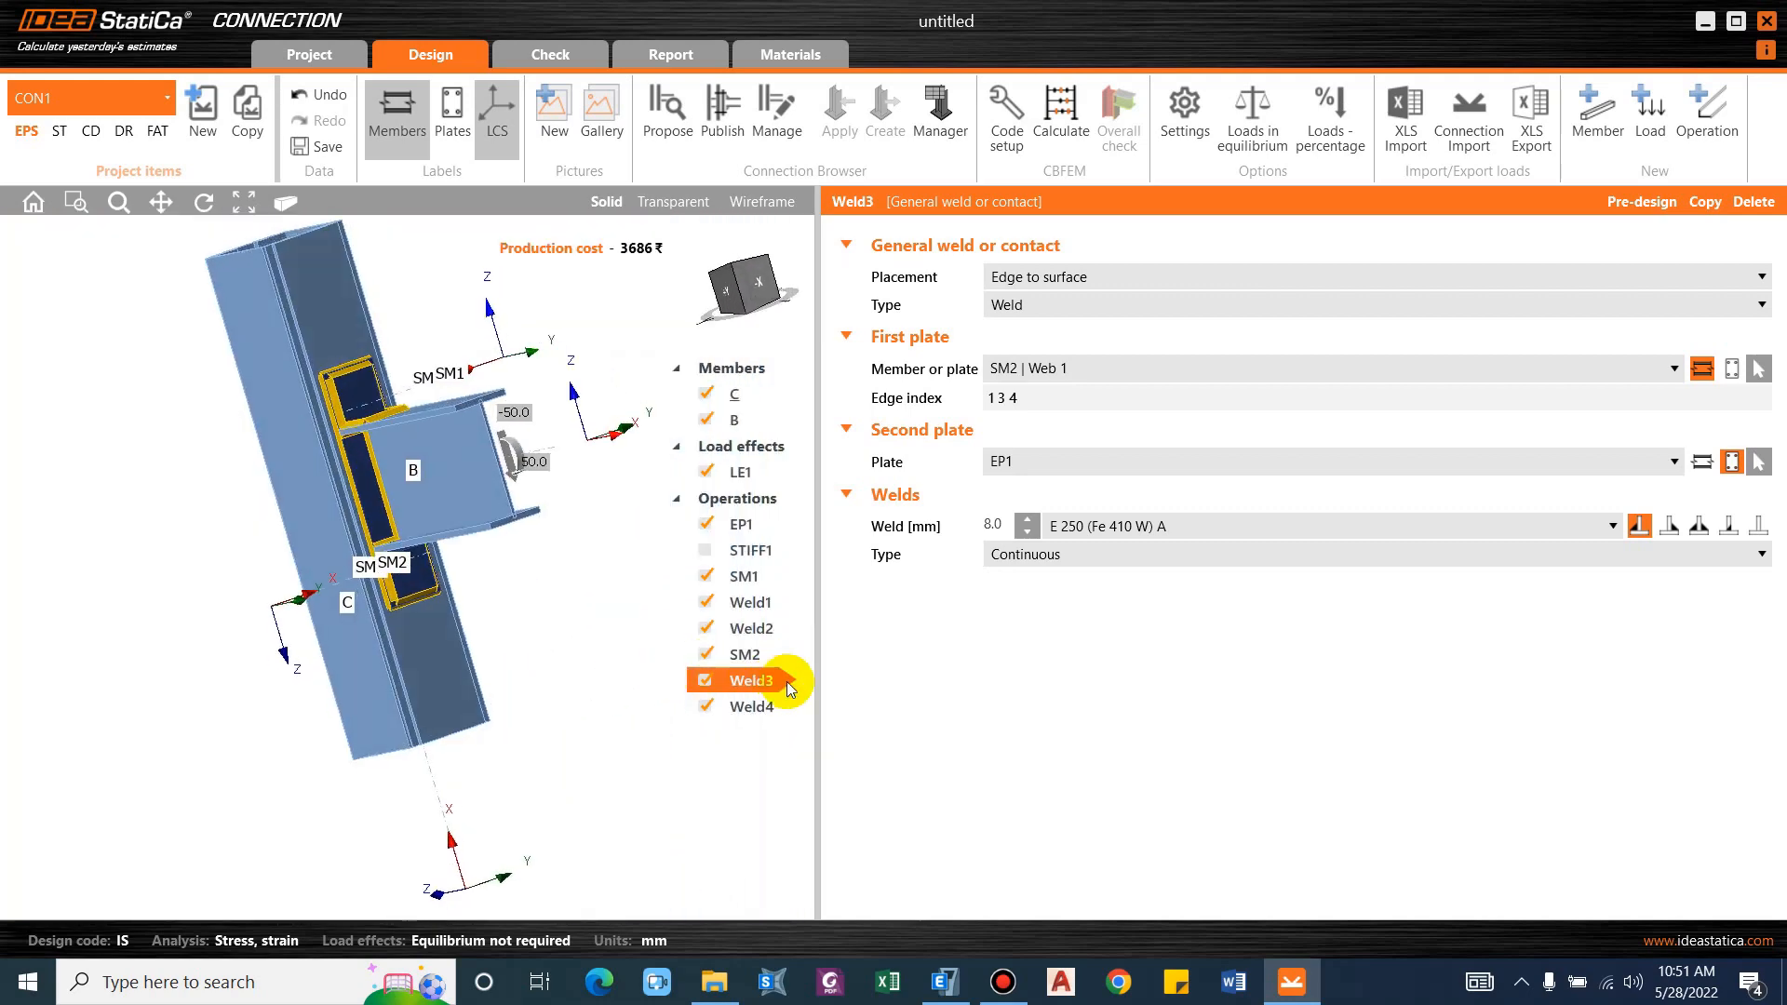
# Set Weld4 to join SM2 | Bottom flange 1 to B | Bottom flange 1.
pyautogui.click(747, 704)
pyautogui.click(1053, 367)
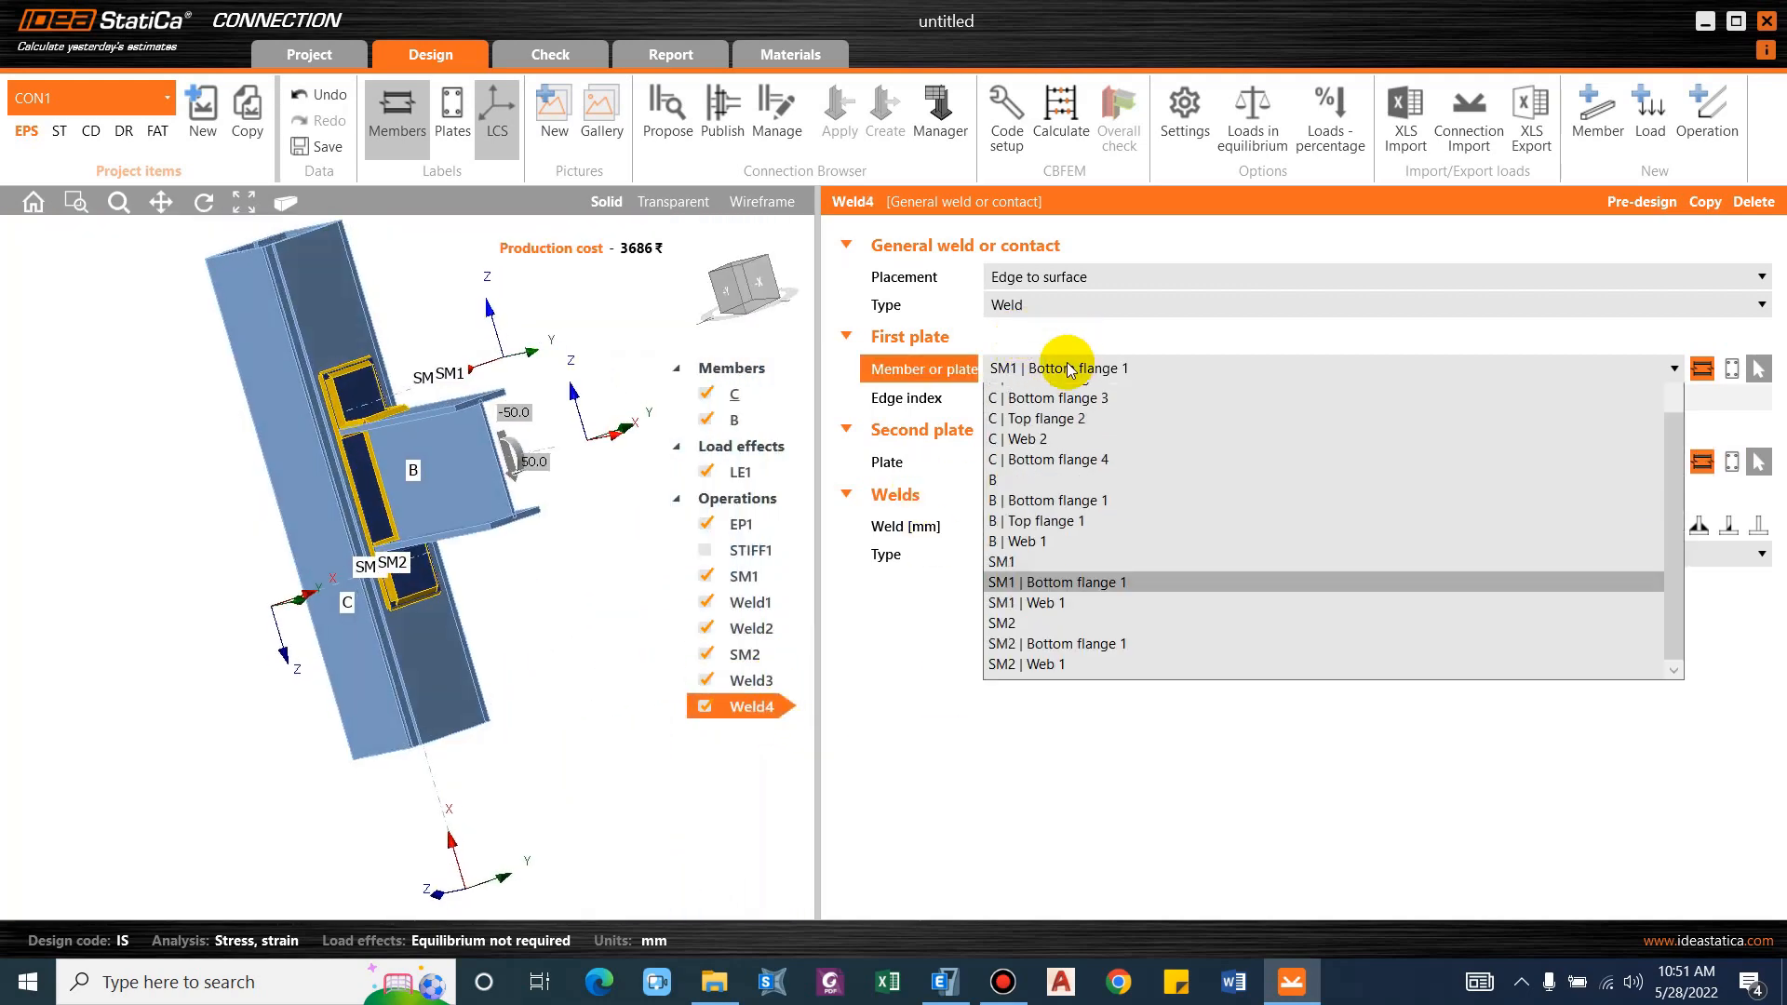
pyautogui.click(1075, 682)
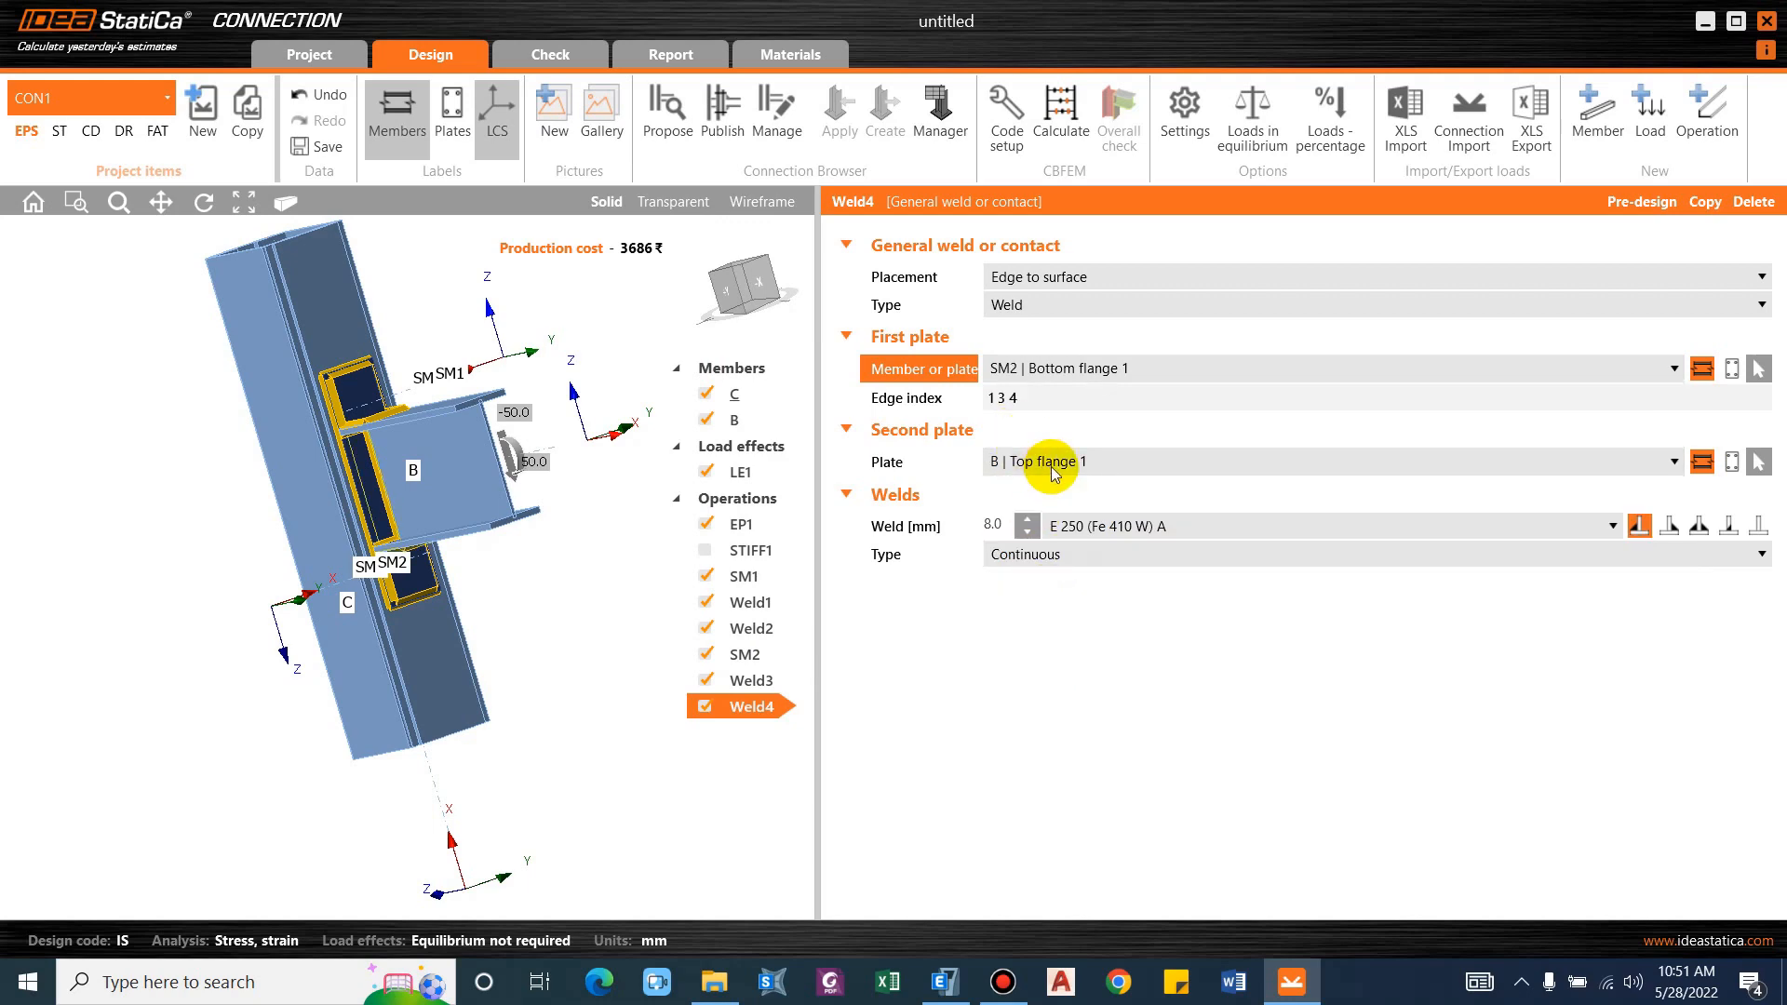
pyautogui.click(1048, 460)
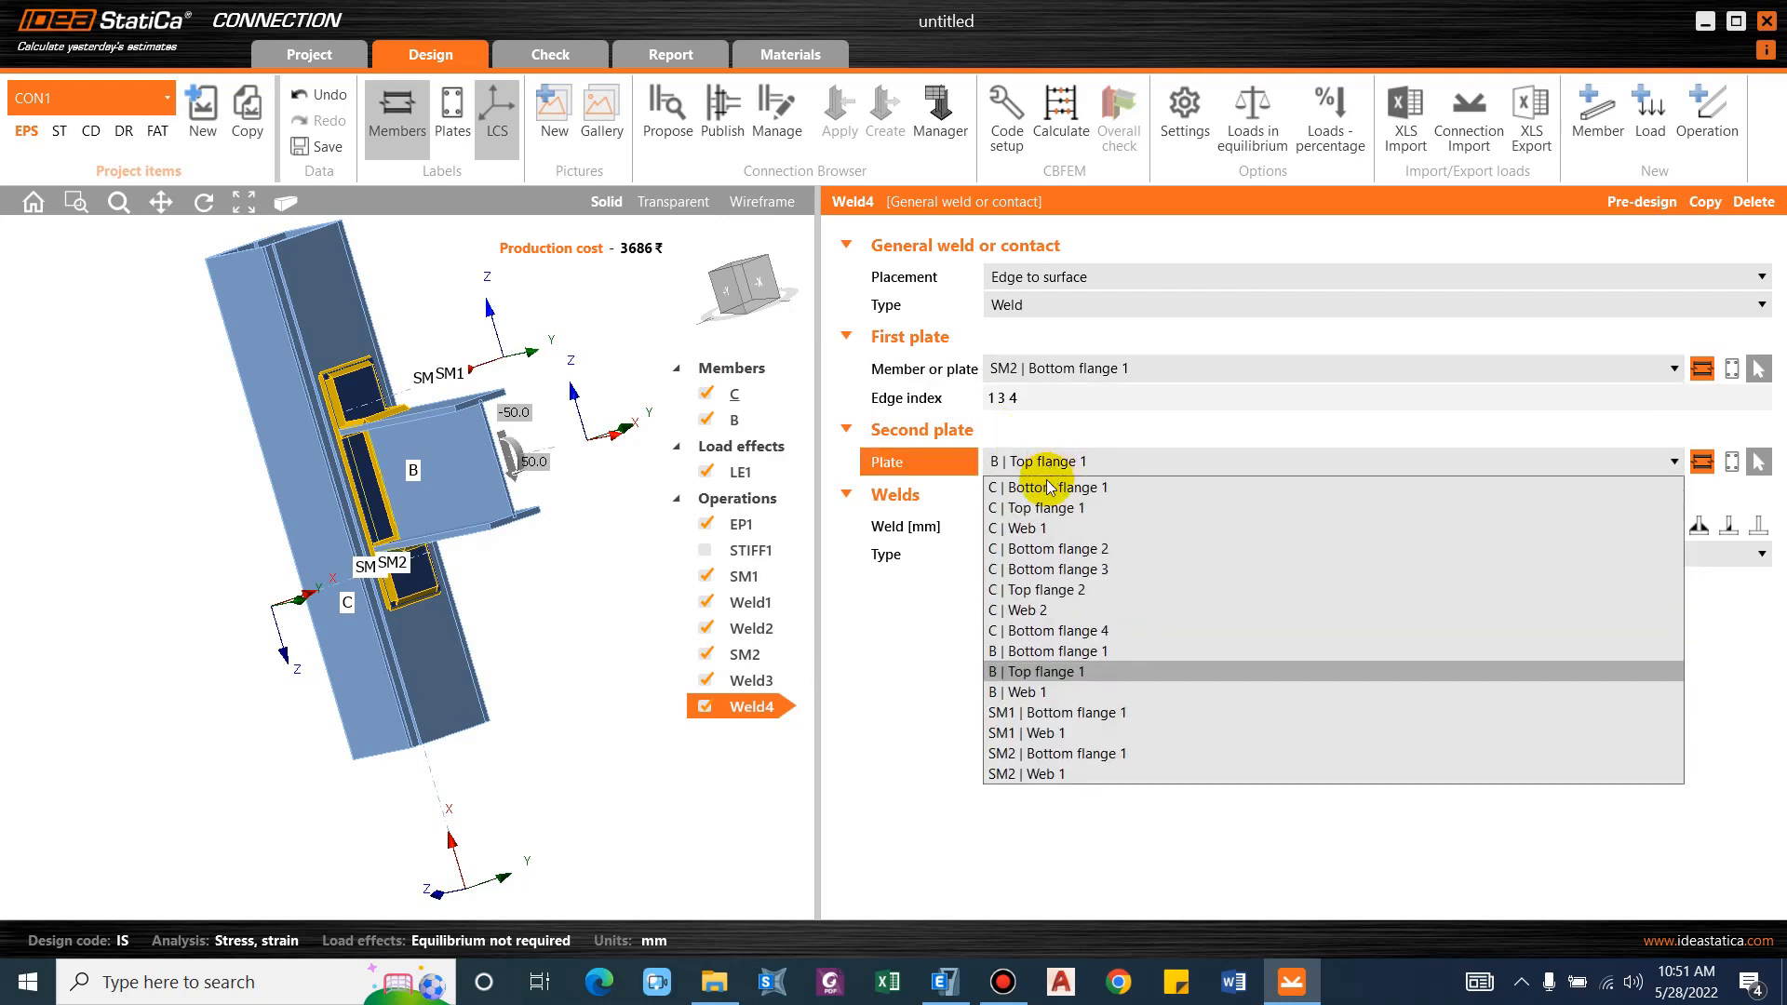
pyautogui.click(1059, 651)
pyautogui.scroll(3, 445, 637)
pyautogui.moveTo(400, 528); pyautogui.dragTo(577, 559, button='right')
pyautogui.scroll(6, 209, 683)
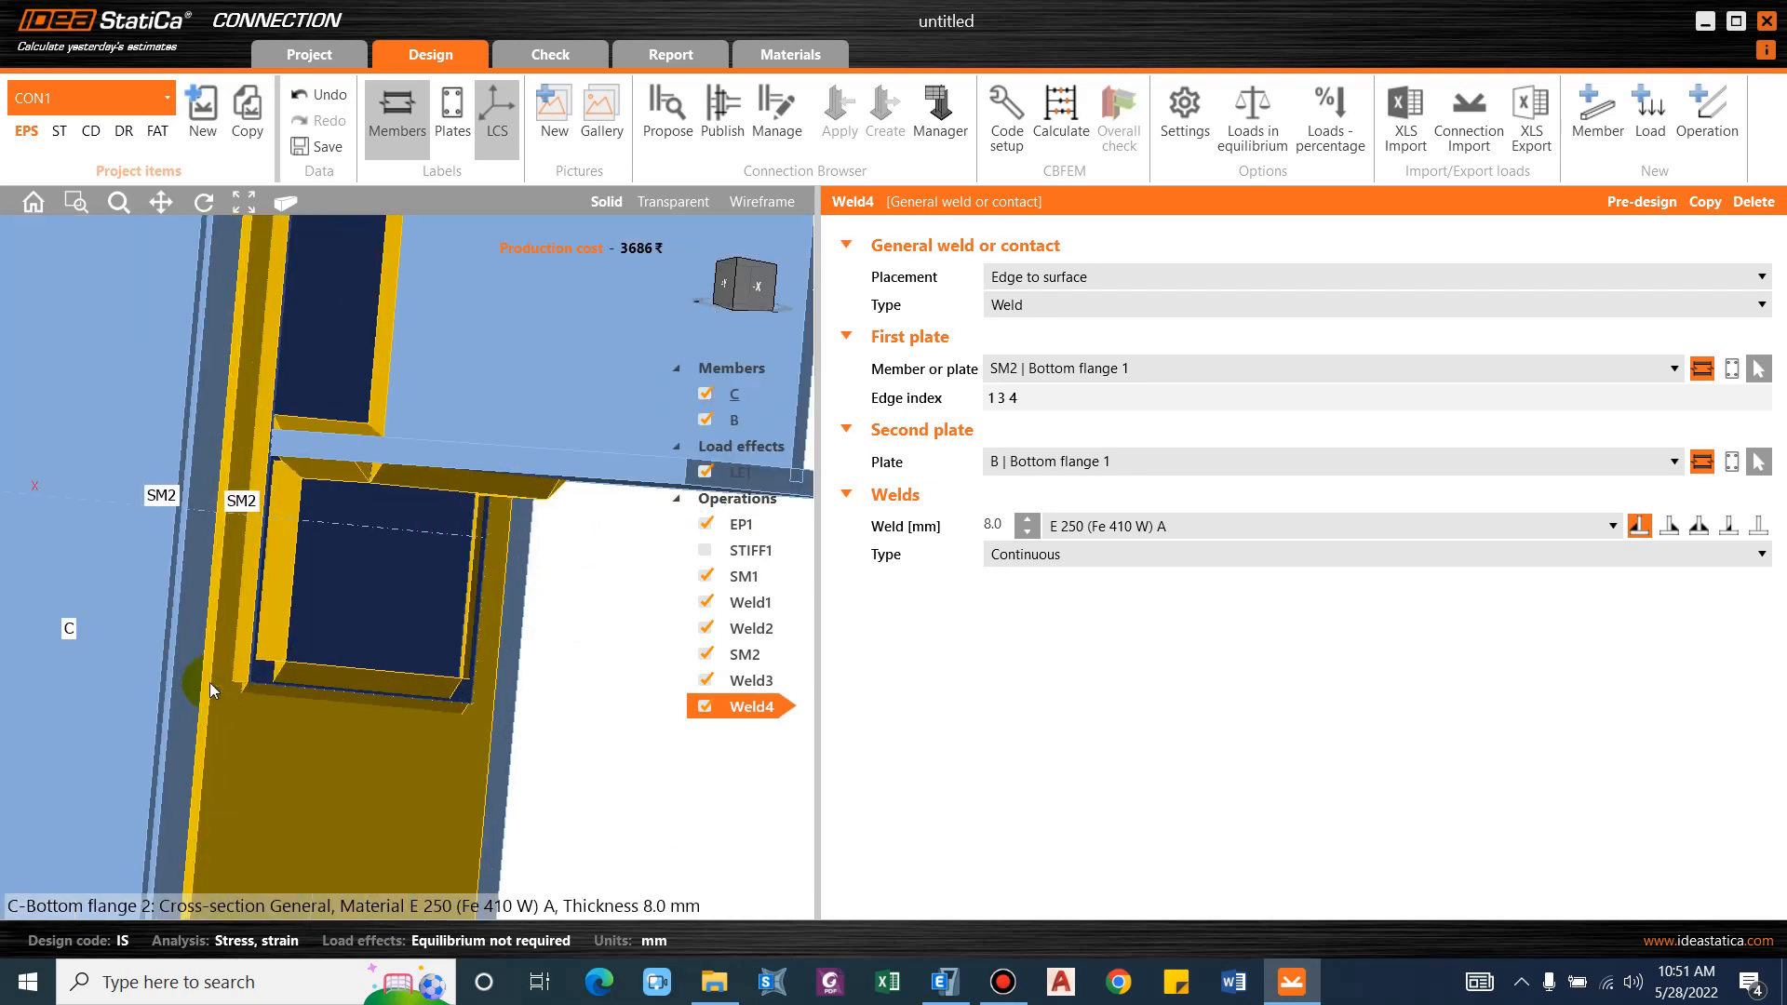
# Set the plate weld size of end plate EP1 to 8 mm.
pyautogui.moveTo(175, 626); pyautogui.dragTo(124, 562, button='right')
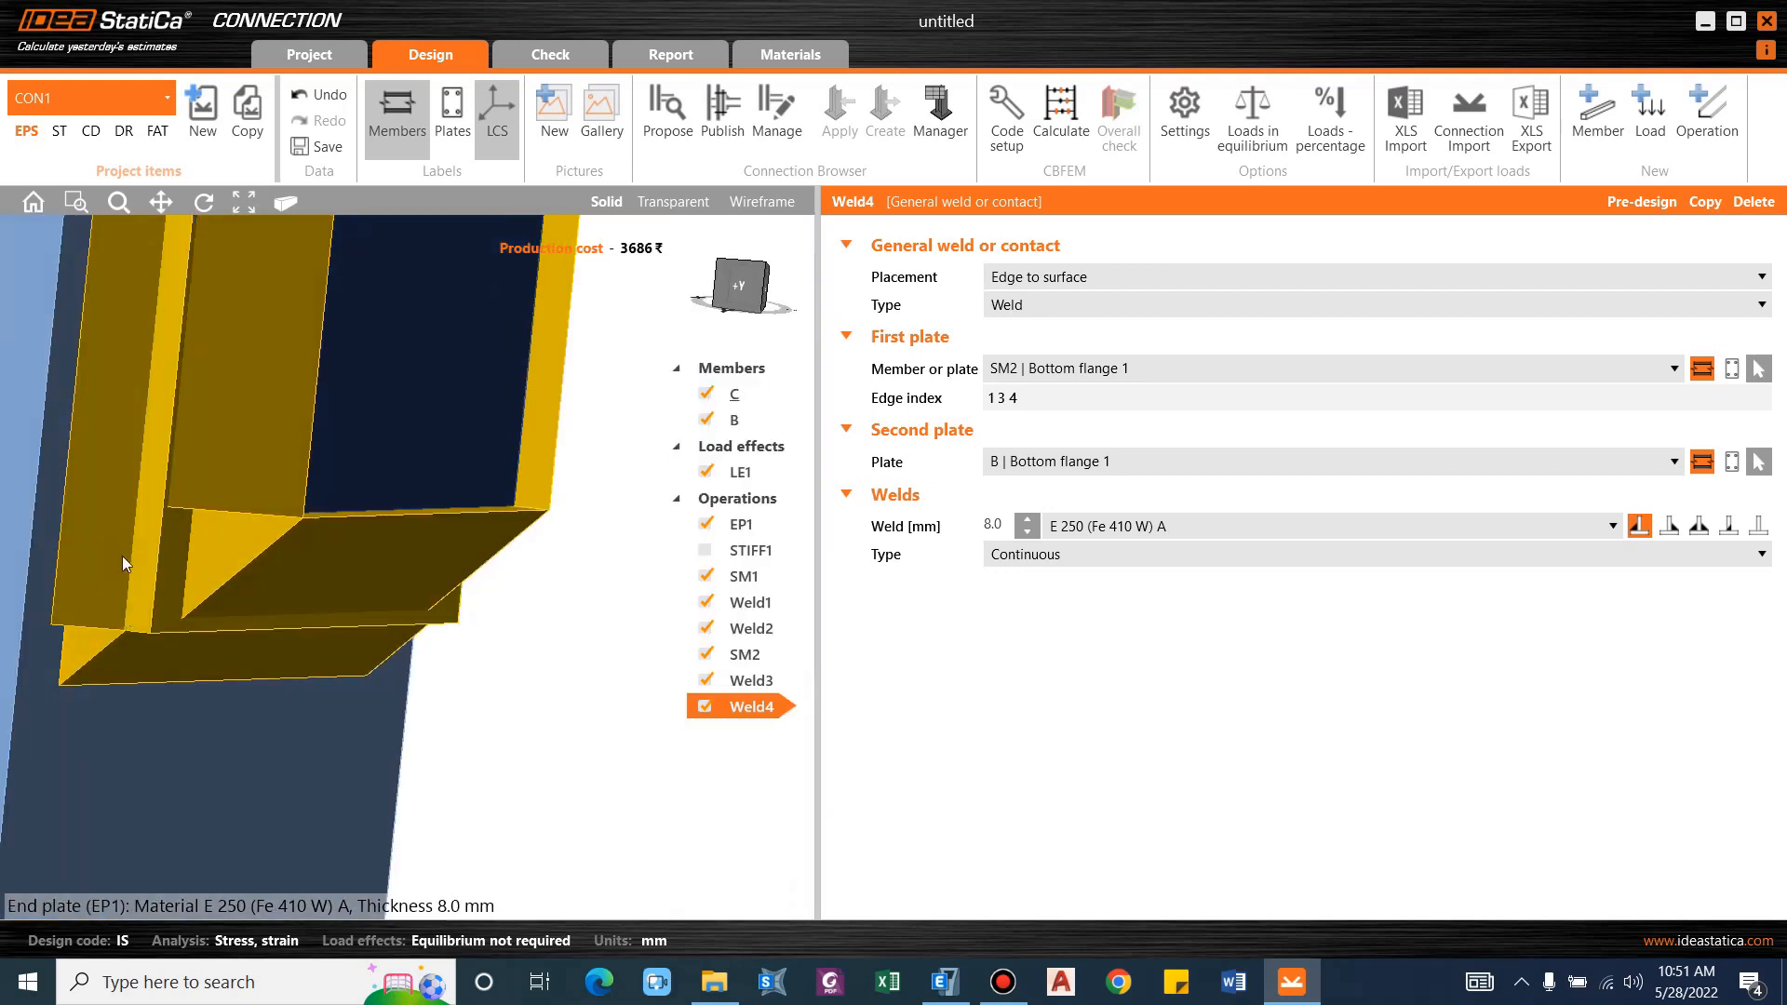
pyautogui.click(152, 601)
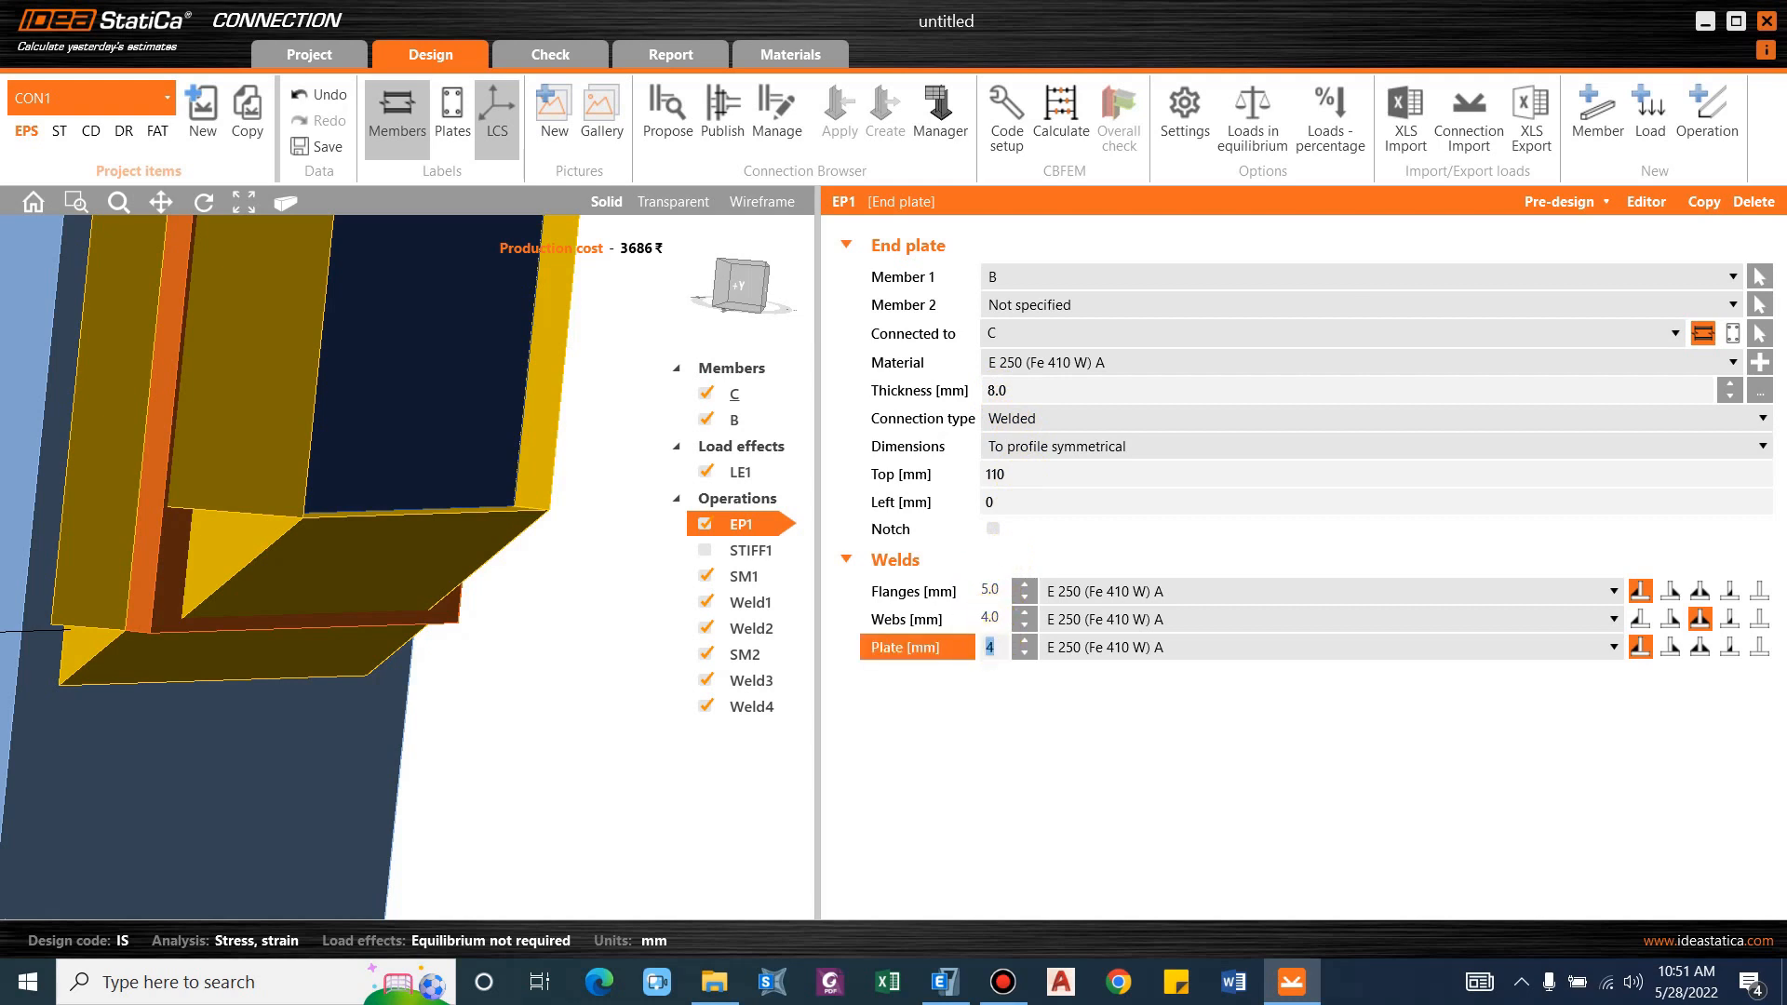
pyautogui.write('8')
pyautogui.press('Tab')
pyautogui.scroll(-5, 367, 596)
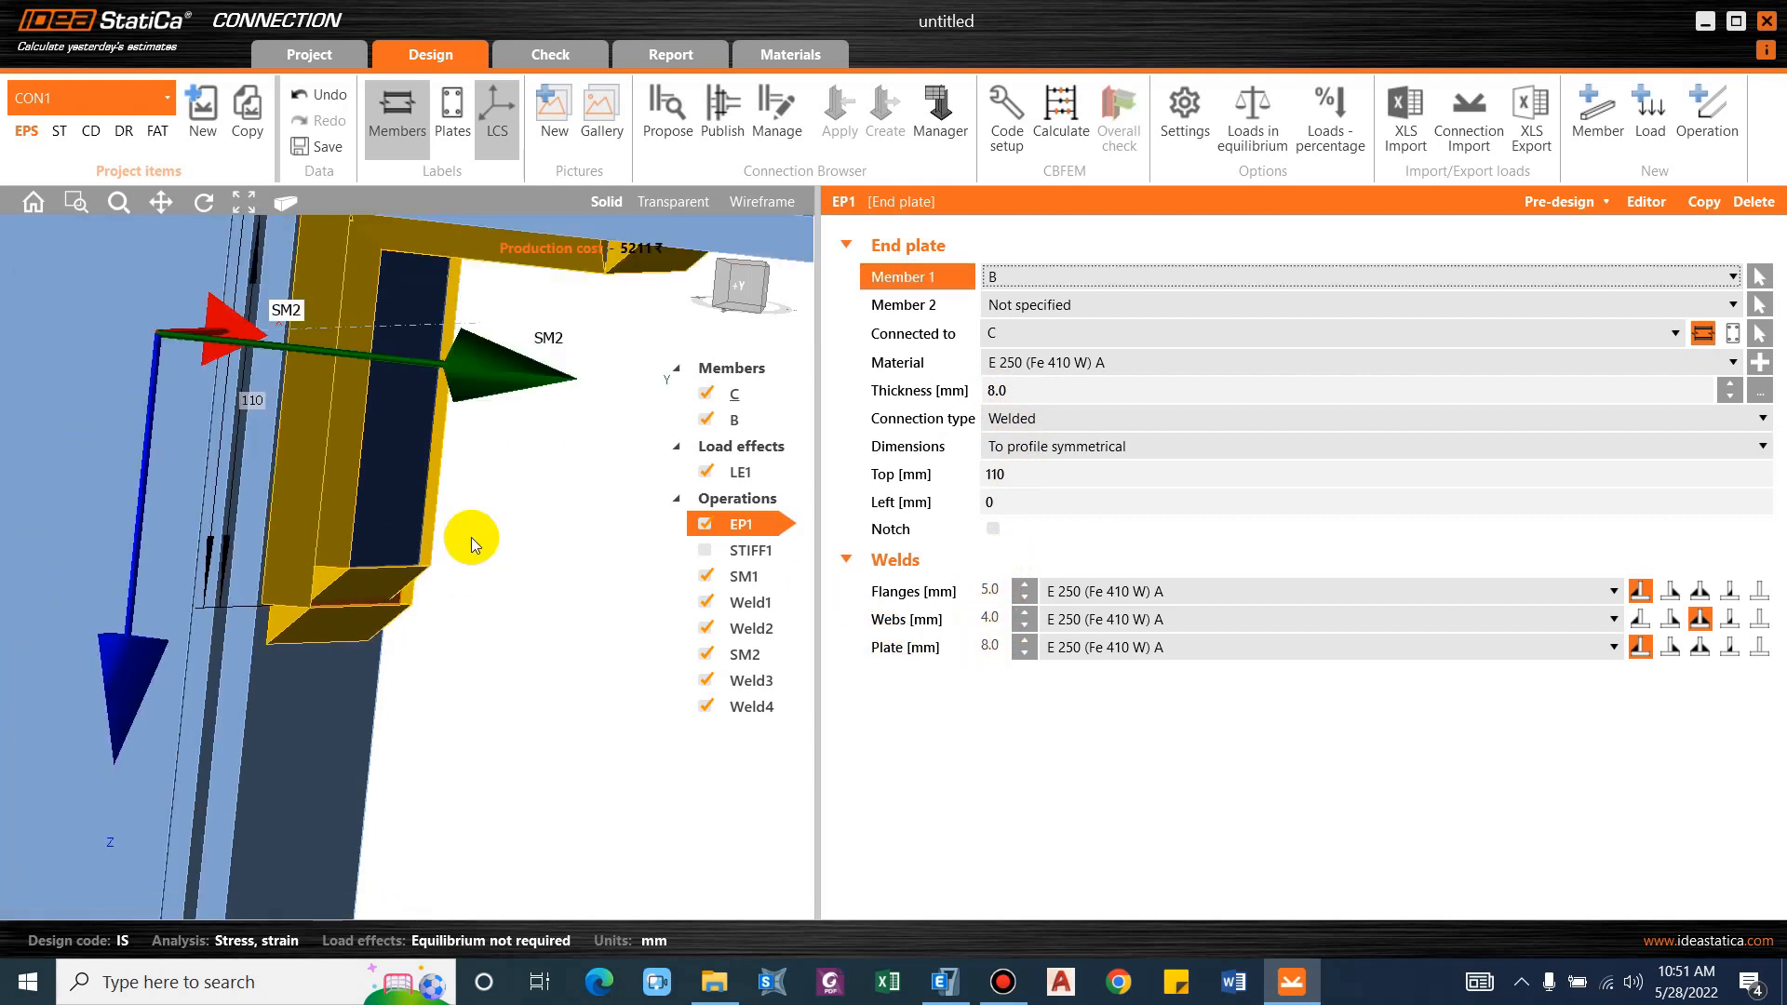
# Set EP1's flange weld size to 8 mm and its web weld size to 6 mm.
pyautogui.moveTo(471, 538); pyautogui.dragTo(357, 629, button='right')
pyautogui.scroll(-3, 425, 517)
pyautogui.scroll(-5, 518, 367)
pyautogui.scroll(5, 311, 701)
pyautogui.moveTo(312, 701); pyautogui.dragTo(344, 696, button='right')
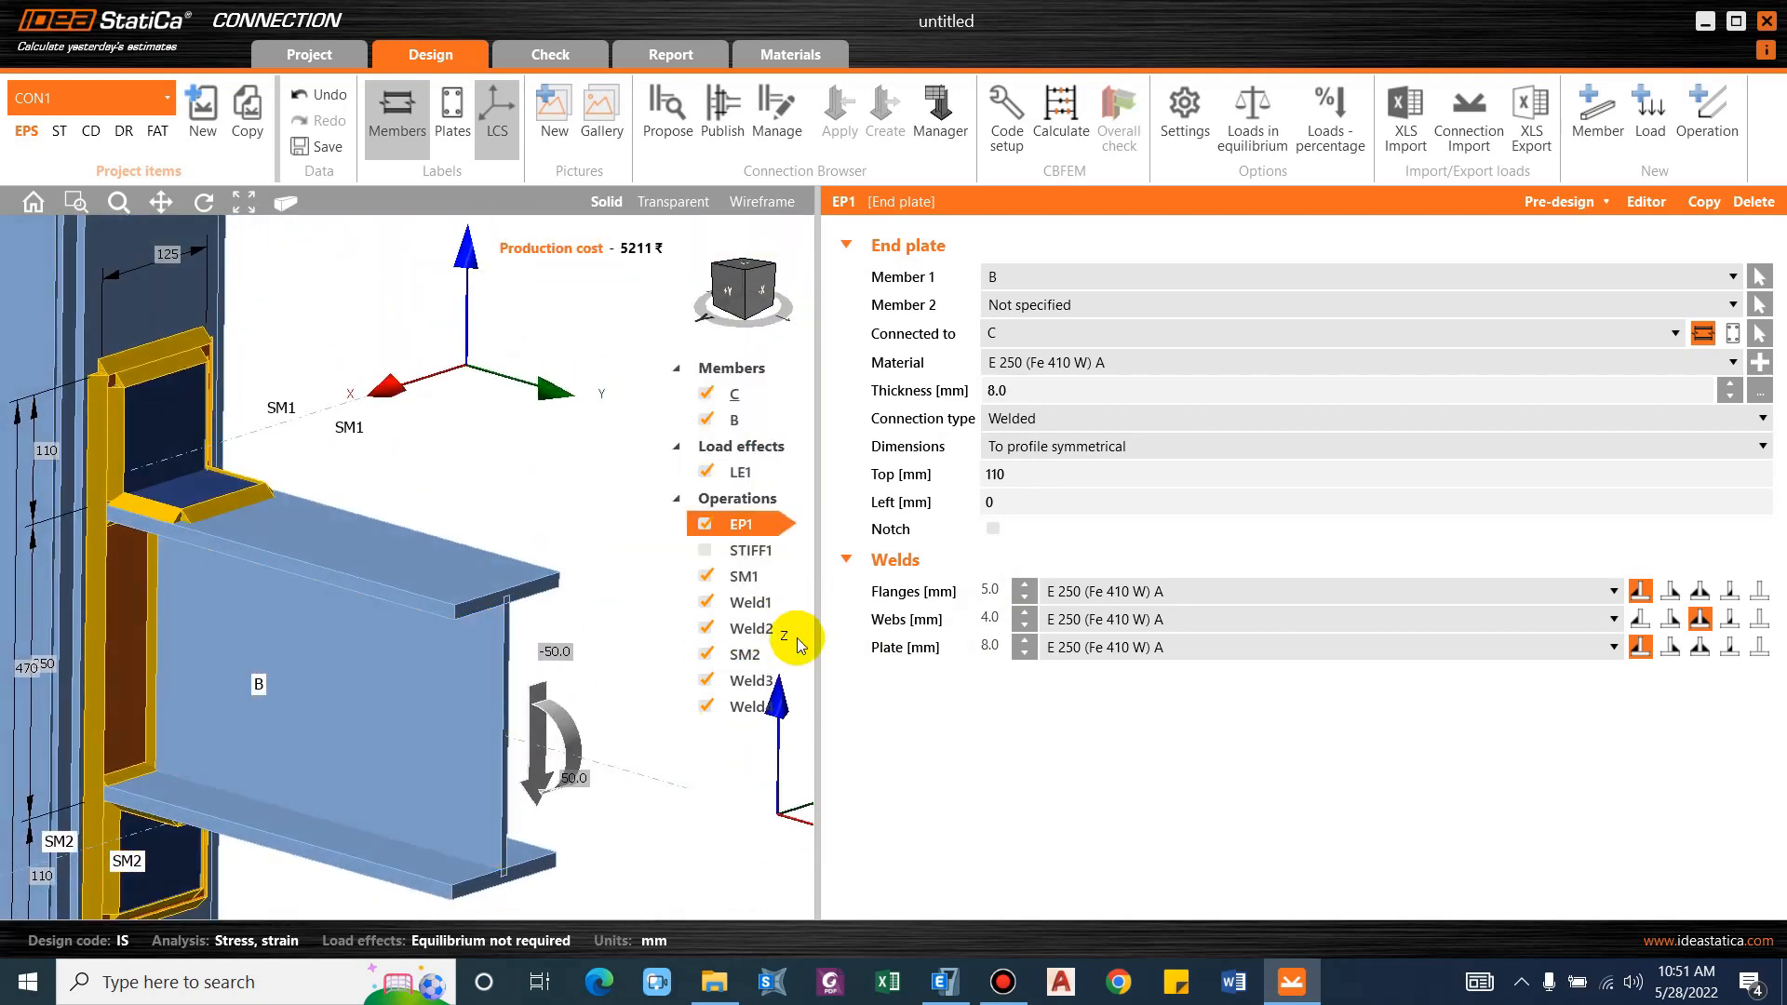
pyautogui.click(1004, 616)
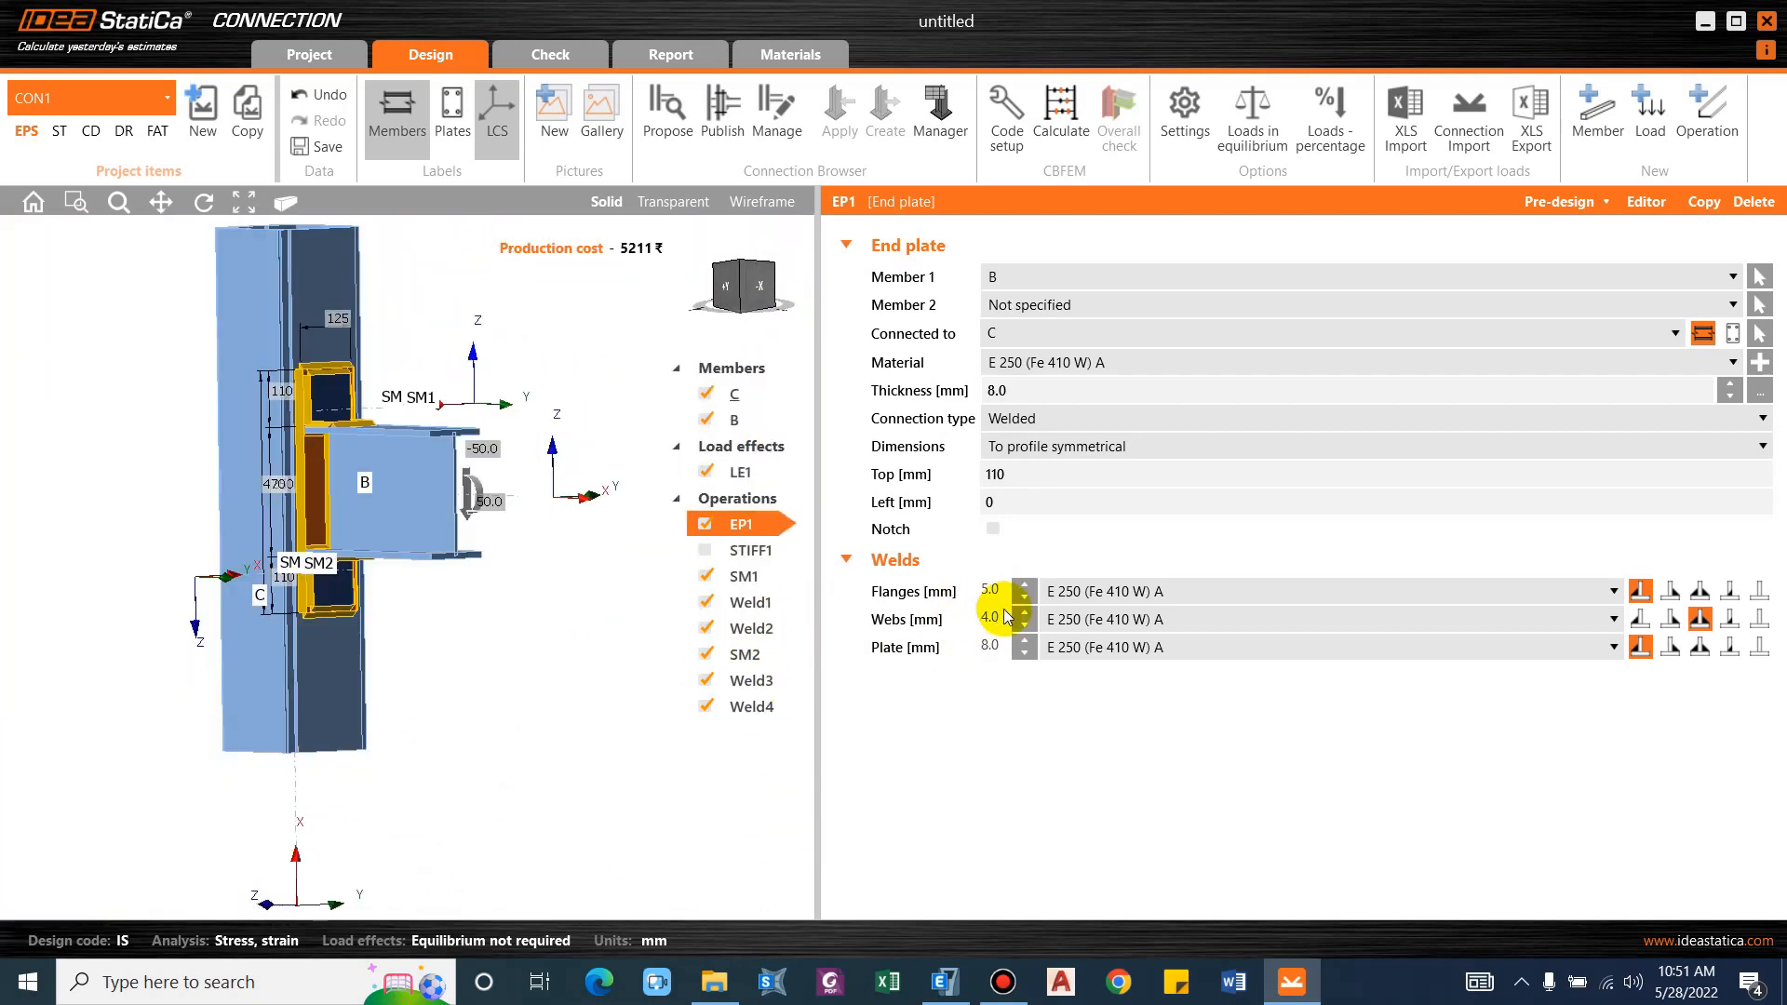
pyautogui.click(986, 592)
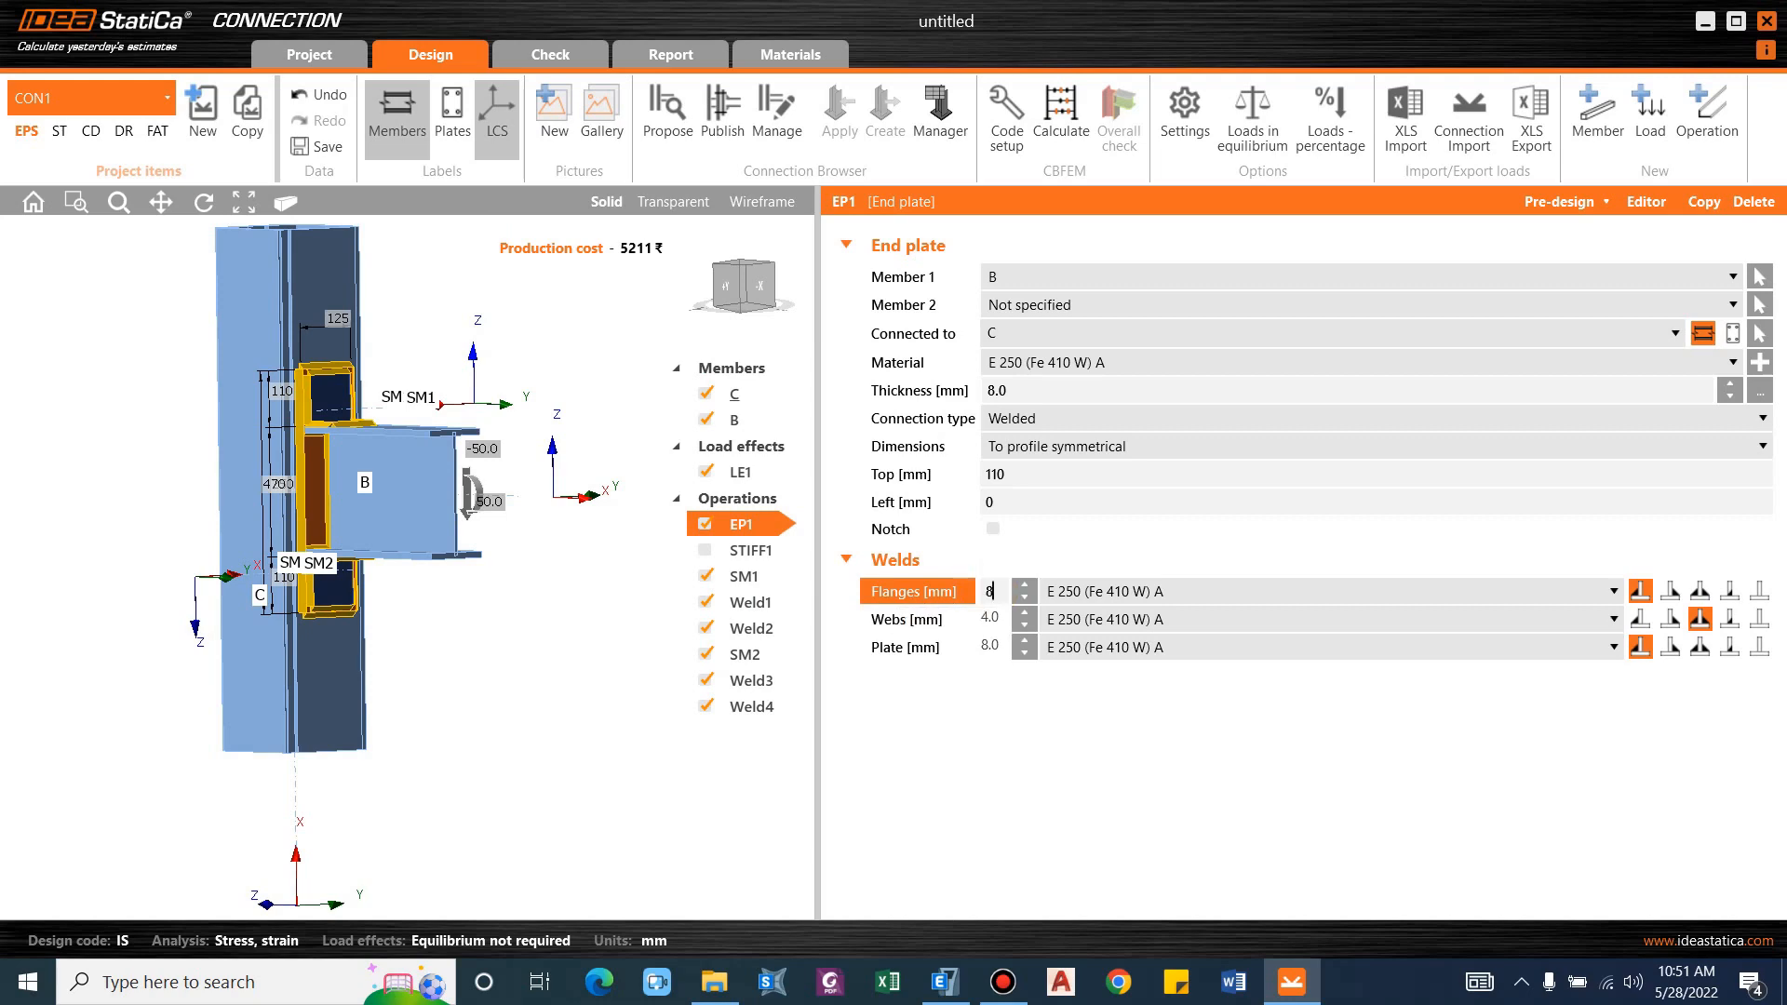
pyautogui.click(989, 619)
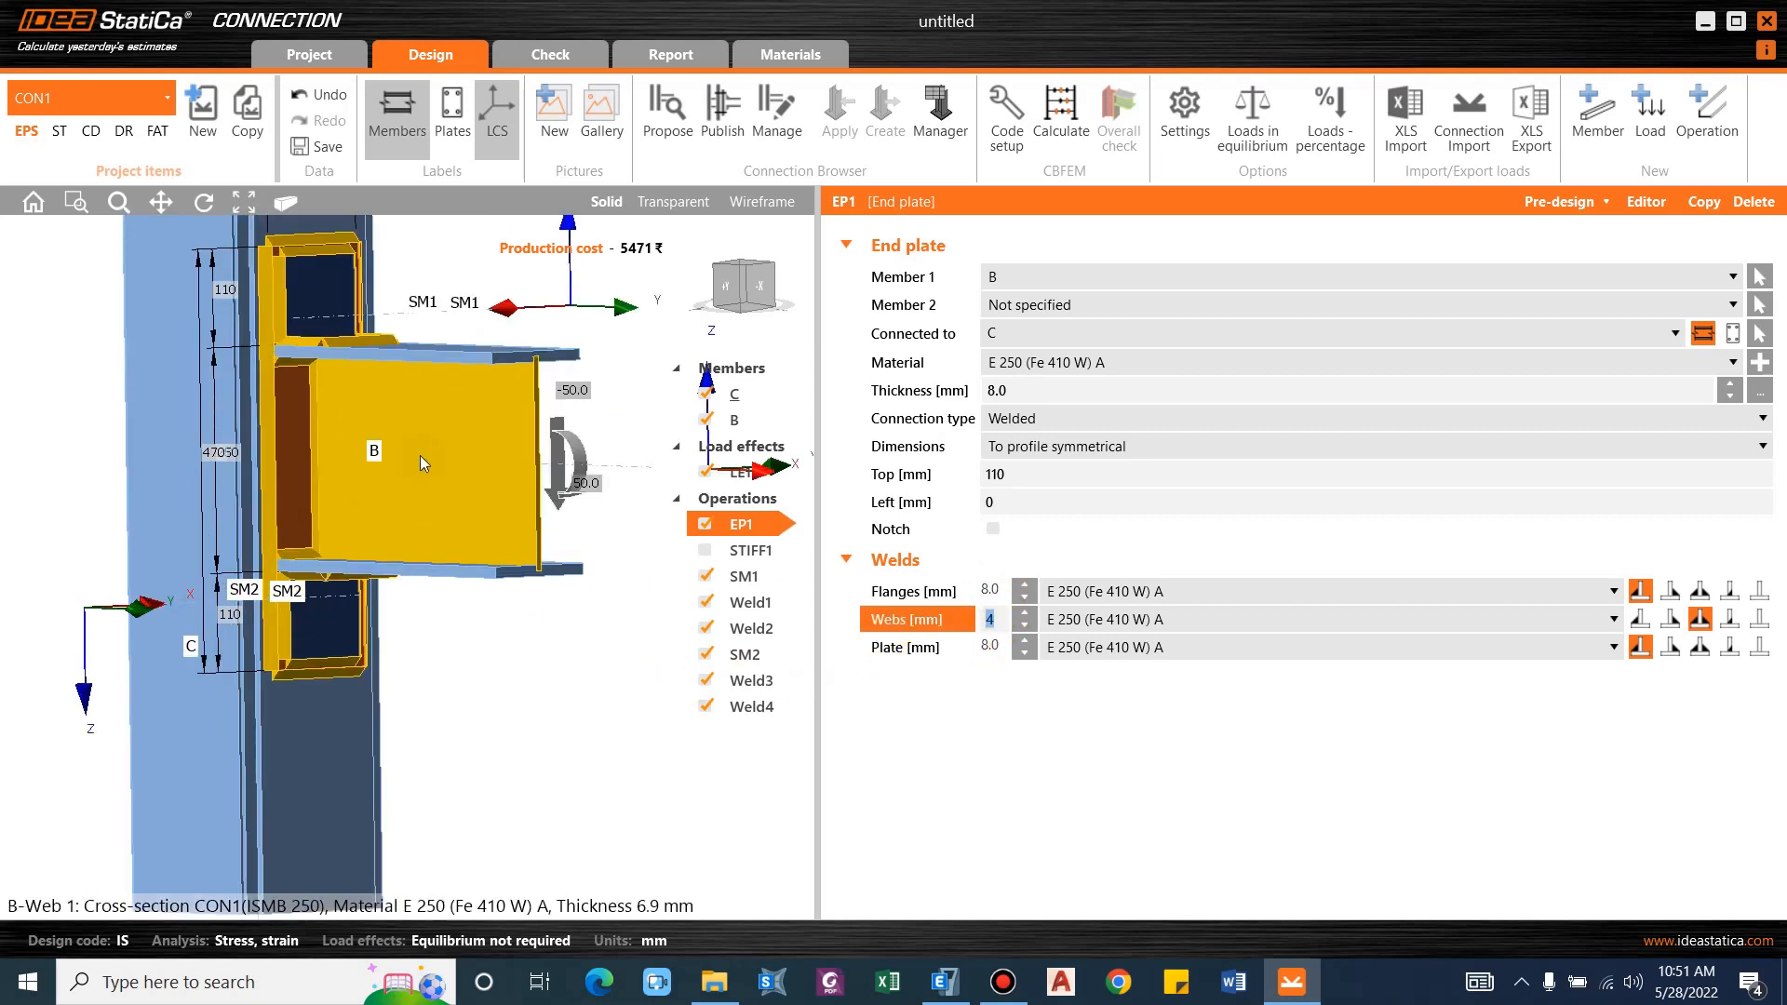
pyautogui.click(1022, 586)
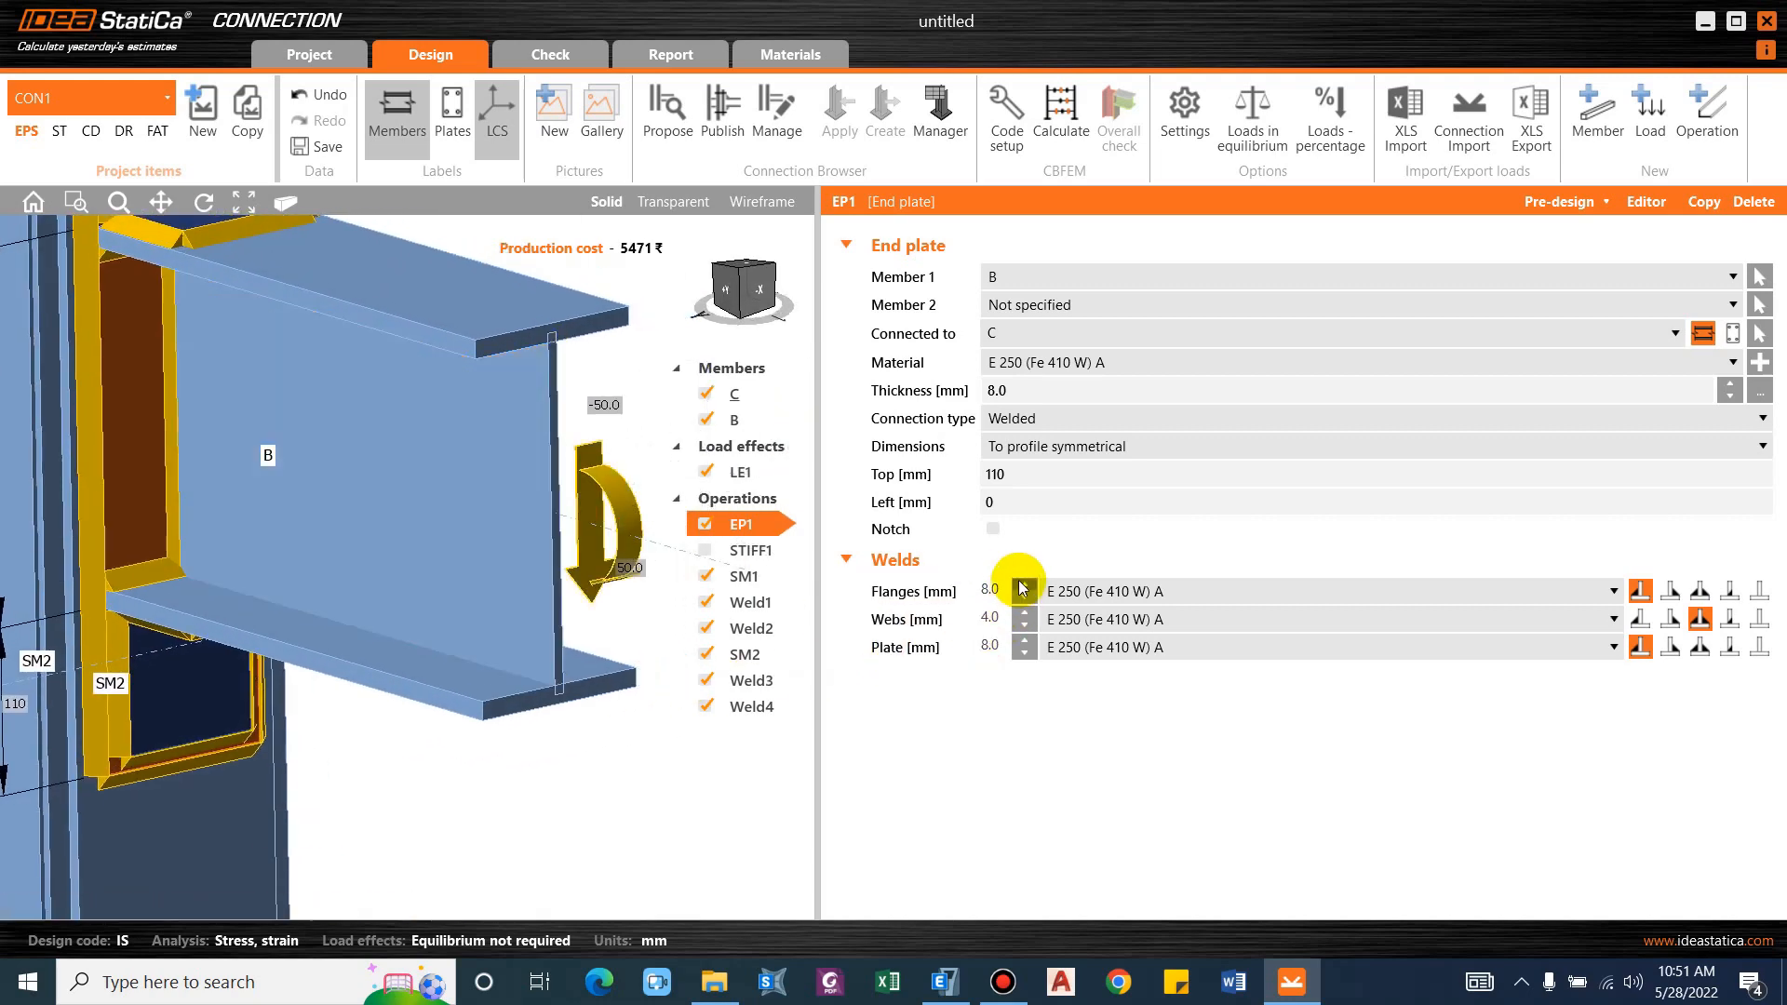
pyautogui.click(994, 618)
pyautogui.write('6')
pyautogui.press('Tab')
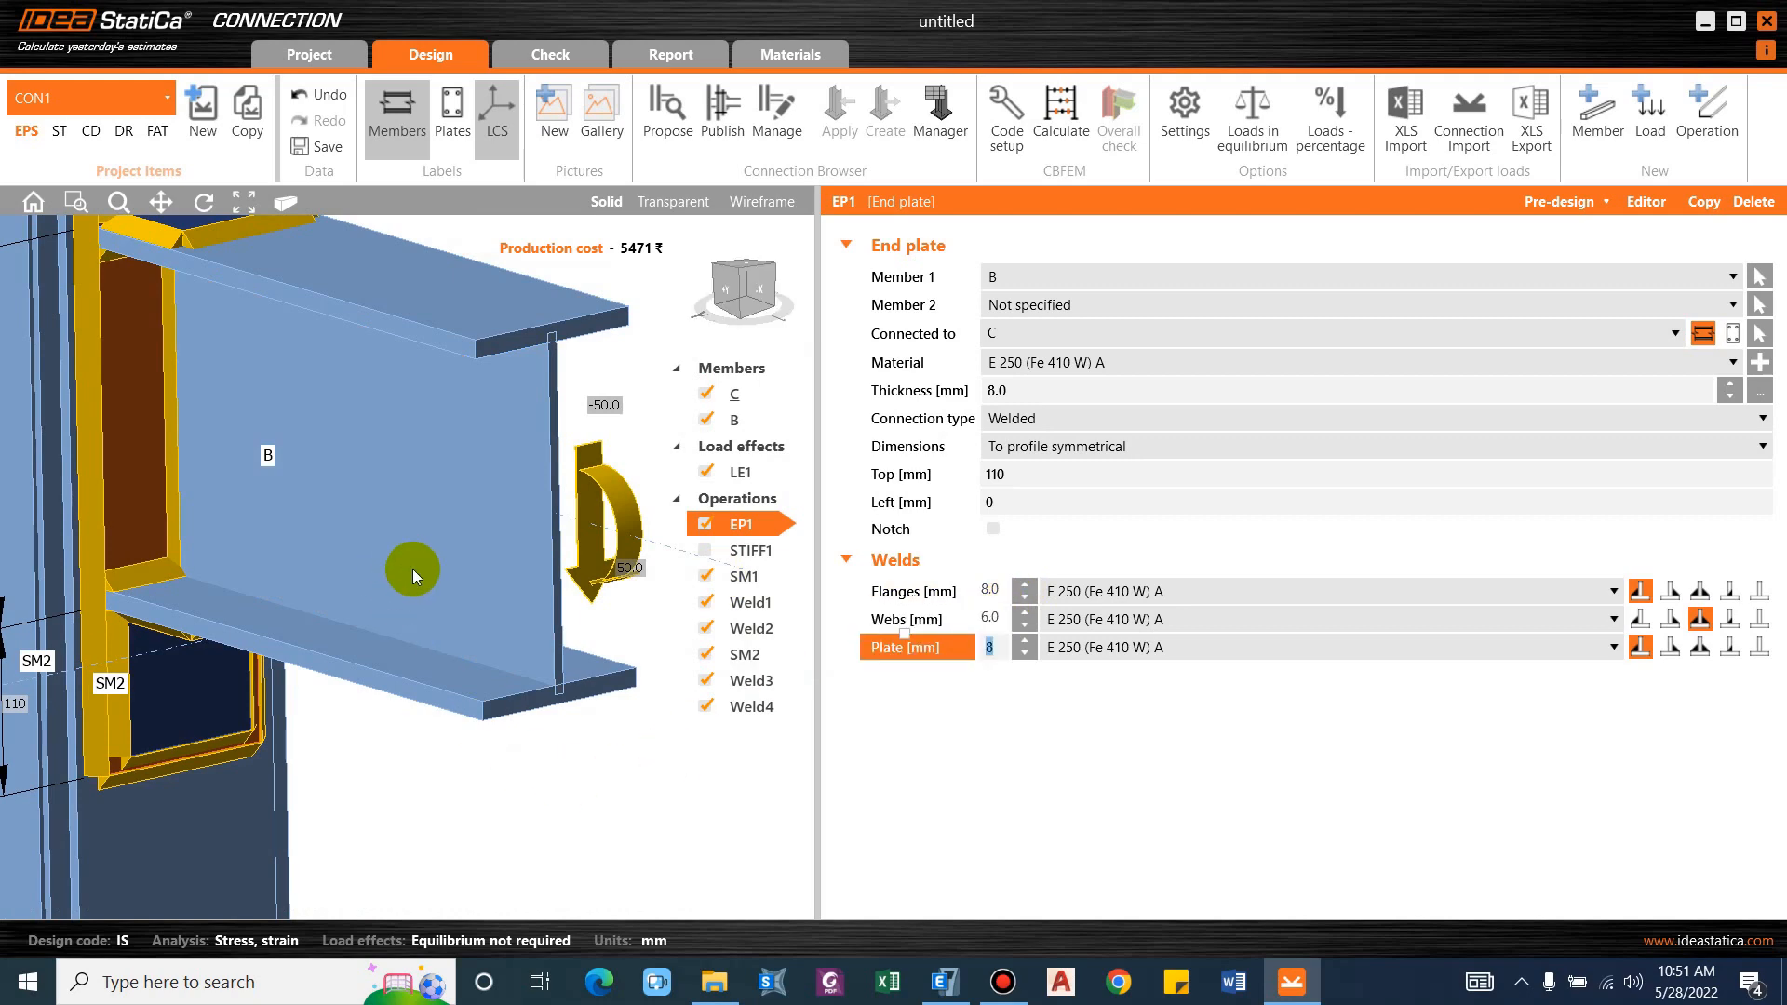
# Run the connection calculation with the updated end plate welds.
pyautogui.scroll(-2, 411, 568)
pyautogui.moveTo(412, 568); pyautogui.dragTo(476, 611, button='right')
pyautogui.click(1058, 116)
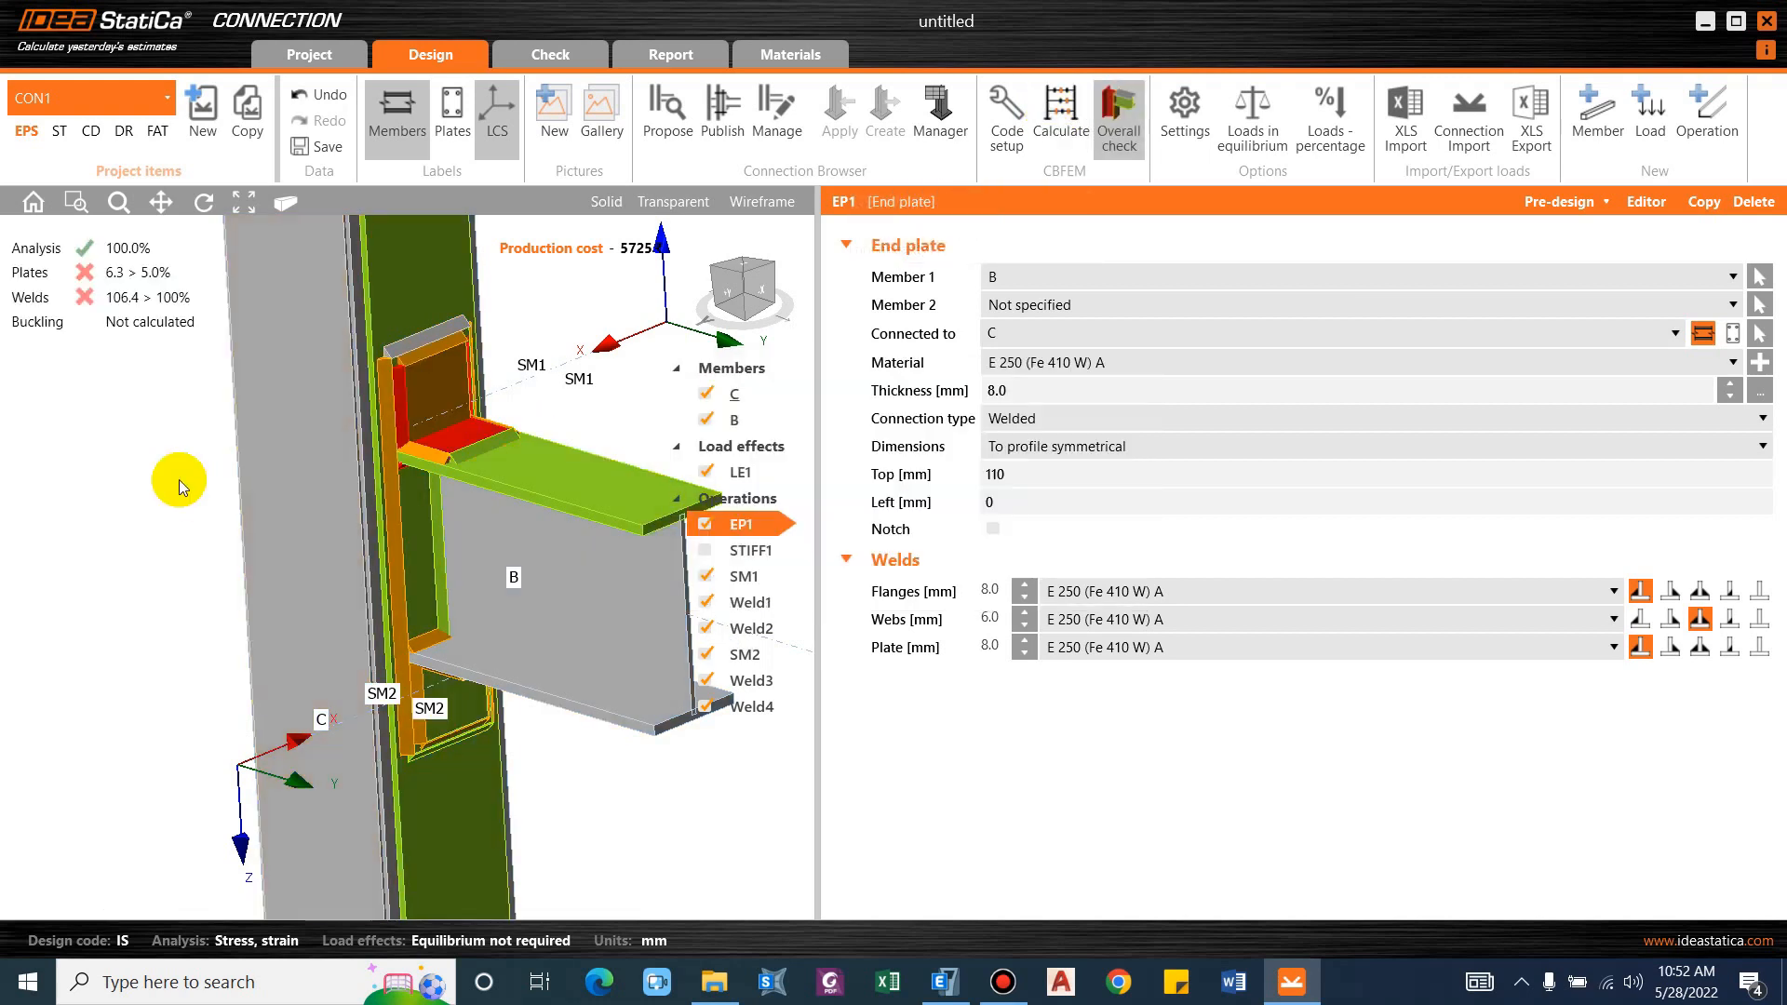
# Examine the overall check colouring of the upper stiffening angle, its welds and the end plate in the model.
pyautogui.scroll(-3, 167, 506)
pyautogui.moveTo(441, 564)
pyautogui.mouseDown(button='middle')
pyautogui.moveTo(395, 556)
pyautogui.moveTo(427, 557)
pyautogui.mouseUp(button='middle')
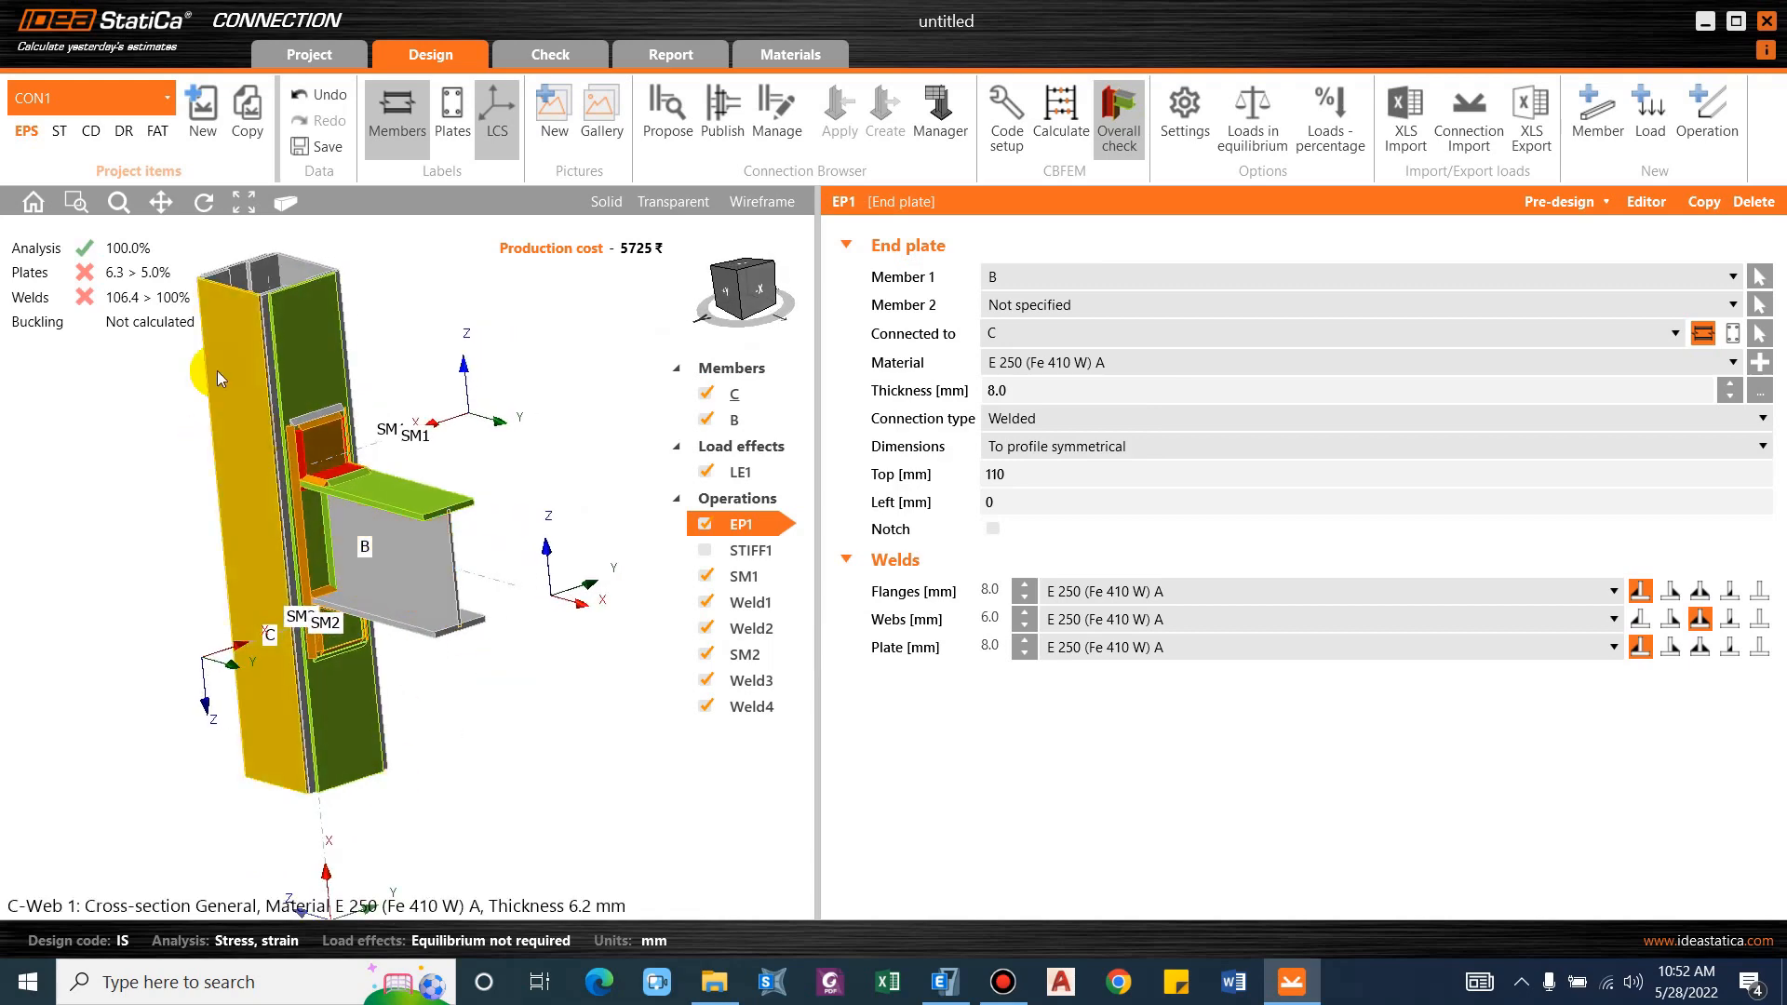
pyautogui.scroll(5, 279, 466)
pyautogui.scroll(2, 270, 484)
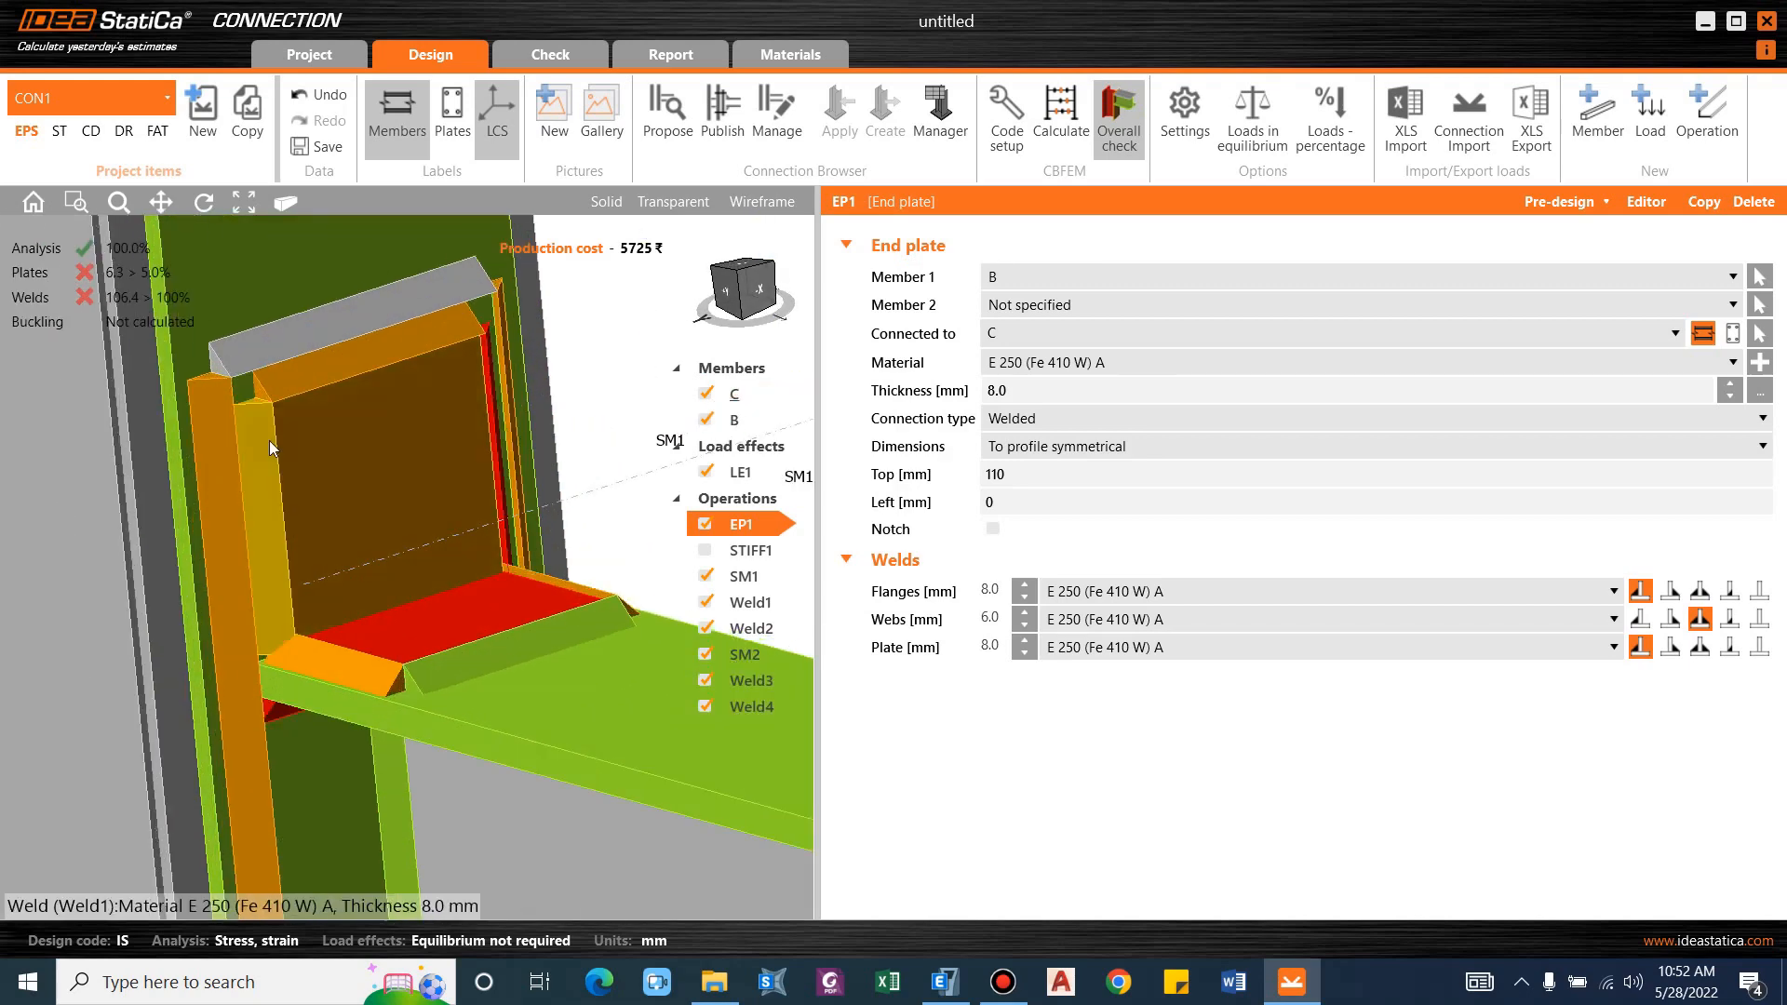
pyautogui.scroll(-2, 292, 442)
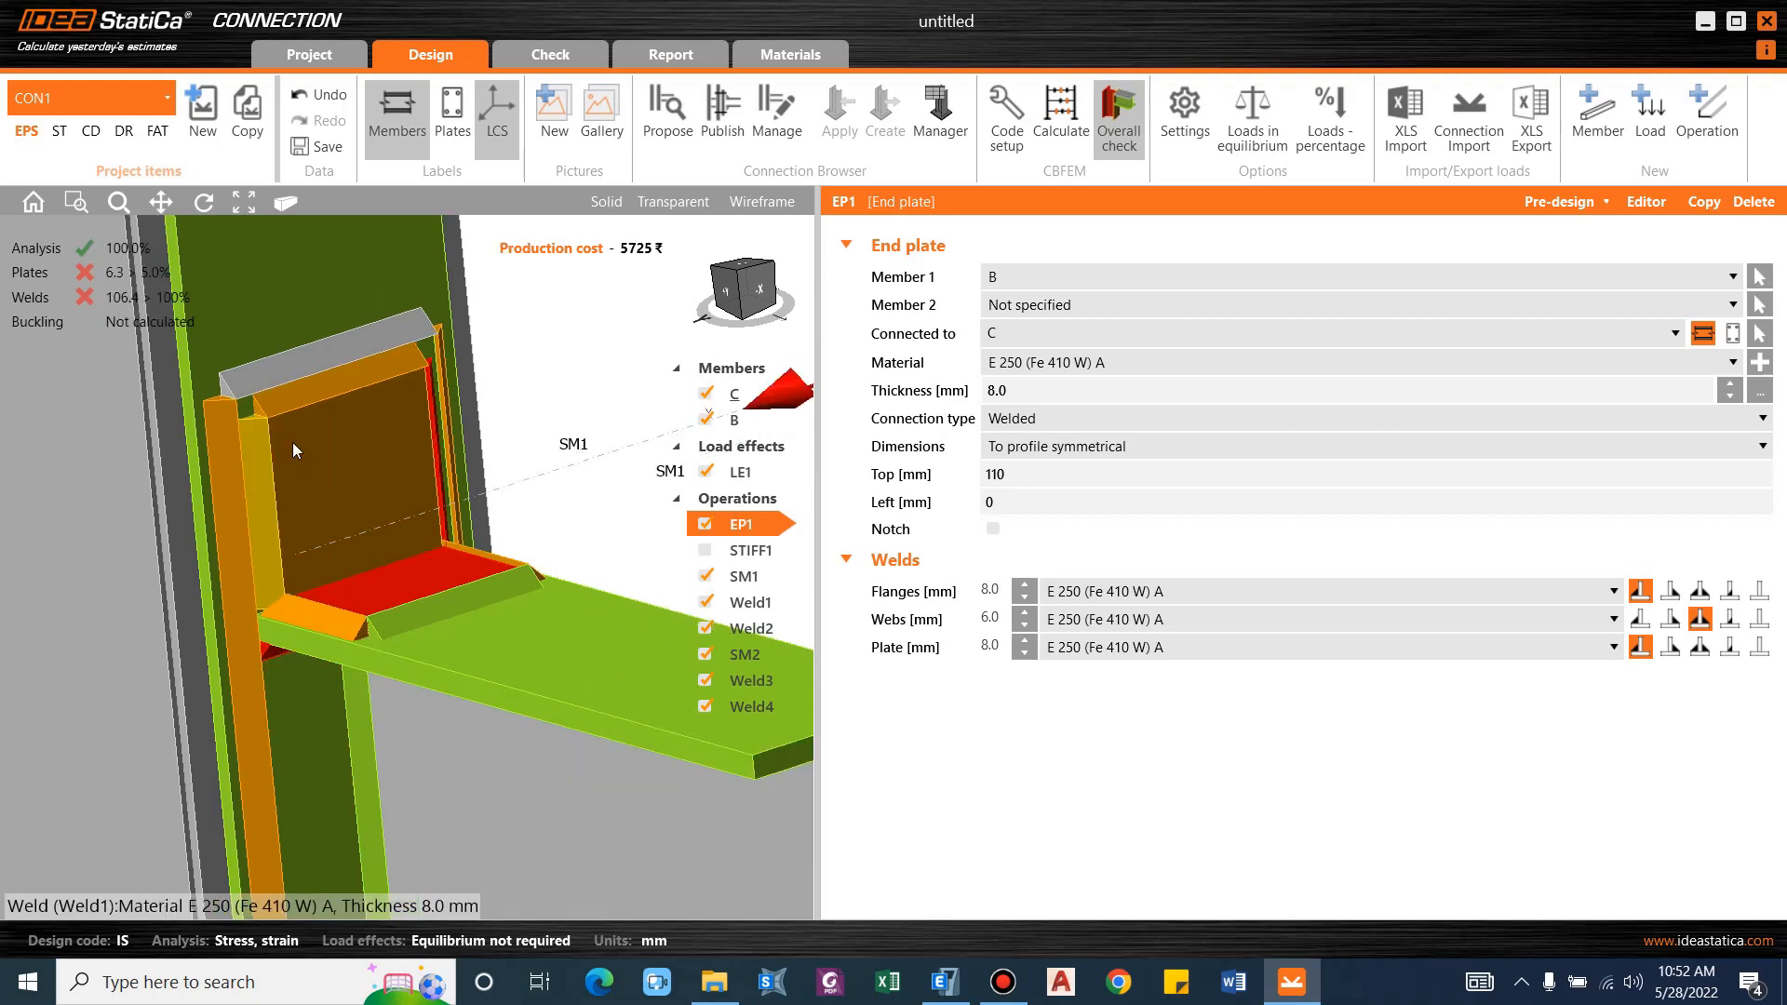
pyautogui.scroll(-1, 371, 645)
pyautogui.moveTo(399, 589); pyautogui.dragTo(470, 642, button='right')
pyautogui.scroll(-3, 437, 445)
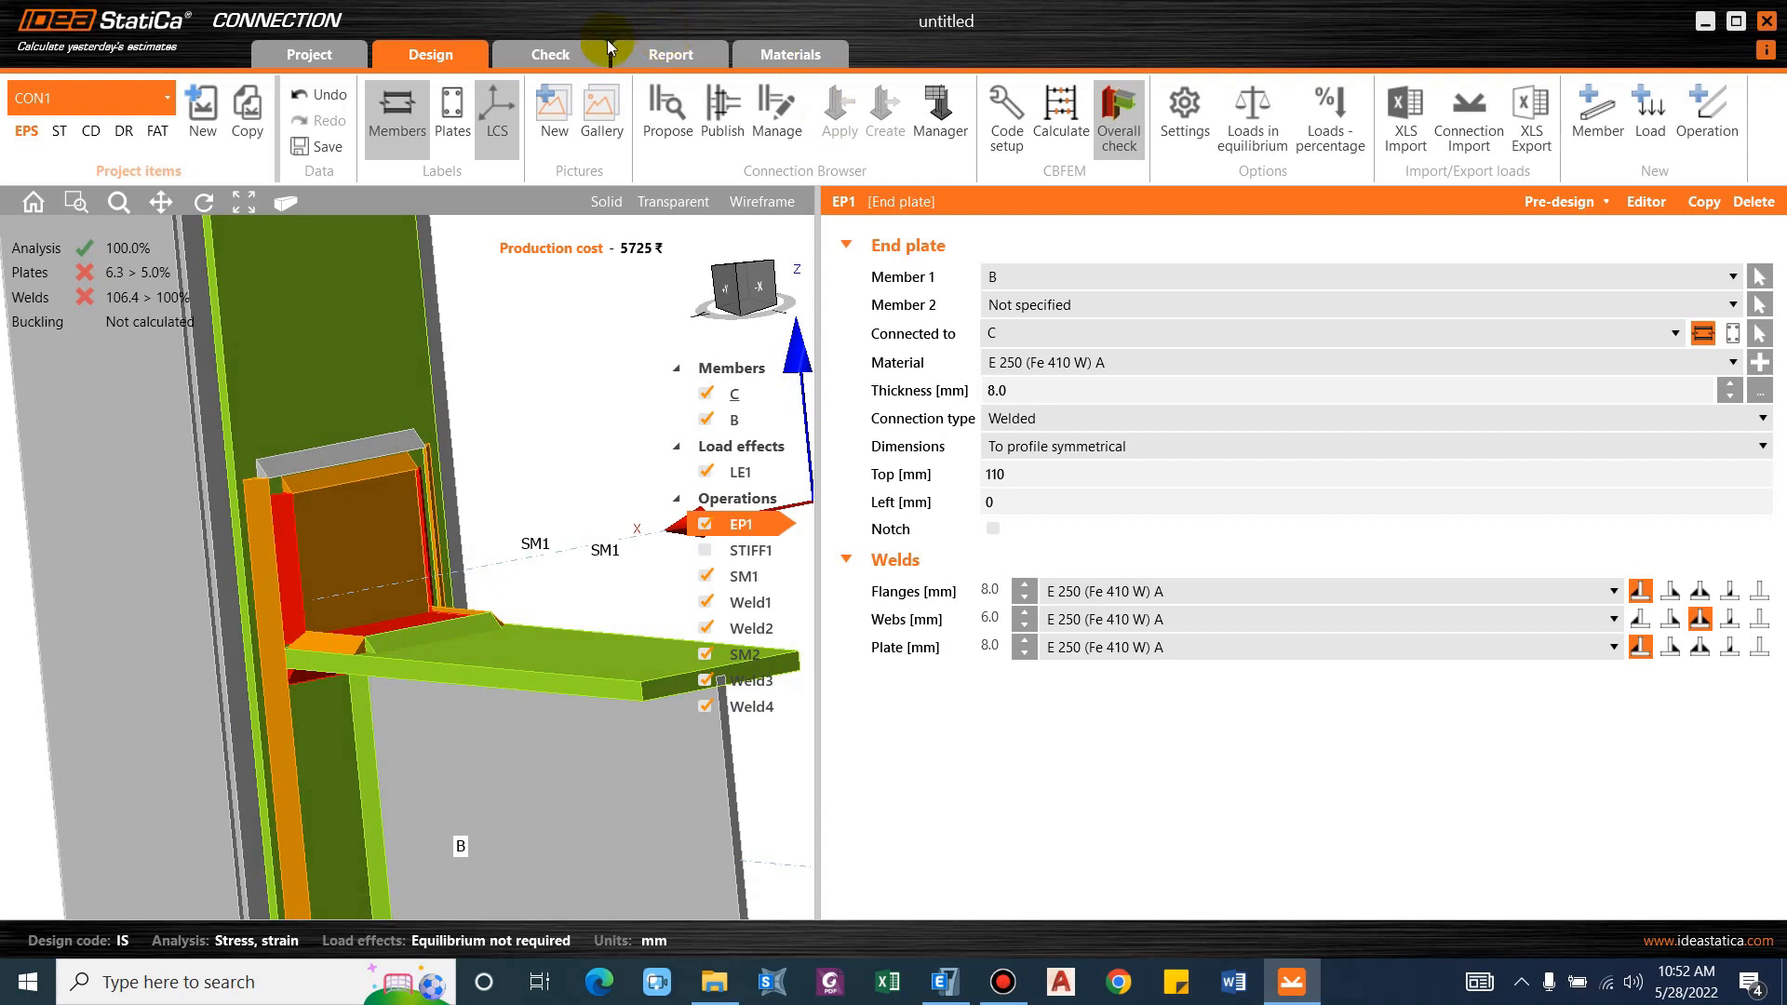
# Review the plate check results for the column, beam, end plate and both stiffening angles, and inspect the connection from below.
pyautogui.click(521, 50)
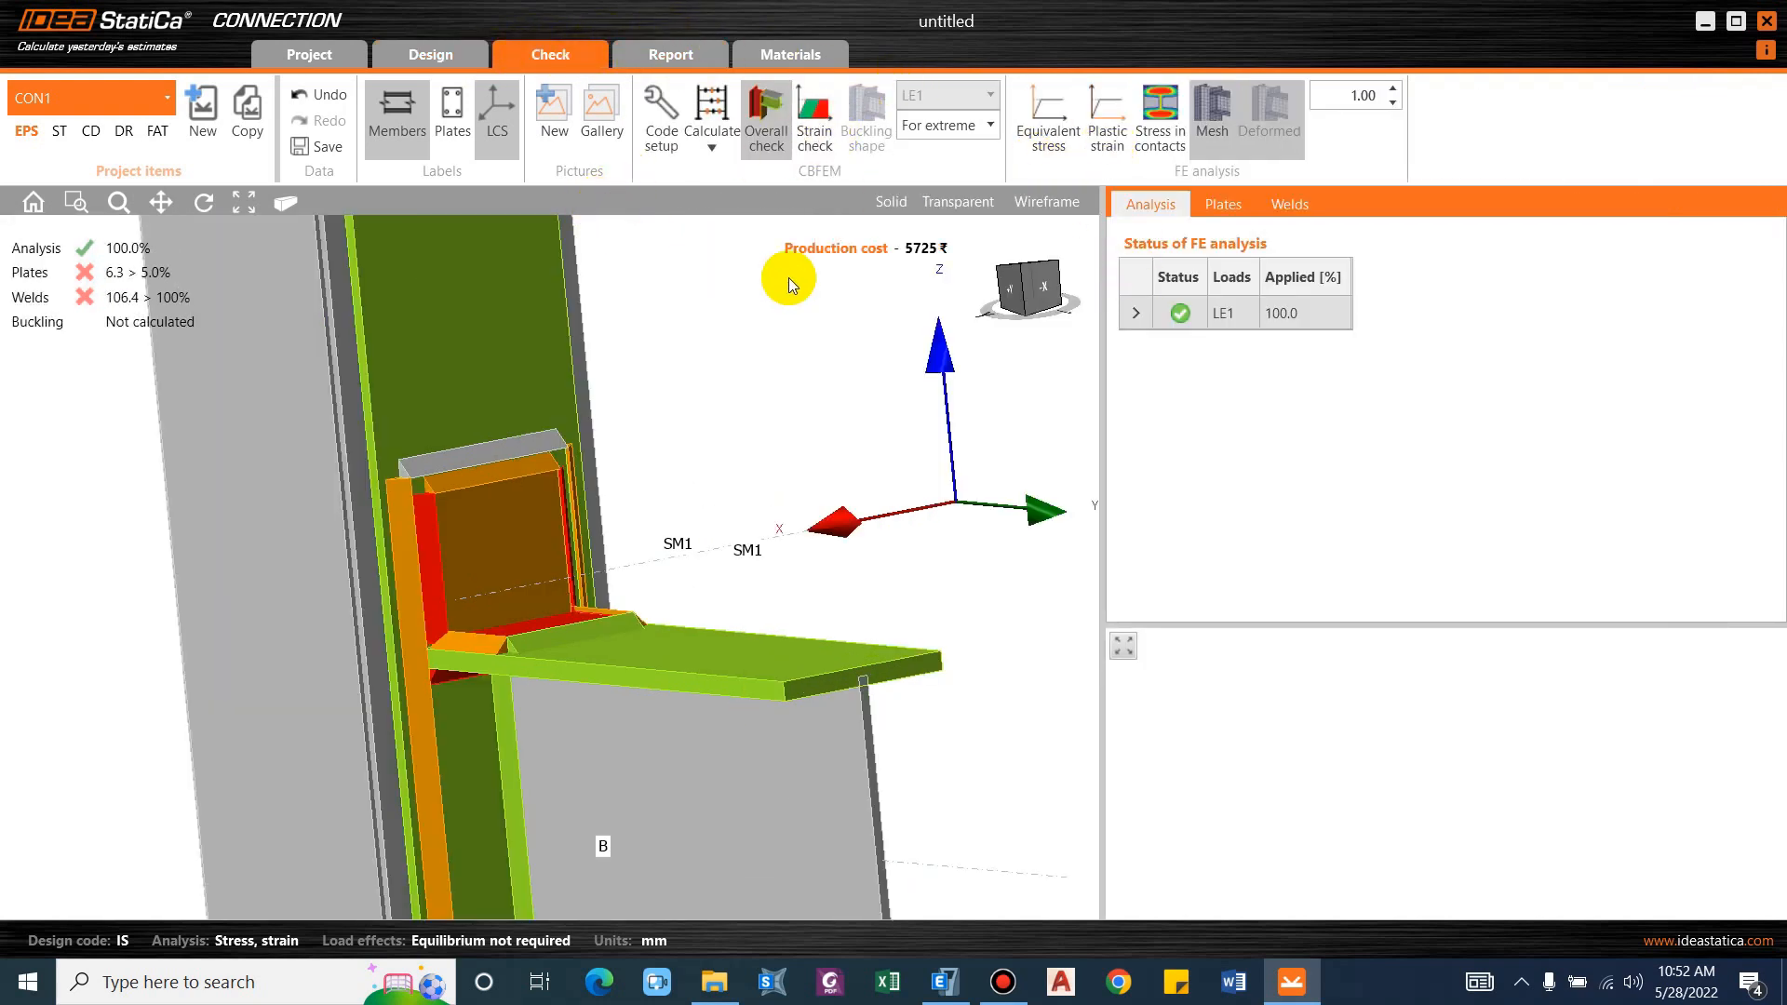
pyautogui.click(1233, 203)
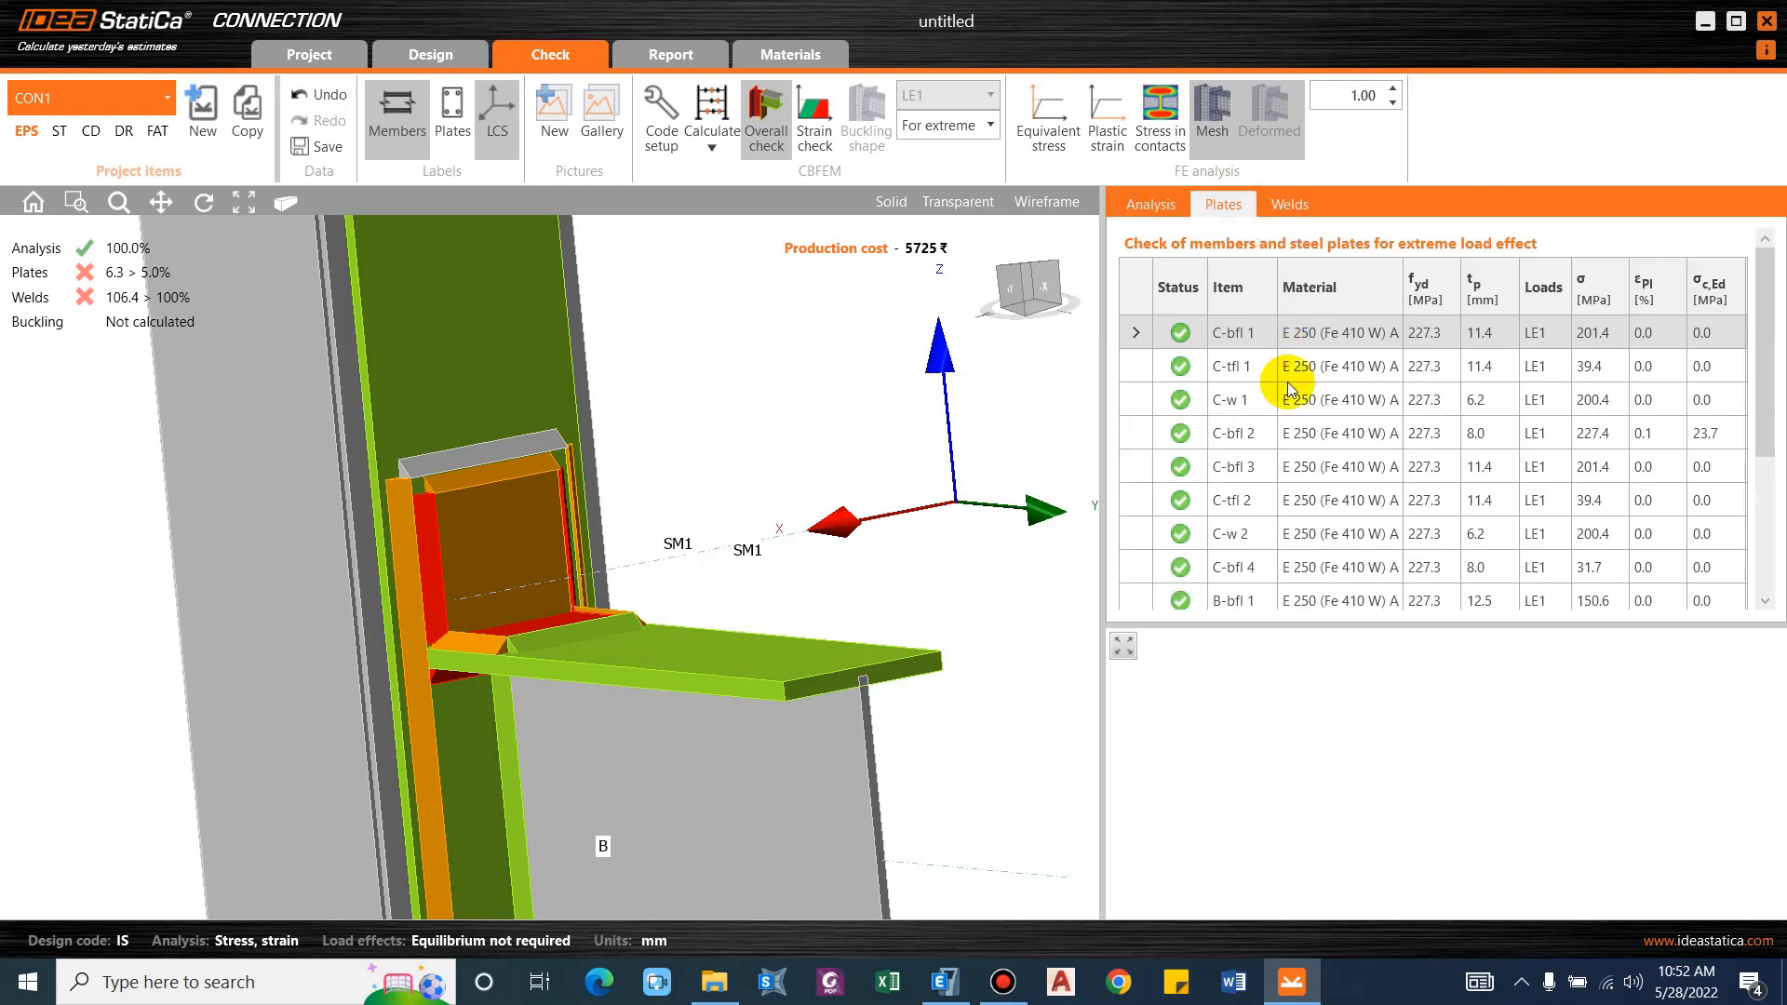
pyautogui.scroll(-5, 1453, 485)
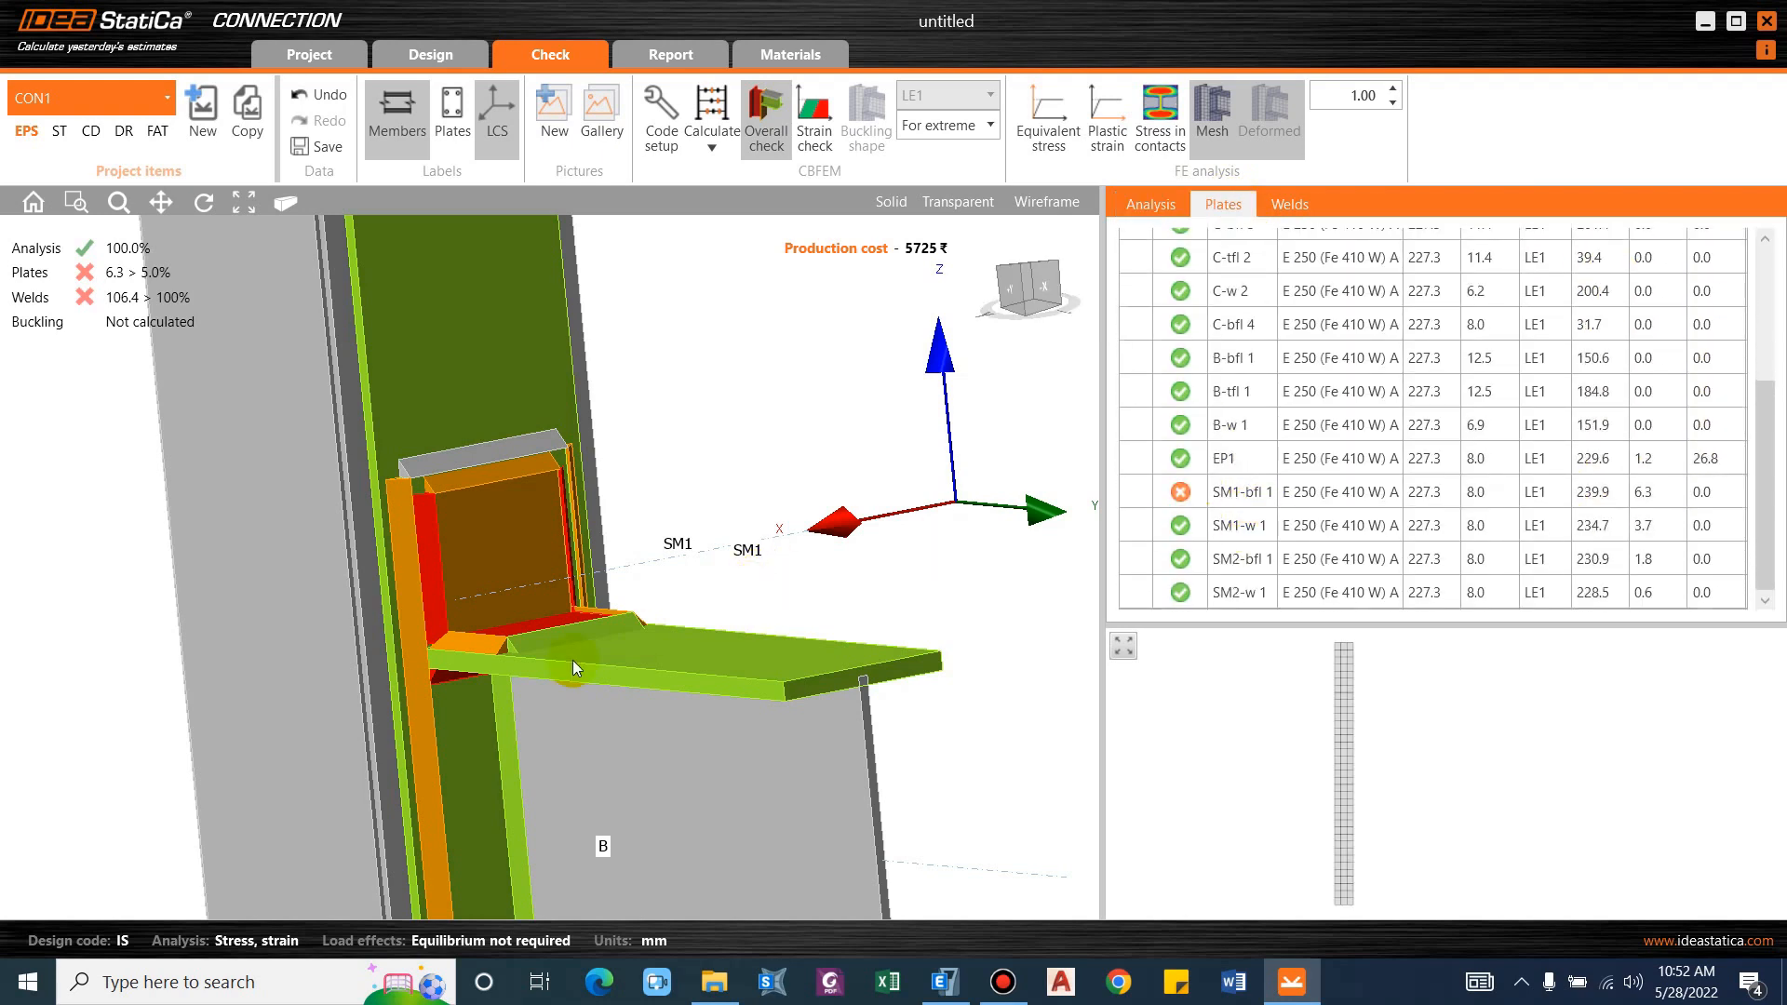
pyautogui.scroll(-2, 696, 512)
pyautogui.scroll(4, 651, 761)
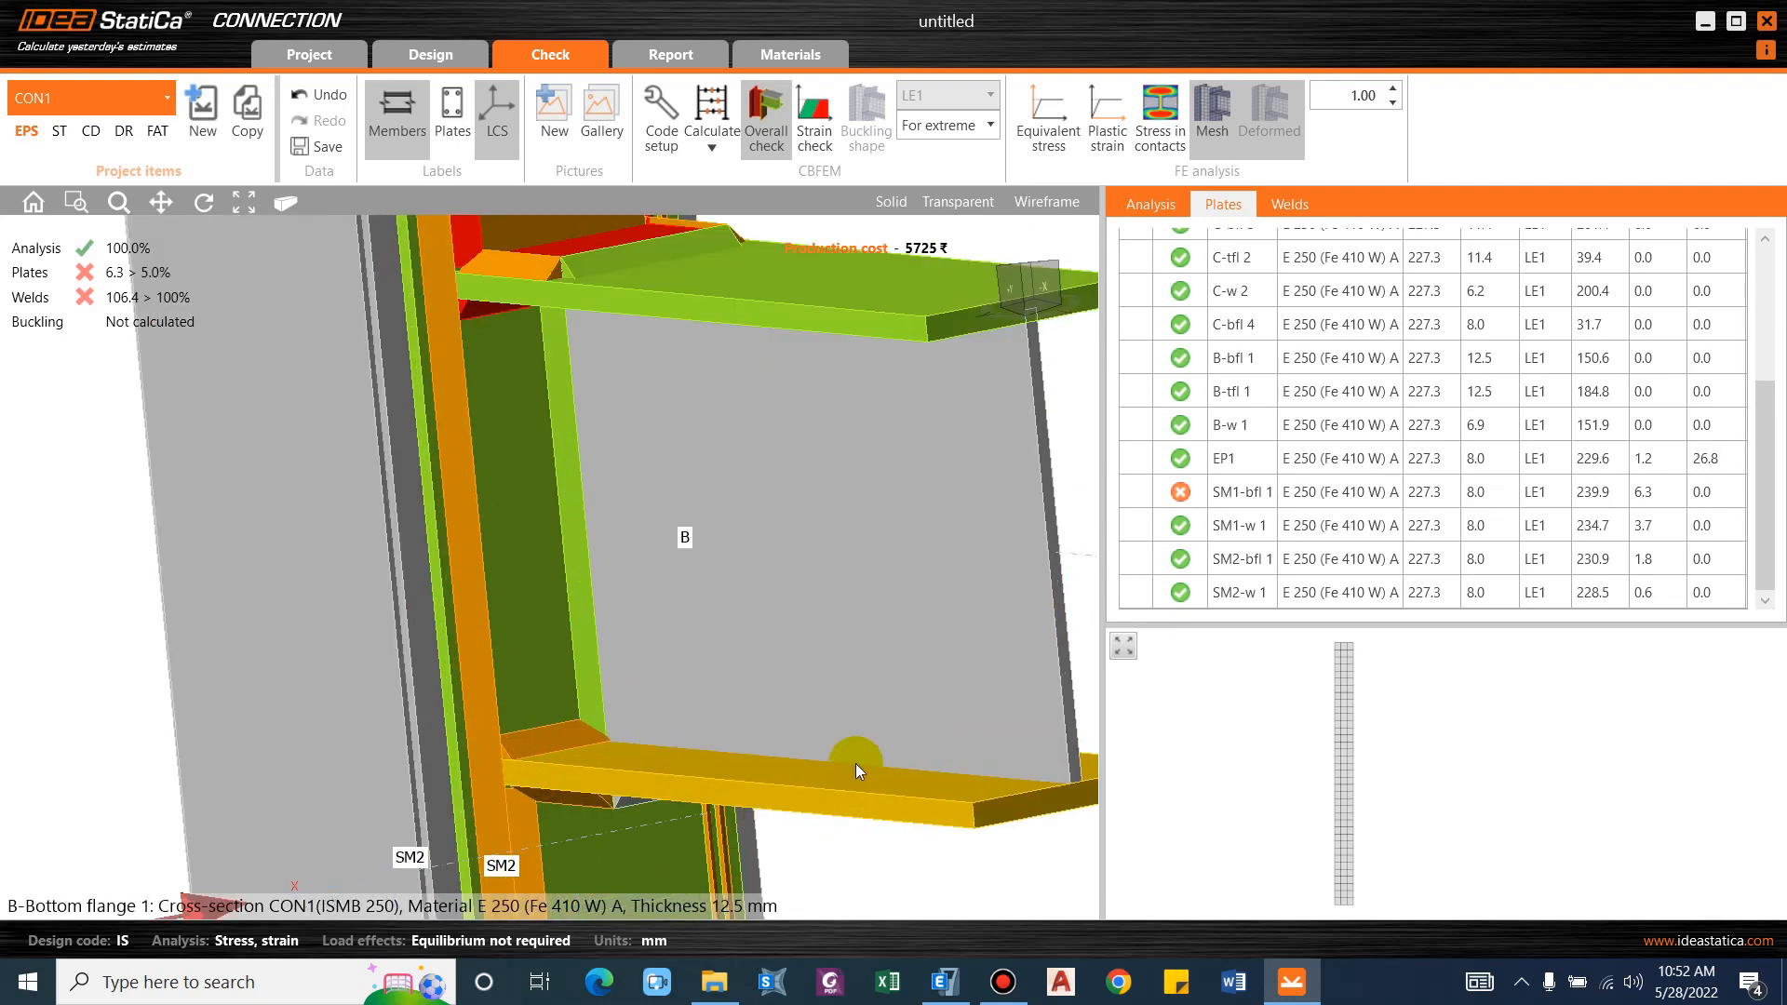
pyautogui.scroll(-4, 940, 449)
pyautogui.moveTo(826, 662); pyautogui.dragTo(856, 540, button='middle')
pyautogui.scroll(3, 886, 547)
pyautogui.scroll(-3, 861, 470)
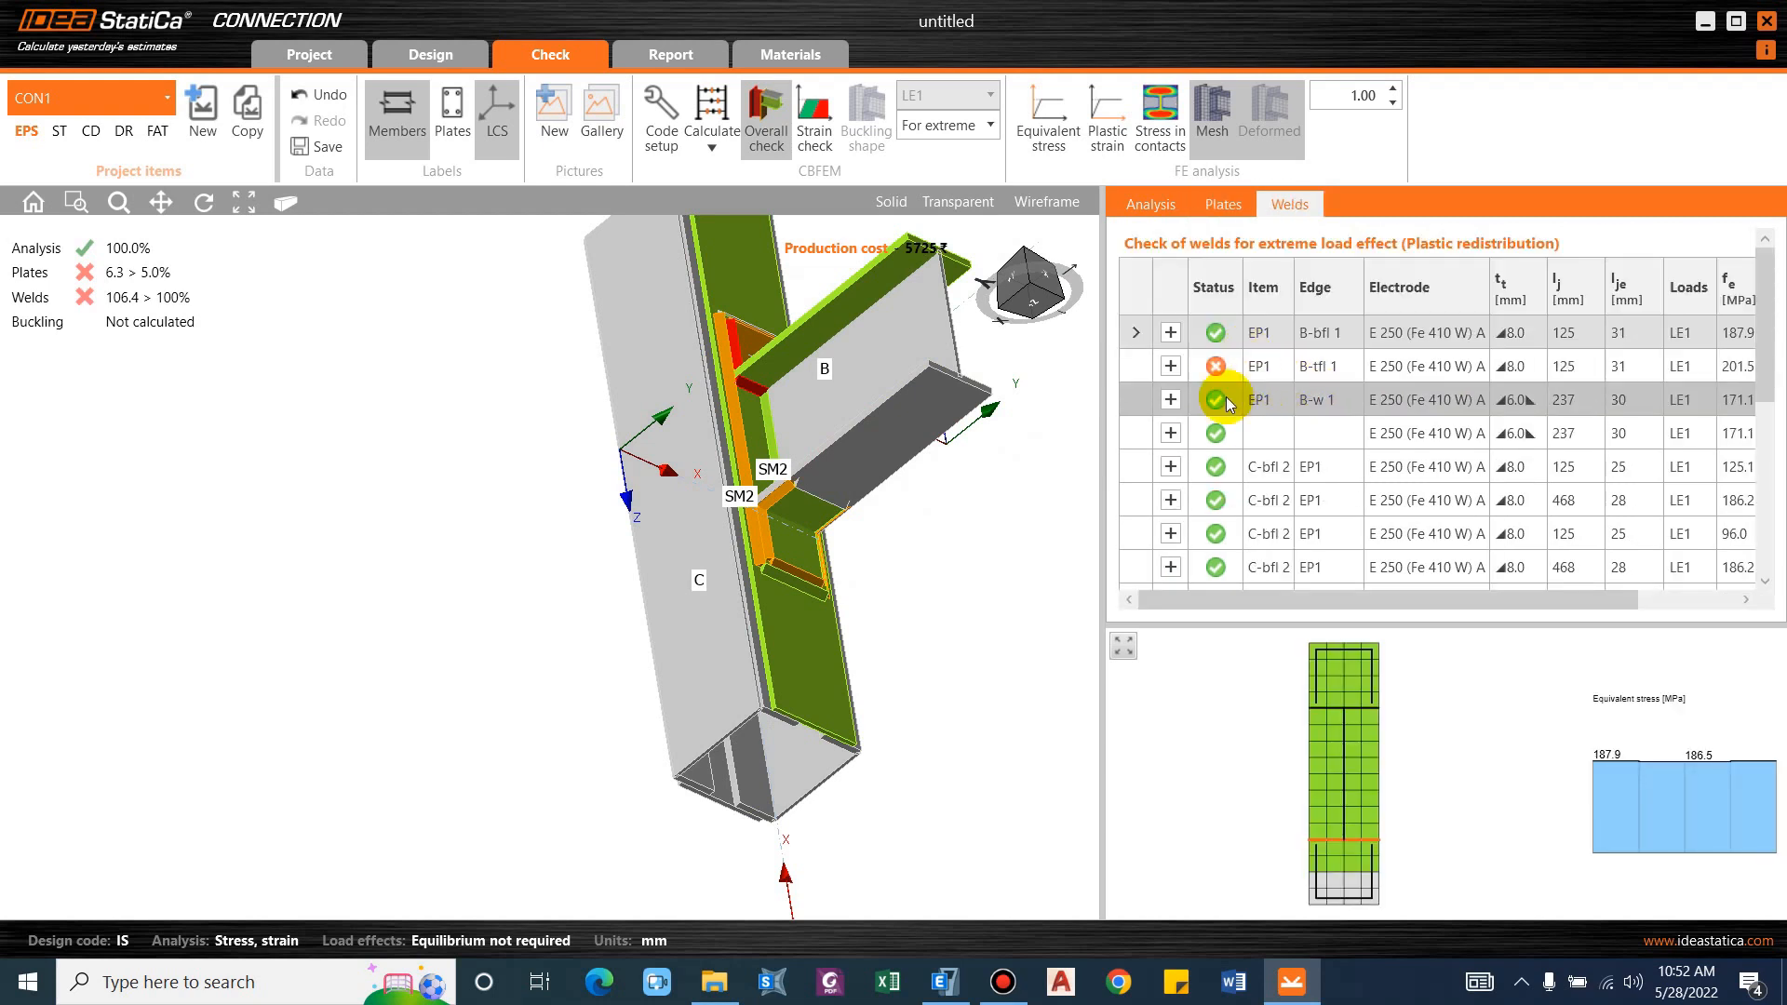
# Review the weld check results and compare them with the end plate and SM1 welds in the model.
pyautogui.scroll(3, 862, 401)
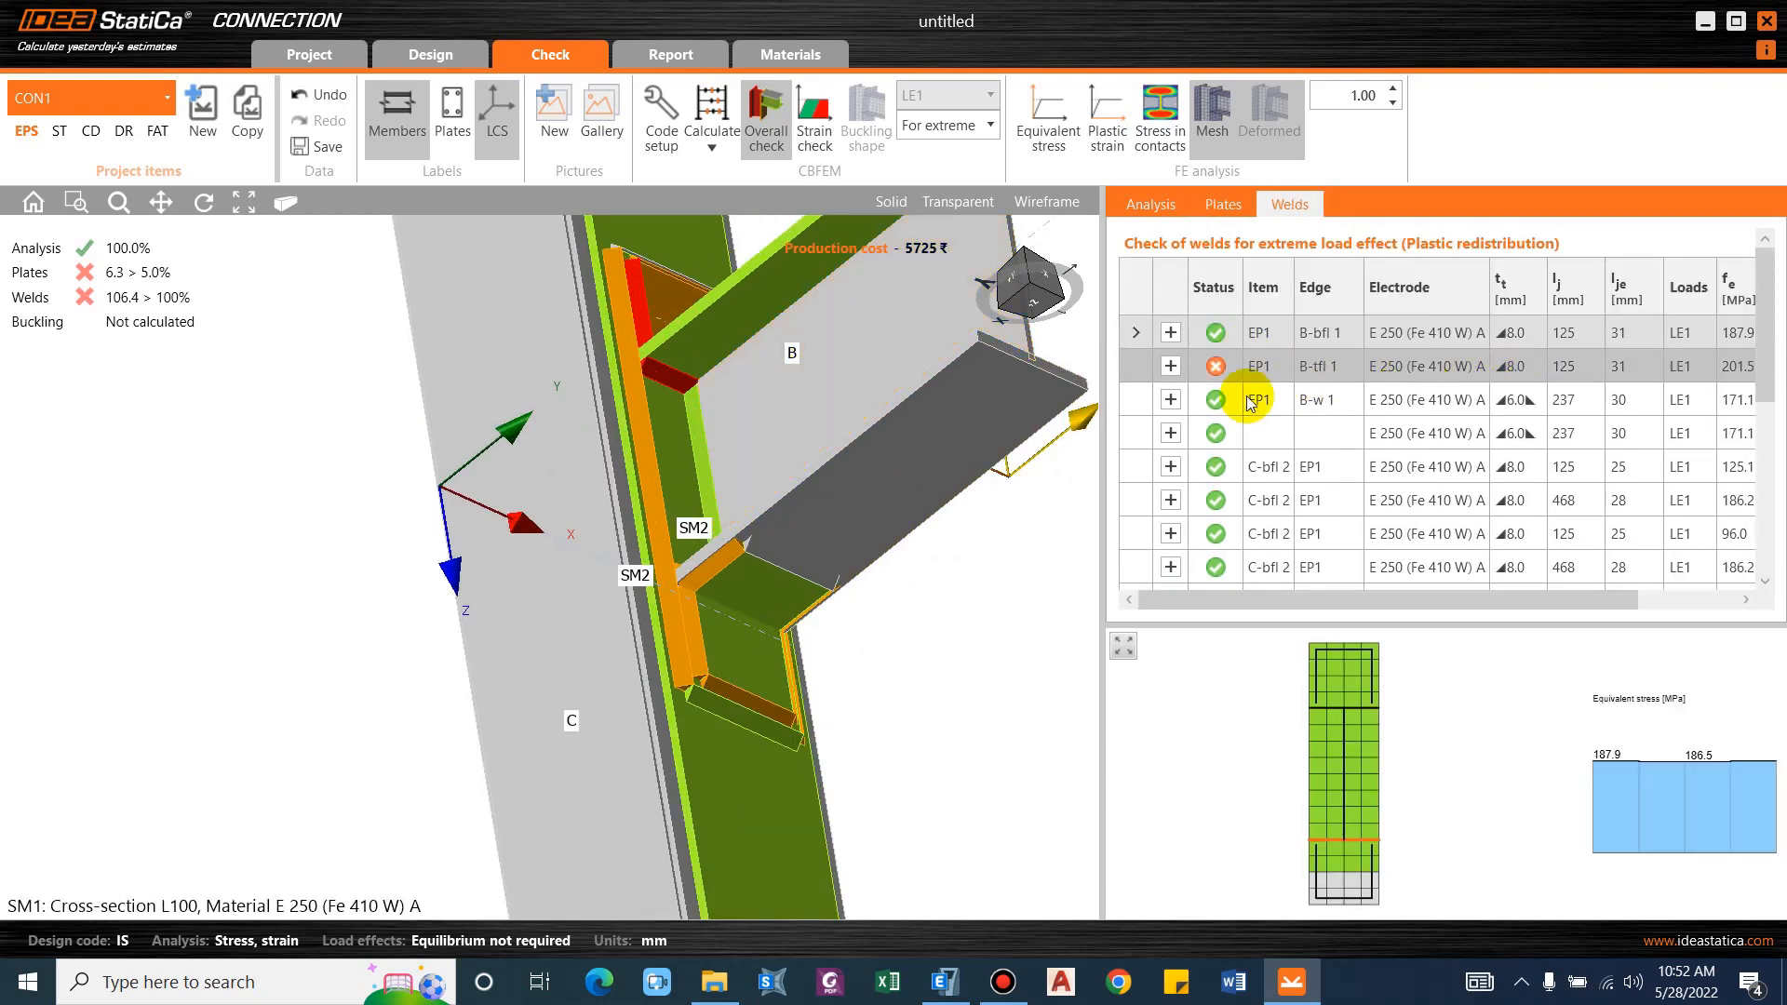
pyautogui.moveTo(838, 484); pyautogui.dragTo(707, 382, button='right')
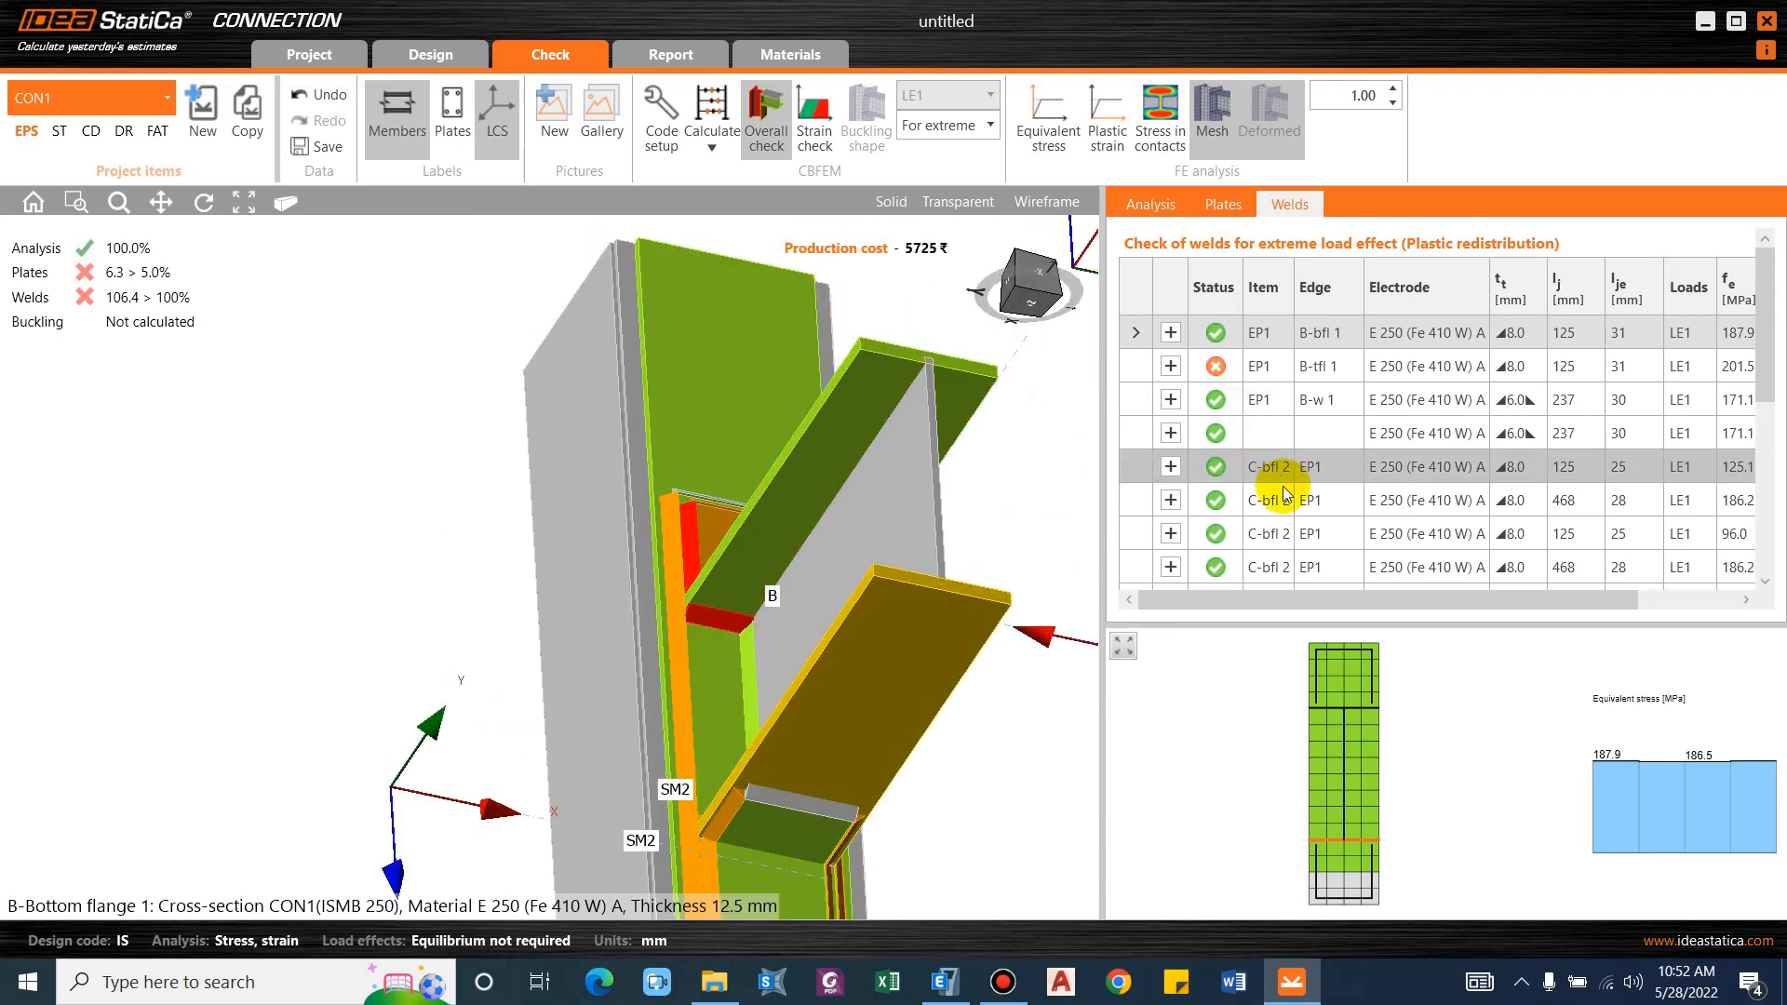
pyautogui.scroll(-5, 1284, 491)
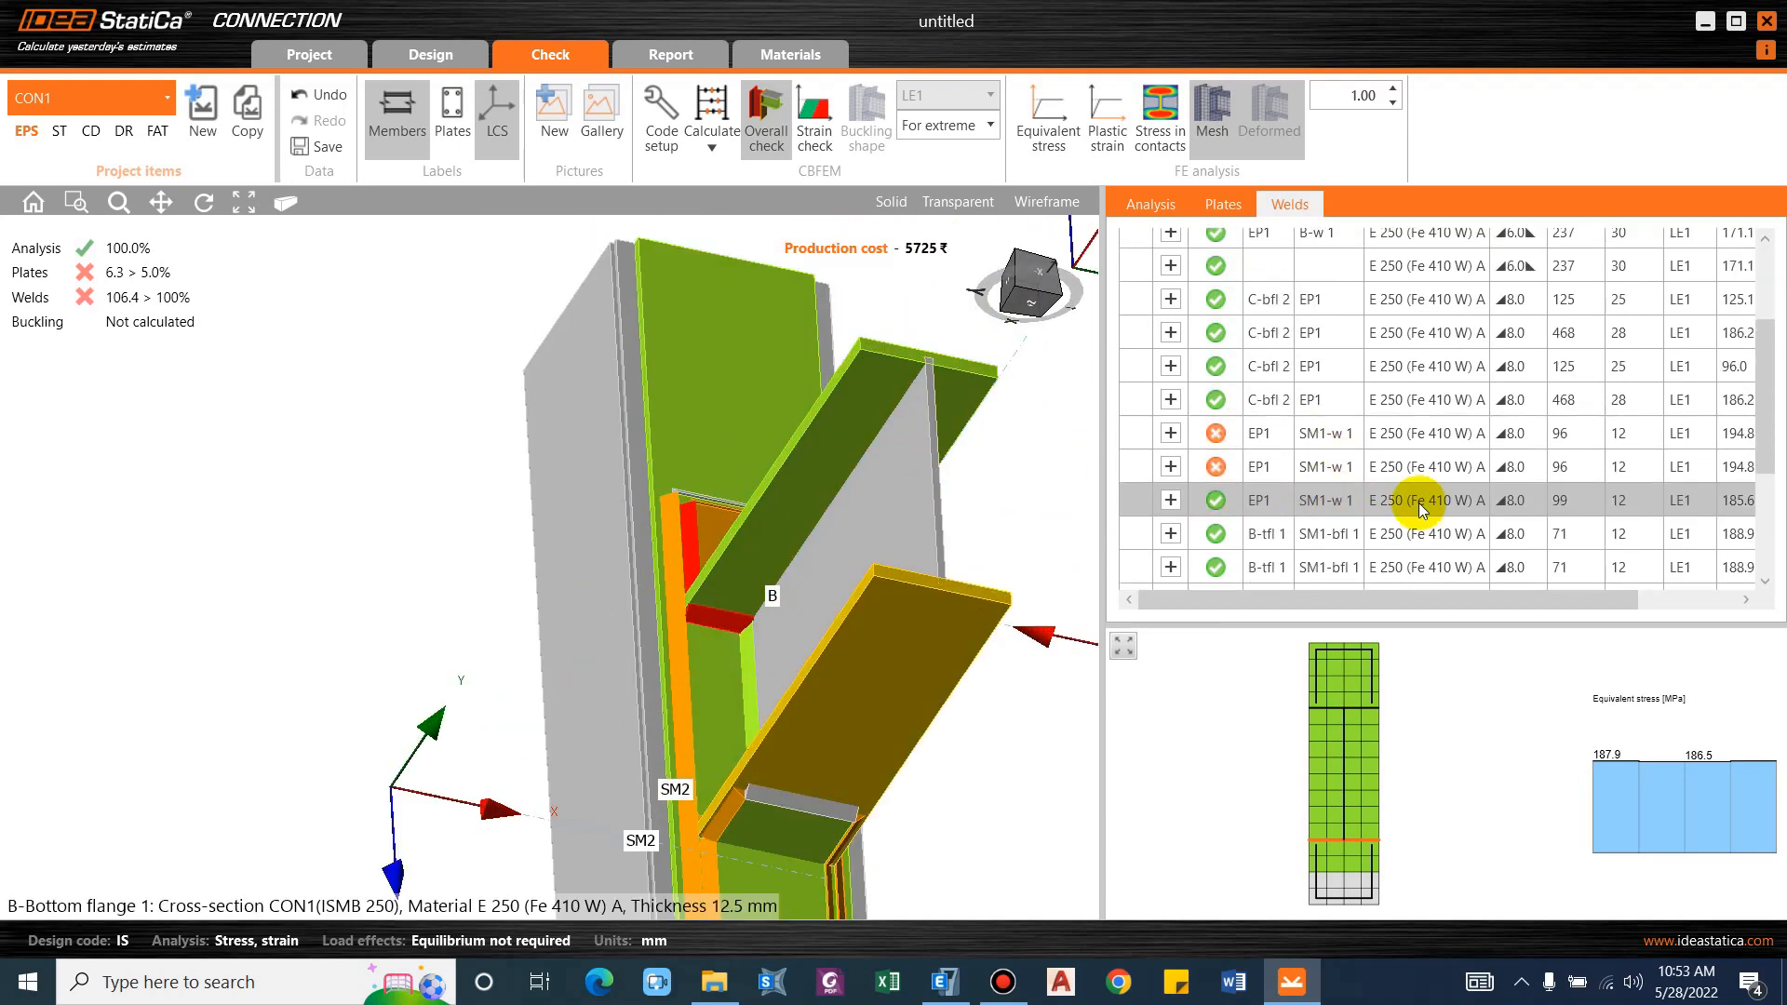
pyautogui.scroll(-1, 1303, 465)
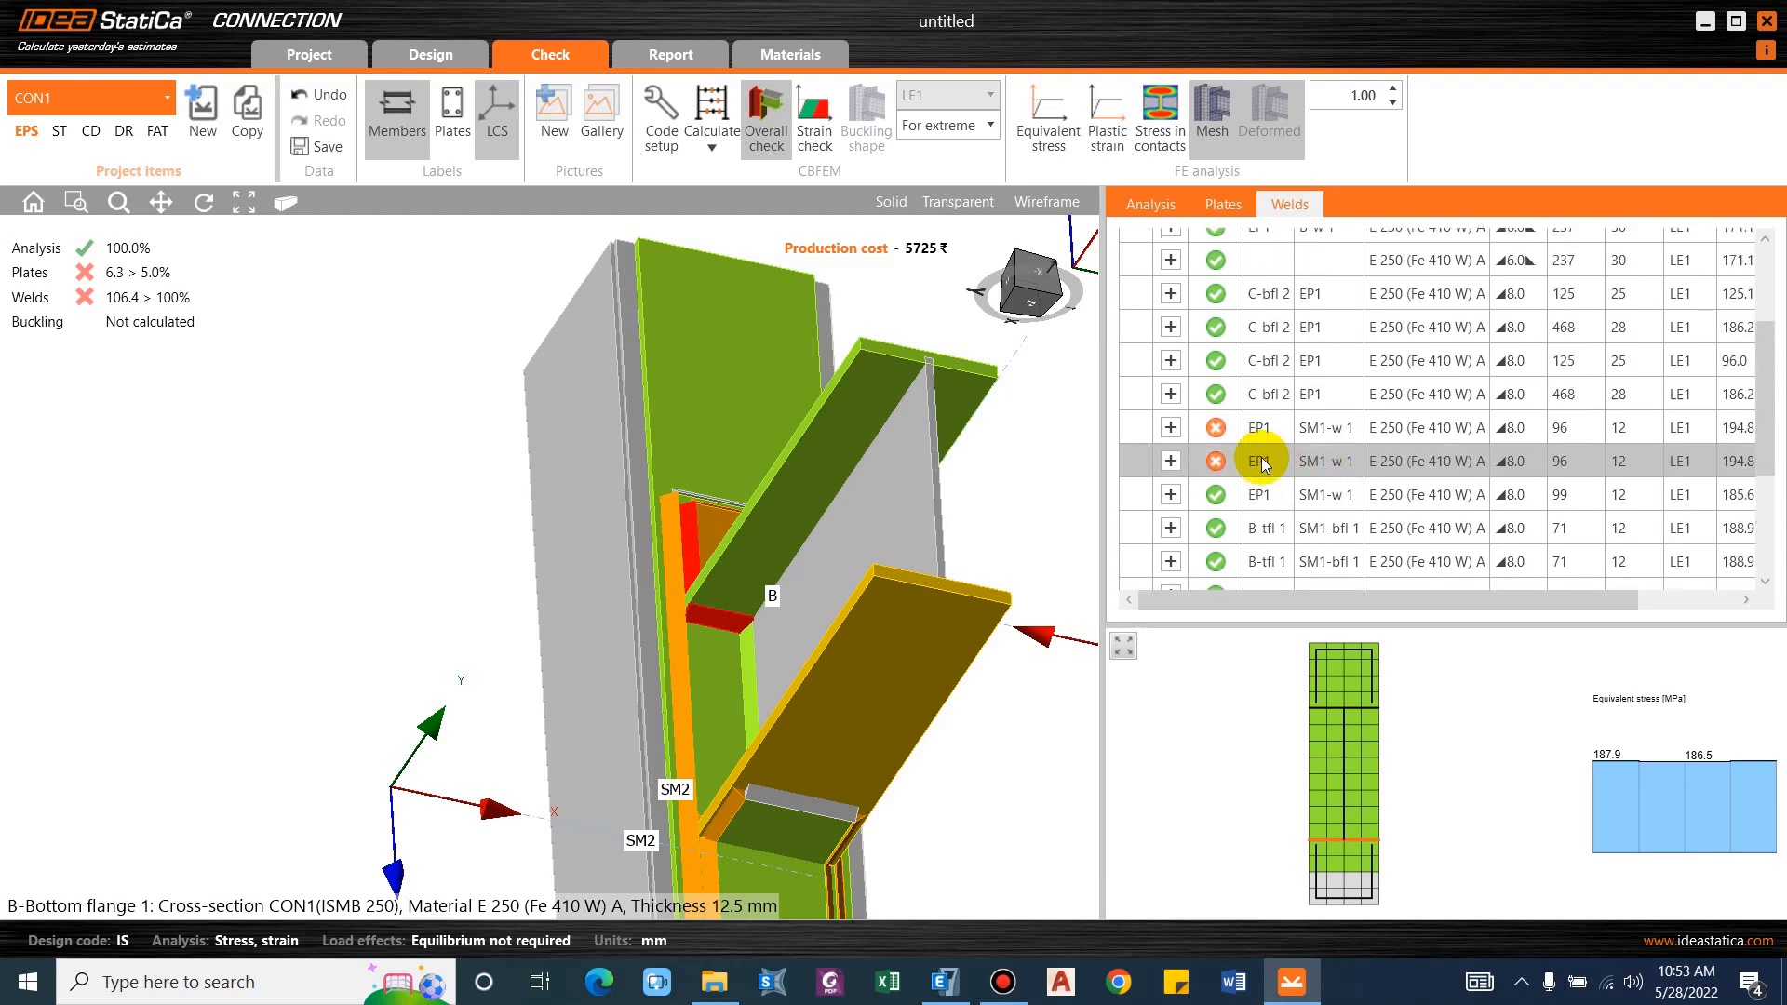
pyautogui.scroll(6, 1262, 462)
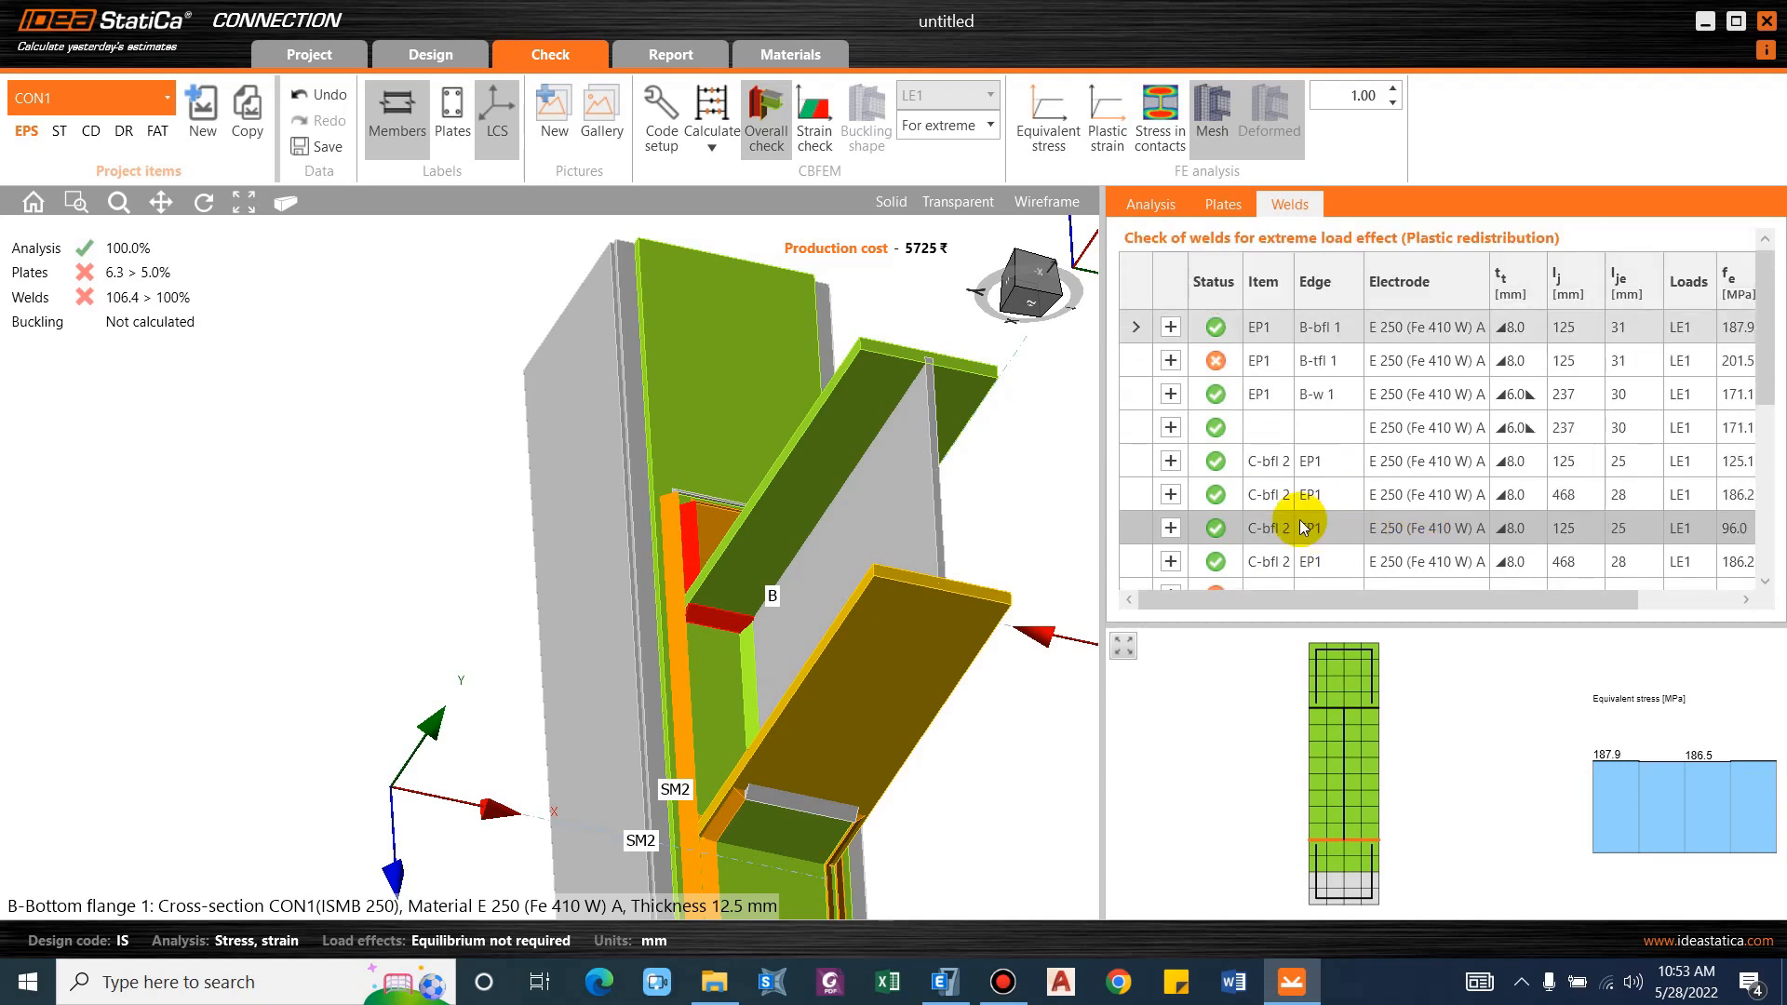
pyautogui.moveTo(774, 477); pyautogui.dragTo(860, 633, button='right')
pyautogui.scroll(2, 744, 390)
pyautogui.moveTo(628, 303); pyautogui.dragTo(643, 411, button='middle')
pyautogui.scroll(5, 523, 382)
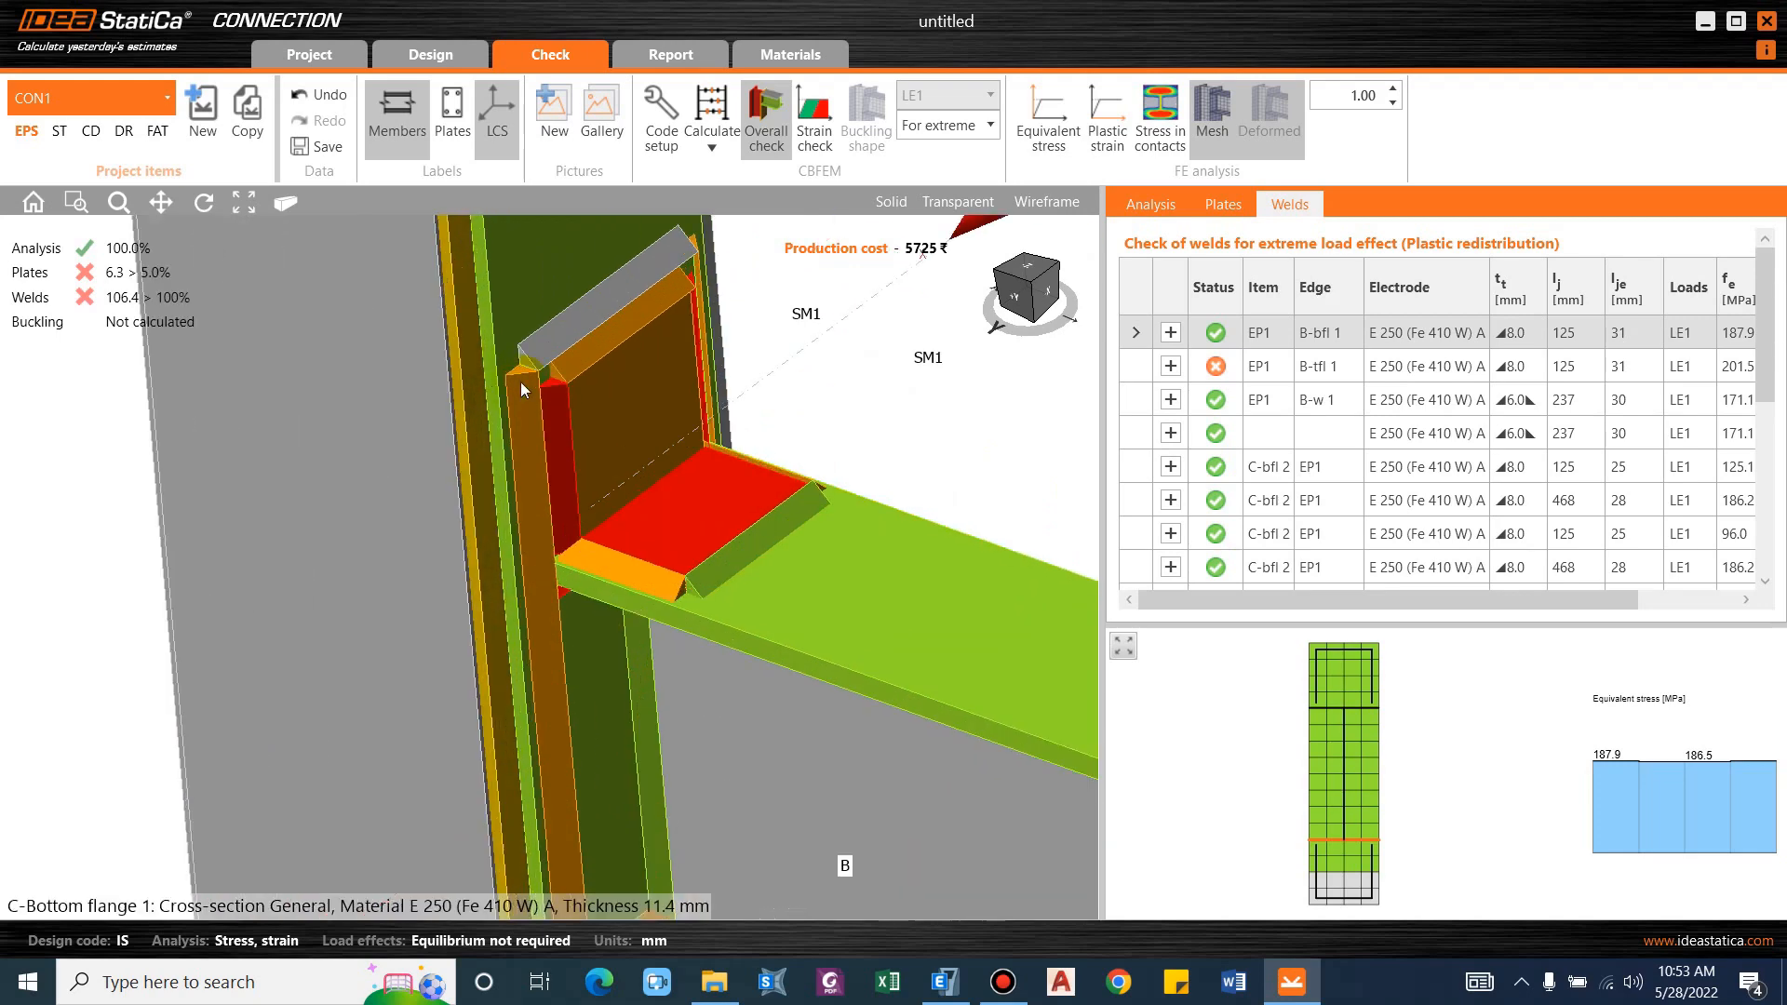
pyautogui.scroll(-2, 622, 369)
pyautogui.moveTo(622, 368); pyautogui.dragTo(798, 503, button='right')
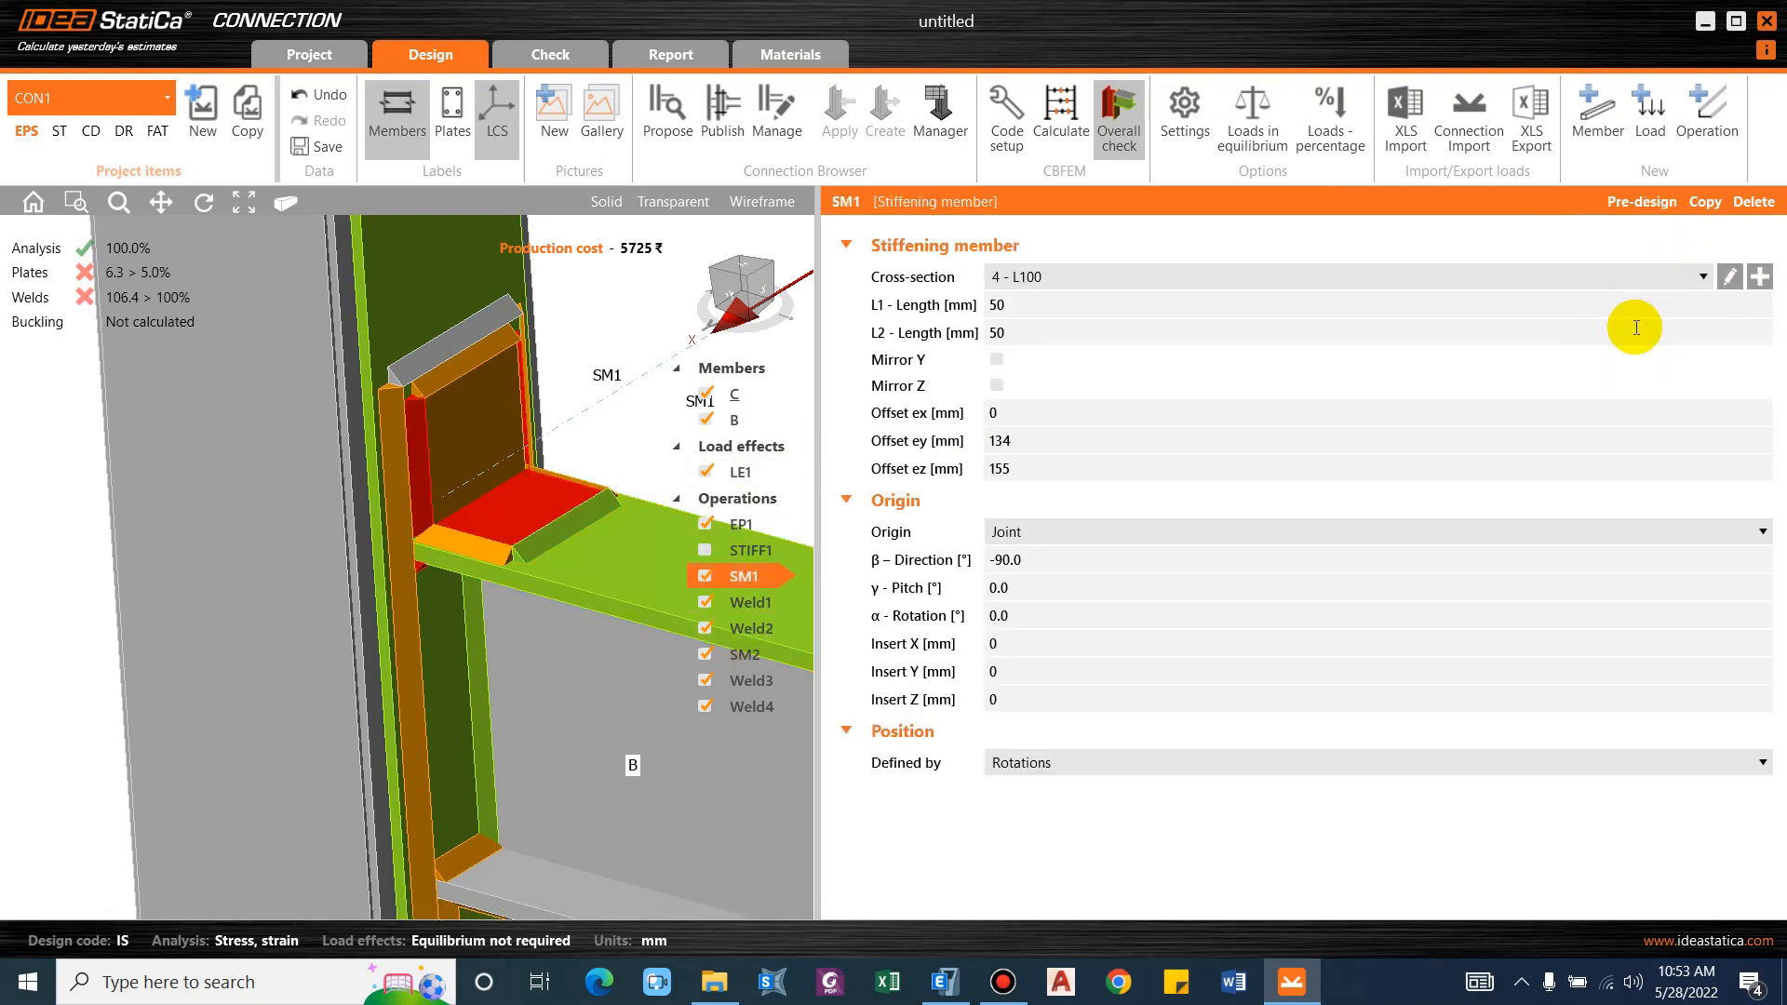
# Set the thickness of both SM1's L100 angle section and end plate EP1 to 10 mm.
pyautogui.click(1729, 277)
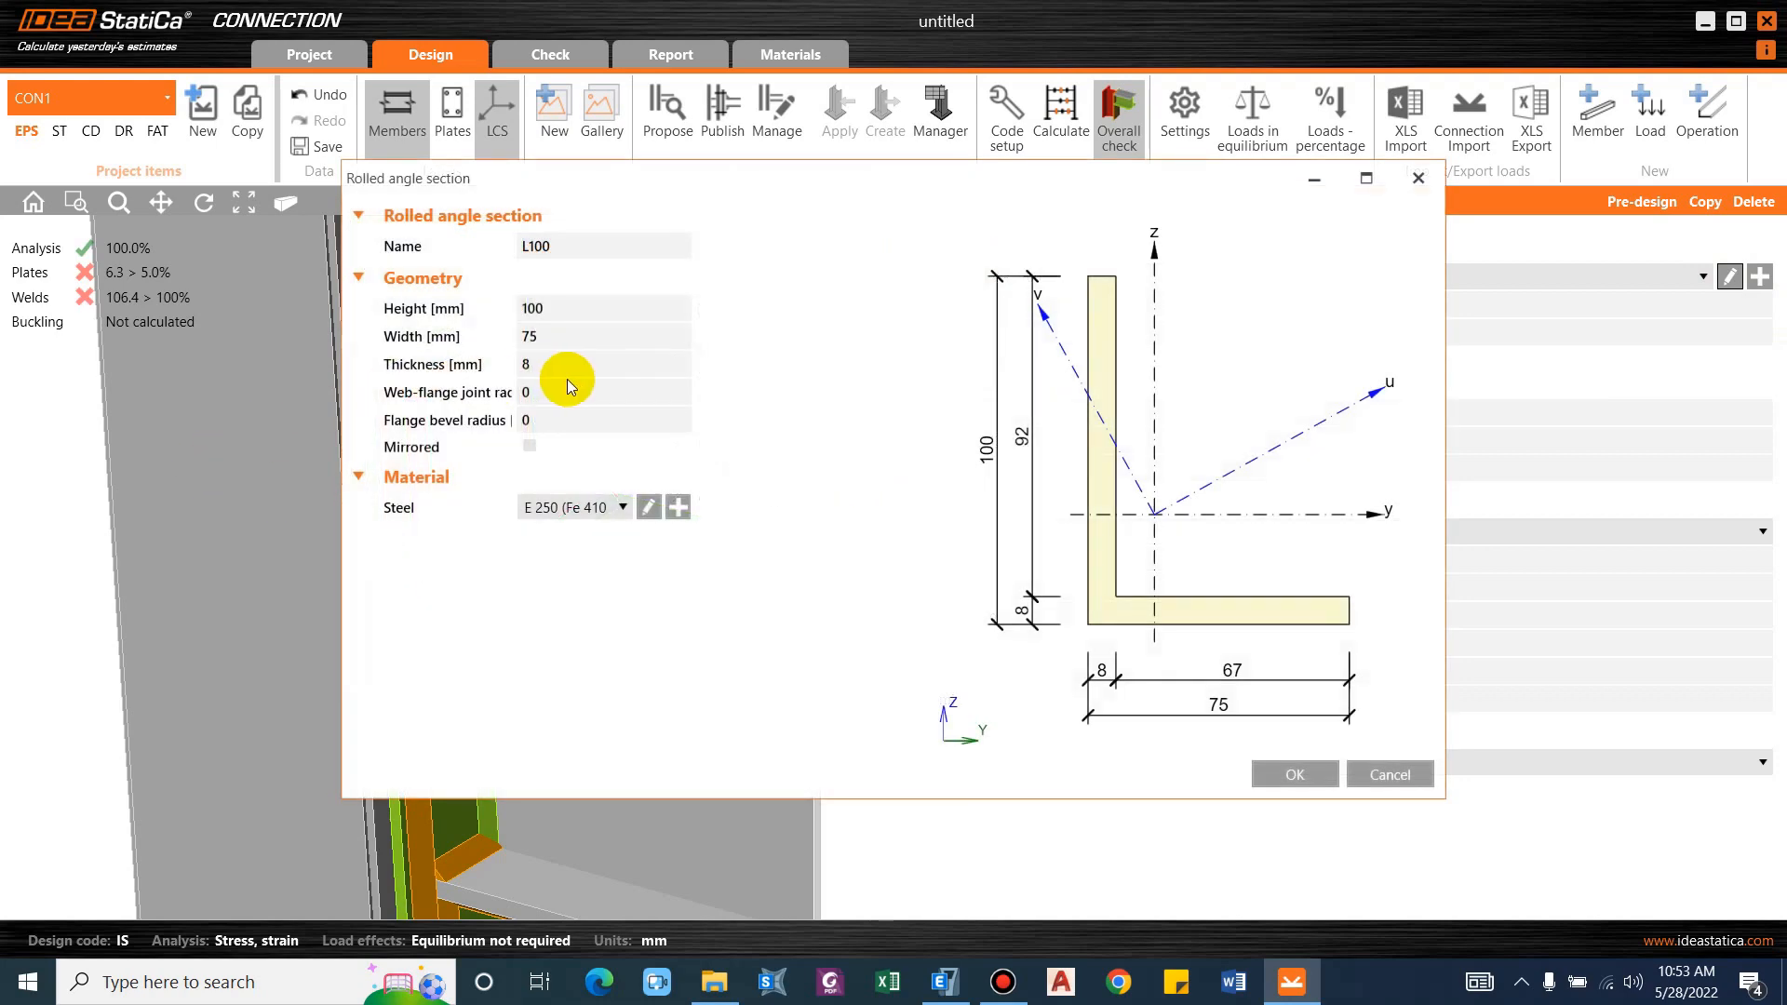
pyautogui.click(554, 365)
pyautogui.write('10')
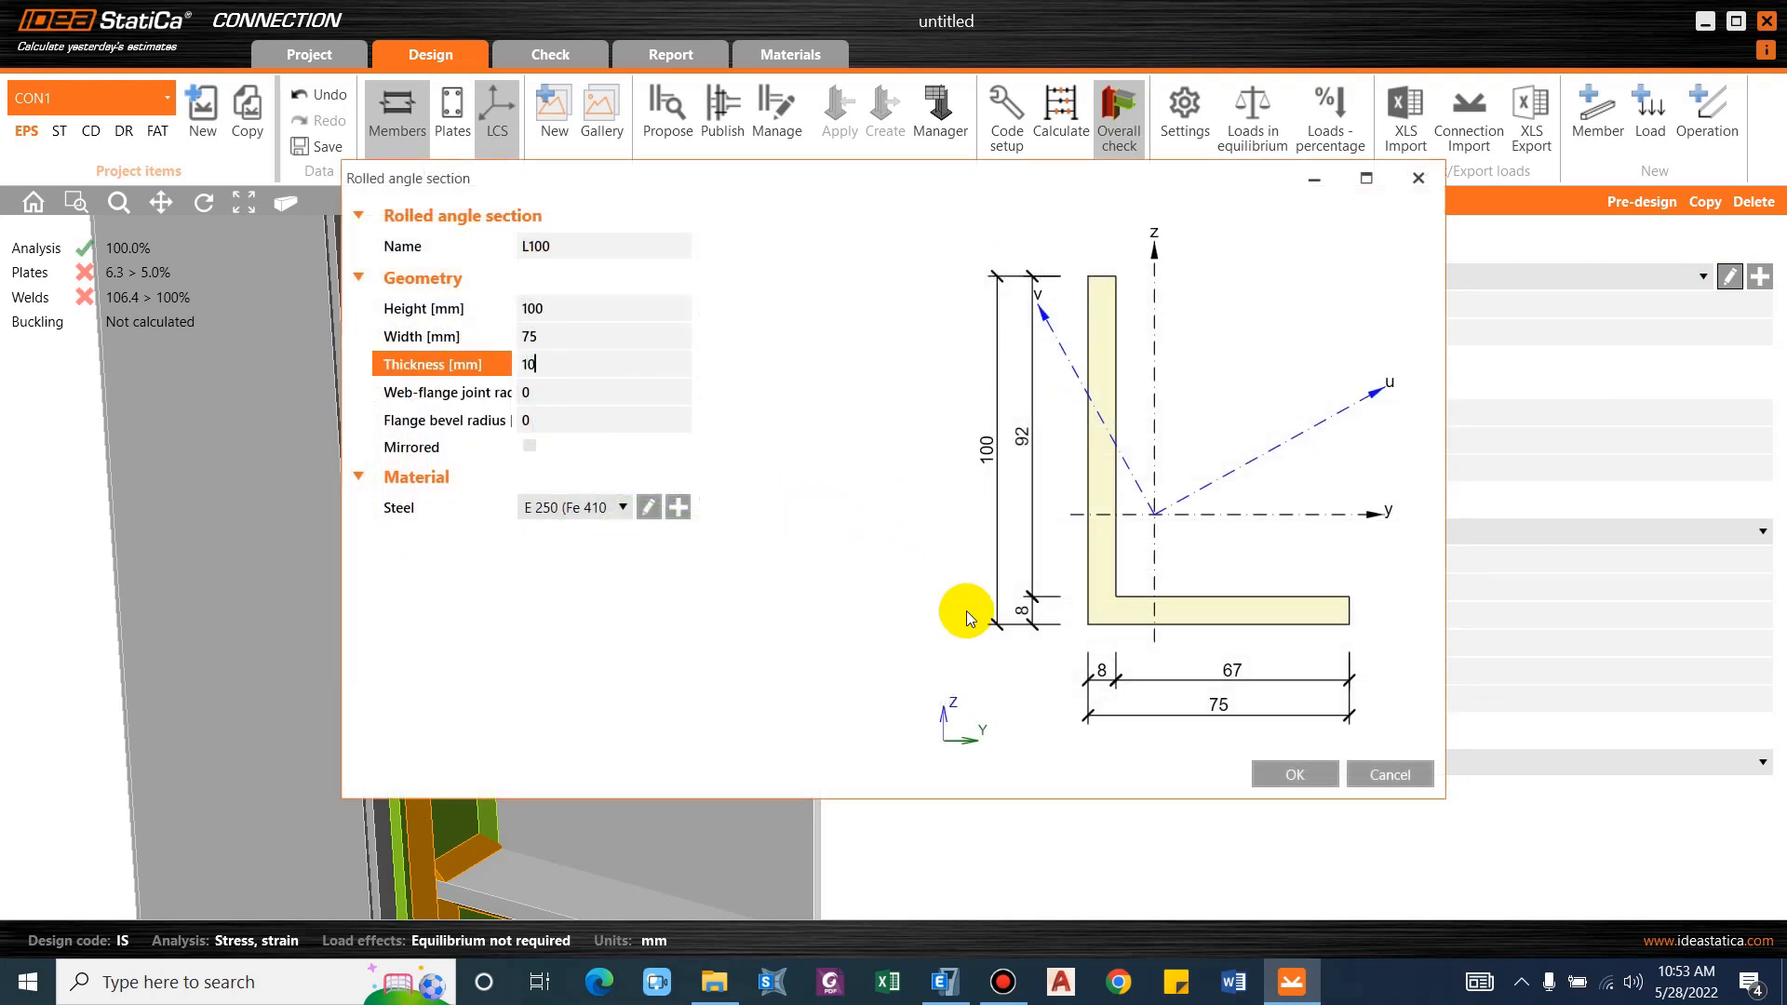
pyautogui.click(1294, 774)
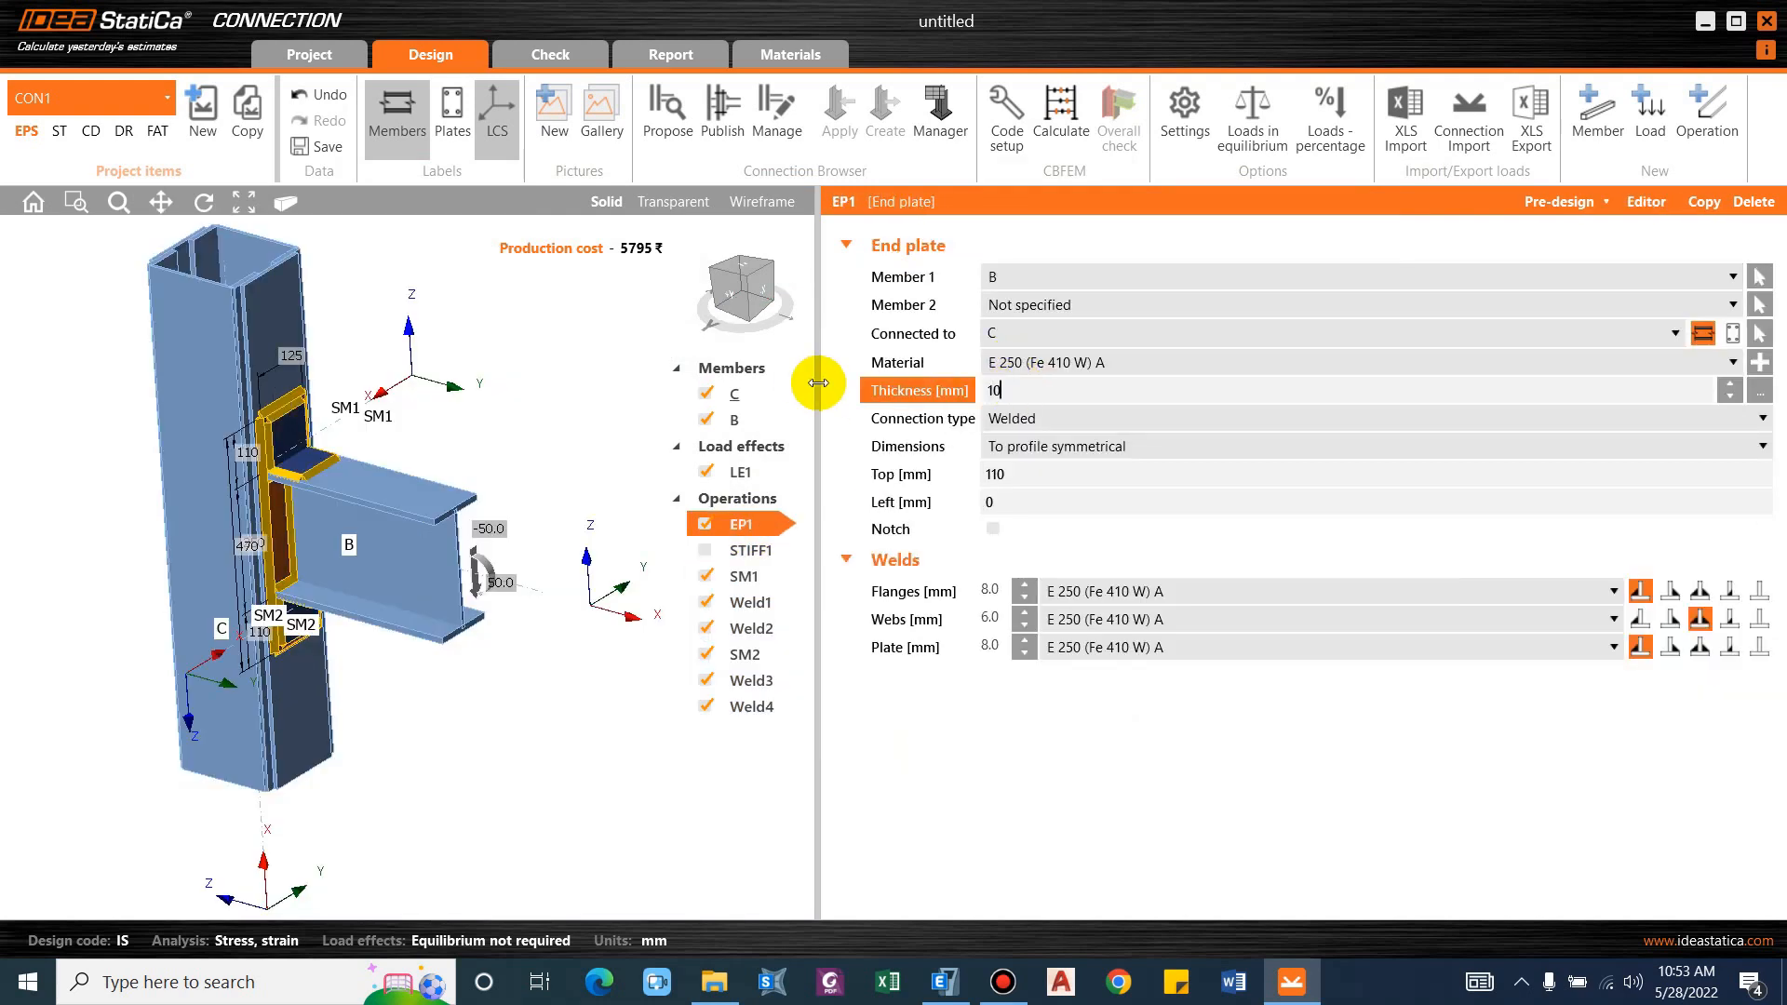
pyautogui.press('Tab')
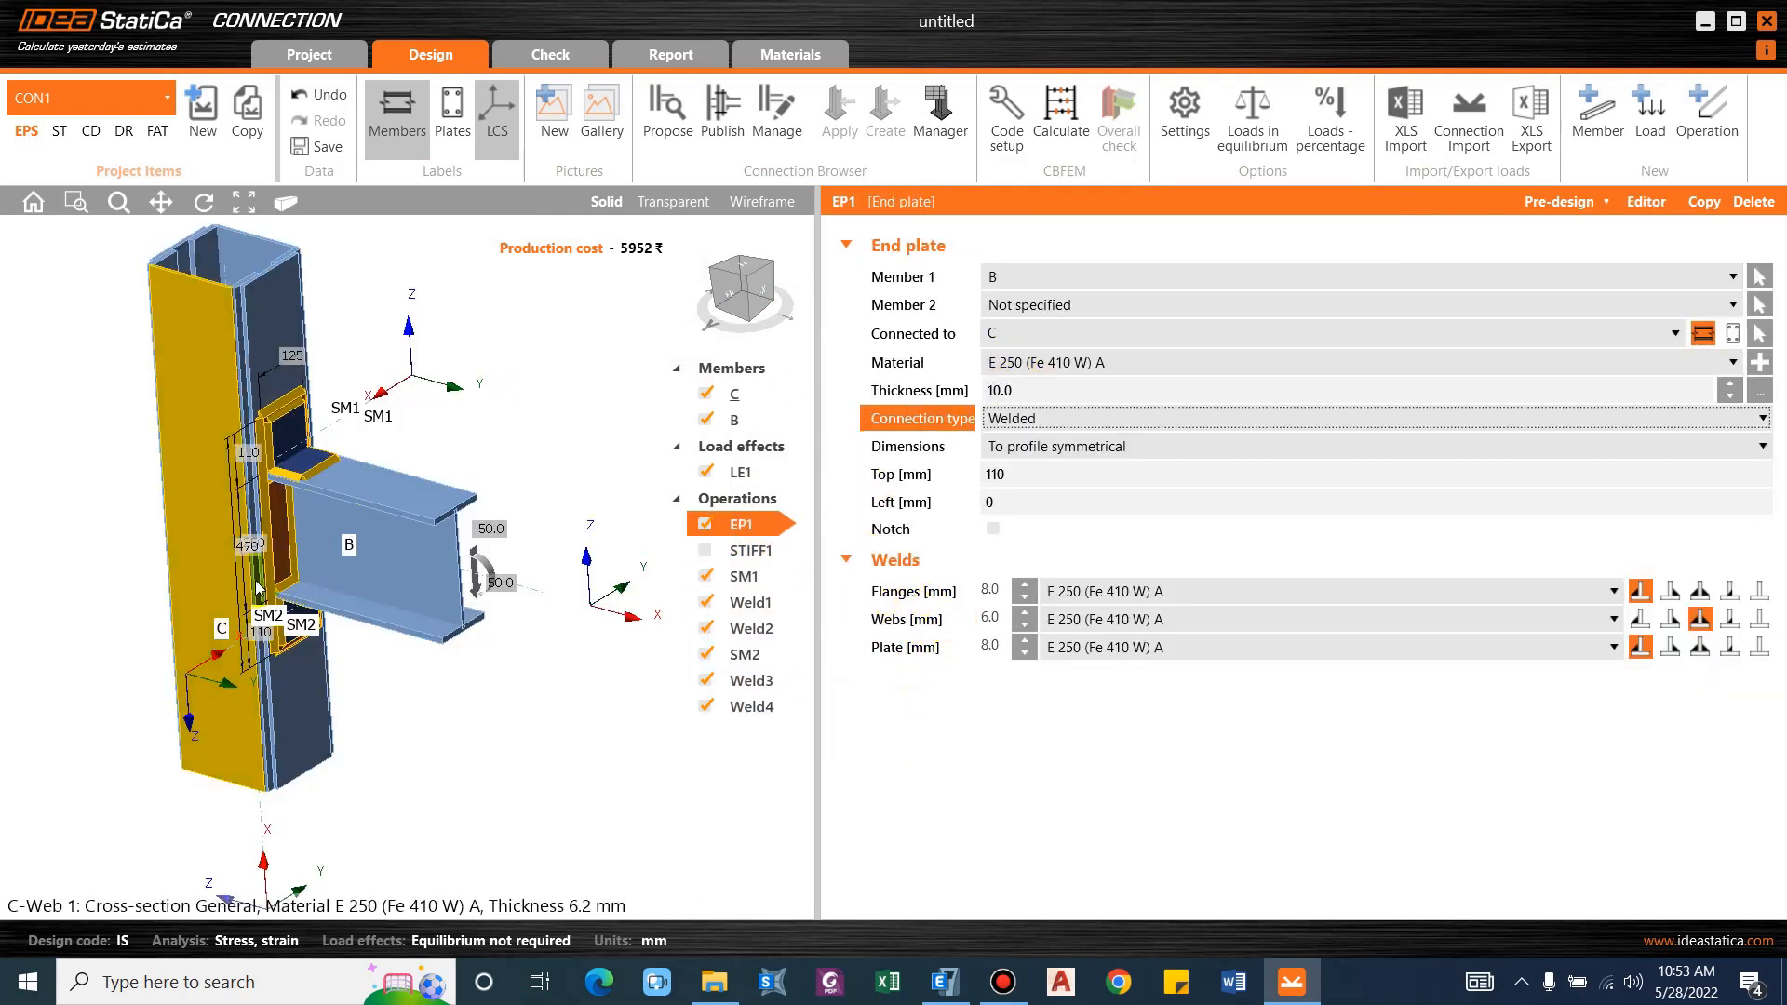
# Check the angle section dimensions assigned to stiffening member SM2.
pyautogui.scroll(3, 321, 511)
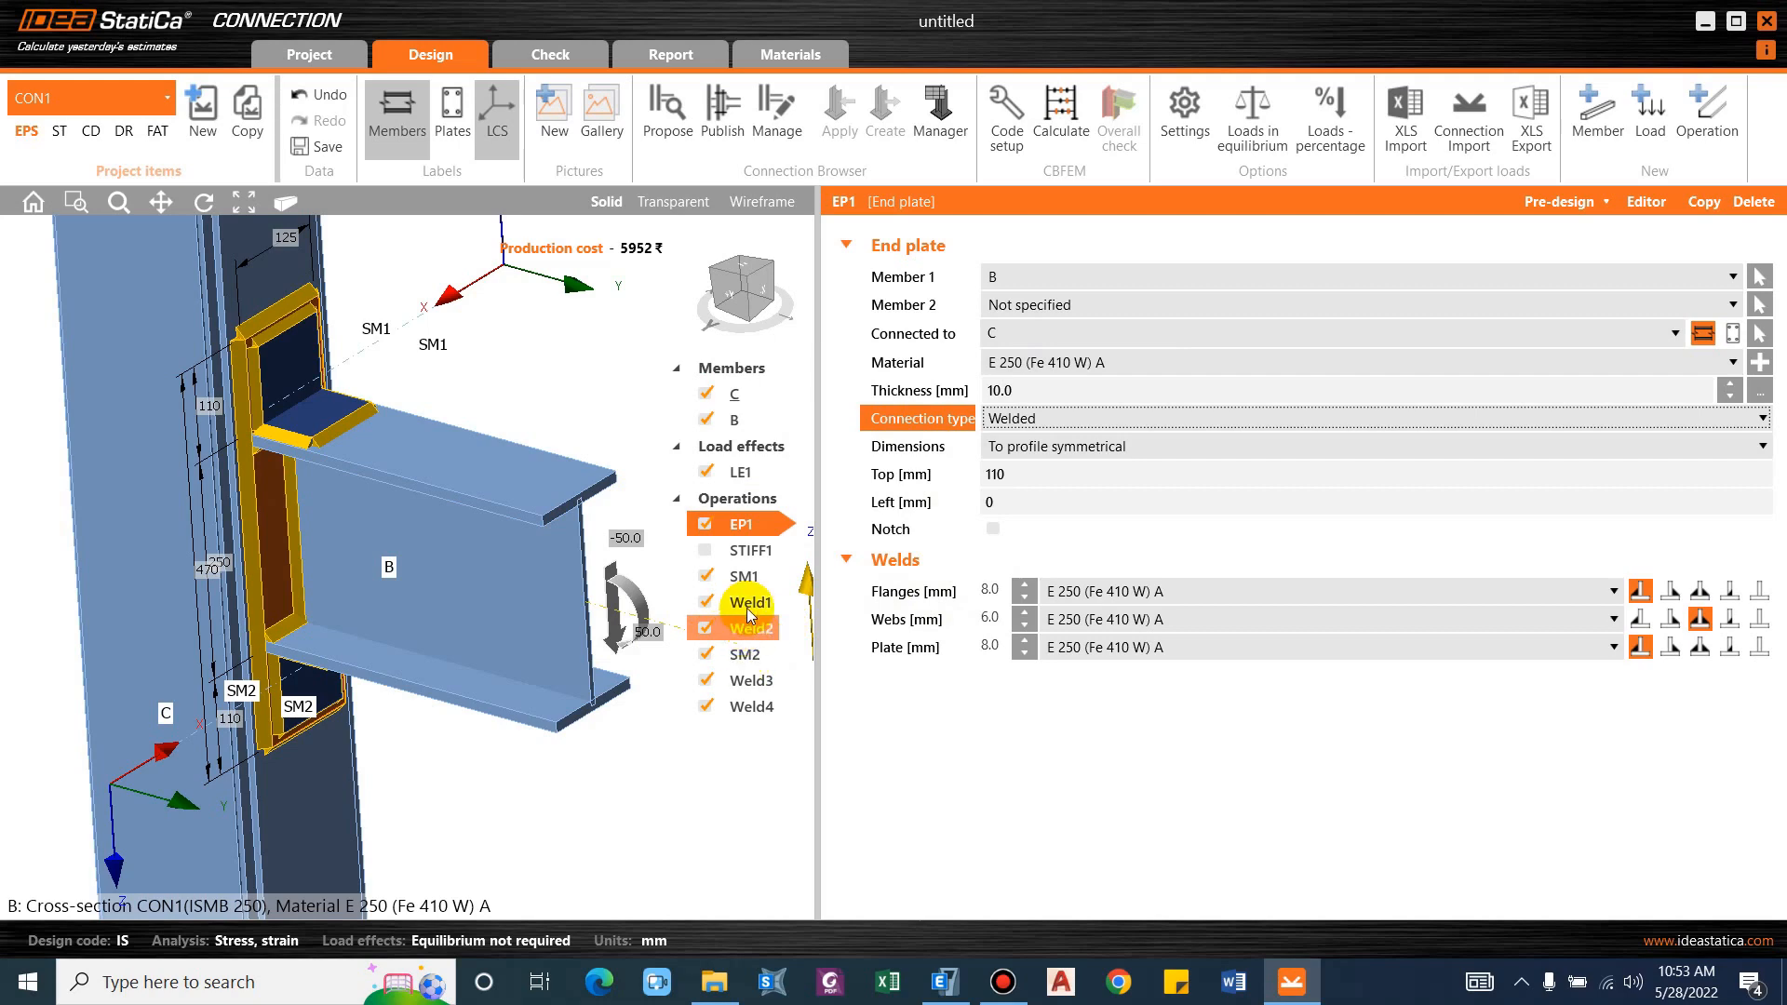
pyautogui.click(742, 655)
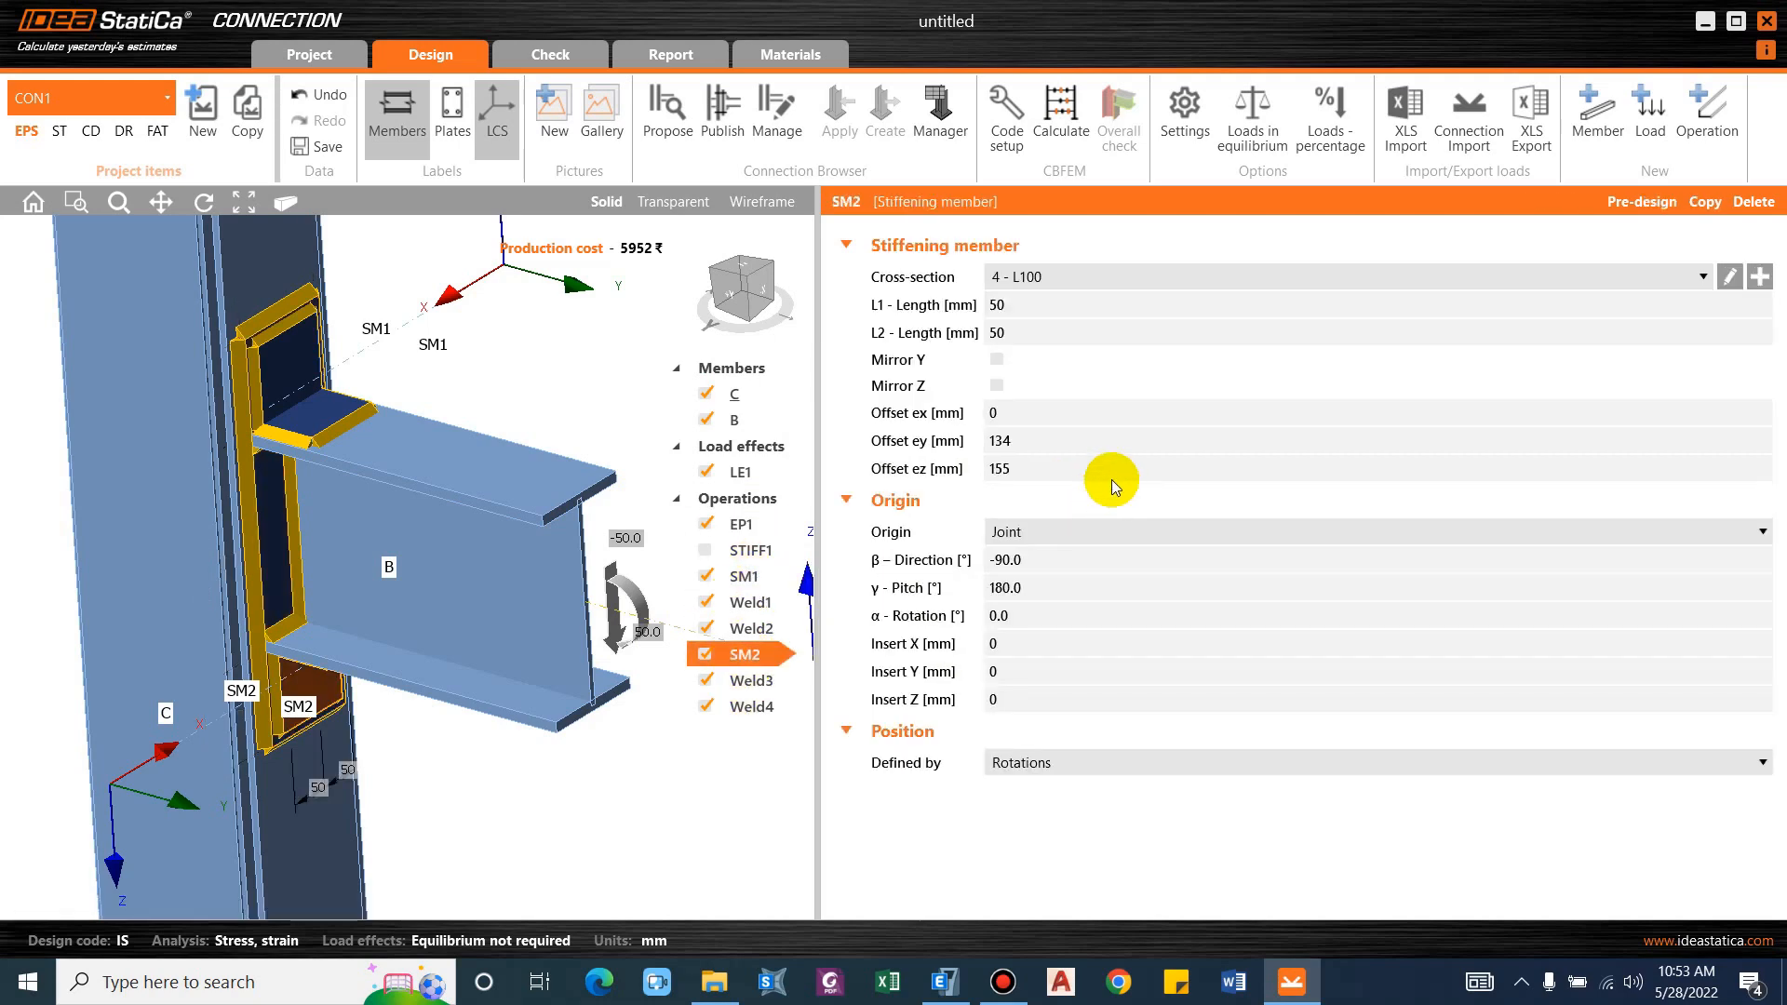
pyautogui.click(1731, 279)
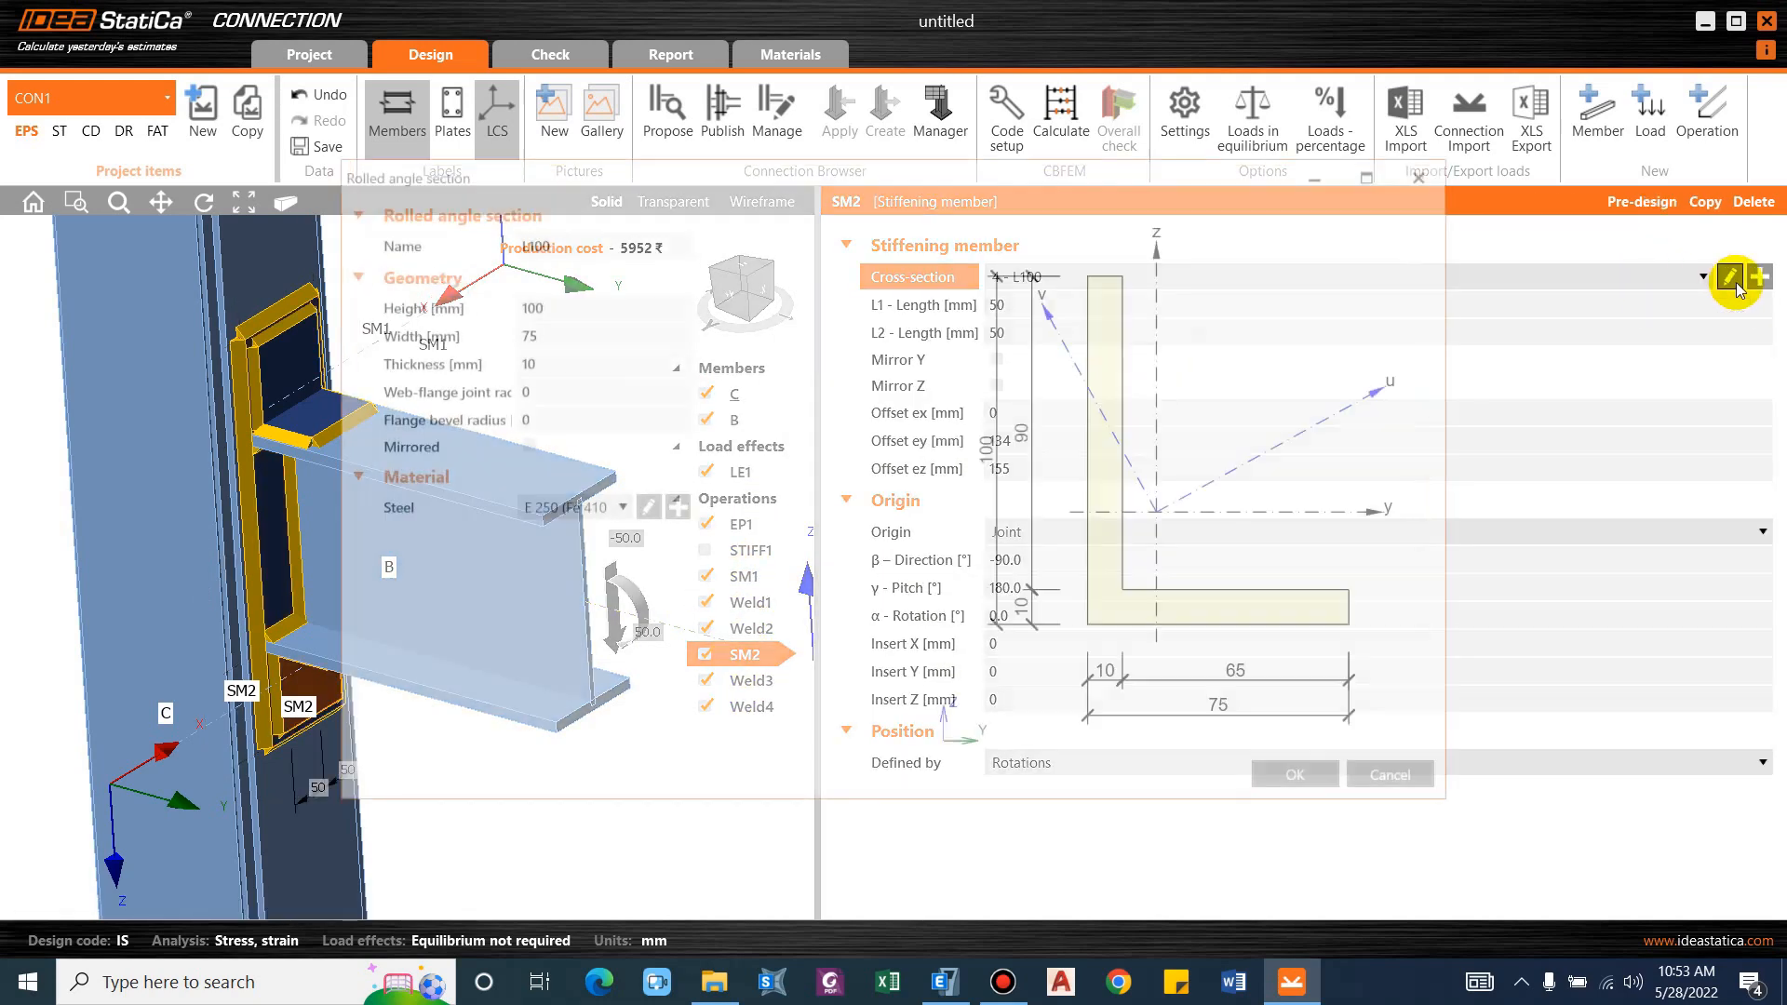
pyautogui.click(1298, 774)
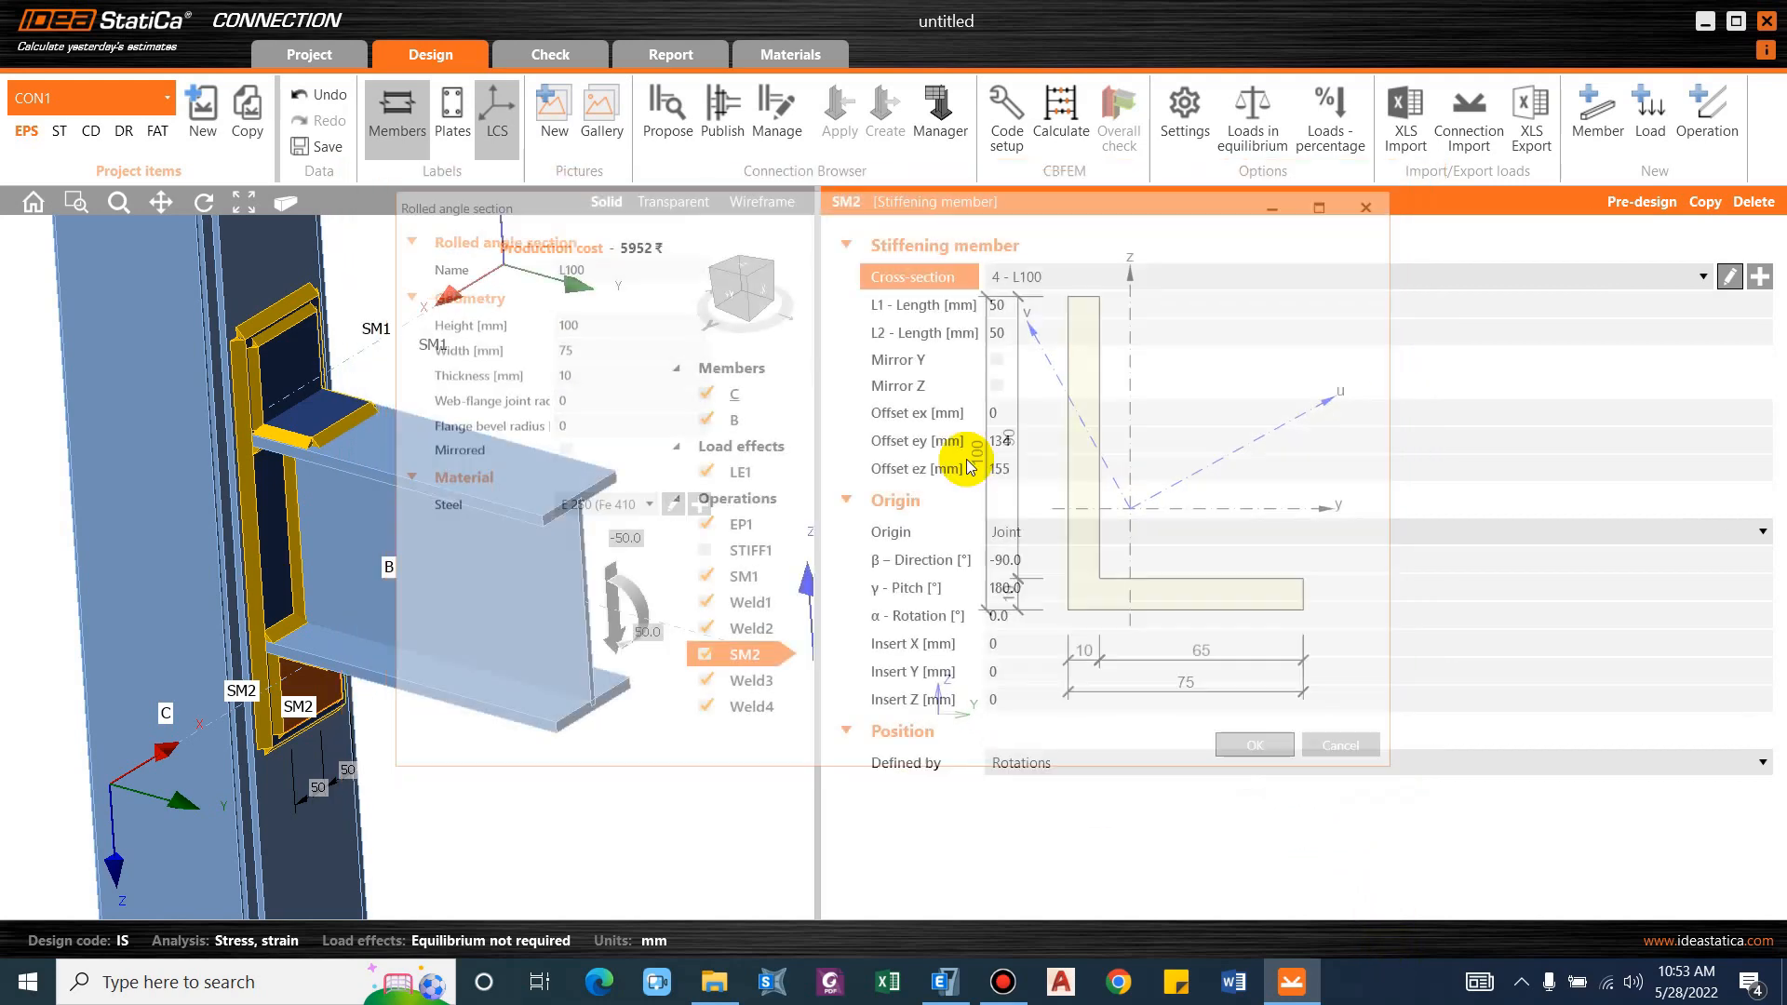
# Check the settings of Weld1 and Weld2, then recalculate the connection.
pyautogui.click(750, 603)
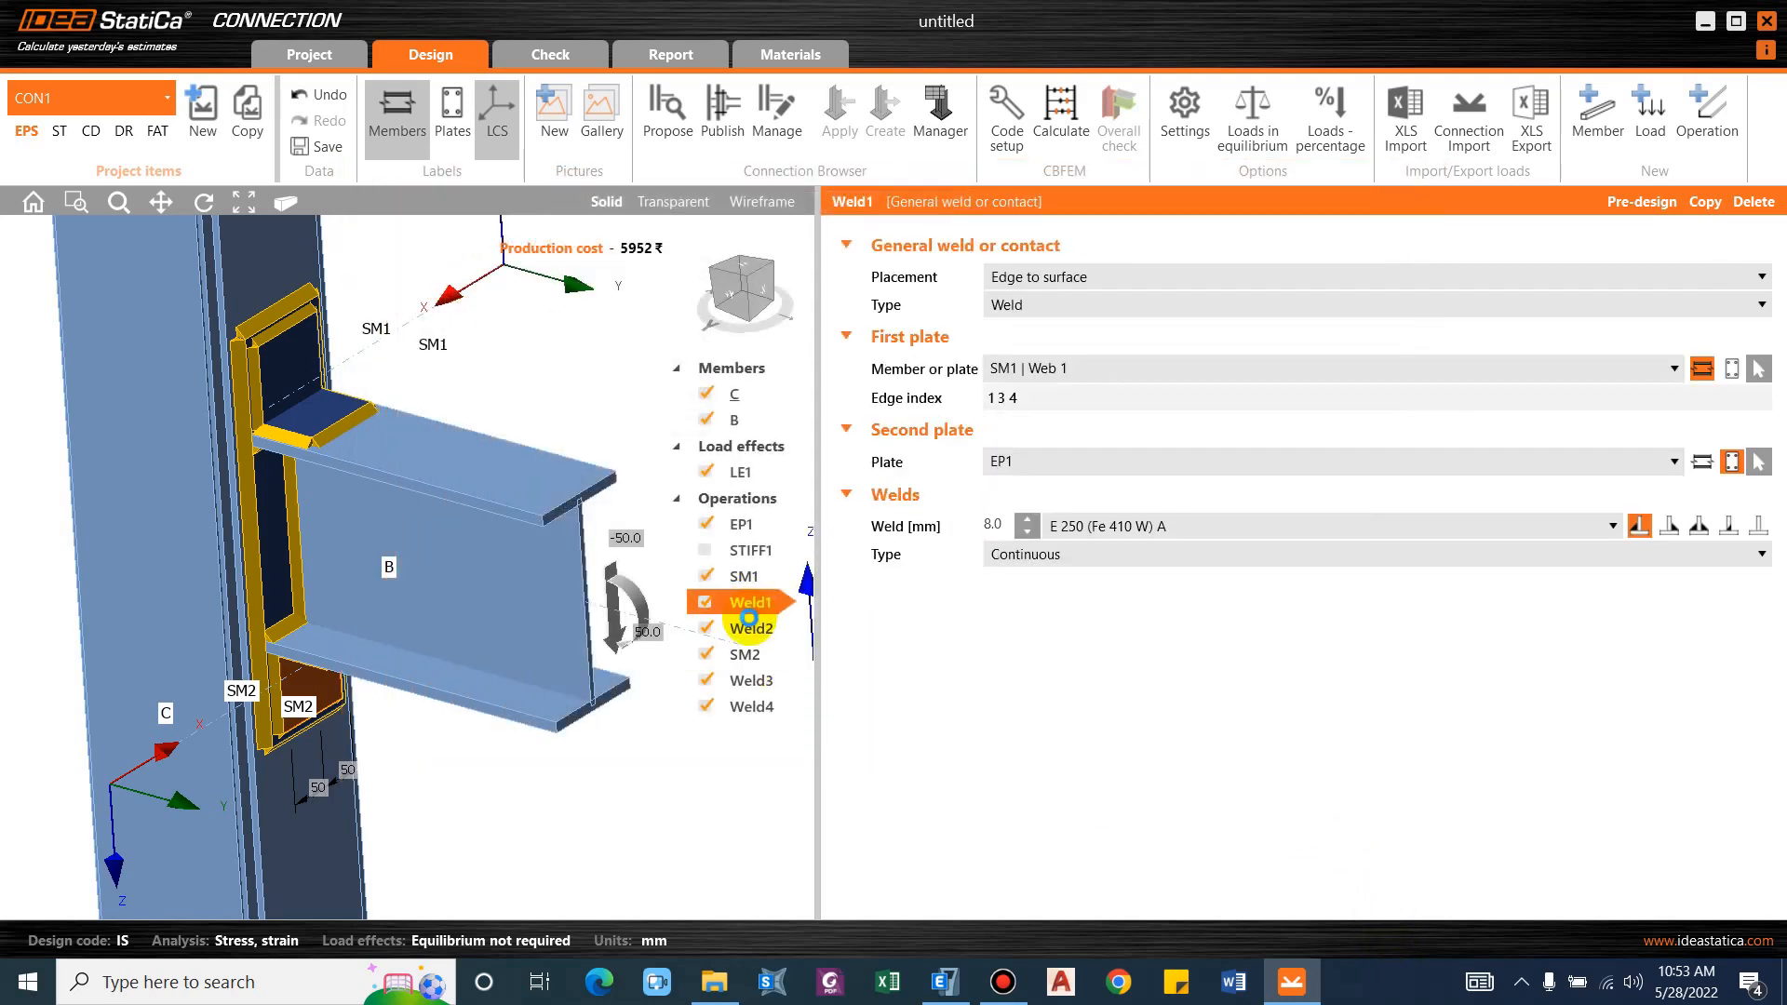
pyautogui.click(751, 629)
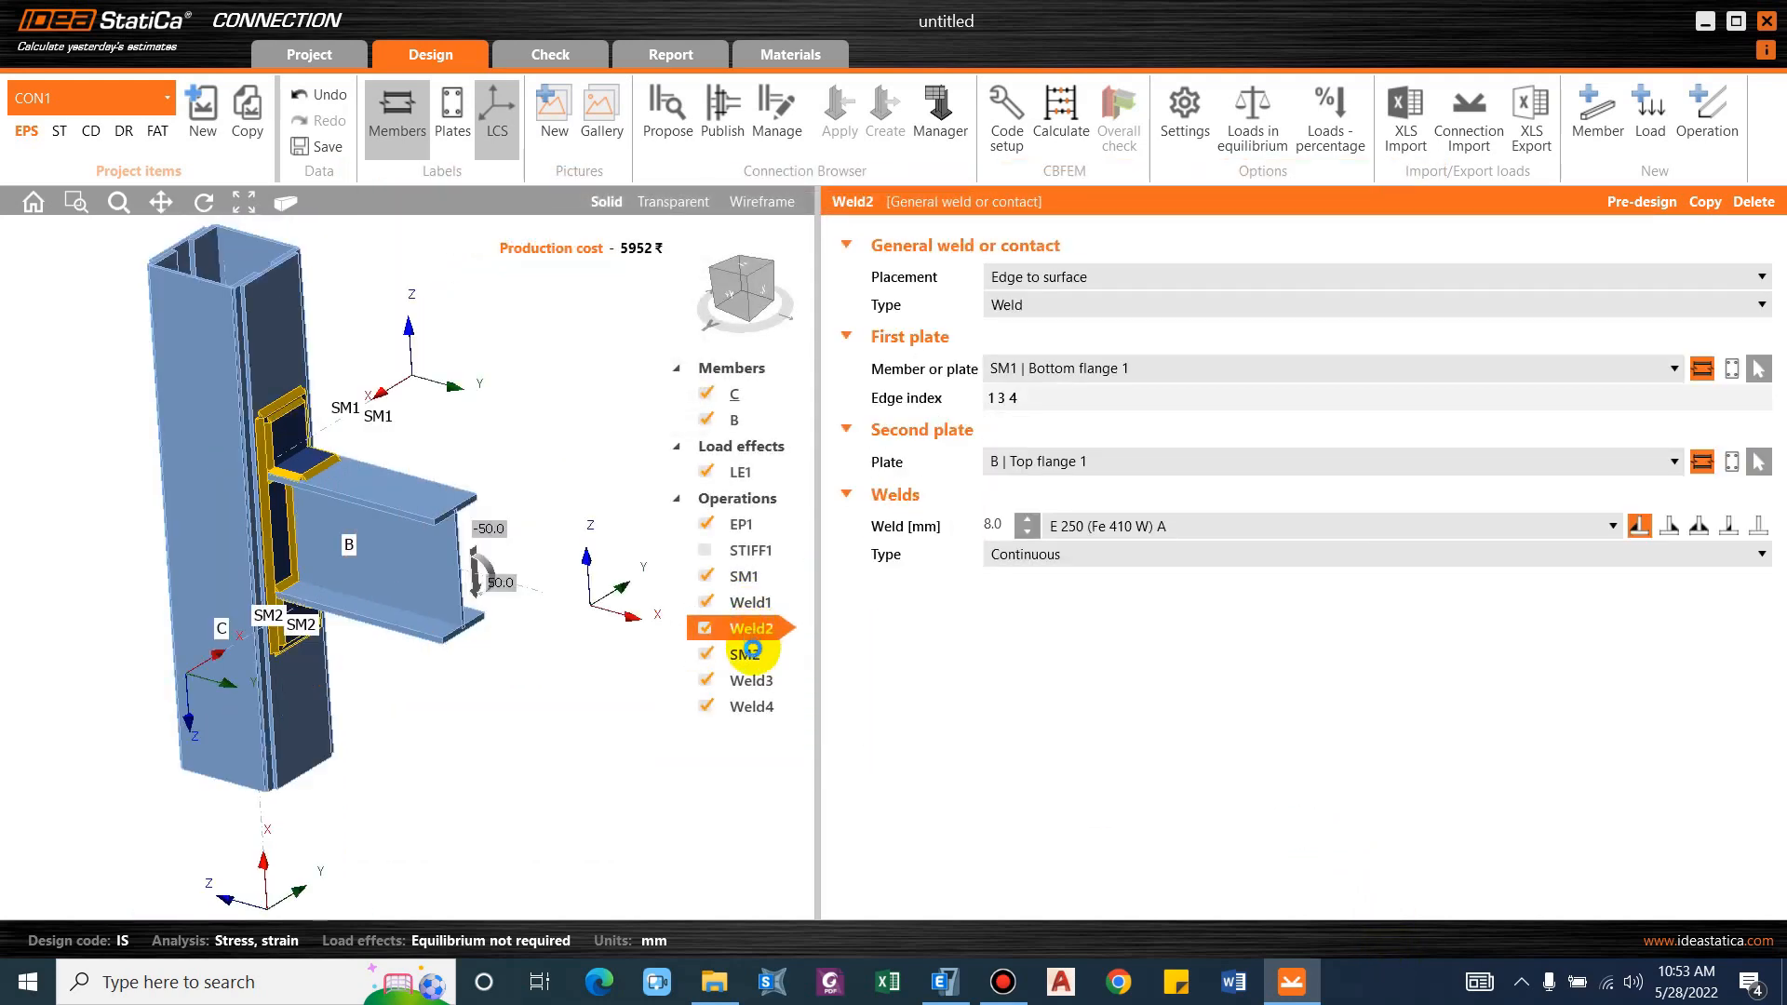
pyautogui.click(1057, 128)
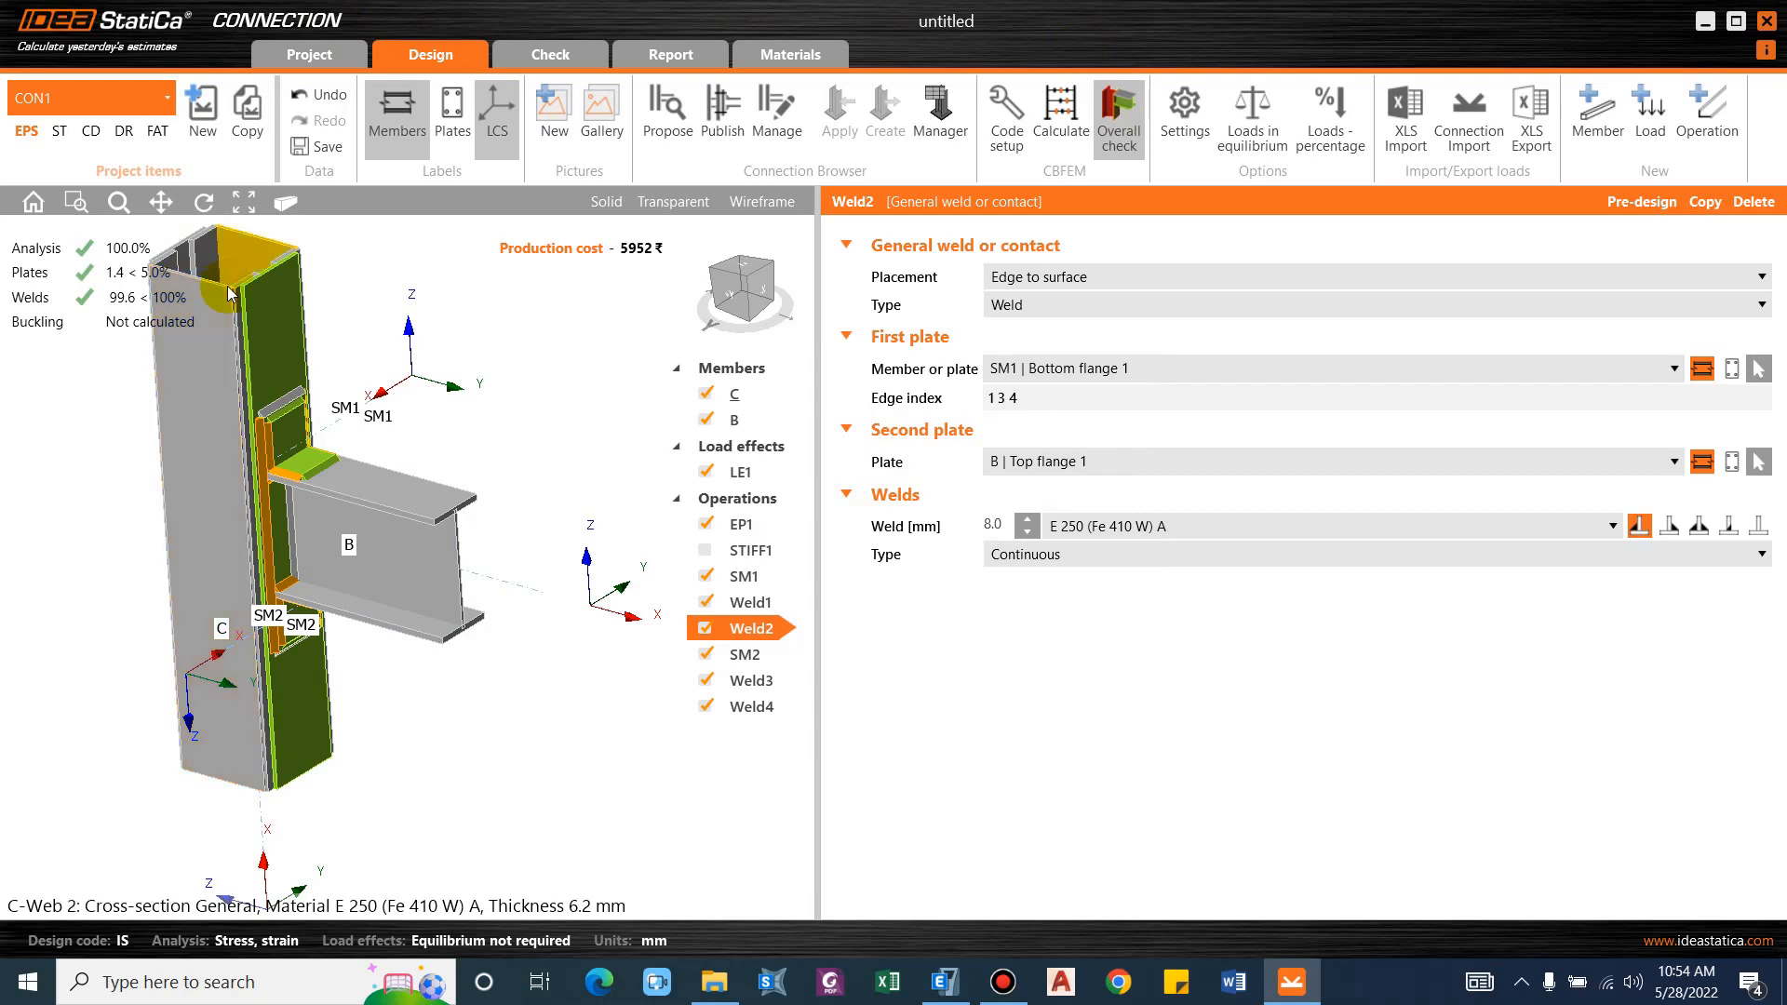
# Copy beam B to create a second beam member at the column joint.
pyautogui.moveTo(224, 300); pyautogui.dragTo(471, 456, button='right')
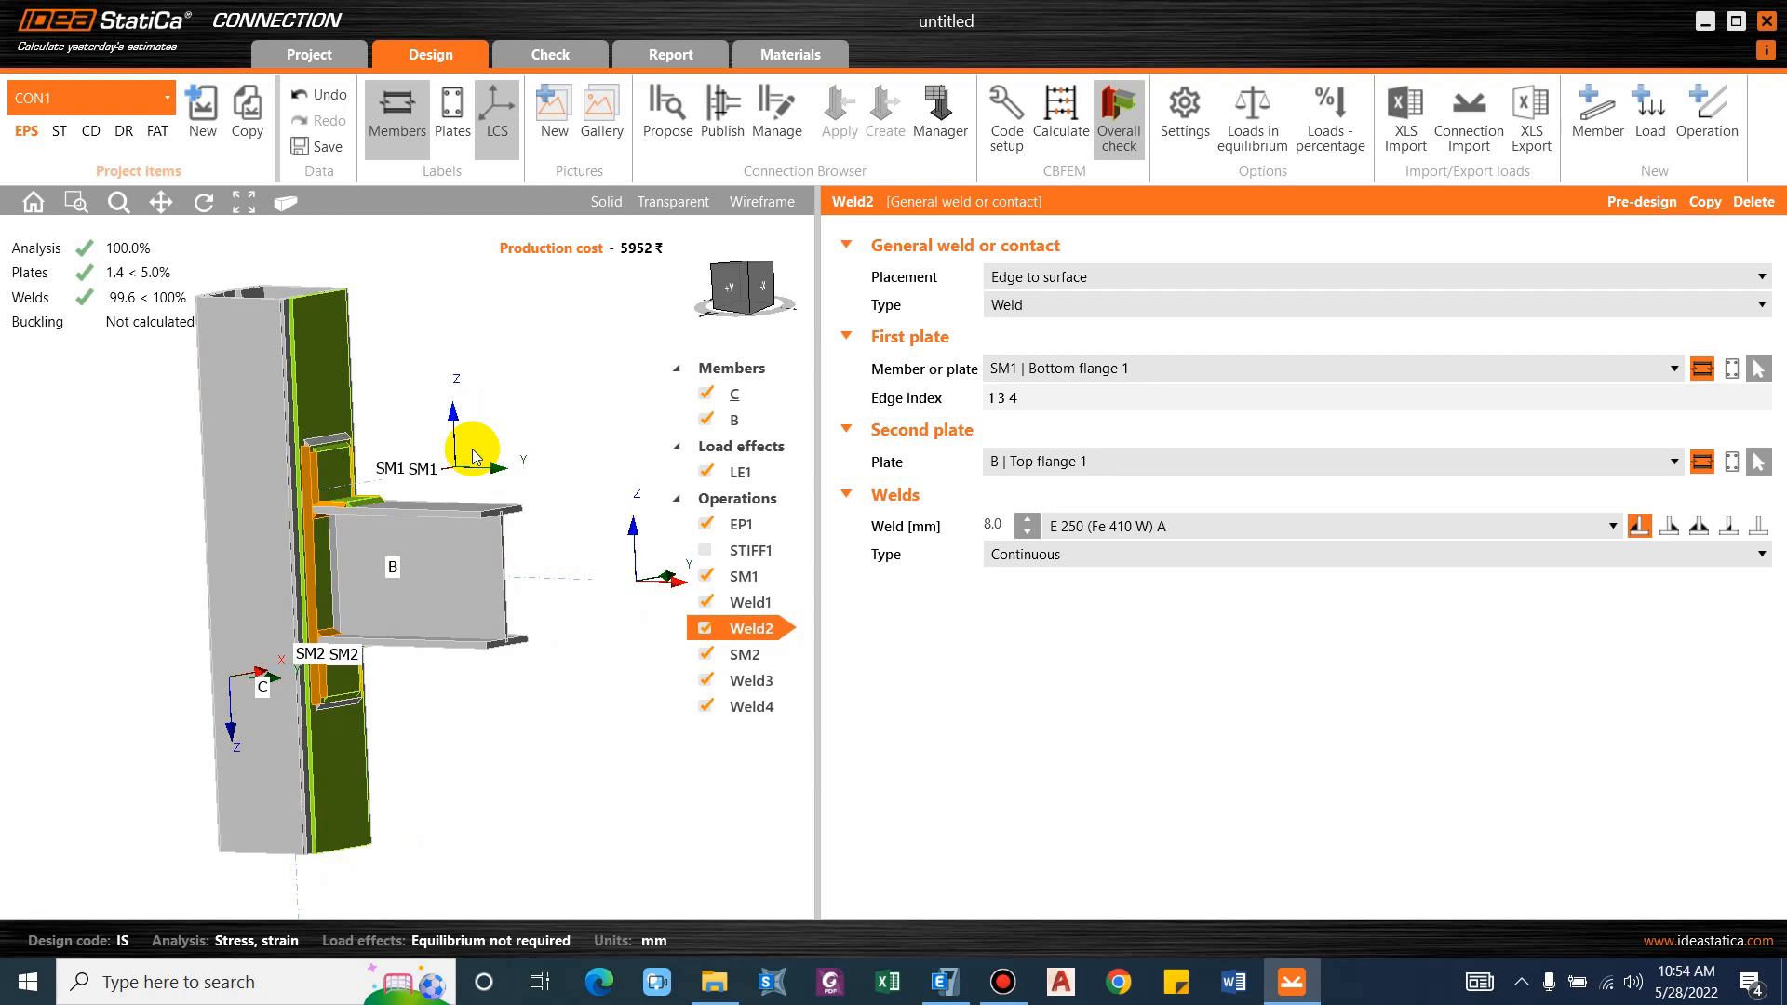
pyautogui.scroll(-2, 257, 549)
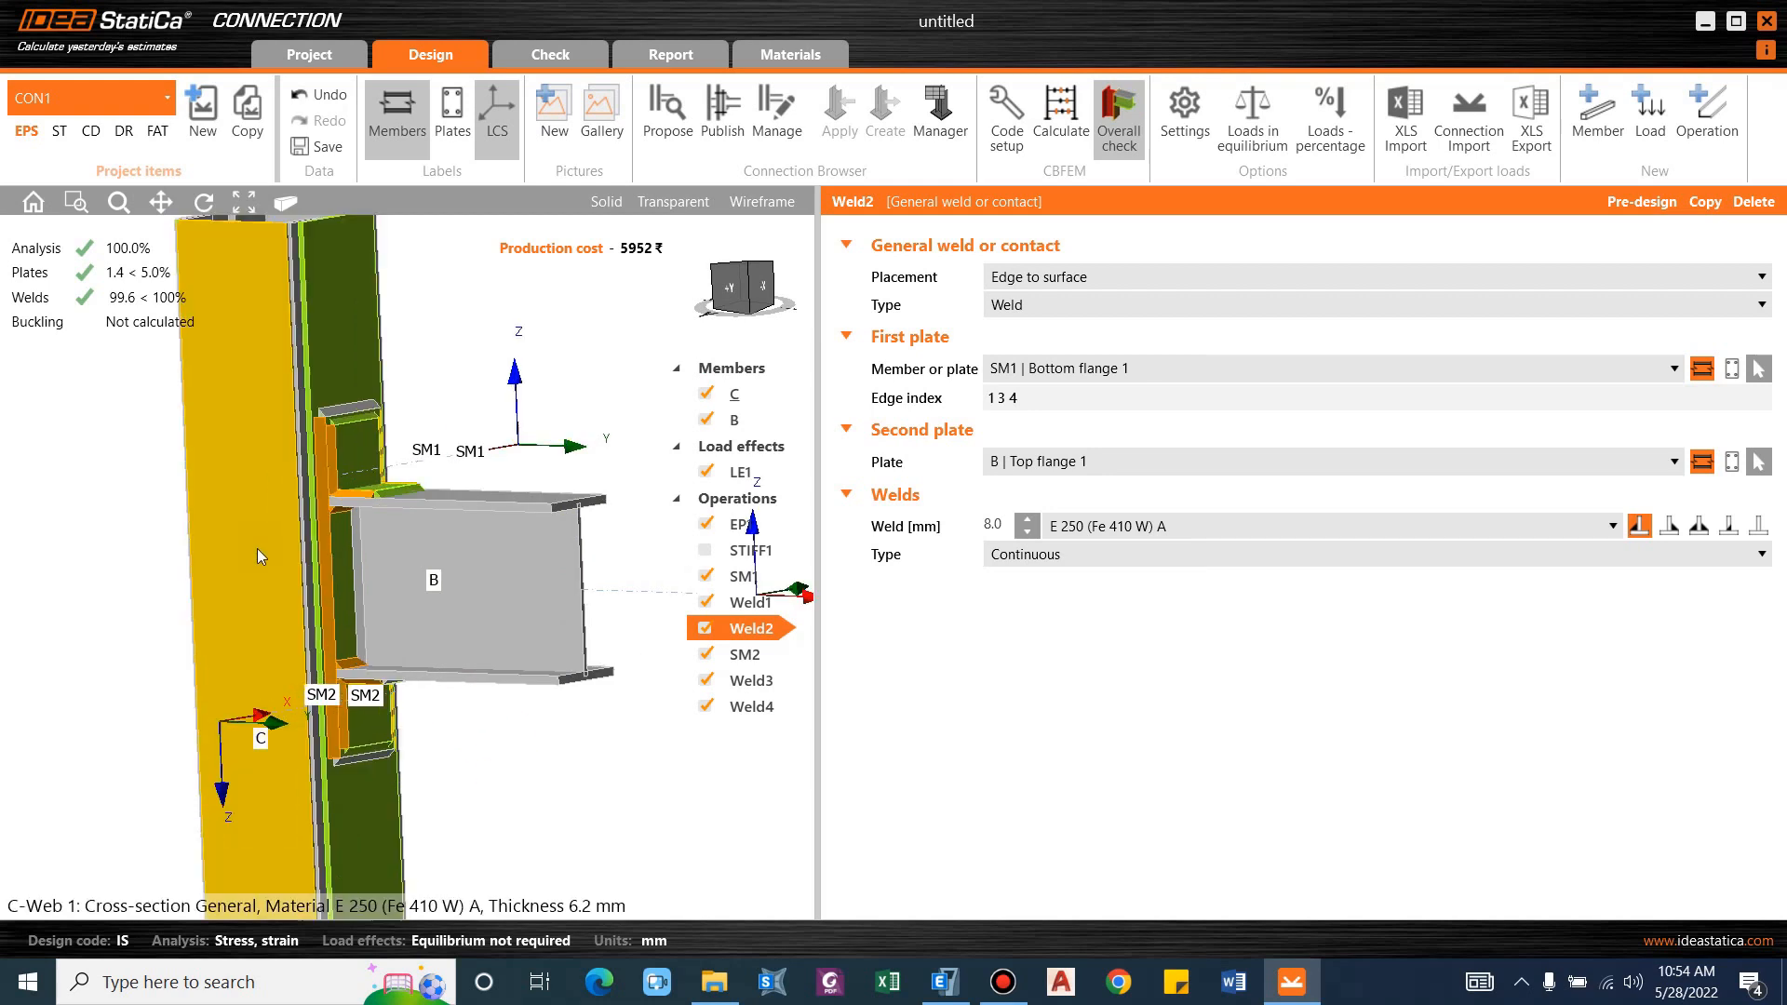
pyautogui.scroll(2, 209, 544)
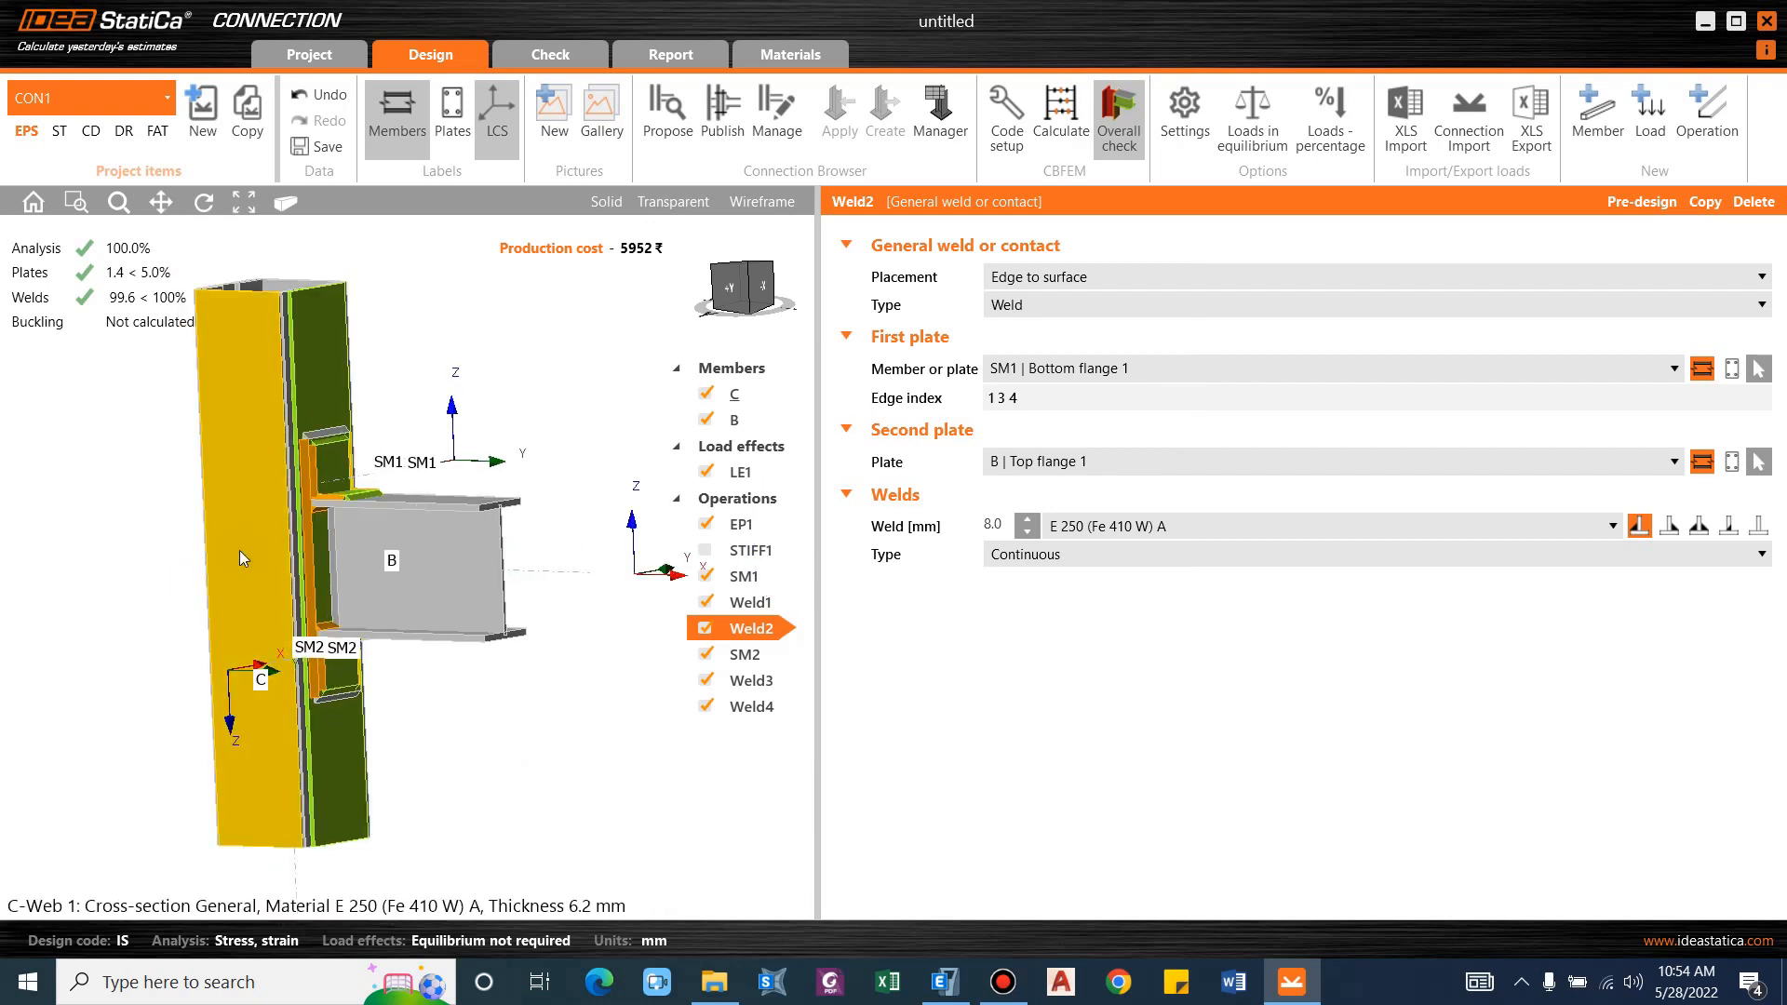
pyautogui.scroll(-2, 240, 550)
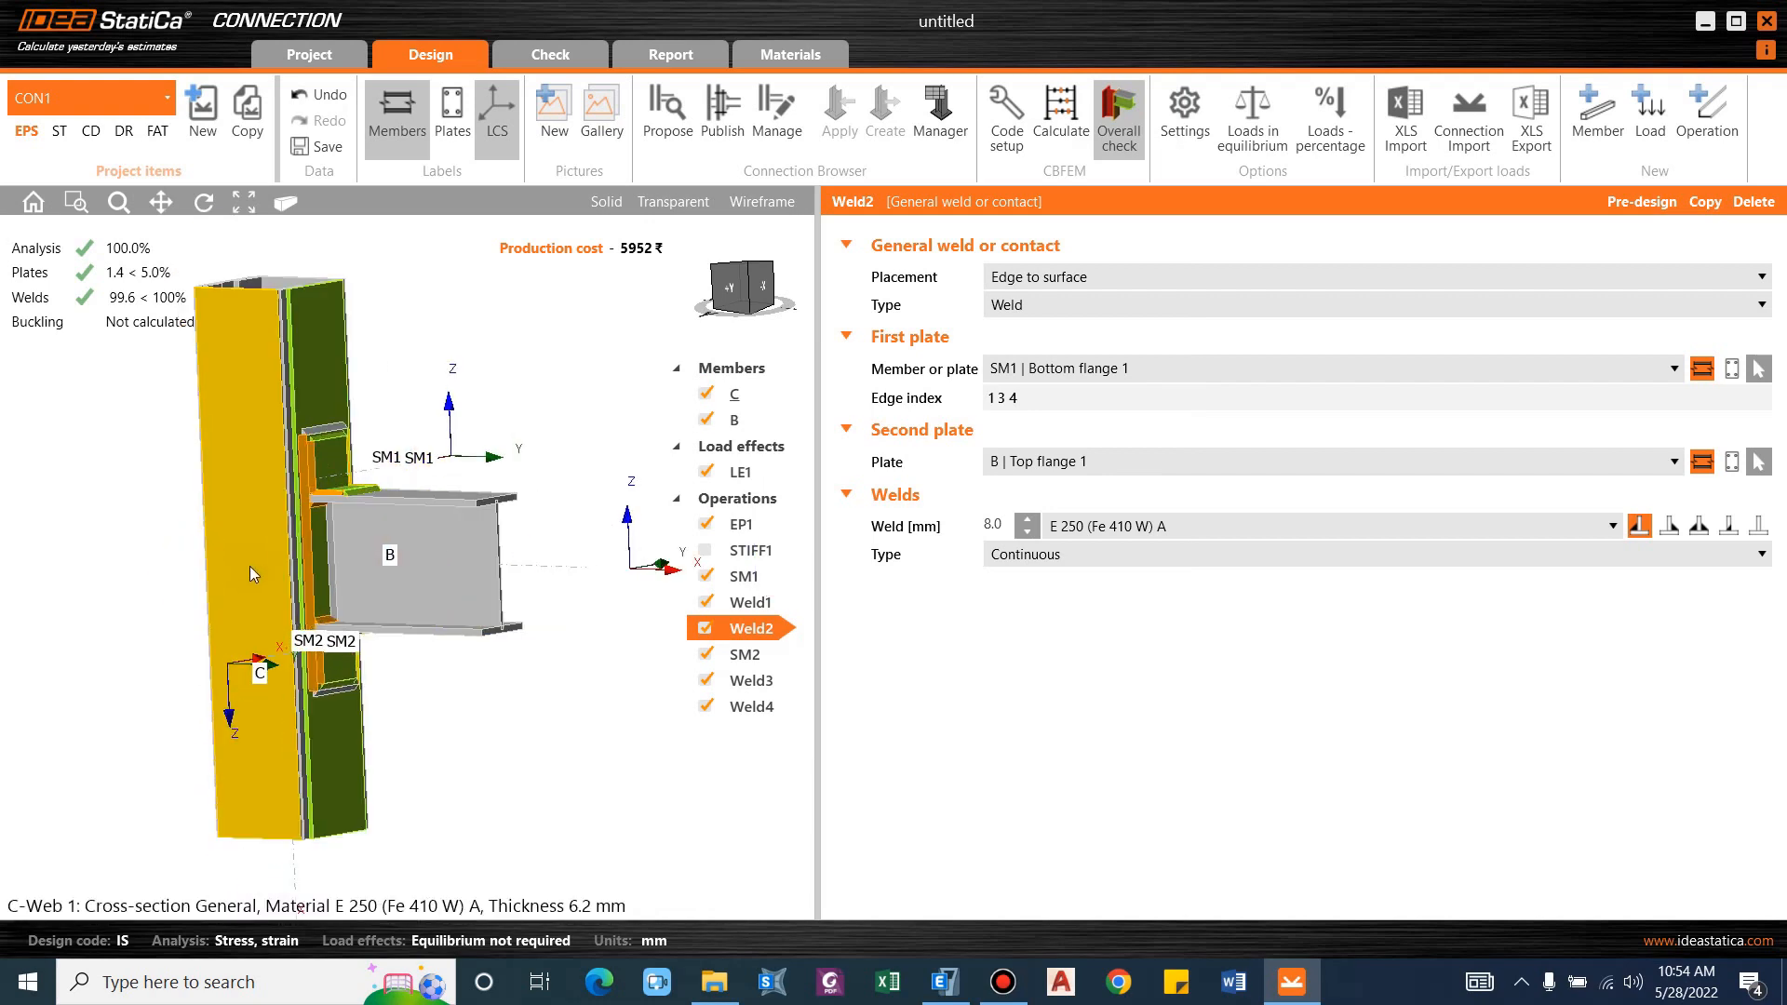
pyautogui.scroll(2, 250, 566)
pyautogui.moveTo(443, 453); pyautogui.dragTo(451, 521, button='right')
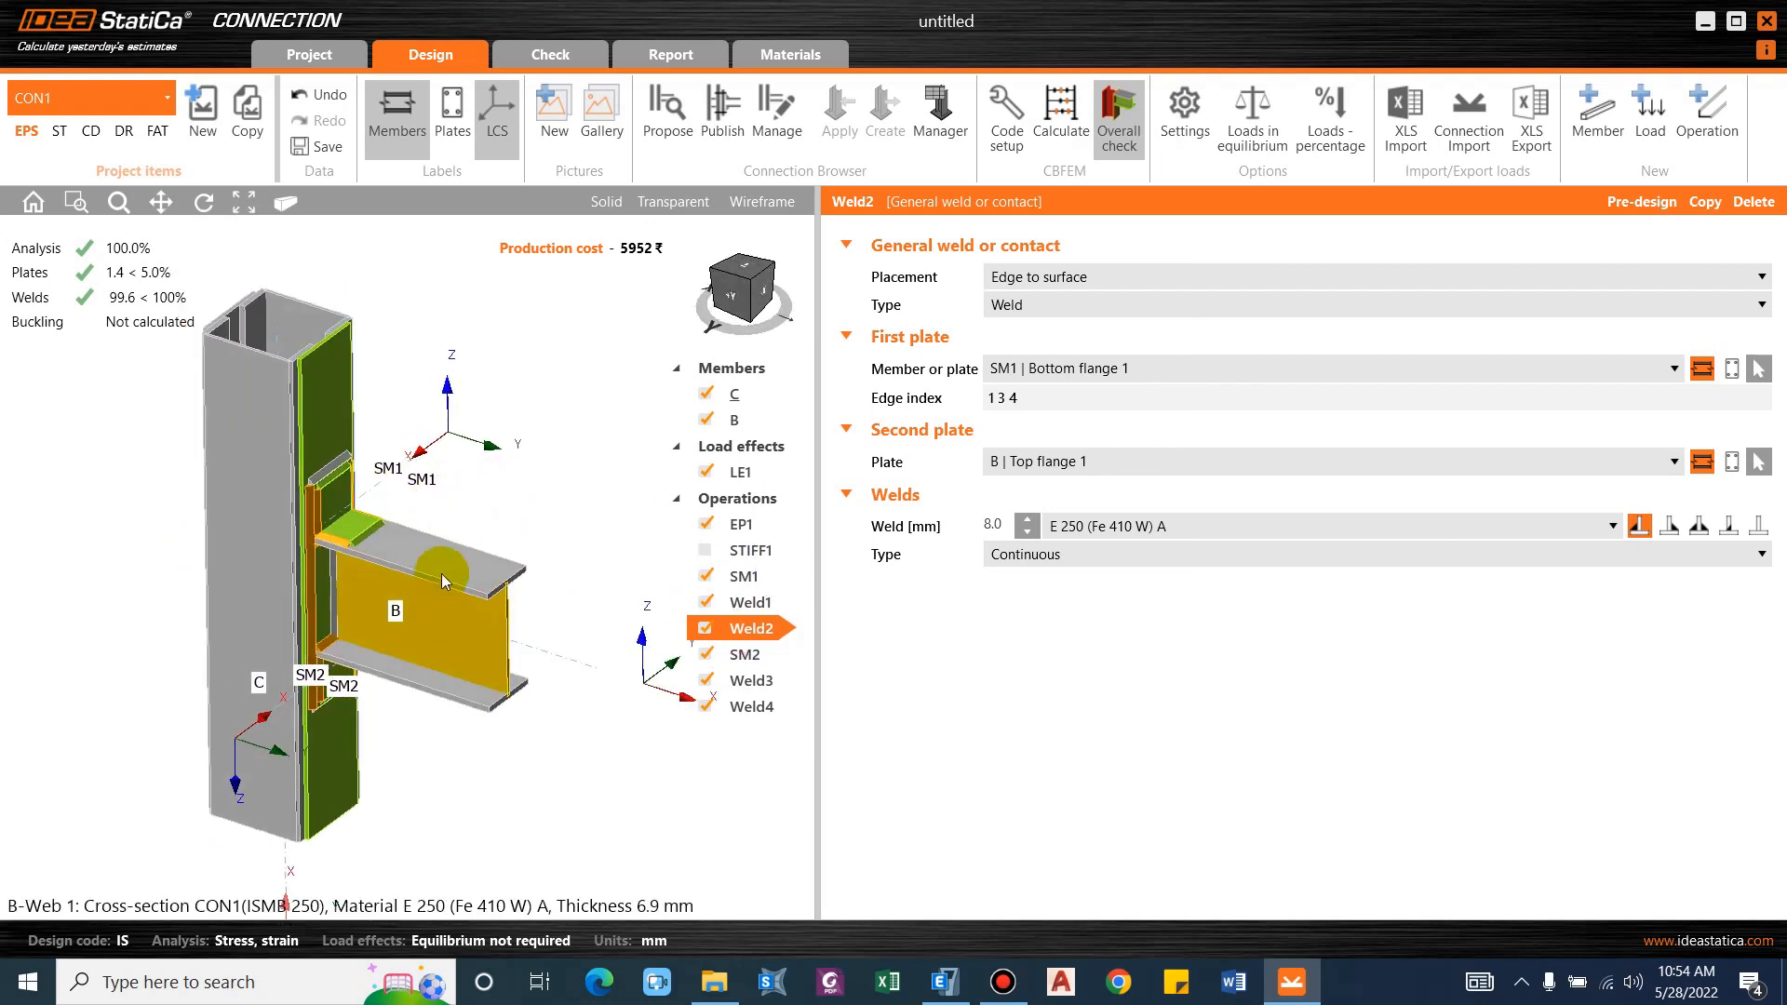
pyautogui.click(441, 573)
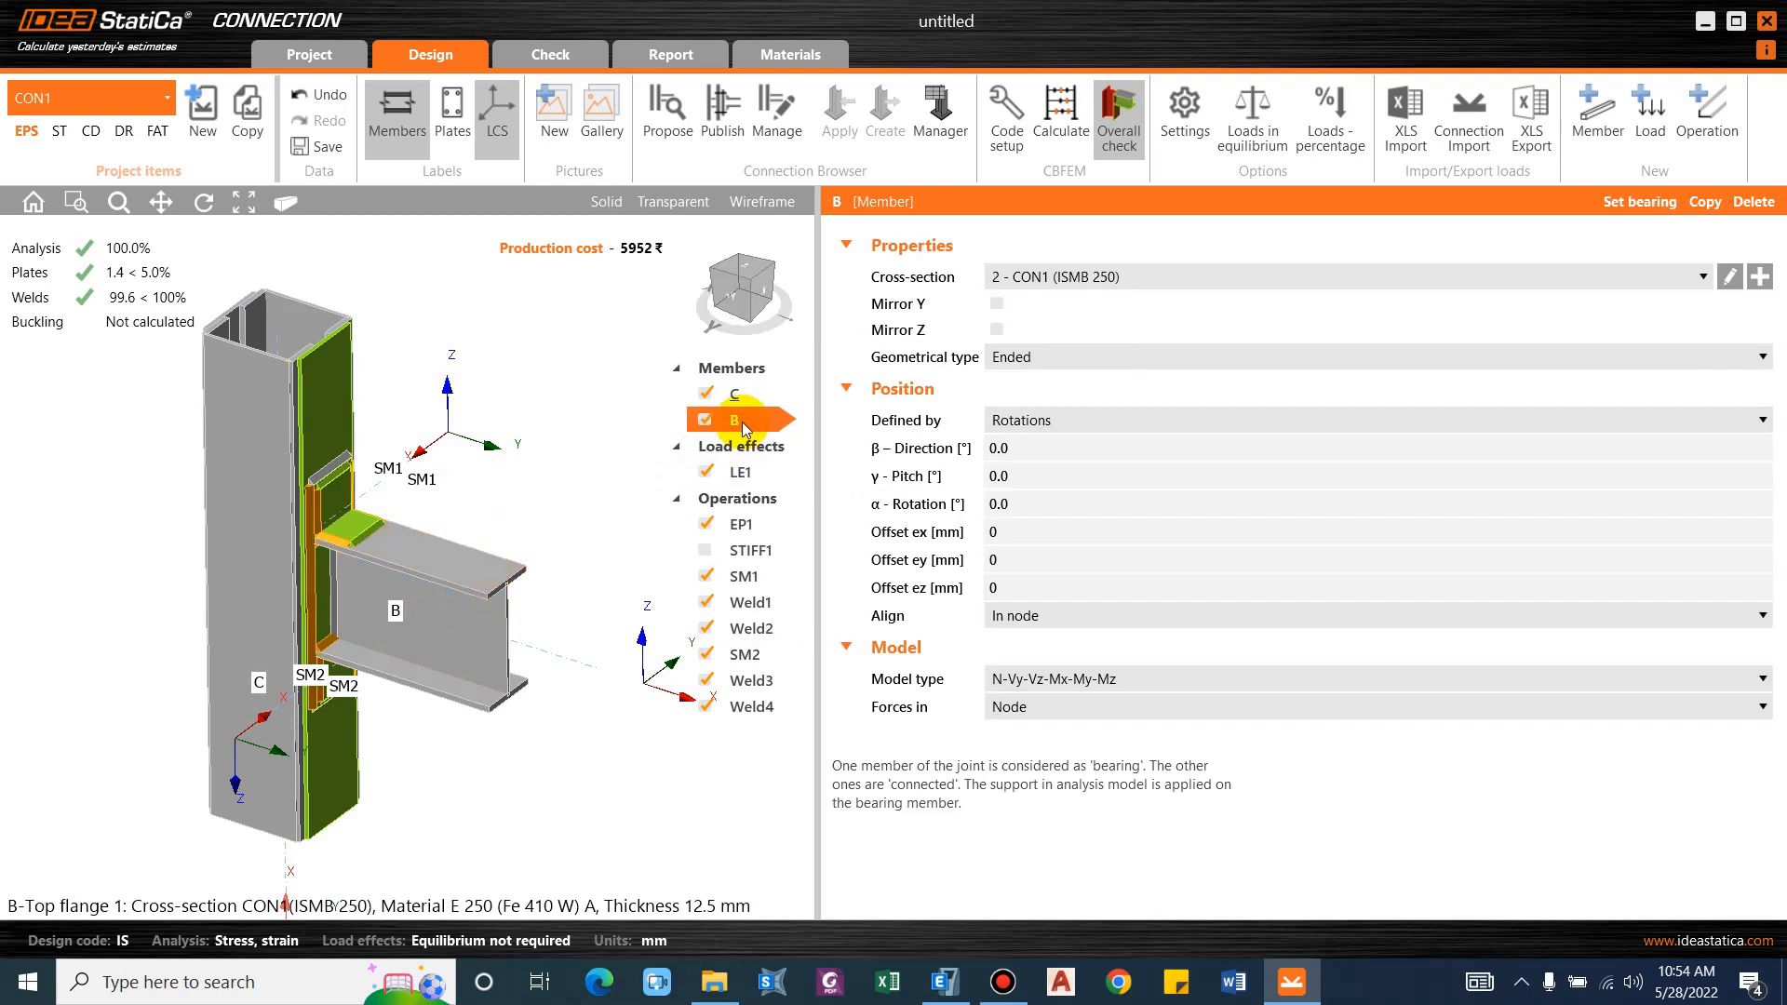
pyautogui.click(703, 450)
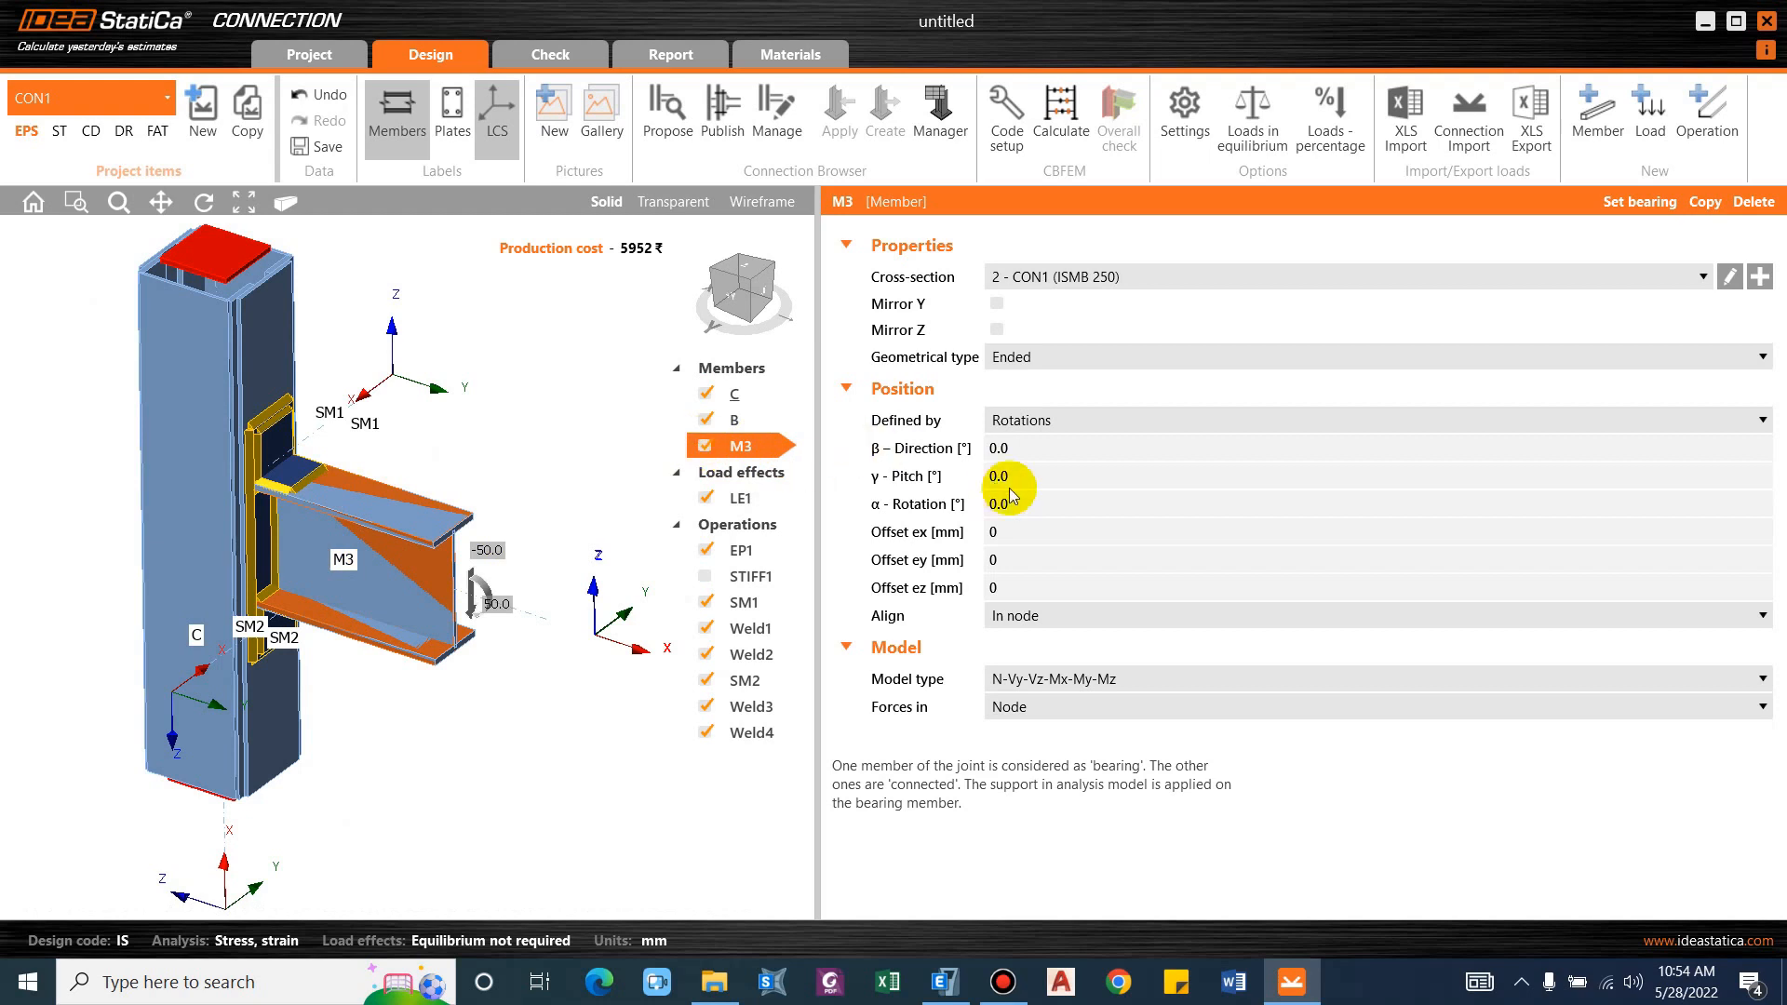
# Set the β direction of the copied beam M3 to -90° and inspect its position on the column.
pyautogui.click(1035, 453)
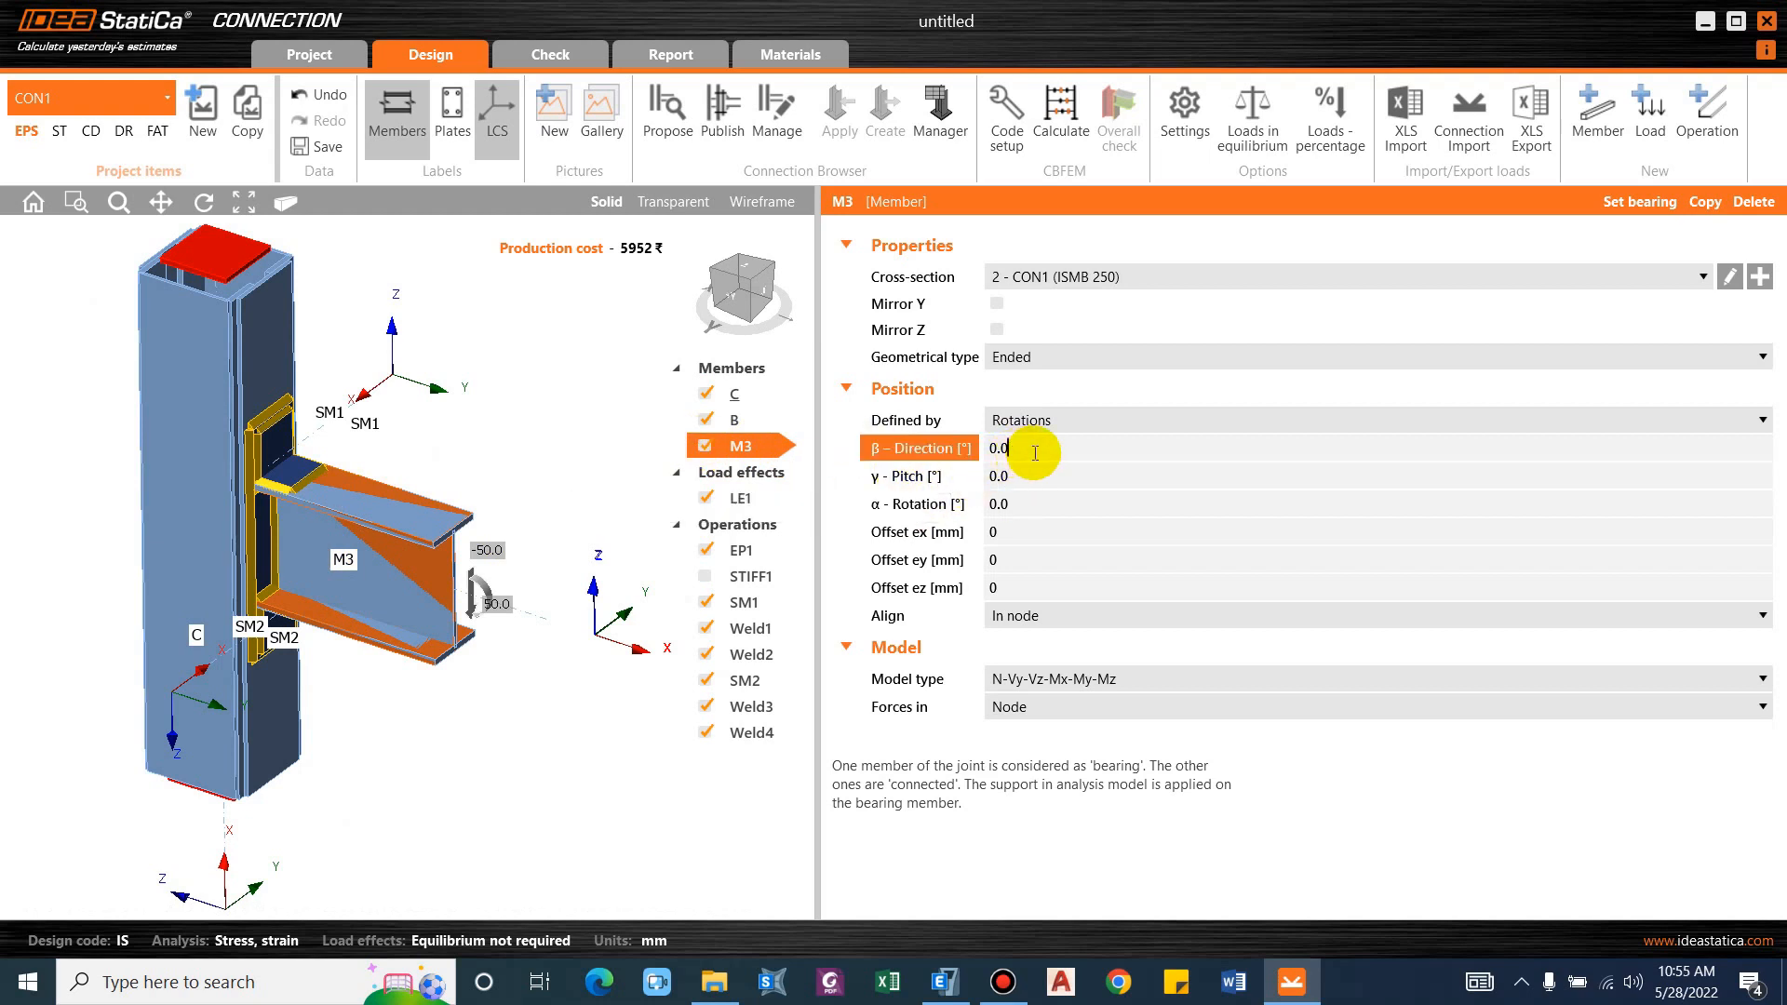
pyautogui.press('Return')
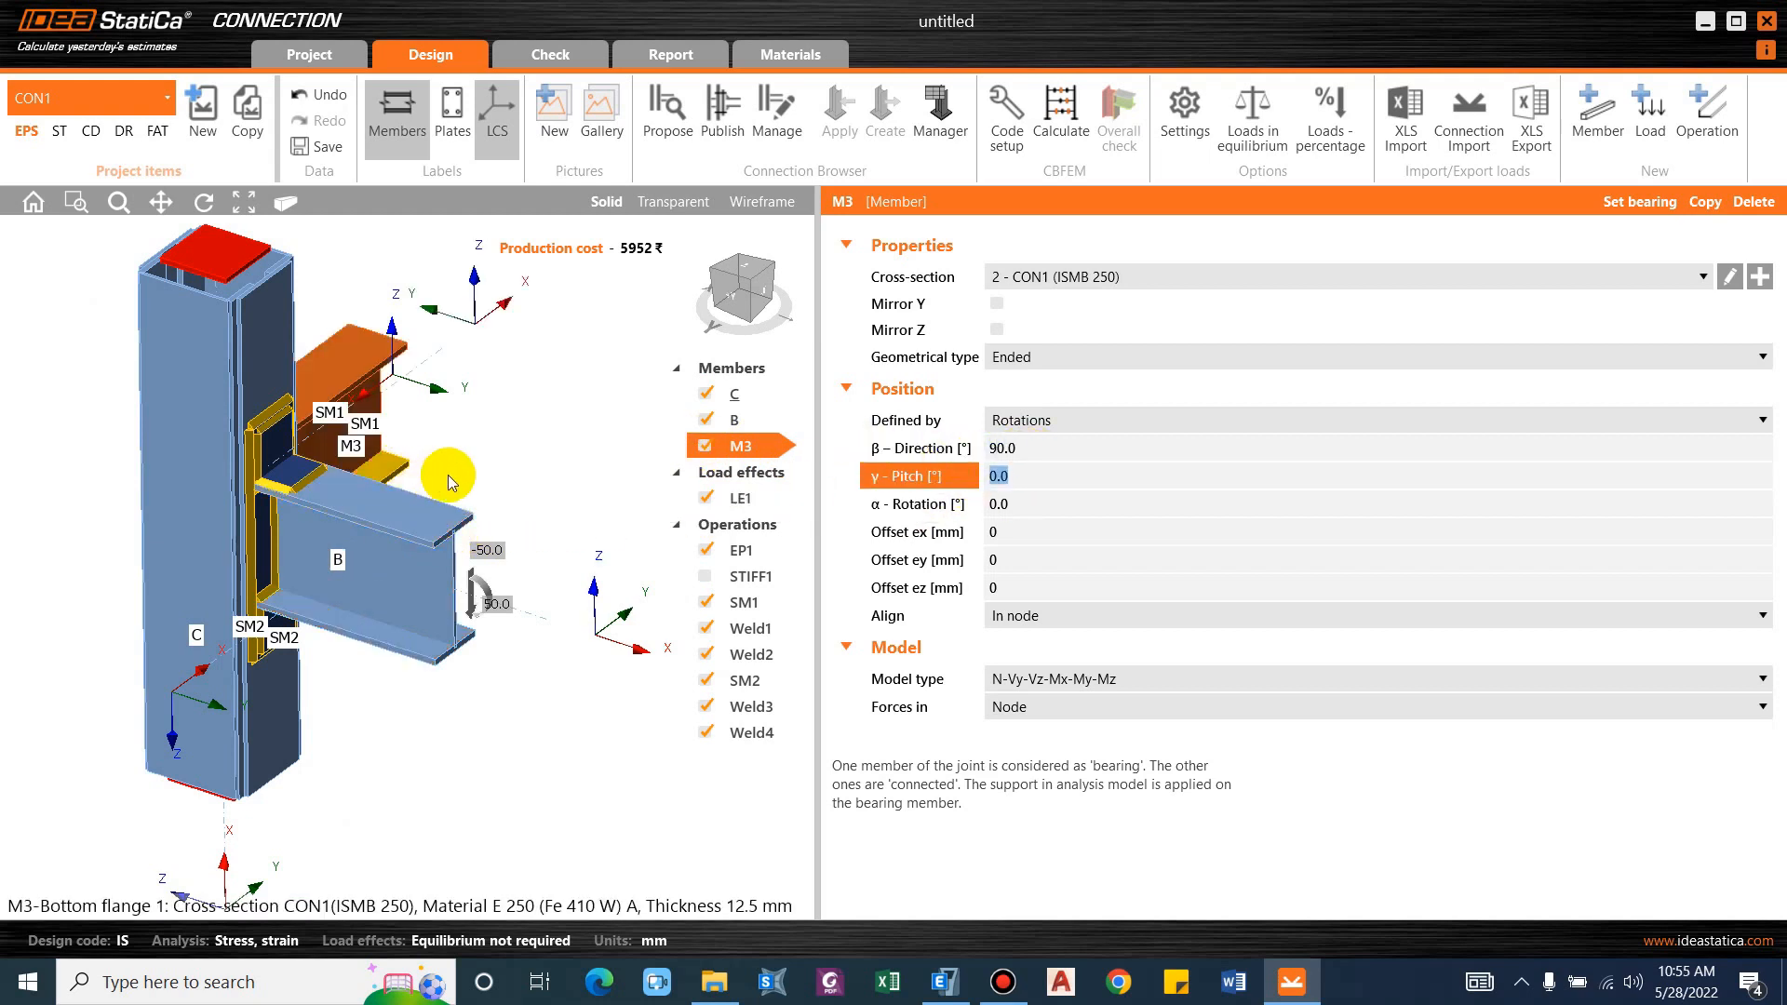
pyautogui.click(966, 454)
pyautogui.write('-')
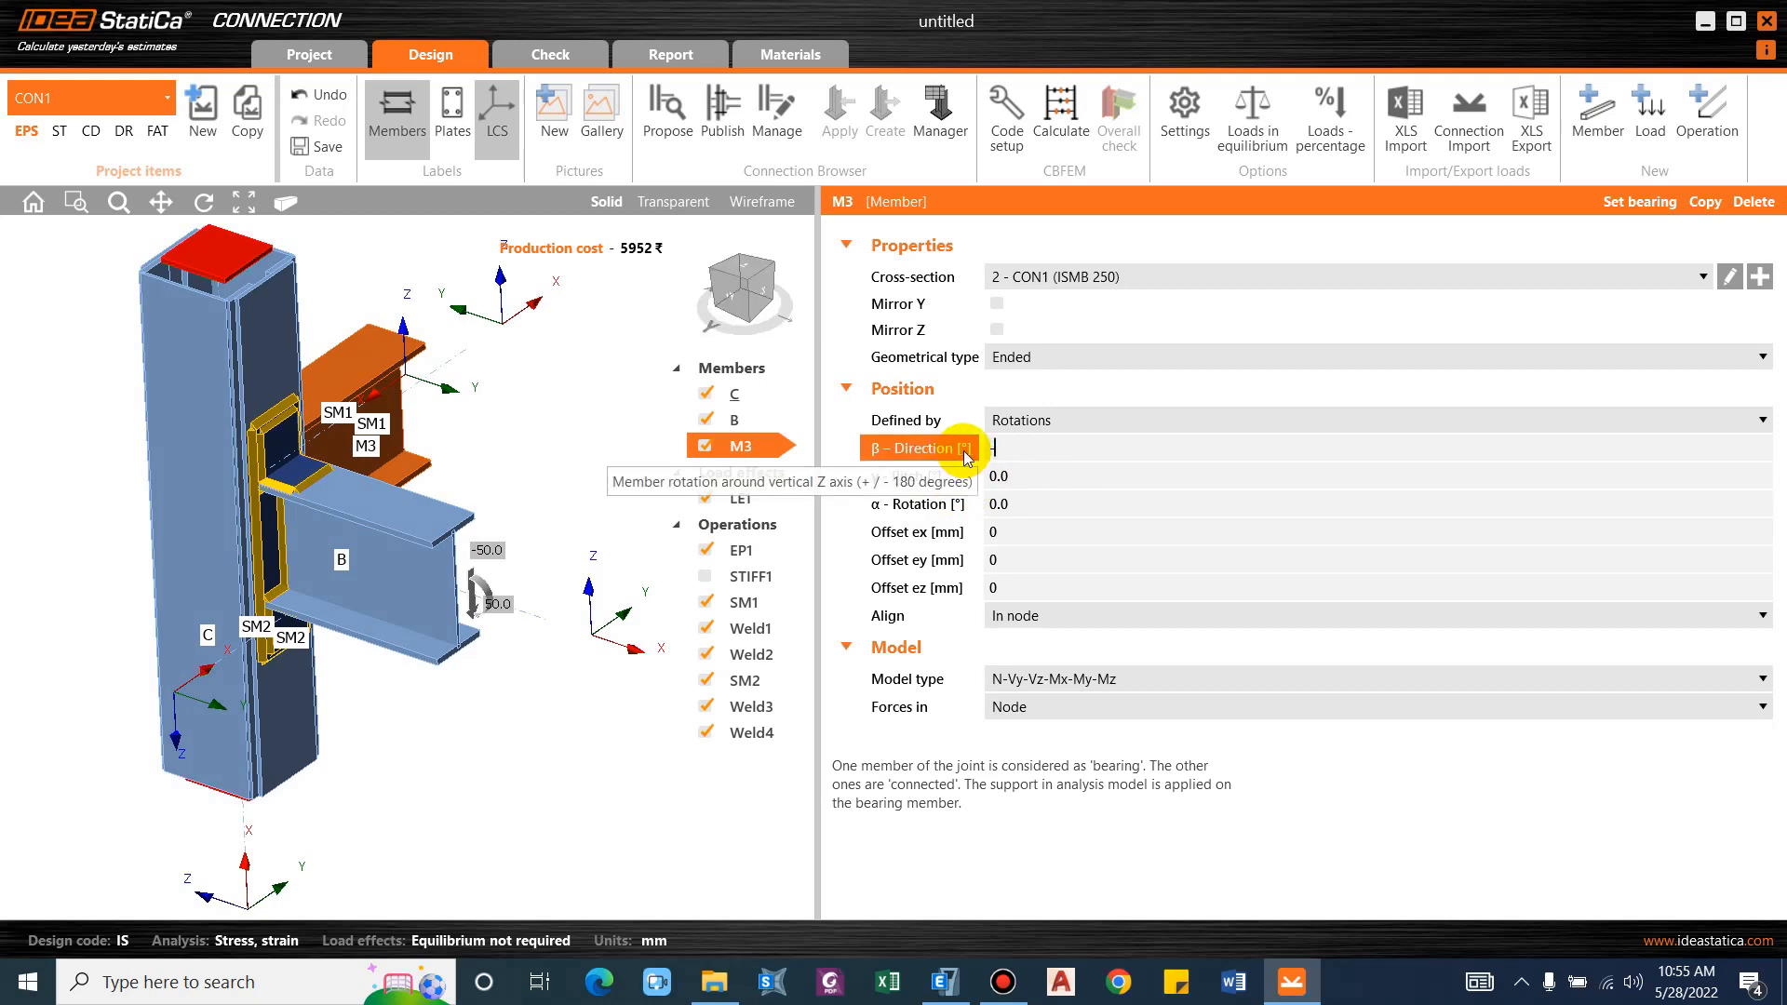
pyautogui.scroll(5, 295, 510)
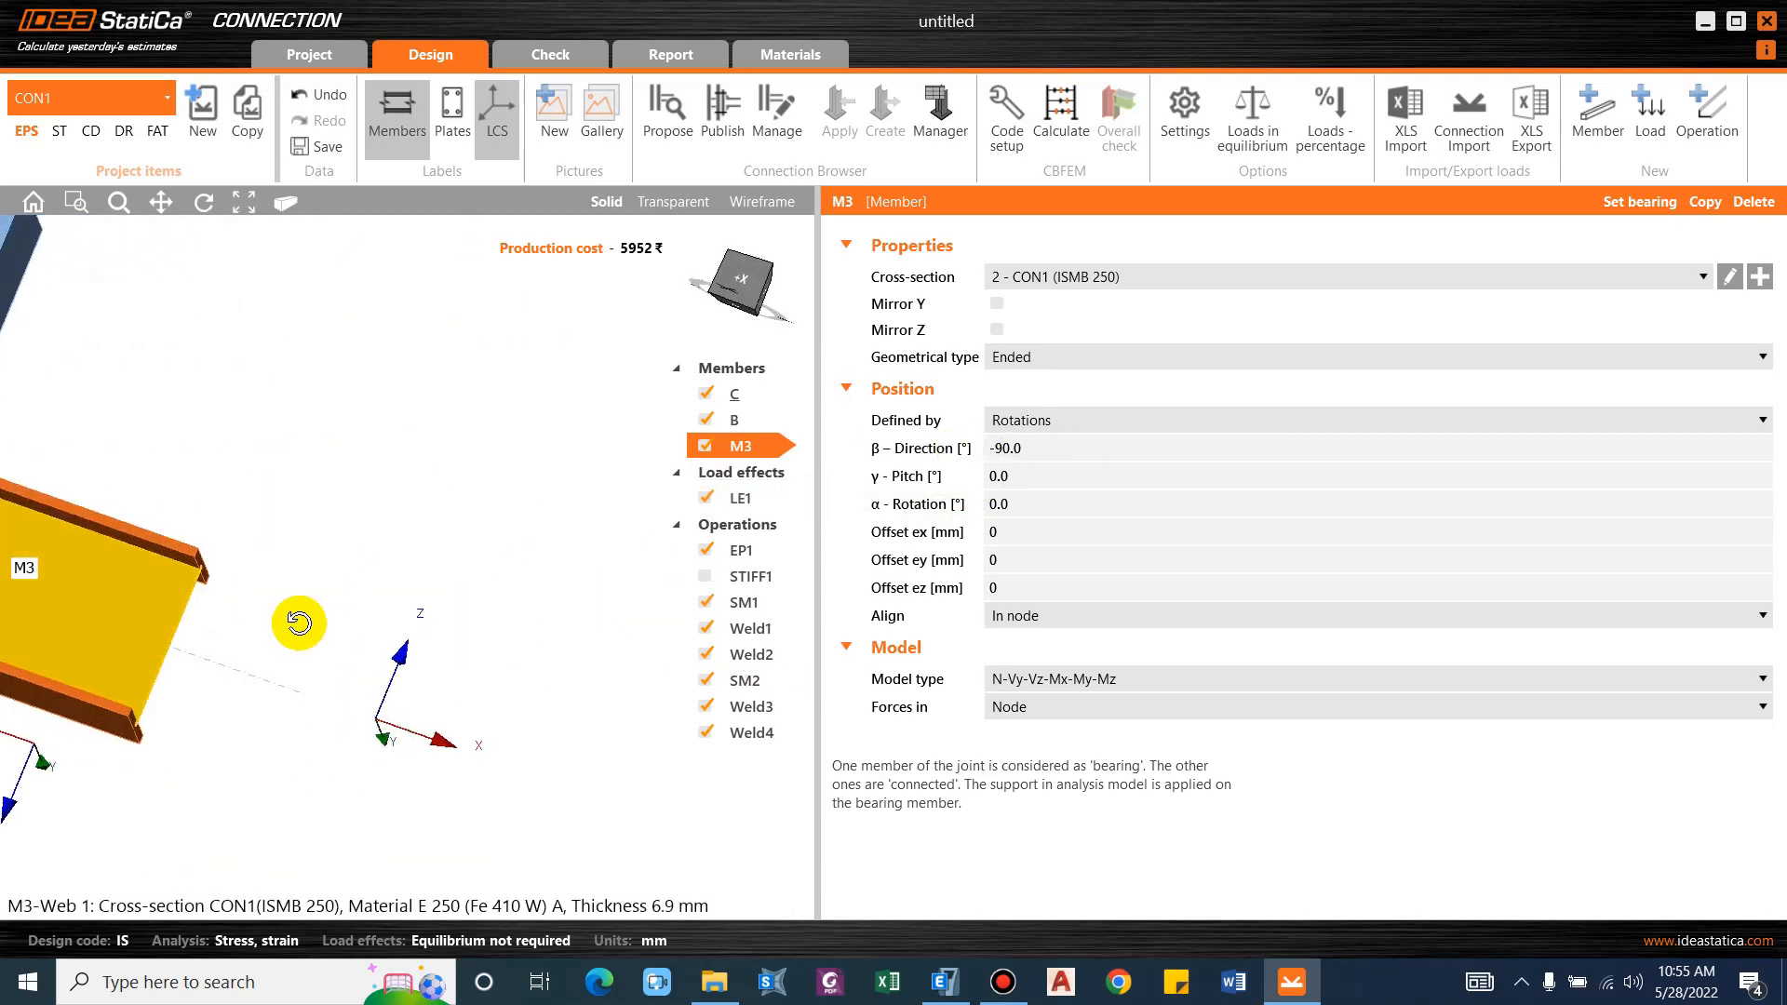
pyautogui.moveTo(295, 510); pyautogui.dragTo(350, 557, button='right')
pyautogui.scroll(5, 350, 557)
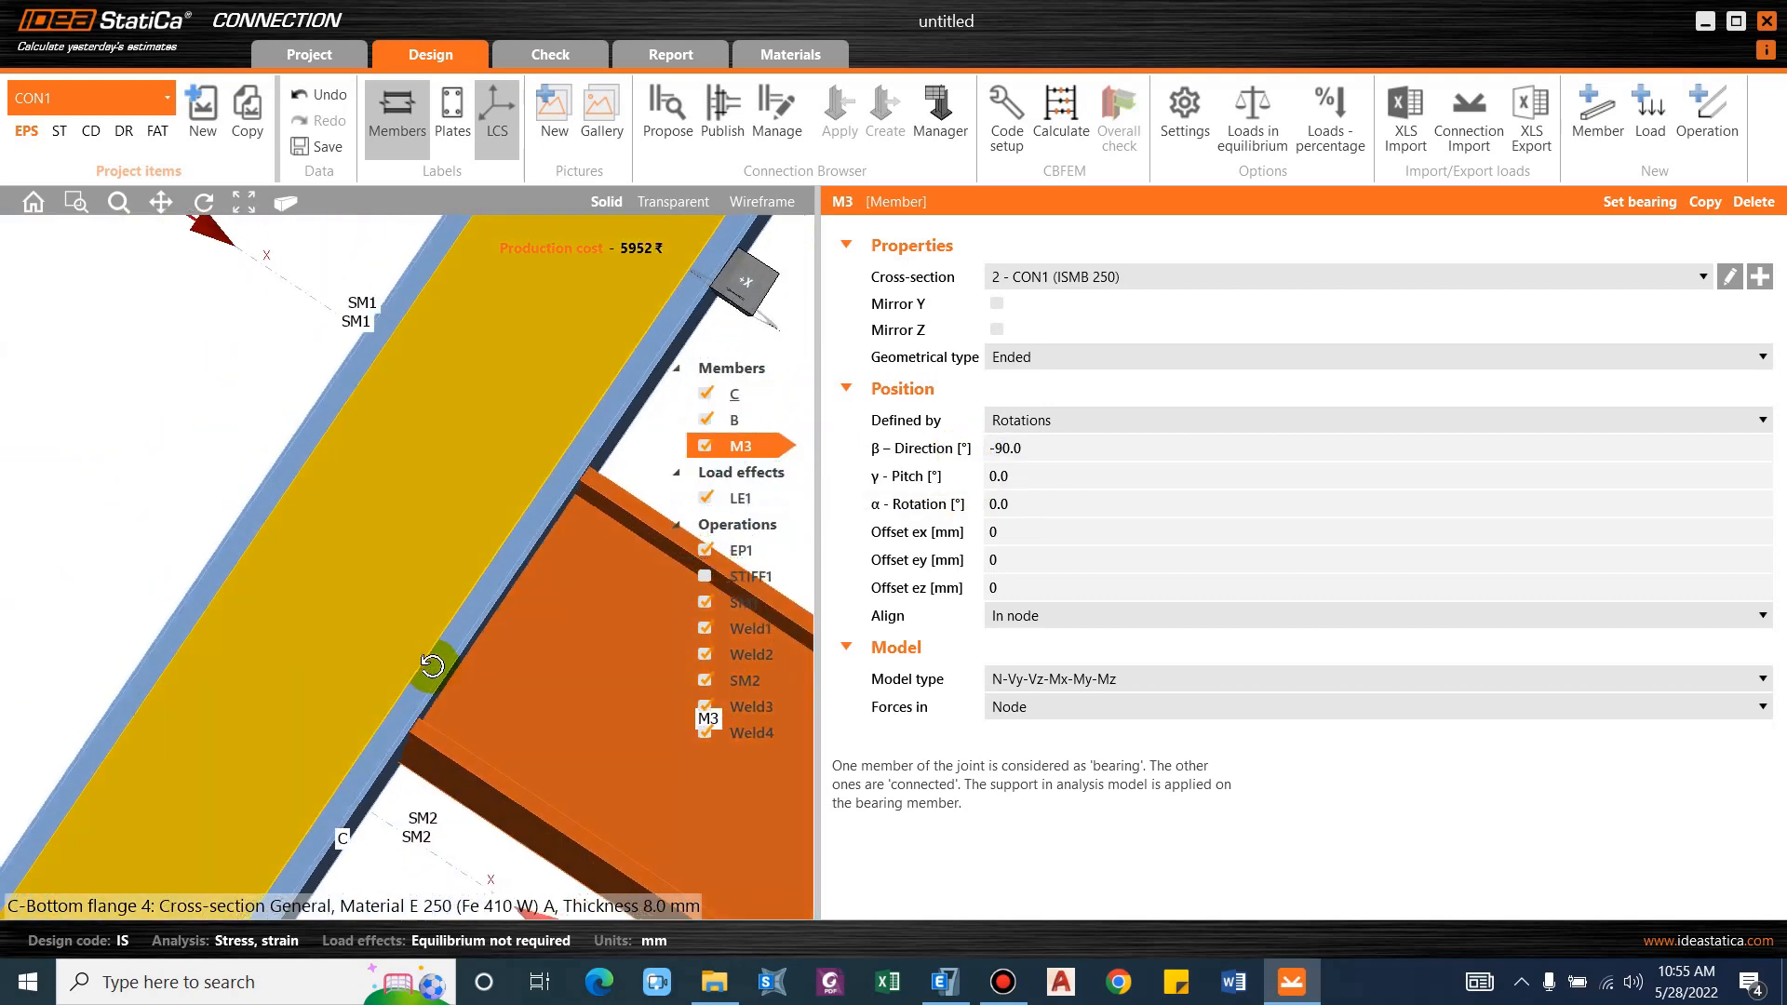
pyautogui.scroll(-5, 160, 647)
pyautogui.moveTo(359, 637); pyautogui.dragTo(558, 592, button='right')
# Copy end plate EP1 and assign the copy to beam M3 as its Member 1.
pyautogui.click(749, 551)
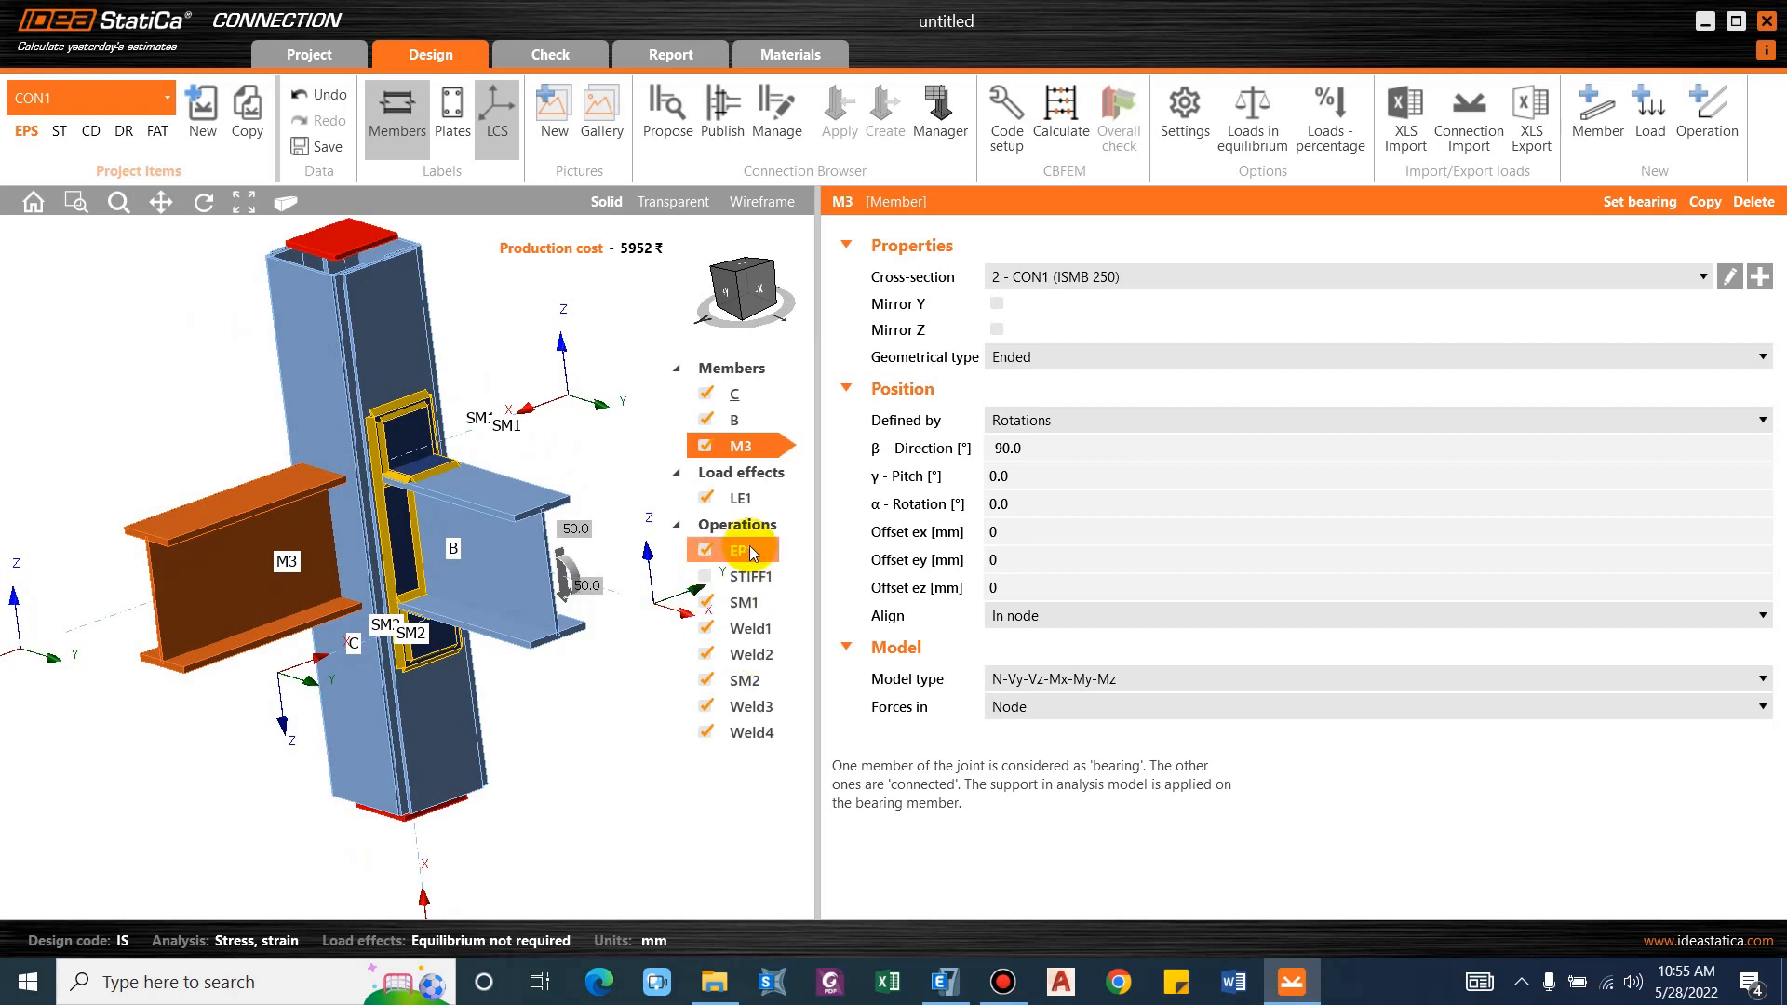
pyautogui.rightClick(749, 552)
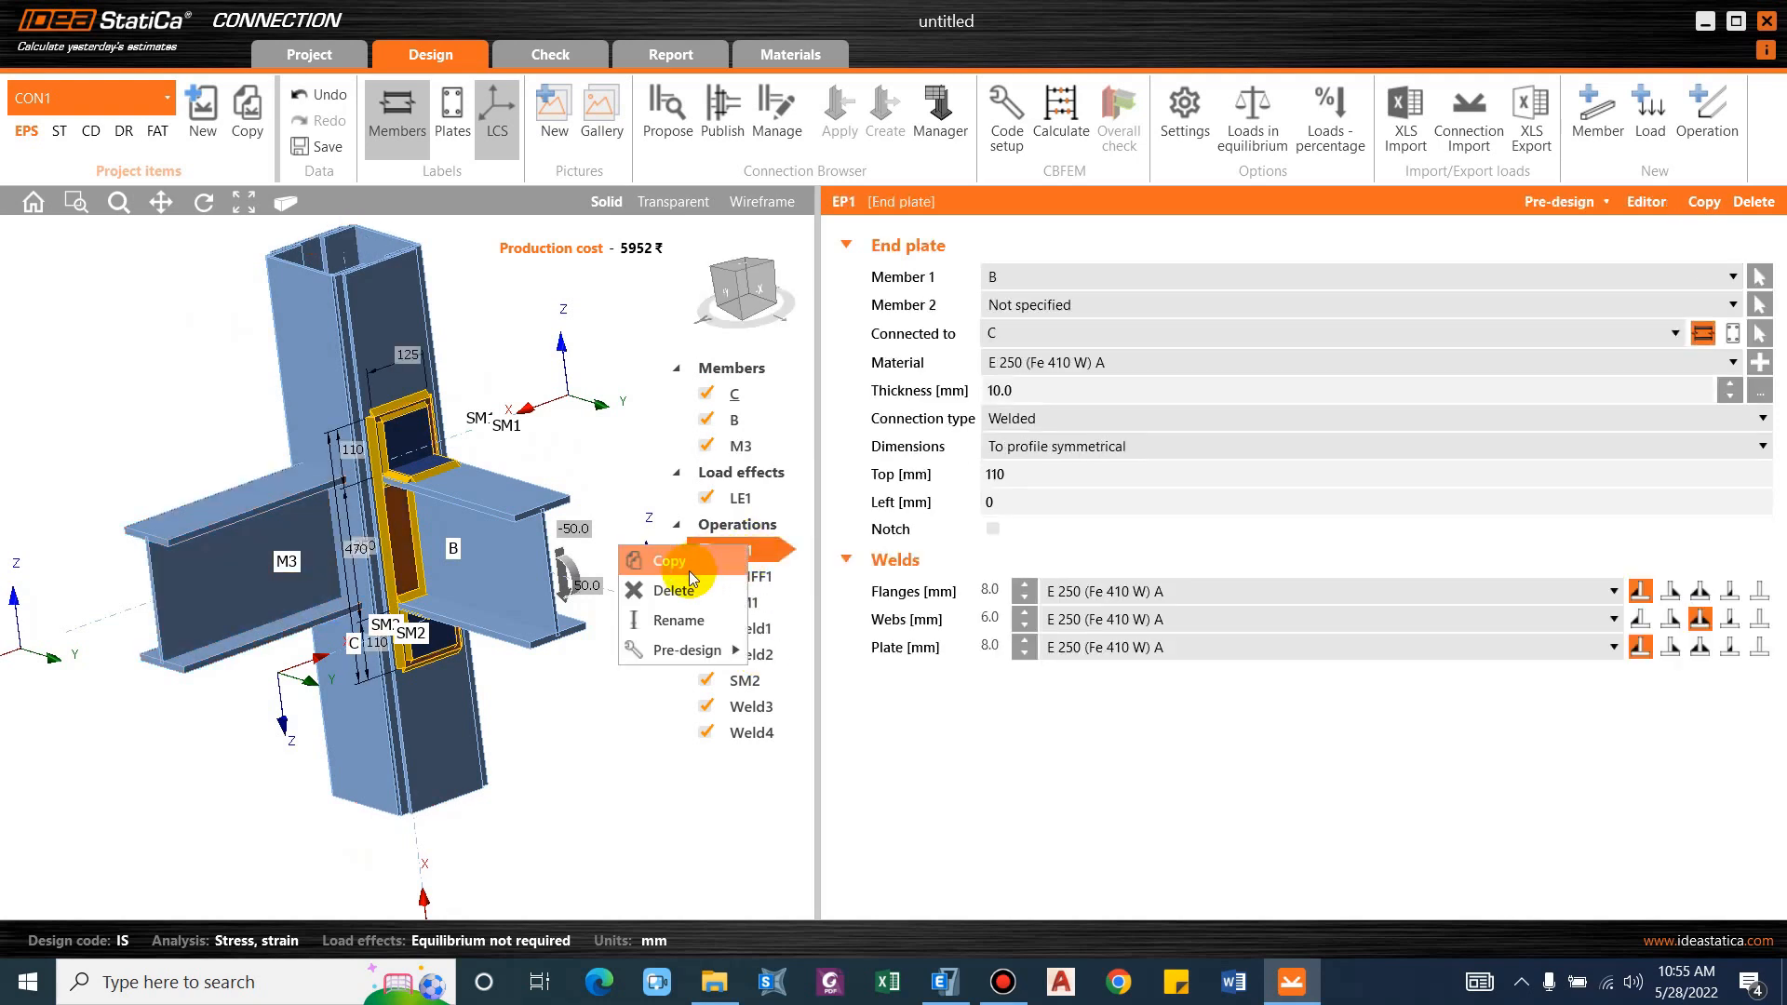
pyautogui.click(687, 564)
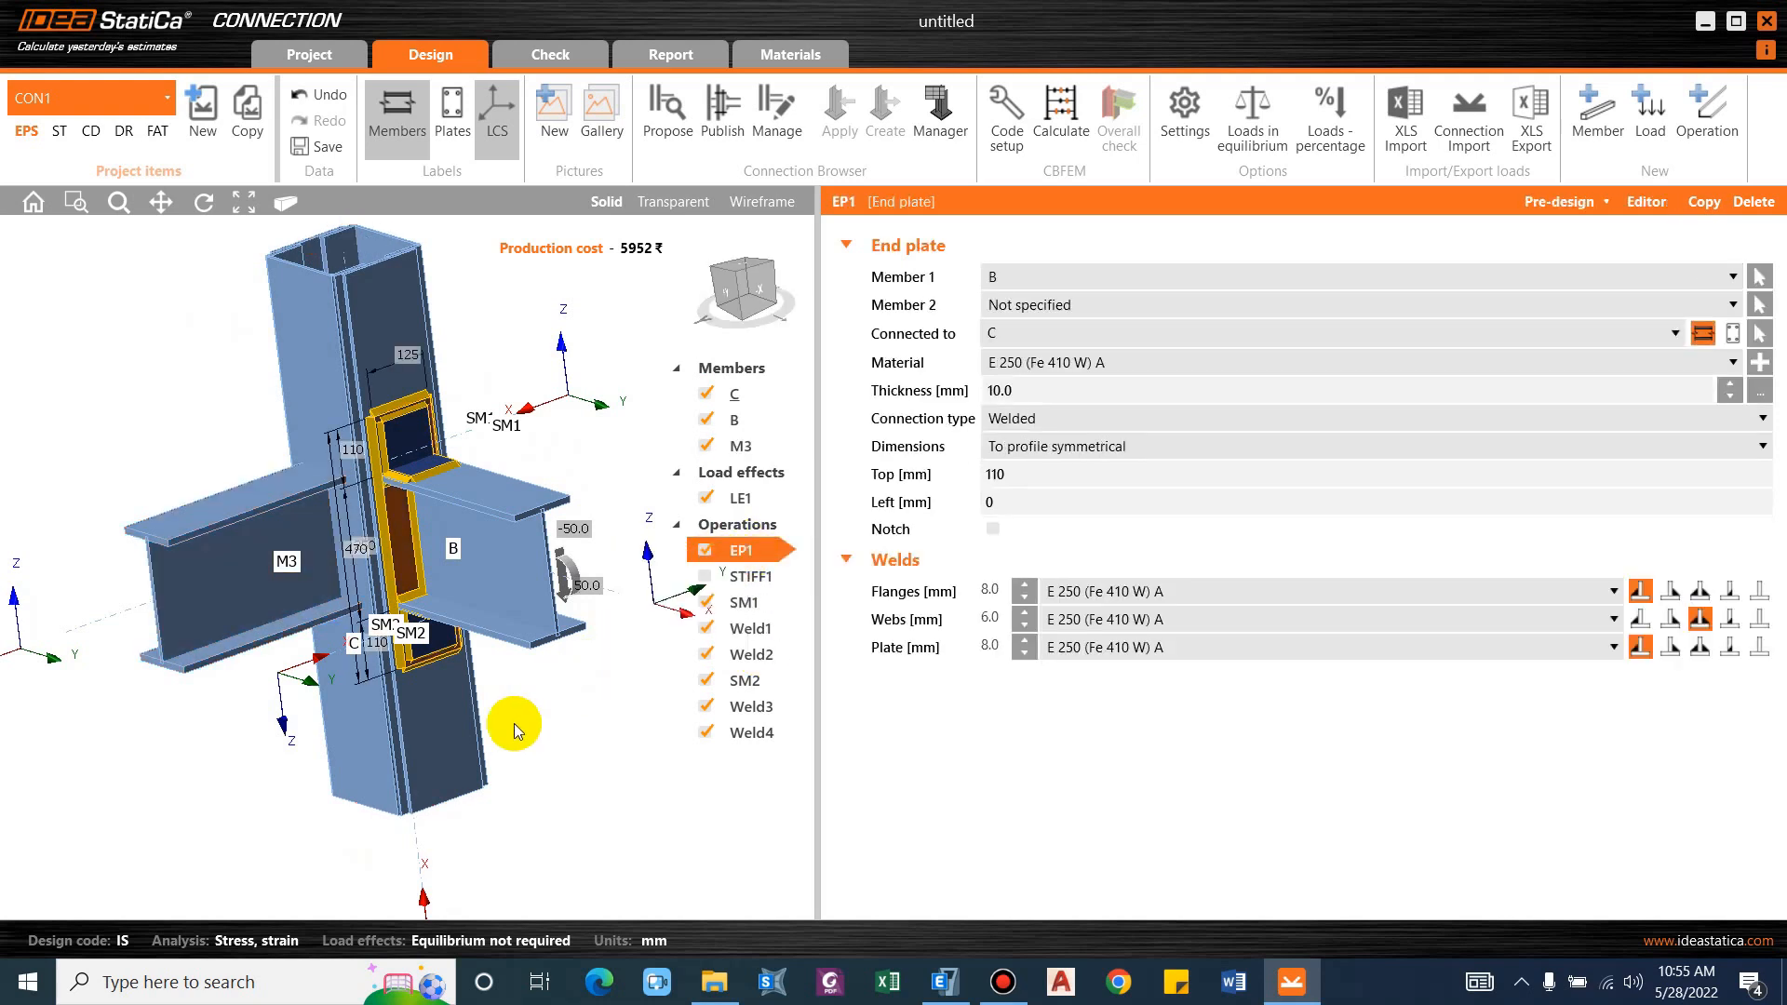
pyautogui.click(1010, 278)
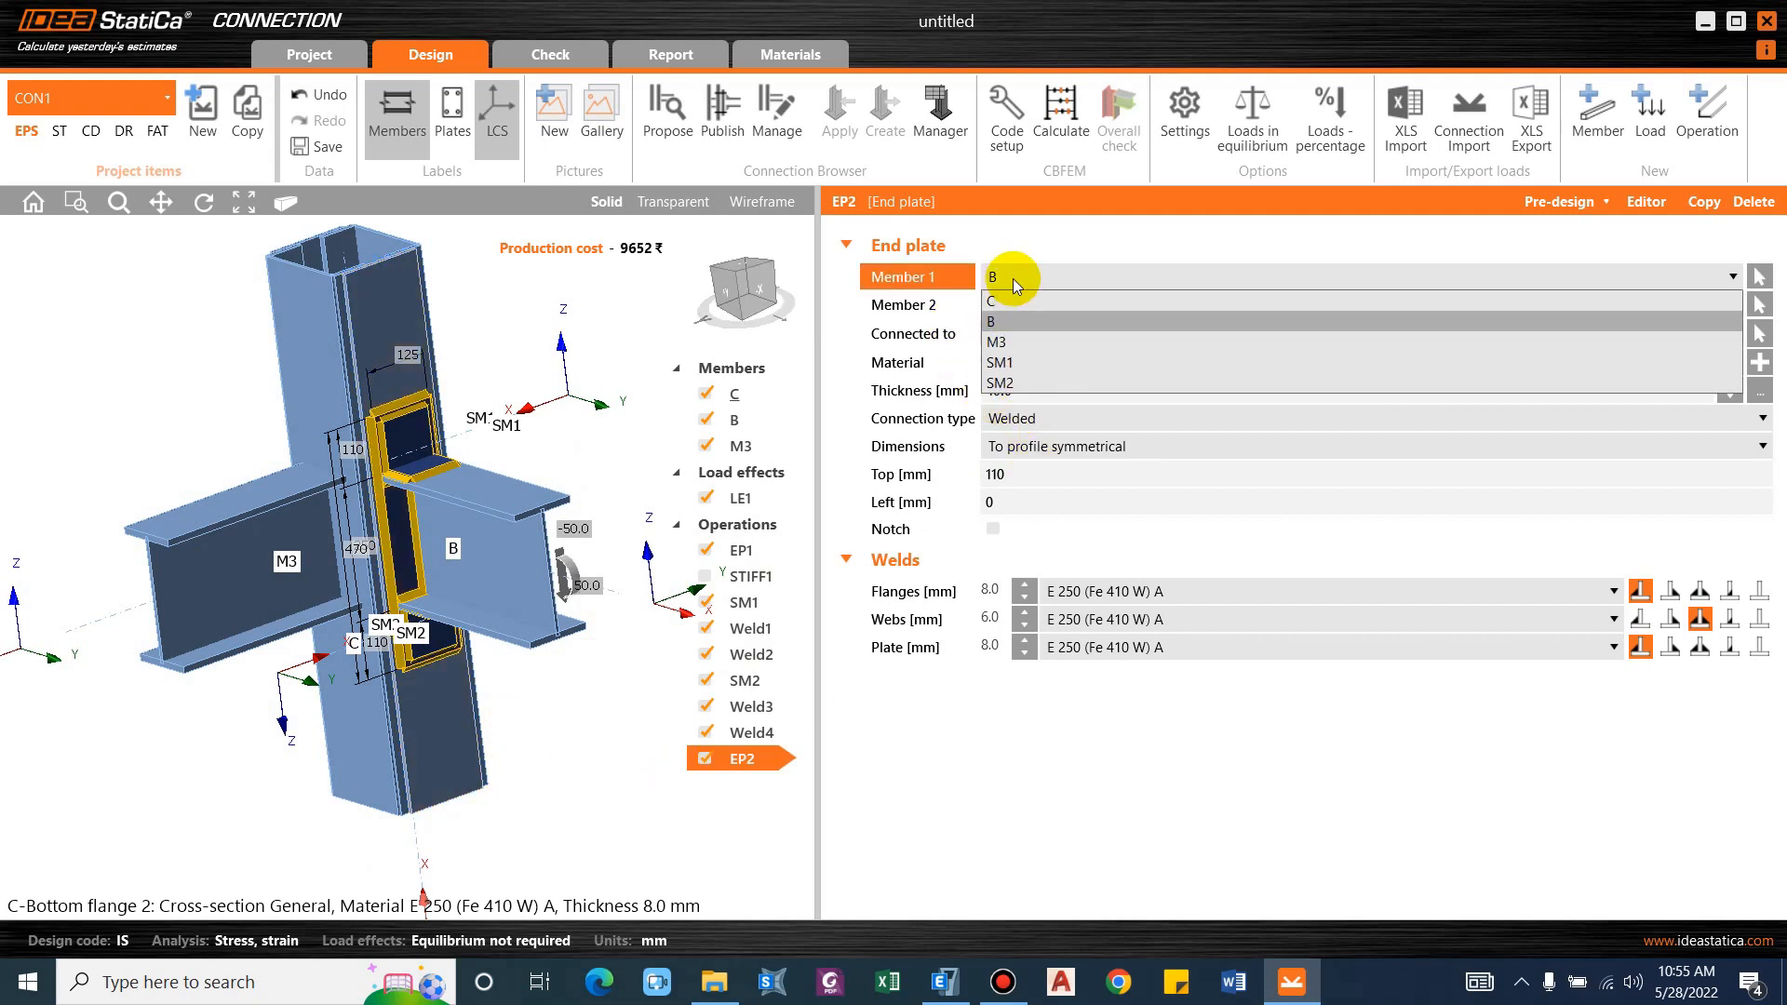
pyautogui.click(1024, 340)
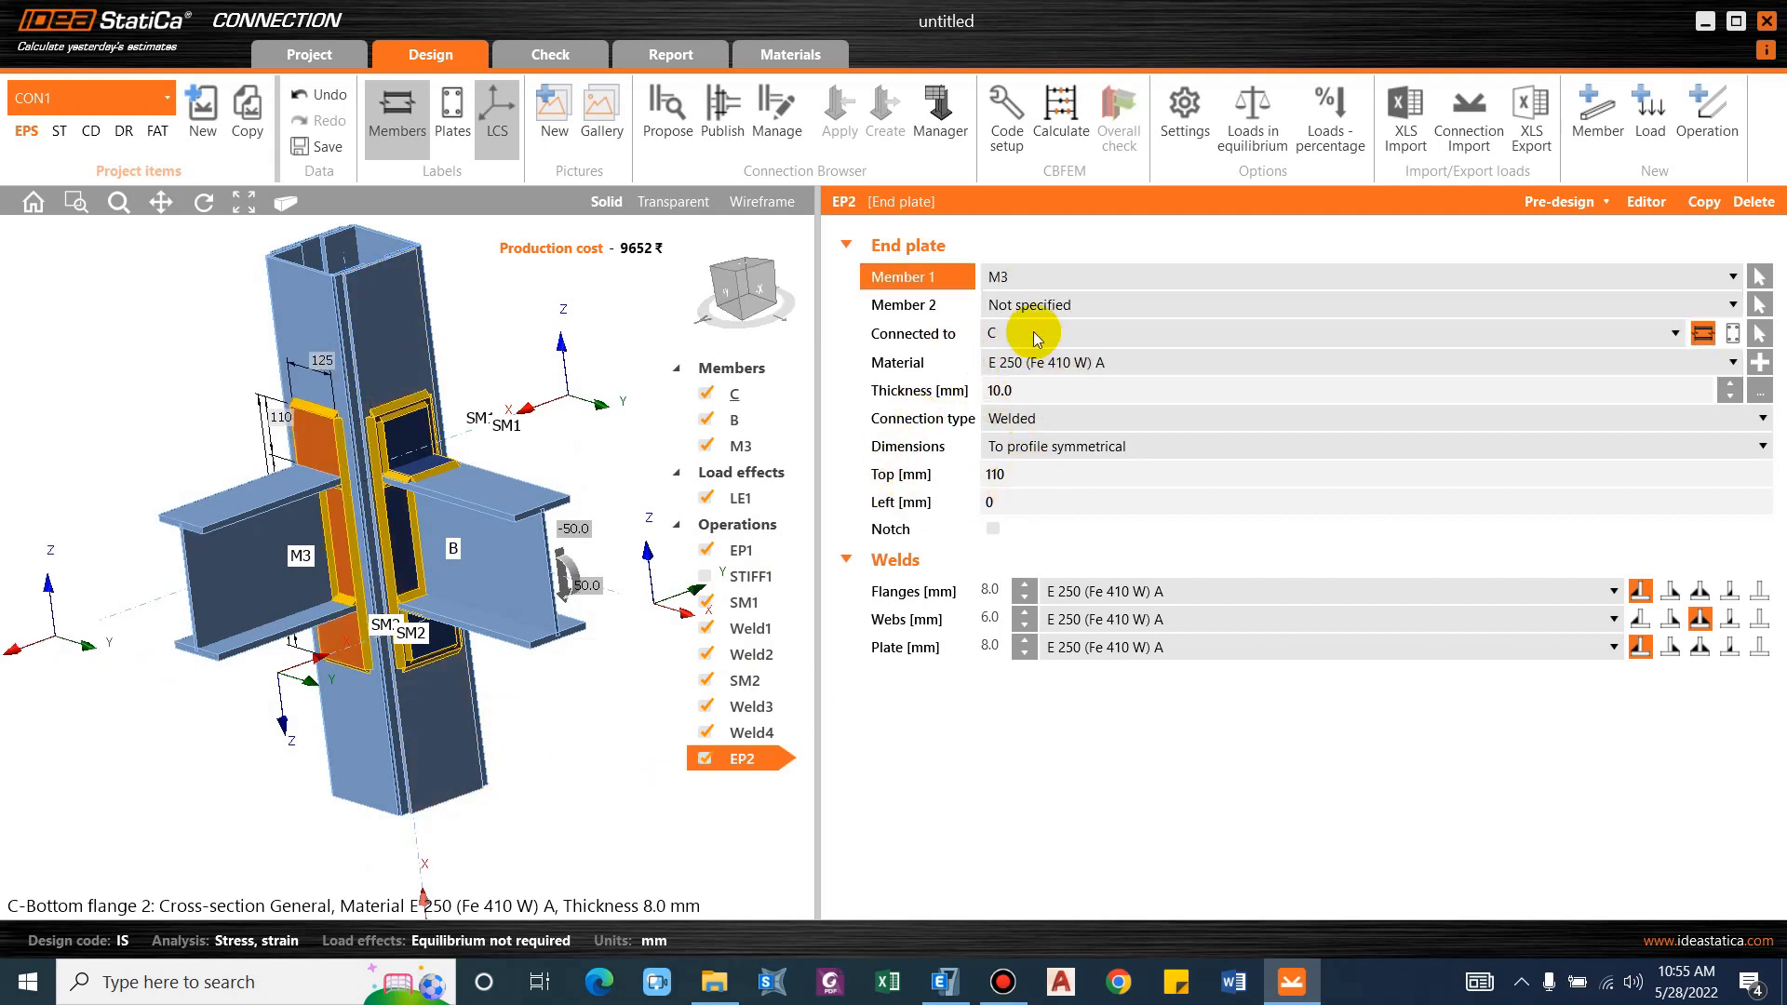
# Copy stiffening member SM1 to create another L100 angle for beam M3.
pyautogui.moveTo(152, 678); pyautogui.dragTo(335, 540, button='right')
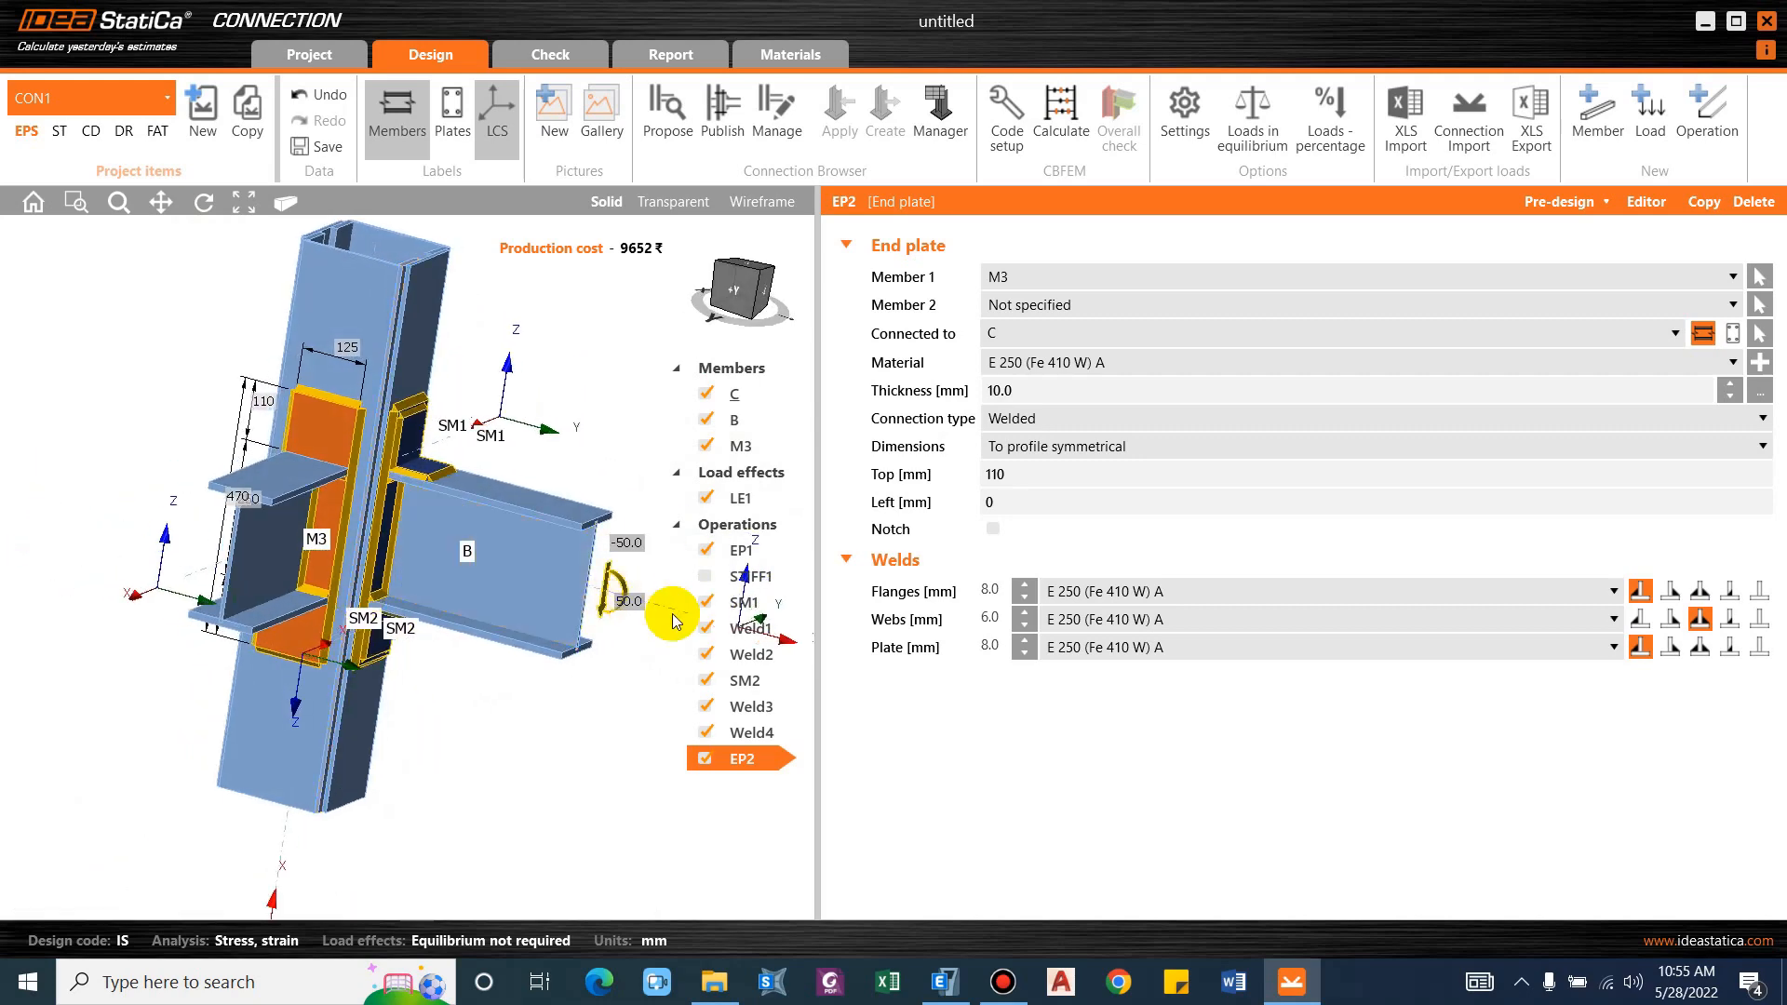
pyautogui.rightClick(745, 613)
pyautogui.click(759, 642)
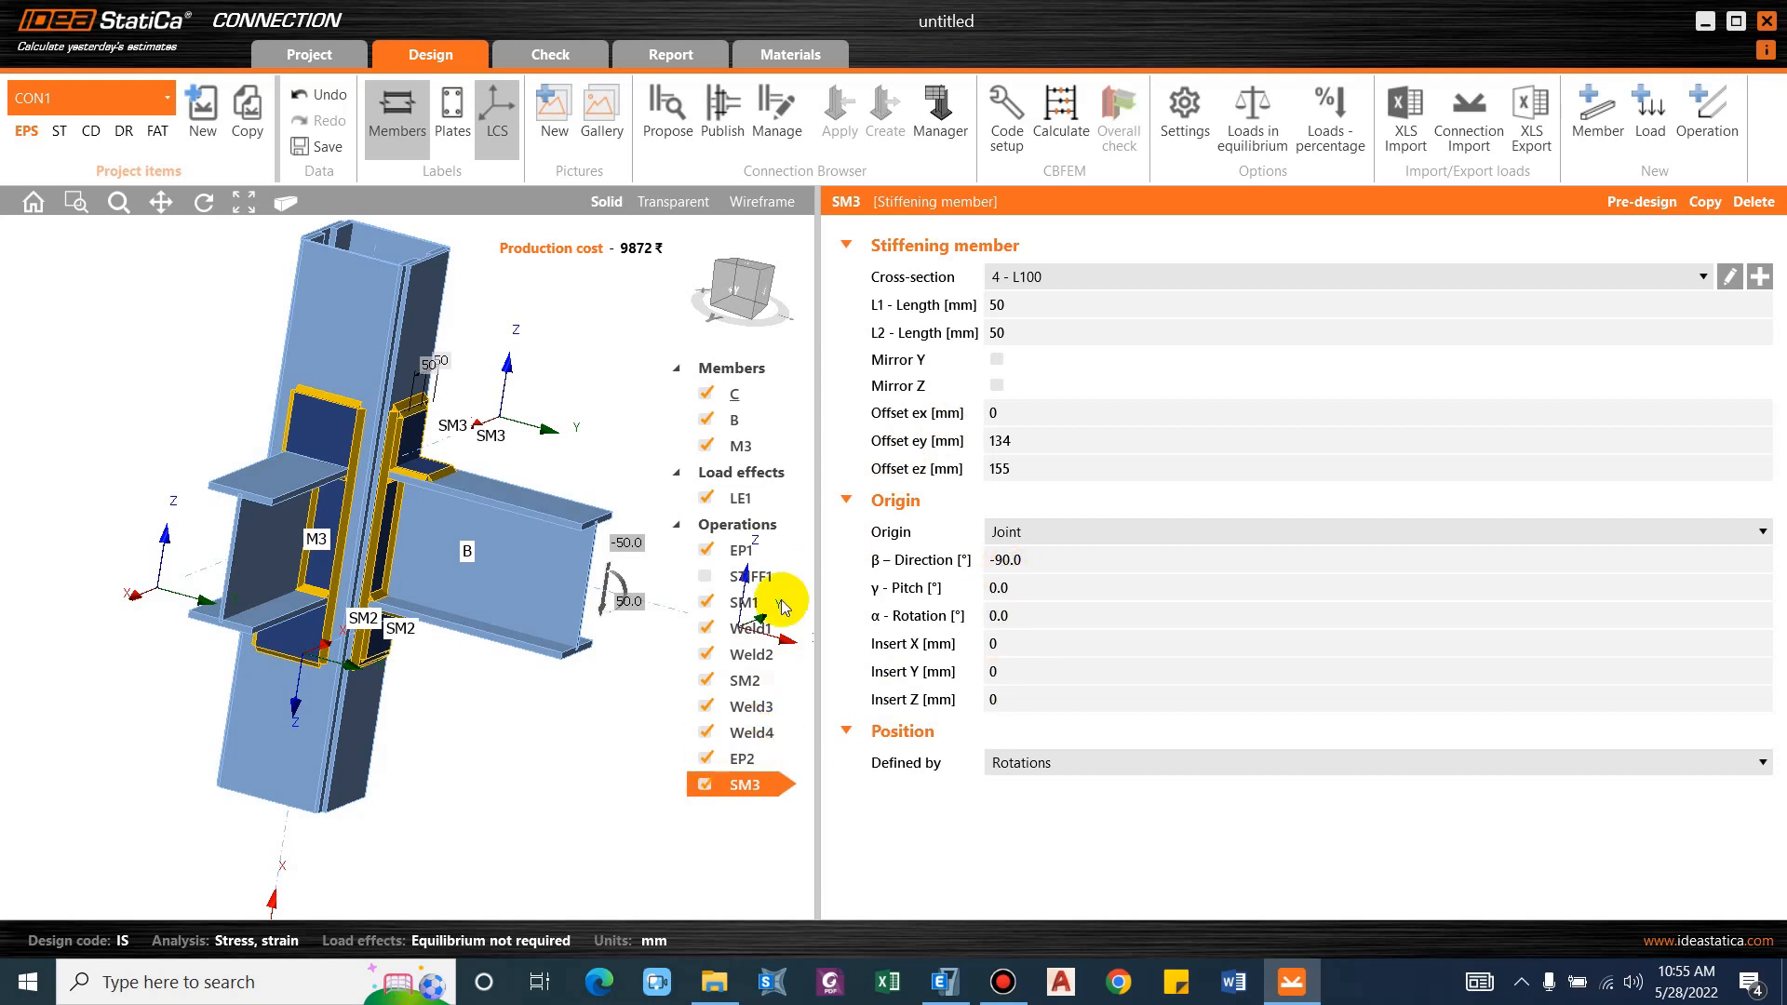
# Try β directions of 90° and 0° for the copied stiffening member SM3.
pyautogui.moveTo(452, 596); pyautogui.dragTo(410, 591, button='right')
pyautogui.moveTo(1035, 558); pyautogui.dragTo(982, 567)
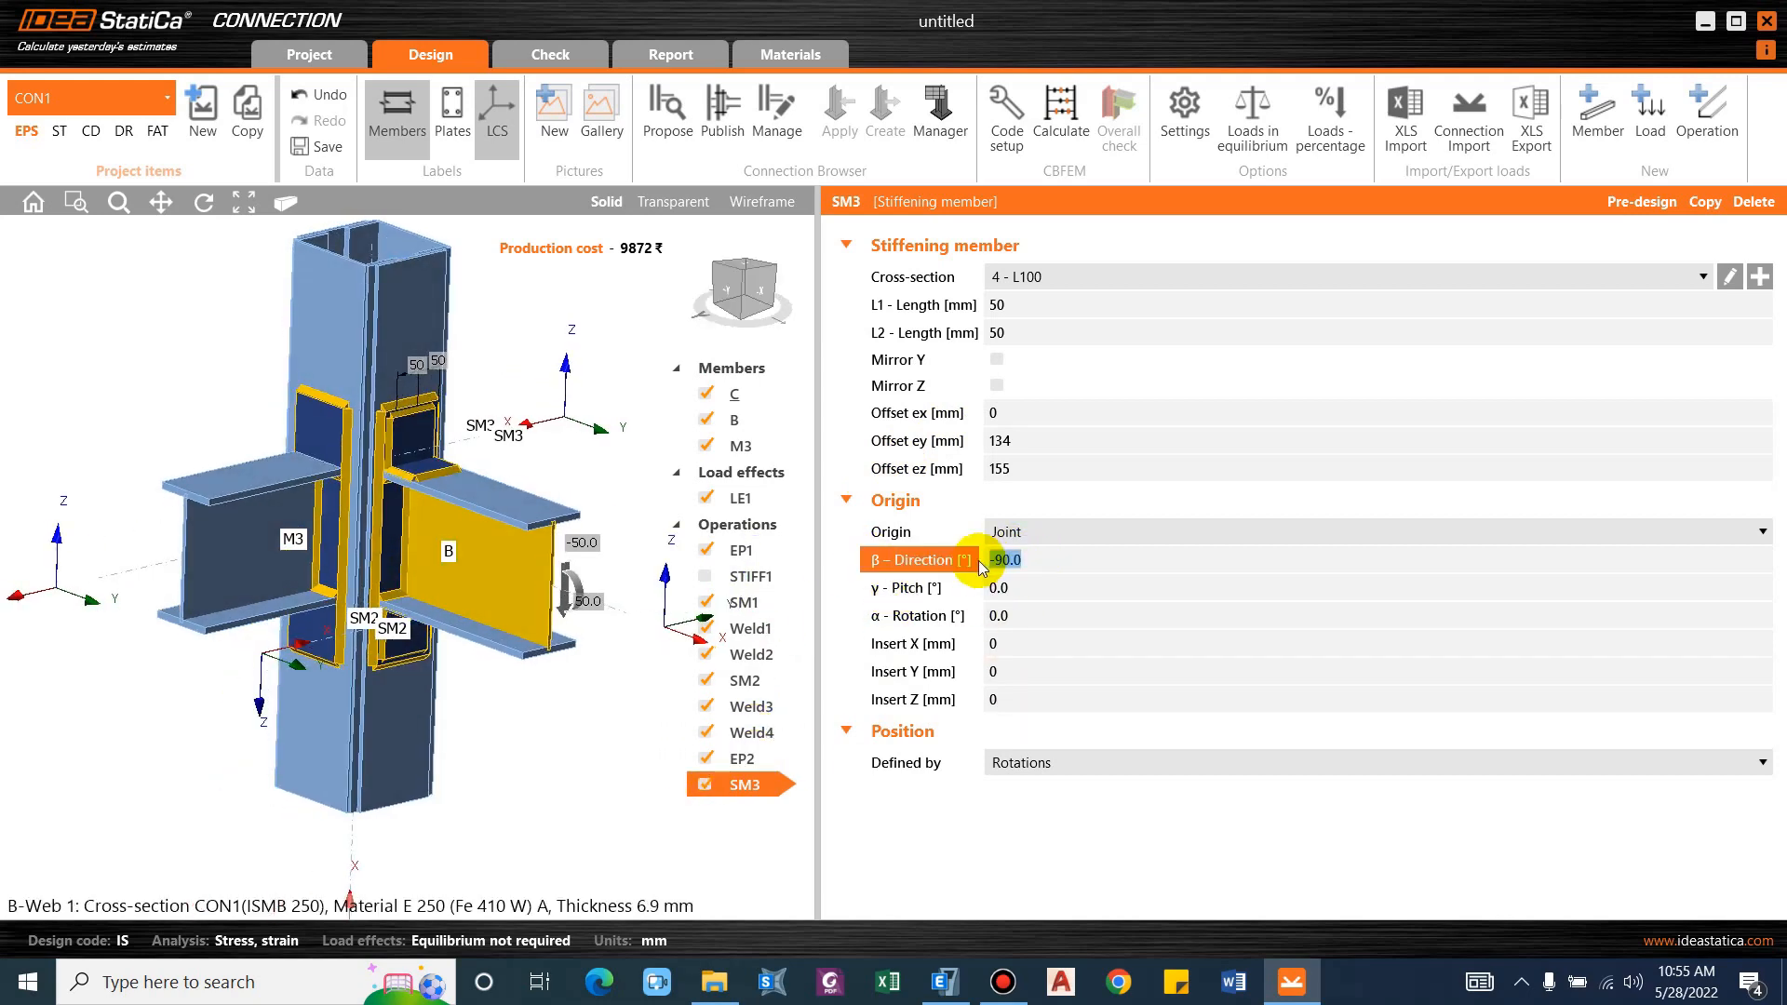
pyautogui.write('90')
pyautogui.press('Tab')
pyautogui.moveTo(400, 595); pyautogui.dragTo(1001, 558, button='right')
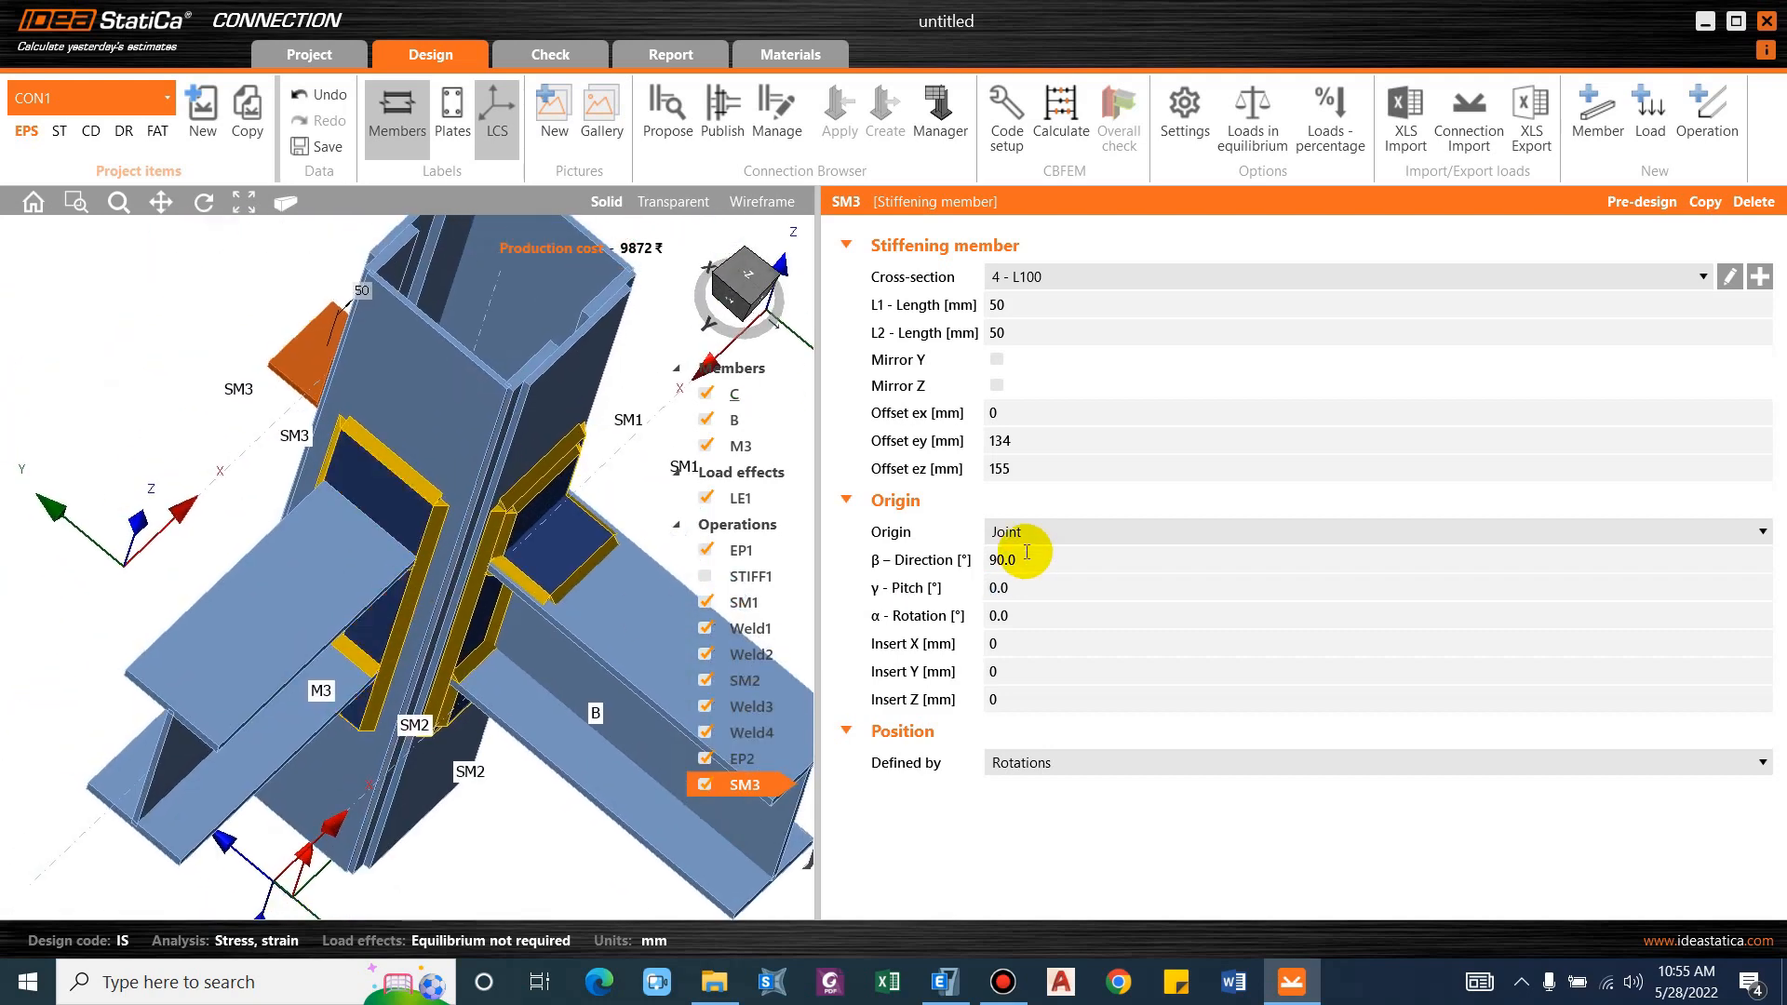
pyautogui.moveTo(1053, 558); pyautogui.dragTo(951, 561)
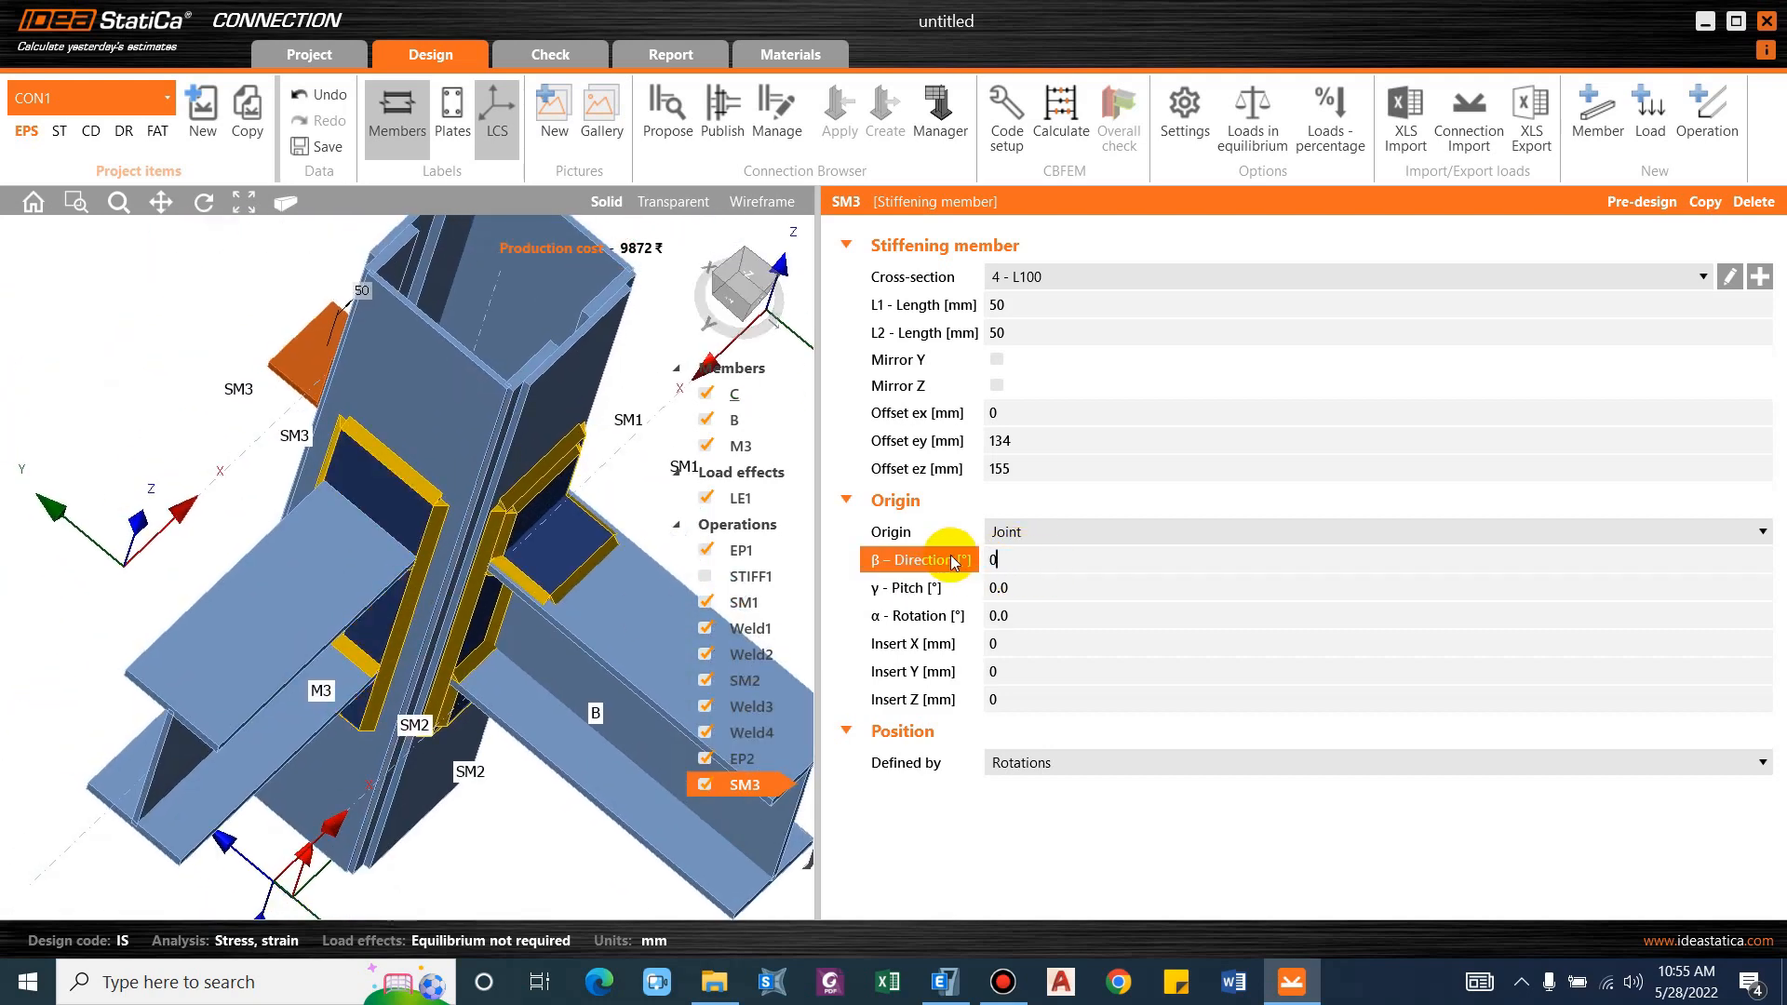
pyautogui.write('0')
pyautogui.press('Tab')
# Set the β direction of stiffening member SM3 to 180° so the angle sits on beam M3's top flange.
pyautogui.moveTo(584, 532); pyautogui.dragTo(568, 670, button='right')
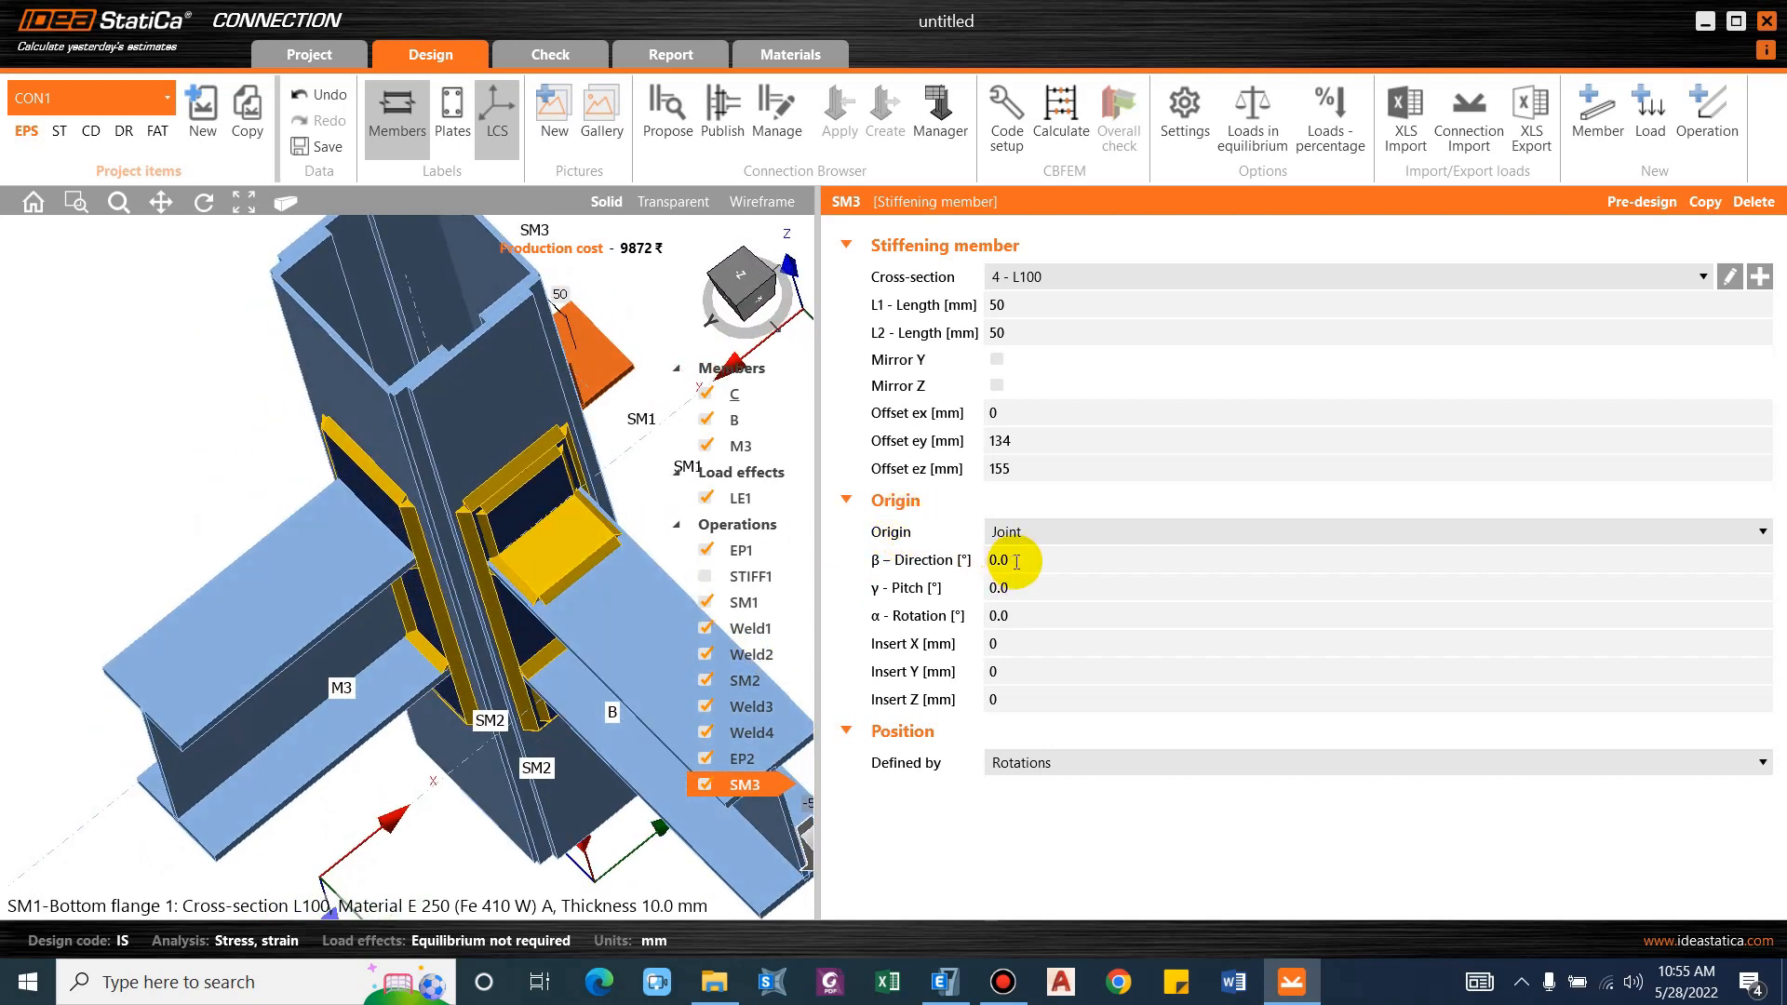
pyautogui.moveTo(1017, 562); pyautogui.dragTo(905, 555)
pyautogui.write('180')
pyautogui.press('Tab')
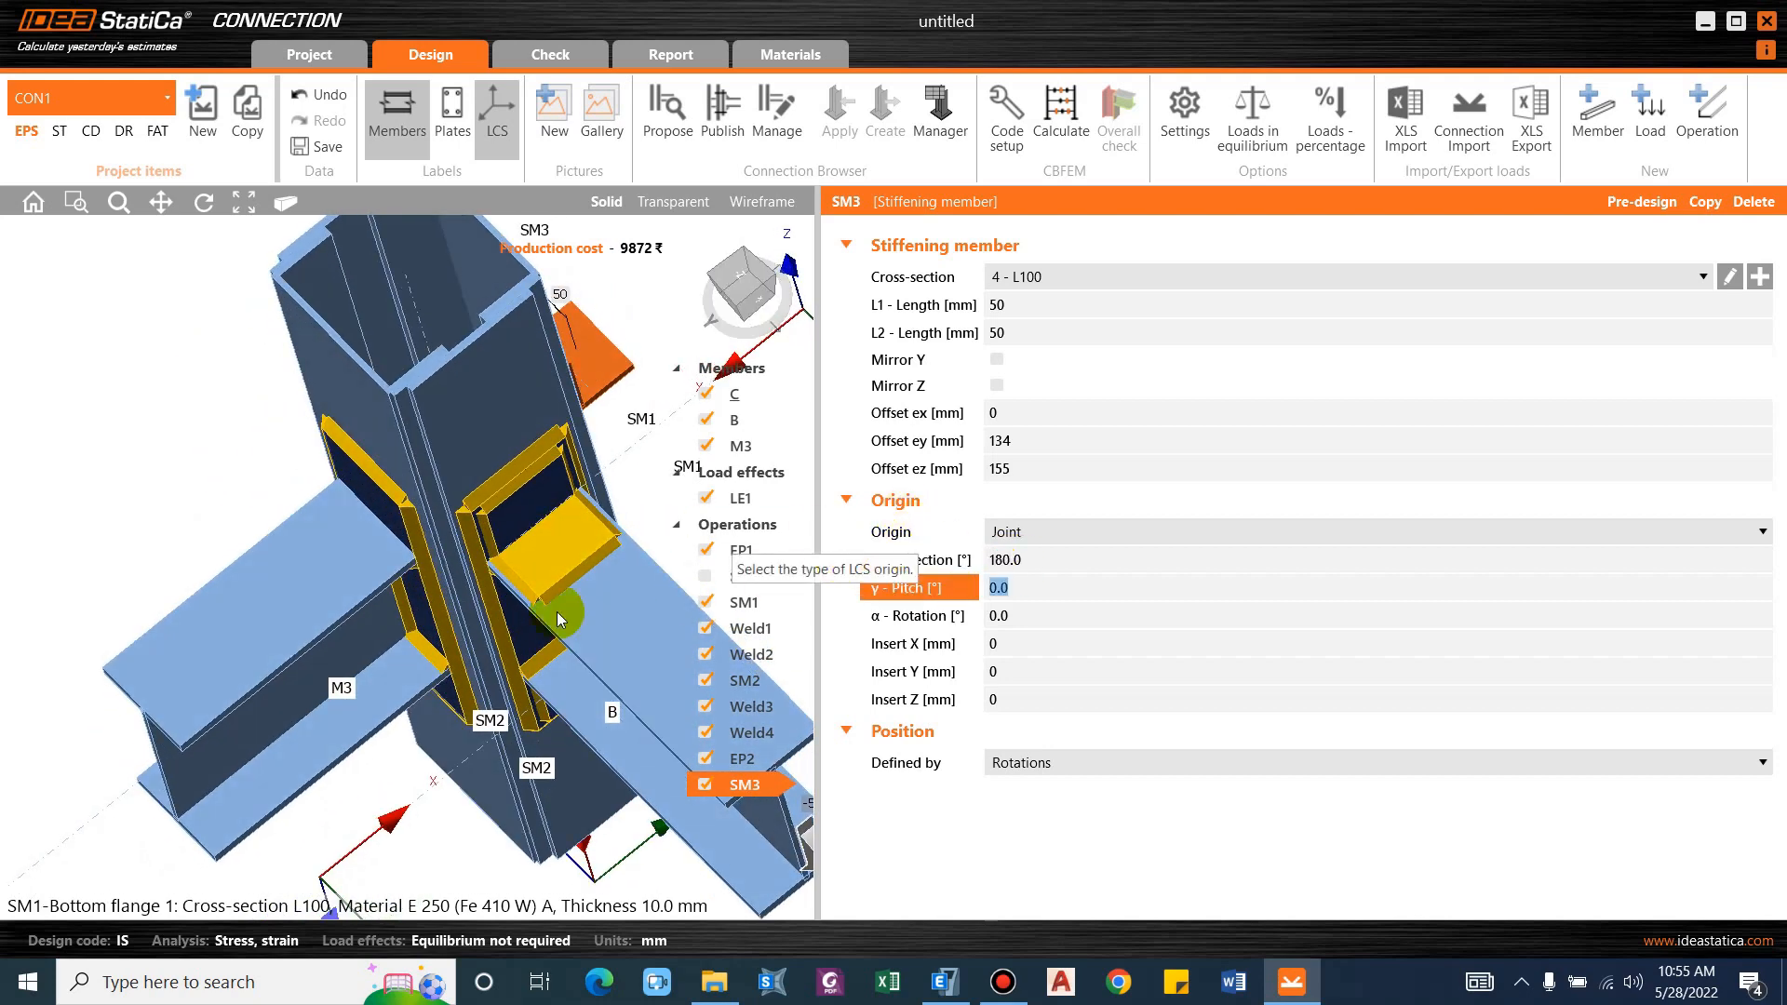
pyautogui.moveTo(556, 612); pyautogui.dragTo(223, 521, button='right')
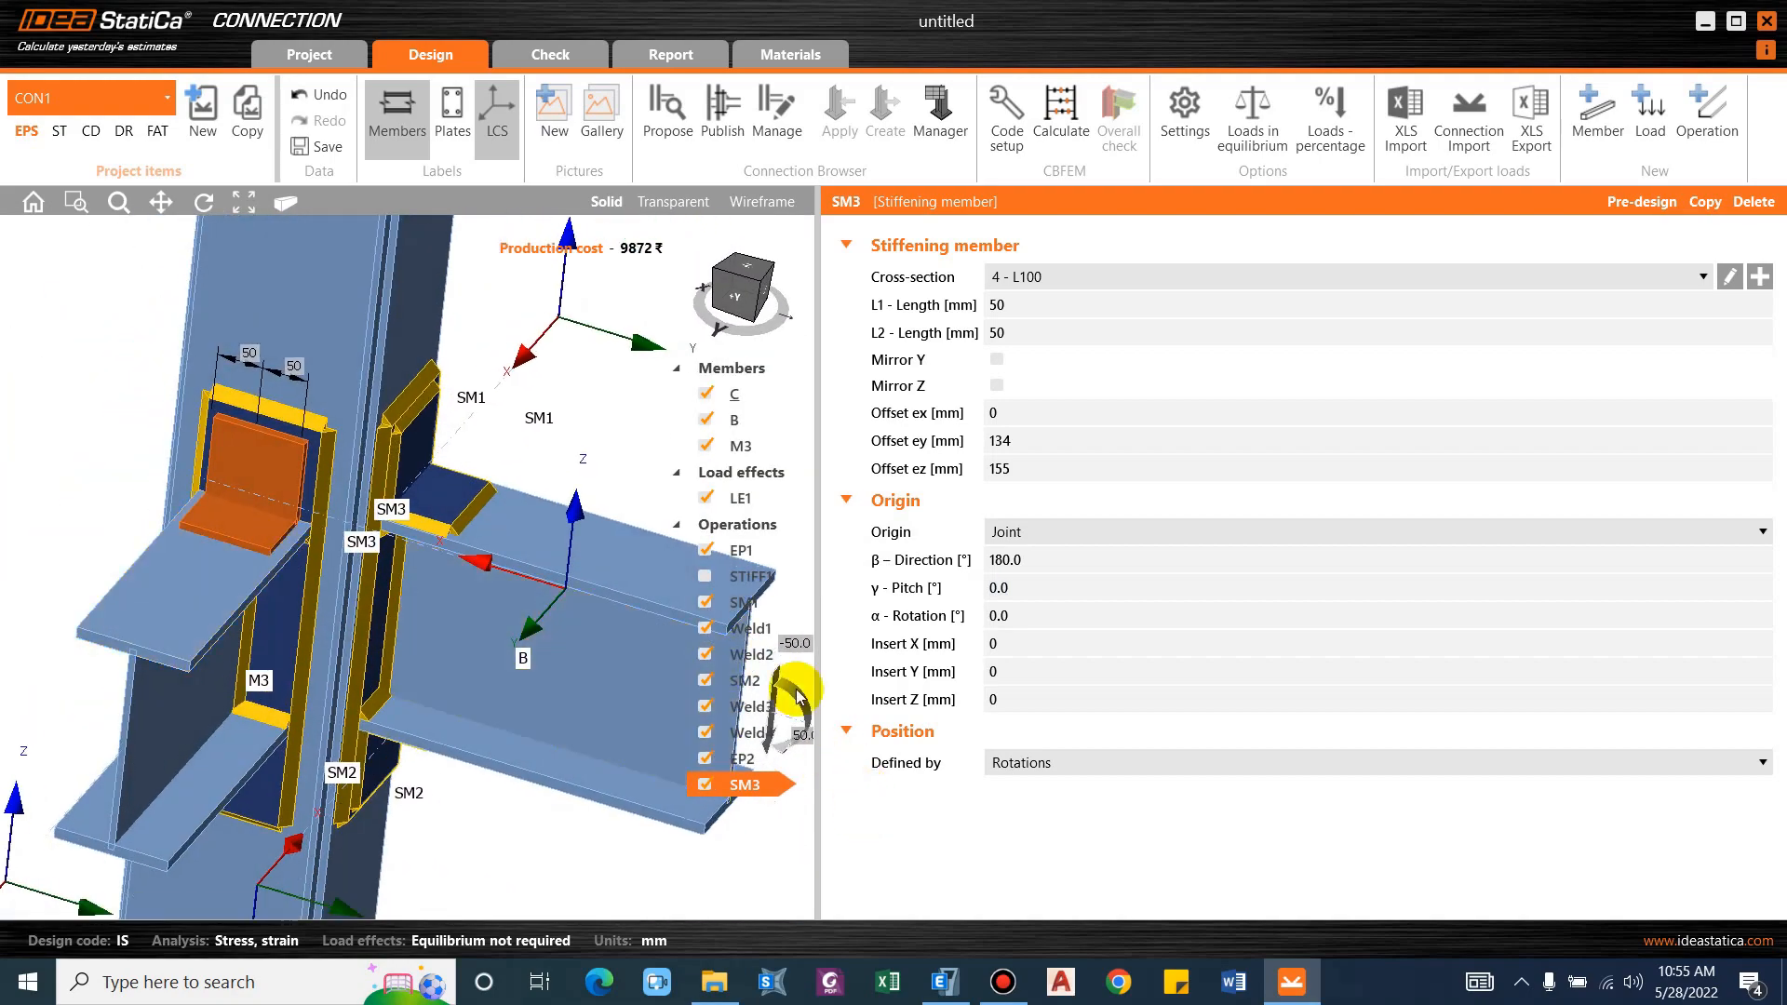
# Copy Weld1 to create a weld operation for the new stiffening angle.
pyautogui.click(748, 625)
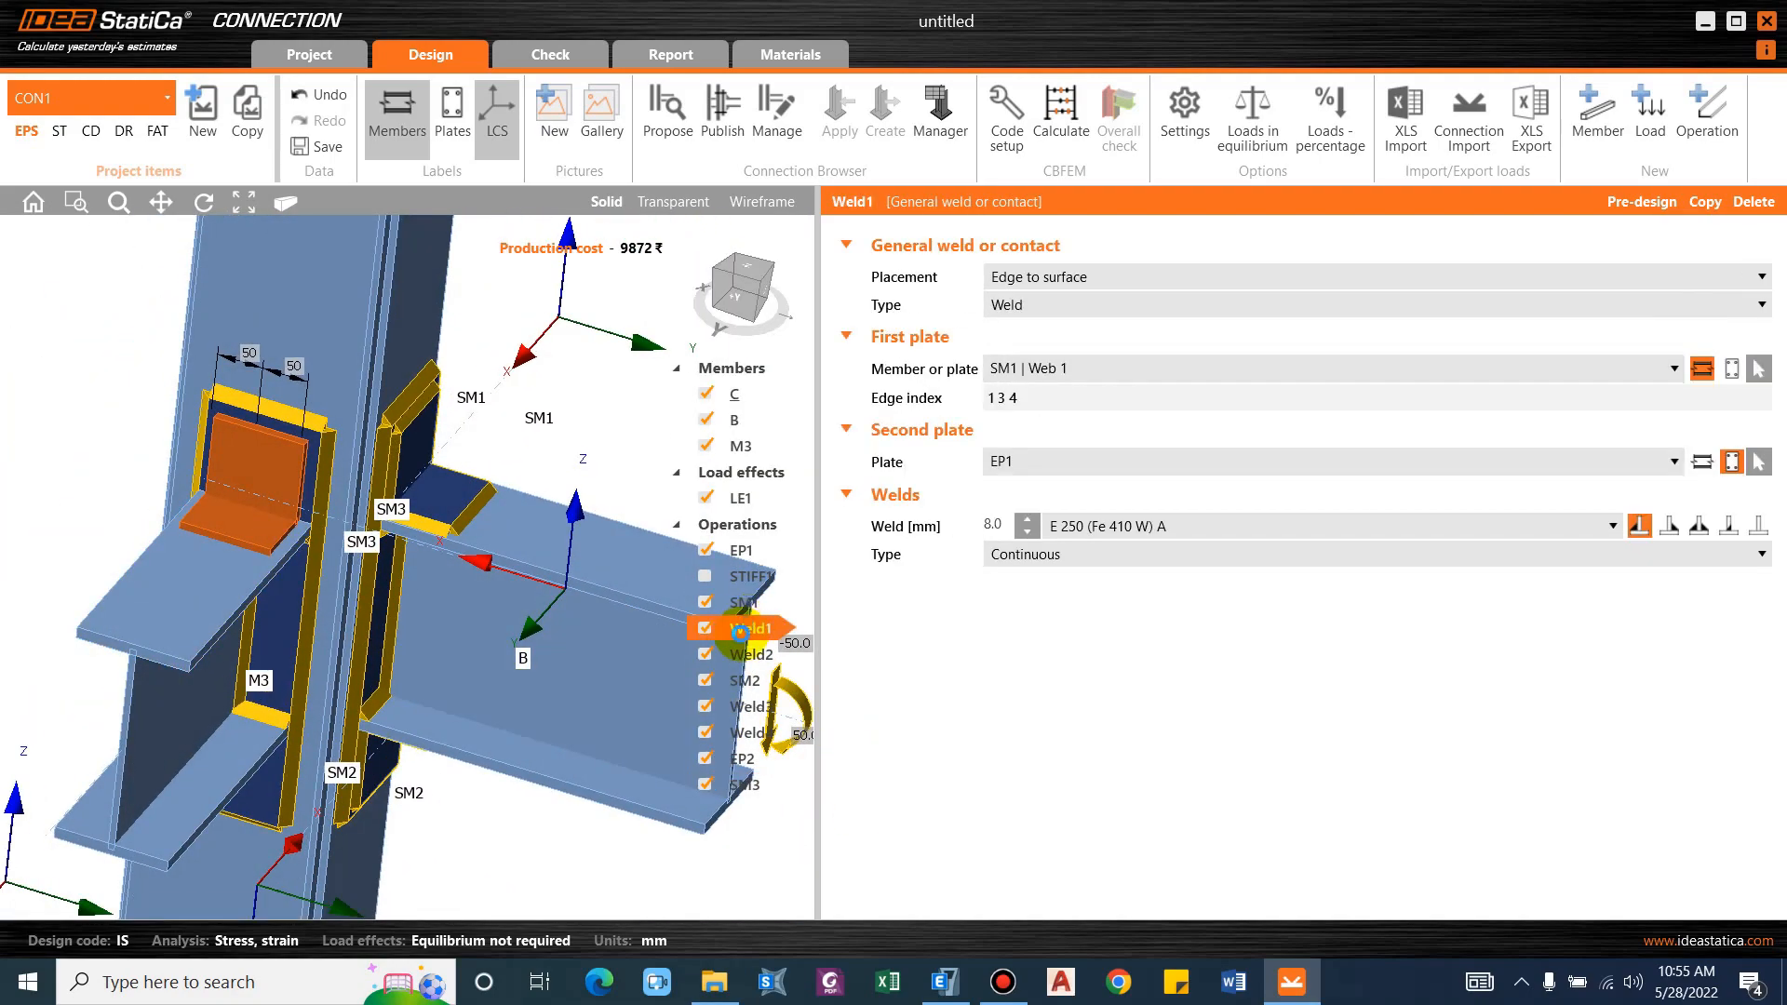
pyautogui.rightClick(739, 632)
pyautogui.click(689, 639)
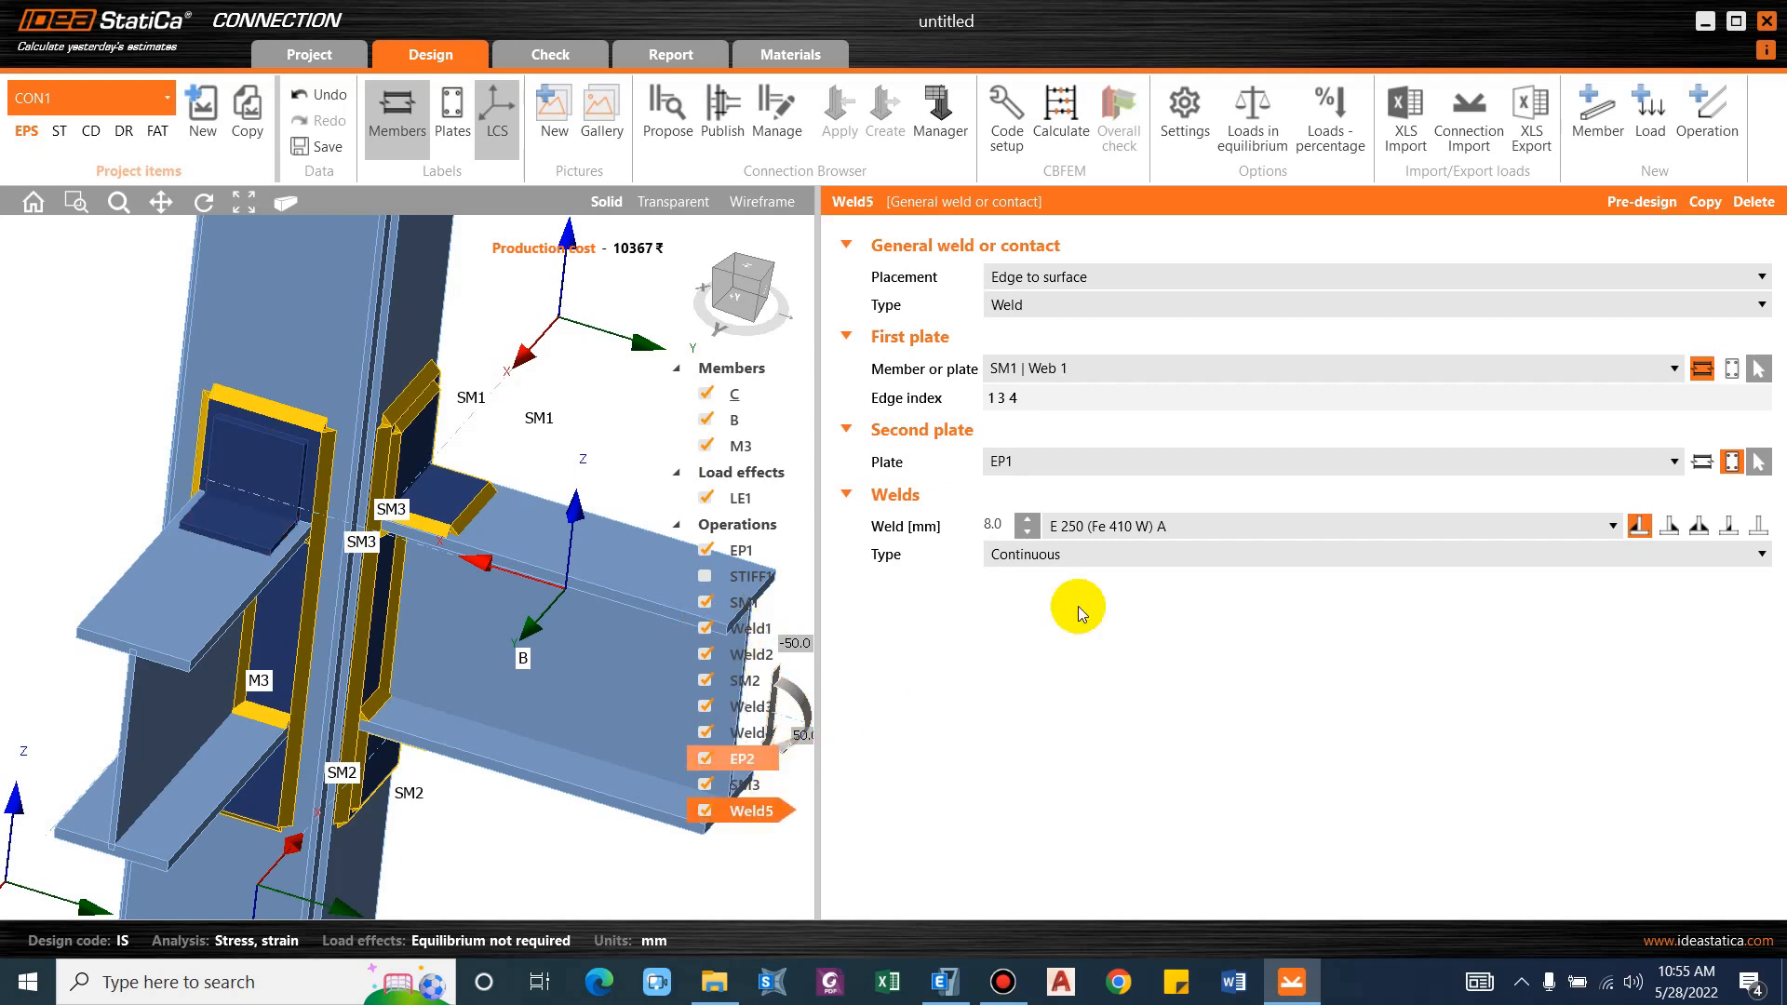
# Reassign the copied weld Weld5 so it joins SM3 | Web 1 to end plate EP2.
pyautogui.scroll(2, 402, 517)
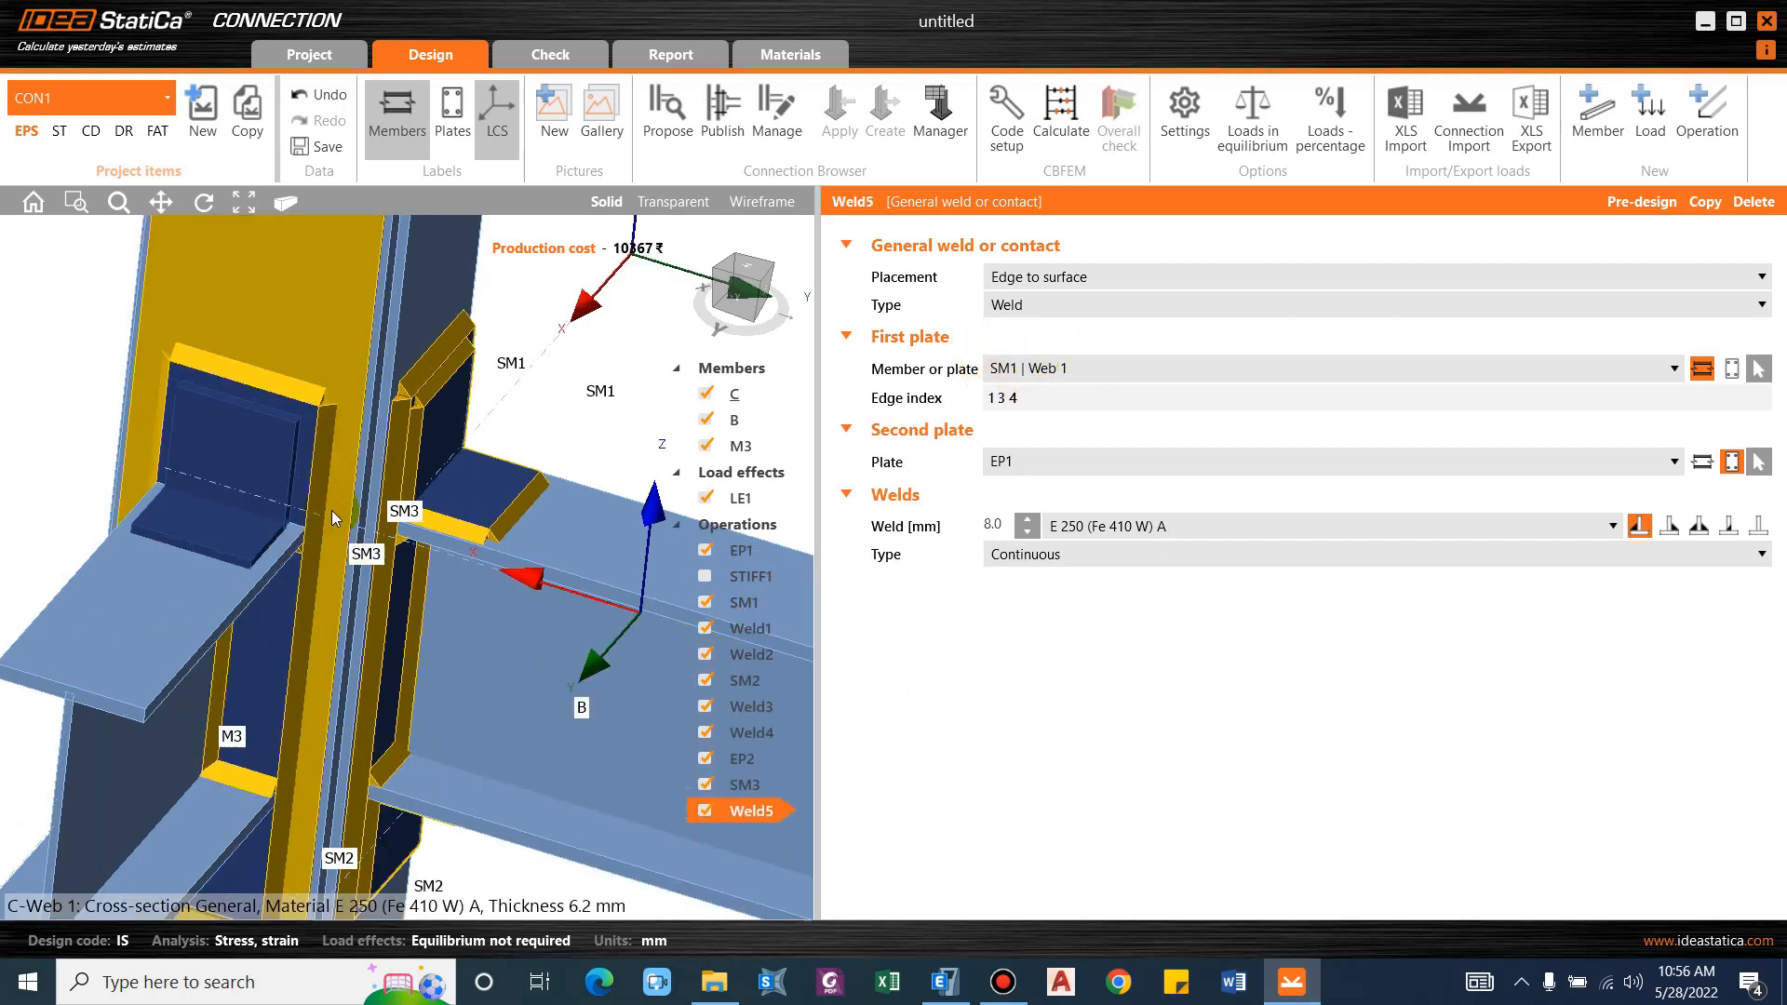
pyautogui.scroll(-2, 401, 517)
pyautogui.moveTo(401, 521); pyautogui.dragTo(379, 562, button='right')
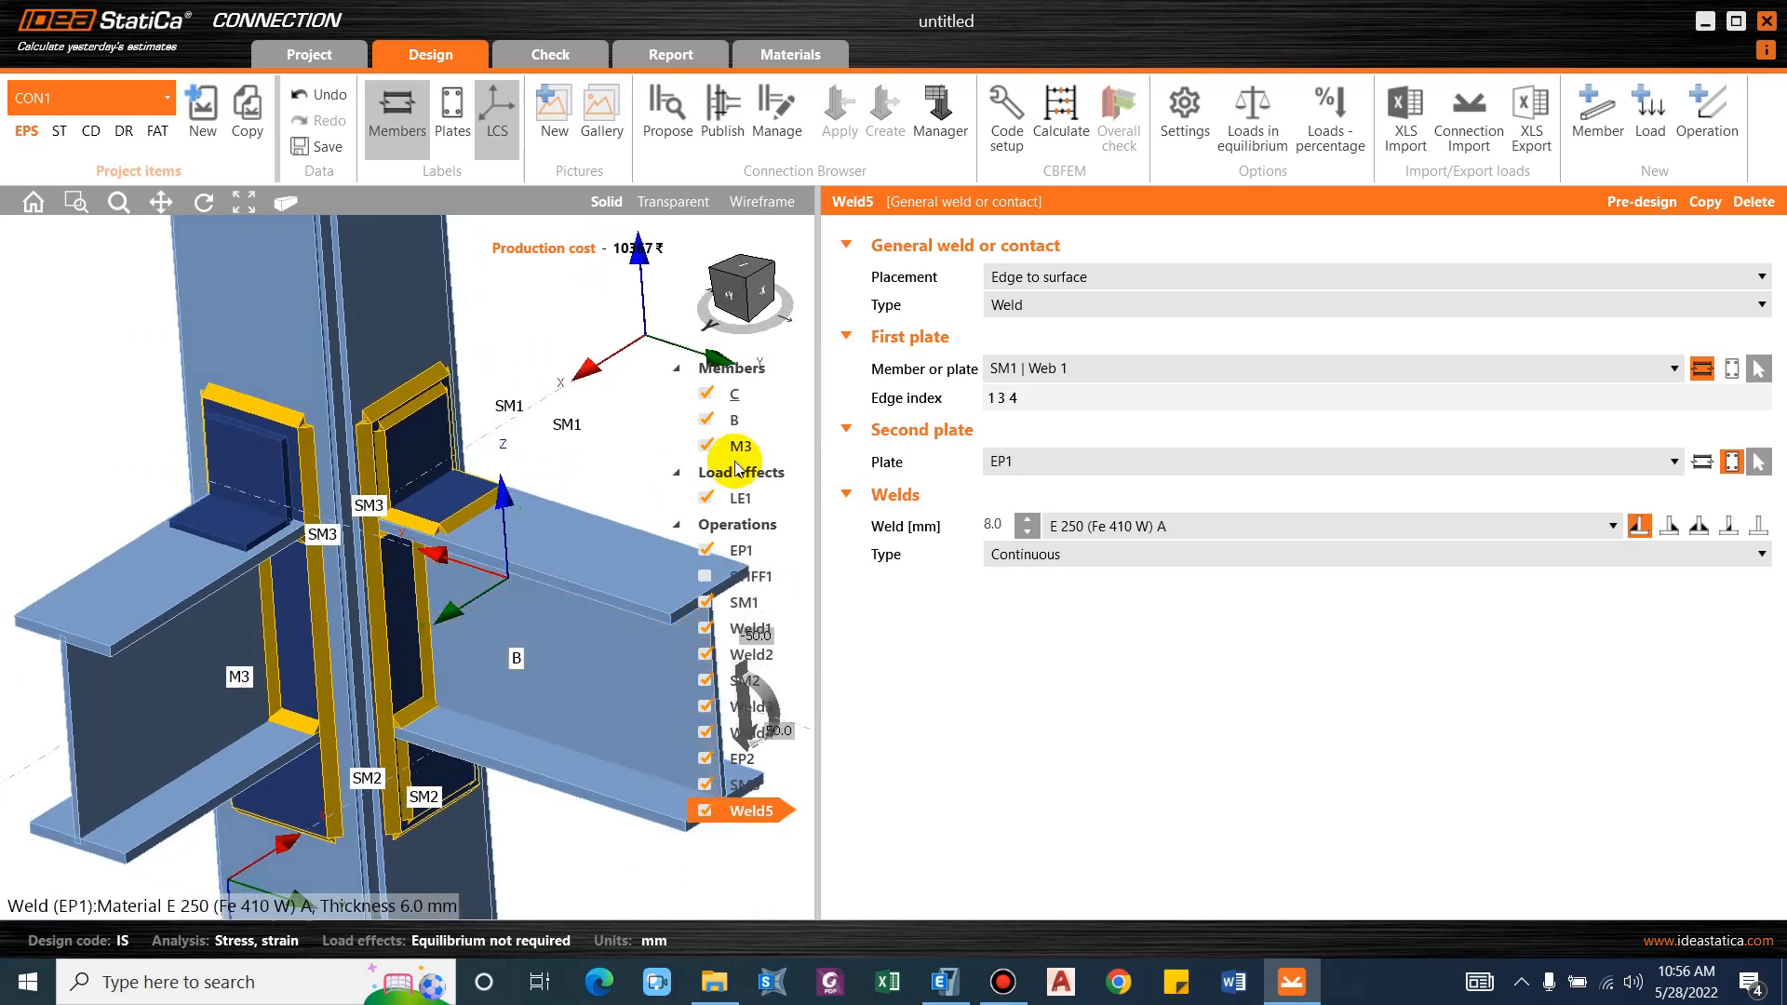
pyautogui.click(1085, 368)
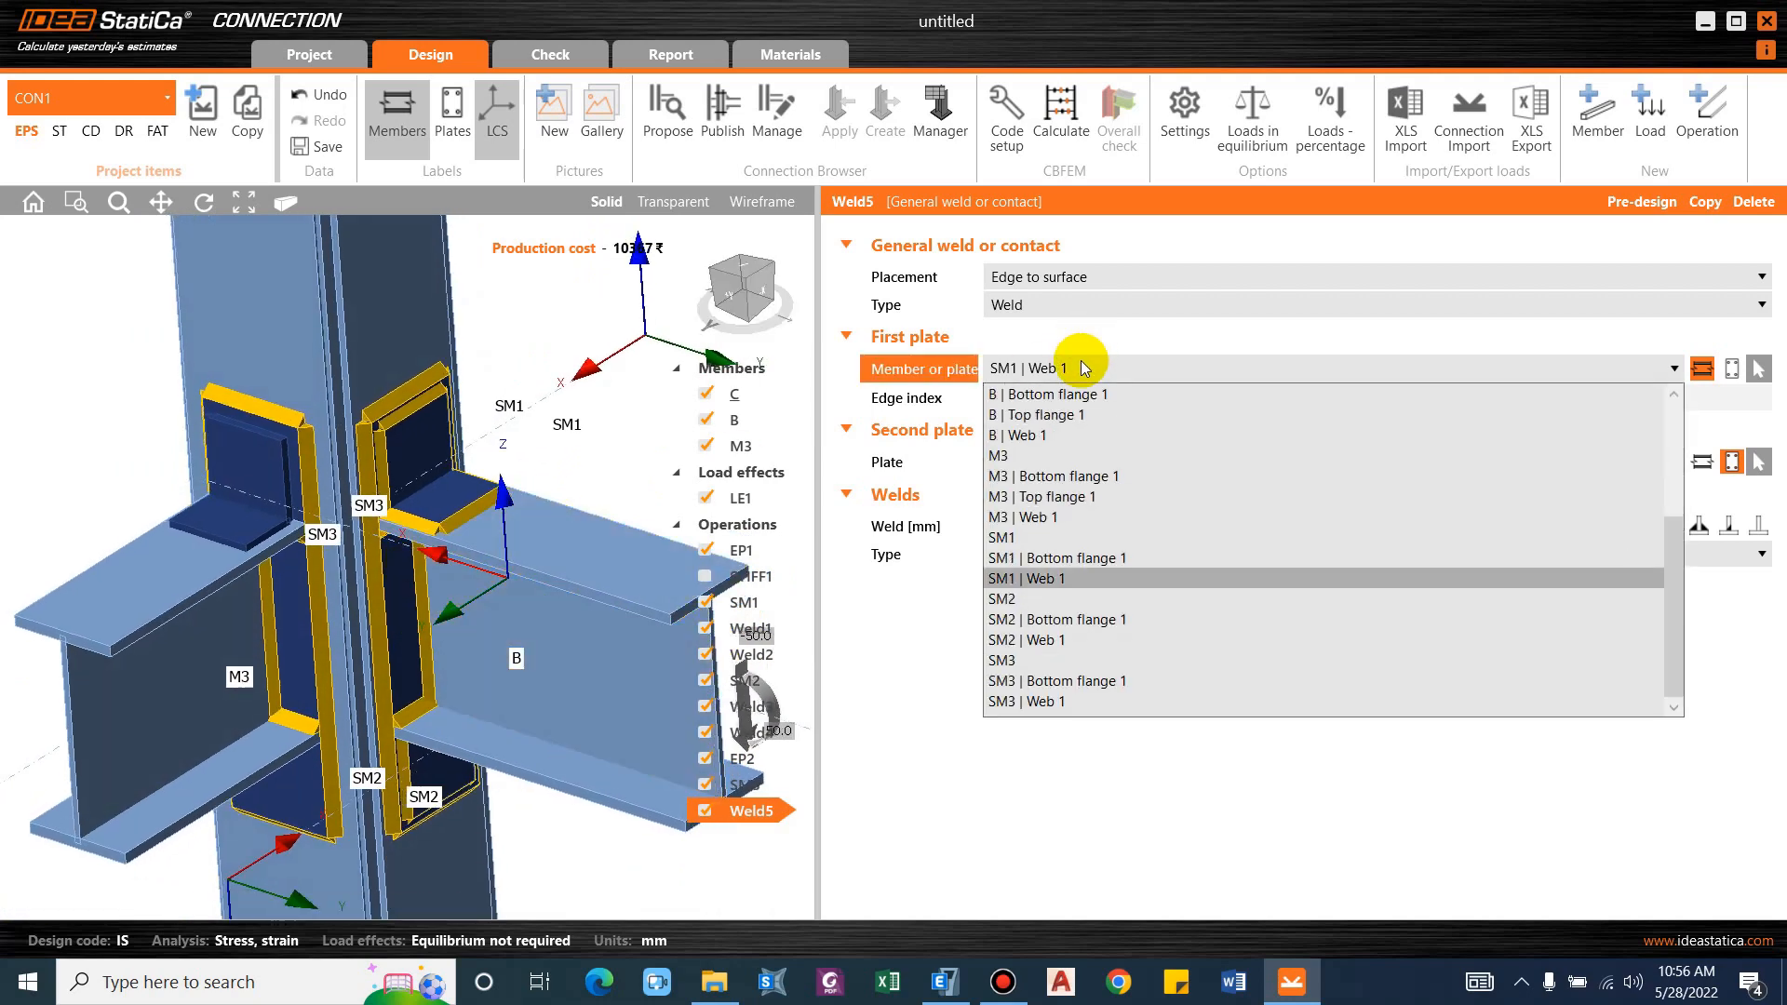
pyautogui.click(1059, 706)
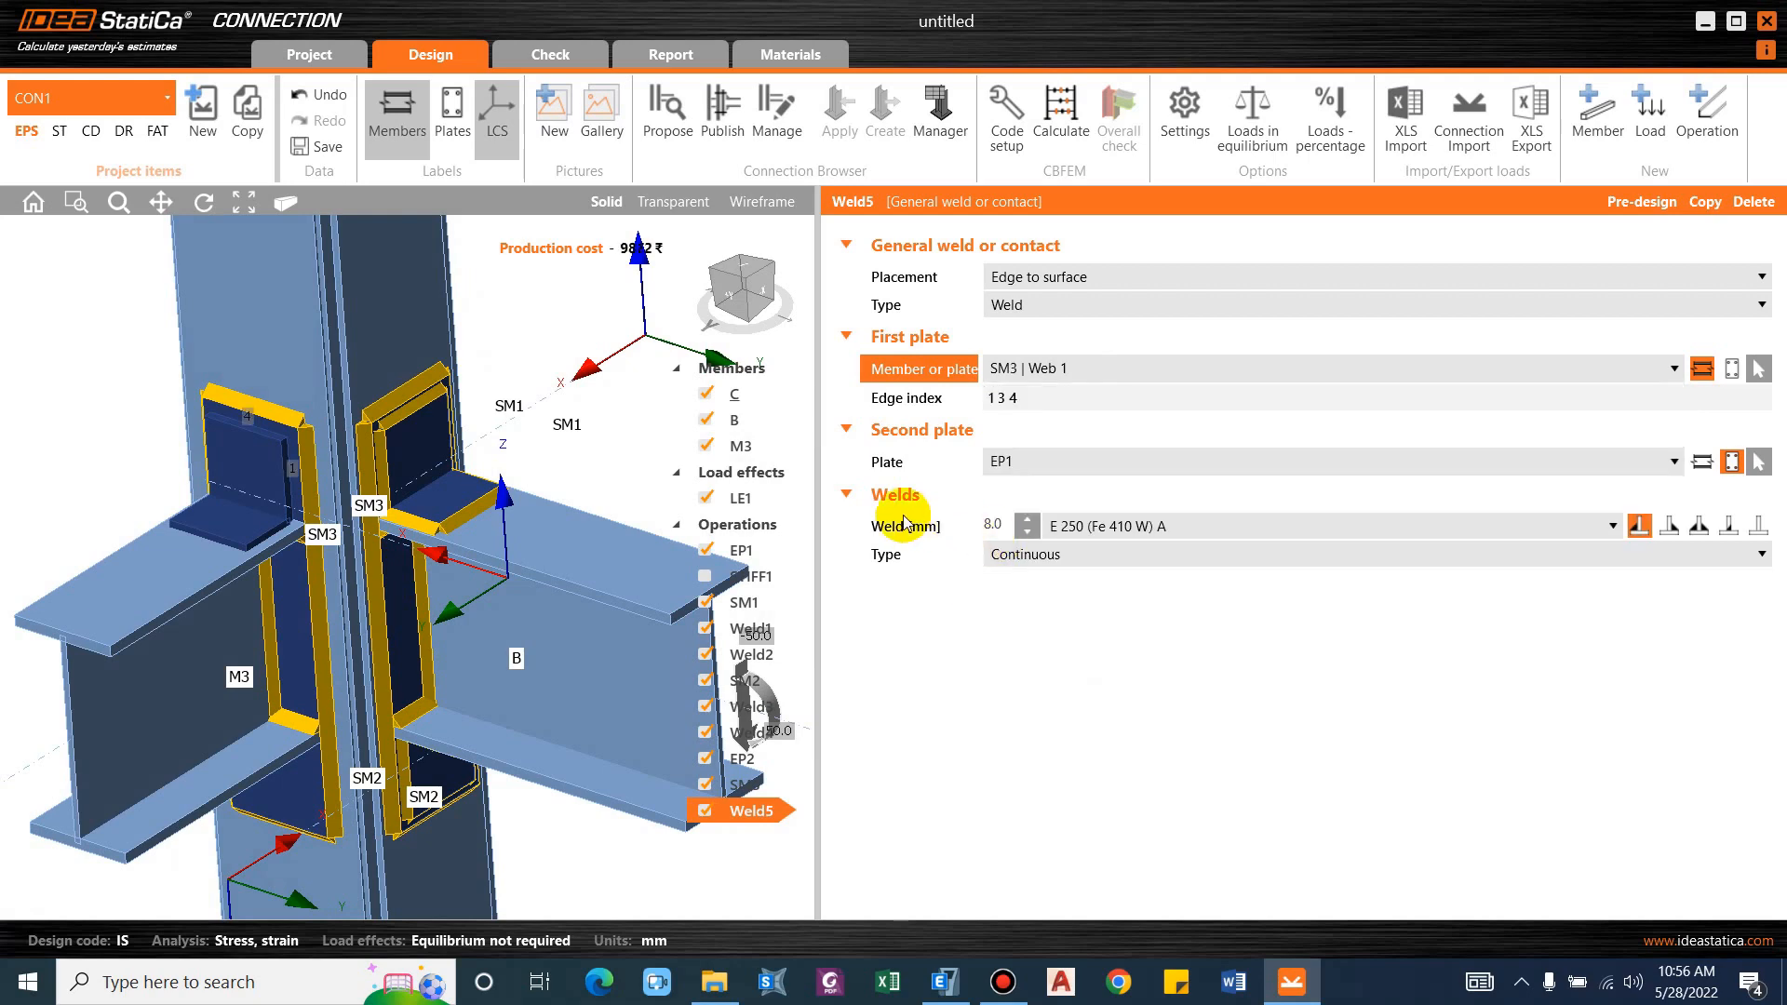
pyautogui.click(1049, 463)
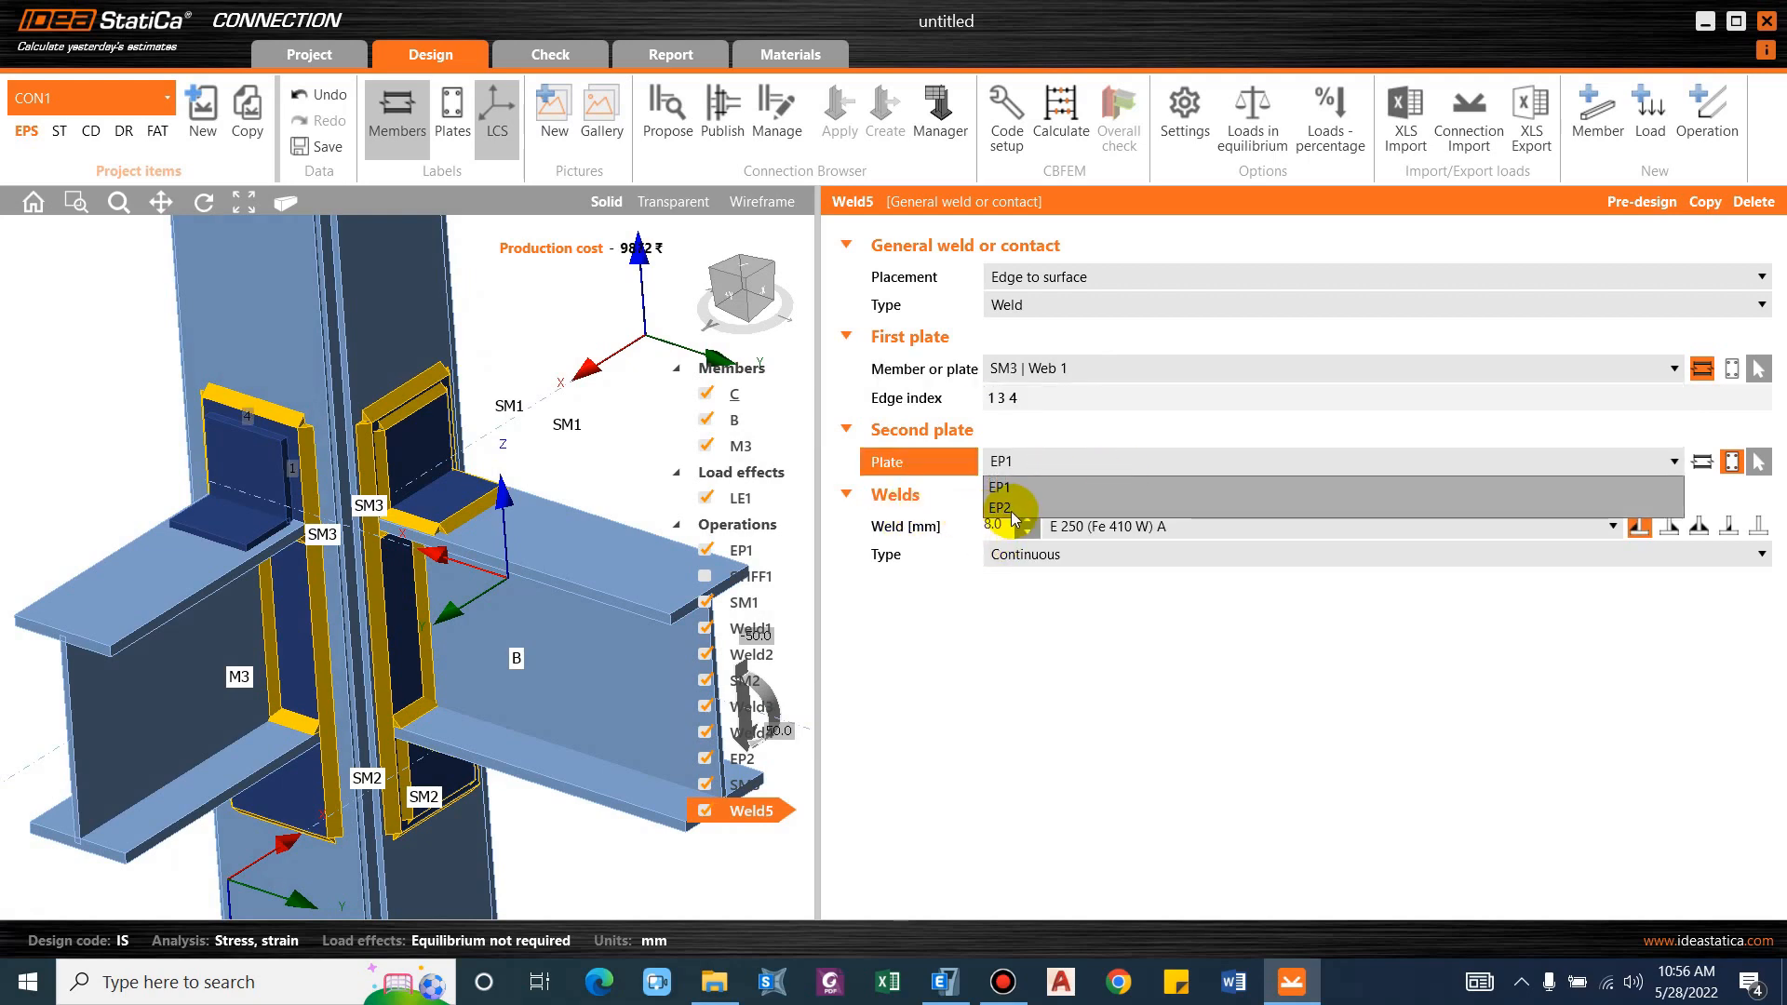
pyautogui.click(1010, 509)
pyautogui.scroll(1, 278, 483)
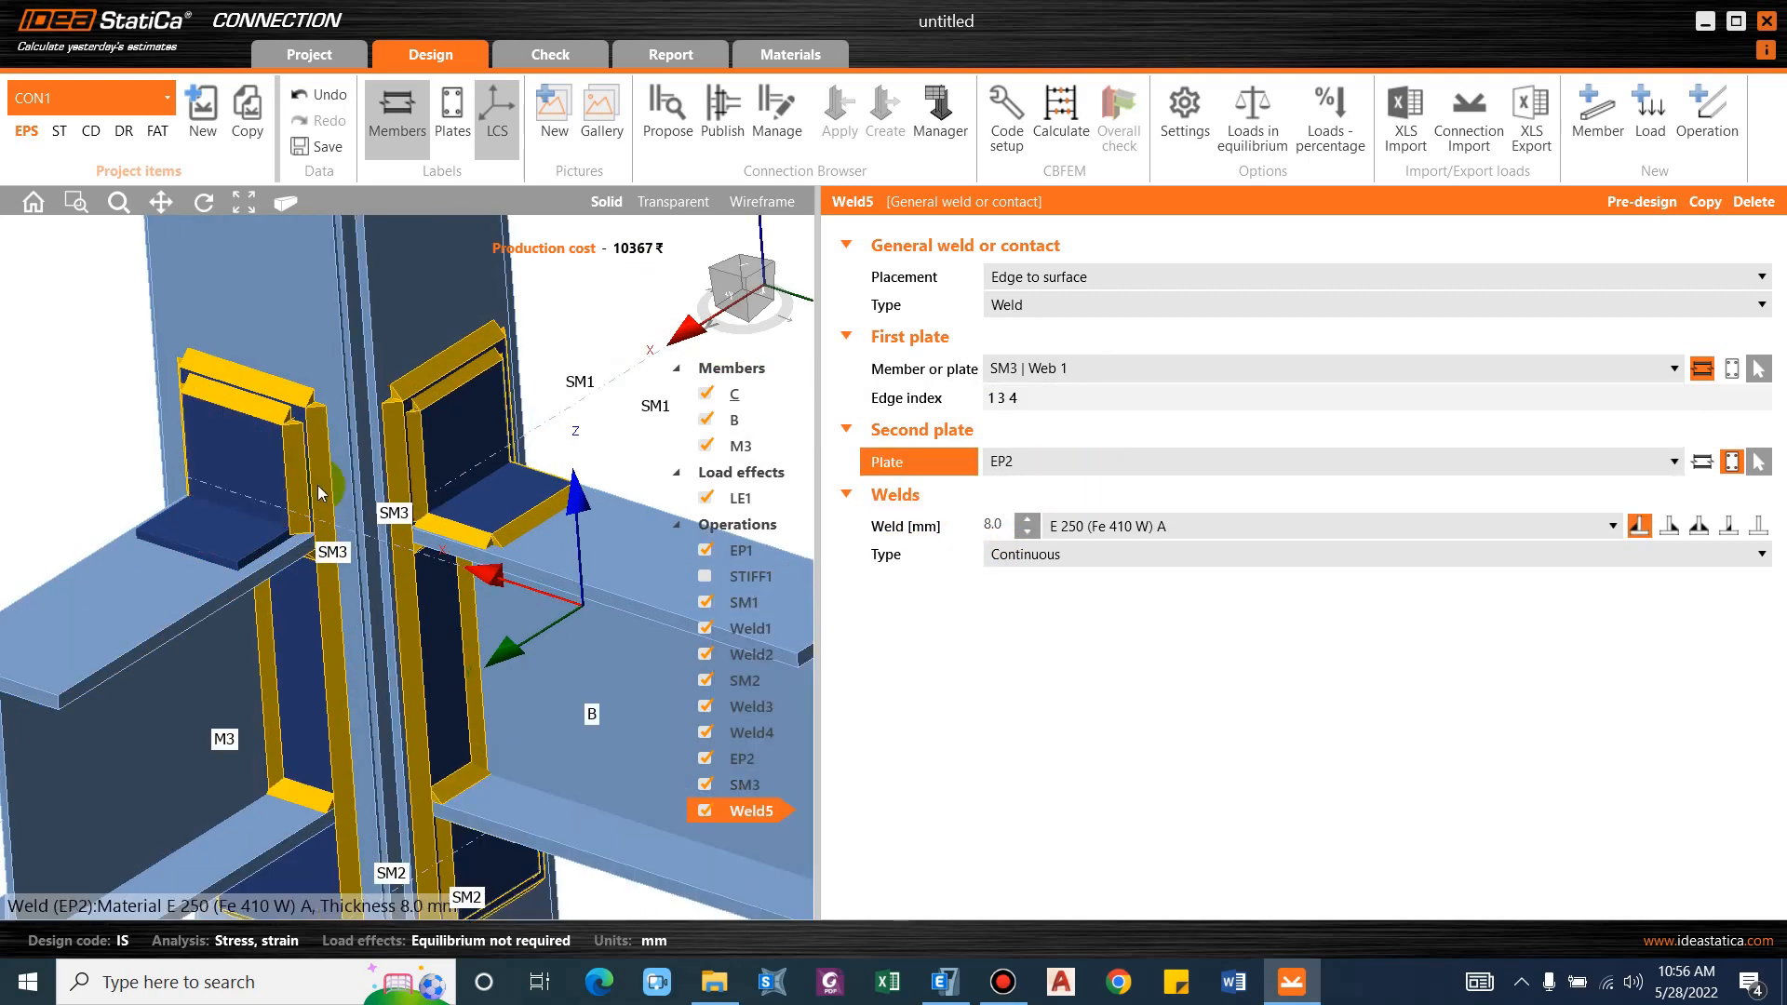
pyautogui.scroll(-1, 322, 476)
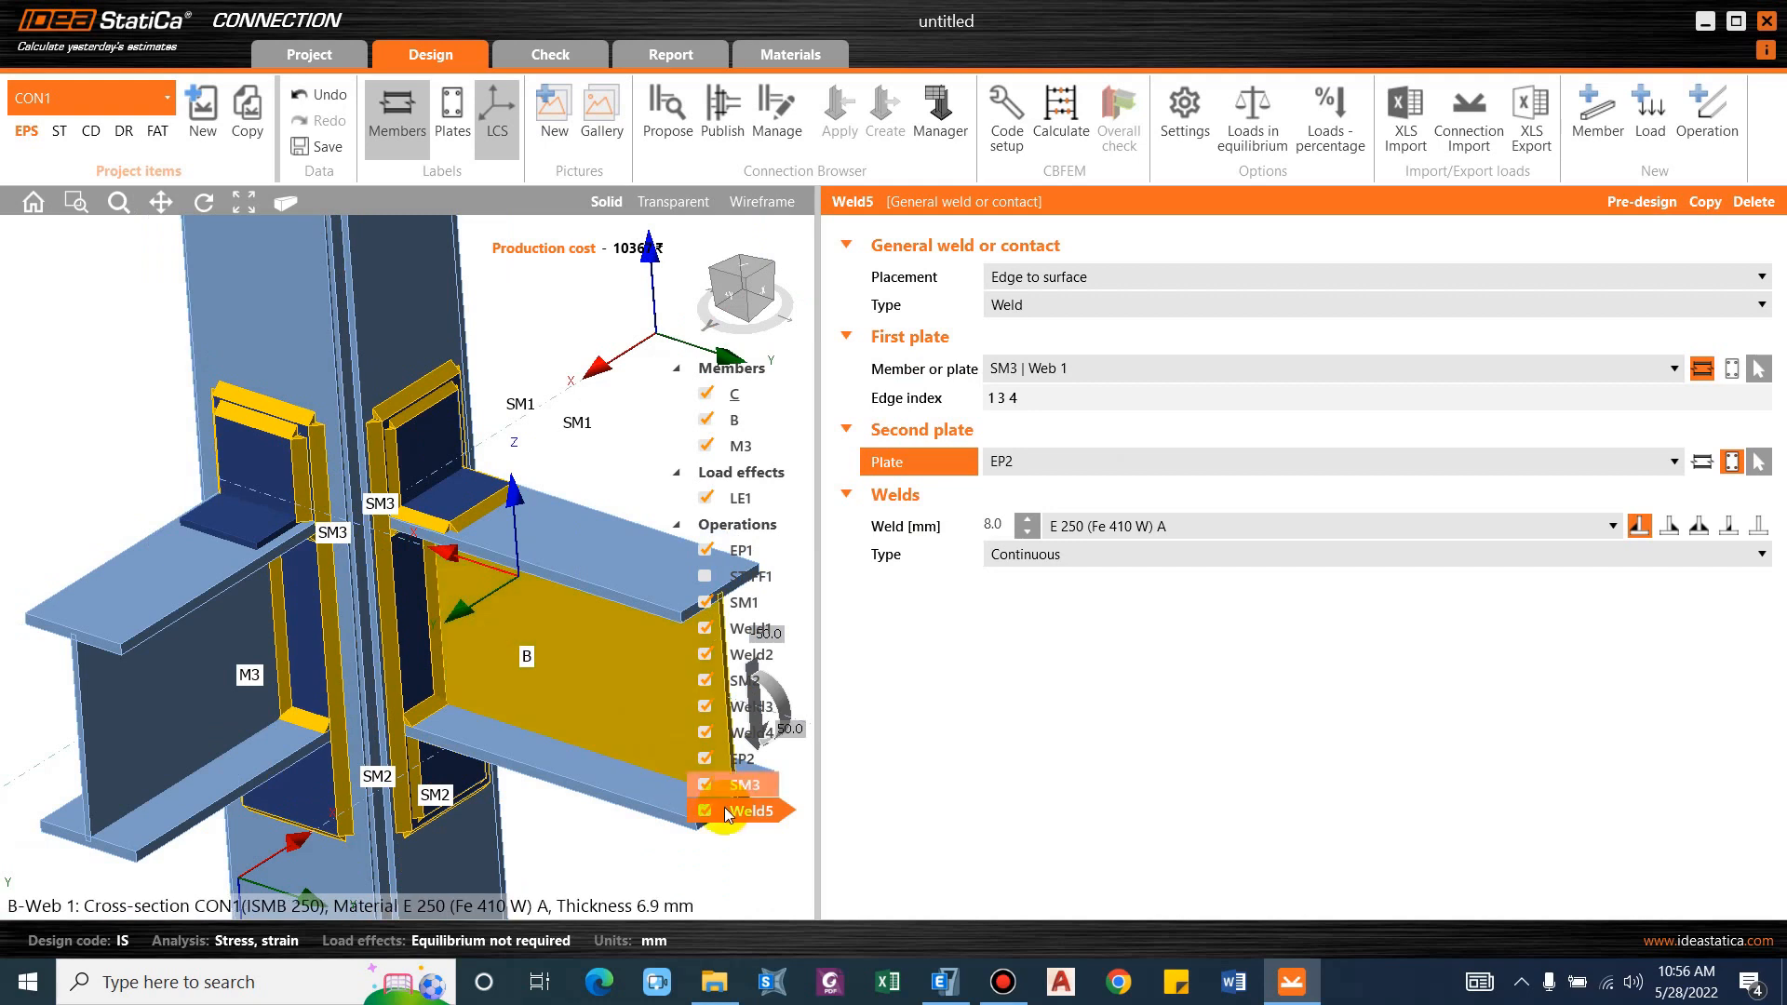
# Copy Weld2 and set the copy to join SM3 | Bottom flange 1 to M3 | Top flange 1.
pyautogui.rightClick(749, 668)
pyautogui.click(745, 765)
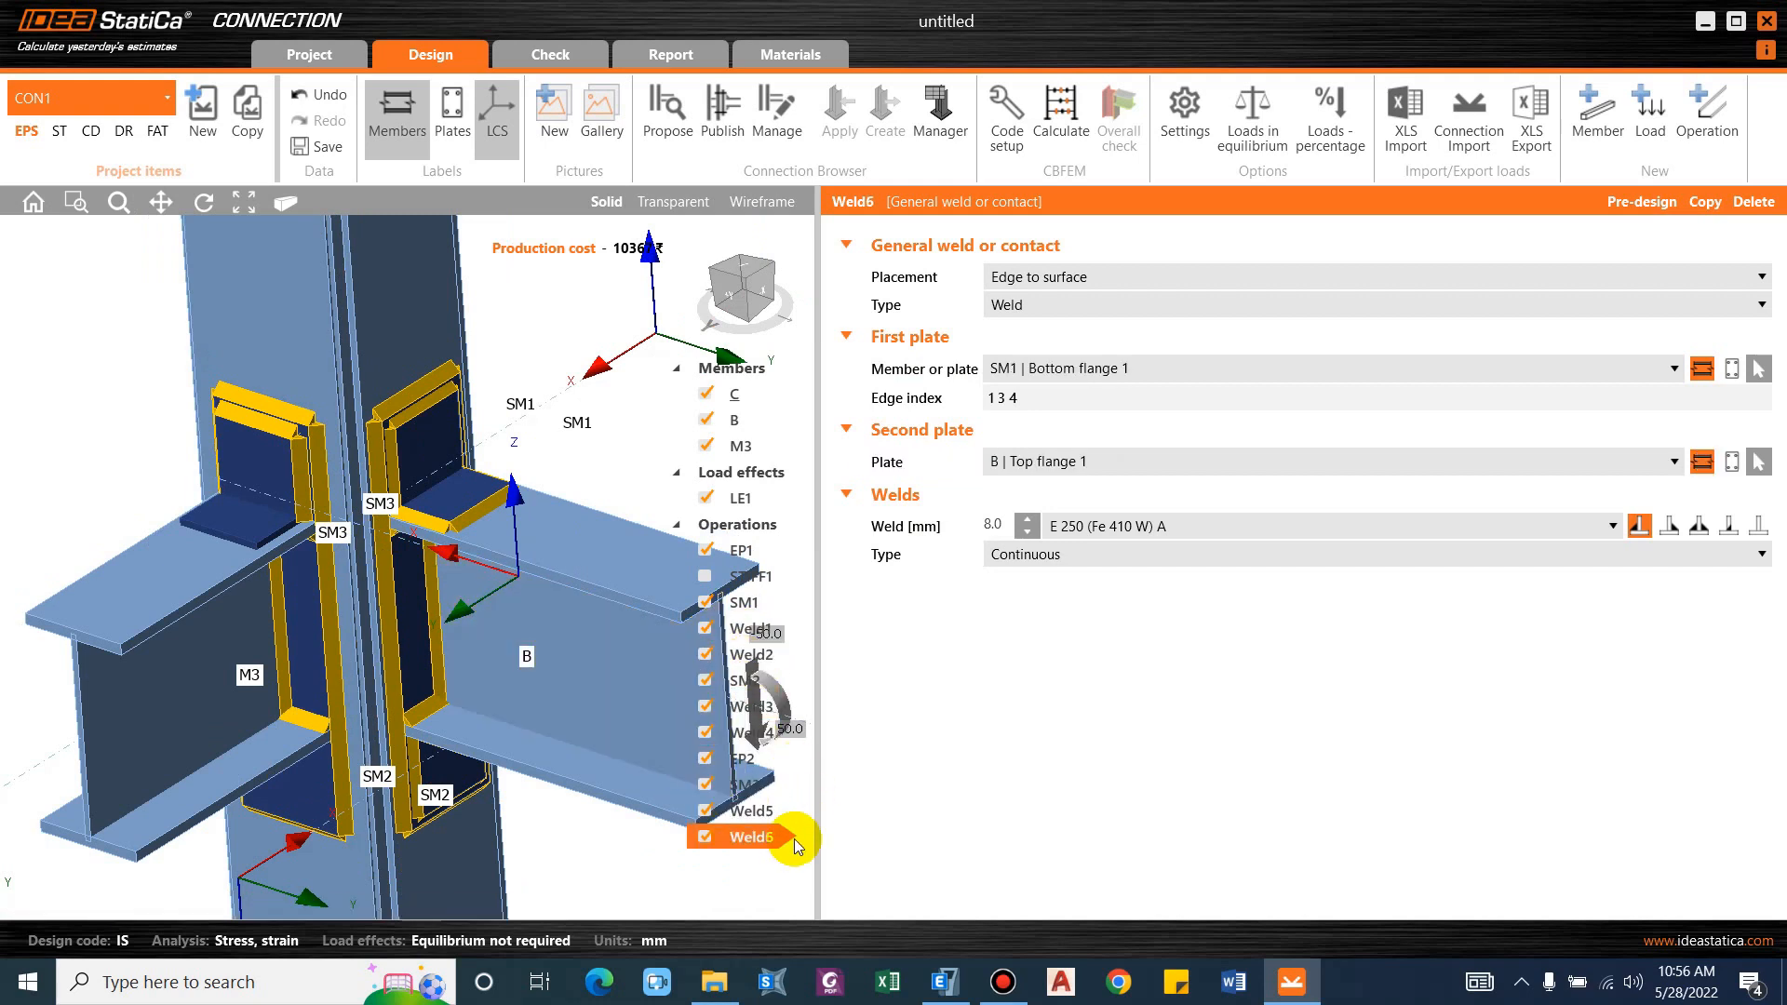
pyautogui.click(1040, 372)
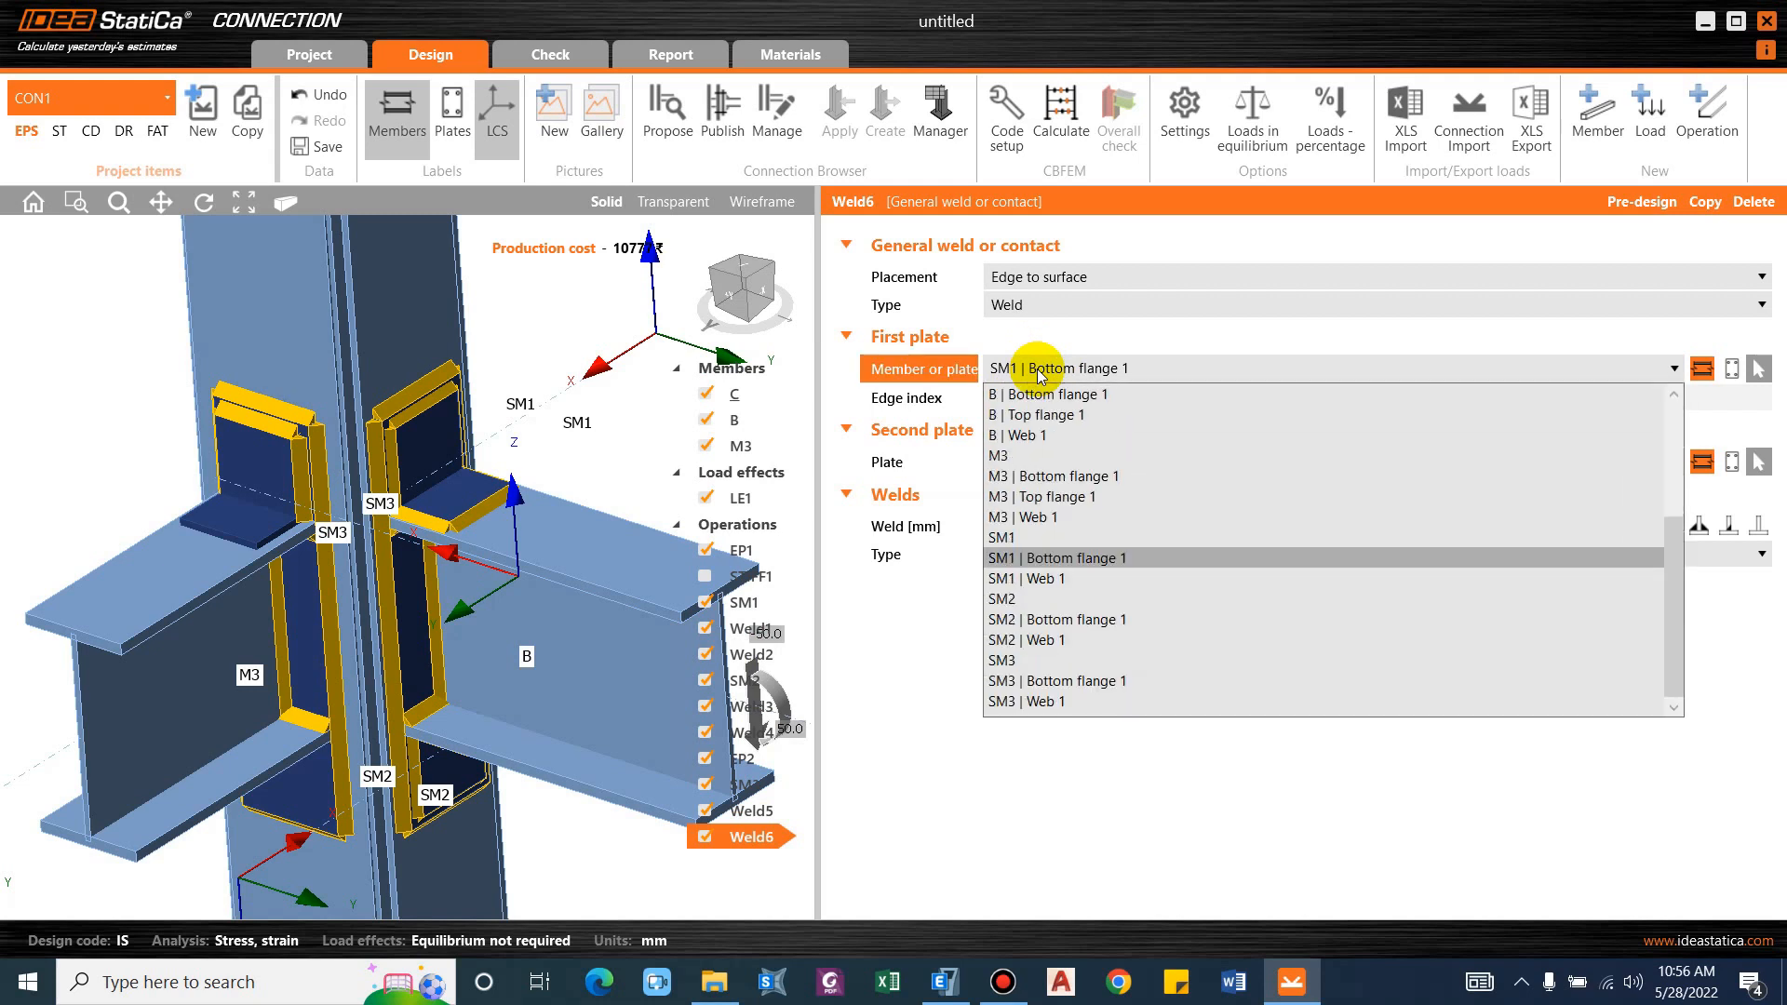
pyautogui.click(1041, 371)
pyautogui.click(1041, 371)
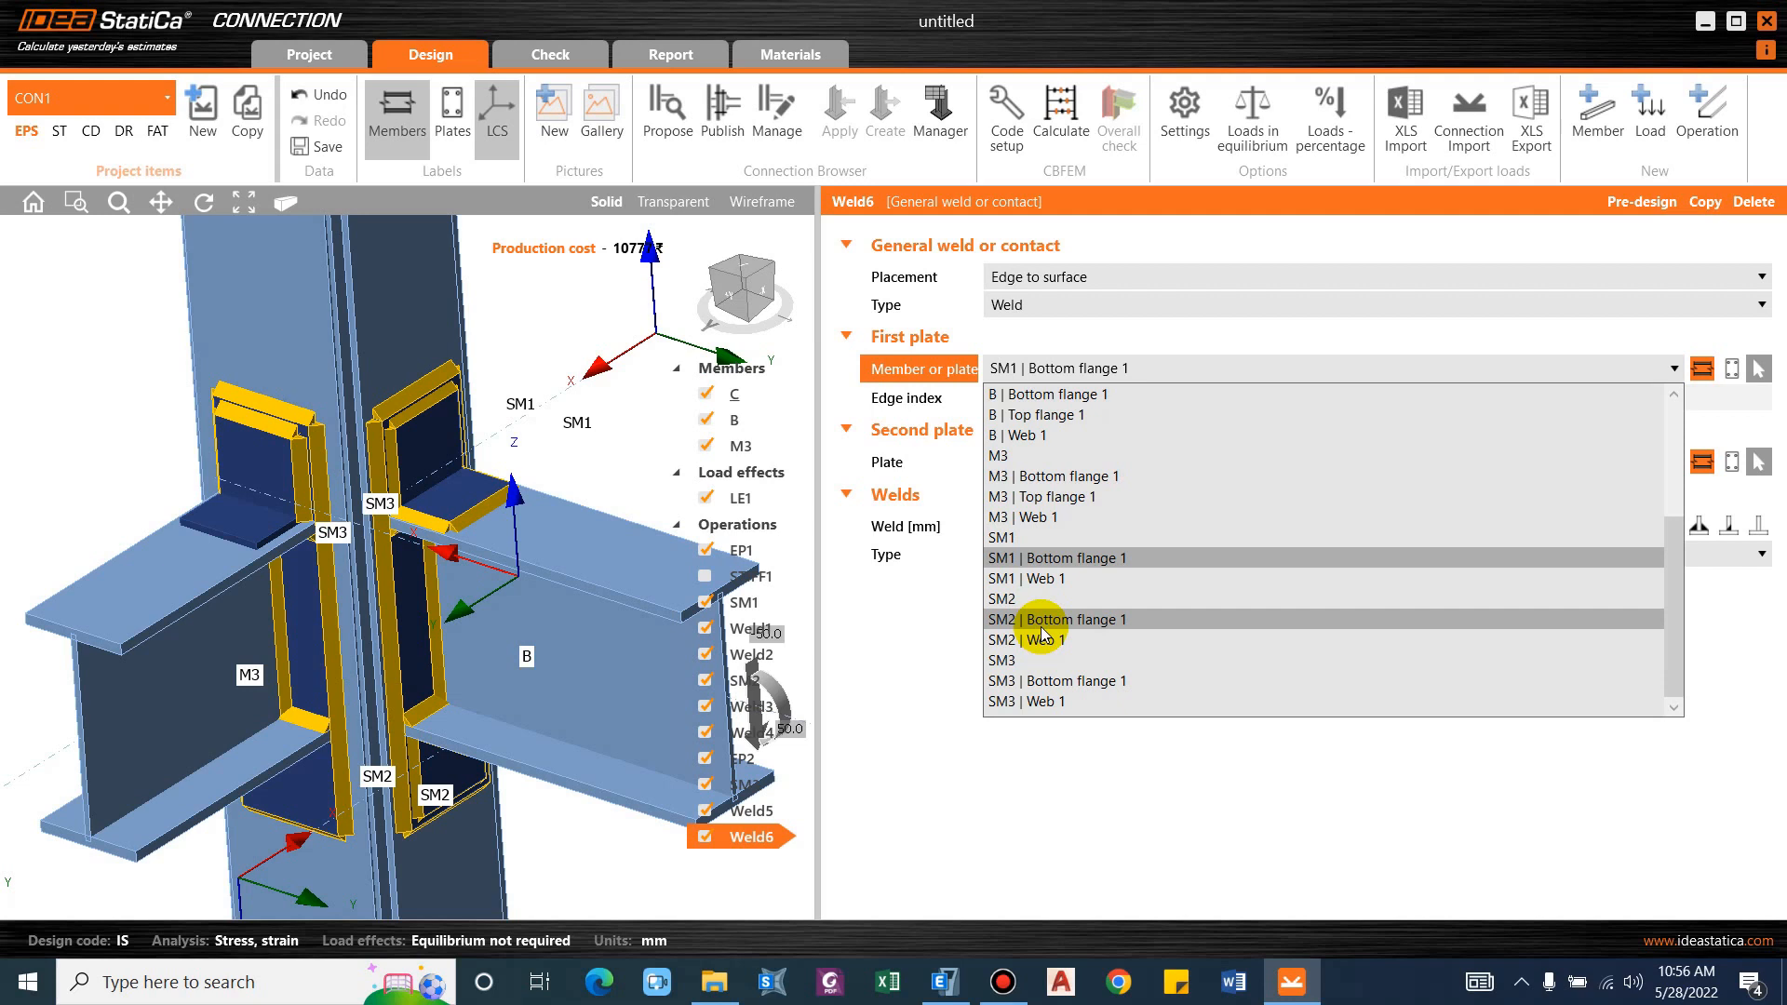
pyautogui.click(1054, 682)
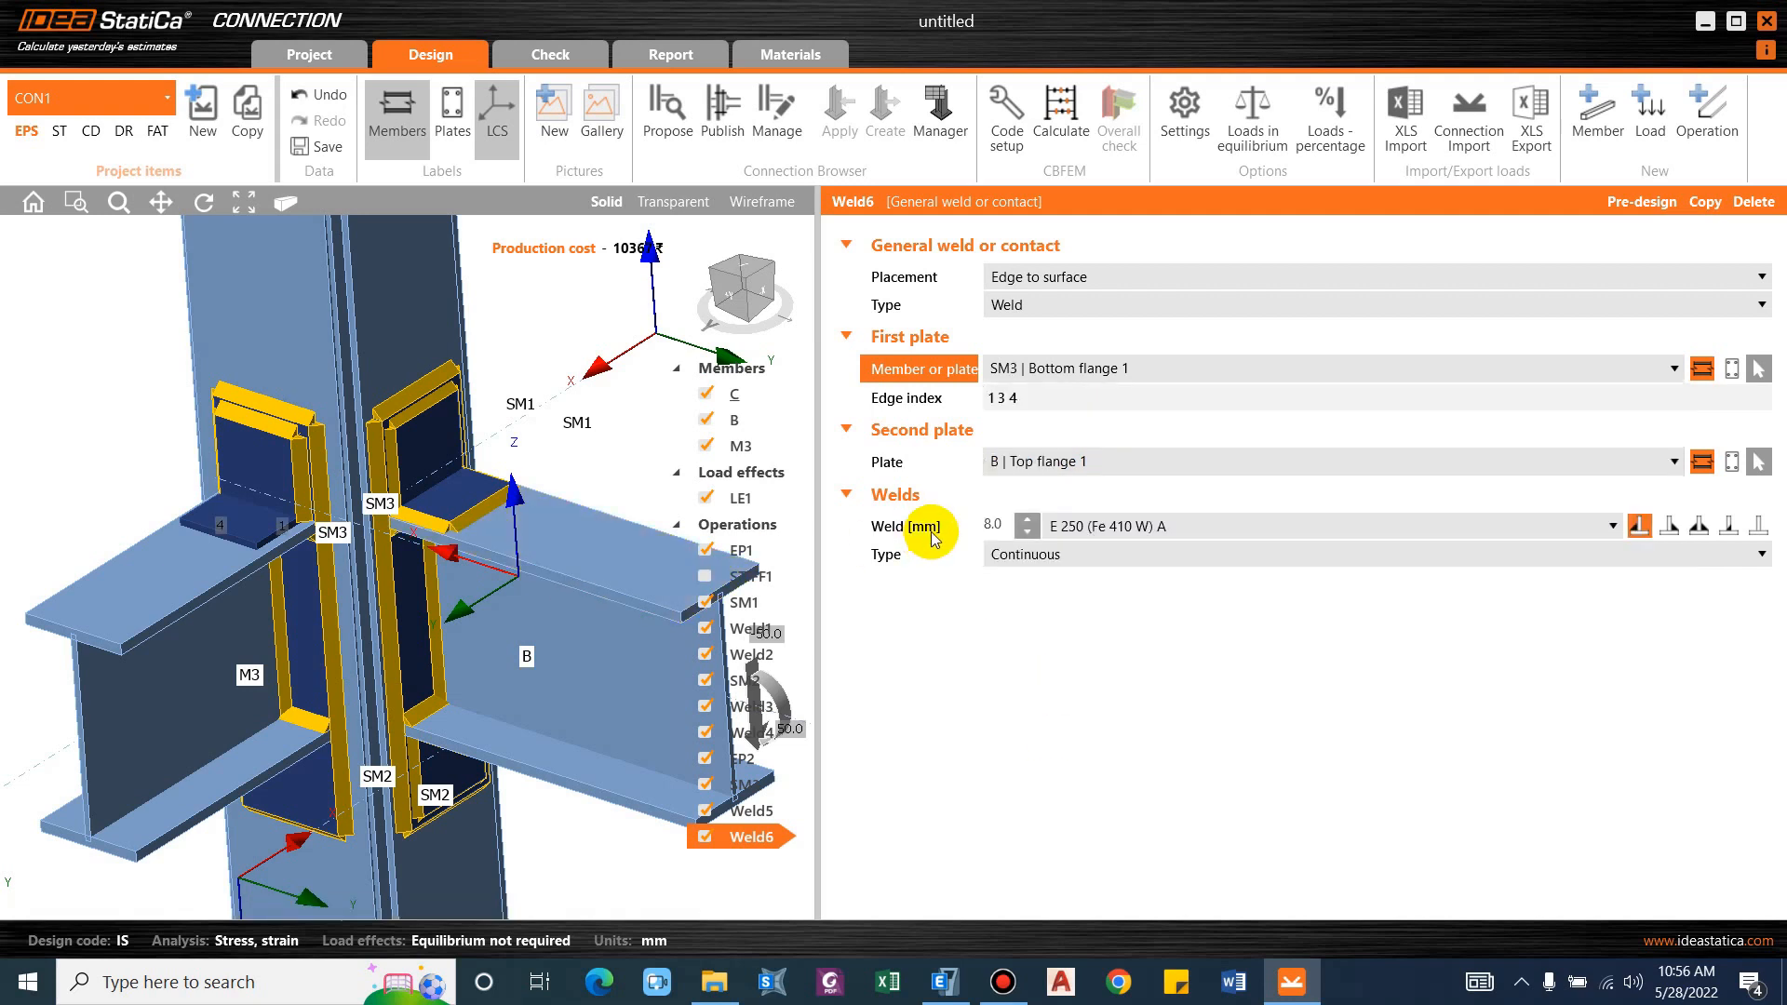
pyautogui.click(1066, 461)
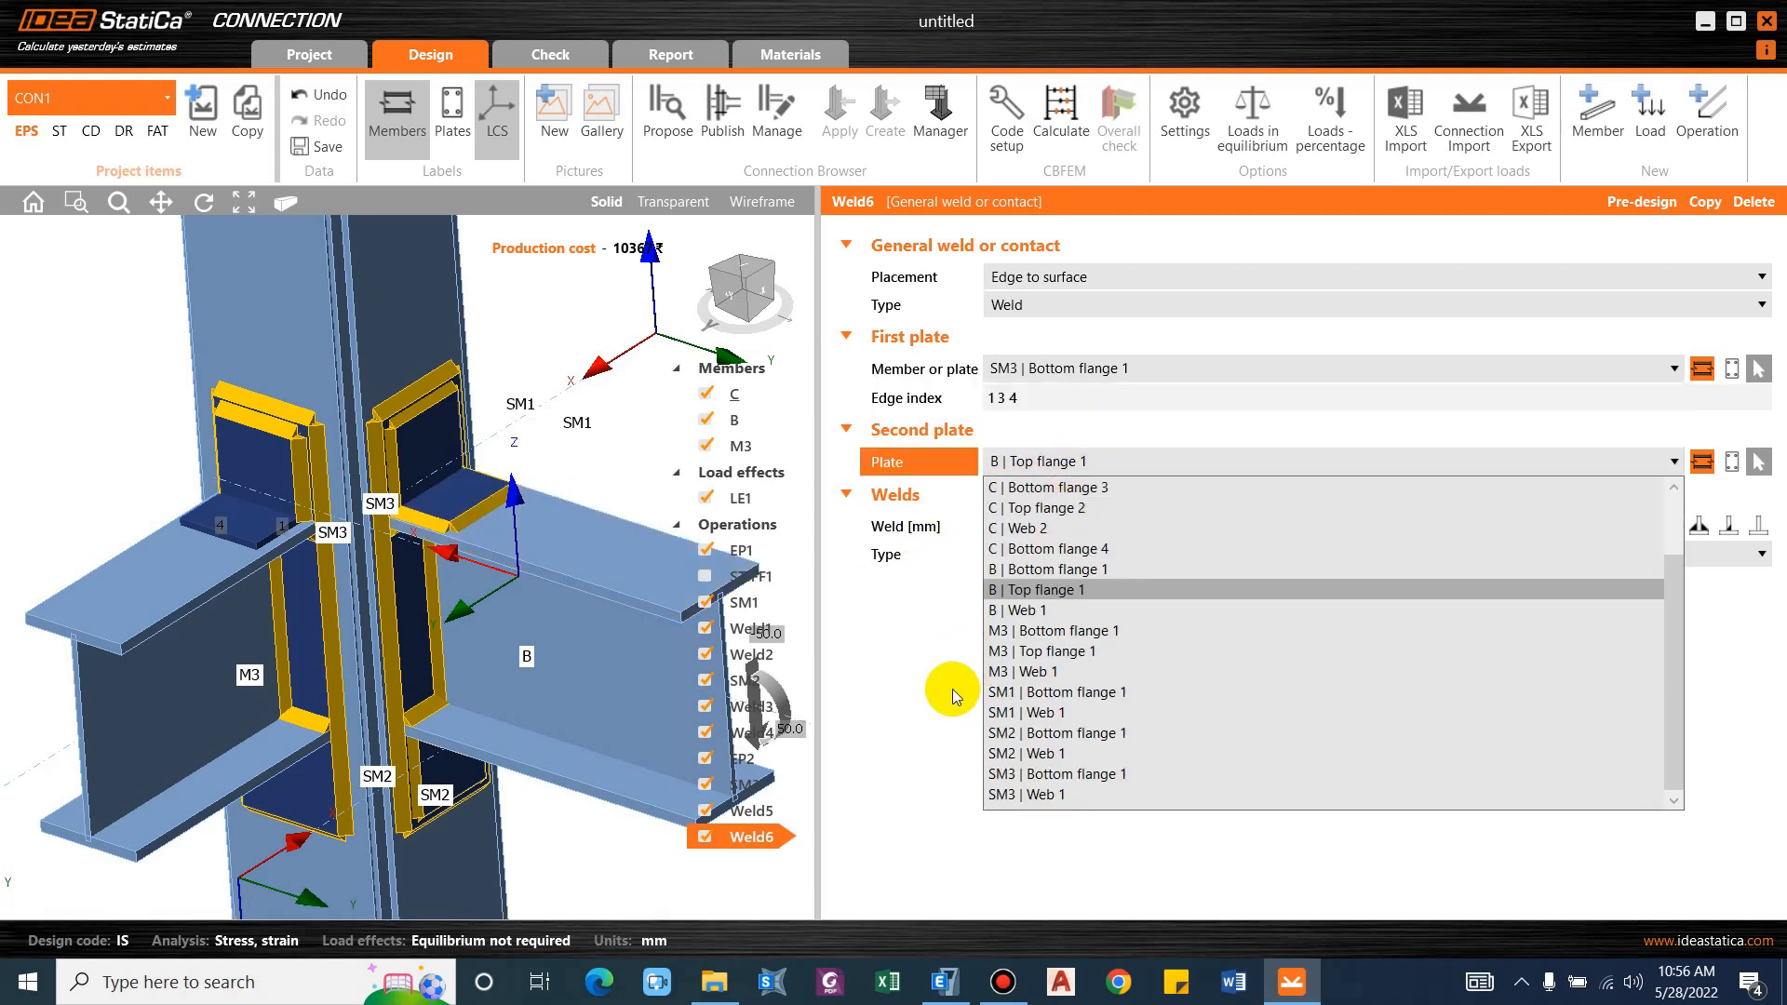
pyautogui.click(1051, 651)
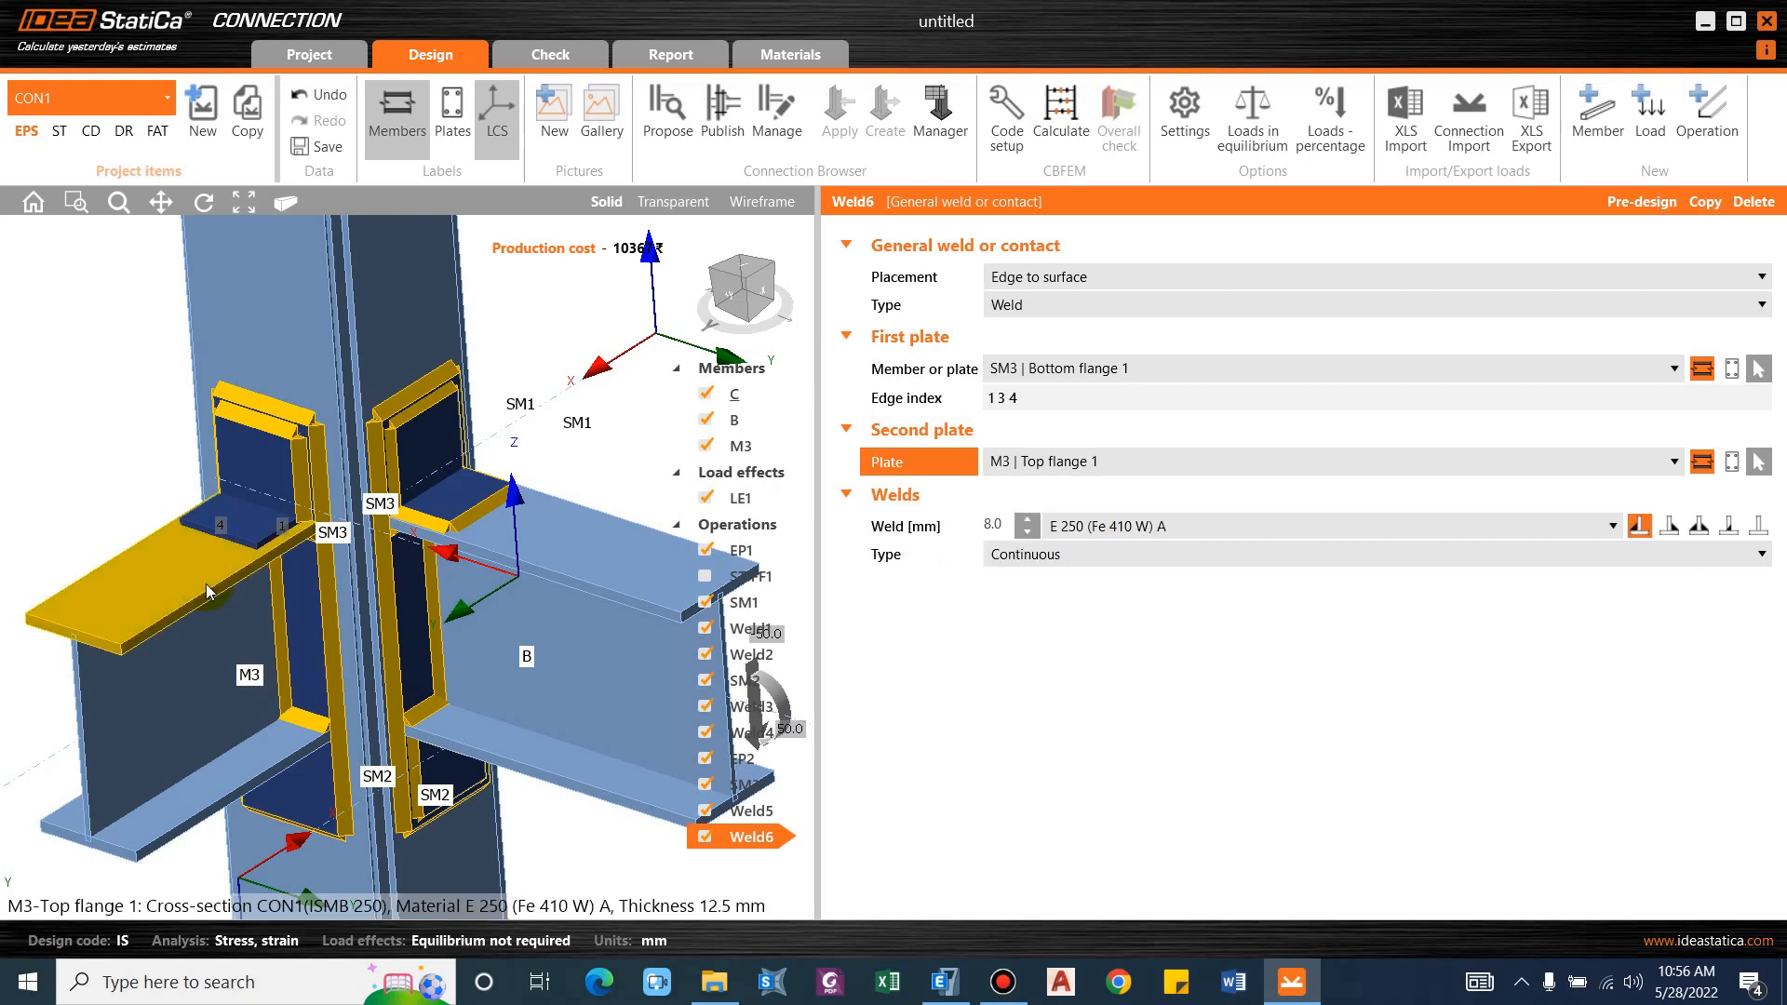
pyautogui.moveTo(243, 483); pyautogui.dragTo(391, 507, button='right')
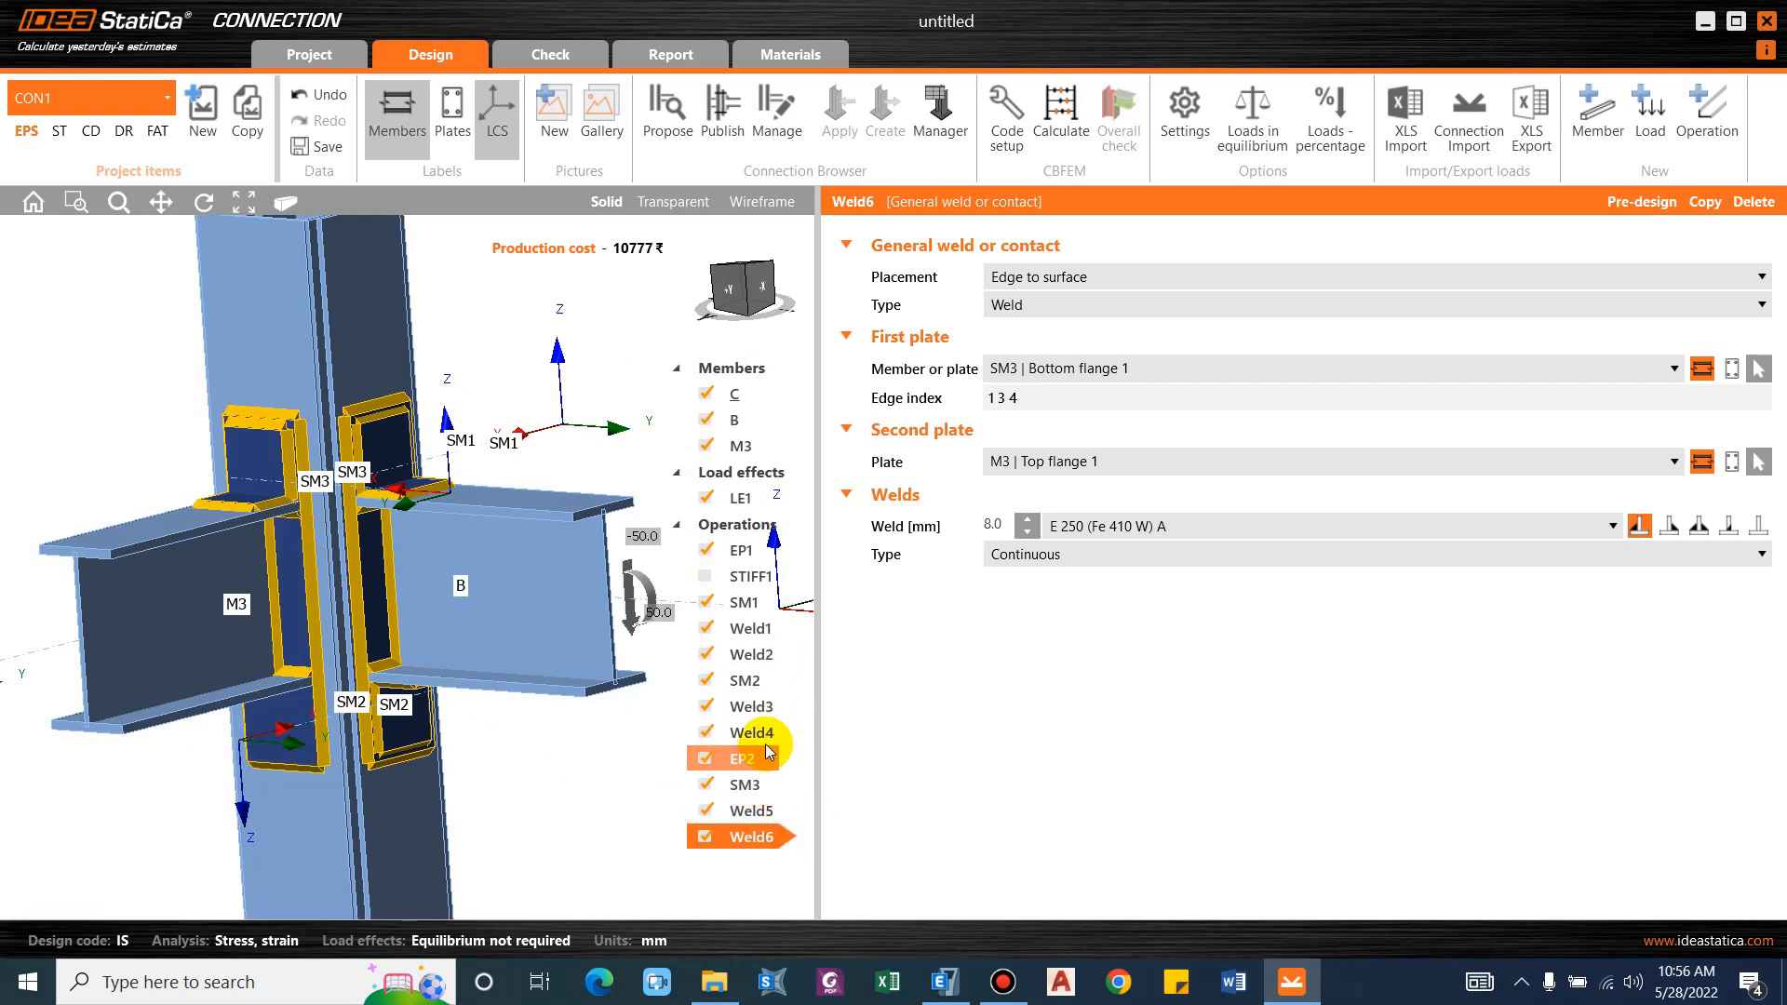
# Copy stiffening member SM2 to create the lower L100 angle for beam M3.
pyautogui.rightClick(741, 685)
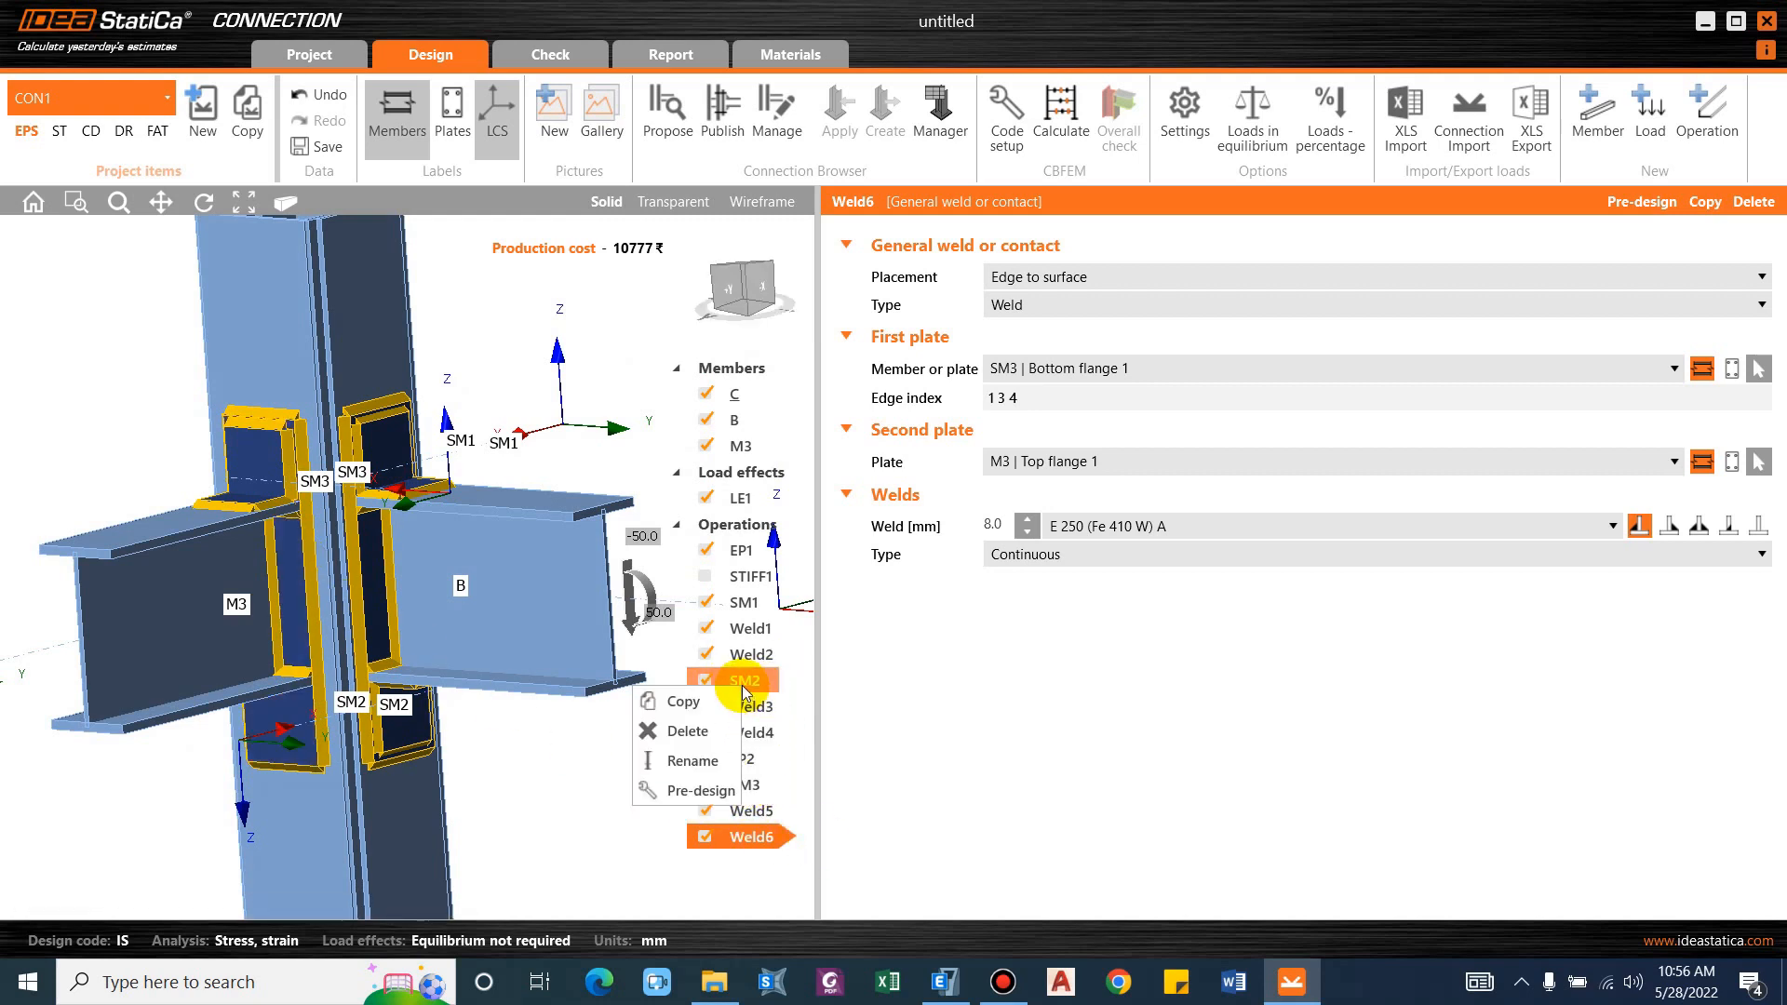
pyautogui.click(689, 710)
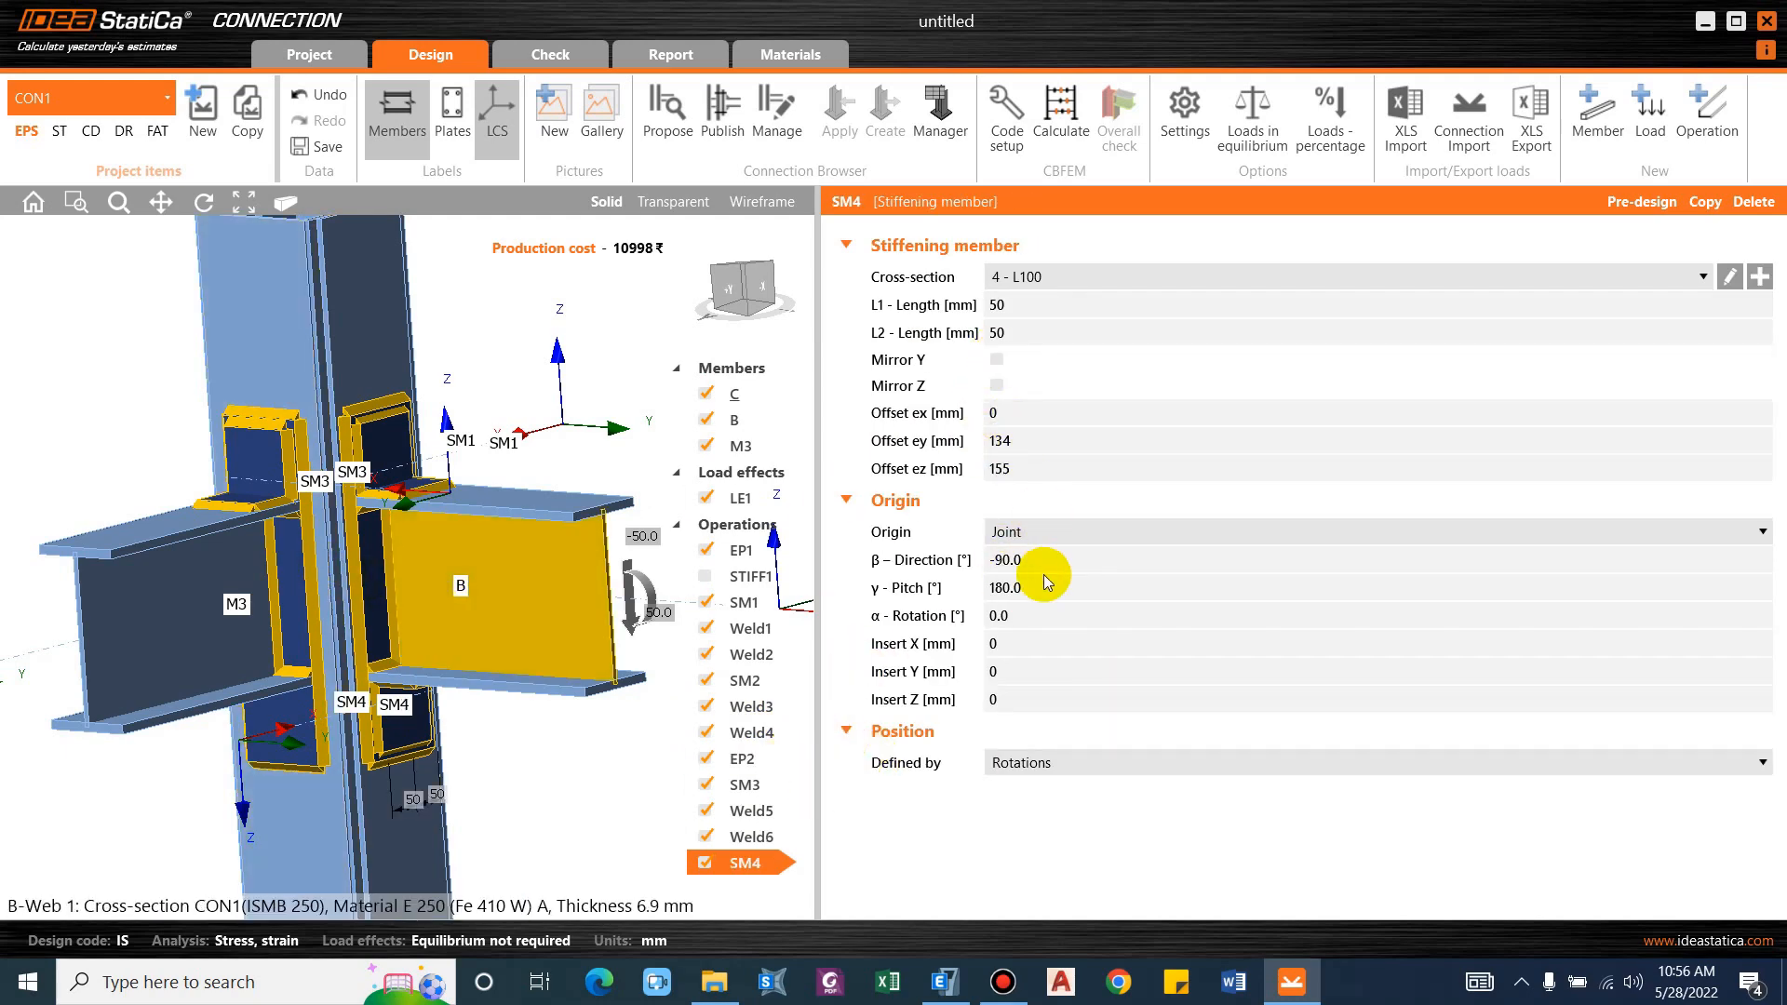
pyautogui.scroll(-2, 386, 600)
pyautogui.moveTo(377, 735); pyautogui.dragTo(531, 666, button='right')
pyautogui.scroll(2, 547, 659)
# Try a β direction of 0° for the copied stiffening member SM4.
pyautogui.click(963, 560)
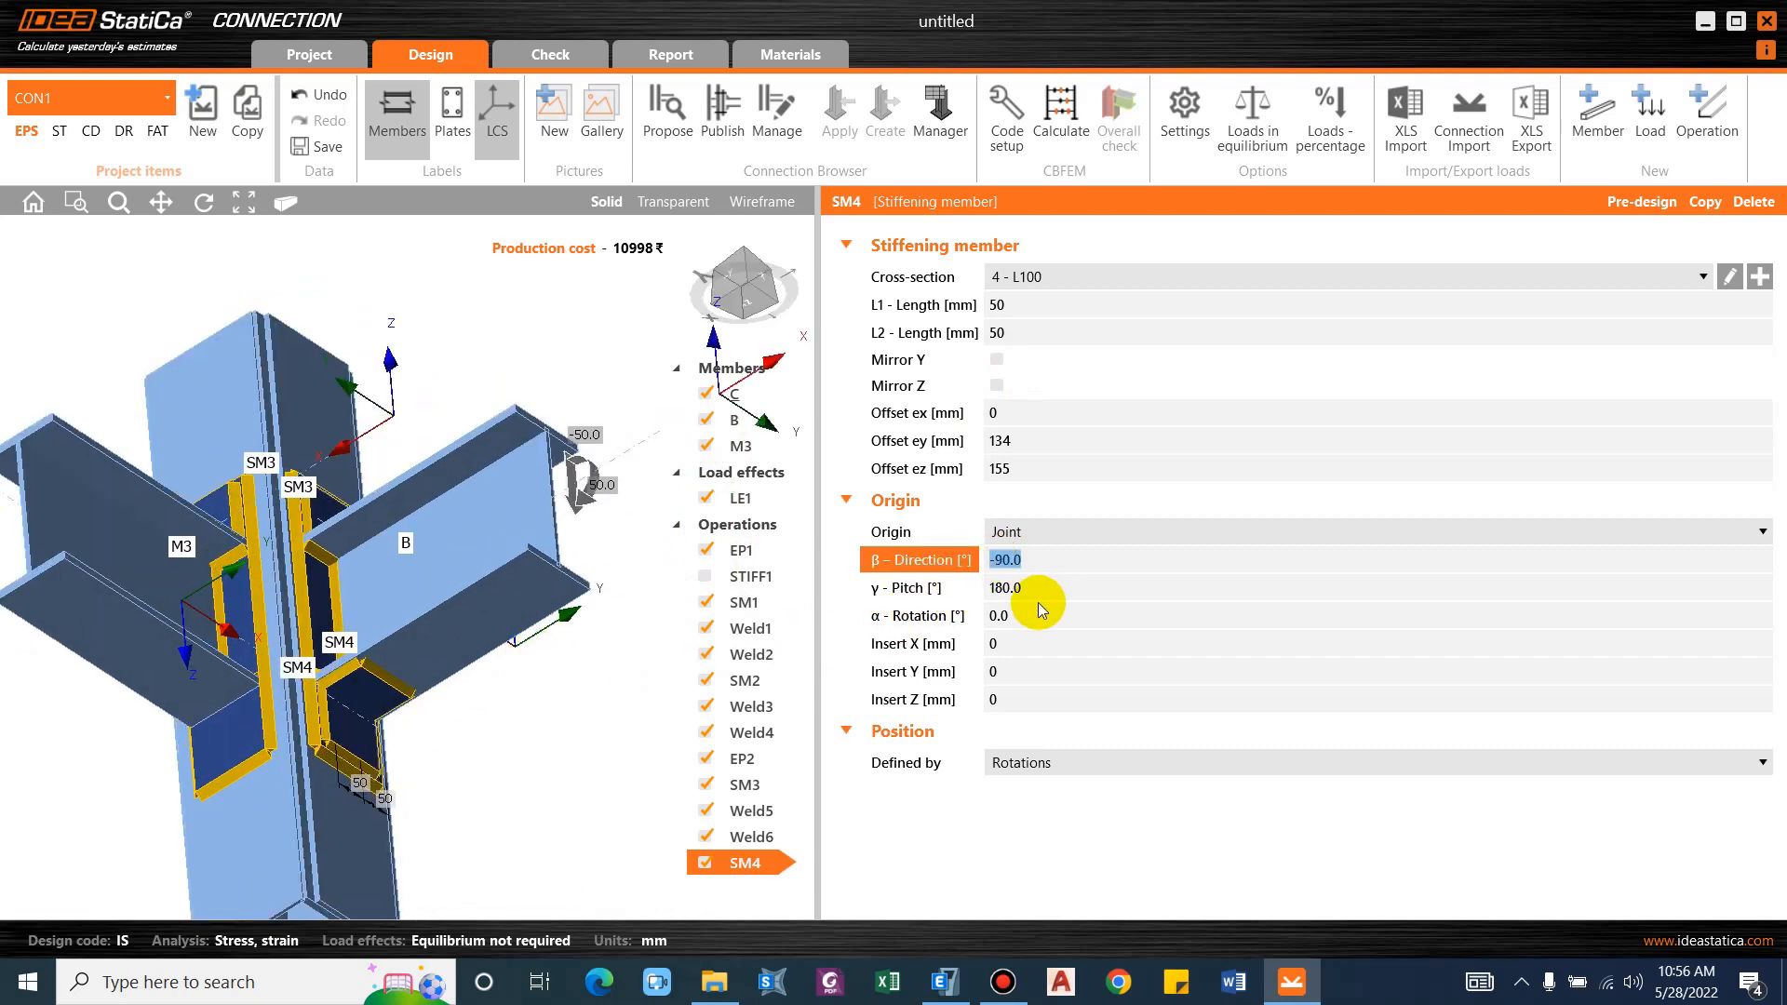
pyautogui.write('0')
pyautogui.press('Tab')
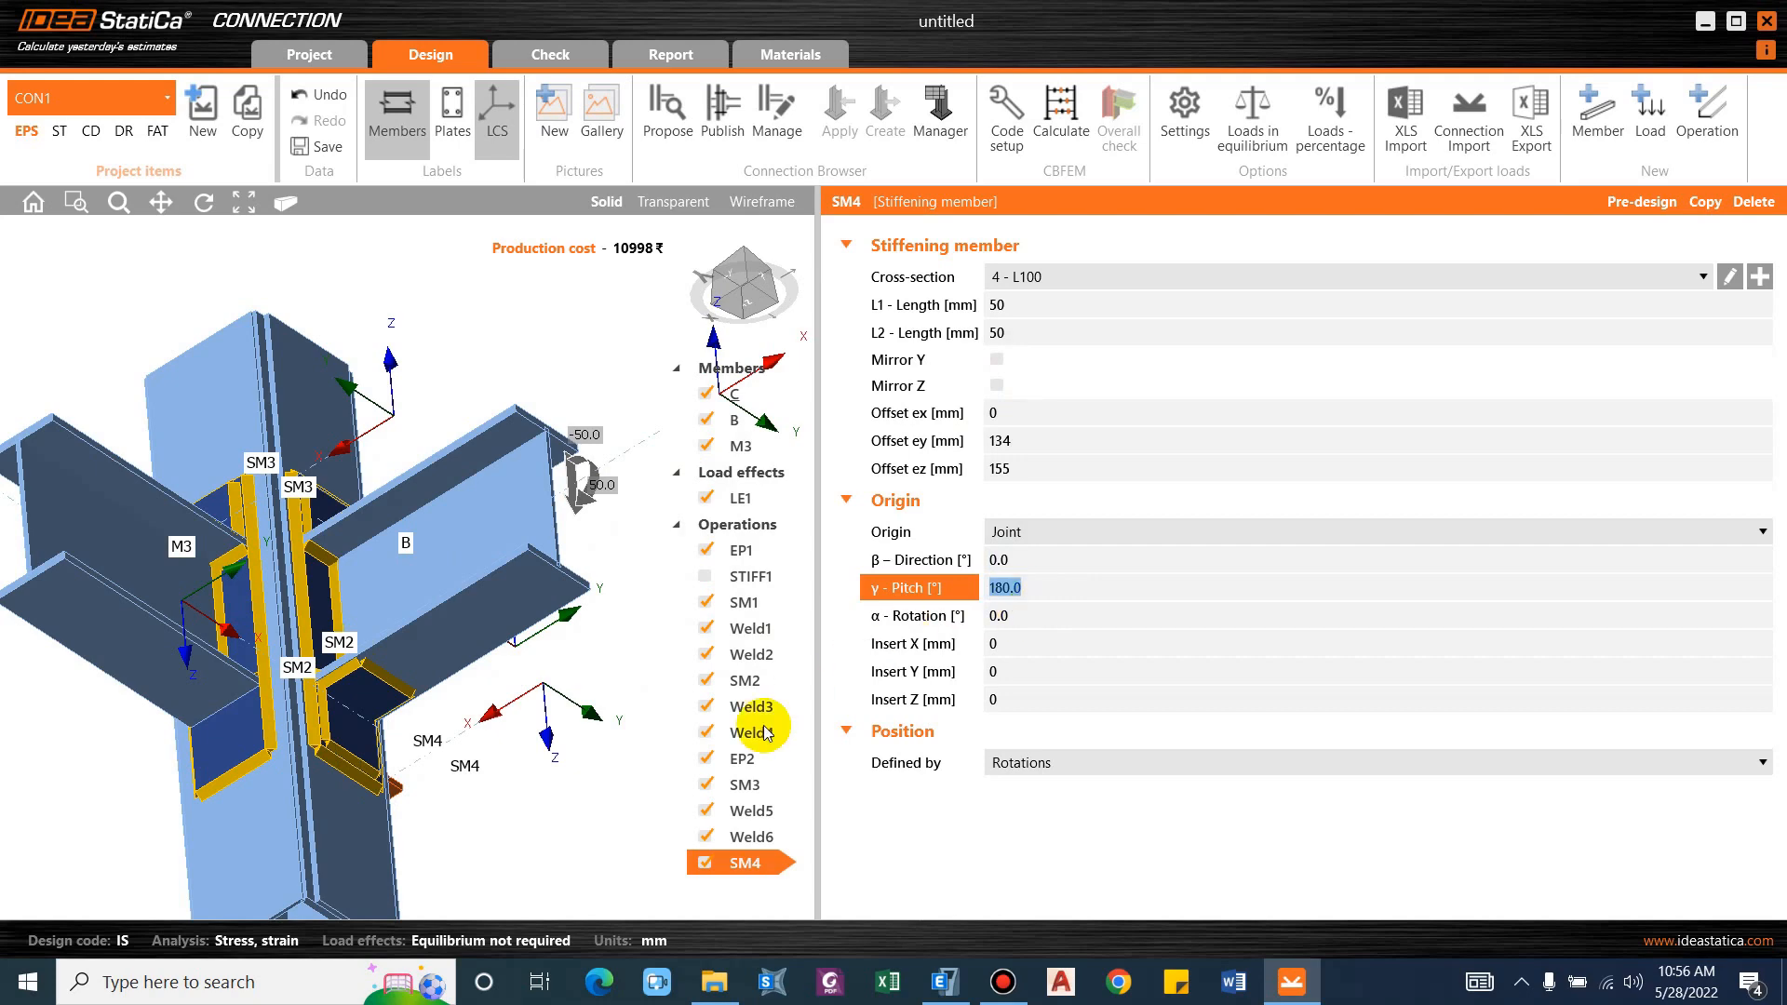
pyautogui.moveTo(586, 730); pyautogui.dragTo(443, 768, button='right')
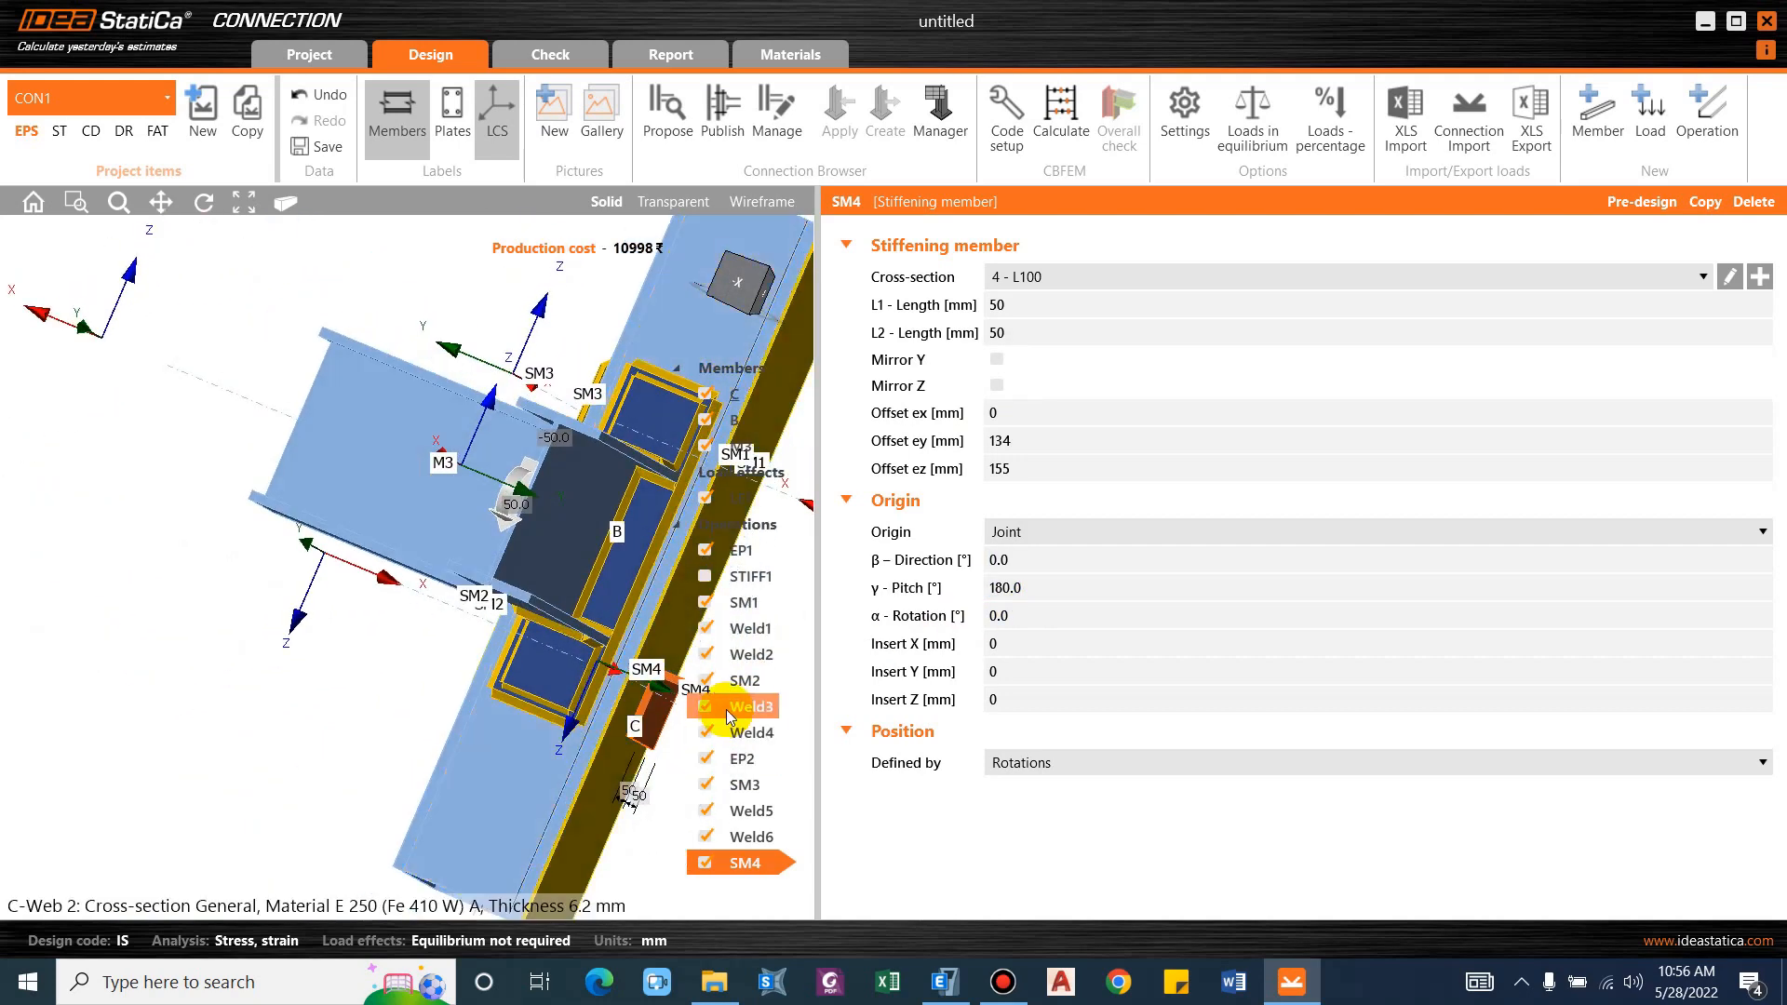
pyautogui.scroll(2, 612, 701)
pyautogui.scroll(-1, 474, 712)
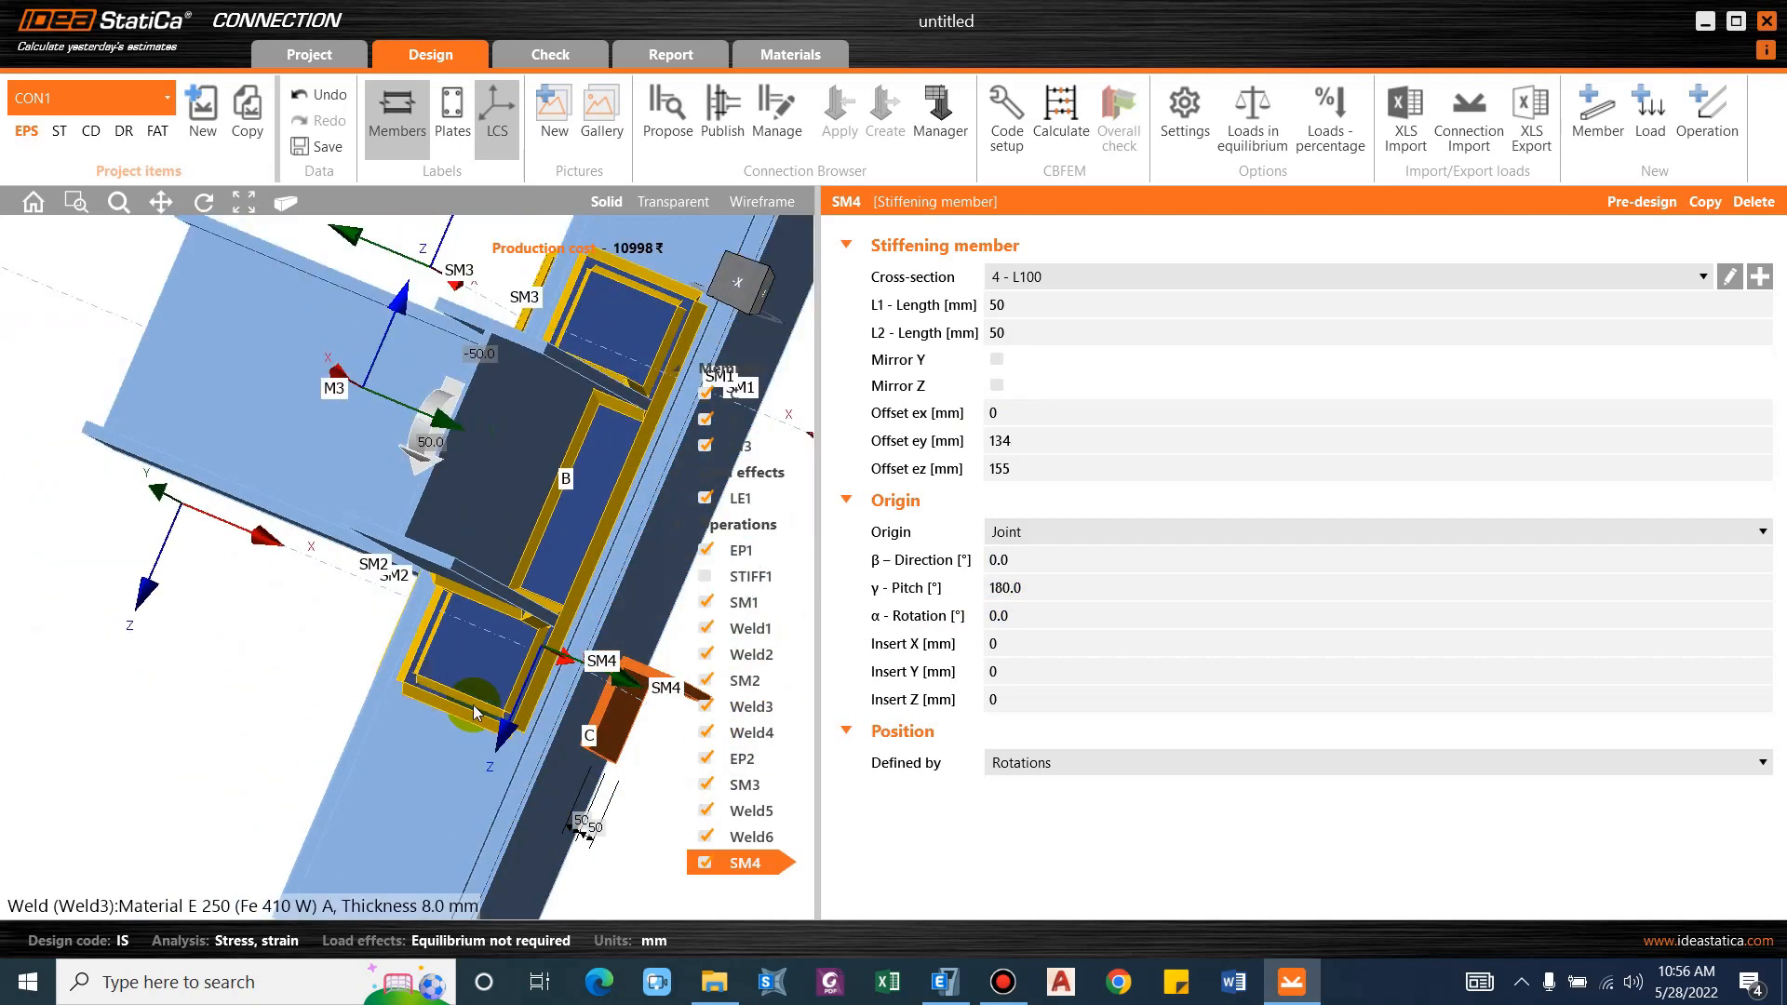
# Set the β direction of stiffening member SM4 to 180° so the angle sits under beam M3's bottom flange.
pyautogui.click(1046, 560)
pyautogui.write('180')
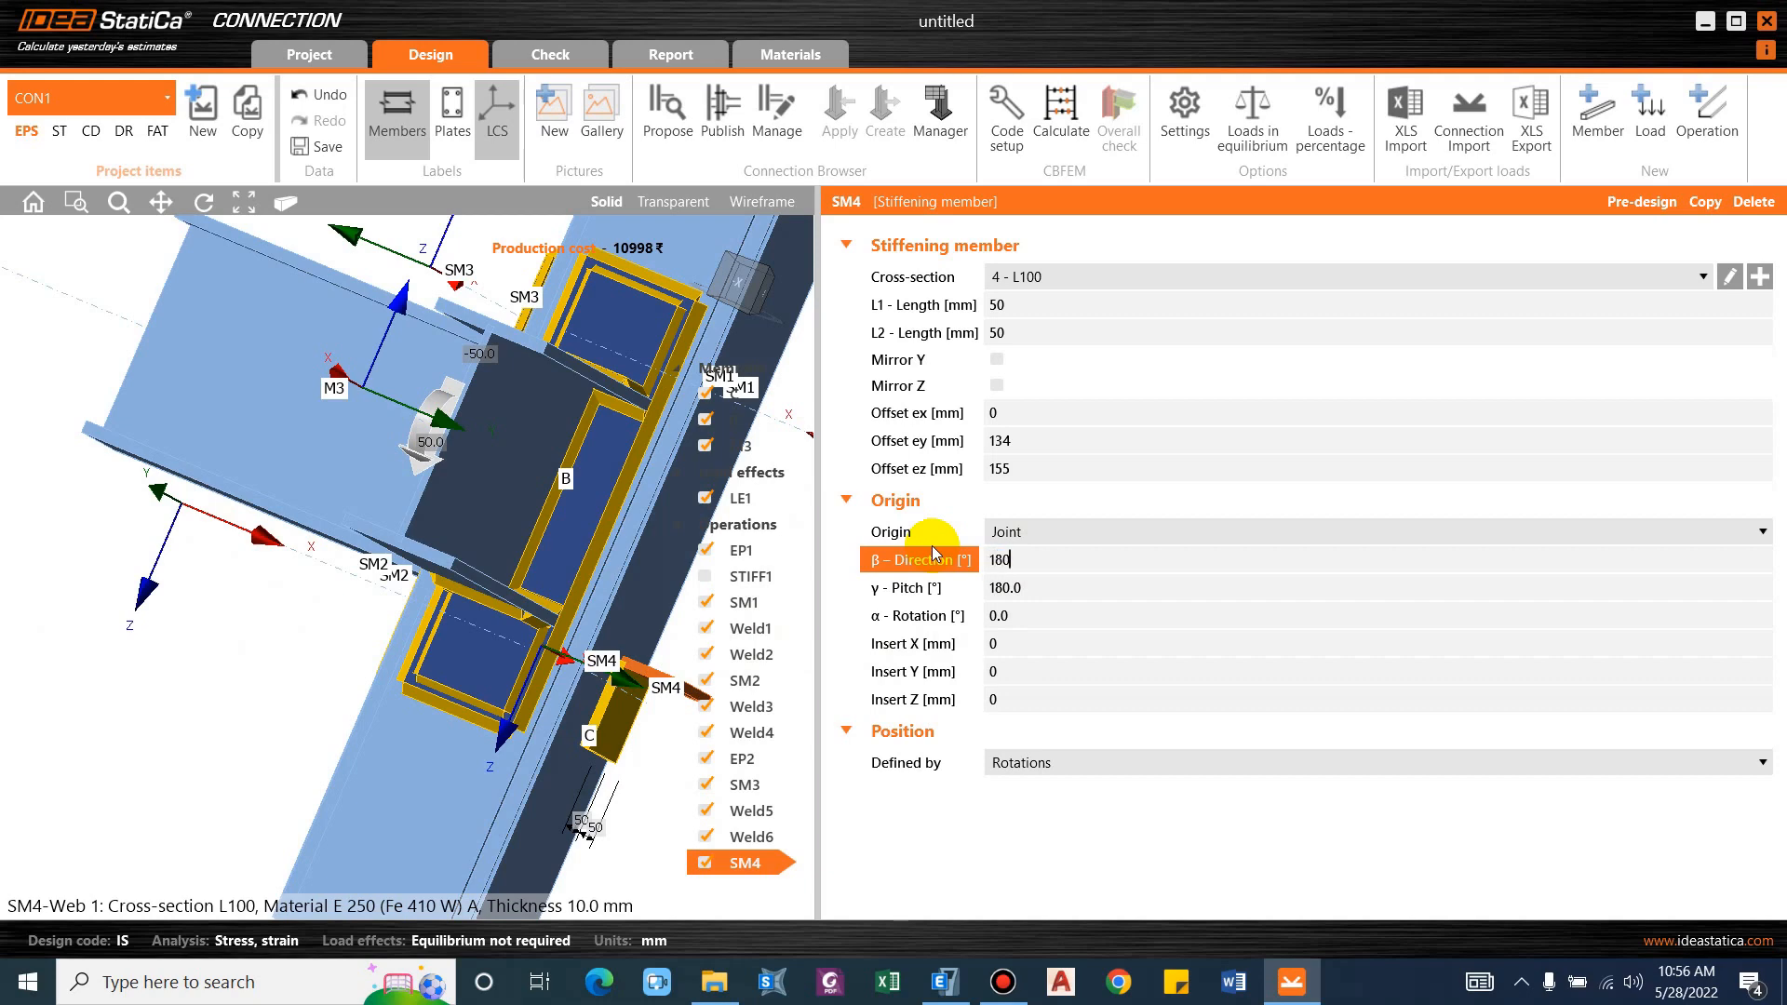
pyautogui.press('Tab')
pyautogui.moveTo(192, 667); pyautogui.dragTo(331, 658, button='right')
pyautogui.scroll(-5, 331, 658)
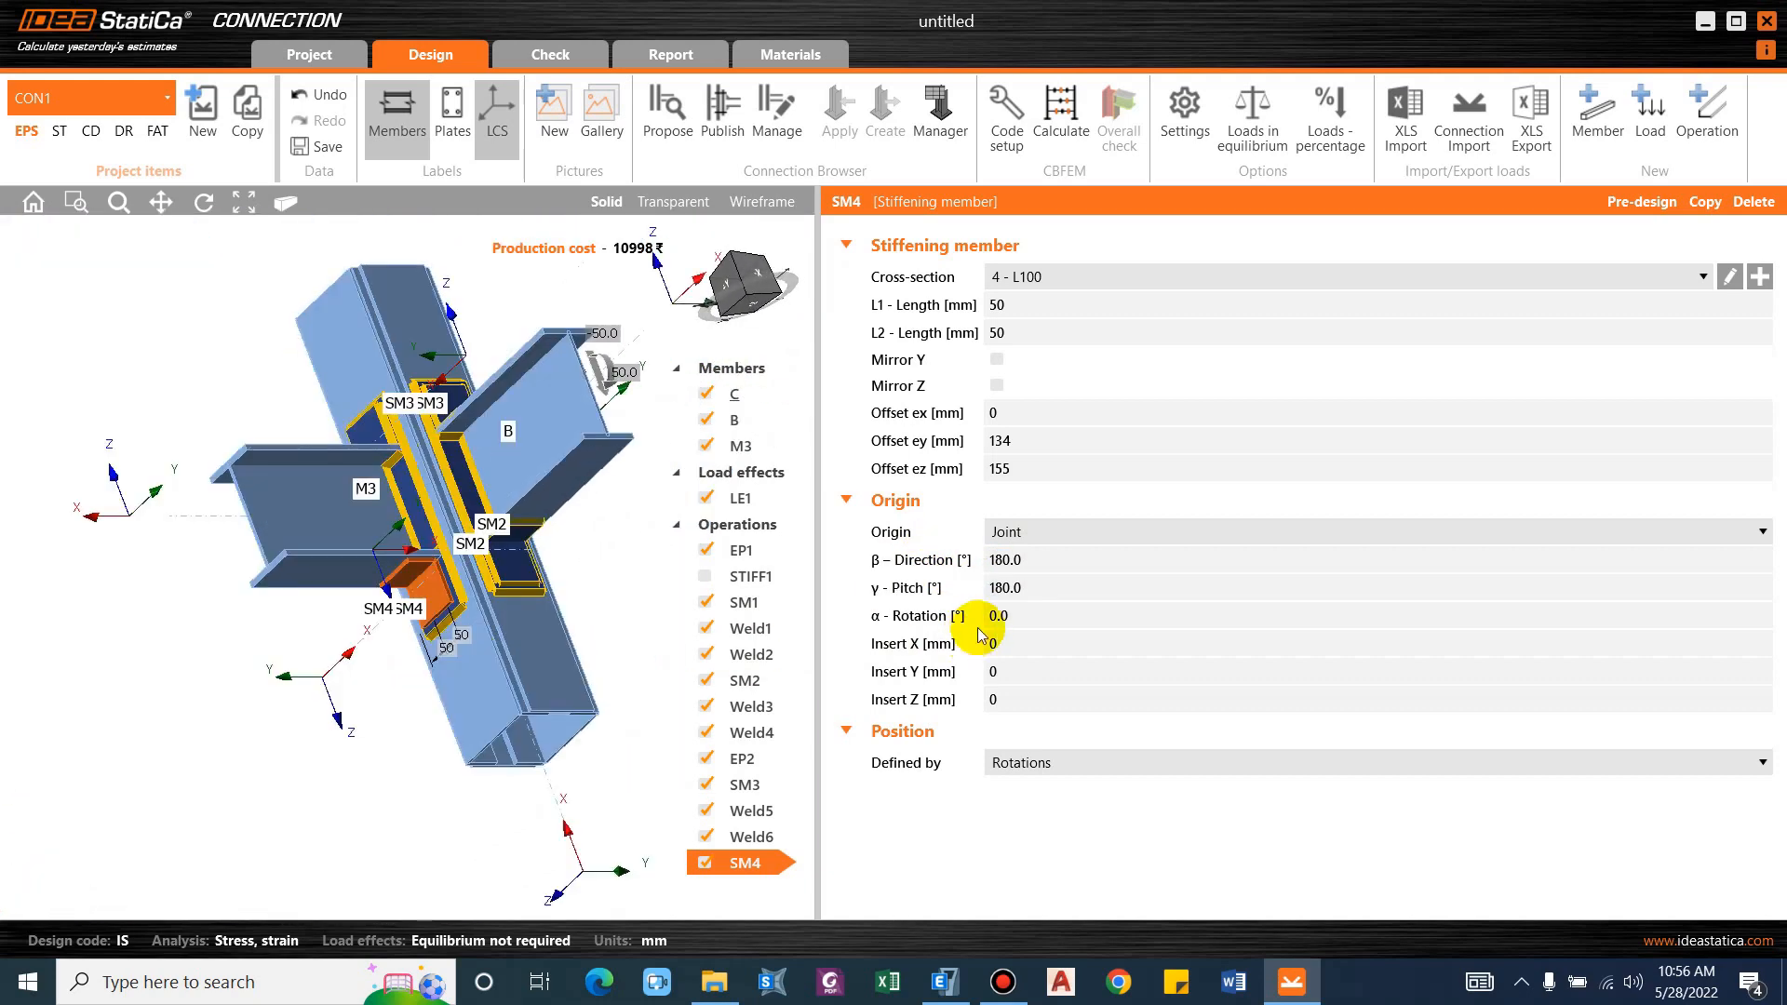
# Copy Weld3 and set the copy to join SM4 | Web 1 to end plate EP2.
pyautogui.rightClick(763, 706)
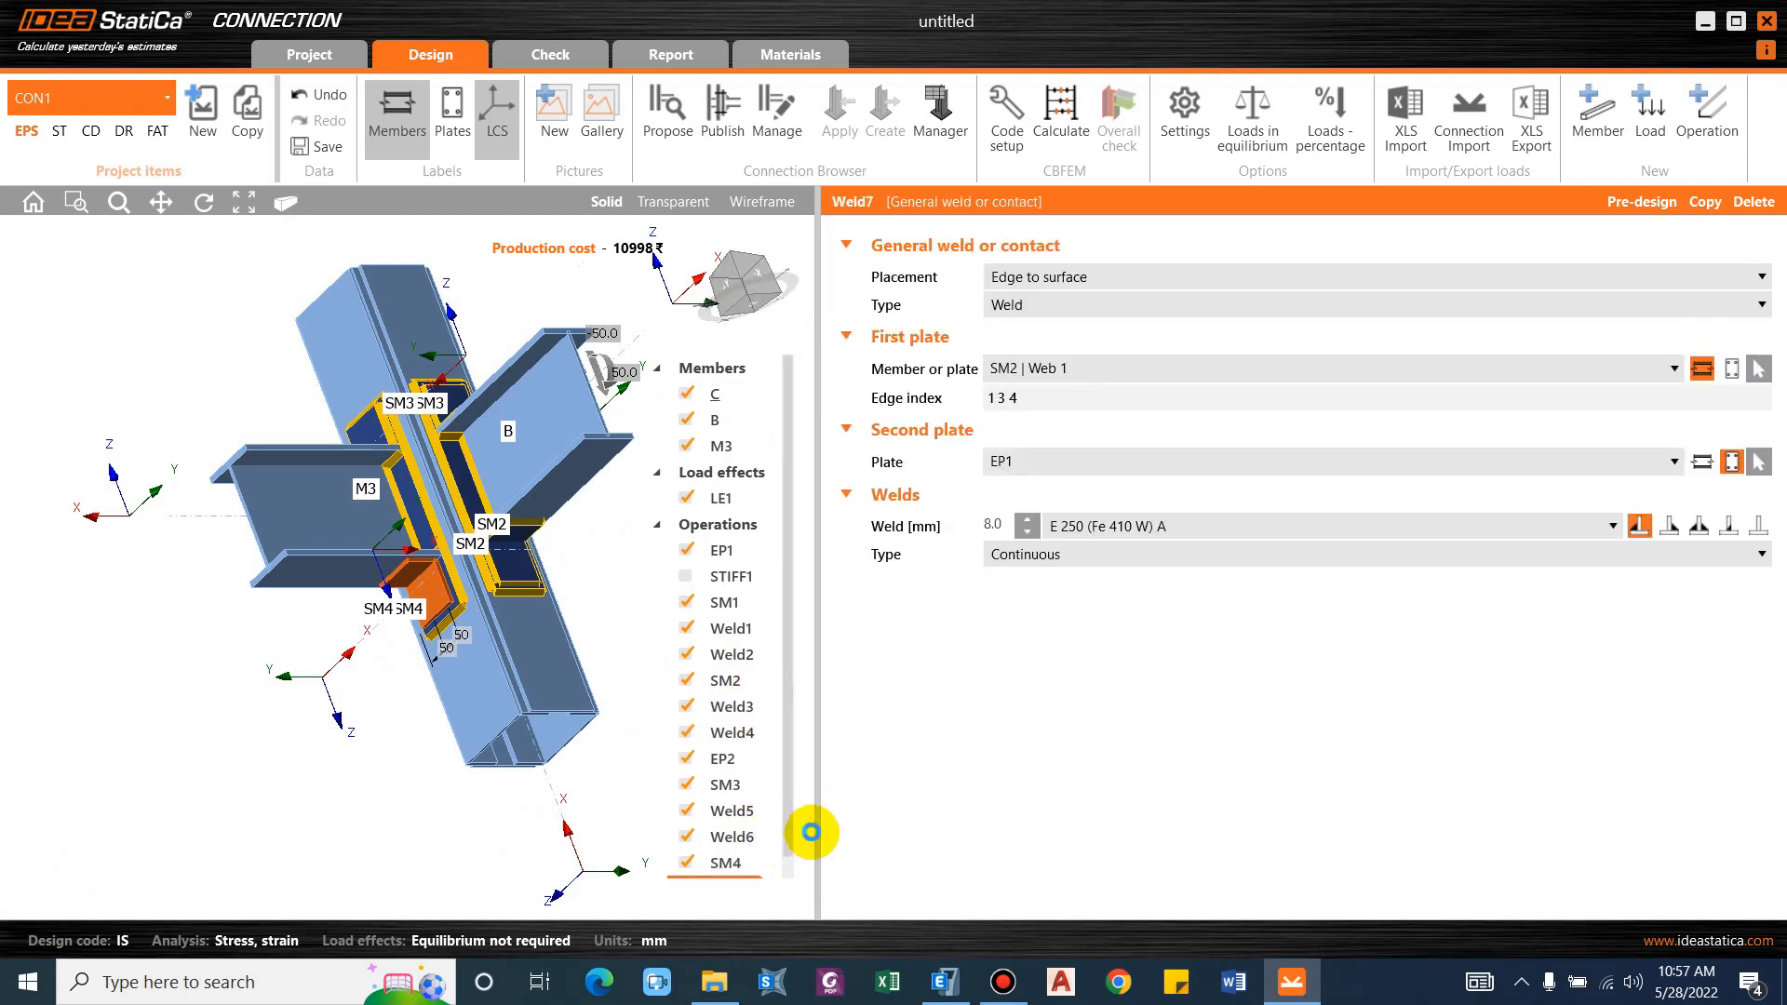
pyautogui.click(1068, 373)
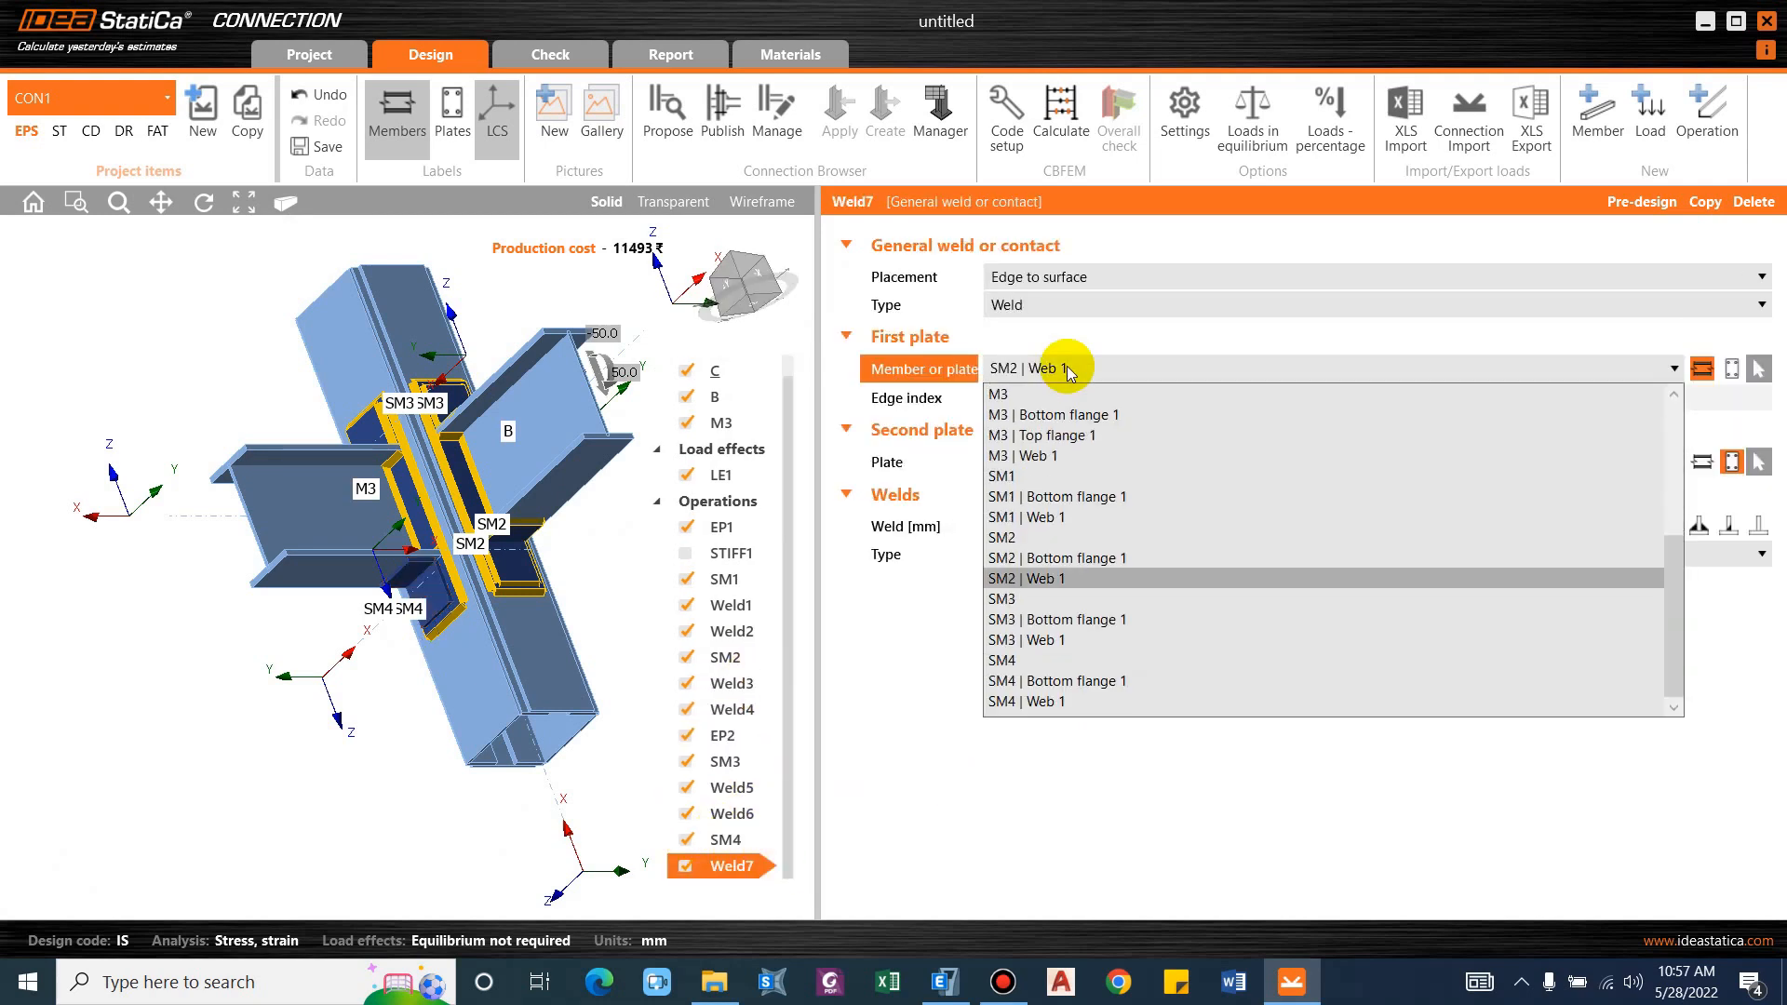
pyautogui.click(1050, 701)
pyautogui.click(1037, 466)
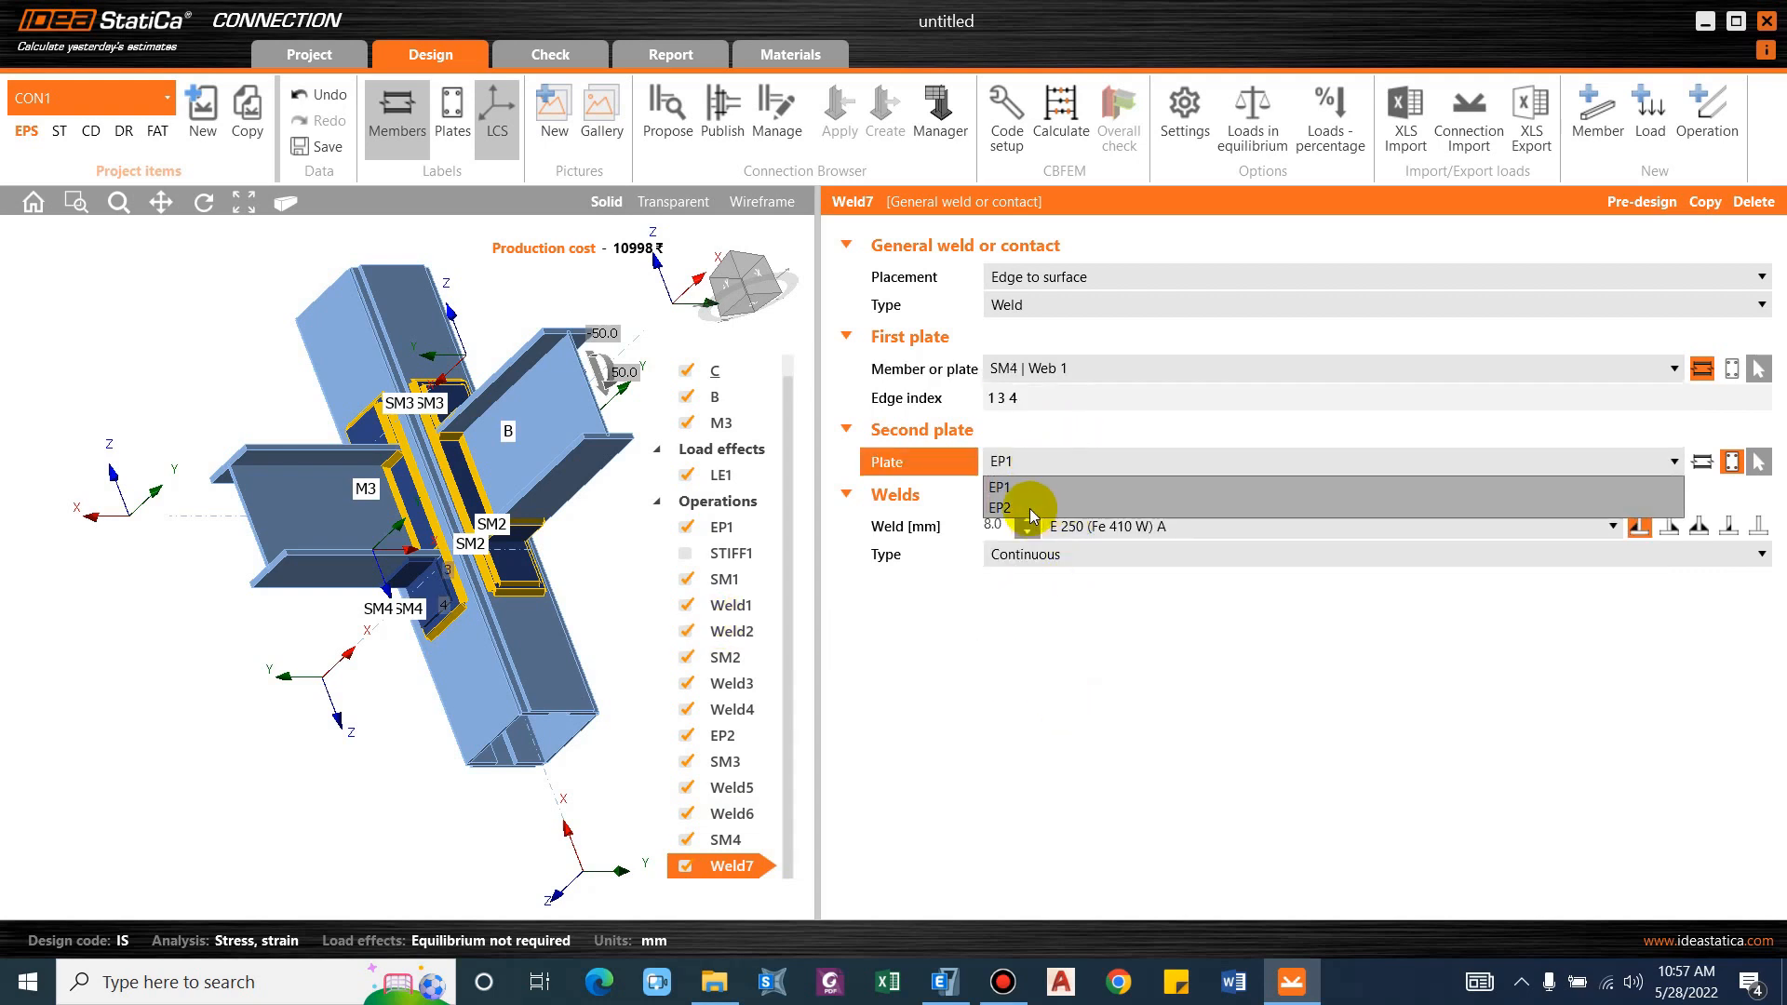
pyautogui.click(1029, 507)
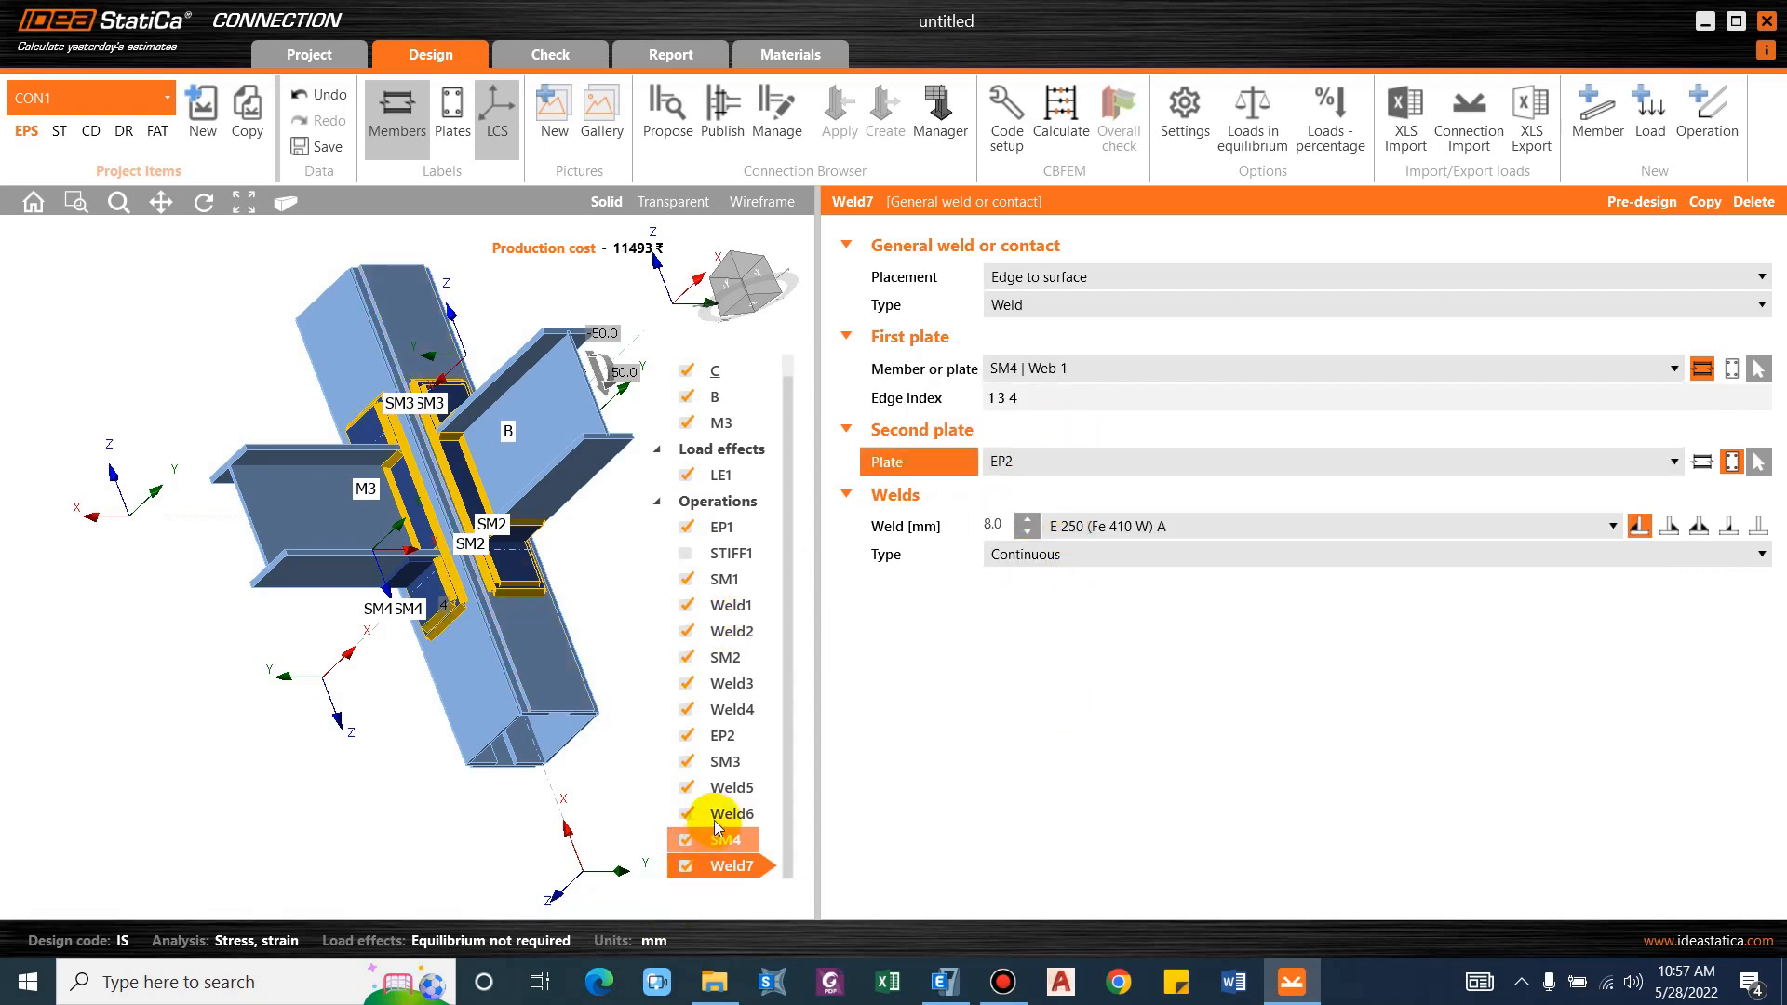
# Copy Weld4 and set the copy to join SM4 | Bottom flange 1 to M3 | Bottom flange 1.
pyautogui.click(745, 712)
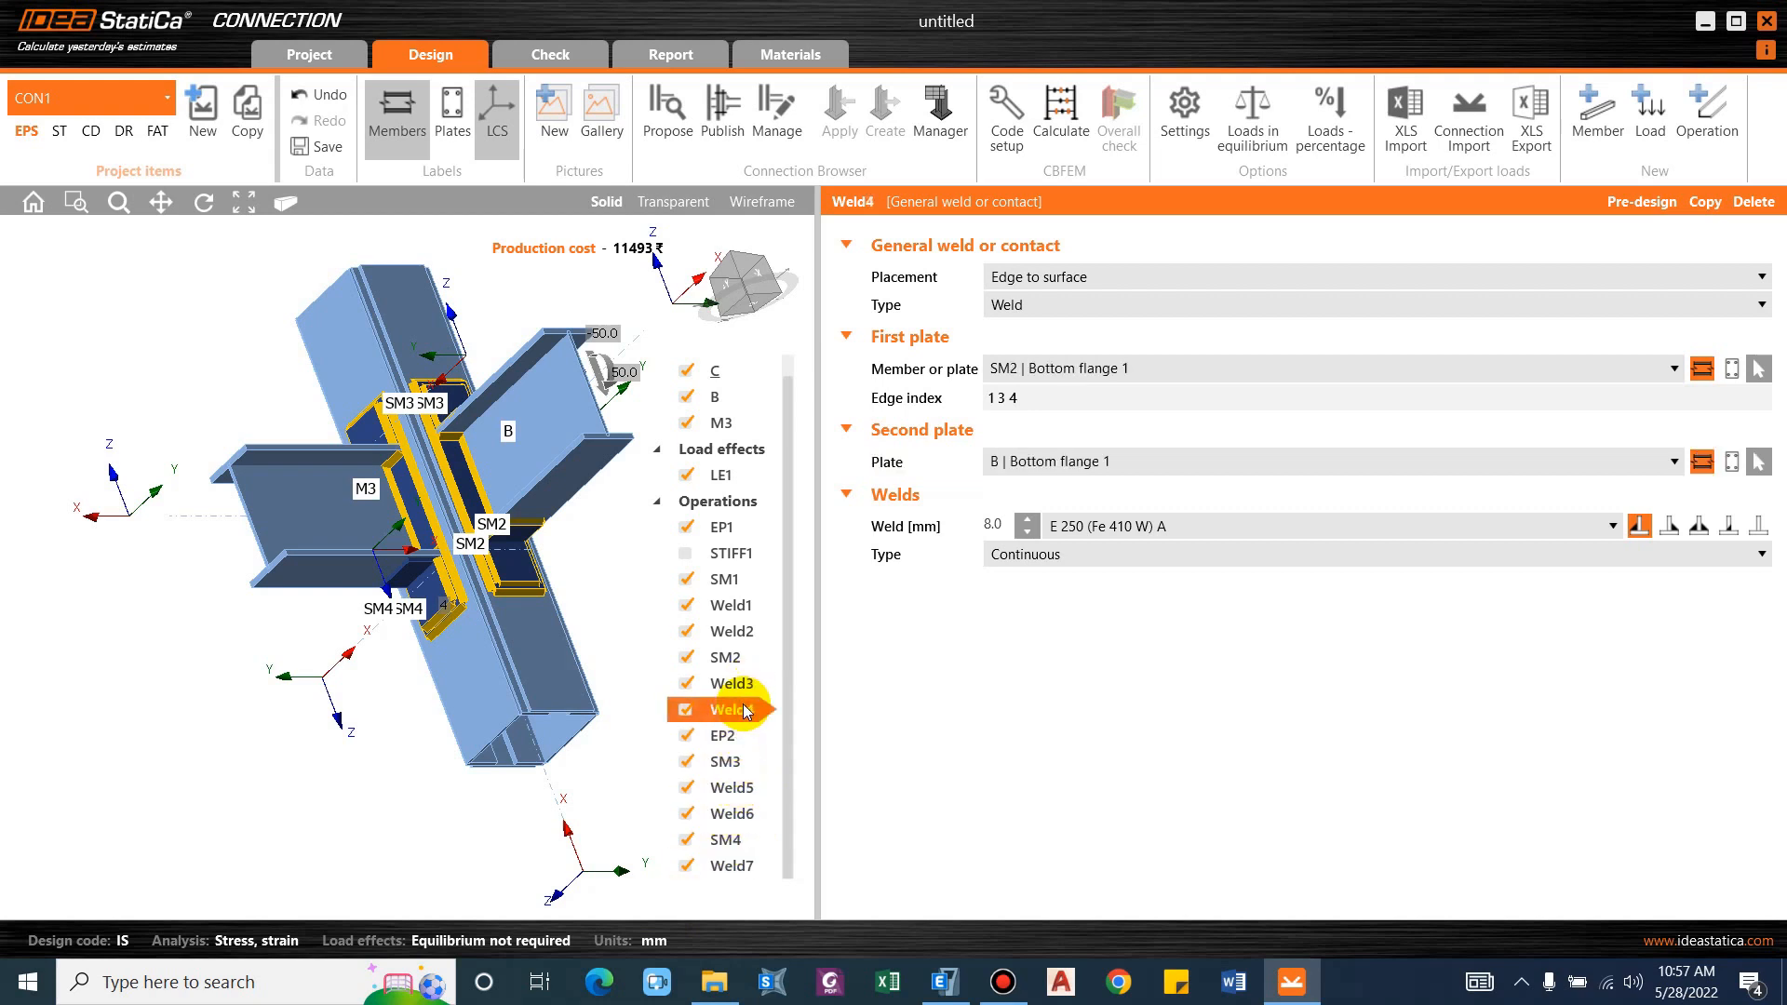
pyautogui.rightClick(745, 711)
pyautogui.click(711, 724)
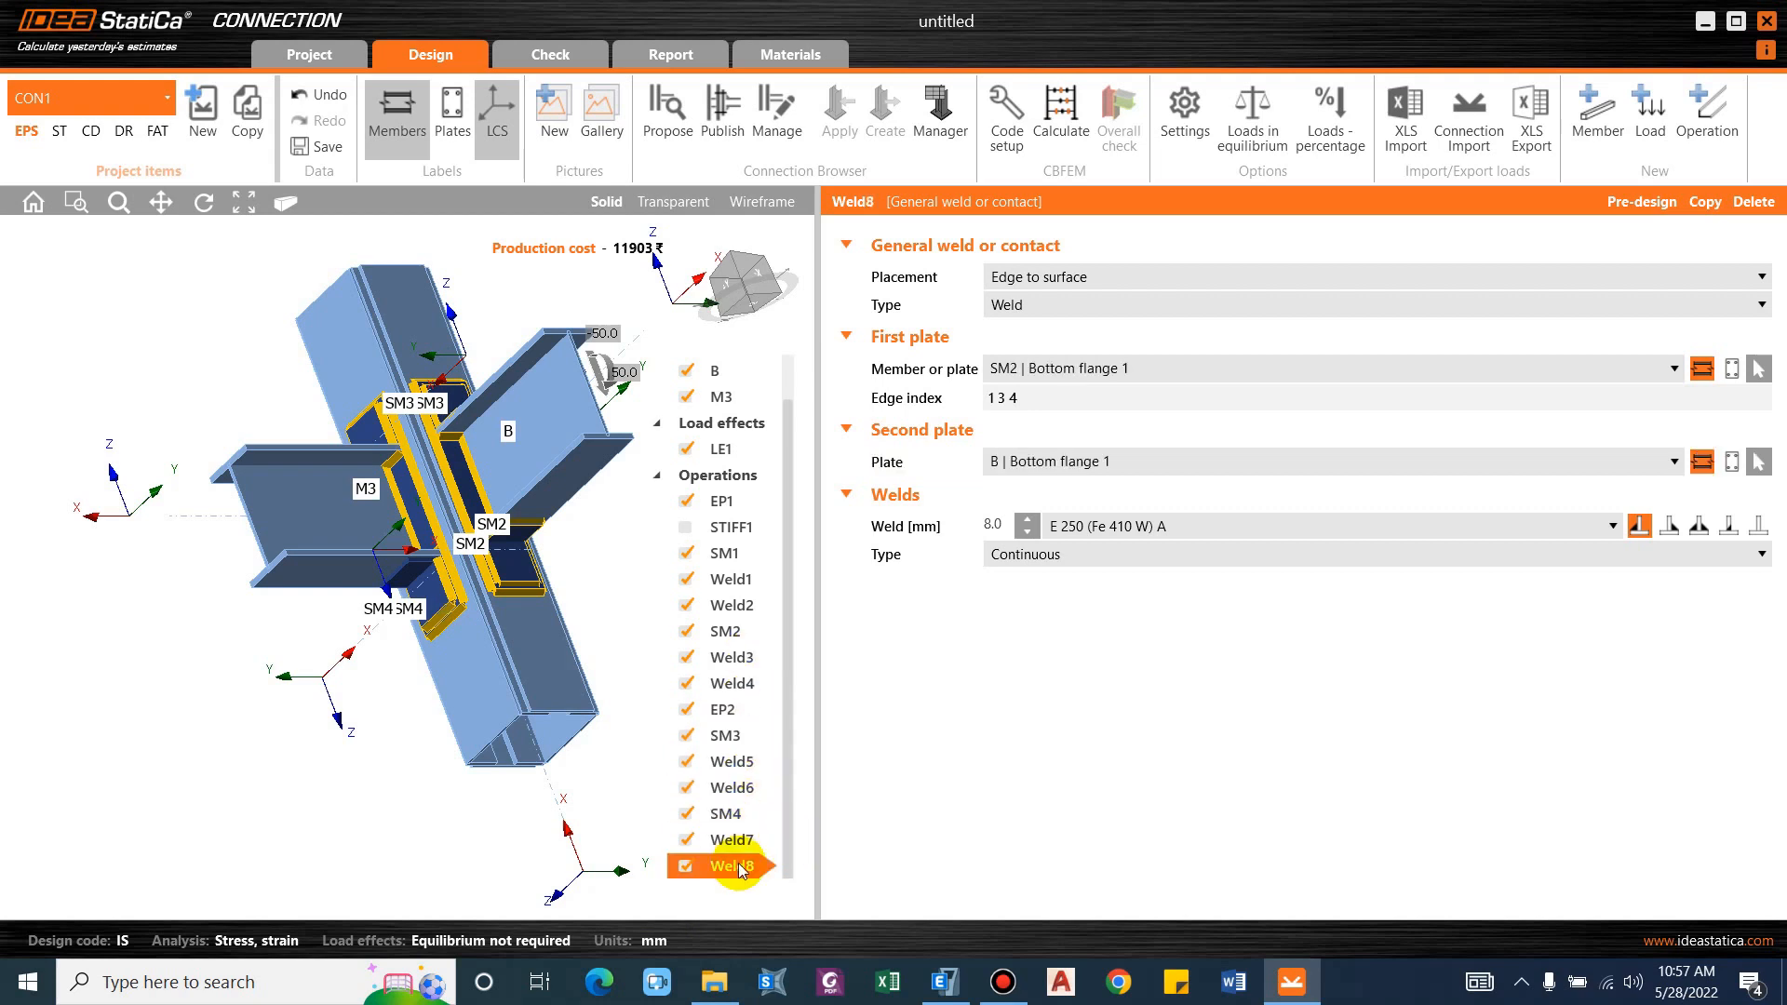
pyautogui.click(1047, 370)
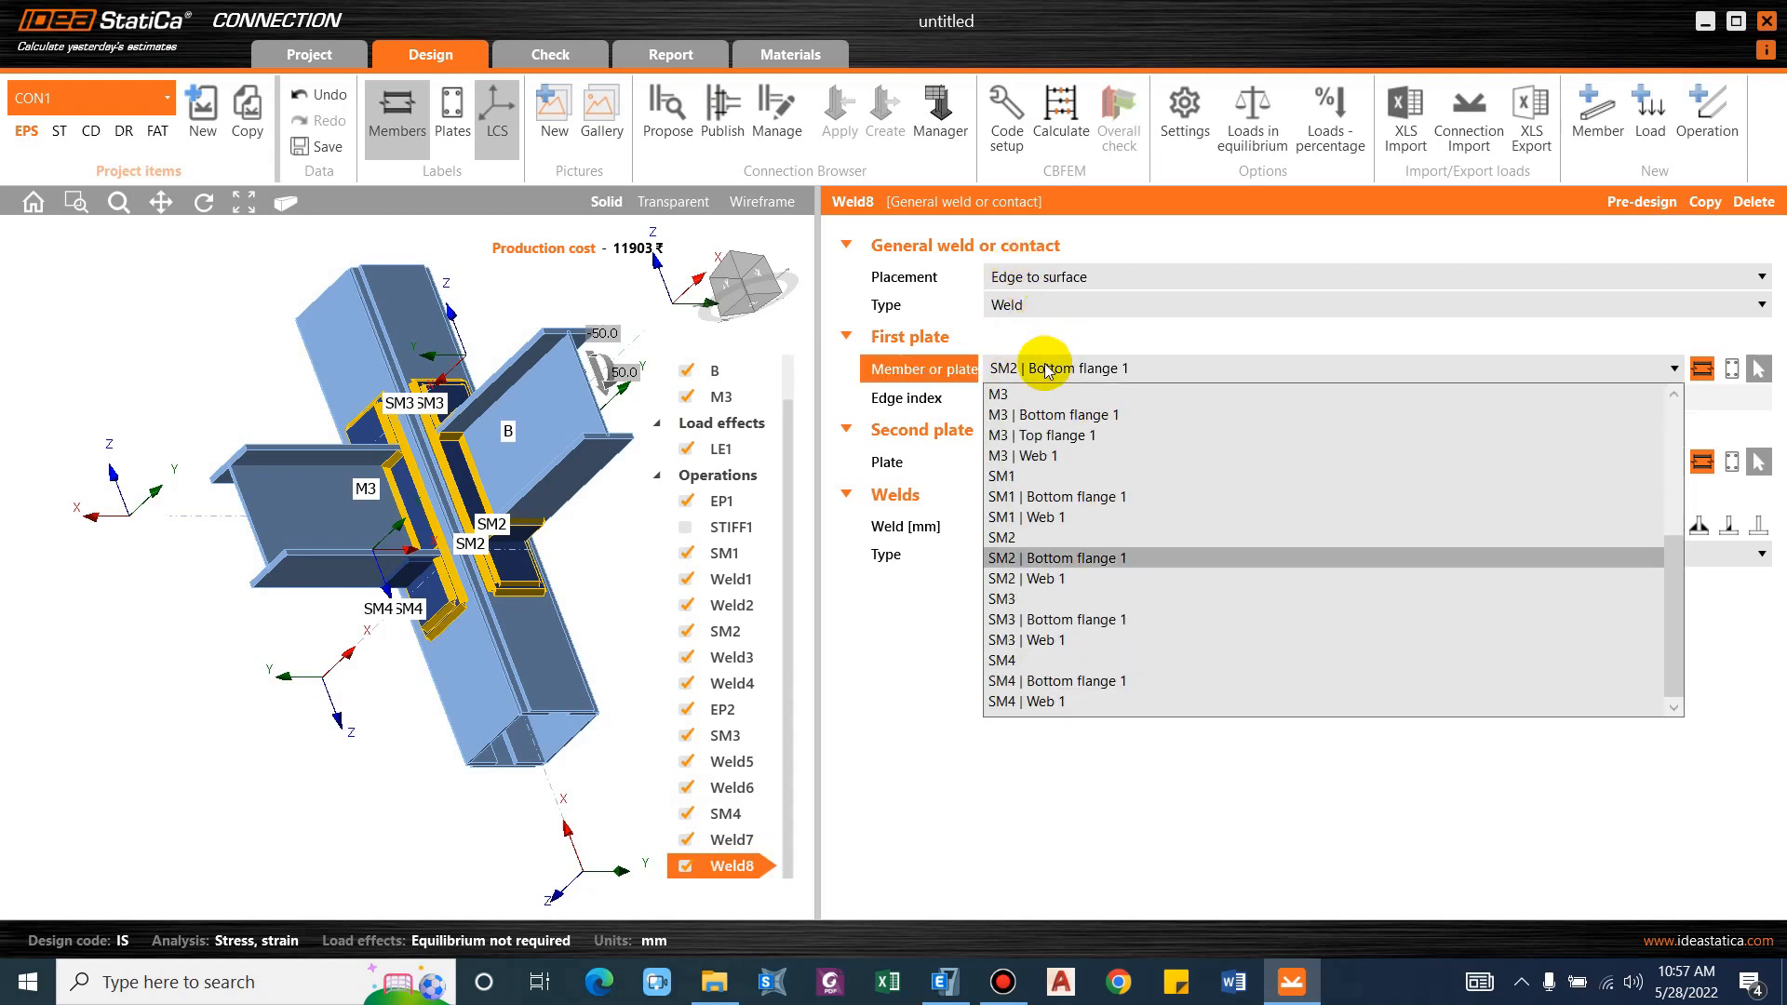
pyautogui.click(1024, 681)
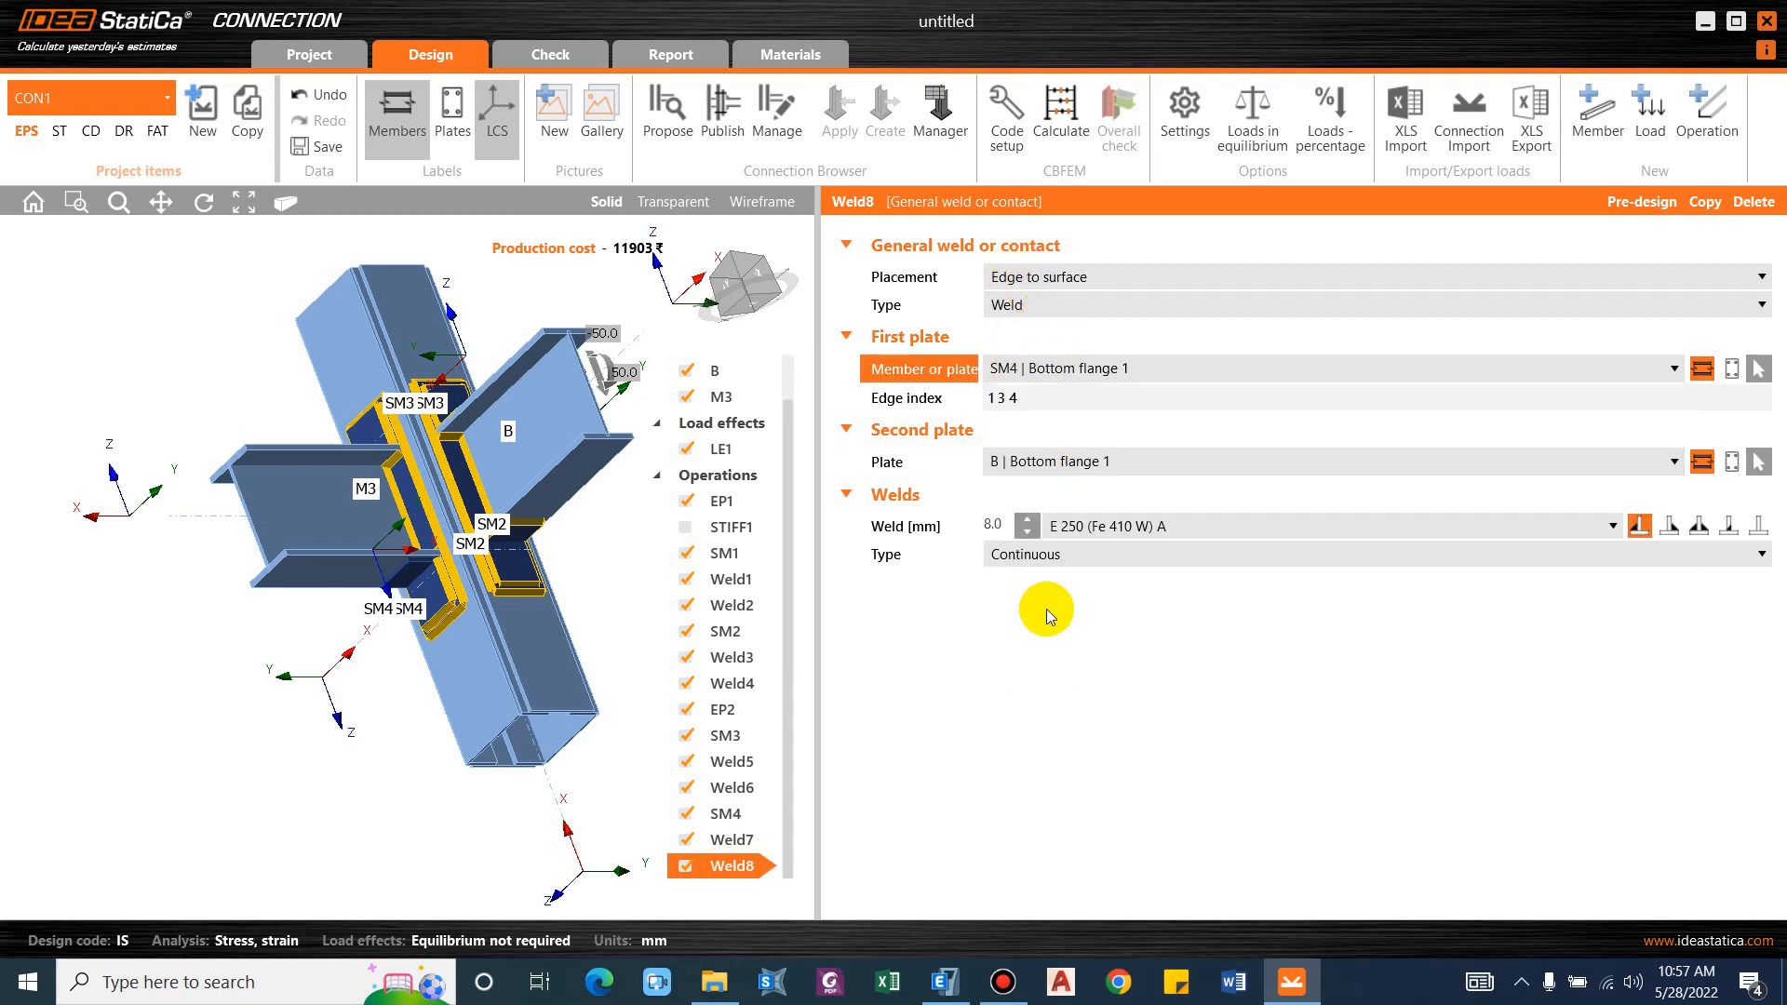
pyautogui.click(1057, 463)
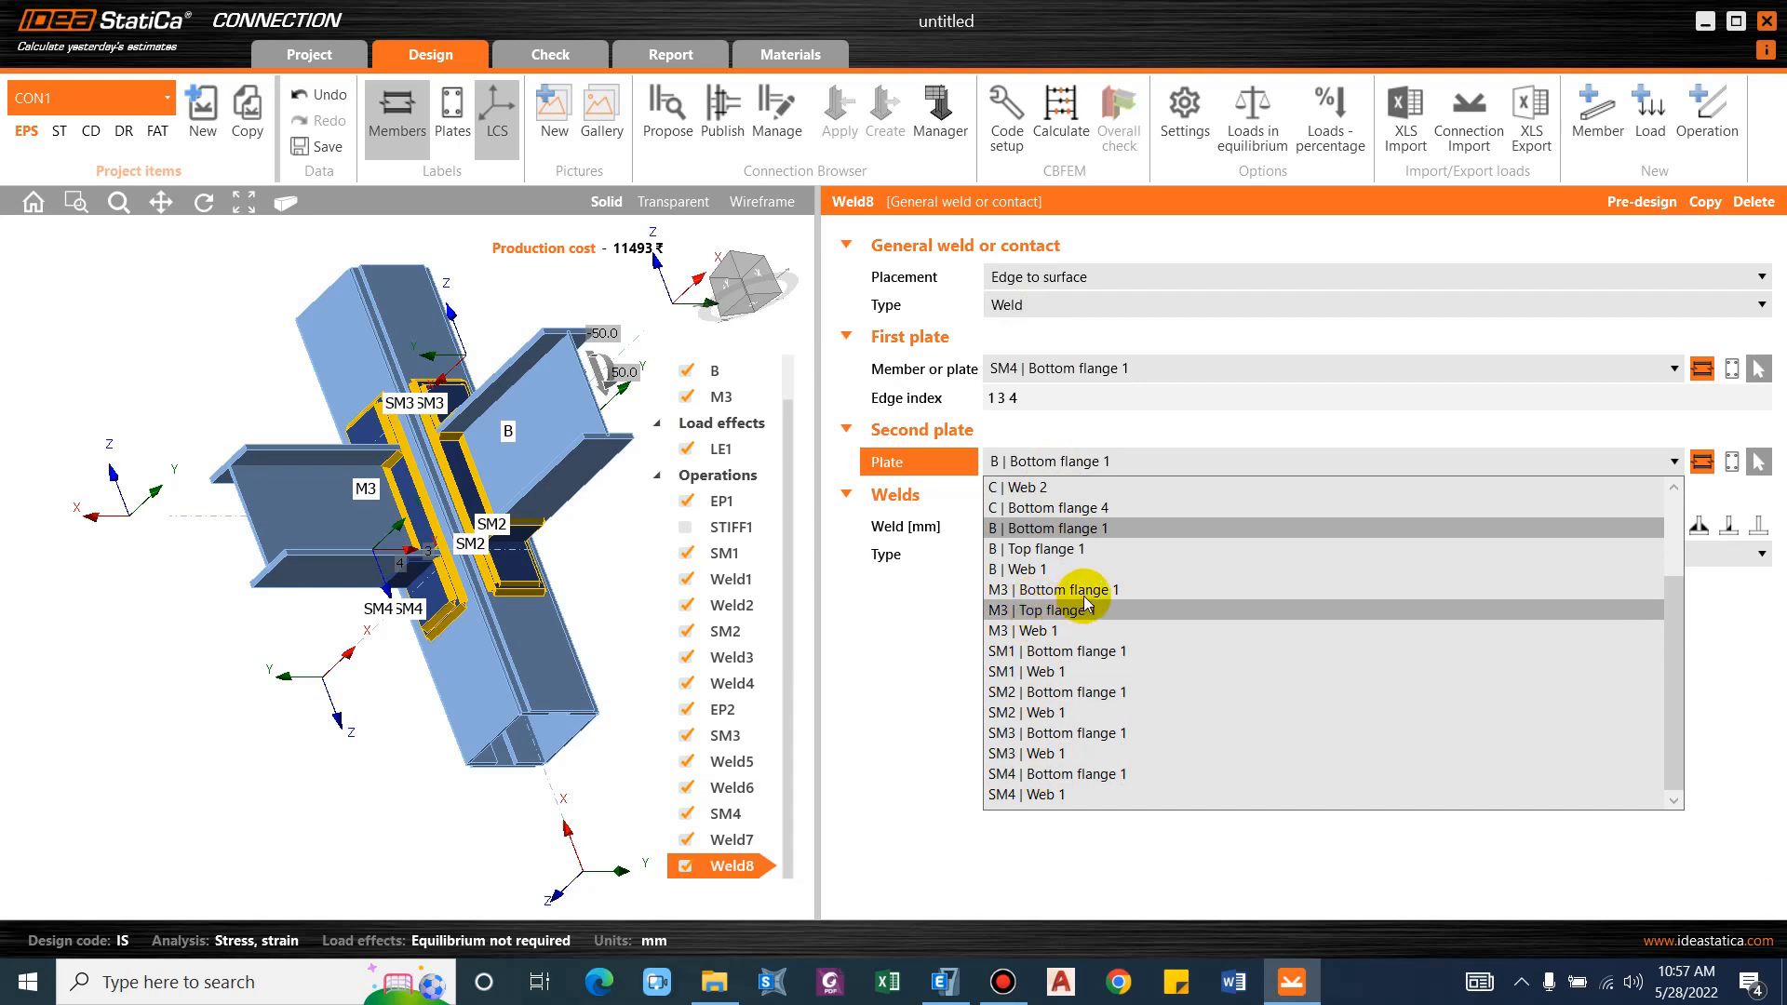
pyautogui.click(1050, 590)
pyautogui.scroll(2, 428, 575)
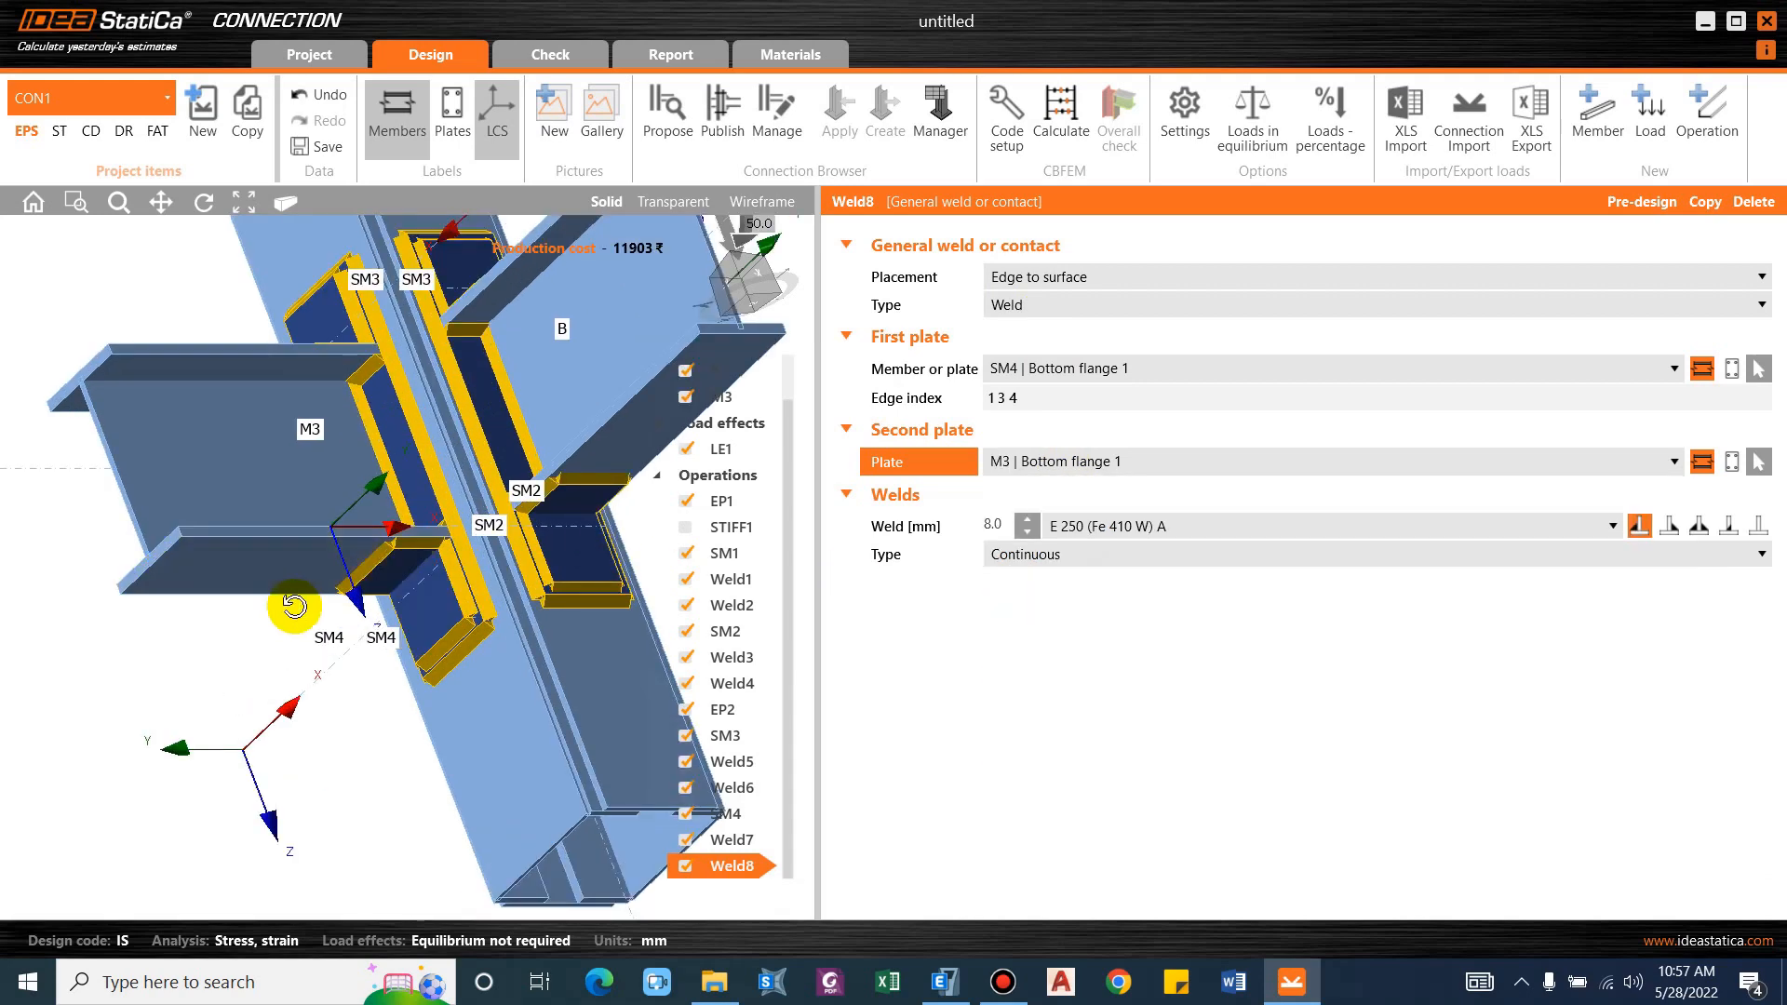
pyautogui.moveTo(291, 606); pyautogui.dragTo(534, 619, button='middle')
pyautogui.scroll(-1, 493, 614)
# Open load effect LE1 and review the member end forces for beams B and M3.
pyautogui.click(454, 562)
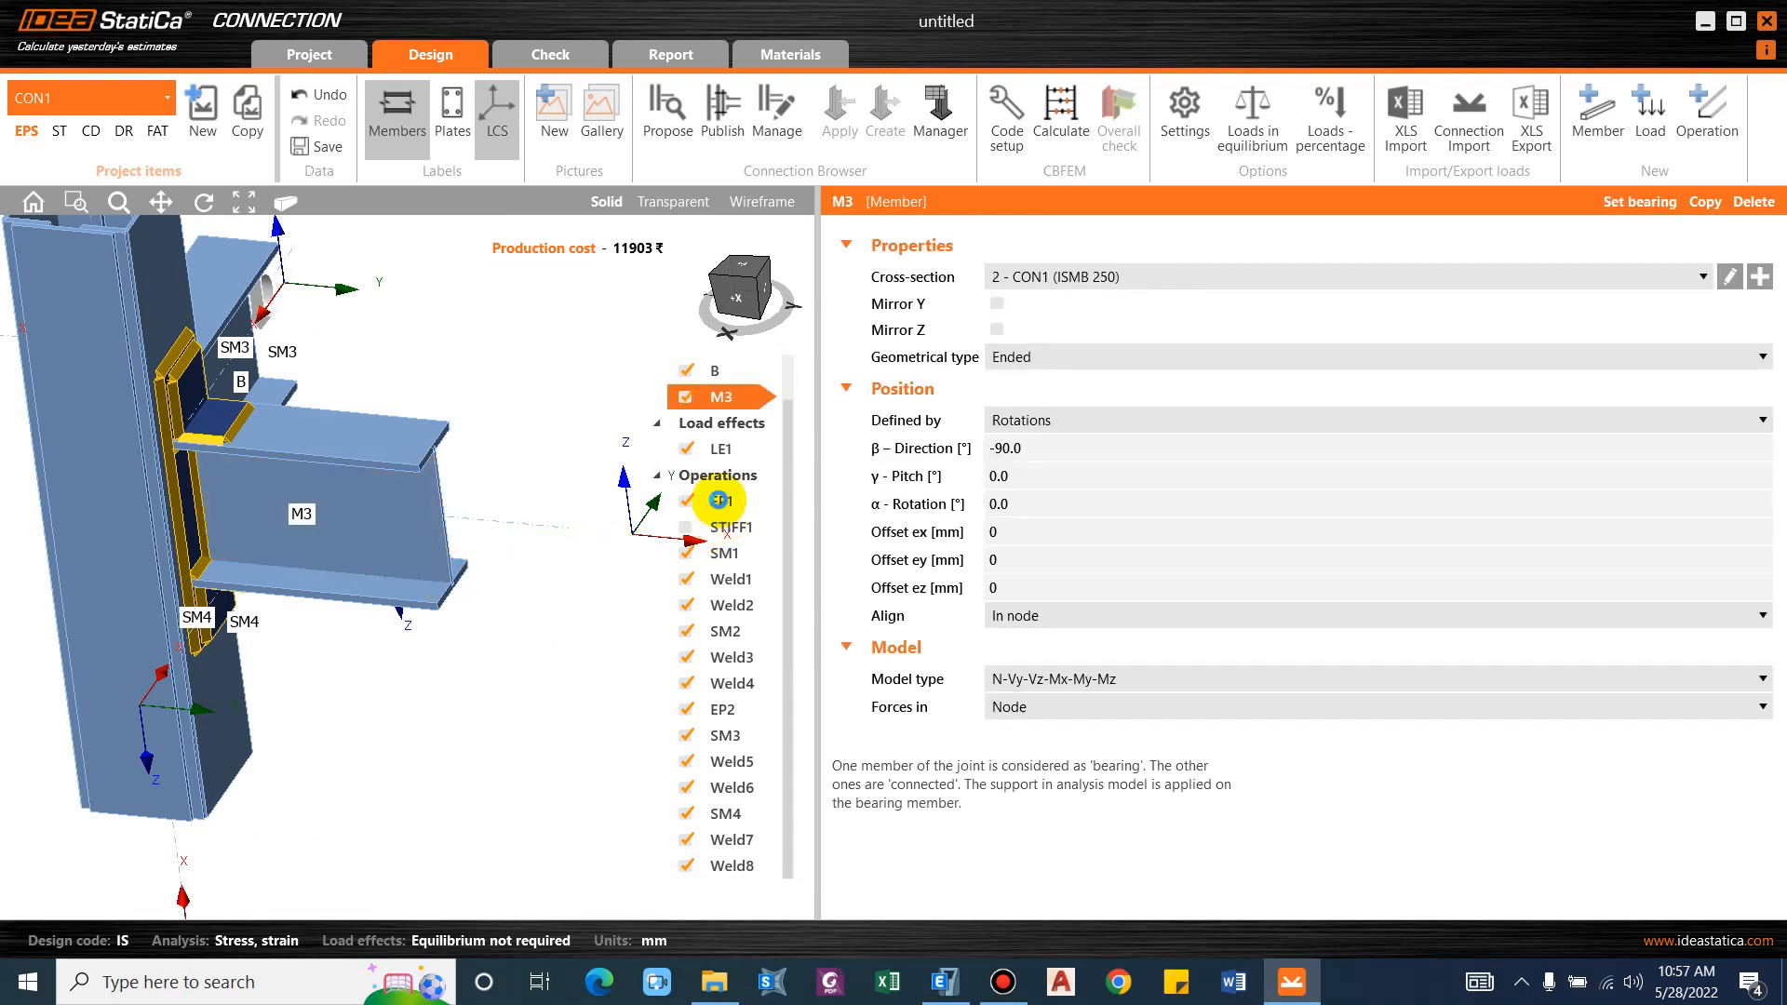
pyautogui.click(720, 450)
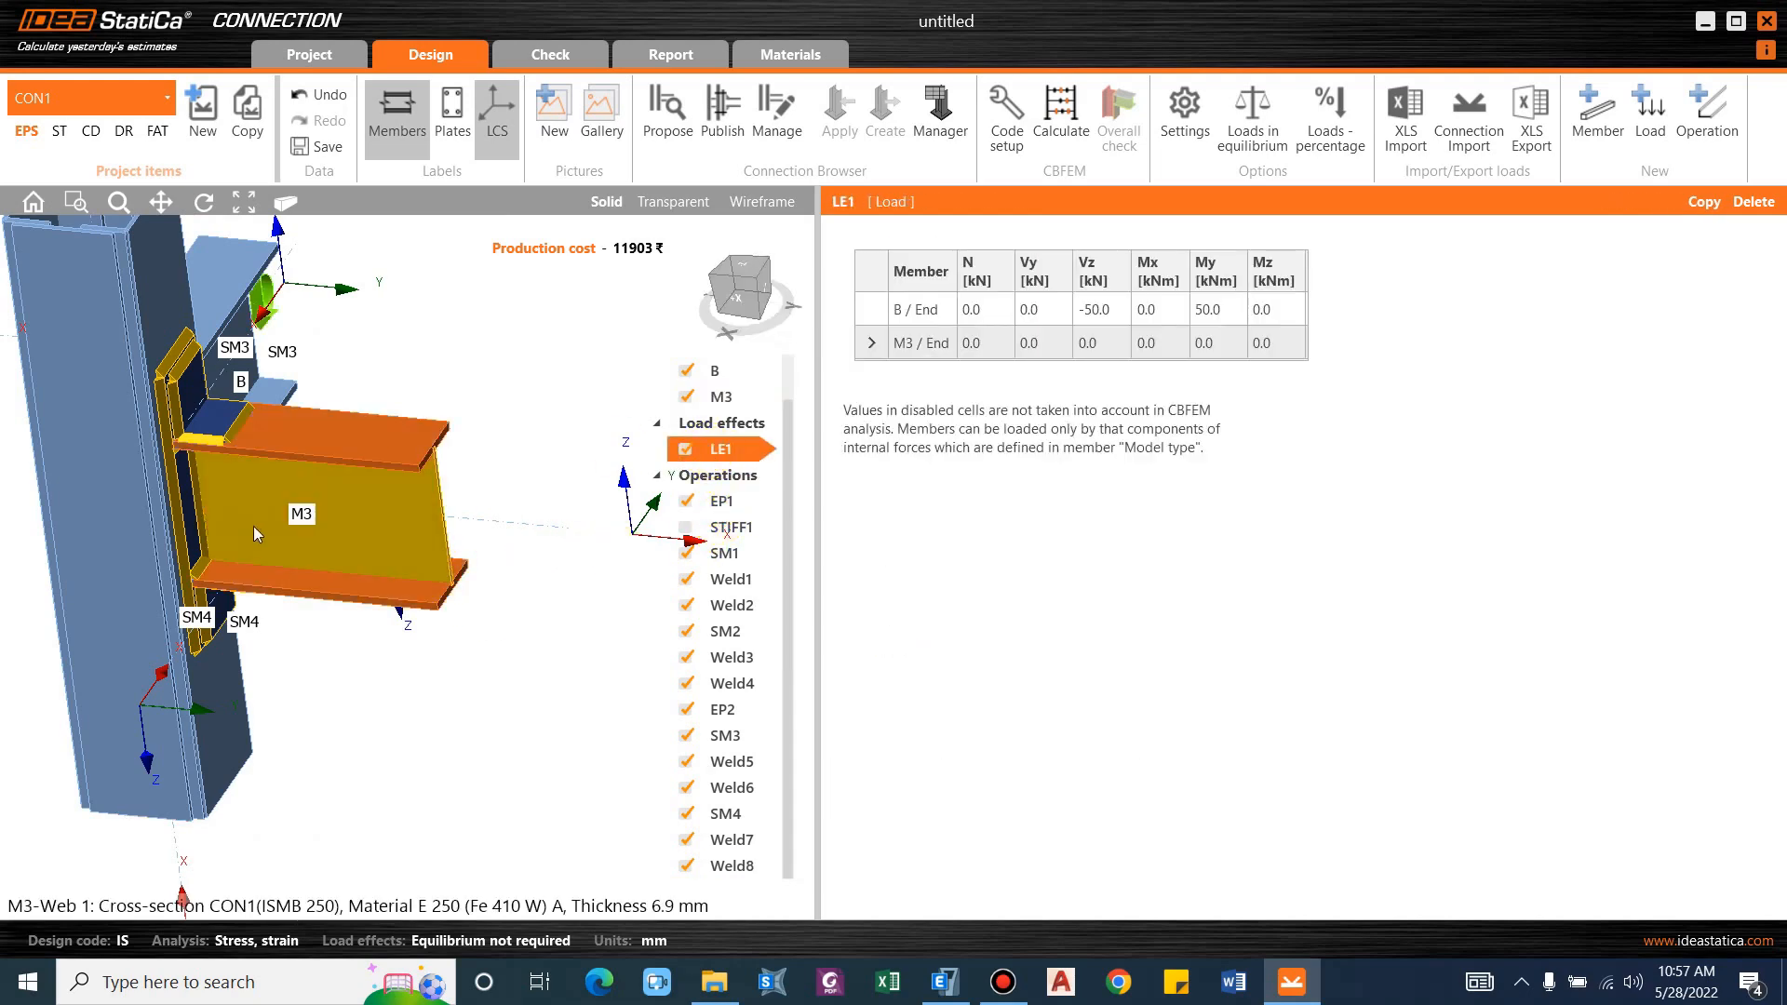
pyautogui.scroll(-2, 337, 708)
pyautogui.moveTo(363, 713); pyautogui.dragTo(379, 711, button='middle')
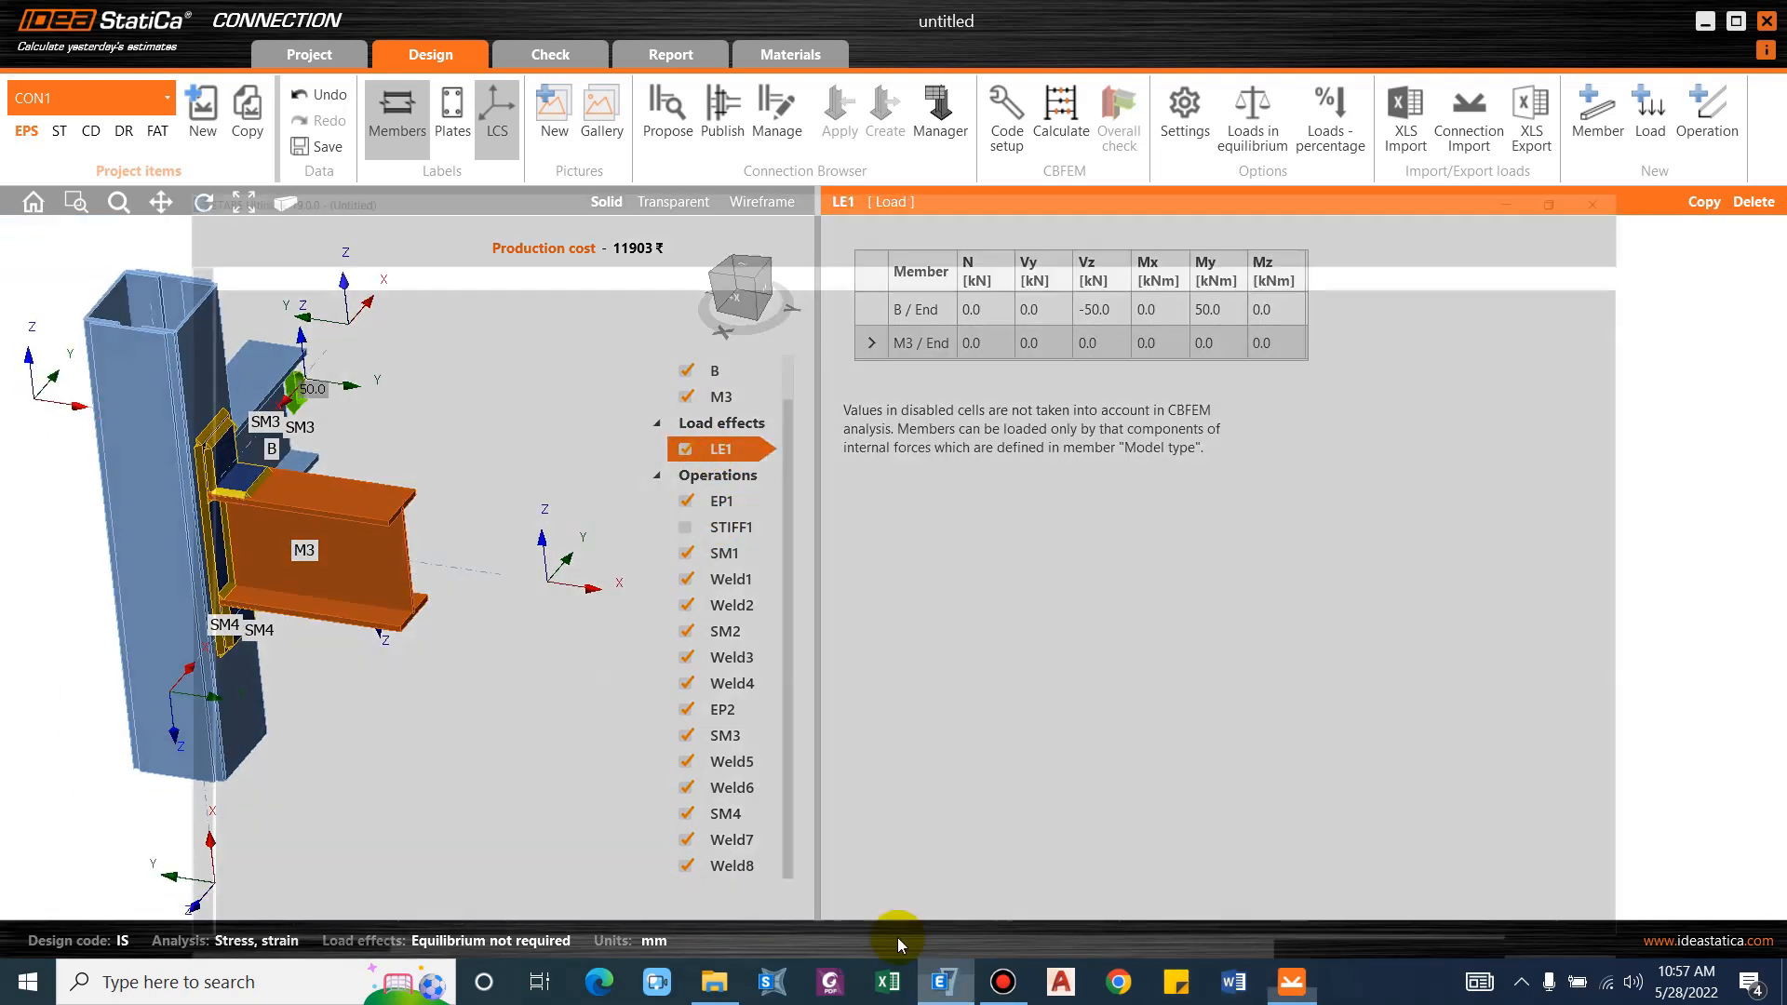
# Switch to ETABS, inspect the Envelope shear and moment diagrams of Story1 beam B3 on grid A, and return to IDEA StatiCa.
pyautogui.click(944, 982)
pyautogui.click(375, 503)
pyautogui.rightClick(375, 503)
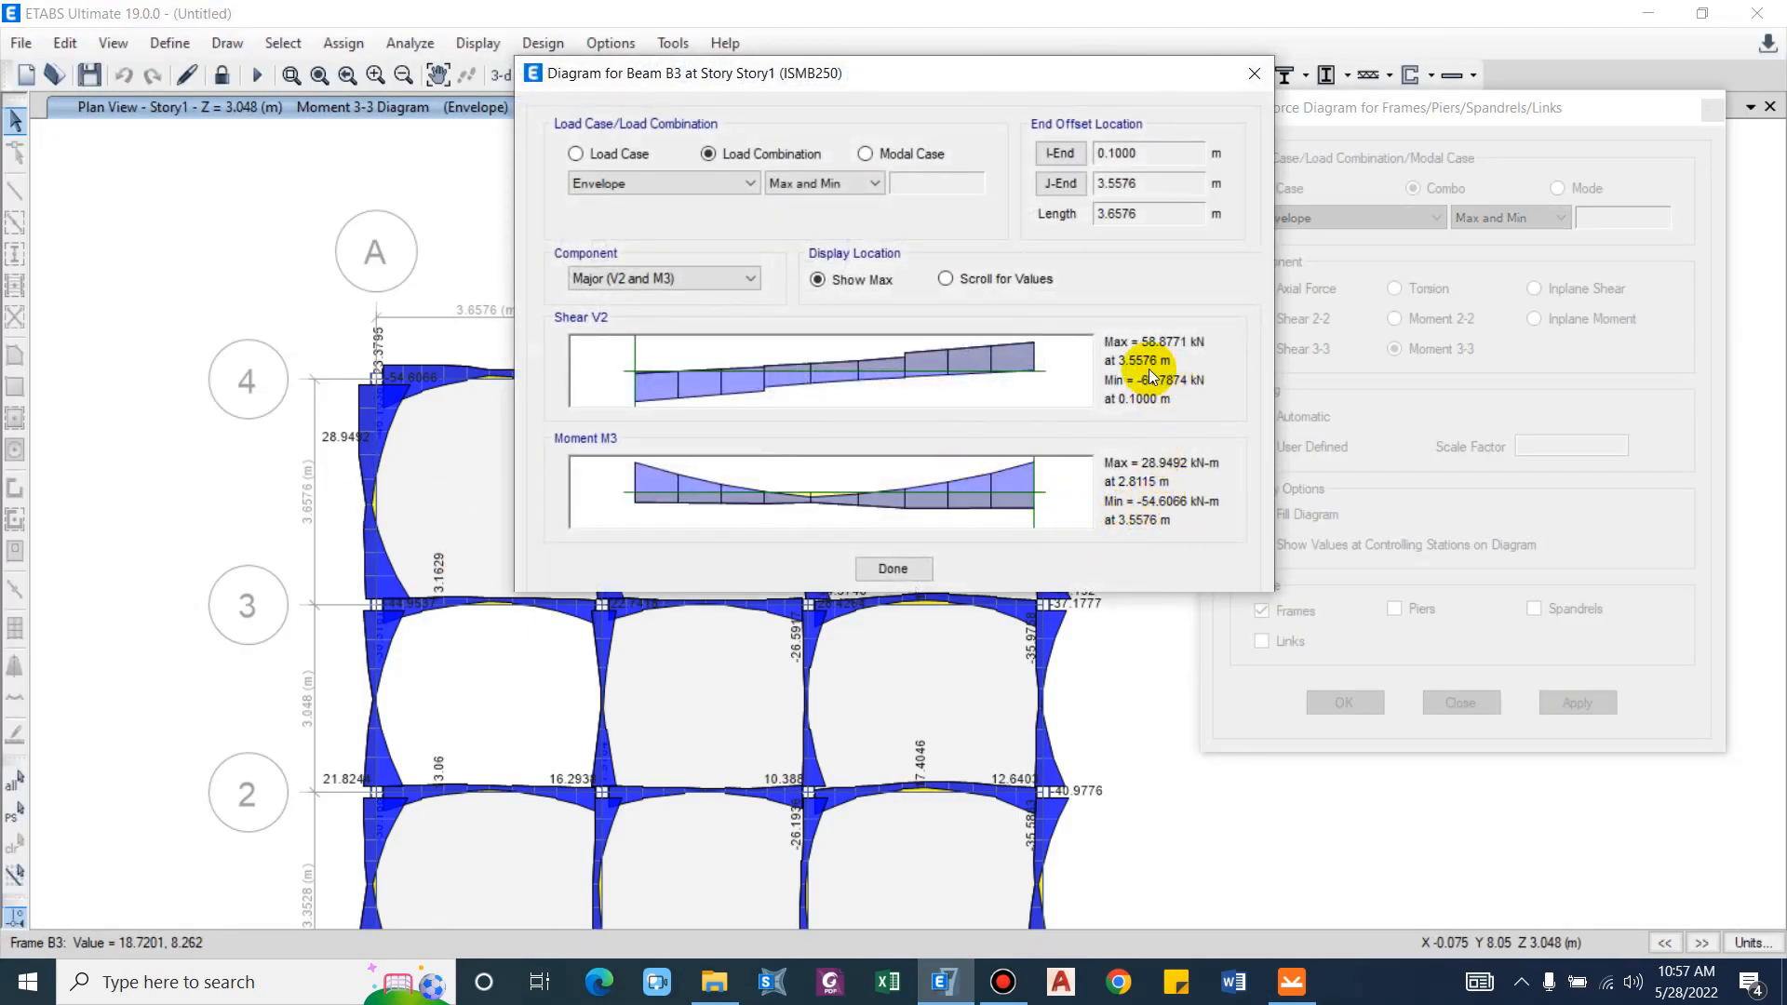
pyautogui.click(894, 568)
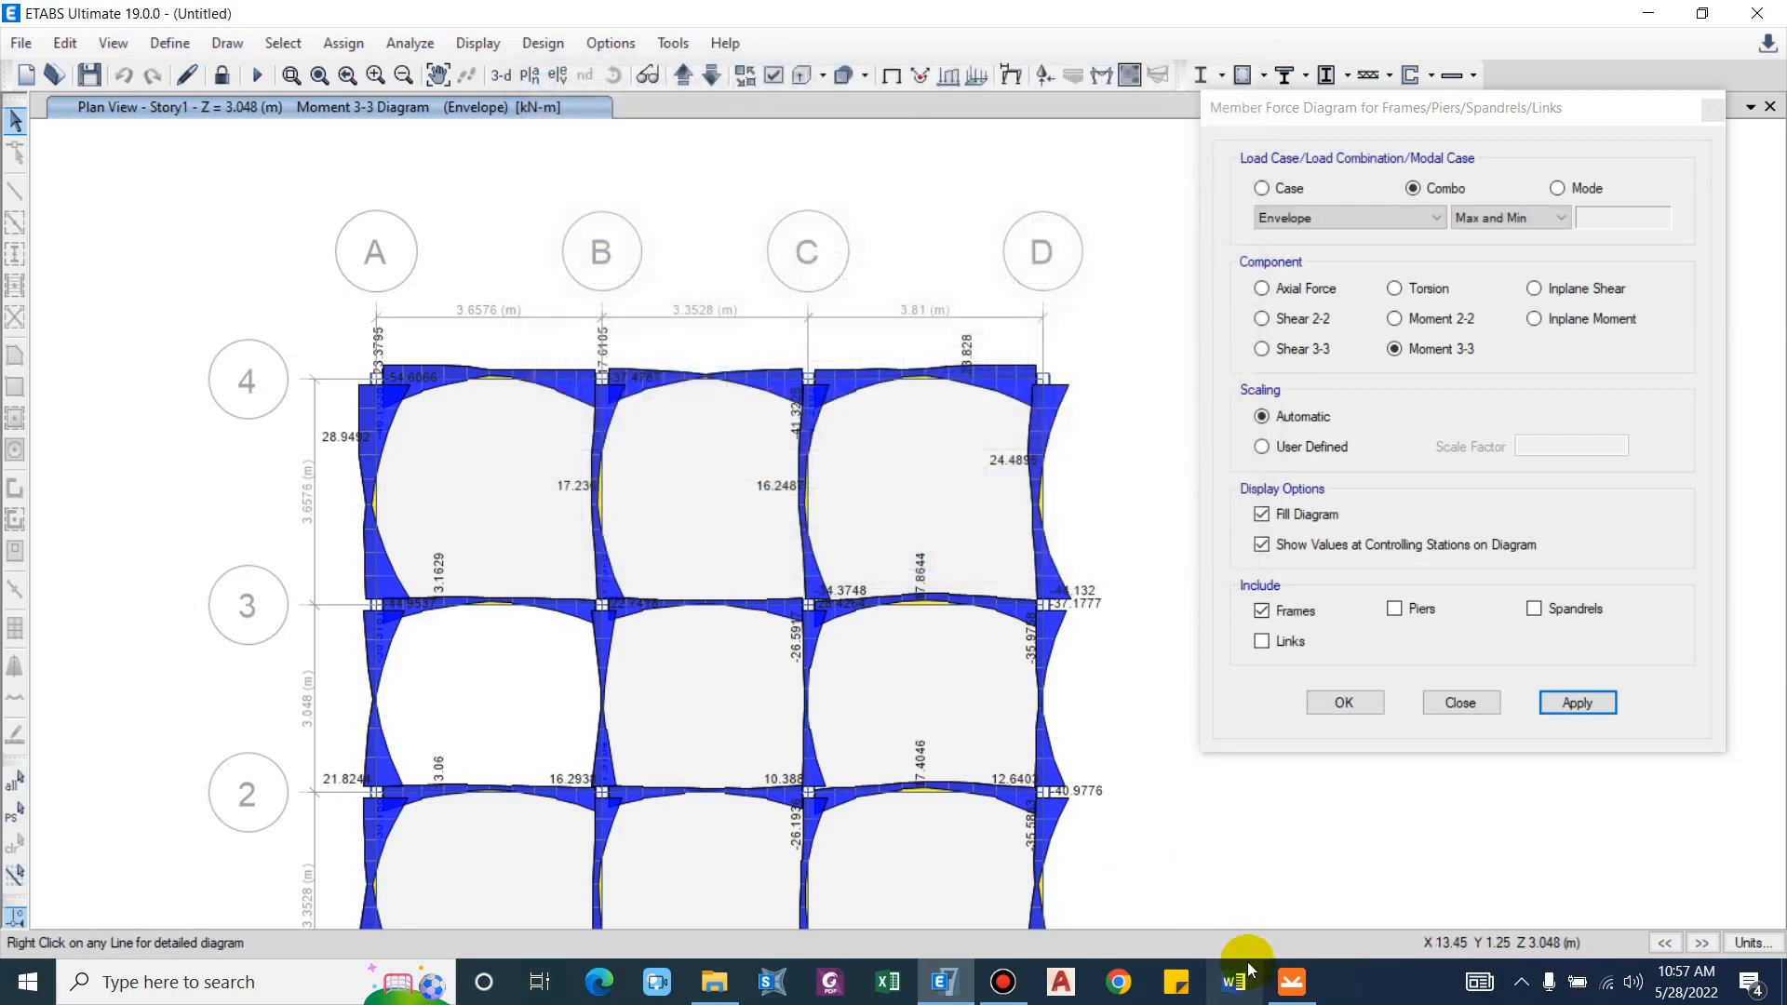
pyautogui.click(1304, 991)
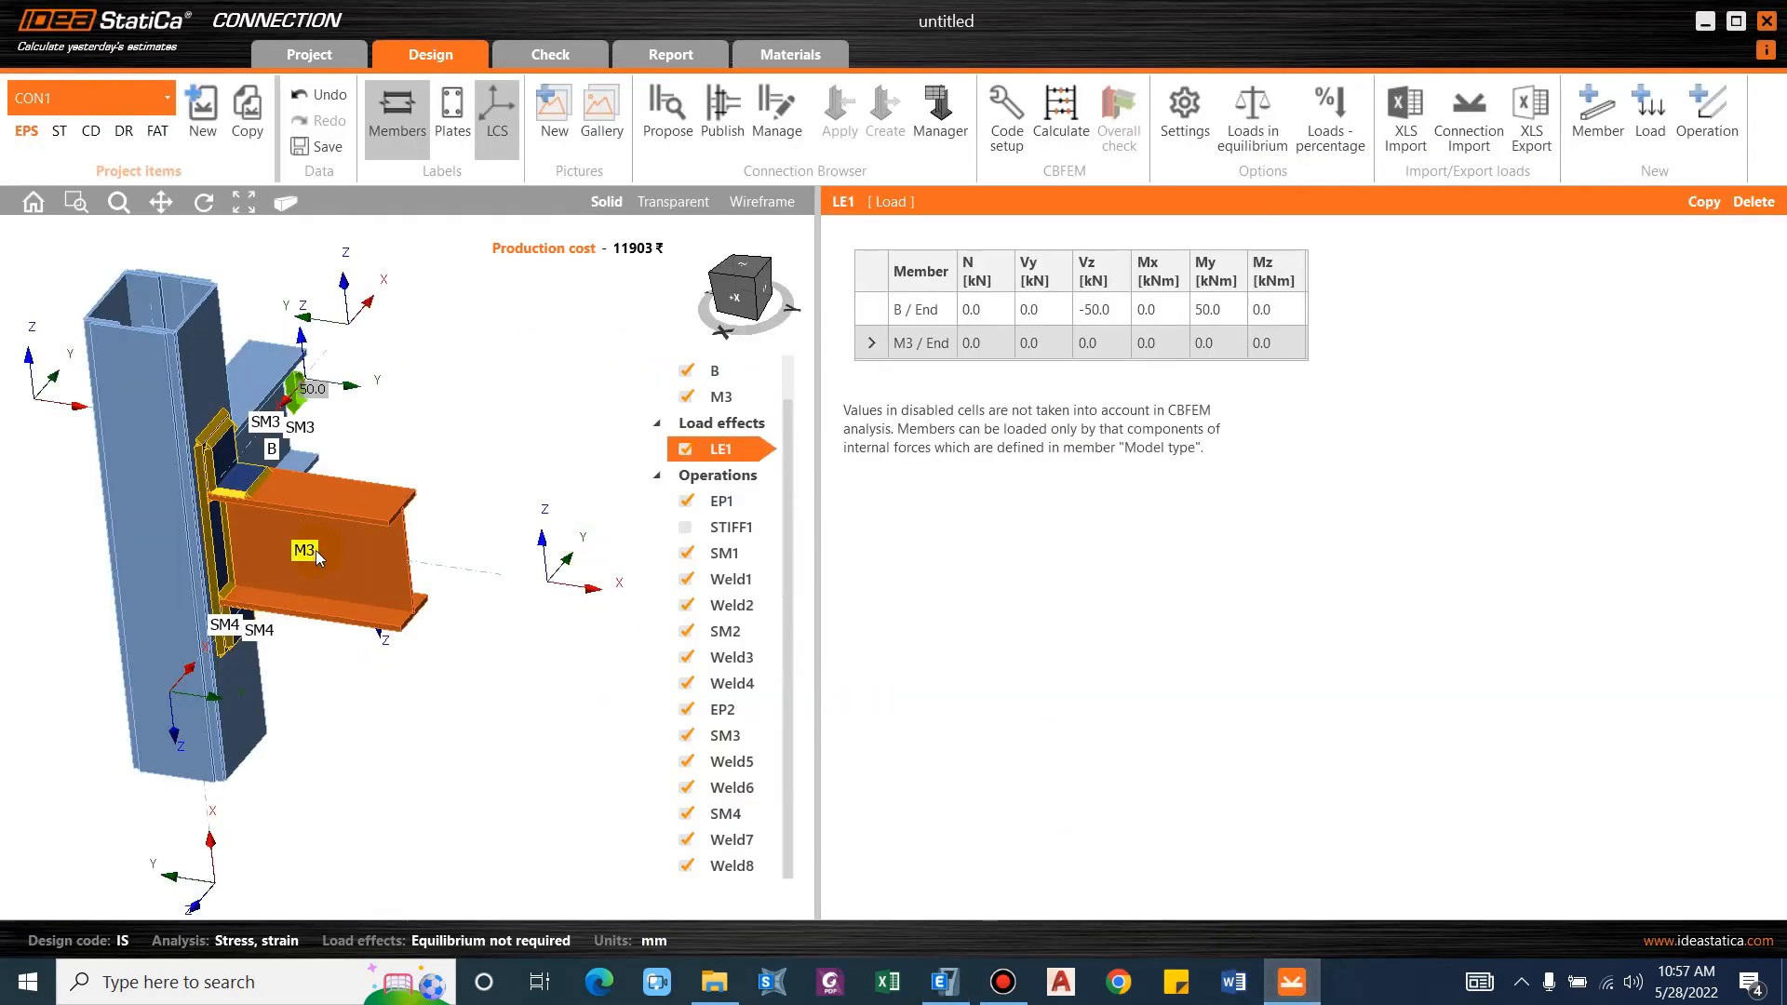
# In load effect LE1, set the M3 end forces to Vz -61 kN and My 52 kNm, leaving Mz at 0.
pyautogui.click(344, 565)
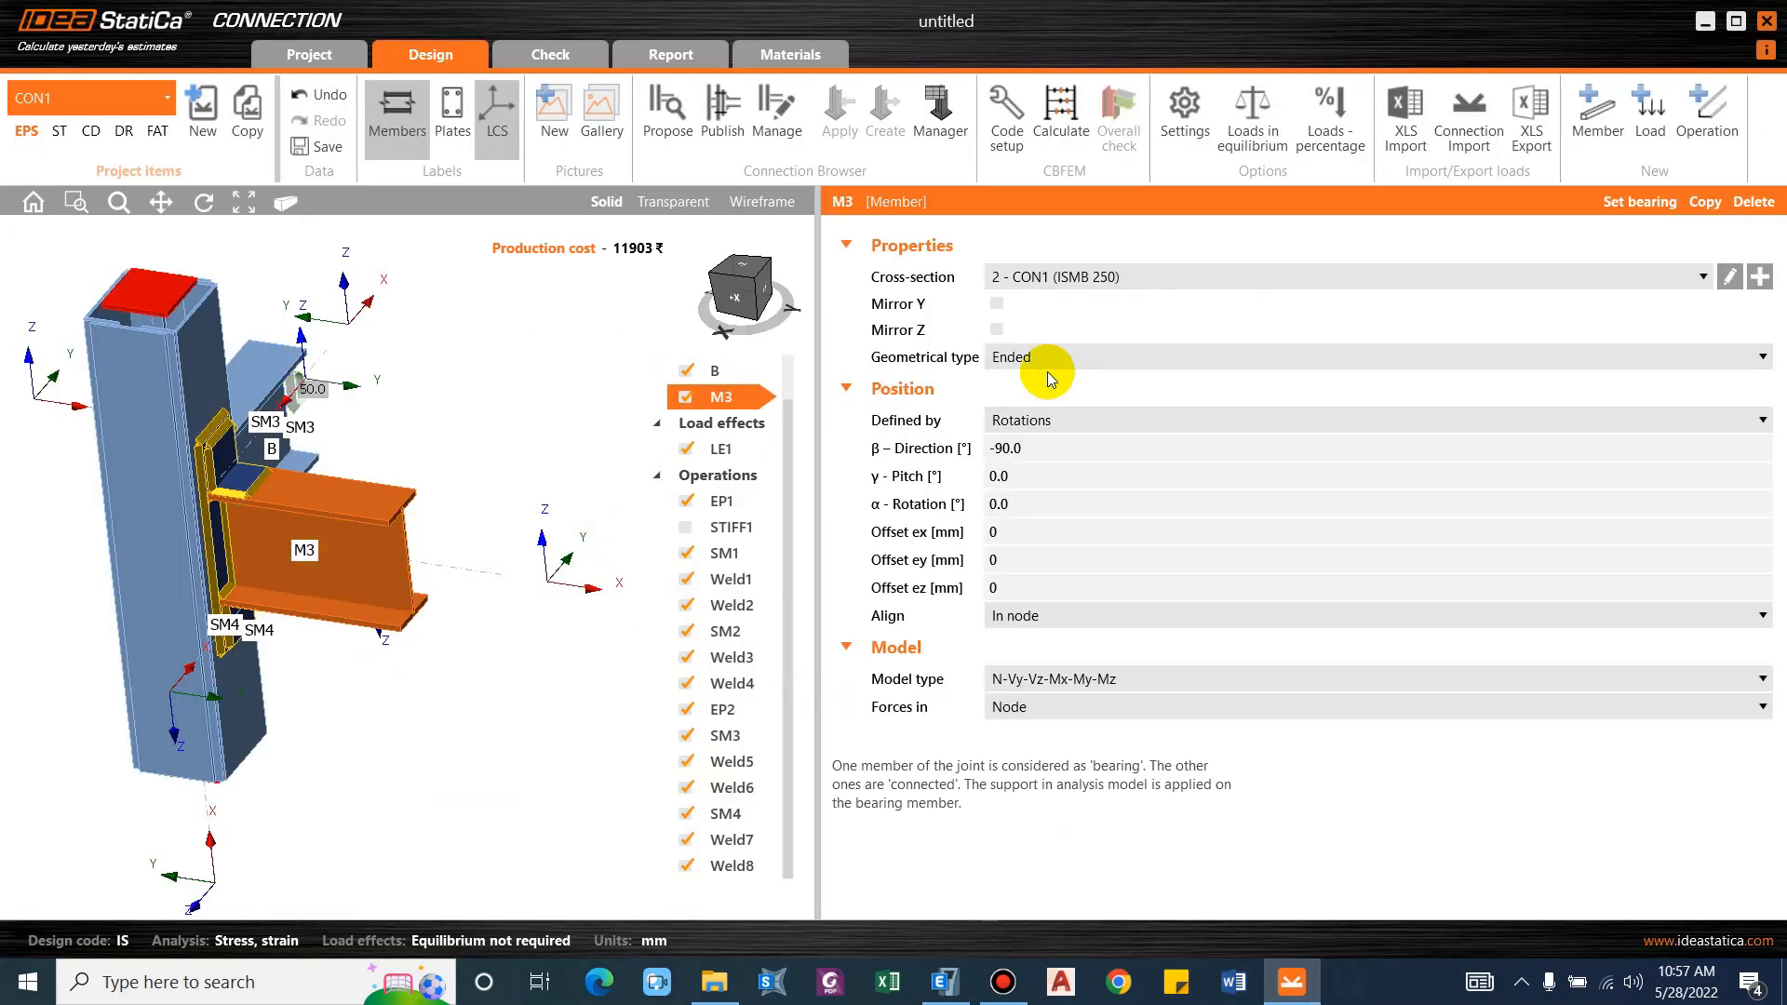
pyautogui.click(721, 448)
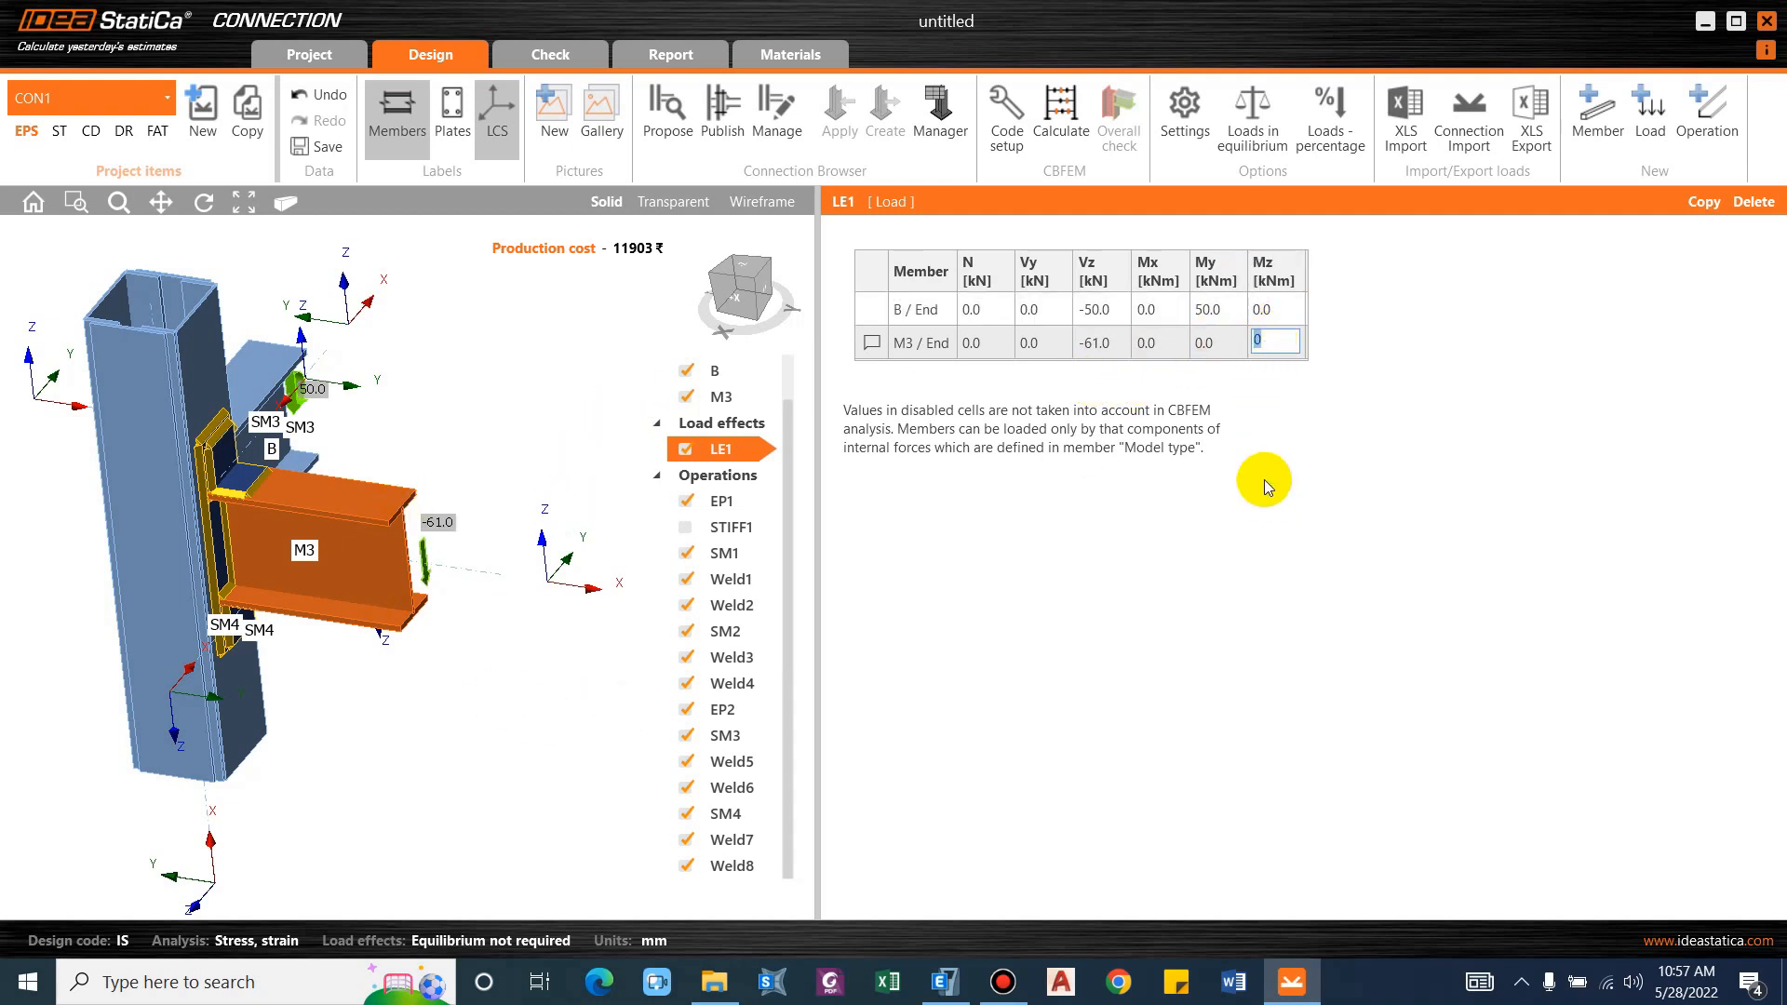
pyautogui.press('Return')
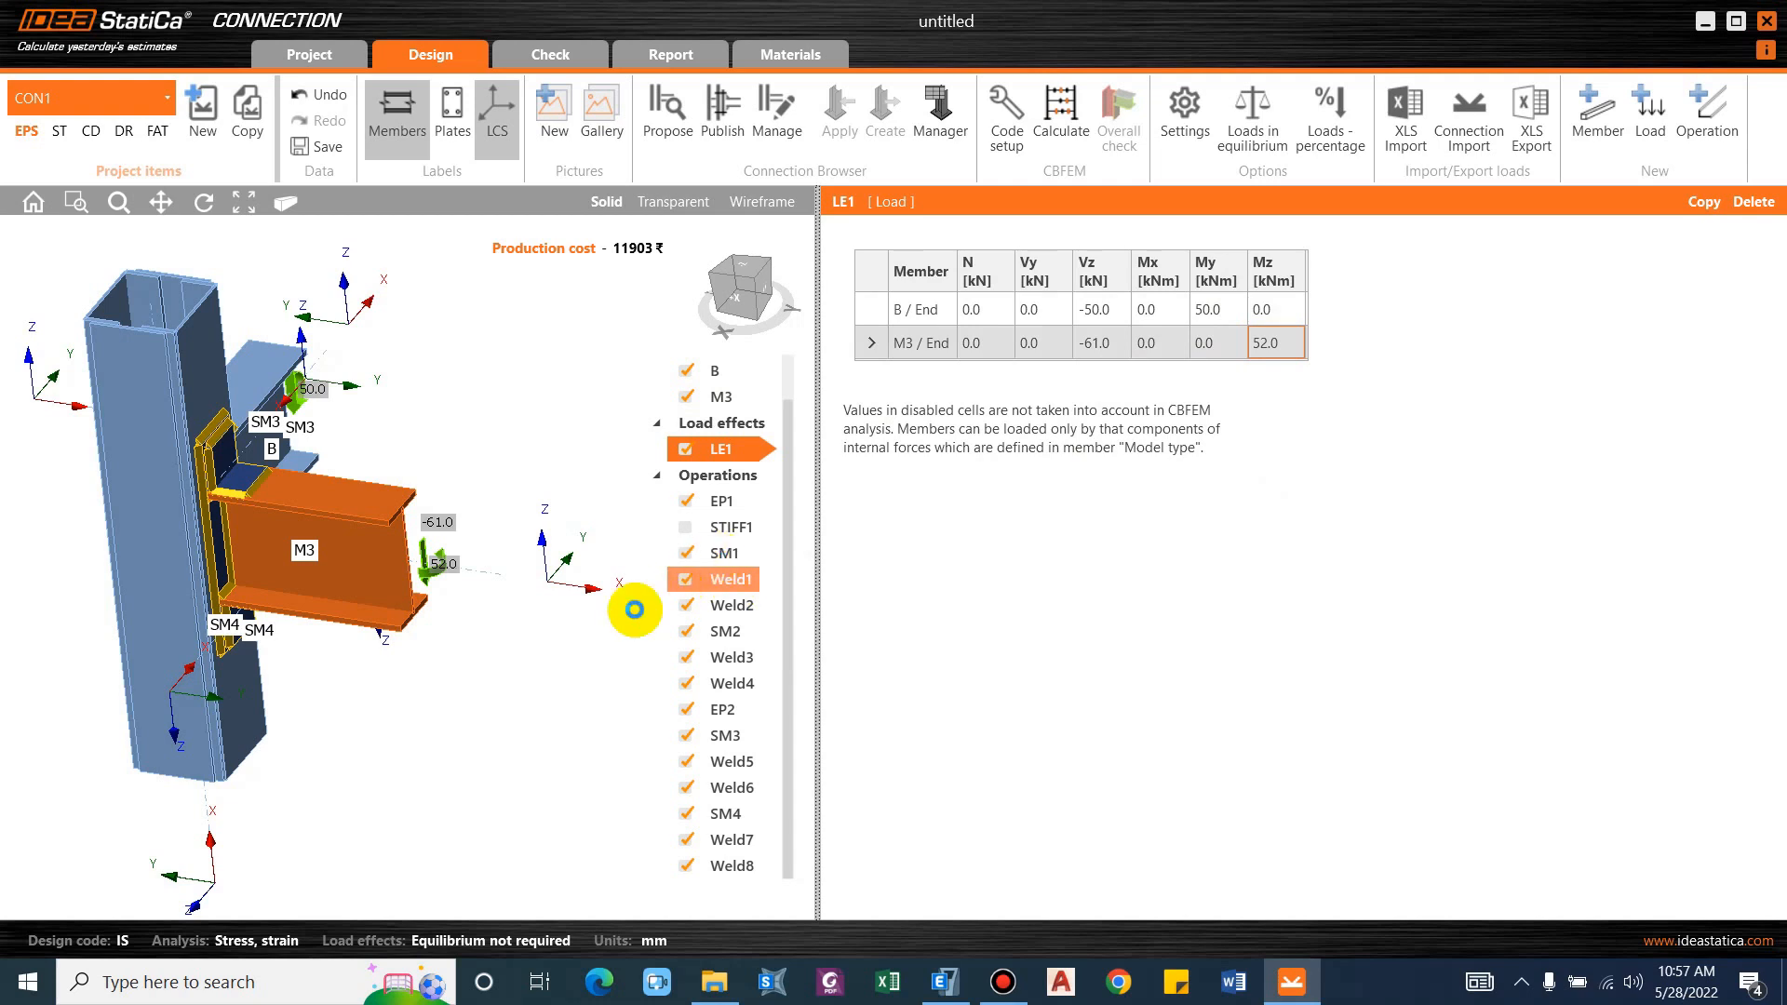
pyautogui.click(1276, 343)
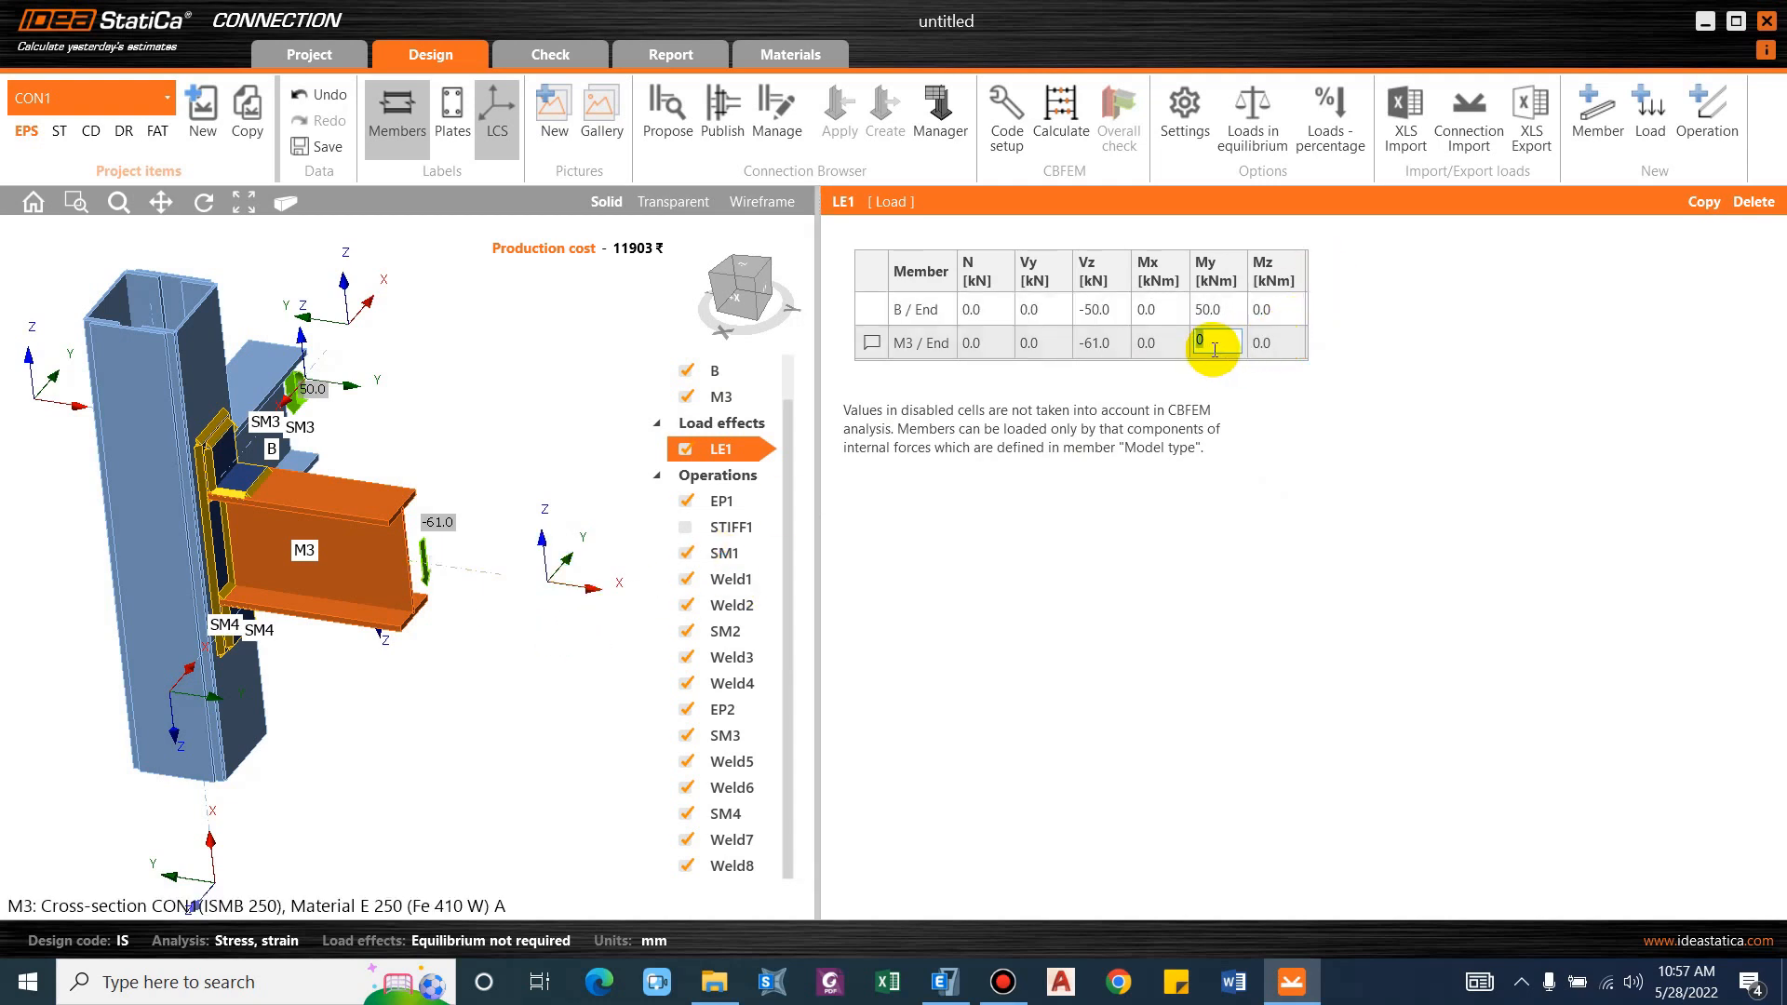
pyautogui.press('Tab')
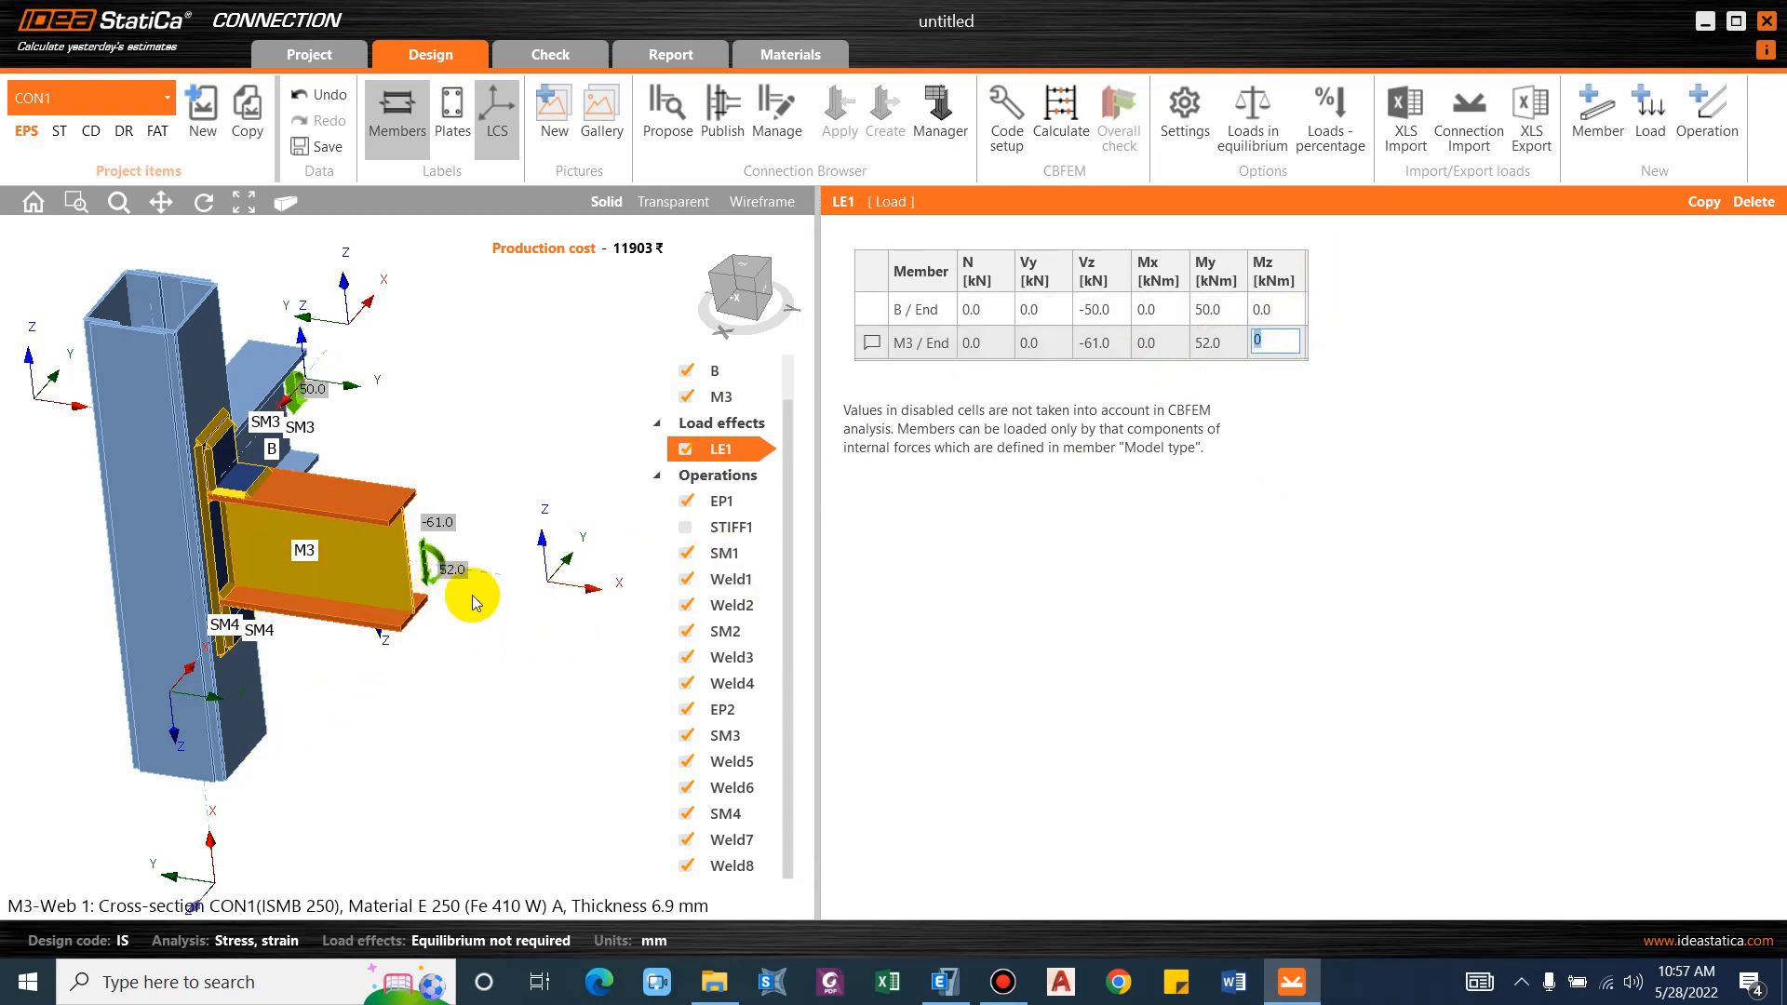
# Run the CBFEM calculation of the connection with the loads on beams B and M3.
pyautogui.scroll(1, 475, 600)
pyautogui.scroll(-4, 475, 454)
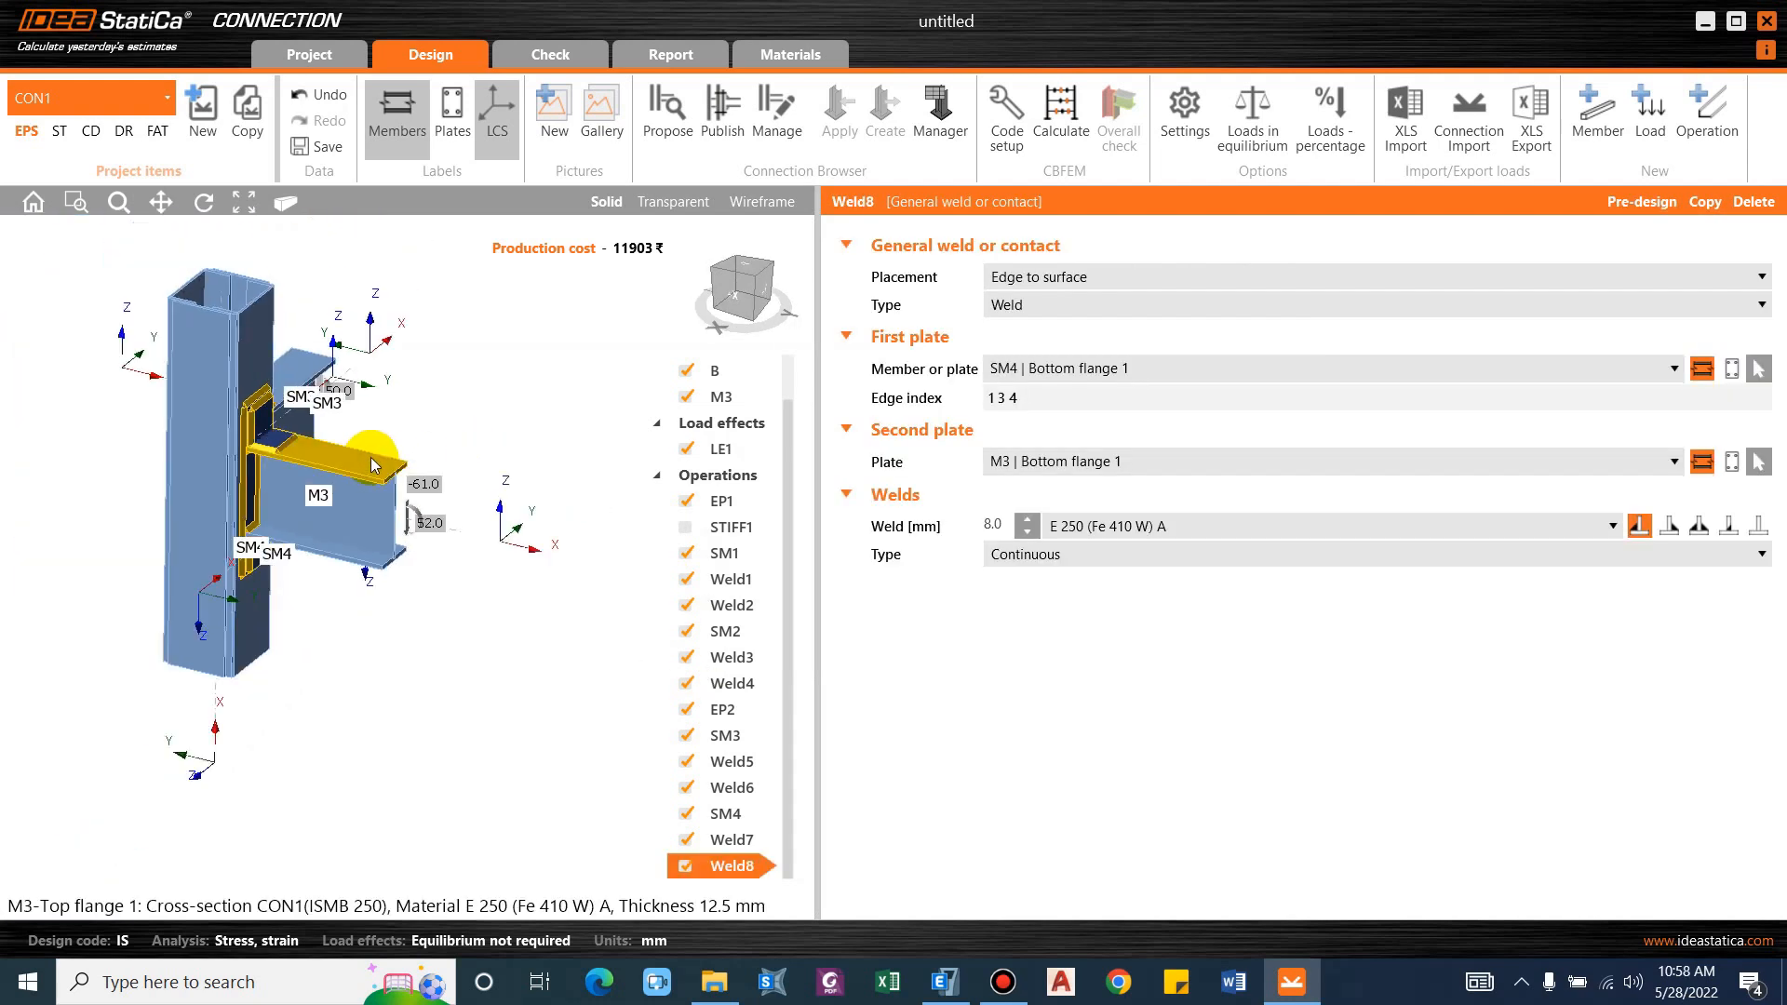
pyautogui.moveTo(371, 467); pyautogui.dragTo(284, 414, button='right')
pyautogui.click(1061, 119)
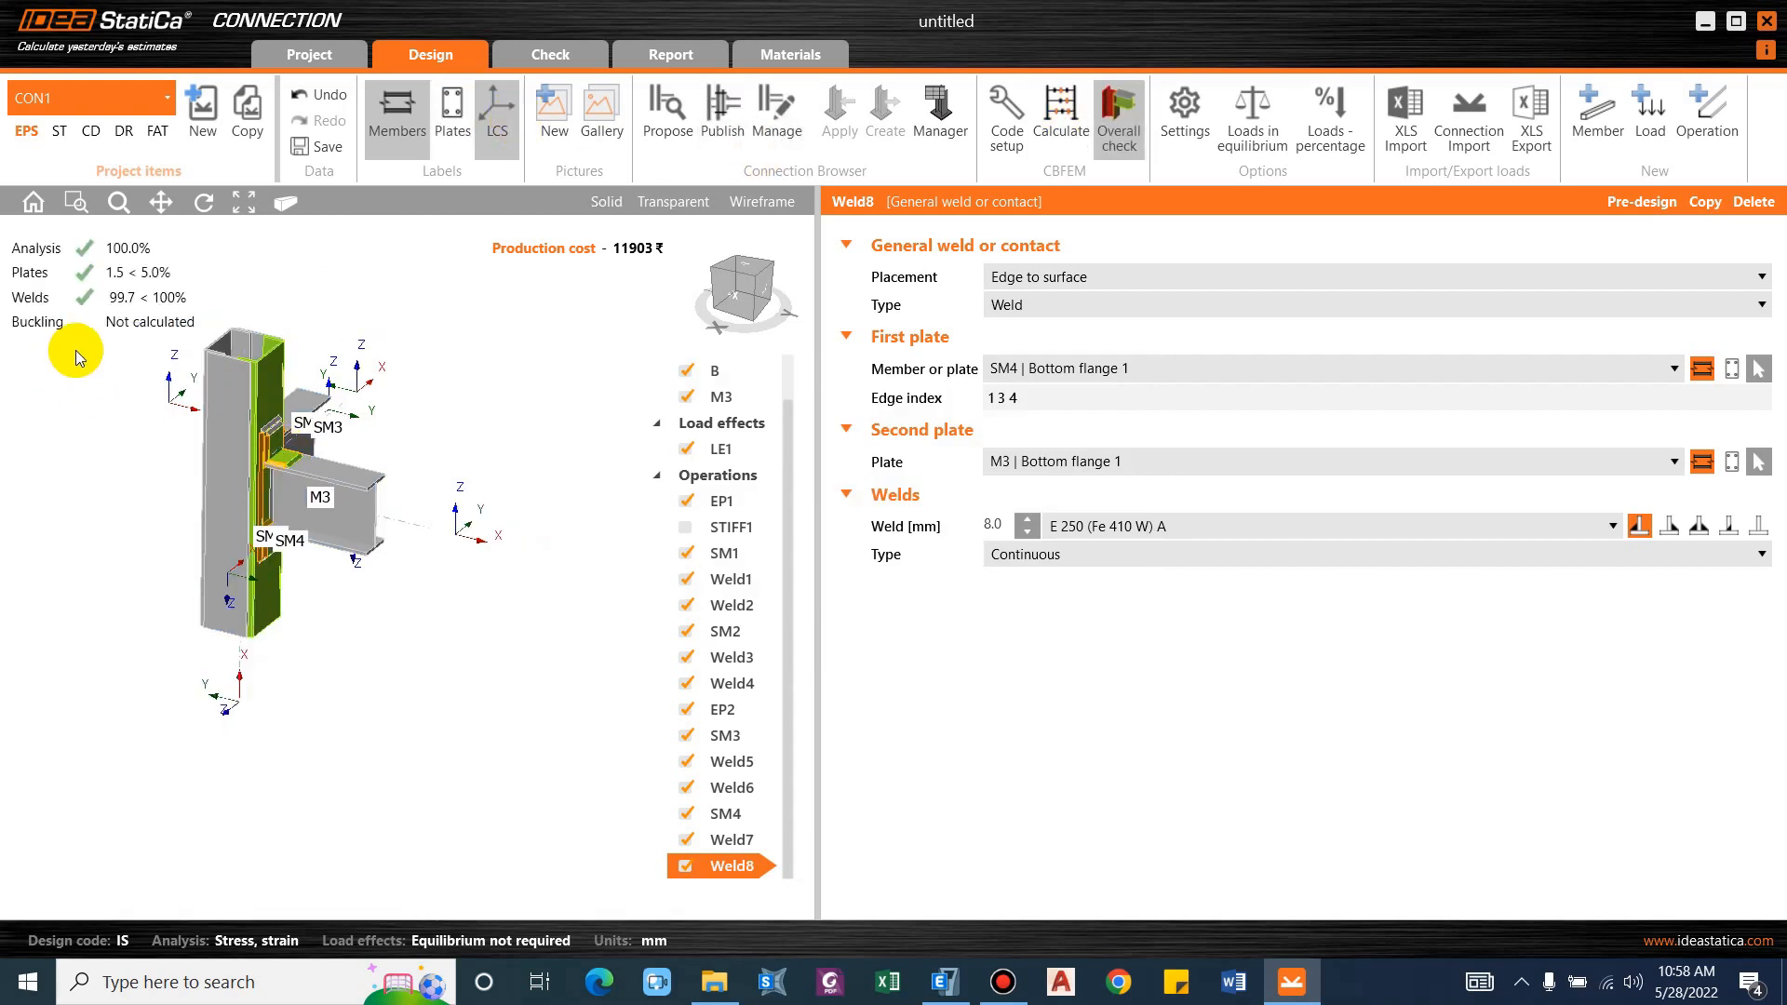
pyautogui.moveTo(79, 354); pyautogui.dragTo(114, 350, button='middle')
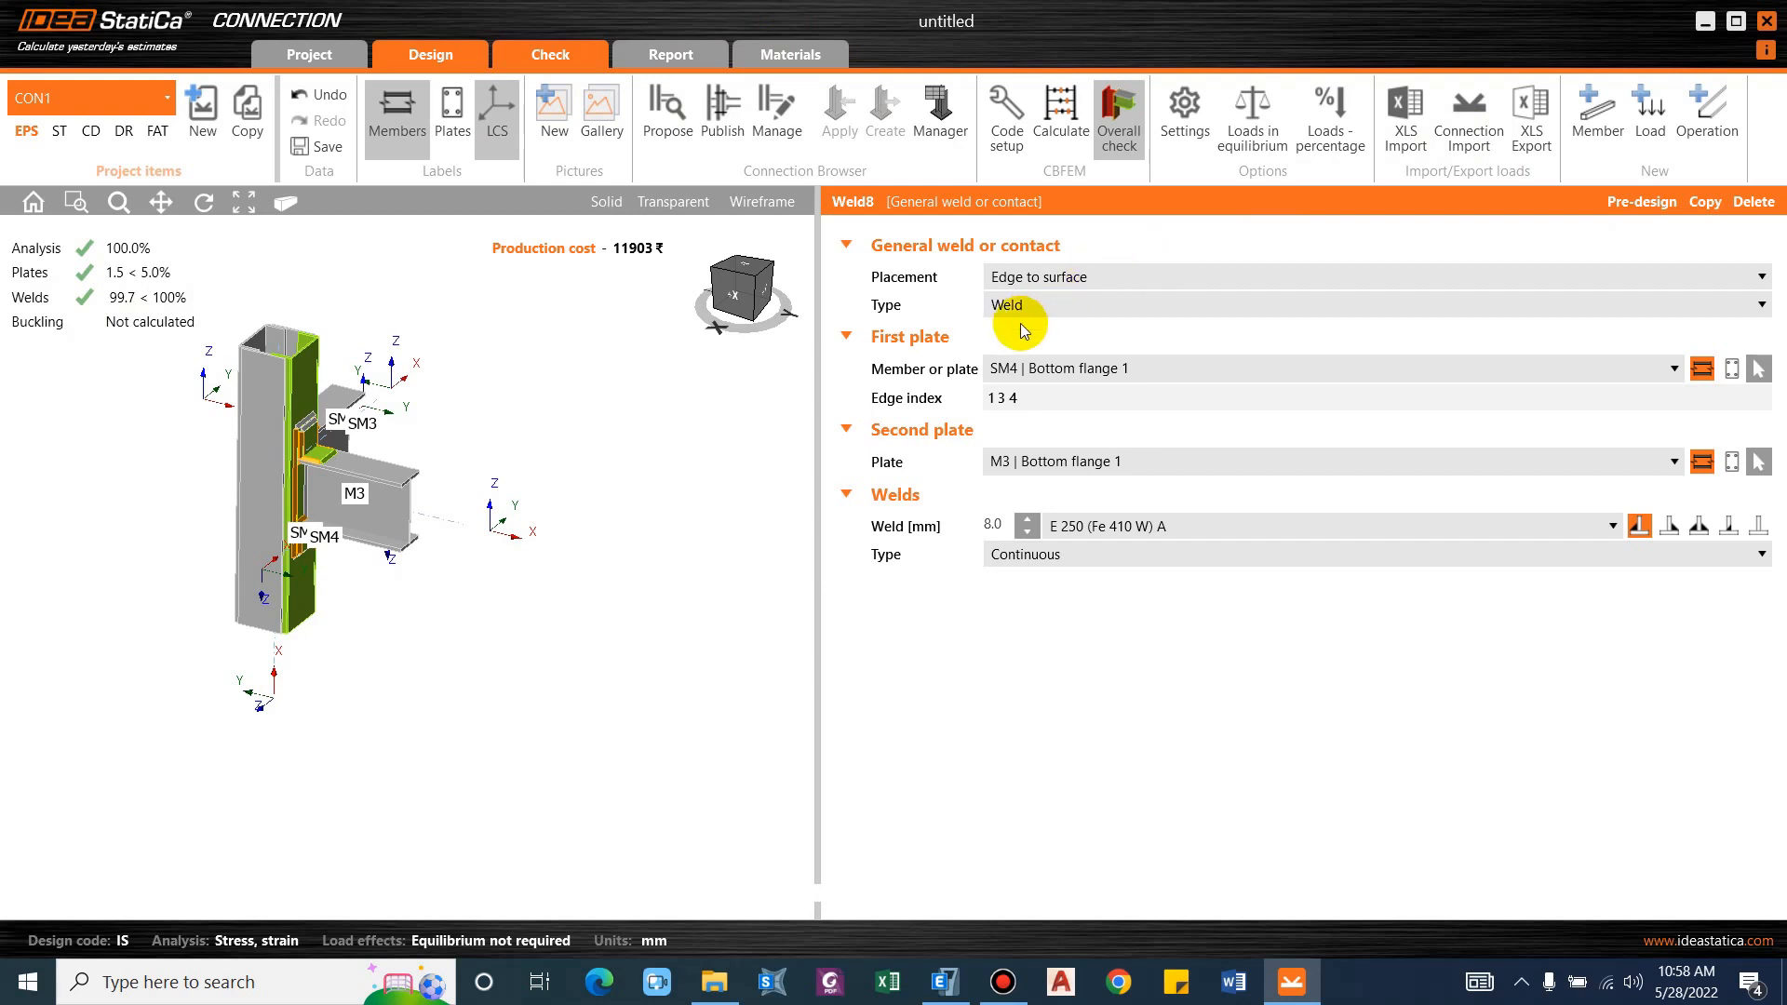
# Review the weld check results for the extreme load effect, including the SM1-w 1 weld and the utilization column.
pyautogui.click(550, 54)
pyautogui.click(1394, 372)
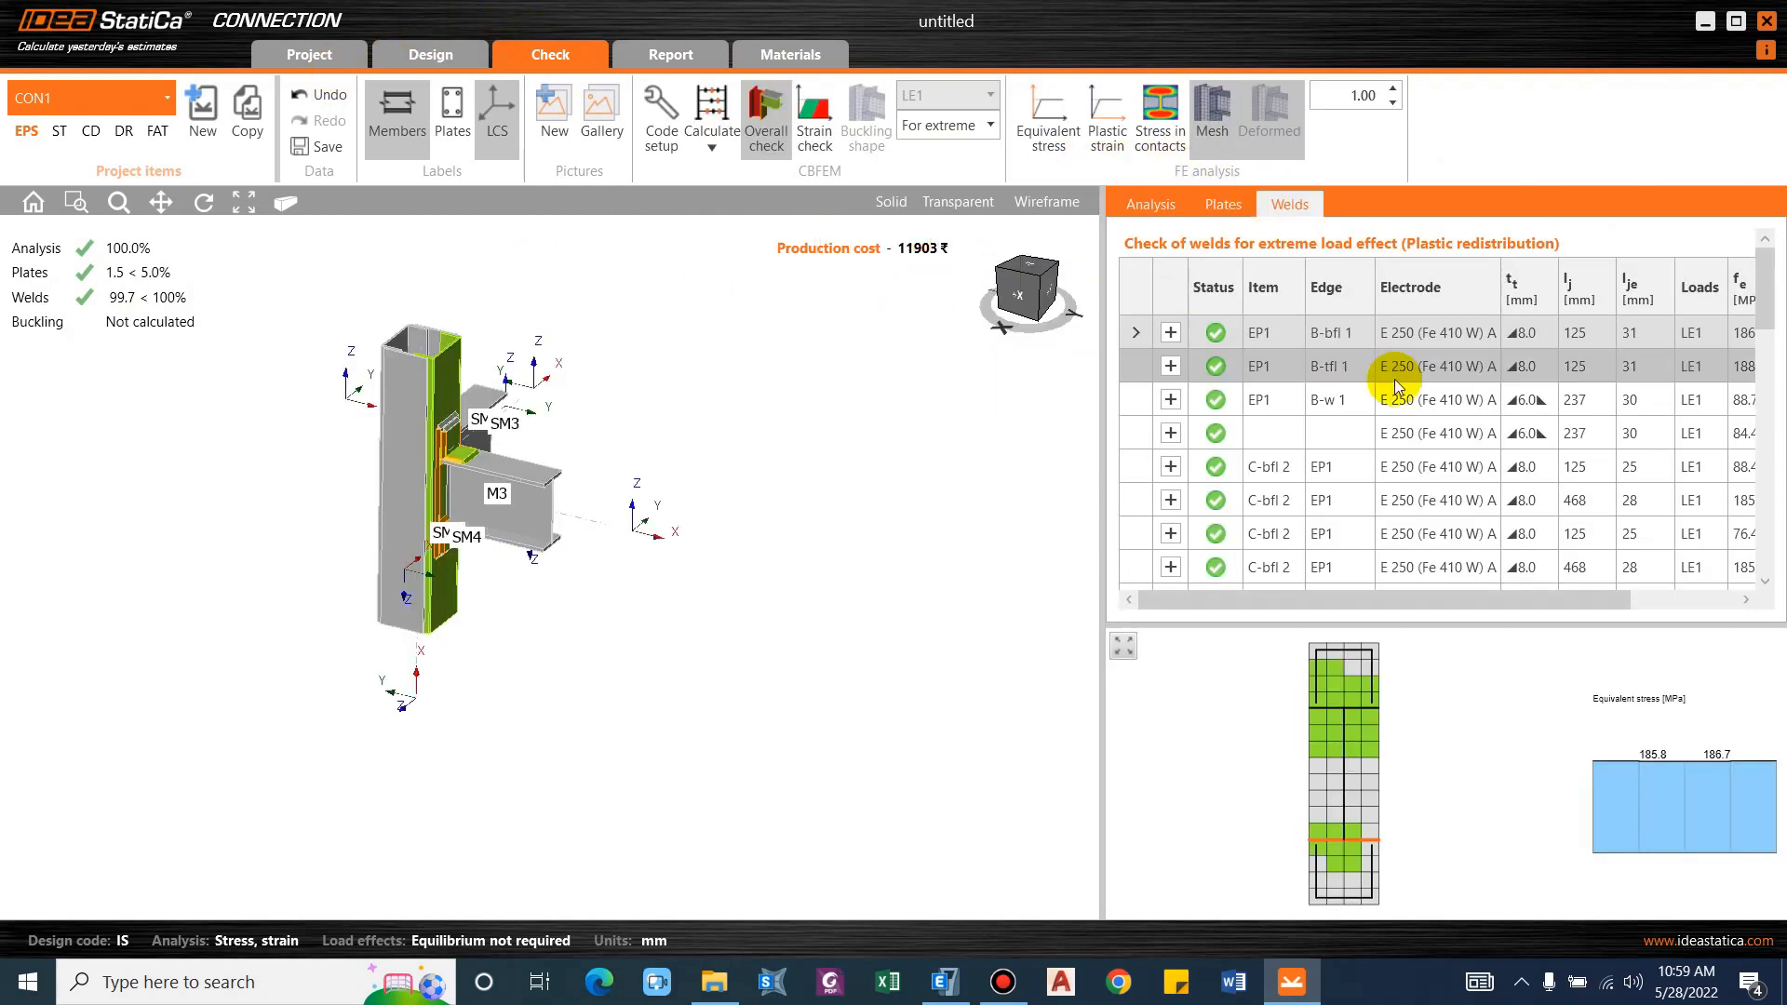
pyautogui.scroll(-2, 1517, 410)
pyautogui.scroll(3, 1519, 466)
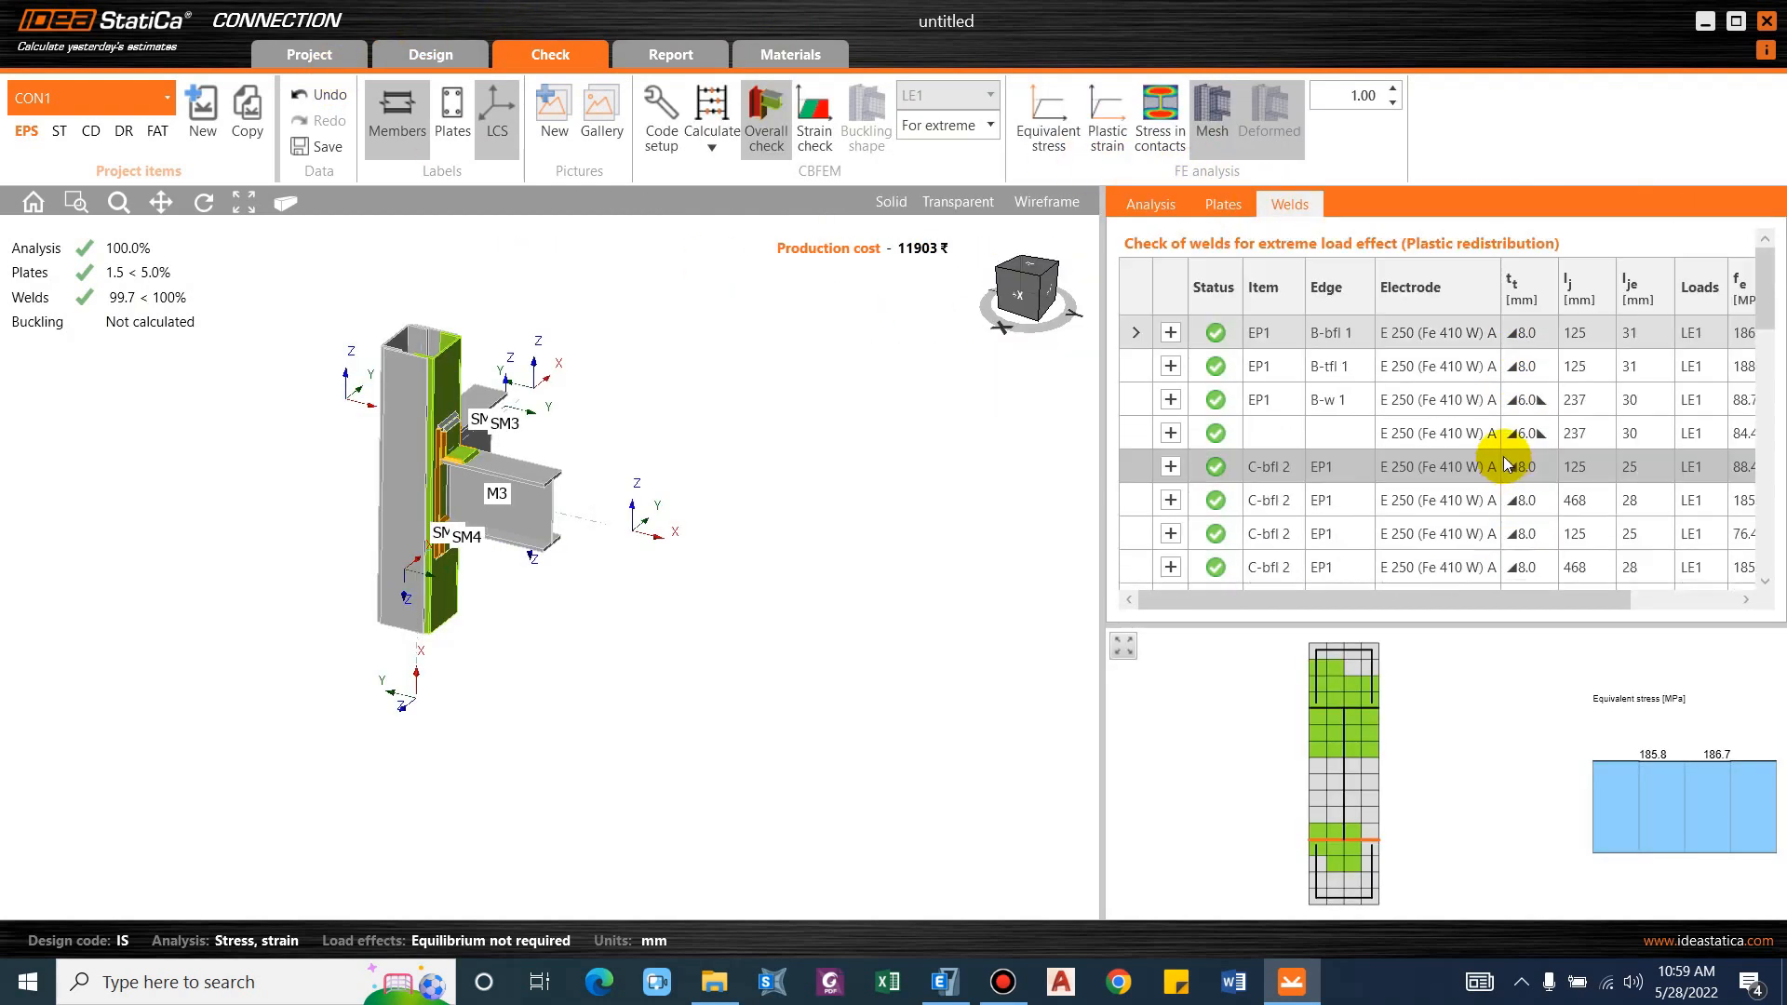
pyautogui.click(1549, 590)
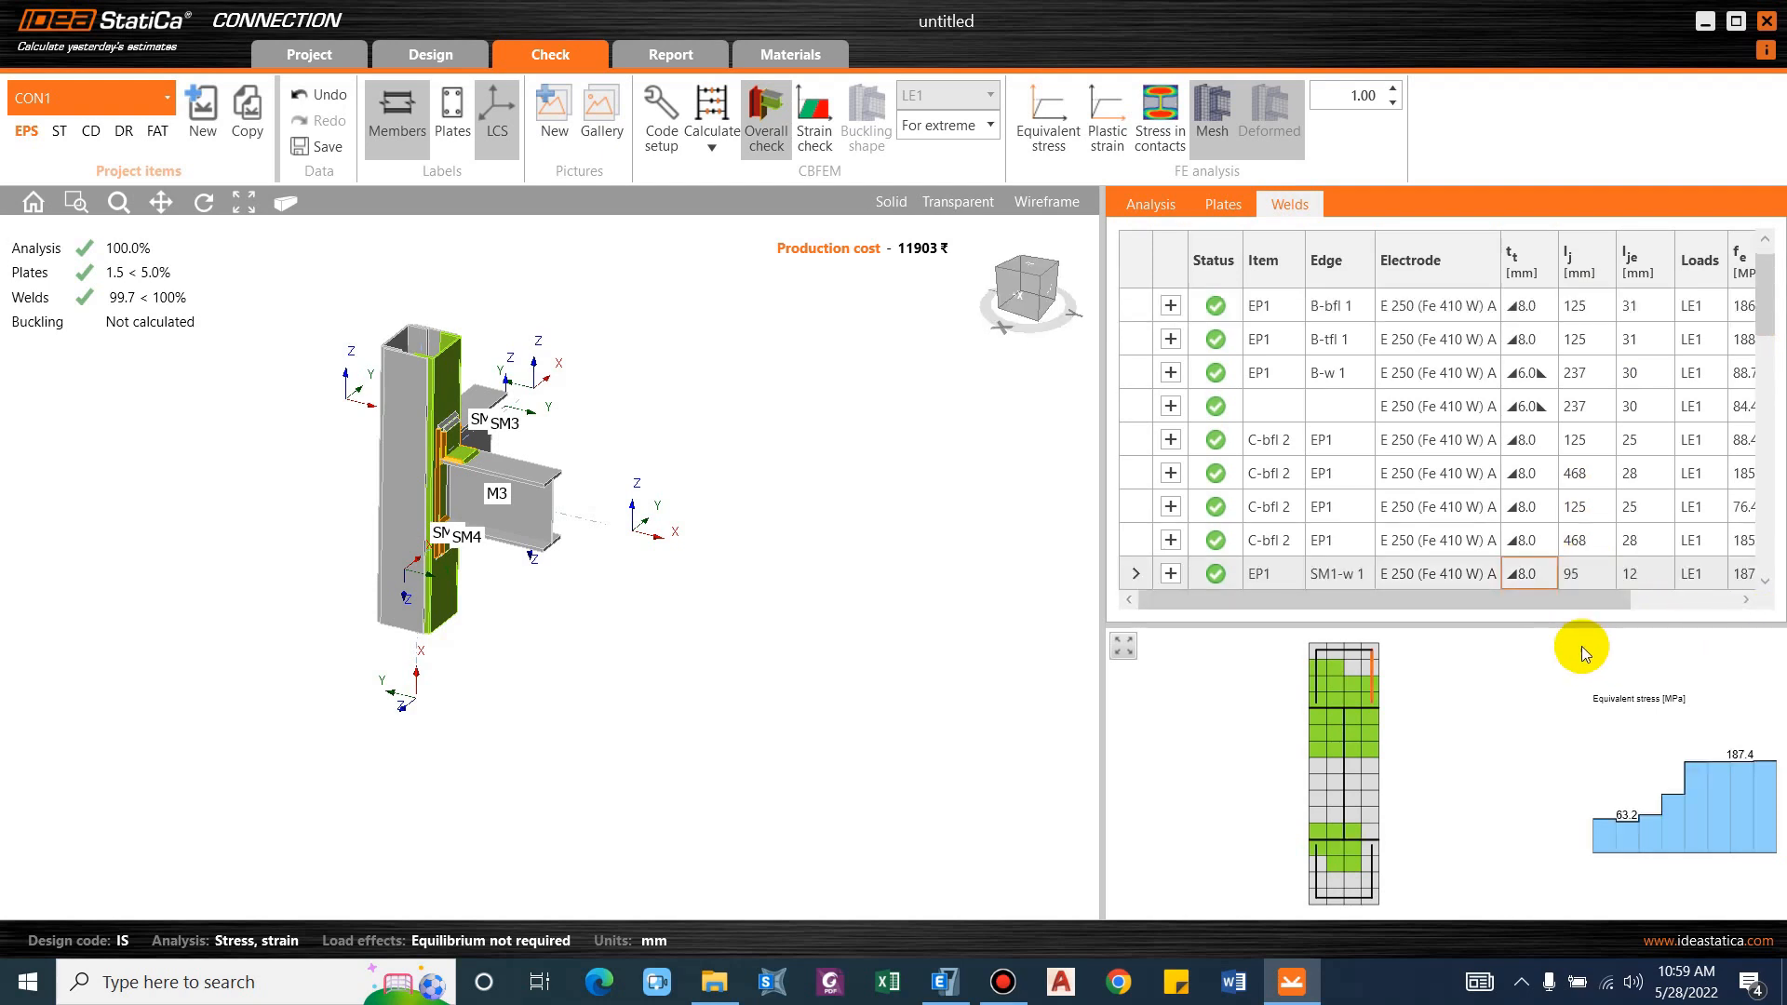
pyautogui.moveTo(1584, 605); pyautogui.dragTo(1731, 602)
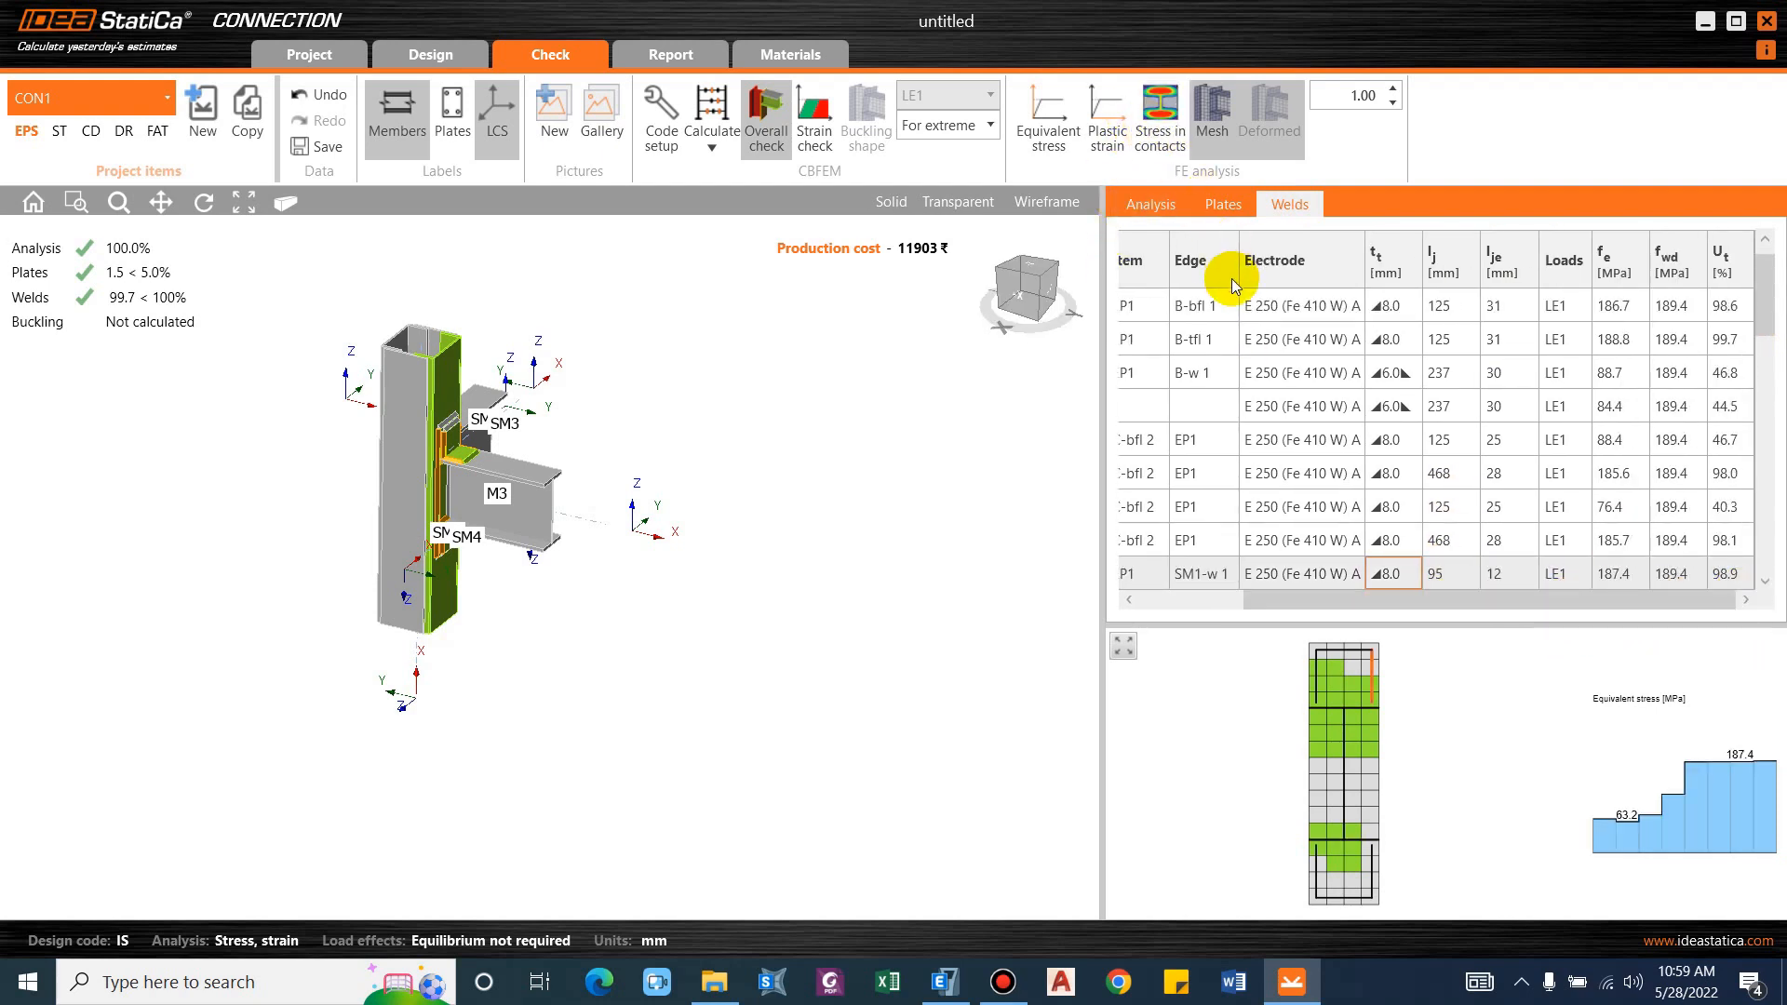
# Display the stress in contacts on the meshed, undeformed model and inspect the joint from the beam B side.
pyautogui.click(1168, 117)
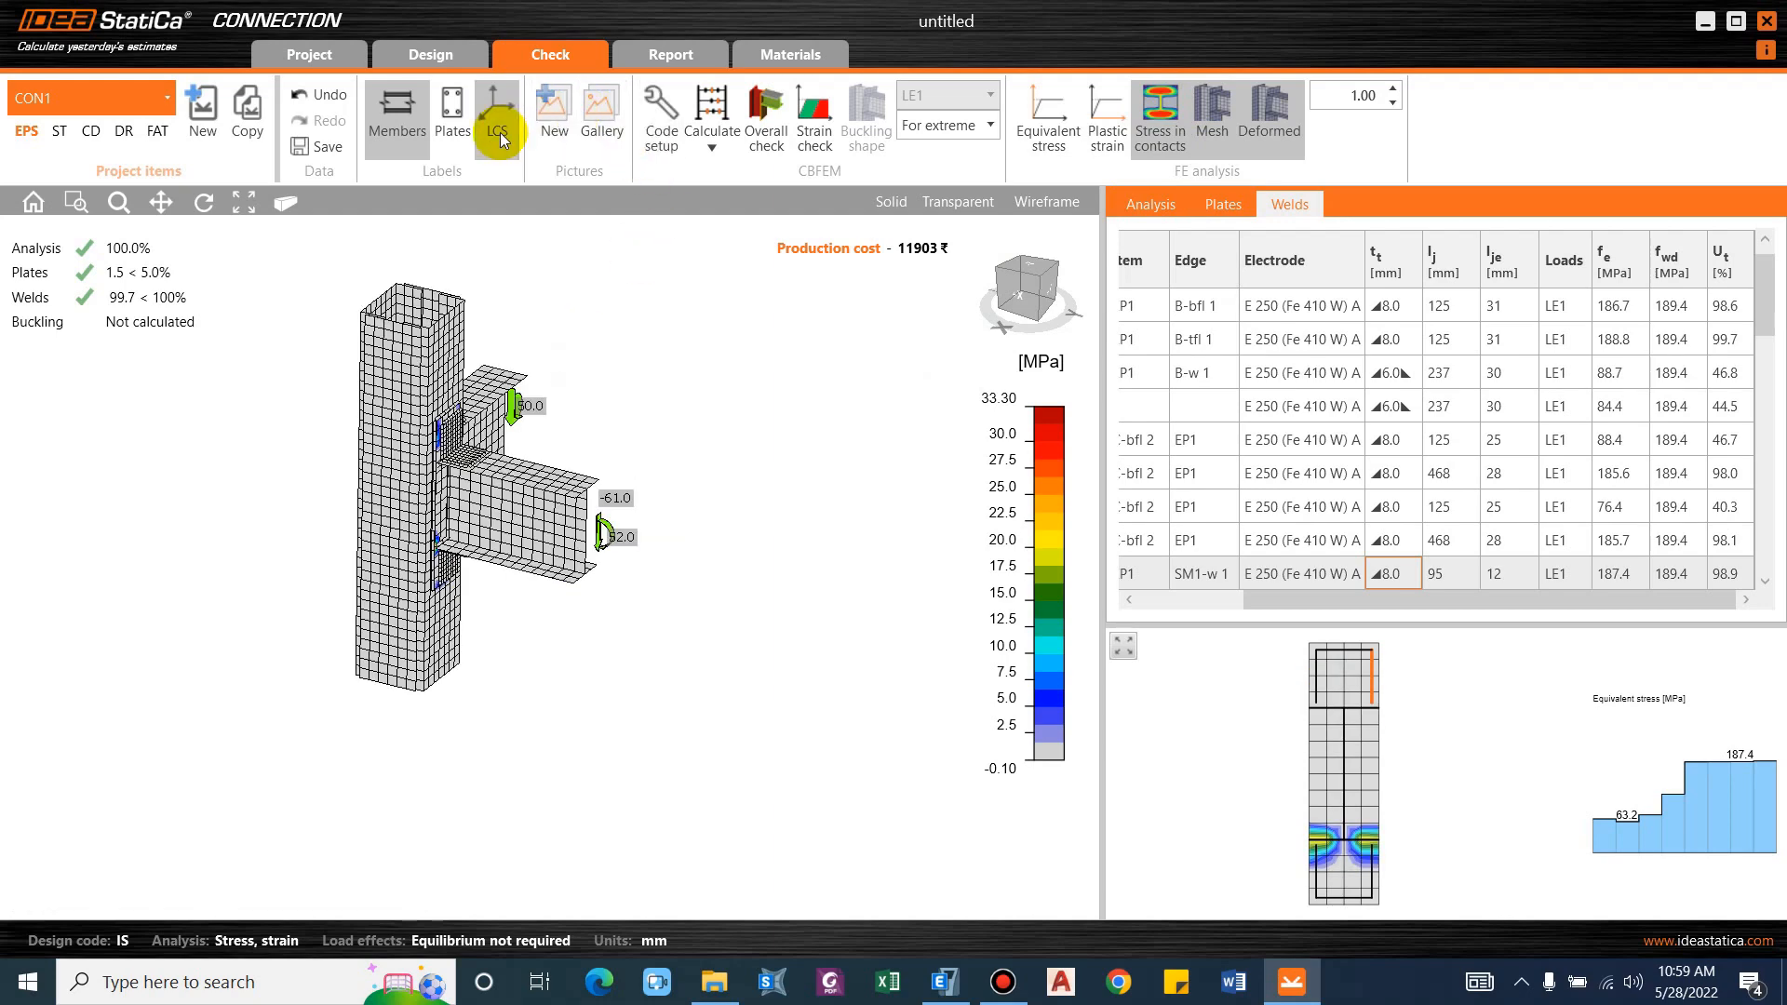
pyautogui.scroll(5, 559, 351)
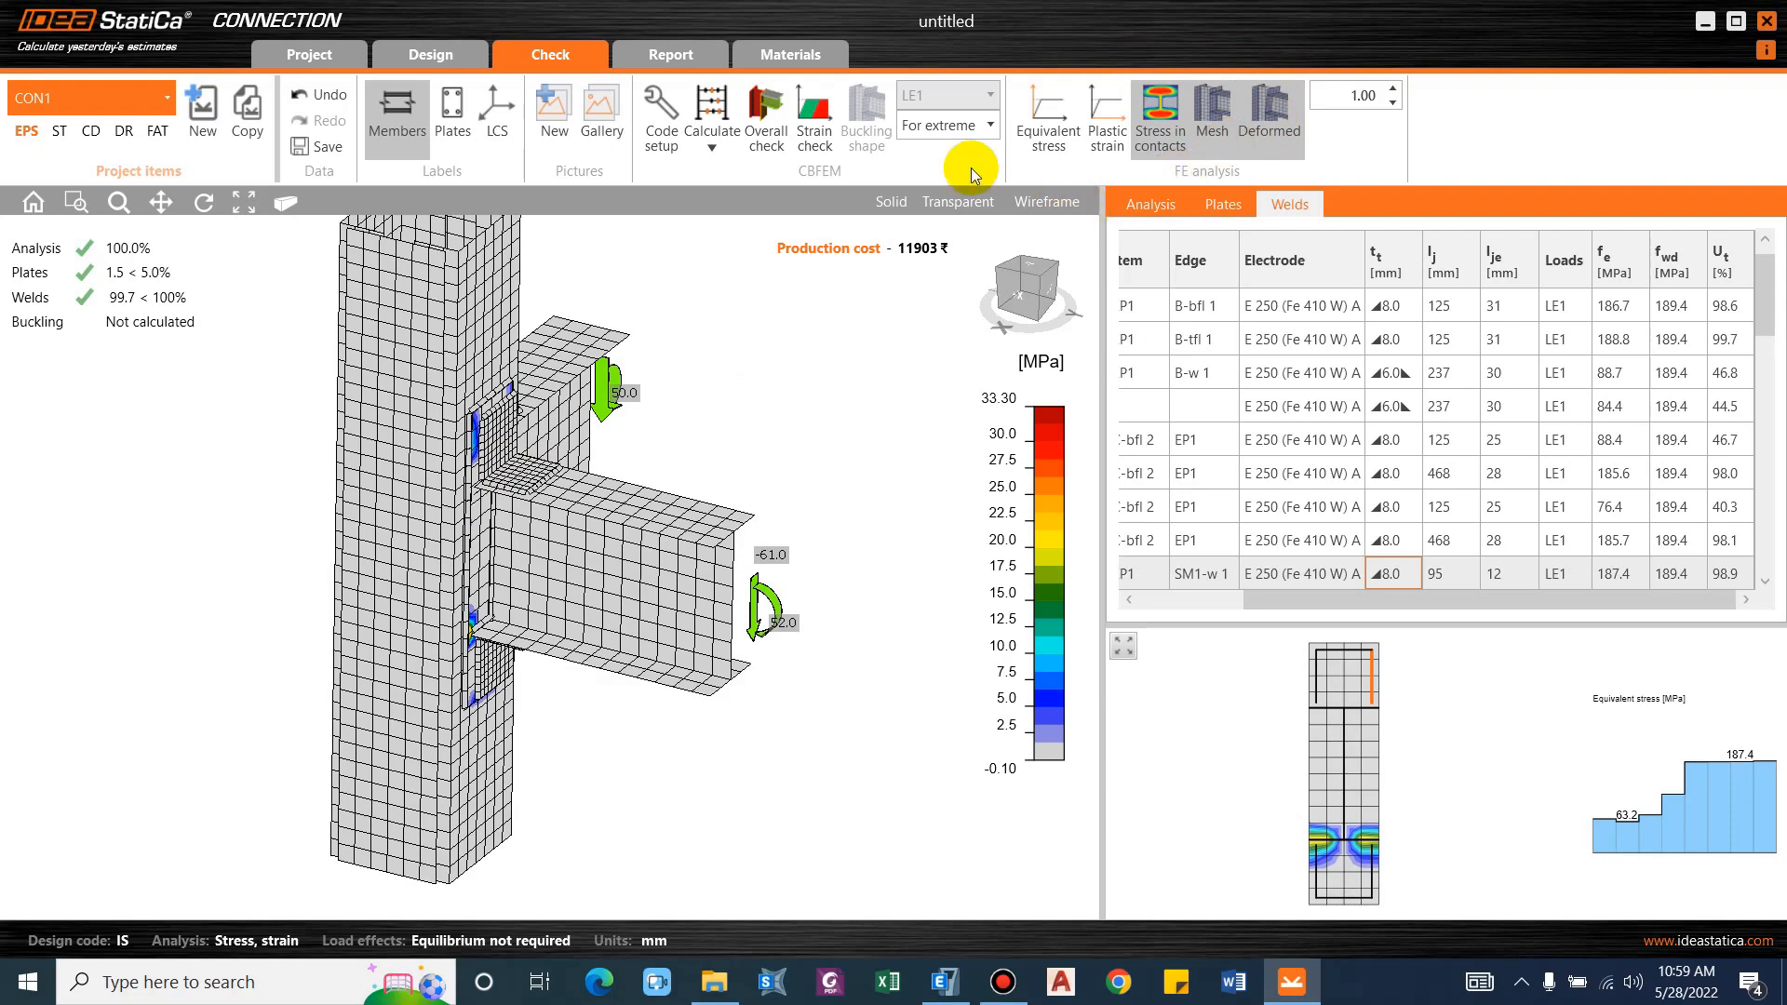
pyautogui.moveTo(660, 404); pyautogui.dragTo(639, 521, button='middle')
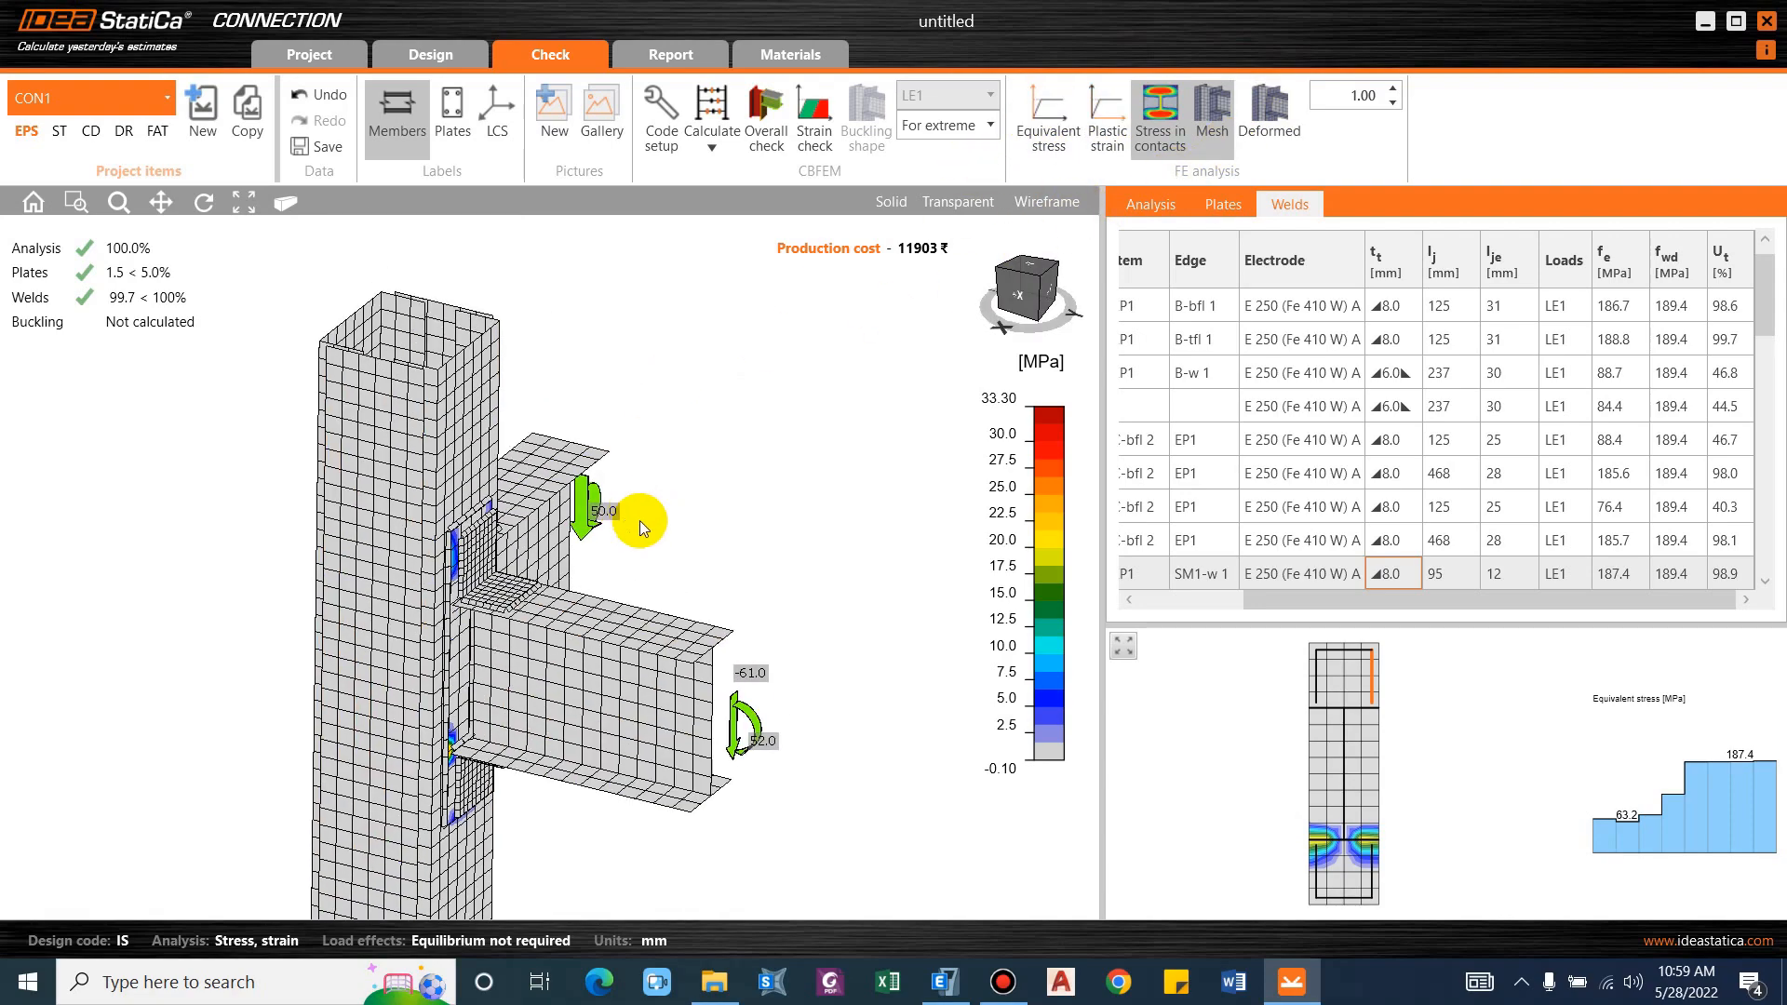
pyautogui.moveTo(639, 521); pyautogui.dragTo(735, 568, button='right')
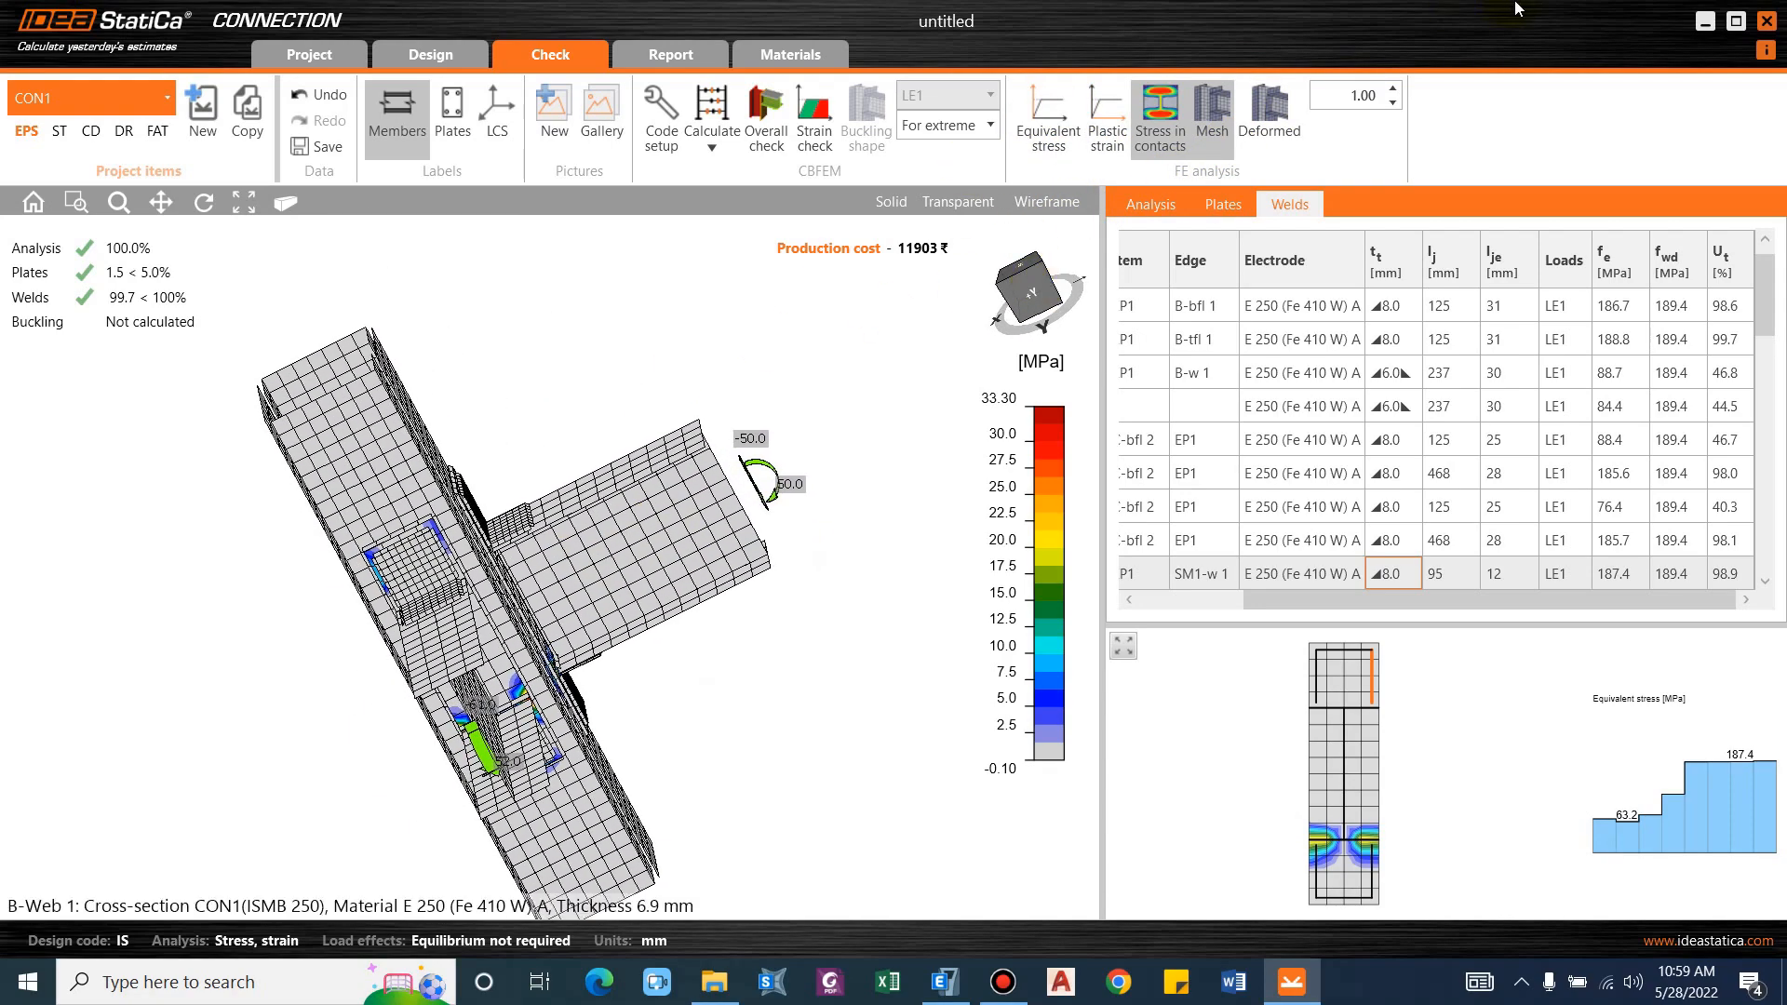
# Display the equivalent stress on the deformed model at a deformation scale of 100 and inspect both beams.
pyautogui.click(1366, 97)
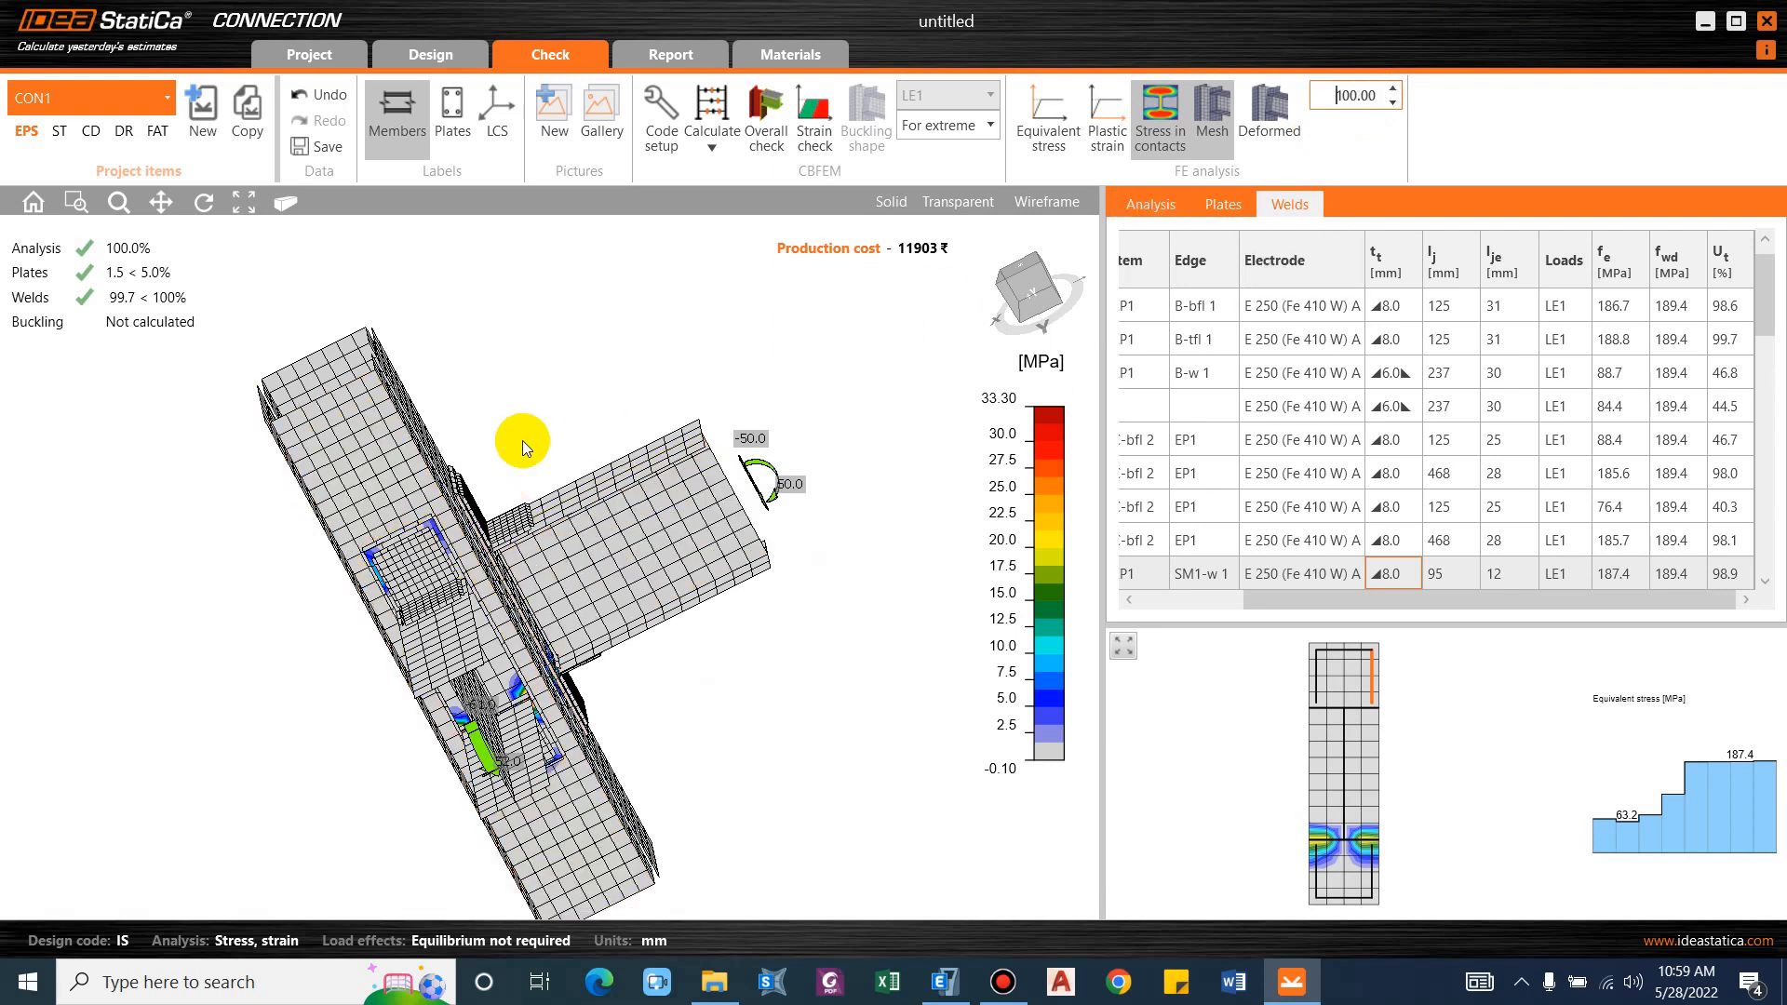
pyautogui.click(1050, 126)
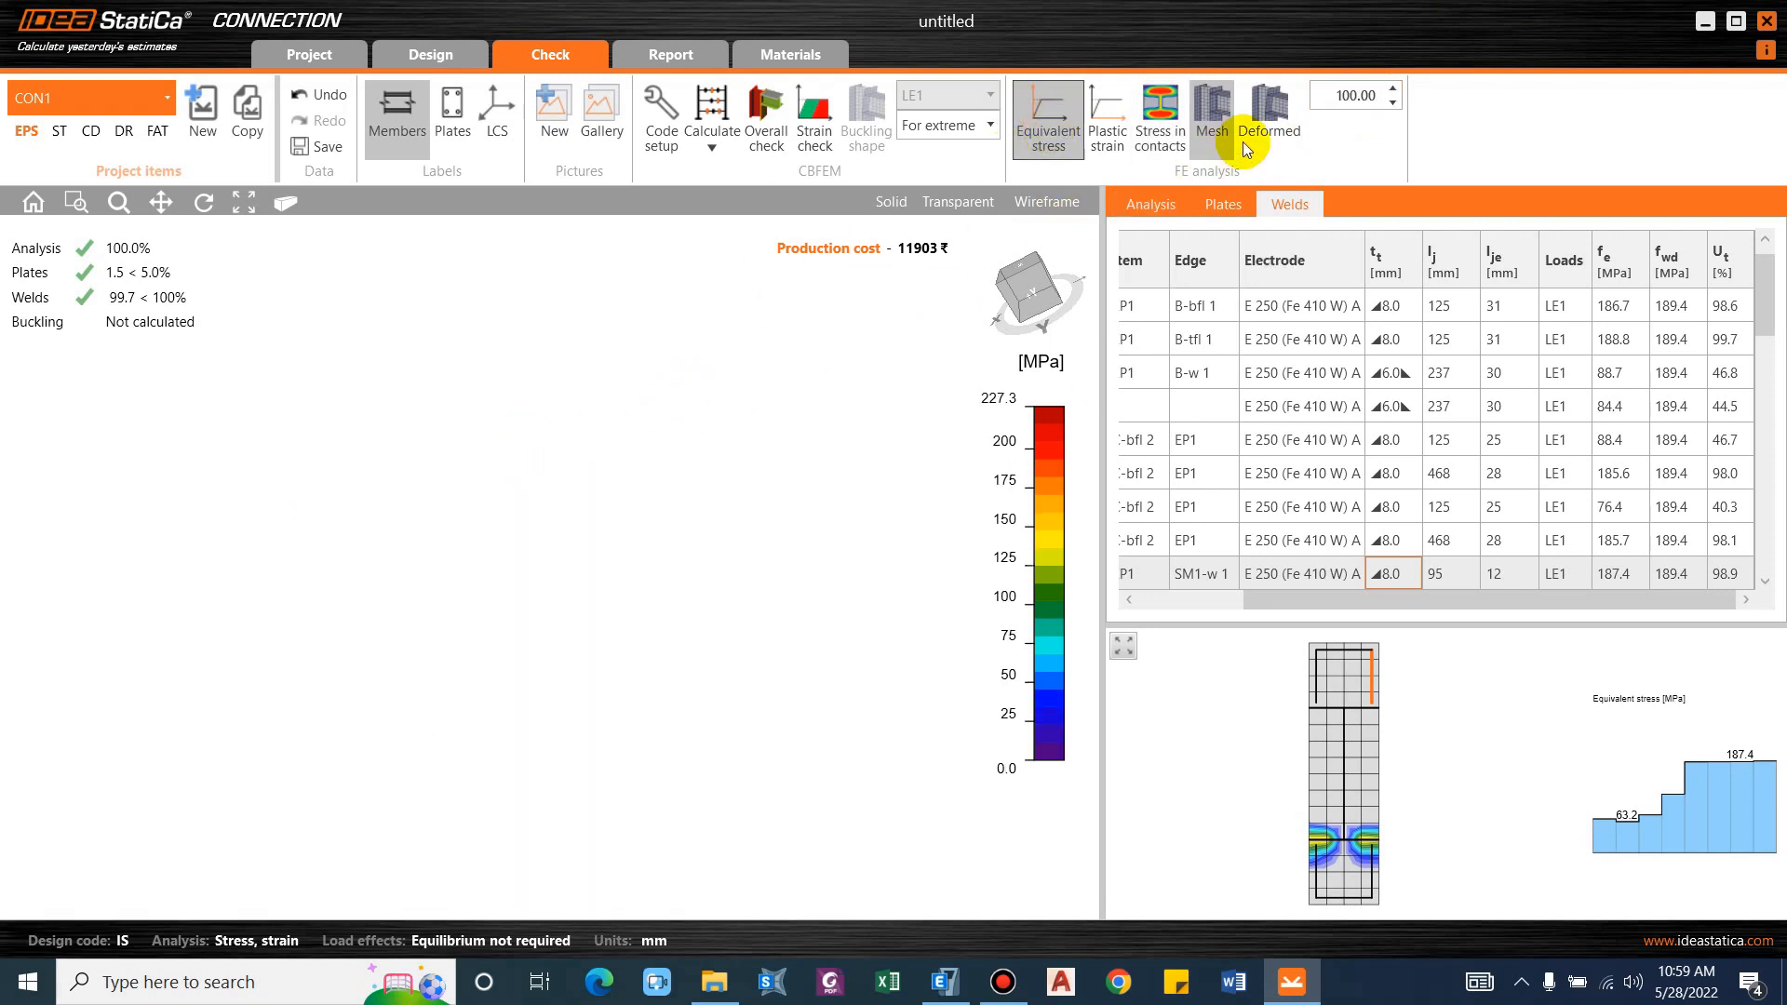
pyautogui.click(1270, 120)
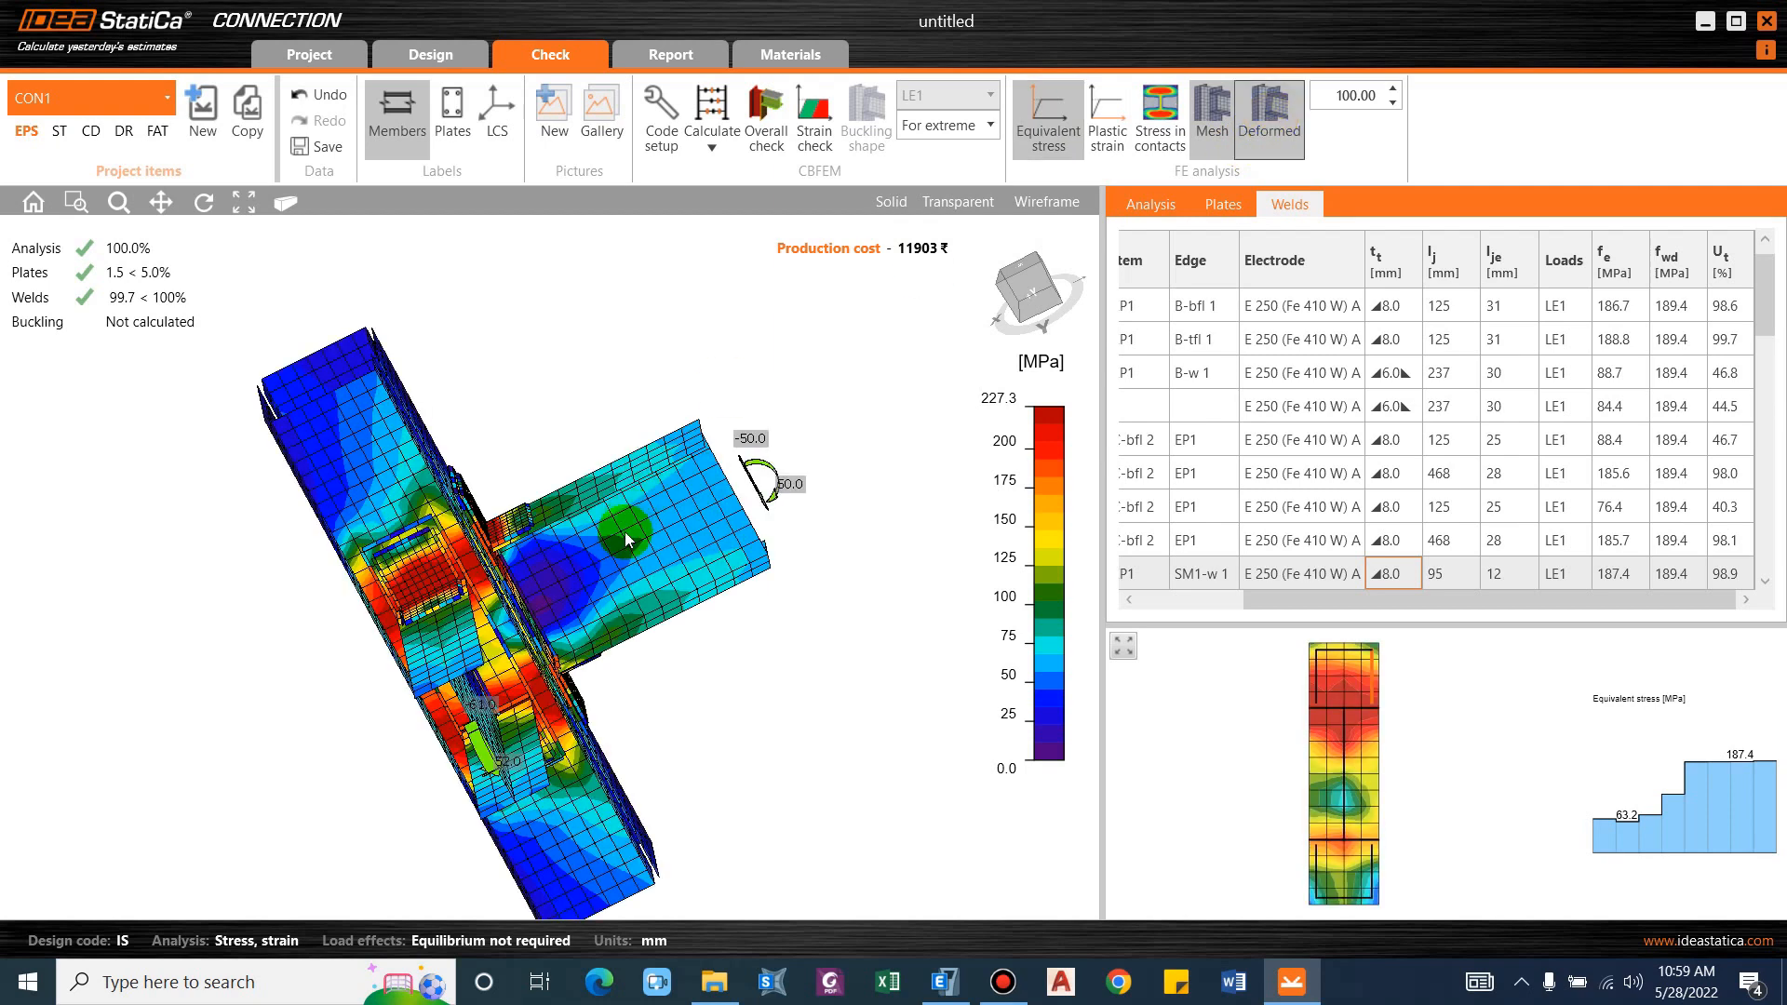
pyautogui.click(329, 517)
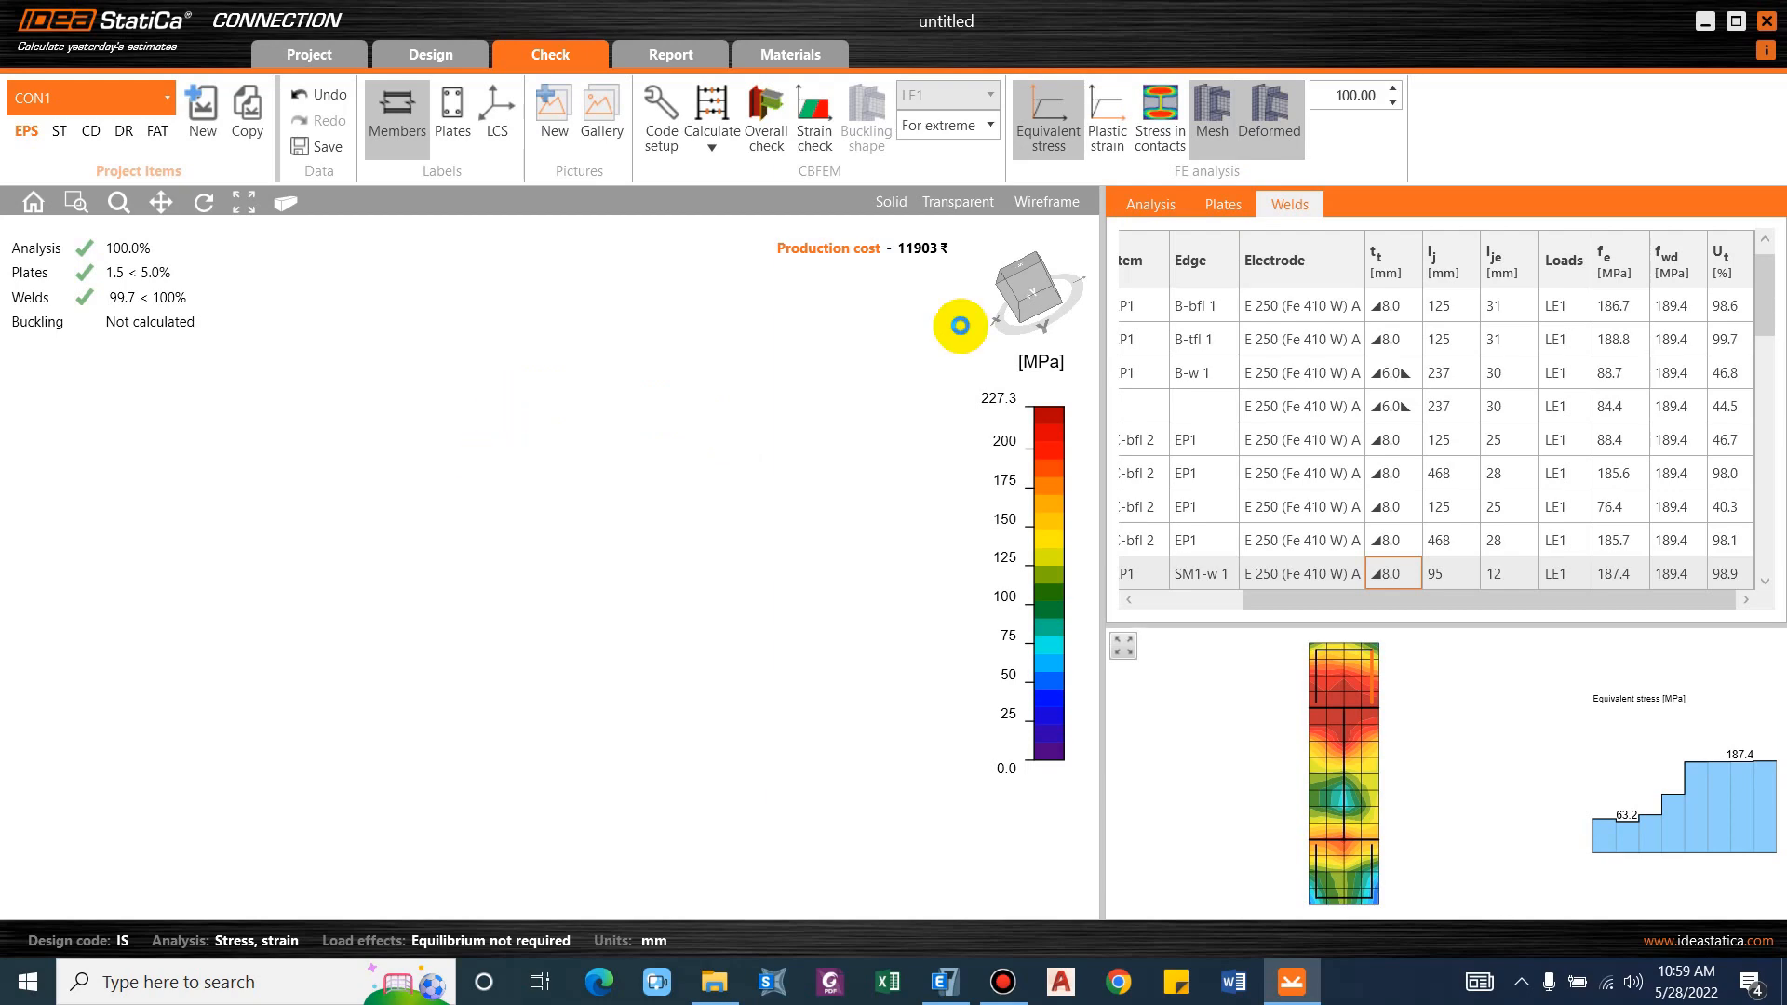
pyautogui.moveTo(572, 471); pyautogui.dragTo(460, 401, button='middle')
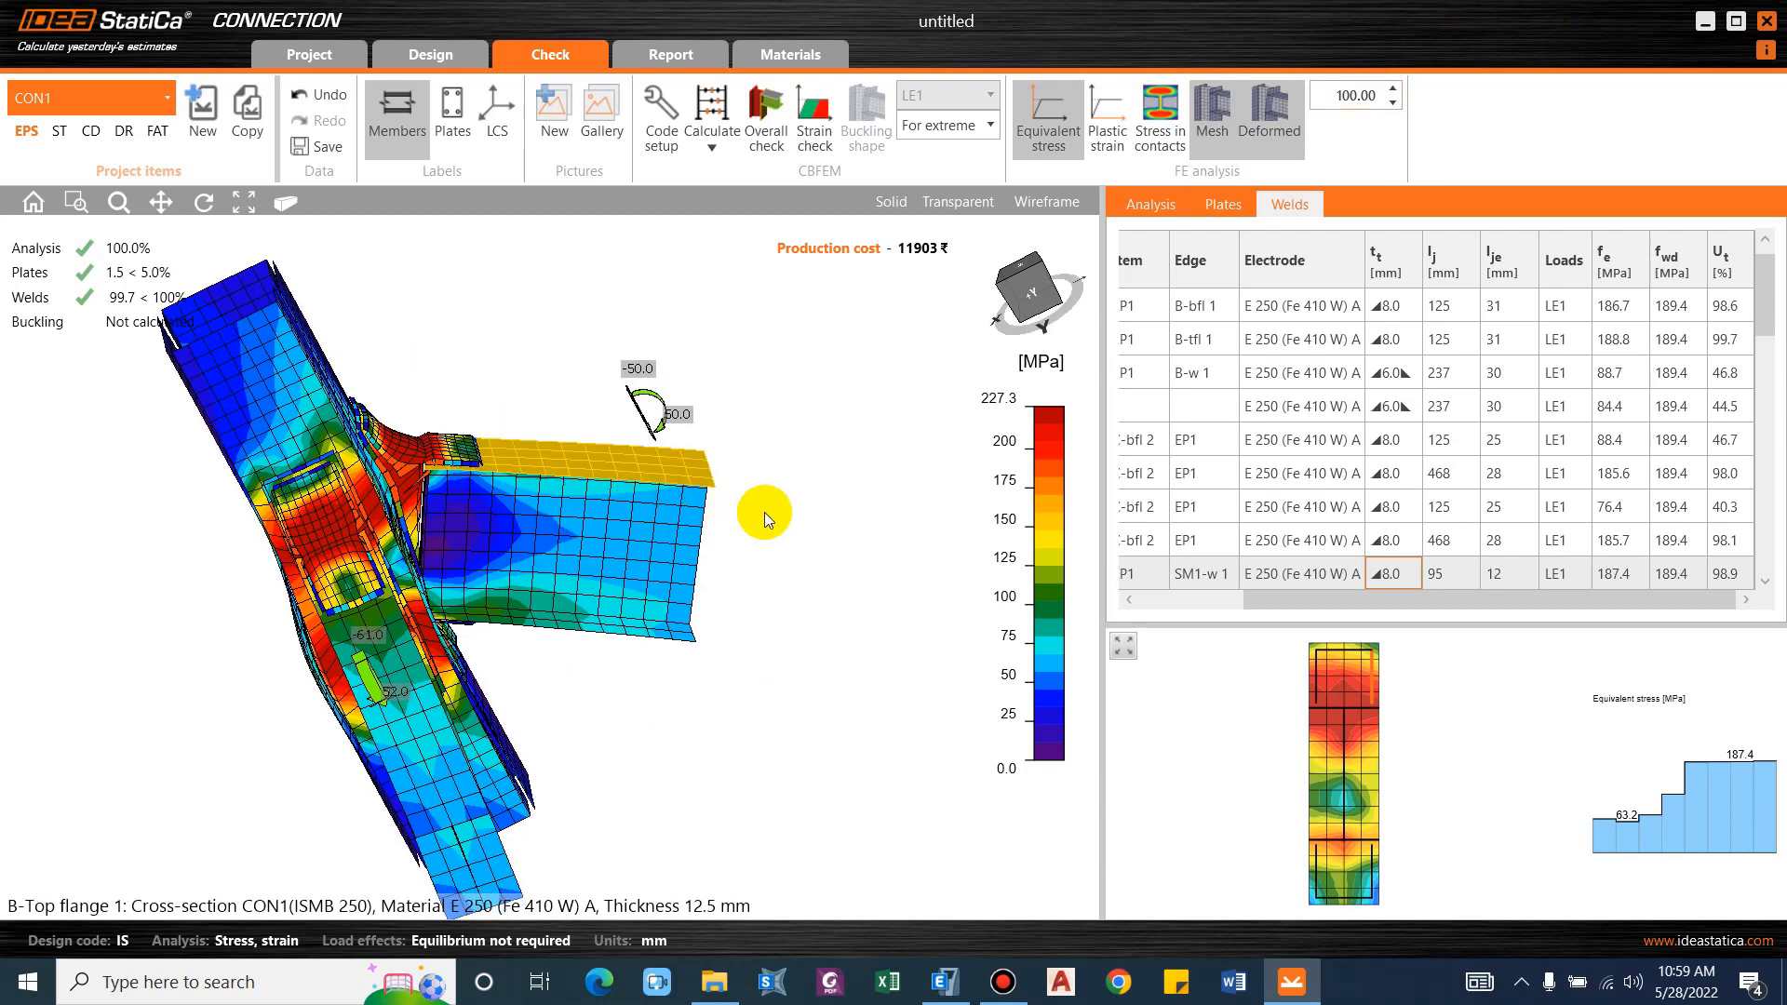
pyautogui.moveTo(764, 514)
pyautogui.keyDown('ctrl'); pyautogui.mouseDown(button='middle')
pyautogui.moveTo(686, 555)
pyautogui.moveTo(761, 517)
pyautogui.mouseUp(button='middle'); pyautogui.keyUp('ctrl')
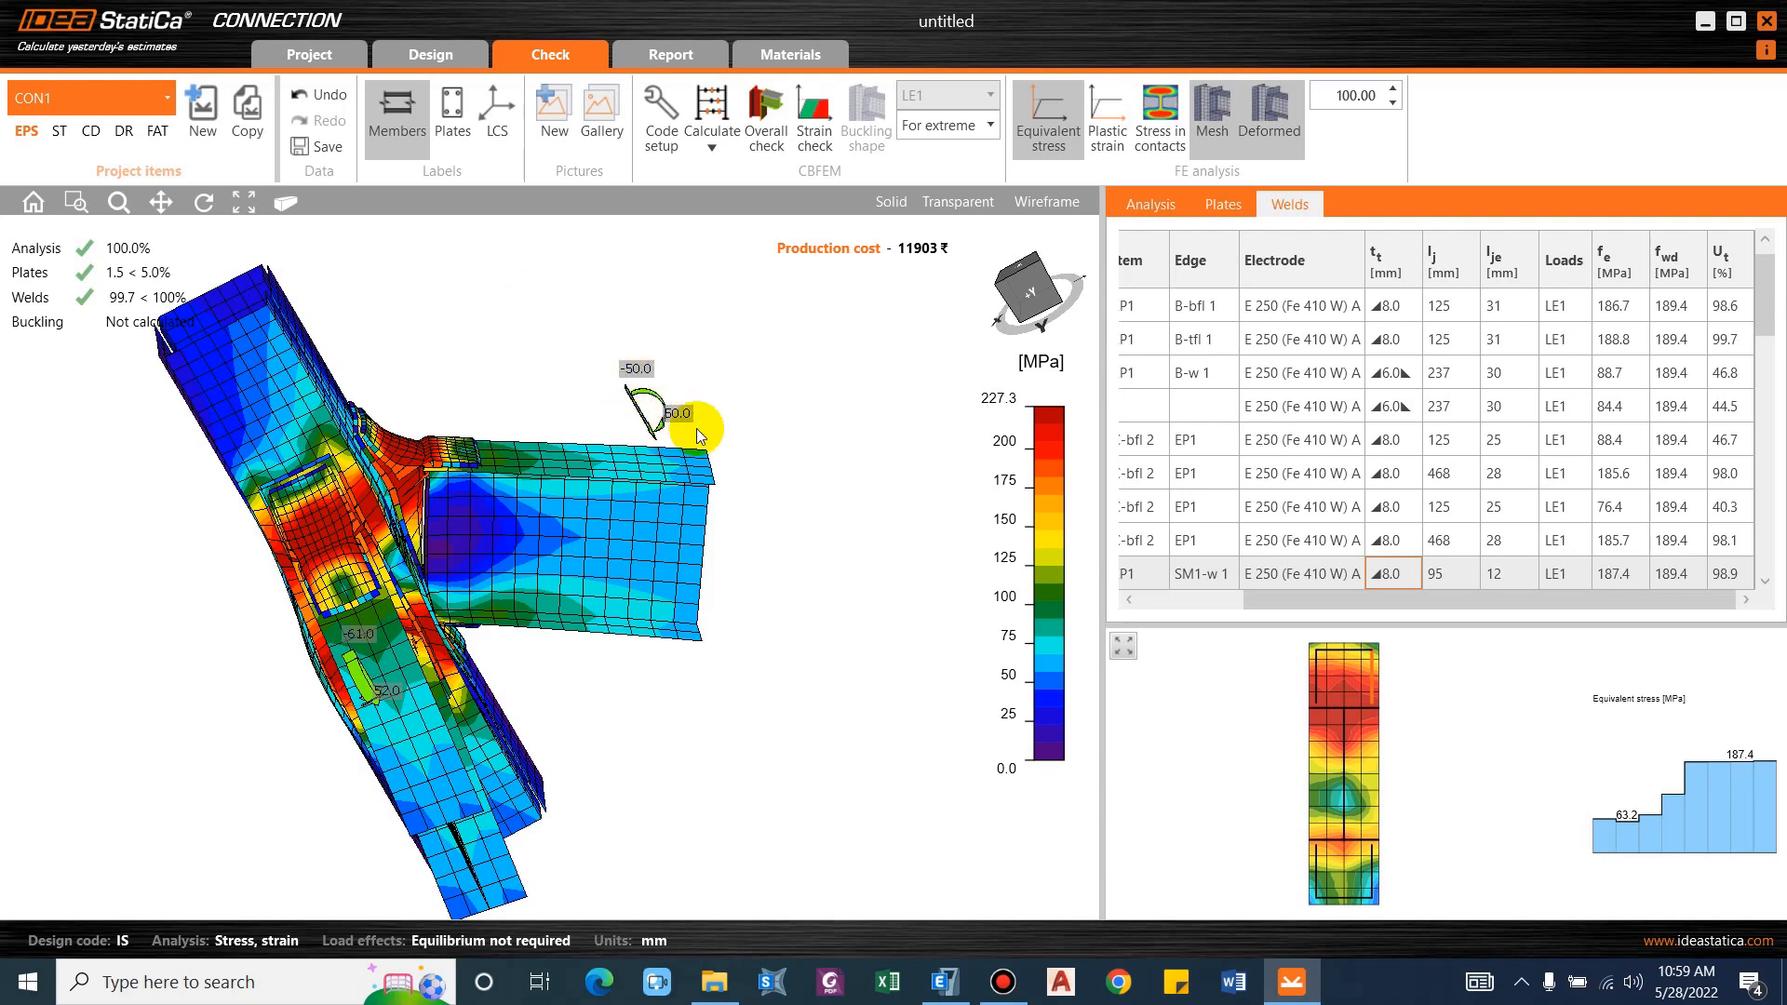
# Set the deformation scale to 10 and examine the stressed joint from the +Y side and in 3D.
pyautogui.click(1359, 103)
pyautogui.press('BackSpace')
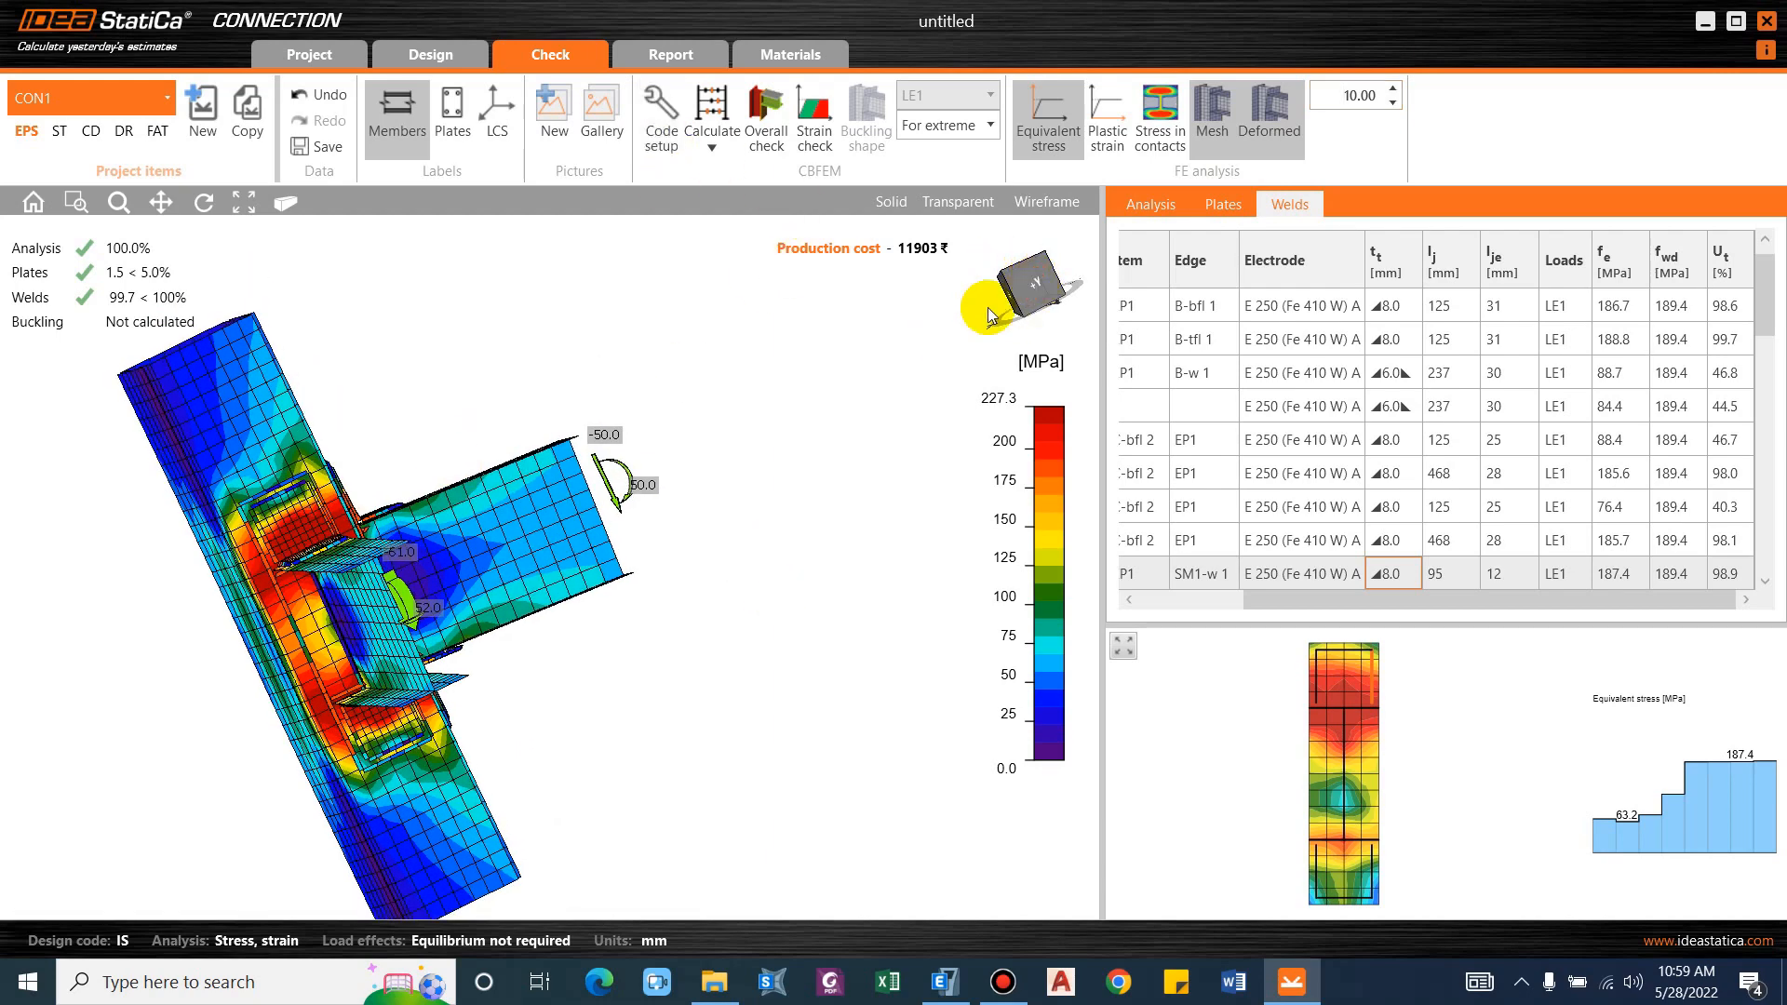
pyautogui.click(1029, 284)
pyautogui.click(491, 533)
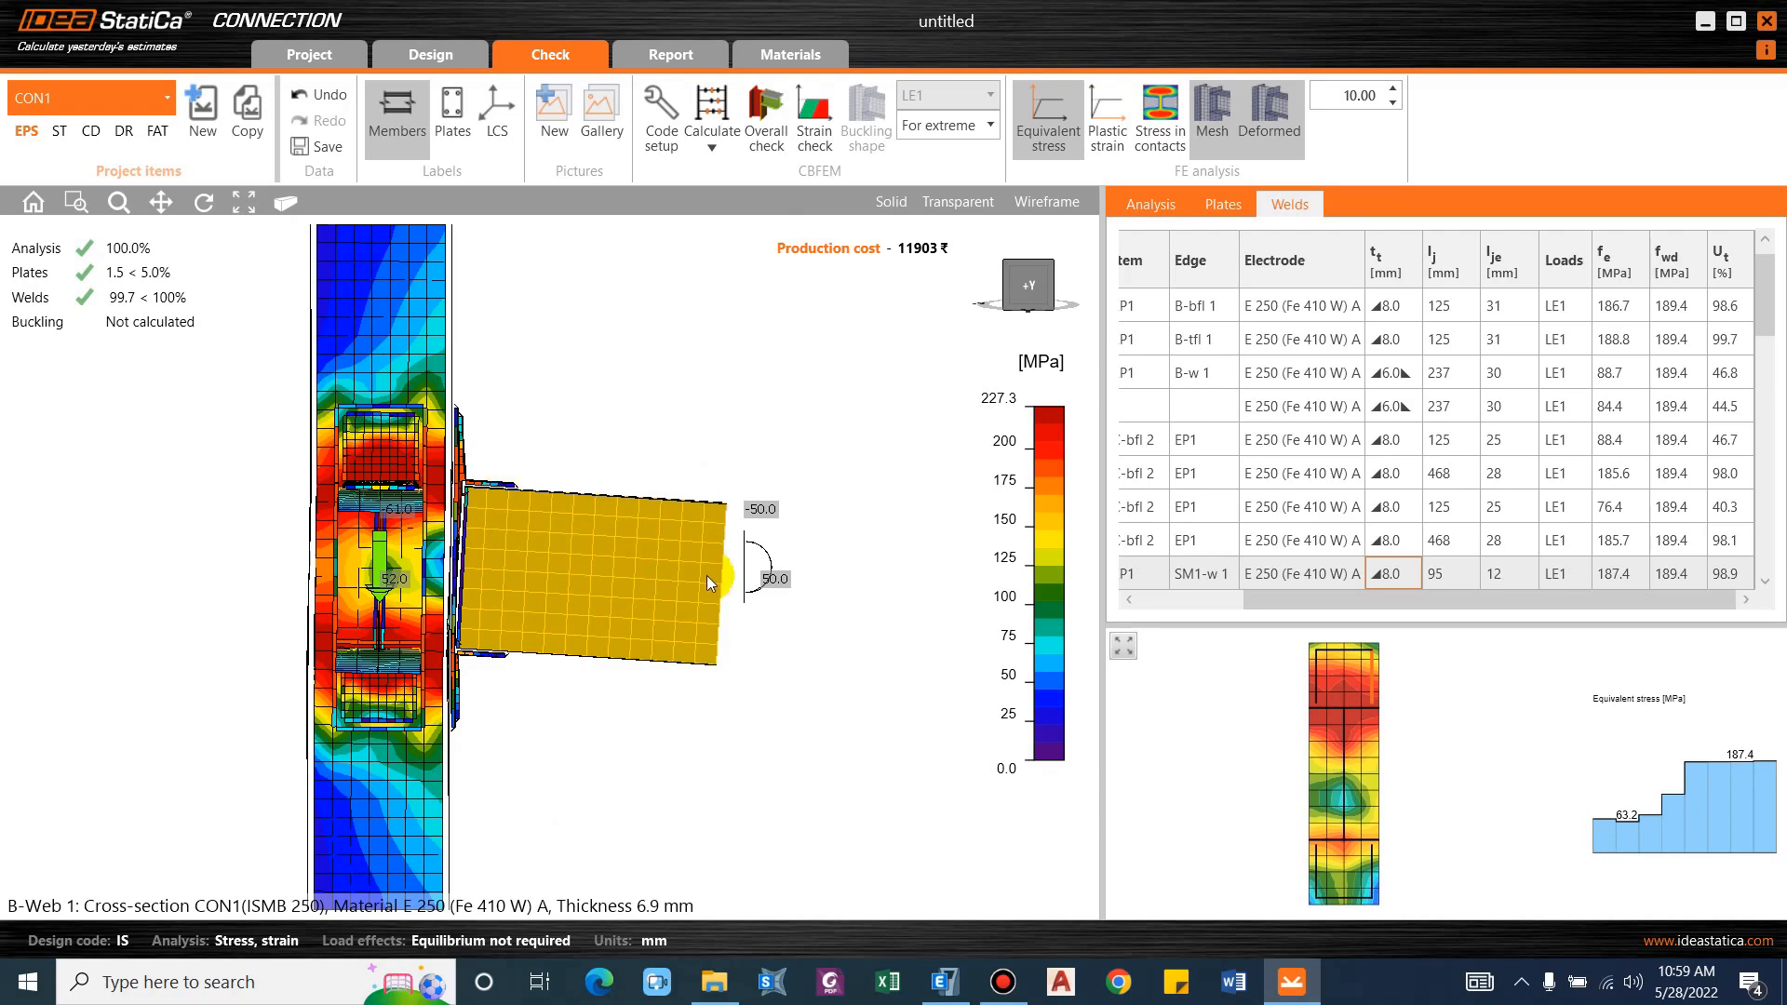
pyautogui.moveTo(707, 575); pyautogui.dragTo(687, 197, button='right')
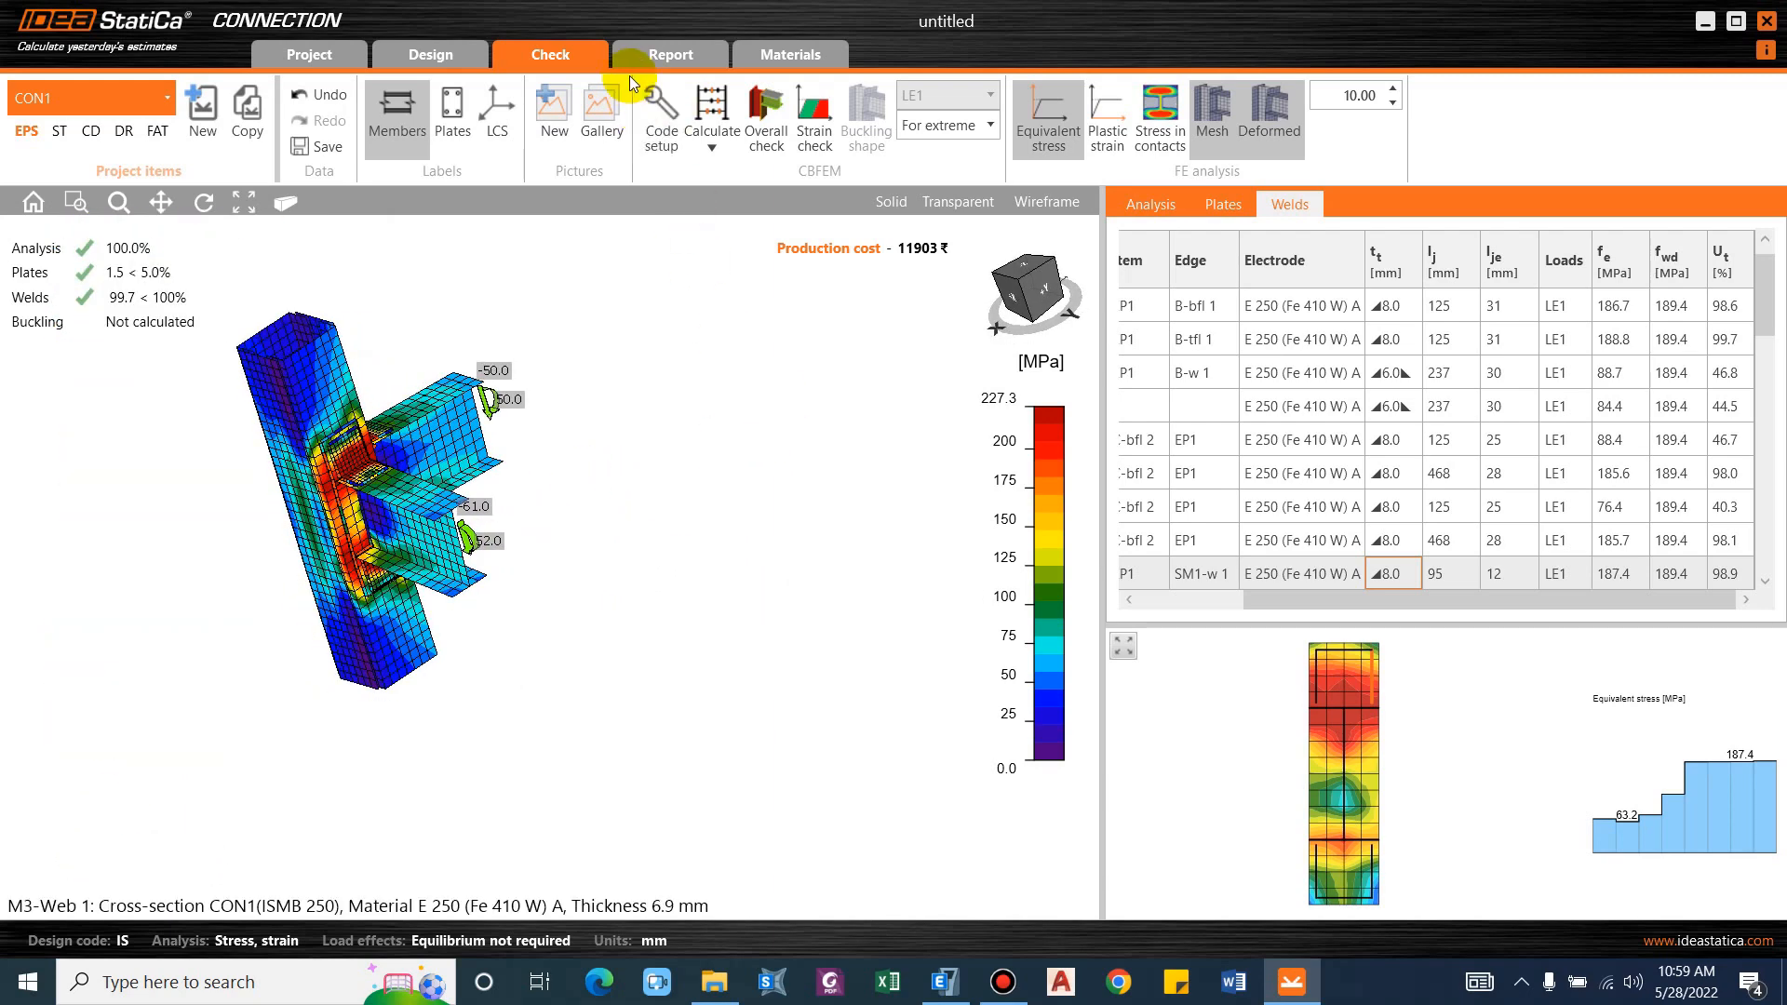
# Open the detailed report for CON1 and look through its weld sections table.
pyautogui.click(651, 46)
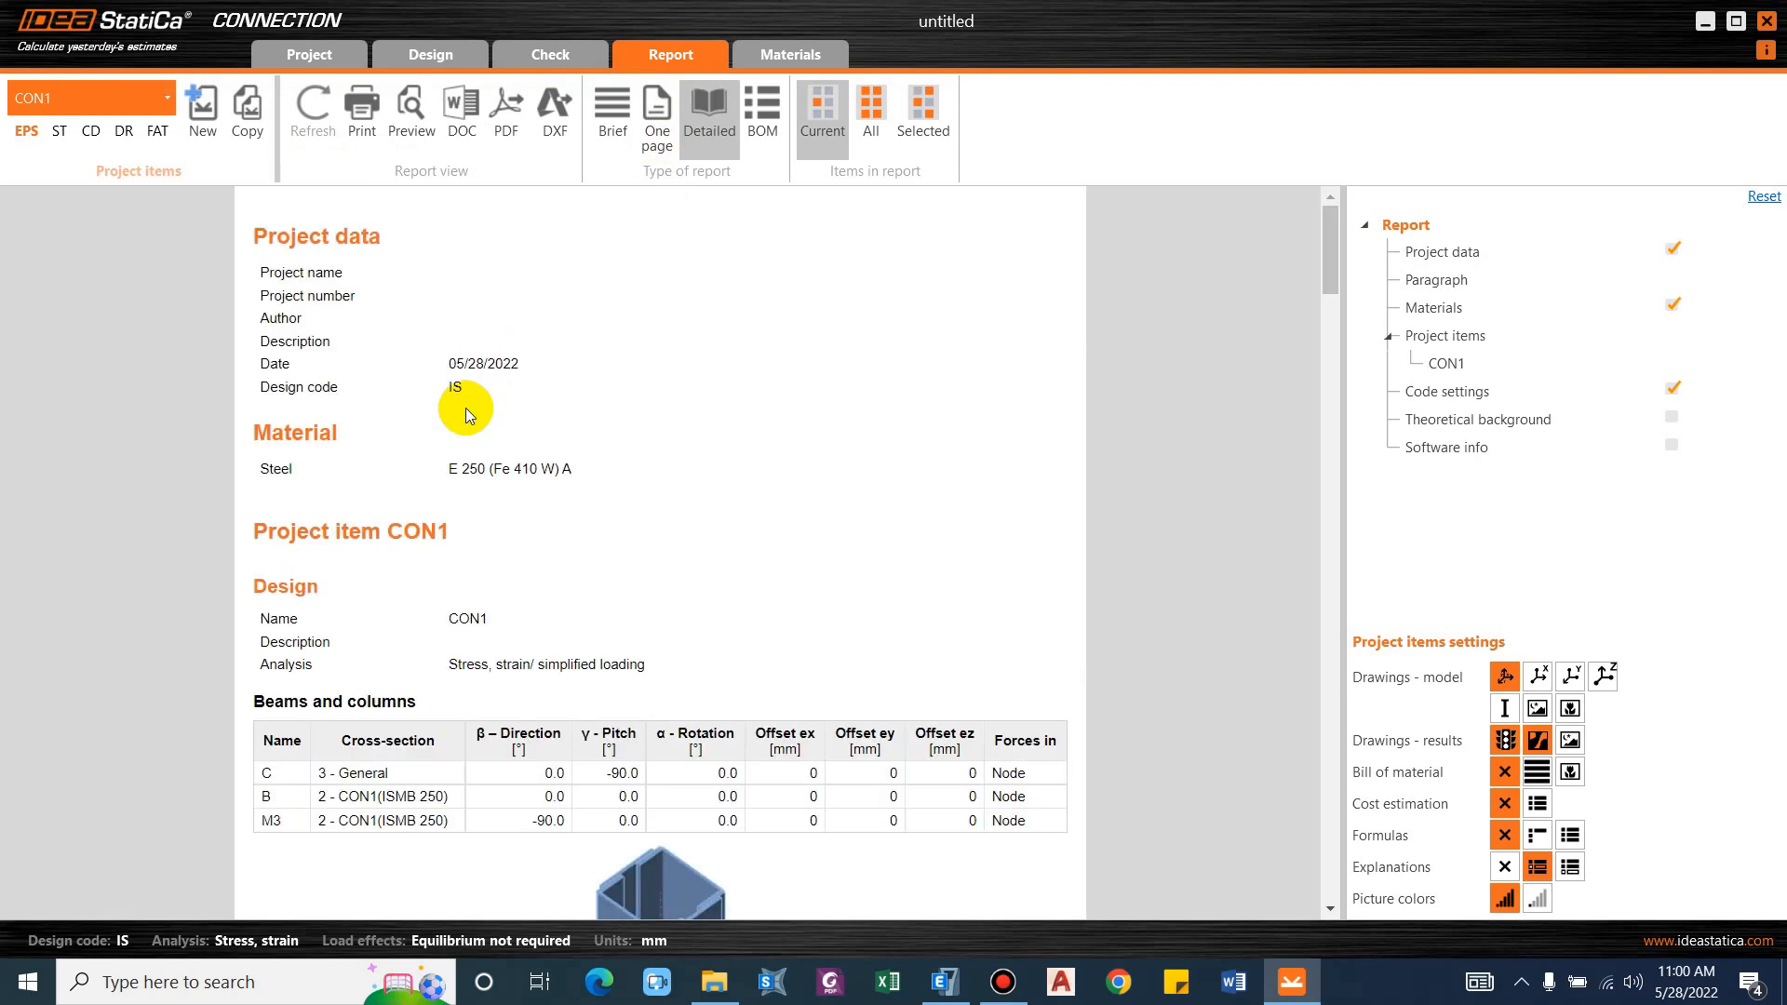
pyautogui.scroll(-20, 534, 573)
pyautogui.scroll(10, 521, 596)
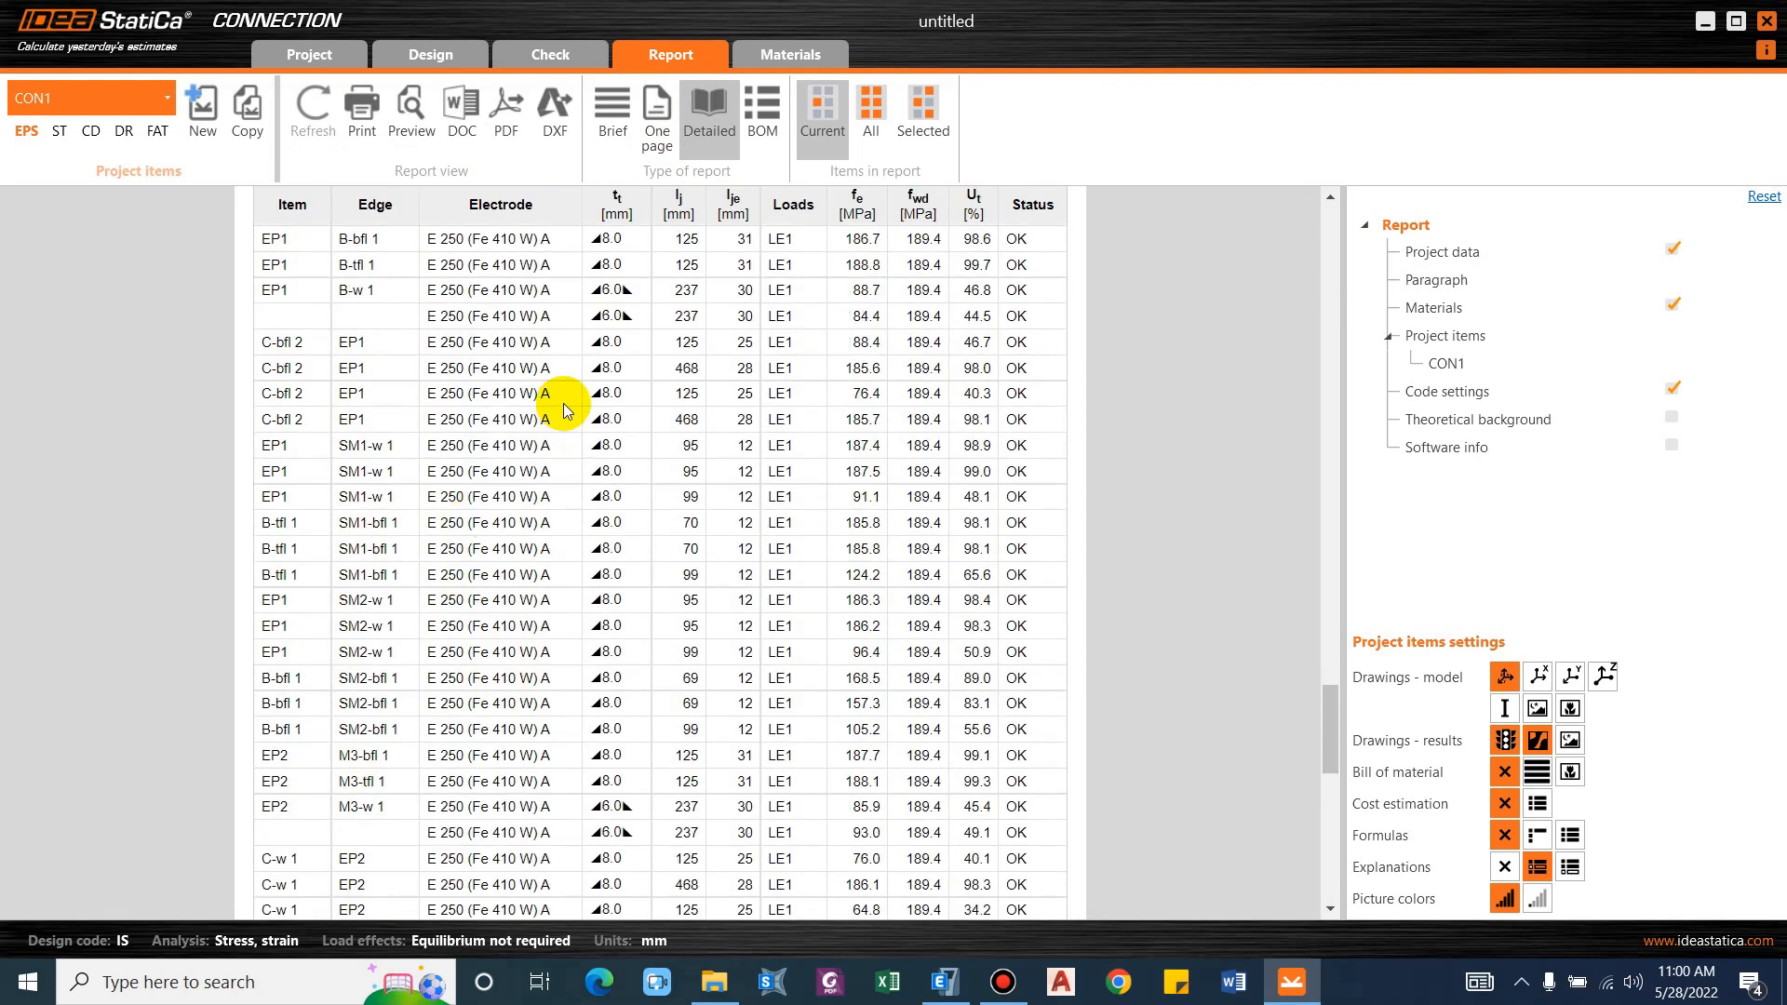
pyautogui.scroll(-3, 652, 531)
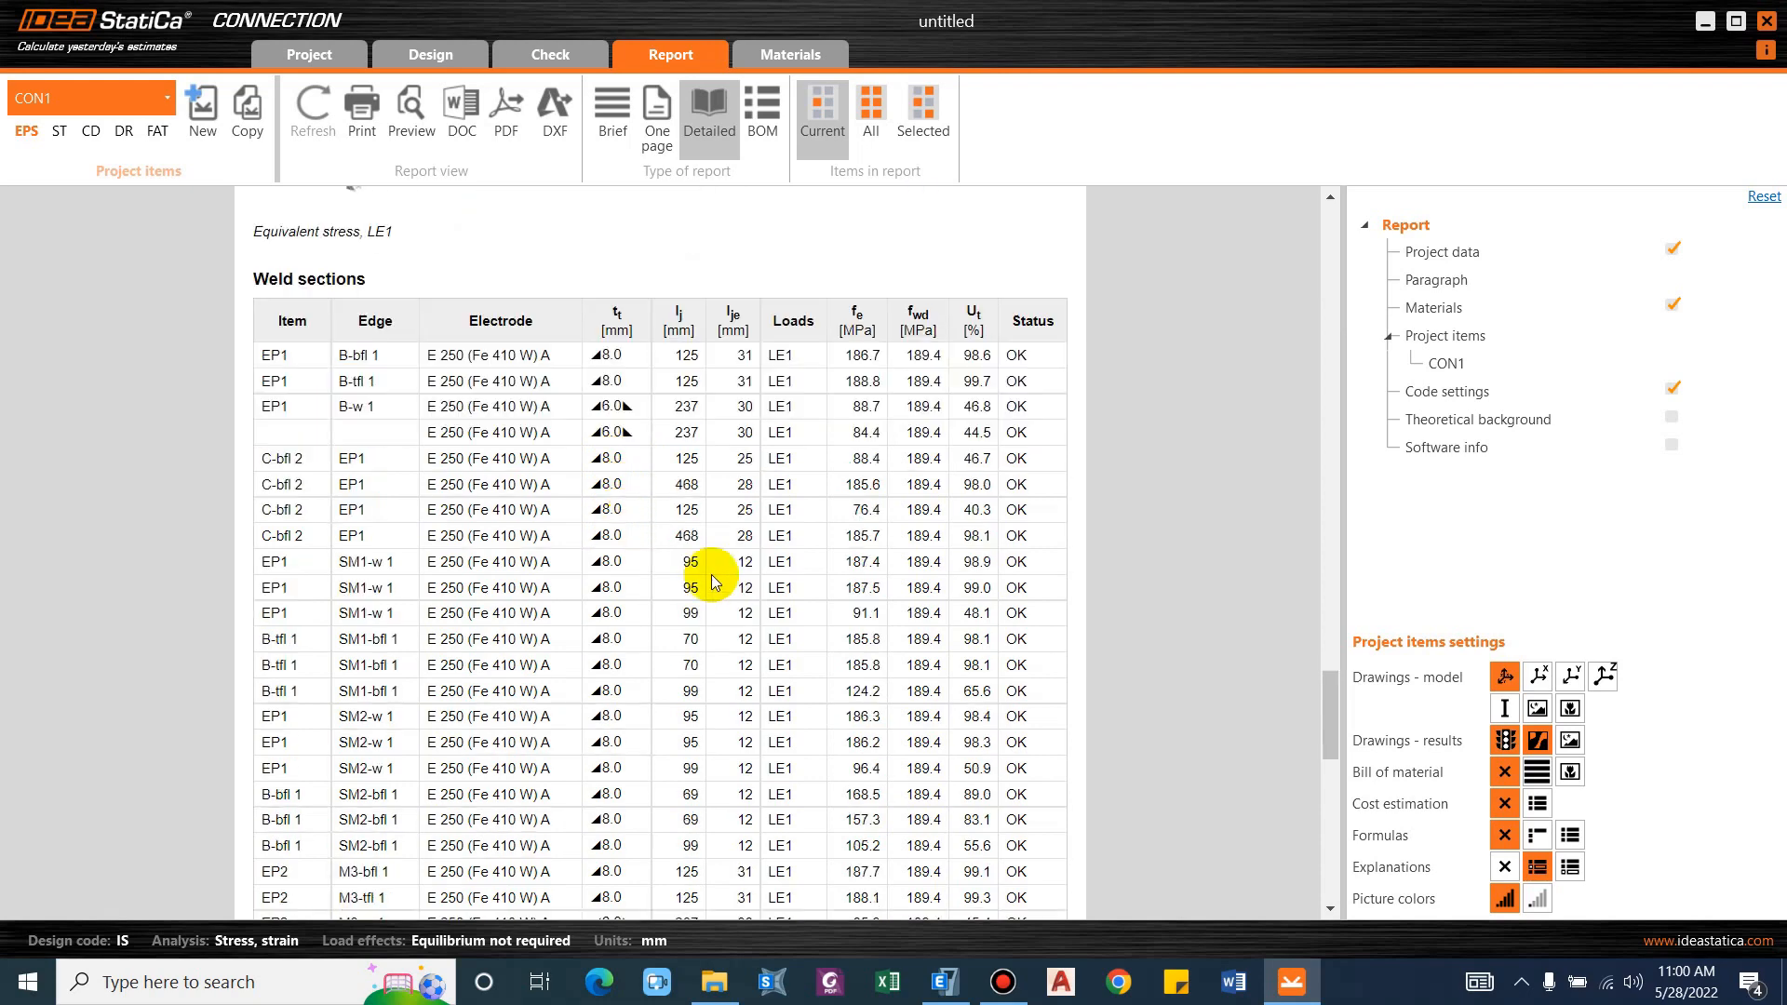
pyautogui.scroll(4, 931, 465)
pyautogui.scroll(-12, 1042, 456)
pyautogui.scroll(20, 1027, 674)
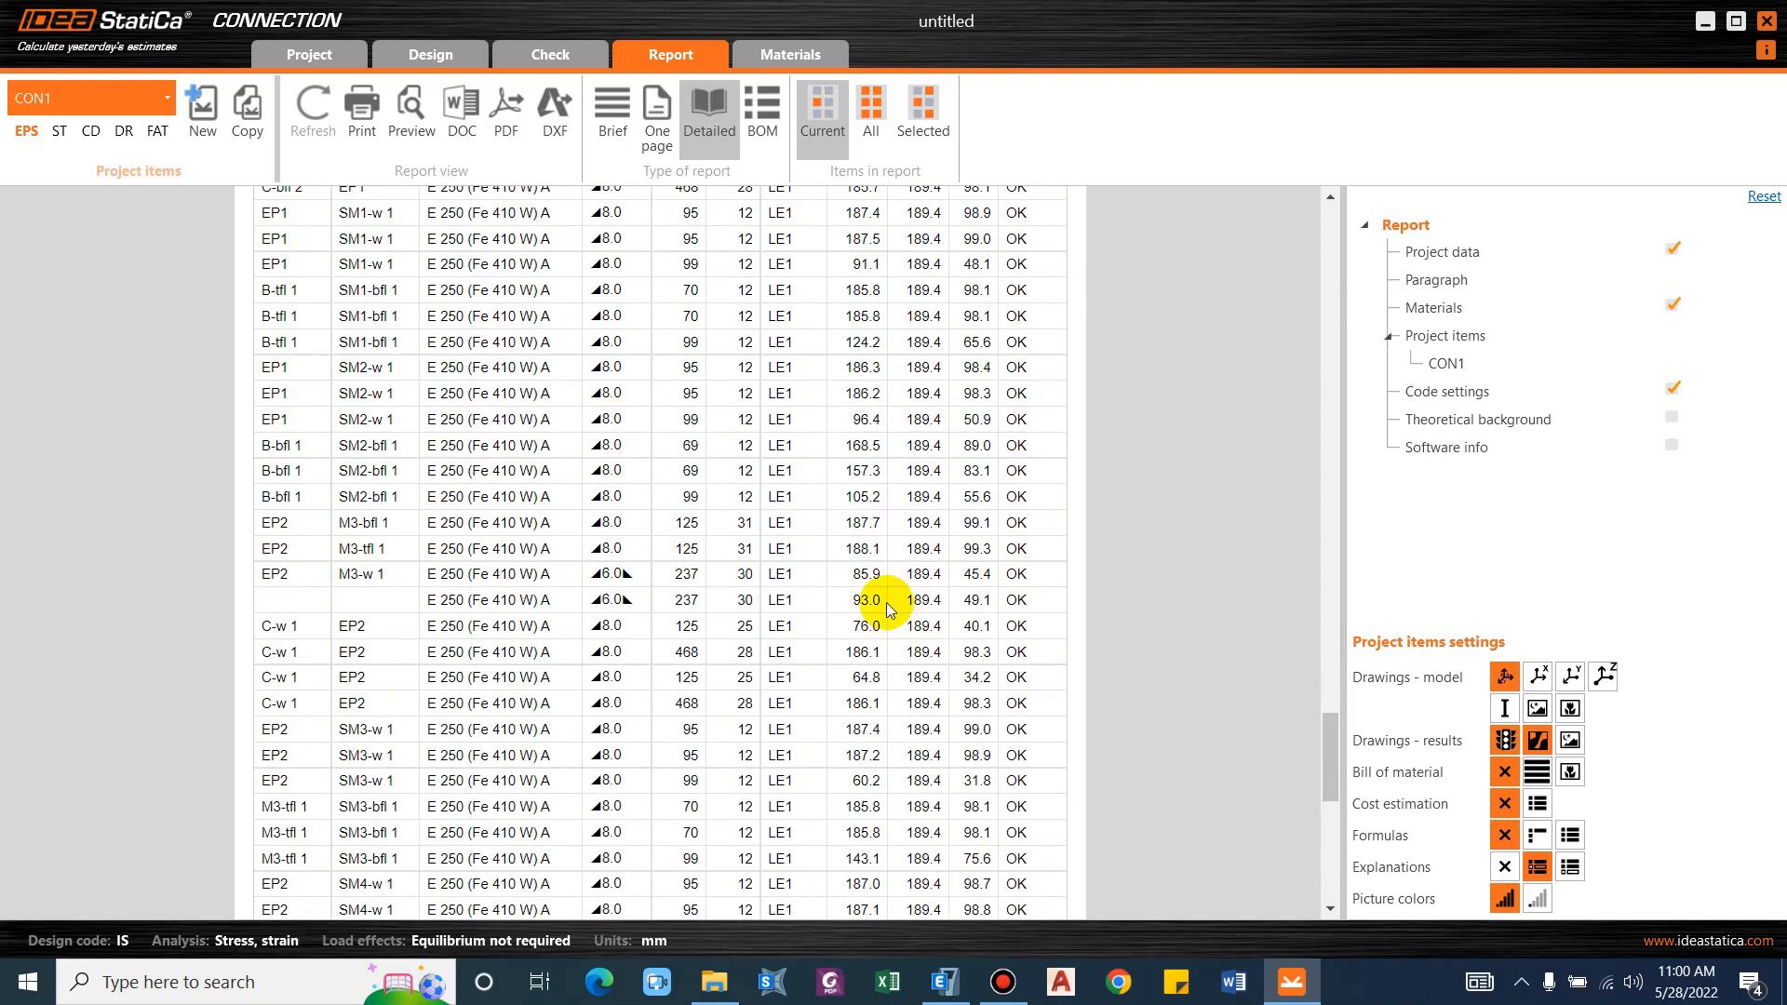
pyautogui.scroll(-5, 674, 210)
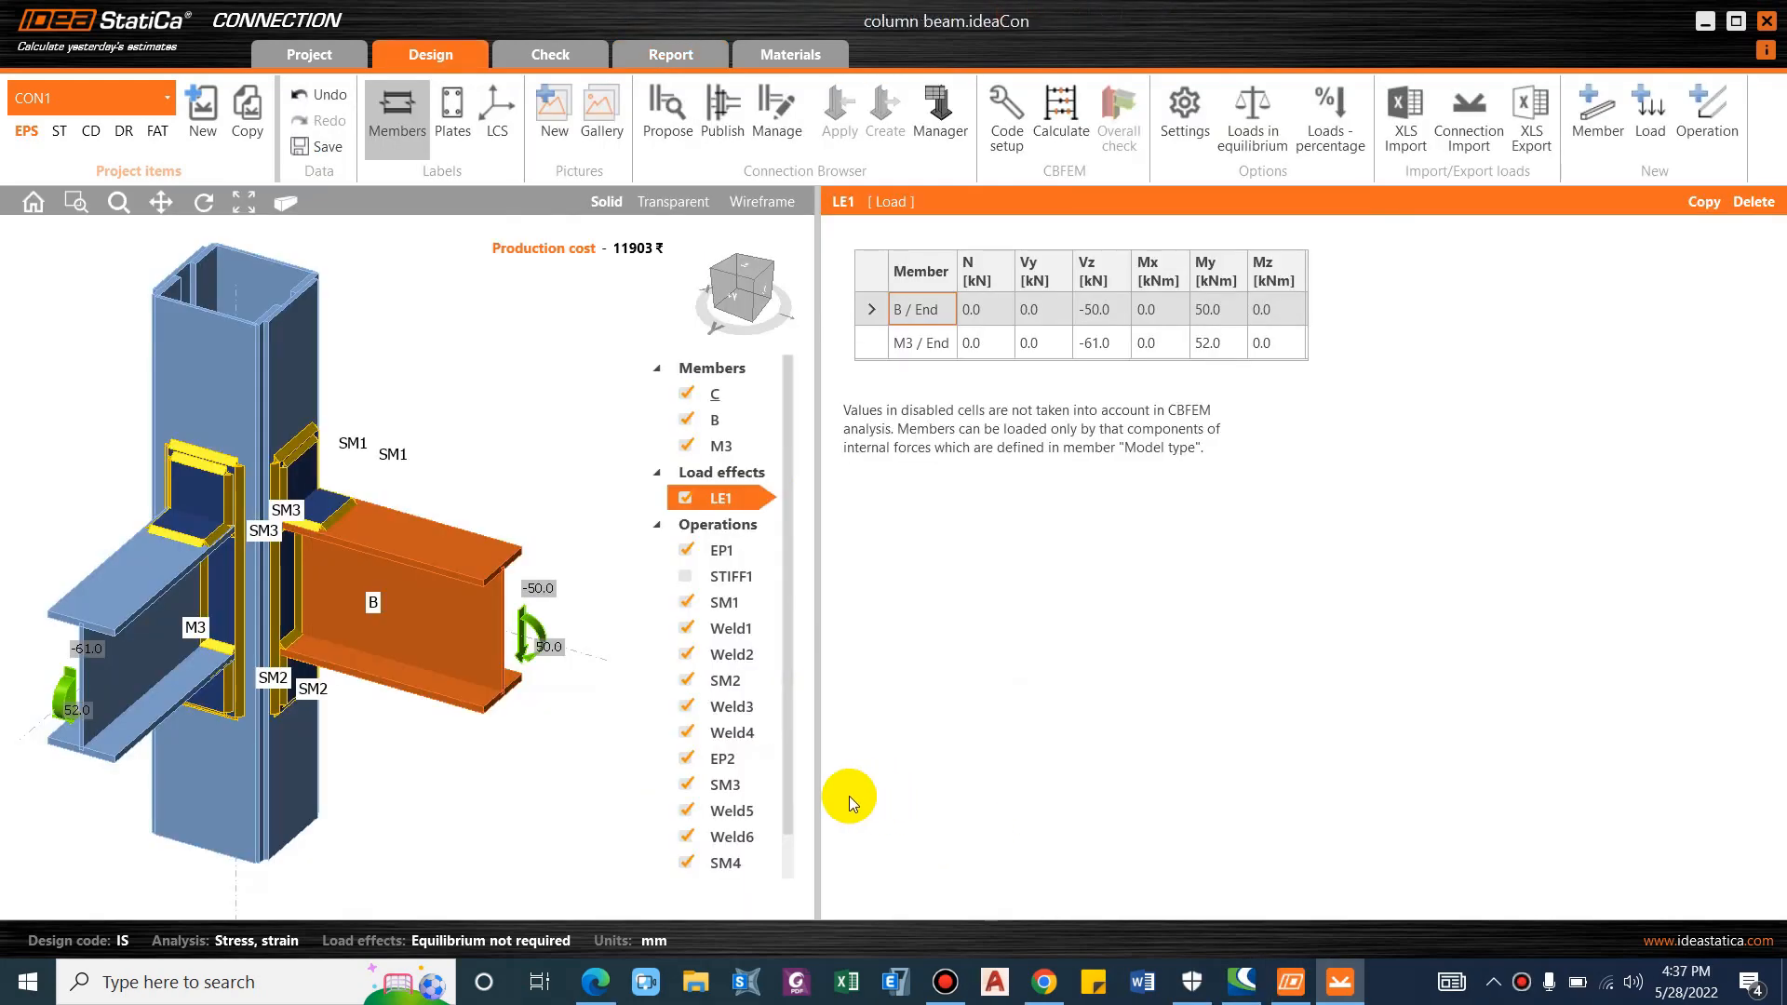
# Switch to the Edge browser to view the YouTube video on the steel structure with built-up battened columns.
pyautogui.moveTo(437, 453); pyautogui.dragTo(452, 454, button='middle')
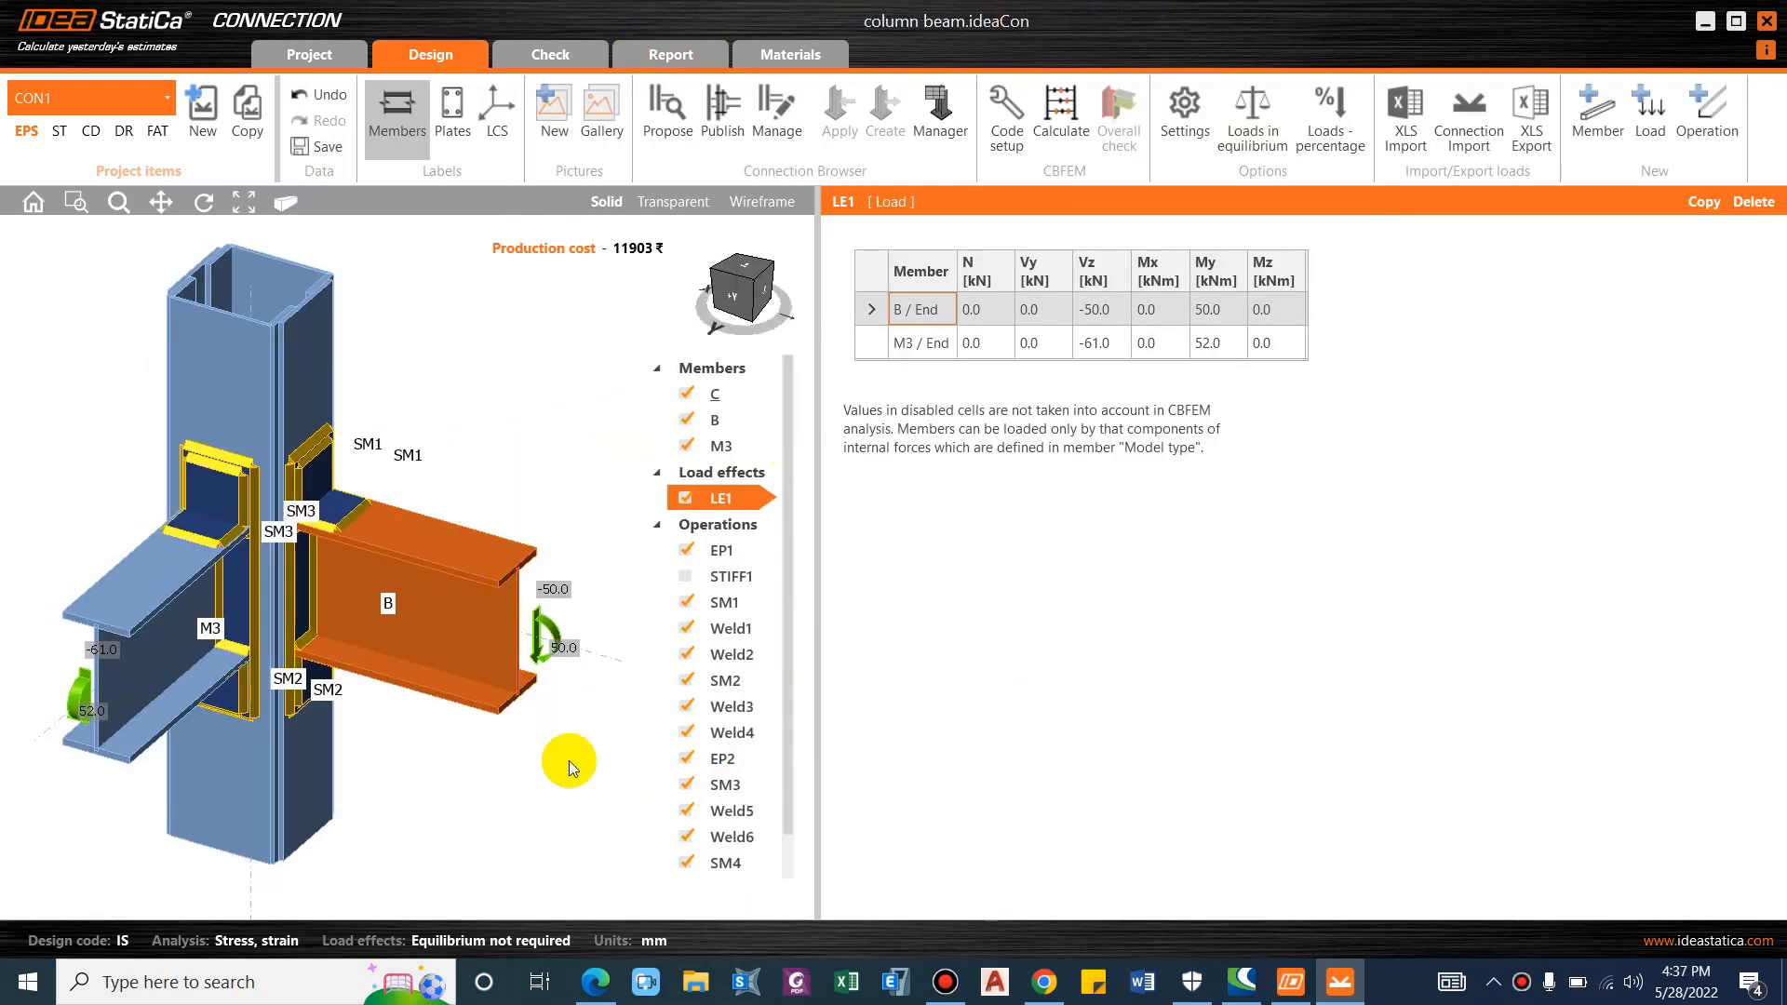
pyautogui.click(596, 982)
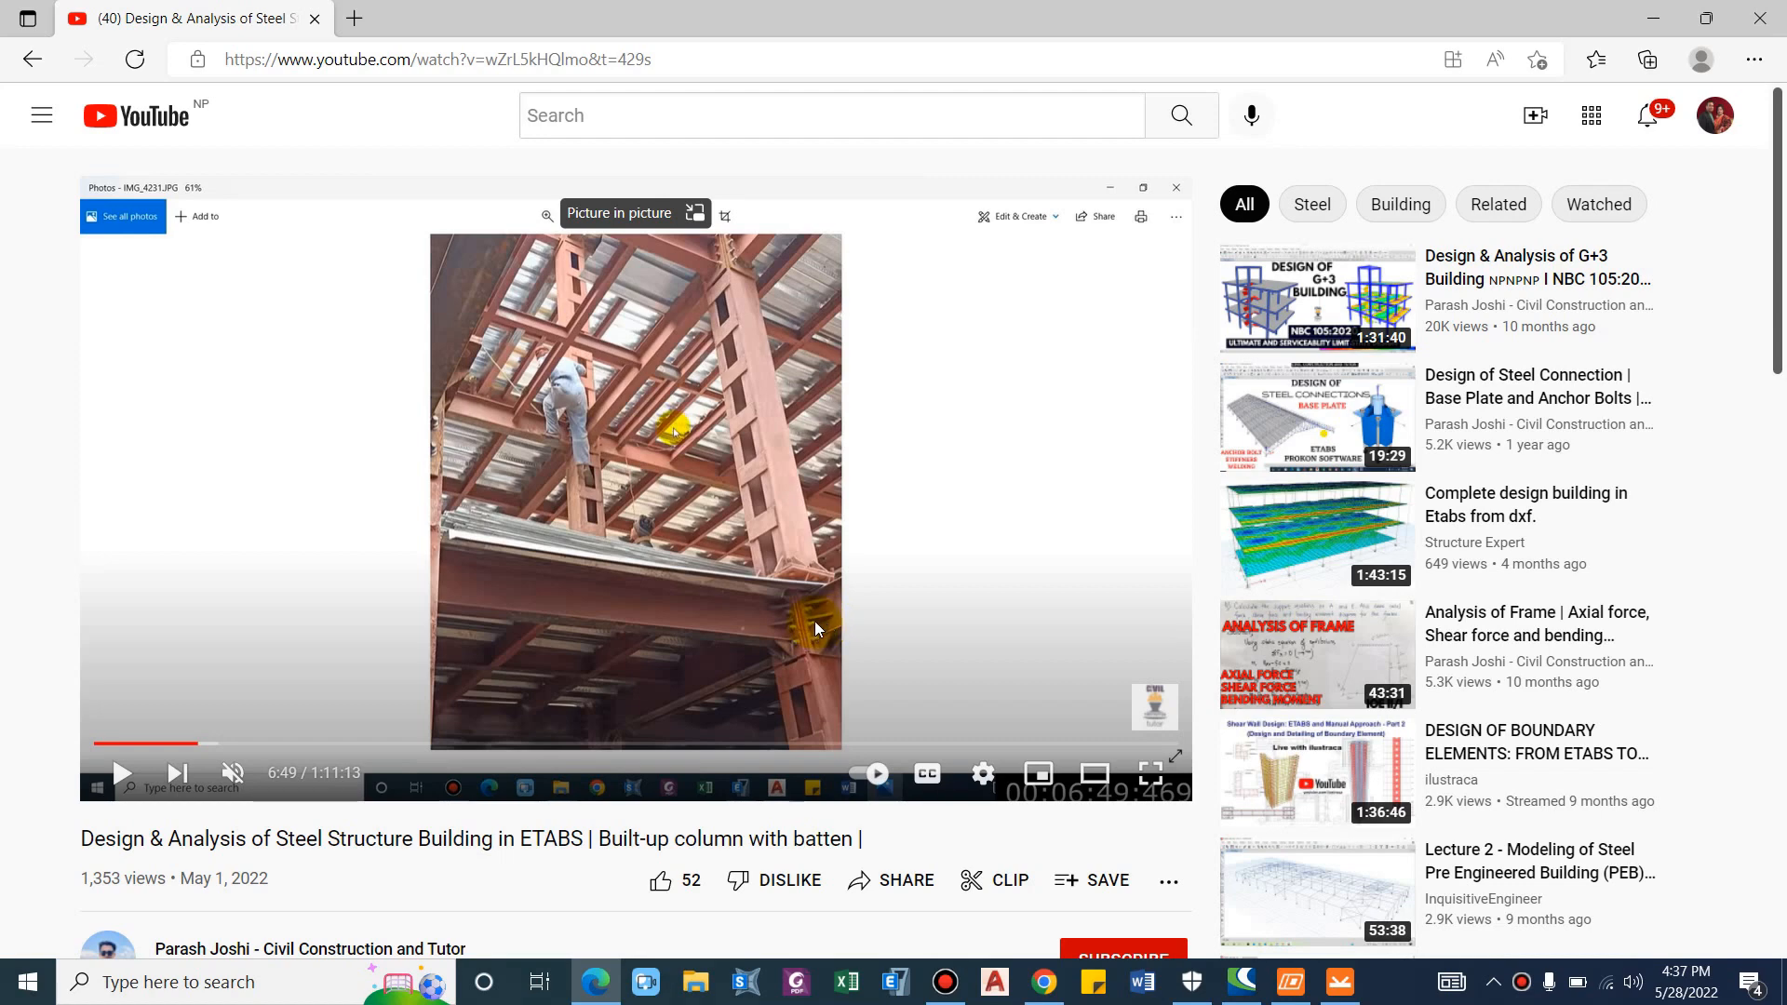
# Switch back to IDEA StatiCa and add a Rib operation on beam B at its joint with the column.
pyautogui.hotkey('alt', 'Tab')
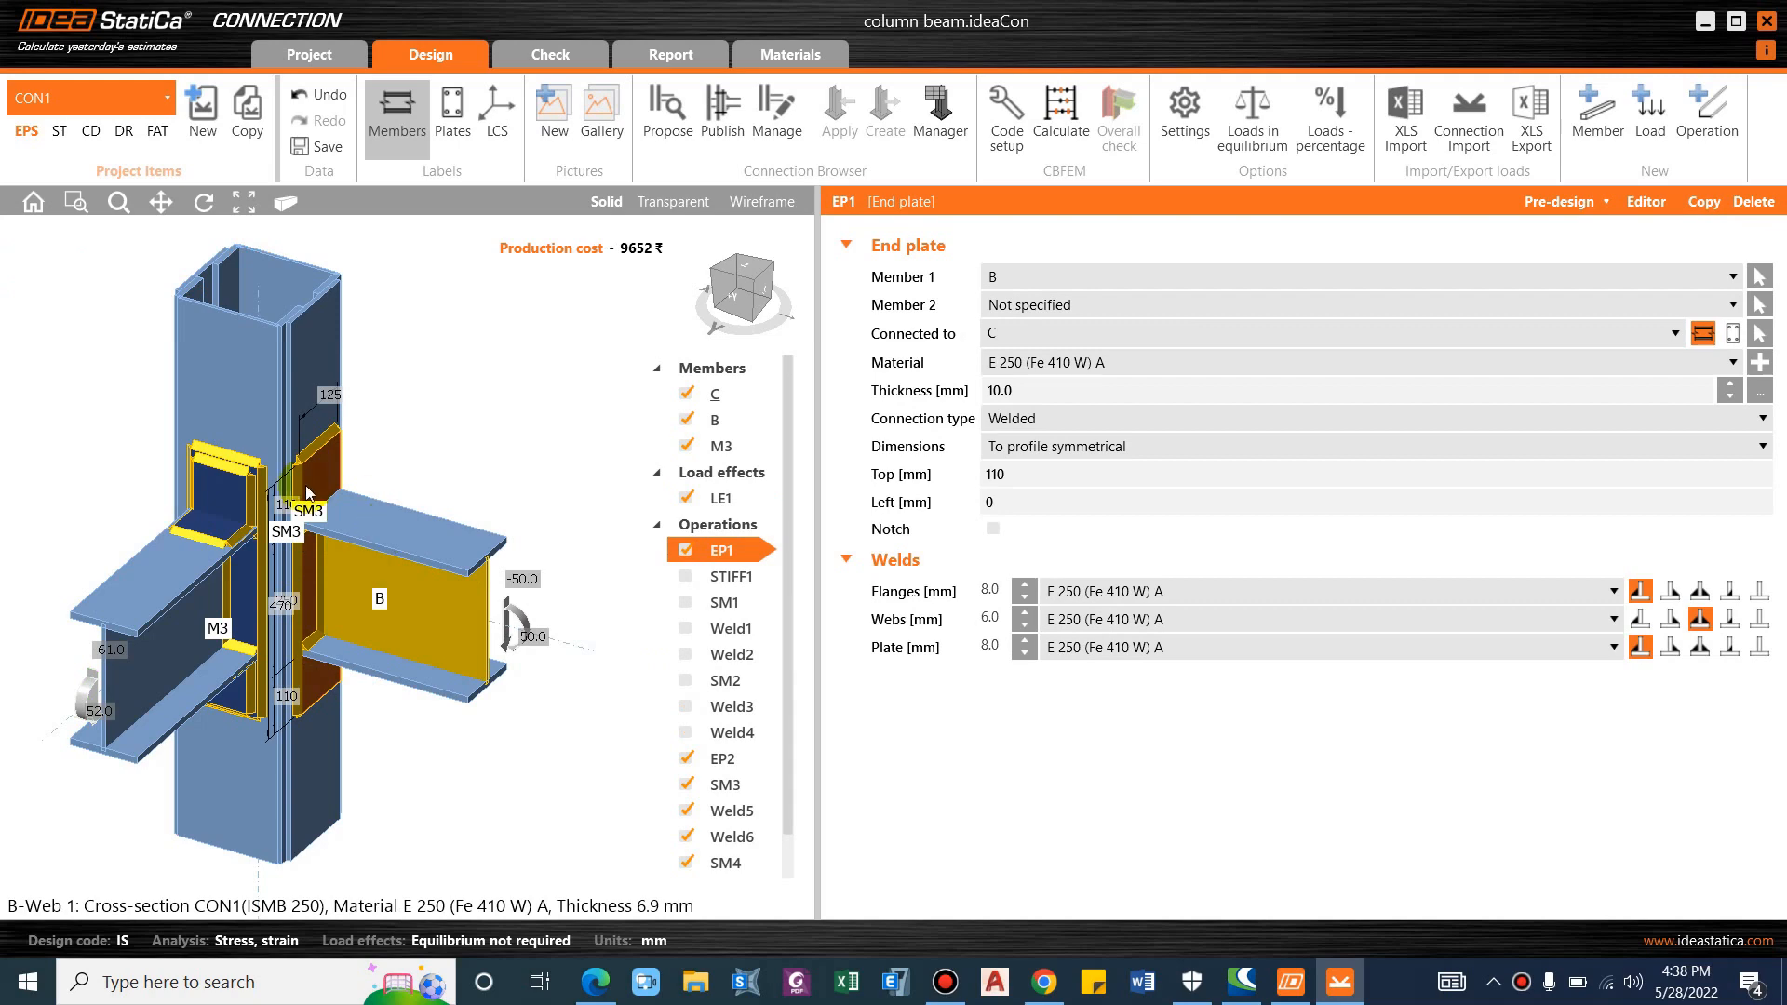
pyautogui.scroll(3, 344, 512)
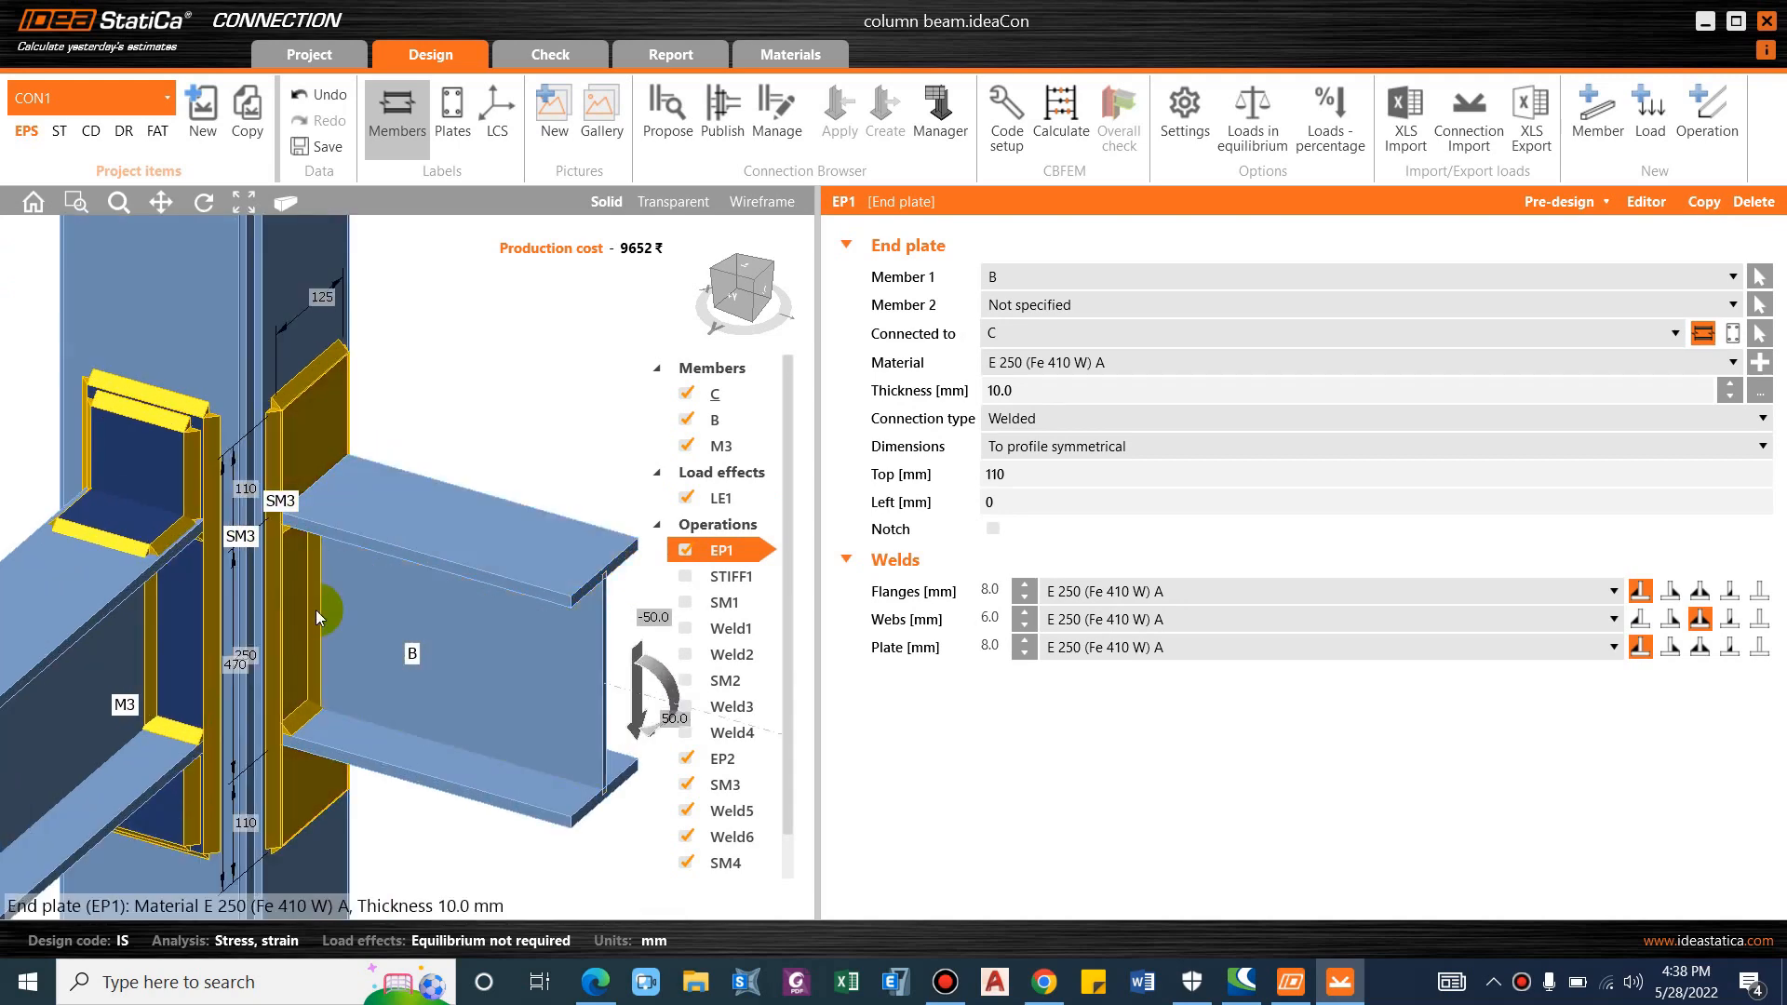
pyautogui.click(666, 512)
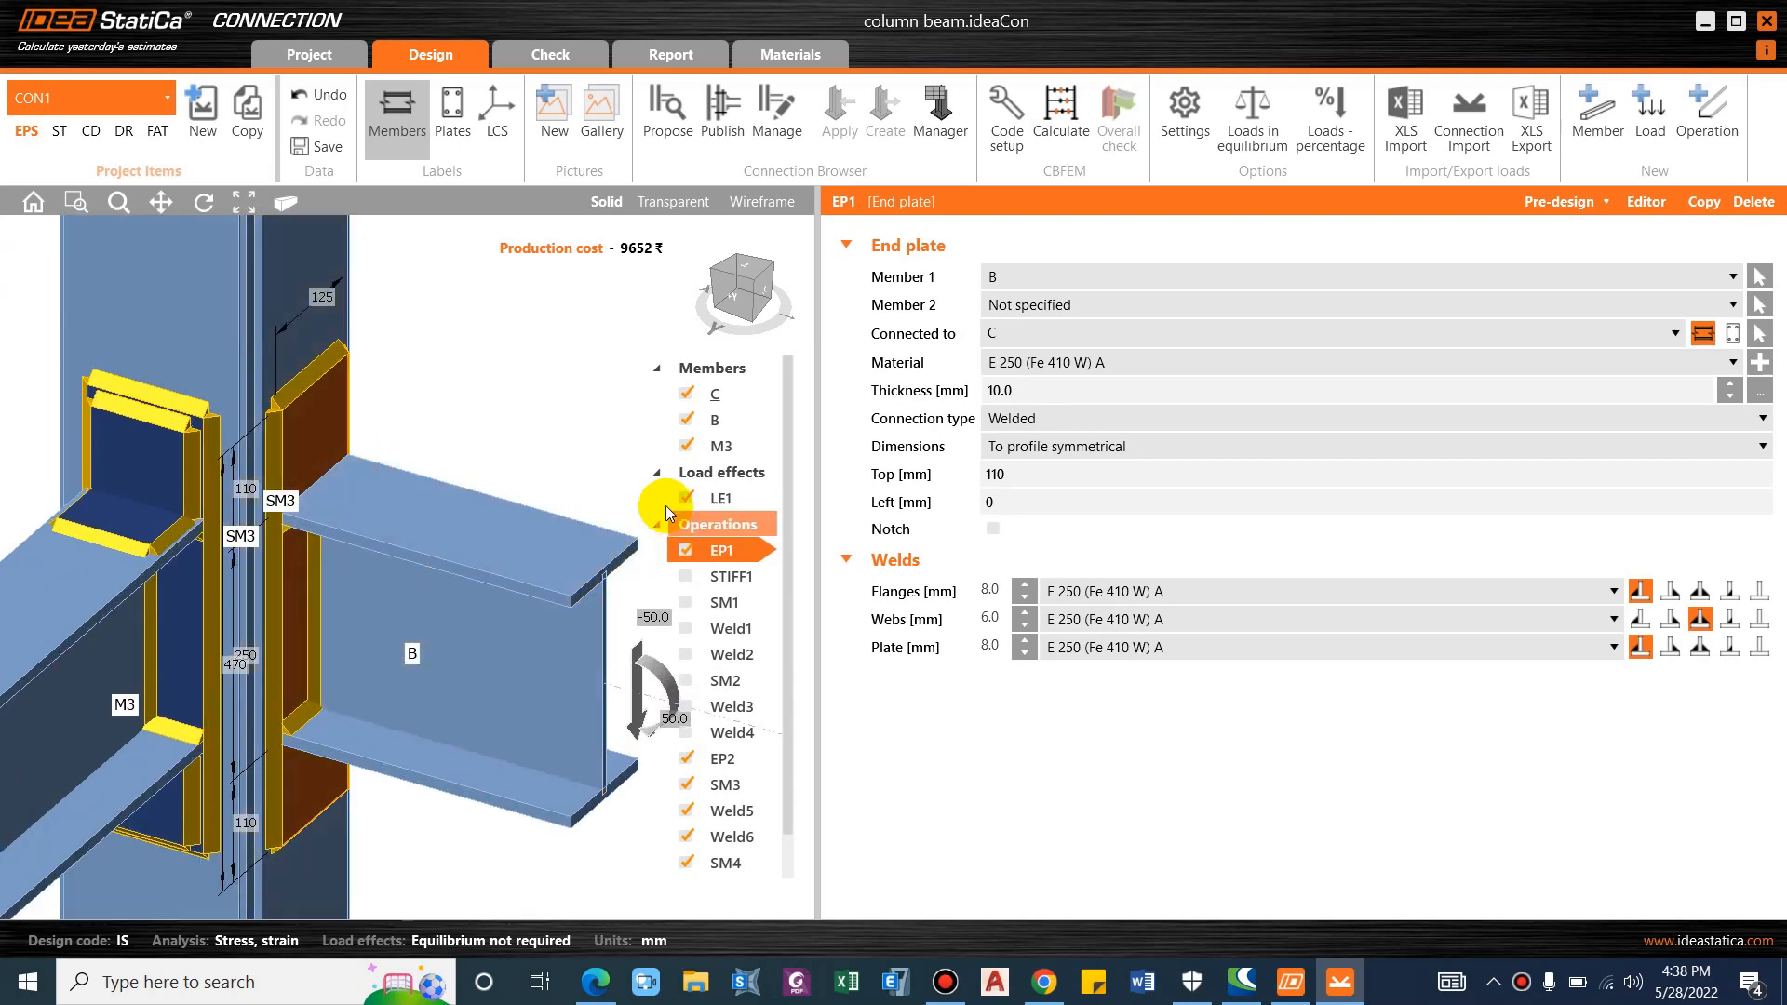
pyautogui.rightClick(718, 529)
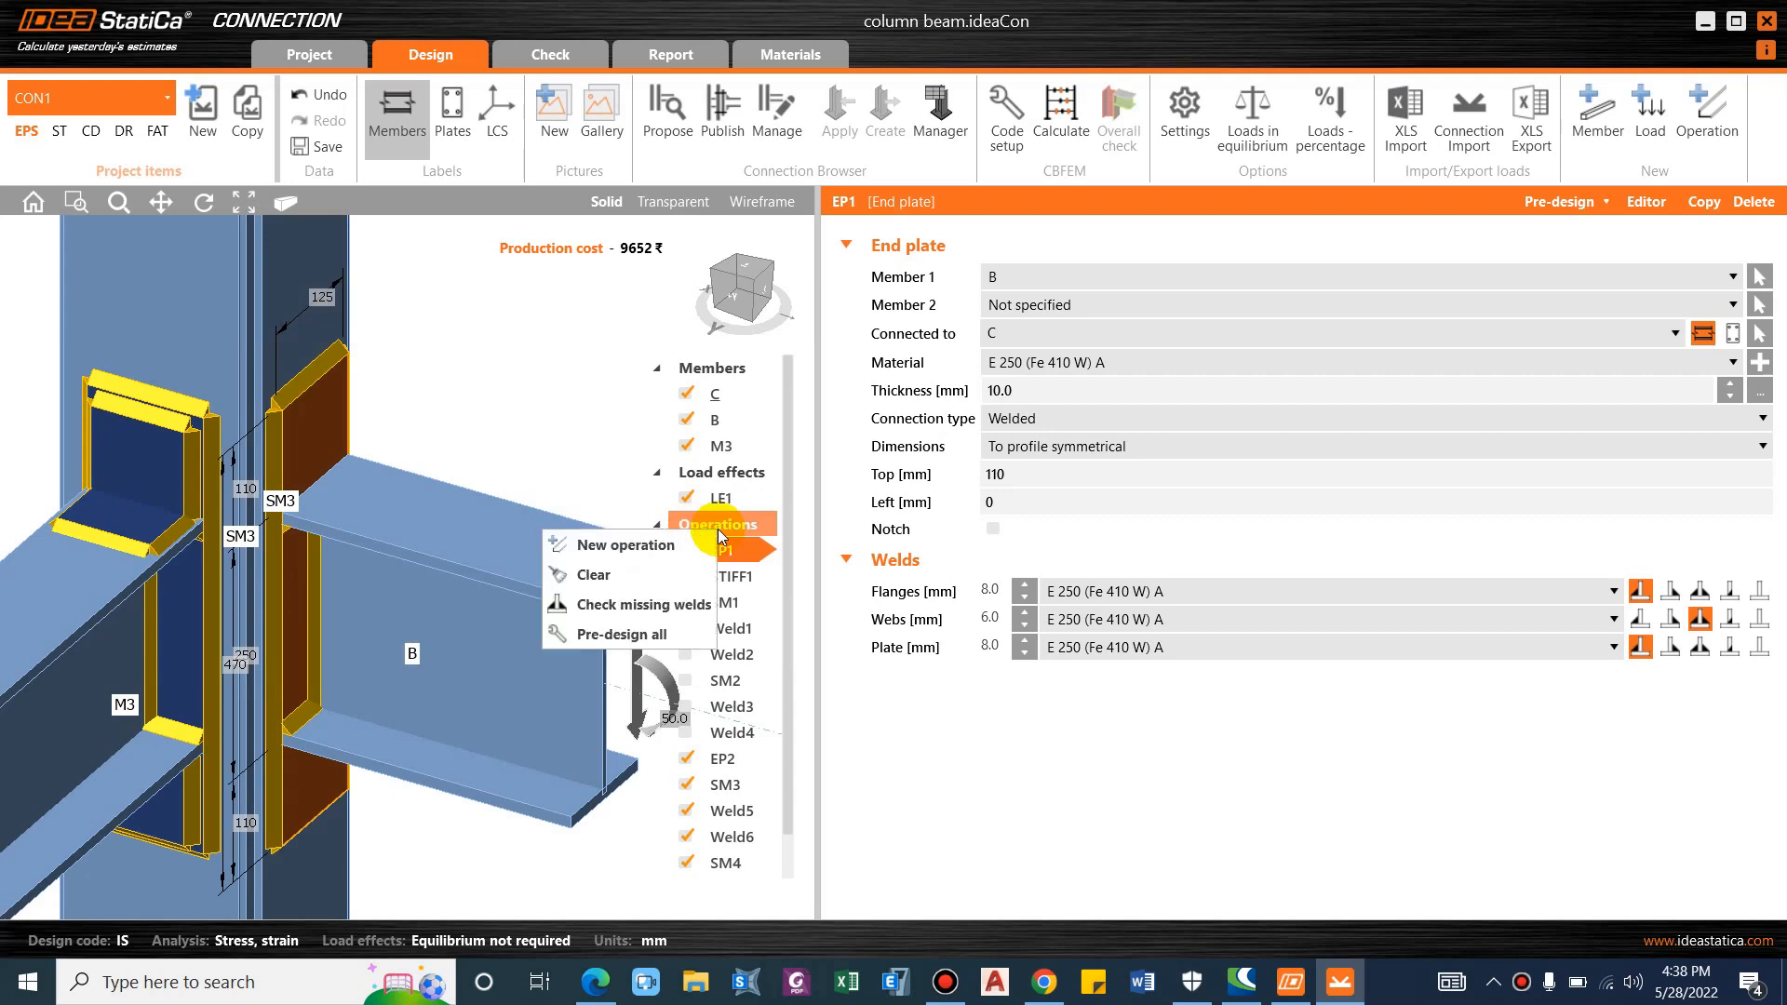
pyautogui.click(605, 545)
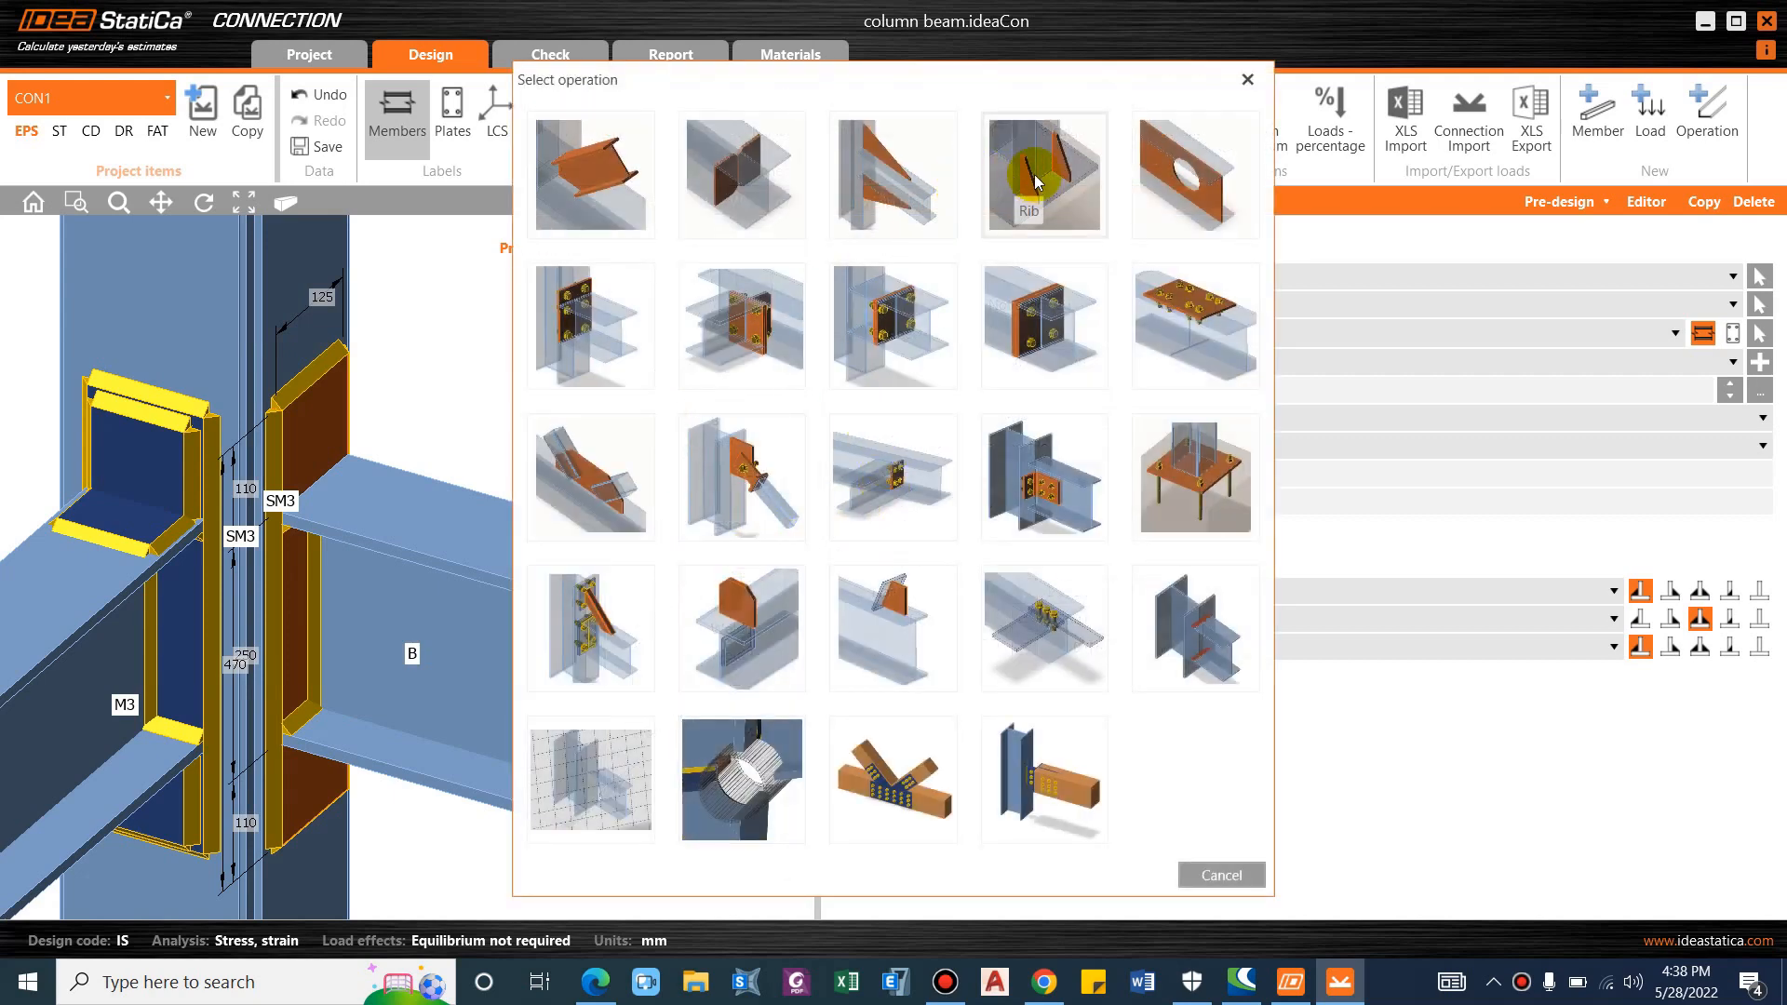
pyautogui.click(1025, 194)
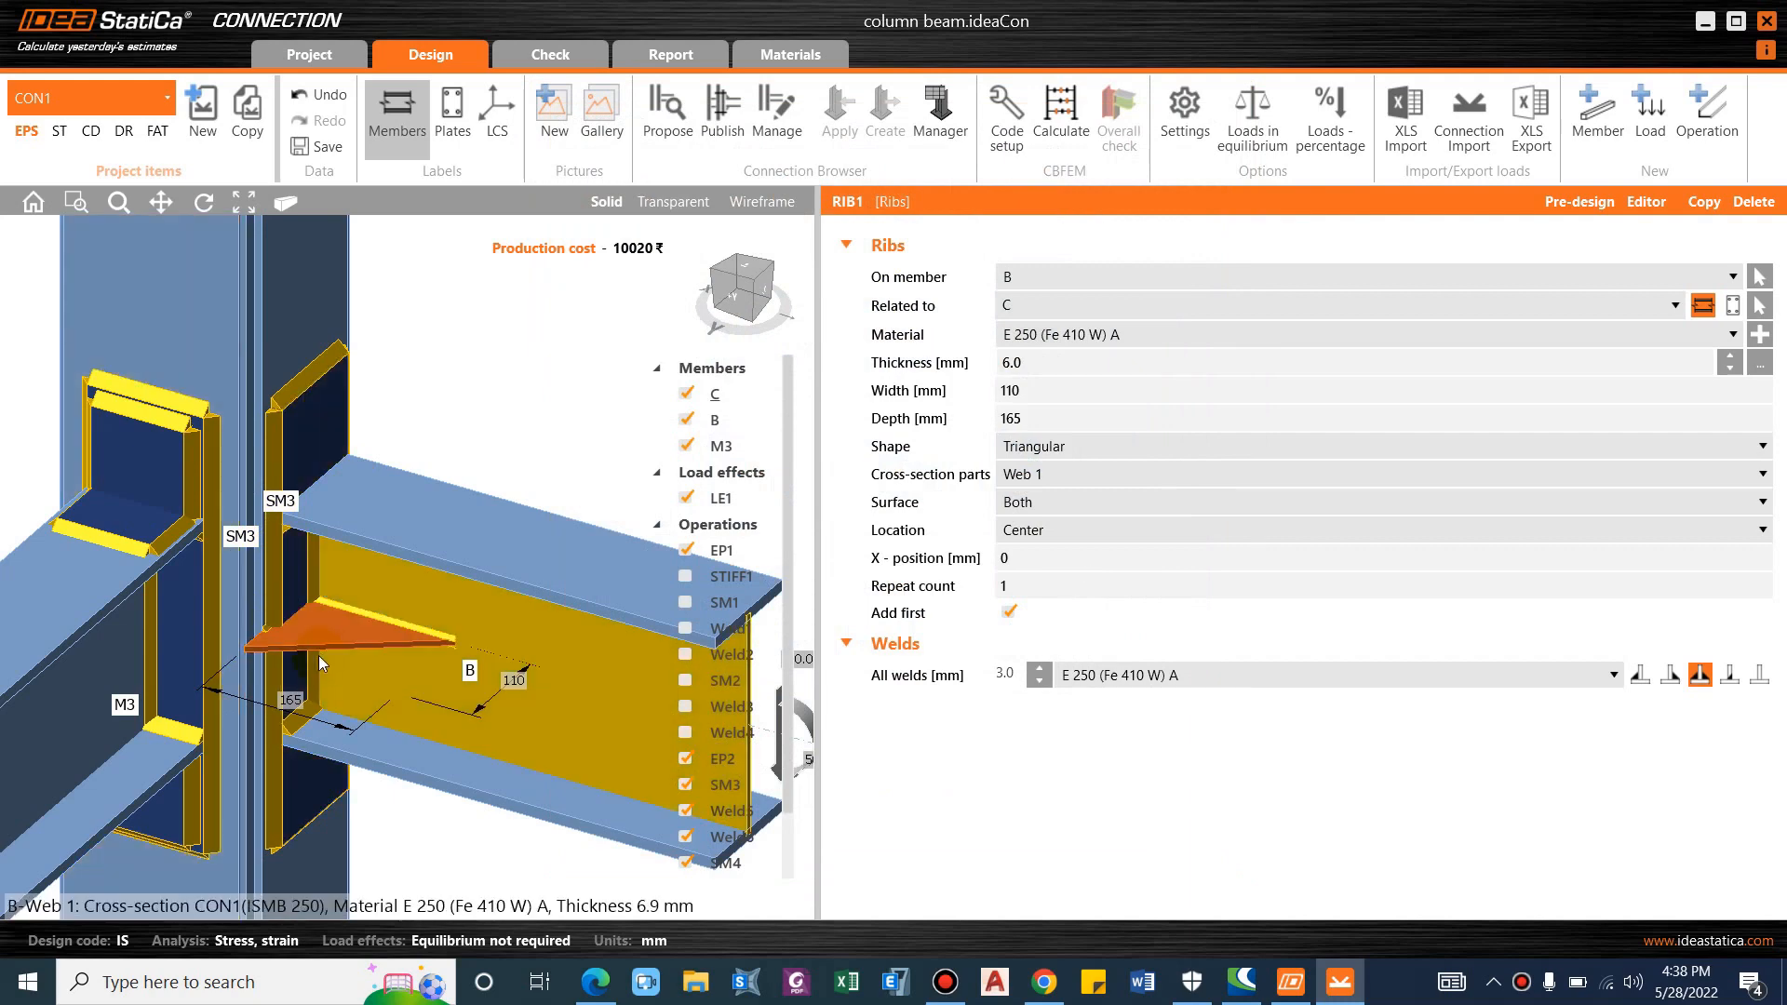
pyautogui.moveTo(386, 664)
pyautogui.mouseDown(button='middle')
pyautogui.moveTo(327, 652)
pyautogui.moveTo(355, 665)
pyautogui.mouseUp(button='middle')
pyautogui.scroll(2, 316, 657)
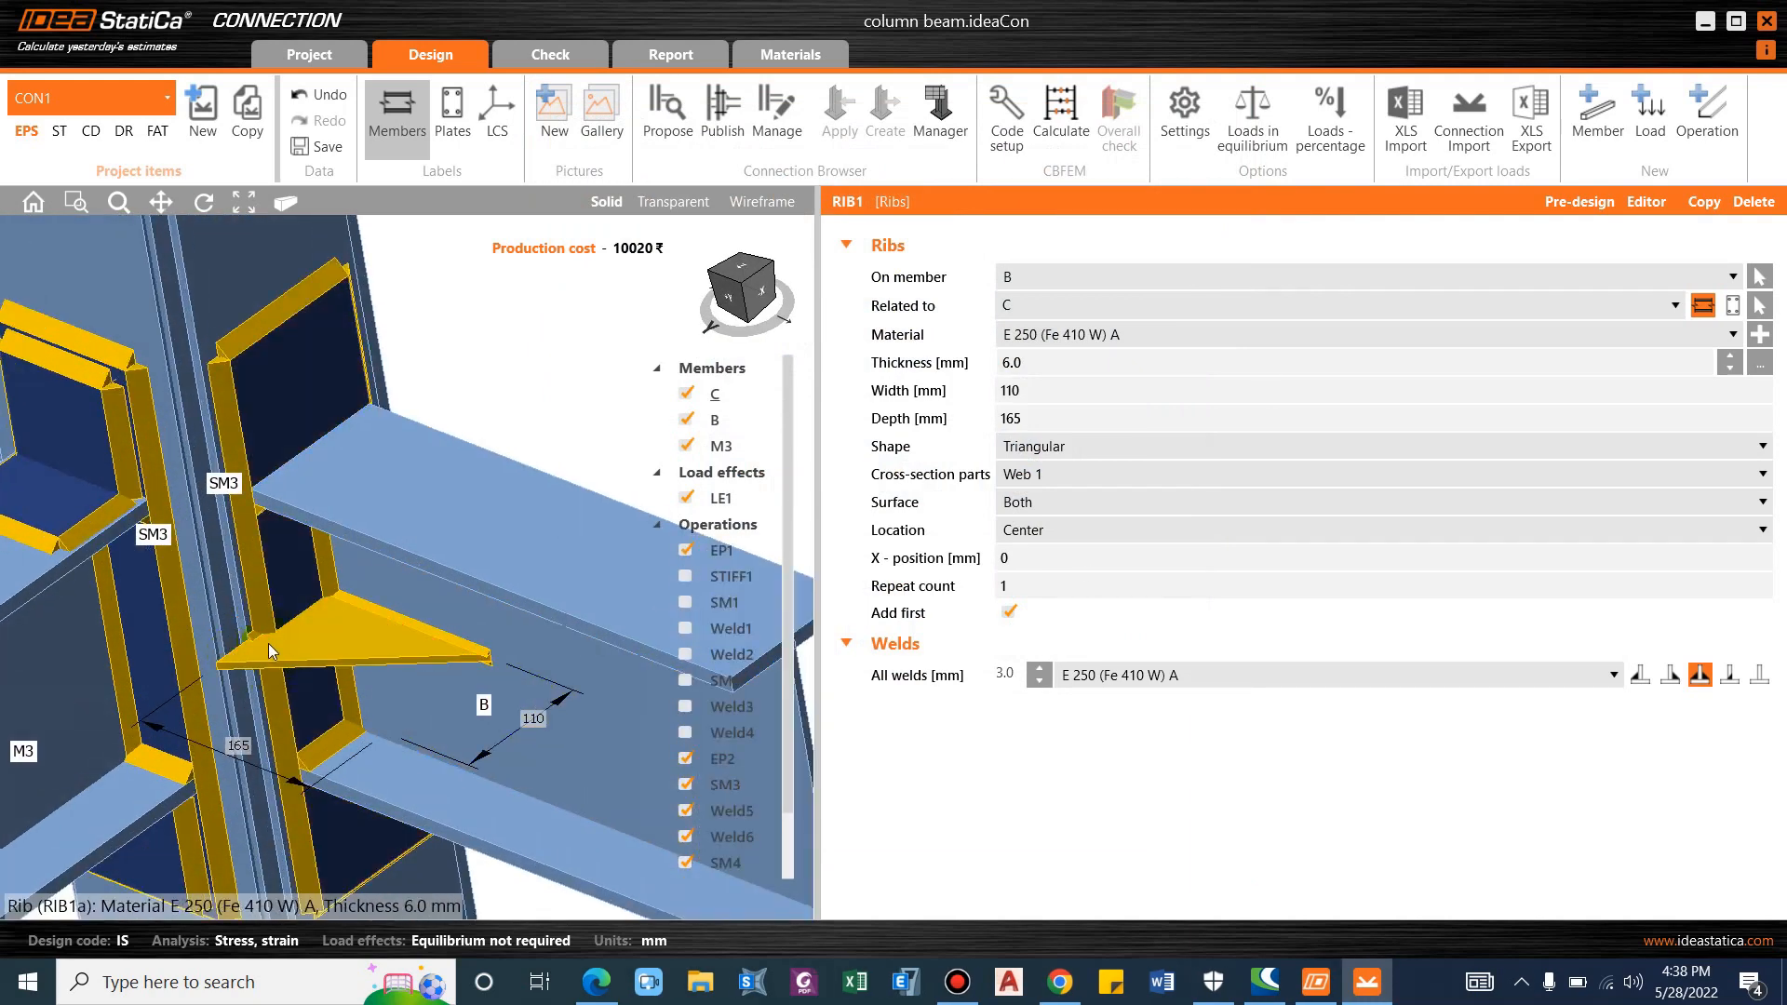
# Set the rib's width to 60 mm and its depth to 110 mm.
pyautogui.click(575, 684)
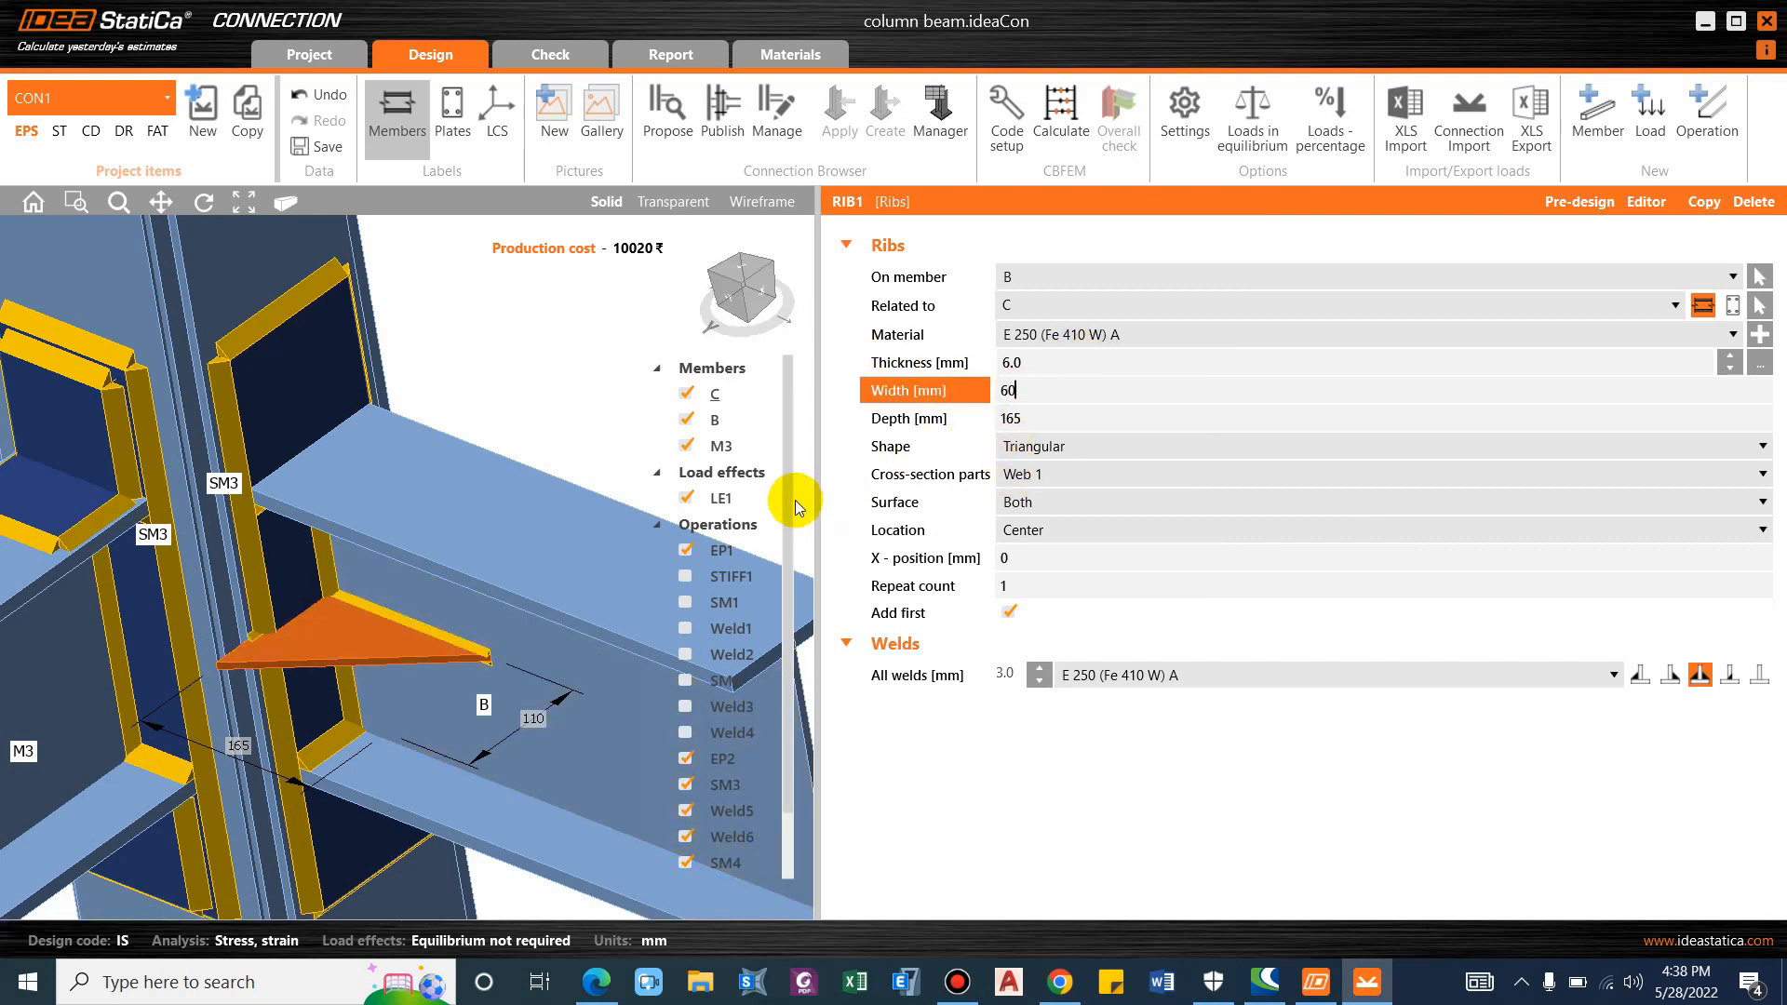
pyautogui.write('60')
pyautogui.press('Tab')
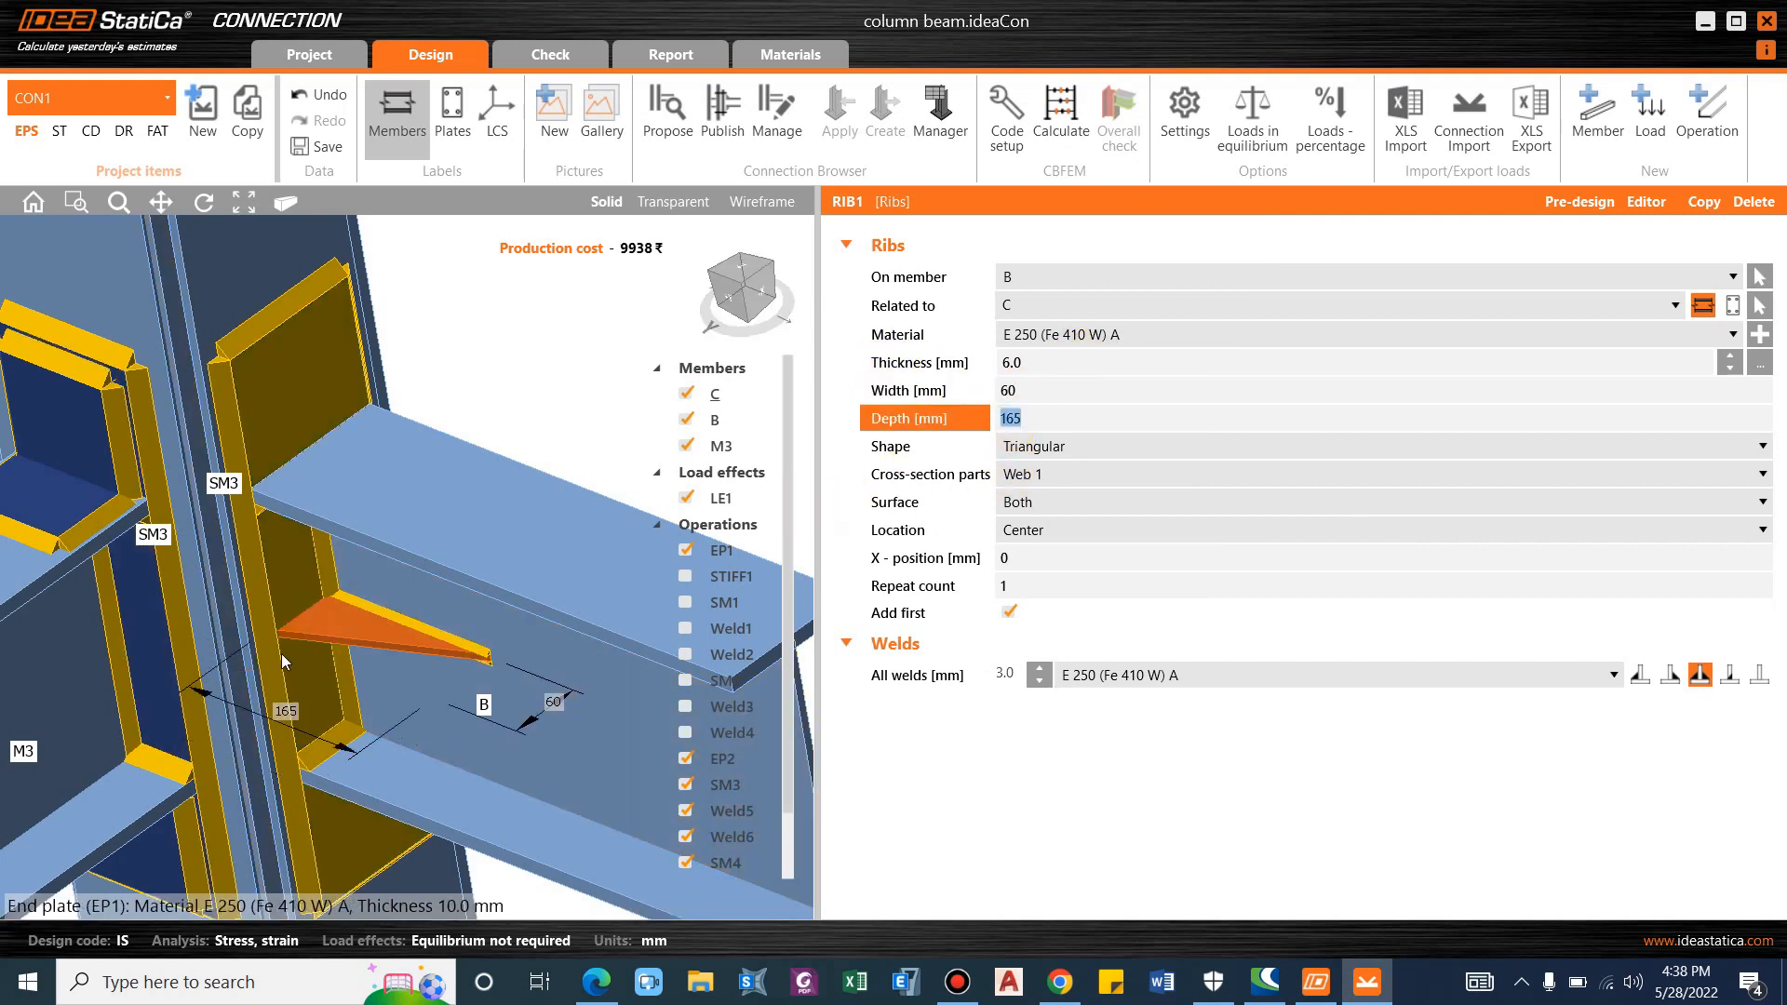
pyautogui.scroll(2, 281, 654)
pyautogui.click(1005, 434)
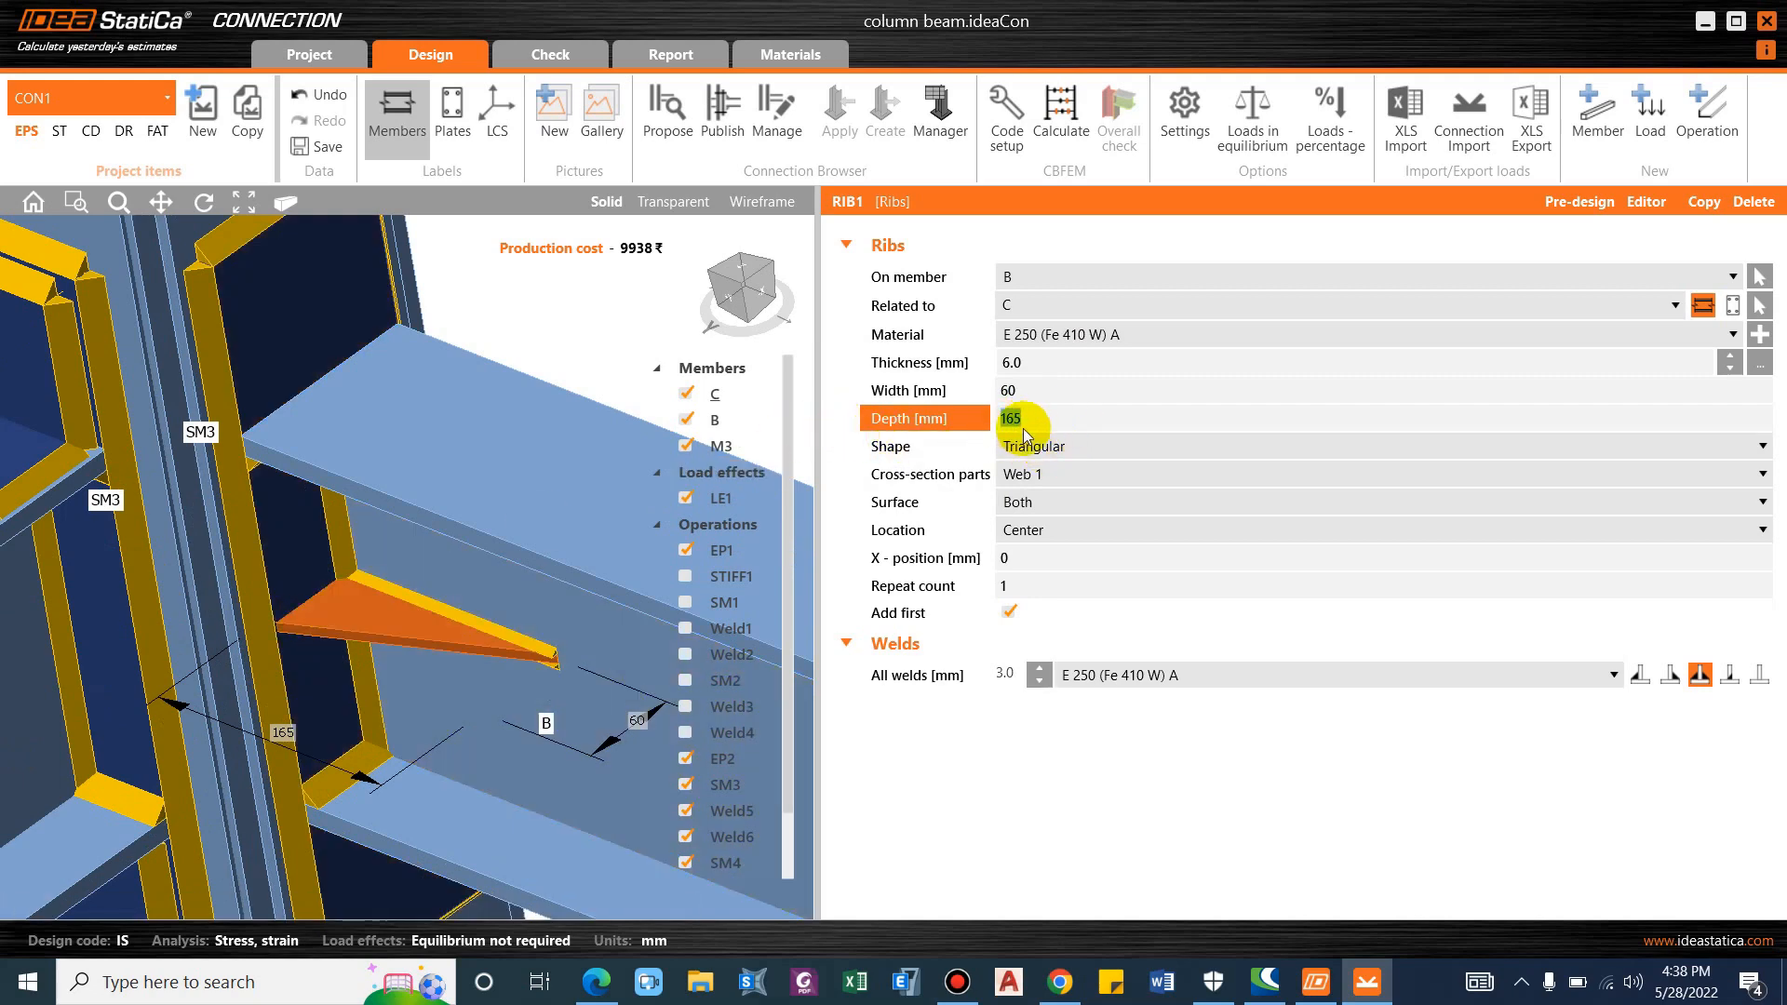
pyautogui.write('1')
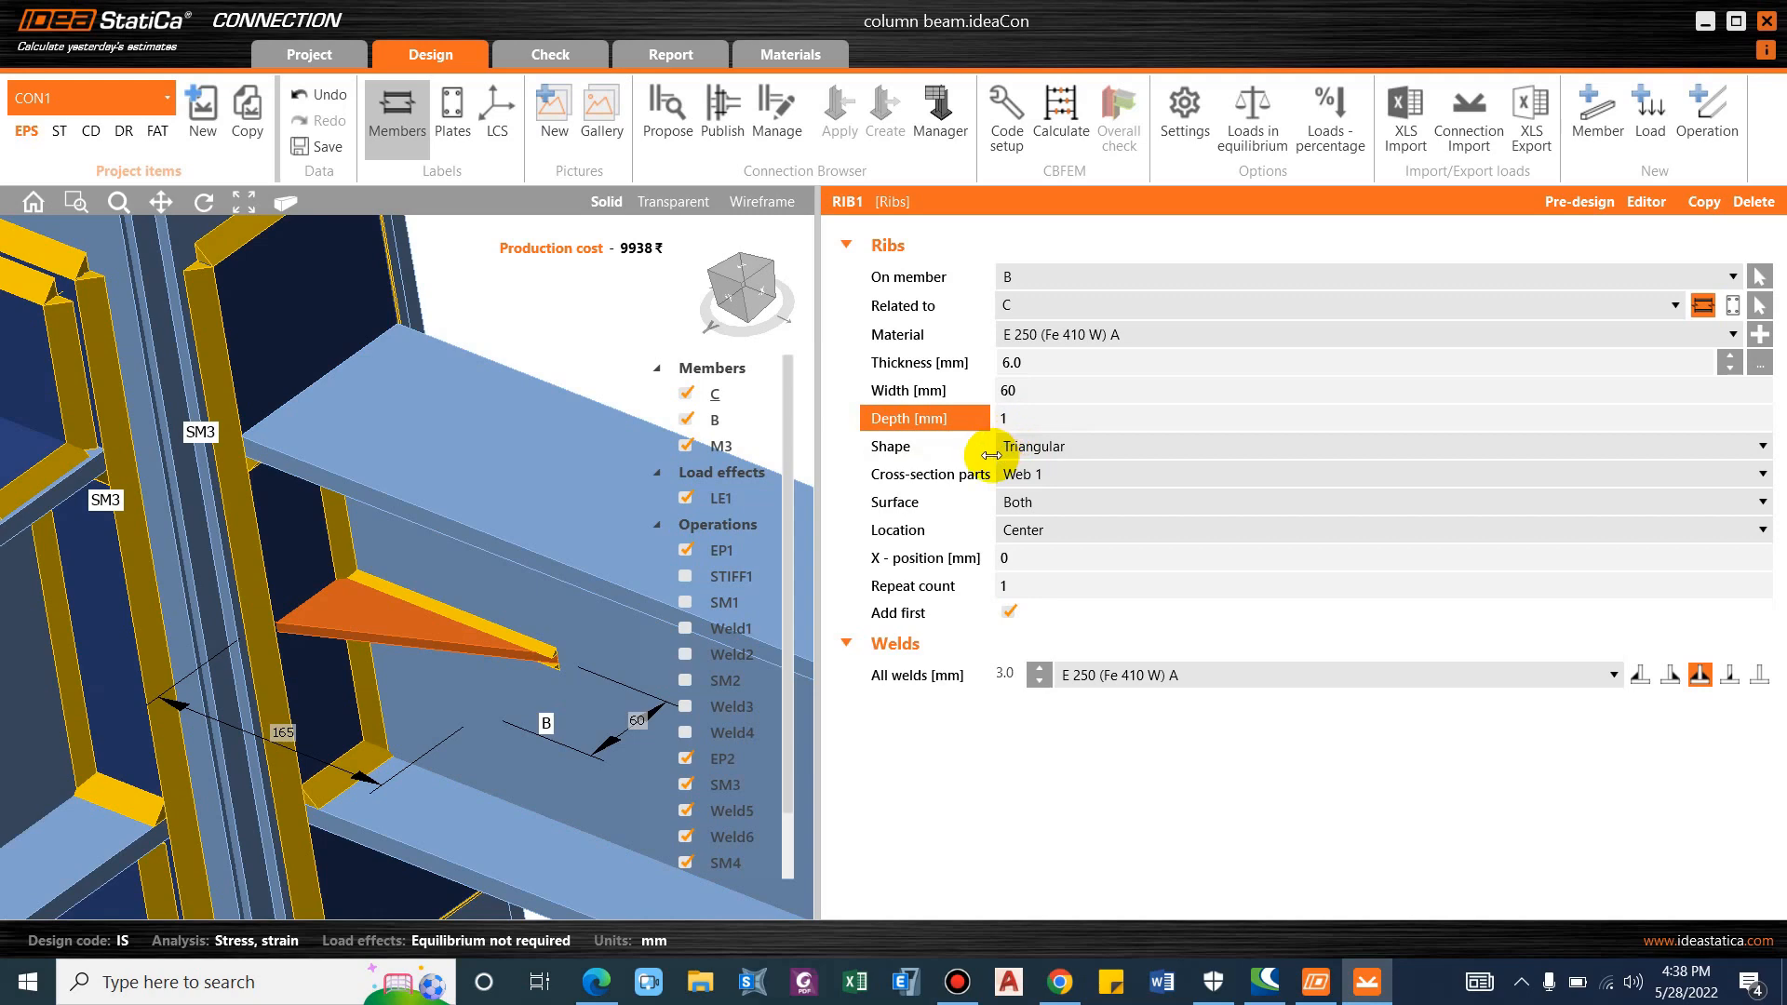
pyautogui.write('10')
pyautogui.press('Tab')
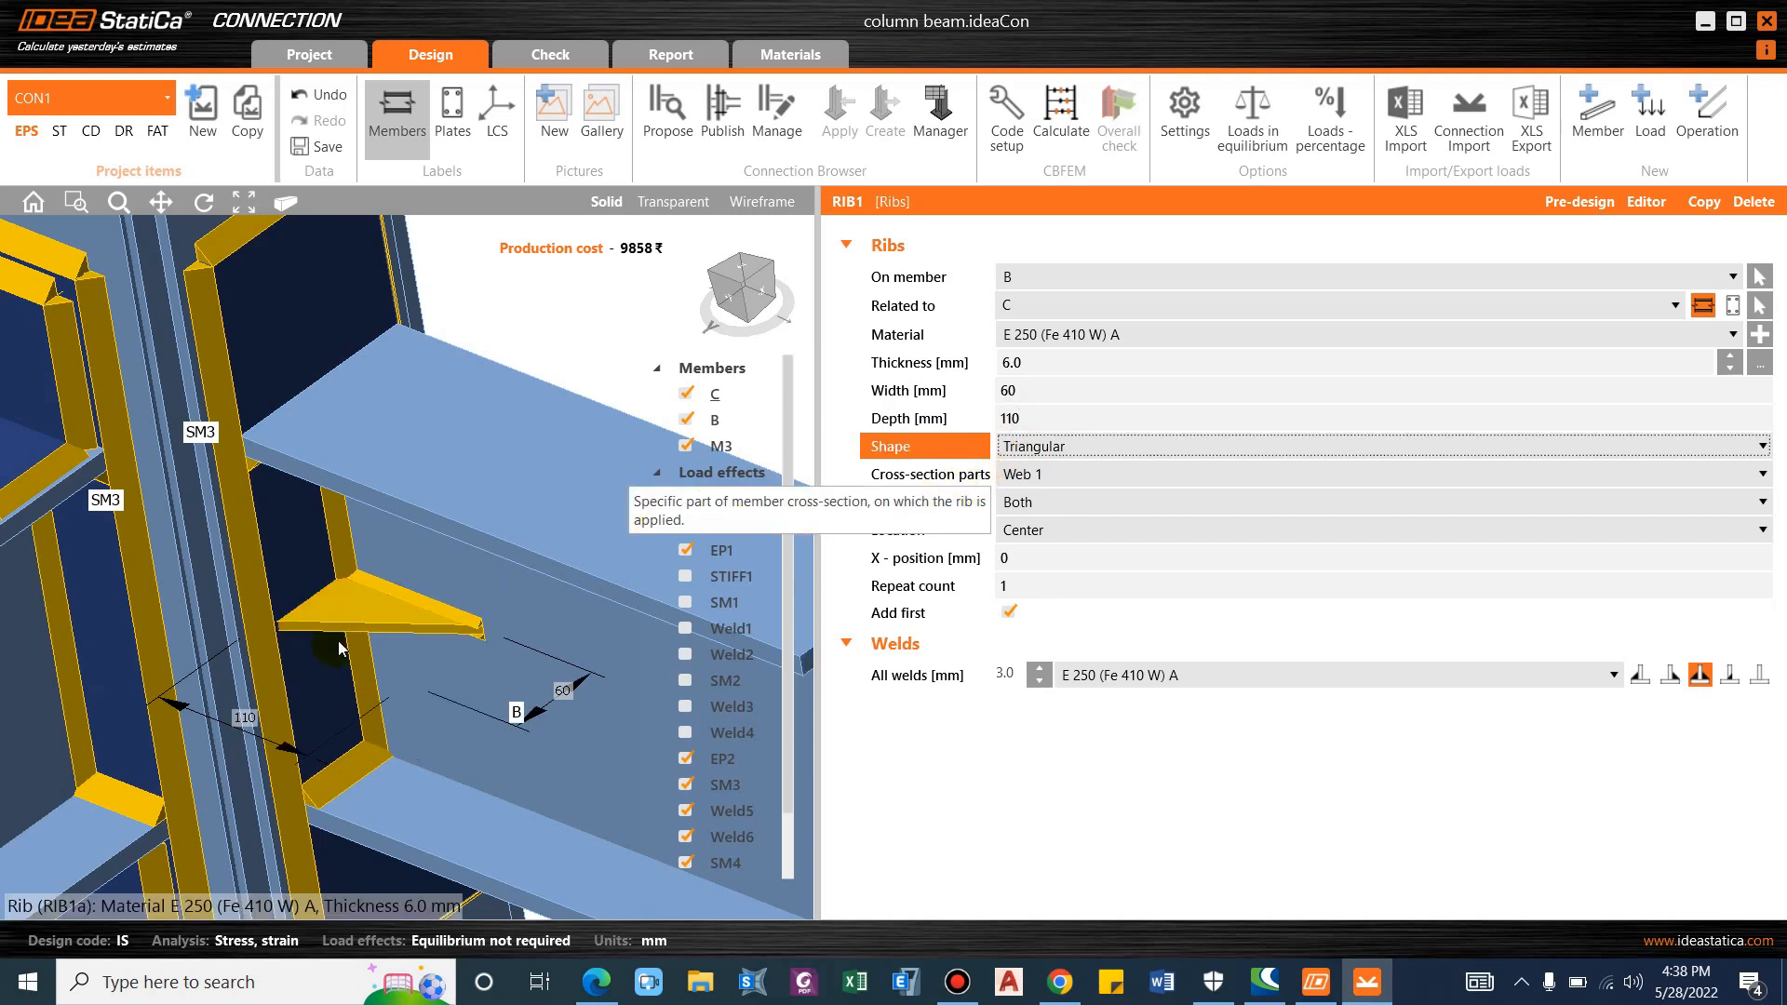
# Relate the rib to end plate EP1 instead of the column and set its thickness to 8 mm.
pyautogui.moveTo(463, 630); pyautogui.dragTo(426, 610, button='right')
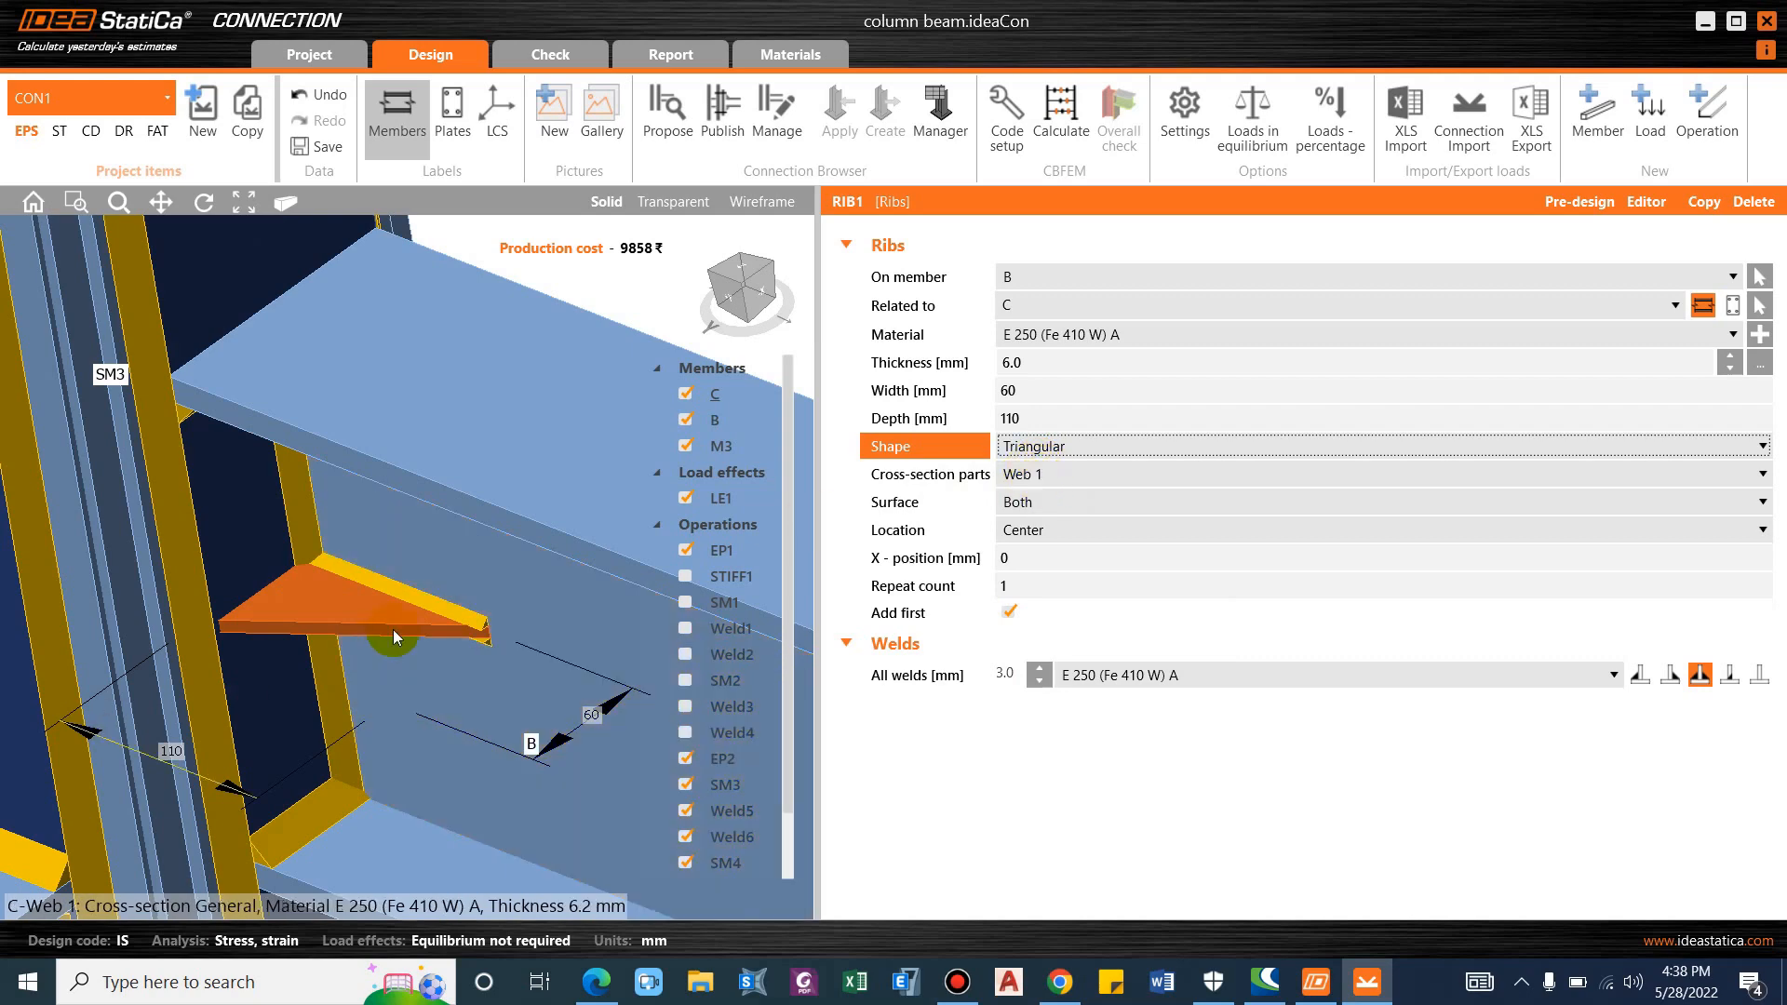
pyautogui.moveTo(418, 616); pyautogui.dragTo(501, 606, button='right')
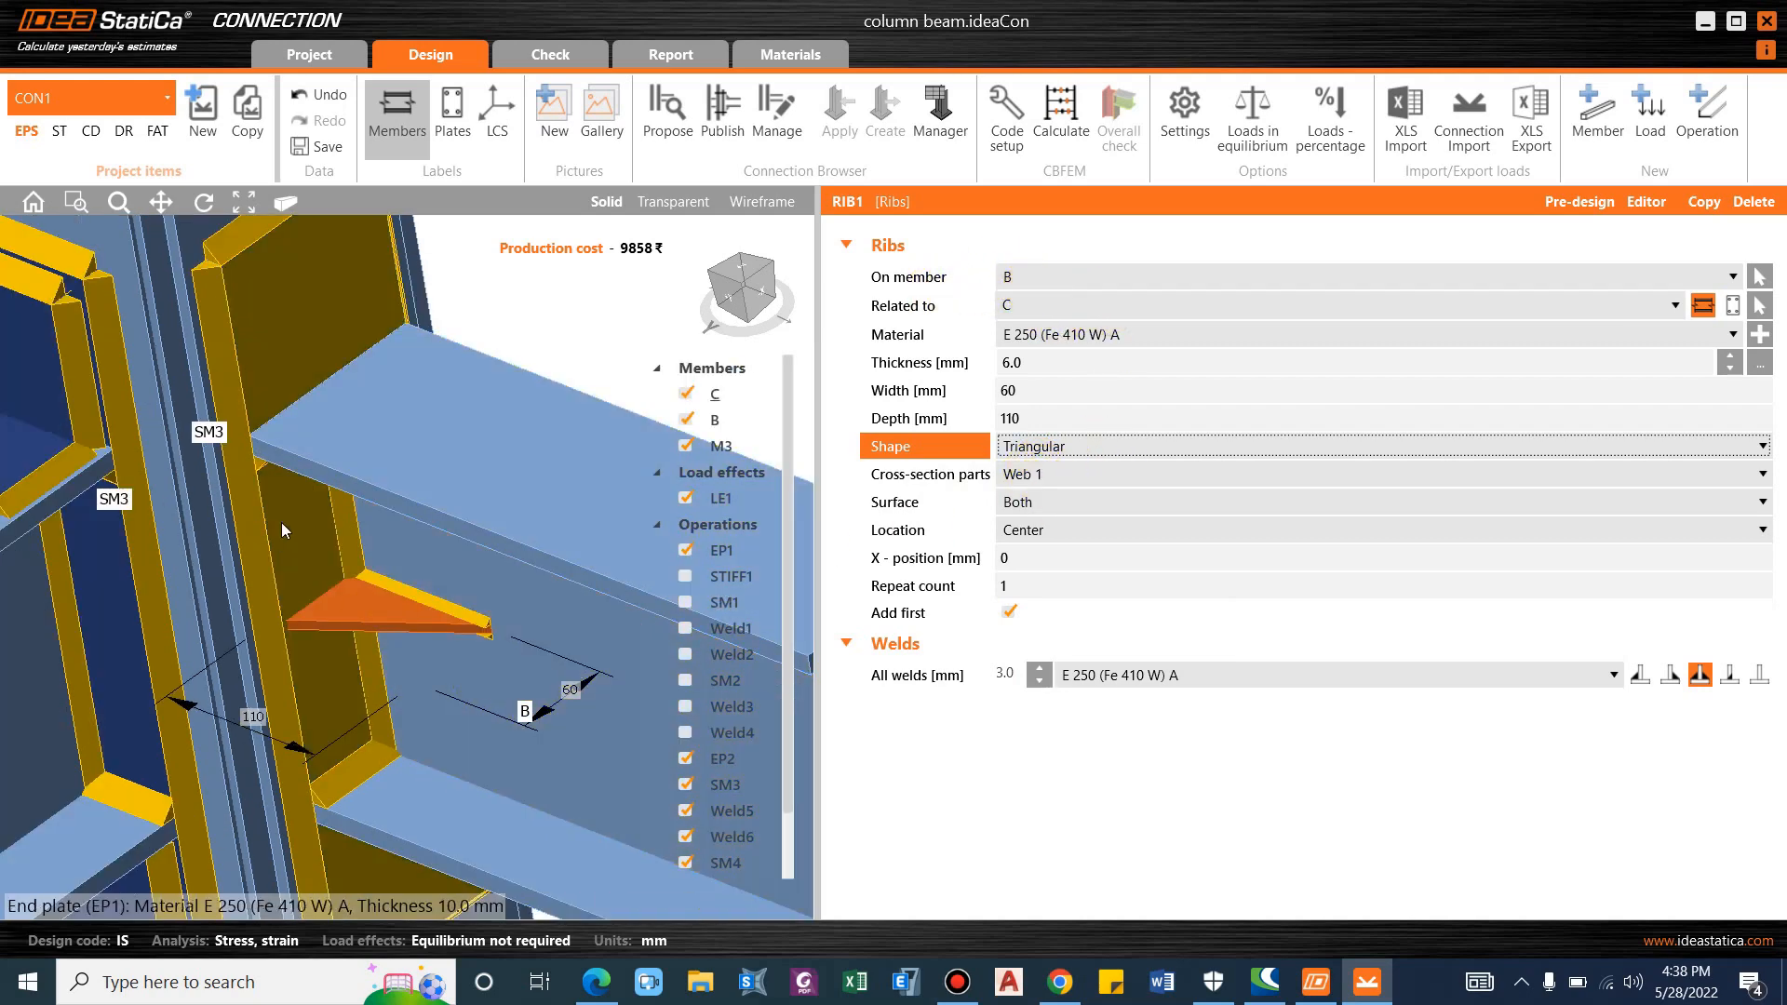
pyautogui.click(1116, 305)
pyautogui.click(1223, 330)
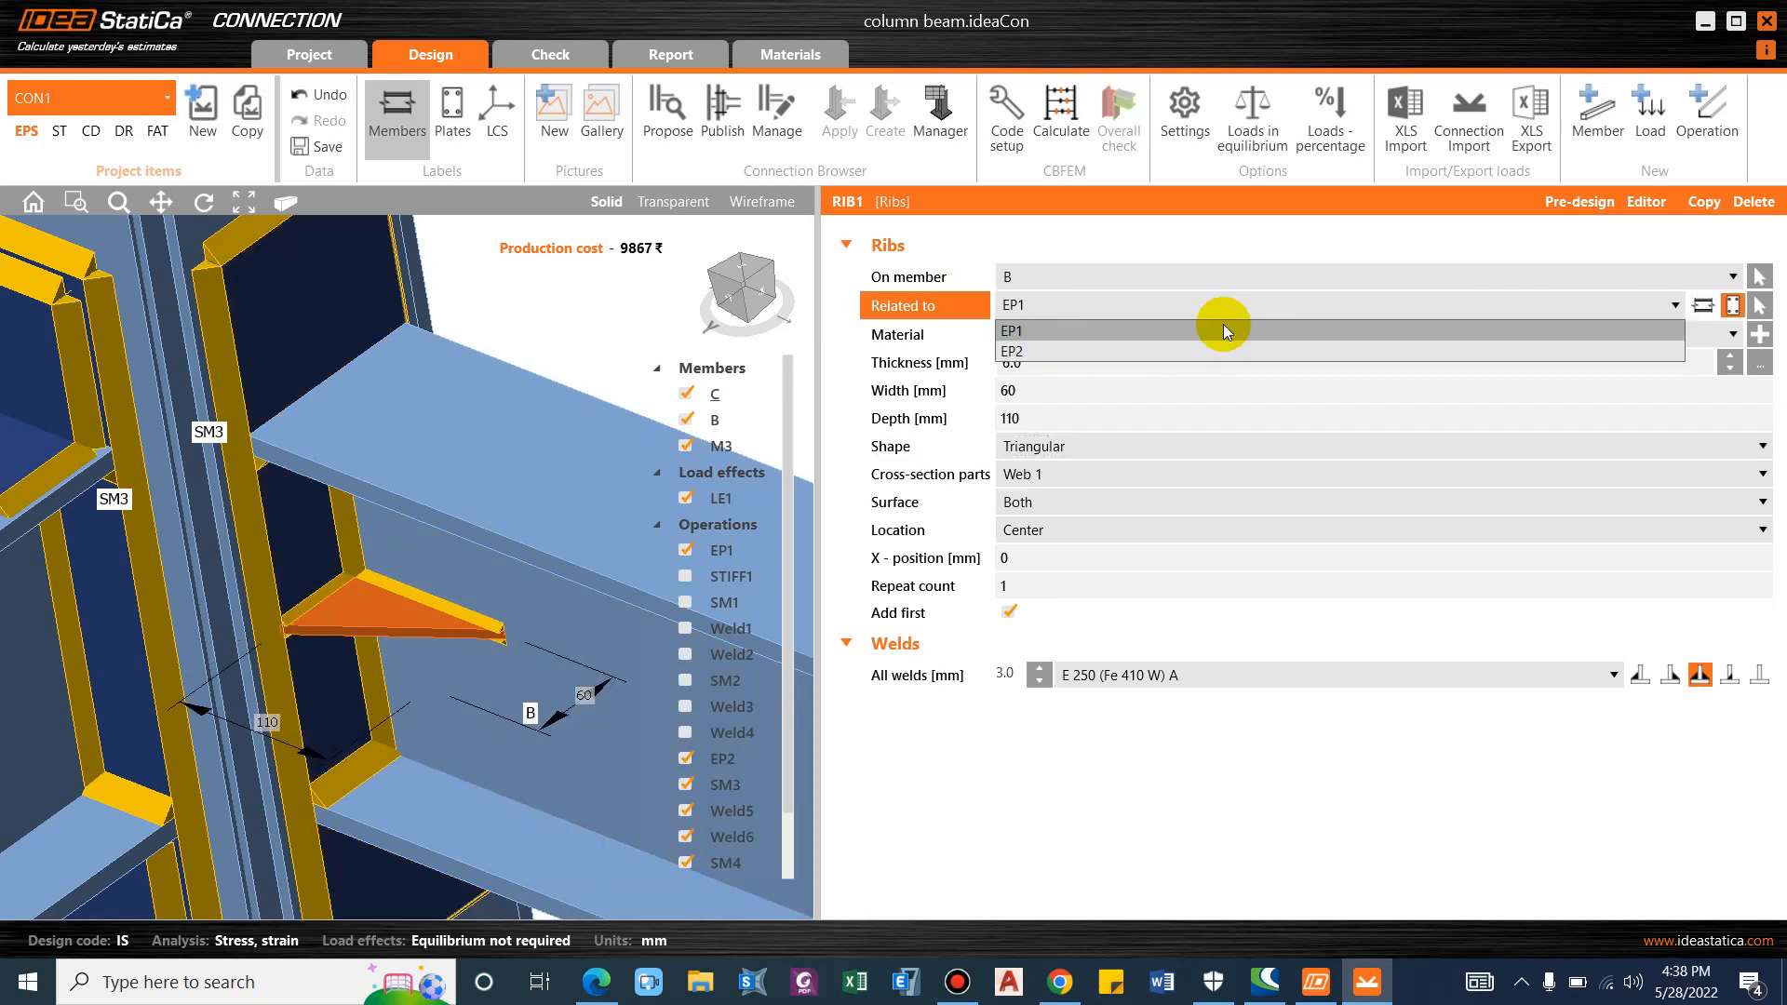
pyautogui.click(1137, 326)
pyautogui.click(1058, 370)
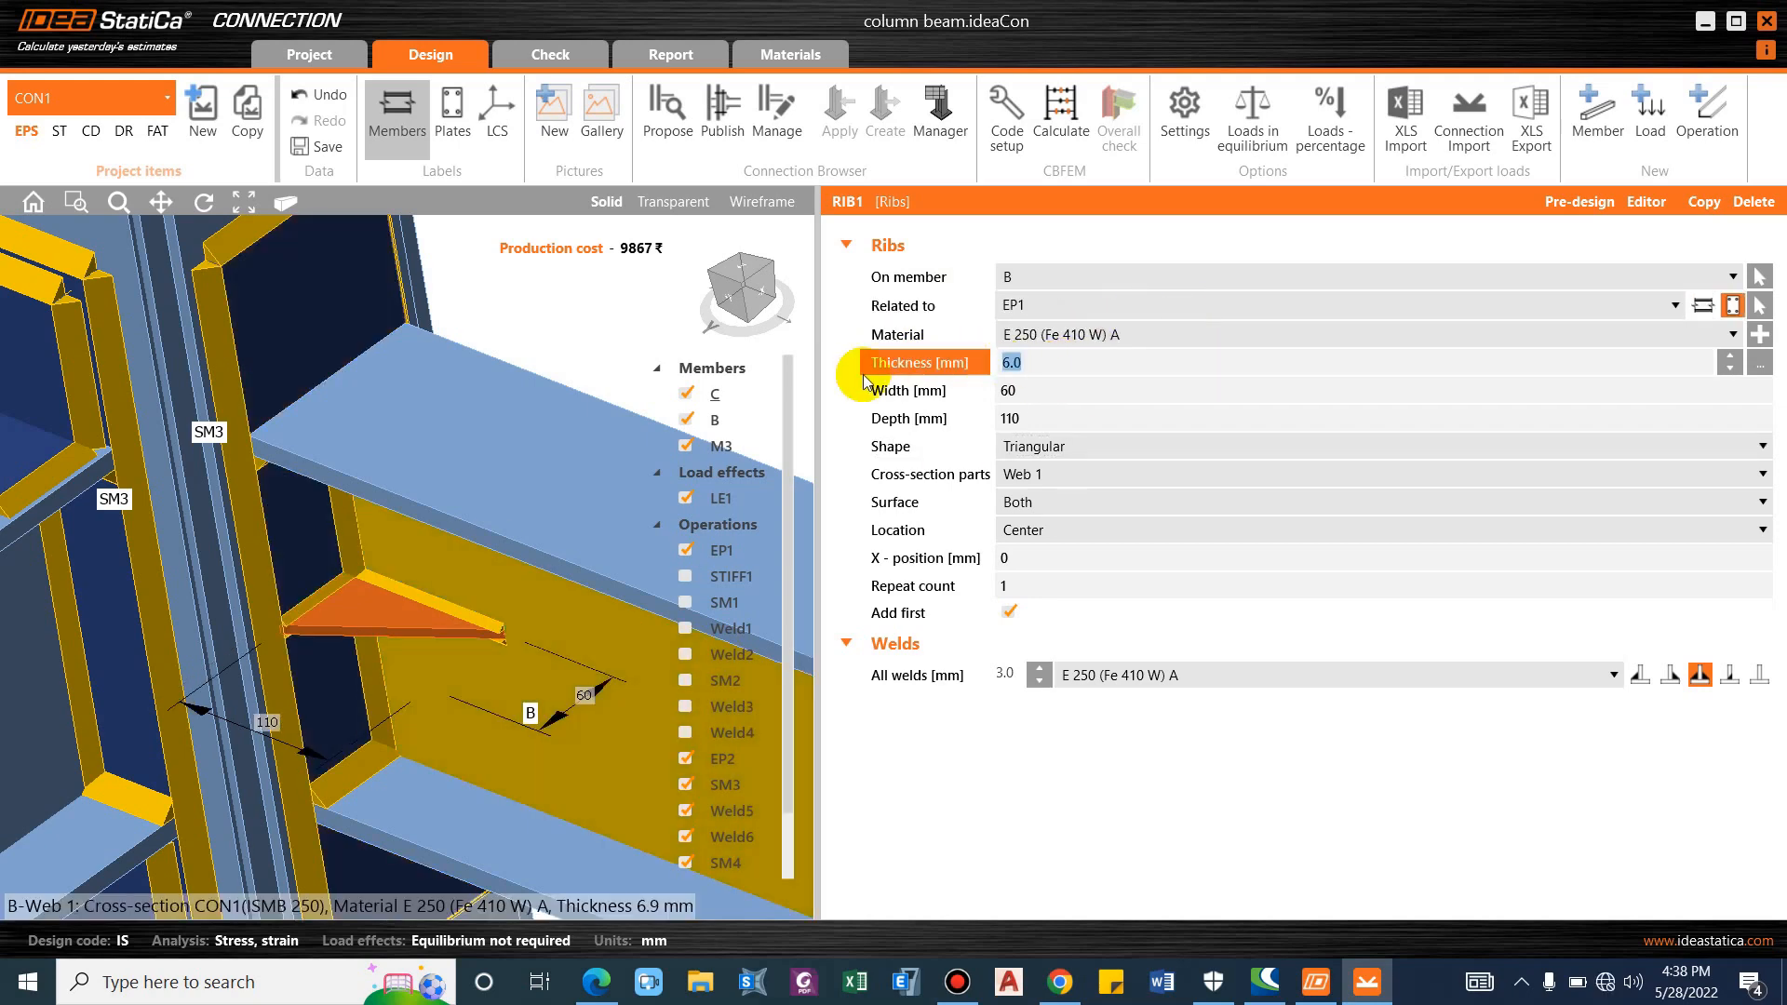
pyautogui.press('Tab')
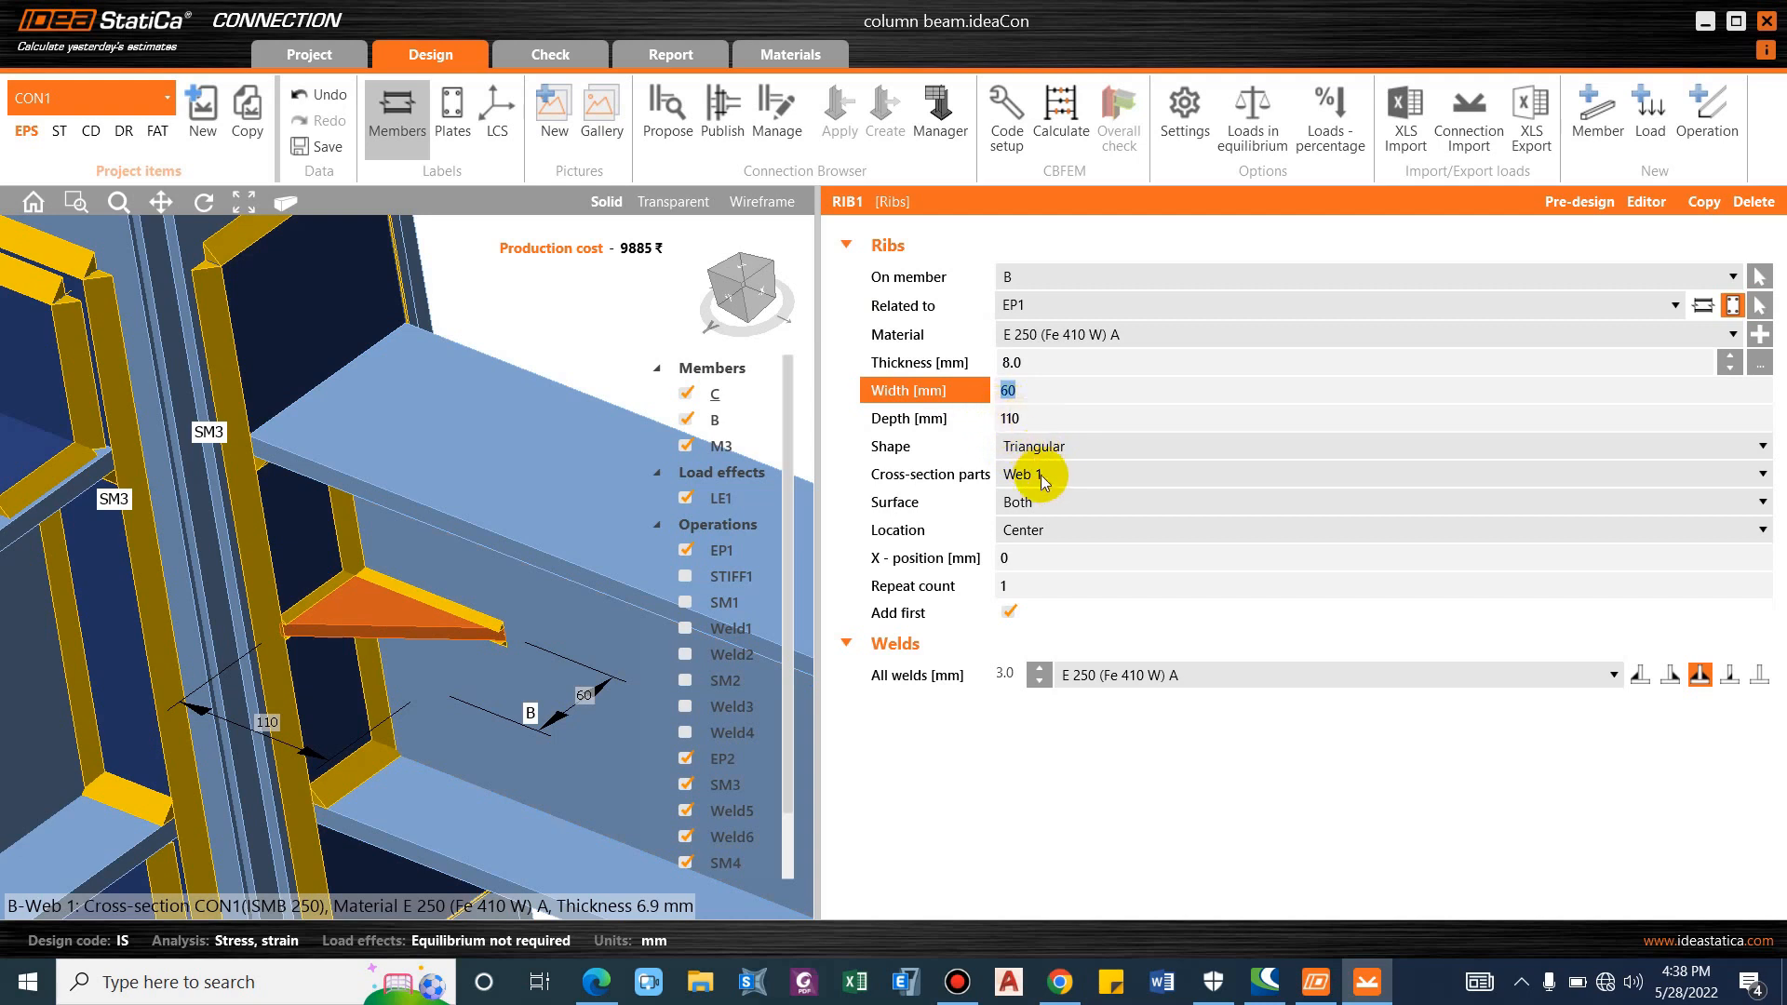
# Try the rectangular shape for the rib and set it back to triangular.
pyautogui.click(1038, 454)
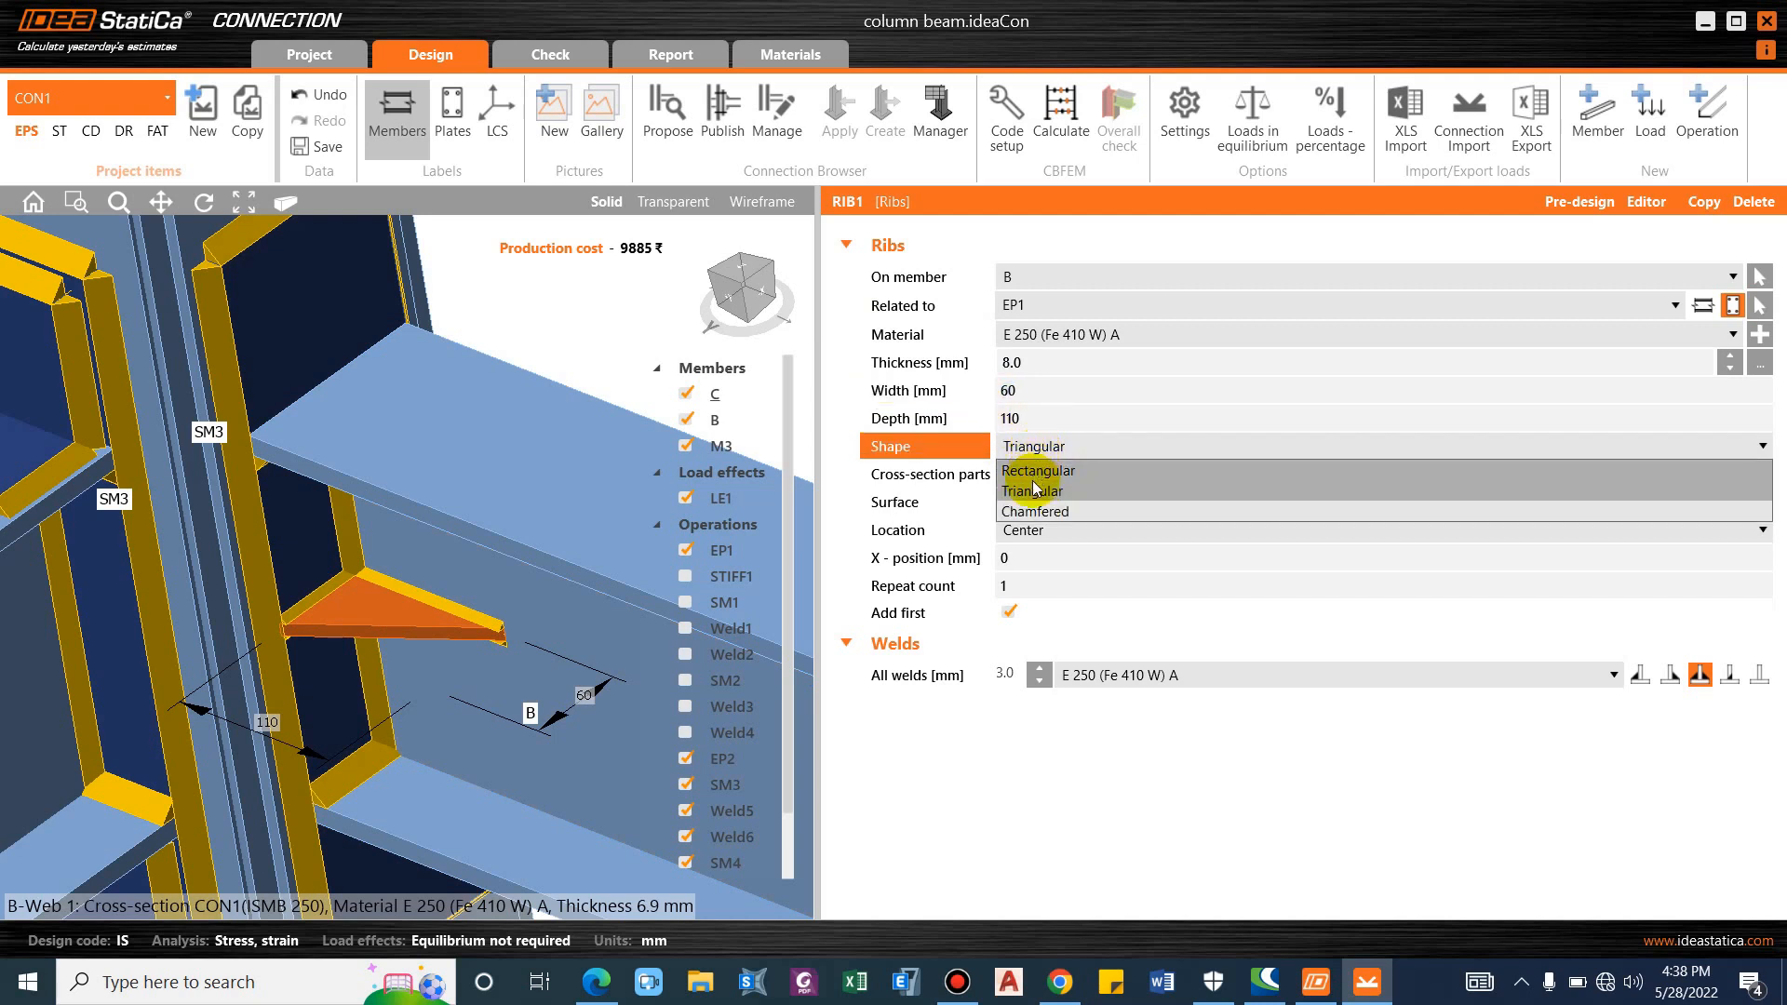
pyautogui.click(1050, 473)
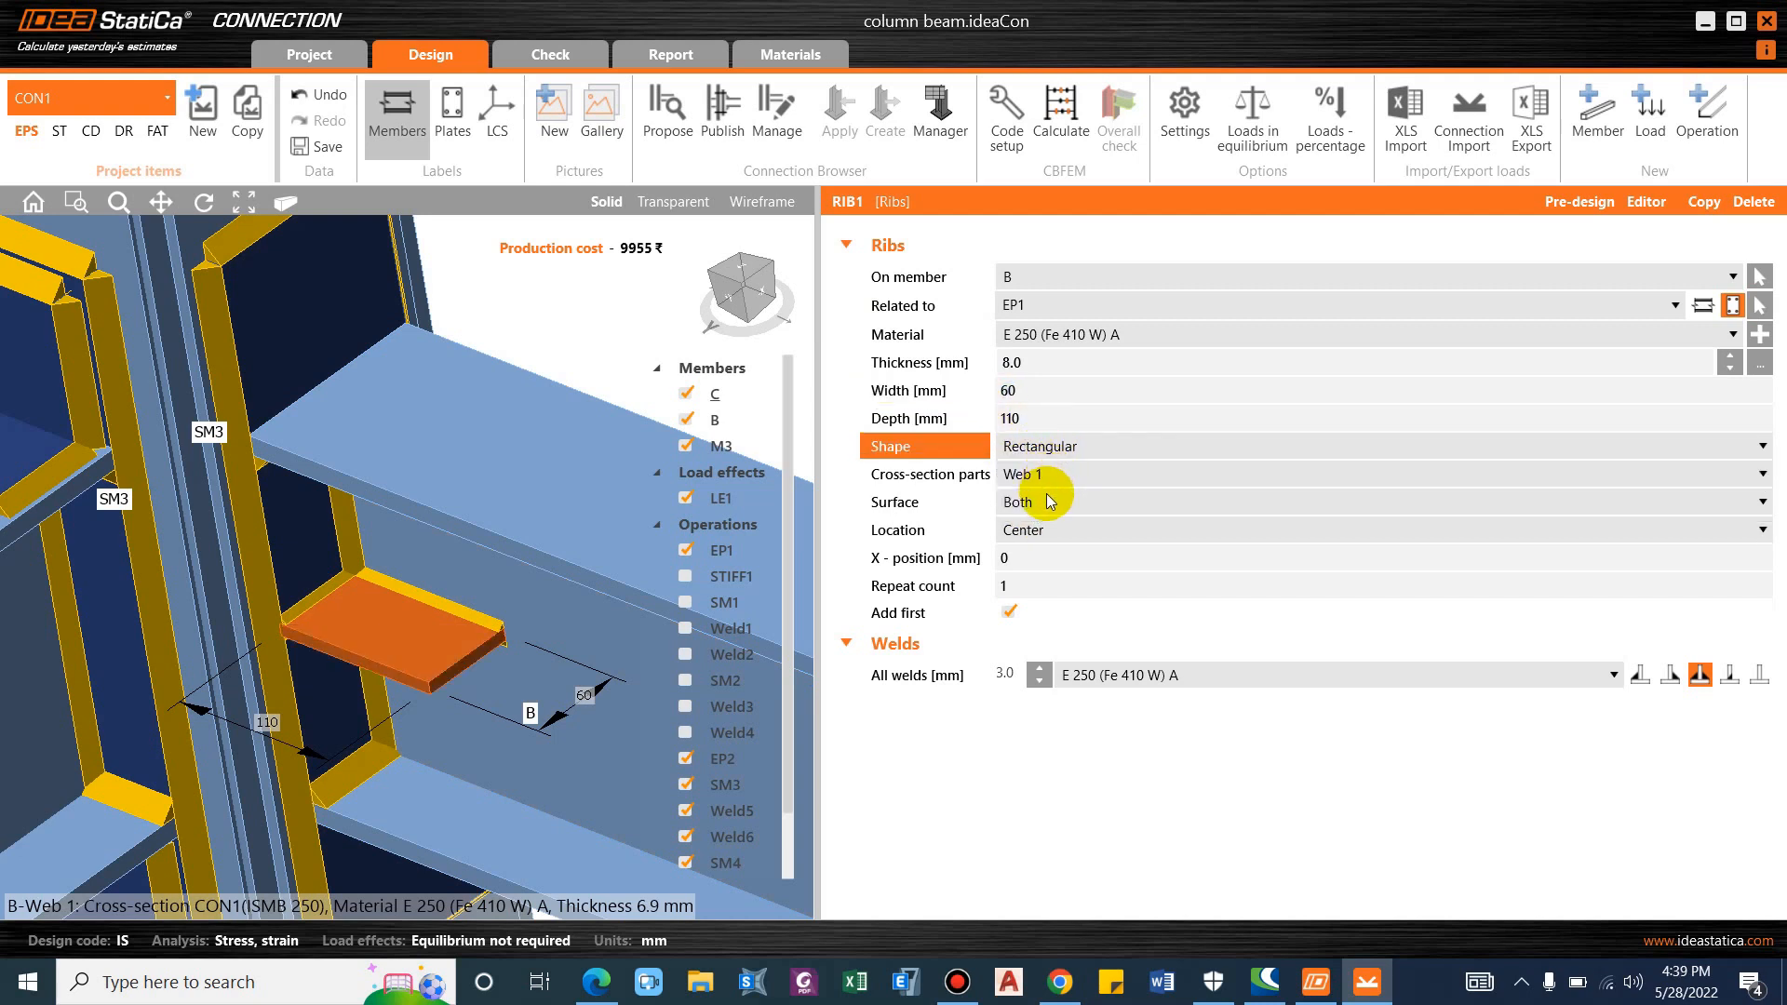
pyautogui.click(1062, 448)
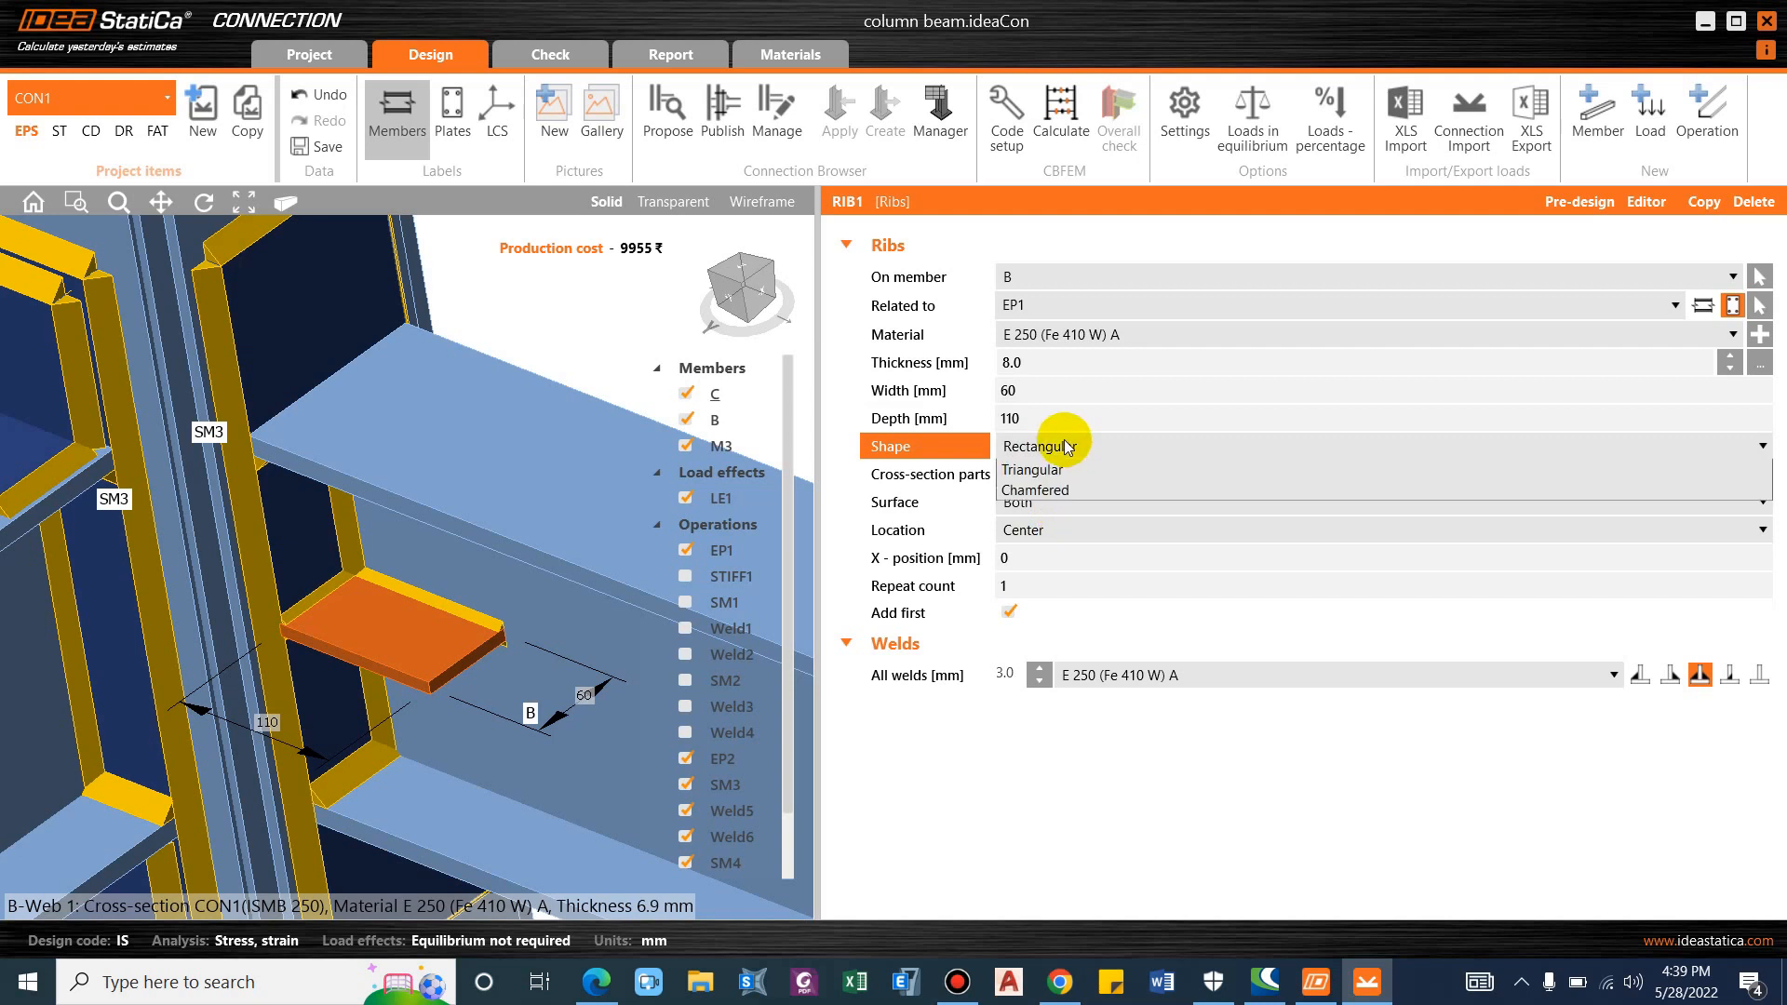
pyautogui.click(1033, 491)
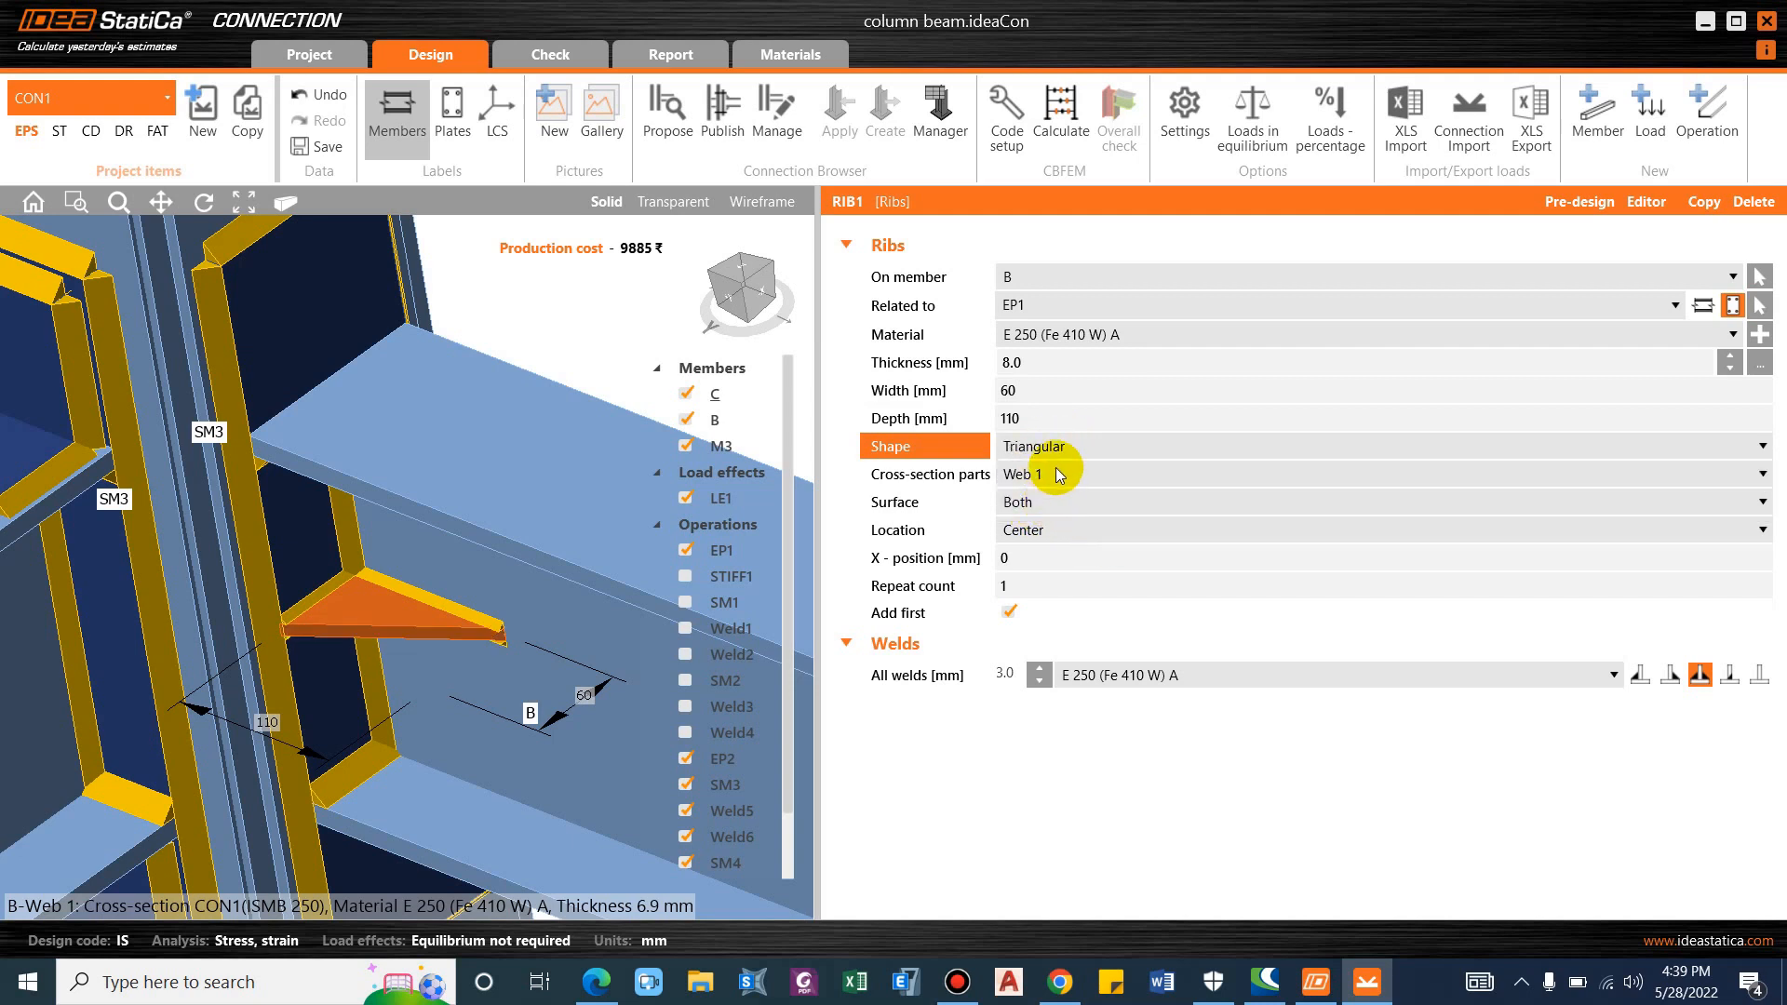
# Review the rib's surface and location options and inspect the rib on both sides of beam B's web.
pyautogui.click(1046, 500)
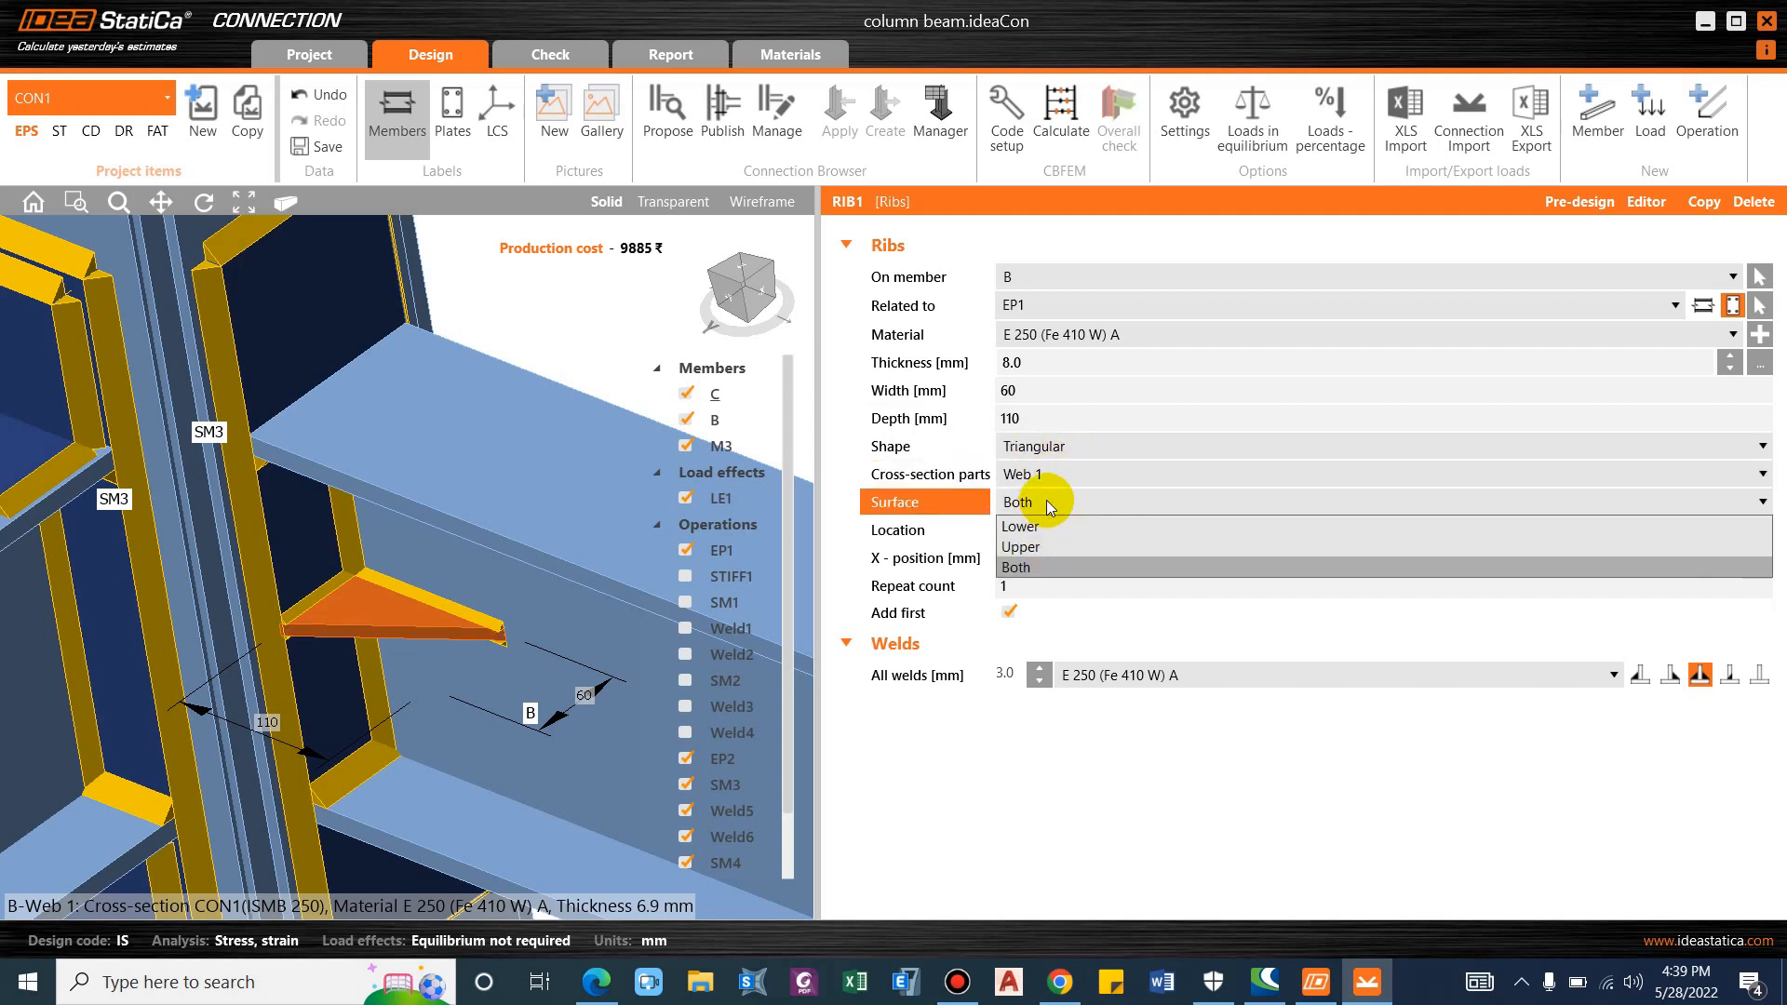
pyautogui.click(1046, 499)
pyautogui.scroll(-3, 306, 610)
pyautogui.moveTo(486, 606); pyautogui.dragTo(444, 573, button='right')
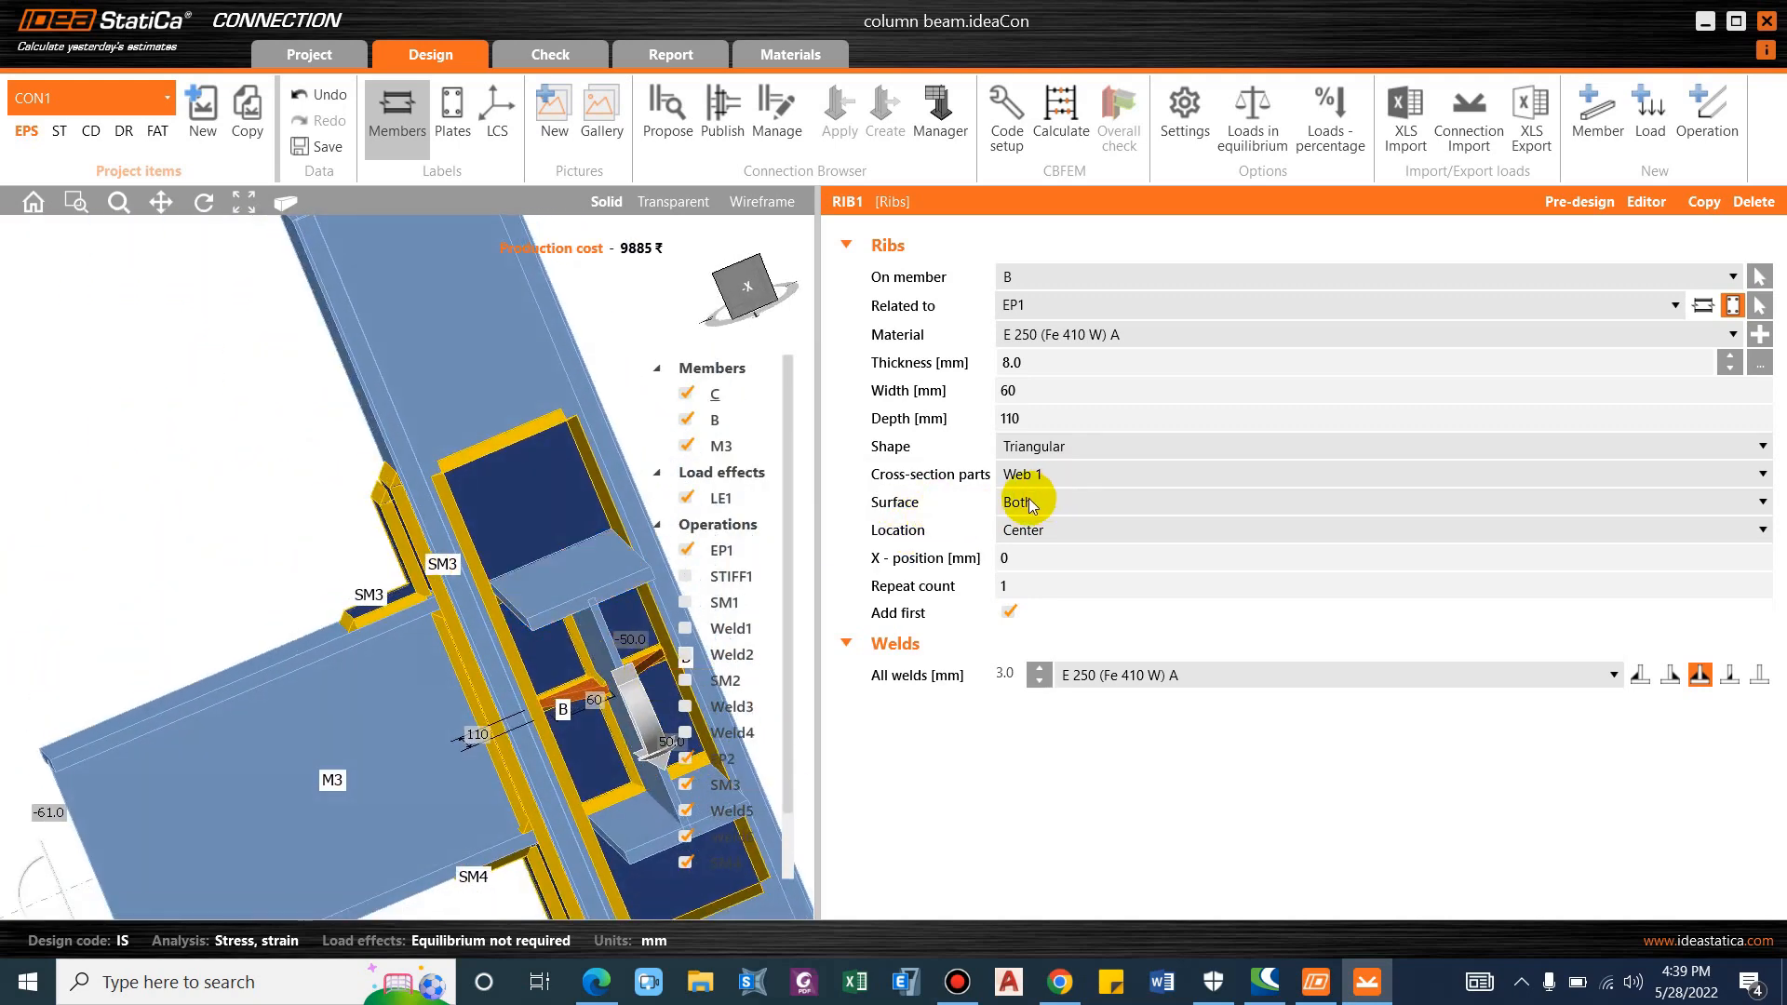
pyautogui.moveTo(337, 570); pyautogui.dragTo(171, 550, button='middle')
pyautogui.moveTo(352, 616); pyautogui.dragTo(744, 577, button='right')
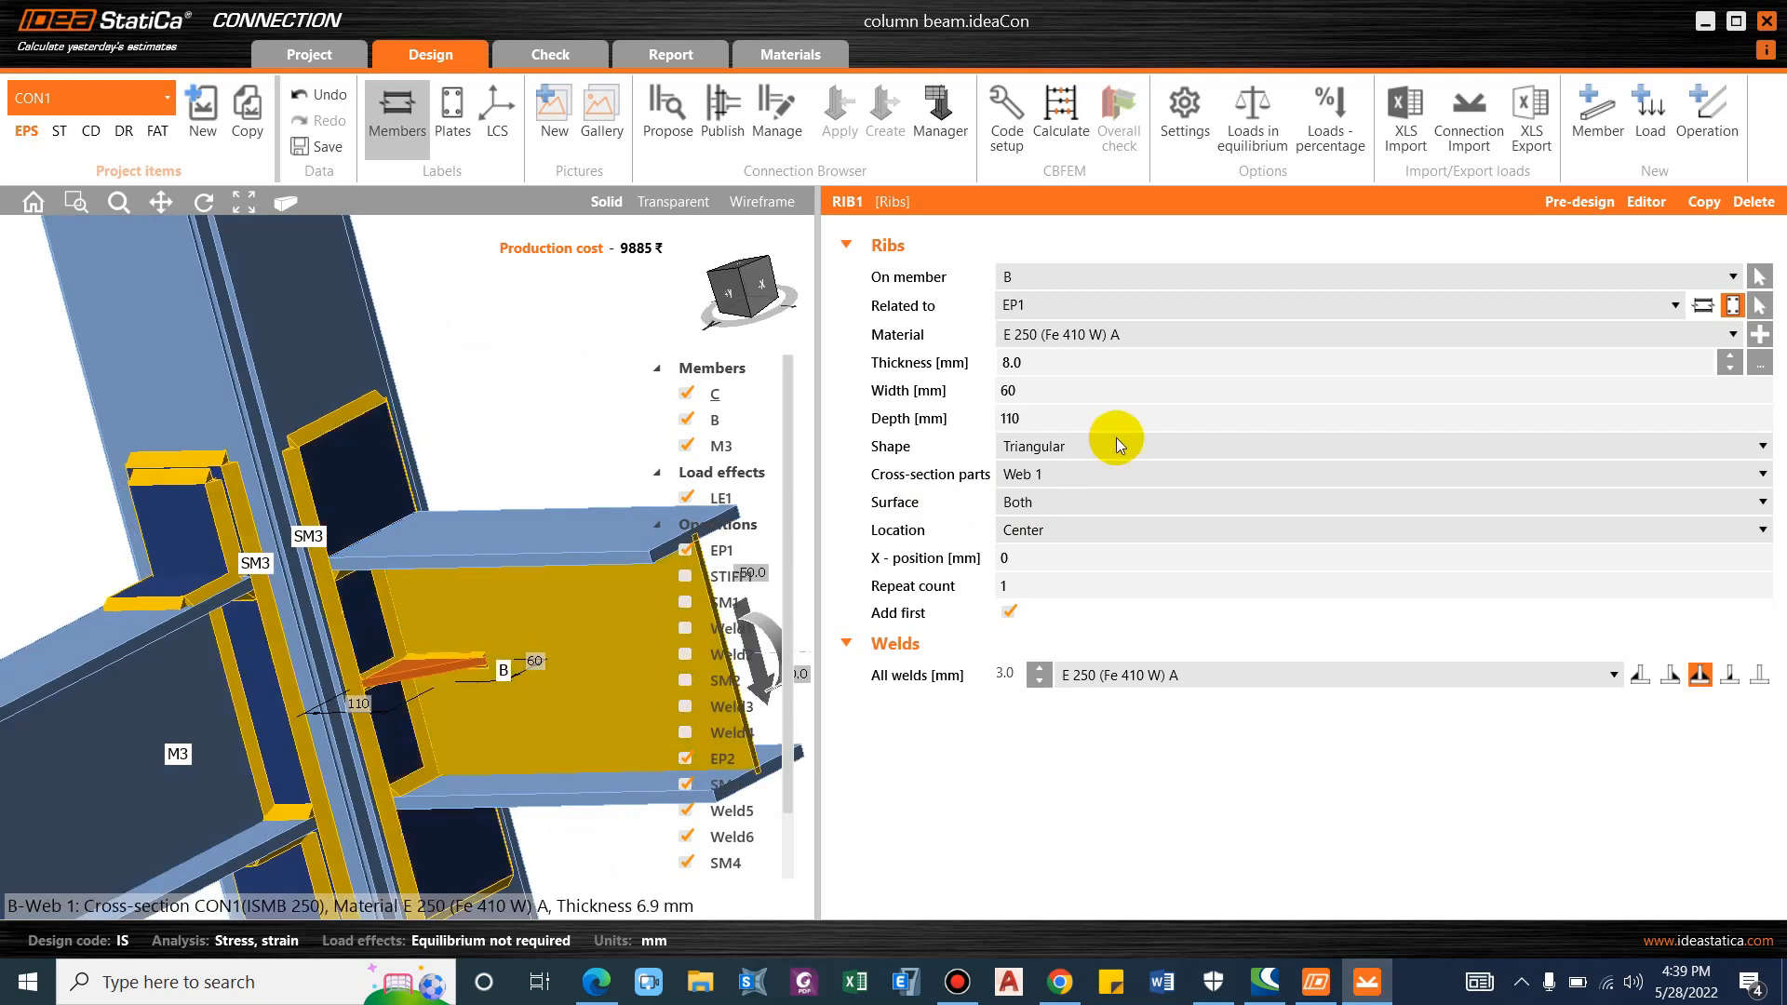
pyautogui.click(1042, 534)
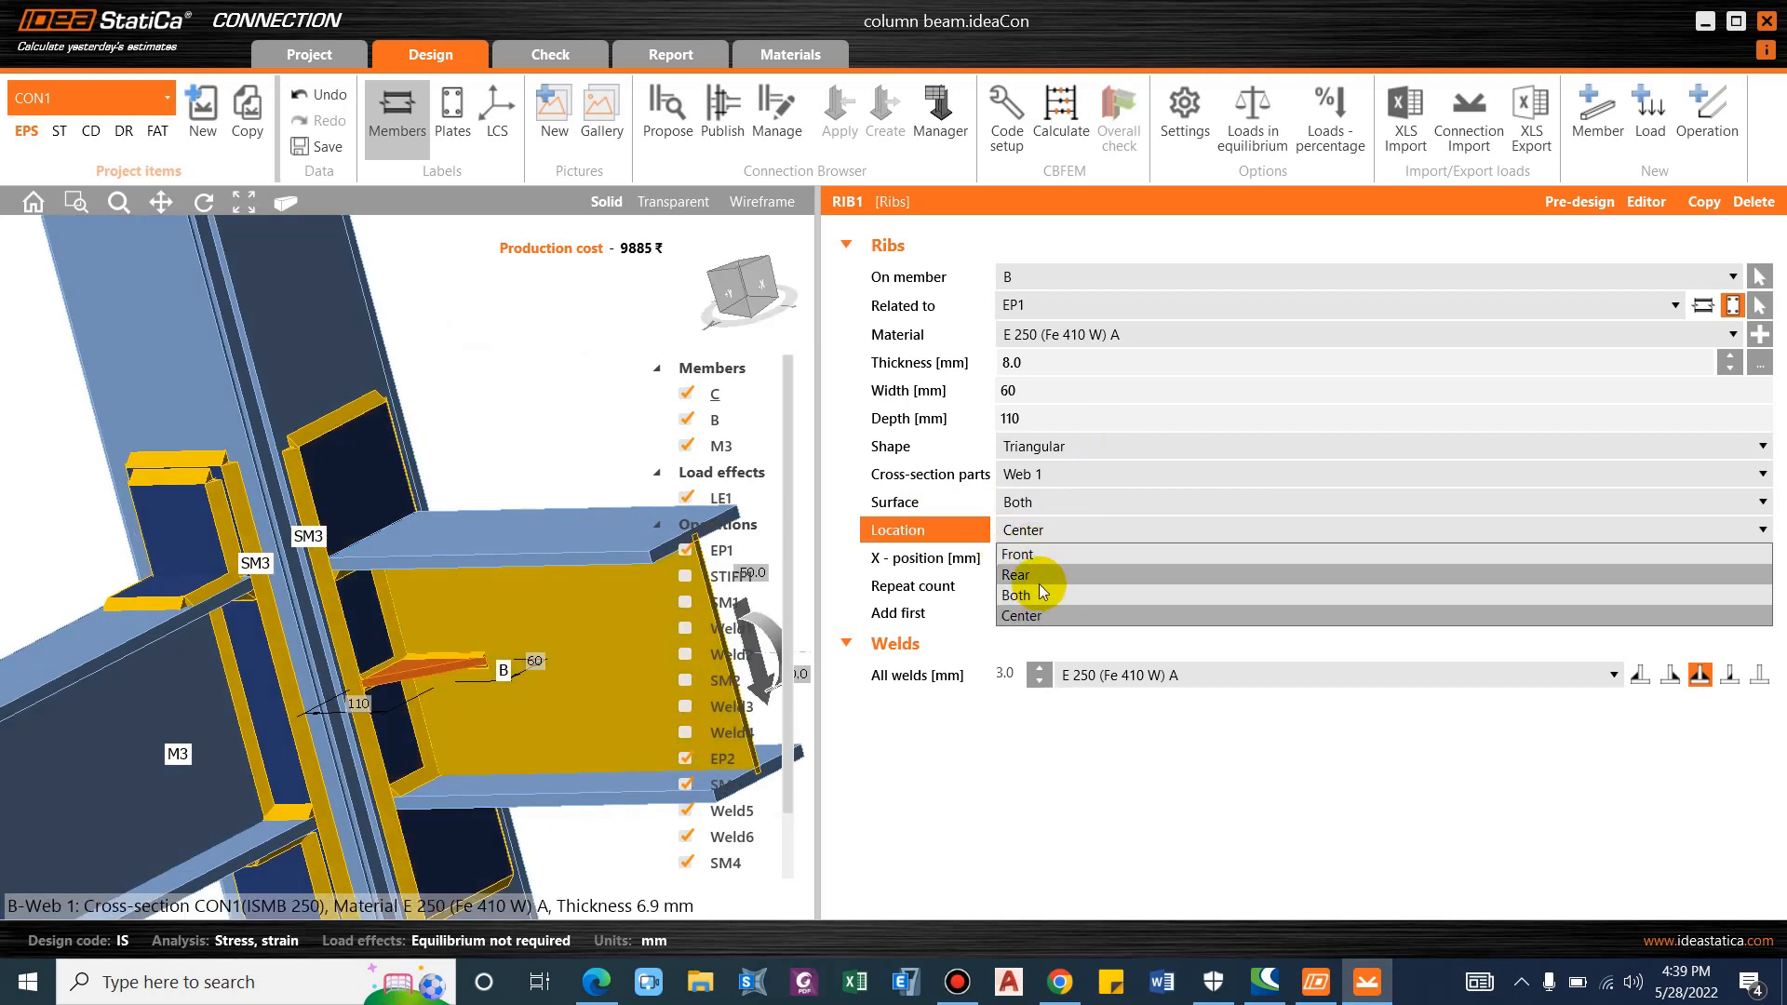
pyautogui.click(1040, 614)
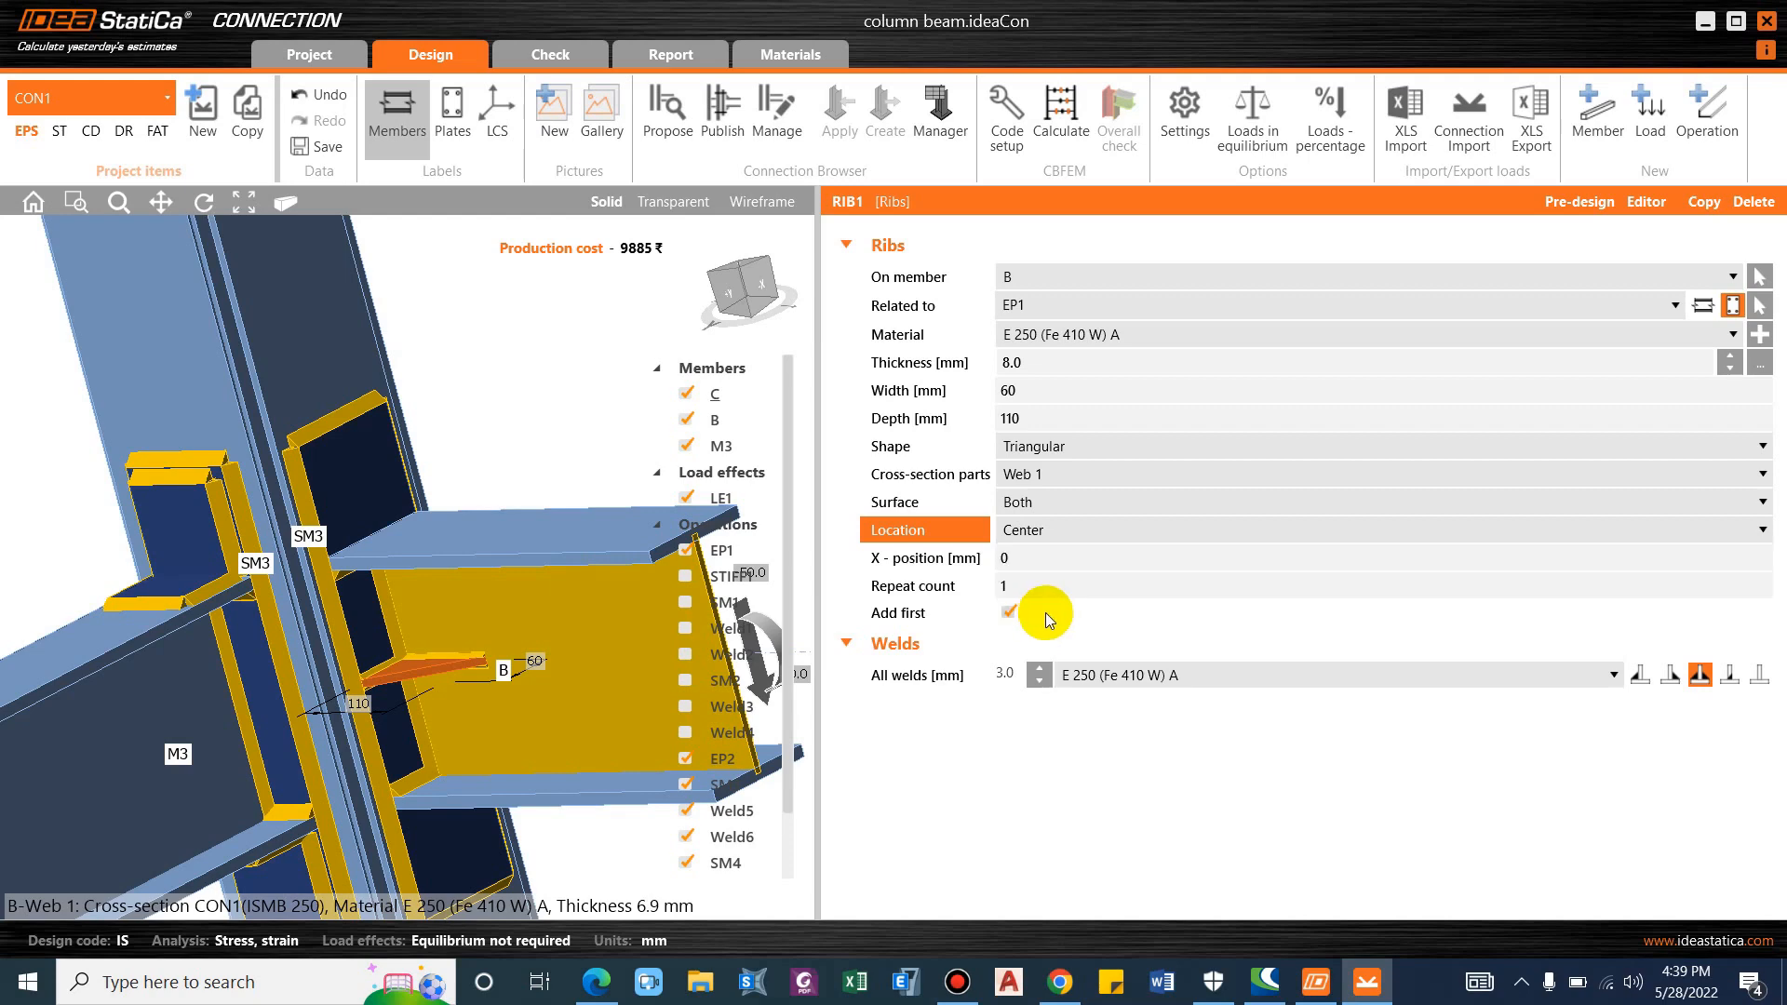
pyautogui.moveTo(389, 704); pyautogui.dragTo(322, 656, button='middle')
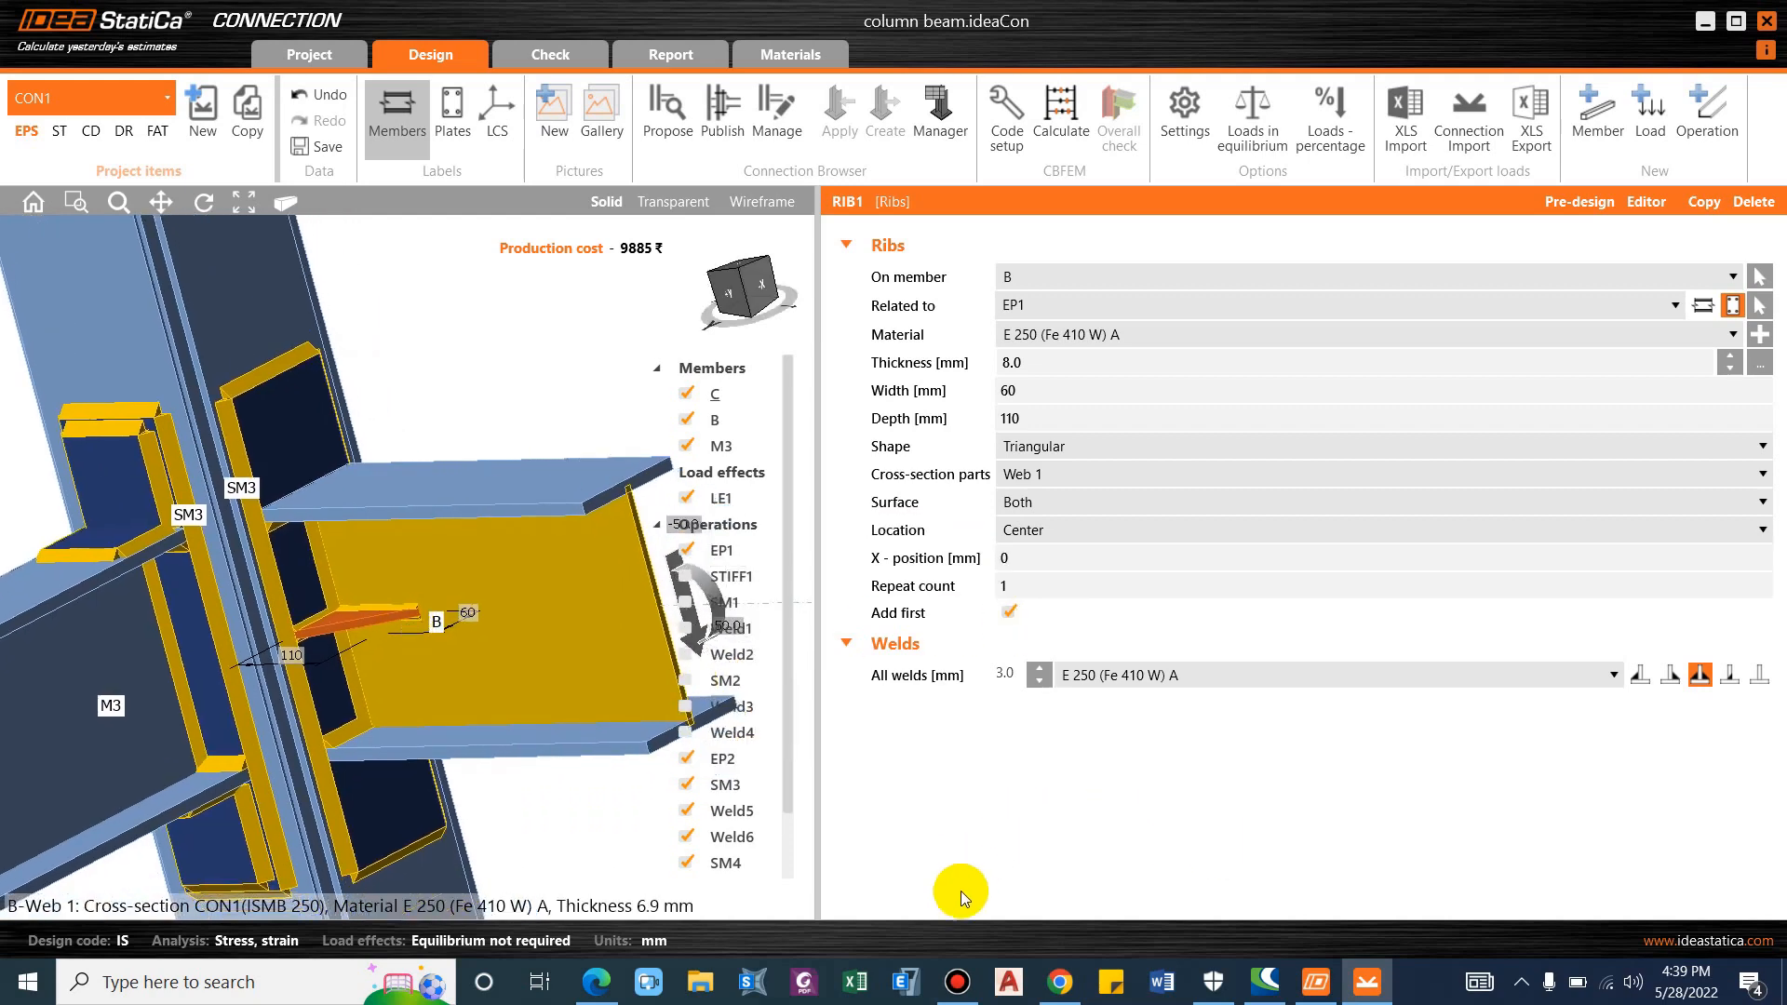
# Check the built-up column photo in the Edge browser, return to IDEA StatiCa and set the rib's repeat count to 2.
pyautogui.click(620, 981)
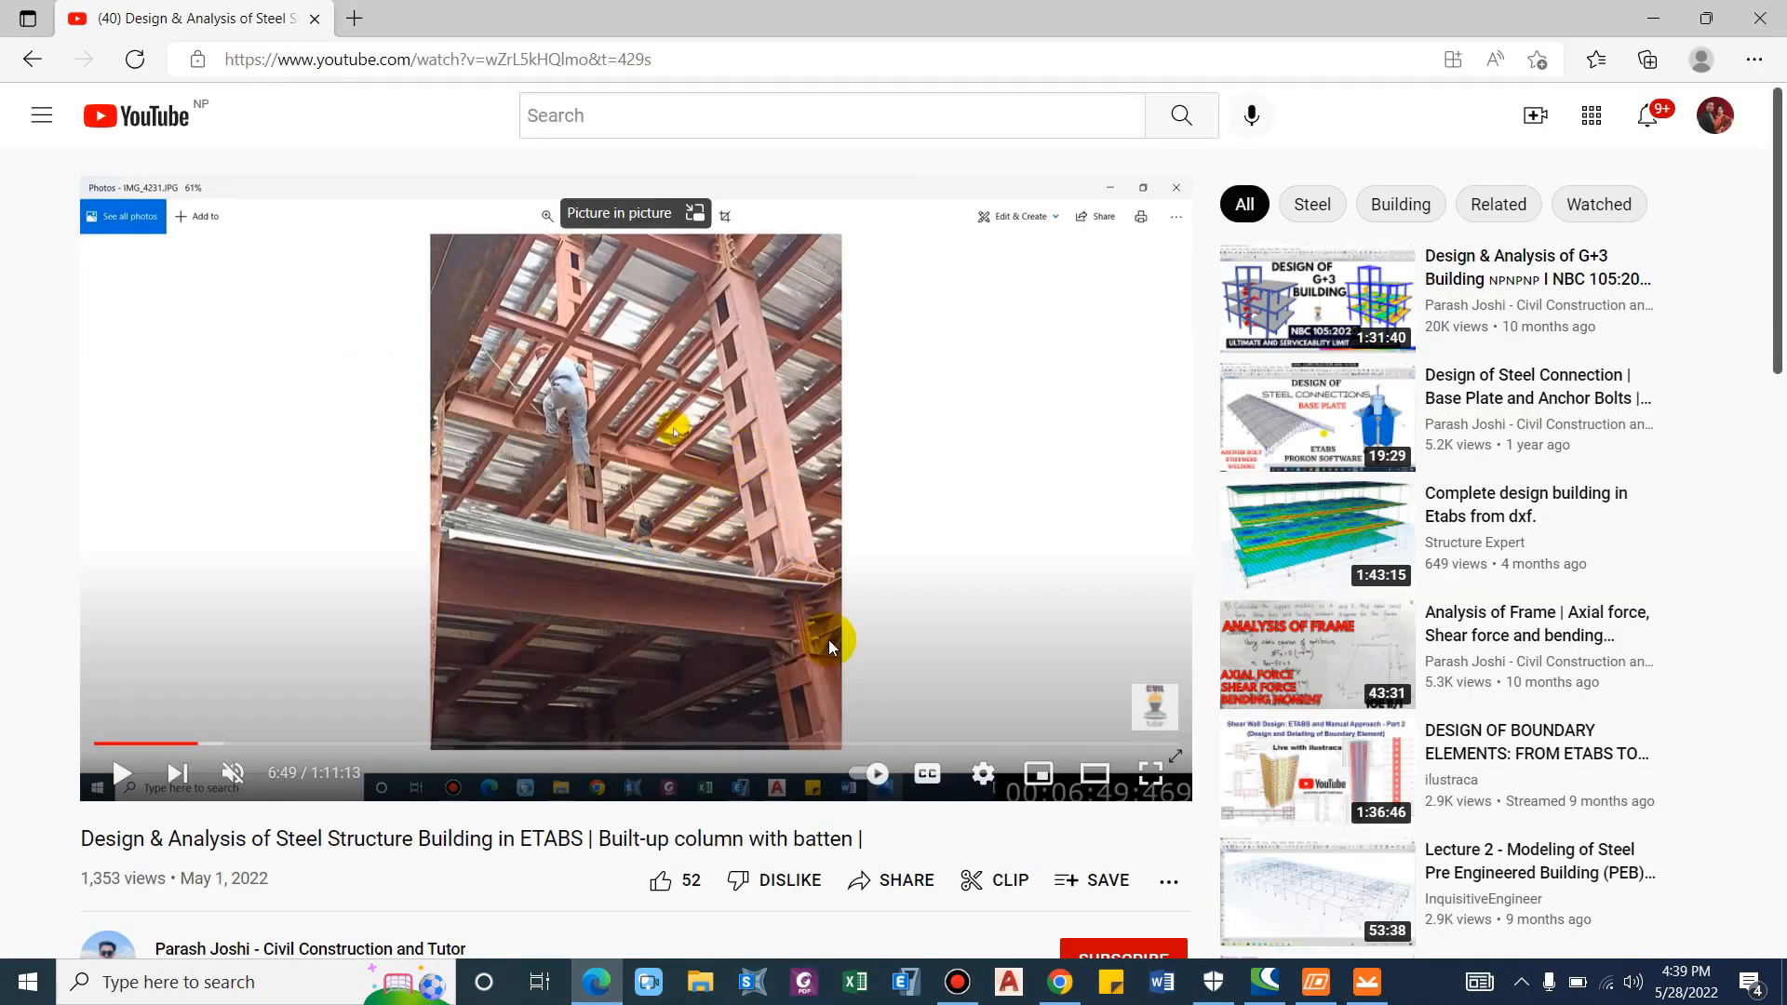
pyautogui.click(1654, 17)
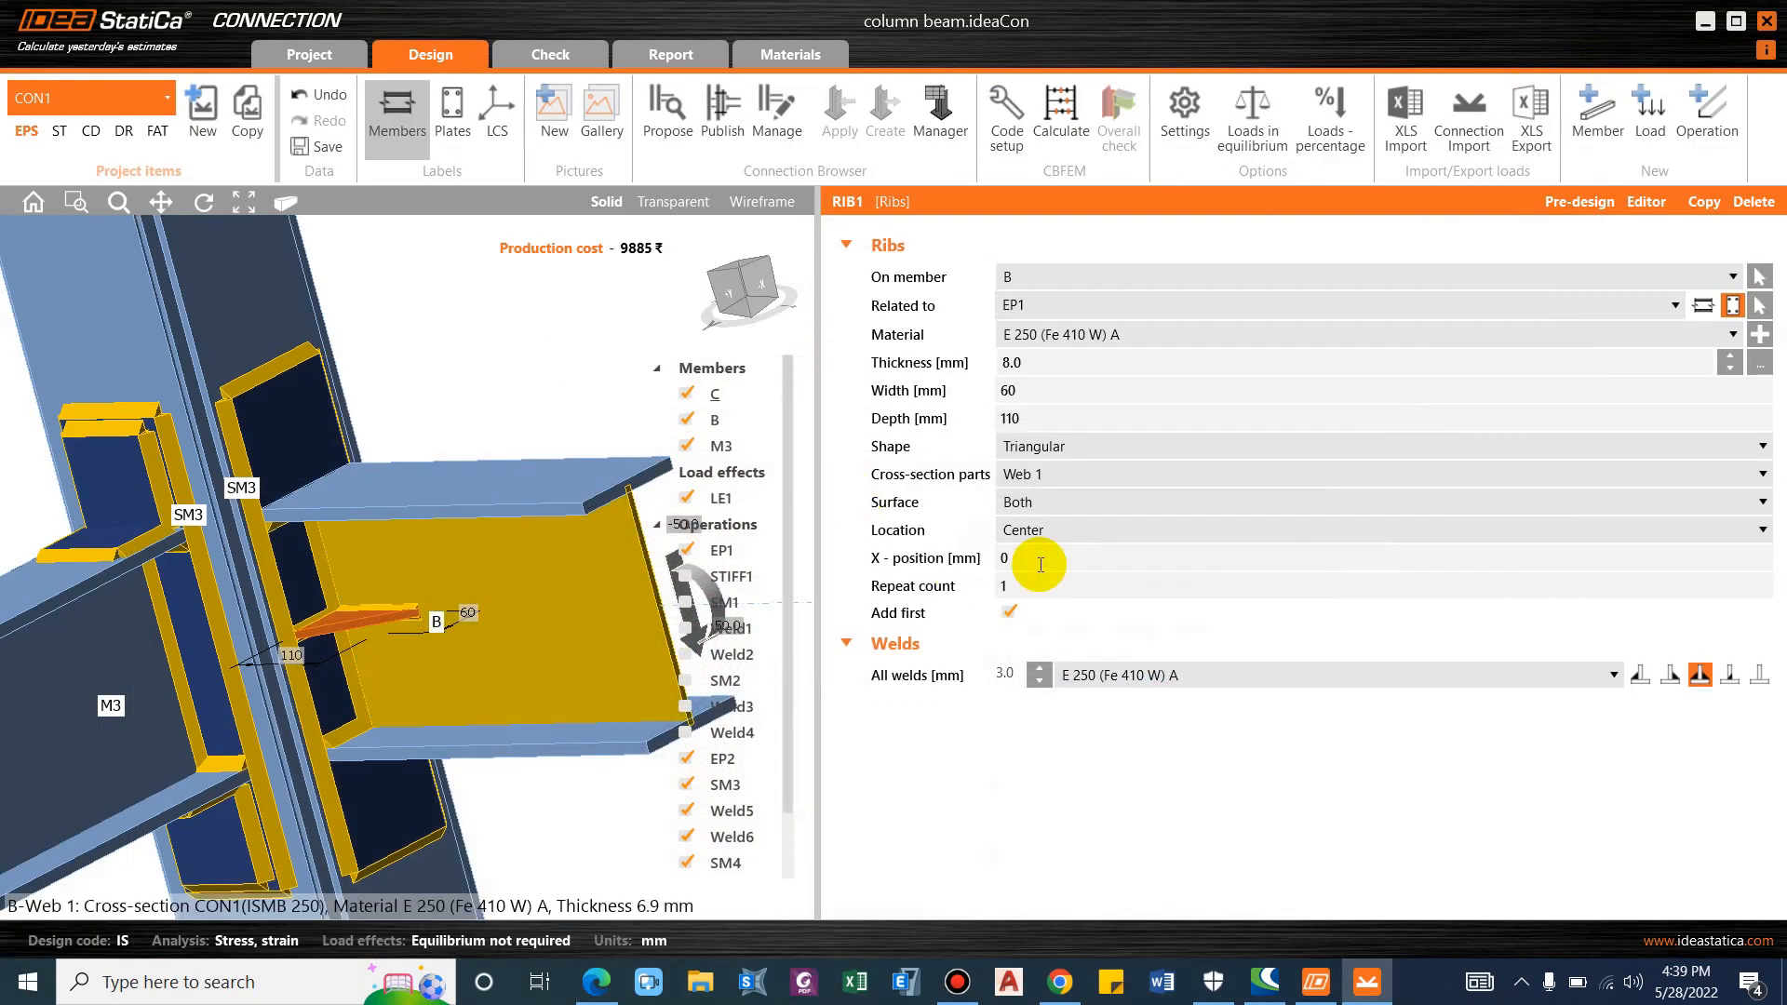
pyautogui.click(959, 592)
pyautogui.write('2')
pyautogui.press('Tab')
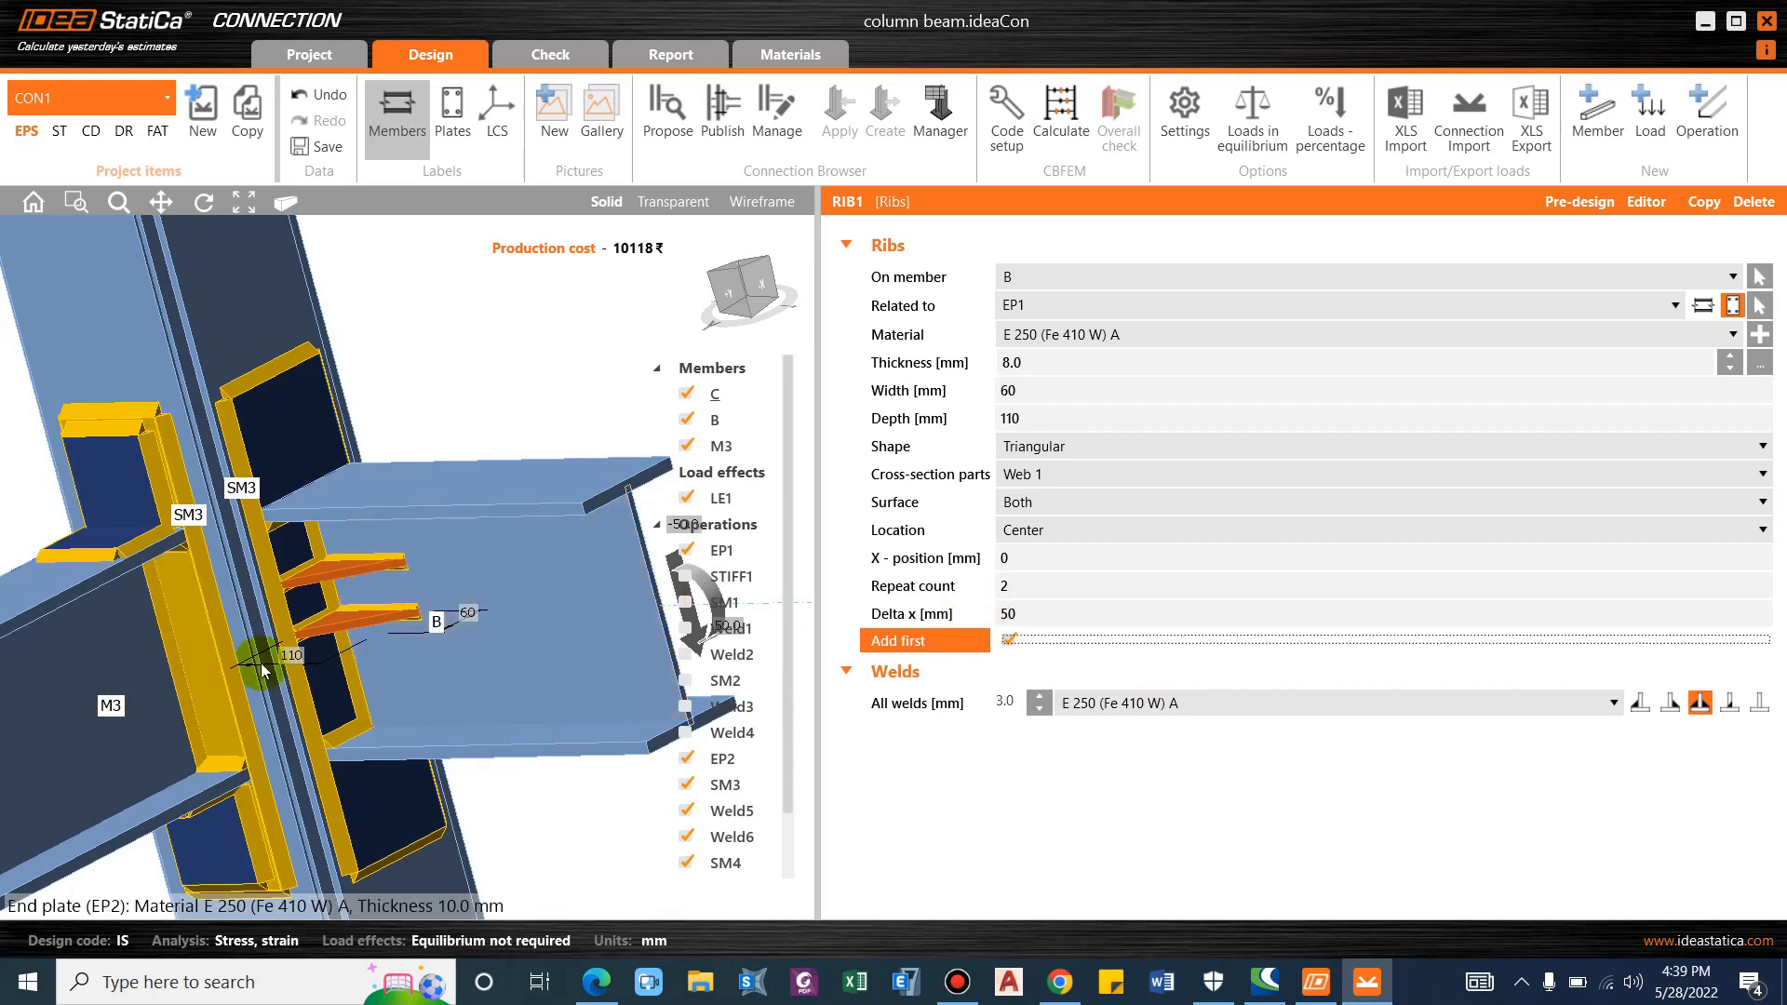
# Try an X-position of 30 mm for the two ribs and set it to -30 mm instead.
pyautogui.click(1032, 566)
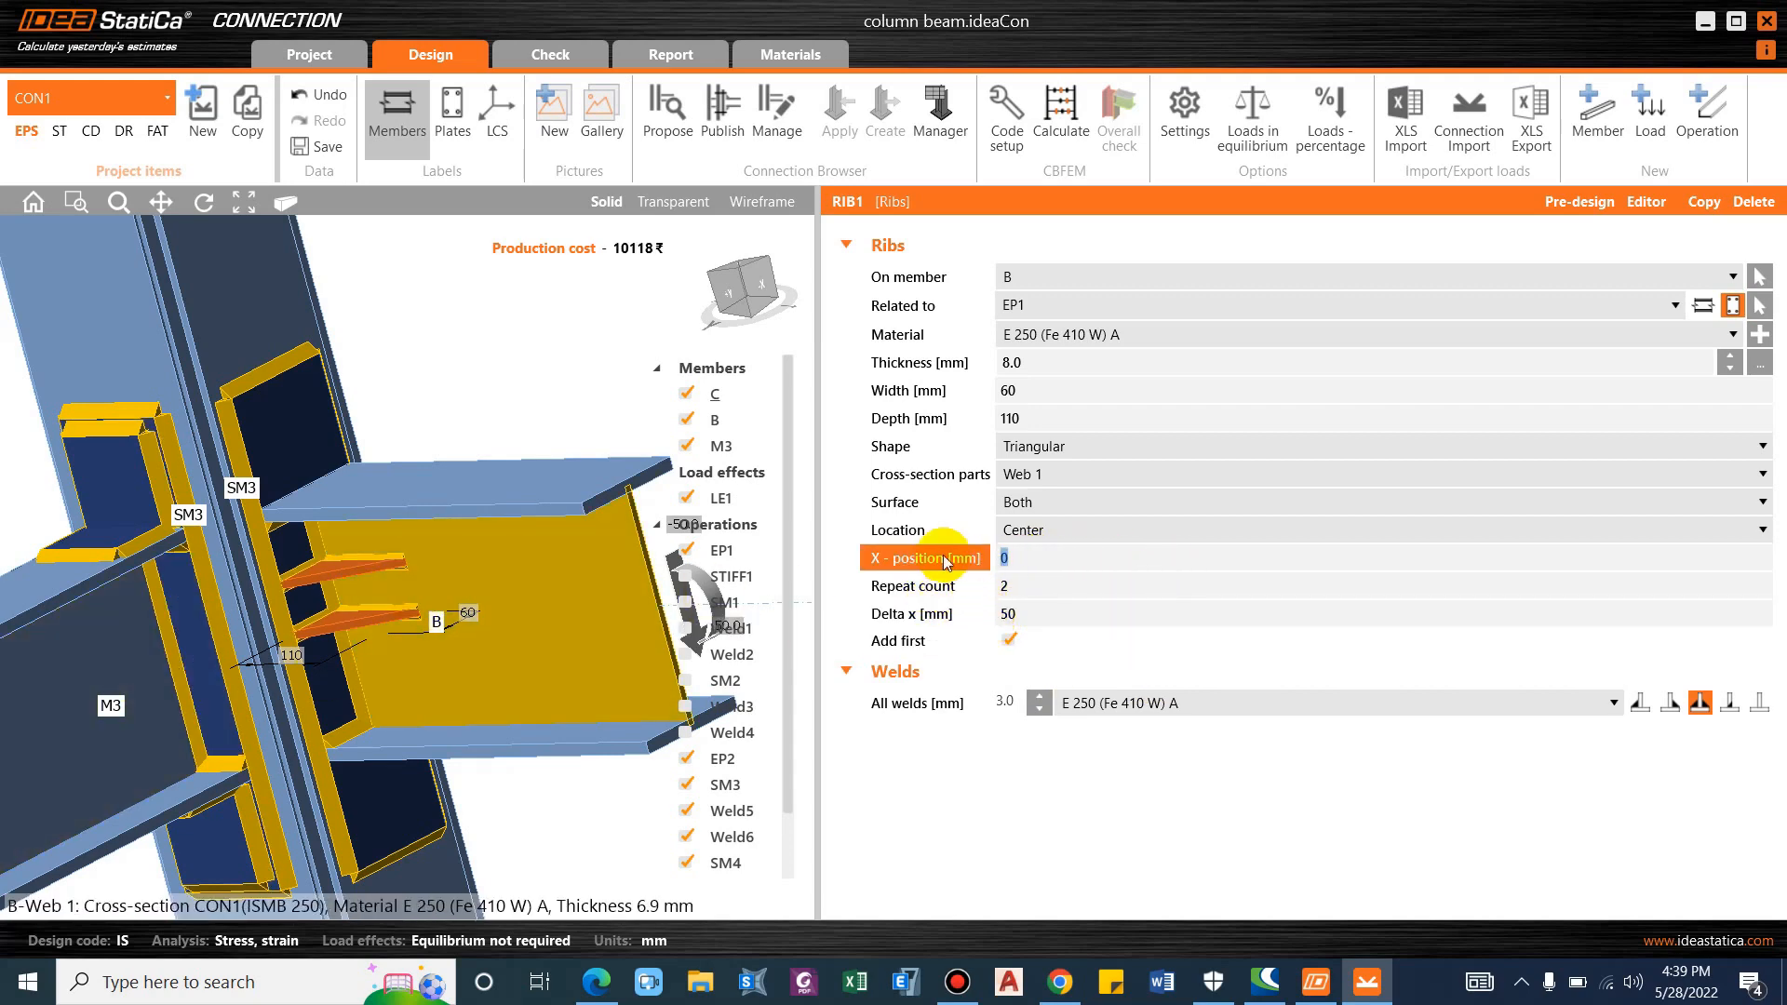
pyautogui.click(1036, 578)
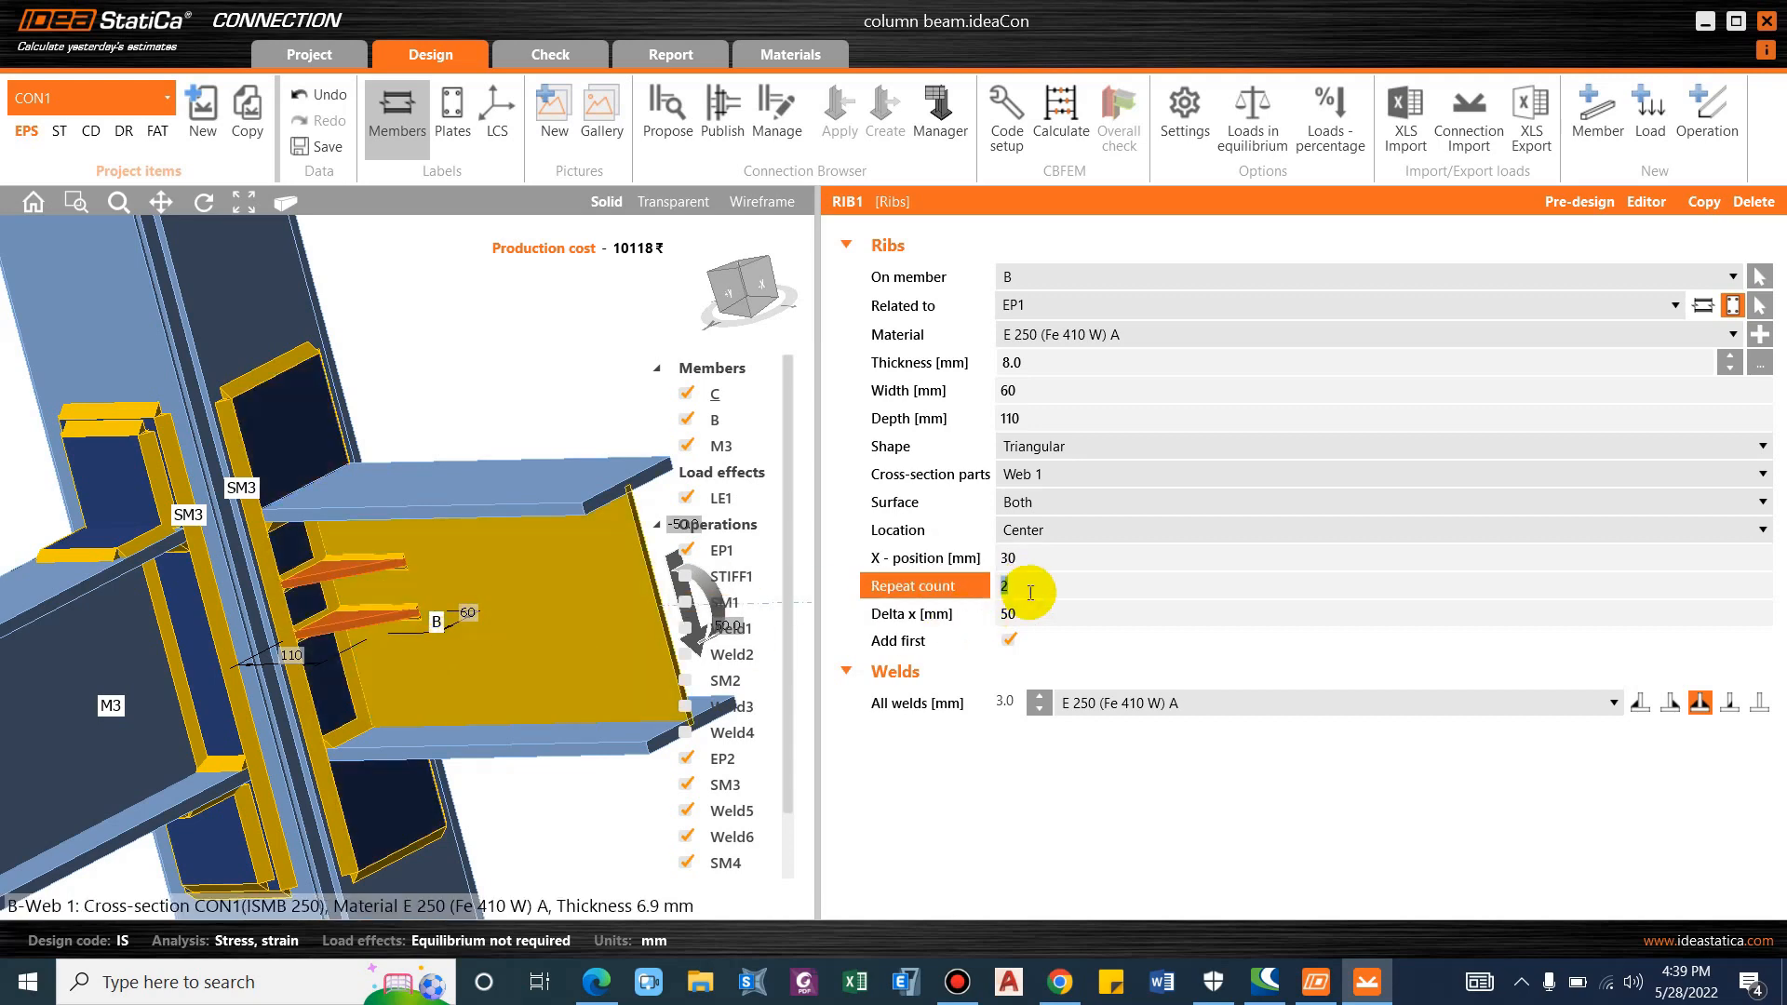
pyautogui.click(1014, 559)
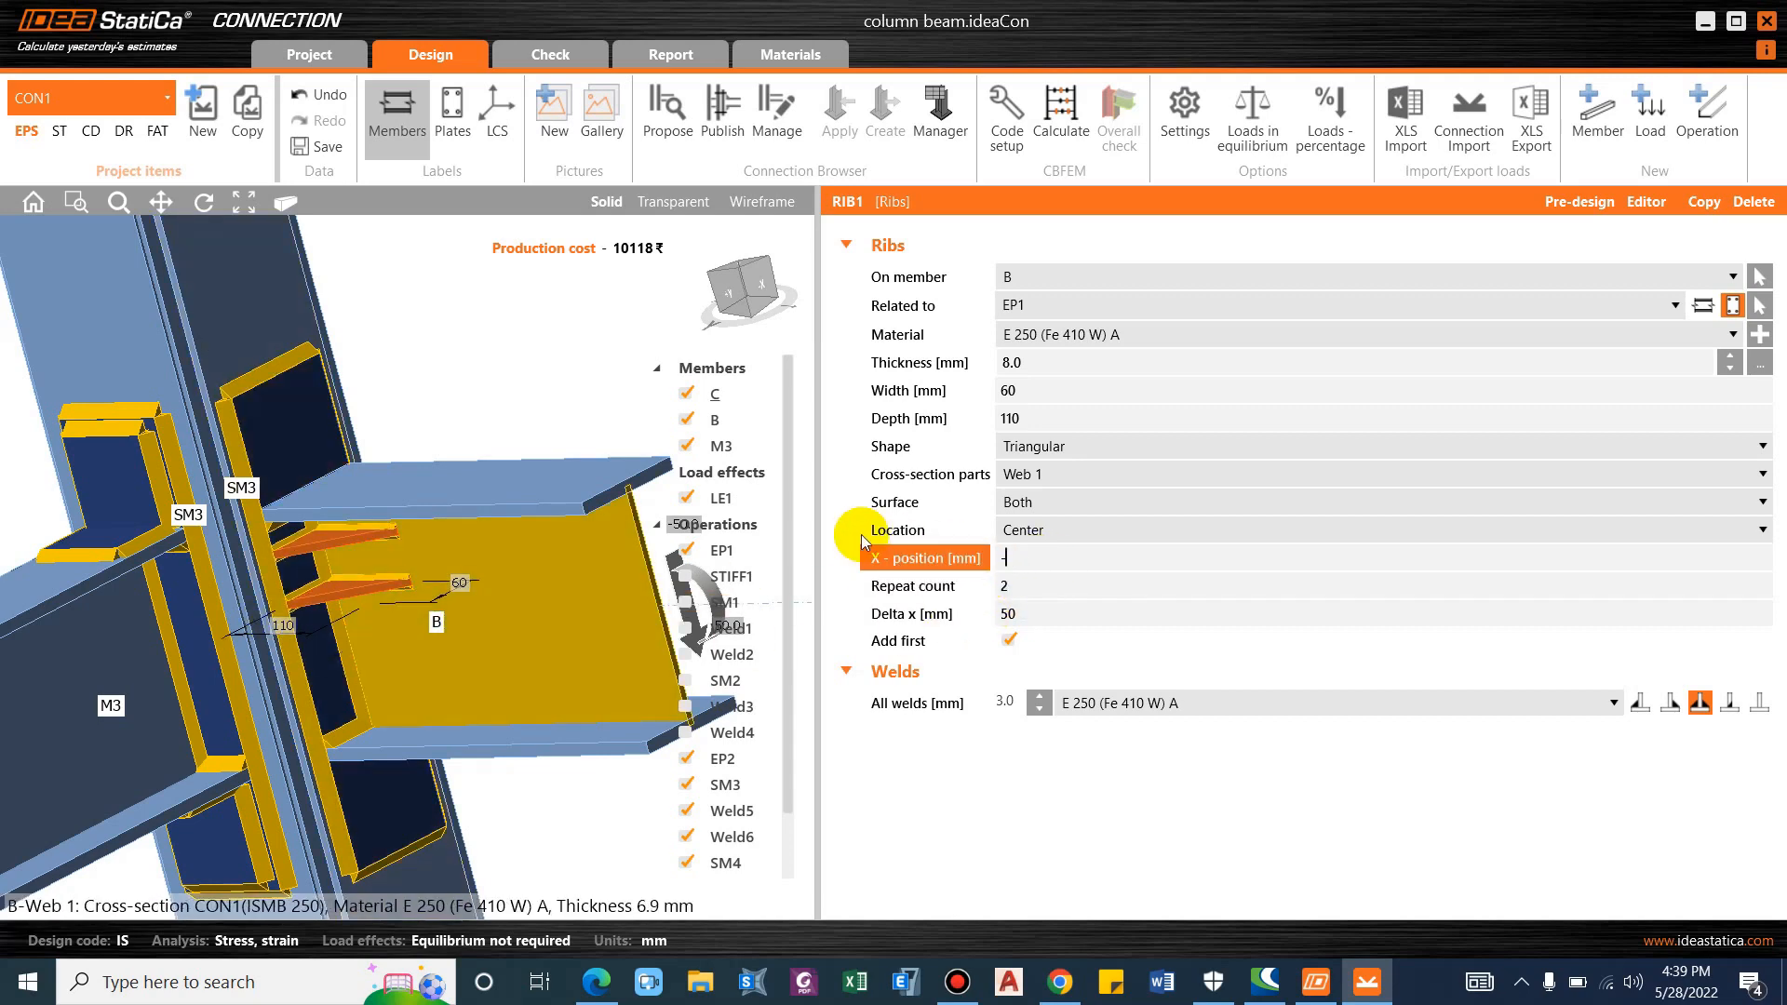
pyautogui.press('Tab')
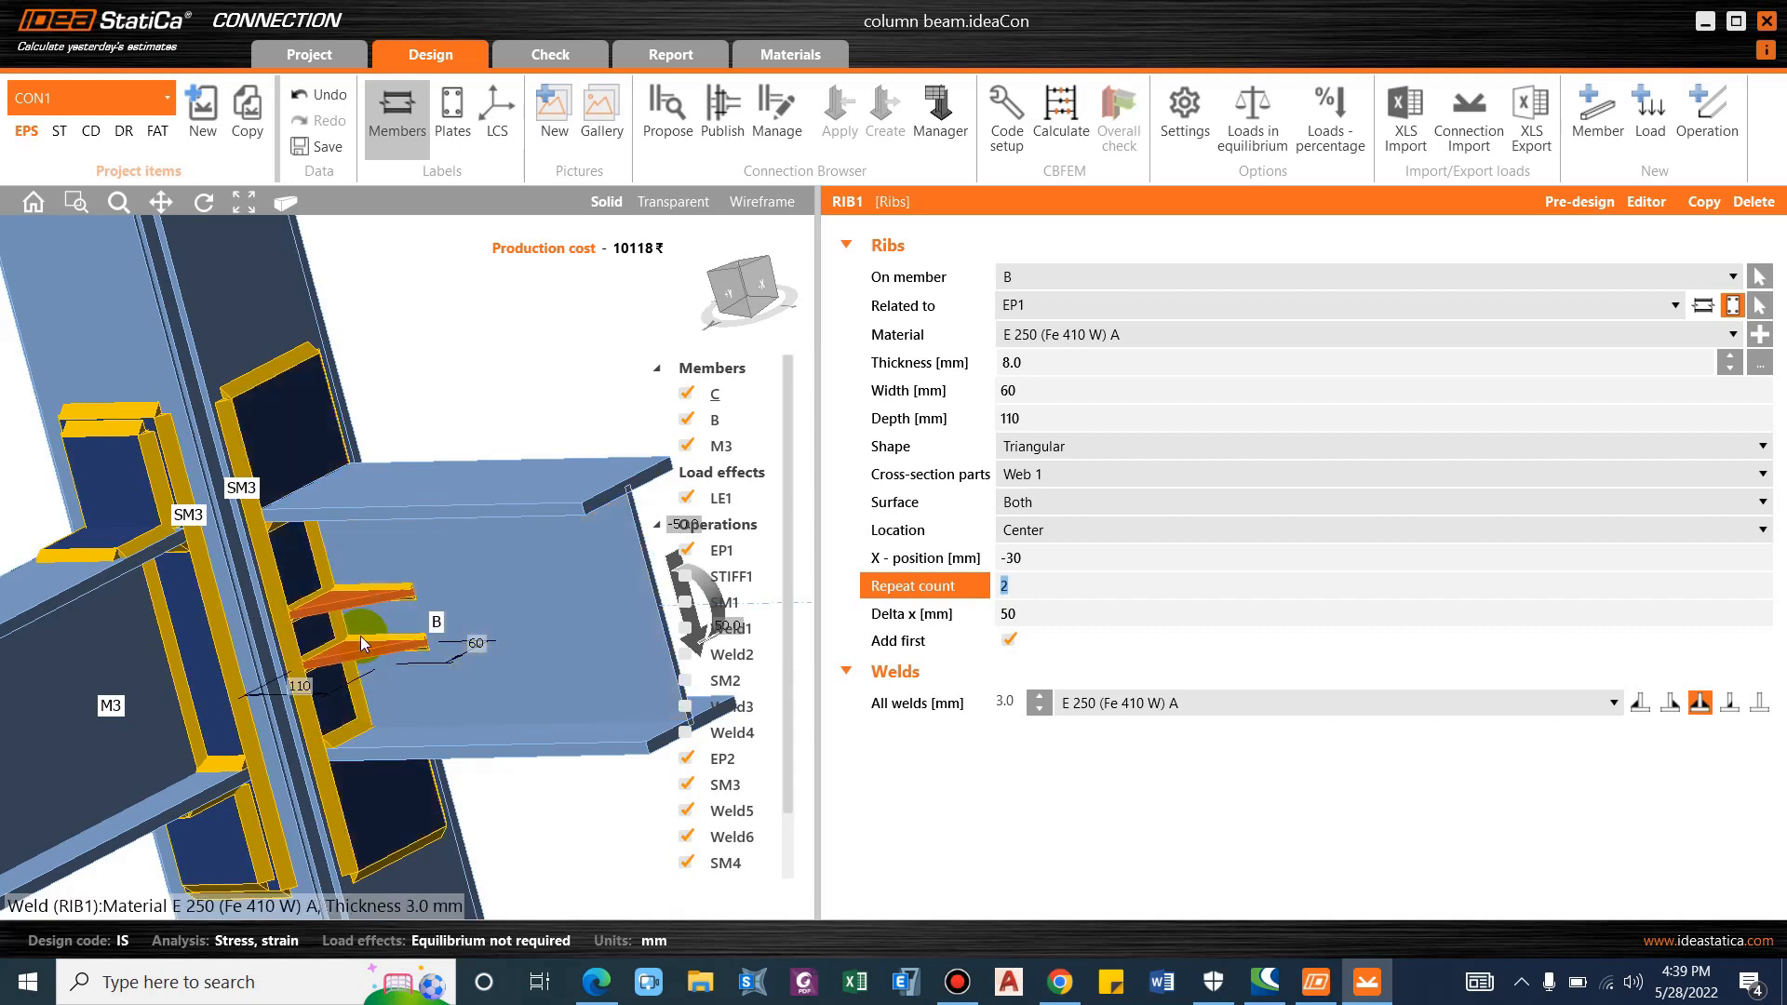
pyautogui.moveTo(372, 684); pyautogui.dragTo(484, 689, button='right')
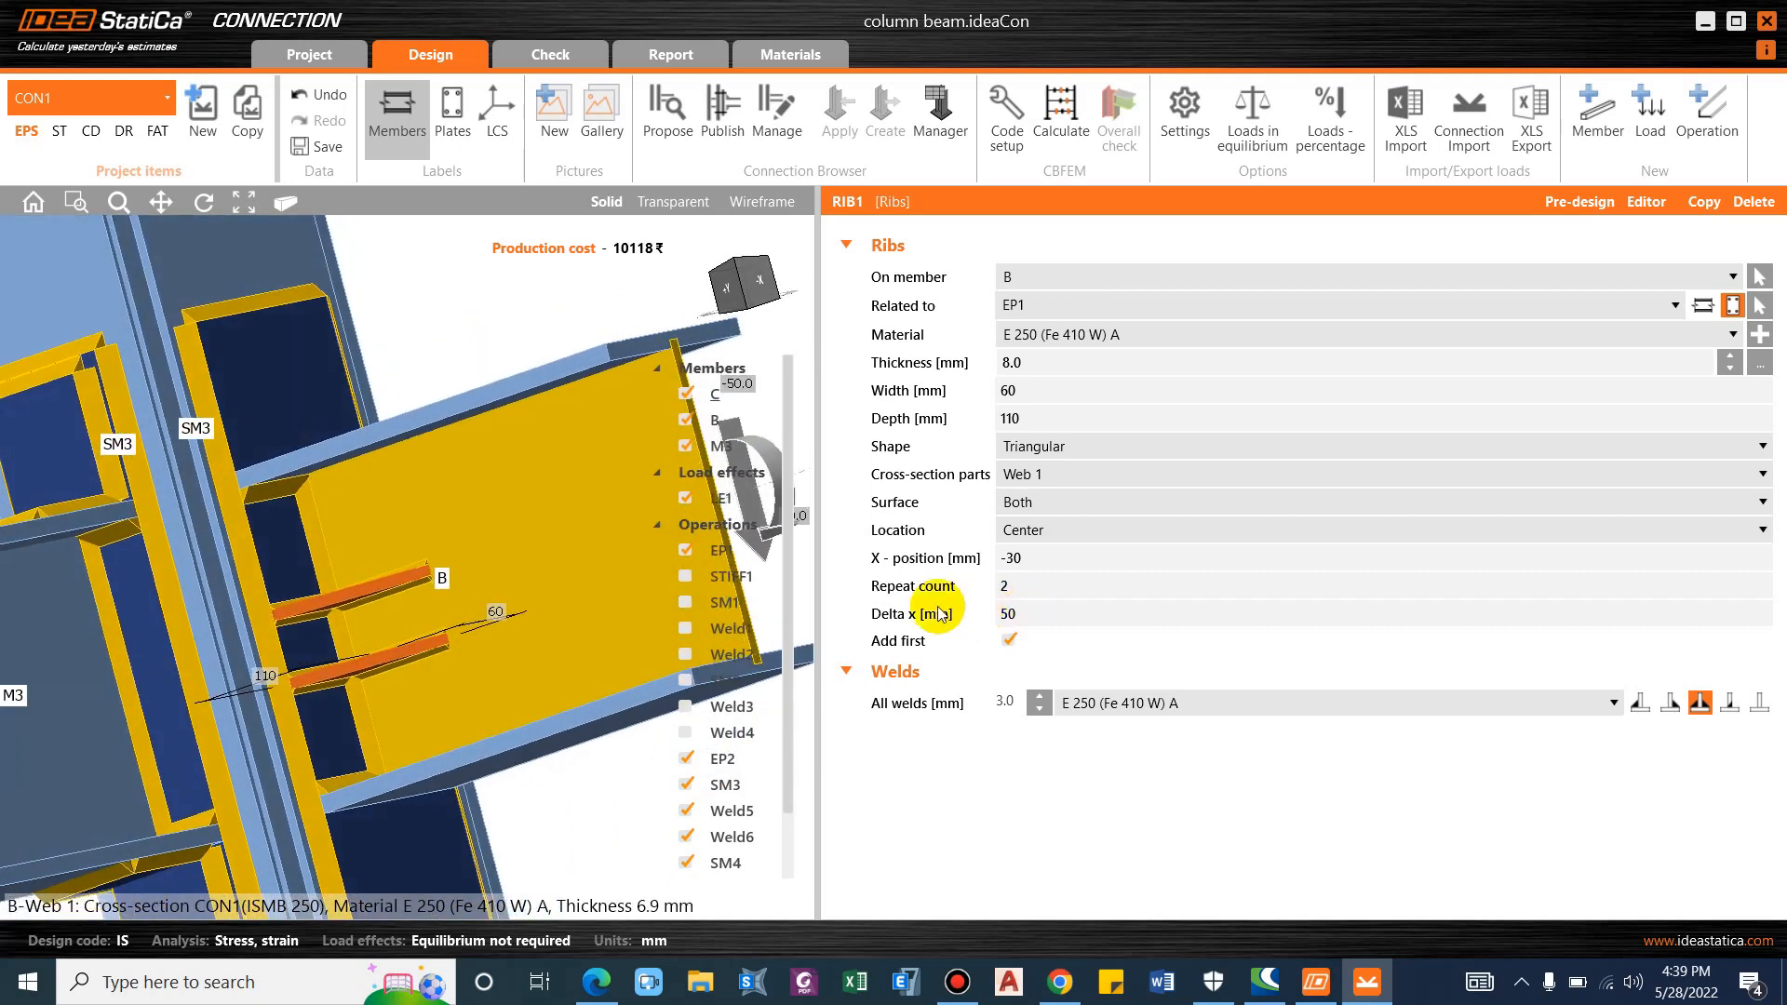
# Try a spacing of 60 mm between beam B's two web ribs, and then 70 mm.
pyautogui.click(1066, 616)
pyautogui.write('60')
pyautogui.press('Return')
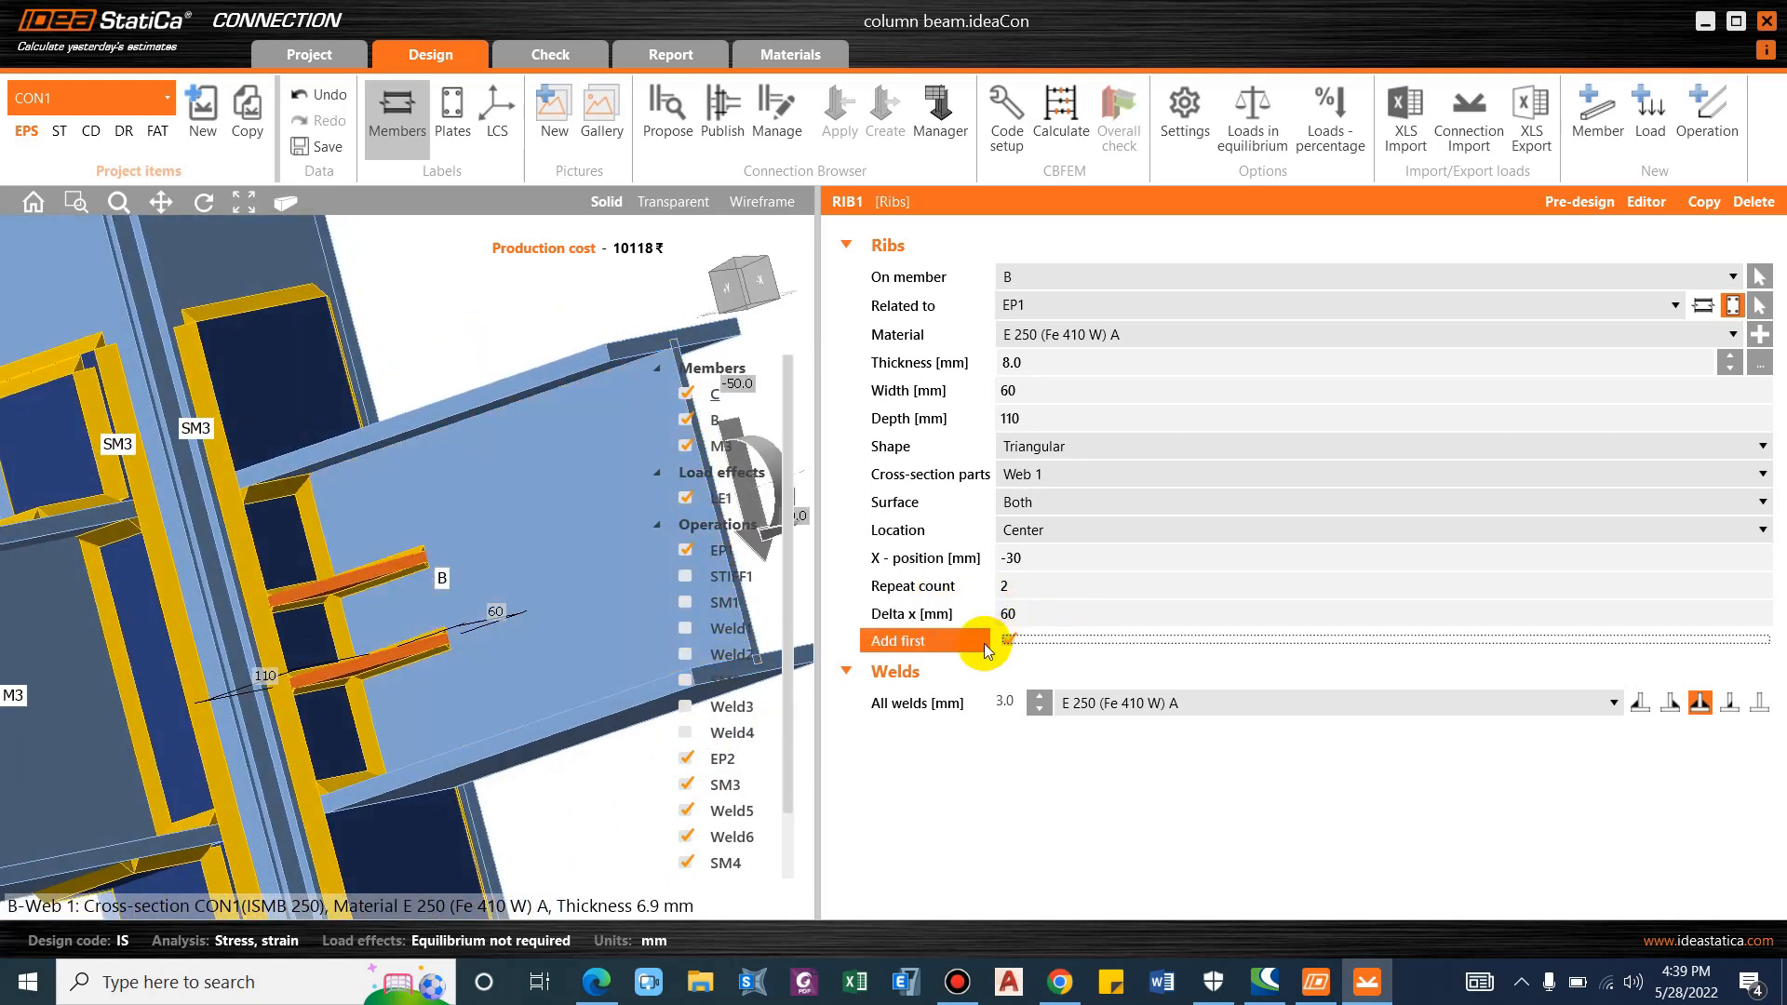
pyautogui.write('70')
pyautogui.press('Tab')
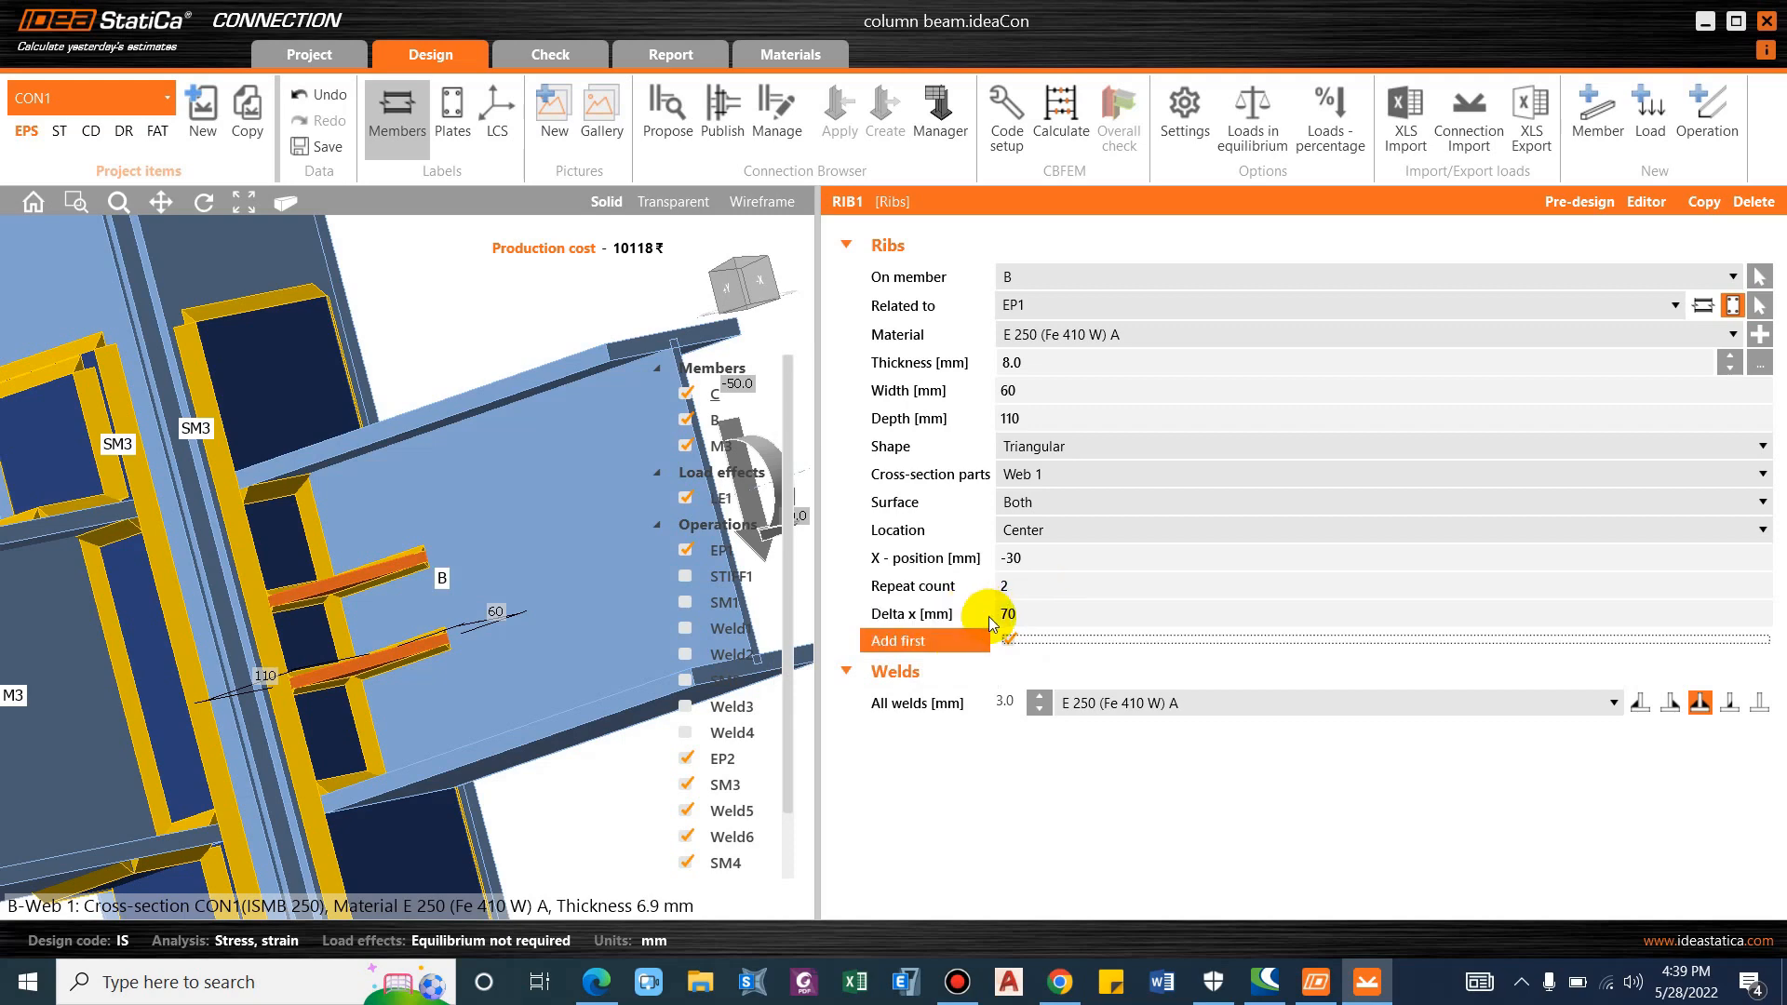
# Set the X-position of beam B's web ribs to -40 mm and their spacing to 80 mm.
pyautogui.click(1047, 558)
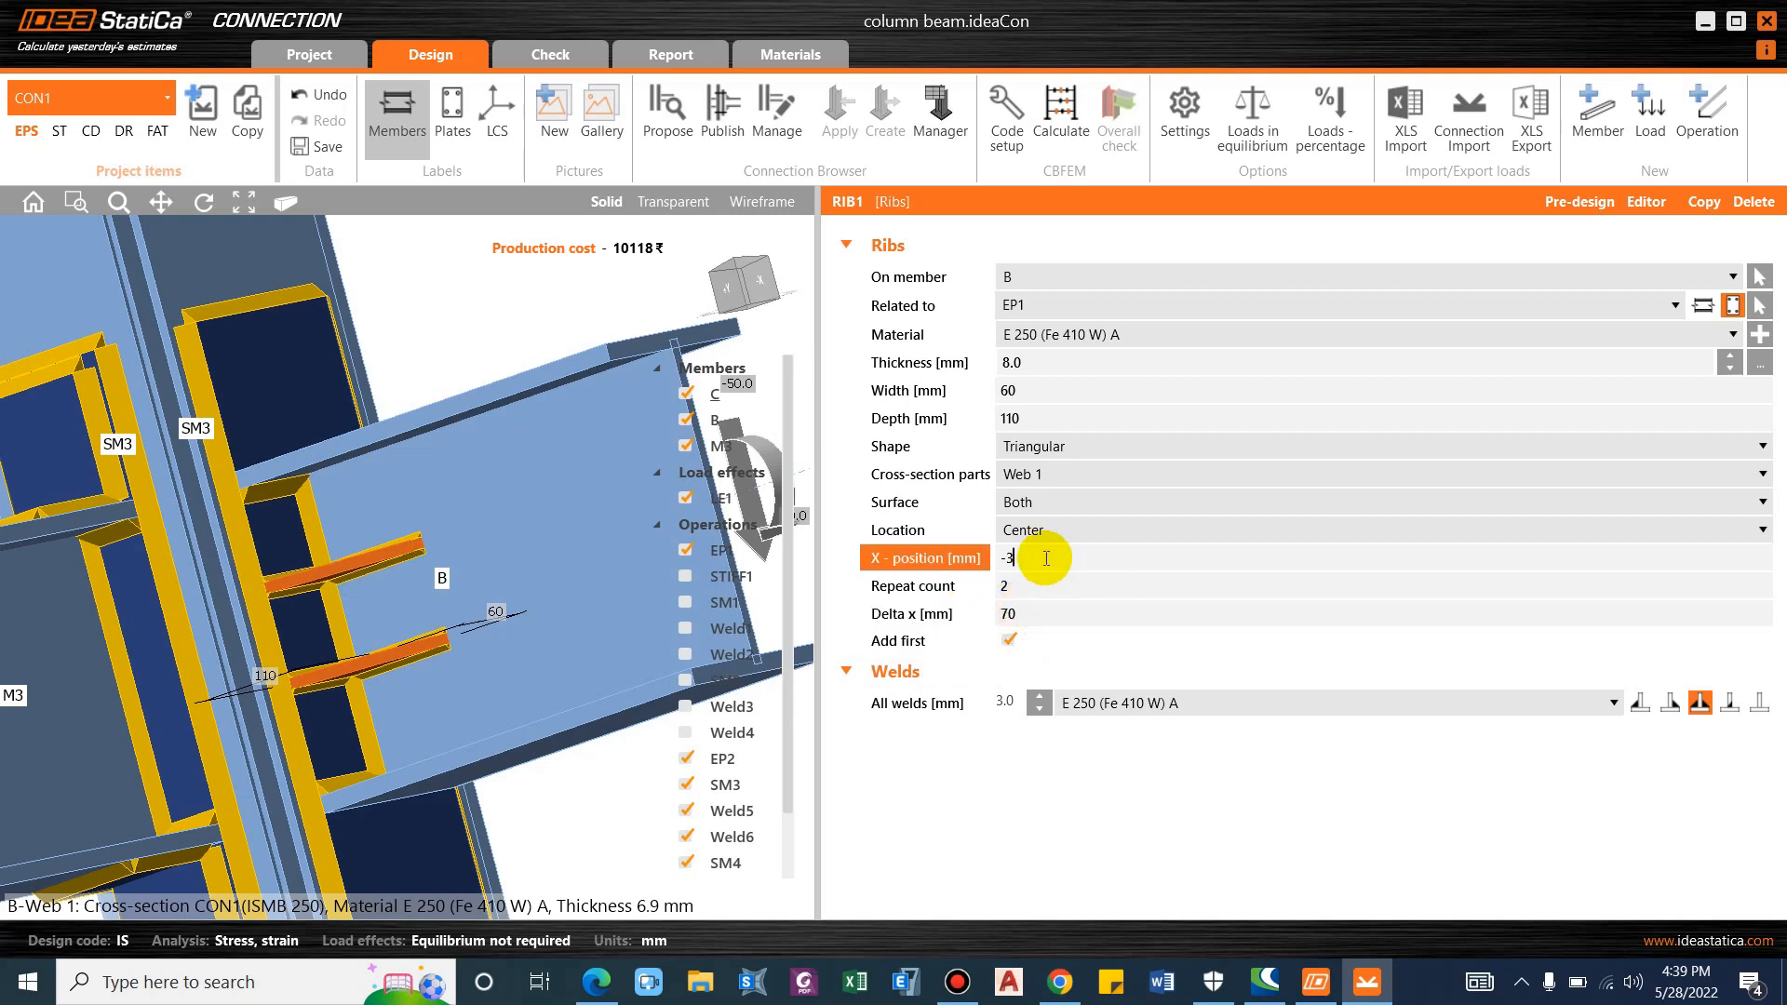
pyautogui.press('Tab')
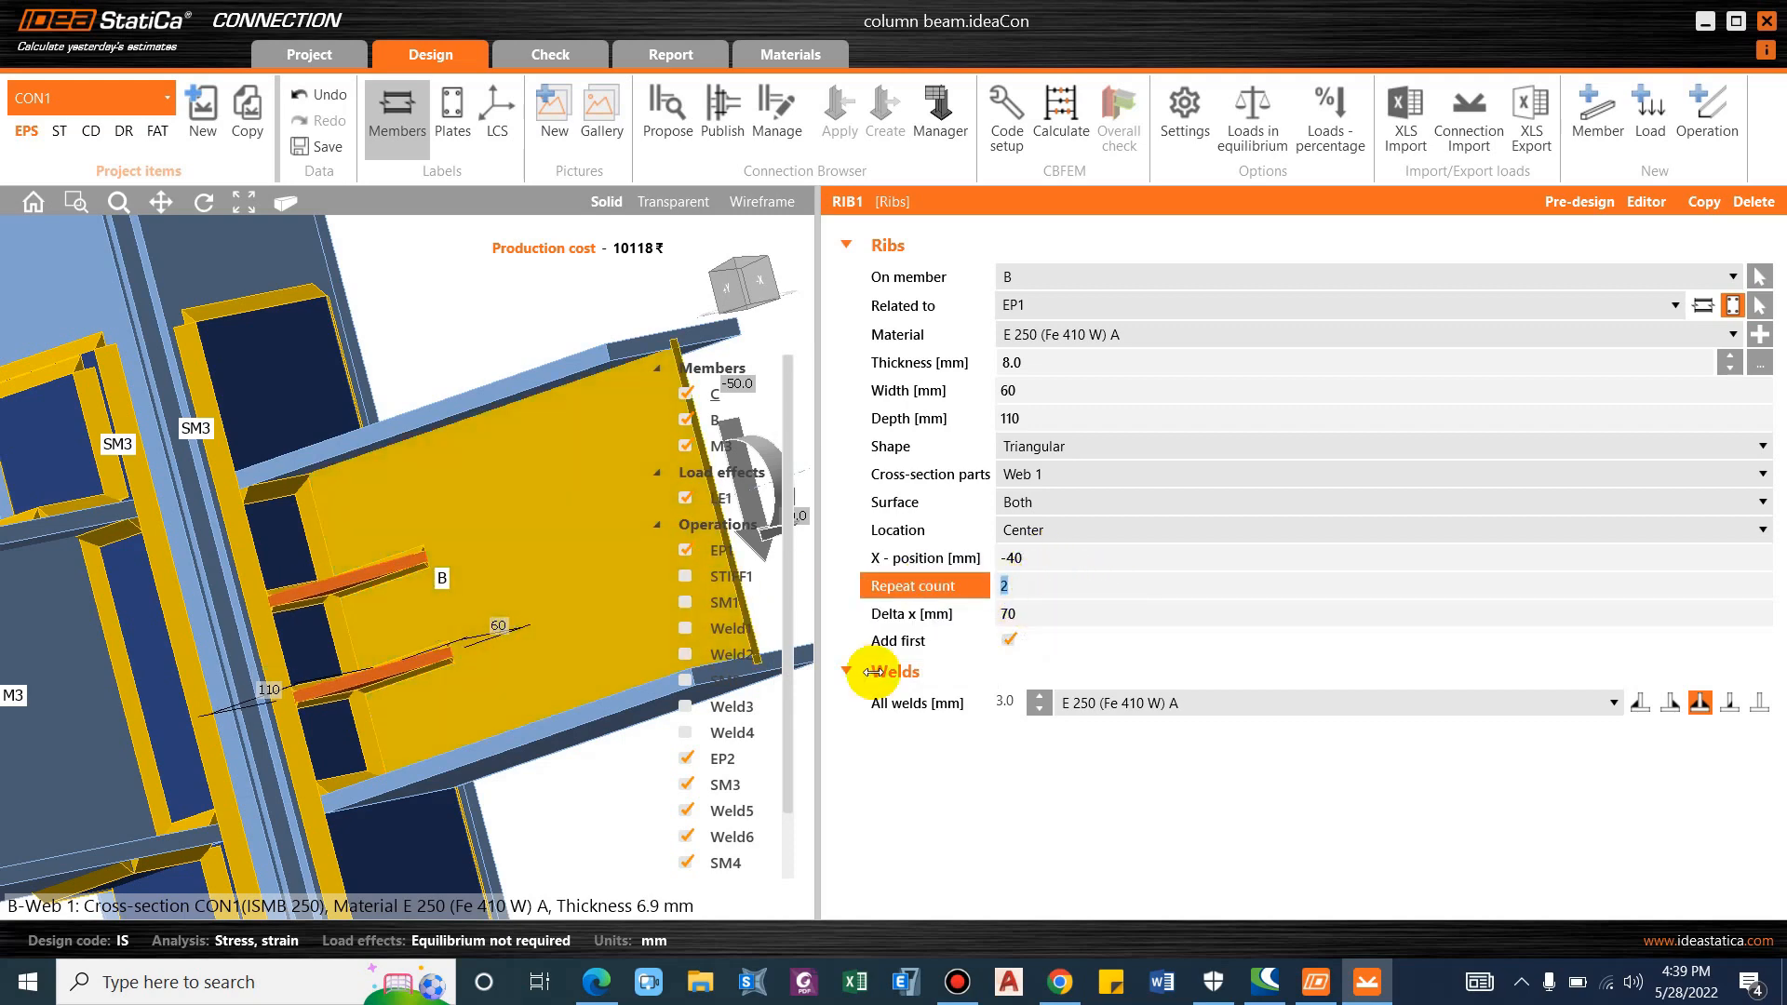
pyautogui.press('Tab')
pyautogui.write('7')
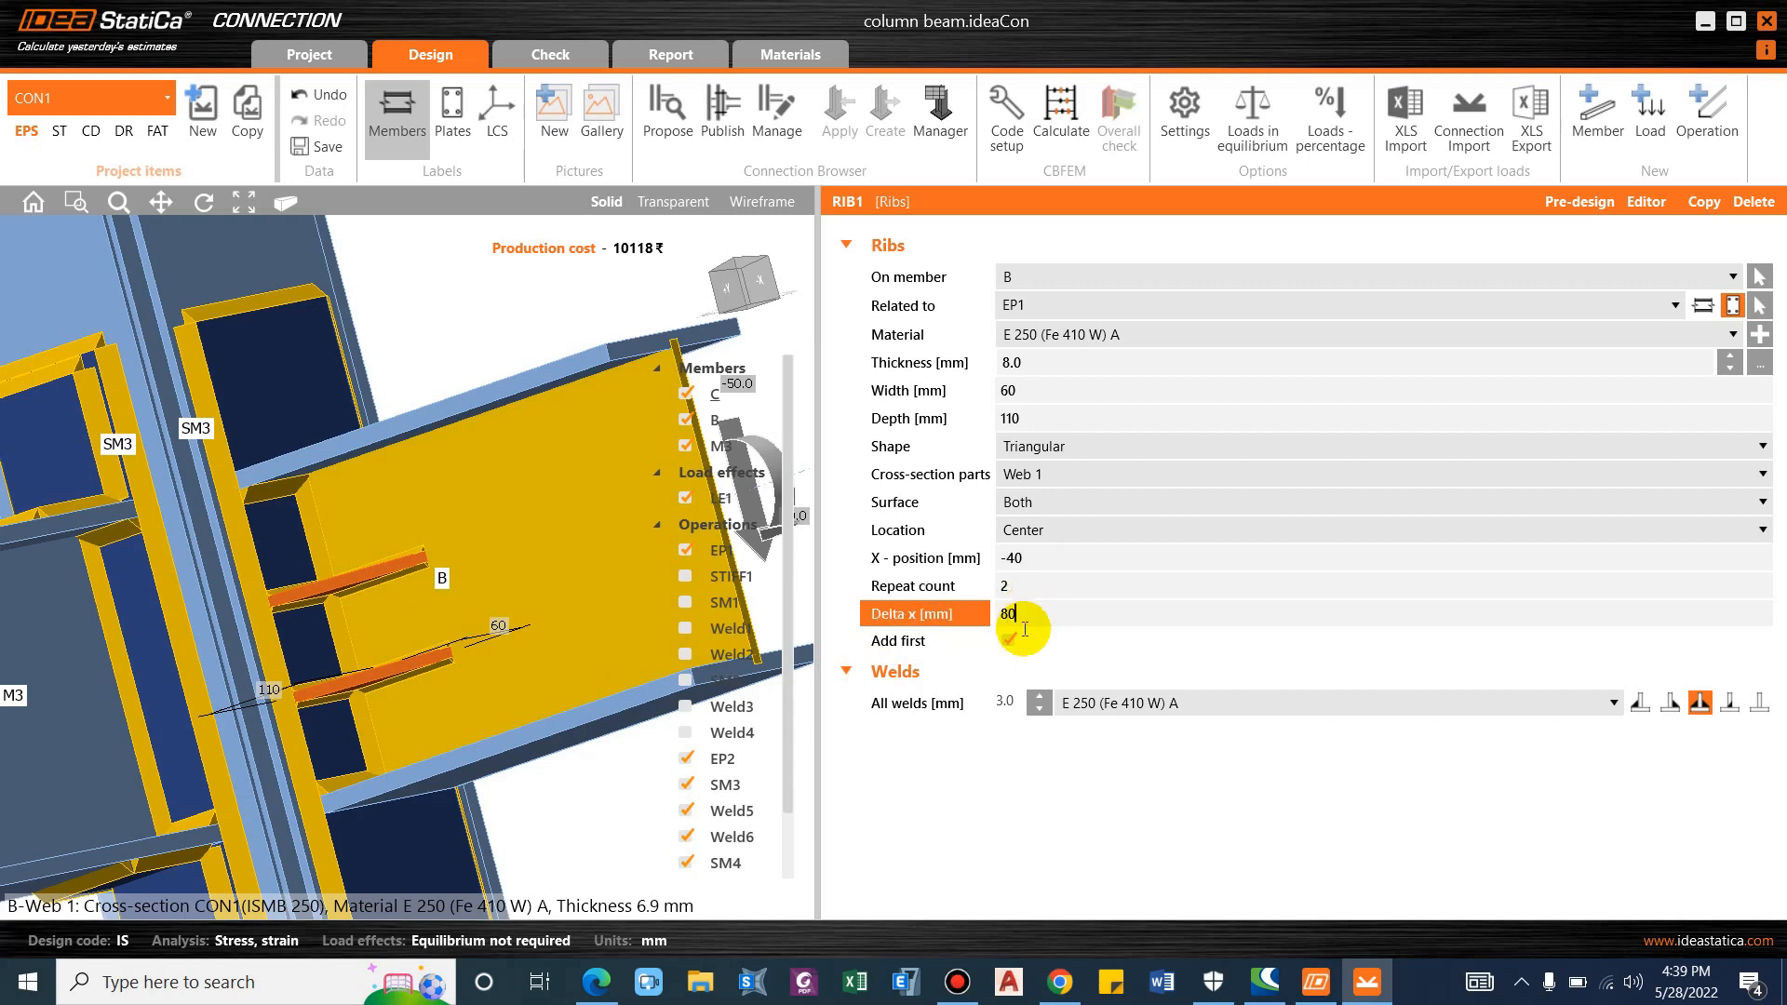
pyautogui.press('Tab')
# Set all welds of the web ribs to 5 mm.
pyautogui.moveTo(551, 618)
pyautogui.mouseDown(button='right')
pyautogui.moveTo(494, 657)
pyautogui.moveTo(552, 640)
pyautogui.mouseUp(button='right')
pyautogui.scroll(-5, 494, 657)
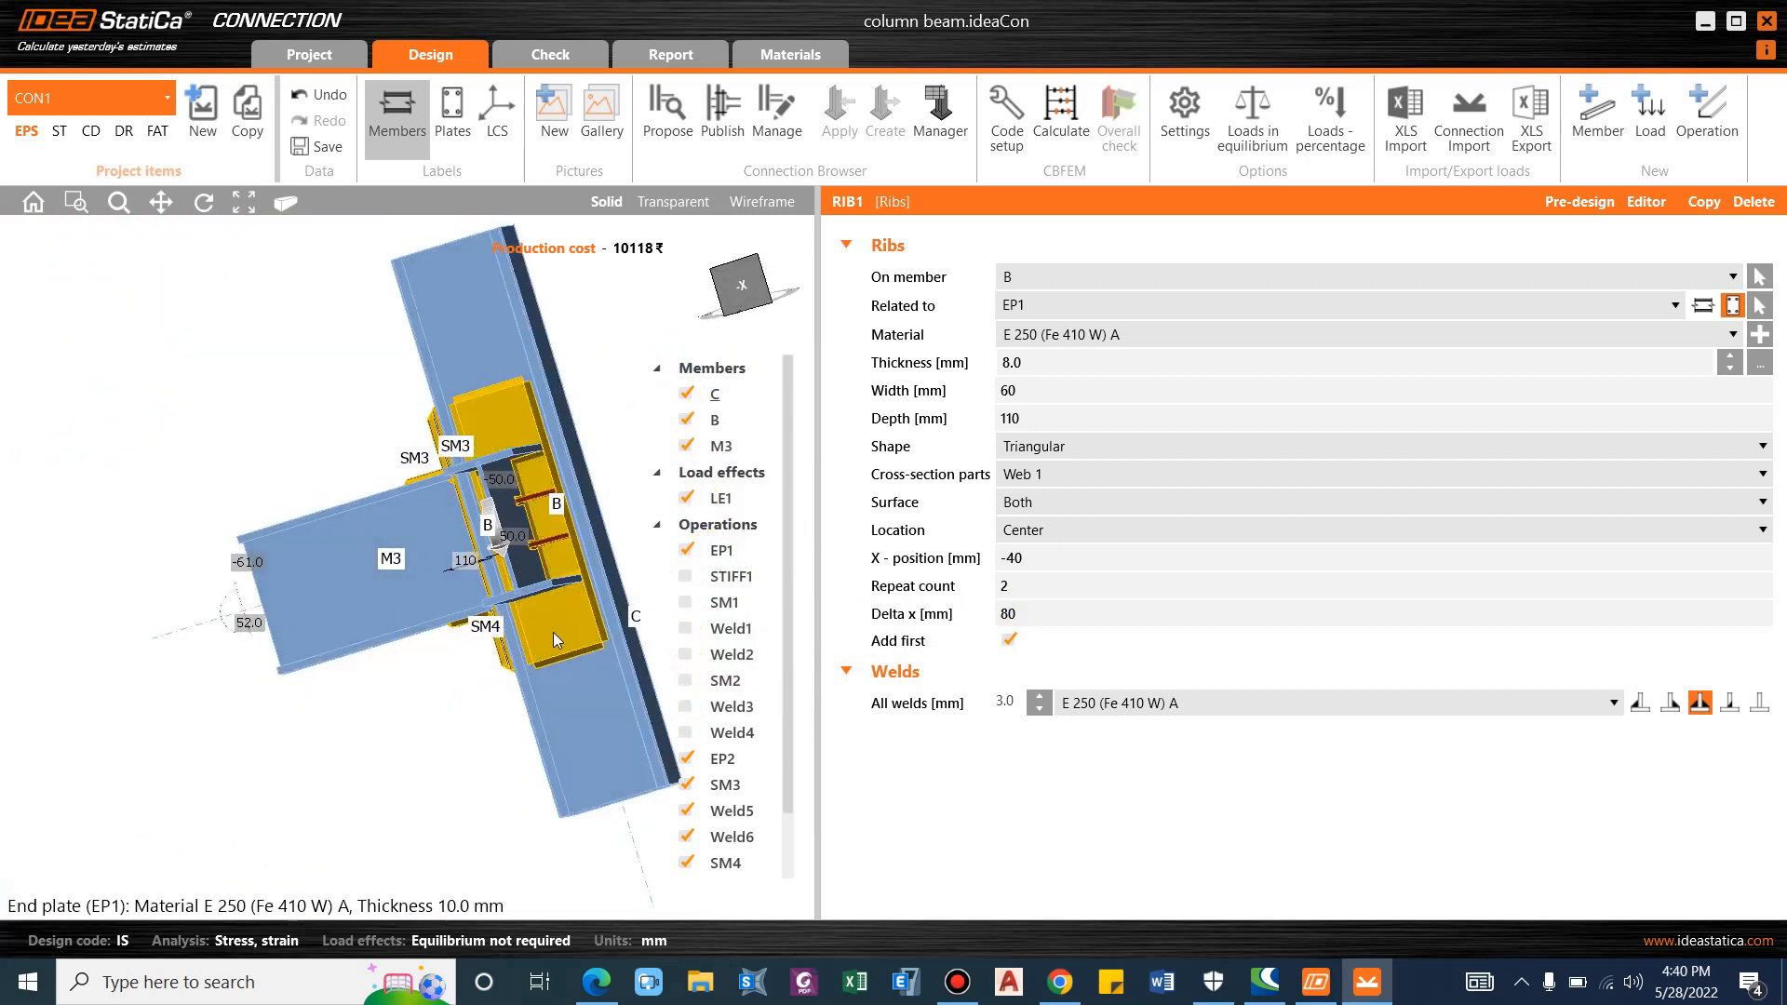
pyautogui.click(1012, 704)
pyautogui.press('Return')
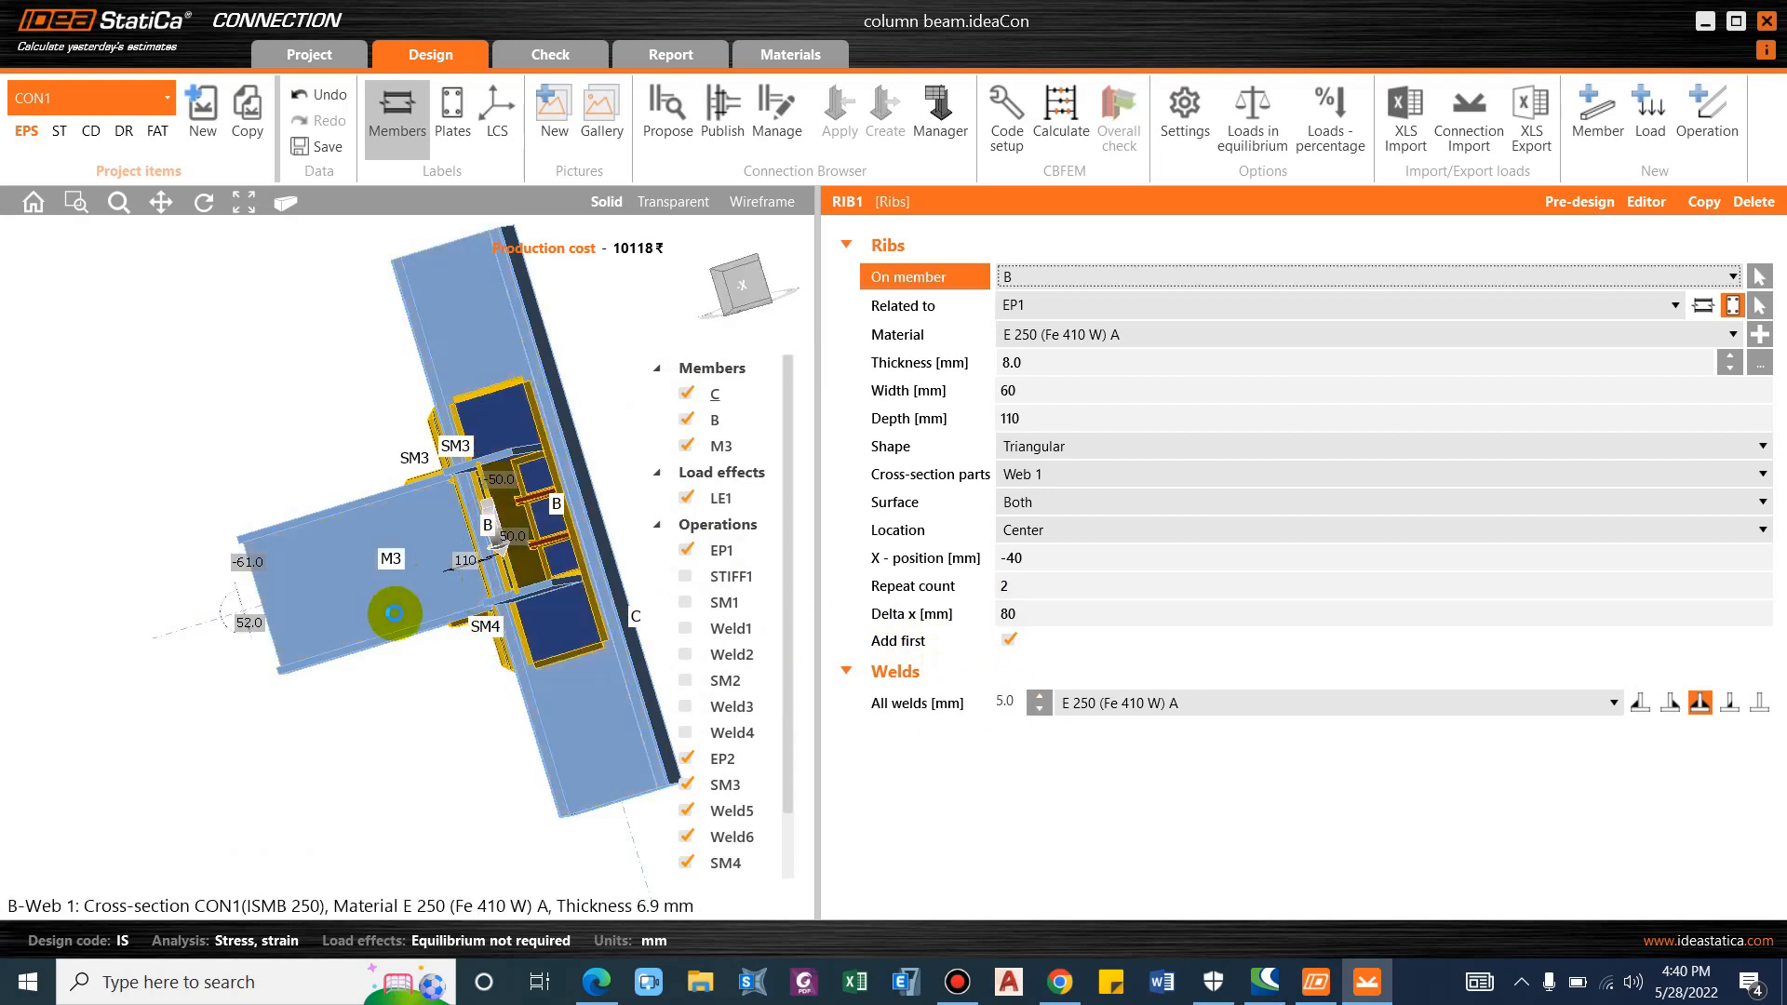
# Change the flange welds of end plate EP1 to double-sided fillets and set their size to 6 mm.
pyautogui.moveTo(399, 630); pyautogui.dragTo(461, 586, button='right')
pyautogui.scroll(2, 461, 535)
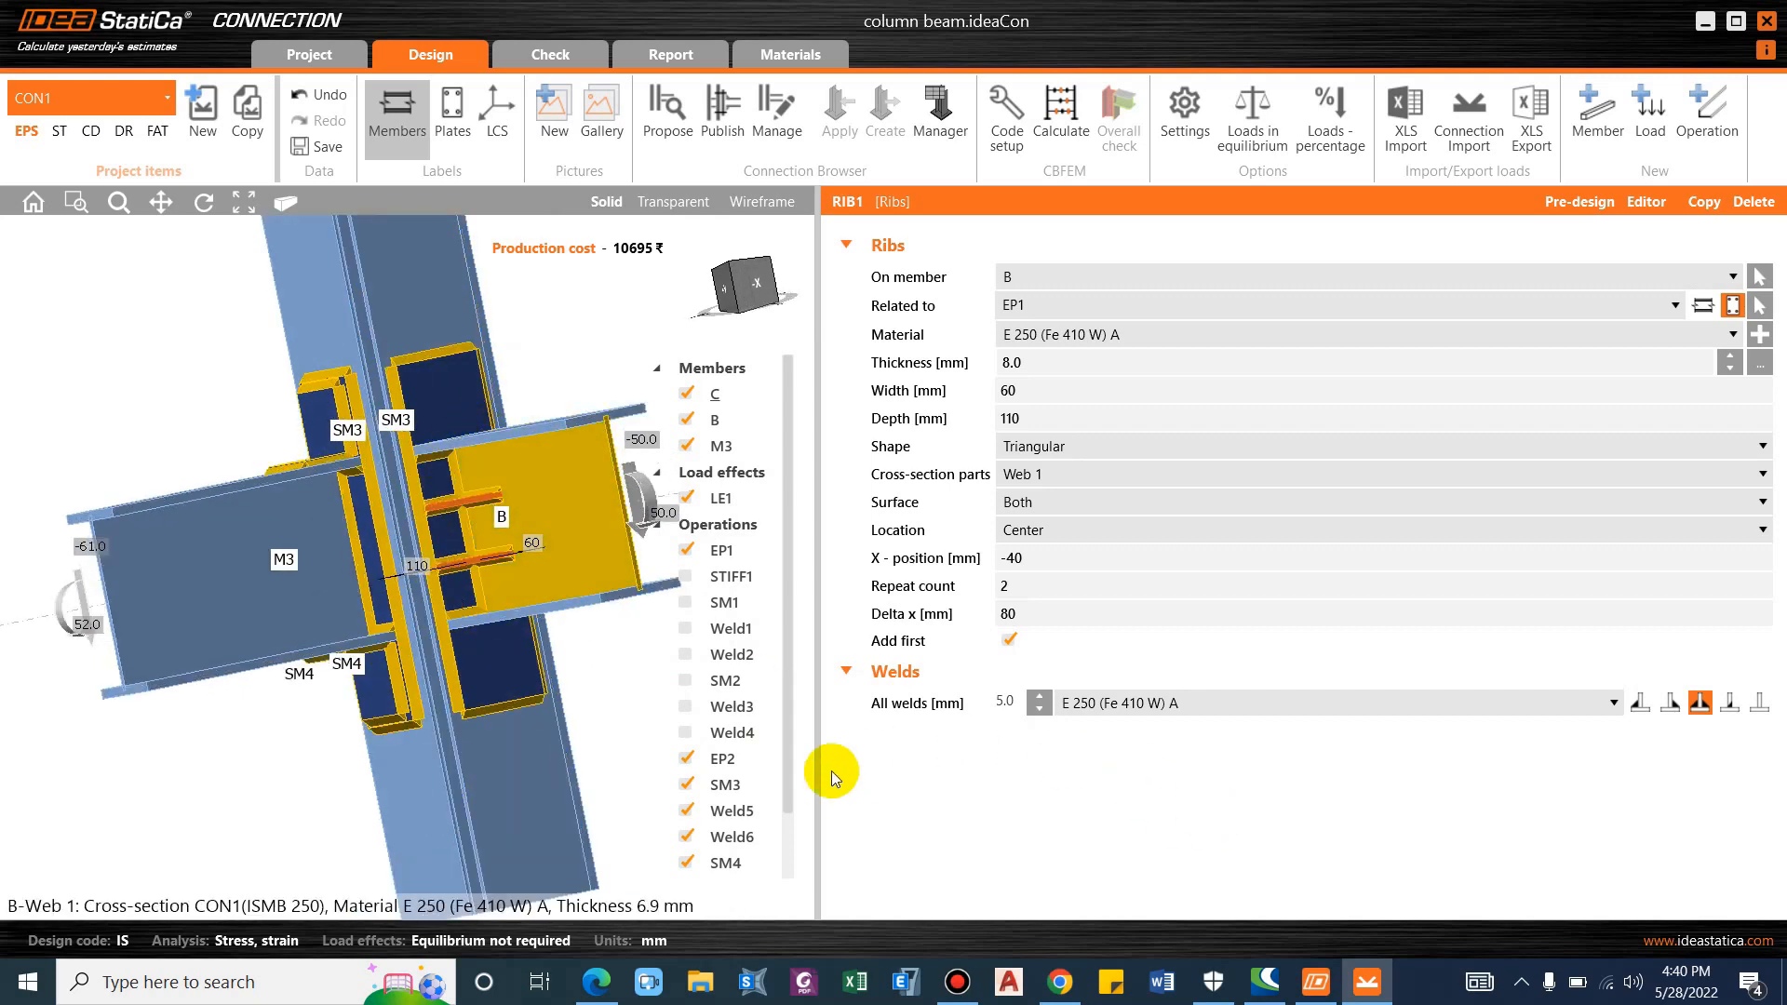
pyautogui.click(723, 570)
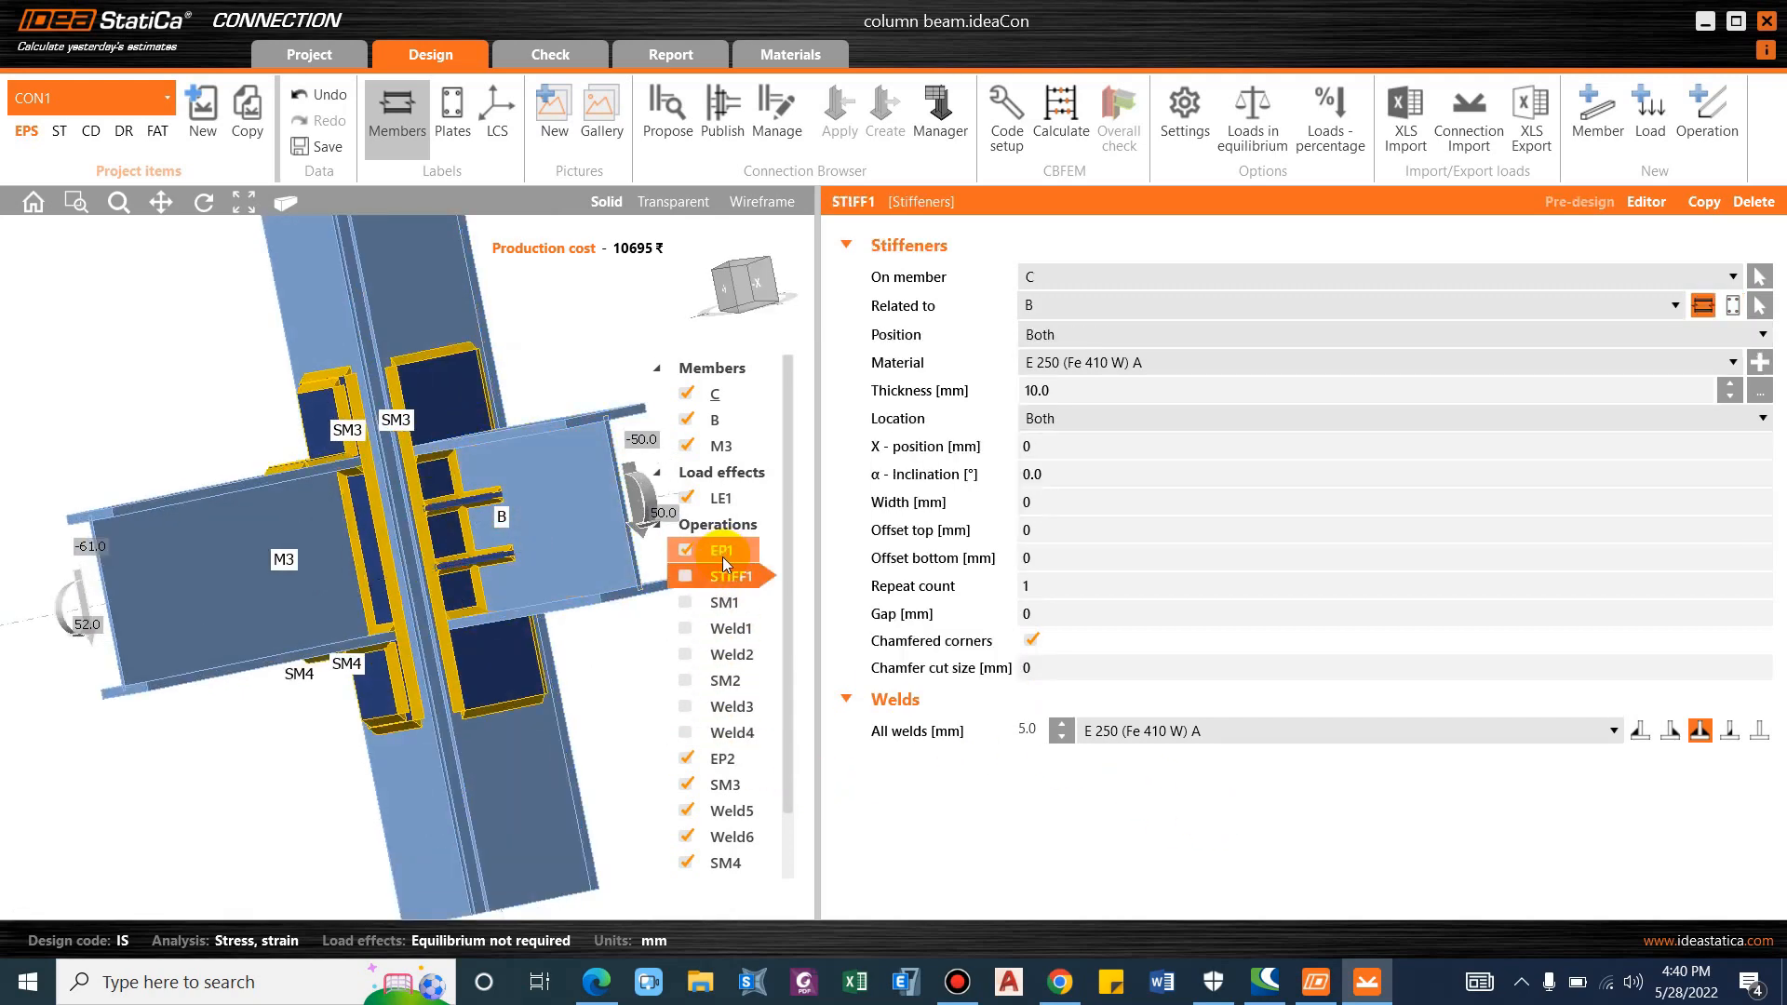
pyautogui.click(722, 556)
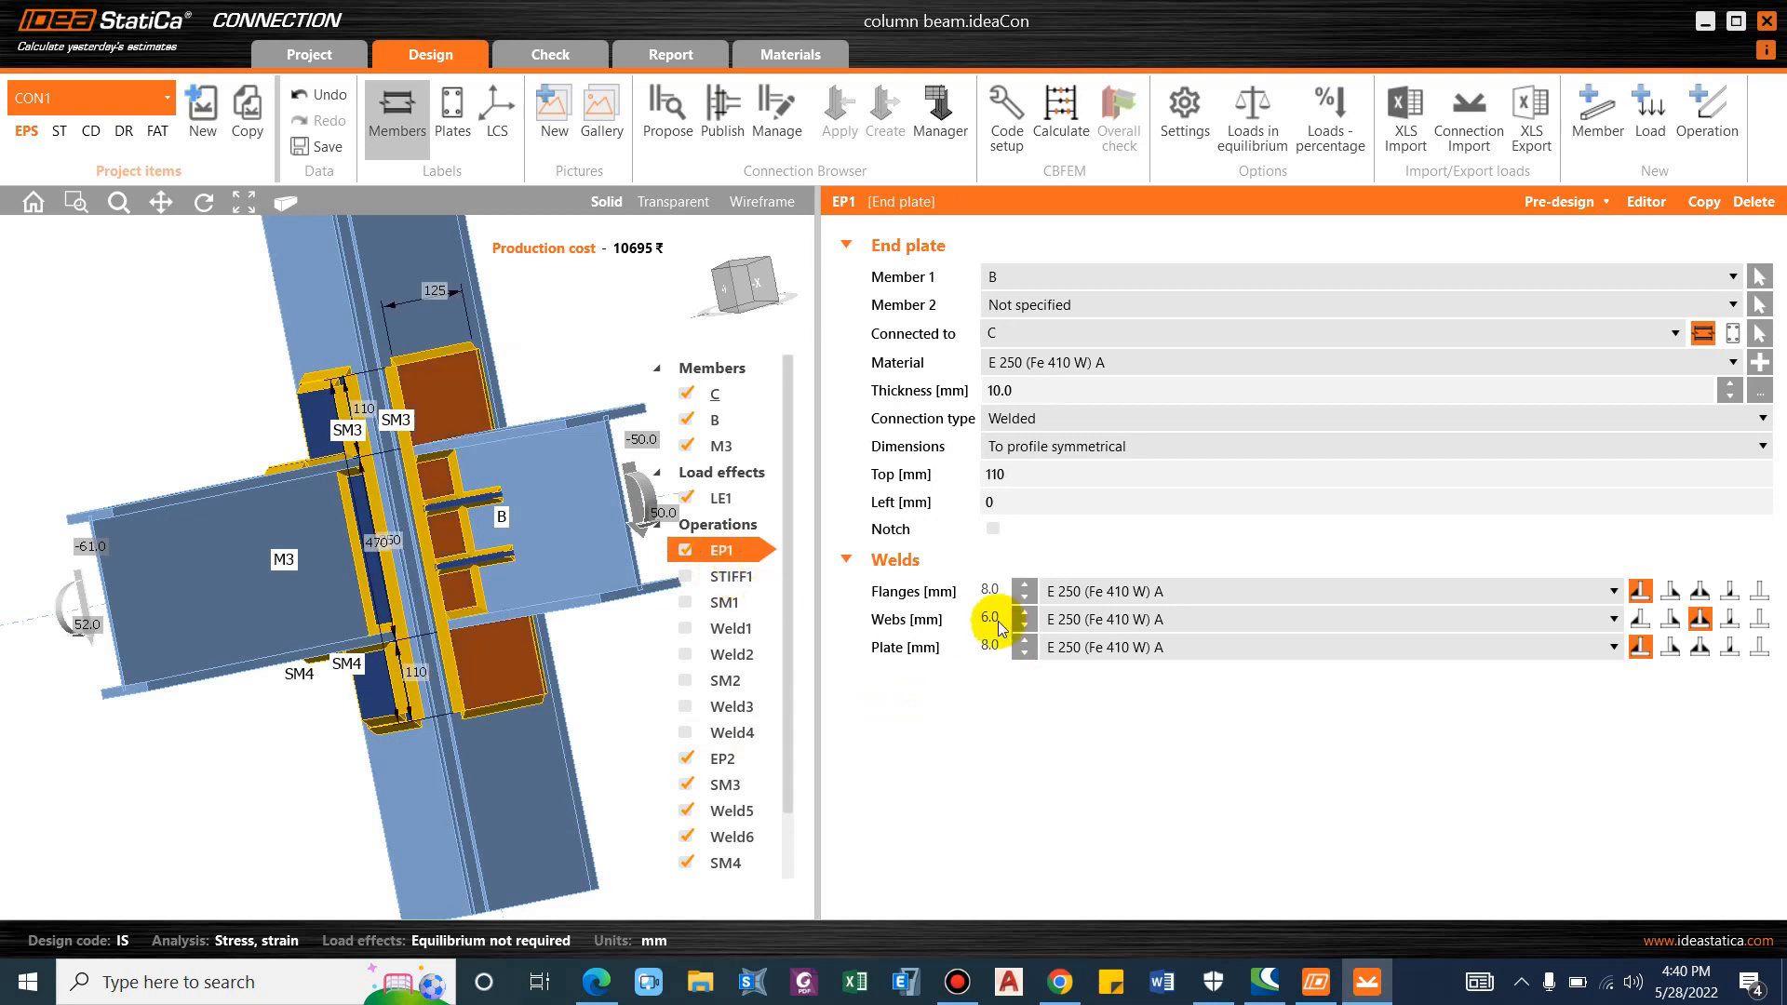
pyautogui.click(1700, 591)
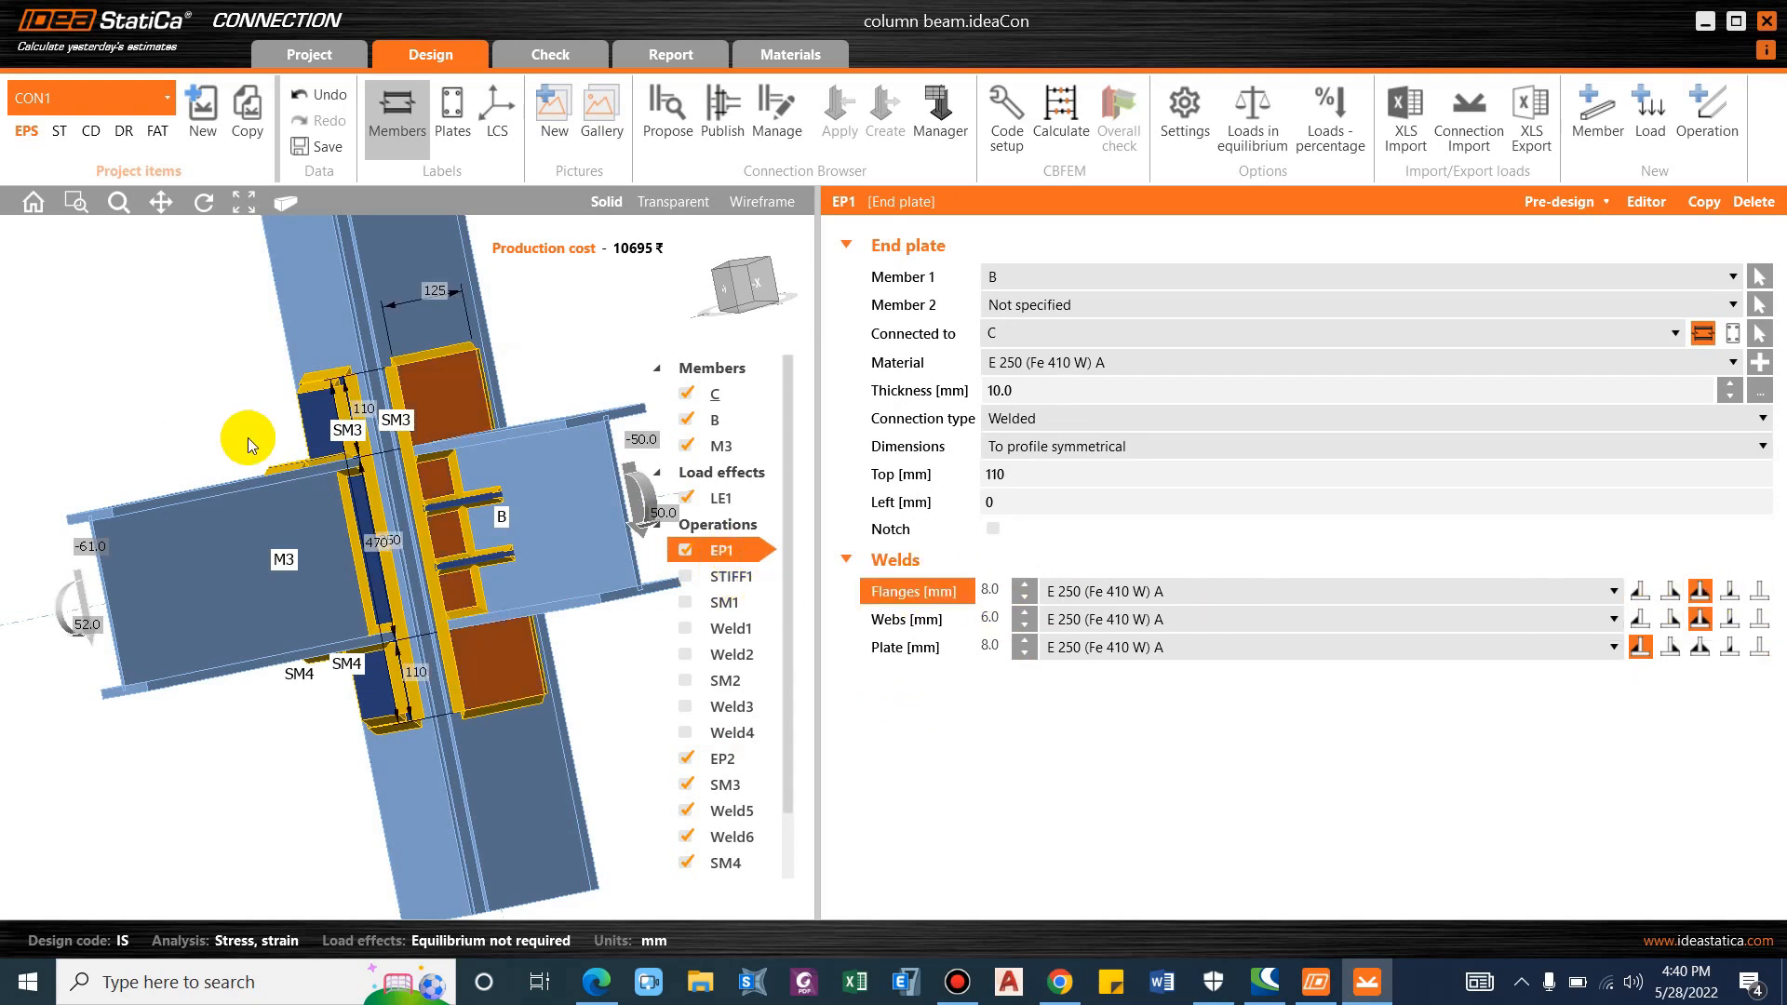
pyautogui.click(989, 596)
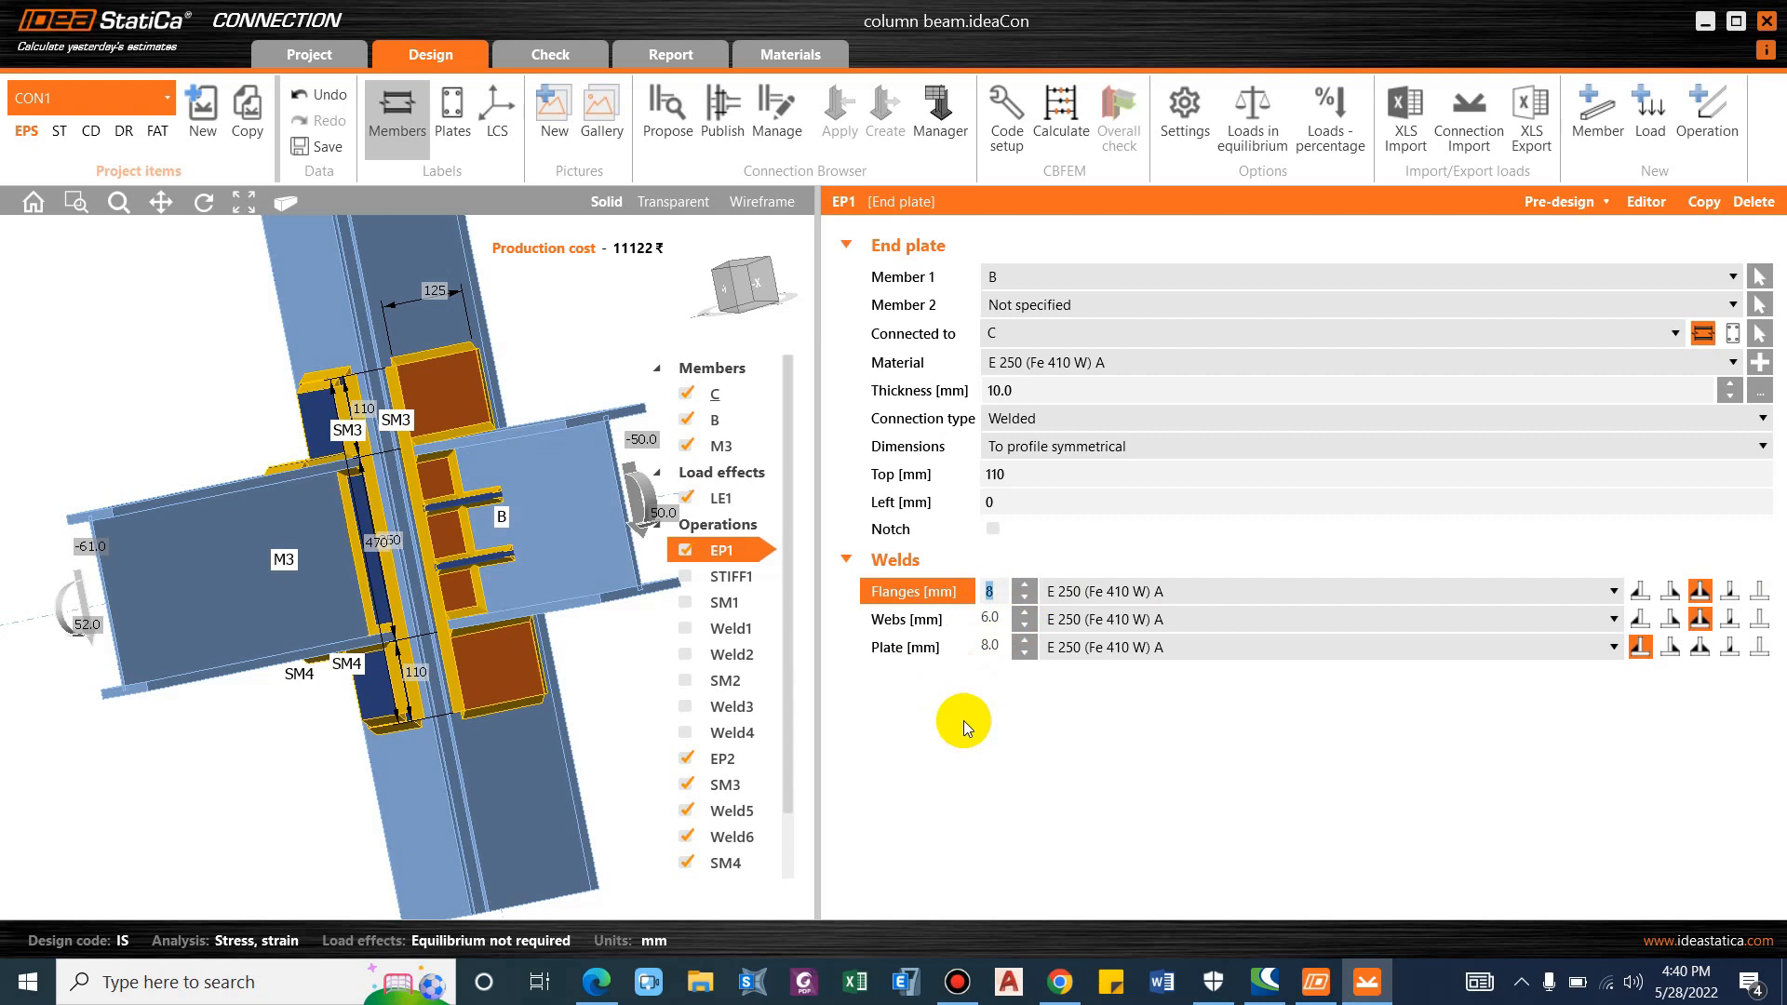
pyautogui.write('6')
pyautogui.press('Tab')
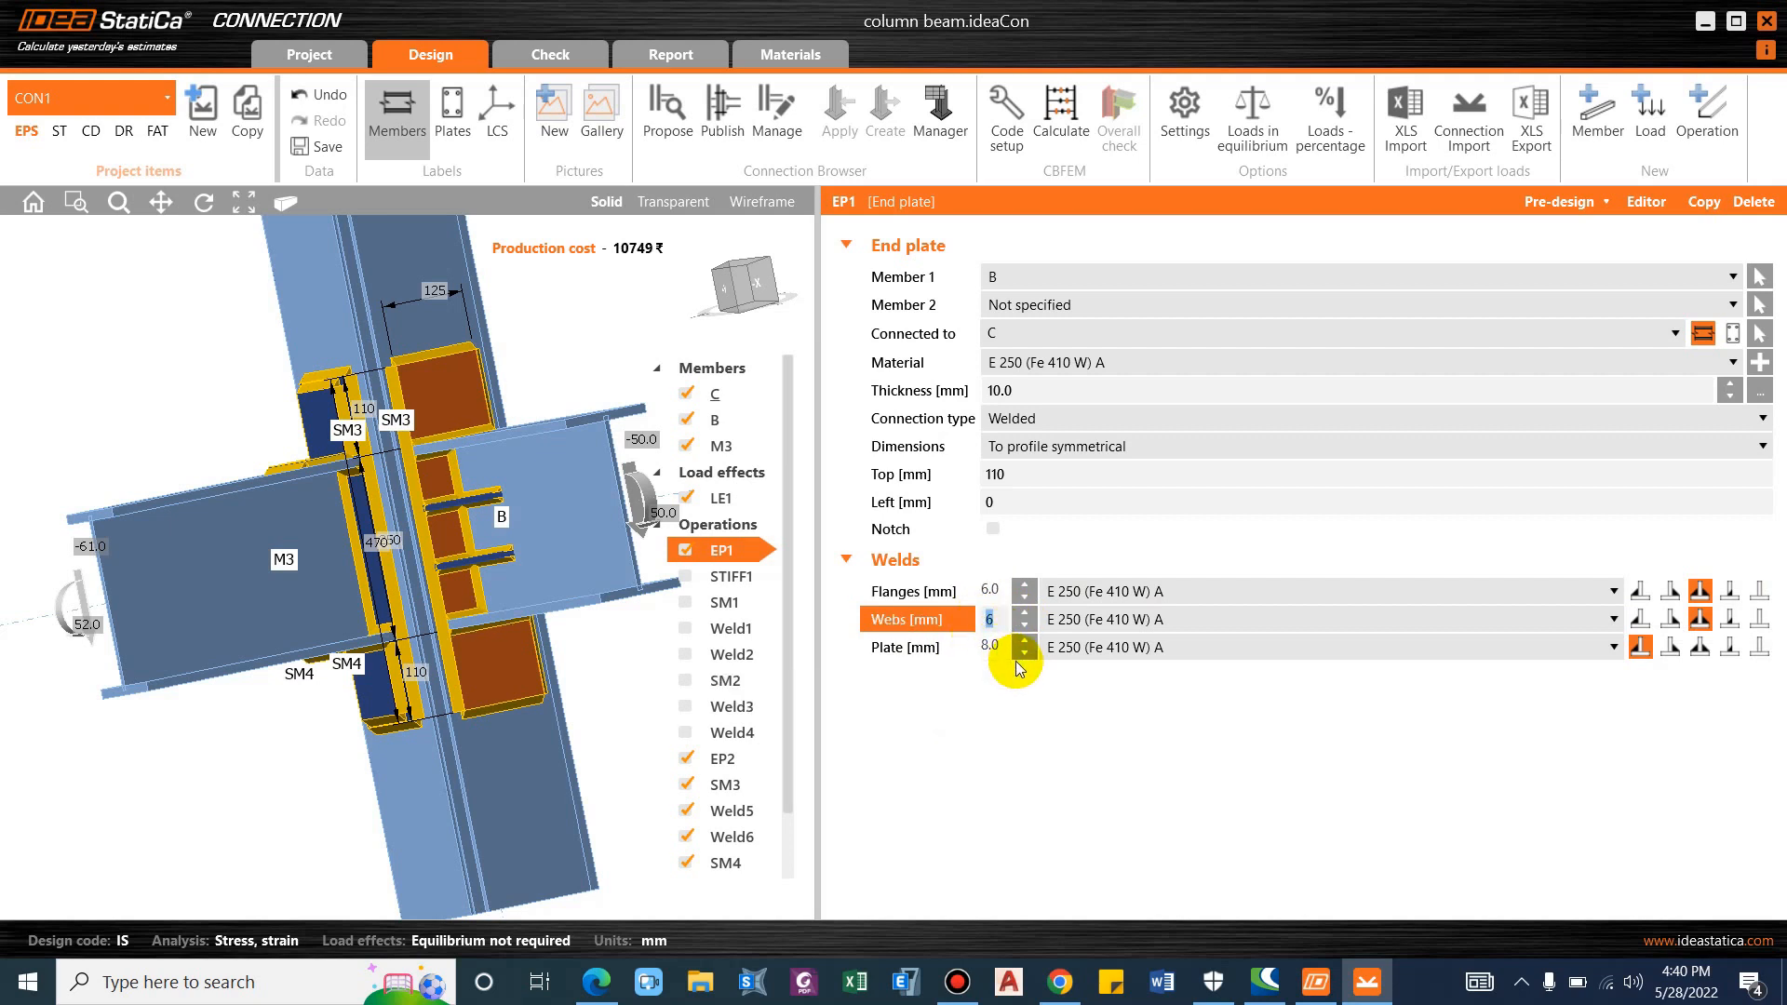
# Set EP1's web weld to 5 mm and its plate weld to 6 mm, and calculate the connection.
pyautogui.write('5')
pyautogui.press('Tab')
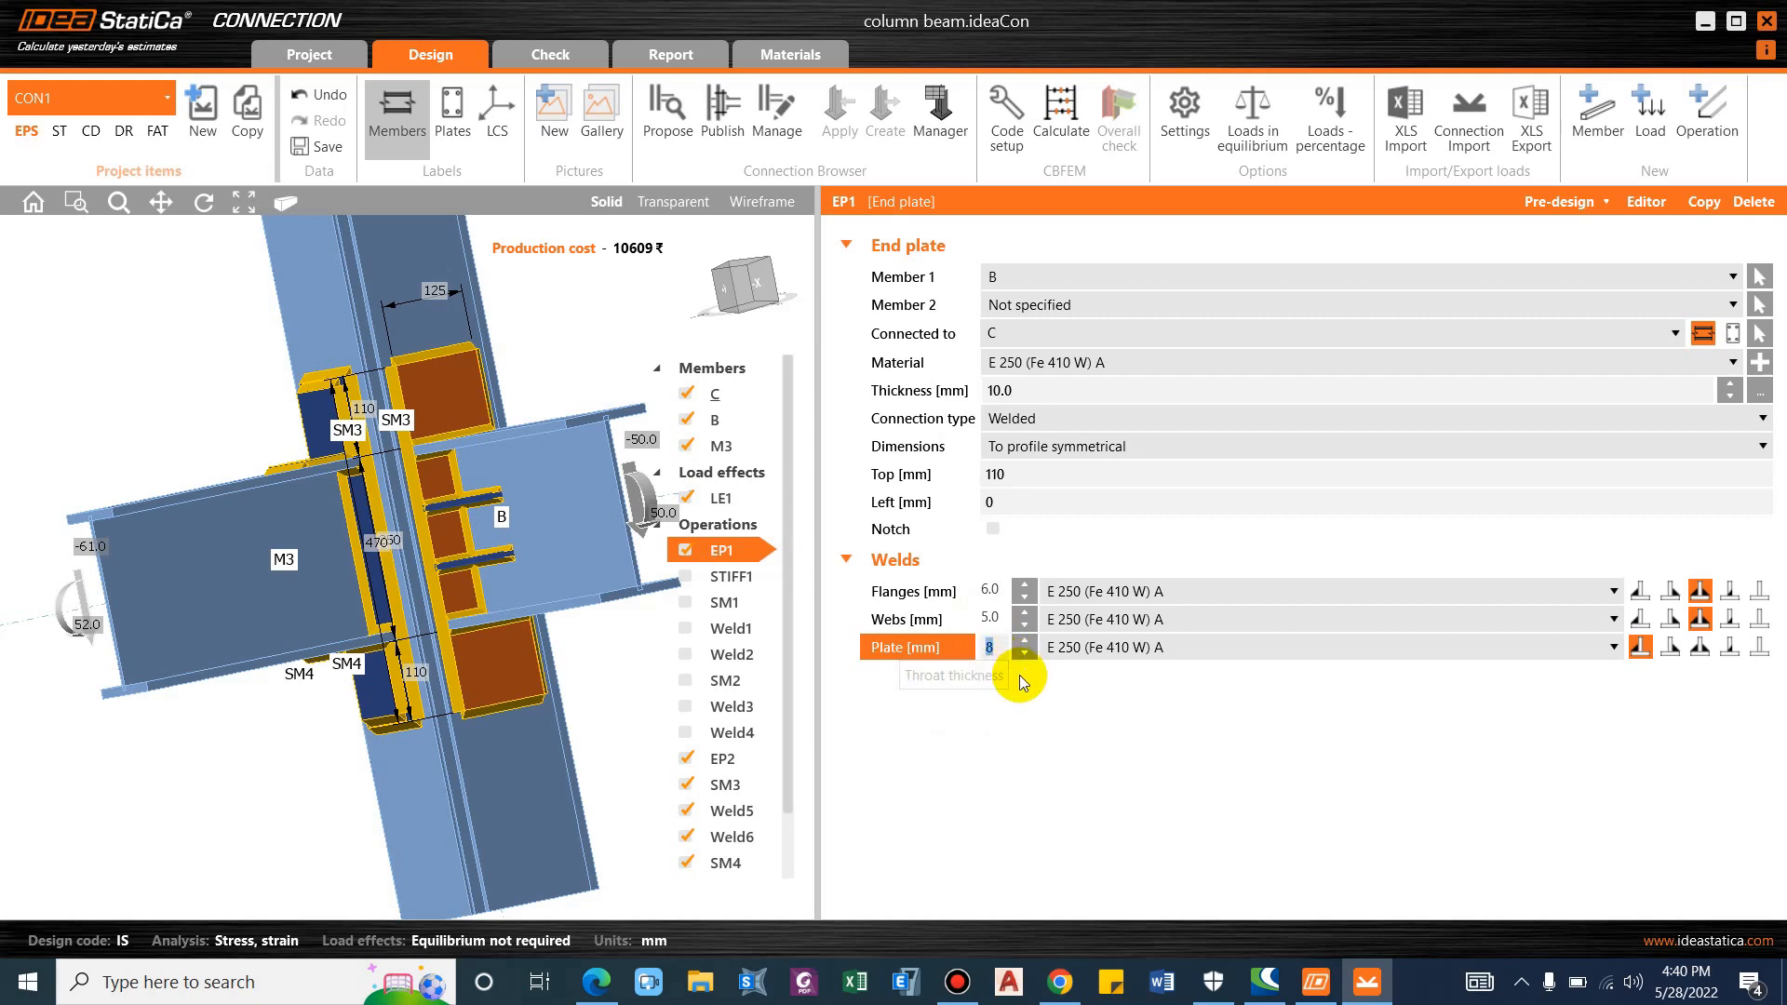
pyautogui.write('6')
pyautogui.press('Tab')
pyautogui.click(1061, 104)
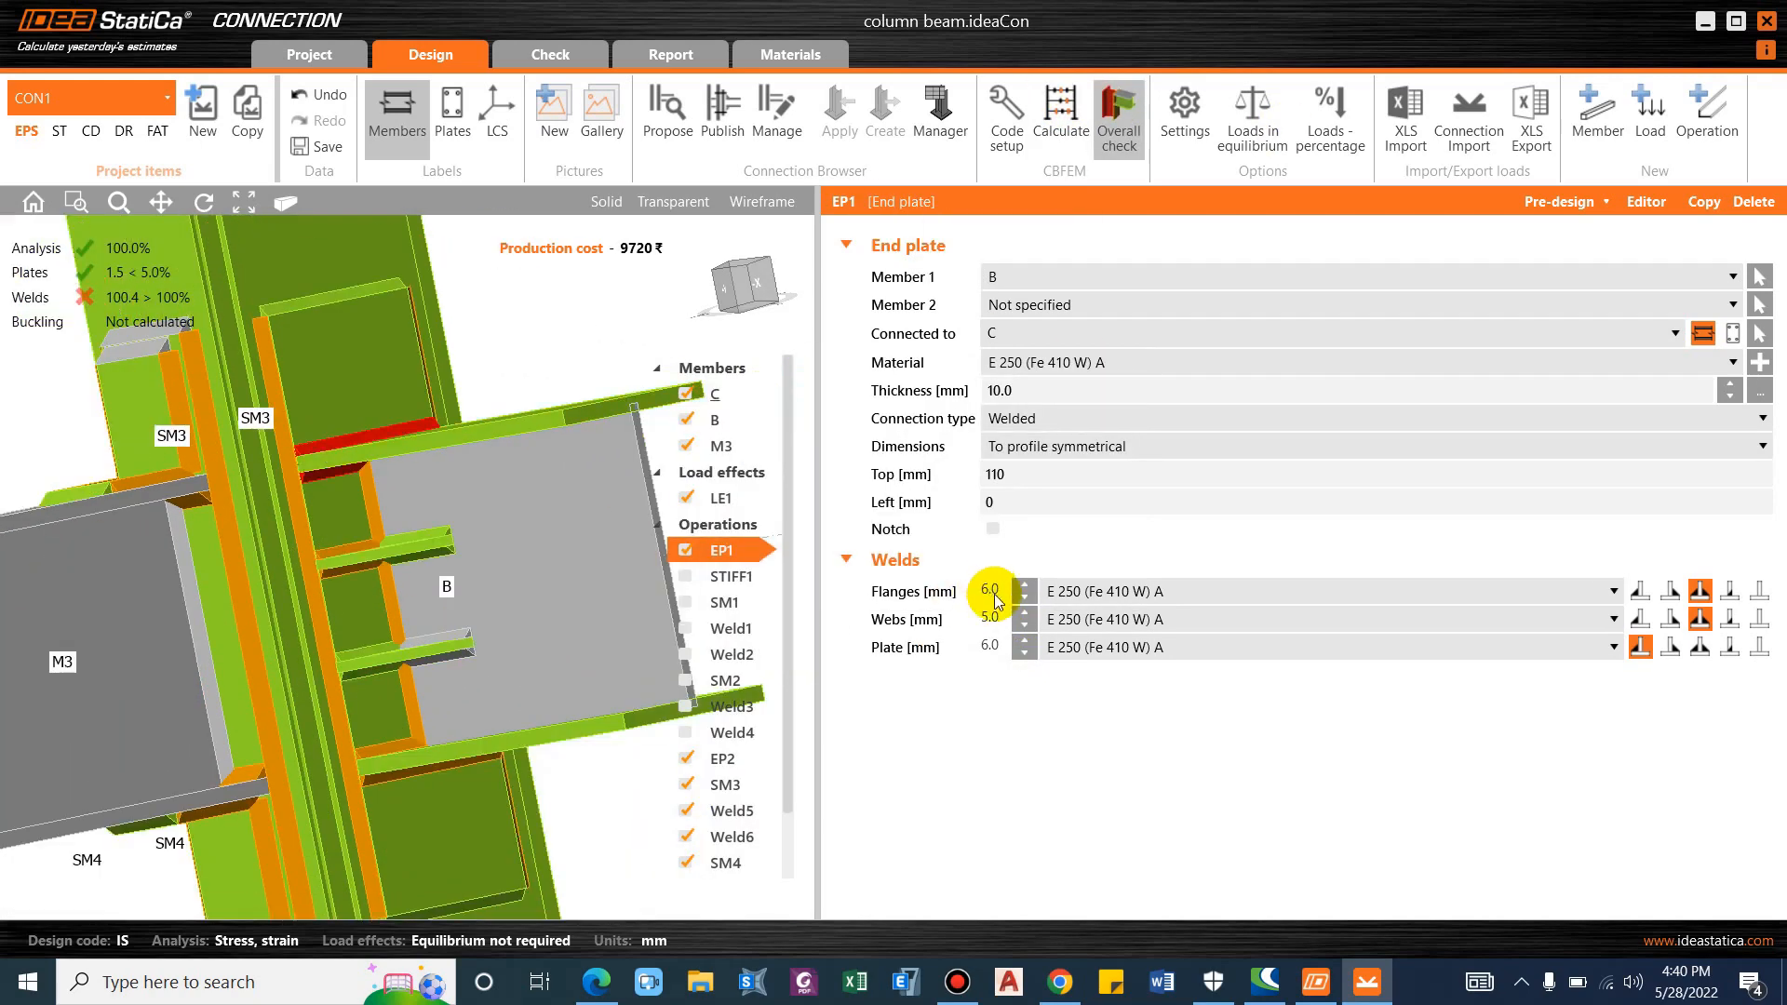
# Set EP1's flange weld to 8 mm and its plate weld to 5 mm, and recalculate the connection.
pyautogui.click(884, 591)
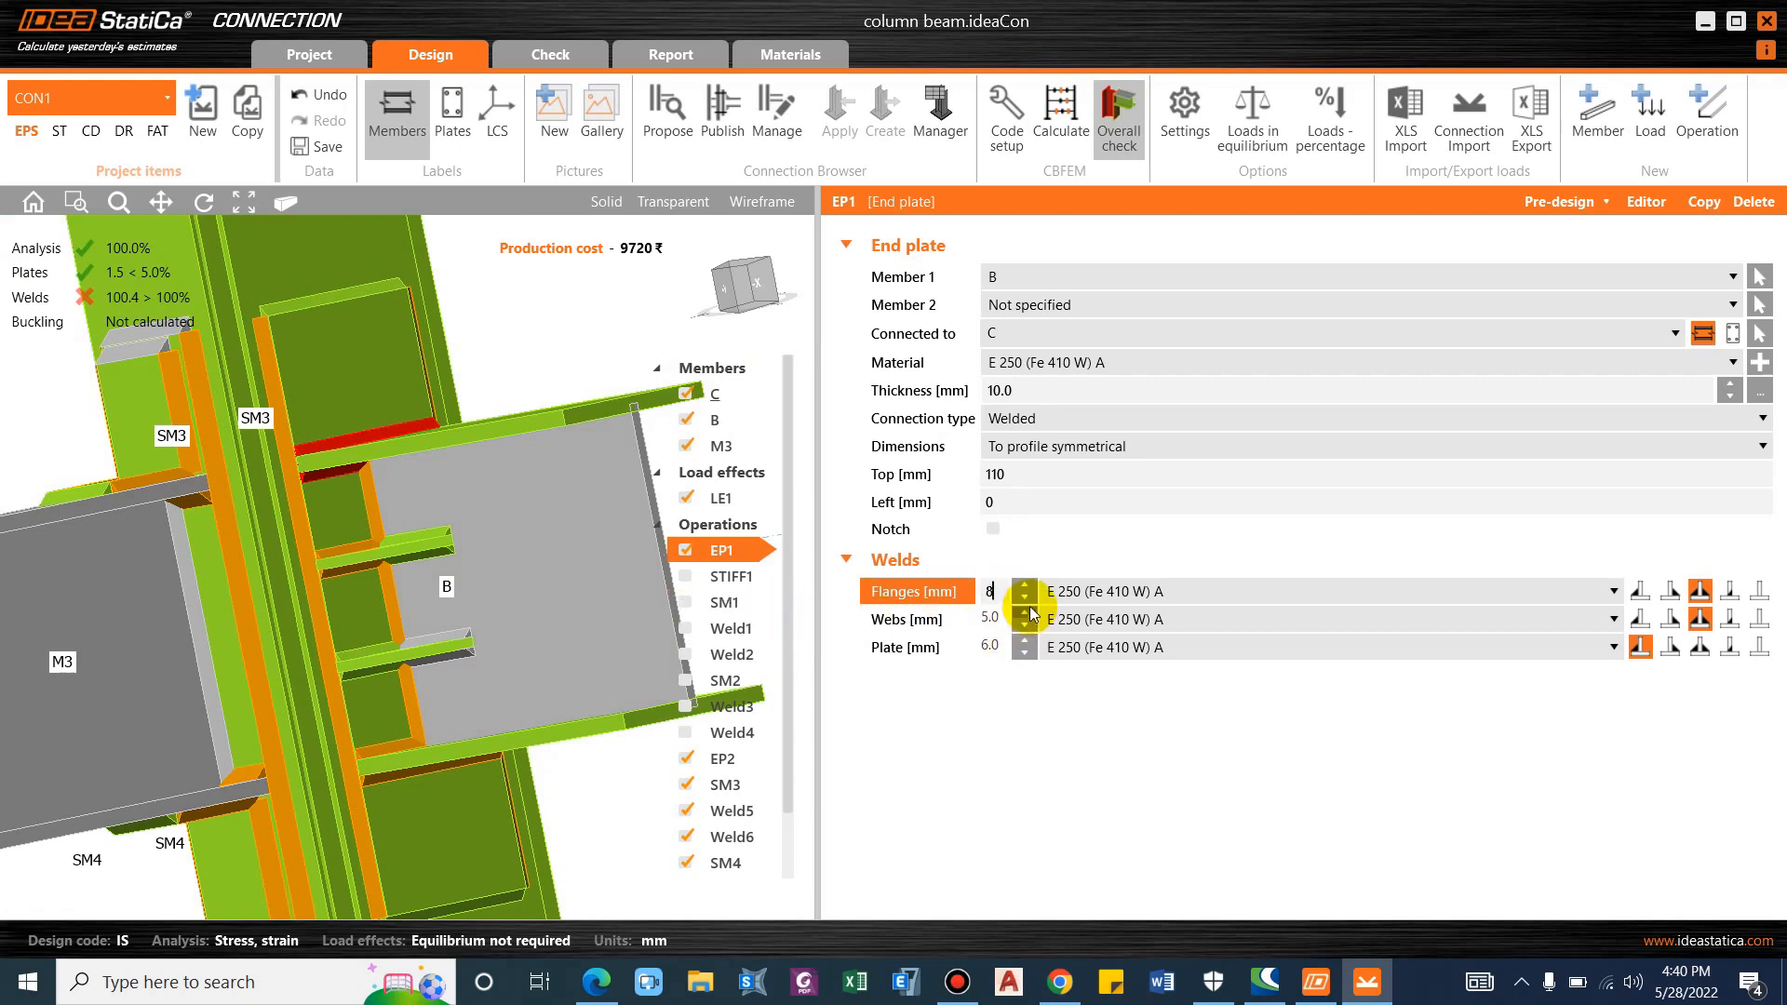
pyautogui.press('Tab')
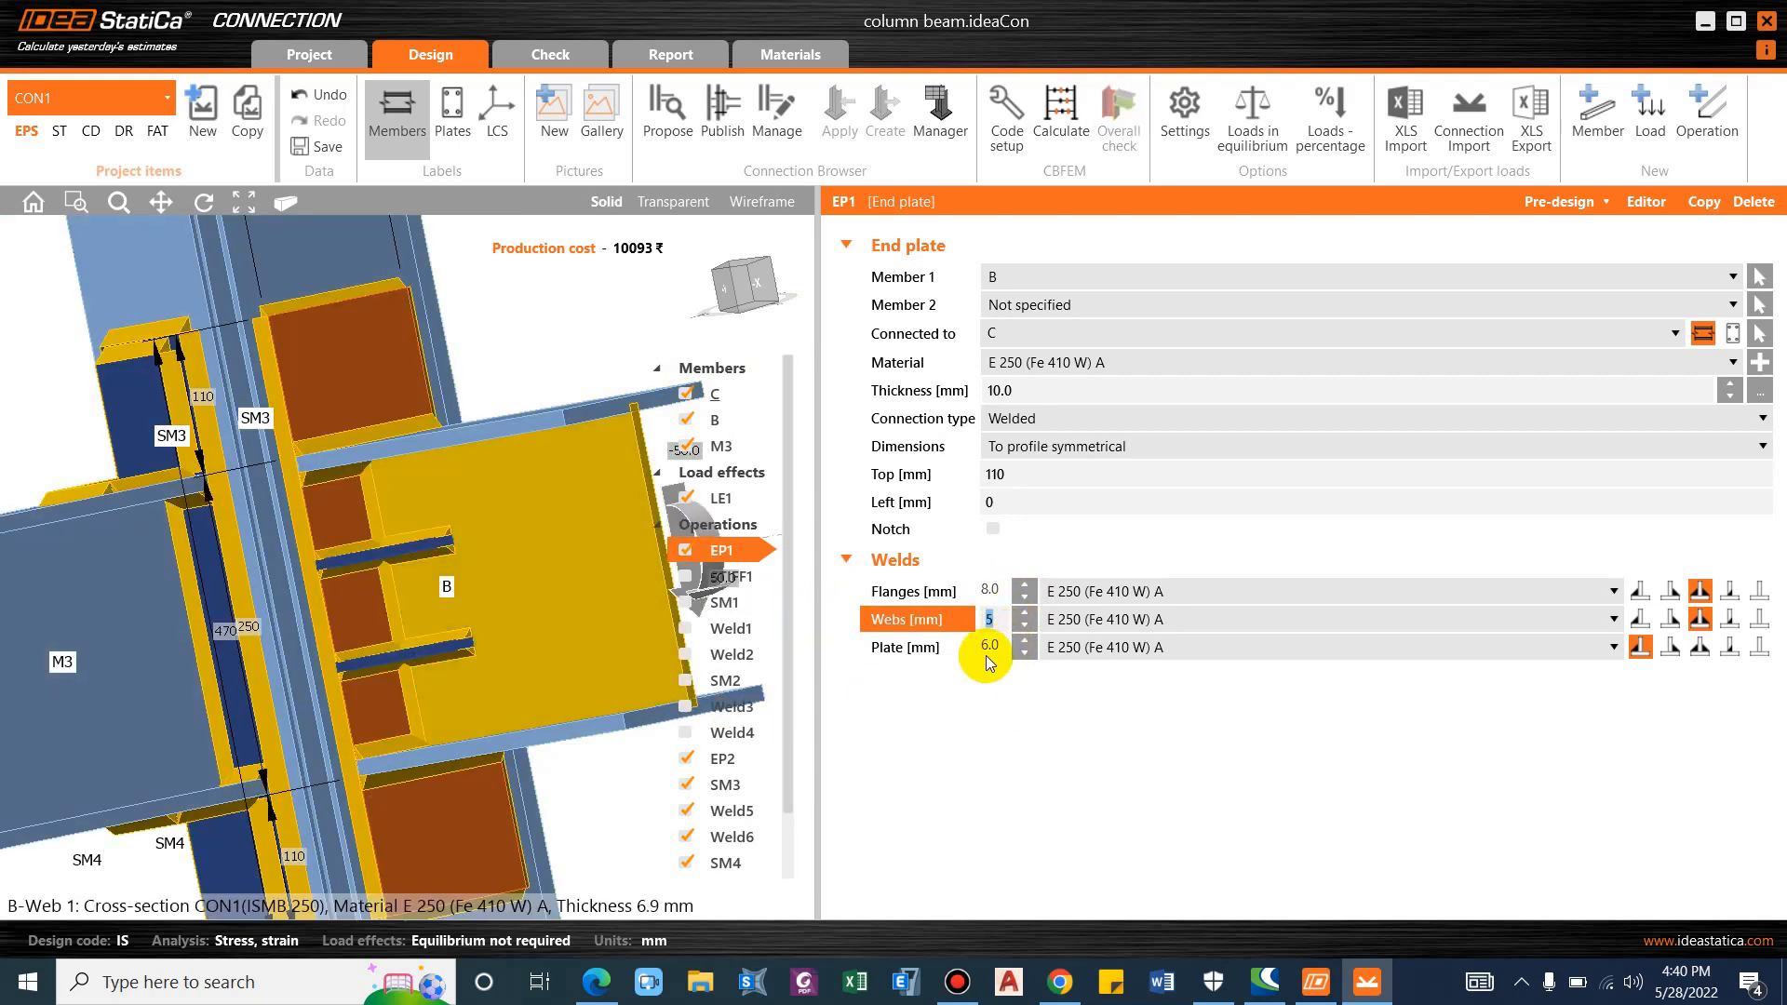
pyautogui.click(987, 655)
pyautogui.write('5')
pyautogui.press('Tab')
pyautogui.click(1061, 117)
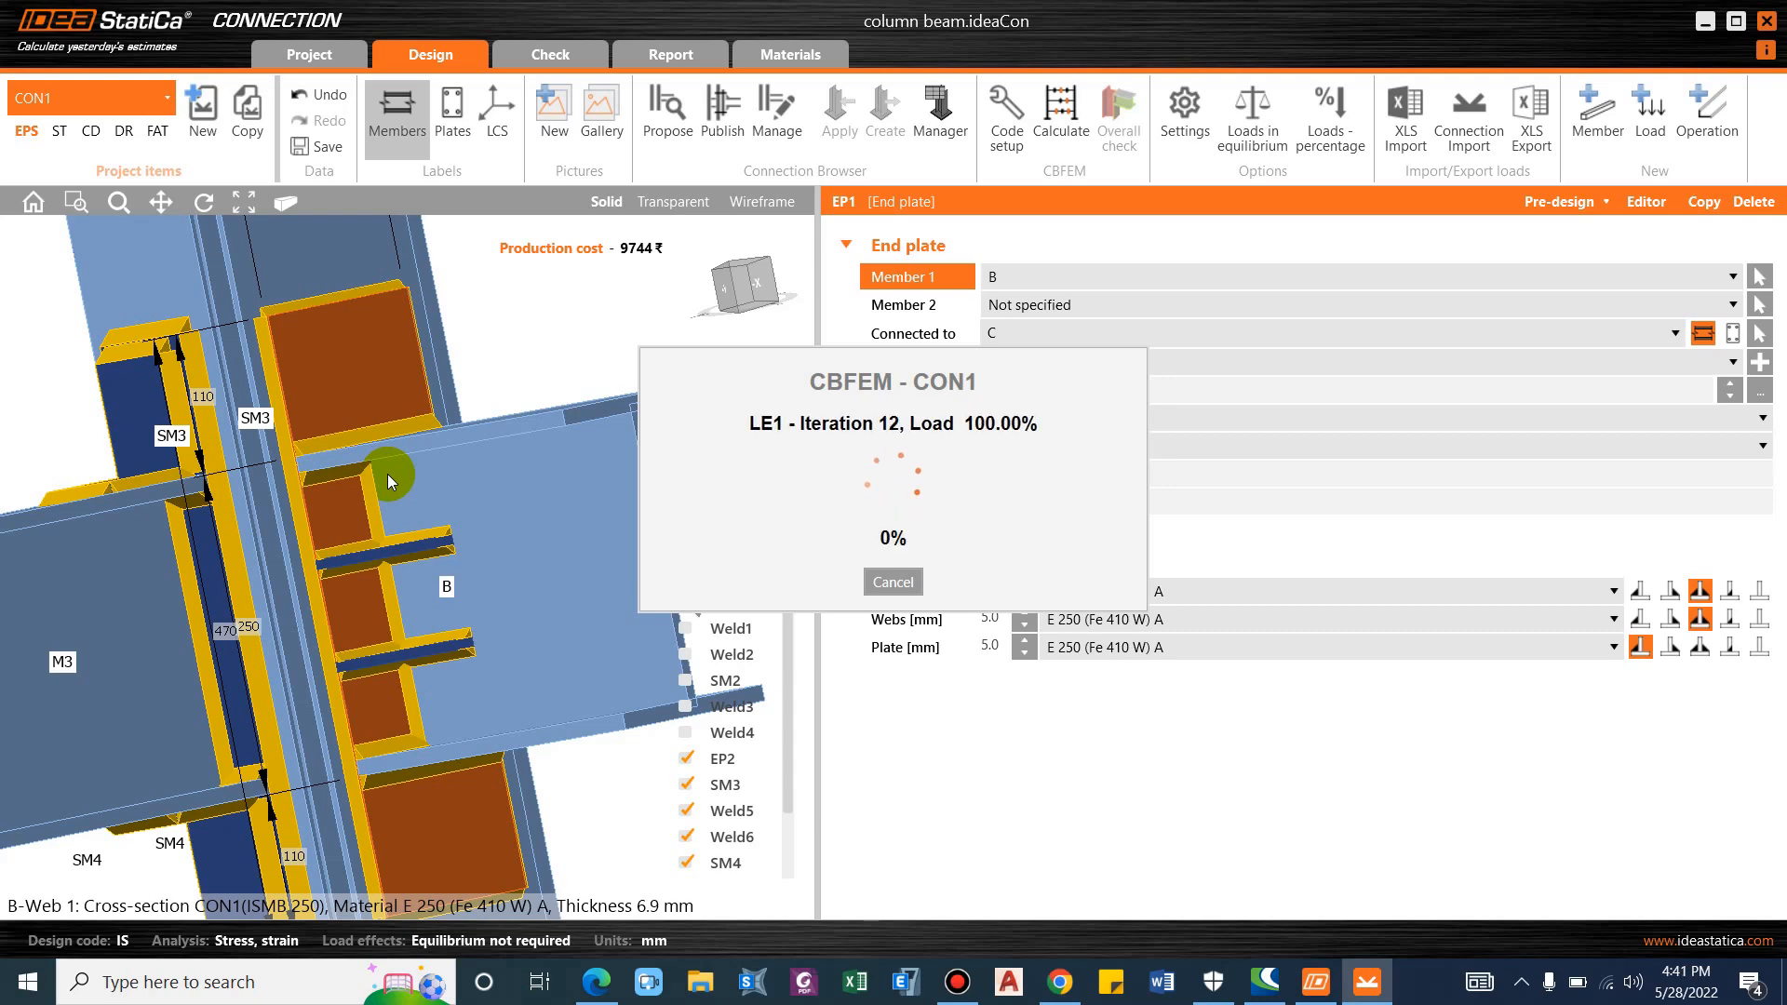
# Examine the overall check results on the column, both beams and the ribs from several sides.
pyautogui.moveTo(406, 482); pyautogui.dragTo(463, 543, button='right')
pyautogui.scroll(3, 486, 556)
pyautogui.scroll(-3, 397, 575)
pyautogui.scroll(-2, 325, 437)
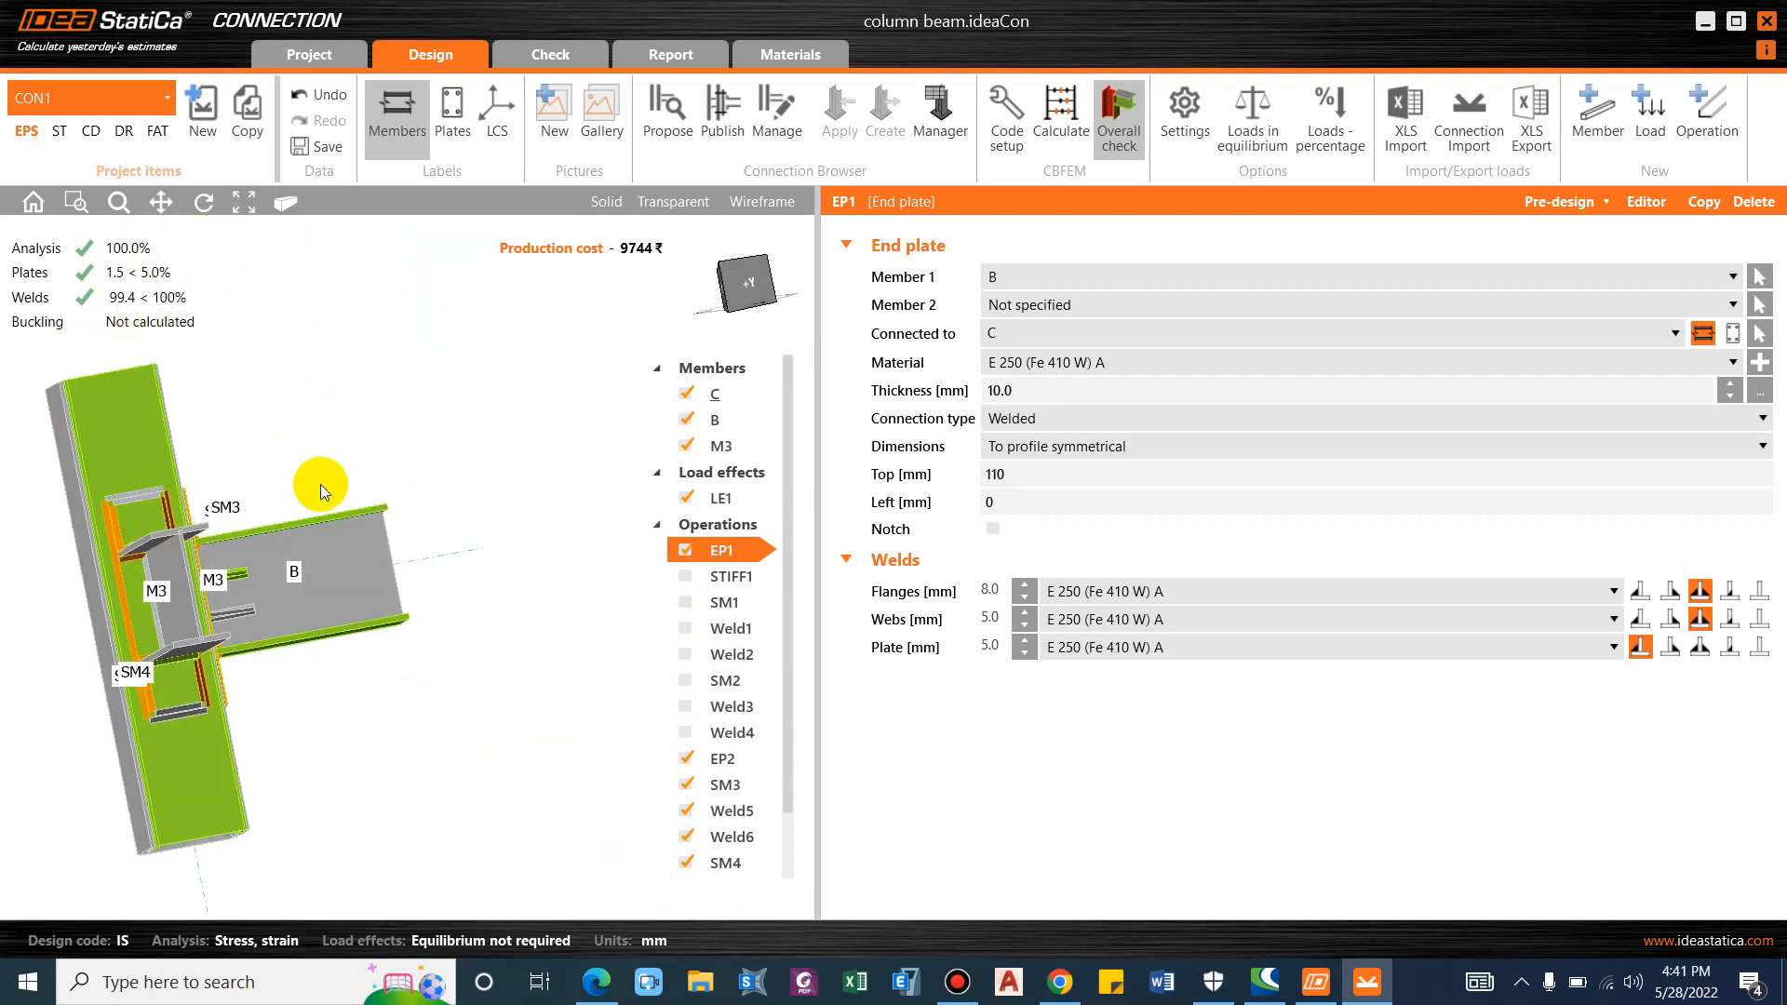
pyautogui.scroll(3, 169, 623)
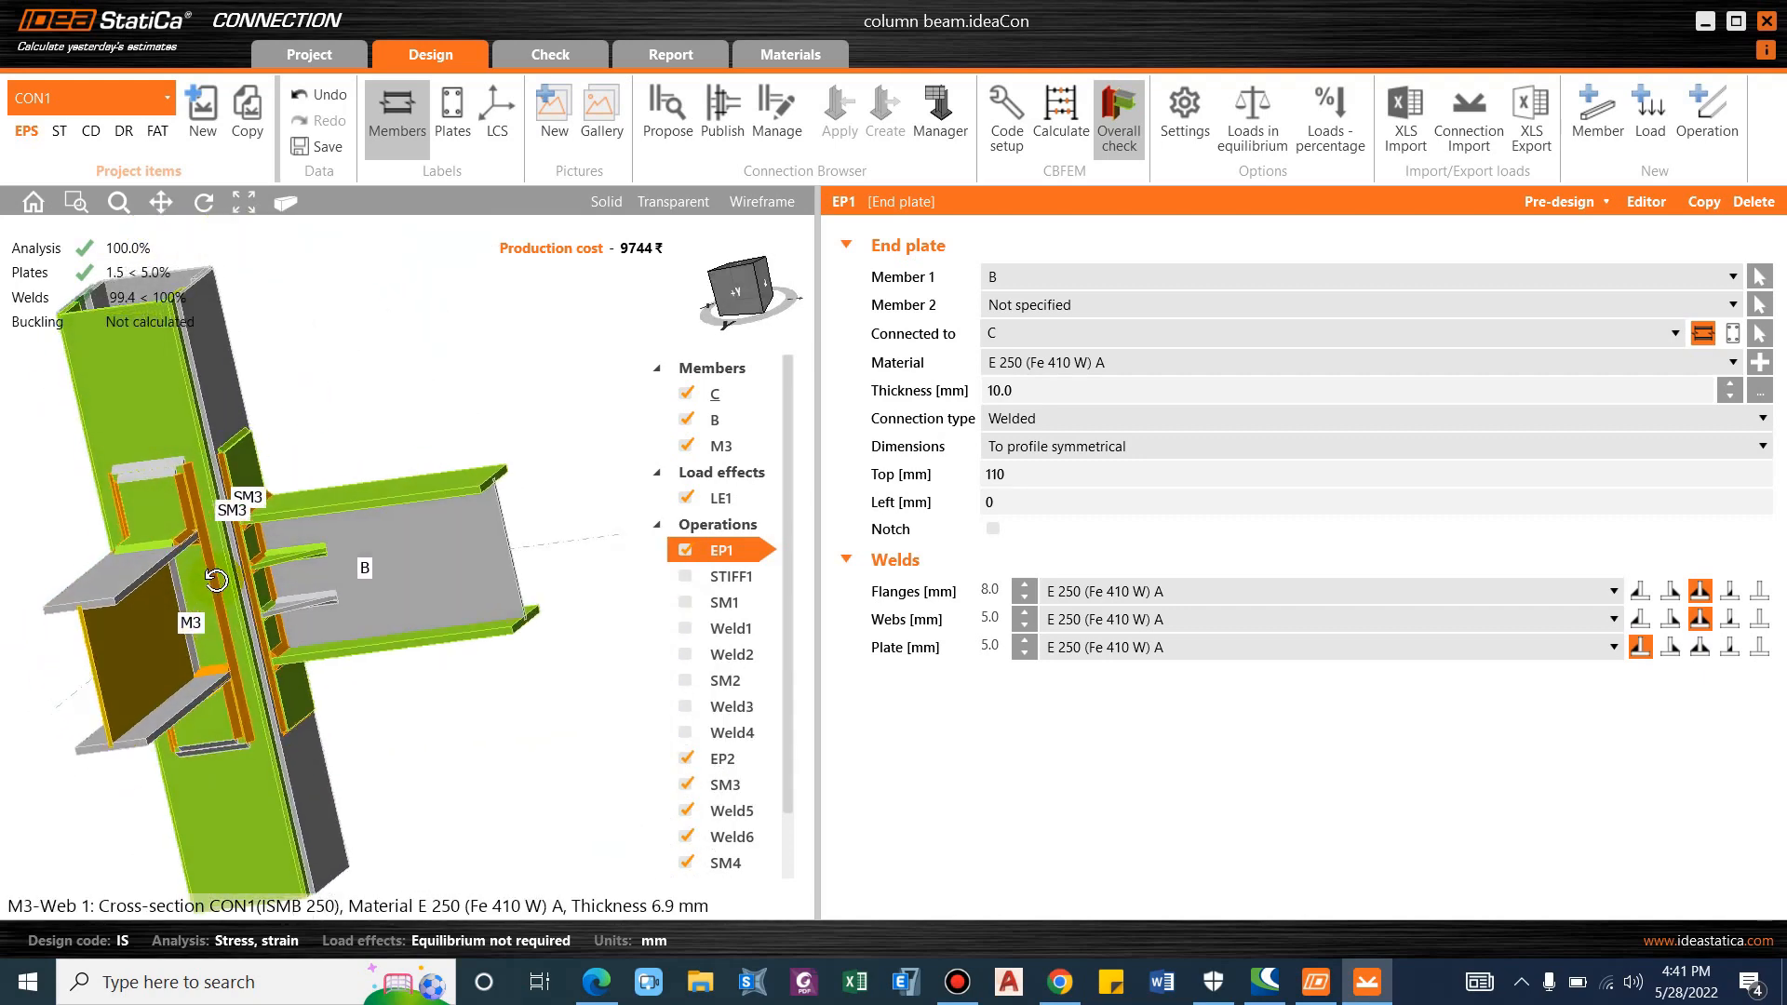